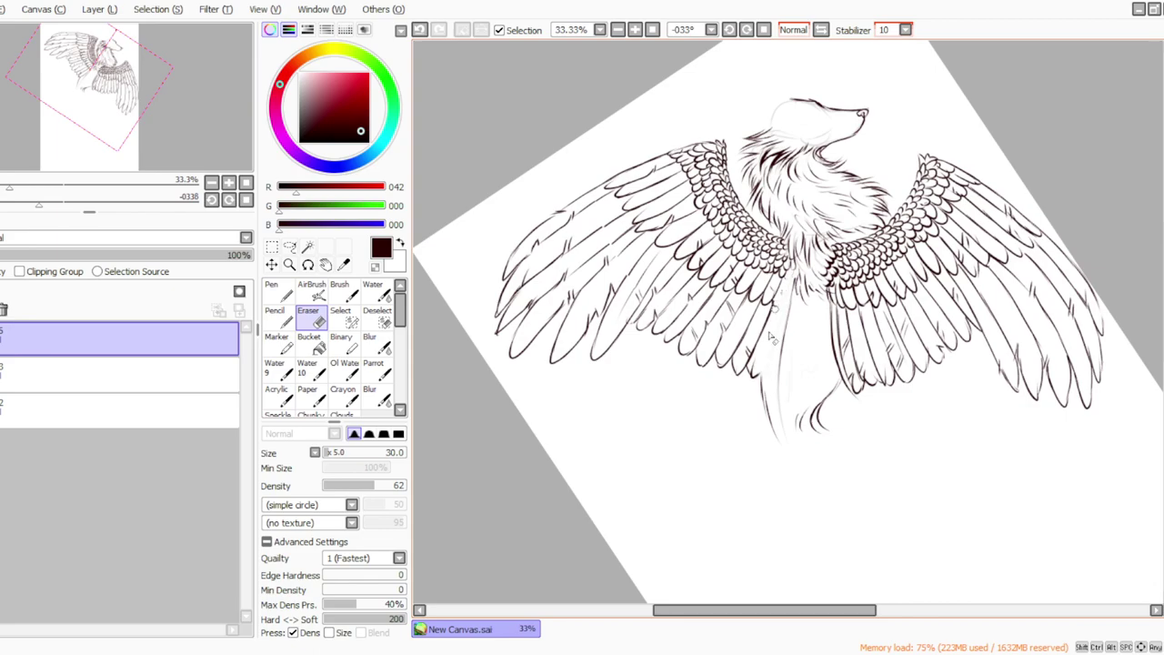
Step: Draw the creature's body contour down from the base of the neck between the wings with the Parrot brush
{"action": "left_click", "coordinate": [375, 368]}
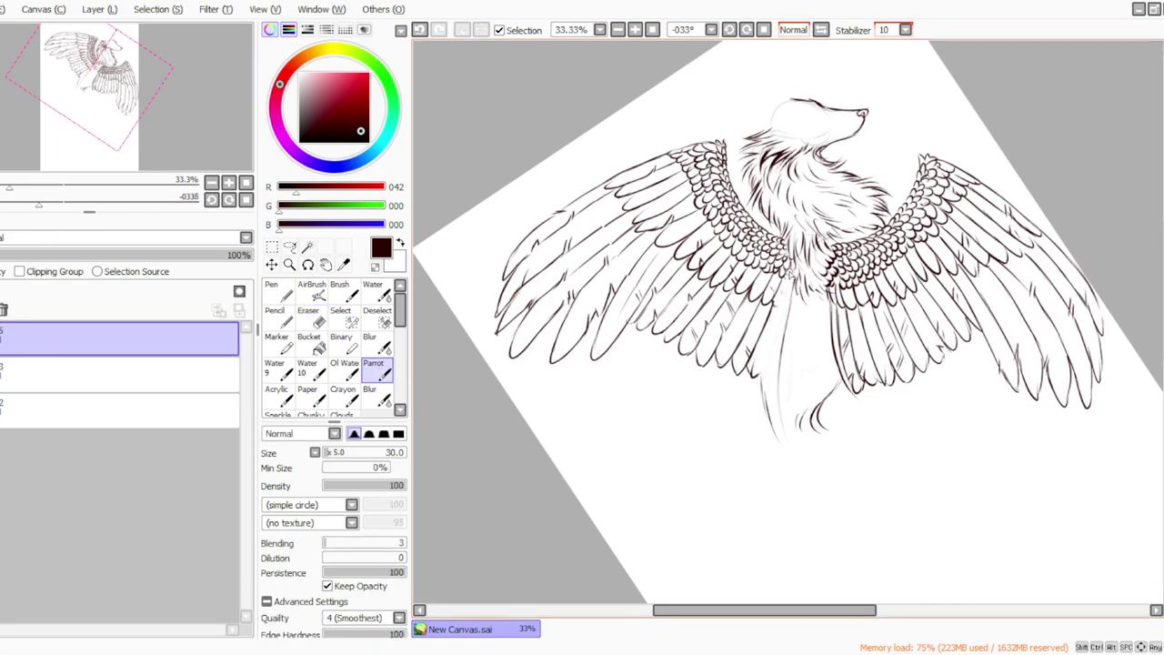
{"action": "left_click_drag", "start_coordinate": [791, 262], "coordinate": [762, 398]}
{"action": "left_click", "coordinate": [764, 29]}
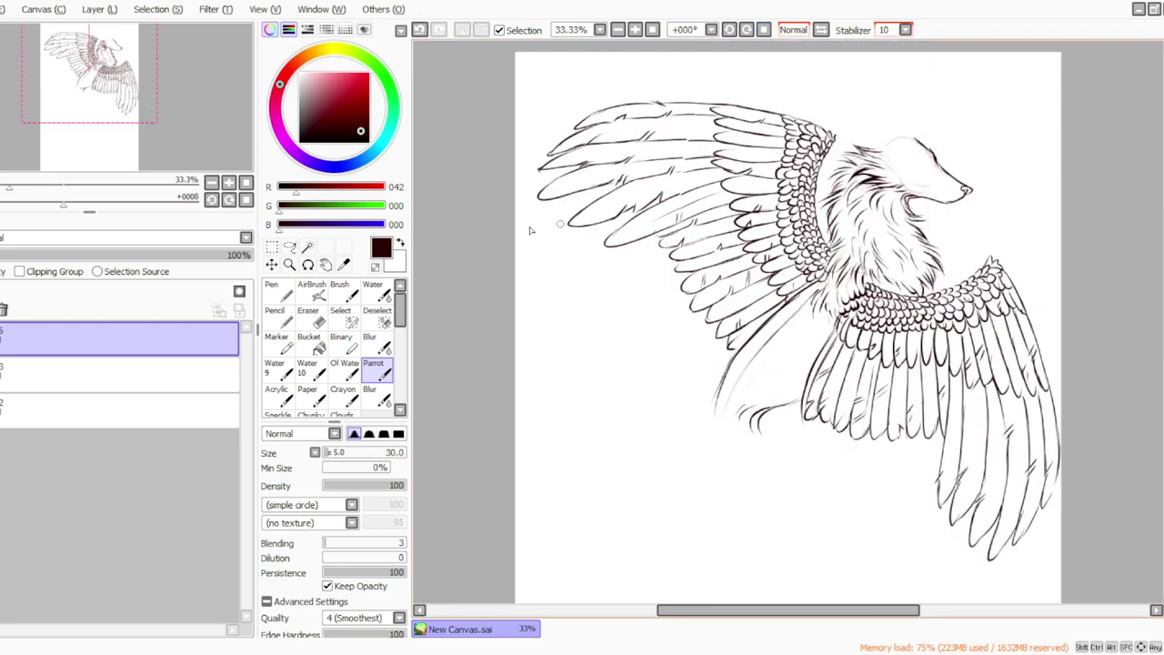
{"action": "left_click_drag", "start_coordinate": [723, 613], "coordinate": [736, 620]}
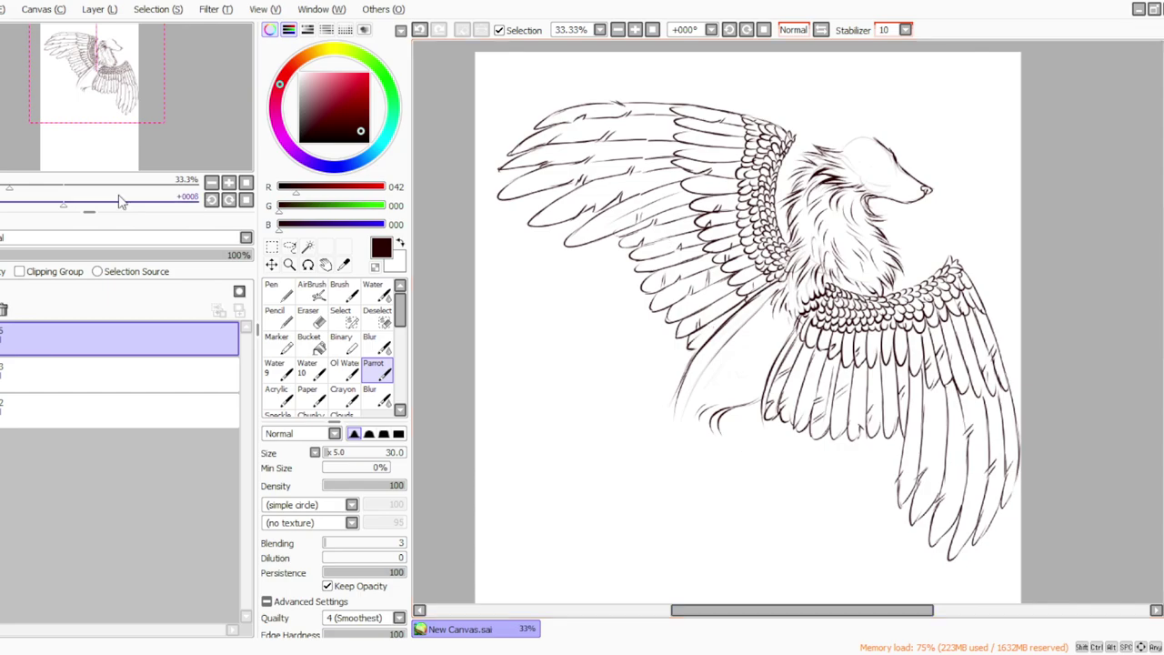
Step: Scale the whole line drawing down slightly and move it toward the upper-left corner of the canvas
{"action": "key", "text": "ctrl+t"}
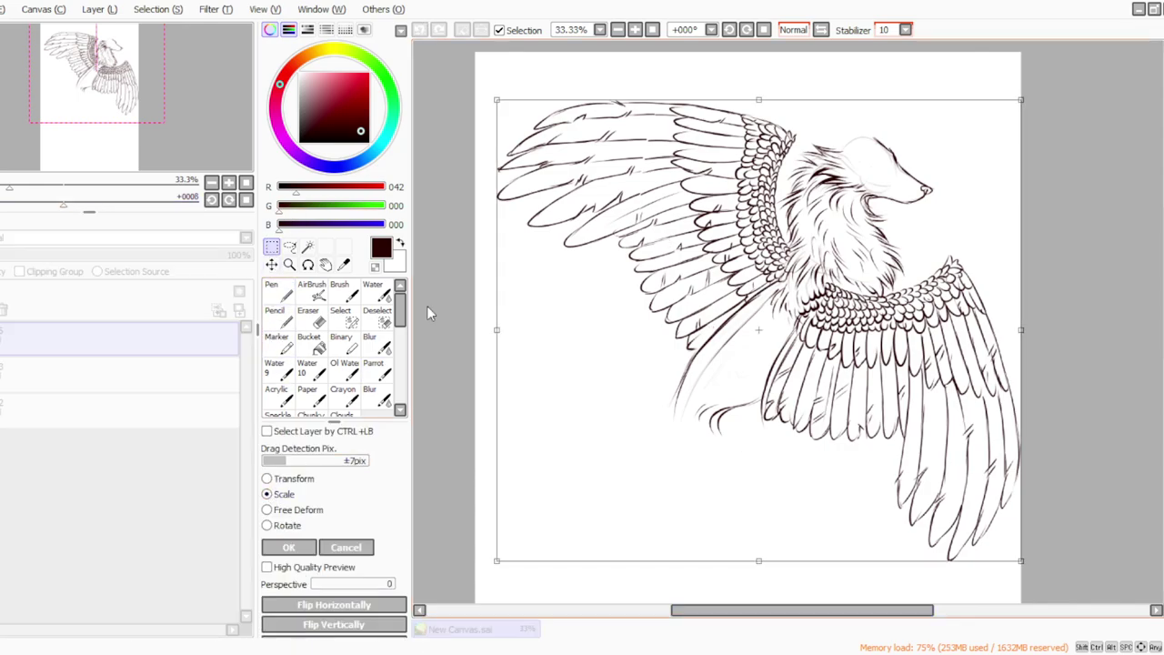
{"action": "left_click_drag", "start_coordinate": [496, 101], "coordinate": [563, 148]}
{"action": "mouse_move", "coordinate": [610, 231]}
{"action": "left_mouse_down"}
{"action": "mouse_move", "coordinate": [525, 165]}
{"action": "mouse_move", "coordinate": [549, 172]}
{"action": "left_mouse_up"}
{"action": "left_click", "coordinate": [289, 547]}
Step: Lasso the lower wing and reshape it with Free Deform, stretching its feather tips outward and downward
{"action": "left_click", "coordinate": [289, 247]}
{"action": "mouse_move", "coordinate": [910, 193]}
{"action": "left_mouse_down"}
{"action": "mouse_move", "coordinate": [864, 559]}
{"action": "mouse_move", "coordinate": [708, 362]}
{"action": "mouse_move", "coordinate": [752, 278]}
{"action": "left_mouse_up"}
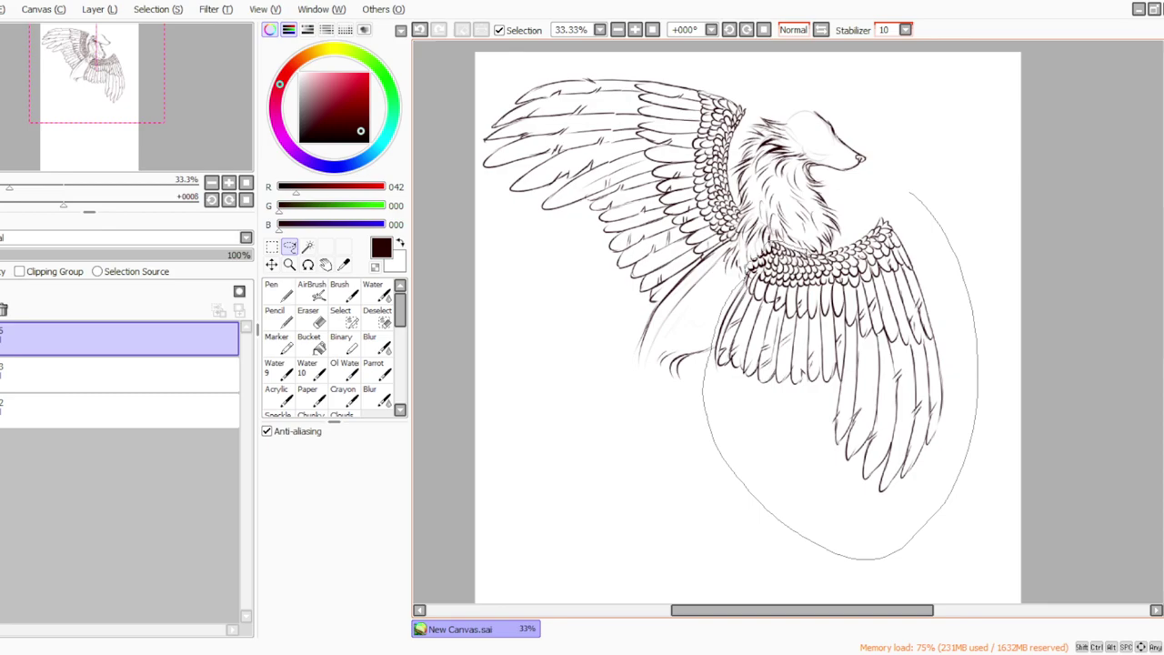
{"action": "left_click_drag", "start_coordinate": [859, 235], "coordinate": [864, 229]}
{"action": "key", "text": "ctrl+t"}
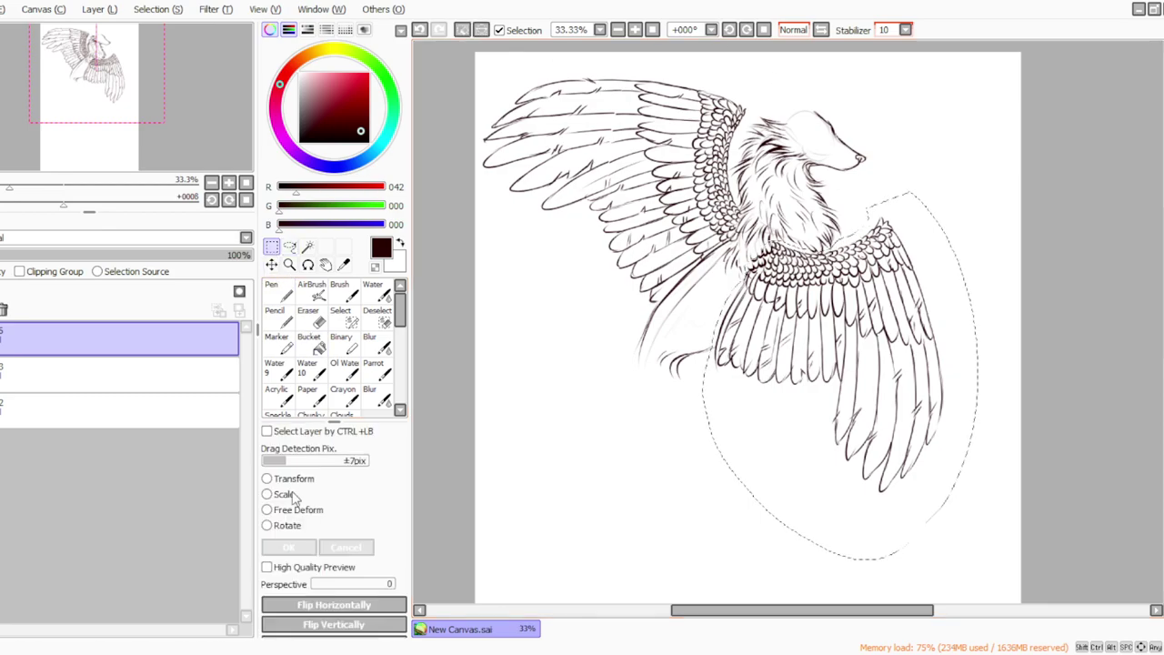
{"action": "left_click_drag", "start_coordinate": [949, 501], "coordinate": [1011, 539]}
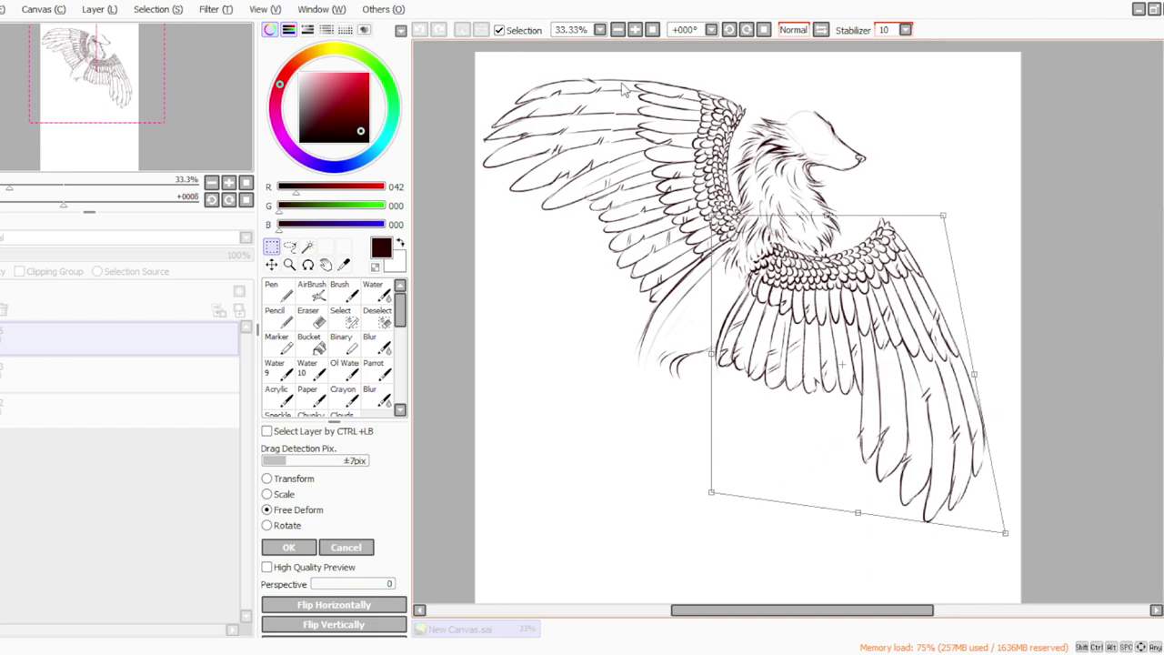
{"action": "left_click", "coordinate": [653, 30]}
{"action": "left_click", "coordinate": [635, 30]}
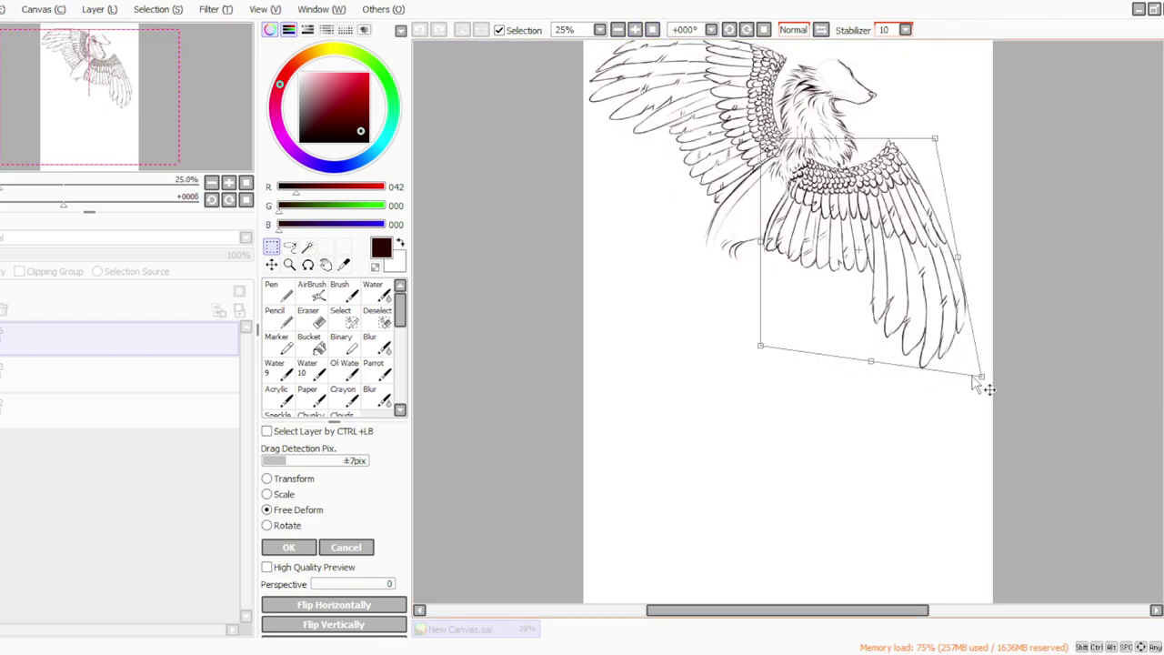
{"action": "left_click_drag", "start_coordinate": [974, 377], "coordinate": [975, 360]}
{"action": "left_click_drag", "start_coordinate": [757, 354], "coordinate": [746, 364]}
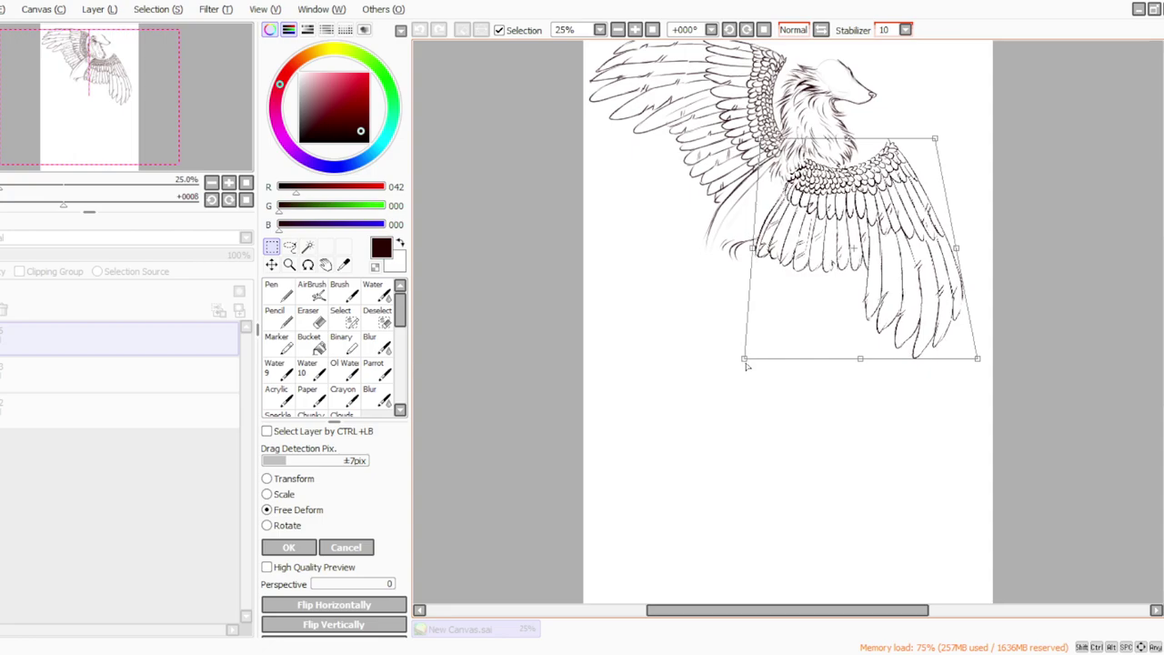
{"action": "left_click_drag", "start_coordinate": [988, 370], "coordinate": [996, 369]}
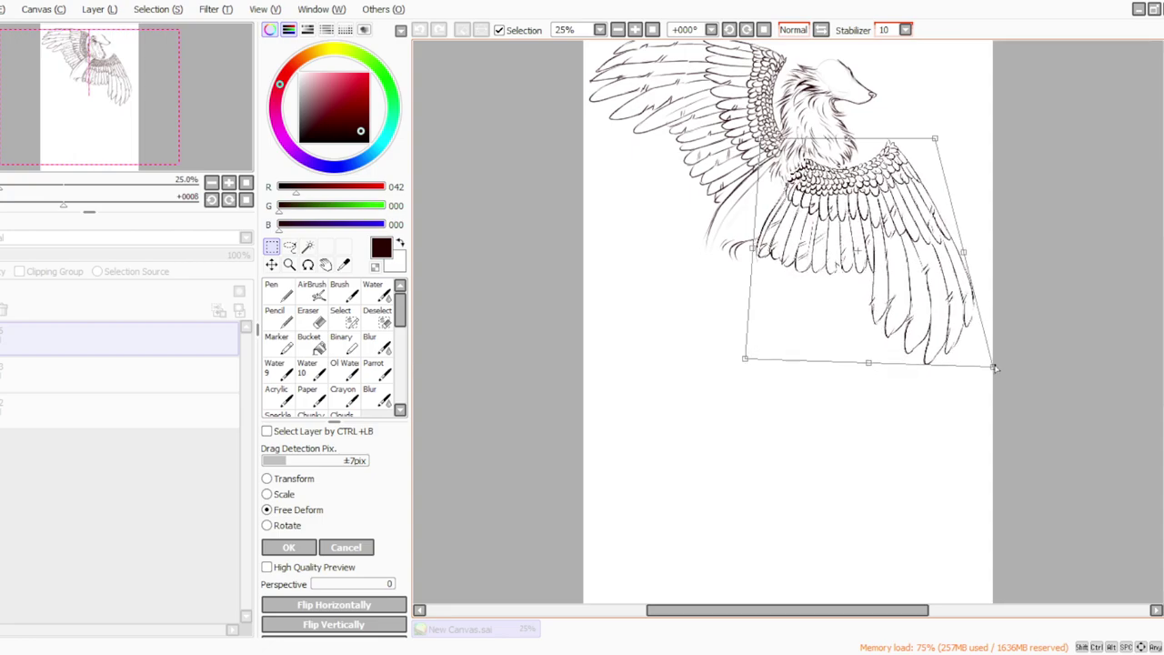
{"action": "left_click", "coordinate": [288, 547]}
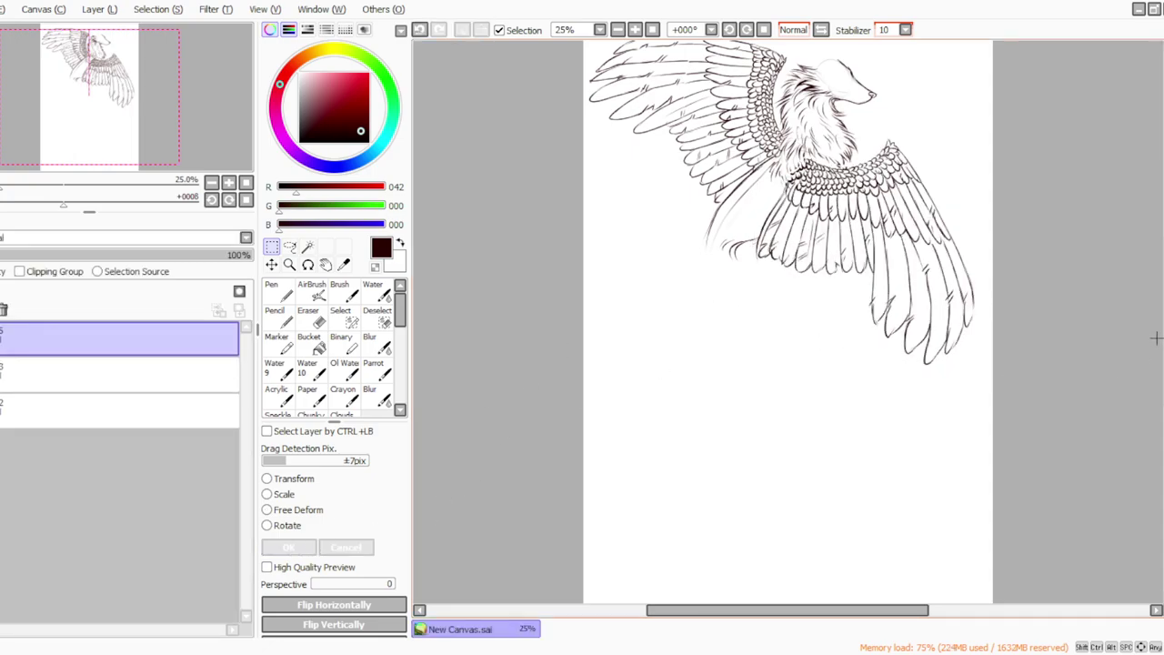
Step: Flip the line drawing horizontally so the creature's head faces the opposite way
{"action": "scroll", "coordinate": [1027, 101], "scroll_direction": "up", "scroll_amount": 3}
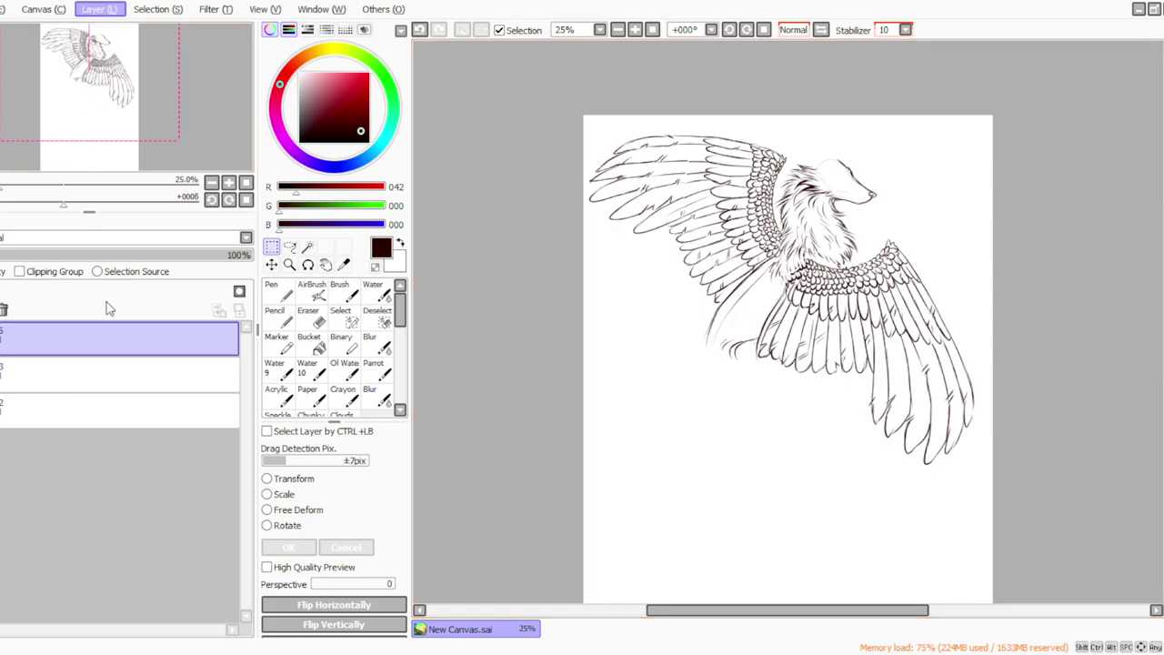
{"action": "key", "text": "h"}
{"action": "left_click", "coordinate": [373, 368]}
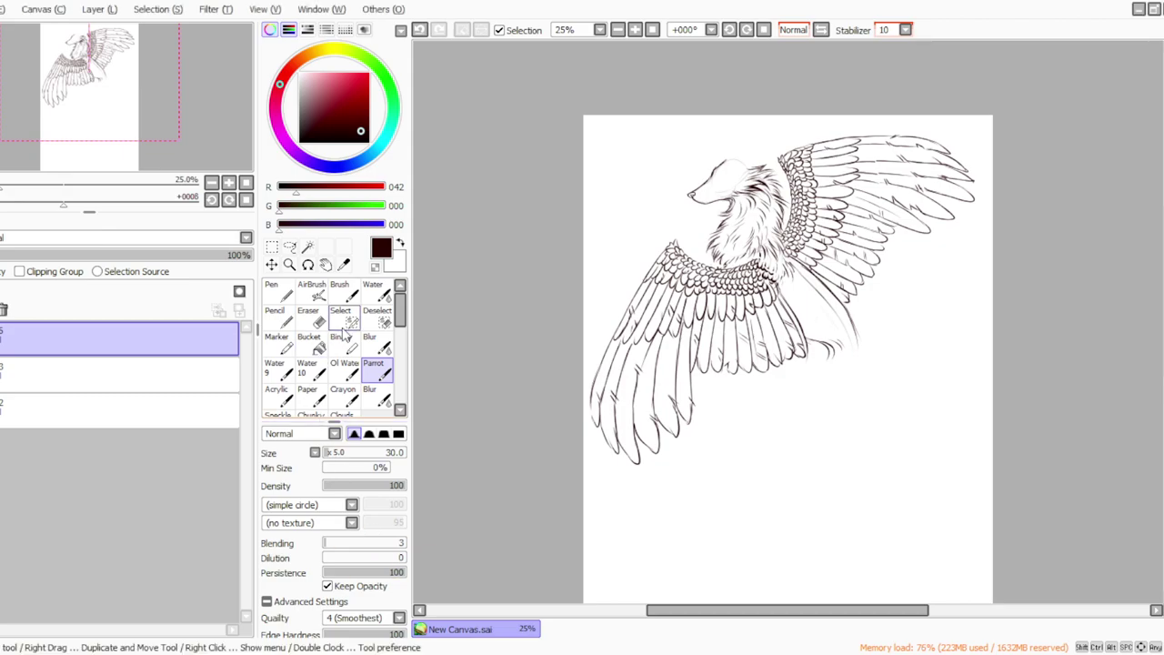
Step: Duplicate the line art layer
{"action": "left_click", "coordinate": [636, 30]}
{"action": "scroll", "coordinate": [1158, 310], "scroll_direction": "up", "scroll_amount": 2}
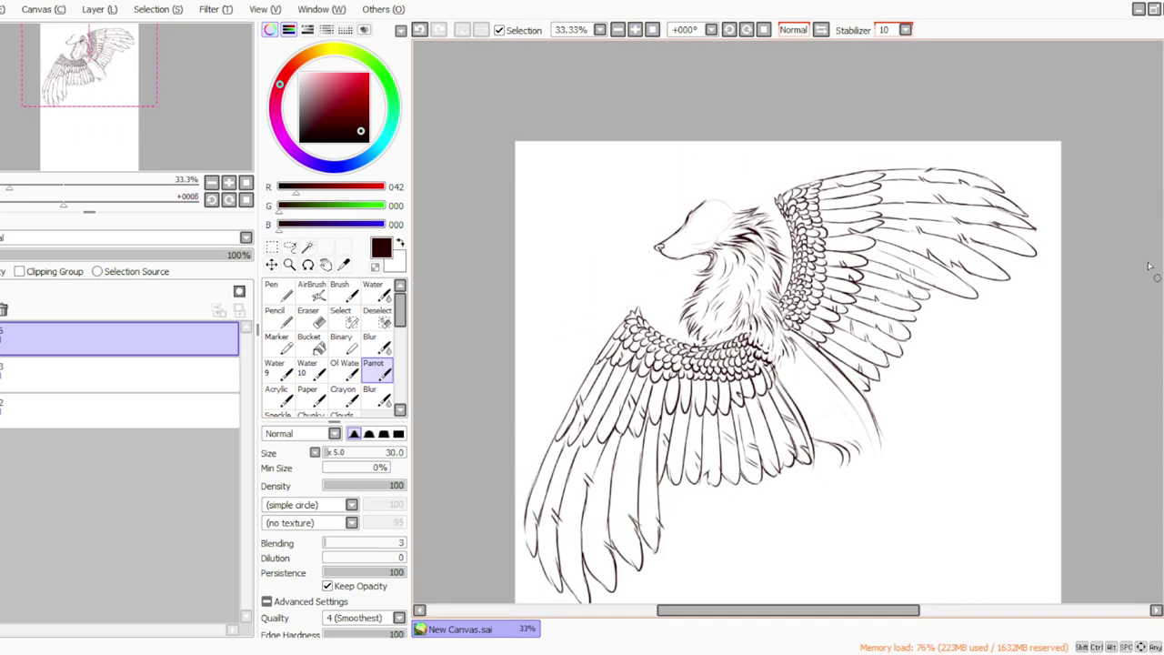
{"action": "left_click", "coordinate": [638, 32]}
{"action": "scroll", "coordinate": [1157, 309], "scroll_direction": "up", "scroll_amount": 2}
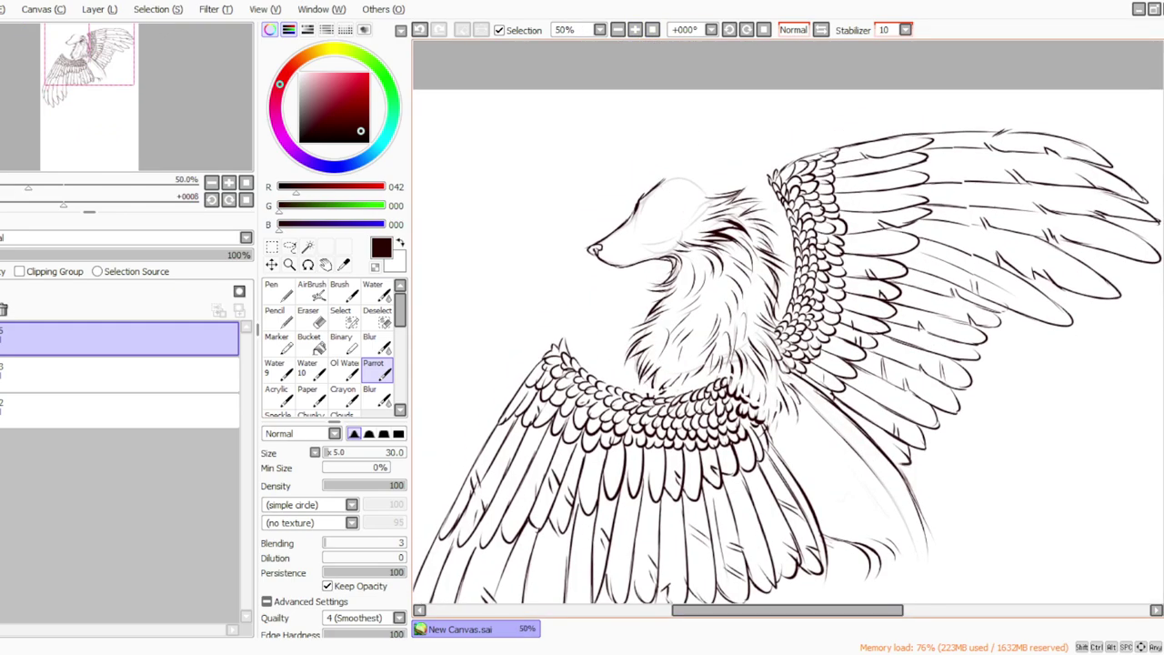
{"action": "left_click", "coordinate": [618, 31]}
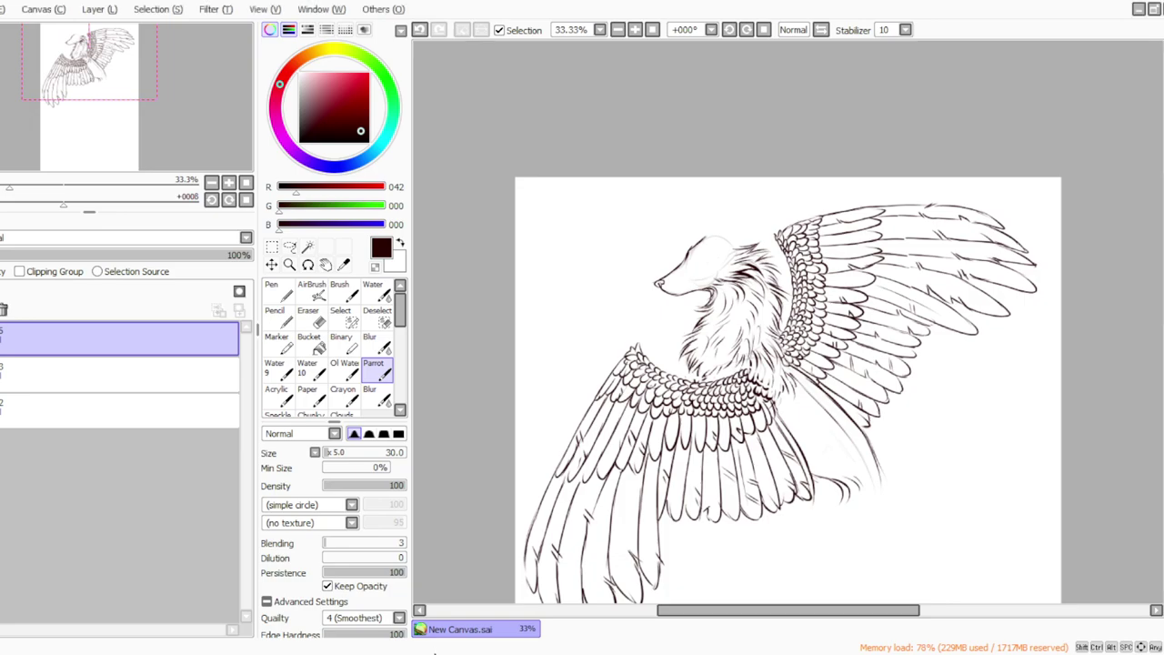
{"action": "left_click", "coordinate": [635, 28]}
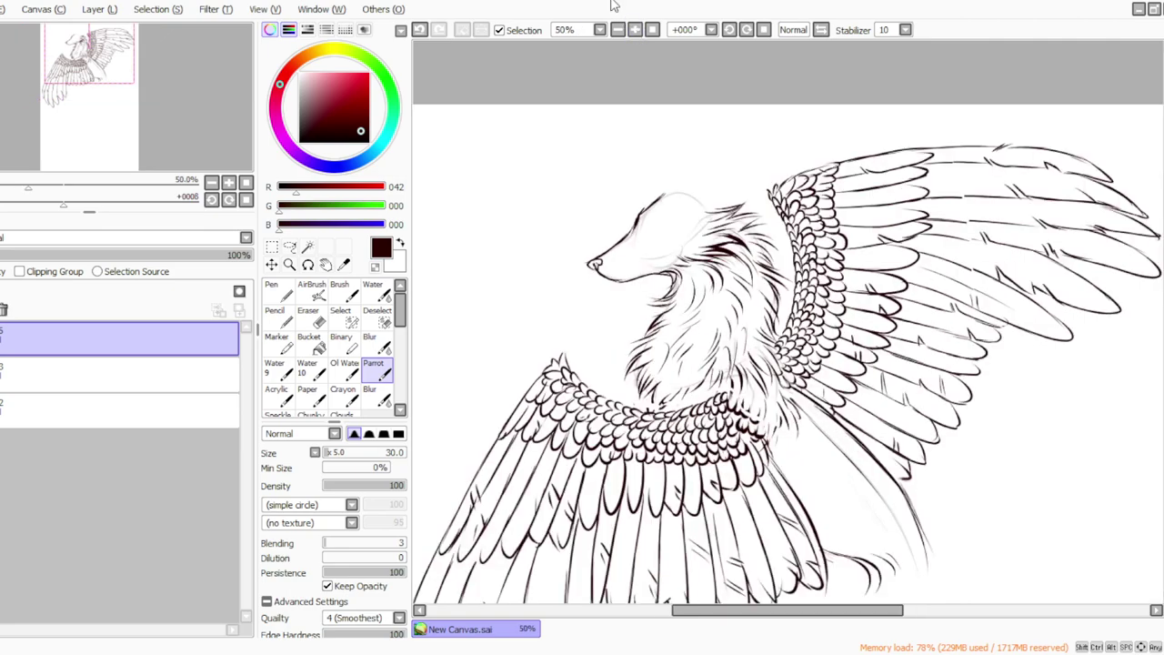
{"action": "left_click", "coordinate": [99, 9]}
{"action": "left_click", "coordinate": [89, 84]}
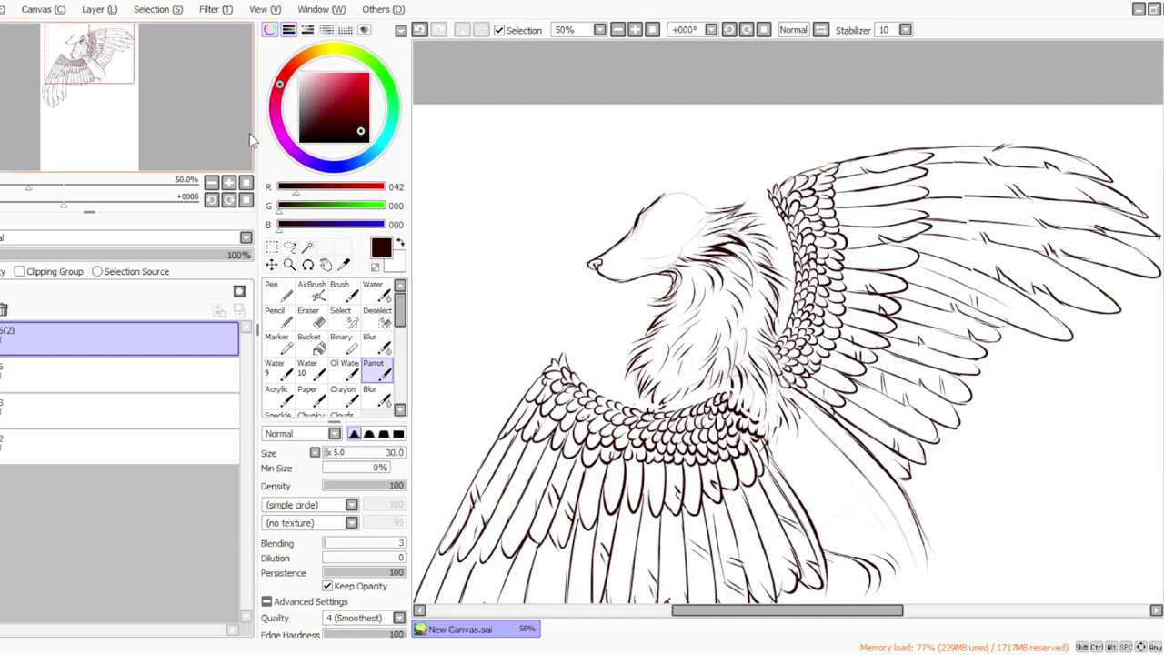
Step: Clean up the lines around the tip of the nose with the Eraser at size 20
{"action": "left_click", "coordinate": [308, 317]}
{"action": "key", "text": "bracketleft"}
{"action": "key", "text": "bracketleft"}
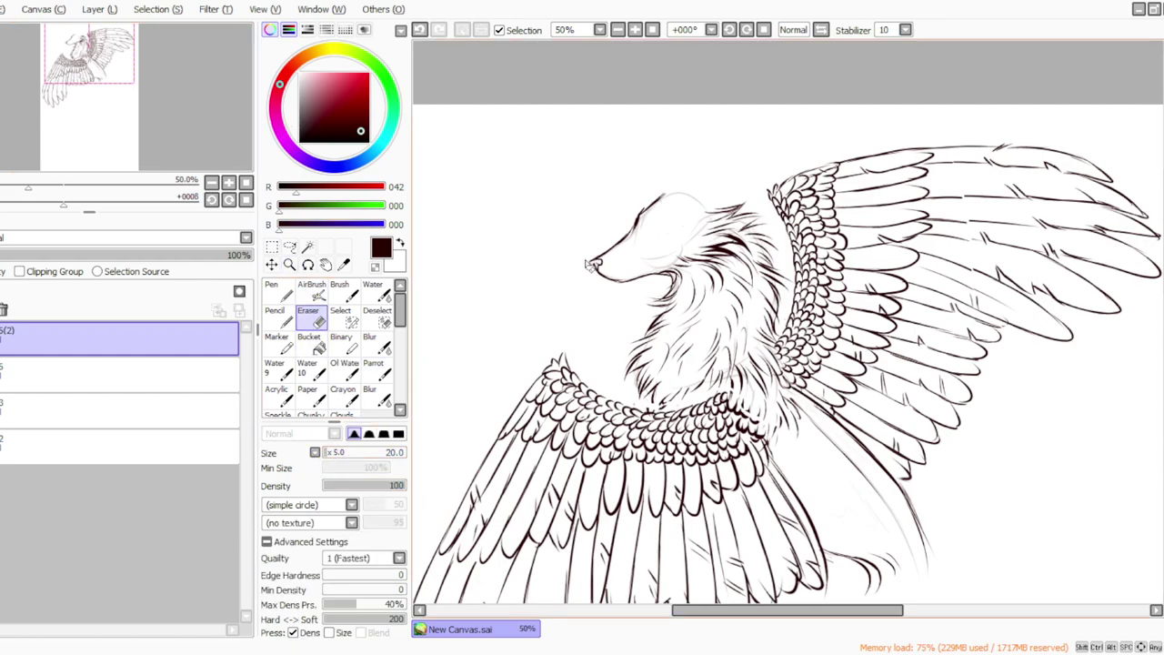
Step: Add a new layer and draw the eye on the head with the Parrot brush at size 20
{"action": "left_click", "coordinate": [377, 369]}
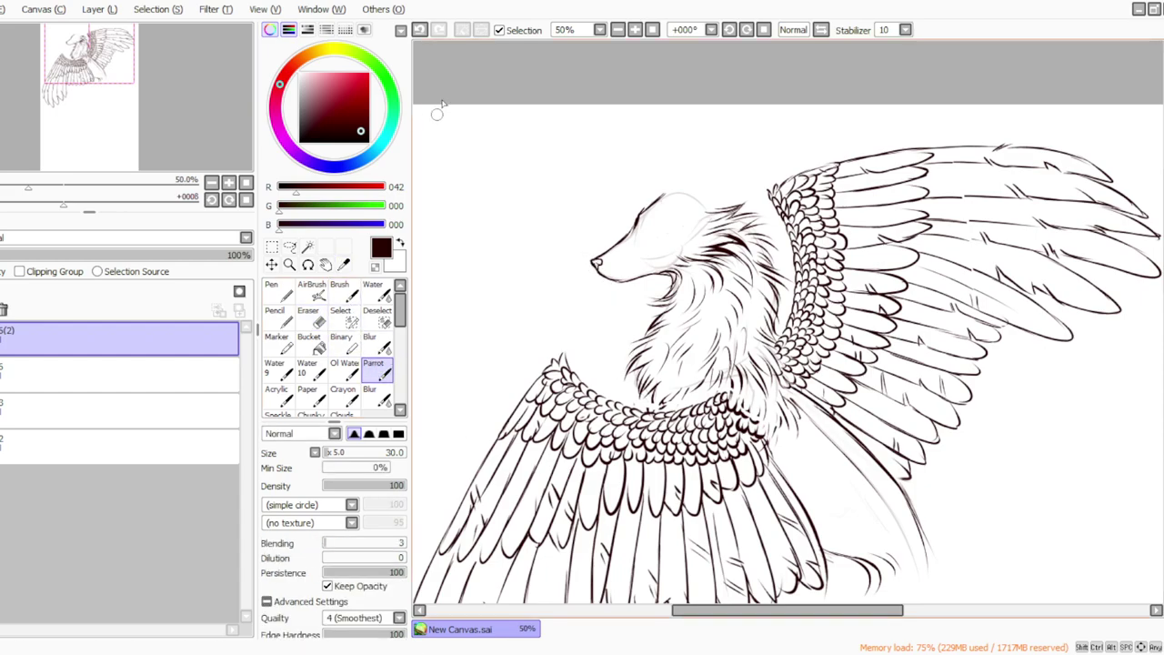
{"action": "left_click", "coordinate": [96, 16]}
{"action": "left_click", "coordinate": [103, 29]}
{"action": "left_click", "coordinate": [327, 453]}
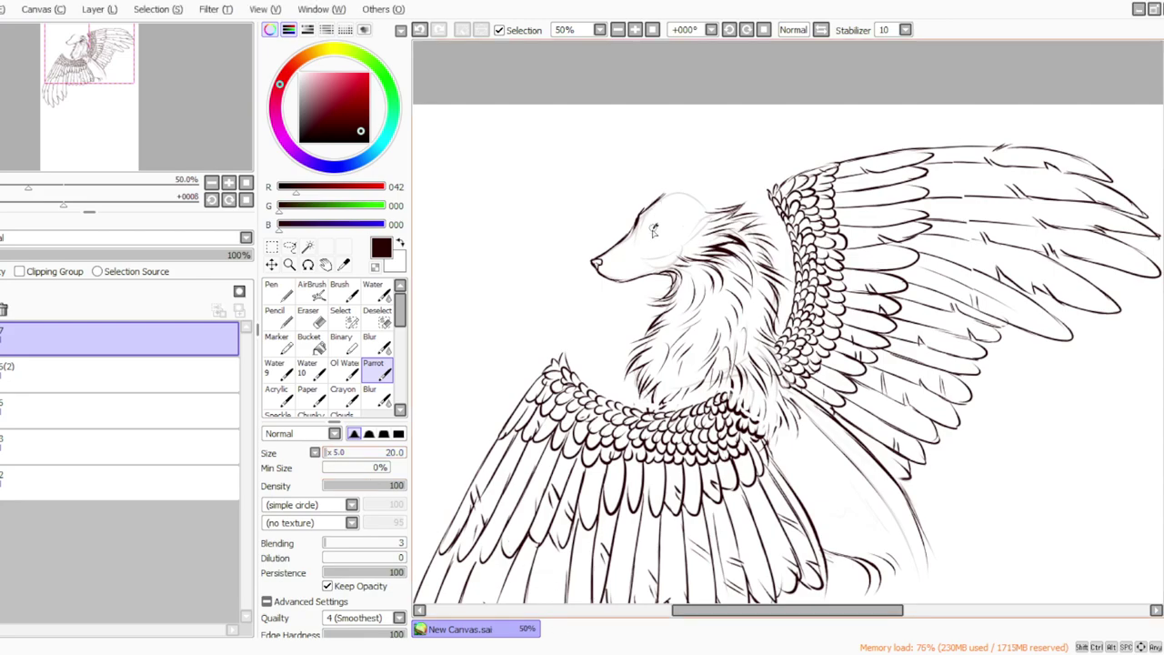
{"action": "left_click_drag", "start_coordinate": [654, 229], "coordinate": [672, 226]}
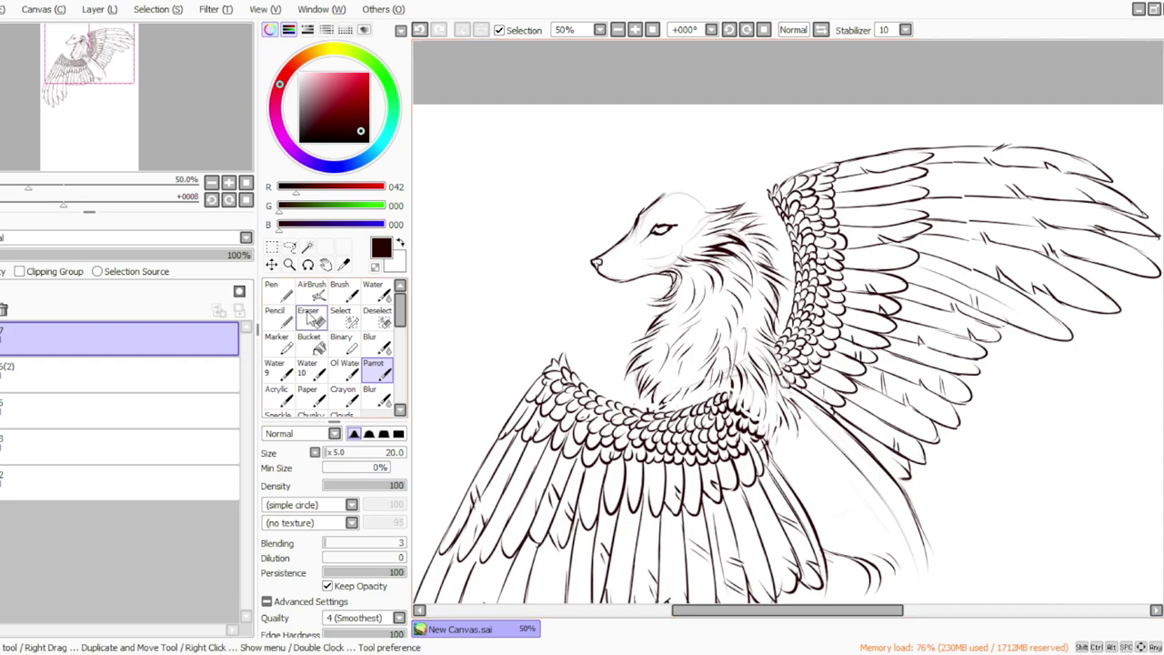
Step: Refine the eye by alternately erasing and redrawing its lines, and add short fur strokes around it
{"action": "left_click", "coordinate": [308, 315]}
{"action": "left_click", "coordinate": [374, 367]}
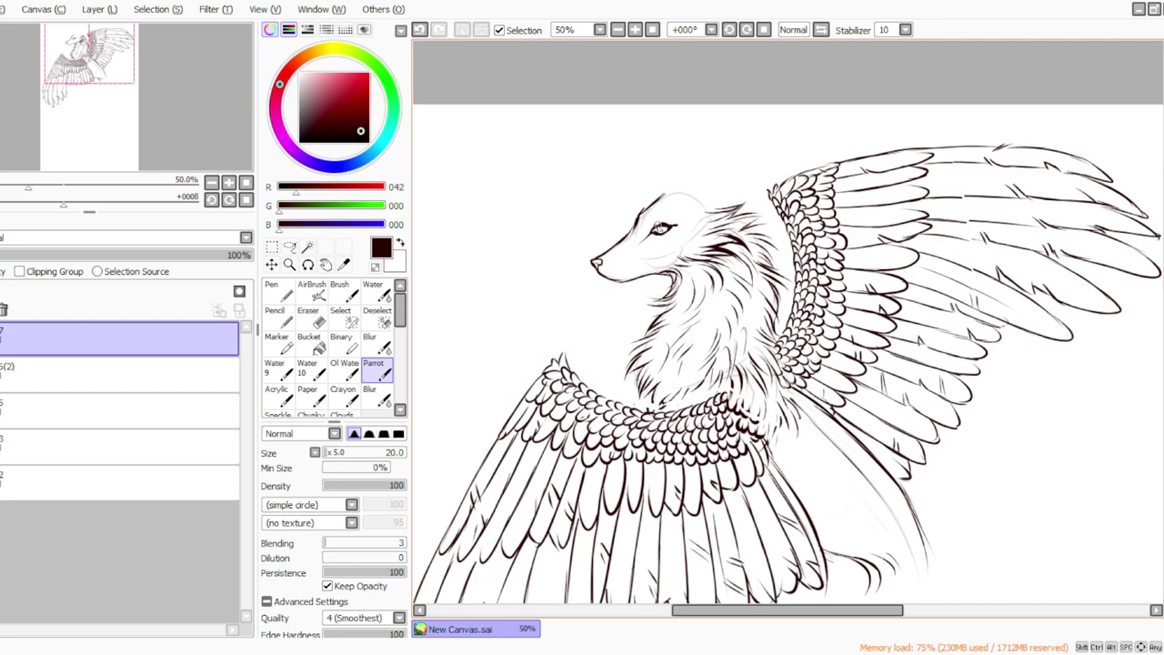
{"action": "left_click", "coordinate": [309, 316]}
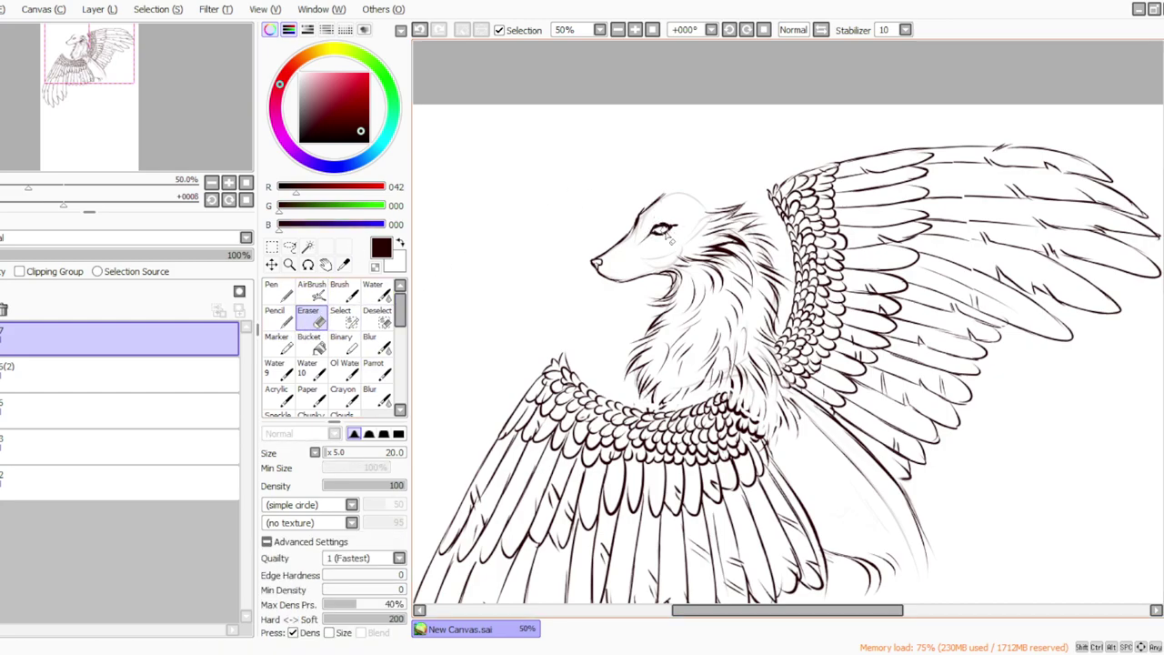
{"action": "left_click", "coordinate": [374, 367]}
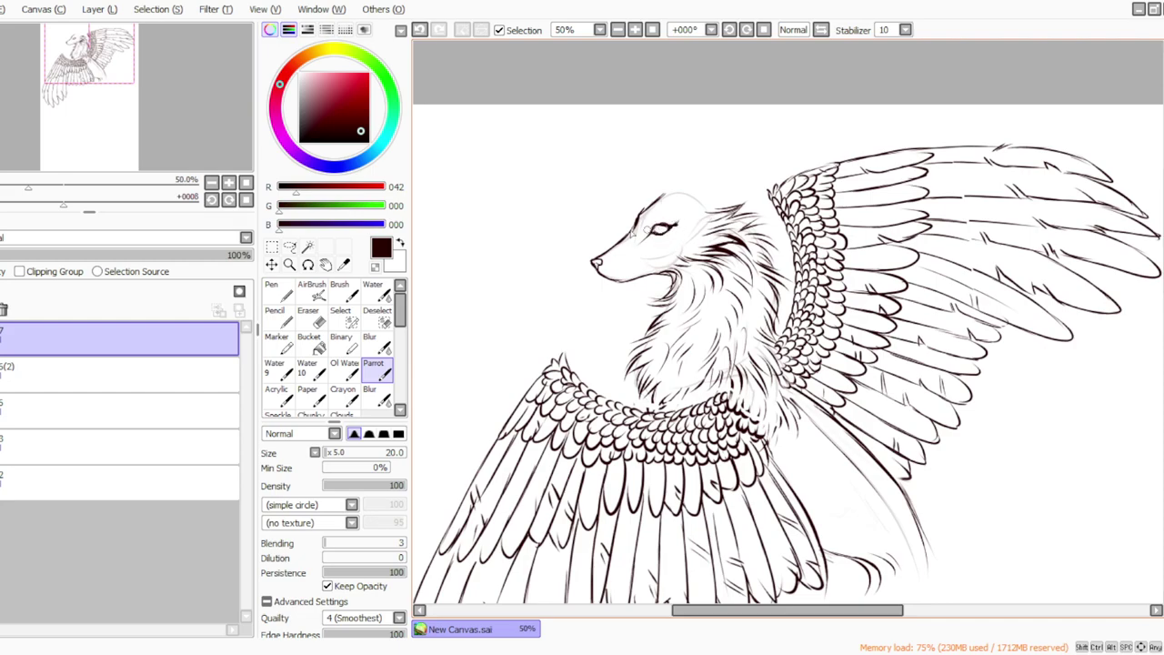
{"action": "left_click", "coordinate": [308, 316]}
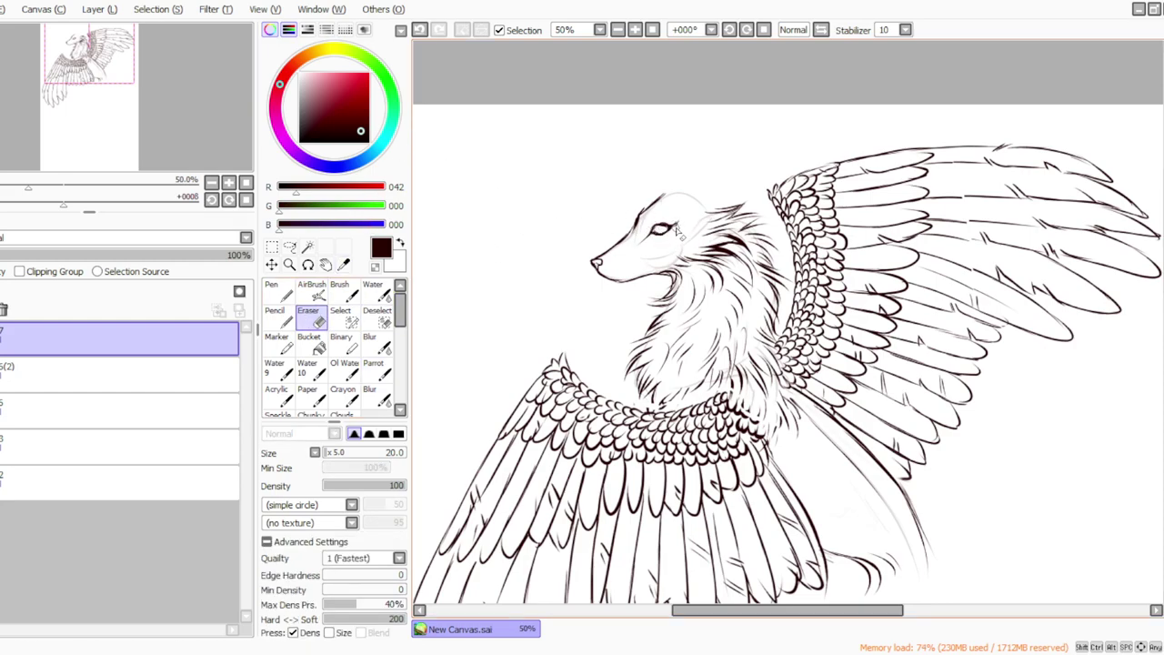
{"action": "left_click", "coordinate": [374, 368]}
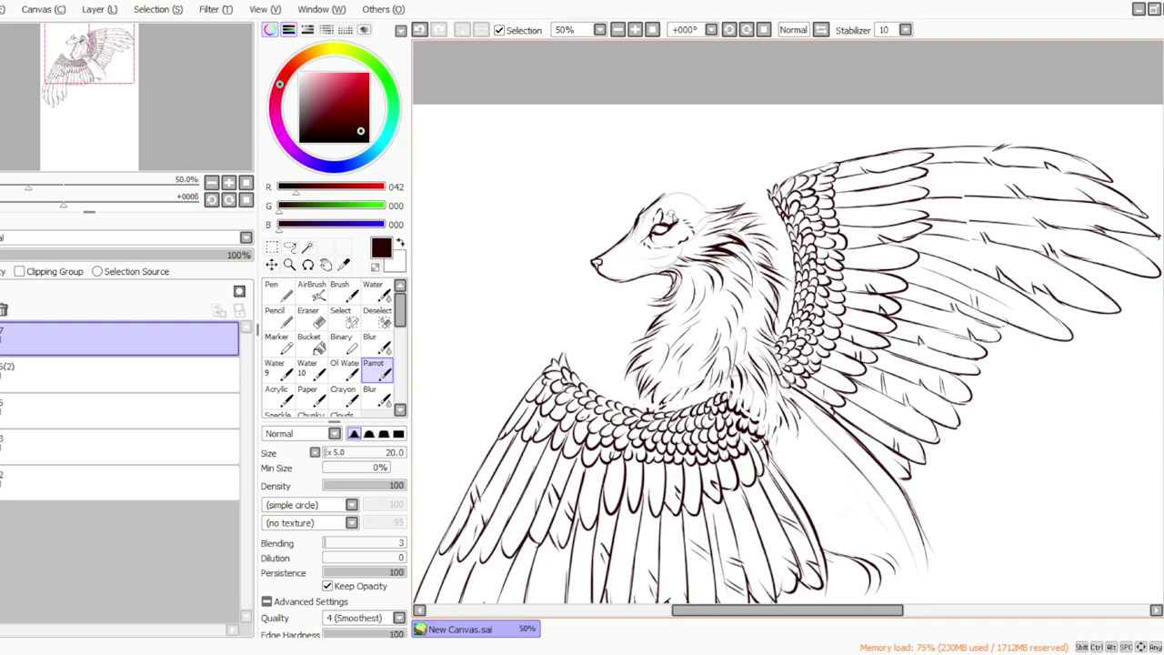
{"action": "left_click", "coordinate": [563, 652]}
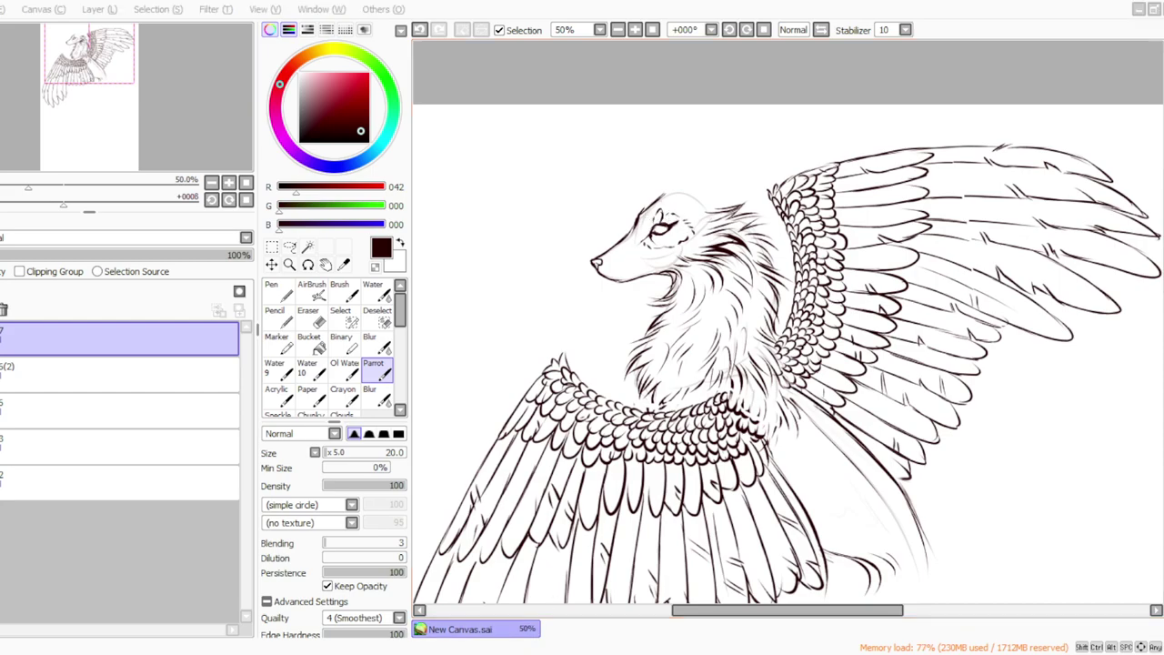
{"action": "key", "text": "alt+Tab"}
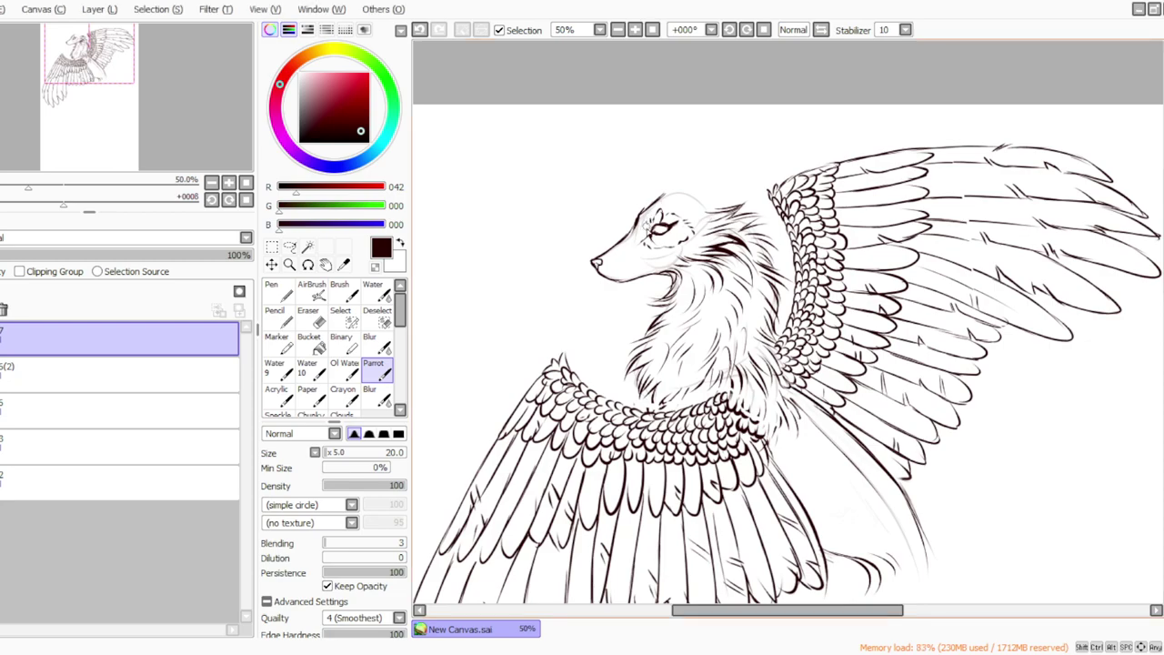
Step: Add more fur strokes to the neck and chest with the Parrot brush at size 20
{"action": "left_click", "coordinate": [653, 30]}
{"action": "left_click", "coordinate": [635, 30]}
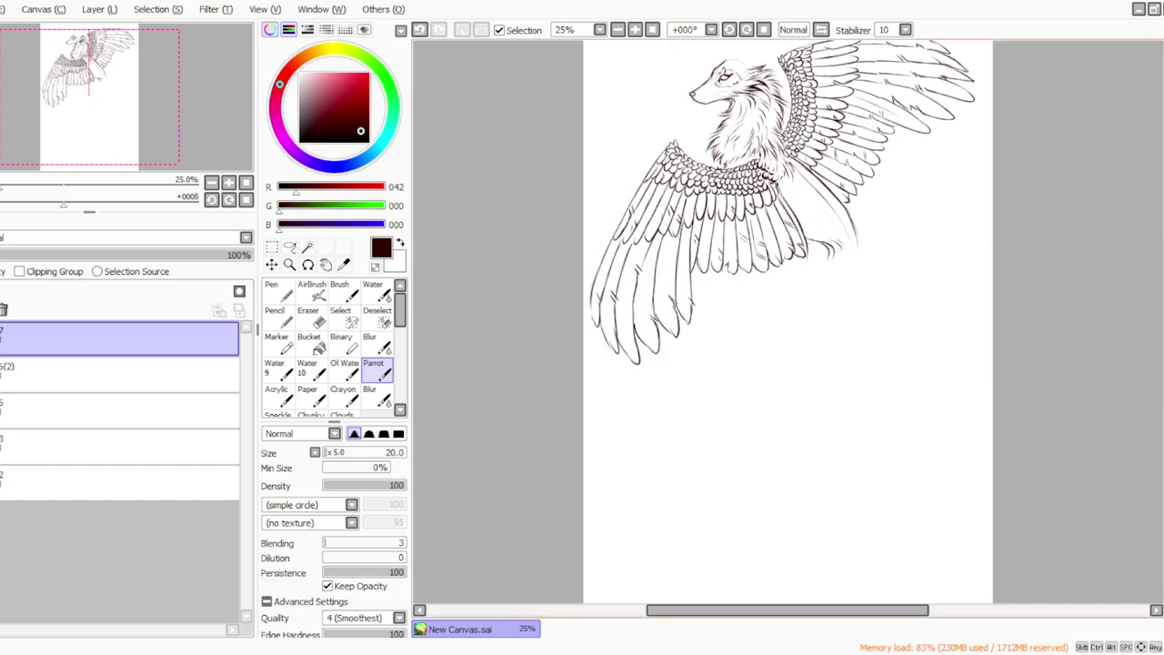
{"action": "scroll", "coordinate": [1153, 338], "scroll_direction": "up", "scroll_amount": 3}
{"action": "left_click", "coordinate": [635, 30]}
{"action": "left_click", "coordinate": [635, 30]}
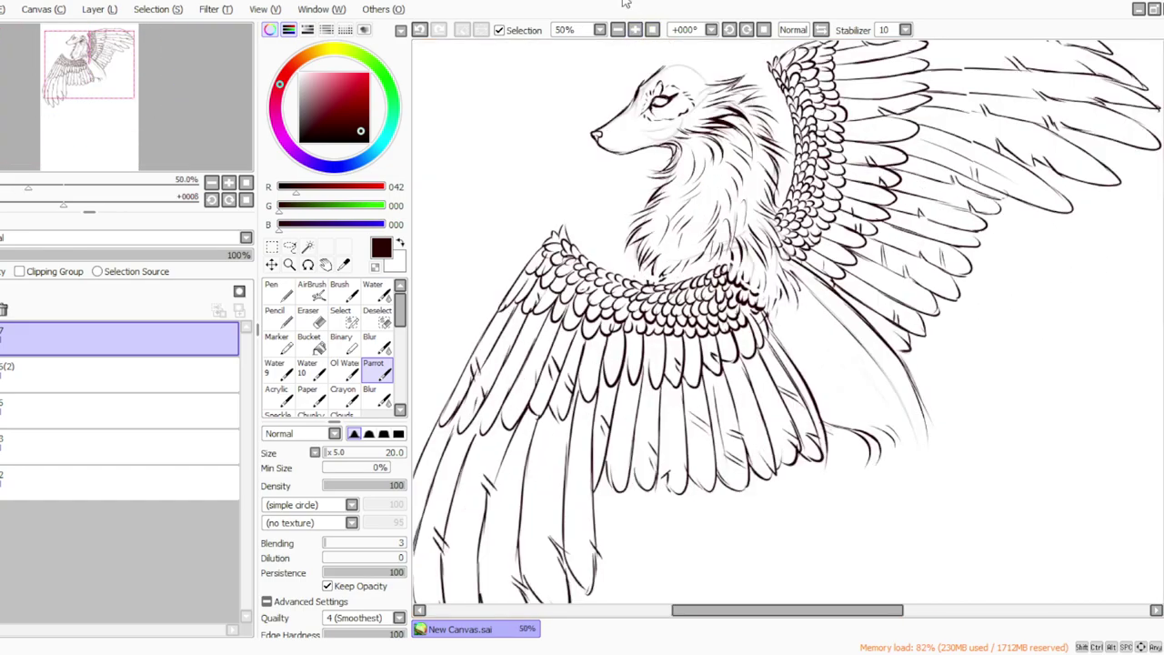
{"action": "mouse_move", "coordinate": [719, 171]}
{"action": "left_mouse_down"}
{"action": "mouse_move", "coordinate": [678, 235]}
{"action": "mouse_move", "coordinate": [679, 257]}
{"action": "mouse_move", "coordinate": [691, 242]}
{"action": "mouse_move", "coordinate": [683, 268]}
{"action": "mouse_move", "coordinate": [698, 244]}
{"action": "mouse_move", "coordinate": [660, 278]}
{"action": "left_mouse_up"}
{"action": "left_click_drag", "start_coordinate": [670, 269], "coordinate": [653, 276]}
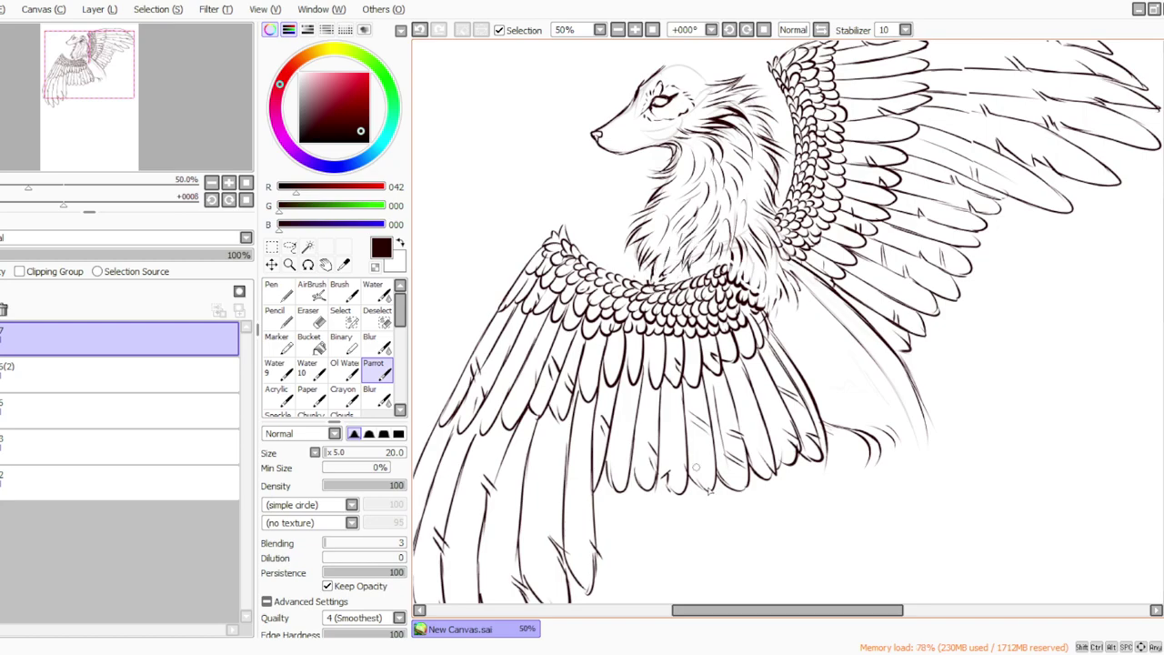
Step: Merge the eye layer down into the duplicated line art layer and erase the rear part of the jaw line
{"action": "scroll", "coordinate": [788, 323], "scroll_direction": "up", "scroll_amount": 3}
{"action": "left_click", "coordinate": [308, 314]}
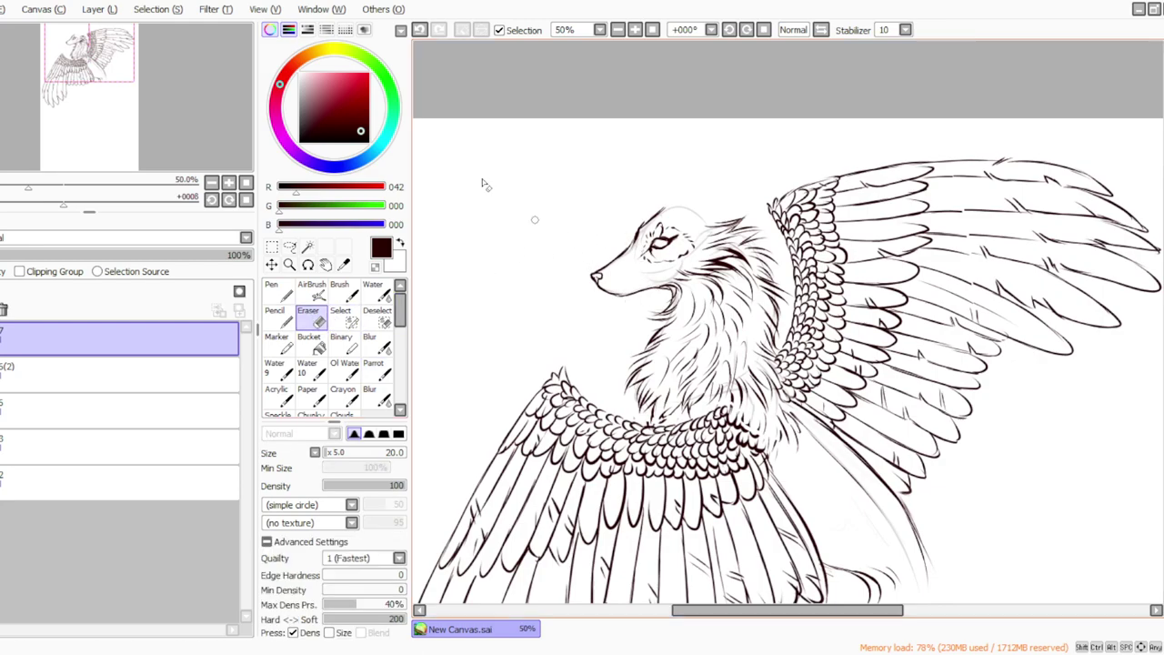
{"action": "left_click", "coordinate": [109, 161]}
{"action": "left_click_drag", "start_coordinate": [660, 288], "coordinate": [645, 292]}
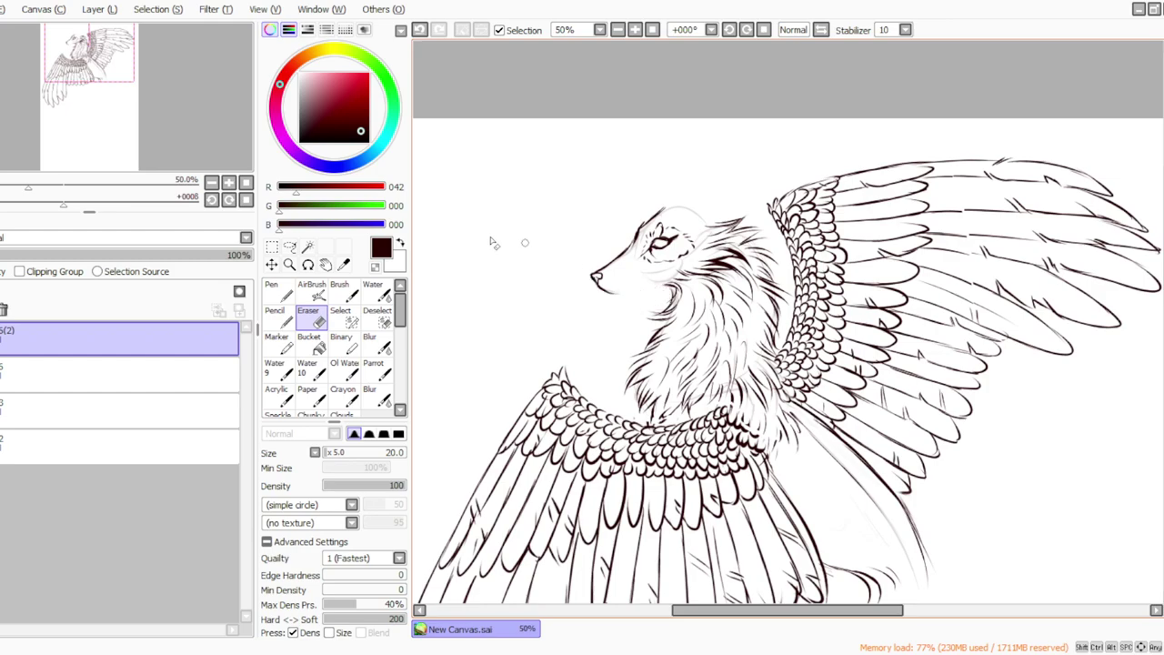
Step: Redraw the lower jaw line with the Parrot brush at size 20, correcting it with the eraser and undoing a stray stroke
{"action": "left_click", "coordinate": [374, 368]}
{"action": "left_click", "coordinate": [729, 32]}
{"action": "left_click", "coordinate": [729, 32]}
{"action": "left_click", "coordinate": [728, 32]}
{"action": "left_click", "coordinate": [729, 33]}
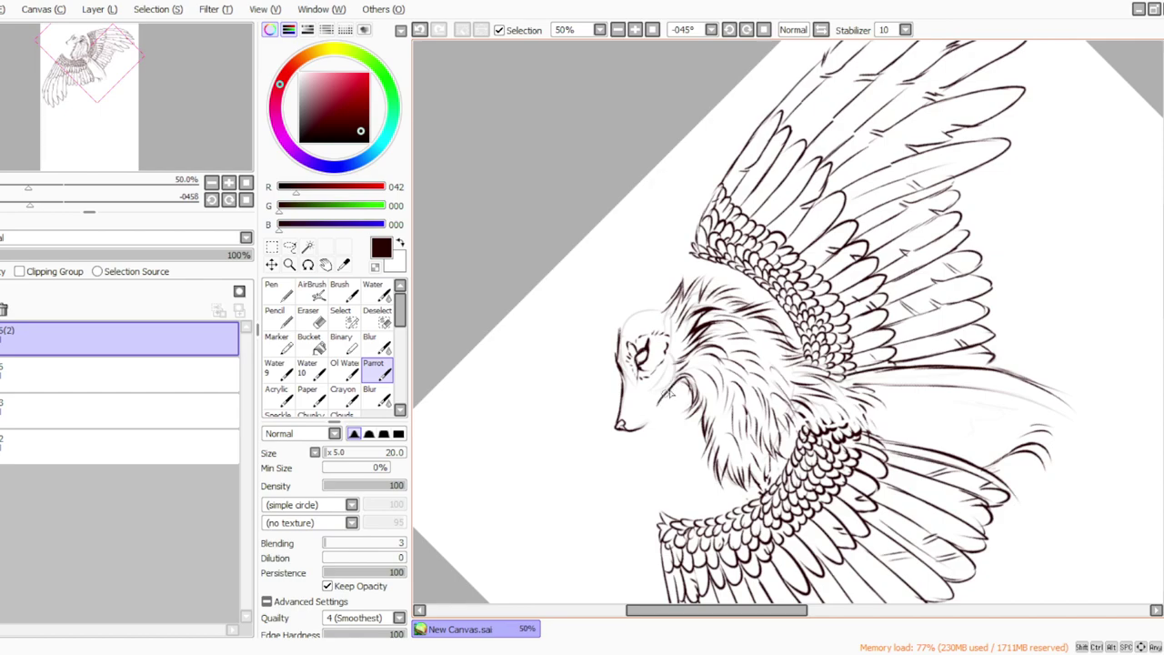
{"action": "left_click", "coordinate": [309, 314]}
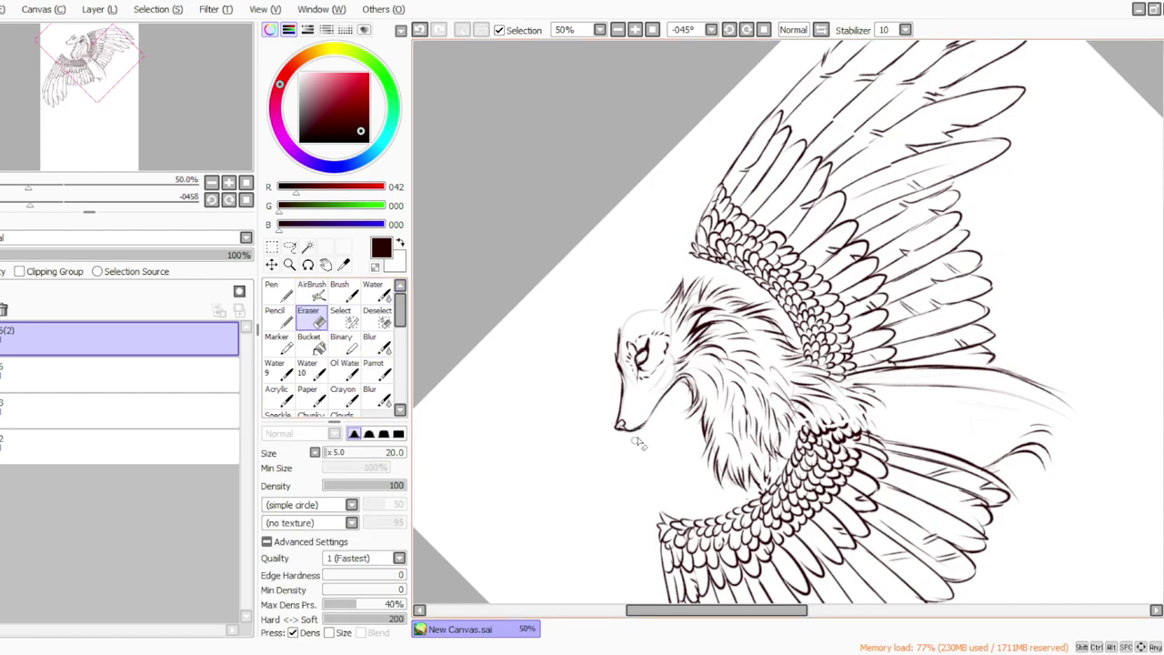
{"action": "left_click", "coordinate": [374, 369]}
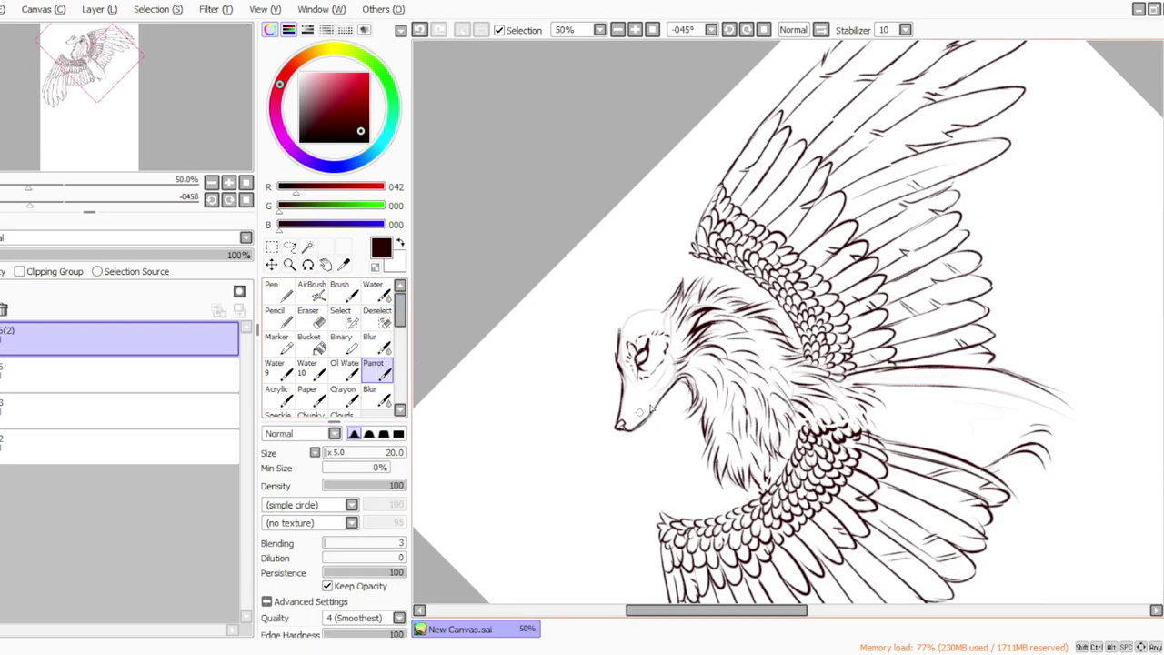
{"action": "left_click", "coordinate": [421, 34]}
{"action": "left_click_drag", "start_coordinate": [657, 404], "coordinate": [652, 415]}
{"action": "left_click", "coordinate": [764, 30]}
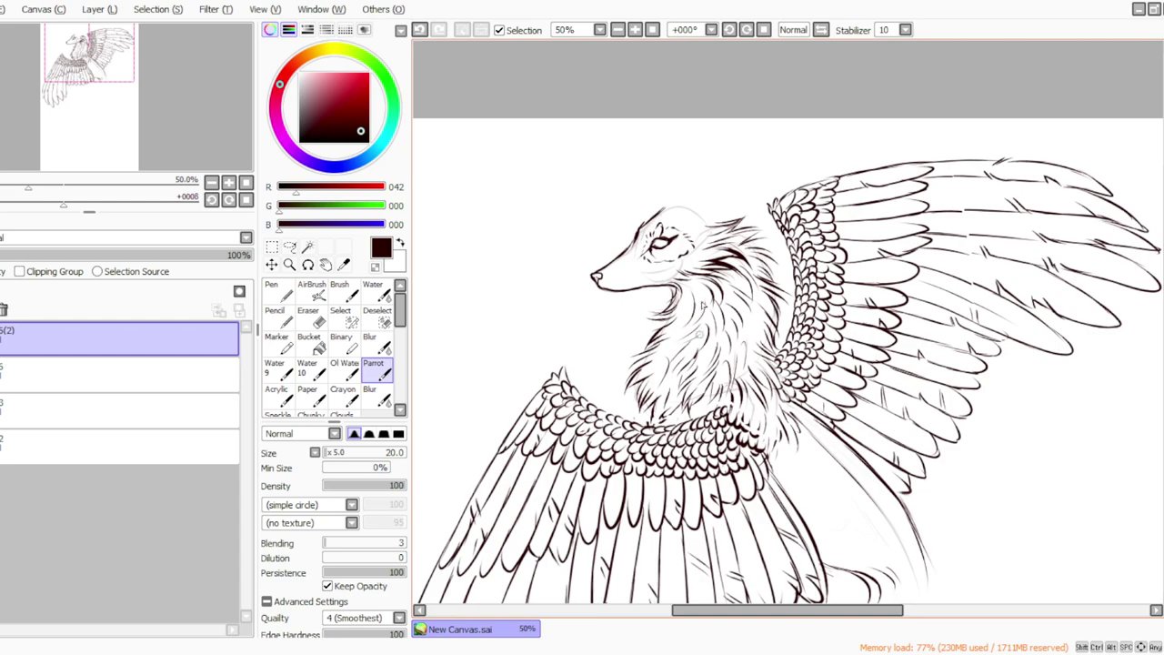
{"action": "left_click", "coordinate": [592, 653]}
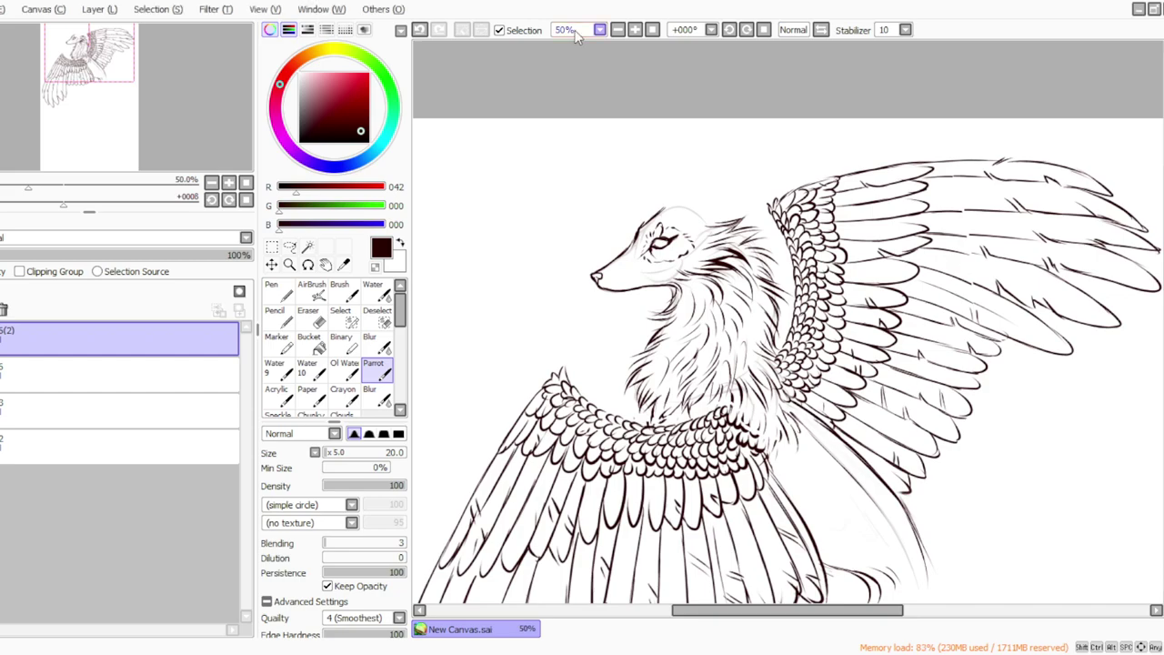
Step: Flip the line art layer horizontally and add a new layer above it
{"action": "left_click", "coordinate": [654, 30]}
{"action": "left_click", "coordinate": [104, 10]}
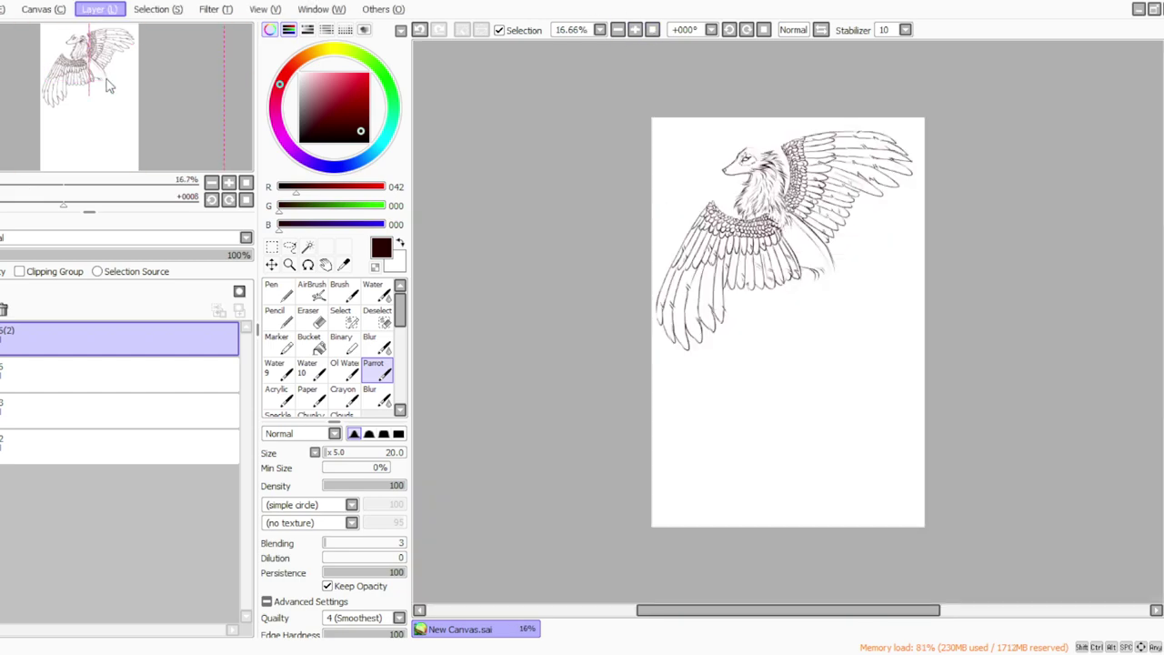
{"action": "left_click", "coordinate": [114, 312]}
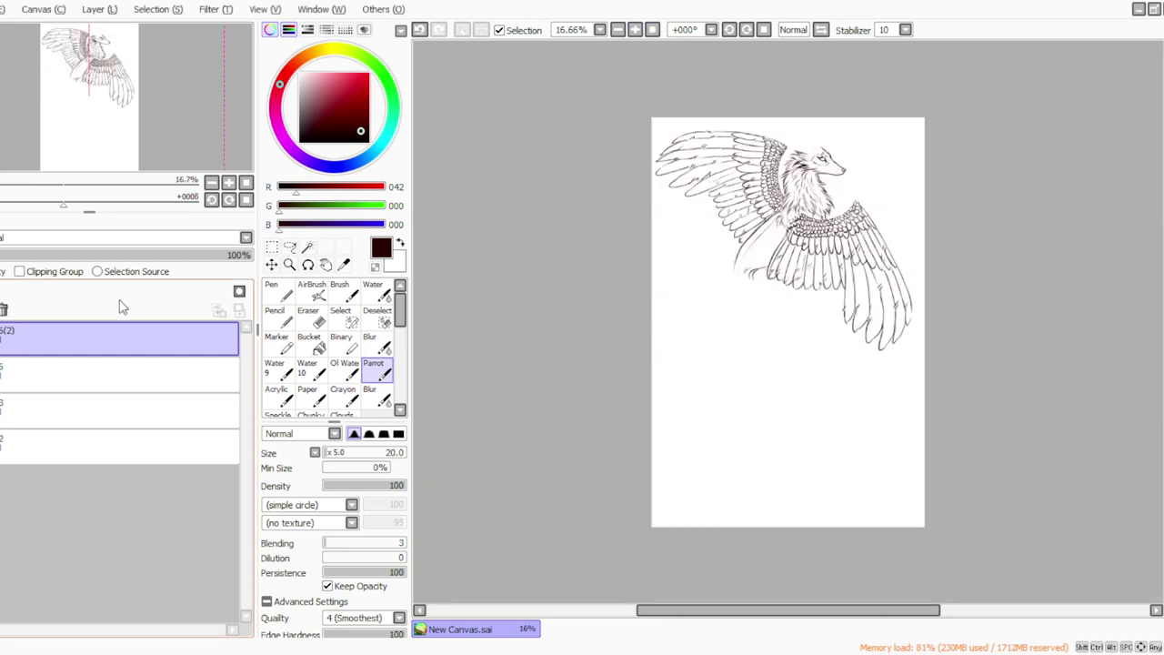
{"action": "left_click", "coordinate": [89, 16]}
{"action": "left_click", "coordinate": [99, 32]}
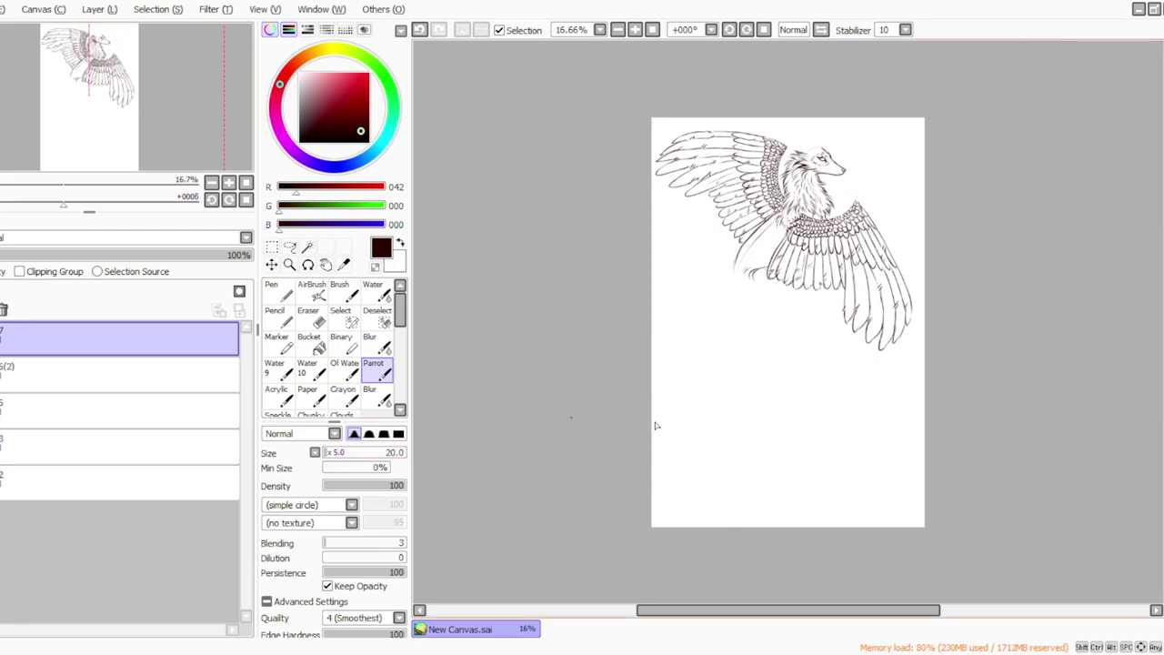
Step: Draw the first long, pointed strokes of the near ear at the back of the head with the Parrot brush
{"action": "scroll", "coordinate": [655, 425], "scroll_direction": "up", "scroll_amount": 3}
{"action": "left_click", "coordinate": [635, 29]}
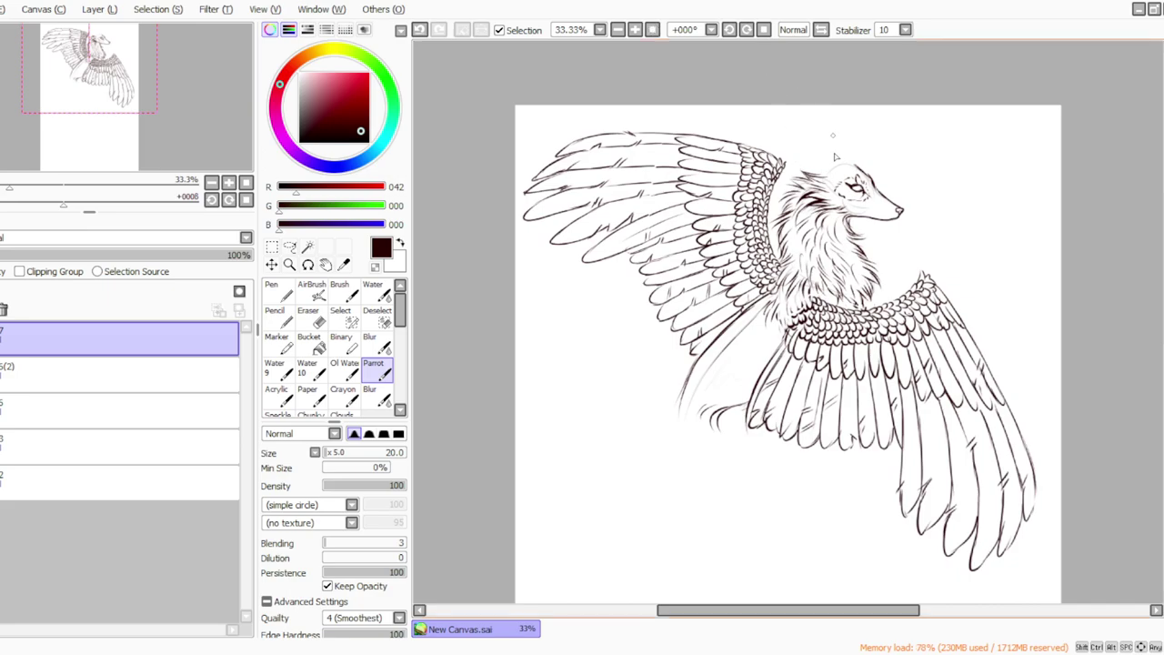
{"action": "left_click", "coordinate": [730, 30]}
{"action": "left_click", "coordinate": [730, 30]}
{"action": "left_click", "coordinate": [730, 30]}
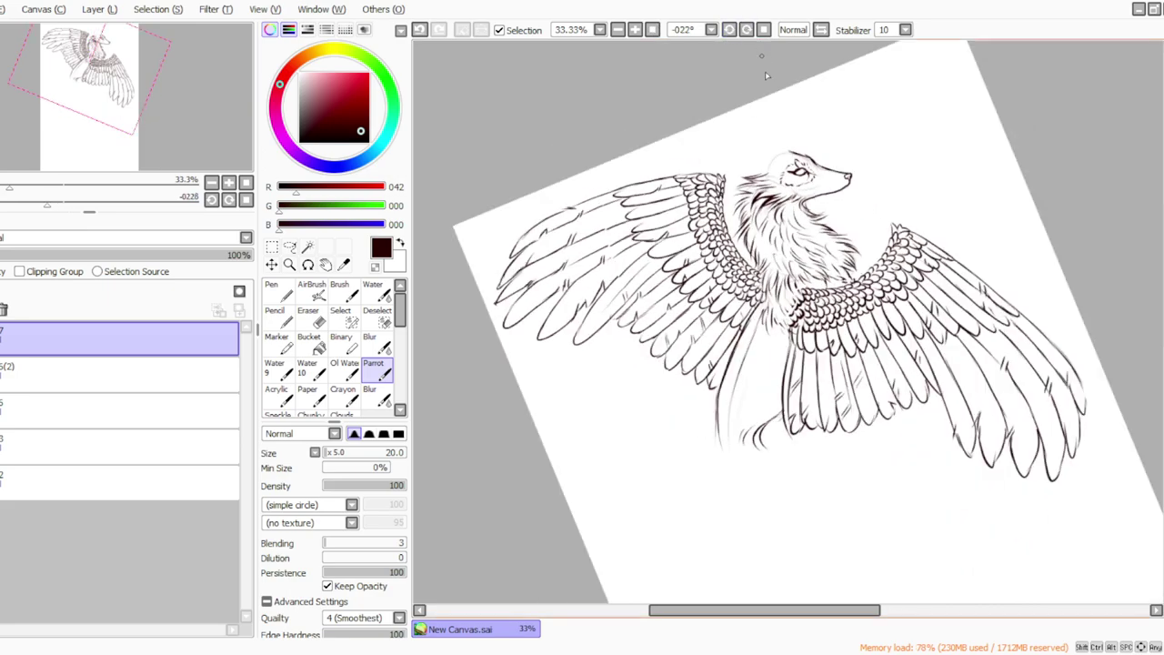
{"action": "left_click", "coordinate": [763, 30]}
{"action": "mouse_move", "coordinate": [817, 159]}
{"action": "left_mouse_down"}
{"action": "mouse_move", "coordinate": [764, 127]}
{"action": "mouse_move", "coordinate": [809, 164]}
{"action": "left_mouse_up"}
{"action": "left_click_drag", "start_coordinate": [764, 128], "coordinate": [808, 170]}
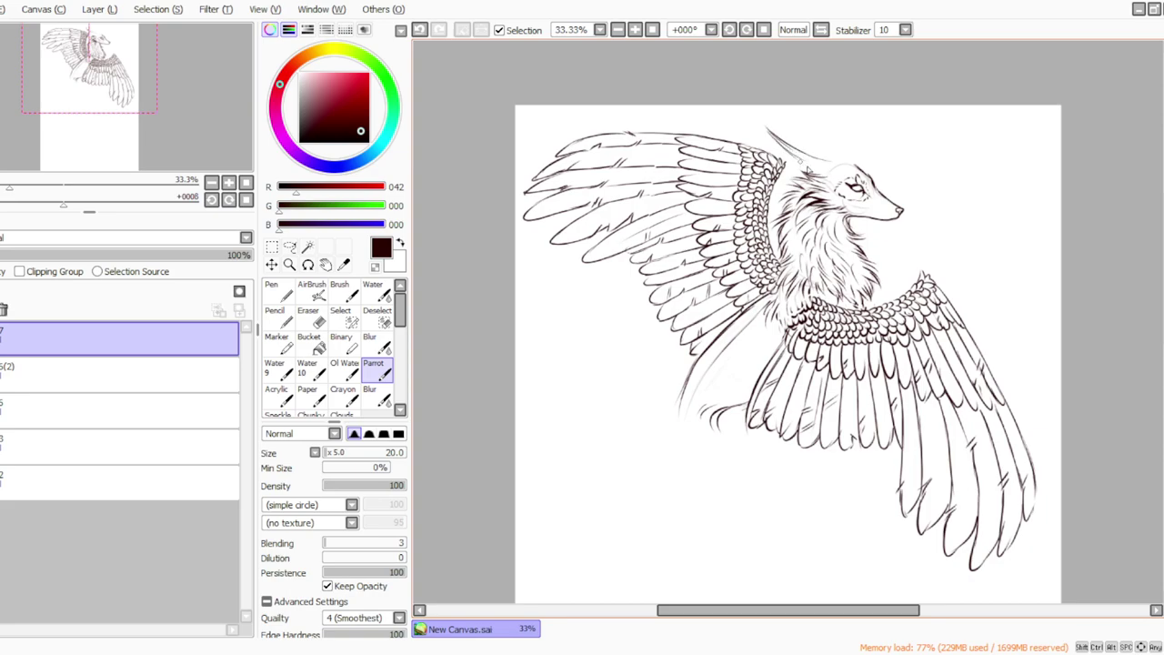
Step: Ink the near ear's outline and inner lines down to the head, and draw the pointed far ear in front of it
{"action": "left_click", "coordinate": [746, 30]}
{"action": "left_click", "coordinate": [746, 30]}
{"action": "left_click", "coordinate": [746, 30]}
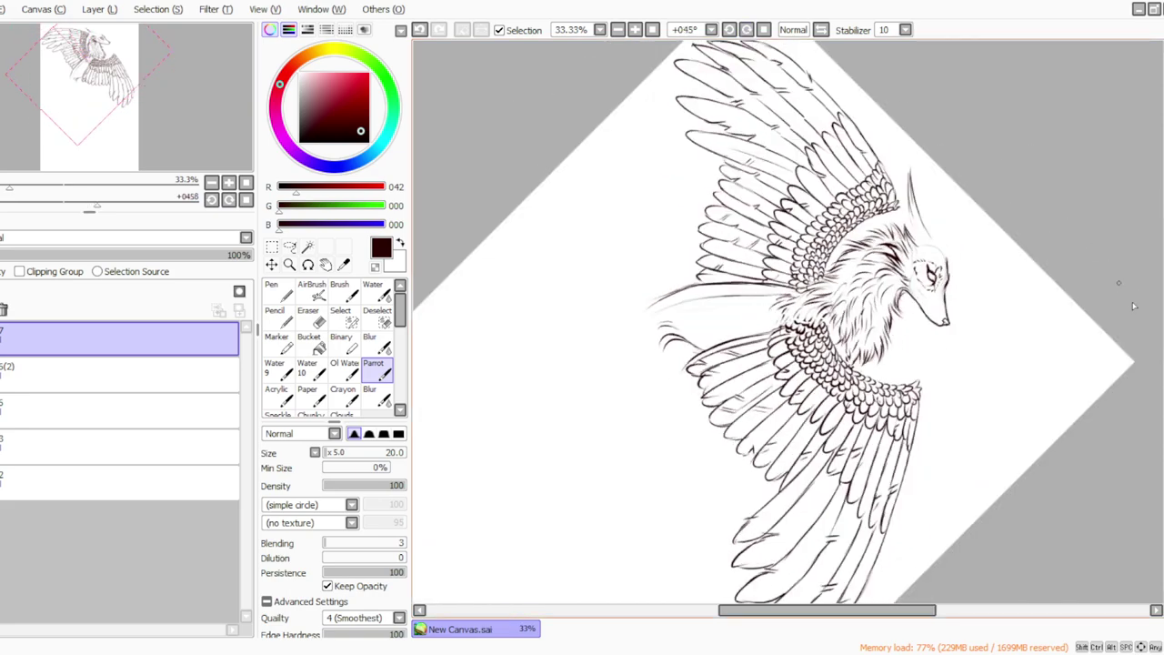
{"action": "left_click", "coordinate": [635, 30]}
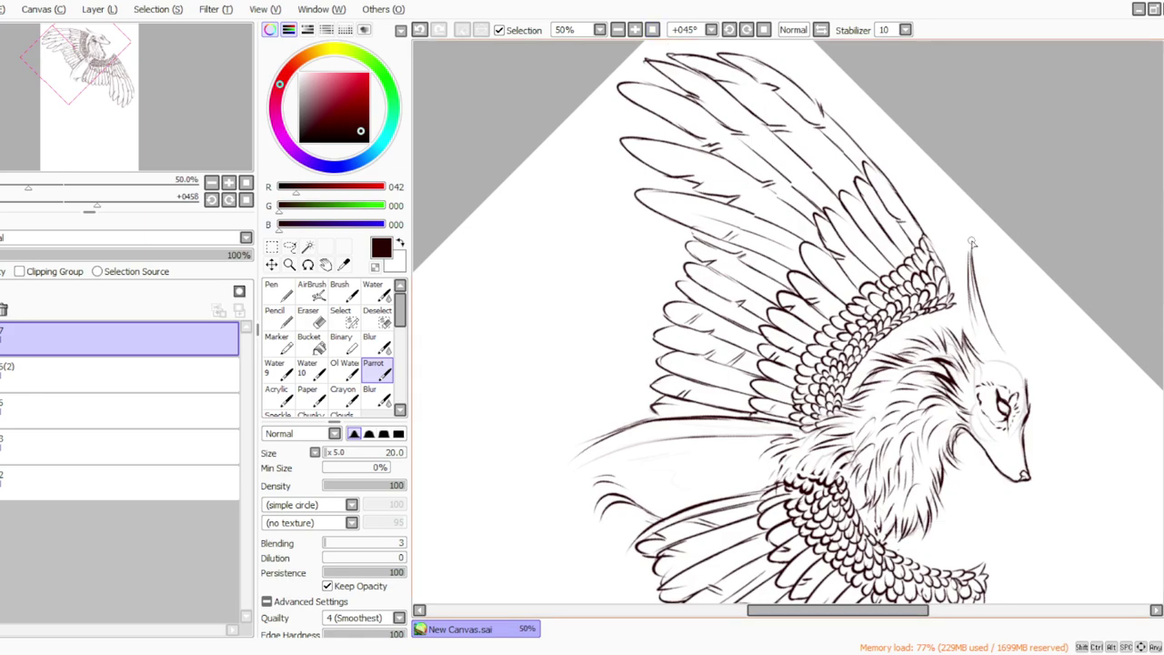
{"action": "left_click_drag", "start_coordinate": [973, 238], "coordinate": [966, 267]}
{"action": "mouse_move", "coordinate": [969, 277]}
{"action": "left_mouse_down"}
{"action": "mouse_move", "coordinate": [990, 361]}
{"action": "mouse_move", "coordinate": [1010, 367]}
{"action": "mouse_move", "coordinate": [998, 377]}
{"action": "left_mouse_up"}
{"action": "left_click_drag", "start_coordinate": [968, 277], "coordinate": [973, 341]}
{"action": "left_click_drag", "start_coordinate": [969, 286], "coordinate": [975, 344]}
{"action": "left_click", "coordinate": [764, 30]}
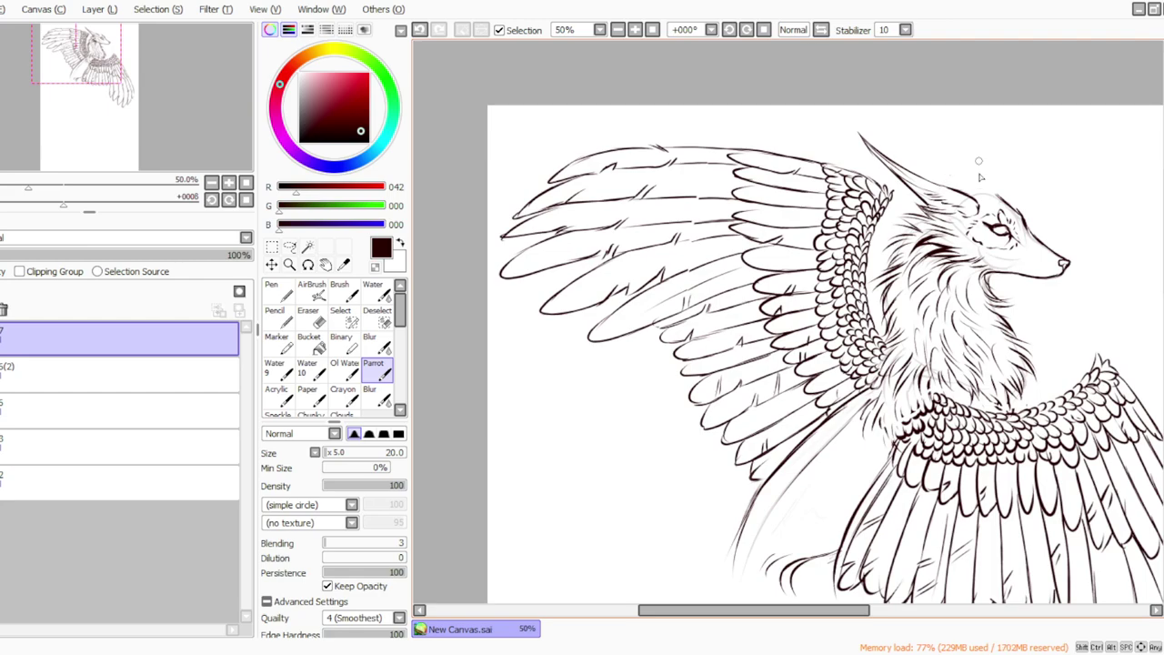
{"action": "mouse_move", "coordinate": [980, 182]}
{"action": "left_mouse_down"}
{"action": "mouse_move", "coordinate": [923, 158]}
{"action": "mouse_move", "coordinate": [969, 173]}
{"action": "mouse_move", "coordinate": [920, 111]}
{"action": "mouse_move", "coordinate": [953, 189]}
{"action": "left_mouse_up"}
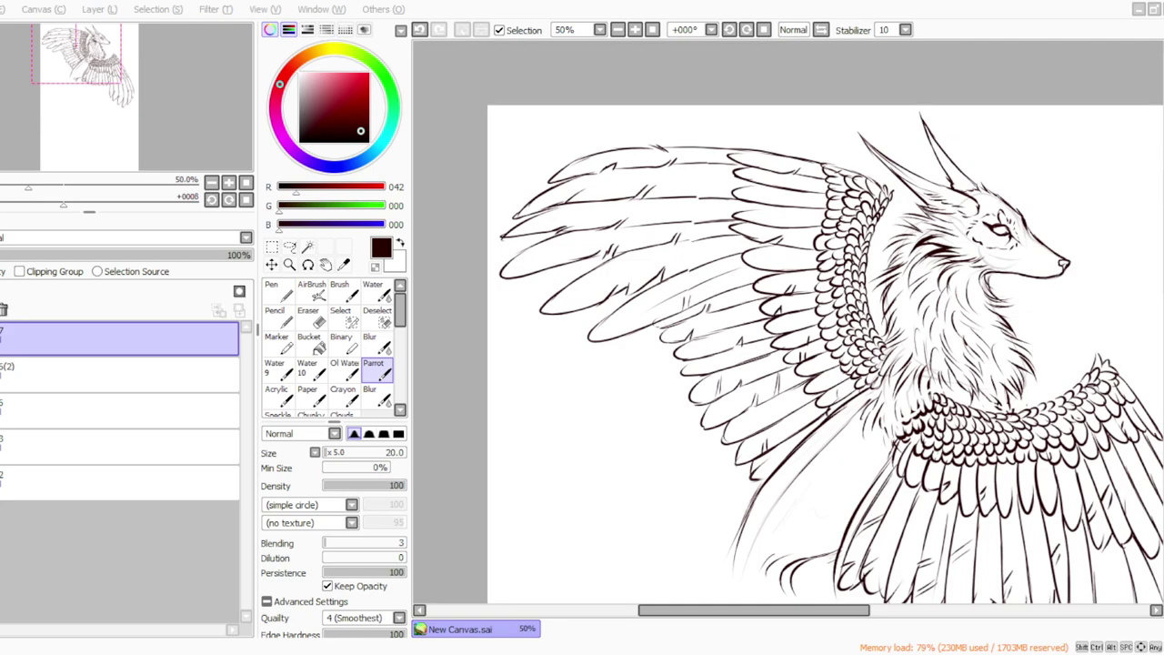
Step: Merge the ear layer down into the line art layer and flip the line art horizontally
{"action": "key", "text": "alt+Tab"}
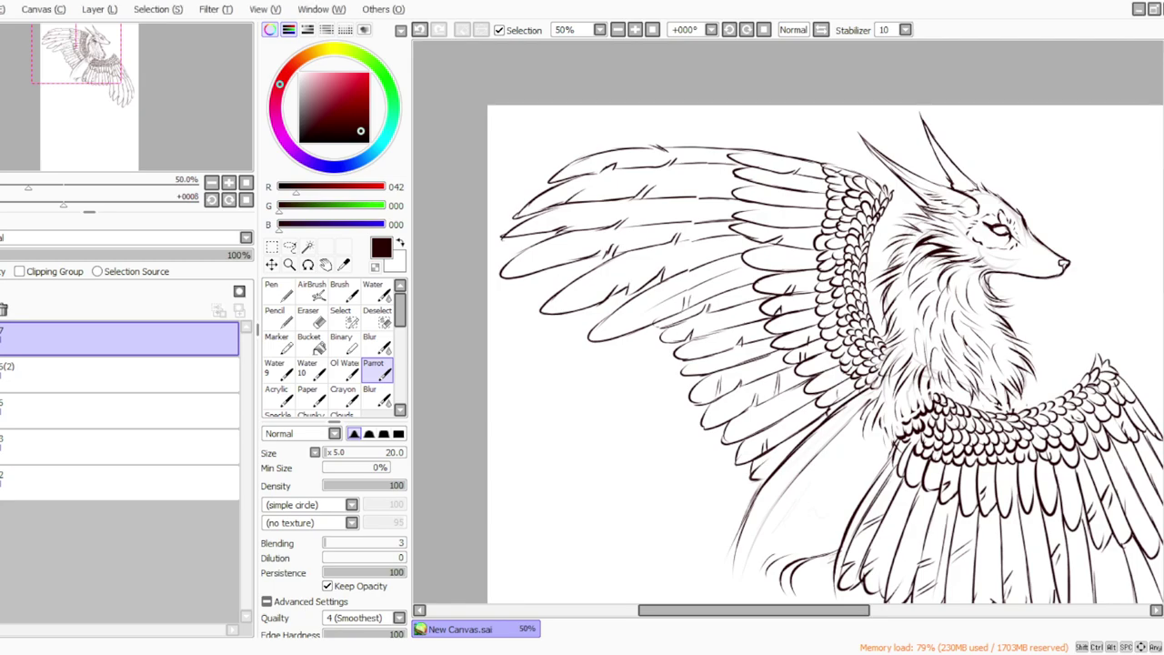
{"action": "left_click", "coordinate": [93, 9]}
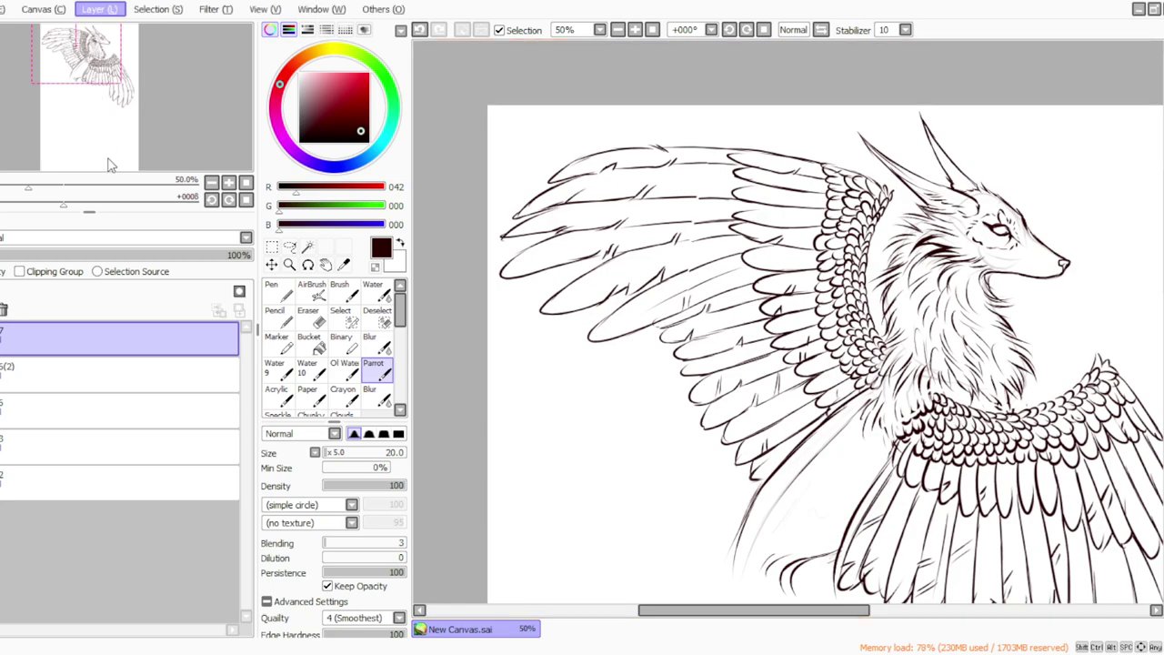
{"action": "left_click", "coordinate": [106, 154]}
{"action": "left_click", "coordinate": [99, 12]}
{"action": "key", "text": "h"}
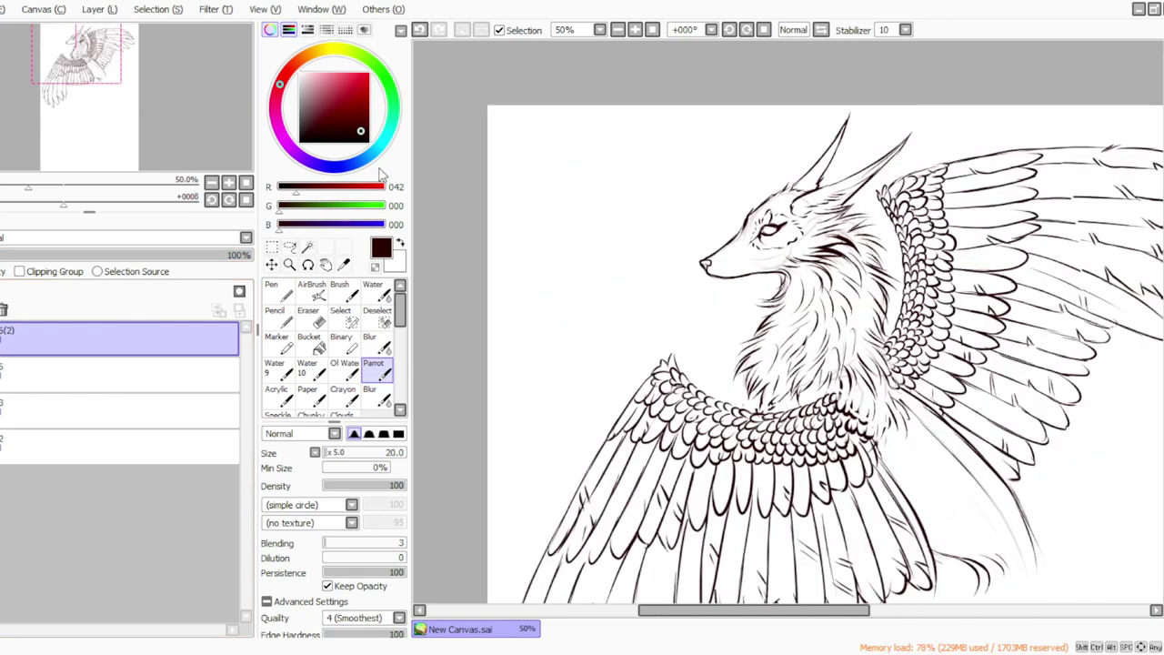
Step: Erase heavy fur strokes on the upper neck behind the cheek and redraw finer fur there with the Parrot brush
{"action": "left_click", "coordinate": [653, 30]}
{"action": "left_click", "coordinate": [635, 30]}
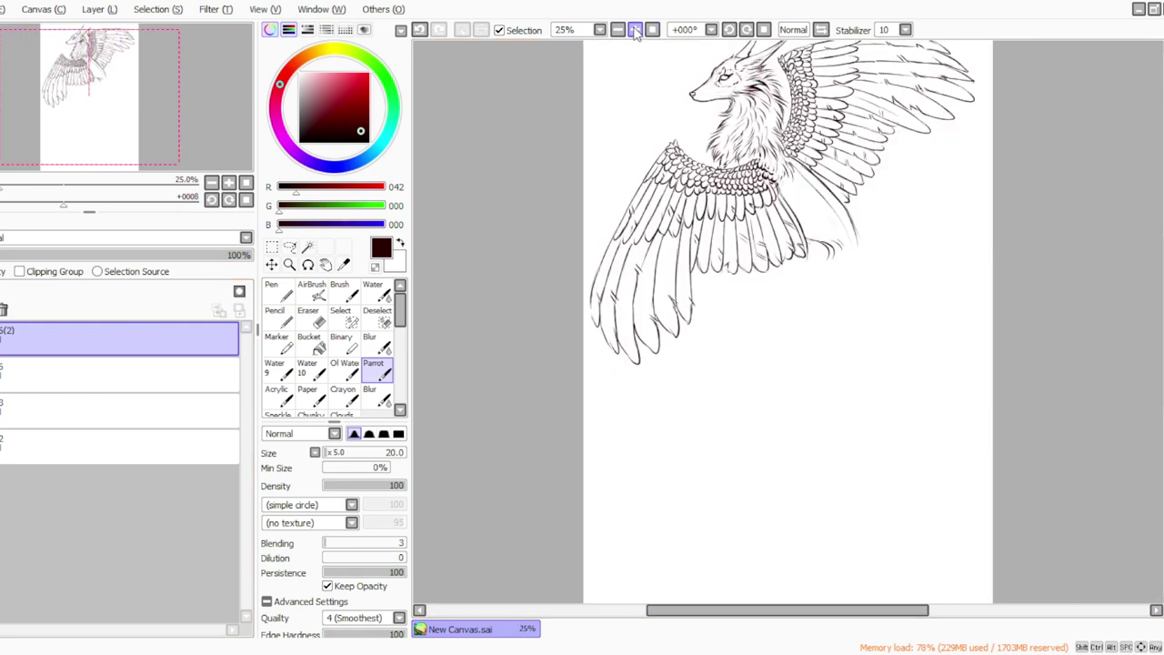
{"action": "scroll", "coordinate": [1020, 115], "scroll_direction": "up", "scroll_amount": 3}
{"action": "left_click", "coordinate": [635, 29]}
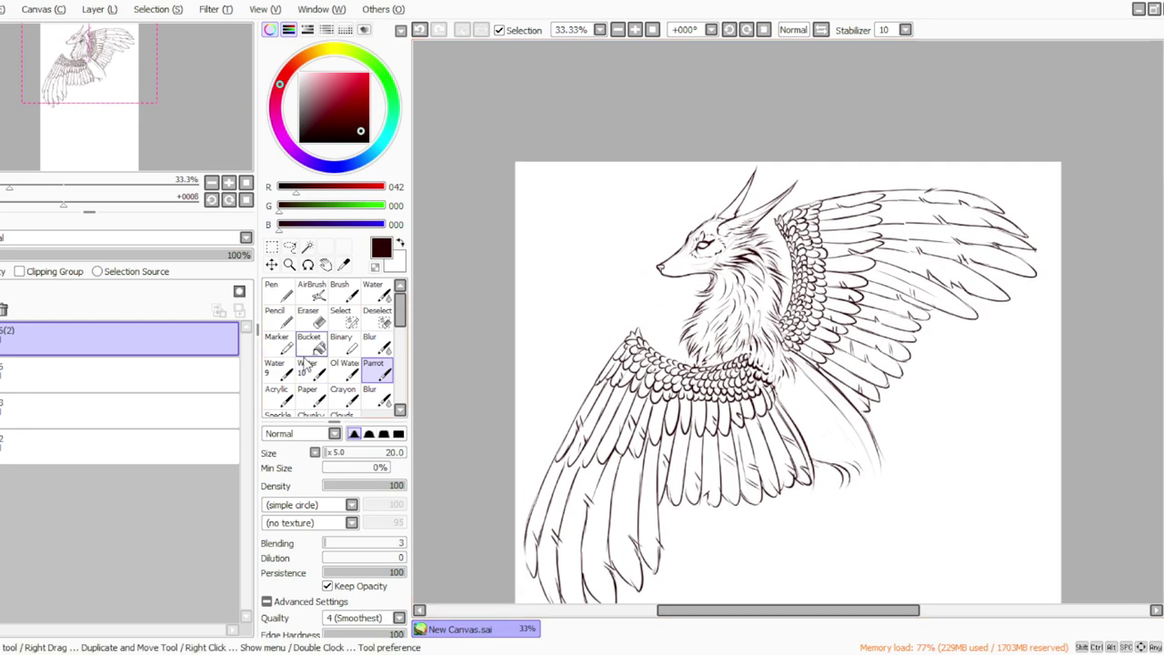
{"action": "left_click", "coordinate": [308, 315]}
{"action": "left_click", "coordinate": [635, 29]}
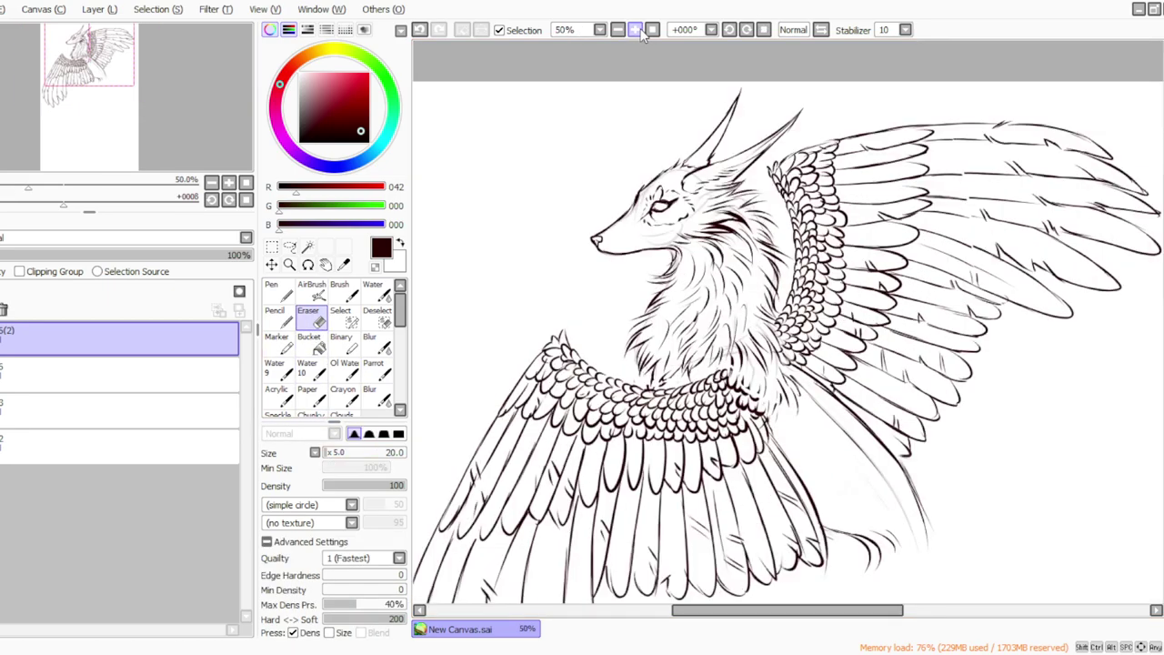
{"action": "mouse_move", "coordinate": [750, 243]}
{"action": "left_mouse_down"}
{"action": "mouse_move", "coordinate": [712, 232]}
{"action": "mouse_move", "coordinate": [752, 232]}
{"action": "left_mouse_up"}
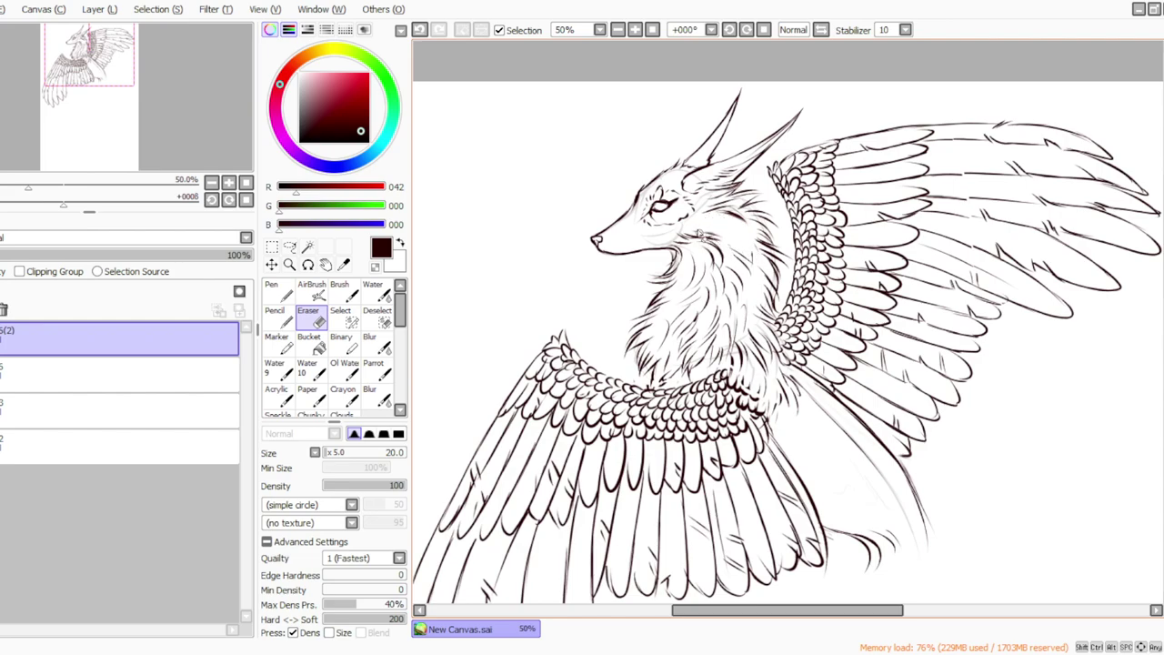
{"action": "left_click", "coordinate": [374, 369]}
{"action": "mouse_move", "coordinate": [715, 219]}
{"action": "left_mouse_down"}
{"action": "mouse_move", "coordinate": [753, 227]}
{"action": "mouse_move", "coordinate": [728, 252]}
{"action": "mouse_move", "coordinate": [706, 235]}
{"action": "mouse_move", "coordinate": [727, 222]}
{"action": "mouse_move", "coordinate": [700, 233]}
{"action": "mouse_move", "coordinate": [726, 255]}
{"action": "mouse_move", "coordinate": [727, 218]}
{"action": "left_mouse_up"}
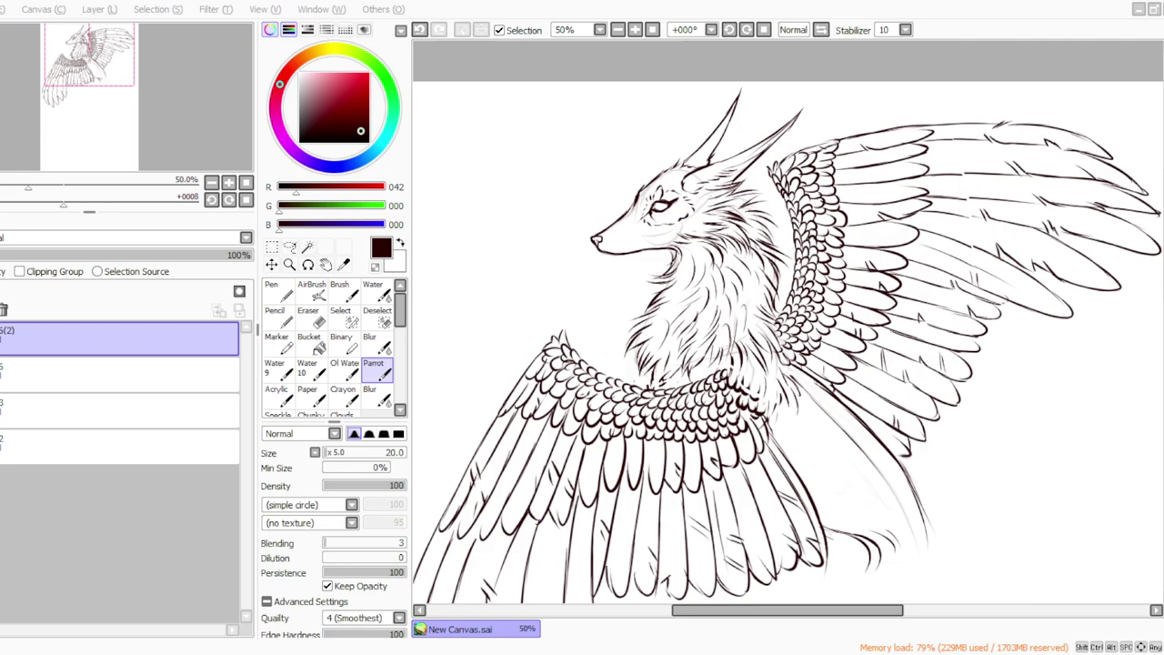
Step: Refine the fur on the throat and cheek behind the jaw with further Parrot brush strokes and the eraser
{"action": "left_click", "coordinate": [618, 29]}
{"action": "left_click", "coordinate": [635, 29]}
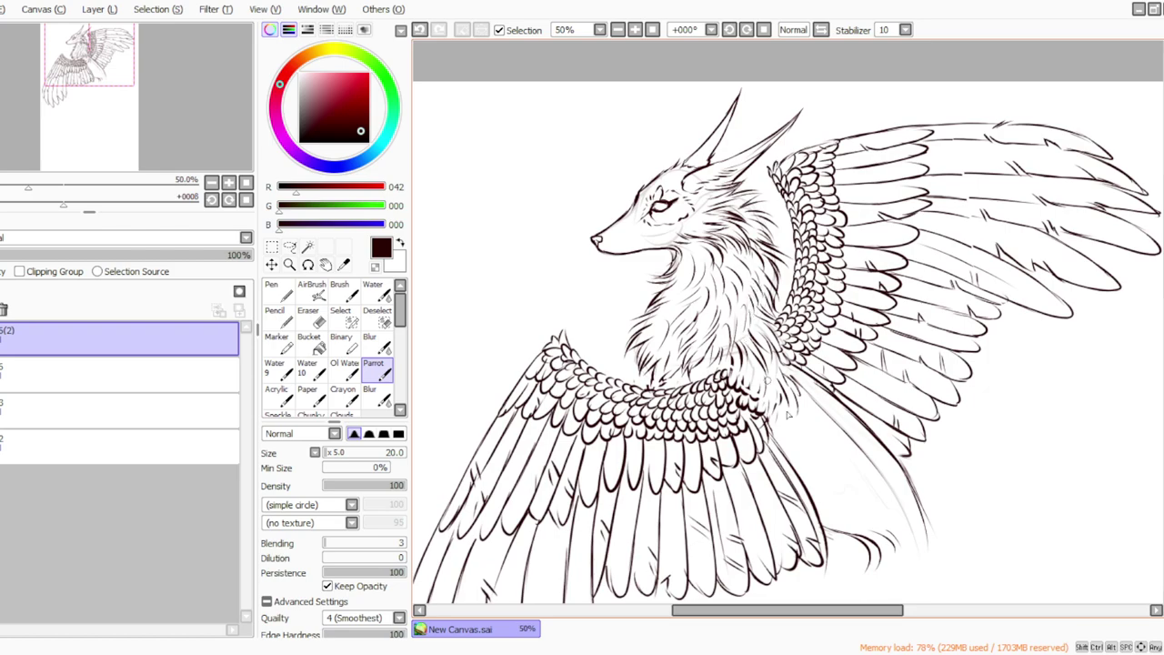
{"action": "mouse_move", "coordinate": [681, 247]}
{"action": "left_mouse_down"}
{"action": "mouse_move", "coordinate": [688, 276]}
{"action": "mouse_move", "coordinate": [680, 255]}
{"action": "mouse_move", "coordinate": [696, 258]}
{"action": "mouse_move", "coordinate": [684, 269]}
{"action": "mouse_move", "coordinate": [693, 252]}
{"action": "mouse_move", "coordinate": [702, 264]}
{"action": "left_mouse_up"}
{"action": "key", "text": "e"}
{"action": "left_click", "coordinate": [374, 367]}
{"action": "left_click", "coordinate": [633, 30]}
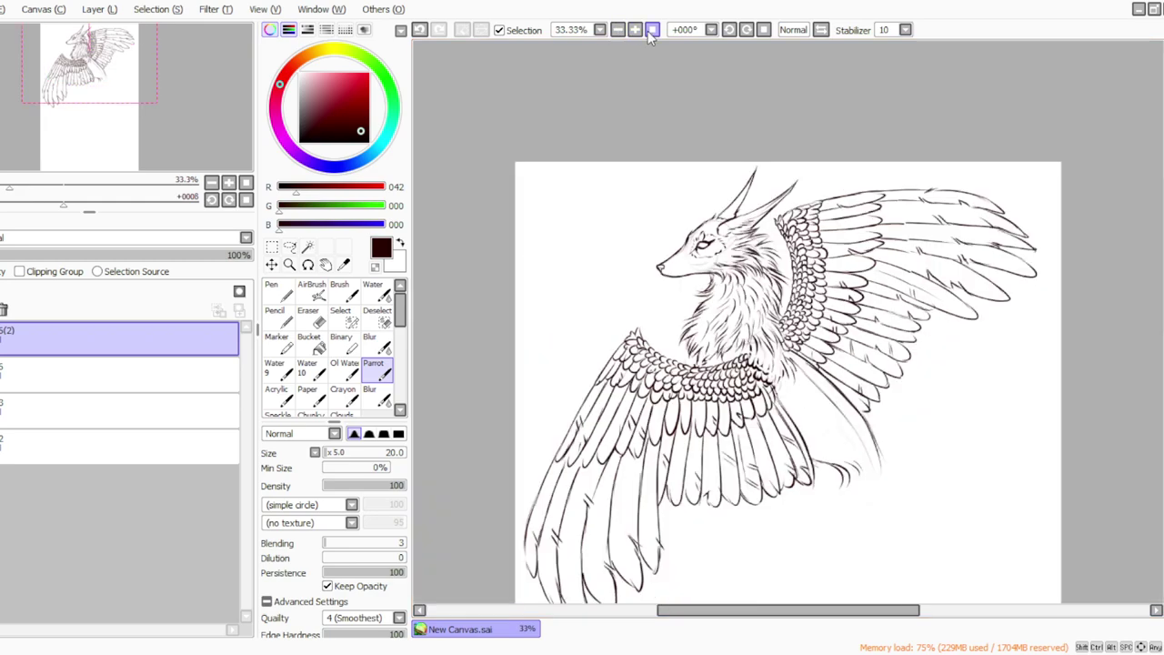
Step: Lasso the eye, shift it slightly lower on the face, and clear the selection
{"action": "left_click", "coordinate": [289, 247]}
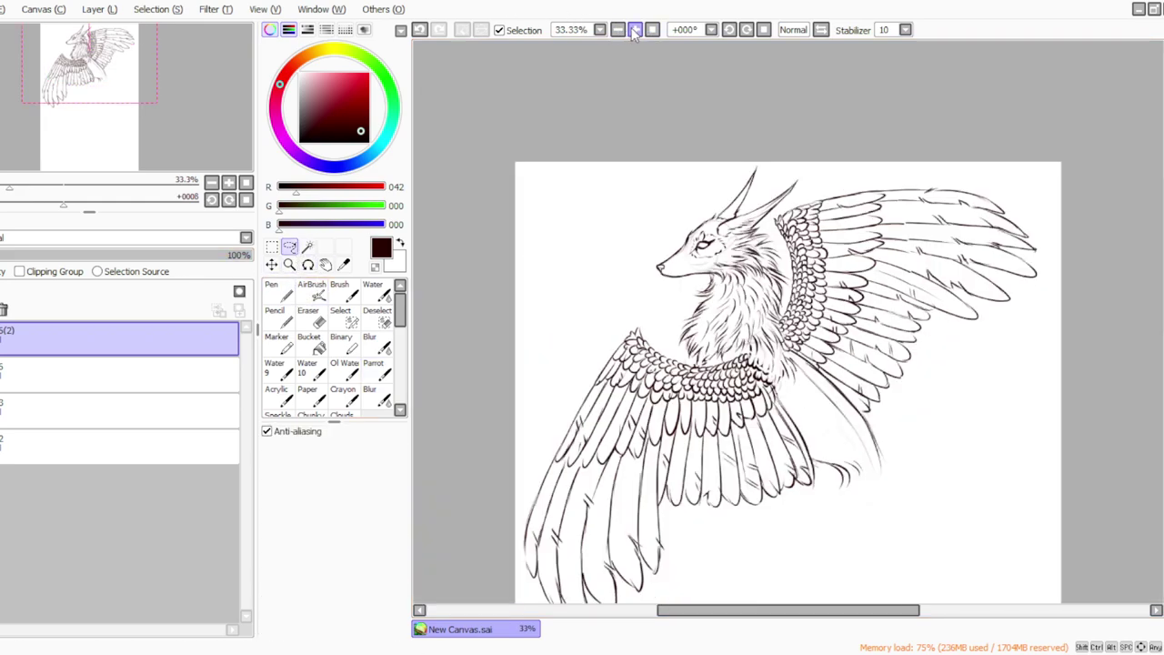
{"action": "left_click", "coordinate": [635, 29]}
{"action": "mouse_move", "coordinate": [686, 194]}
{"action": "left_mouse_down"}
{"action": "mouse_move", "coordinate": [684, 239]}
{"action": "mouse_move", "coordinate": [637, 208]}
{"action": "mouse_move", "coordinate": [681, 189]}
{"action": "left_mouse_up"}
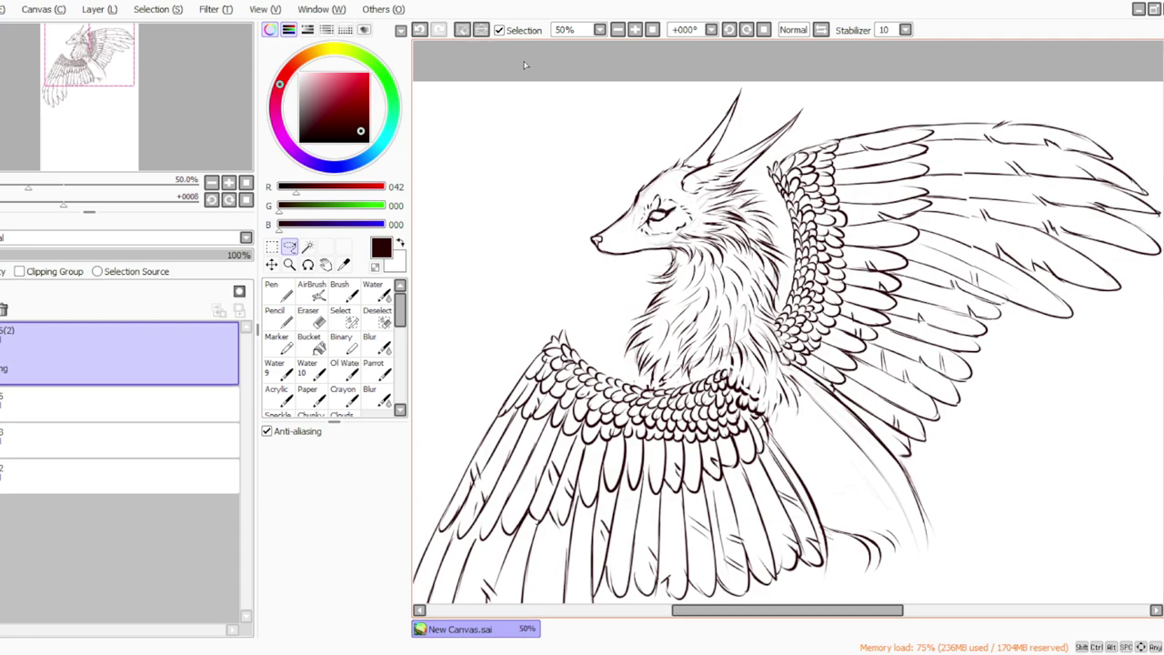
{"action": "key", "text": "ctrl+d"}
Step: Erase the fur strokes crossing the base of the near ear and redraw the ear's rear edge with the Parrot brush
{"action": "left_click", "coordinate": [373, 369]}
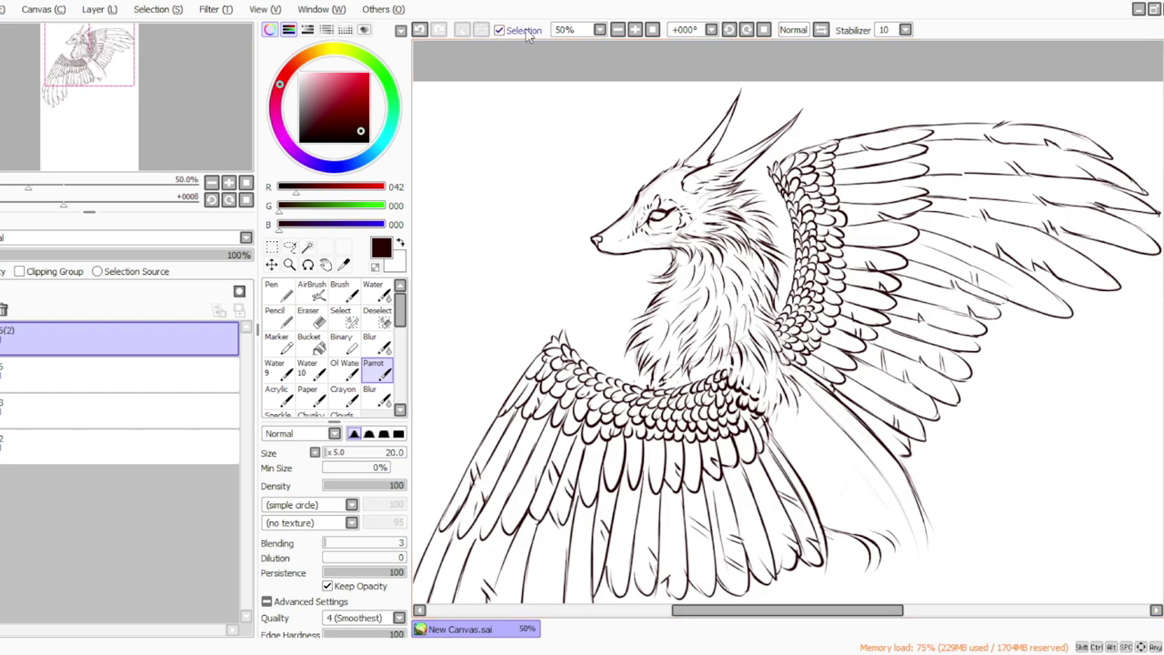
{"action": "left_click", "coordinate": [728, 31]}
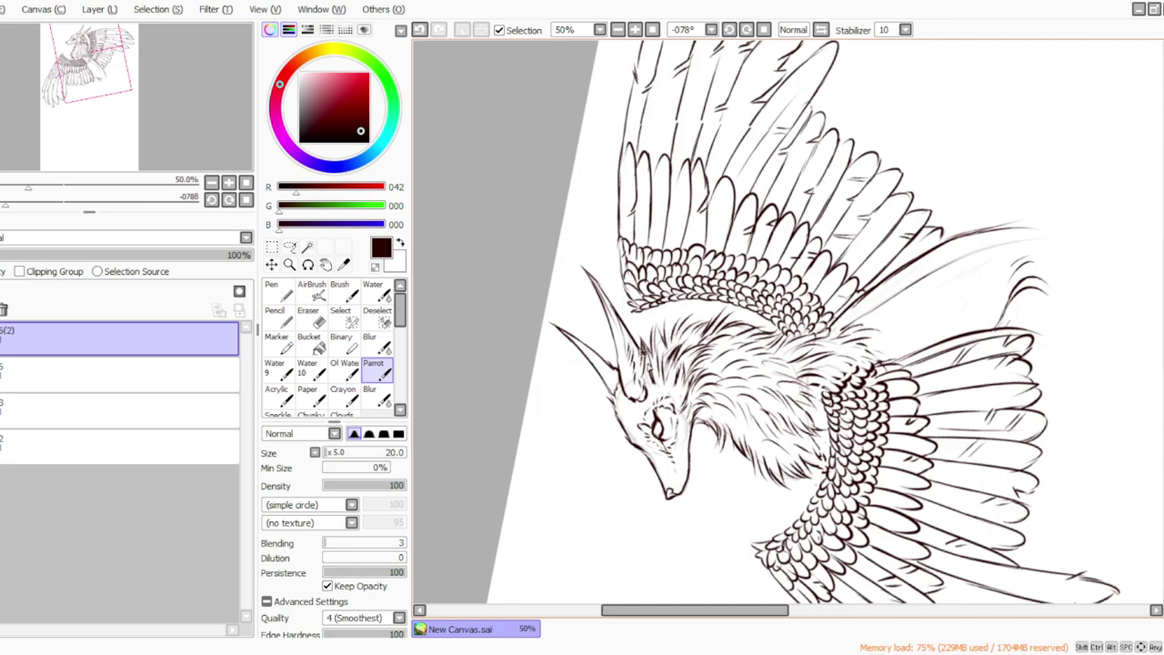
{"action": "left_click", "coordinate": [316, 317]}
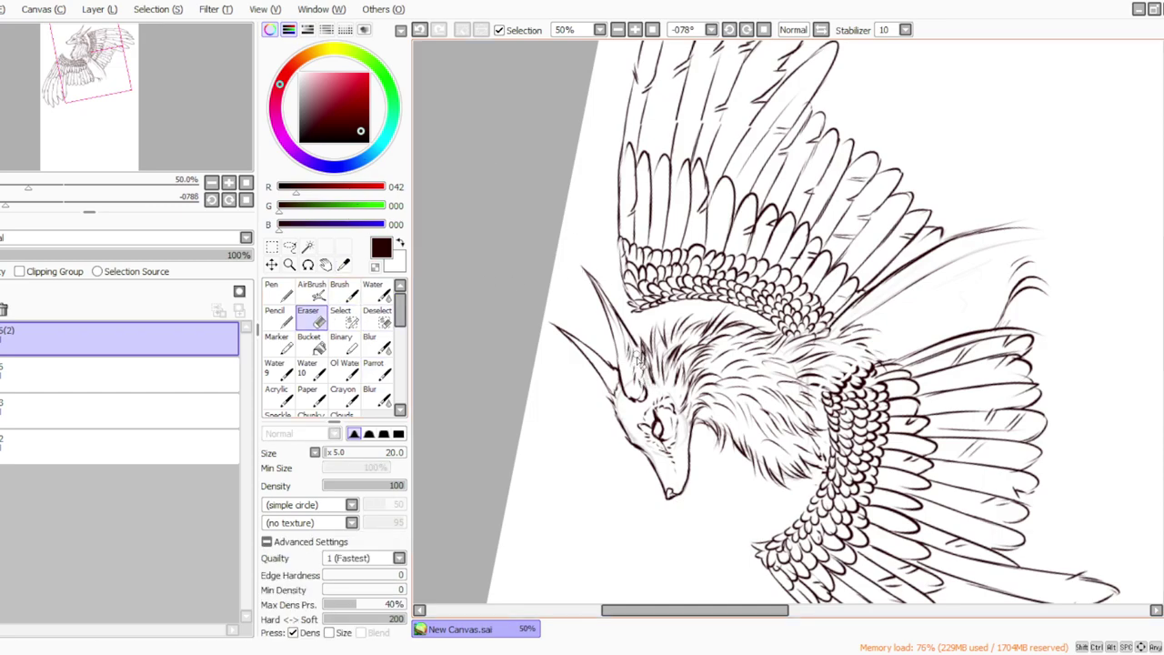
{"action": "mouse_move", "coordinate": [645, 335]}
{"action": "left_mouse_down"}
{"action": "mouse_move", "coordinate": [655, 392]}
{"action": "mouse_move", "coordinate": [639, 384]}
{"action": "mouse_move", "coordinate": [654, 395]}
{"action": "left_mouse_up"}
{"action": "left_click", "coordinate": [376, 369]}
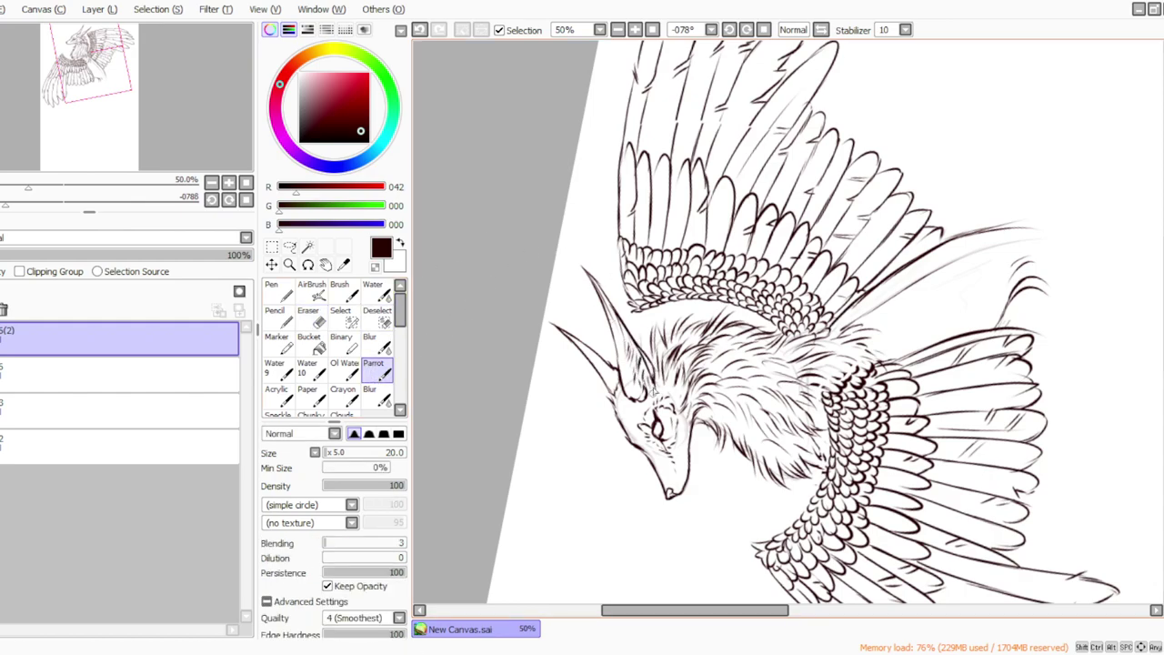
{"action": "left_click_drag", "start_coordinate": [648, 337], "coordinate": [649, 362]}
{"action": "left_click", "coordinate": [763, 29]}
{"action": "left_click", "coordinate": [652, 30]}
{"action": "left_click", "coordinate": [636, 30]}
{"action": "left_click", "coordinate": [636, 30]}
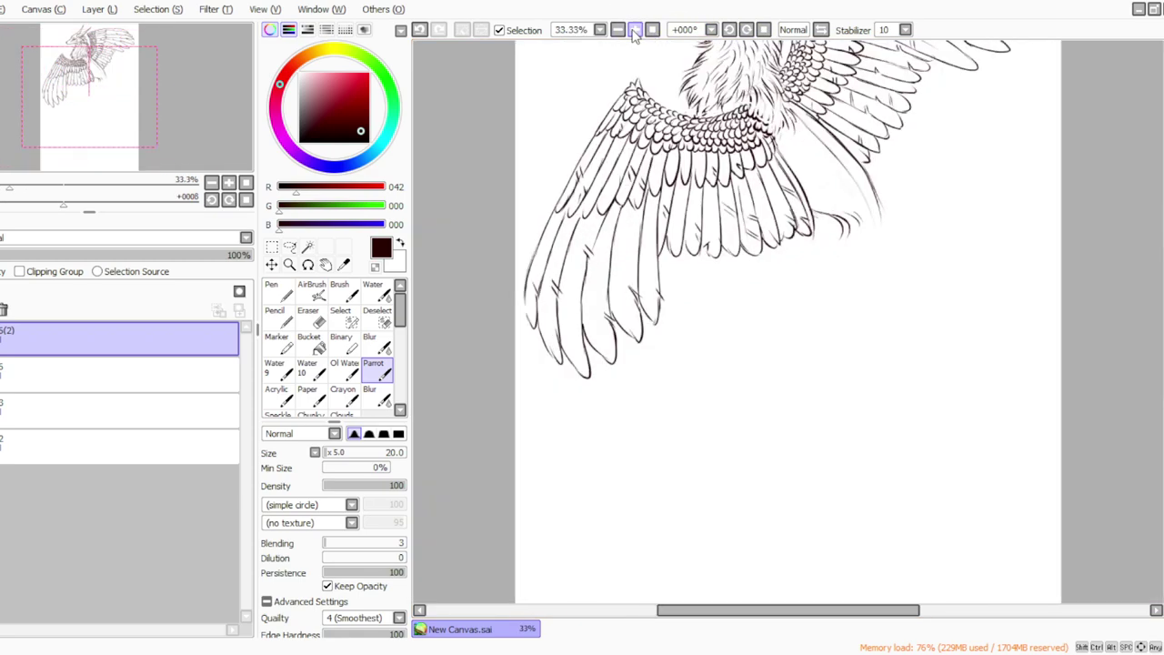
{"action": "left_click_drag", "start_coordinate": [1163, 410], "coordinate": [1163, 344]}
{"action": "scroll", "coordinate": [1151, 312], "scroll_direction": "up", "scroll_amount": 3}
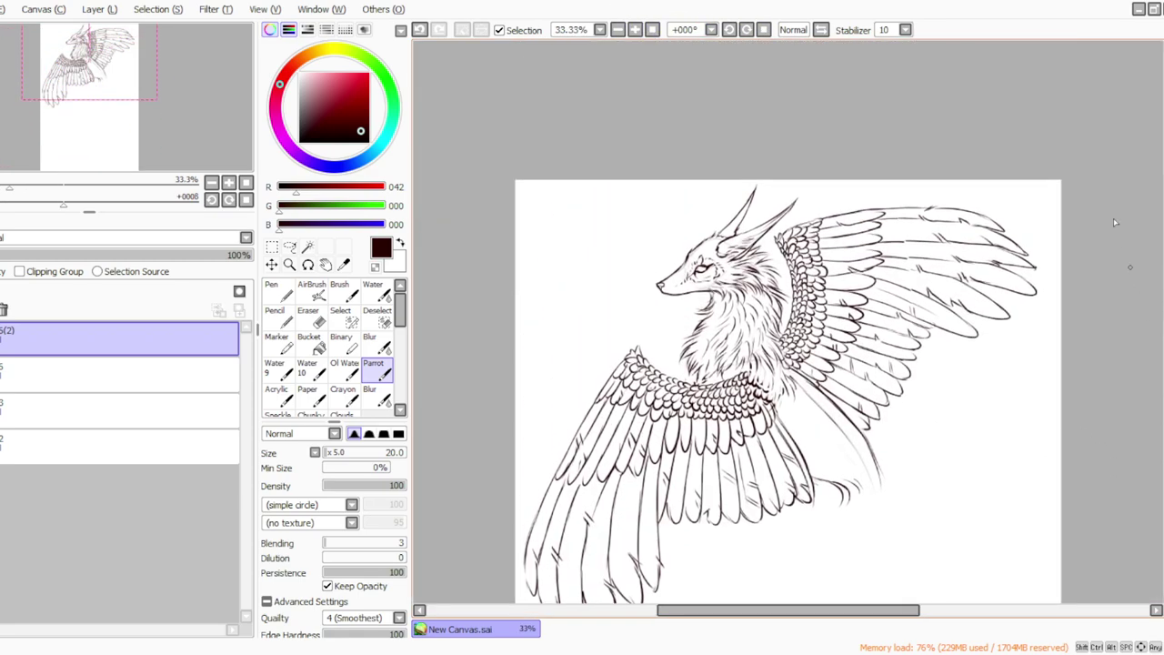
Step: Add a new empty layer above the duplicated line art layer, then make the duplicated line art layer active again
{"action": "left_click", "coordinate": [746, 29]}
{"action": "left_click", "coordinate": [746, 29]}
{"action": "left_click", "coordinate": [635, 29]}
{"action": "left_click", "coordinate": [618, 29]}
{"action": "left_click", "coordinate": [764, 29]}
{"action": "left_click", "coordinate": [100, 9]}
{"action": "left_click", "coordinate": [111, 31]}
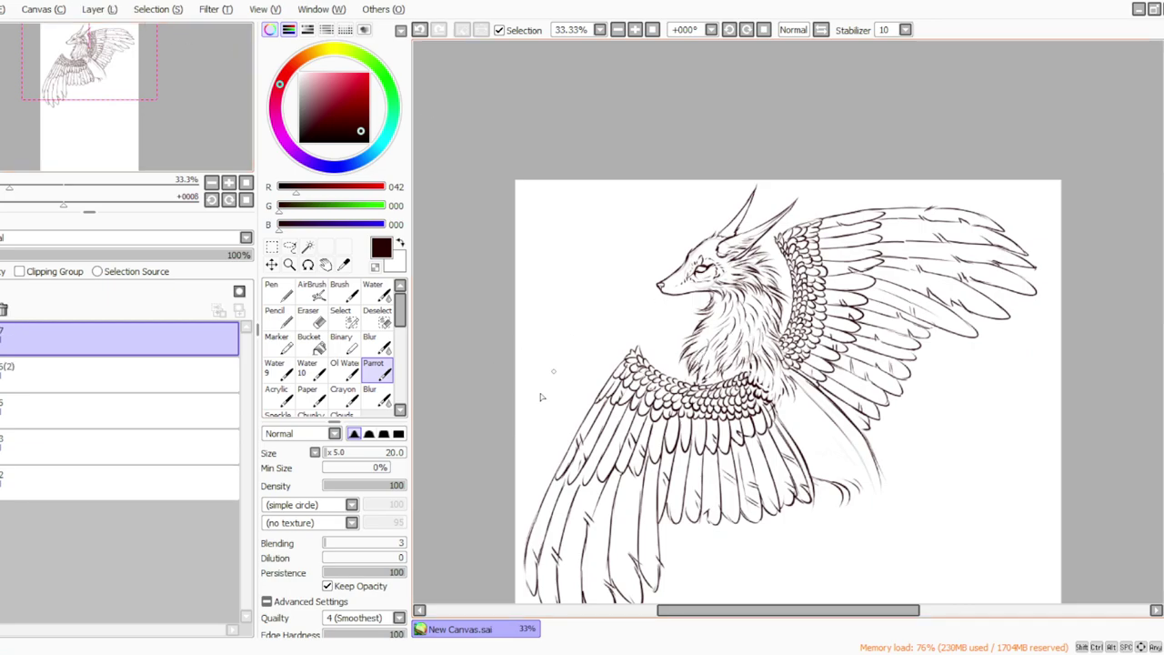
{"action": "left_click", "coordinate": [47, 381]}
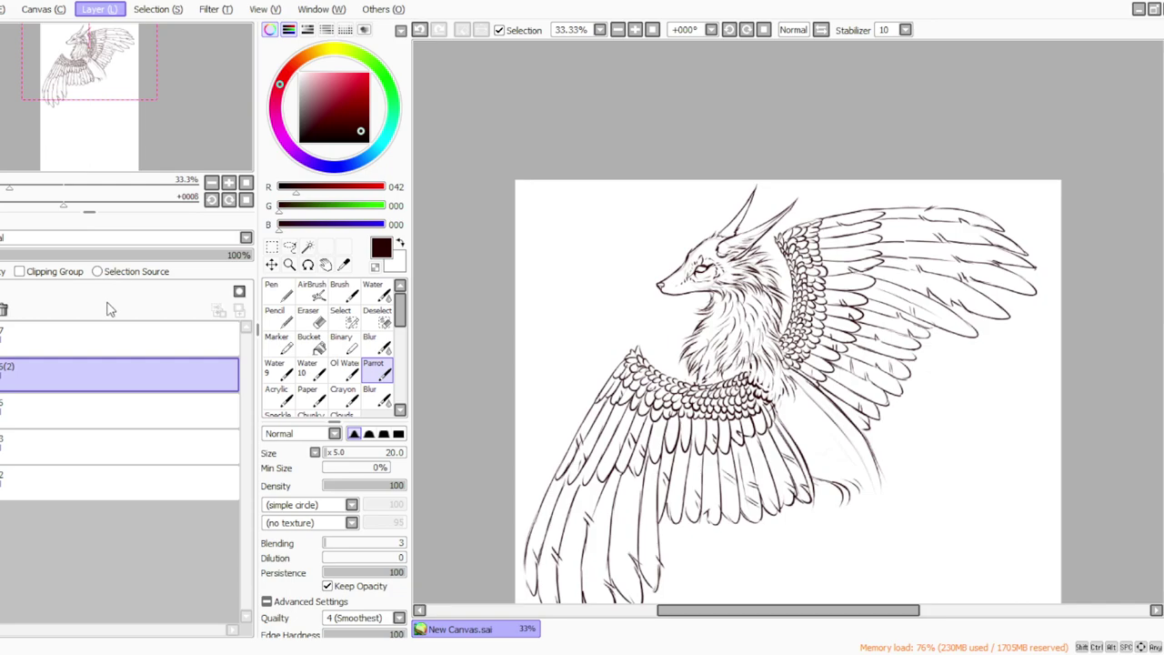
Step: Mirror the canvas view horizontally and add another new layer directly above the duplicated line art layer
{"action": "key", "text": "h"}
{"action": "left_click", "coordinate": [651, 30]}
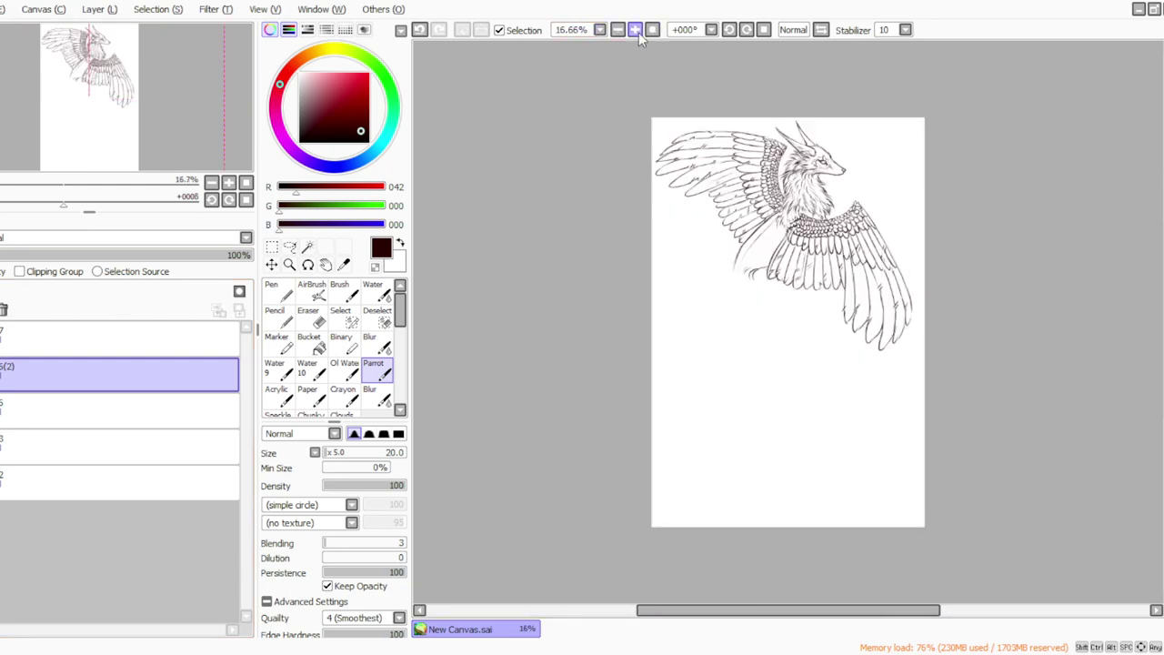
{"action": "left_click", "coordinate": [635, 30]}
{"action": "scroll", "coordinate": [787, 318], "scroll_direction": "up", "scroll_amount": 2}
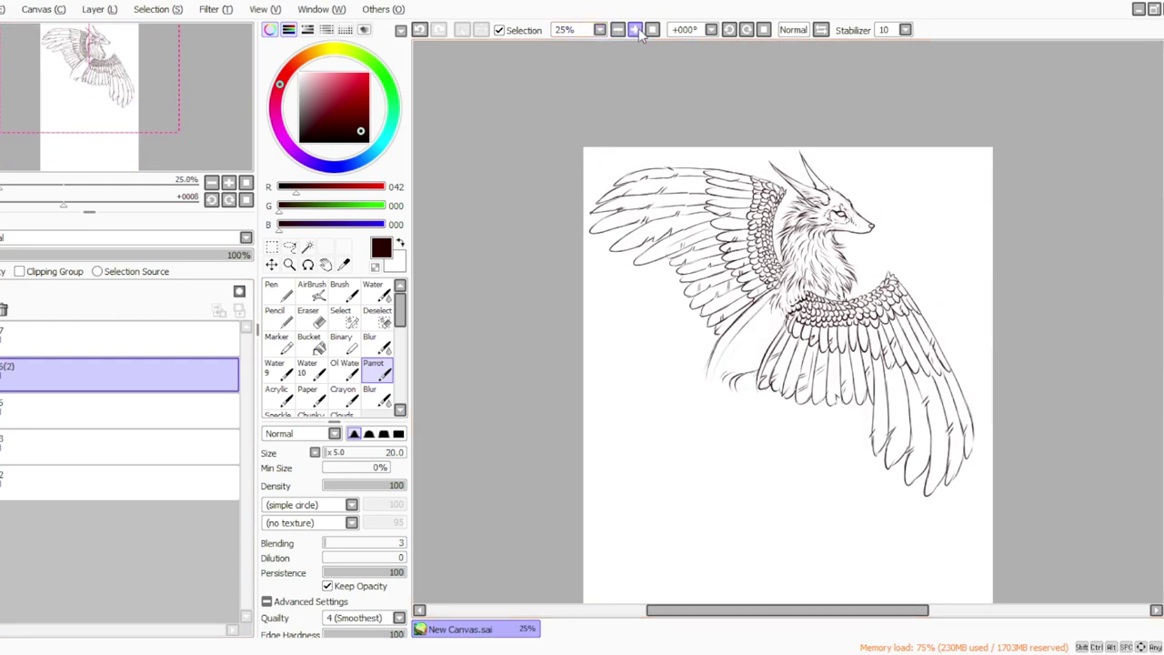
{"action": "left_click", "coordinate": [635, 30]}
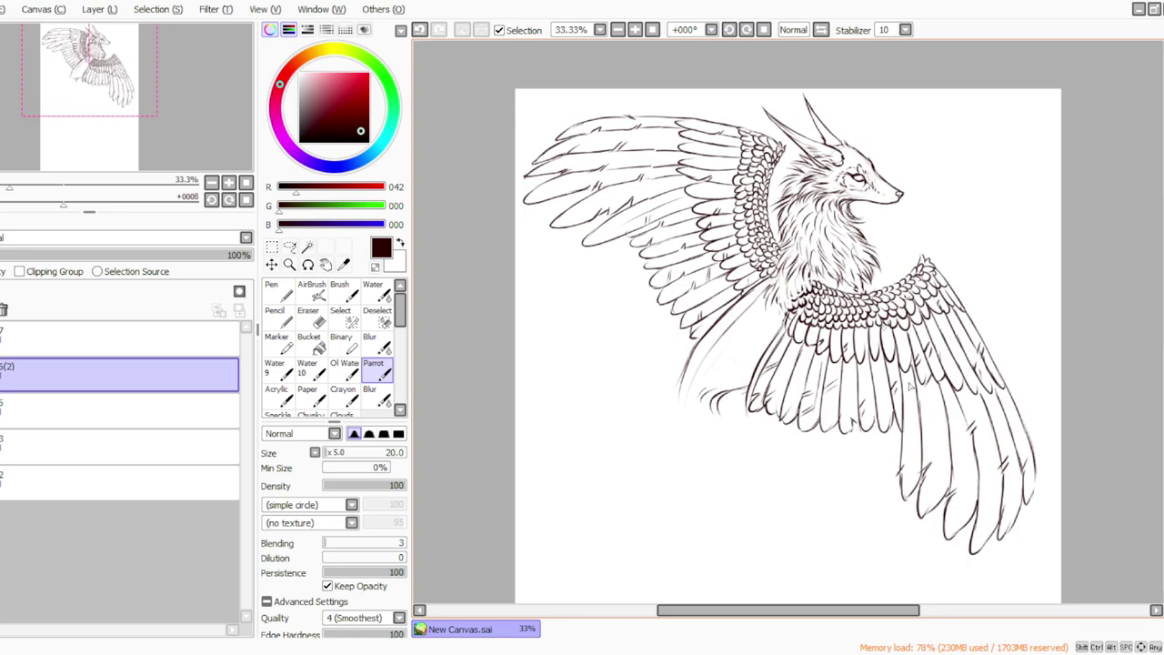
{"action": "scroll", "coordinate": [1148, 326], "scroll_direction": "up", "scroll_amount": 1}
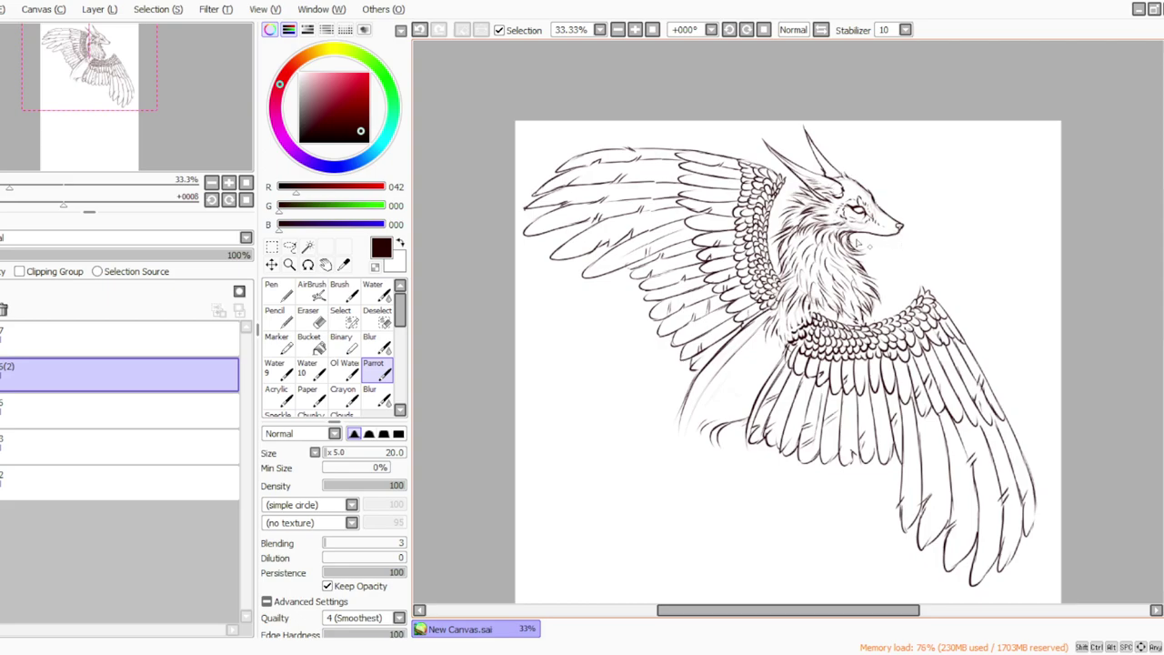
{"action": "left_click", "coordinate": [88, 8]}
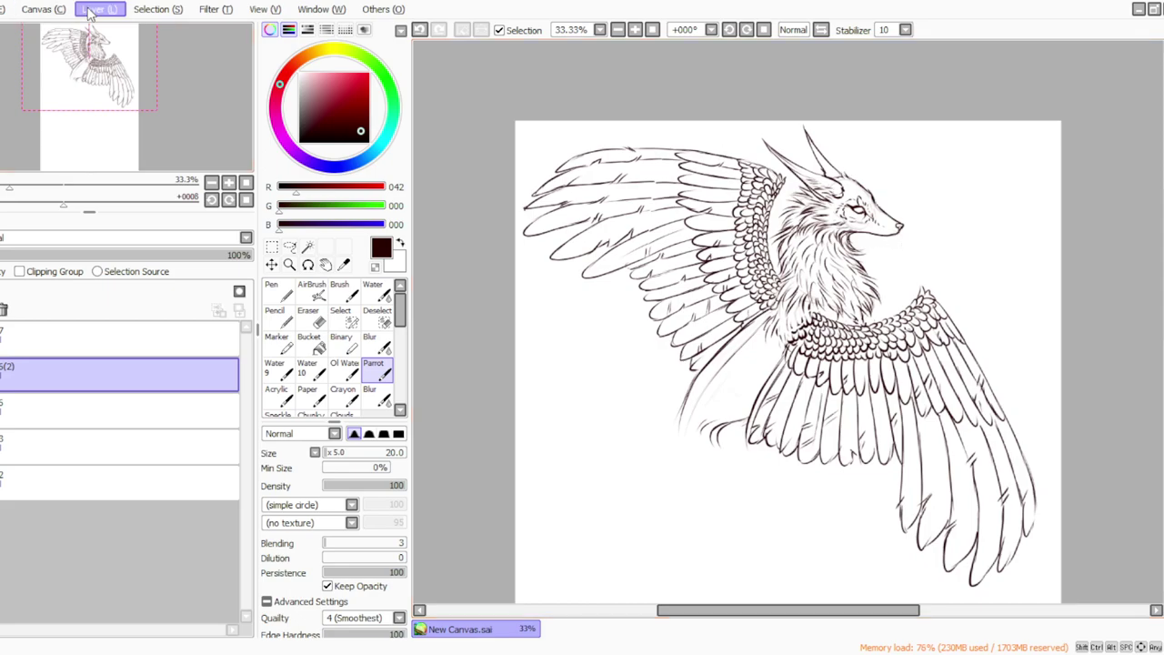
{"action": "left_click", "coordinate": [96, 29]}
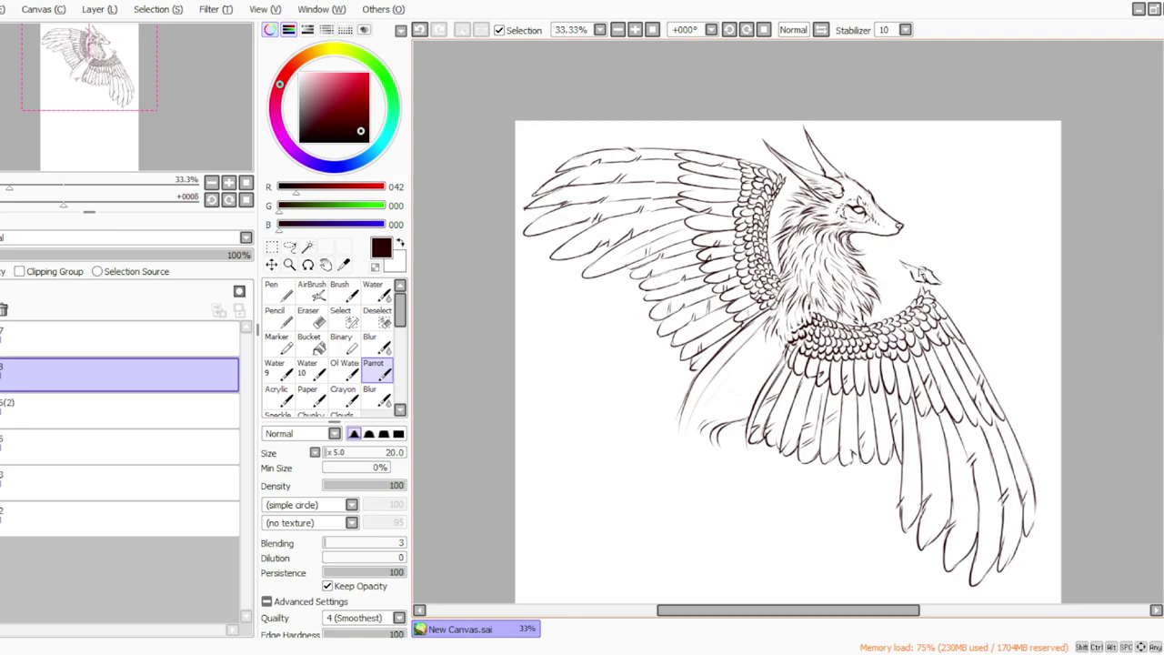
{"action": "left_click_drag", "start_coordinate": [901, 263], "coordinate": [883, 292]}
{"action": "key", "text": "e"}
{"action": "mouse_move", "coordinate": [947, 273]}
{"action": "left_mouse_down"}
{"action": "mouse_move", "coordinate": [923, 287]}
{"action": "mouse_move", "coordinate": [899, 275]}
{"action": "left_mouse_up"}
Step: Draw a raised foreleg line ending in a clawed paw in front of the chest with the Parrot brush
{"action": "left_click", "coordinate": [378, 369]}
{"action": "left_click", "coordinate": [747, 29]}
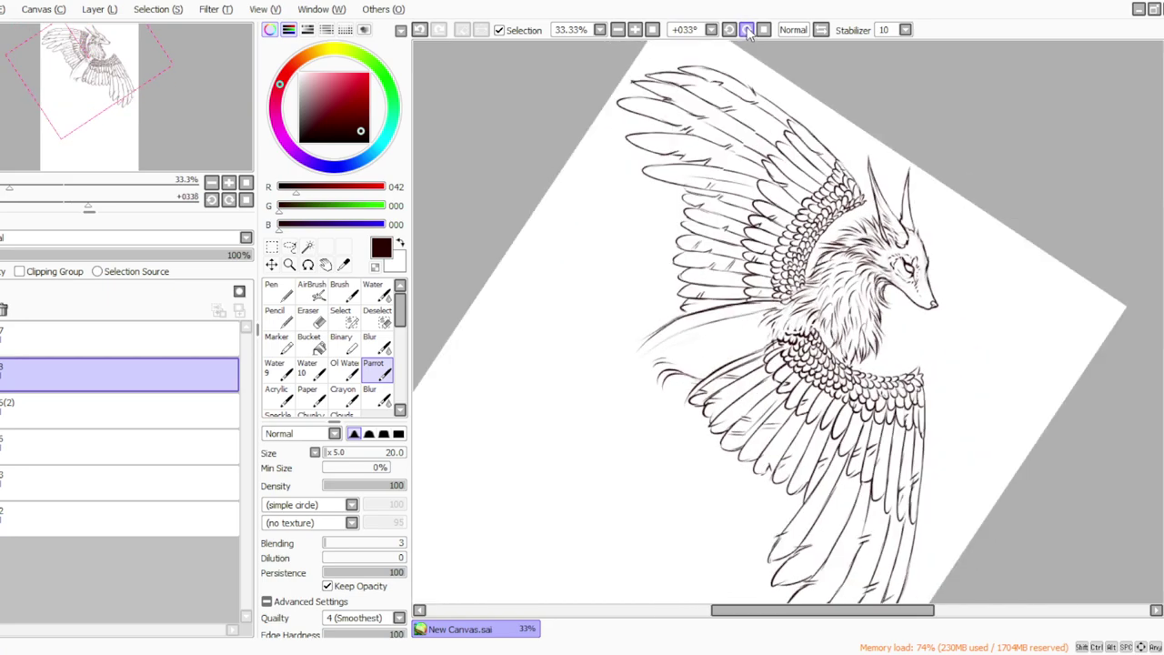
{"action": "left_click_drag", "start_coordinate": [787, 423], "coordinate": [813, 503]}
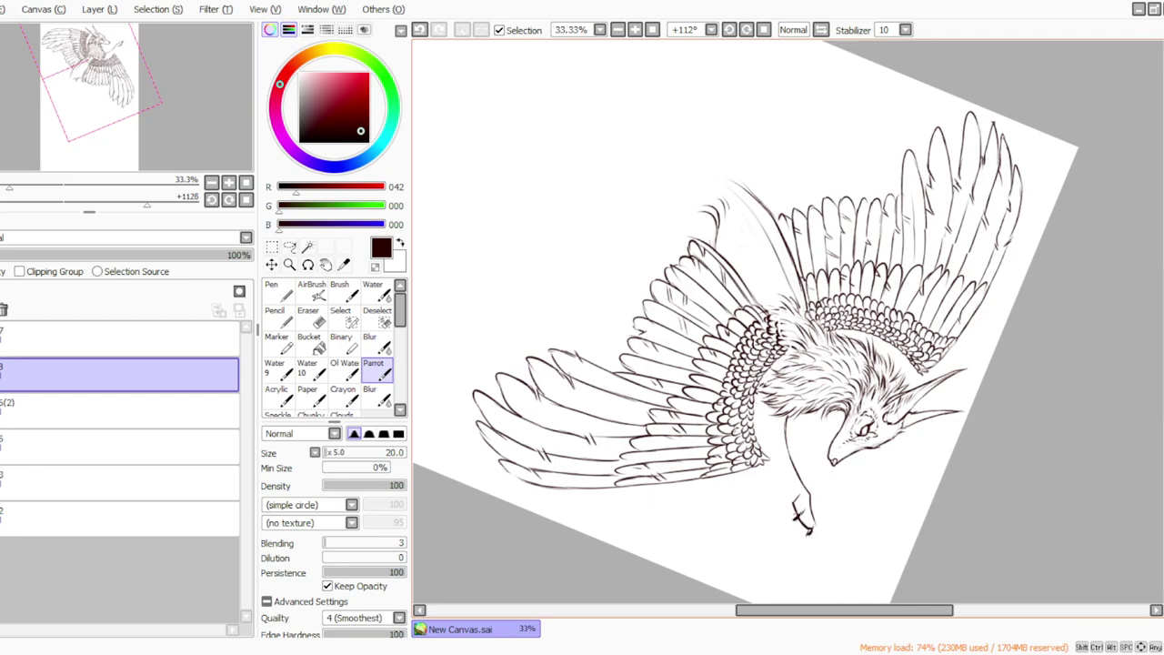
Step: Move the raised foreleg drawing closer to the near wing so its line meets the wing's front edge
{"action": "left_click", "coordinate": [764, 29]}
{"action": "left_click", "coordinate": [747, 30]}
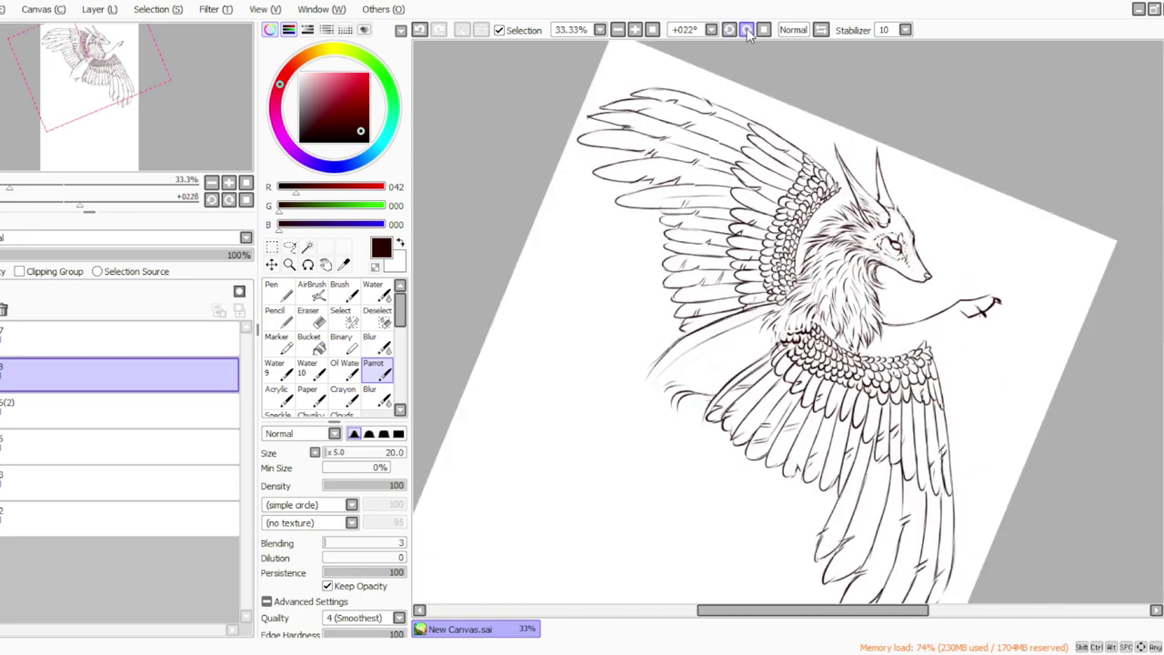
{"action": "key", "text": "m"}
{"action": "mouse_move", "coordinate": [1040, 384]}
{"action": "left_mouse_down"}
{"action": "mouse_move", "coordinate": [908, 485]}
{"action": "mouse_move", "coordinate": [827, 360]}
{"action": "mouse_move", "coordinate": [828, 395]}
{"action": "left_mouse_up"}
{"action": "left_click", "coordinate": [376, 369]}
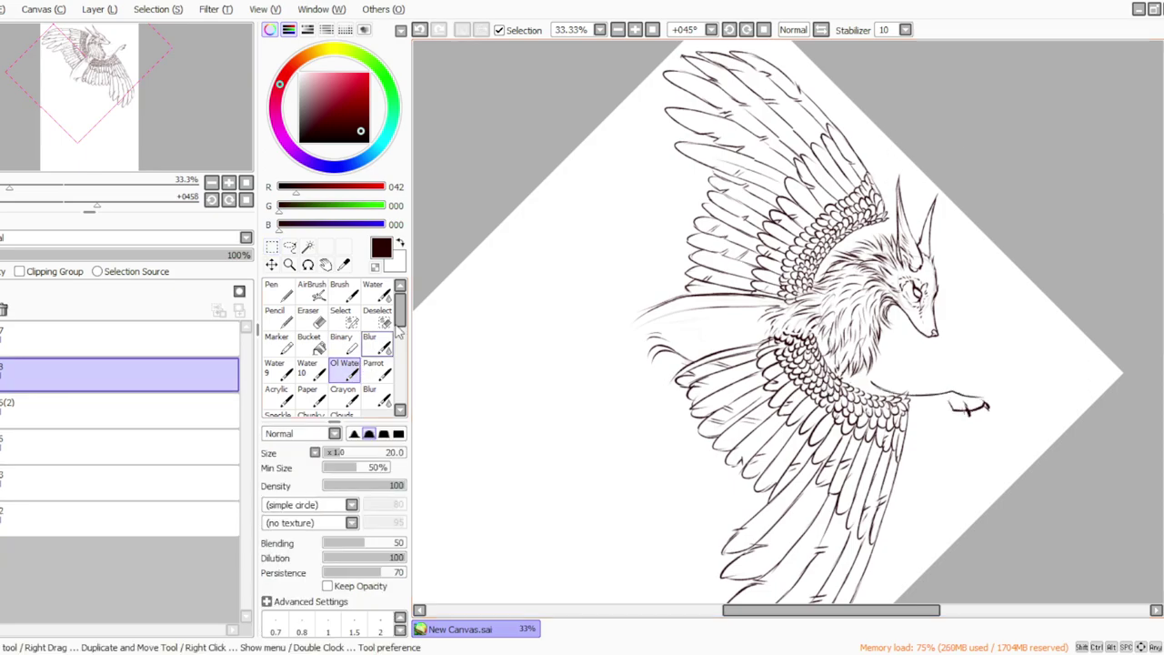
Step: Complete the raised foreleg's outline between the near wing and the paw with the Parrot brush
{"action": "left_click", "coordinate": [747, 30]}
{"action": "left_click", "coordinate": [747, 30]}
{"action": "left_click", "coordinate": [747, 30]}
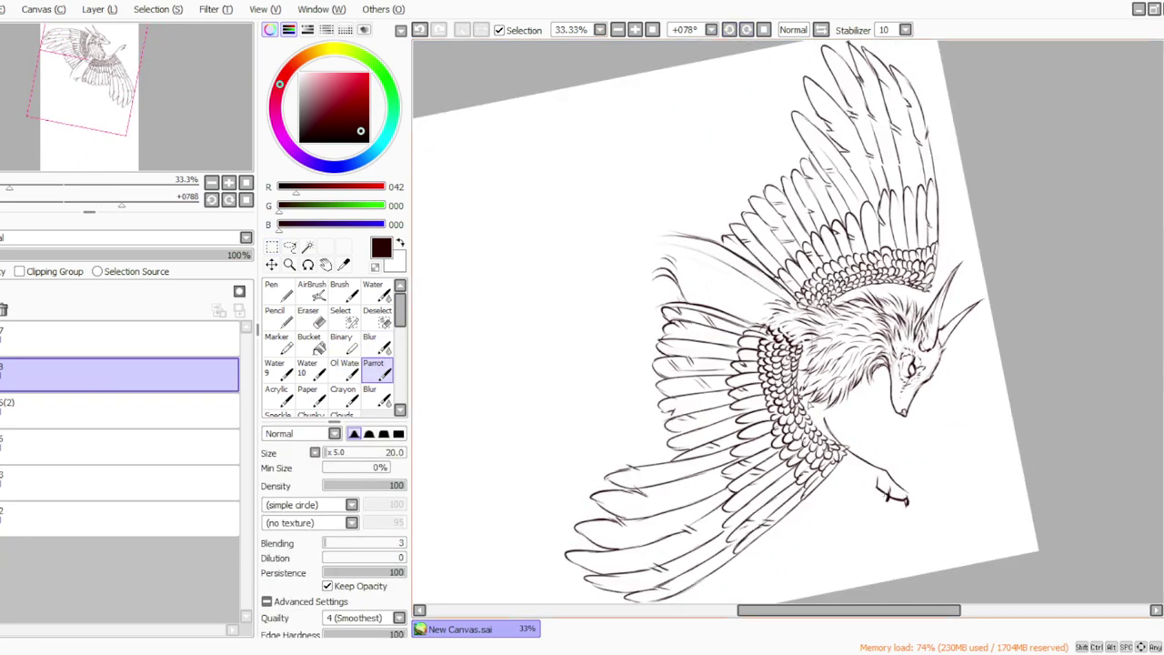
{"action": "left_click_drag", "start_coordinate": [814, 406], "coordinate": [866, 476]}
{"action": "left_click", "coordinate": [764, 29]}
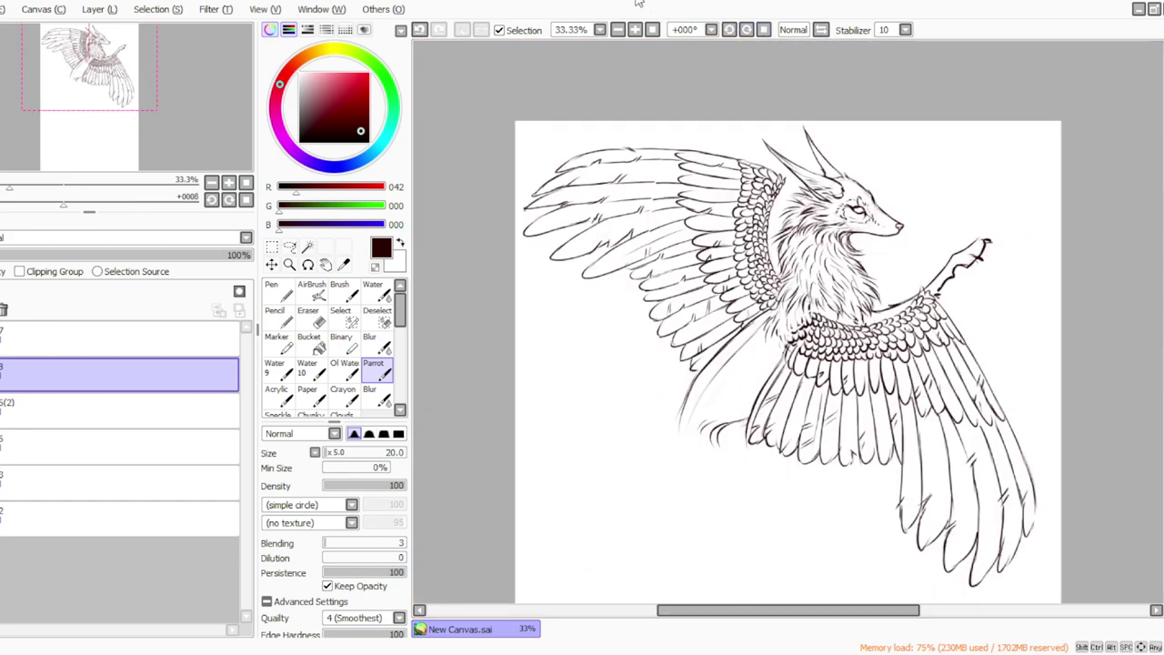
{"action": "left_click_drag", "start_coordinate": [914, 249], "coordinate": [906, 262]}
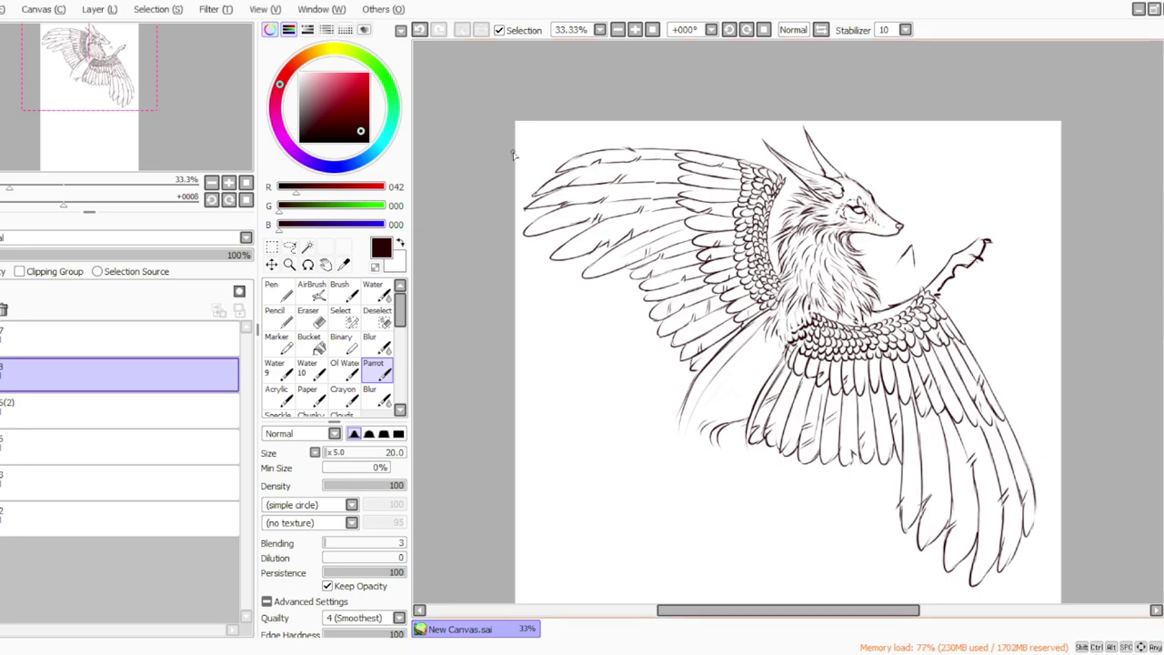
{"action": "left_click", "coordinate": [309, 315]}
{"action": "left_click_drag", "start_coordinate": [911, 249], "coordinate": [910, 255]}
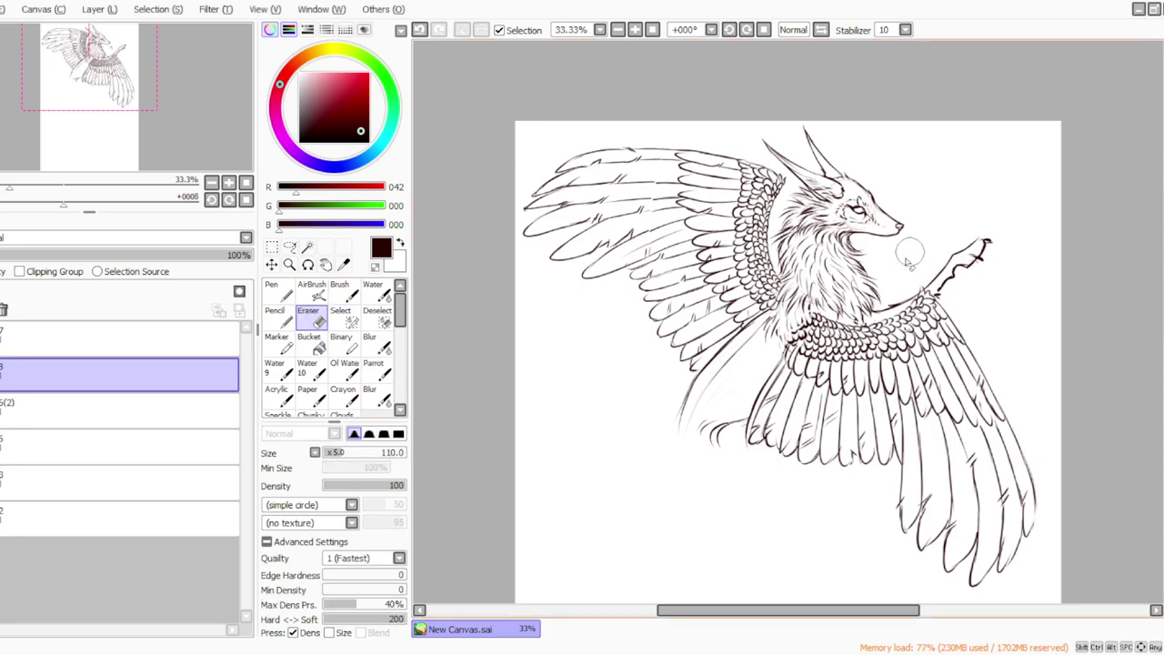
Step: Draw a second, bent foreleg with a clawed paw below the muzzle, then lasso it and move it closer to the chest
{"action": "left_click", "coordinate": [379, 372]}
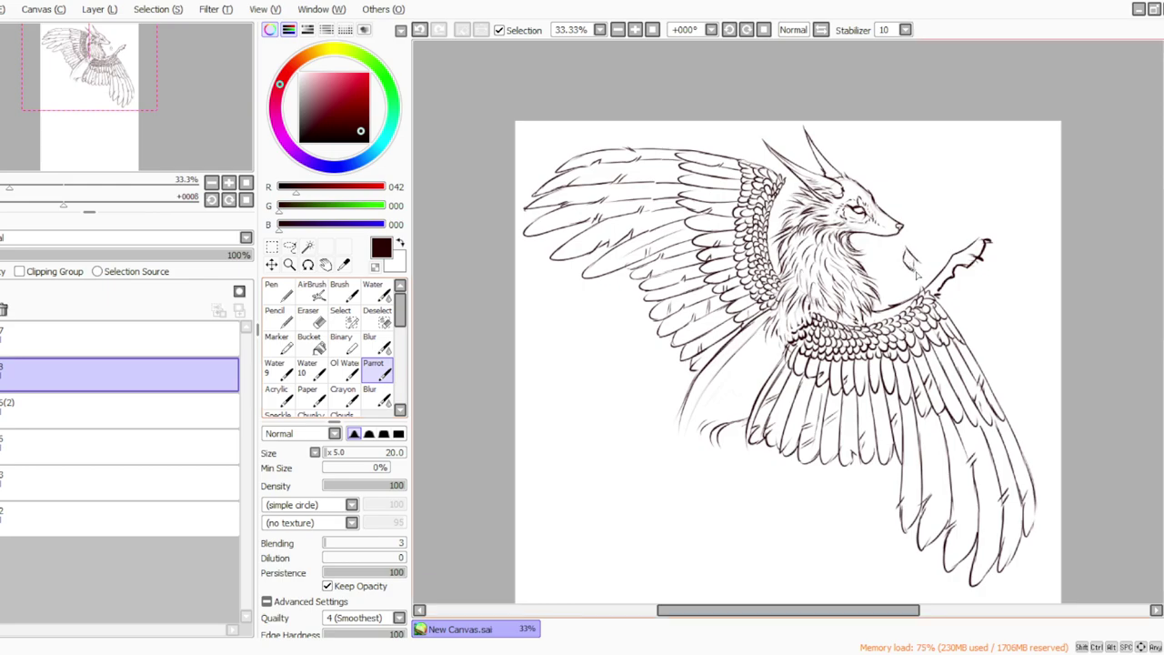
{"action": "mouse_move", "coordinate": [920, 266]}
{"action": "left_mouse_down"}
{"action": "mouse_move", "coordinate": [924, 278]}
{"action": "mouse_move", "coordinate": [887, 262]}
{"action": "mouse_move", "coordinate": [867, 279]}
{"action": "mouse_move", "coordinate": [895, 278]}
{"action": "mouse_move", "coordinate": [876, 302]}
{"action": "left_mouse_up"}
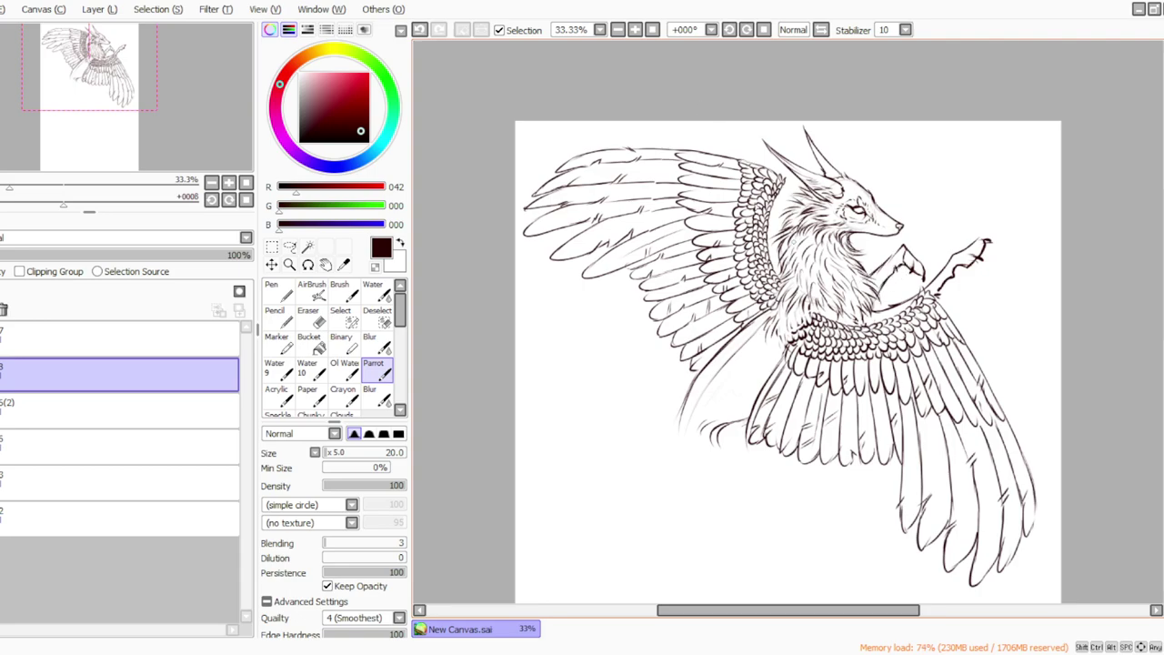
{"action": "left_click", "coordinate": [308, 318]}
{"action": "left_click", "coordinate": [290, 247]}
{"action": "mouse_move", "coordinate": [897, 235]}
{"action": "left_mouse_down"}
{"action": "mouse_move", "coordinate": [928, 244]}
{"action": "mouse_move", "coordinate": [930, 289]}
{"action": "mouse_move", "coordinate": [883, 307]}
{"action": "mouse_move", "coordinate": [872, 240]}
{"action": "mouse_move", "coordinate": [897, 233]}
{"action": "left_mouse_up"}
{"action": "mouse_move", "coordinate": [903, 265]}
{"action": "left_mouse_down"}
{"action": "mouse_move", "coordinate": [850, 241]}
{"action": "mouse_move", "coordinate": [884, 260]}
{"action": "mouse_move", "coordinate": [872, 261]}
{"action": "left_mouse_up"}
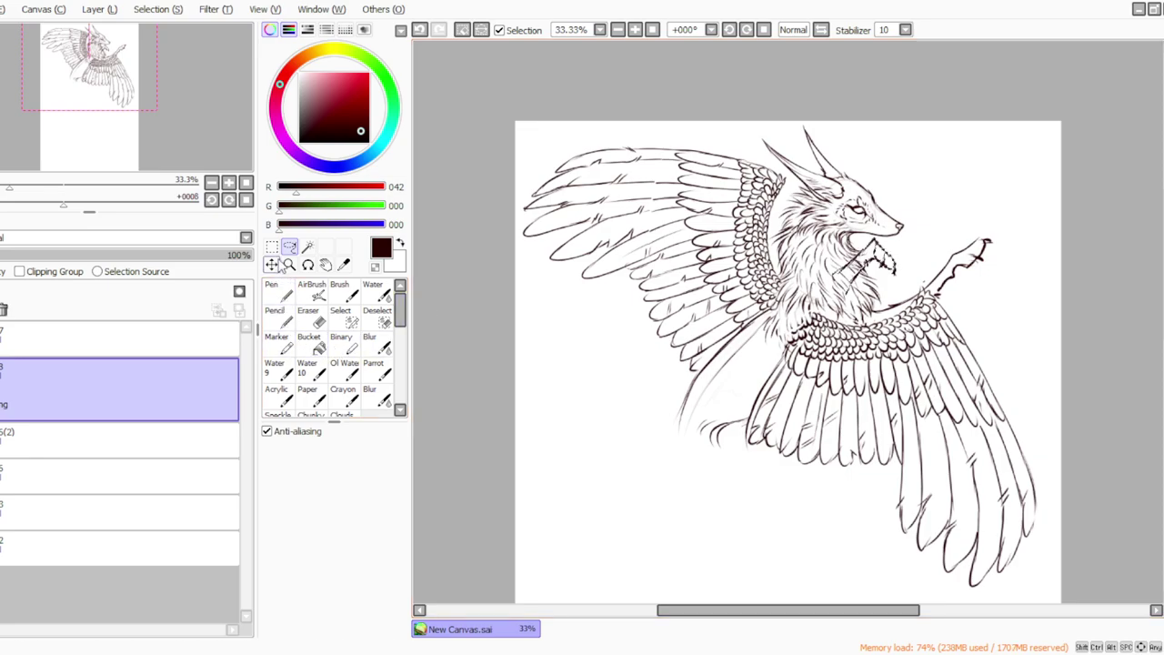
{"action": "key", "text": "ctrl+t"}
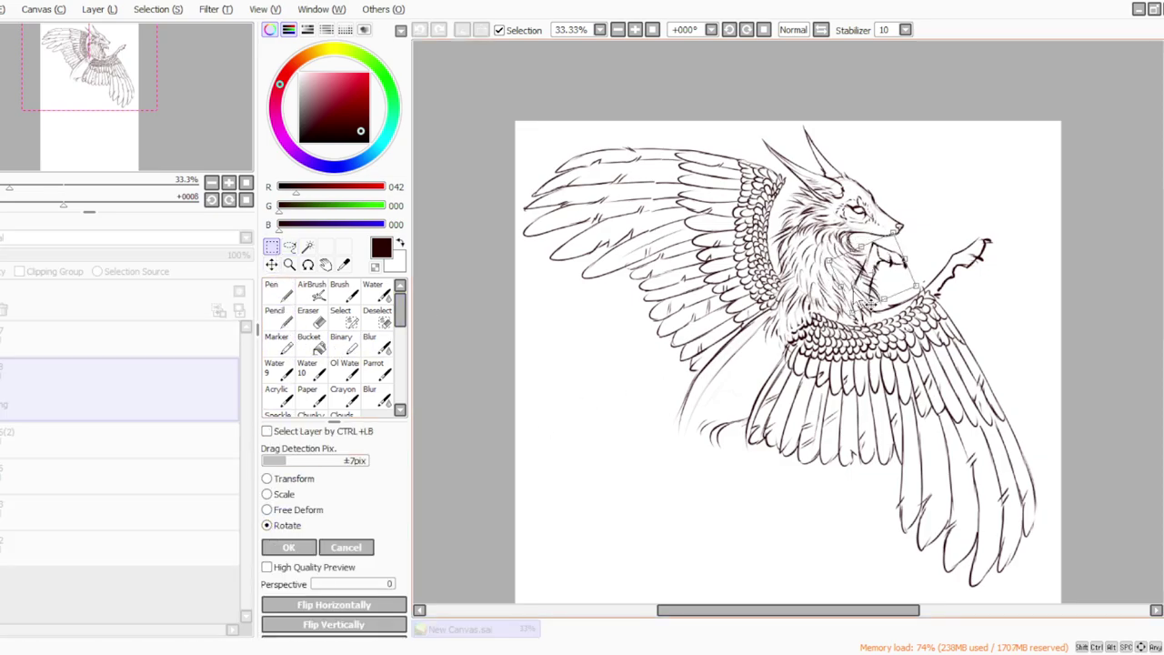
{"action": "mouse_move", "coordinate": [841, 290]}
{"action": "left_mouse_down"}
{"action": "mouse_move", "coordinate": [793, 286]}
{"action": "mouse_move", "coordinate": [857, 301]}
{"action": "mouse_move", "coordinate": [823, 300]}
{"action": "mouse_move", "coordinate": [834, 305]}
{"action": "mouse_move", "coordinate": [910, 272]}
{"action": "mouse_move", "coordinate": [977, 337]}
{"action": "mouse_move", "coordinate": [949, 377]}
{"action": "mouse_move", "coordinate": [609, 460]}
{"action": "mouse_move", "coordinate": [573, 437]}
{"action": "left_mouse_up"}
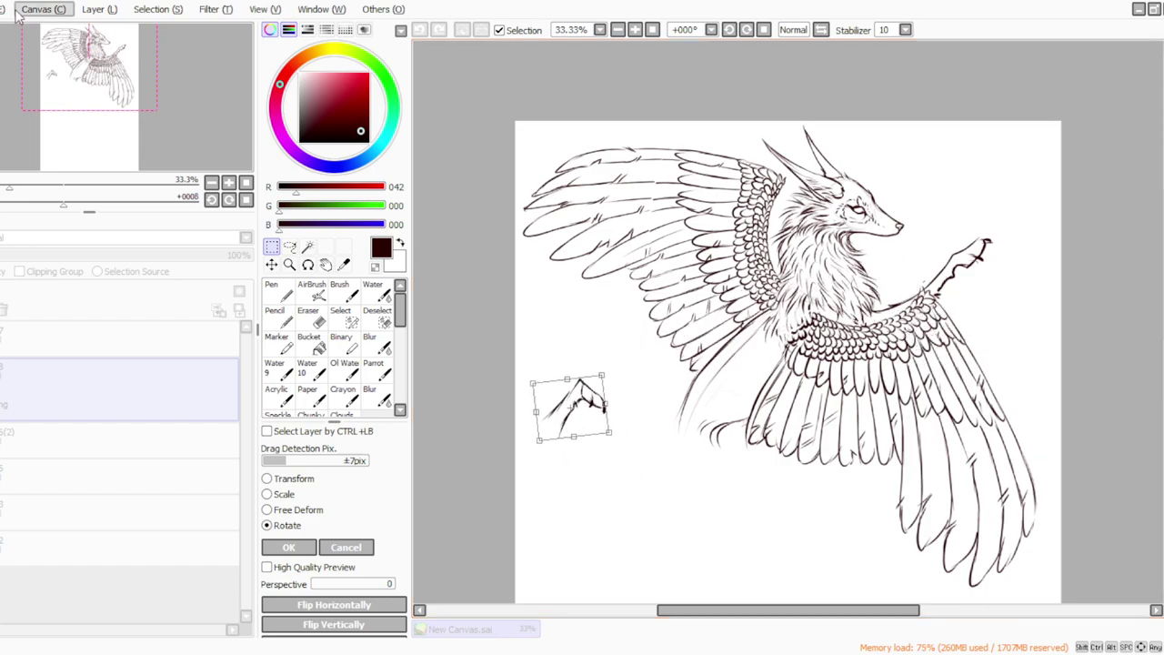
{"action": "key", "text": "Escape"}
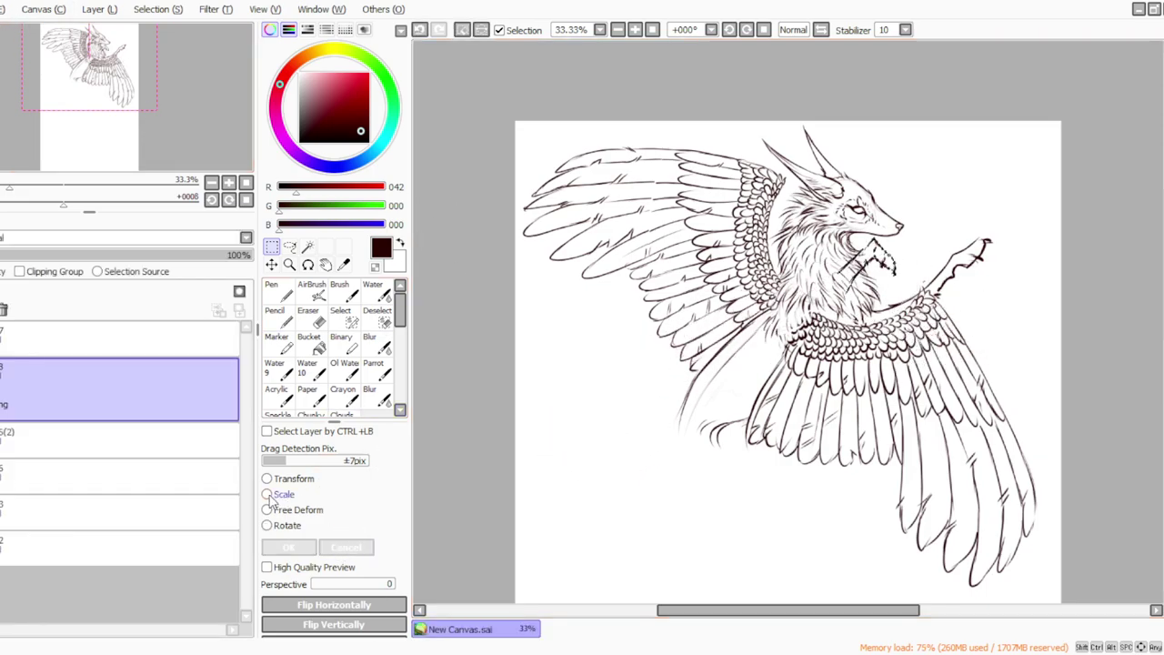
Step: Scale the selected bent foreleg and erase its lines where they overlap the chest fur and jaw
{"action": "left_click", "coordinate": [268, 494]}
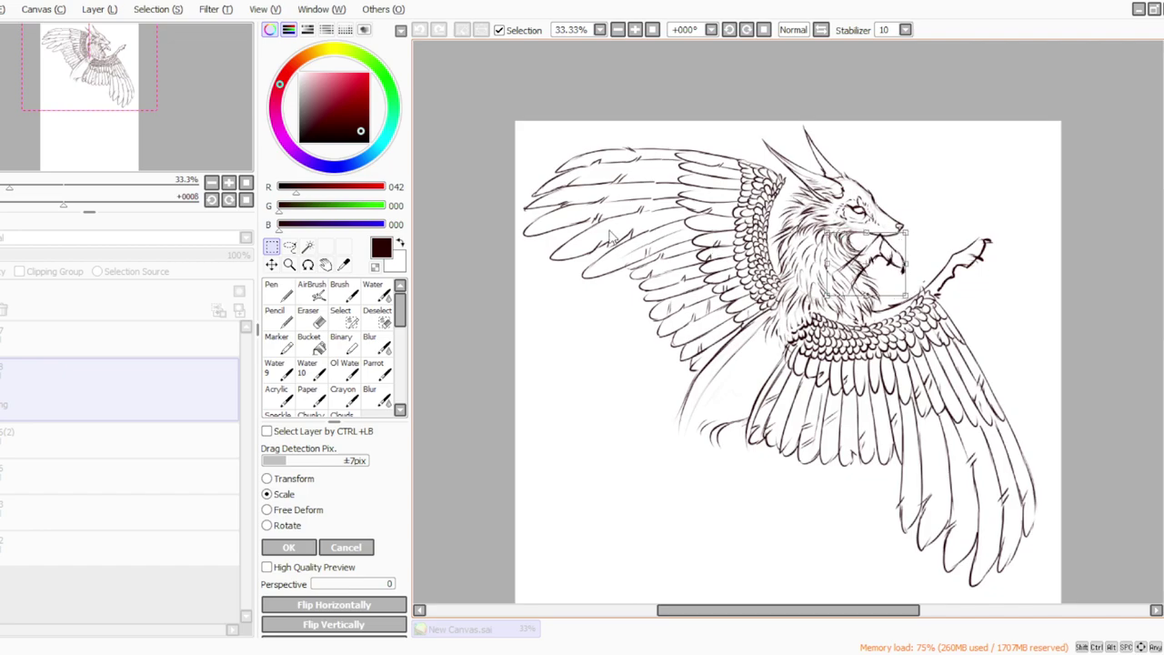
{"action": "left_click", "coordinate": [289, 549]}
{"action": "left_click", "coordinate": [309, 314]}
{"action": "mouse_move", "coordinate": [853, 270]}
{"action": "left_mouse_down"}
{"action": "mouse_move", "coordinate": [846, 262]}
{"action": "mouse_move", "coordinate": [842, 286]}
{"action": "left_mouse_up"}
{"action": "left_click_drag", "start_coordinate": [872, 210], "coordinate": [879, 227]}
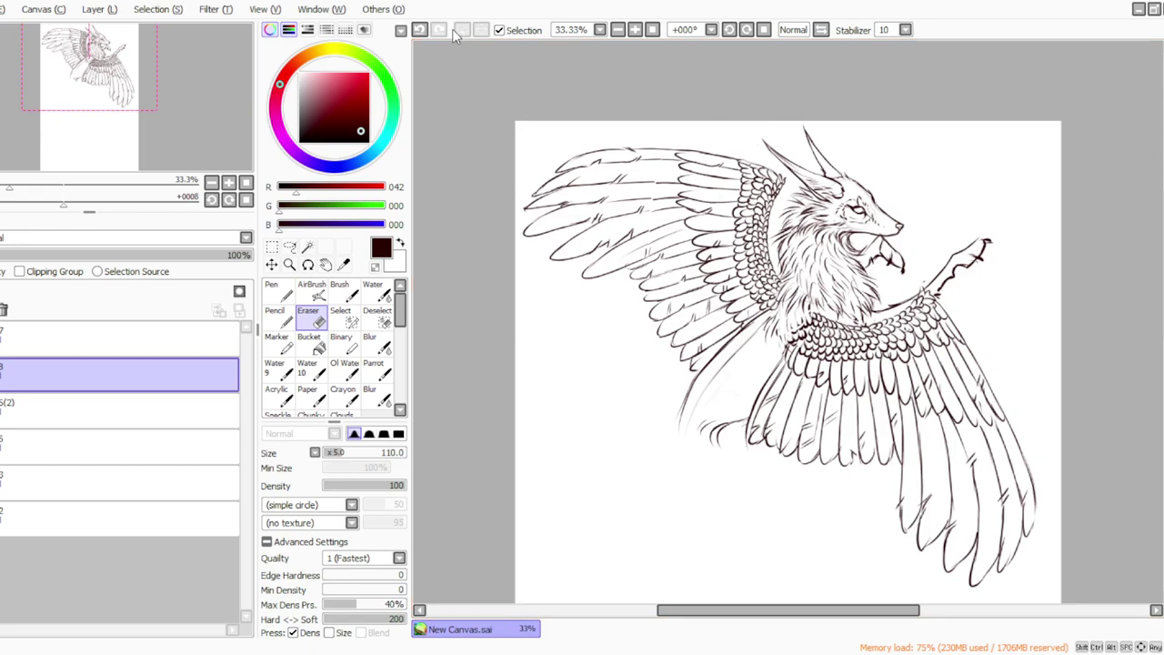
Step: Set the eraser size to 45 and add finishing strokes to the bent foreleg below the jaw with the Parrot brush
{"action": "left_click", "coordinate": [637, 29]}
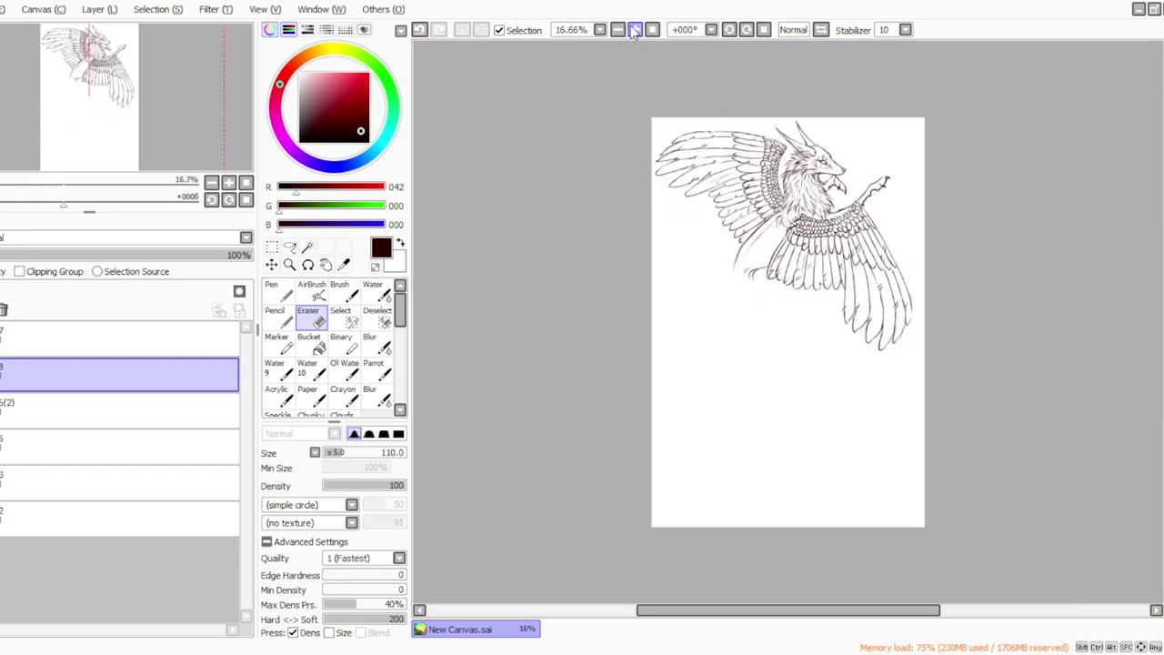
{"action": "left_click", "coordinate": [635, 29]}
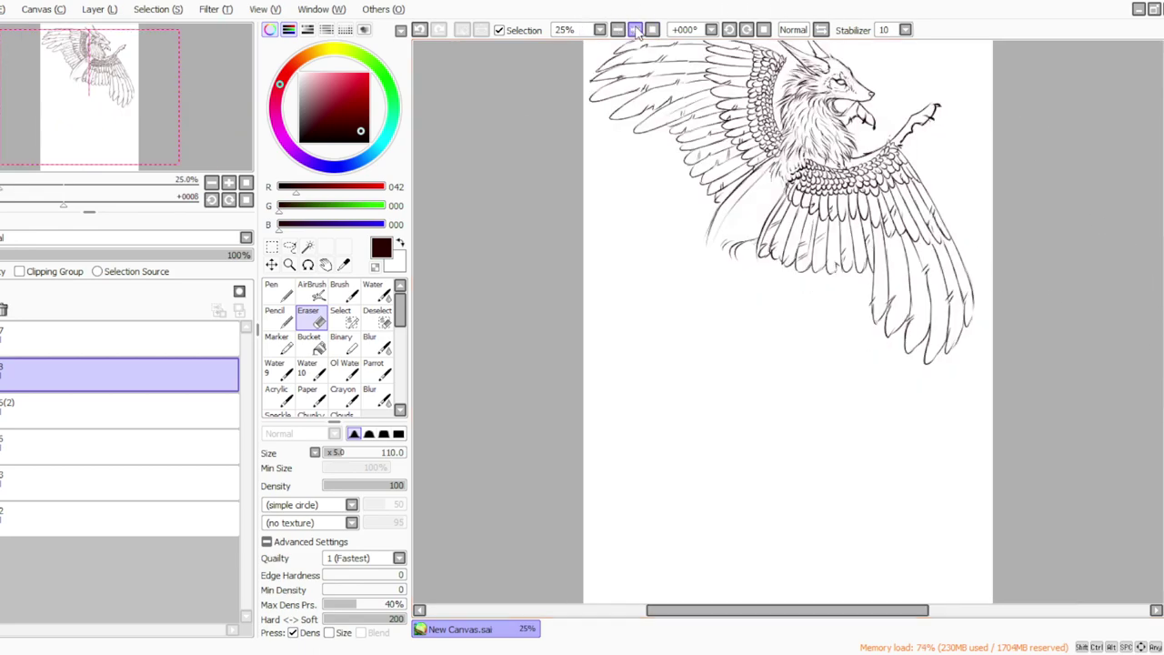
{"action": "left_click", "coordinate": [635, 29]}
{"action": "scroll", "coordinate": [1026, 223], "scroll_direction": "up", "scroll_amount": 1}
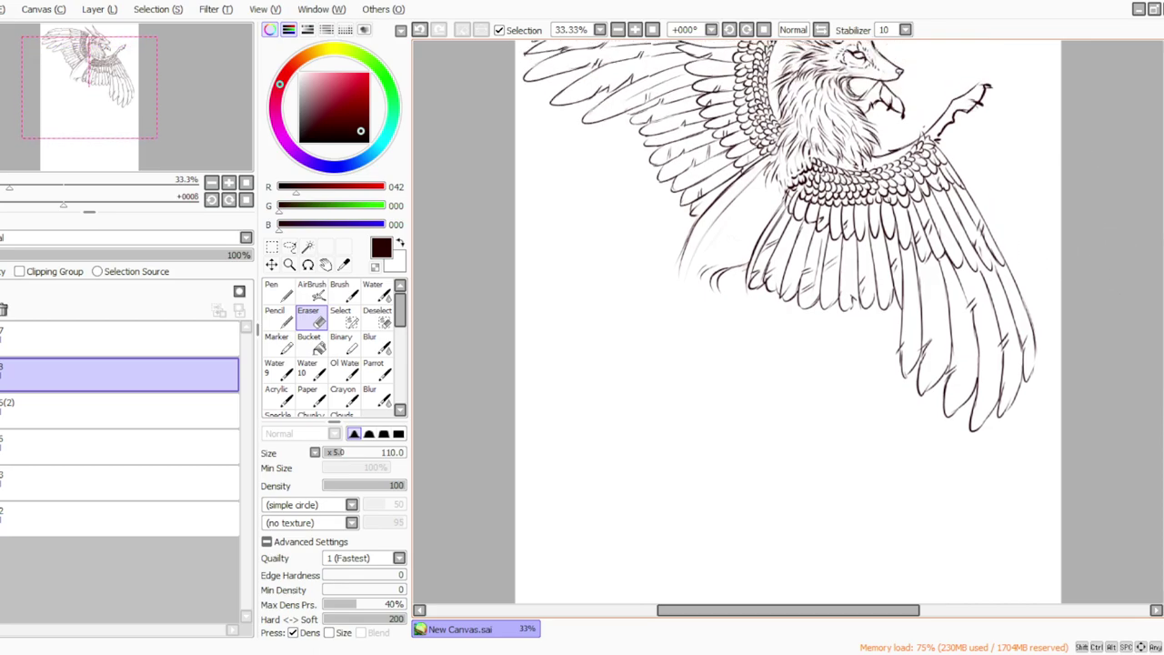
{"action": "scroll", "coordinate": [1157, 246], "scroll_direction": "up", "scroll_amount": 5}
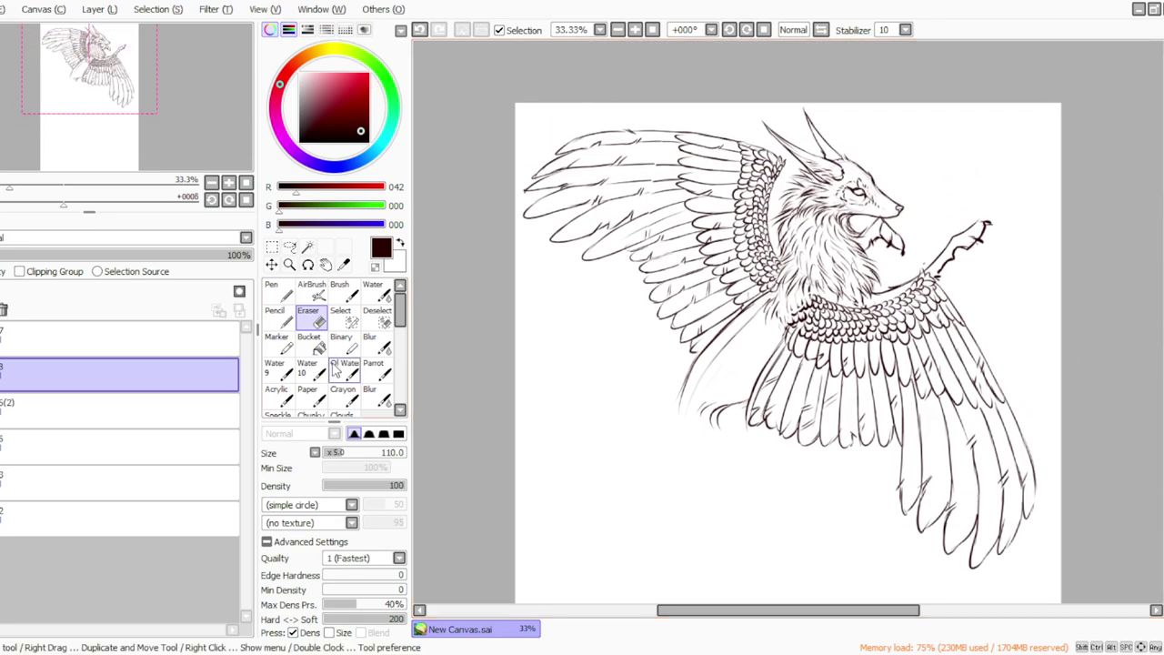
{"action": "left_click", "coordinate": [336, 455]}
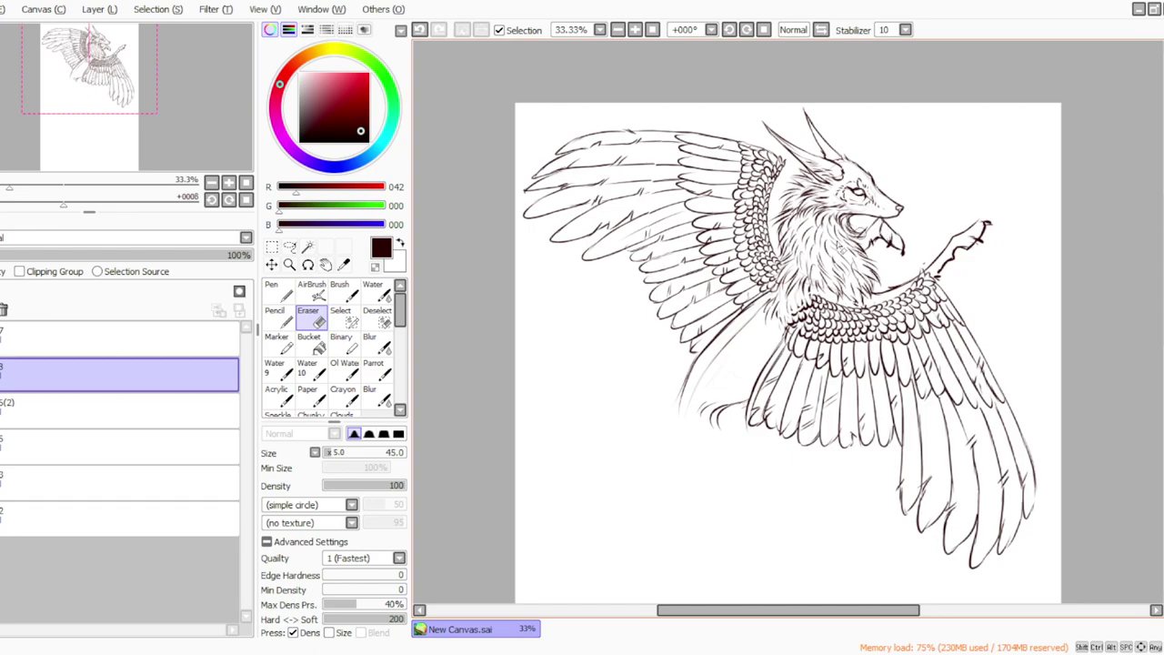
{"action": "left_click", "coordinate": [373, 369]}
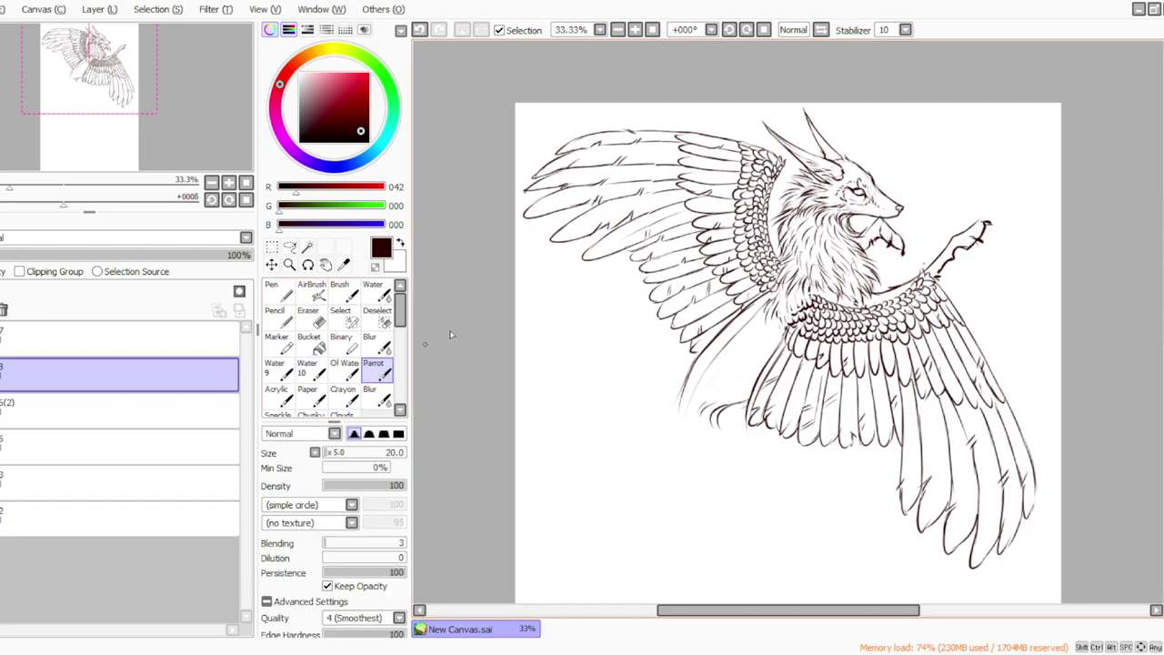
{"action": "left_click_drag", "start_coordinate": [878, 229], "coordinate": [882, 243]}
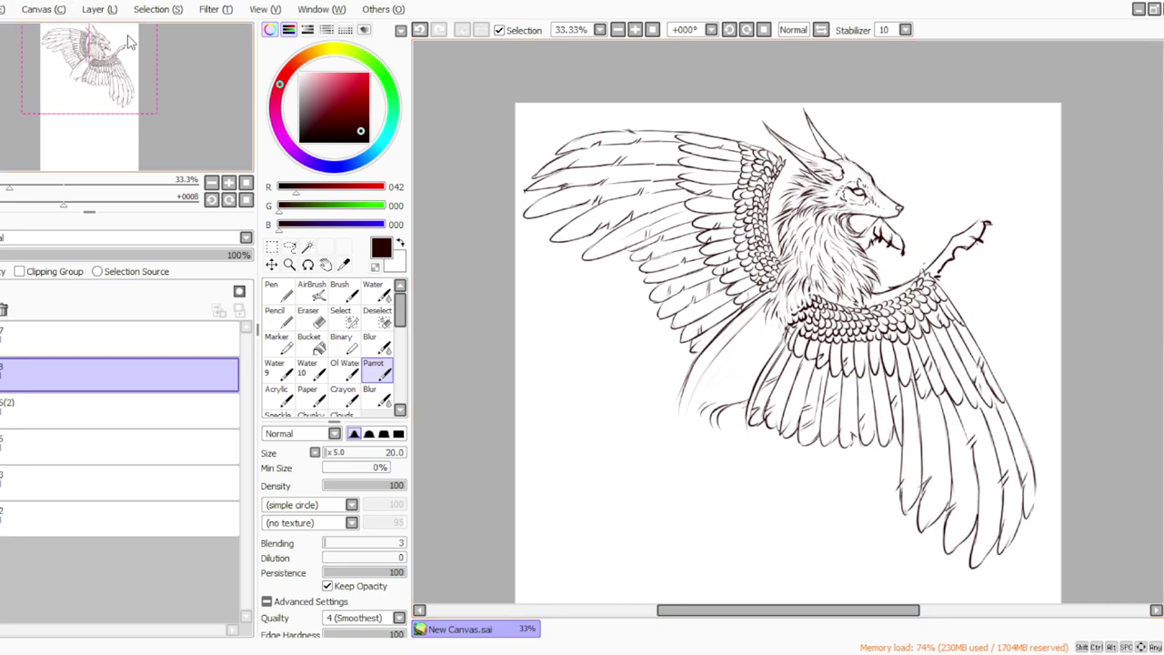
Step: Merge the foreleg layer down into the duplicated line art layer and mirror the canvas view back
{"action": "left_click", "coordinate": [98, 10]}
{"action": "left_click", "coordinate": [109, 153]}
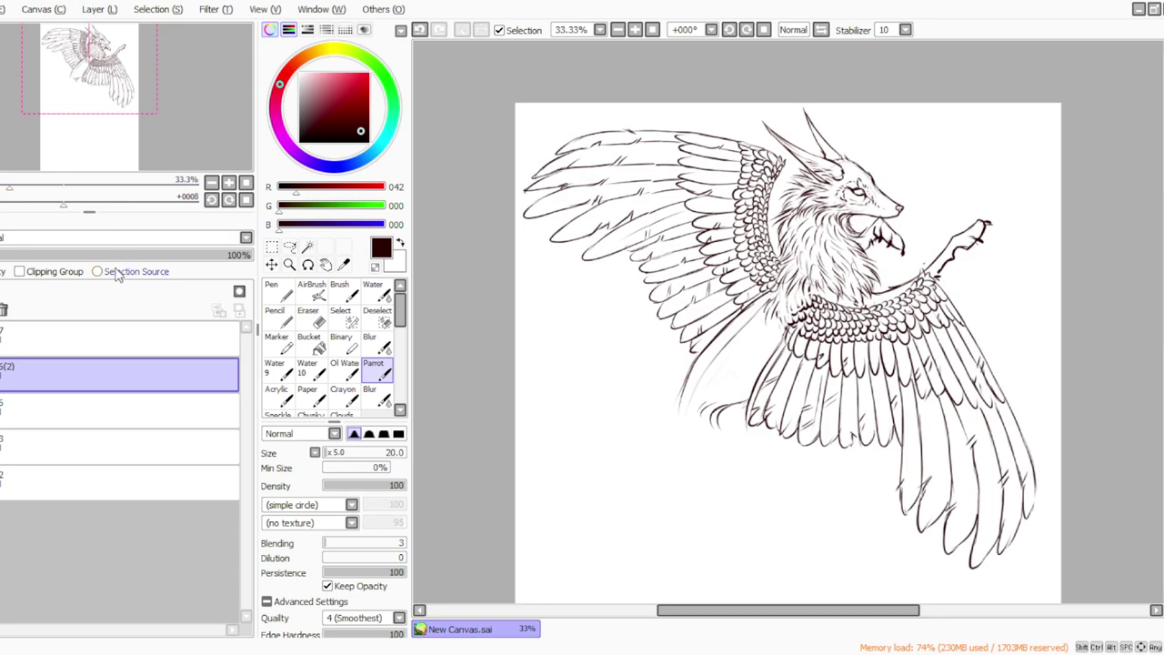
{"action": "key", "text": "h"}
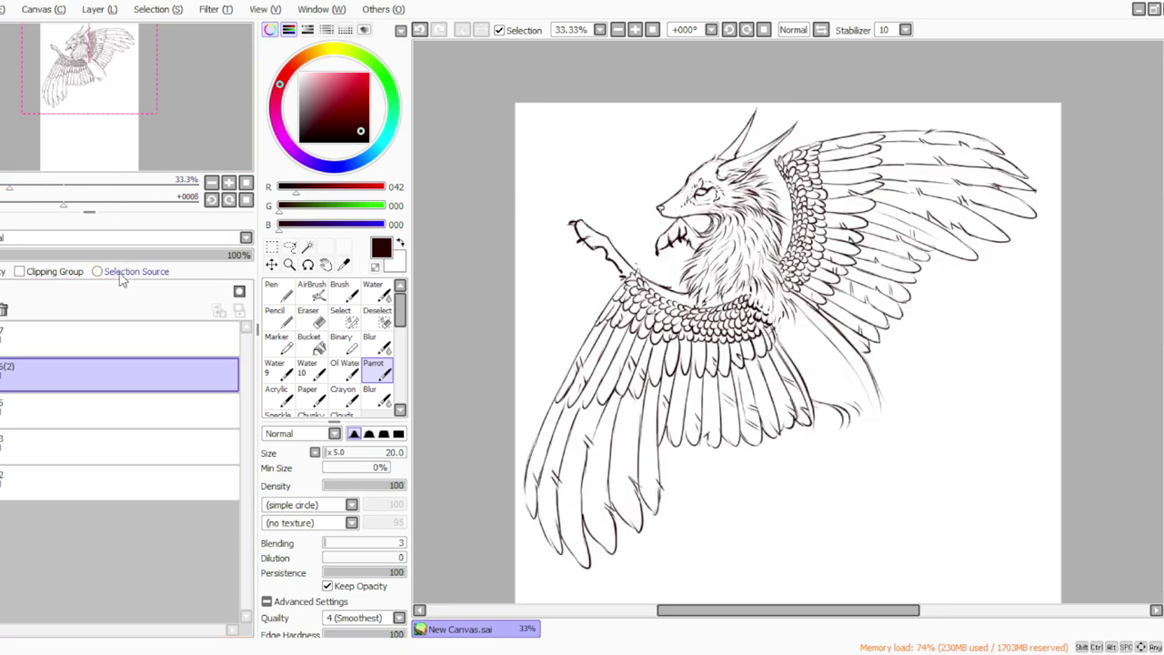
Step: Set the eraser size to 15 and add short fur strokes along the flank below the neck fur with the Parrot brush
{"action": "left_click", "coordinate": [309, 314]}
{"action": "left_click", "coordinate": [326, 453]}
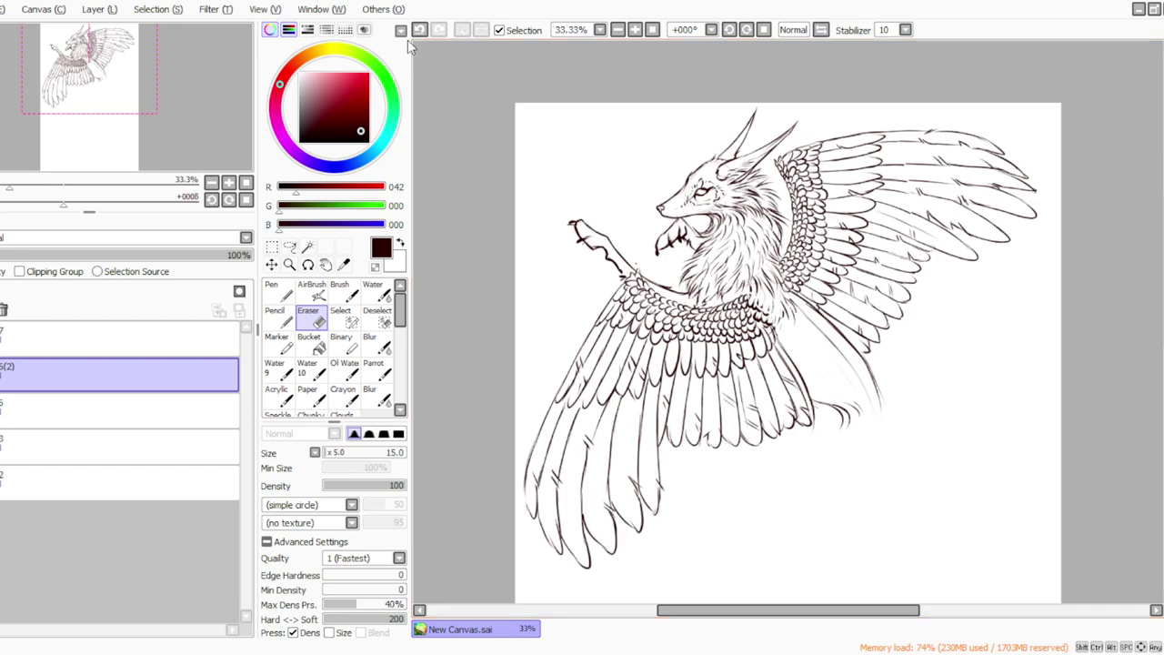
{"action": "left_click", "coordinate": [373, 368]}
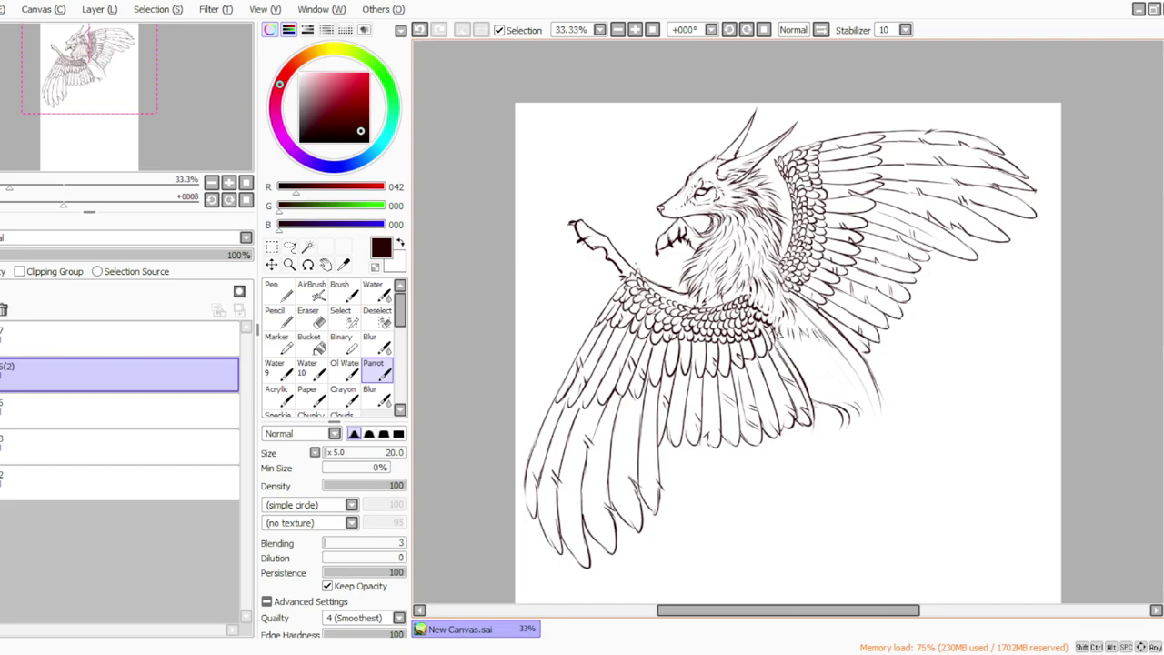
{"action": "left_click_drag", "start_coordinate": [813, 313], "coordinate": [826, 335]}
{"action": "left_click_drag", "start_coordinate": [785, 289], "coordinate": [806, 307]}
{"action": "key", "text": "e"}
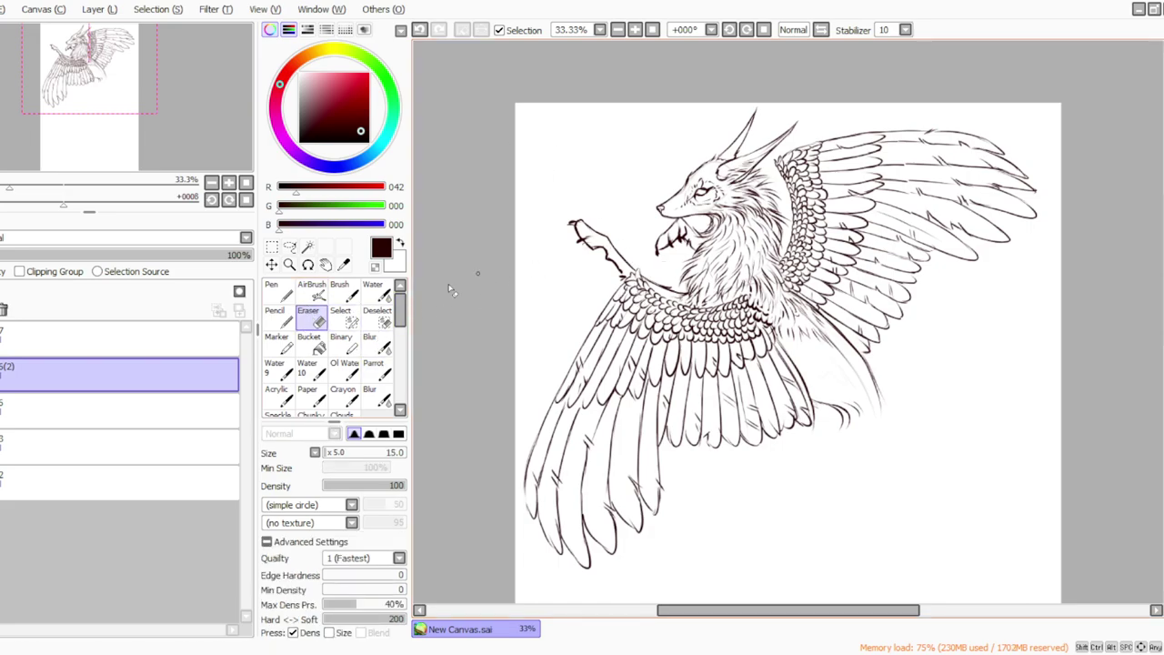
{"action": "left_click", "coordinate": [373, 369]}
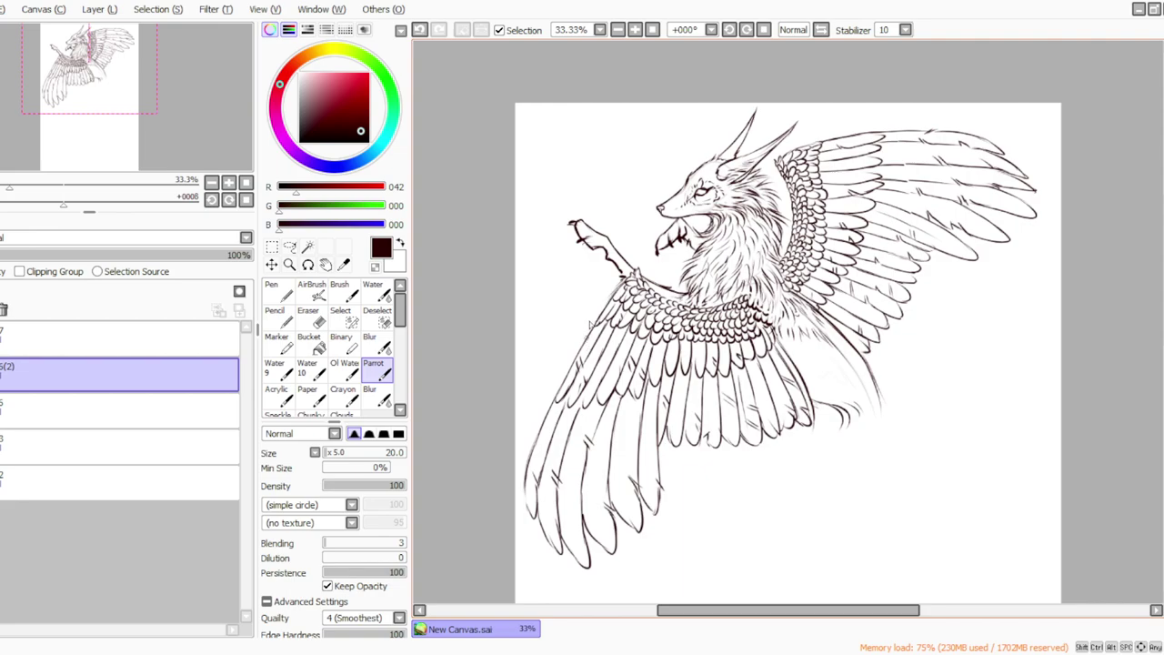
Step: Undo the last stroke and ink the outer edge of the lower wing just beneath the extended foreleg
{"action": "left_click", "coordinate": [419, 30]}
{"action": "left_click", "coordinate": [728, 30]}
{"action": "left_click", "coordinate": [729, 30]}
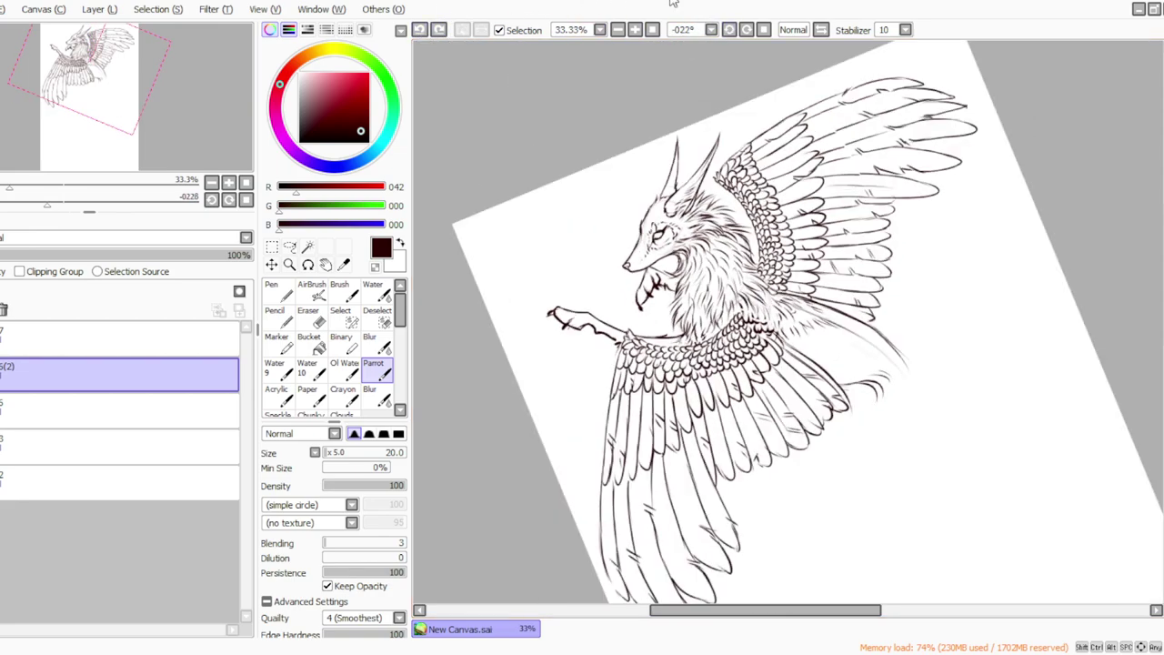
{"action": "left_click_drag", "start_coordinate": [623, 345], "coordinate": [613, 373]}
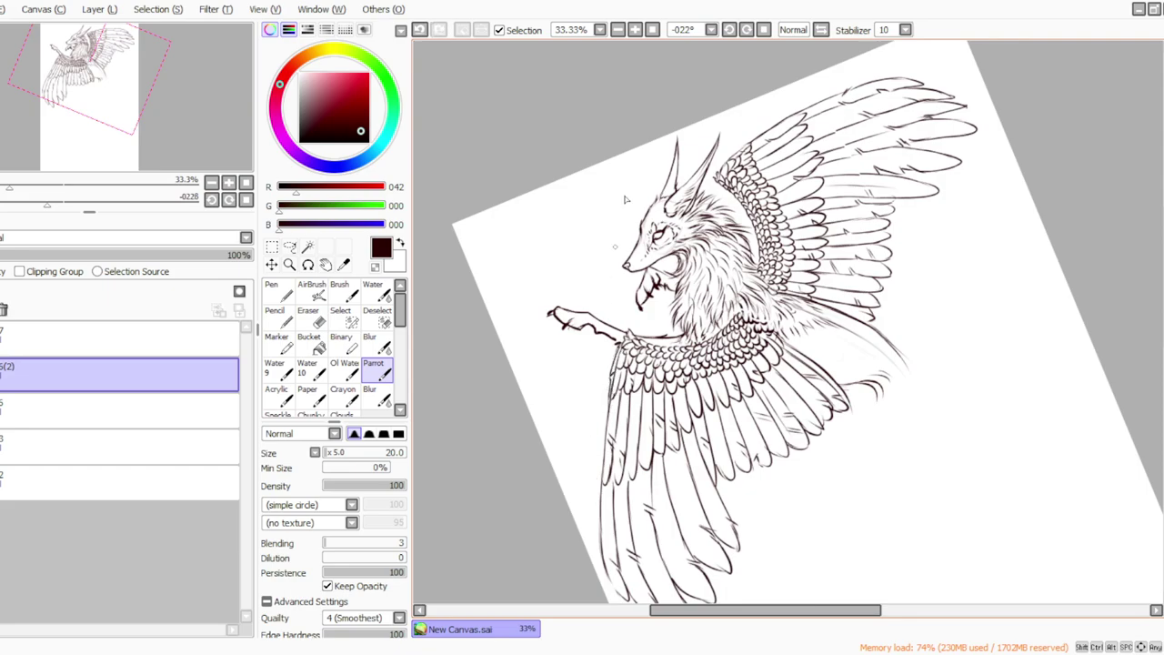
{"action": "left_click", "coordinate": [307, 316]}
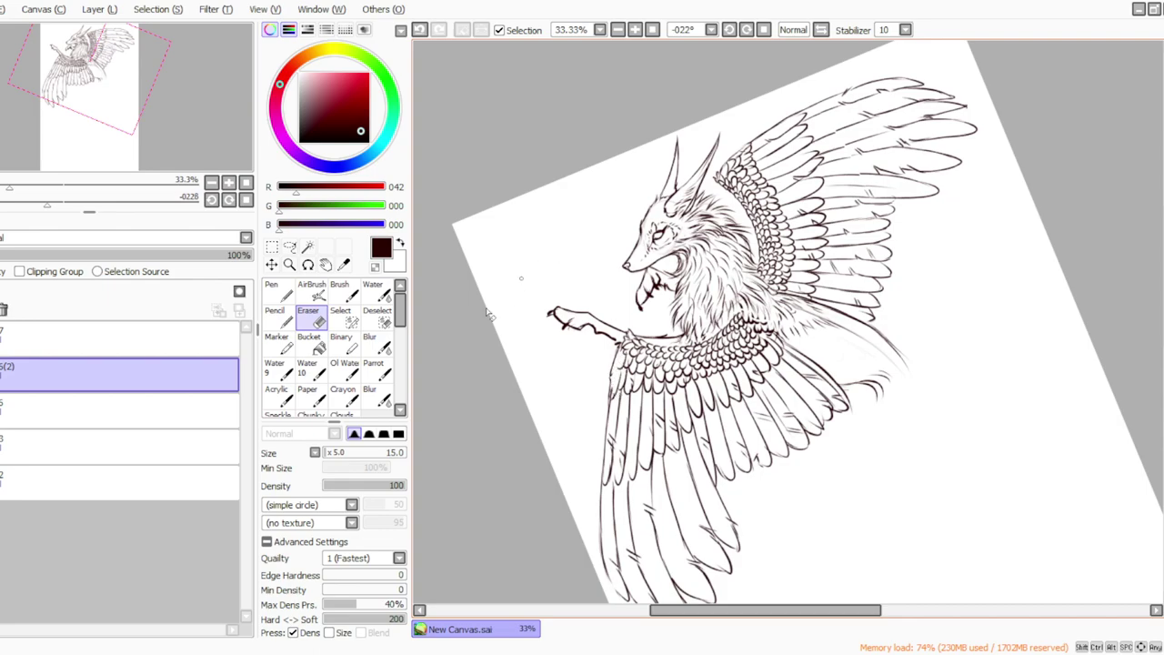
{"action": "left_click", "coordinate": [373, 369]}
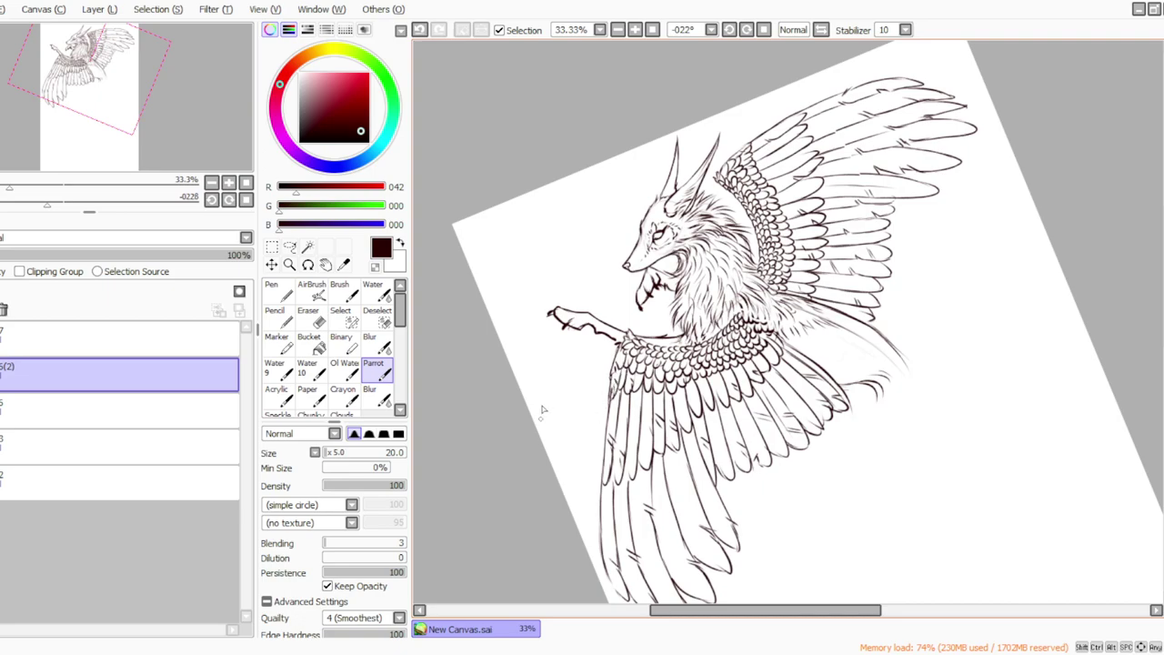
Step: Extend the lower back and belly lines downward below the wings with long curved Parrot brush strokes
{"action": "left_click", "coordinate": [653, 30]}
{"action": "left_click", "coordinate": [635, 30]}
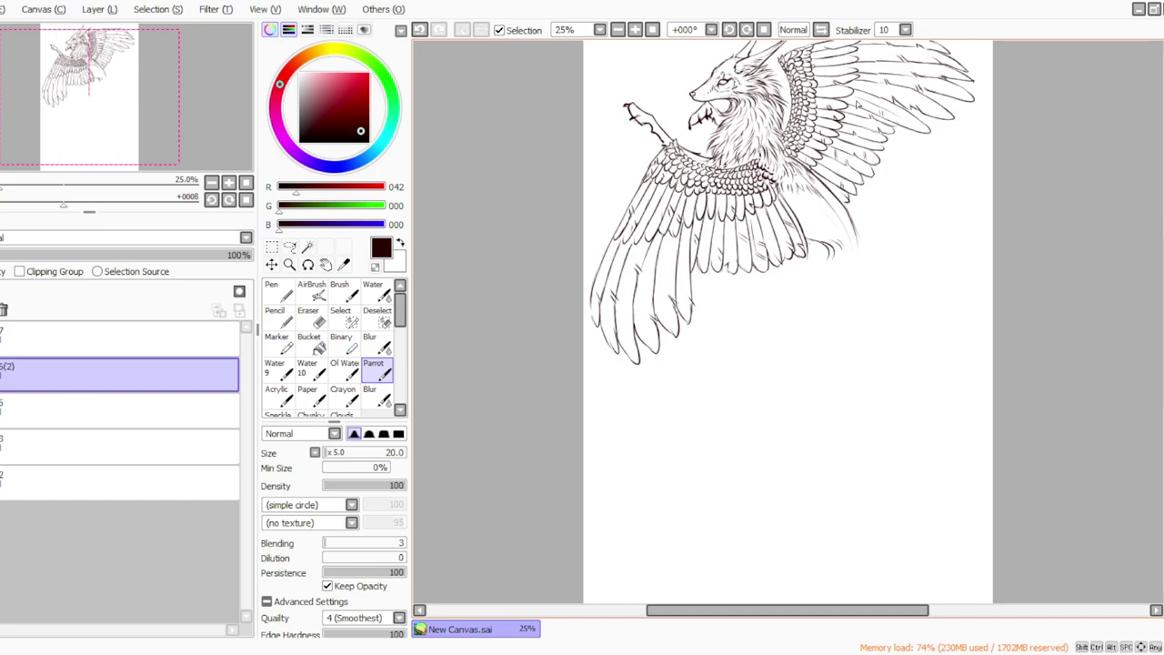
{"action": "scroll", "coordinate": [1160, 320], "scroll_direction": "up", "scroll_amount": 3}
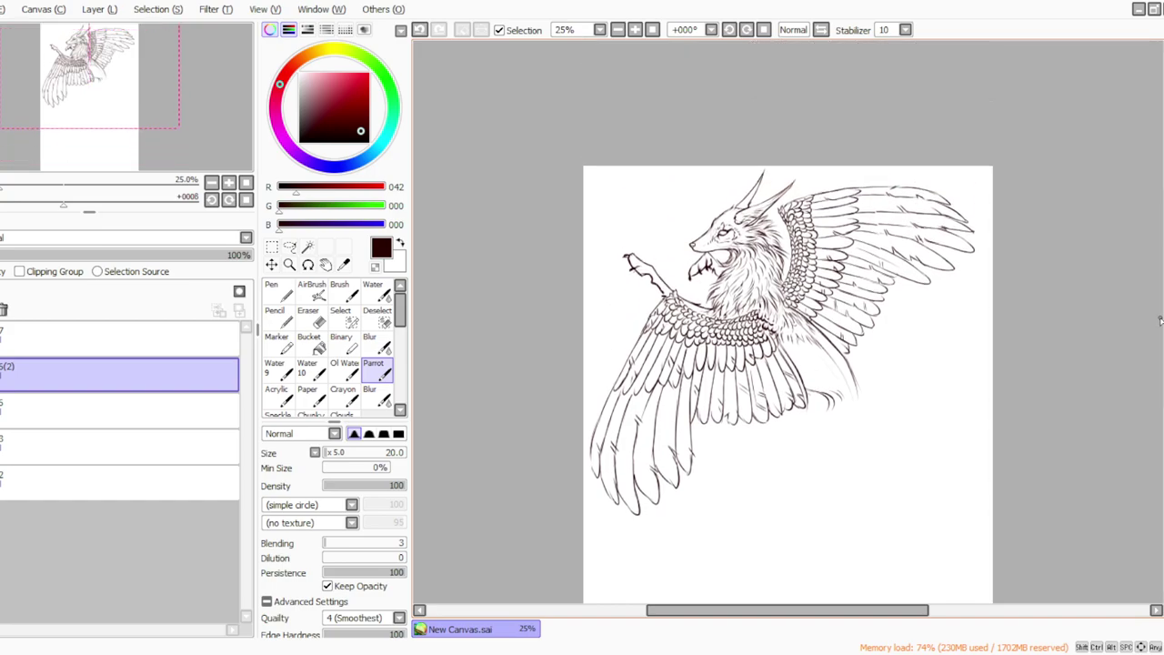
{"action": "left_click", "coordinate": [593, 654]}
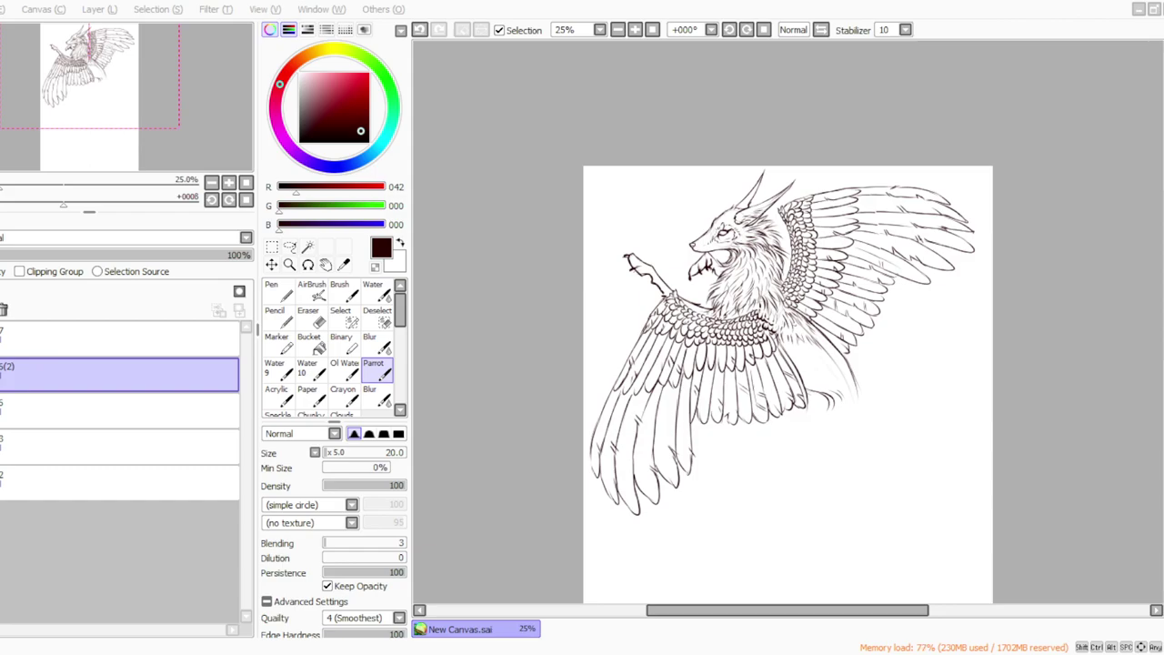
{"action": "key", "text": "alt+Tab"}
{"action": "mouse_move", "coordinate": [808, 395]}
{"action": "left_mouse_down"}
{"action": "mouse_move", "coordinate": [828, 401]}
{"action": "mouse_move", "coordinate": [828, 431]}
{"action": "left_mouse_up"}
{"action": "left_click_drag", "start_coordinate": [849, 371], "coordinate": [860, 439]}
{"action": "left_click_drag", "start_coordinate": [840, 351], "coordinate": [872, 433]}
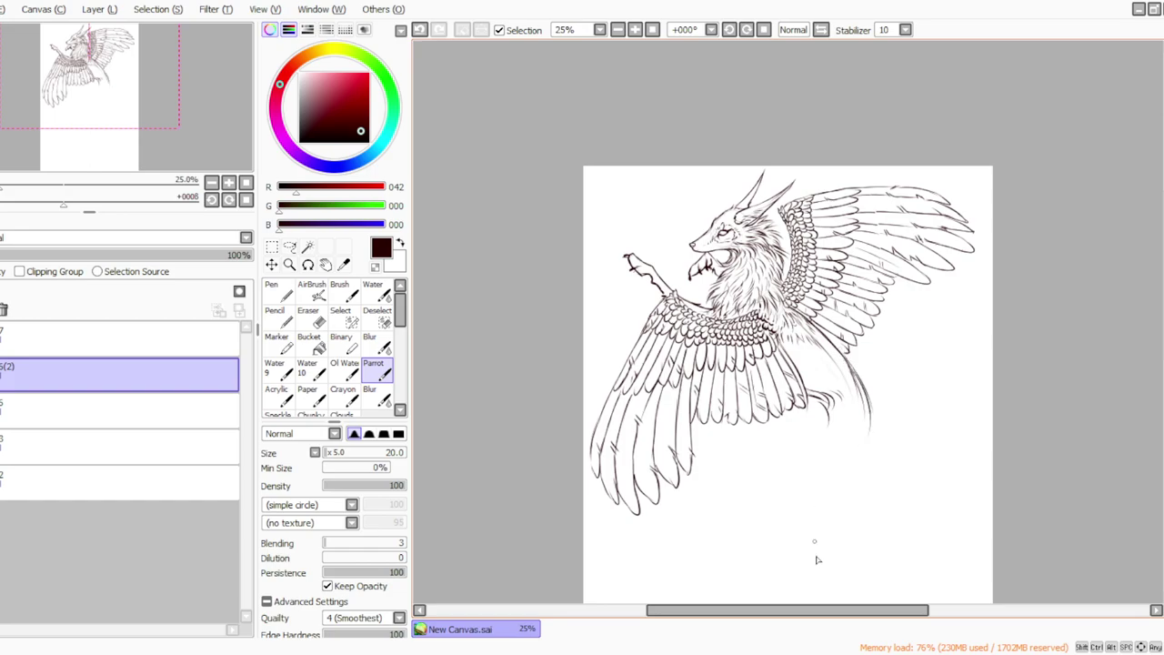
Step: Clean up the lower back line with the eraser at size 45 and draw curled strokes at the end of the belly
{"action": "left_click", "coordinate": [309, 316]}
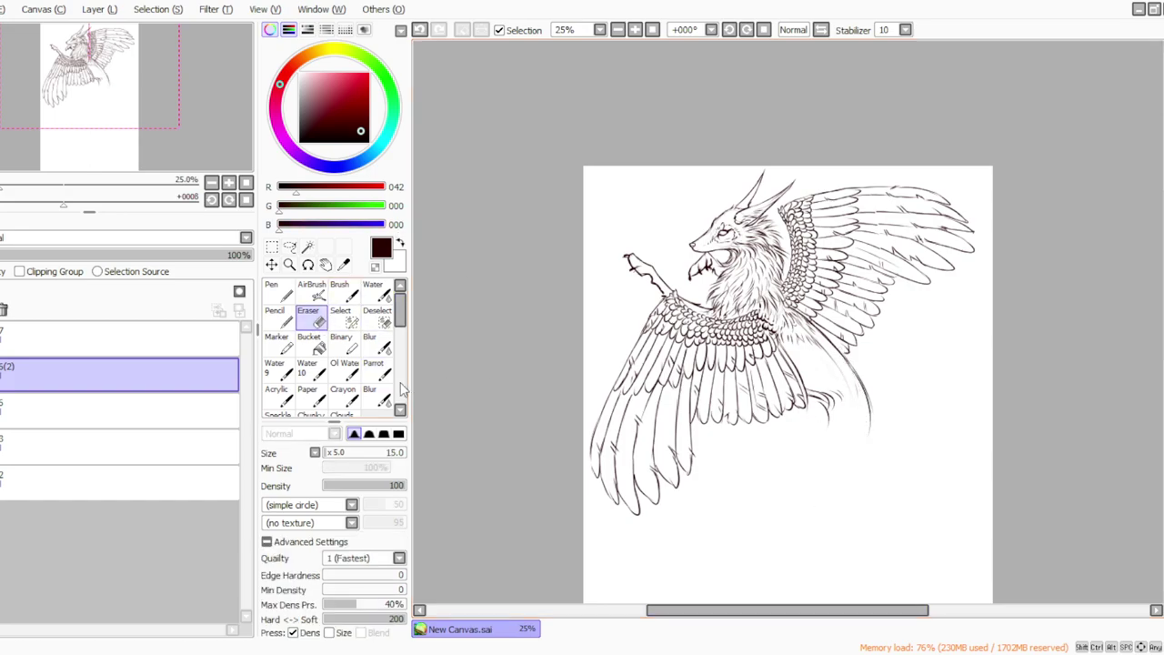
{"action": "left_click", "coordinate": [378, 370]}
{"action": "left_click_drag", "start_coordinate": [853, 378], "coordinate": [866, 426]}
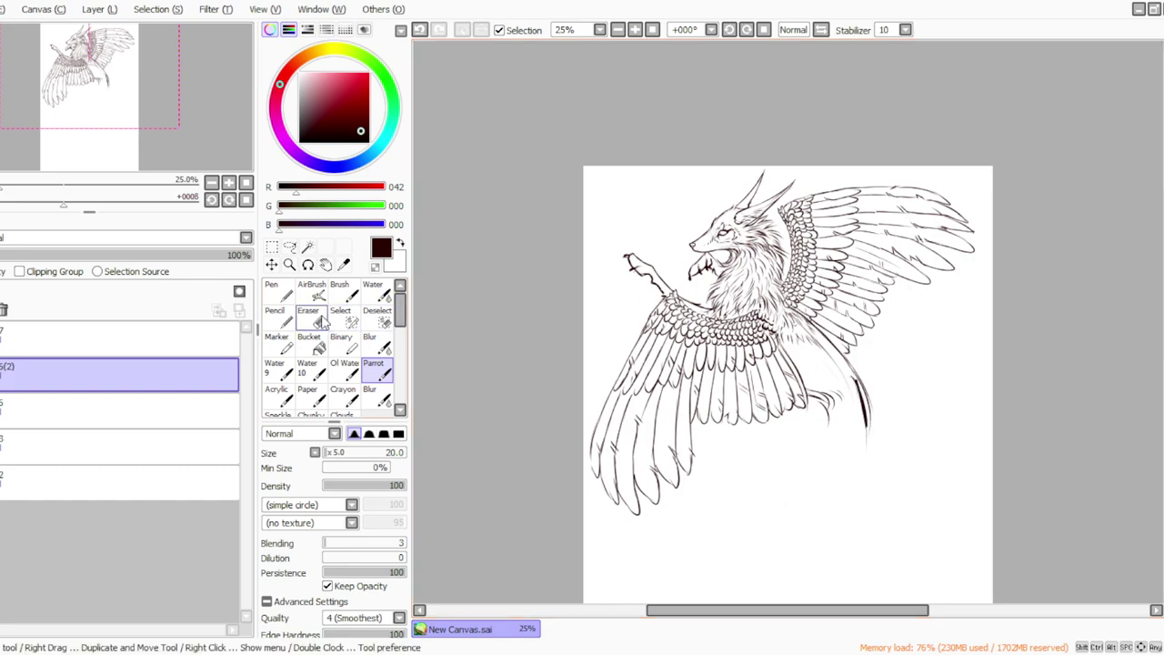
{"action": "left_click", "coordinate": [310, 317]}
{"action": "left_click_drag", "start_coordinate": [845, 375], "coordinate": [870, 445]}
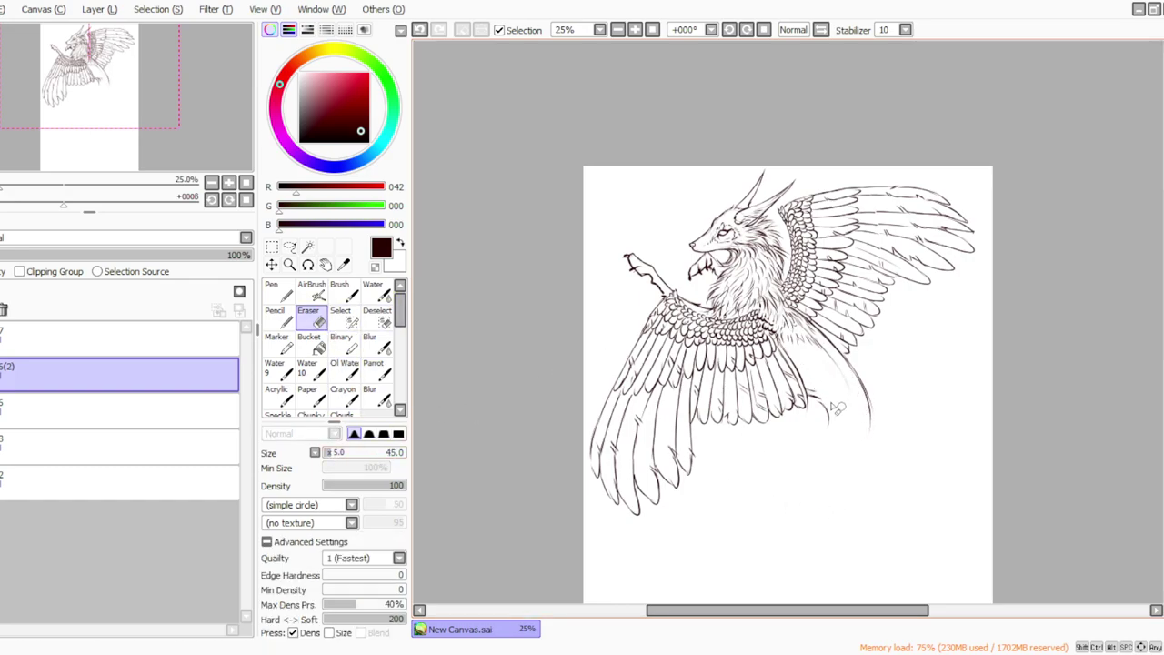
{"action": "left_click", "coordinate": [374, 368]}
{"action": "mouse_move", "coordinate": [822, 414]}
{"action": "left_mouse_down"}
{"action": "mouse_move", "coordinate": [823, 431]}
{"action": "mouse_move", "coordinate": [810, 426]}
{"action": "left_mouse_up"}
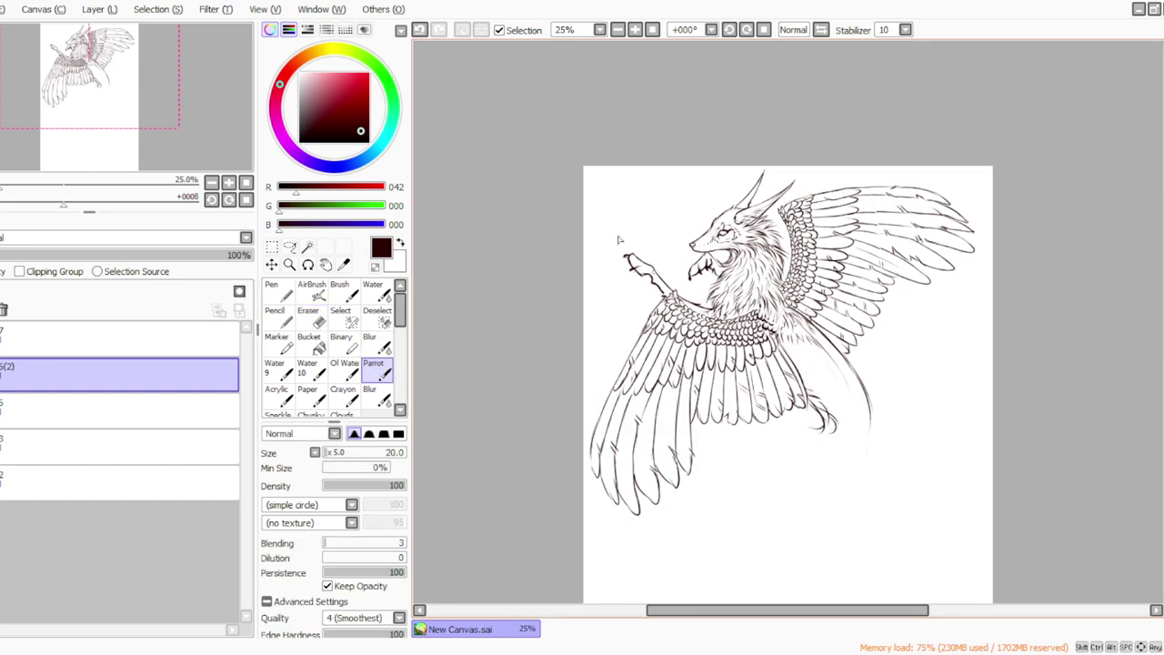
Step: Flip the line art layer horizontally and draw the rump, thigh and start of a hind leg below the wings
{"action": "left_click", "coordinate": [99, 9]}
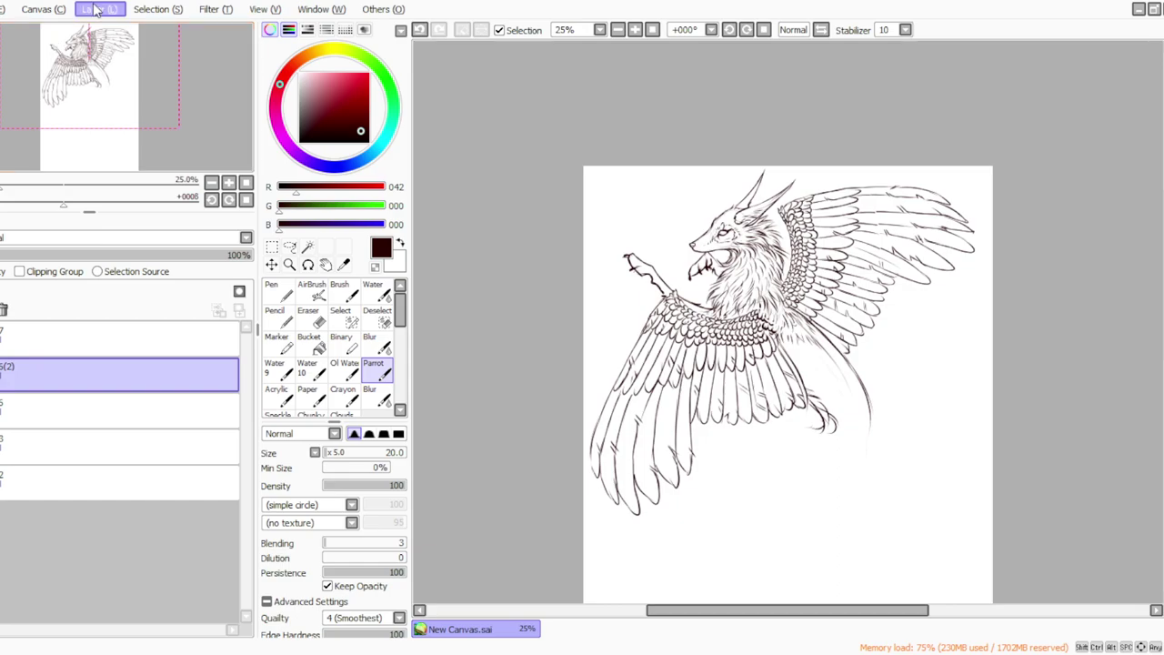
{"action": "left_click", "coordinate": [114, 304]}
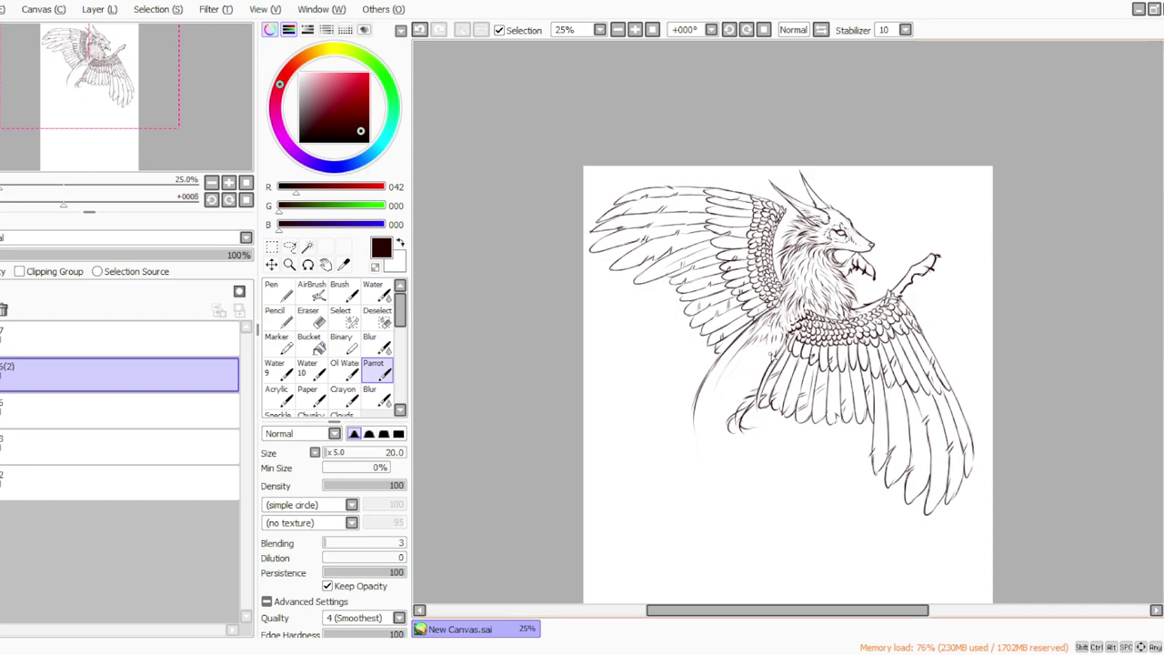
{"action": "mouse_move", "coordinate": [757, 377]}
{"action": "left_mouse_down"}
{"action": "mouse_move", "coordinate": [720, 417]}
{"action": "mouse_move", "coordinate": [724, 429]}
{"action": "mouse_move", "coordinate": [750, 415]}
{"action": "mouse_move", "coordinate": [786, 446]}
{"action": "mouse_move", "coordinate": [770, 442]}
{"action": "mouse_move", "coordinate": [786, 448]}
{"action": "mouse_move", "coordinate": [750, 467]}
{"action": "mouse_move", "coordinate": [791, 458]}
{"action": "mouse_move", "coordinate": [727, 471]}
{"action": "mouse_move", "coordinate": [697, 430]}
{"action": "left_mouse_up"}
{"action": "left_click", "coordinate": [424, 31]}
{"action": "left_click", "coordinate": [424, 31]}
{"action": "mouse_move", "coordinate": [698, 425]}
{"action": "left_mouse_down"}
{"action": "mouse_move", "coordinate": [734, 469]}
{"action": "mouse_move", "coordinate": [788, 461]}
{"action": "mouse_move", "coordinate": [781, 485]}
{"action": "mouse_move", "coordinate": [787, 471]}
{"action": "mouse_move", "coordinate": [801, 509]}
{"action": "mouse_move", "coordinate": [753, 481]}
{"action": "mouse_move", "coordinate": [782, 510]}
{"action": "mouse_move", "coordinate": [822, 491]}
{"action": "left_mouse_up"}
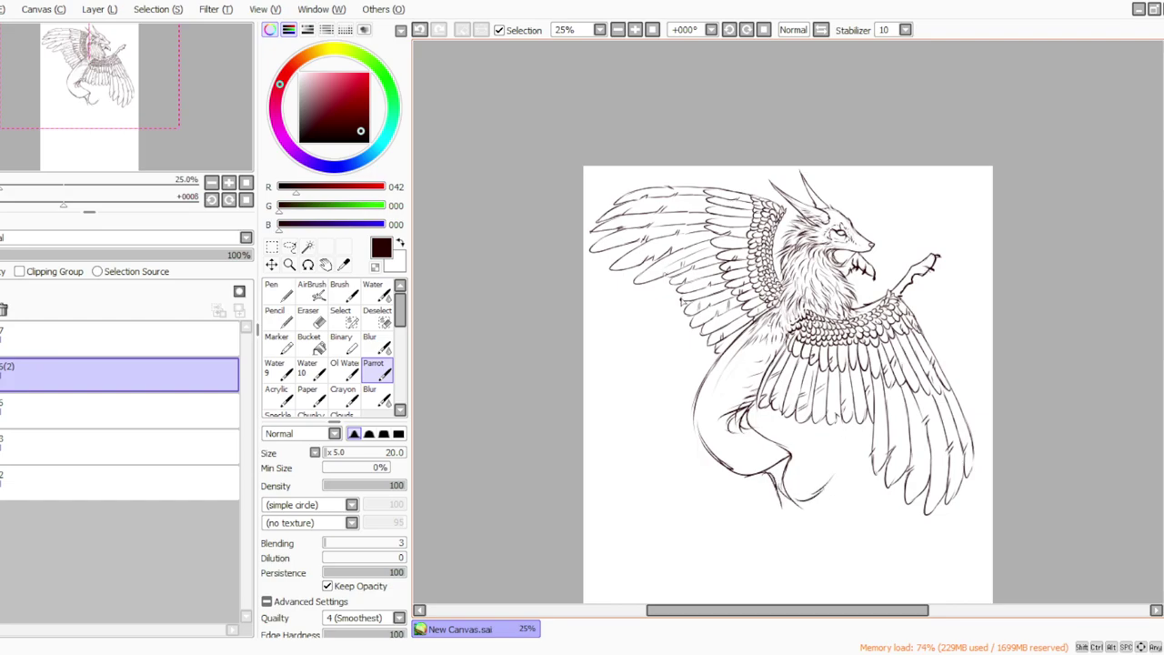
Step: Erase the stray lines at the hind leg's knee and redraw the back contour of its lower leg
{"action": "scroll", "coordinate": [788, 364], "scroll_direction": "down", "scroll_amount": 3}
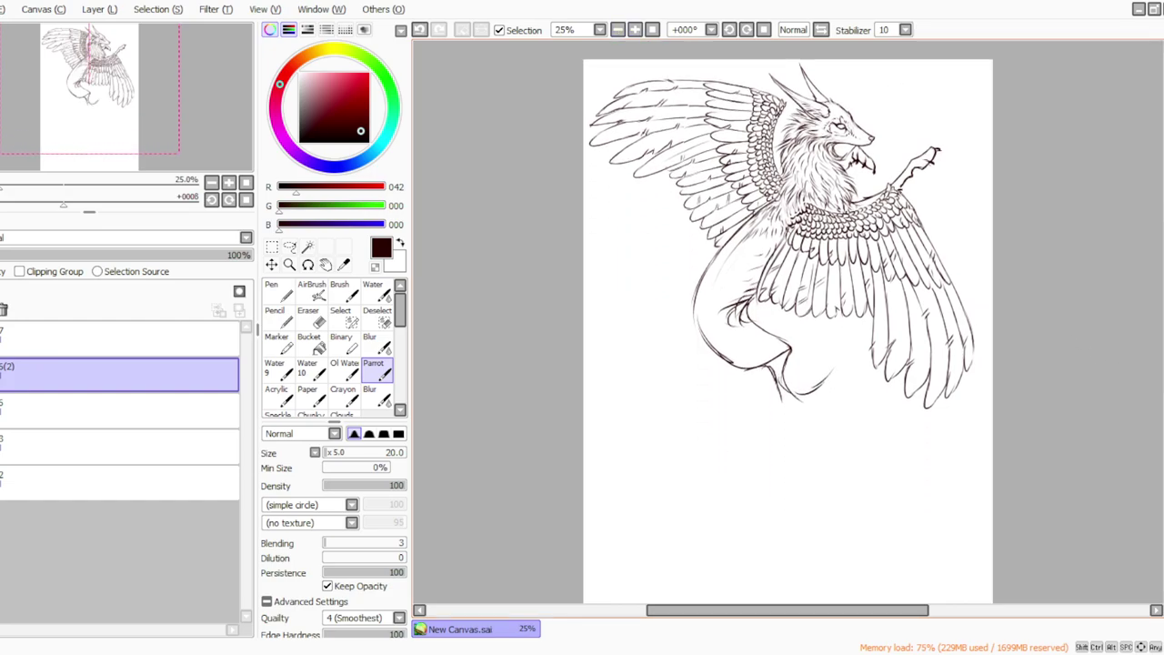
{"action": "left_click", "coordinate": [635, 30]}
{"action": "left_click", "coordinate": [312, 317]}
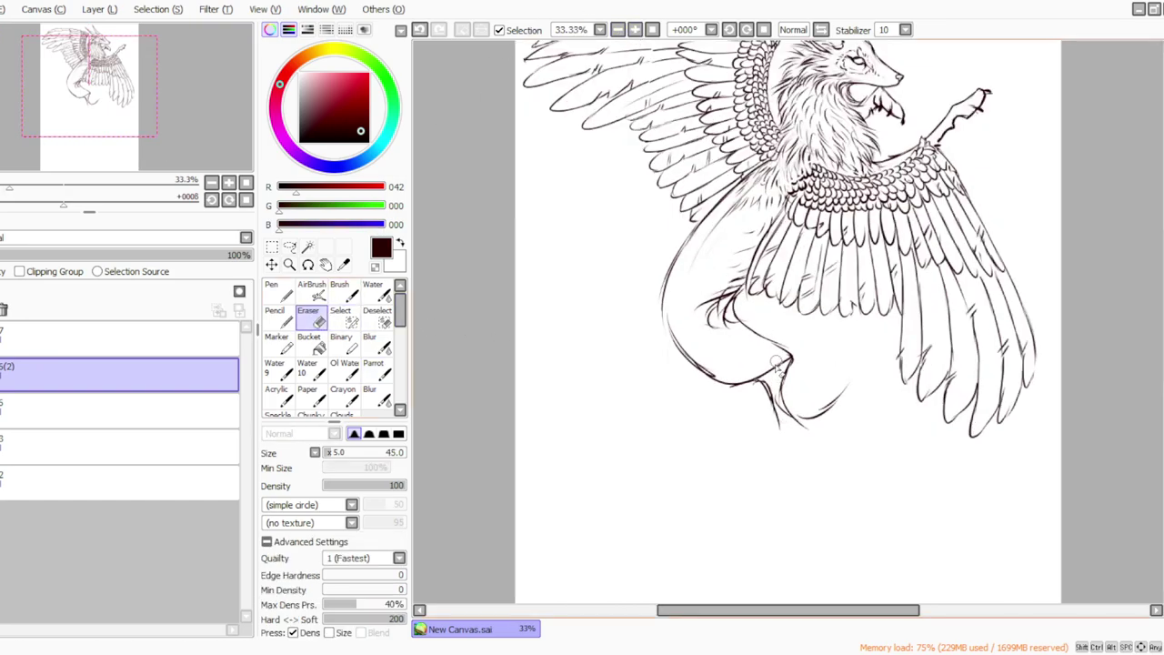
{"action": "left_click", "coordinate": [376, 366]}
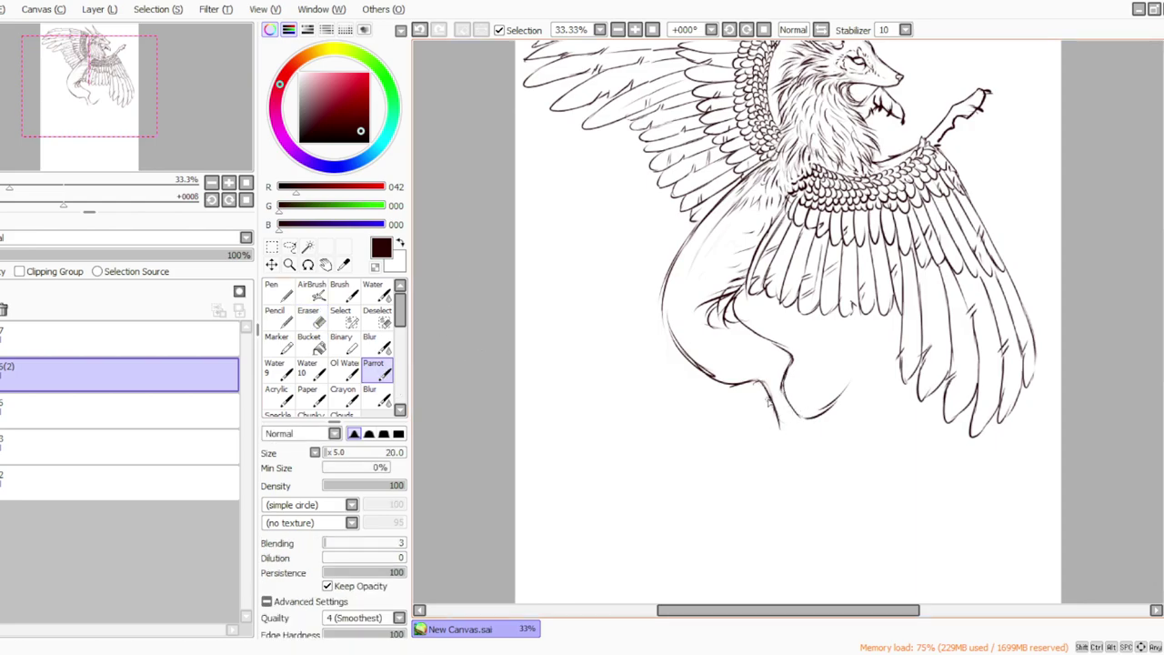
{"action": "left_click", "coordinate": [308, 314]}
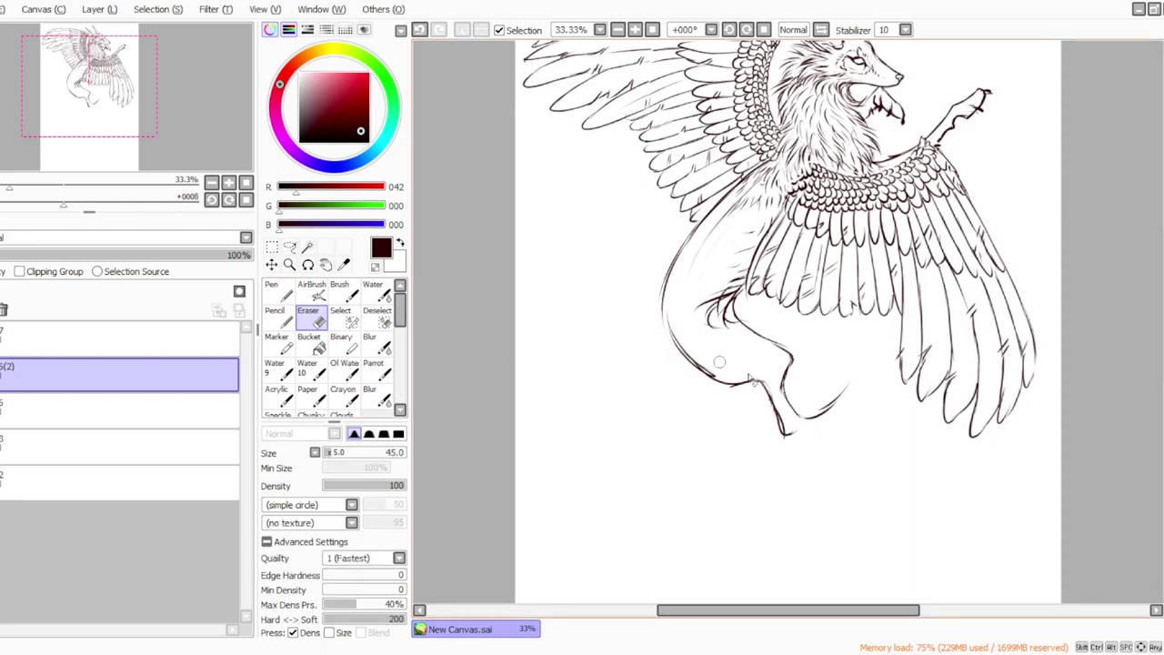
{"action": "mouse_move", "coordinate": [764, 388]}
{"action": "left_mouse_down"}
{"action": "mouse_move", "coordinate": [790, 433]}
{"action": "mouse_move", "coordinate": [778, 429]}
{"action": "left_mouse_up"}
{"action": "left_click", "coordinate": [379, 349]}
{"action": "left_click", "coordinate": [382, 371]}
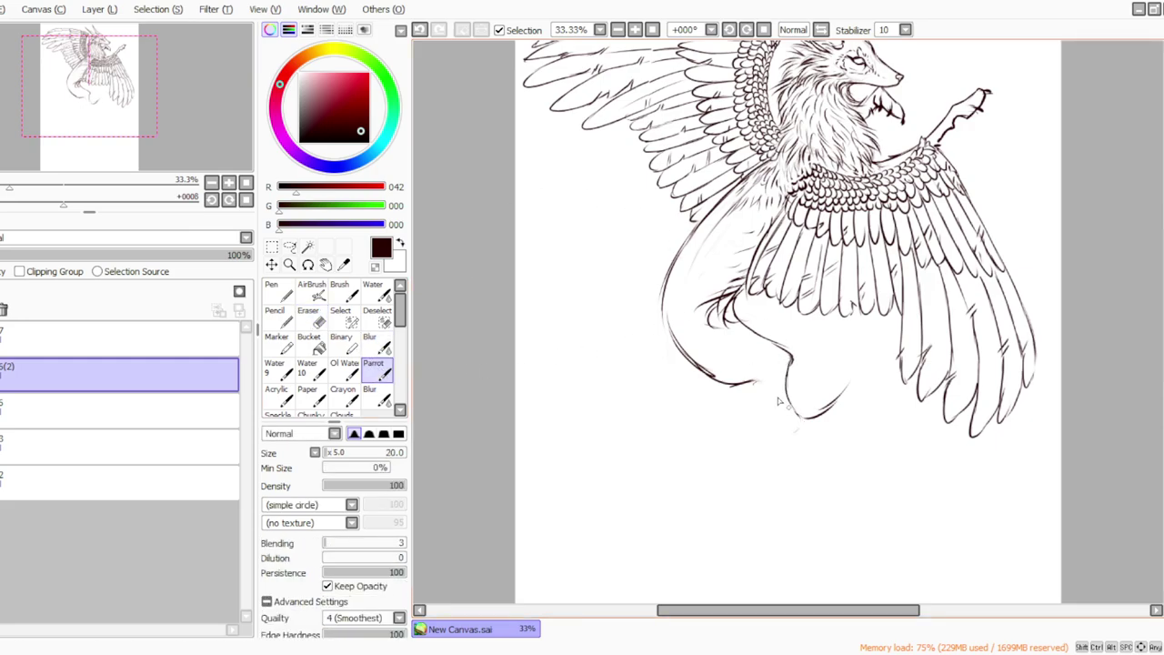
{"action": "left_click_drag", "start_coordinate": [755, 380], "coordinate": [781, 417]}
Step: Erase the rough ends of the hind leg and draw its heel, long foot and clawed paw with the Parrot brush
{"action": "left_click", "coordinate": [747, 31]}
{"action": "left_click", "coordinate": [747, 30]}
{"action": "left_click", "coordinate": [747, 30]}
{"action": "left_click", "coordinate": [747, 30]}
{"action": "left_click", "coordinate": [746, 30]}
{"action": "left_click", "coordinate": [747, 30]}
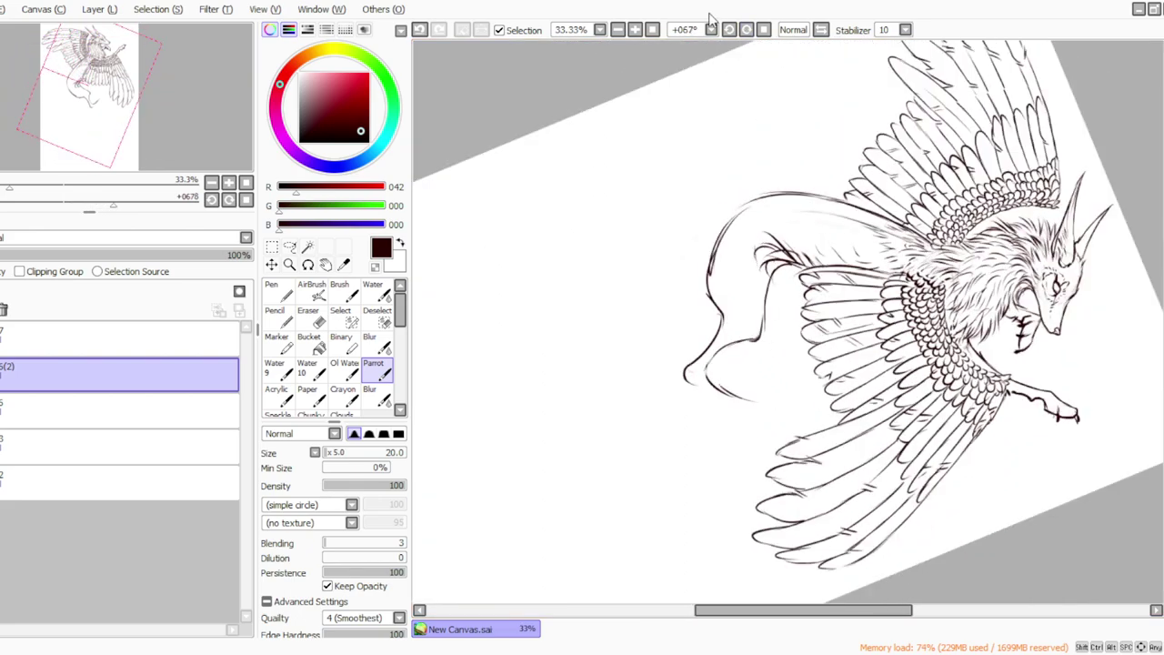
{"action": "left_click", "coordinate": [312, 327]}
{"action": "mouse_move", "coordinate": [733, 387]}
{"action": "left_mouse_down"}
{"action": "mouse_move", "coordinate": [705, 391]}
{"action": "mouse_move", "coordinate": [691, 378]}
{"action": "mouse_move", "coordinate": [696, 393]}
{"action": "left_mouse_up"}
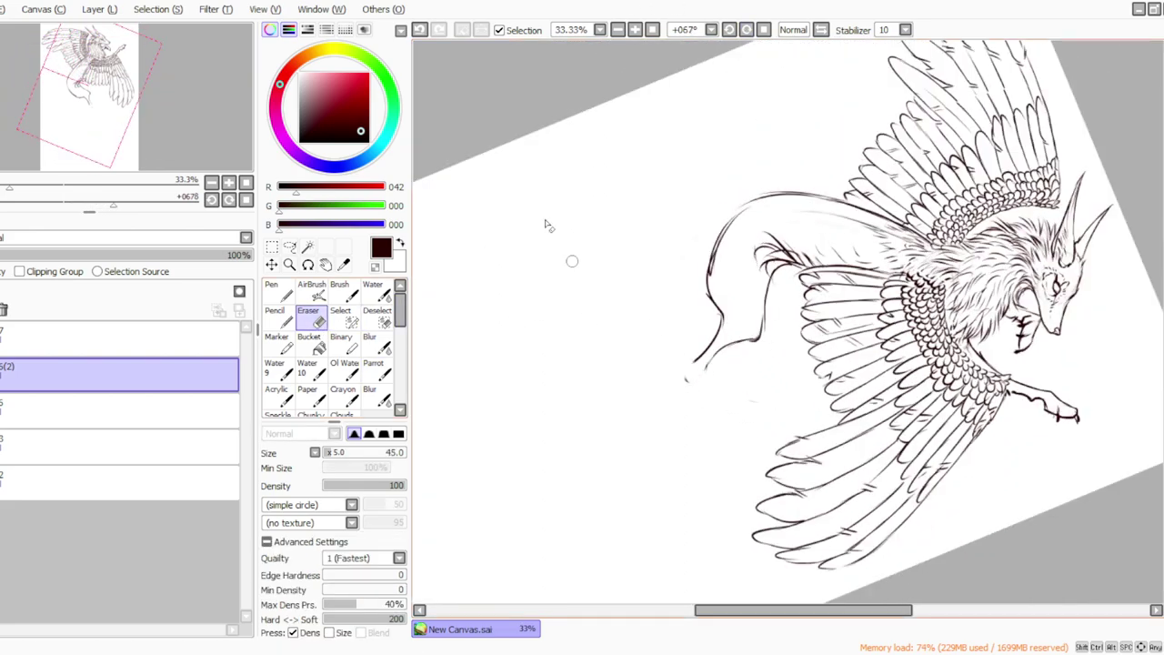
{"action": "left_click", "coordinate": [374, 368]}
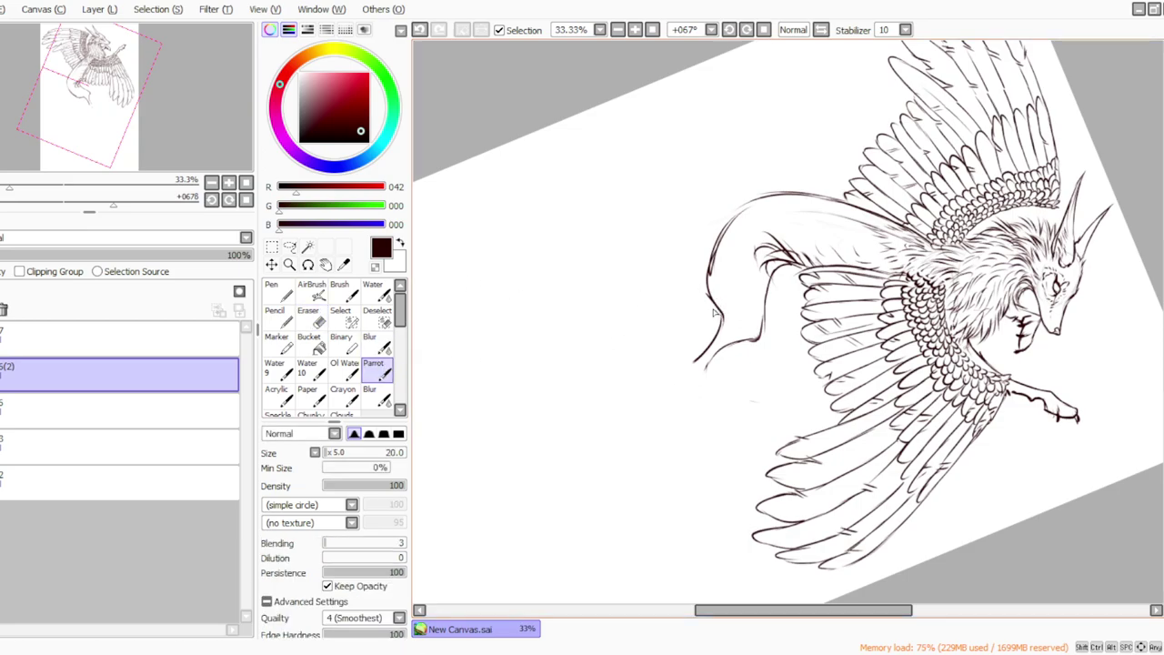
{"action": "mouse_move", "coordinate": [714, 324]}
{"action": "left_mouse_down"}
{"action": "mouse_move", "coordinate": [680, 361]}
{"action": "mouse_move", "coordinate": [697, 364]}
{"action": "mouse_move", "coordinate": [700, 381]}
{"action": "mouse_move", "coordinate": [706, 364]}
{"action": "mouse_move", "coordinate": [740, 419]}
{"action": "left_mouse_up"}
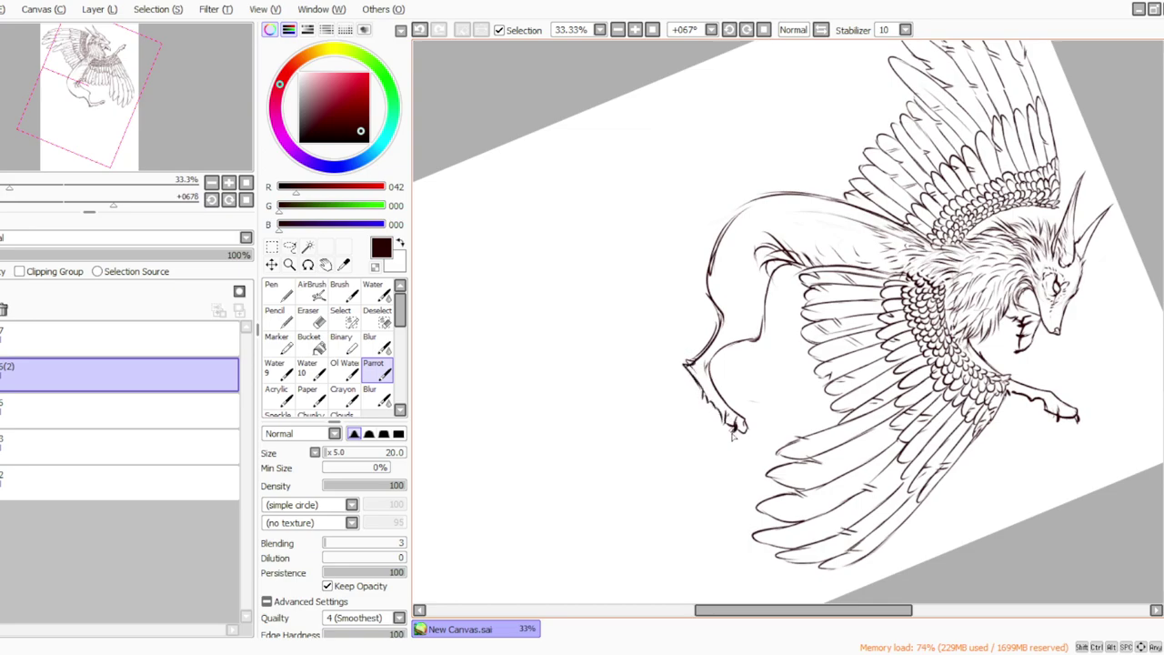
{"action": "left_click", "coordinate": [762, 29]}
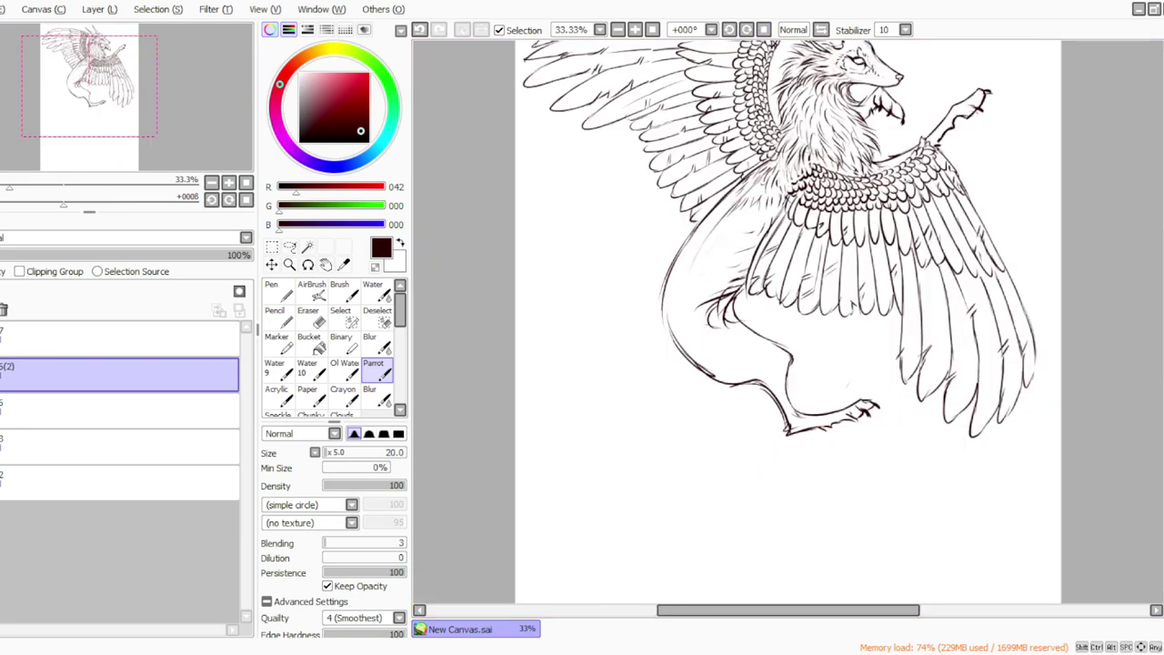
{"action": "left_click", "coordinate": [290, 246]}
{"action": "mouse_move", "coordinate": [878, 384]}
{"action": "left_mouse_down"}
{"action": "mouse_move", "coordinate": [709, 414]}
{"action": "mouse_move", "coordinate": [735, 306]}
{"action": "left_mouse_up"}
{"action": "left_click", "coordinate": [271, 246]}
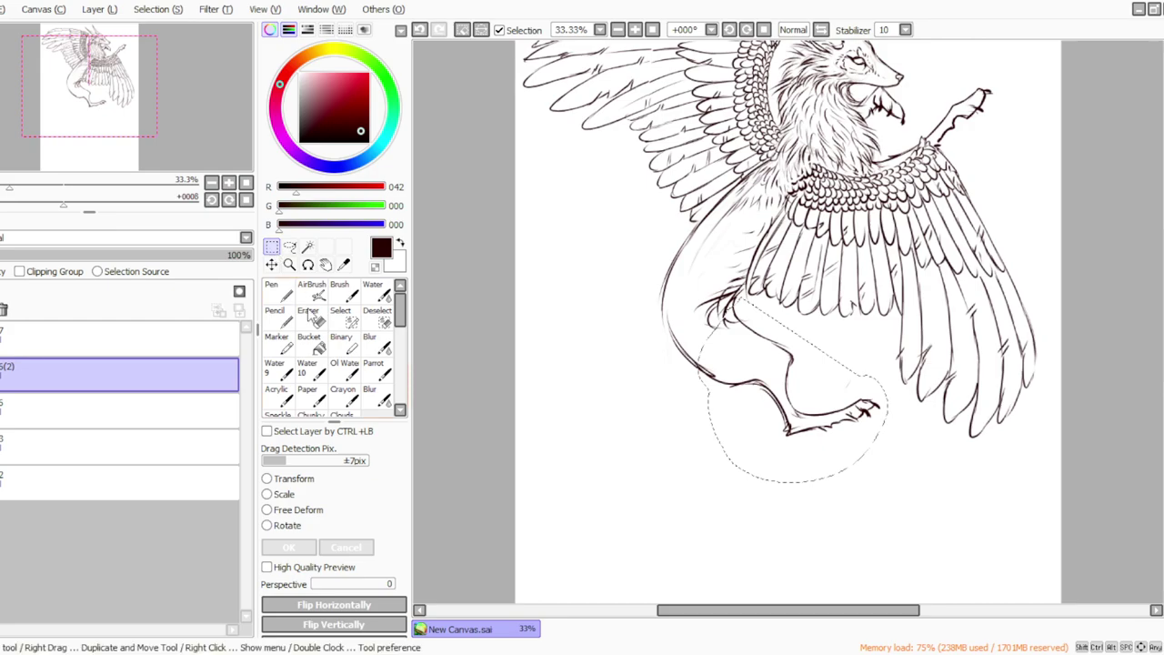
{"action": "left_click", "coordinate": [272, 526]}
{"action": "mouse_move", "coordinate": [667, 263]}
{"action": "left_mouse_down"}
{"action": "mouse_move", "coordinate": [673, 382]}
{"action": "mouse_move", "coordinate": [748, 384]}
{"action": "left_mouse_up"}
{"action": "left_click", "coordinate": [267, 509]}
{"action": "left_click_drag", "start_coordinate": [904, 330], "coordinate": [873, 327]}
{"action": "left_click_drag", "start_coordinate": [800, 237], "coordinate": [771, 201]}
{"action": "left_click_drag", "start_coordinate": [874, 327], "coordinate": [896, 331]}
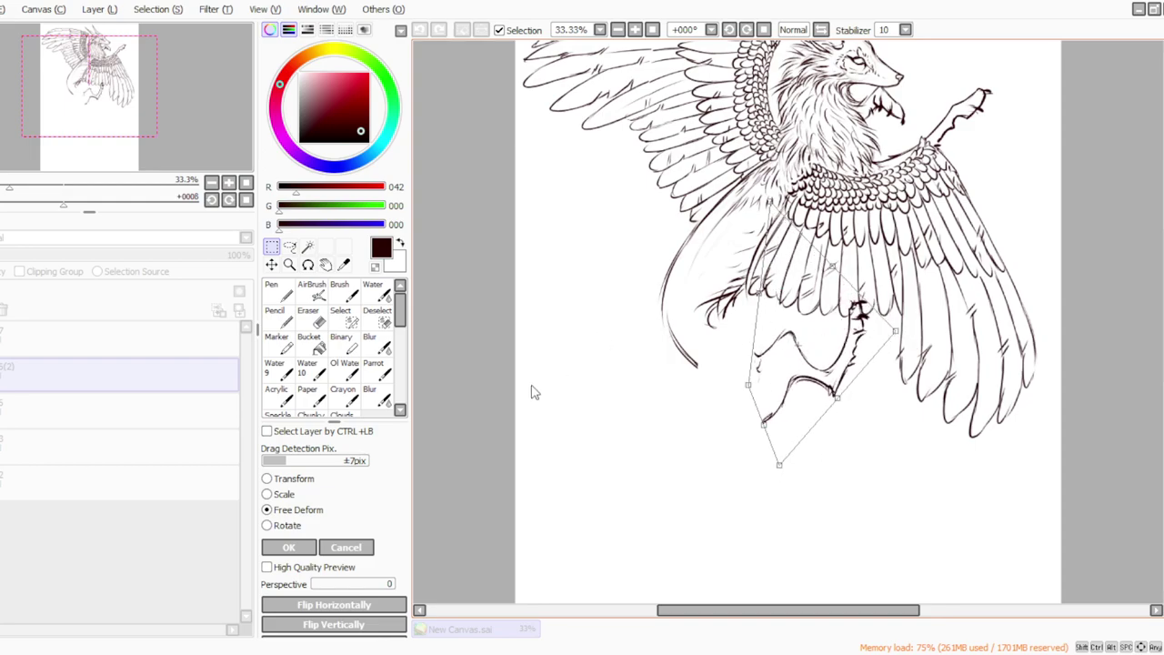
{"action": "left_click", "coordinate": [346, 548]}
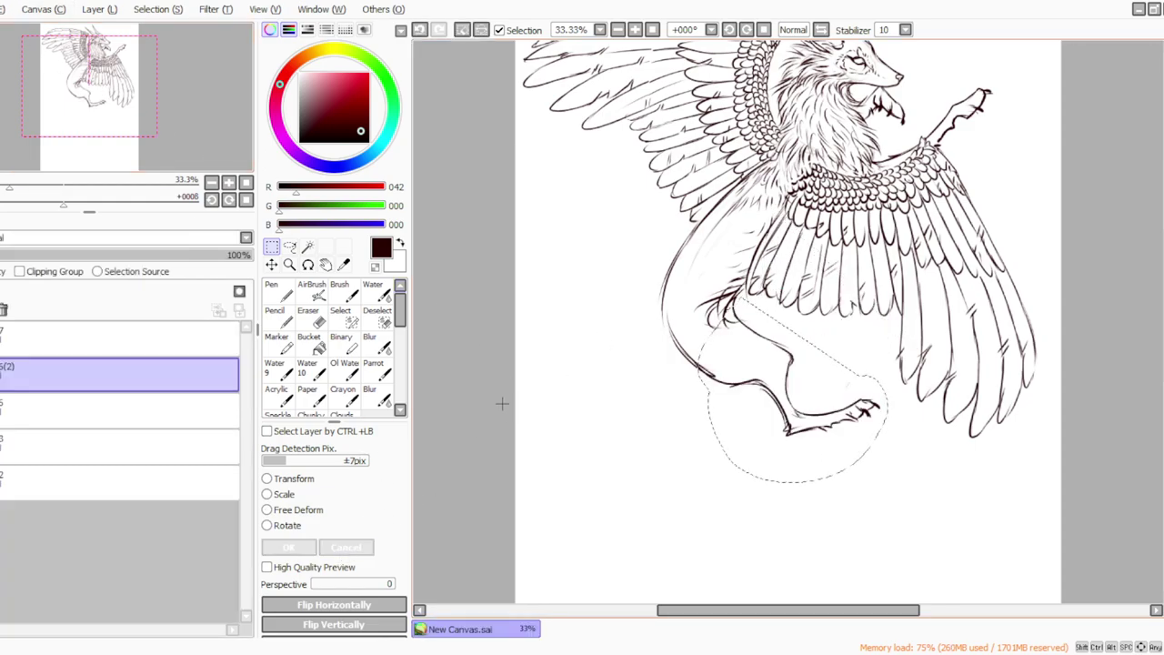
{"action": "key", "text": "ctrl+d"}
Step: Enlarge the eraser to size 185 and erase the hind leg's thigh, knee and rump lines, leaving only the foot
{"action": "left_click", "coordinate": [308, 314]}
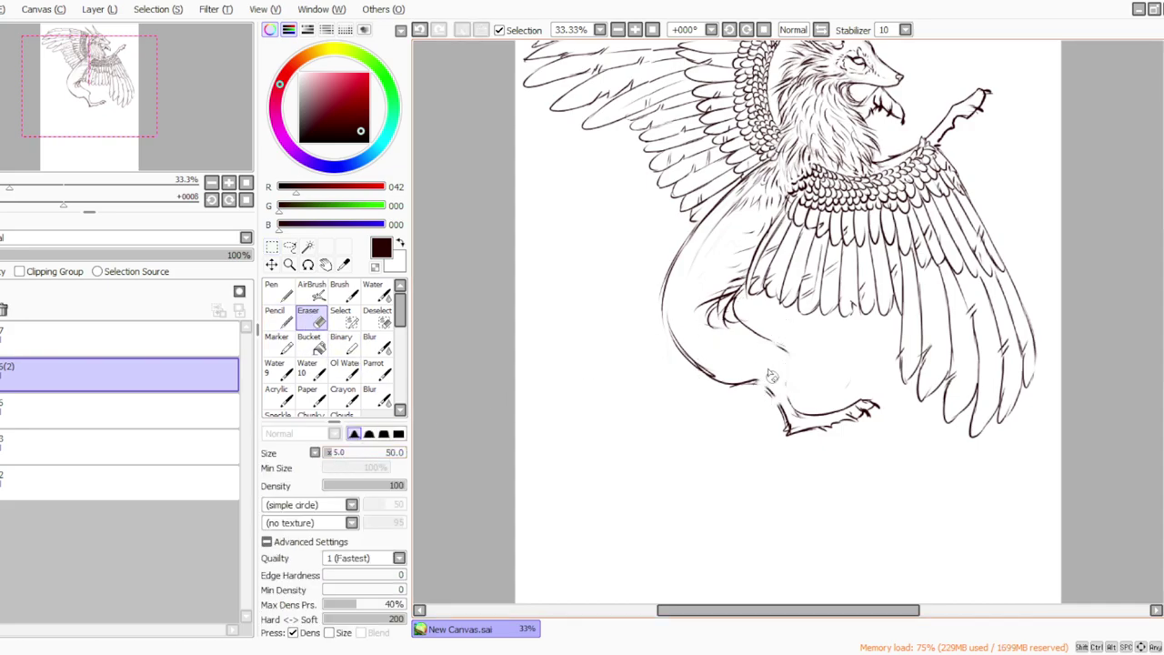
{"action": "left_click_drag", "start_coordinate": [343, 449], "coordinate": [353, 453]}
{"action": "mouse_move", "coordinate": [756, 367]}
{"action": "left_mouse_down"}
{"action": "mouse_move", "coordinate": [723, 278]}
{"action": "mouse_move", "coordinate": [732, 355]}
{"action": "mouse_move", "coordinate": [687, 291]}
{"action": "left_mouse_up"}
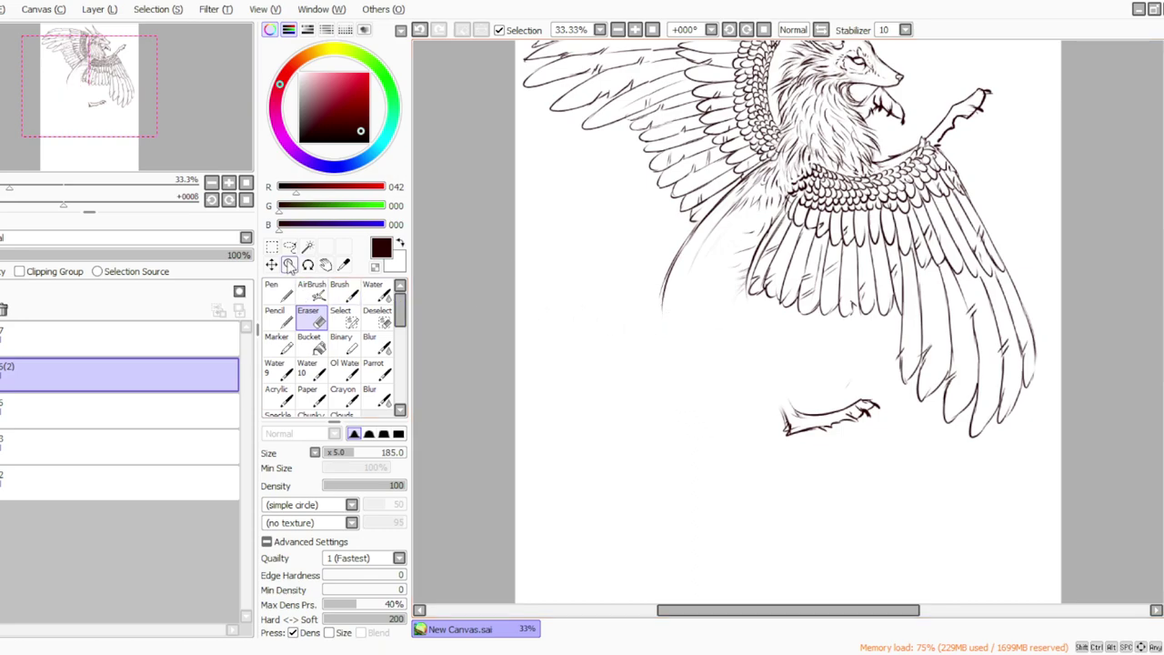
Step: Lasso the remaining hind foot and move it down and outward, away from the body
{"action": "left_click", "coordinate": [290, 246]}
{"action": "mouse_move", "coordinate": [799, 364]}
{"action": "left_mouse_down"}
{"action": "mouse_move", "coordinate": [790, 457]}
{"action": "mouse_move", "coordinate": [748, 391]}
{"action": "left_mouse_up"}
{"action": "left_click_drag", "start_coordinate": [806, 457], "coordinate": [869, 564]}
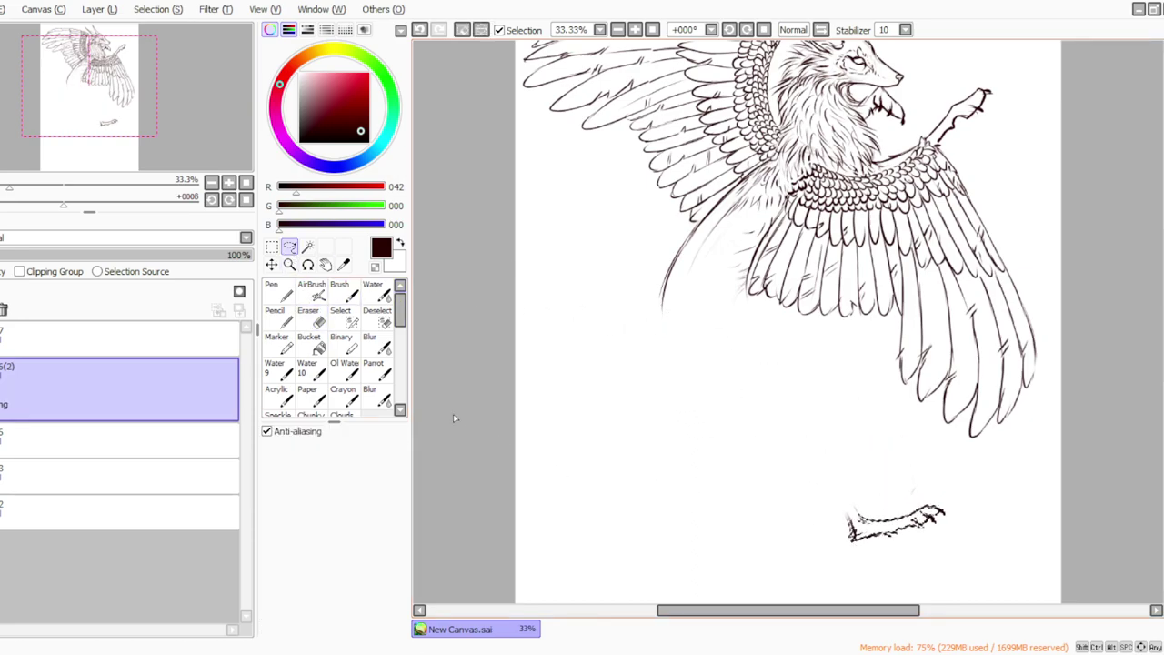
Step: Draw curved feather tips at the wing's inner edge, the hind leg's front line and the rounded rump with the Parrot brush at size 20
{"action": "left_click", "coordinate": [373, 368]}
{"action": "mouse_move", "coordinate": [739, 288]}
{"action": "left_mouse_down"}
{"action": "mouse_move", "coordinate": [762, 304]}
{"action": "mouse_move", "coordinate": [728, 306]}
{"action": "left_mouse_up"}
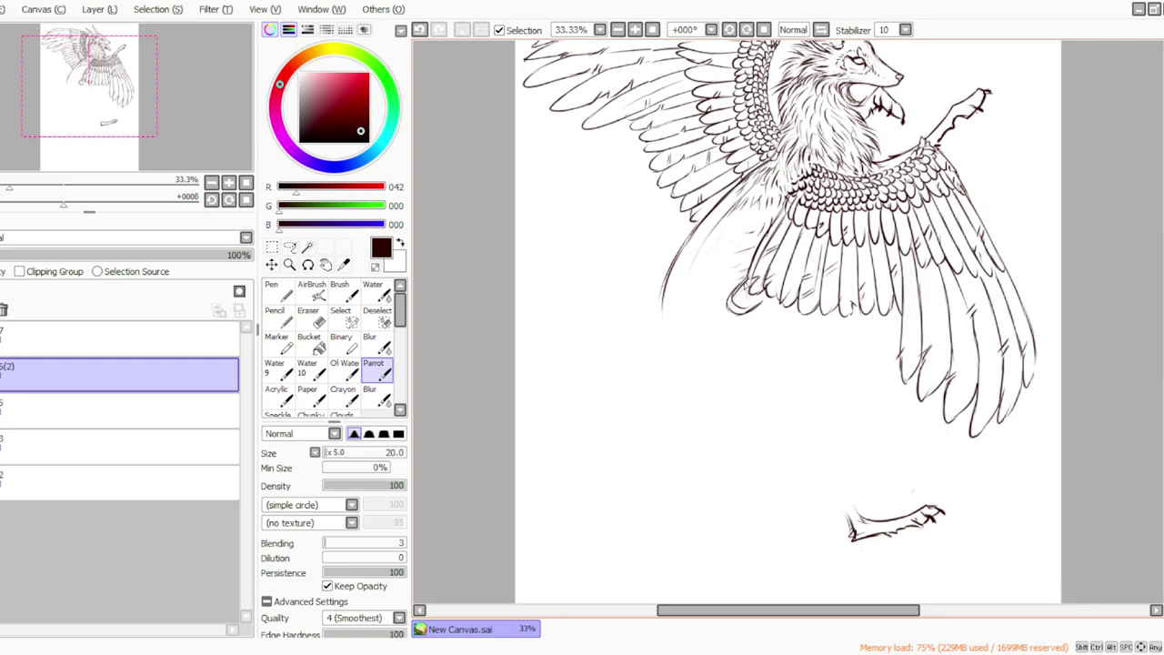
{"action": "left_click", "coordinate": [562, 653]}
{"action": "key", "text": "alt+Tab"}
{"action": "left_click_drag", "start_coordinate": [780, 304], "coordinate": [772, 371]}
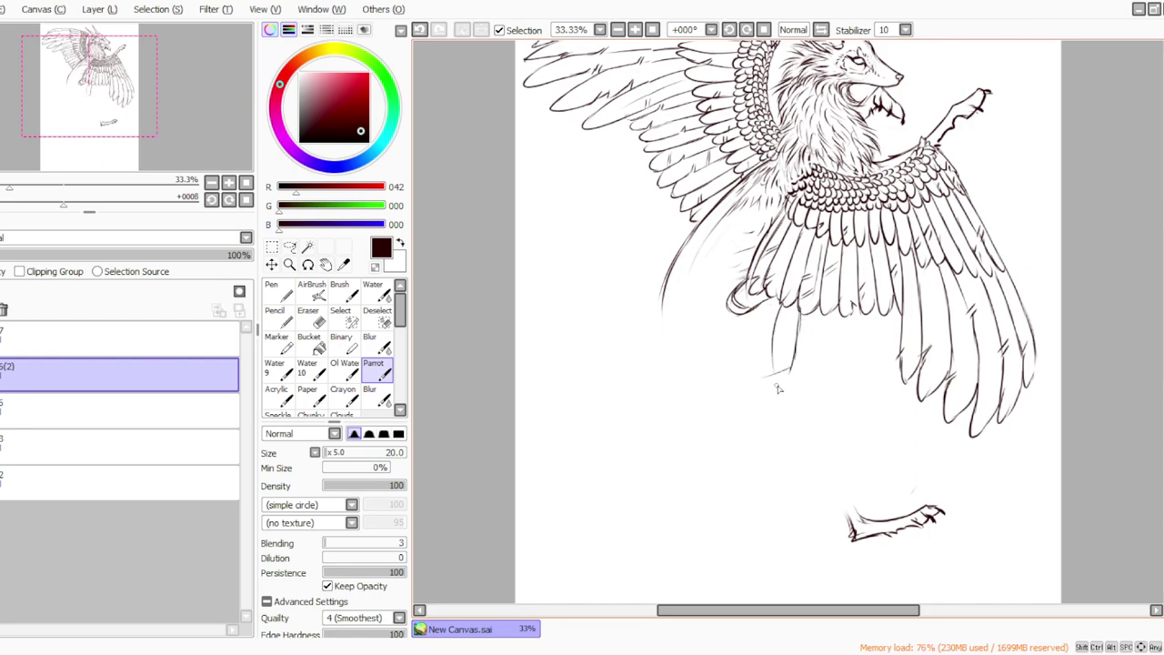
{"action": "mouse_move", "coordinate": [789, 316]}
{"action": "left_mouse_down"}
{"action": "mouse_move", "coordinate": [733, 383]}
{"action": "mouse_move", "coordinate": [747, 371]}
{"action": "mouse_move", "coordinate": [719, 385]}
{"action": "mouse_move", "coordinate": [673, 337]}
{"action": "left_mouse_up"}
{"action": "mouse_move", "coordinate": [749, 379]}
{"action": "left_mouse_down"}
{"action": "mouse_move", "coordinate": [773, 393]}
{"action": "mouse_move", "coordinate": [714, 382]}
{"action": "mouse_move", "coordinate": [678, 355]}
{"action": "mouse_move", "coordinate": [669, 312]}
{"action": "mouse_move", "coordinate": [738, 288]}
{"action": "left_mouse_up"}
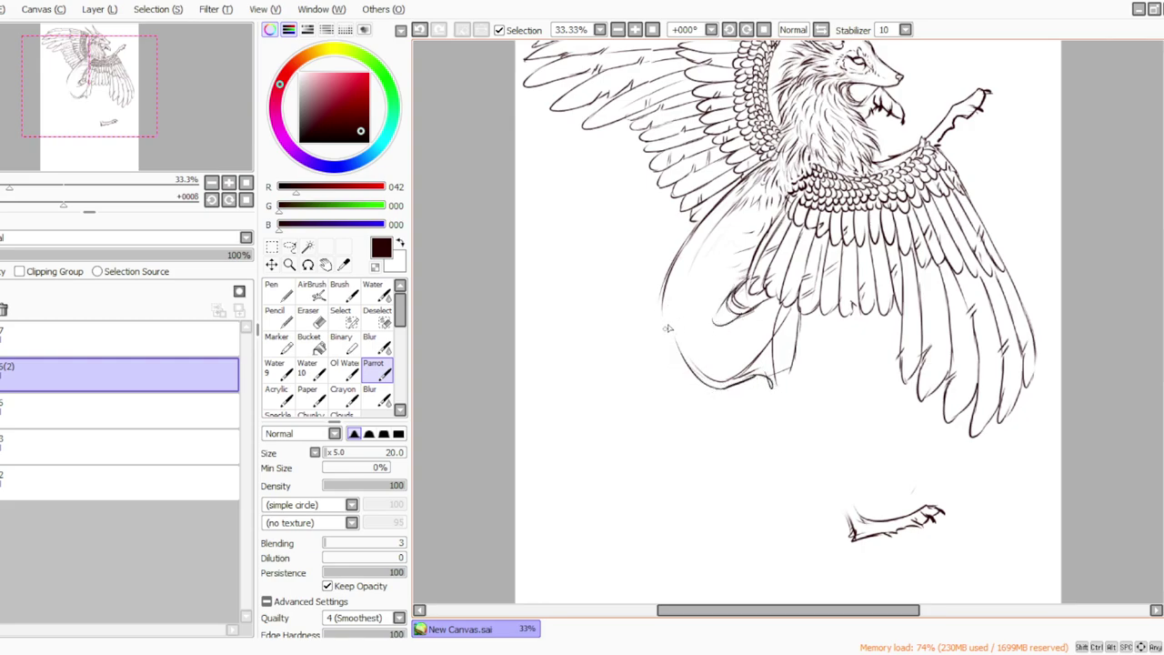
{"action": "mouse_move", "coordinate": [669, 275]}
{"action": "left_mouse_down"}
{"action": "mouse_move", "coordinate": [684, 377]}
{"action": "mouse_move", "coordinate": [667, 345]}
{"action": "mouse_move", "coordinate": [737, 376]}
{"action": "mouse_move", "coordinate": [651, 311]}
{"action": "left_mouse_up"}
Step: Set the eraser to size 60 and erase the overlapping line at the knee and the haunch's lower curve
{"action": "left_click", "coordinate": [311, 318]}
{"action": "left_click", "coordinate": [335, 453]}
{"action": "left_click_drag", "start_coordinate": [773, 339], "coordinate": [758, 348]}
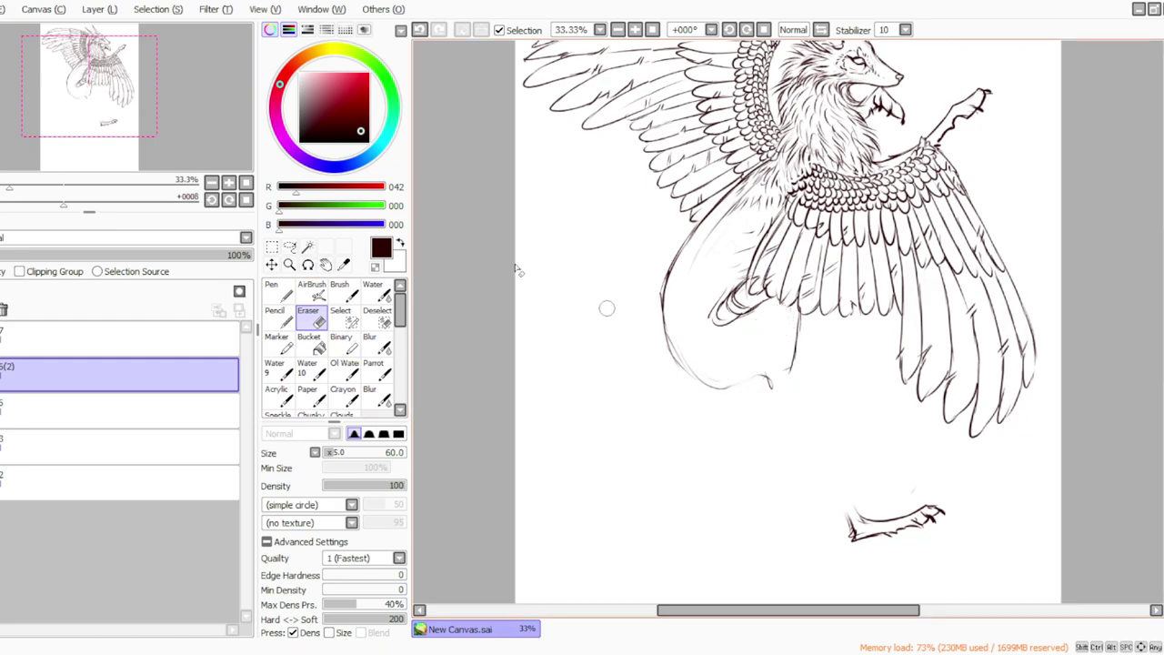
{"action": "left_click", "coordinate": [381, 373]}
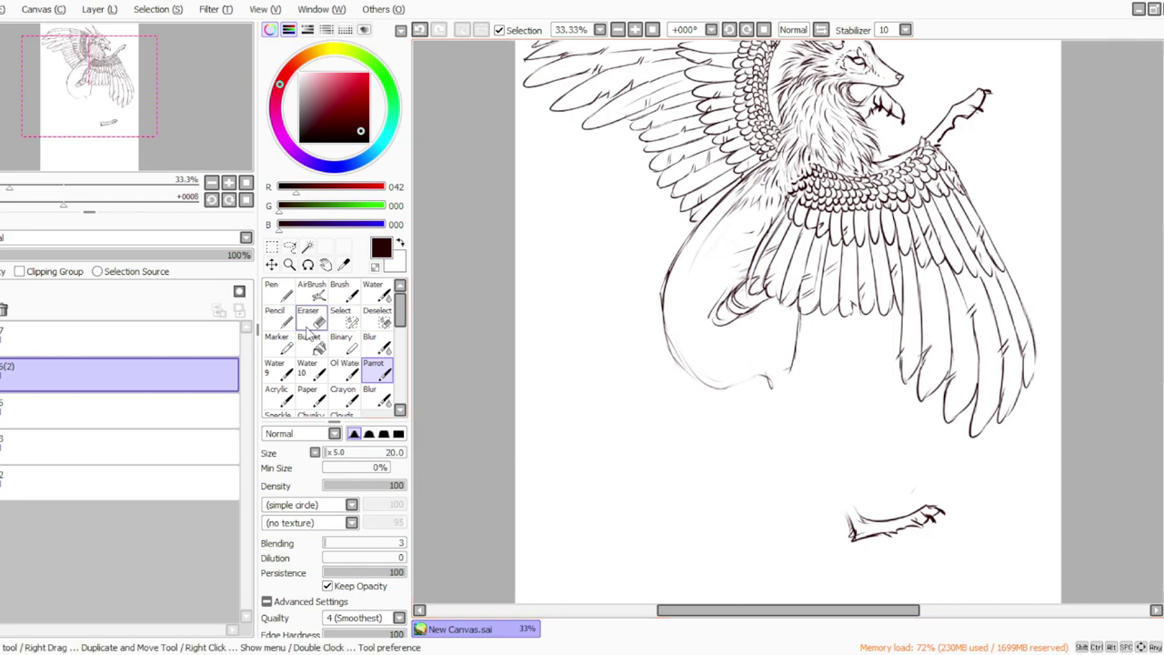
{"action": "left_click", "coordinate": [309, 315]}
Step: Draw jagged fur tufts along the underside of the haunch with the Parrot brush, working on a rotated canvas
{"action": "left_click", "coordinate": [386, 372]}
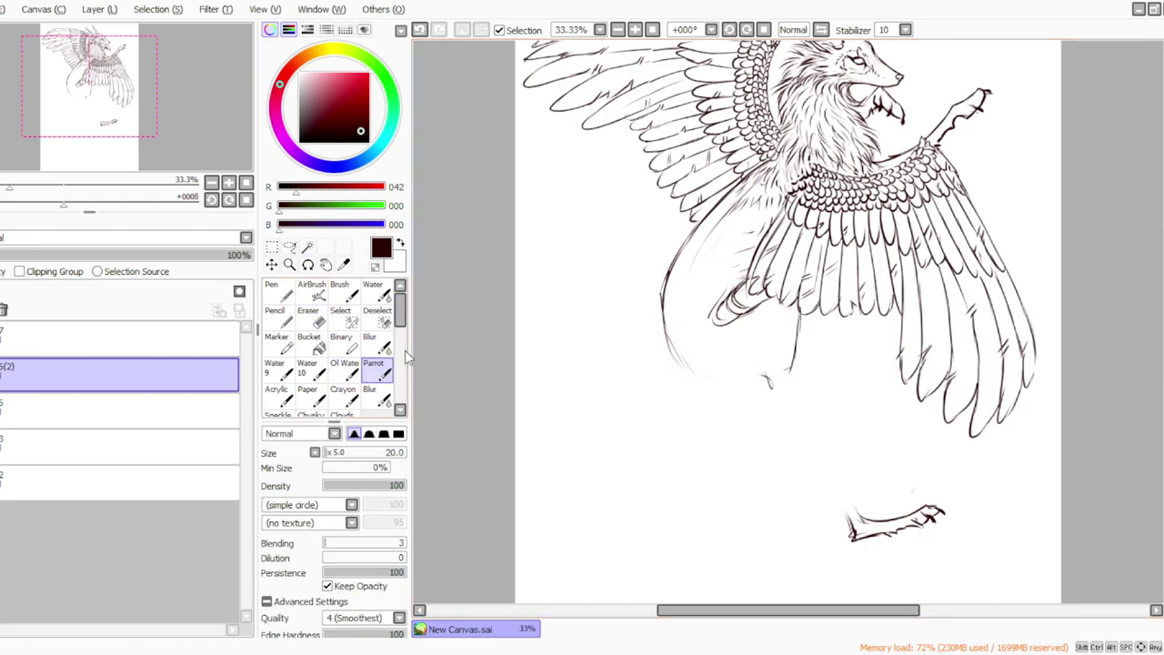
{"action": "left_click", "coordinate": [746, 33]}
{"action": "left_click", "coordinate": [746, 33]}
{"action": "left_click", "coordinate": [746, 33]}
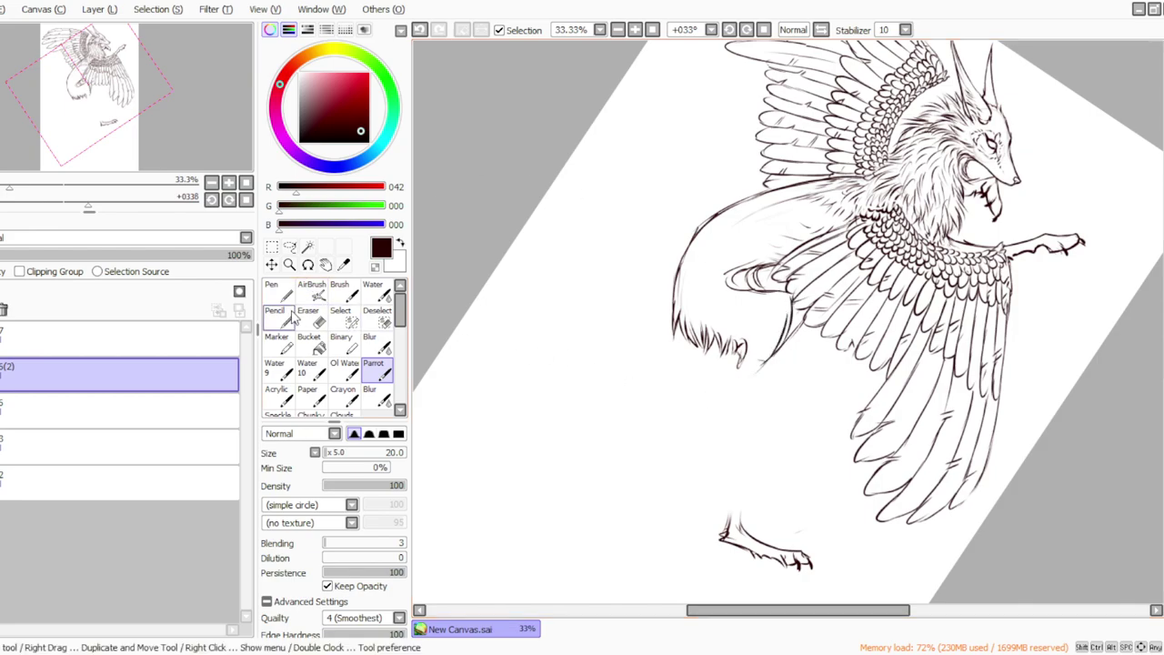
Step: Erase the front line of the hind leg below the wing and redraw it as a longer, smoother curve
{"action": "left_click", "coordinate": [309, 316]}
{"action": "left_click", "coordinate": [764, 30]}
{"action": "left_click_drag", "start_coordinate": [796, 319], "coordinate": [792, 364]}
{"action": "left_click_drag", "start_coordinate": [783, 309], "coordinate": [791, 392]}
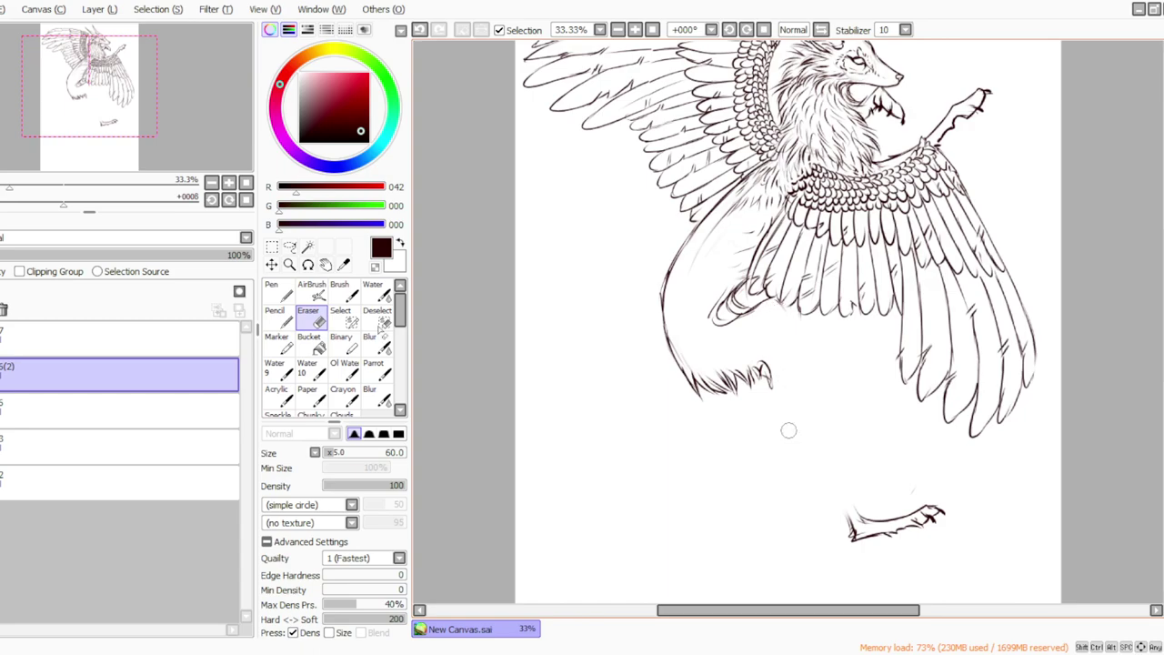
{"action": "left_click", "coordinate": [377, 370]}
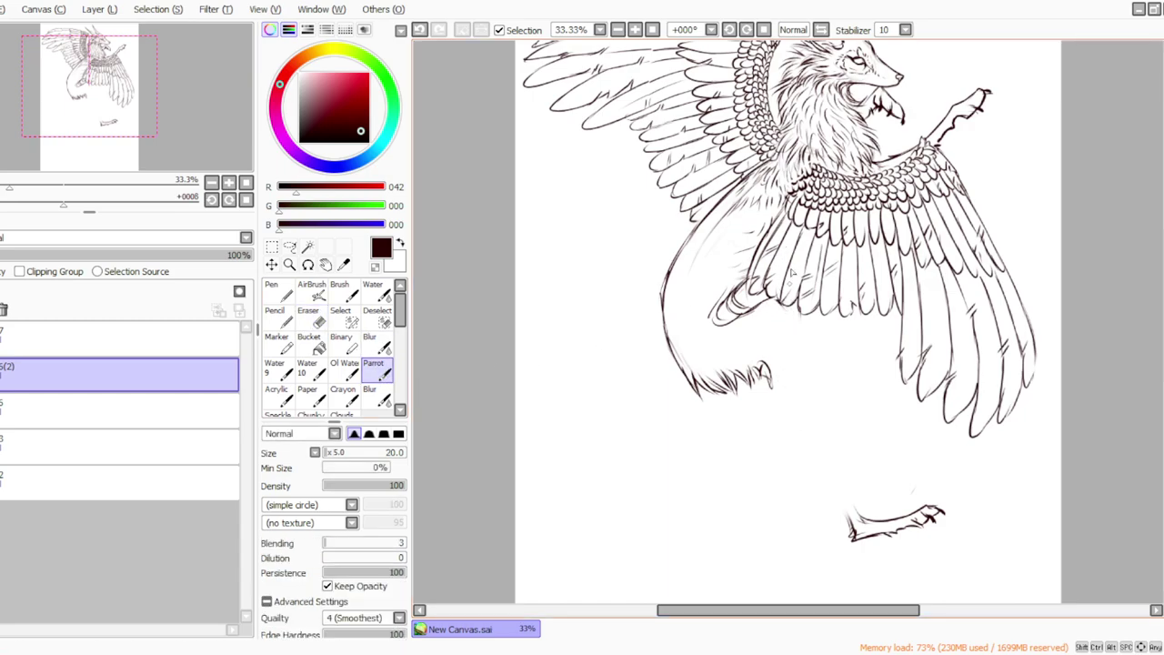
{"action": "left_click_drag", "start_coordinate": [790, 304], "coordinate": [793, 397]}
Step: Lasso the hind foot, rotate it toes upward and place it below the leg, and erase its heel end
{"action": "left_click", "coordinate": [289, 247]}
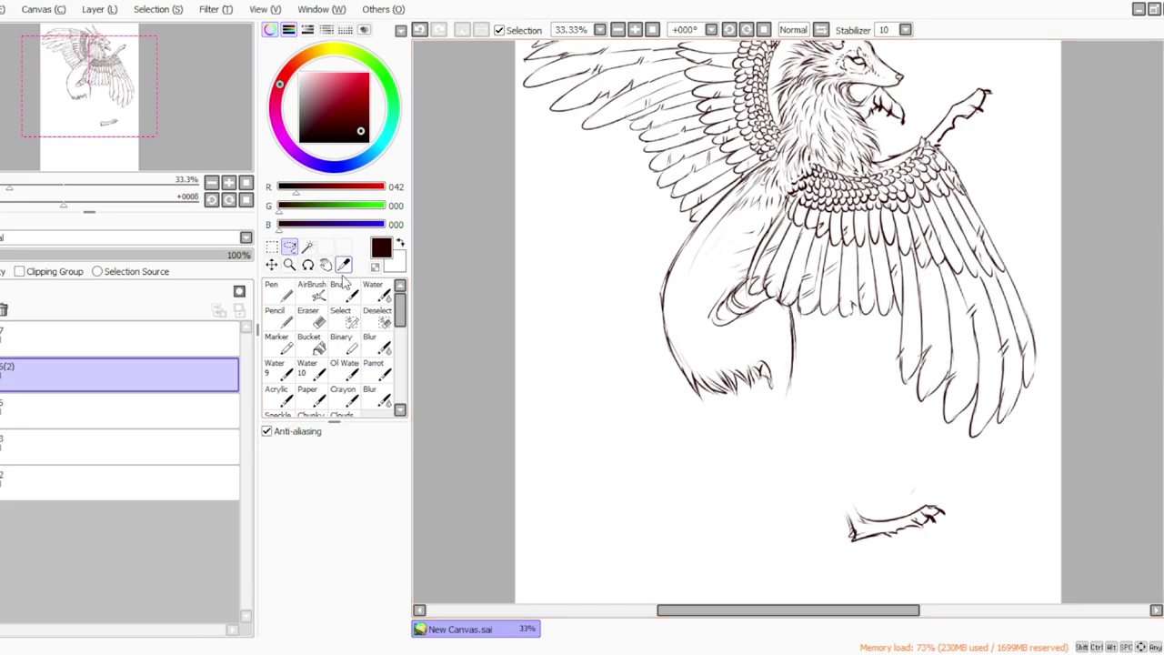
{"action": "mouse_move", "coordinate": [846, 460]}
{"action": "left_mouse_down"}
{"action": "mouse_move", "coordinate": [824, 544]}
{"action": "mouse_move", "coordinate": [846, 462]}
{"action": "left_mouse_up"}
{"action": "key", "text": "ctrl+t"}
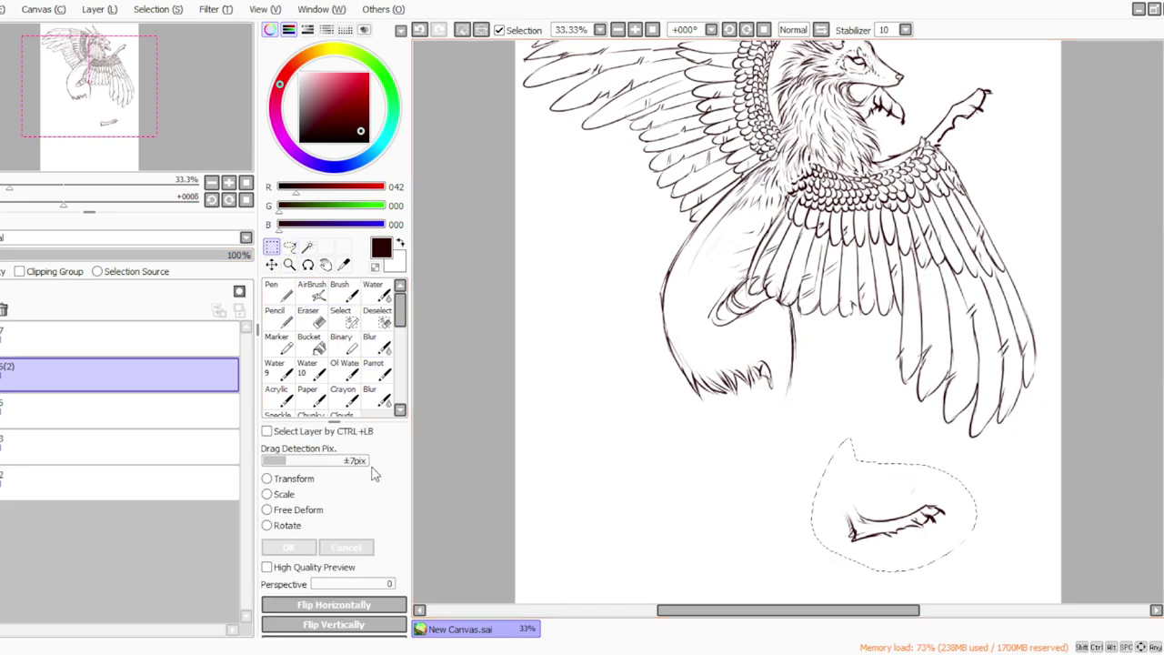
{"action": "left_click_drag", "start_coordinate": [799, 424], "coordinate": [792, 489]}
{"action": "left_click_drag", "start_coordinate": [876, 537], "coordinate": [801, 401]}
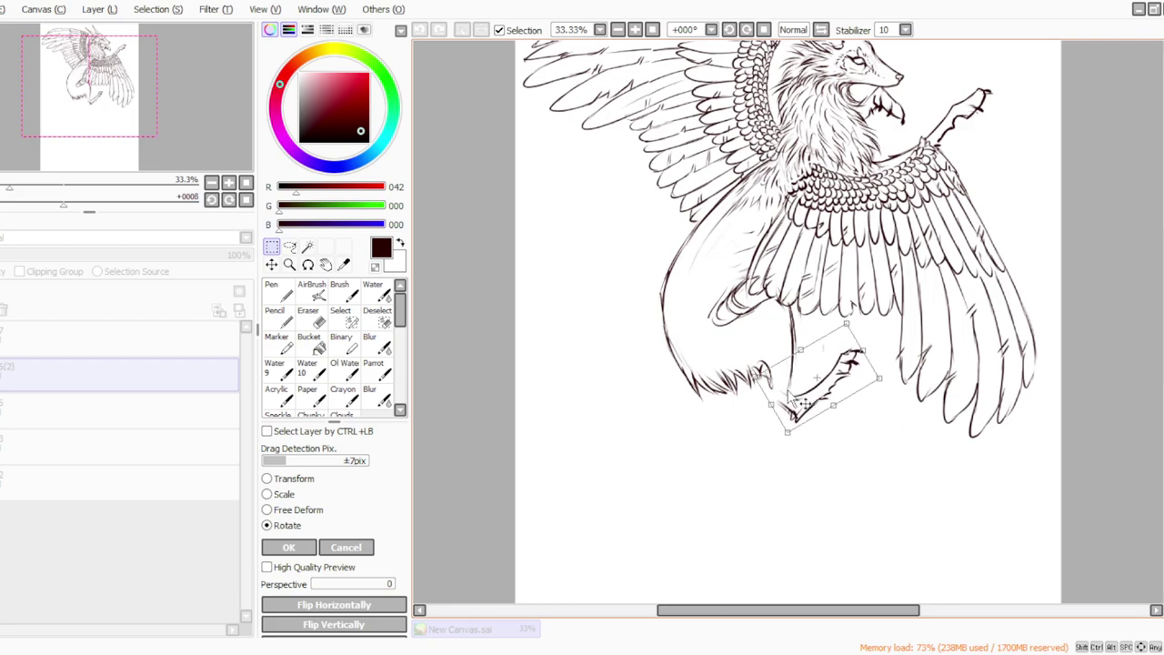
{"action": "left_click_drag", "start_coordinate": [766, 448], "coordinate": [779, 419]}
{"action": "left_click_drag", "start_coordinate": [729, 450], "coordinate": [751, 406]}
{"action": "left_click_drag", "start_coordinate": [733, 355], "coordinate": [735, 431]}
{"action": "mouse_move", "coordinate": [805, 426]}
{"action": "left_mouse_down"}
{"action": "mouse_move", "coordinate": [809, 403]}
{"action": "mouse_move", "coordinate": [794, 470]}
{"action": "mouse_move", "coordinate": [770, 475]}
{"action": "mouse_move", "coordinate": [764, 493]}
{"action": "left_mouse_up"}
{"action": "left_click", "coordinate": [293, 549]}
{"action": "left_click", "coordinate": [315, 345]}
{"action": "left_click", "coordinate": [314, 320]}
{"action": "left_click", "coordinate": [271, 248]}
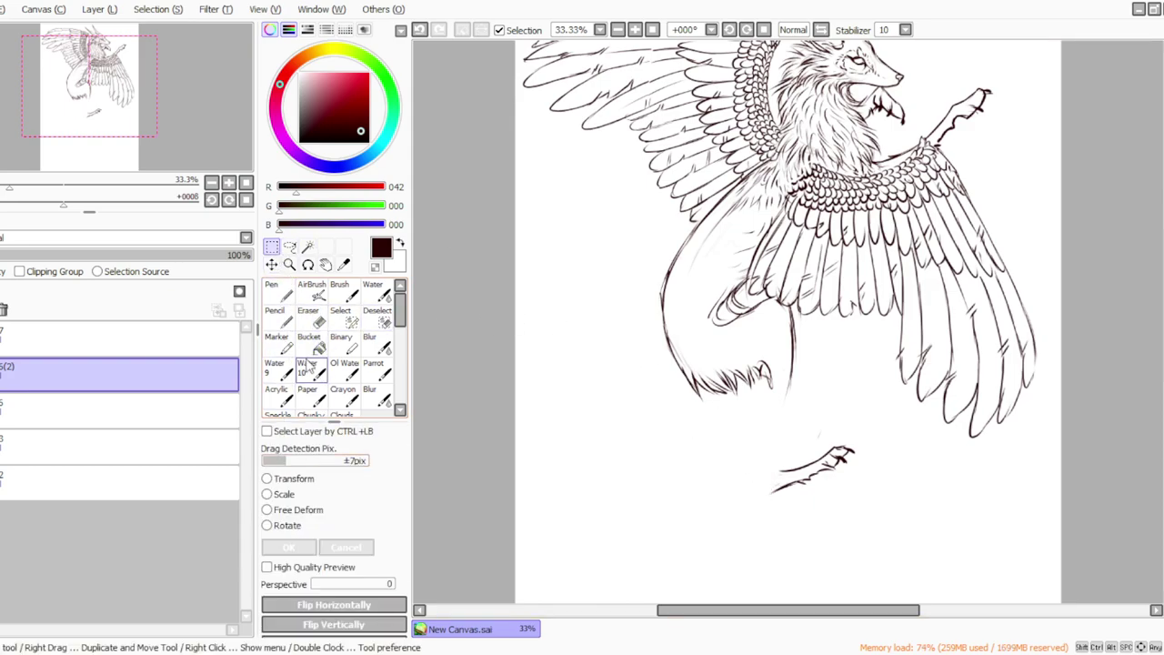
{"action": "left_click", "coordinate": [275, 526]}
{"action": "left_click", "coordinate": [335, 549]}
{"action": "left_click", "coordinate": [291, 247]}
{"action": "mouse_move", "coordinate": [819, 430]}
{"action": "left_mouse_down"}
{"action": "mouse_move", "coordinate": [874, 448]}
{"action": "mouse_move", "coordinate": [799, 414]}
{"action": "left_mouse_up"}
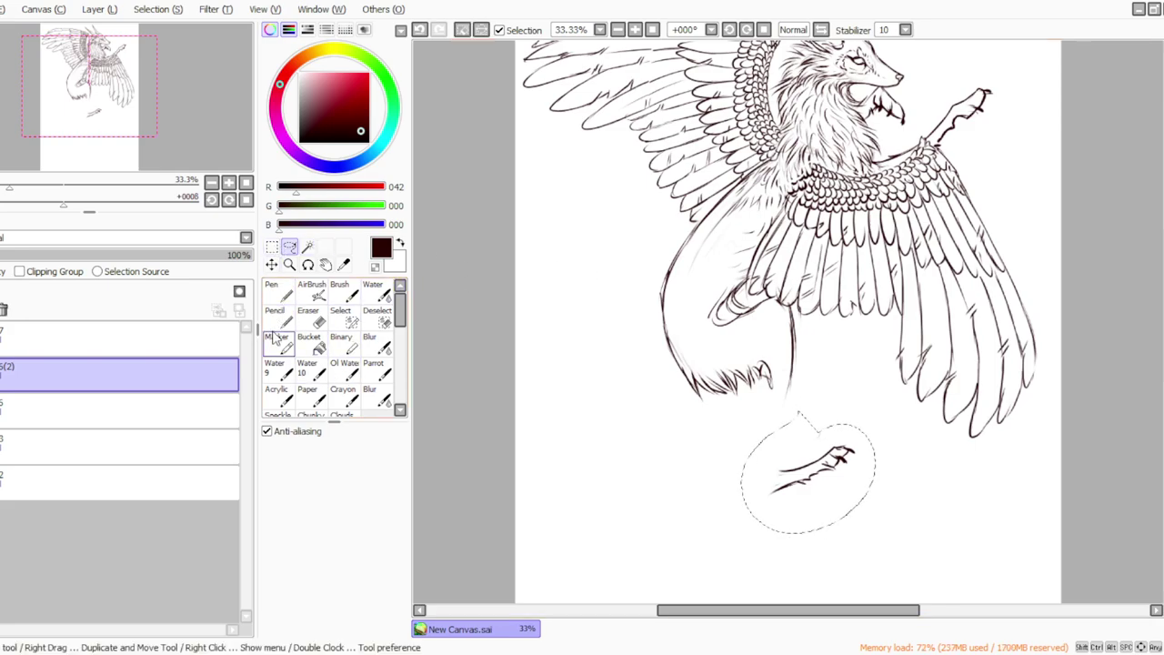
{"action": "left_click", "coordinate": [271, 247]}
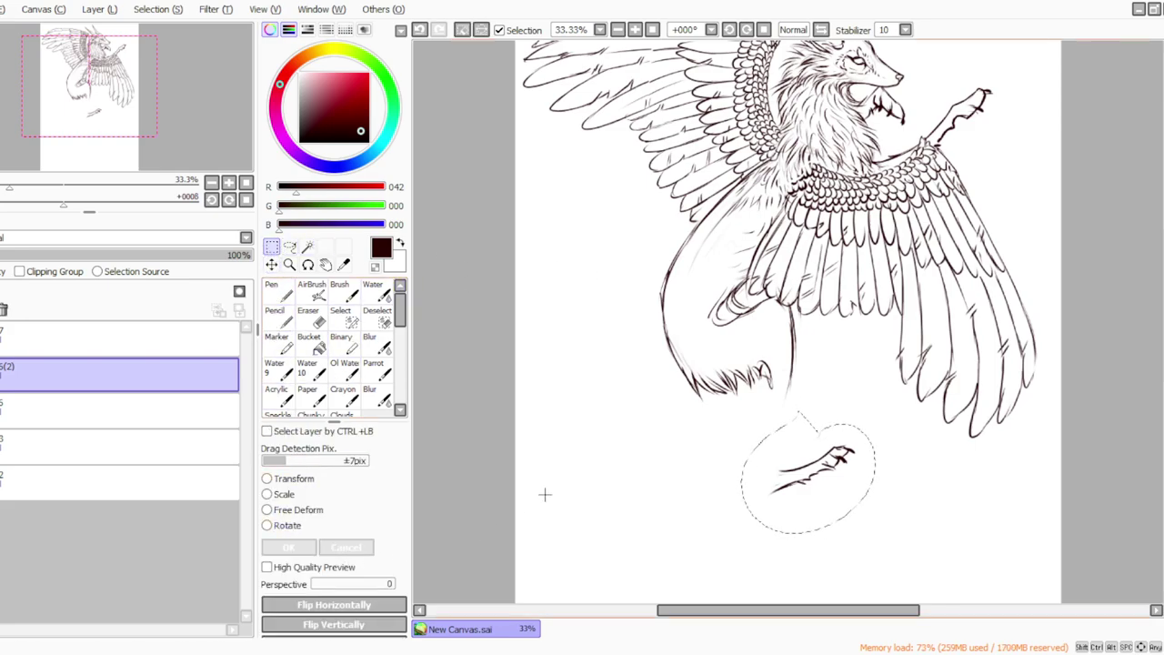
{"action": "key", "text": "ctrl+d"}
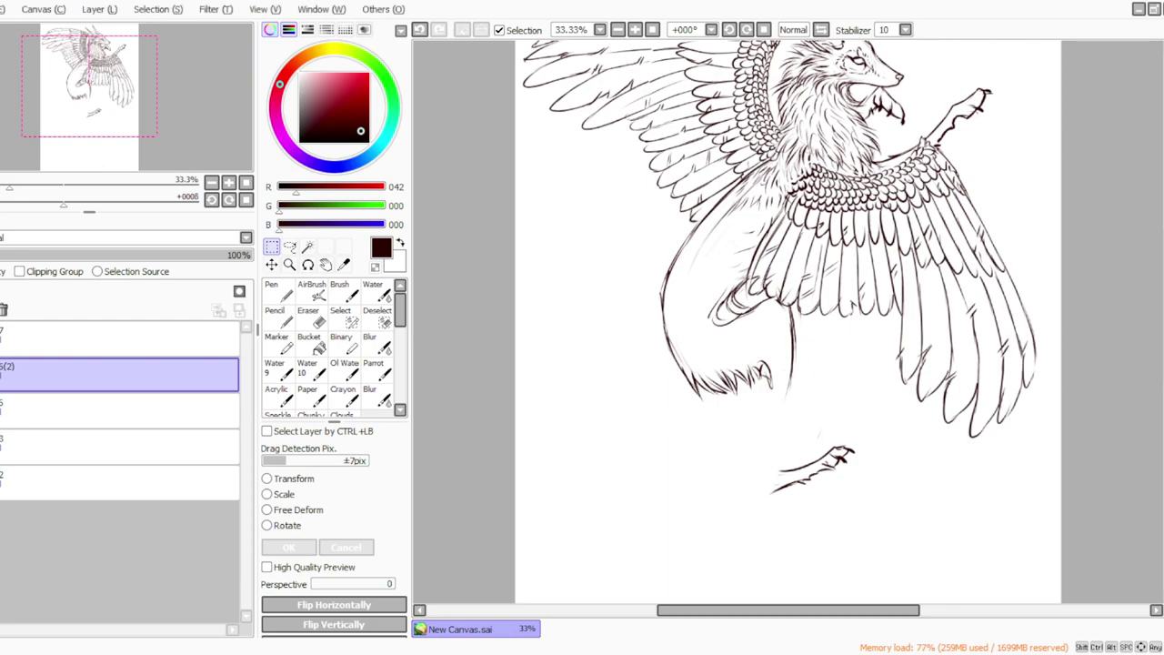
Step: Lasso the hind foot and move it to the blank area behind the creature's back
{"action": "left_click", "coordinate": [290, 247]}
{"action": "mouse_move", "coordinate": [807, 416]}
{"action": "left_mouse_down"}
{"action": "mouse_move", "coordinate": [759, 463]}
{"action": "mouse_move", "coordinate": [797, 417]}
{"action": "left_mouse_up"}
{"action": "mouse_move", "coordinate": [799, 481]}
{"action": "left_mouse_down"}
{"action": "mouse_move", "coordinate": [725, 477]}
{"action": "mouse_move", "coordinate": [578, 318]}
{"action": "left_mouse_up"}
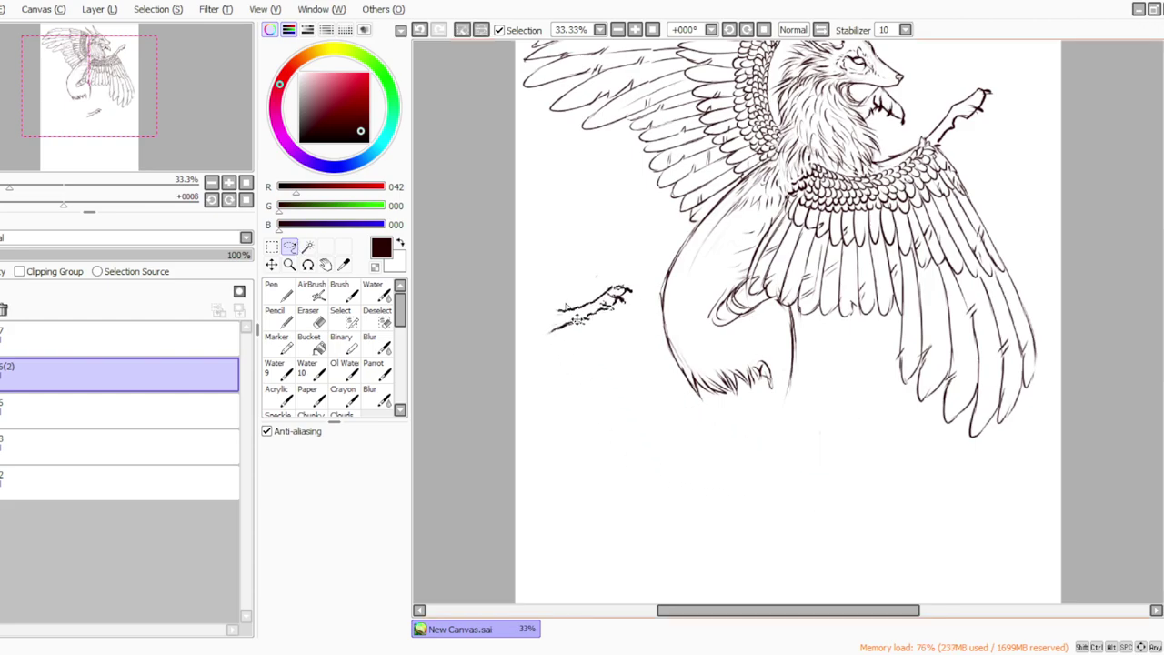
Step: Erase the hind leg's front line and the end of the haunch fur, and redraw both with the Parrot brush
{"action": "left_click", "coordinate": [308, 314]}
{"action": "mouse_move", "coordinate": [789, 316]}
{"action": "left_mouse_down"}
{"action": "mouse_move", "coordinate": [792, 370]}
{"action": "mouse_move", "coordinate": [782, 345]}
{"action": "mouse_move", "coordinate": [769, 391]}
{"action": "left_mouse_up"}
{"action": "left_click", "coordinate": [374, 368]}
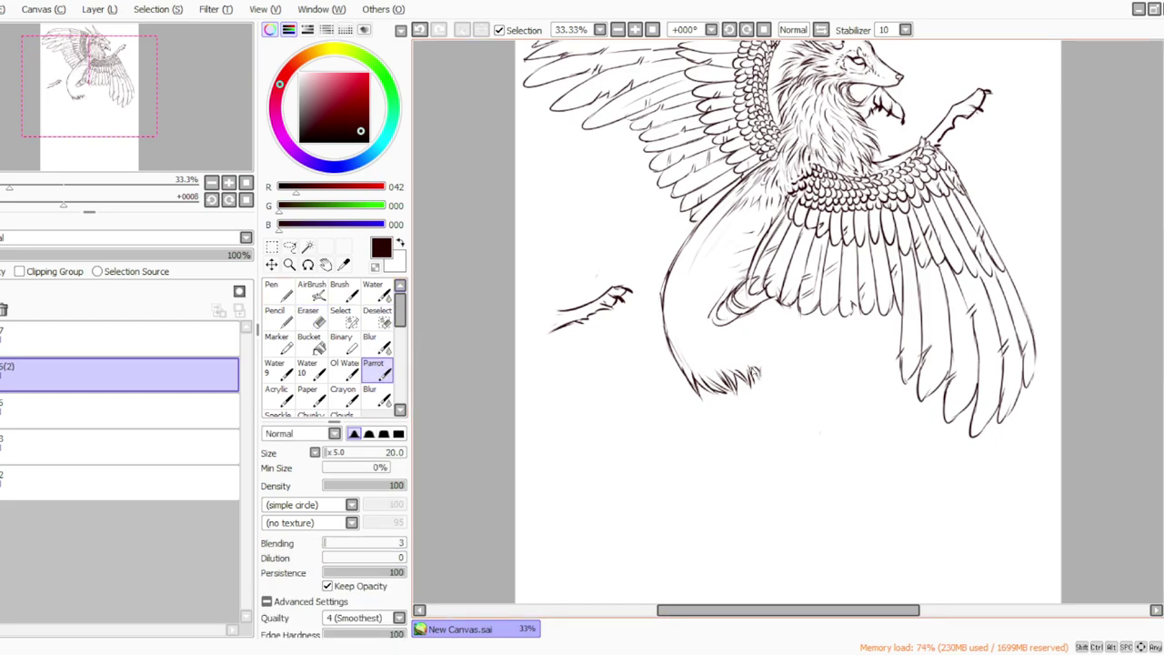
{"action": "left_click_drag", "start_coordinate": [795, 330], "coordinate": [797, 387]}
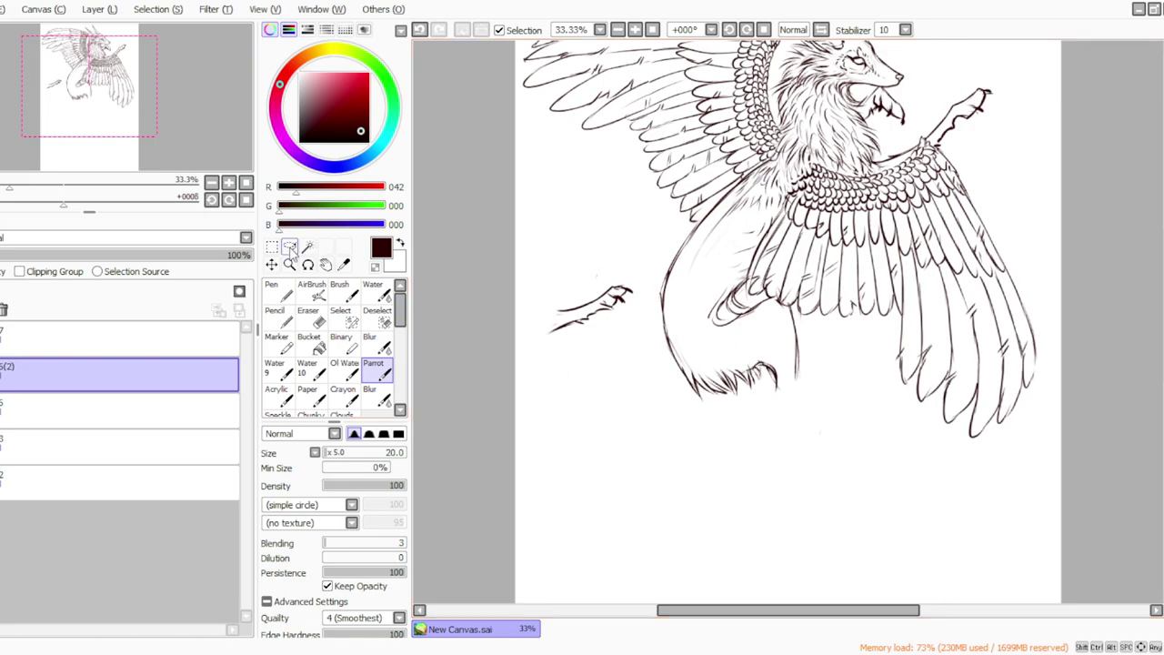
Step: Lasso the foot, move and rotate it to meet the lower leg, and draw the heel lines joining them
{"action": "left_click", "coordinate": [289, 247]}
{"action": "mouse_move", "coordinate": [586, 274]}
{"action": "left_mouse_down"}
{"action": "mouse_move", "coordinate": [634, 283]}
{"action": "mouse_move", "coordinate": [550, 342]}
{"action": "mouse_move", "coordinate": [600, 407]}
{"action": "mouse_move", "coordinate": [780, 458]}
{"action": "mouse_move", "coordinate": [794, 421]}
{"action": "left_mouse_up"}
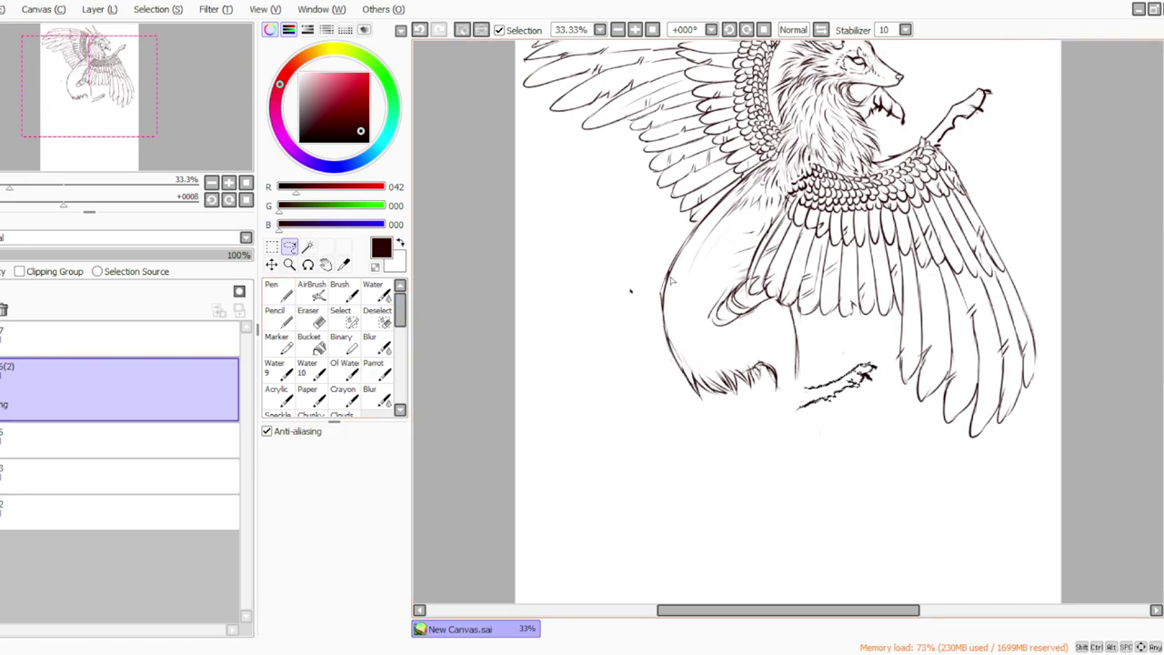
{"action": "left_click", "coordinate": [272, 246]}
{"action": "left_click", "coordinate": [268, 525]}
{"action": "mouse_move", "coordinate": [744, 359]}
{"action": "left_mouse_down"}
{"action": "mouse_move", "coordinate": [738, 384]}
{"action": "mouse_move", "coordinate": [794, 403]}
{"action": "mouse_move", "coordinate": [799, 391]}
{"action": "mouse_move", "coordinate": [753, 349]}
{"action": "left_mouse_up"}
{"action": "left_click", "coordinate": [289, 547]}
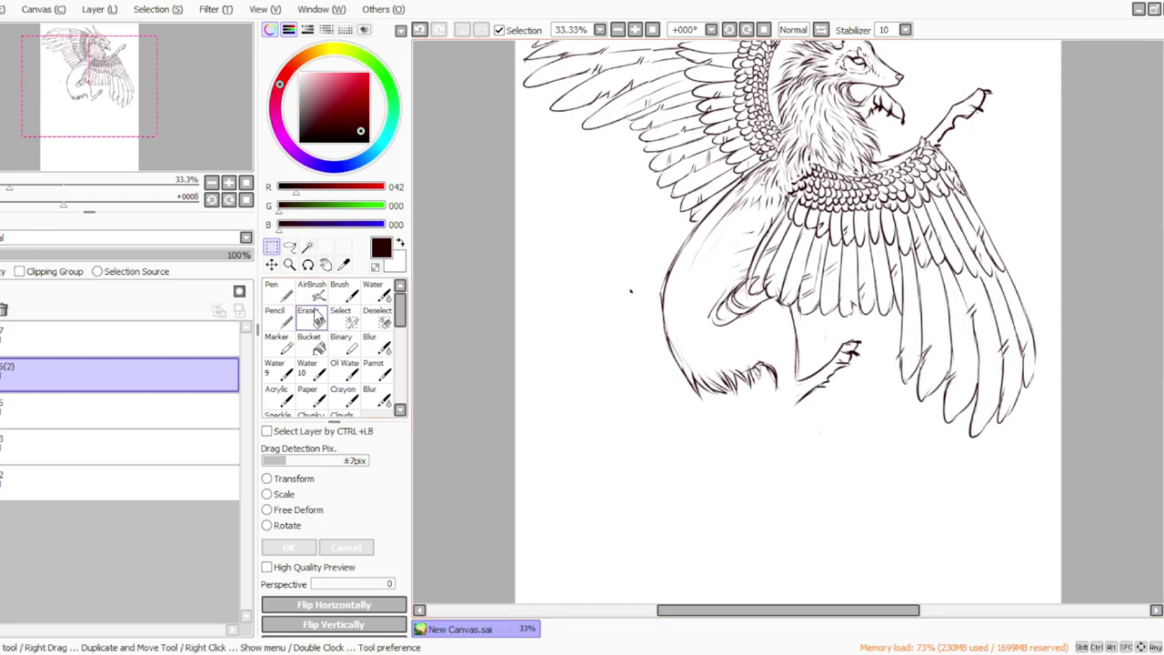
{"action": "key", "text": "e"}
{"action": "left_click", "coordinate": [377, 371]}
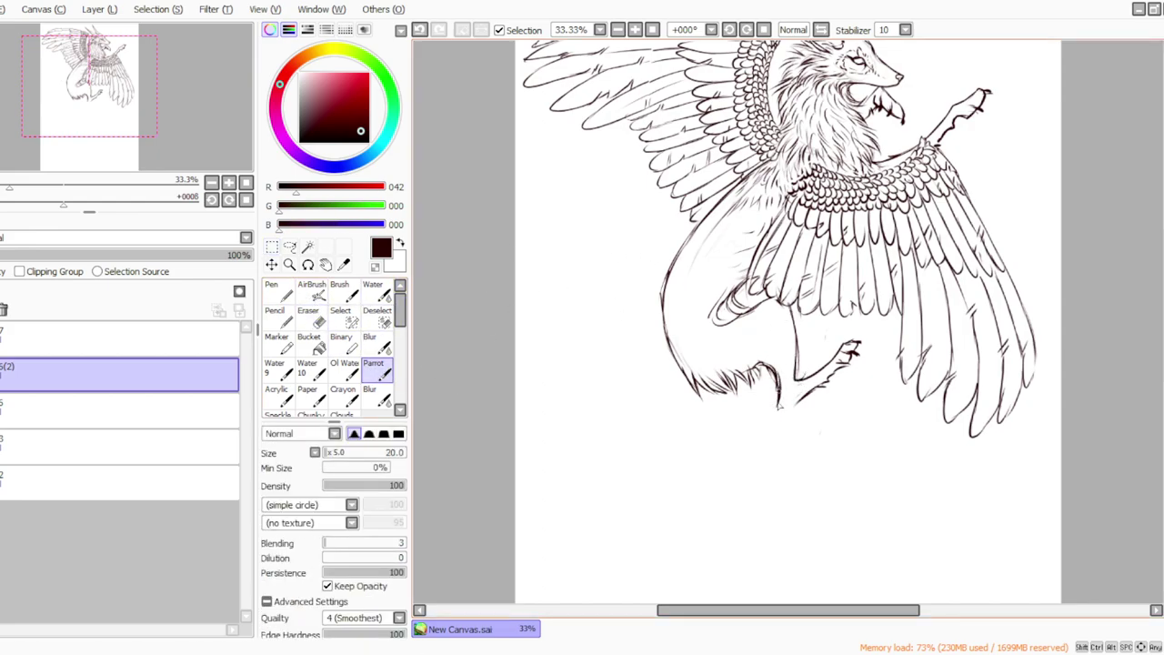
Step: Flip the line art horizontally and draw short fur strokes across the haunch with the Parrot brush
{"action": "left_click", "coordinate": [652, 30]}
{"action": "left_click", "coordinate": [635, 30]}
{"action": "left_click_drag", "start_coordinate": [1163, 357], "coordinate": [1163, 325]}
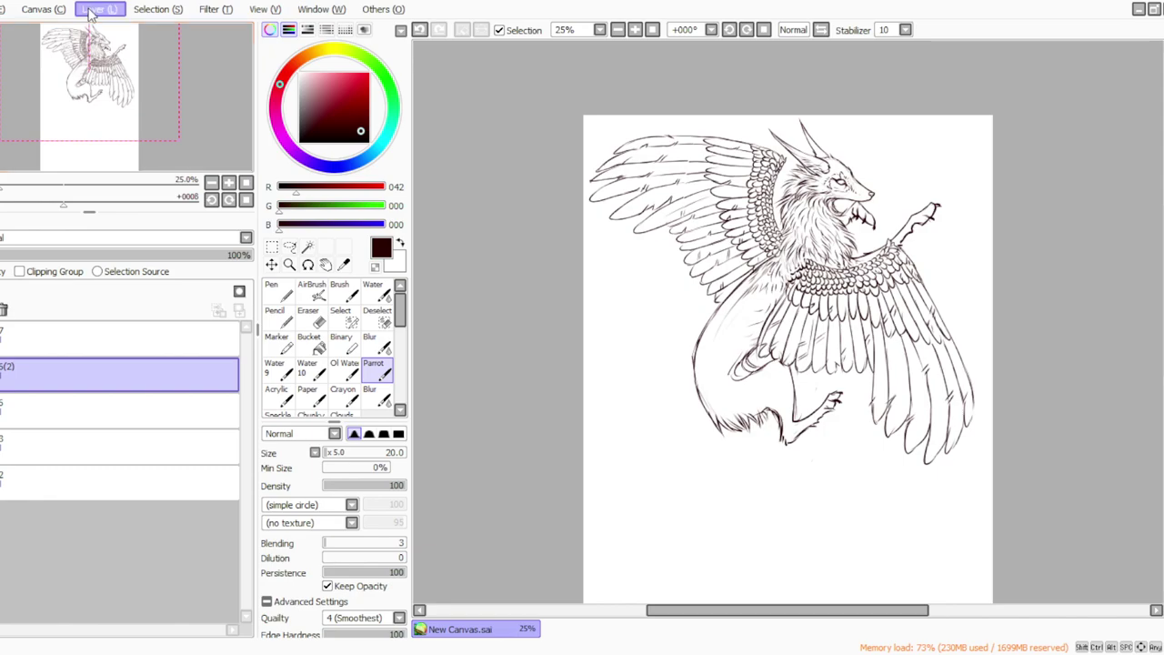
{"action": "left_click", "coordinate": [116, 286]}
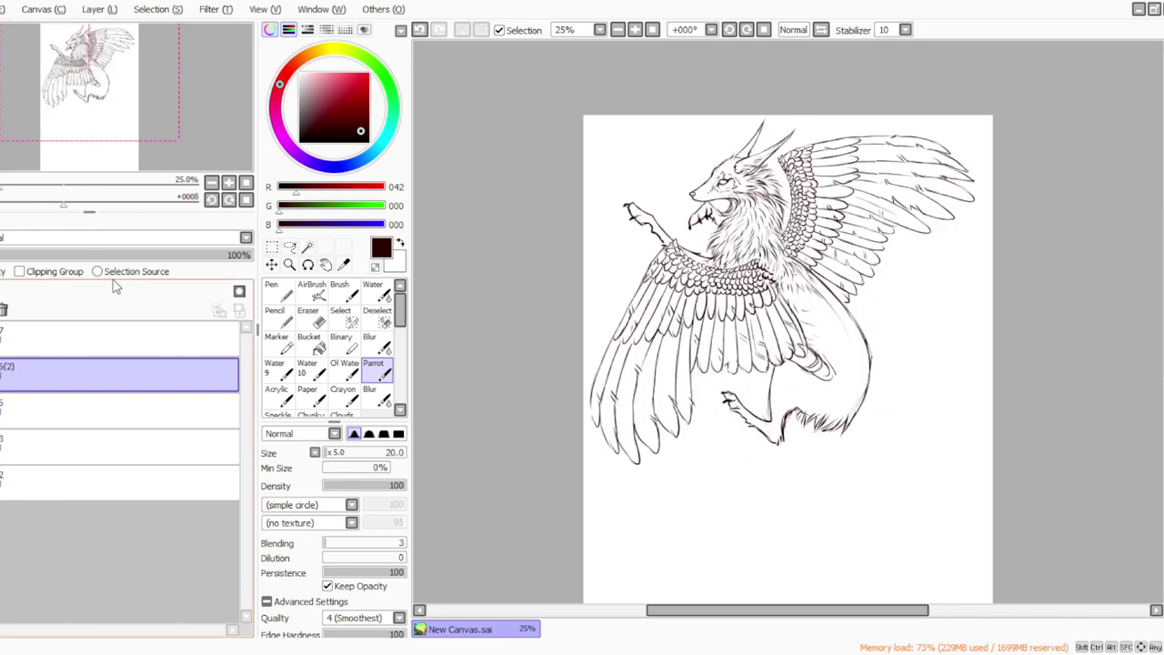
{"action": "left_click", "coordinate": [310, 316]}
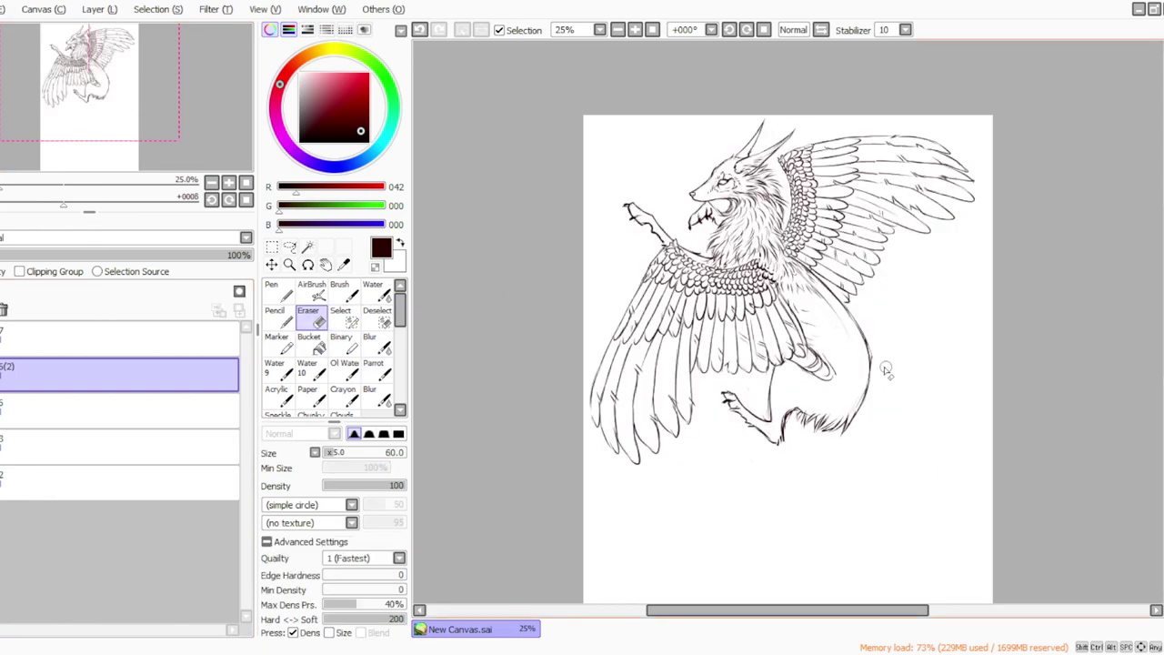
{"action": "left_click", "coordinate": [374, 371]}
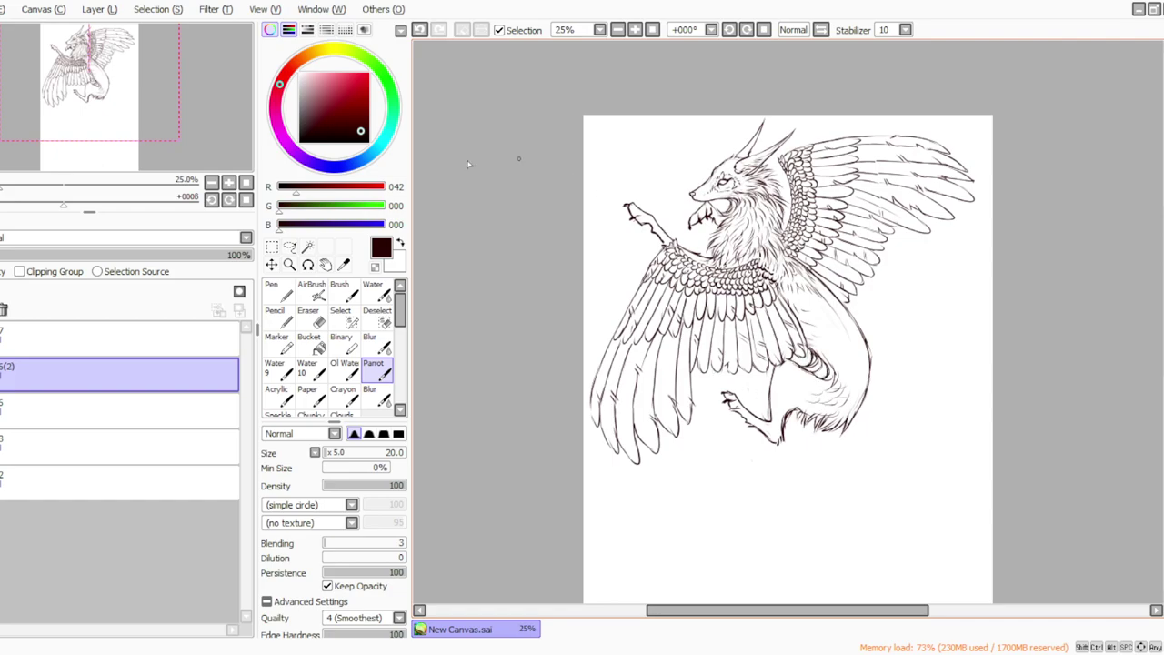
Step: Erase the feather tips overlapping the haunch and redraw them as a tighter, bolder curl
{"action": "left_click", "coordinate": [312, 318]}
{"action": "left_click_drag", "start_coordinate": [825, 372], "coordinate": [828, 385]}
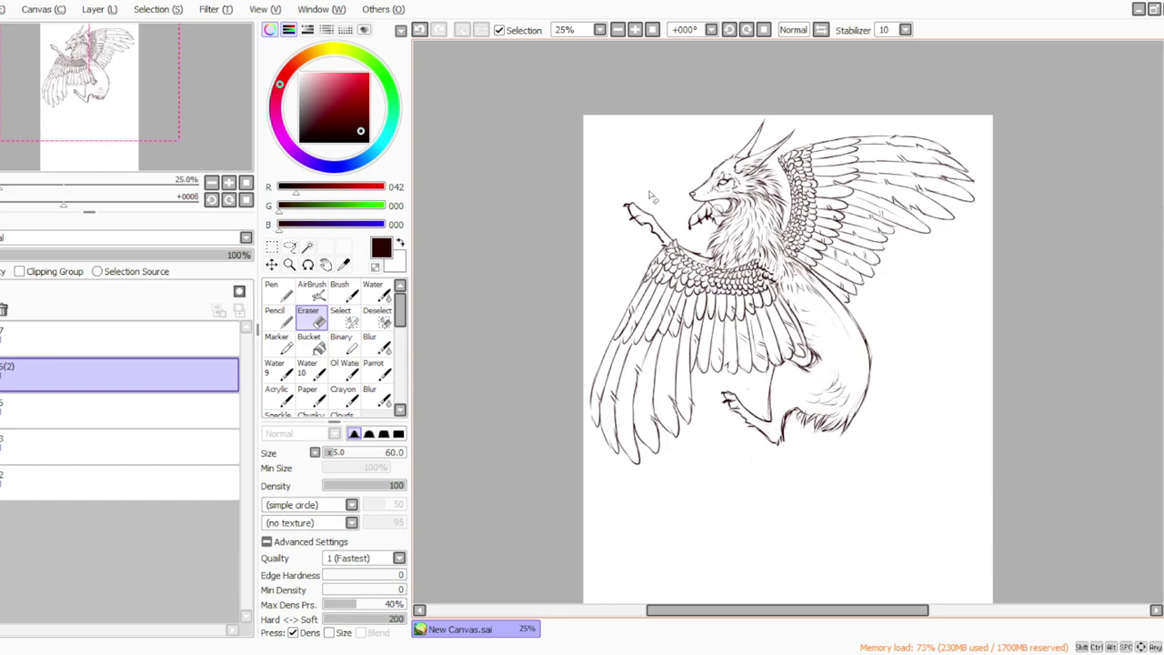
{"action": "left_click", "coordinate": [373, 368]}
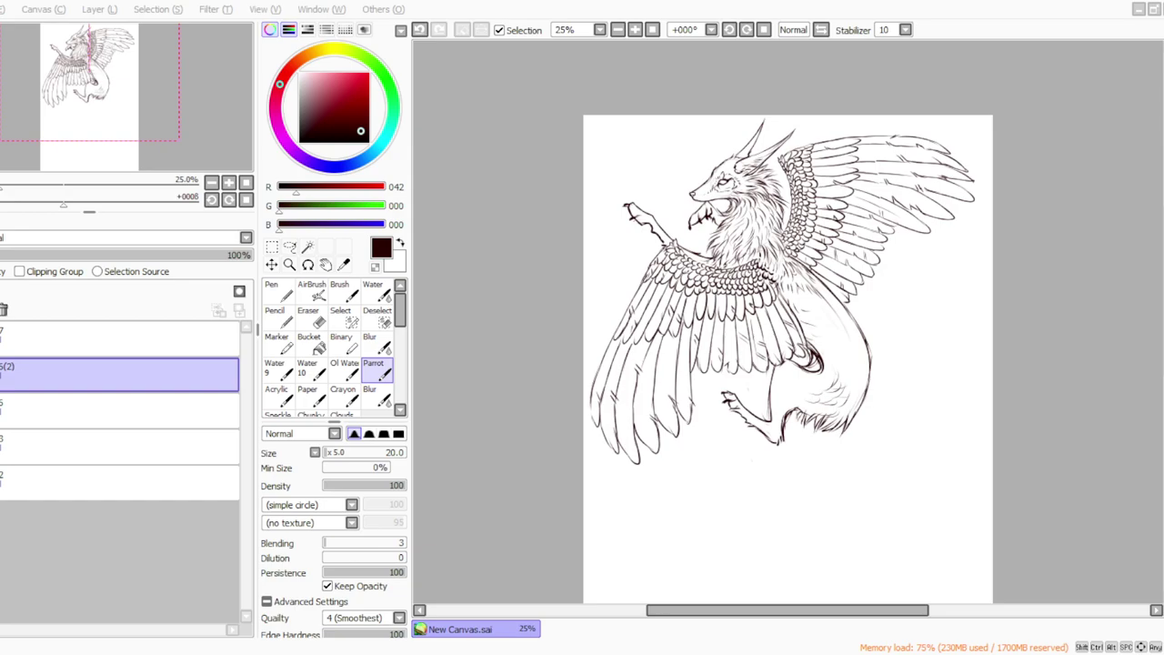
Step: Flip the line art horizontally back to its original direction and add a new layer above it
{"action": "left_click", "coordinate": [81, 10]}
{"action": "left_click", "coordinate": [108, 306]}
{"action": "left_click", "coordinate": [93, 9]}
{"action": "left_click", "coordinate": [95, 29]}
Step: Set the Parrot brush to size 15 and draw fine fur strokes over the flank and haunch on the new layer
{"action": "left_click", "coordinate": [334, 454]}
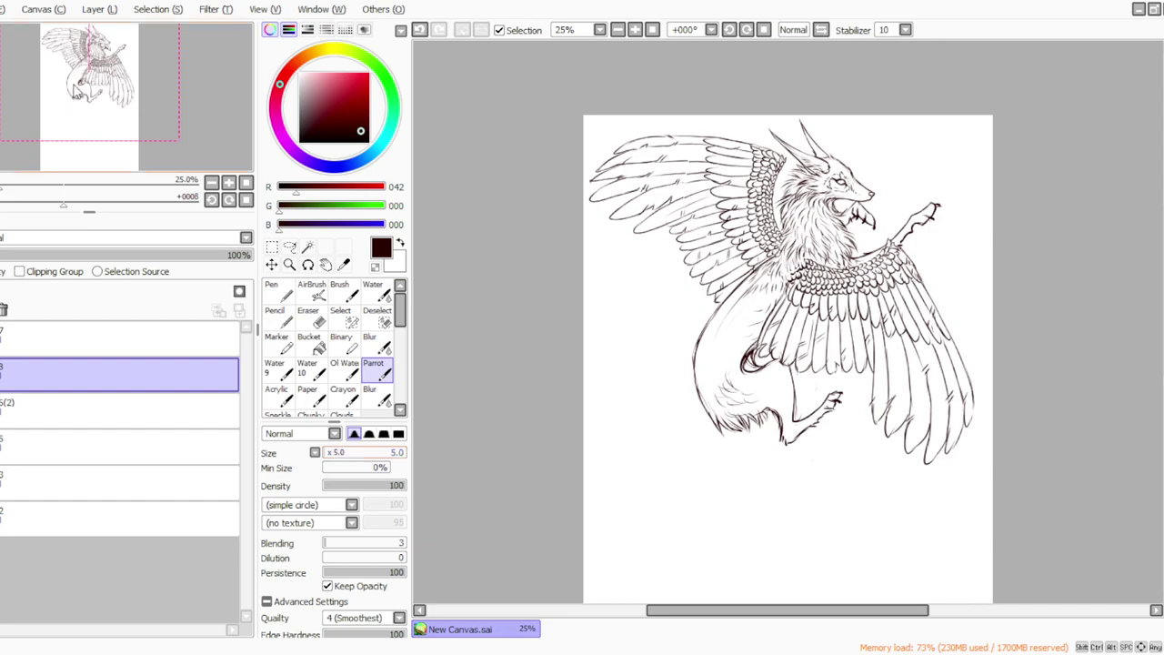
{"action": "left_click_drag", "start_coordinate": [328, 455], "coordinate": [331, 457]}
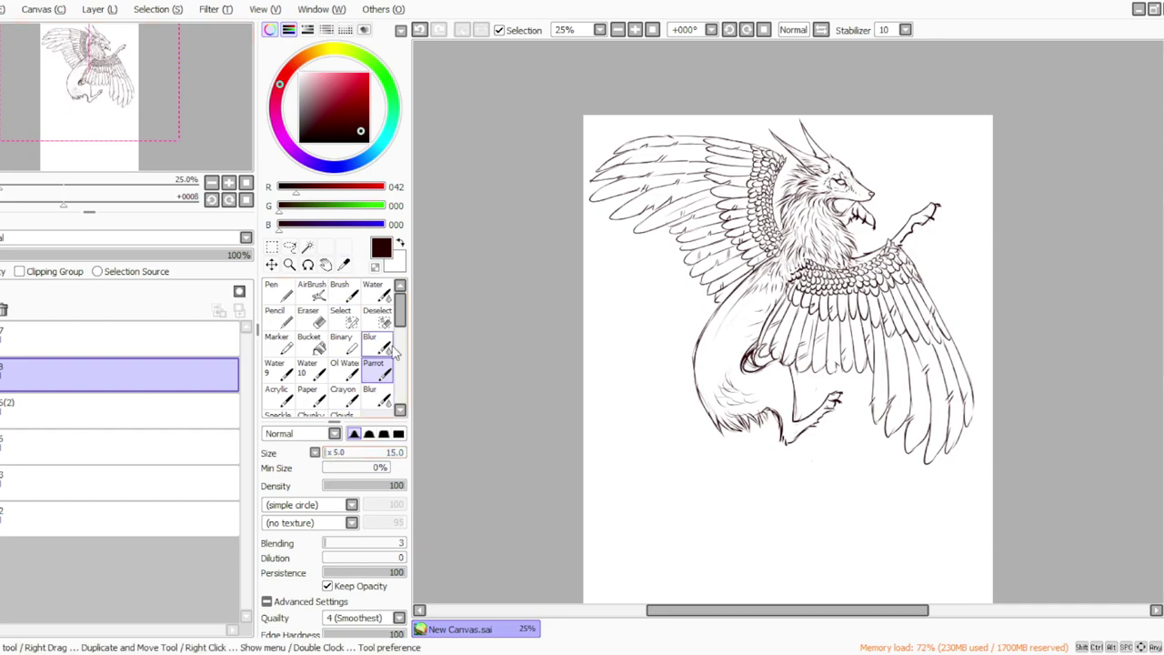
{"action": "mouse_move", "coordinate": [746, 373]}
{"action": "left_mouse_down"}
{"action": "mouse_move", "coordinate": [766, 376]}
{"action": "mouse_move", "coordinate": [736, 381]}
{"action": "mouse_move", "coordinate": [761, 407]}
{"action": "left_mouse_up"}
{"action": "left_click_drag", "start_coordinate": [739, 348], "coordinate": [733, 380]}
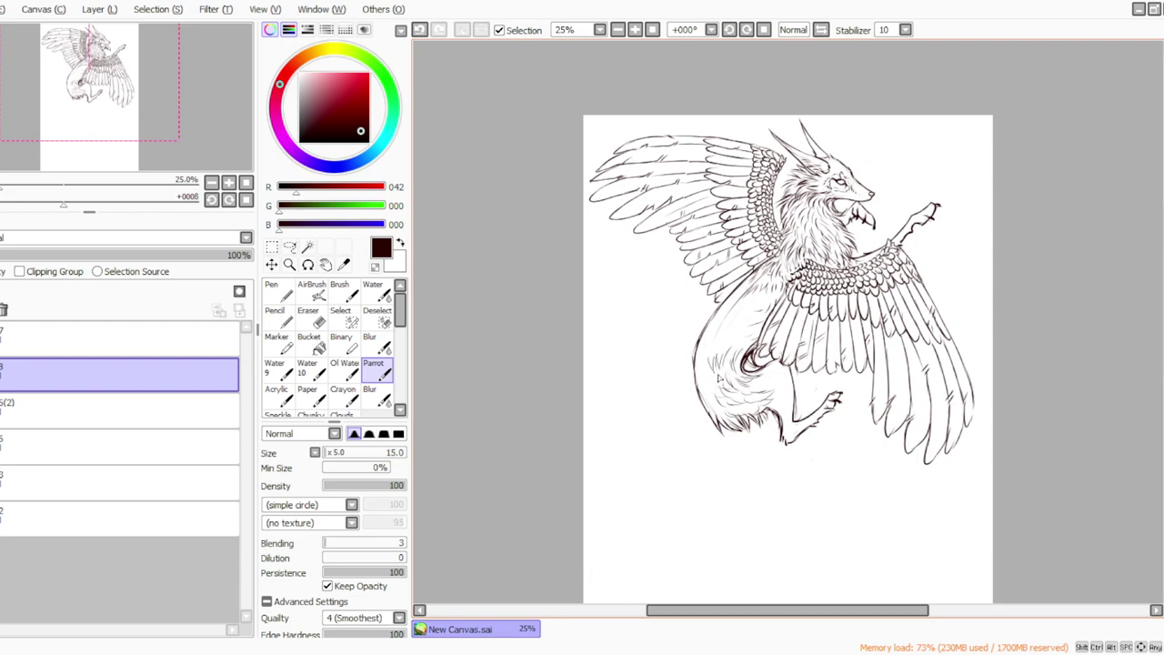
Step: Set the eraser to density 14 and size 80, and lightly fade the new fur strokes on the flank
{"action": "key", "text": "e"}
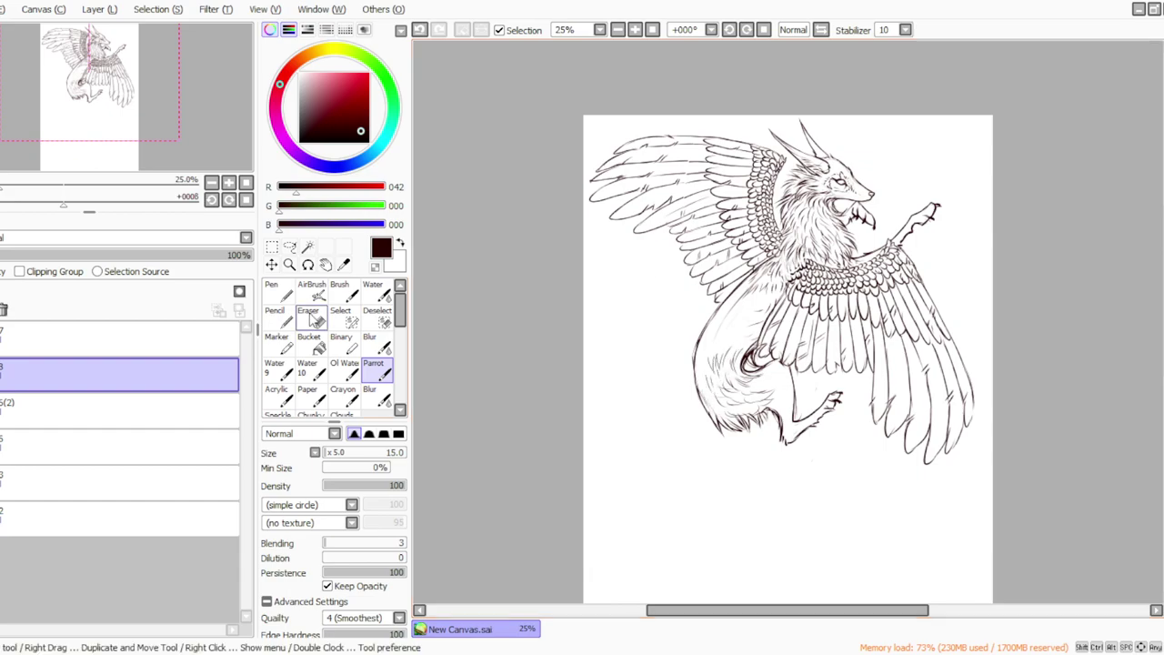
{"action": "left_click", "coordinate": [335, 485]}
{"action": "left_click", "coordinate": [336, 452]}
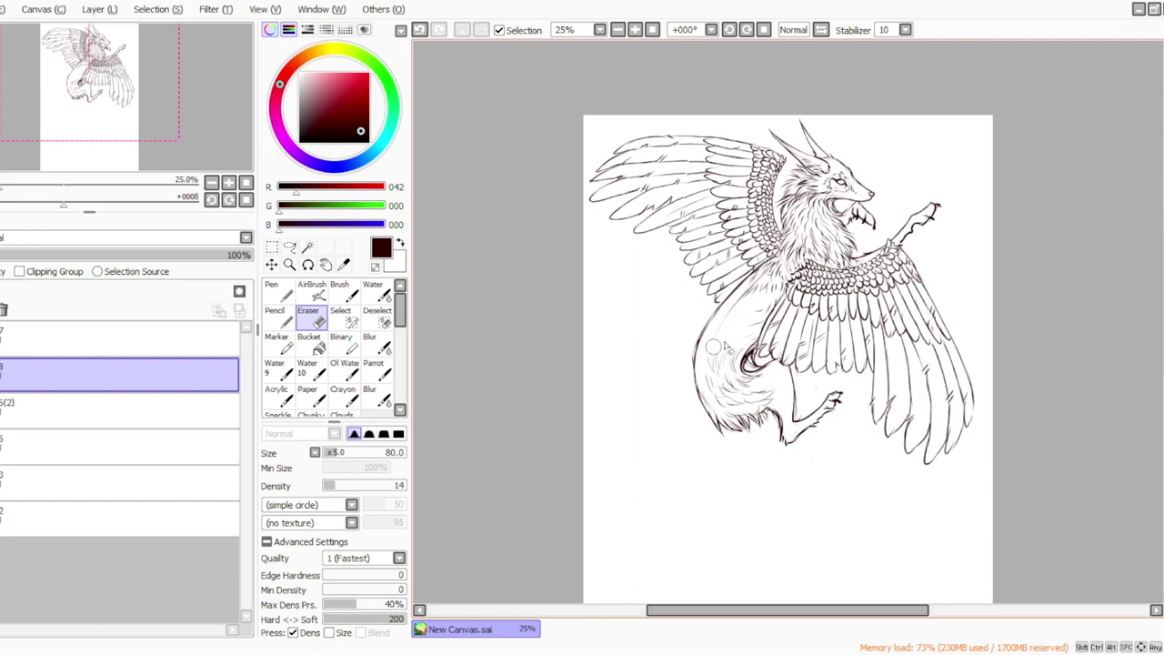
{"action": "mouse_move", "coordinate": [722, 369]}
{"action": "left_mouse_down"}
{"action": "mouse_move", "coordinate": [730, 399]}
{"action": "mouse_move", "coordinate": [717, 384]}
{"action": "left_mouse_up"}
Step: Raise the eraser density to 32, merge the fur layer down into the line art and soften the haunch fur further
{"action": "left_click", "coordinate": [349, 485]}
{"action": "key", "text": "ctrl+e"}
{"action": "mouse_move", "coordinate": [721, 401]}
{"action": "left_mouse_down"}
{"action": "mouse_move", "coordinate": [725, 371]}
{"action": "mouse_move", "coordinate": [754, 399]}
{"action": "mouse_move", "coordinate": [725, 386]}
{"action": "mouse_move", "coordinate": [721, 366]}
{"action": "mouse_move", "coordinate": [715, 378]}
{"action": "left_mouse_up"}
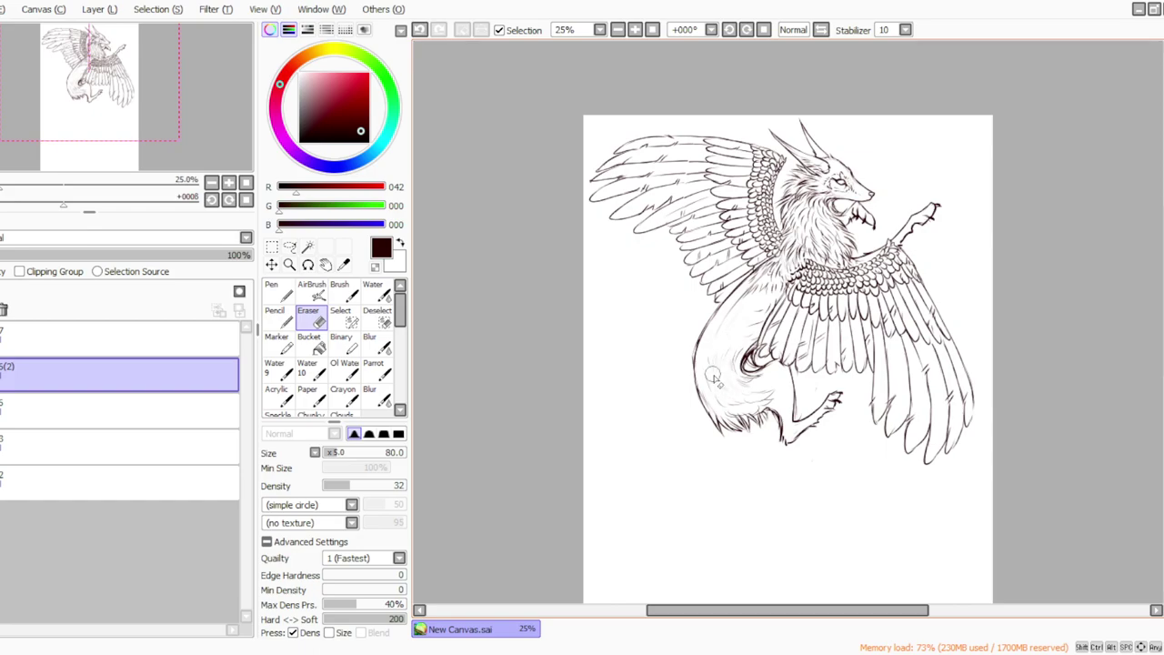
{"action": "left_click", "coordinate": [552, 653]}
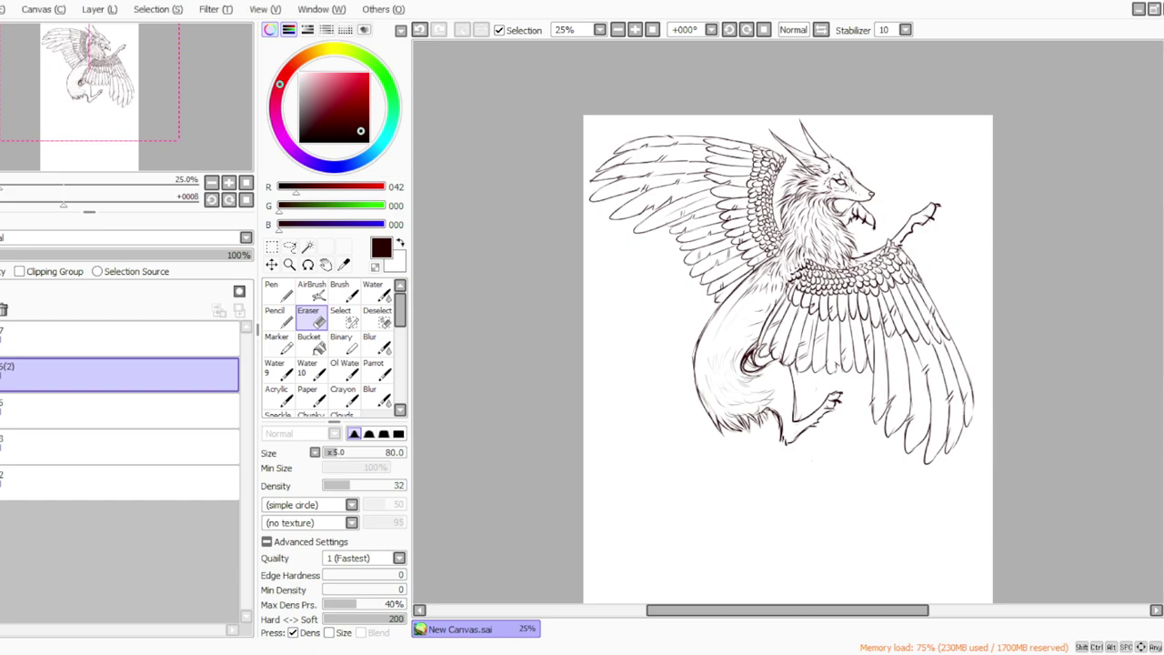
Step: Set the Parrot brush to size 10 and enclose the lower body and hind leg in a freehand lasso selection
{"action": "left_click", "coordinate": [374, 368]}
{"action": "left_click", "coordinate": [328, 453]}
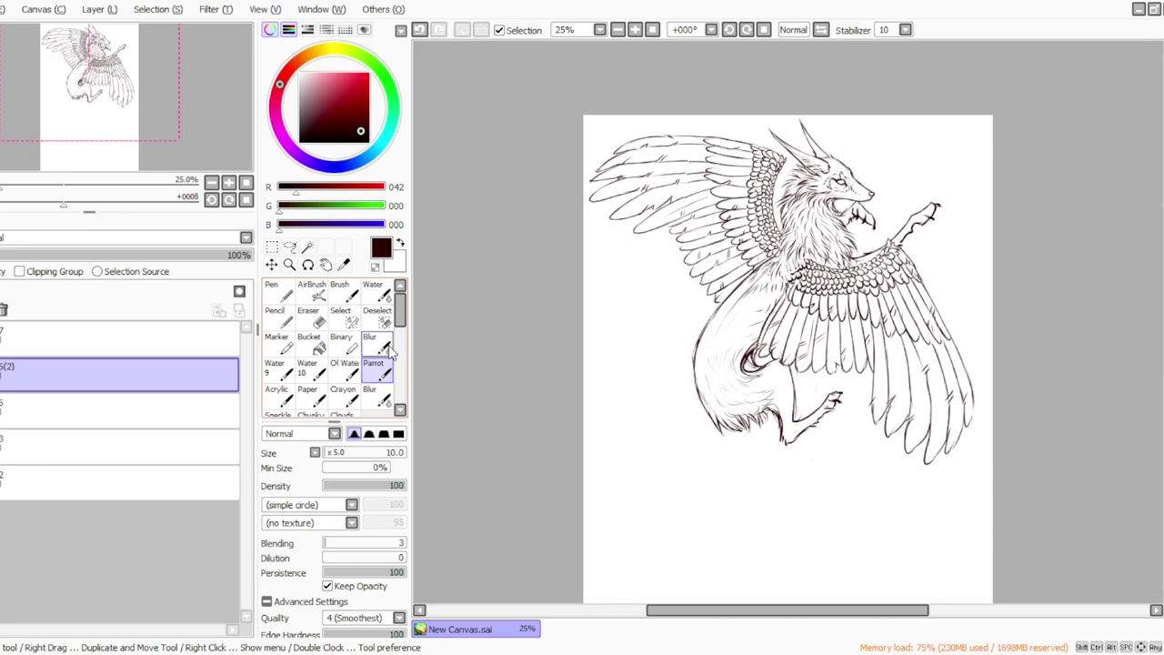
{"action": "key", "text": "a"}
{"action": "mouse_move", "coordinate": [834, 384]}
{"action": "left_mouse_down"}
{"action": "mouse_move", "coordinate": [829, 442]}
{"action": "mouse_move", "coordinate": [660, 447]}
{"action": "mouse_move", "coordinate": [652, 401]}
{"action": "mouse_move", "coordinate": [705, 316]}
{"action": "left_mouse_up"}
{"action": "left_click_drag", "start_coordinate": [760, 276], "coordinate": [756, 344]}
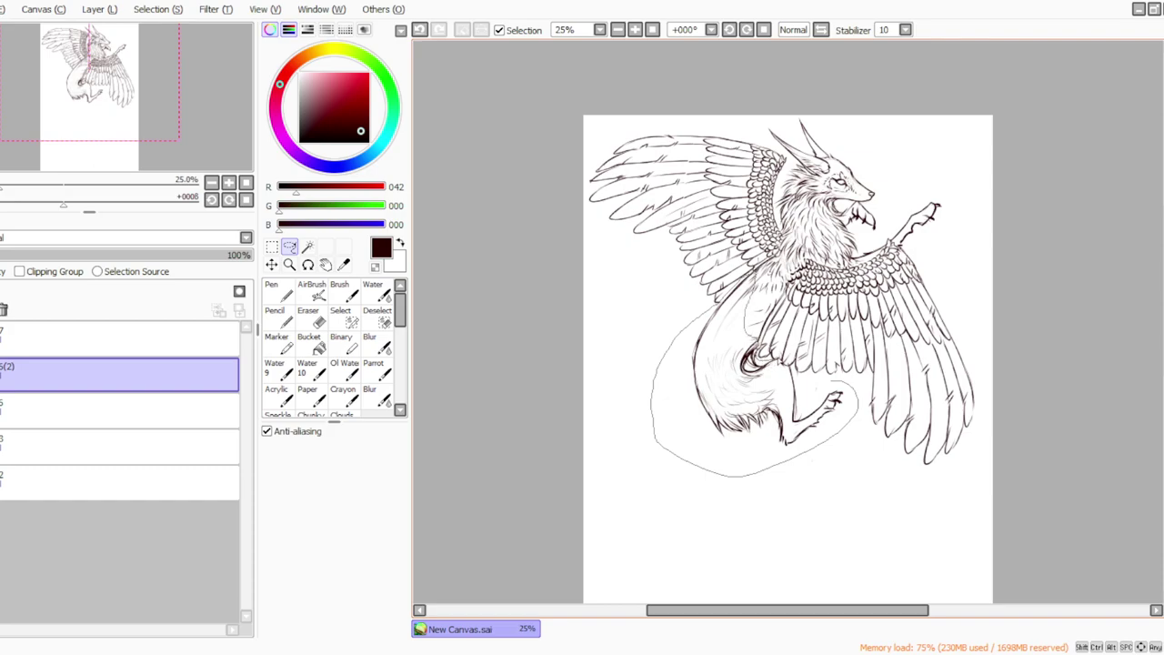
{"action": "left_click_drag", "start_coordinate": [801, 380], "coordinate": [828, 386]}
Step: Scale the selected lower body and hind leg down slightly, rotate them slightly counterclockwise and apply the transform
{"action": "left_click", "coordinate": [271, 247]}
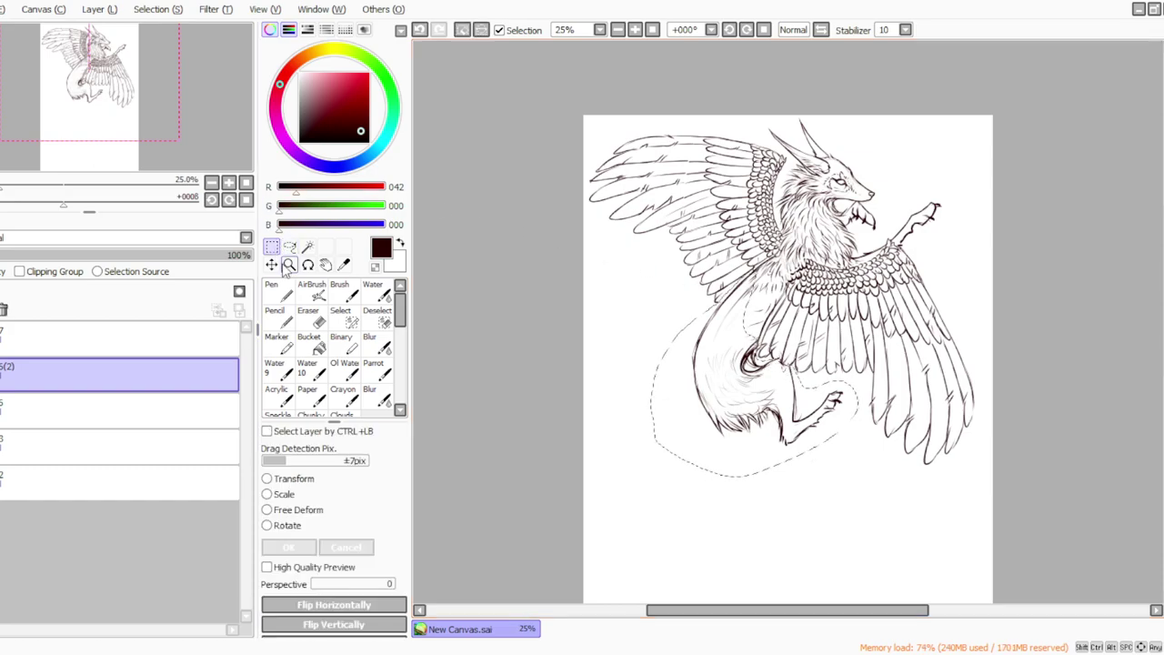
{"action": "left_click", "coordinate": [277, 497]}
{"action": "left_click_drag", "start_coordinate": [666, 267], "coordinate": [683, 286]}
{"action": "left_click", "coordinate": [267, 525]}
{"action": "left_click_drag", "start_coordinate": [573, 391], "coordinate": [710, 393]}
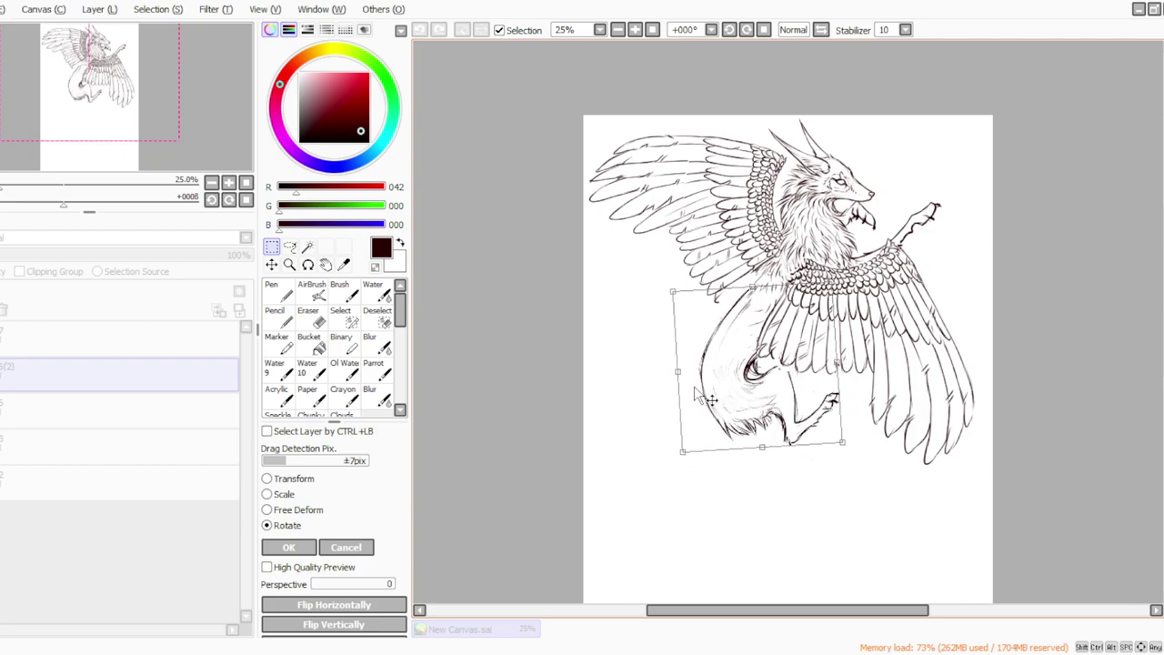
{"action": "left_click", "coordinate": [289, 547]}
Step: Redraw the cut-off feather edges of the far wing where they meet the back, using the Parrot brush
{"action": "left_click", "coordinate": [373, 369]}
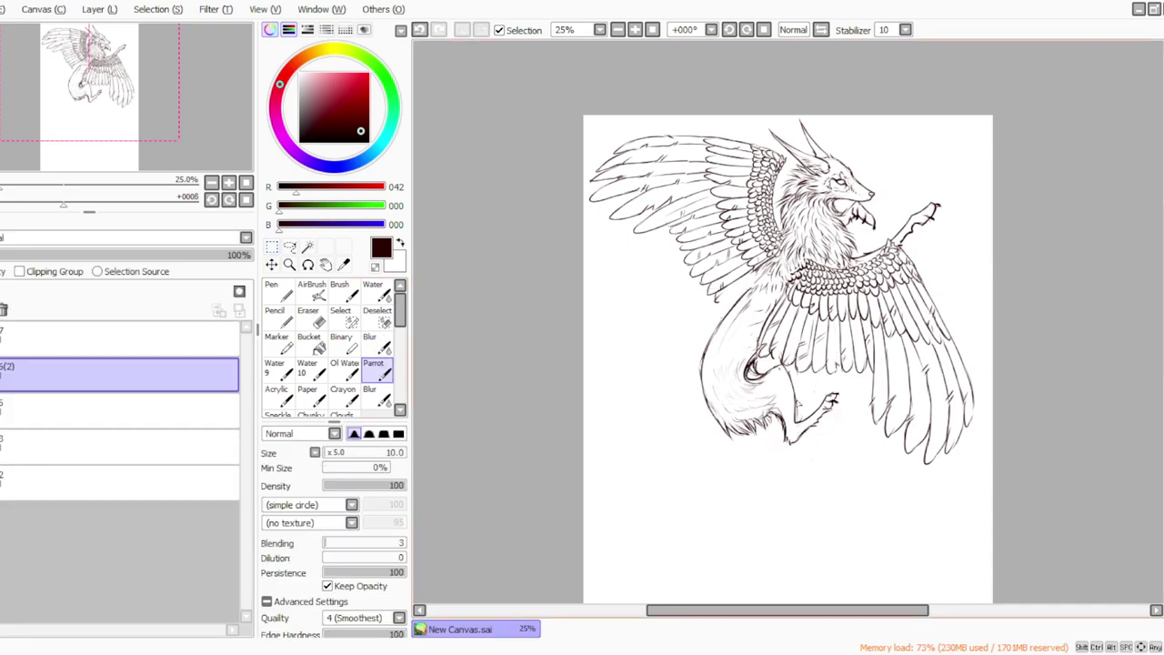
{"action": "left_click", "coordinate": [730, 30]}
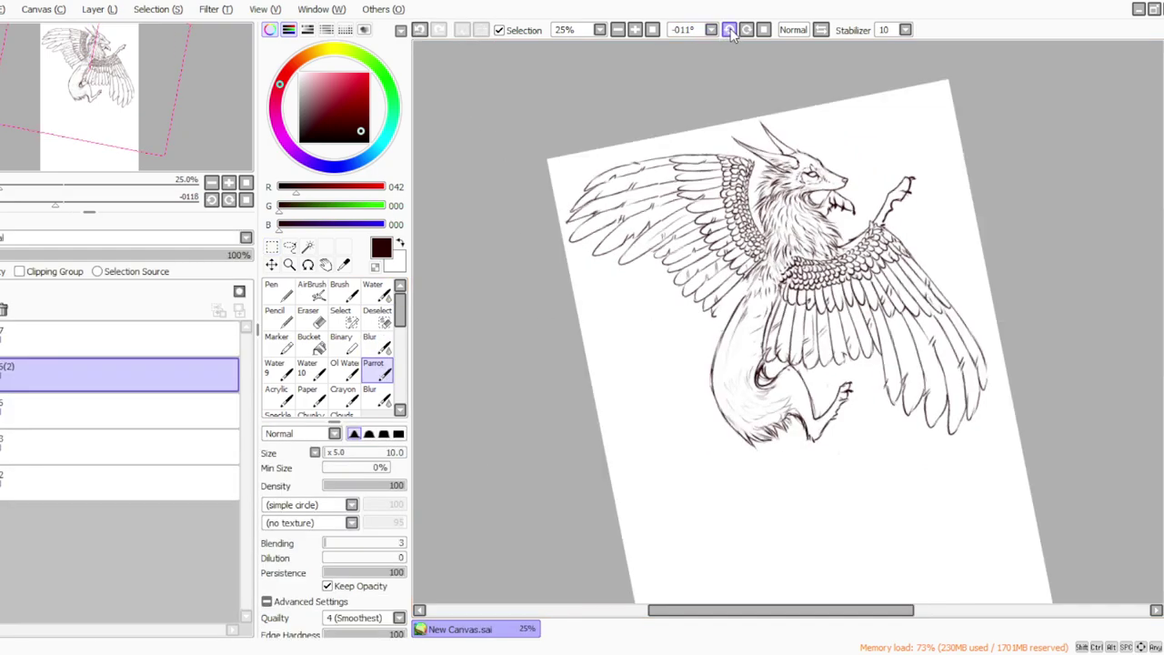
{"action": "left_click", "coordinate": [729, 30]}
{"action": "left_click", "coordinate": [730, 30]}
{"action": "left_click", "coordinate": [729, 30]}
{"action": "left_click", "coordinate": [730, 30]}
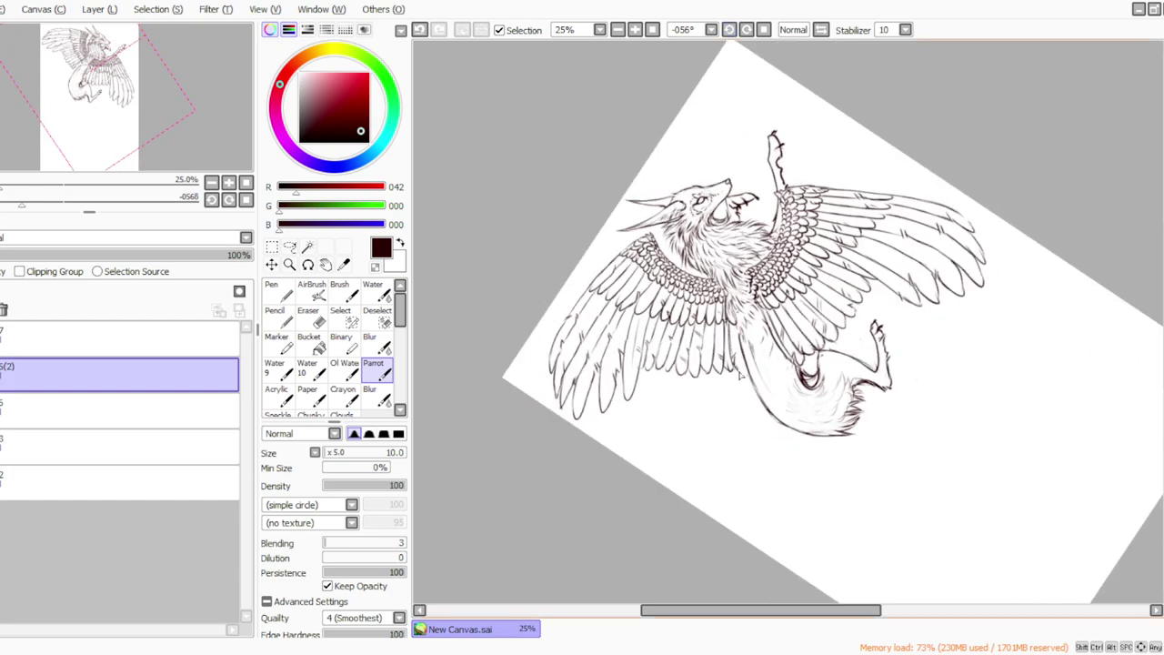
{"action": "left_click_drag", "start_coordinate": [736, 328], "coordinate": [744, 366]}
{"action": "left_click", "coordinate": [764, 29]}
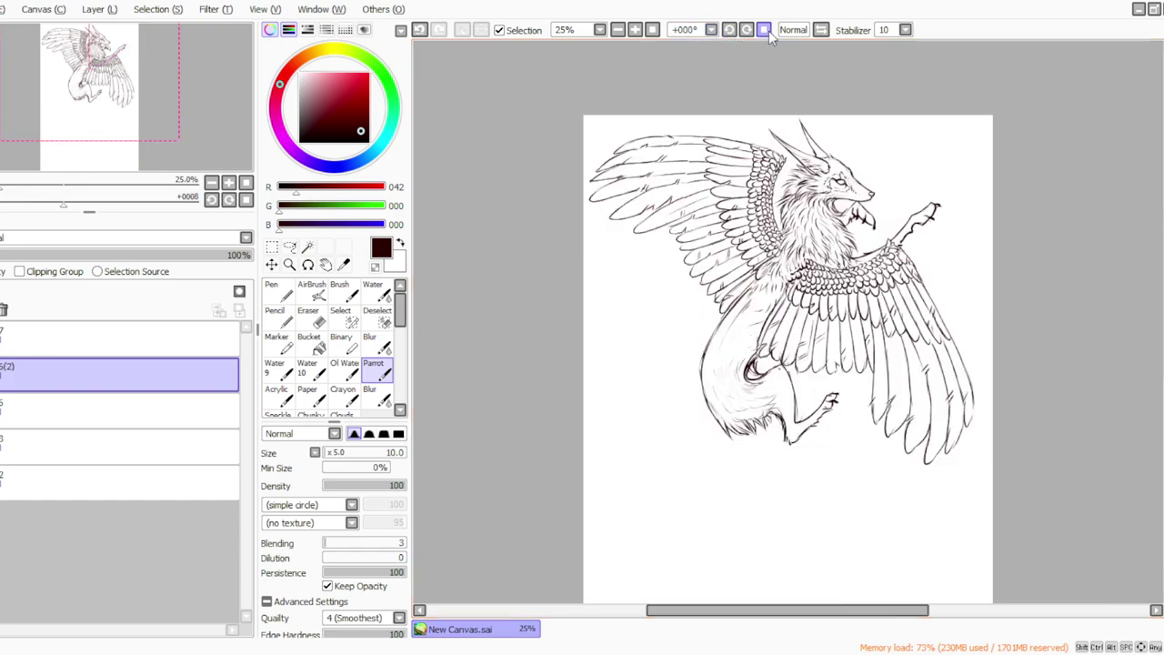
{"action": "left_click", "coordinate": [652, 29]}
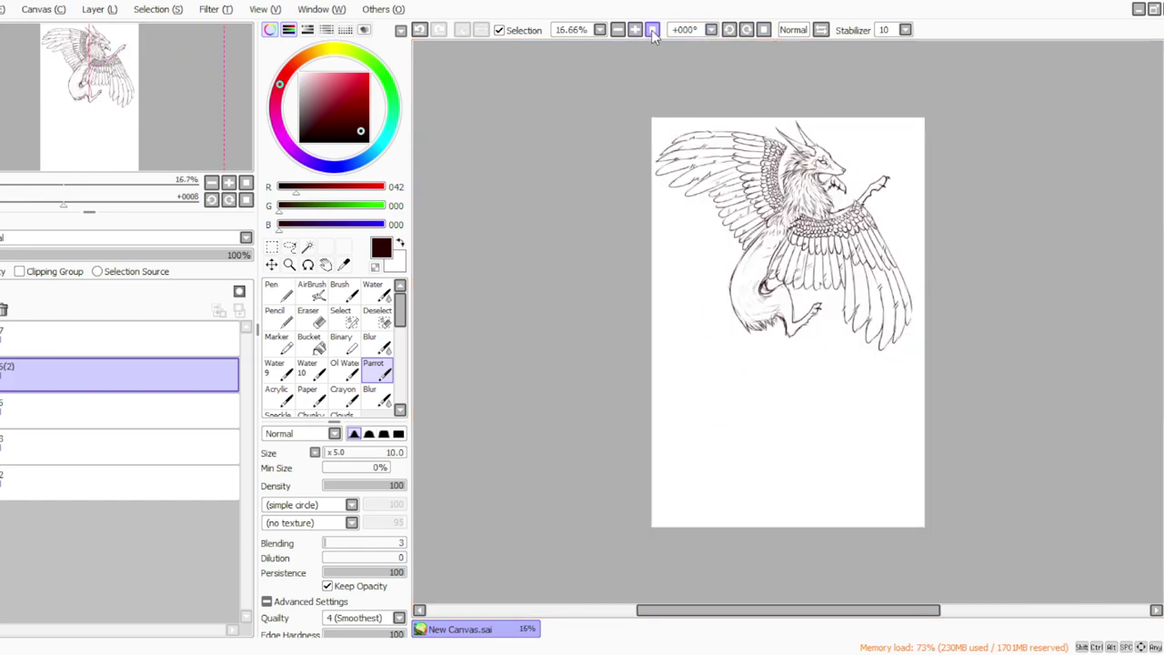
{"action": "left_click", "coordinate": [636, 29]}
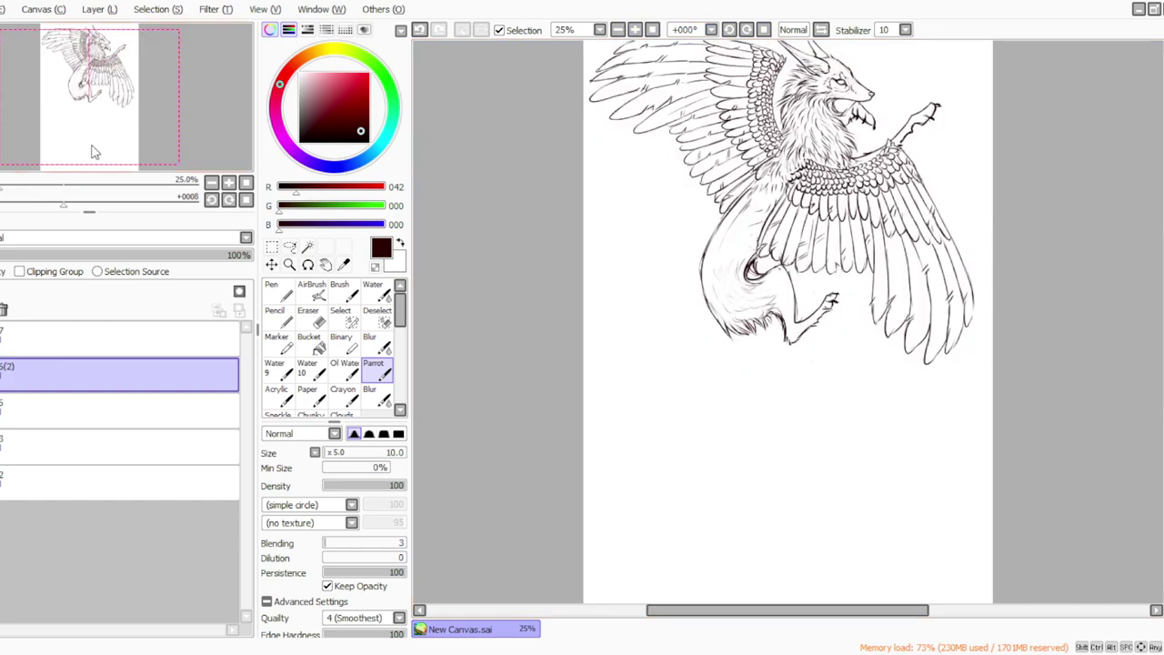
Step: Duplicate the line art layer and flip the canvas horizontally
{"action": "left_click", "coordinate": [56, 121]}
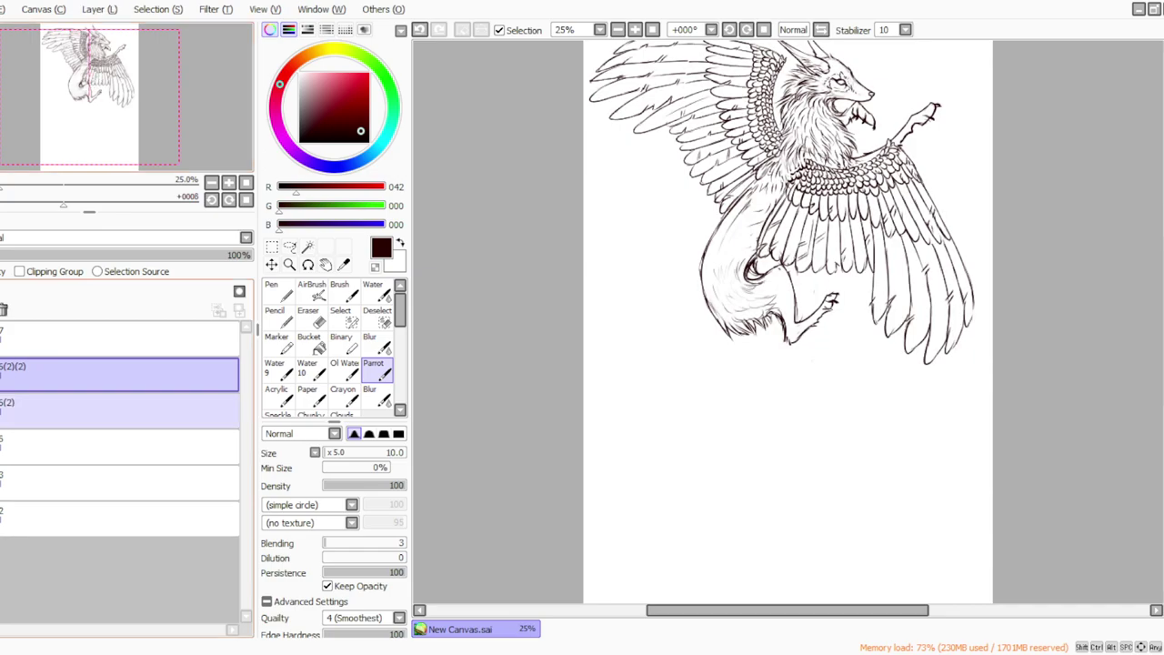
{"action": "left_click", "coordinate": [525, 654]}
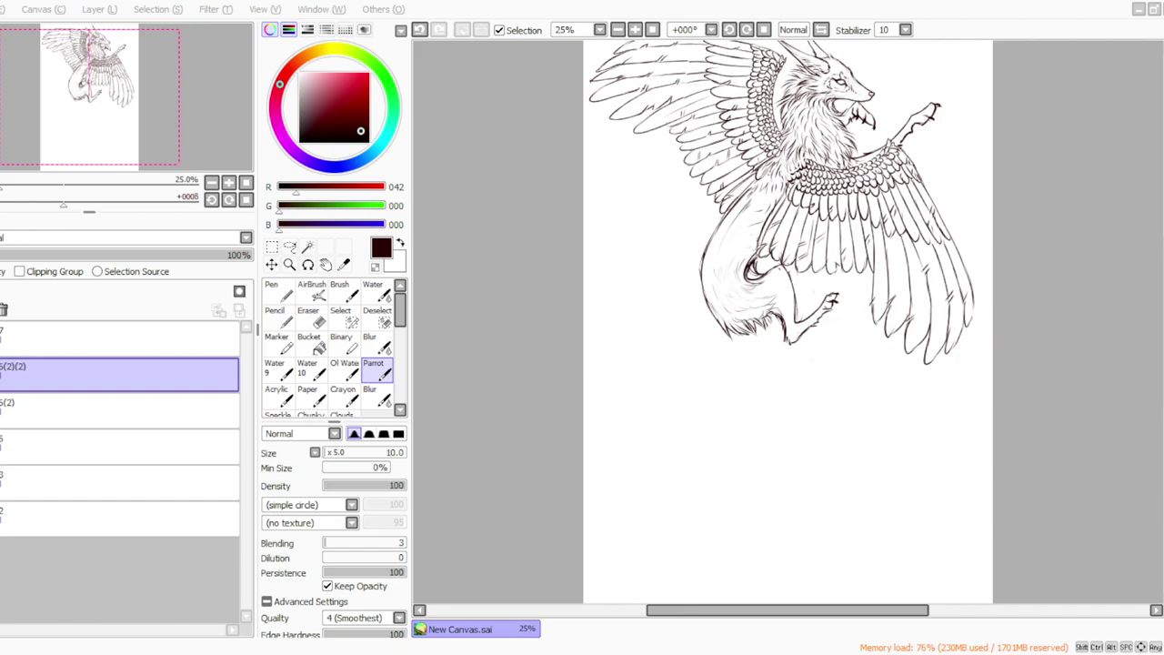
{"action": "key", "text": "h"}
Step: Add a new layer above the duplicated line art and set the Parrot brush to size 30
{"action": "left_click", "coordinate": [89, 10]}
{"action": "left_click", "coordinate": [100, 31]}
{"action": "left_click", "coordinate": [328, 452]}
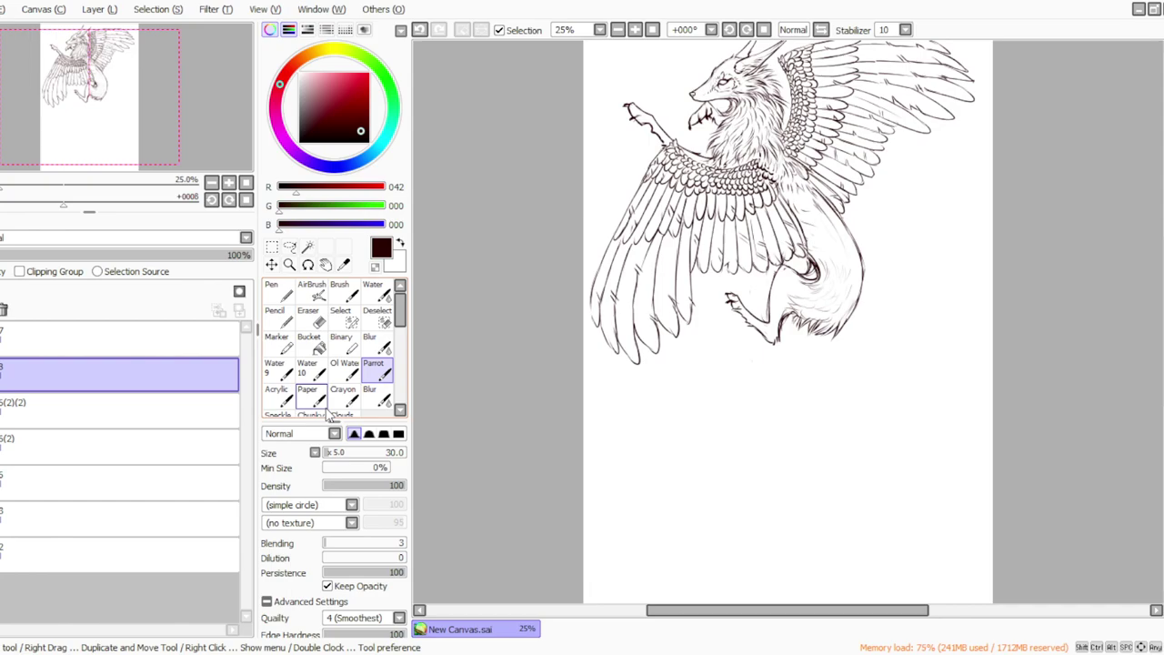
Step: Try a short brush stroke at the top of the hind leg, just below the near wing
{"action": "left_click_drag", "start_coordinate": [1163, 364], "coordinate": [1163, 324]}
{"action": "left_click_drag", "start_coordinate": [688, 611], "coordinate": [704, 611]}
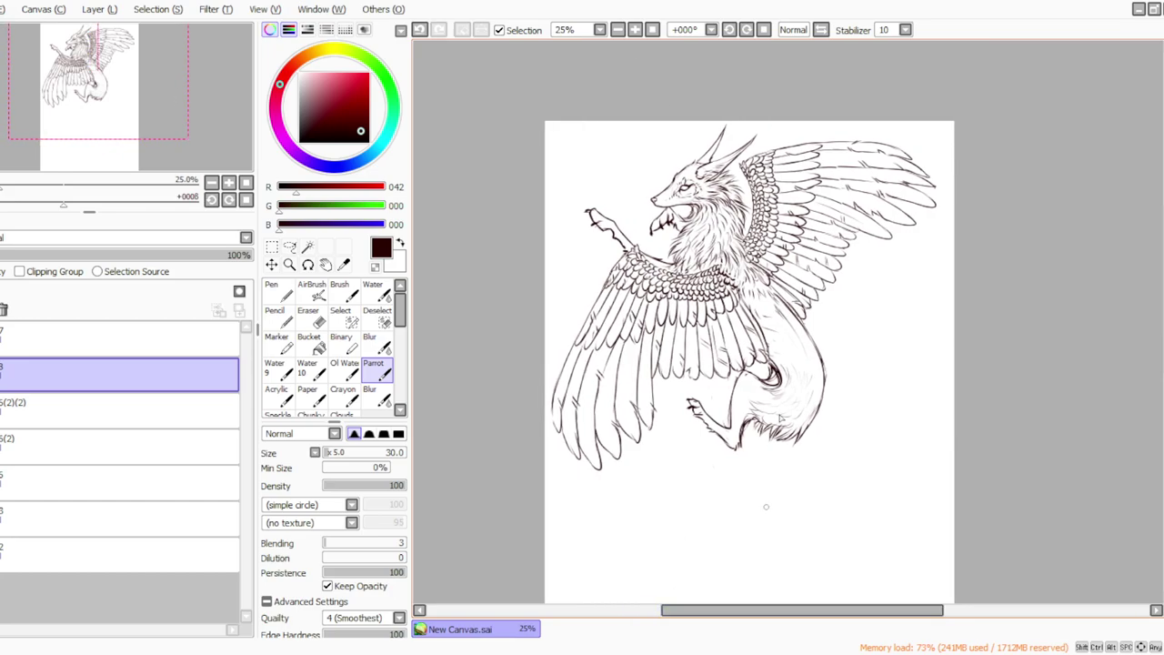
{"action": "left_click", "coordinate": [635, 29]}
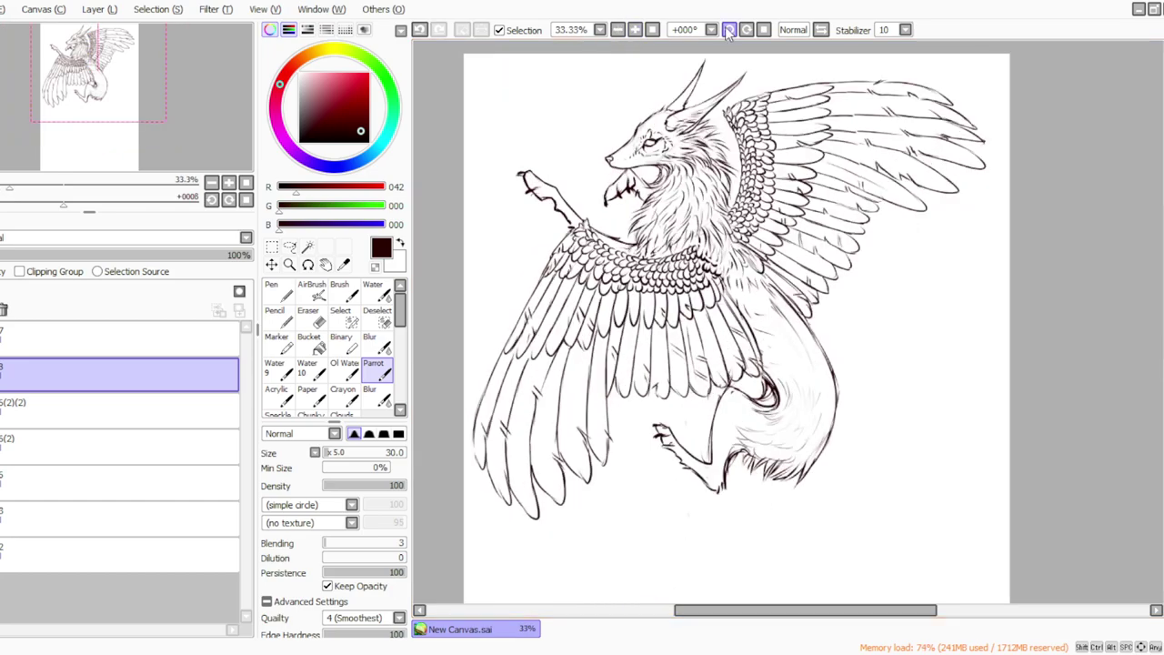
{"action": "left_click", "coordinate": [729, 29]}
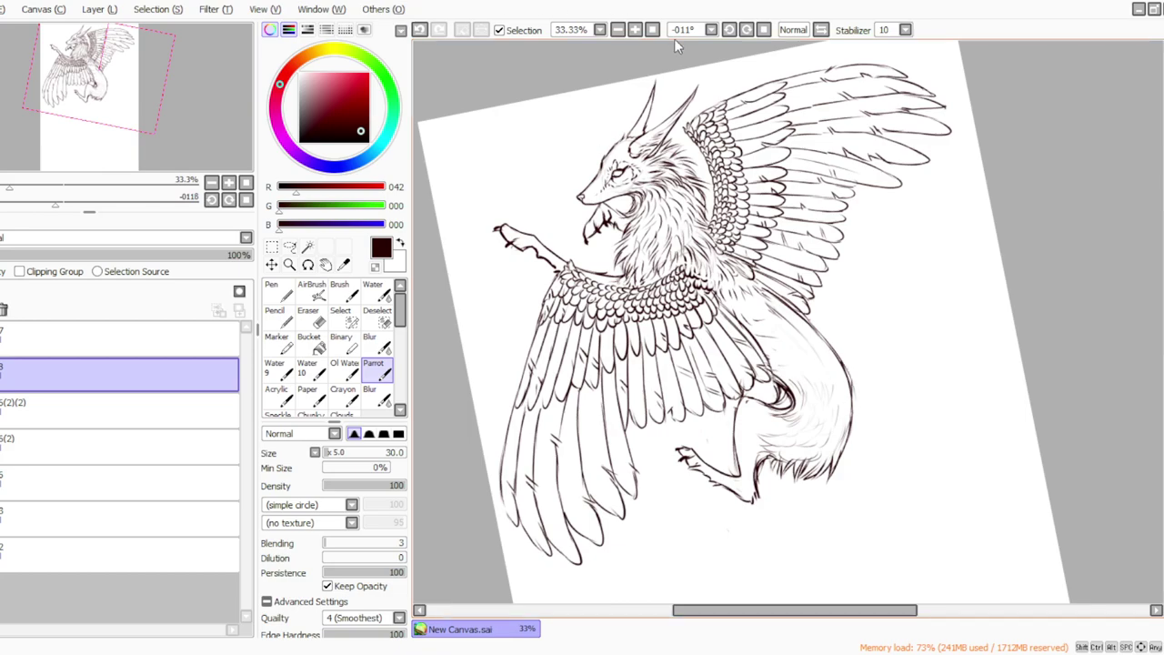
{"action": "left_click", "coordinate": [652, 30]}
{"action": "left_click", "coordinate": [635, 30]}
{"action": "left_click", "coordinate": [635, 30]}
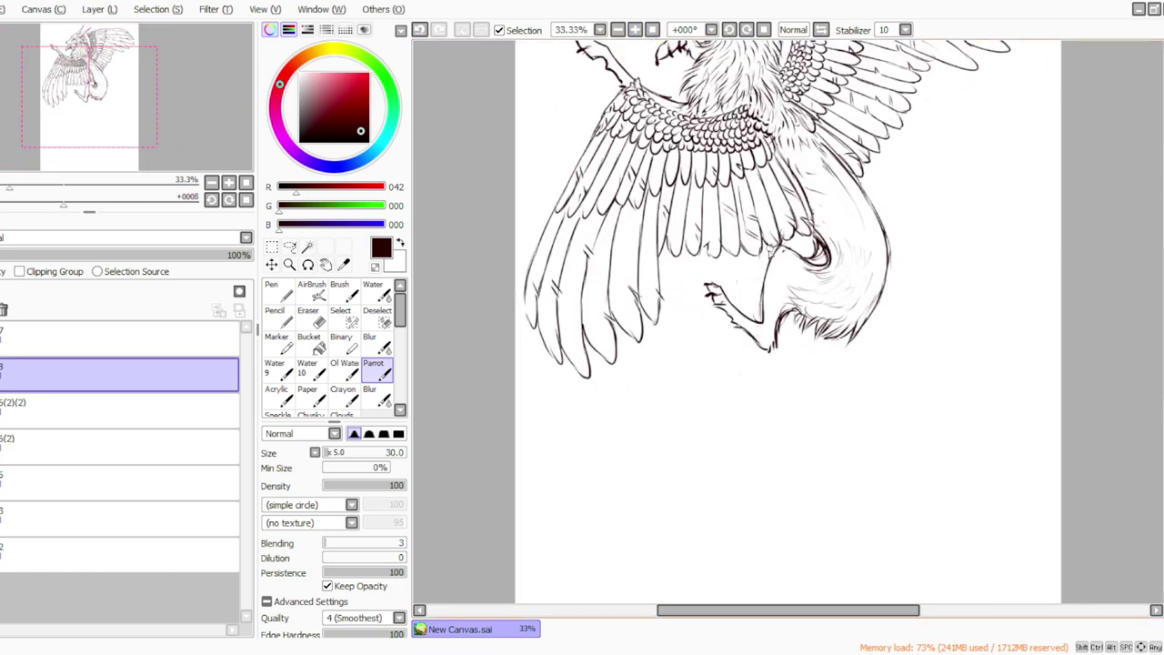
{"action": "left_click_drag", "start_coordinate": [785, 252], "coordinate": [795, 266]}
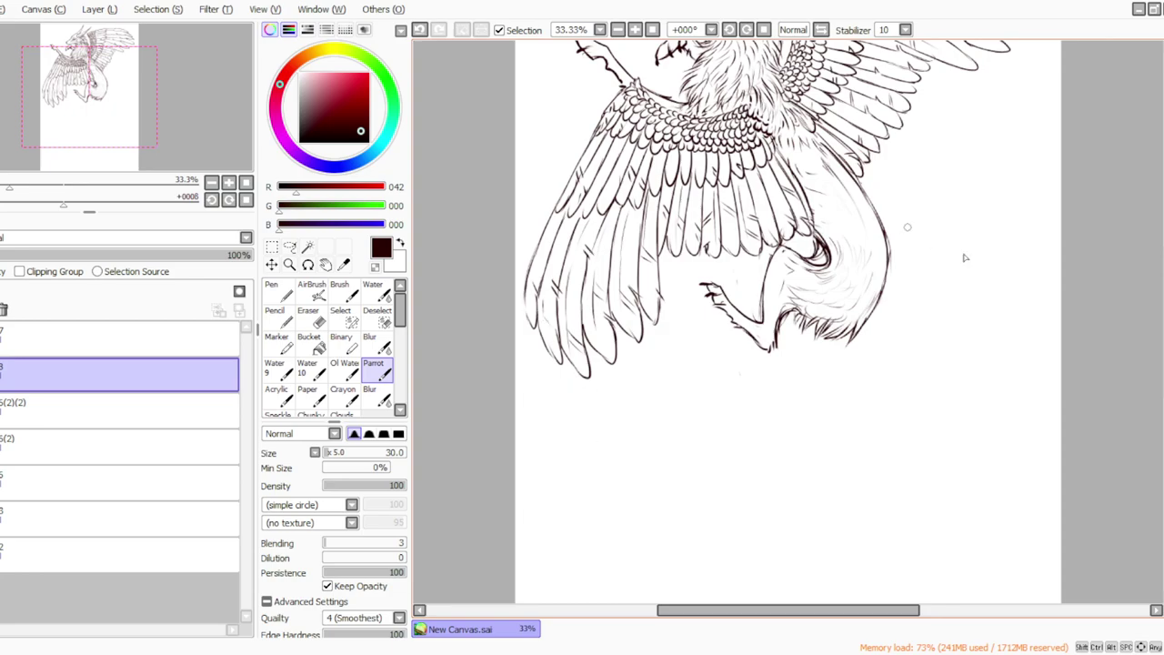
{"action": "scroll", "coordinate": [788, 319], "scroll_direction": "up", "scroll_amount": 3}
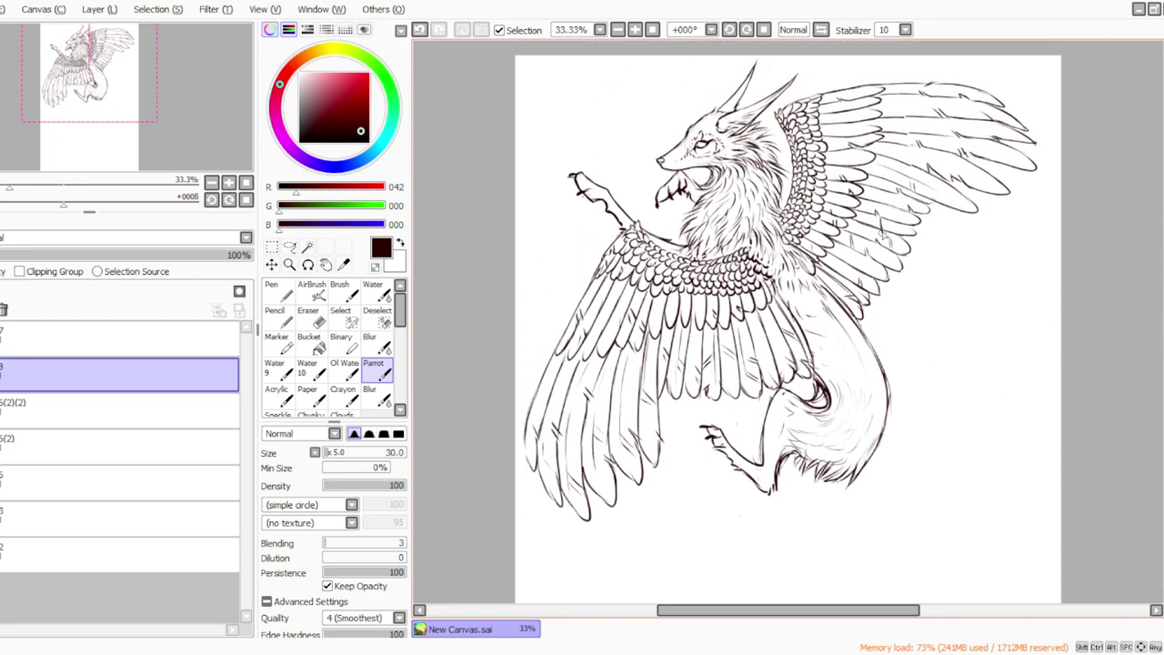
Step: Try short brush strokes over the outer feathers of the far wing
{"action": "left_click_drag", "start_coordinate": [706, 611], "coordinate": [746, 611]}
{"action": "left_click", "coordinate": [747, 32]}
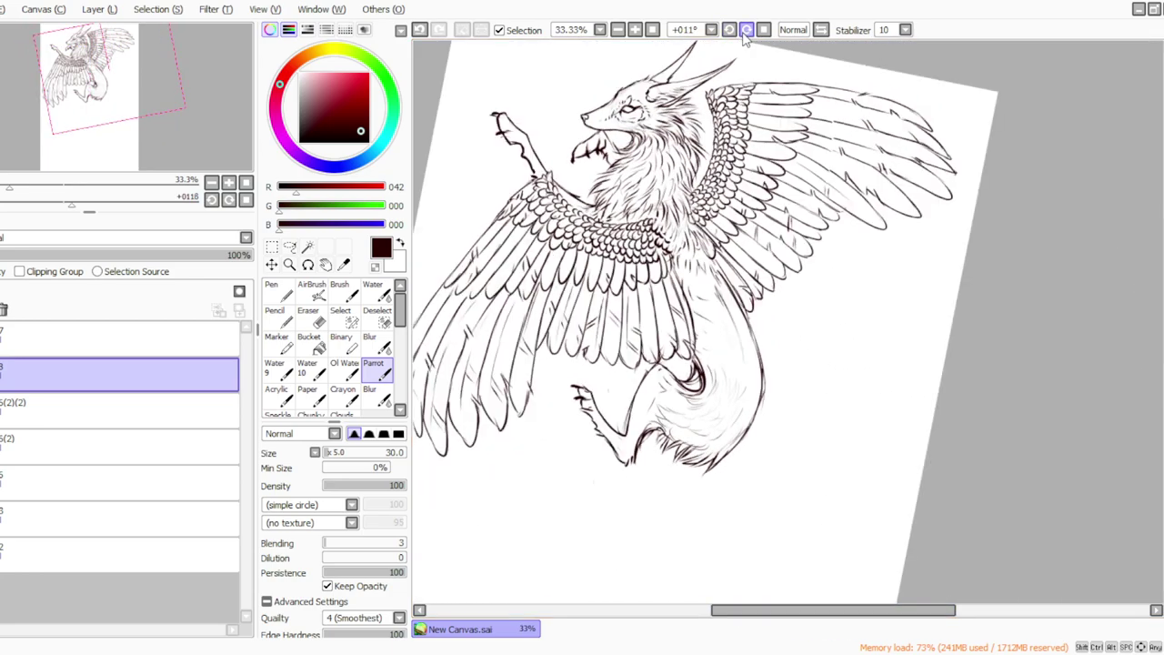
{"action": "left_click", "coordinate": [747, 32]}
{"action": "left_click", "coordinate": [747, 32]}
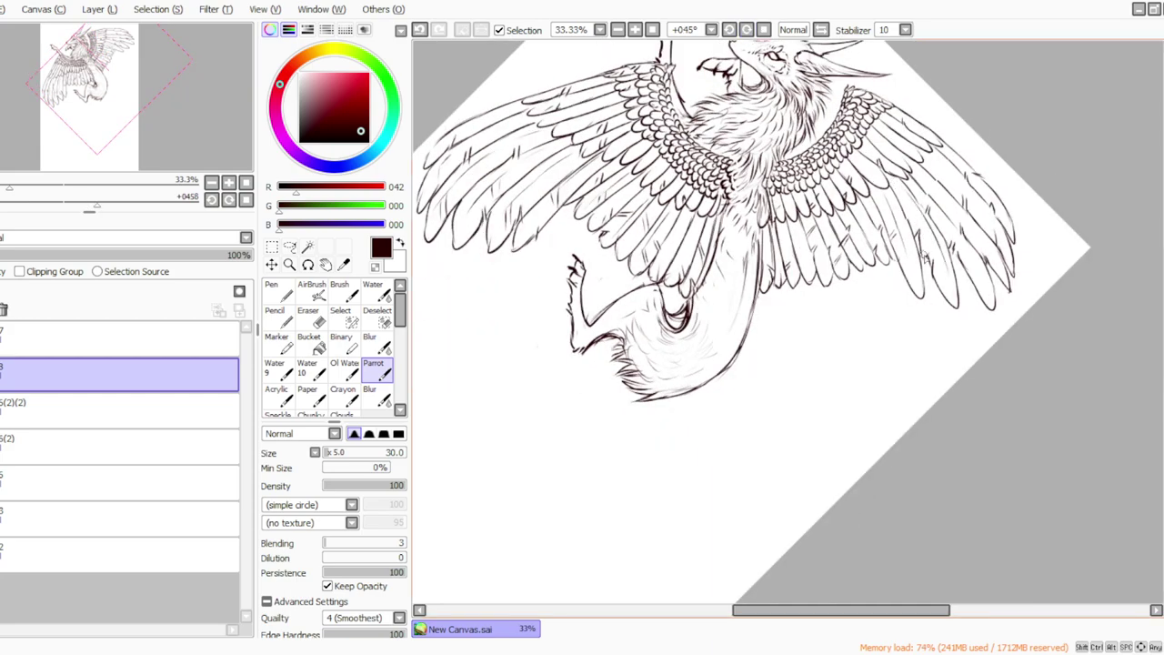
{"action": "left_click_drag", "start_coordinate": [958, 233], "coordinate": [985, 285]}
{"action": "mouse_move", "coordinate": [941, 190]}
{"action": "left_mouse_down"}
{"action": "mouse_move", "coordinate": [971, 224]}
{"action": "mouse_move", "coordinate": [980, 215]}
{"action": "mouse_move", "coordinate": [1003, 251]}
{"action": "left_mouse_up"}
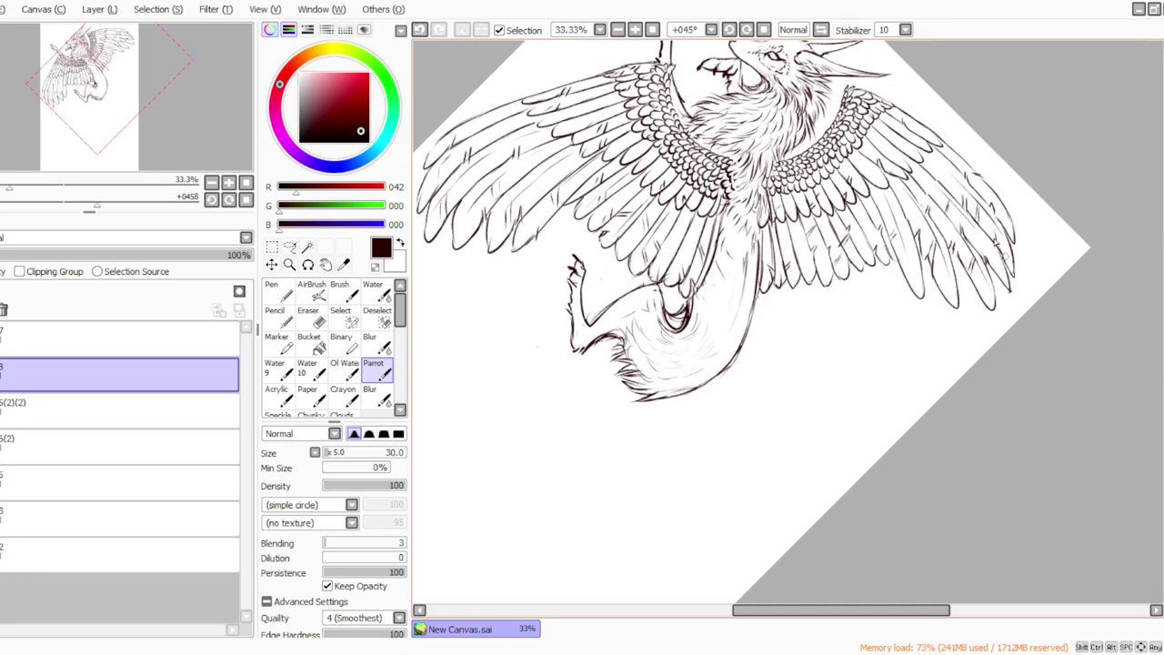
{"action": "left_click_drag", "start_coordinate": [975, 176], "coordinate": [989, 195]}
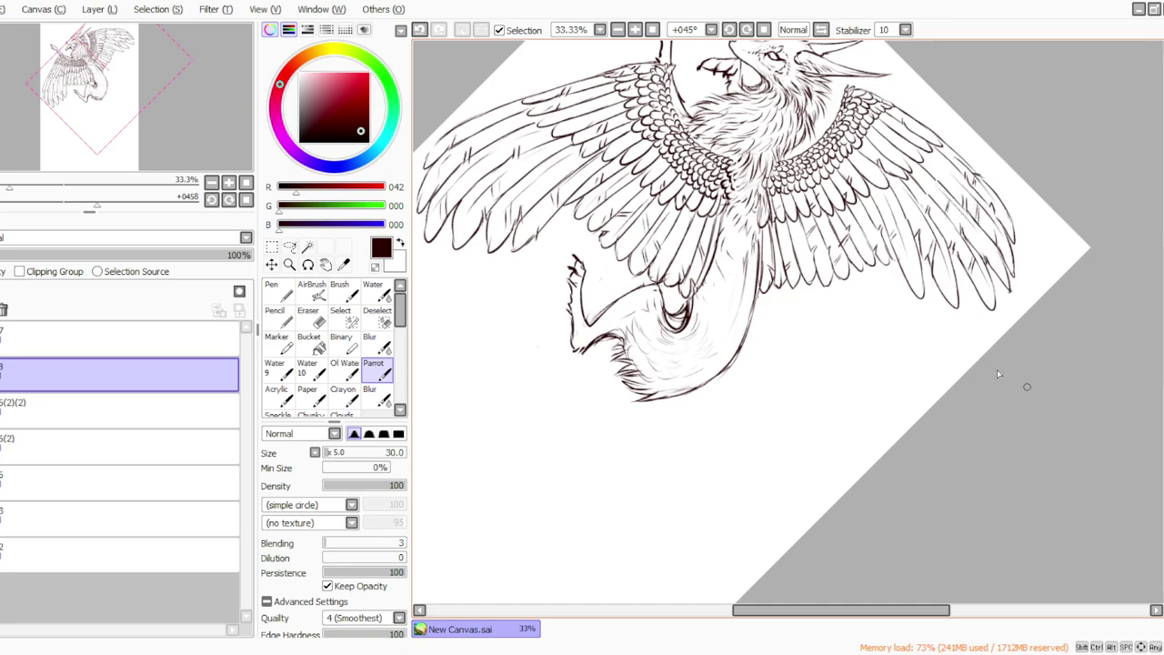
Step: Examine the creature's wings, lower body and hind leg at different magnifications
{"action": "left_click", "coordinate": [636, 30]}
{"action": "left_click", "coordinate": [653, 30]}
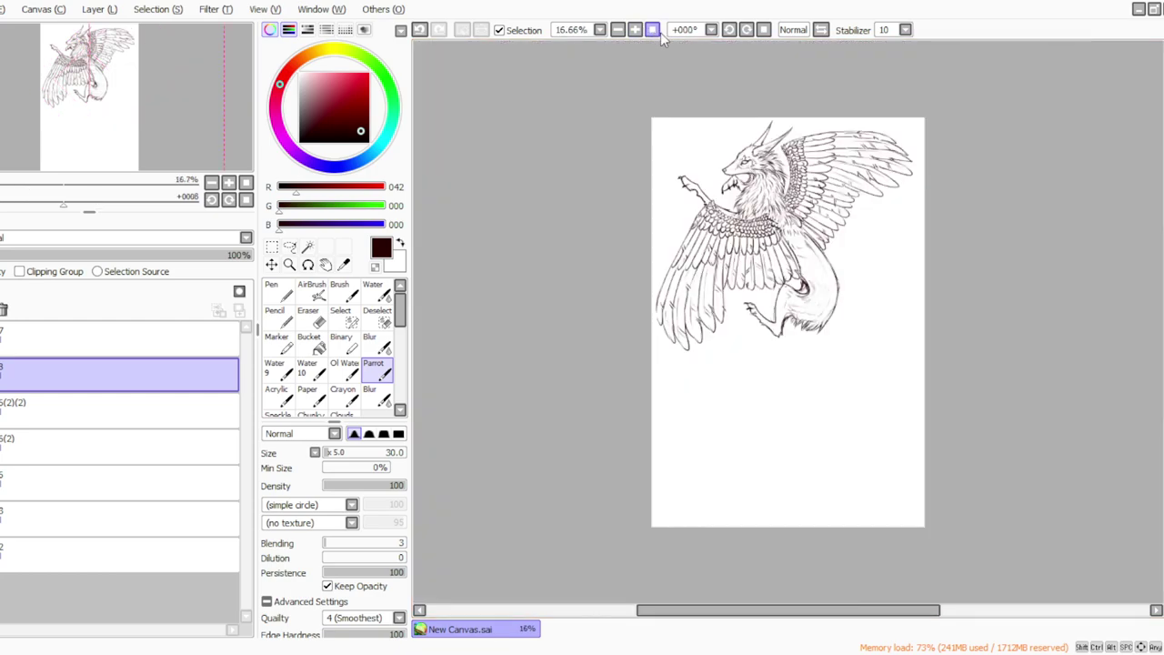
{"action": "left_click", "coordinate": [635, 29]}
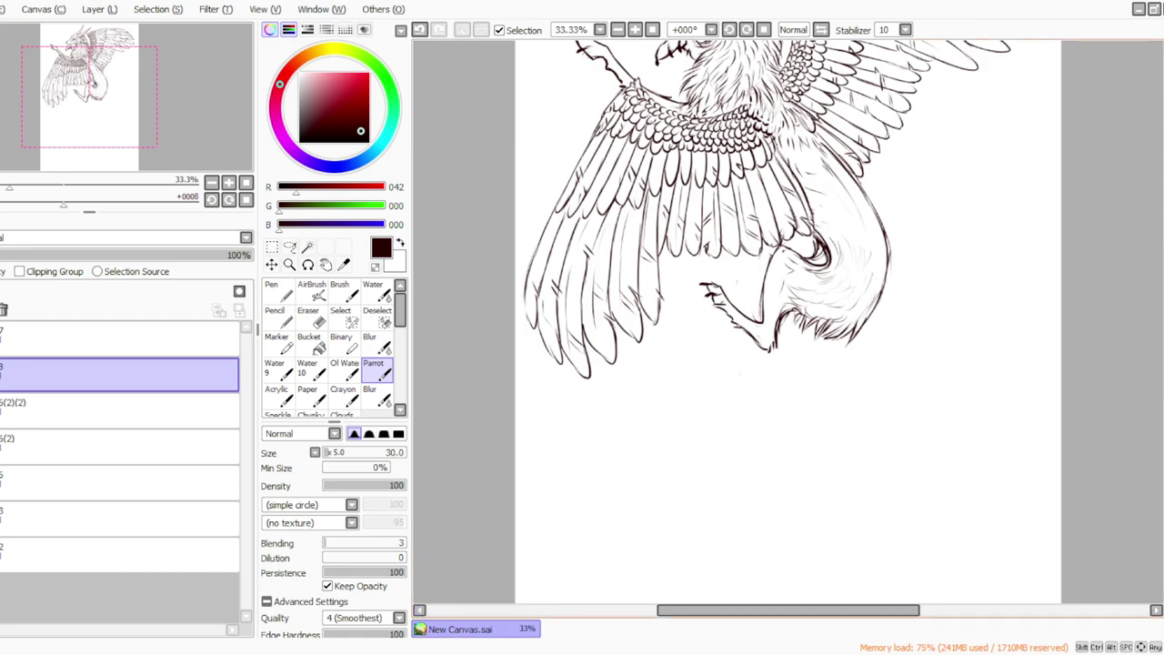
{"action": "scroll", "coordinate": [746, 476], "scroll_direction": "up", "scroll_amount": 2}
{"action": "scroll", "coordinate": [788, 322], "scroll_direction": "up", "scroll_amount": 4}
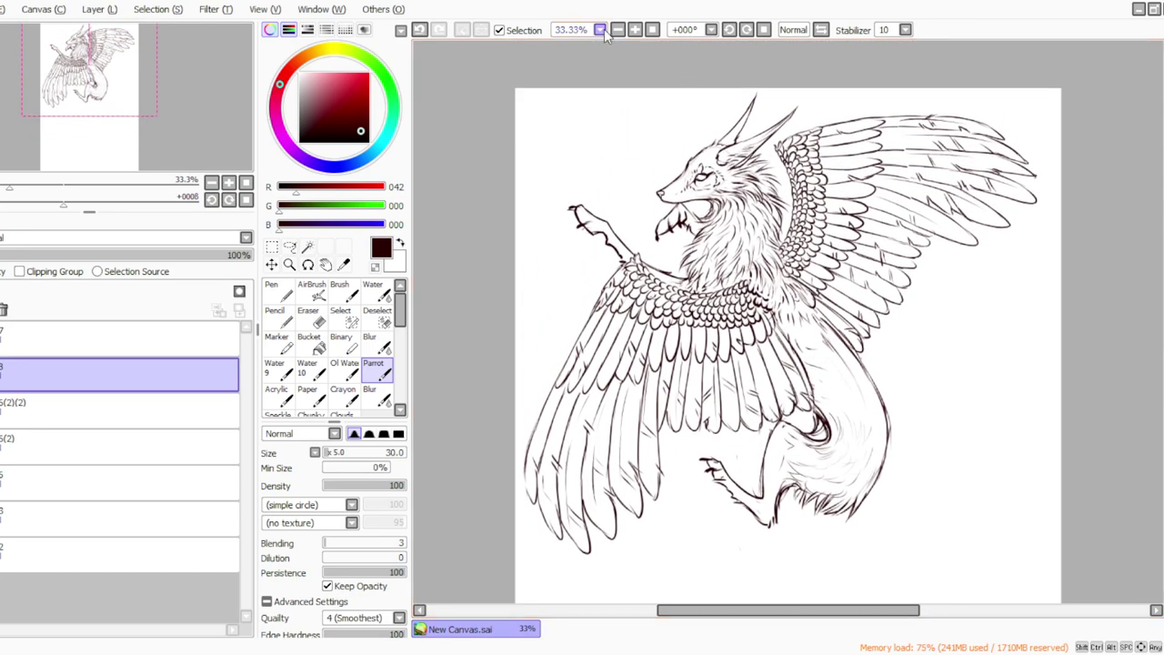
{"action": "left_click", "coordinate": [618, 30]}
{"action": "left_click", "coordinate": [618, 30]}
{"action": "left_click", "coordinate": [635, 30]}
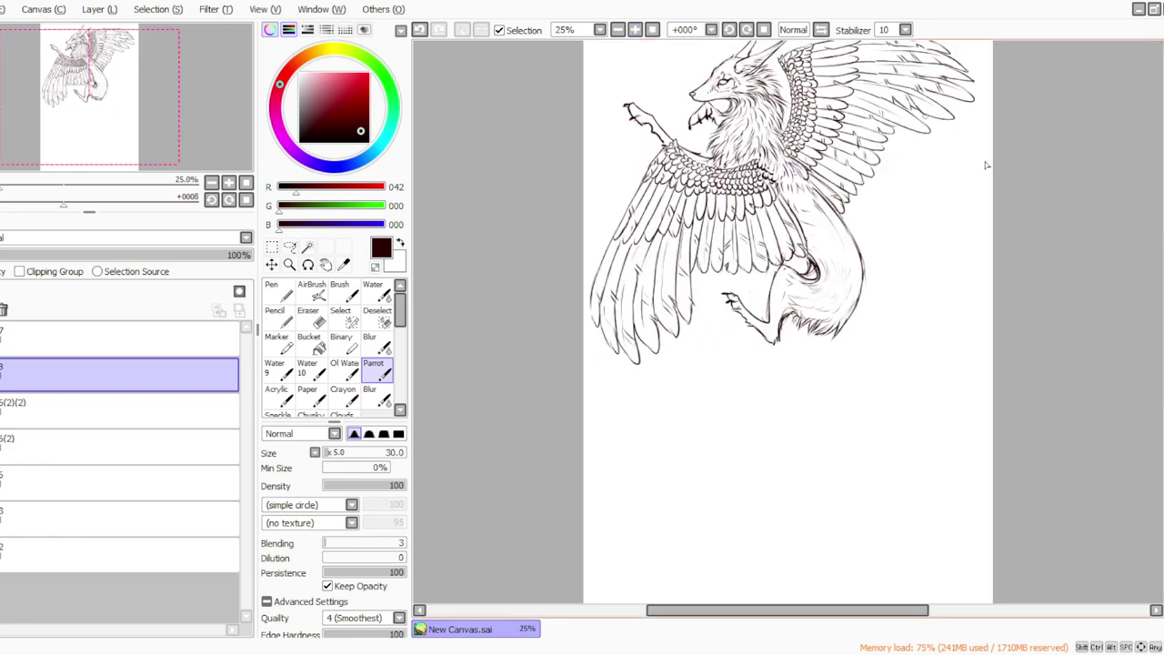
{"action": "scroll", "coordinate": [1161, 387], "scroll_direction": "up", "scroll_amount": 3}
{"action": "left_click", "coordinate": [639, 30]}
{"action": "left_click", "coordinate": [618, 30]}
{"action": "left_click", "coordinate": [635, 30]}
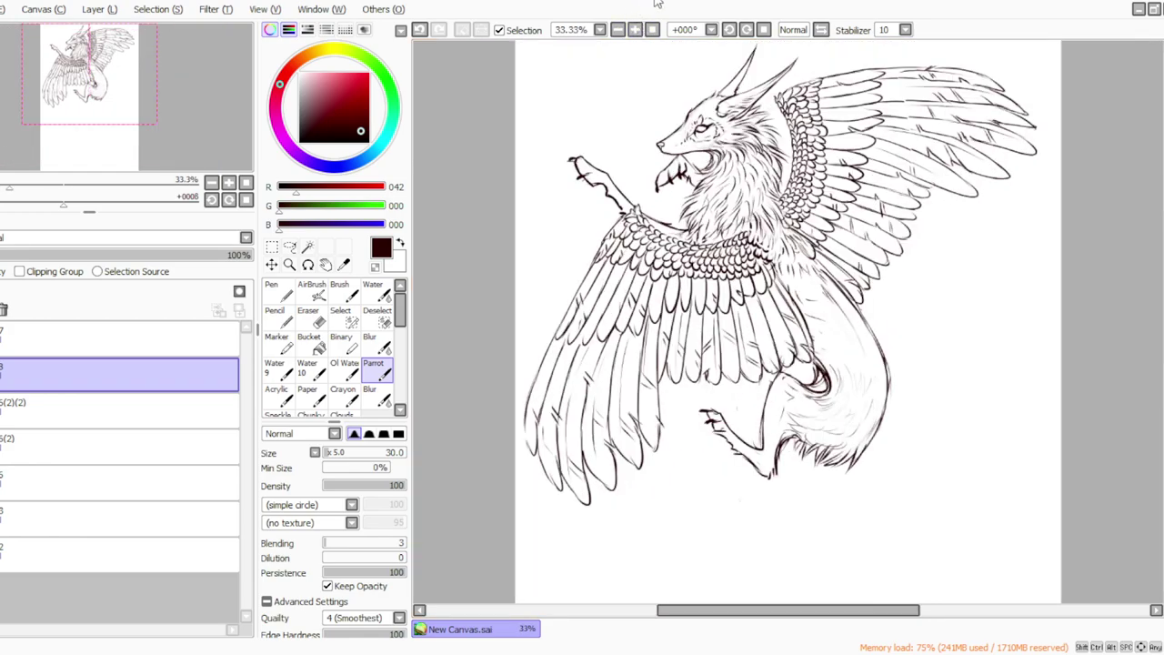
{"action": "scroll", "coordinate": [788, 322], "scroll_direction": "down", "scroll_amount": 3}
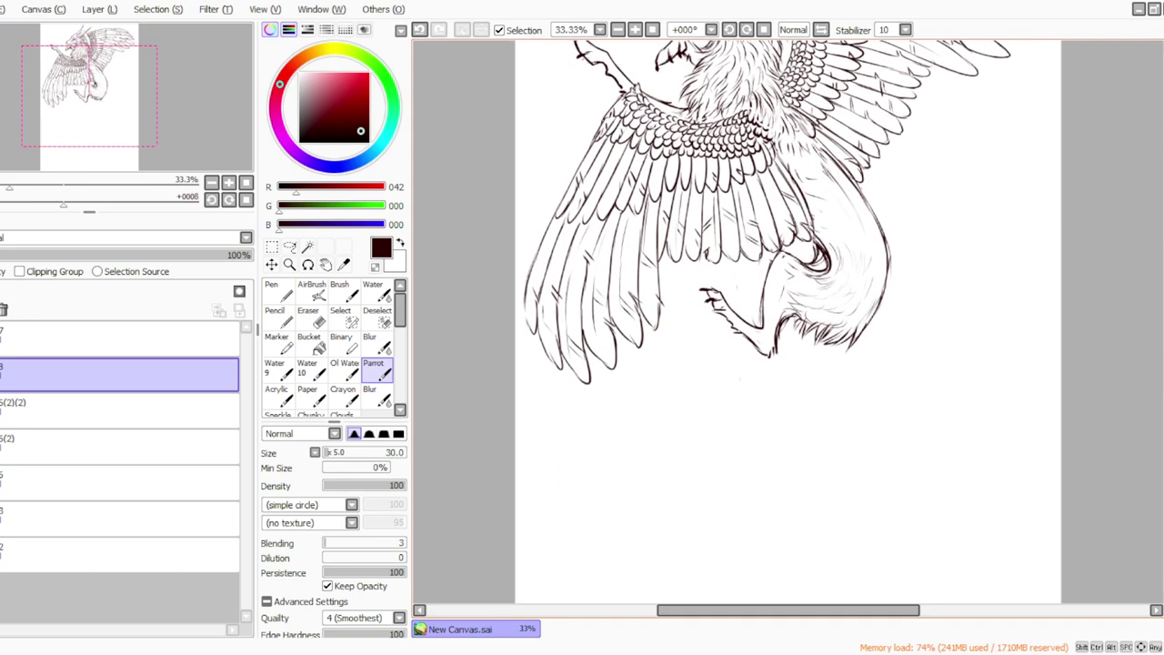
{"action": "scroll", "coordinate": [788, 322], "scroll_direction": "up", "scroll_amount": 3}
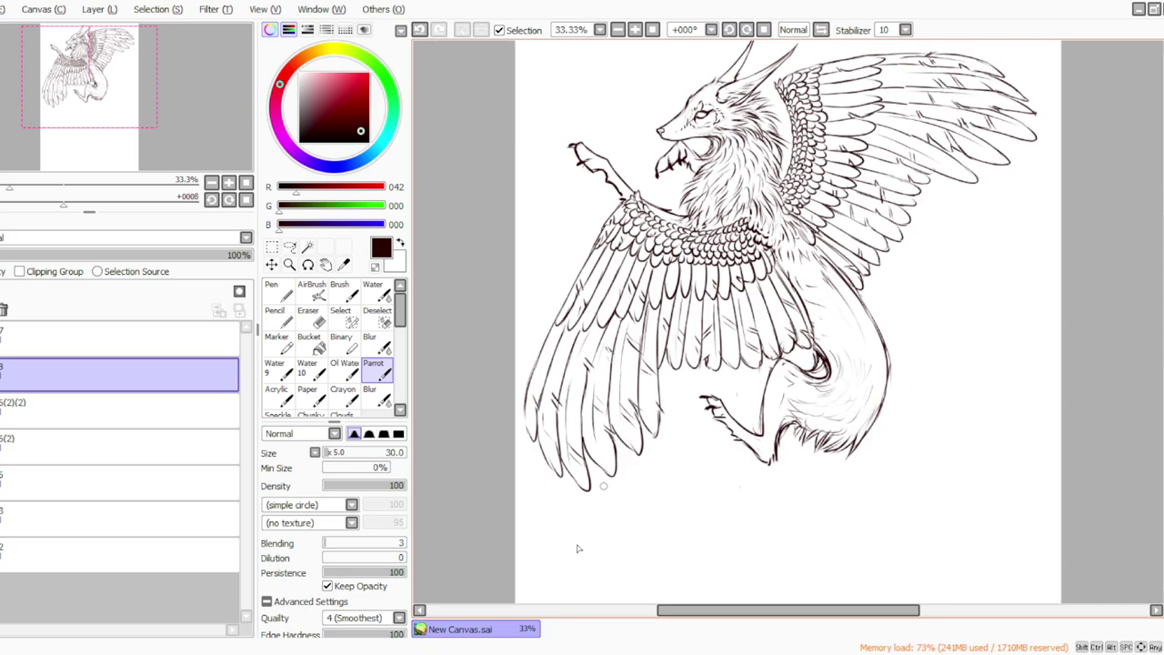
Step: Hide the new layer and show it again to check what it contributes to the drawing
{"action": "left_click", "coordinate": [2, 375]}
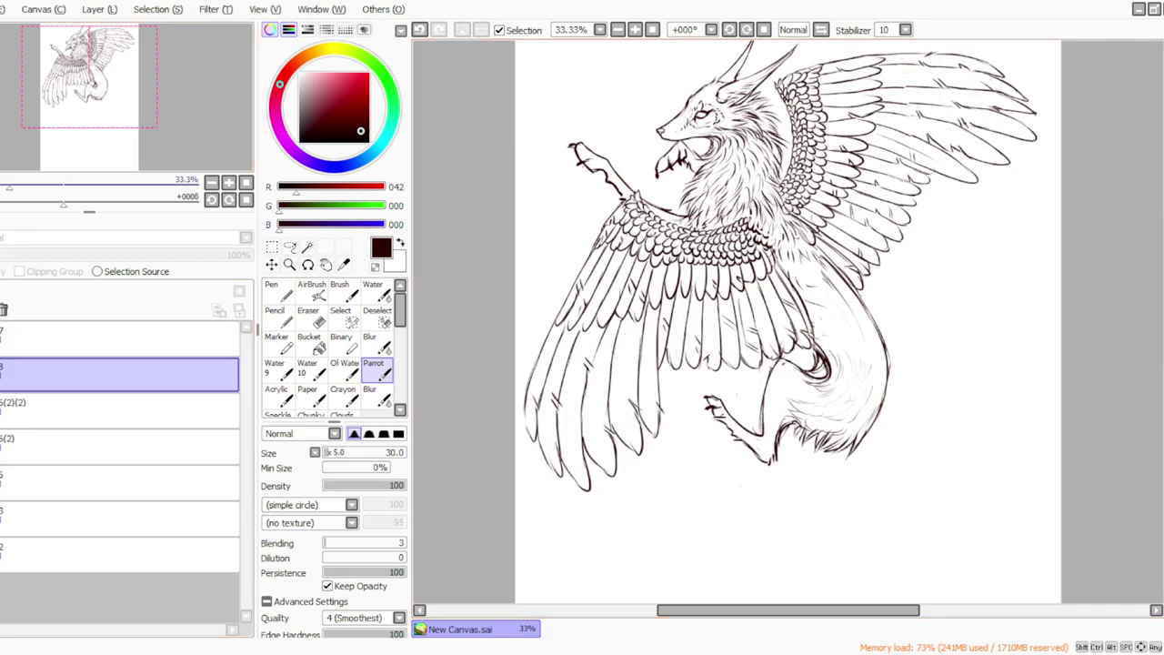
{"action": "left_click", "coordinate": [2, 375]}
{"action": "left_click", "coordinate": [100, 9]}
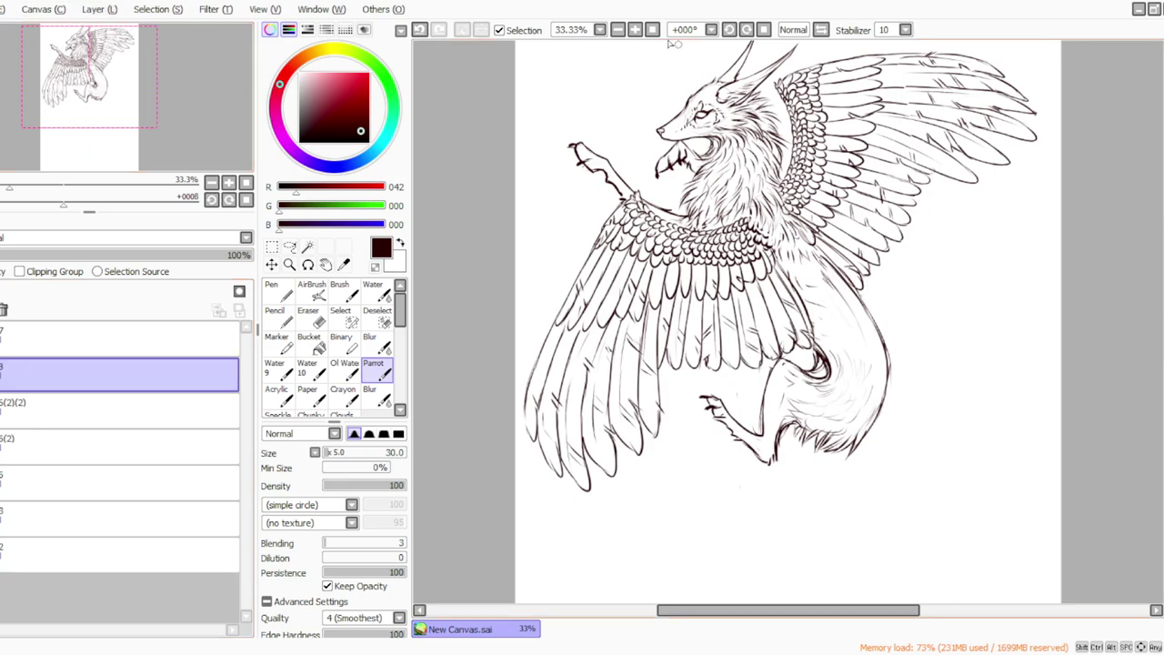
{"action": "scroll", "coordinate": [678, 45], "scroll_direction": "down", "scroll_amount": 2}
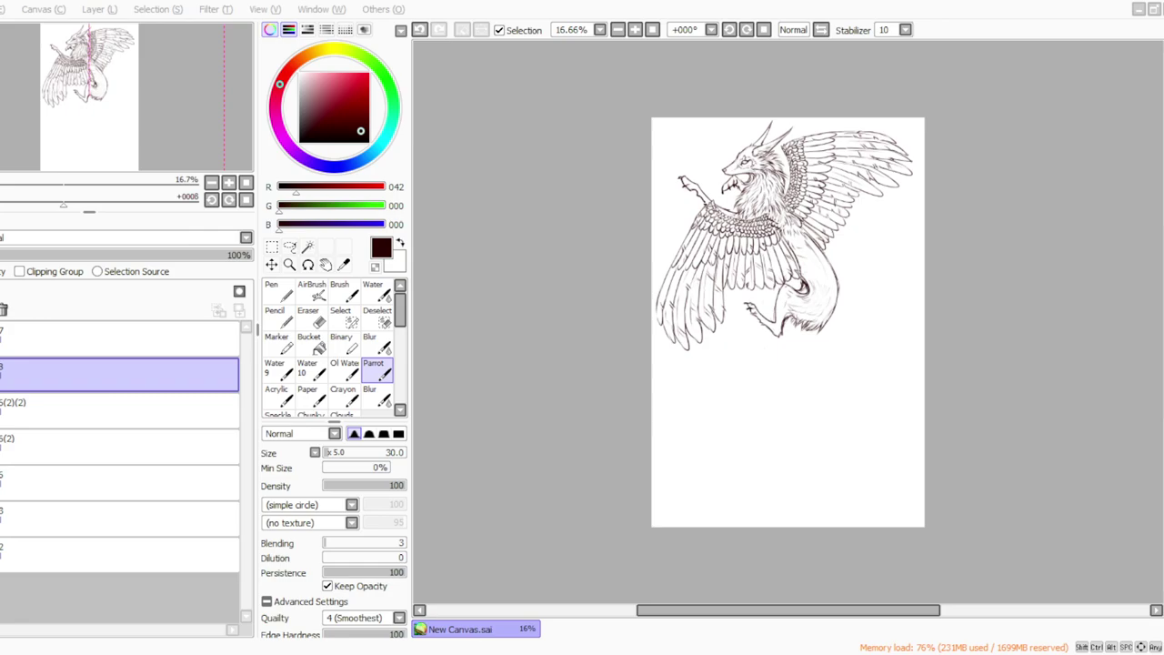
Step: Draw a small tuft of tapering, curved hair strokes on the blank area below the creature's rump
{"action": "left_click", "coordinate": [637, 30]}
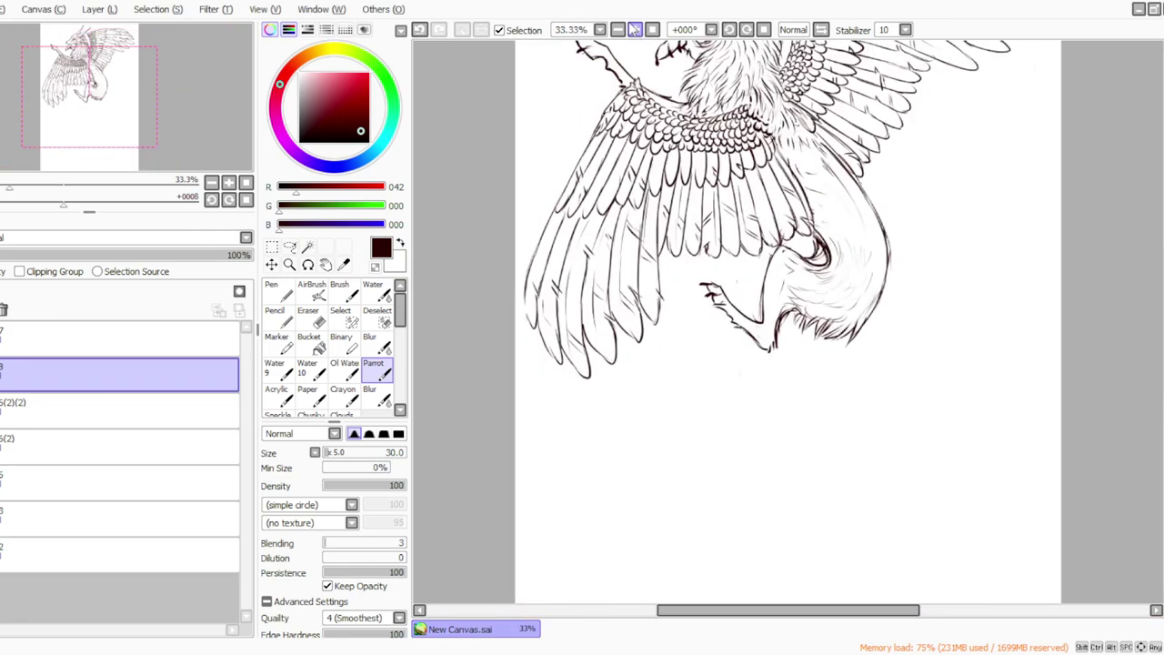
{"action": "left_click", "coordinate": [728, 30]}
{"action": "left_click", "coordinate": [763, 30]}
{"action": "left_click", "coordinate": [746, 30]}
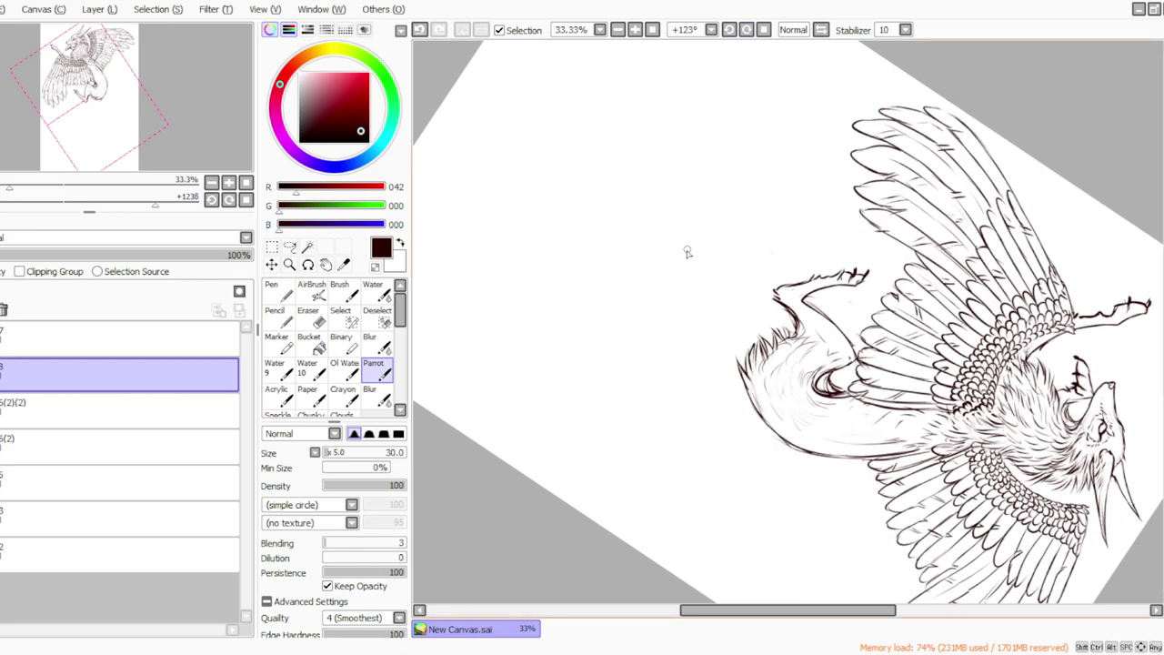
{"action": "left_click_drag", "start_coordinate": [709, 238], "coordinate": [707, 305]}
{"action": "left_click_drag", "start_coordinate": [699, 260], "coordinate": [705, 319]}
{"action": "mouse_move", "coordinate": [697, 258]}
{"action": "left_mouse_down"}
{"action": "mouse_move", "coordinate": [703, 299]}
{"action": "mouse_move", "coordinate": [695, 264]}
{"action": "mouse_move", "coordinate": [711, 332]}
{"action": "mouse_move", "coordinate": [694, 300]}
{"action": "mouse_move", "coordinate": [712, 337]}
{"action": "left_mouse_up"}
{"action": "mouse_move", "coordinate": [675, 280]}
{"action": "left_mouse_down"}
{"action": "mouse_move", "coordinate": [715, 346]}
{"action": "mouse_move", "coordinate": [701, 349]}
{"action": "left_mouse_up"}
{"action": "left_click", "coordinate": [746, 30]}
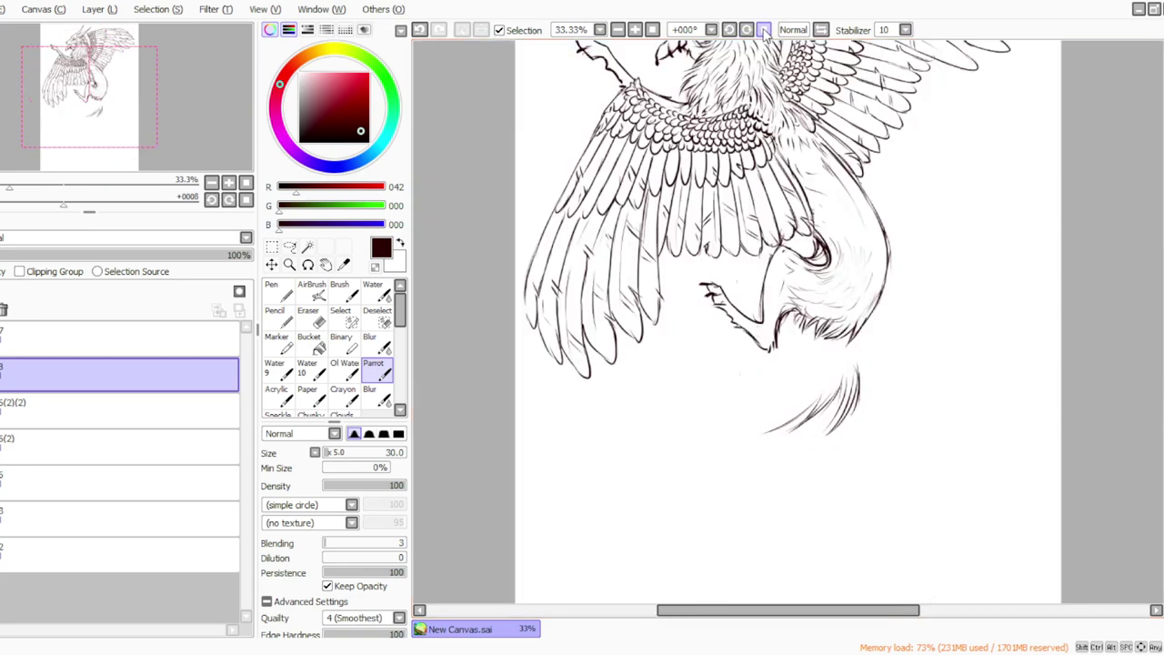
Step: Connect the rump to the tuft with long flowing strokes and lengthen the tail with several tapering strands
{"action": "left_click_drag", "start_coordinate": [890, 288], "coordinate": [868, 359]}
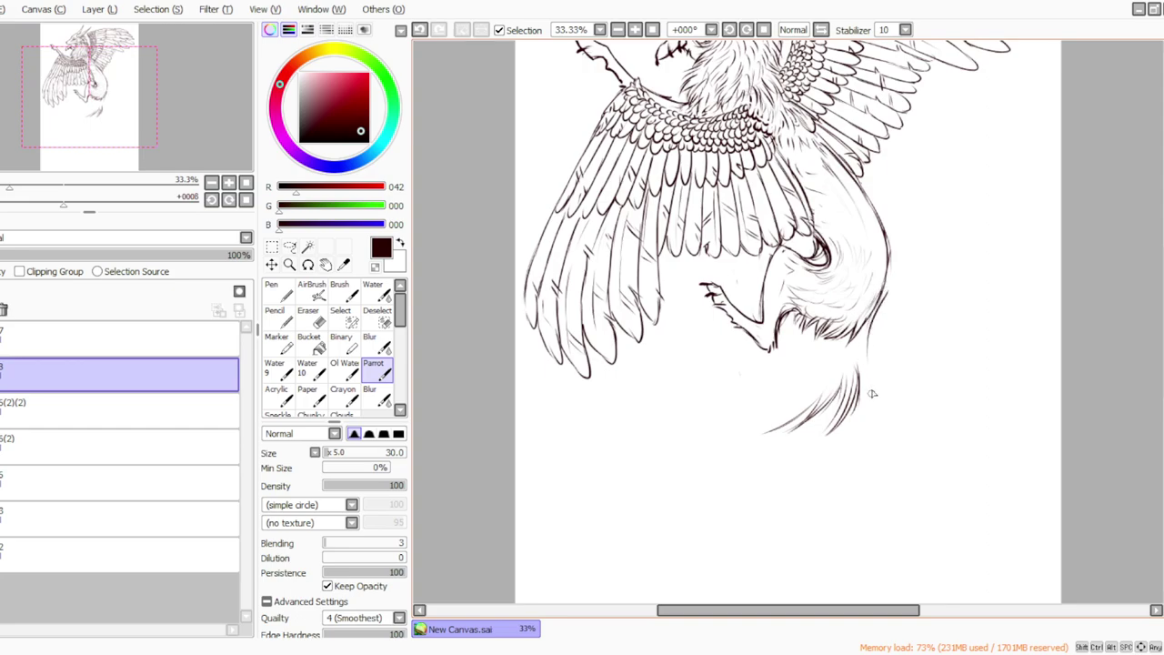
{"action": "left_click", "coordinate": [418, 30]}
{"action": "left_click_drag", "start_coordinate": [881, 293], "coordinate": [864, 373]}
{"action": "mouse_move", "coordinate": [874, 324]}
{"action": "left_mouse_down"}
{"action": "mouse_move", "coordinate": [860, 411]}
{"action": "mouse_move", "coordinate": [859, 348]}
{"action": "mouse_move", "coordinate": [828, 442]}
{"action": "left_mouse_up"}
{"action": "left_click_drag", "start_coordinate": [858, 347], "coordinate": [836, 438]}
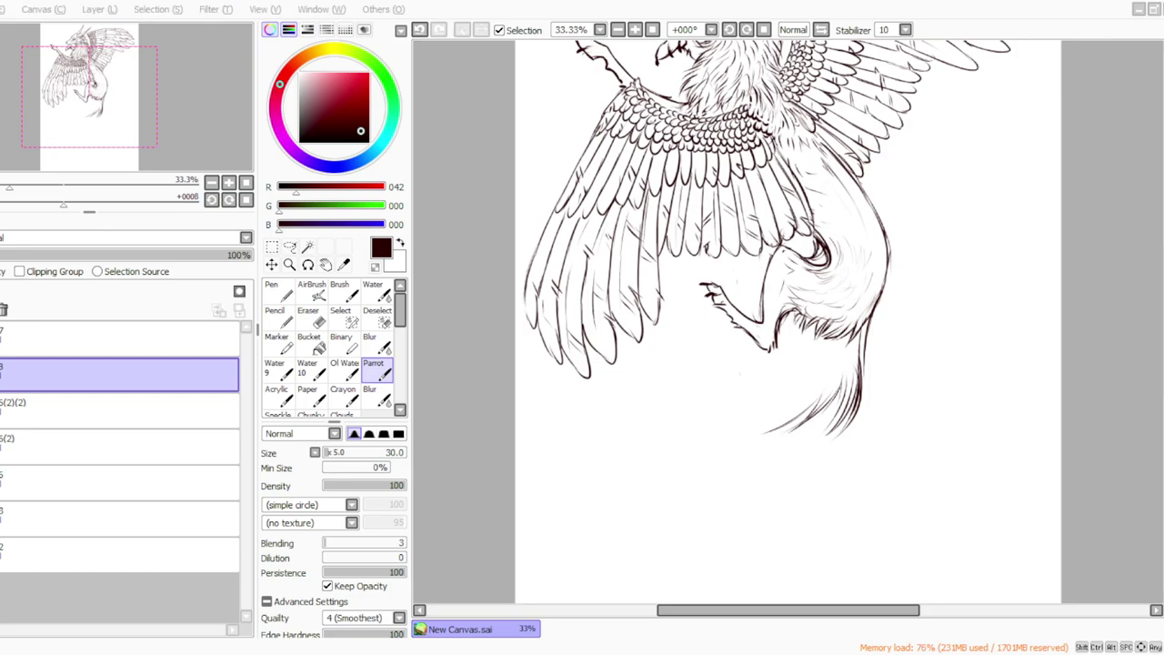
{"action": "mouse_move", "coordinate": [843, 340]}
{"action": "left_mouse_down"}
{"action": "mouse_move", "coordinate": [832, 405]}
{"action": "mouse_move", "coordinate": [828, 391]}
{"action": "mouse_move", "coordinate": [789, 479]}
{"action": "left_mouse_up"}
{"action": "mouse_move", "coordinate": [825, 402]}
{"action": "left_mouse_down"}
{"action": "mouse_move", "coordinate": [771, 478]}
{"action": "mouse_move", "coordinate": [787, 471]}
{"action": "left_mouse_up"}
{"action": "left_click_drag", "start_coordinate": [838, 403], "coordinate": [783, 478]}
Step: Add long curved strands on the side of the tail facing the hind leg
{"action": "left_click", "coordinate": [733, 31]}
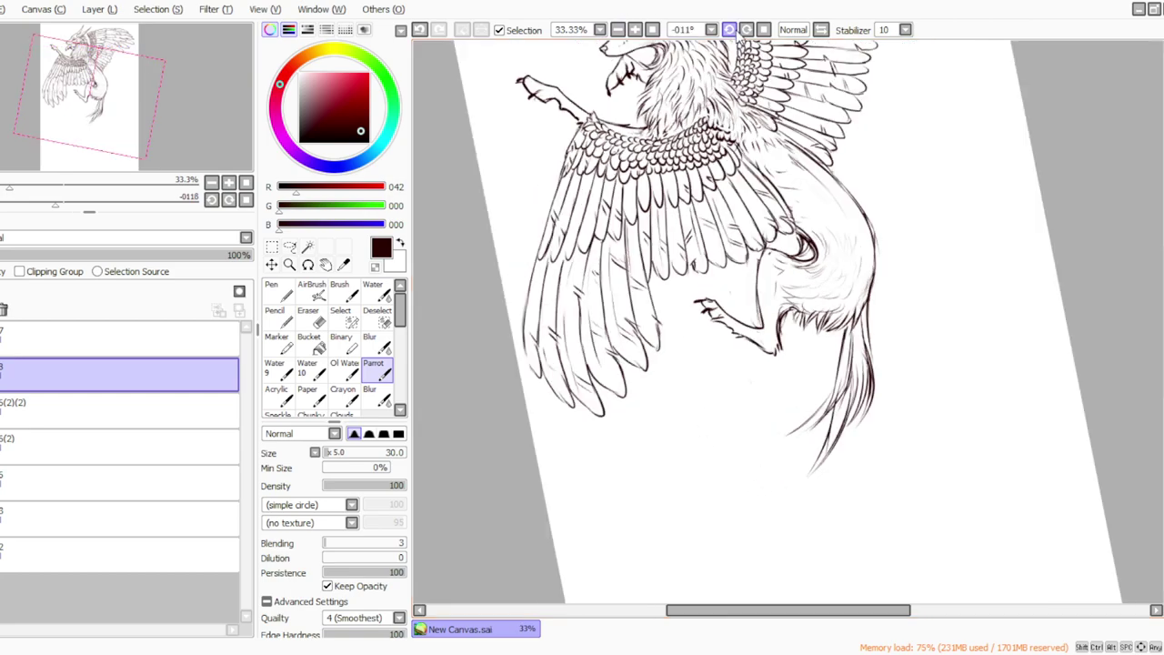
{"action": "left_click", "coordinate": [734, 30]}
{"action": "left_click", "coordinate": [734, 31]}
{"action": "left_click", "coordinate": [733, 31]}
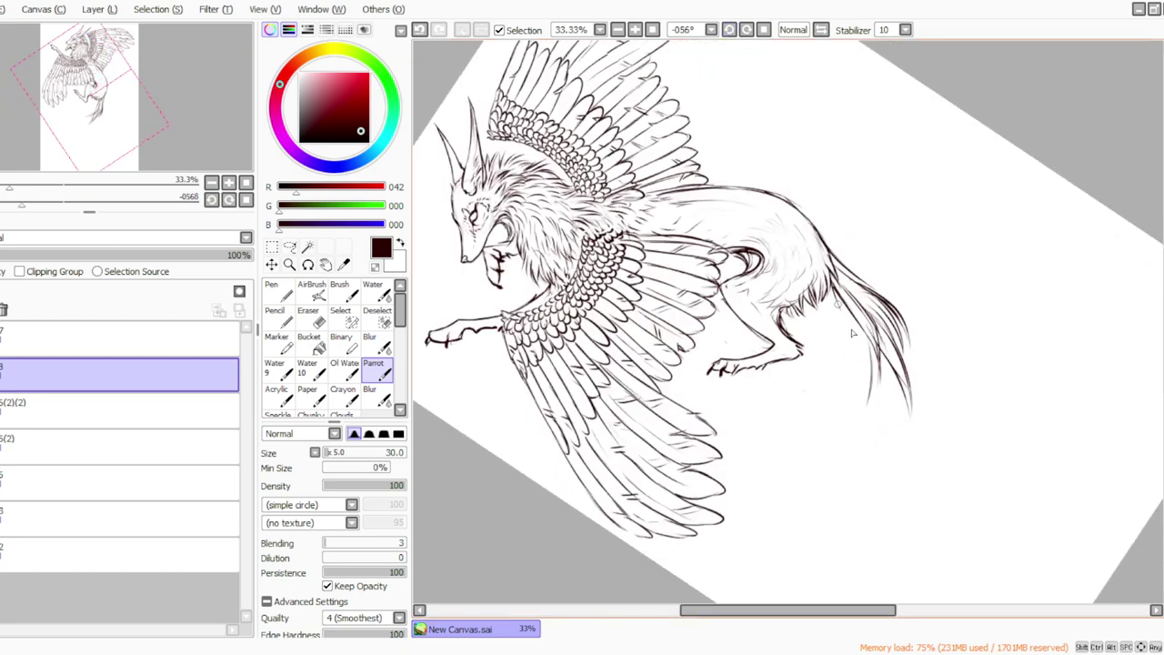
{"action": "left_click_drag", "start_coordinate": [828, 290], "coordinate": [866, 376]}
{"action": "left_click_drag", "start_coordinate": [835, 316], "coordinate": [860, 420]}
{"action": "left_click_drag", "start_coordinate": [853, 342], "coordinate": [855, 444]}
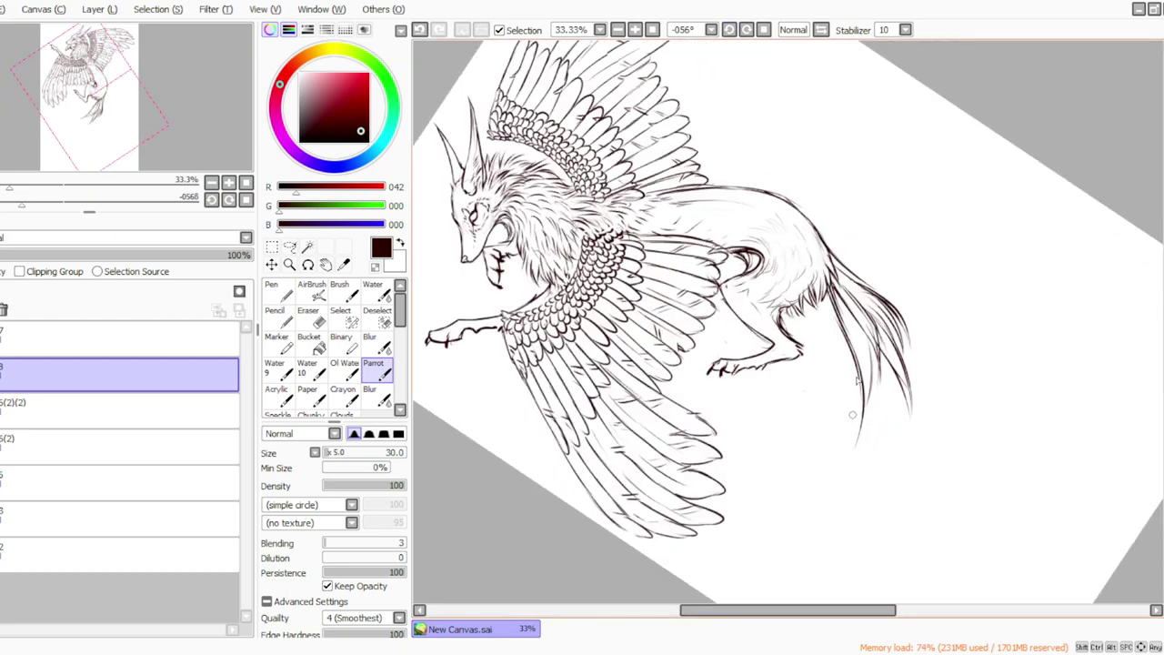
Step: Fan out a second cluster of sweeping strands from beneath the rump fur to widen the tail under the hind foot
{"action": "mouse_move", "coordinate": [805, 309]}
{"action": "left_mouse_down"}
{"action": "mouse_move", "coordinate": [825, 428]}
{"action": "mouse_move", "coordinate": [826, 403]}
{"action": "mouse_move", "coordinate": [810, 484]}
{"action": "mouse_move", "coordinate": [844, 375]}
{"action": "mouse_move", "coordinate": [853, 433]}
{"action": "left_mouse_up"}
{"action": "mouse_move", "coordinate": [833, 357]}
{"action": "left_mouse_down"}
{"action": "mouse_move", "coordinate": [844, 454]}
{"action": "mouse_move", "coordinate": [827, 376]}
{"action": "mouse_move", "coordinate": [834, 399]}
{"action": "mouse_move", "coordinate": [839, 471]}
{"action": "left_mouse_up"}
{"action": "left_click_drag", "start_coordinate": [828, 429], "coordinate": [816, 506]}
{"action": "left_click_drag", "start_coordinate": [824, 351], "coordinate": [810, 440]}
{"action": "mouse_move", "coordinate": [819, 380]}
{"action": "left_mouse_down"}
{"action": "mouse_move", "coordinate": [781, 422]}
{"action": "mouse_move", "coordinate": [819, 385]}
{"action": "mouse_move", "coordinate": [793, 426]}
{"action": "mouse_move", "coordinate": [792, 465]}
{"action": "left_mouse_up"}
{"action": "left_click", "coordinate": [764, 30]}
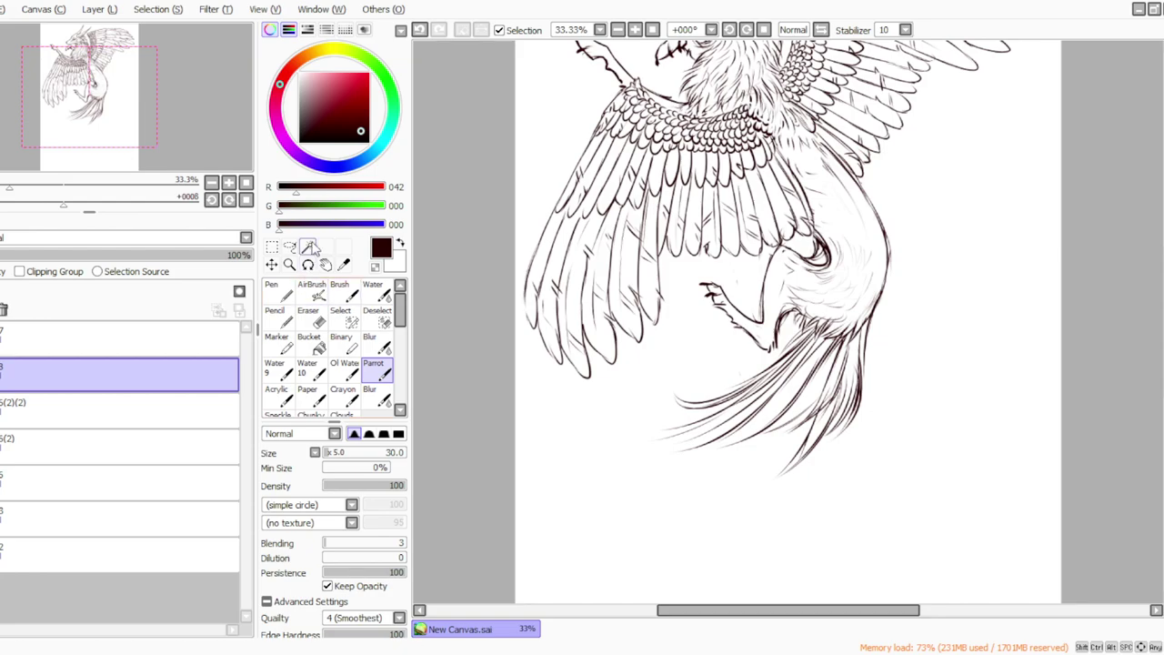
Step: Undo the last two strokes and fill the gap between the two tail clusters with overlapping tapering strands
{"action": "left_click", "coordinate": [652, 31]}
{"action": "left_click", "coordinate": [636, 32]}
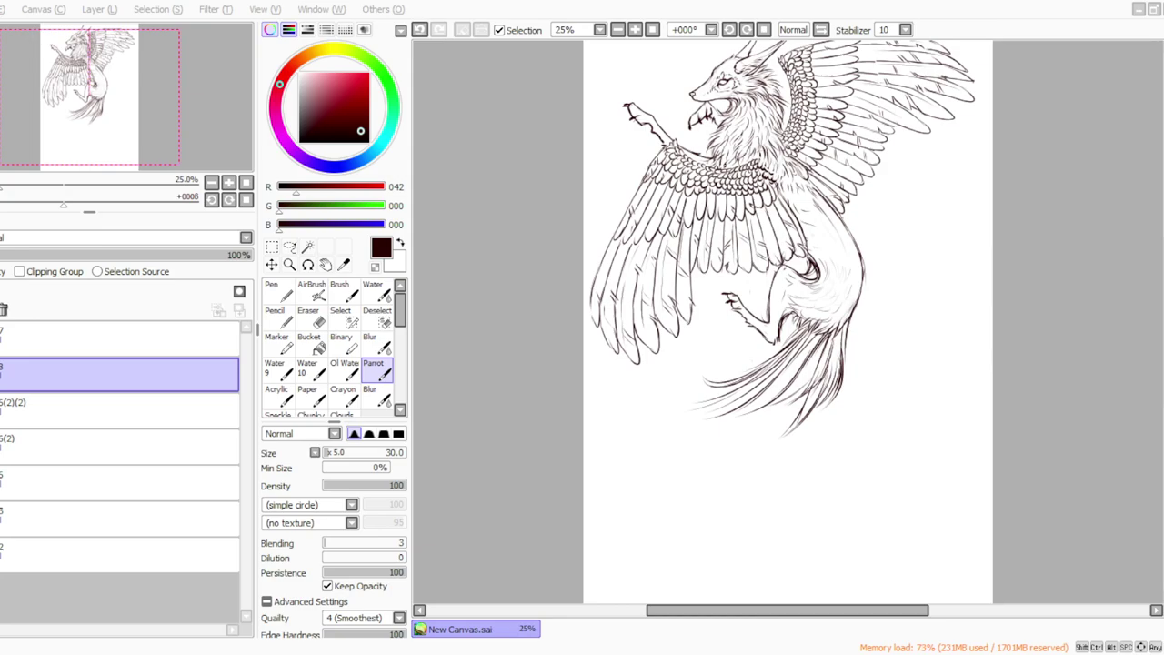
{"action": "left_click", "coordinate": [729, 29]}
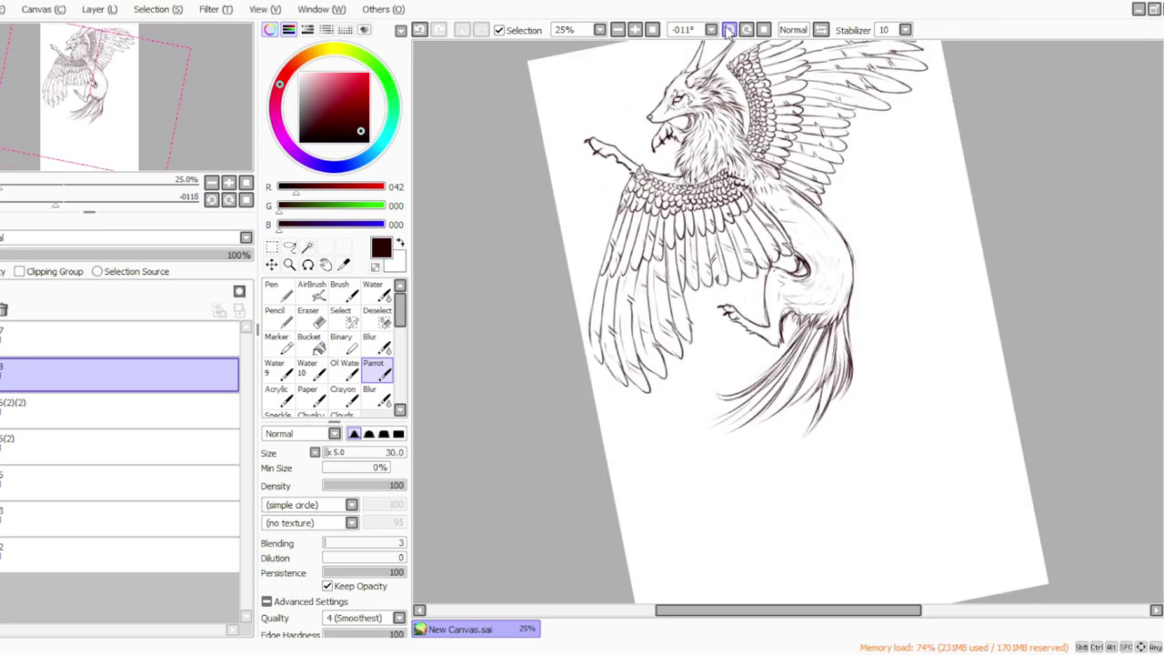
{"action": "left_click", "coordinate": [729, 29]}
{"action": "left_click", "coordinate": [729, 29]}
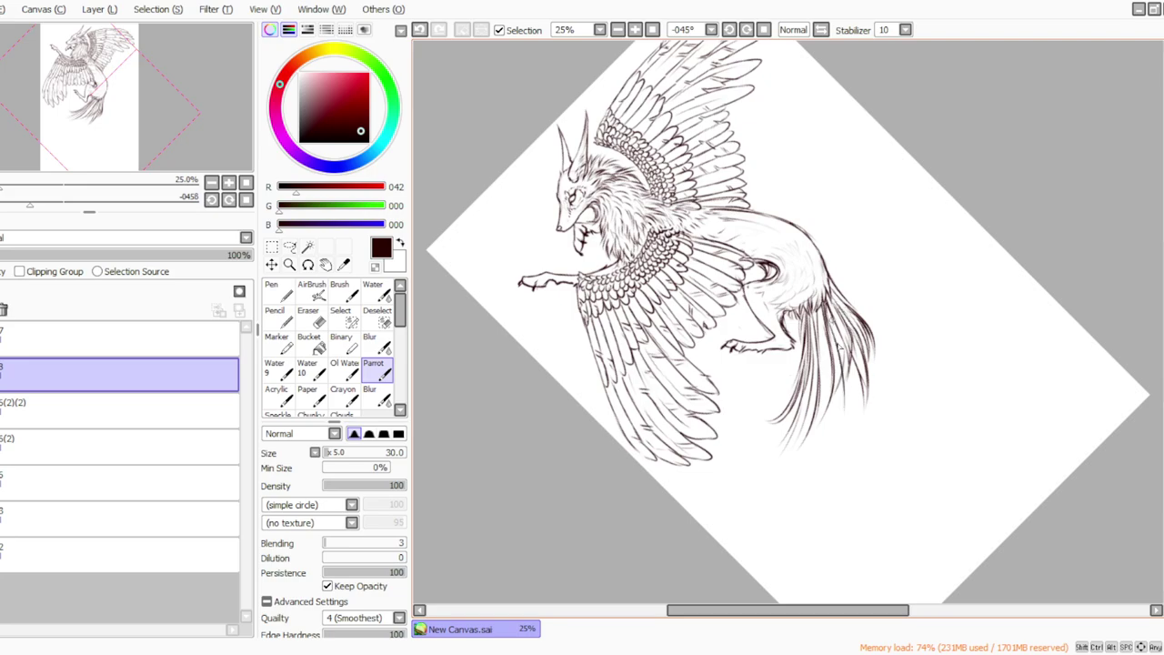
{"action": "left_click", "coordinate": [420, 30]}
{"action": "left_click", "coordinate": [420, 30]}
{"action": "left_click_drag", "start_coordinate": [826, 304], "coordinate": [851, 411]}
{"action": "mouse_move", "coordinate": [841, 350]}
{"action": "left_mouse_down"}
{"action": "mouse_move", "coordinate": [828, 462]}
{"action": "mouse_move", "coordinate": [809, 466]}
{"action": "left_mouse_up"}
{"action": "left_click_drag", "start_coordinate": [852, 355], "coordinate": [852, 427]}
{"action": "left_click_drag", "start_coordinate": [855, 388], "coordinate": [842, 442]}
{"action": "left_click_drag", "start_coordinate": [854, 367], "coordinate": [849, 396]}
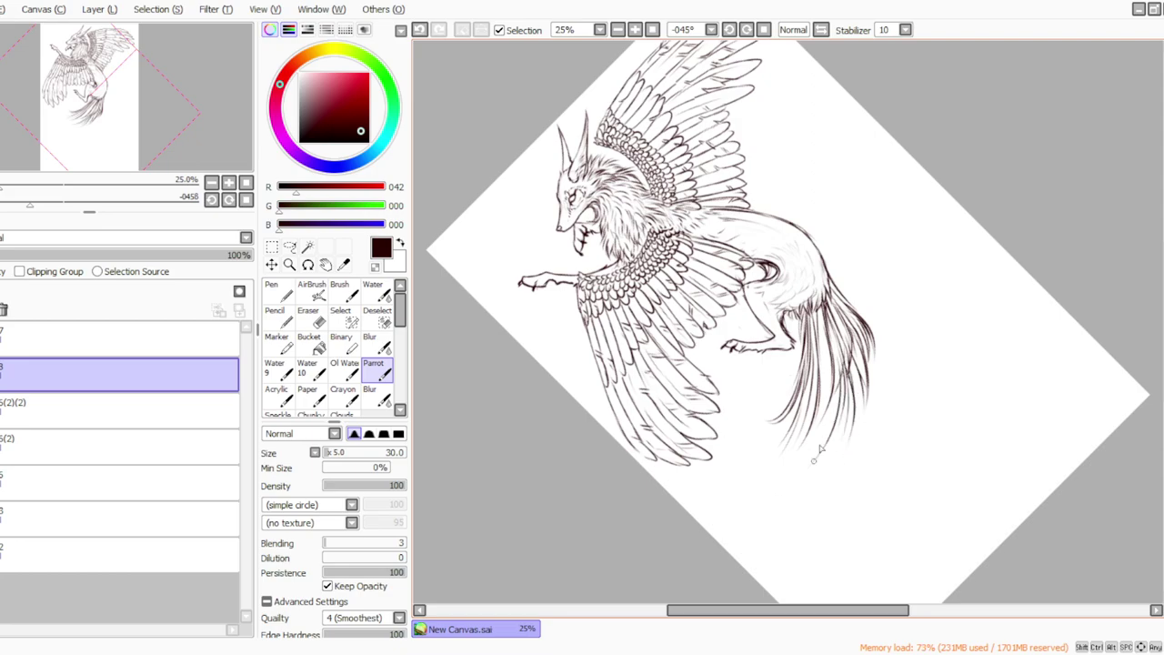
{"action": "left_click", "coordinate": [764, 31]}
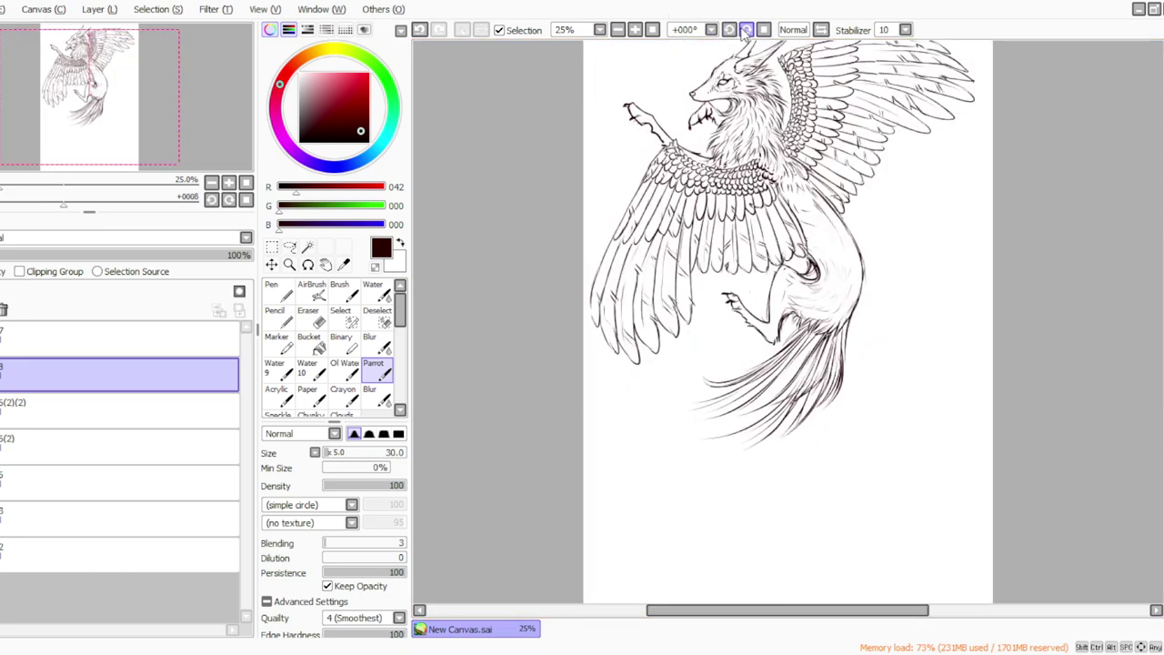
{"action": "left_click", "coordinate": [747, 31]}
{"action": "left_click", "coordinate": [746, 30]}
{"action": "left_click_drag", "start_coordinate": [679, 169], "coordinate": [699, 204]}
{"action": "left_click", "coordinate": [764, 30]}
{"action": "left_click", "coordinate": [423, 32]}
Step: Extend the tail tips beneath the near wing with long, thin, curving strands
{"action": "left_click", "coordinate": [728, 30]}
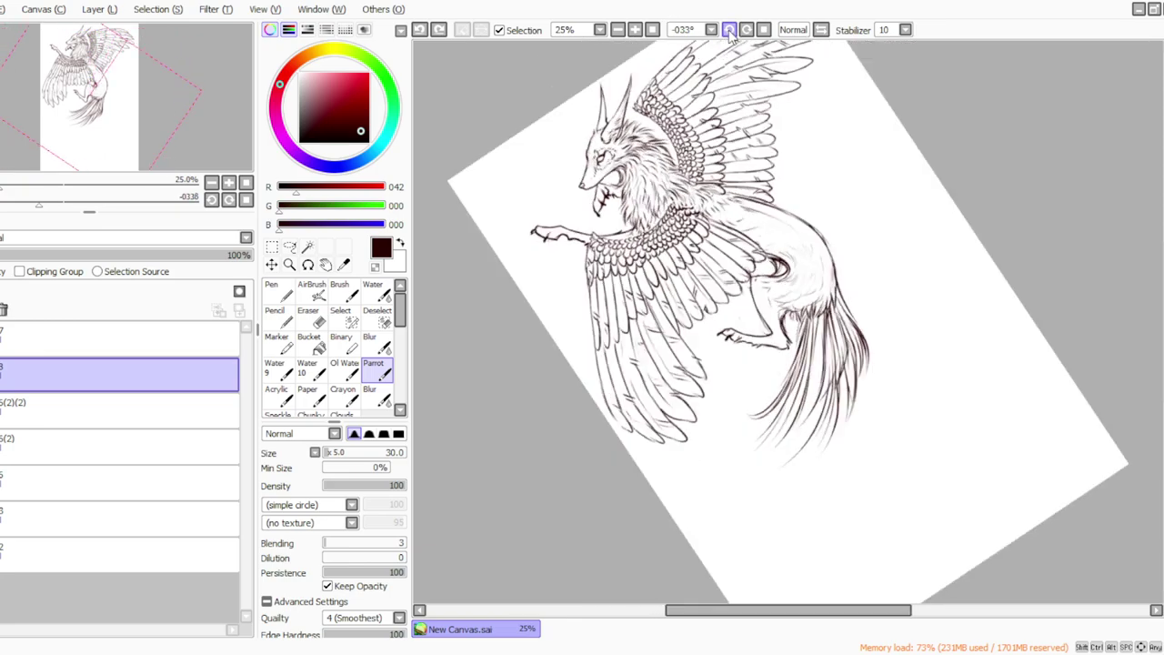
{"action": "left_click", "coordinate": [729, 30]}
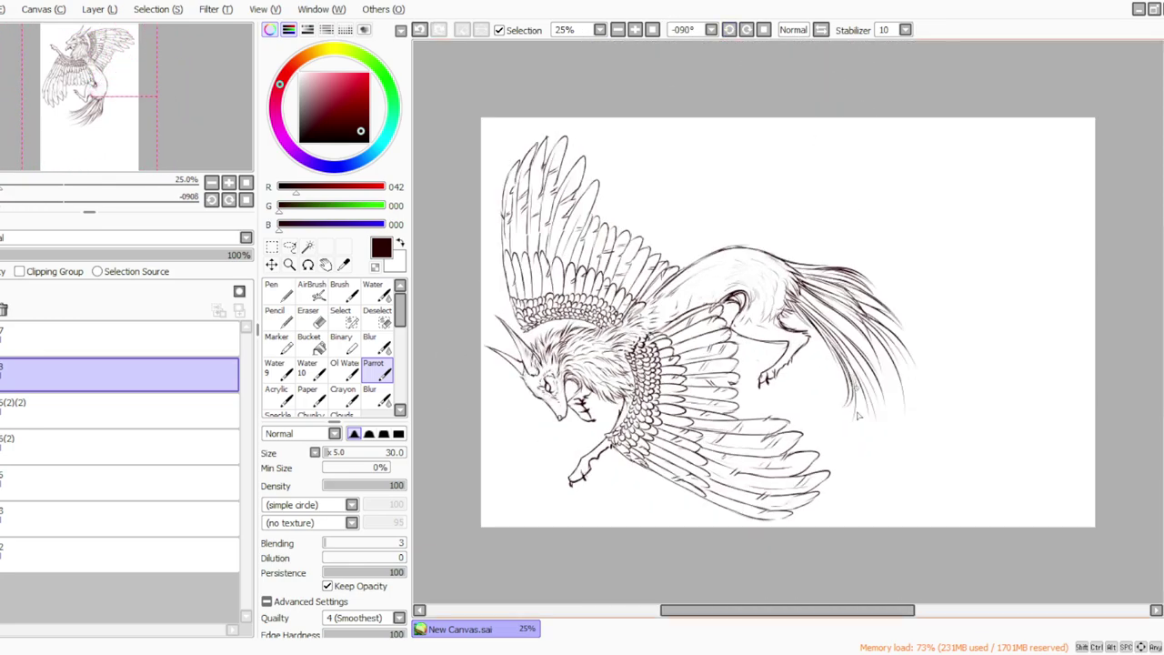
{"action": "left_click_drag", "start_coordinate": [852, 442], "coordinate": [856, 384]}
{"action": "left_click_drag", "start_coordinate": [861, 408], "coordinate": [848, 488]}
{"action": "left_click_drag", "start_coordinate": [854, 437], "coordinate": [858, 498]}
{"action": "left_click_drag", "start_coordinate": [860, 398], "coordinate": [861, 491]}
{"action": "mouse_move", "coordinate": [878, 360]}
{"action": "left_mouse_down"}
{"action": "mouse_move", "coordinate": [899, 447]}
{"action": "mouse_move", "coordinate": [894, 435]}
{"action": "left_mouse_up"}
{"action": "left_click_drag", "start_coordinate": [878, 393], "coordinate": [882, 451]}
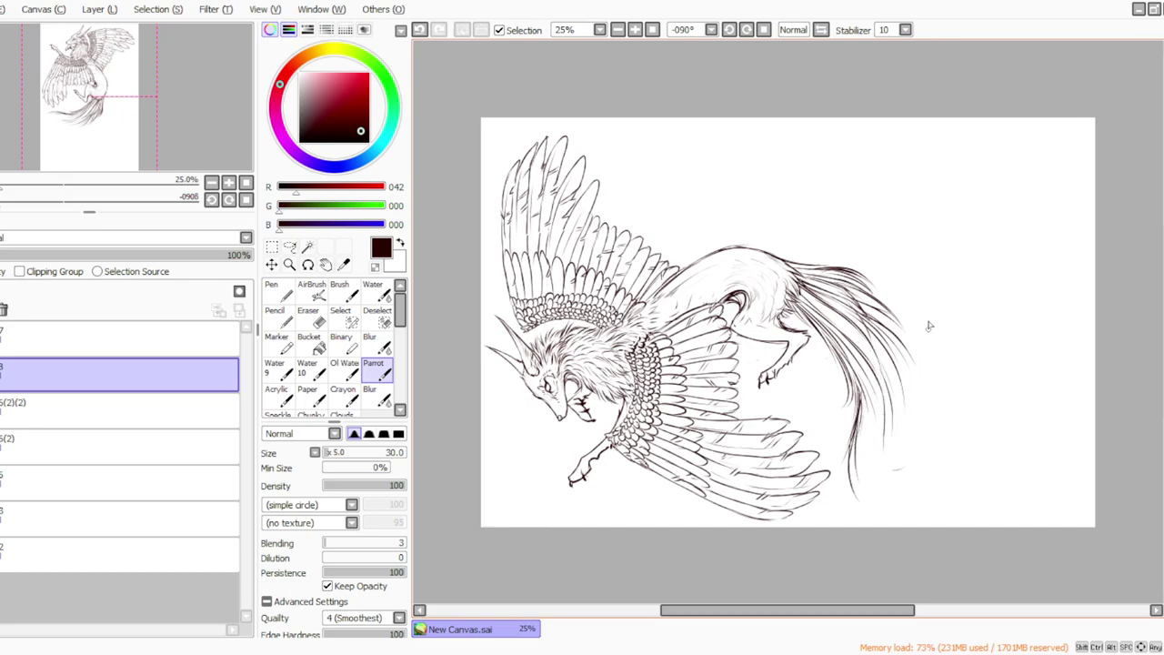
{"action": "left_click", "coordinate": [762, 29]}
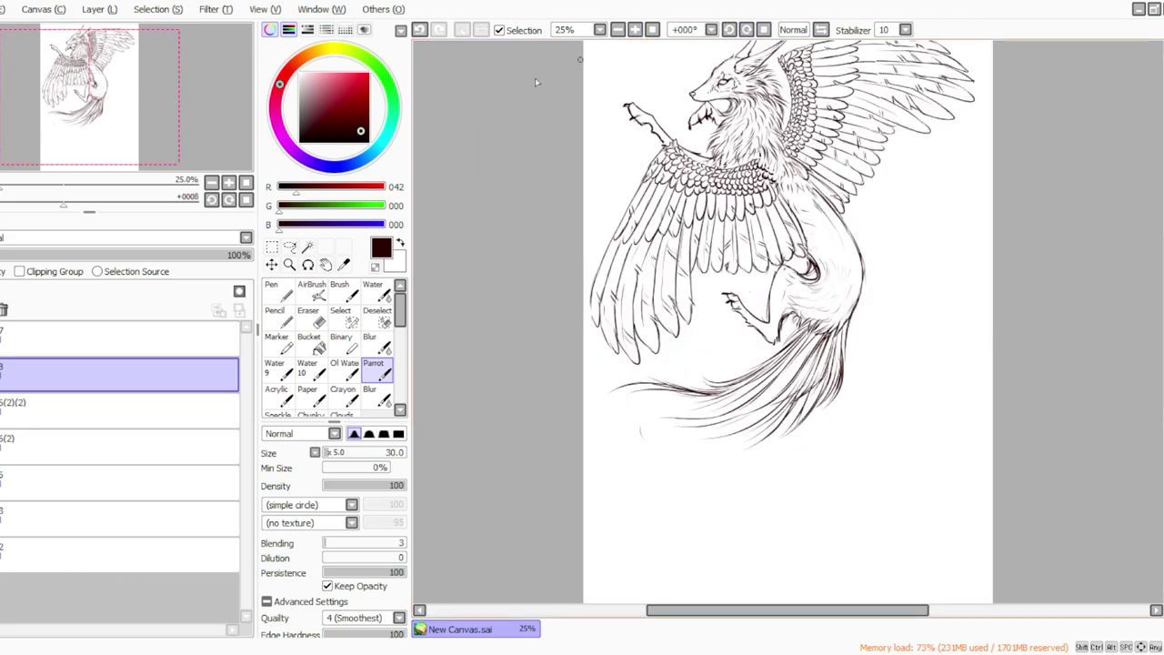
Step: Free-deform the tail layer, pulling its far lower corner inward to shorten the tail tips, and return to the Parrot brush
{"action": "key", "text": "ctrl+t"}
{"action": "left_click_drag", "start_coordinate": [606, 375], "coordinate": [635, 374]}
{"action": "left_click_drag", "start_coordinate": [636, 295], "coordinate": [617, 297]}
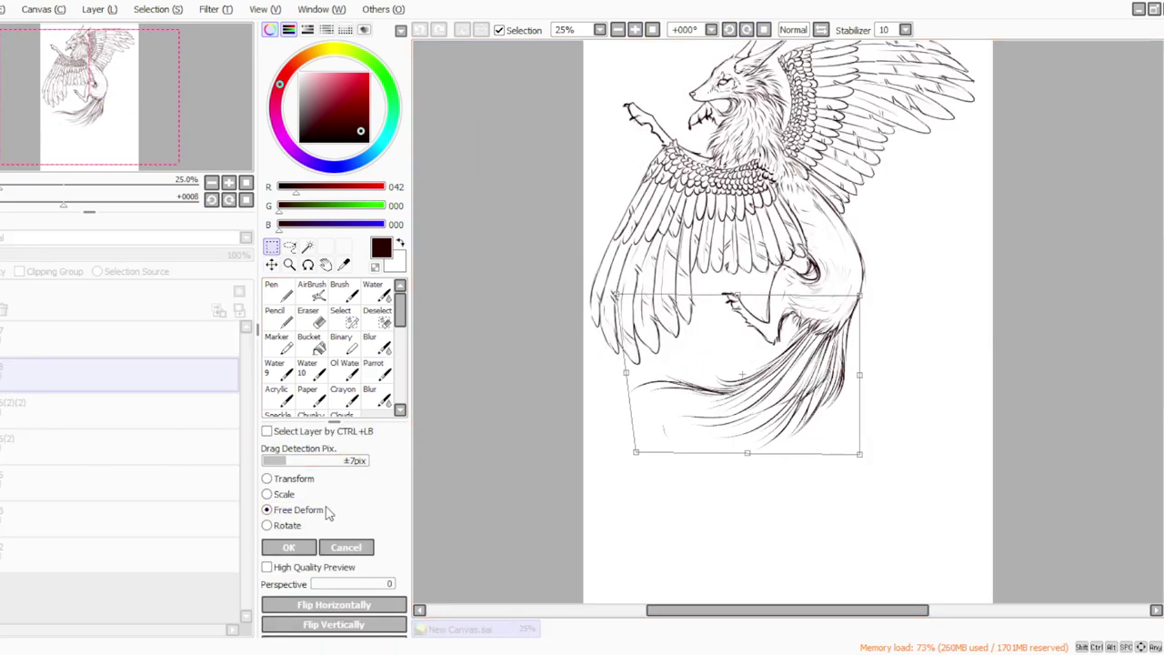
{"action": "left_click", "coordinate": [301, 548]}
{"action": "left_click", "coordinate": [380, 368]}
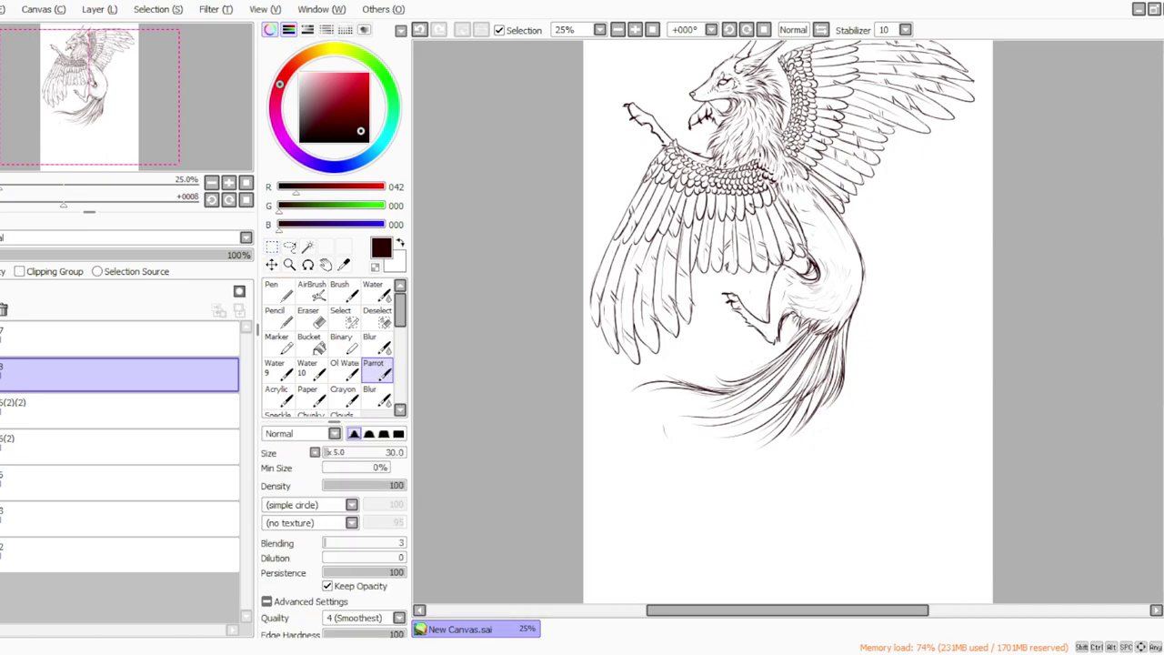
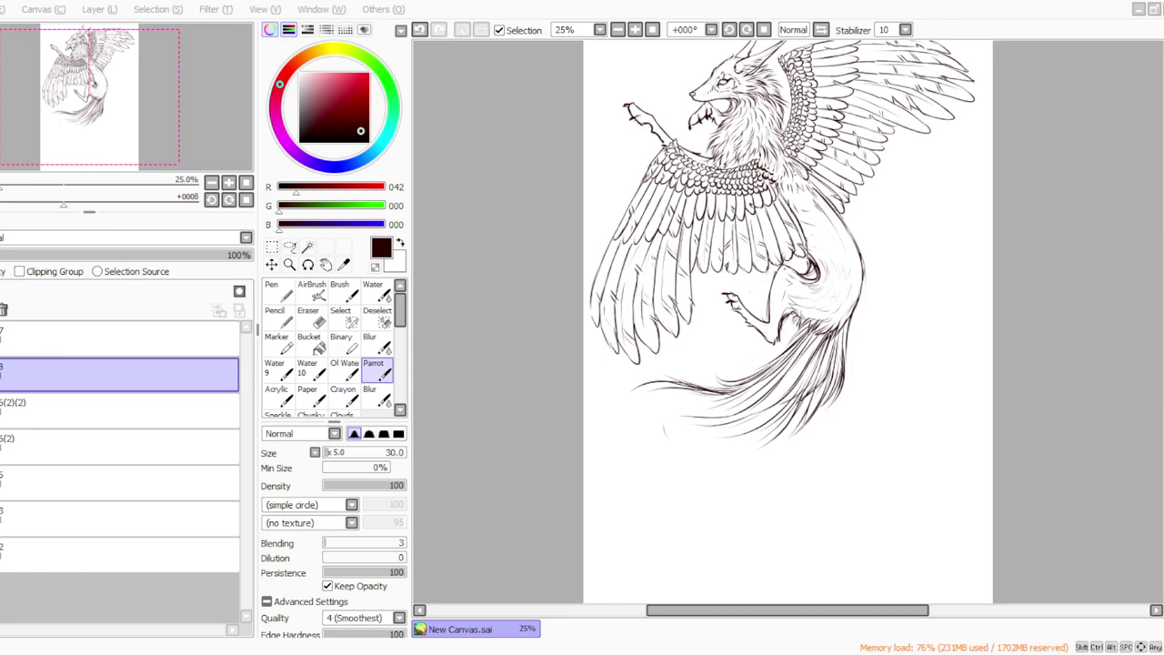
{"action": "left_click", "coordinate": [426, 653]}
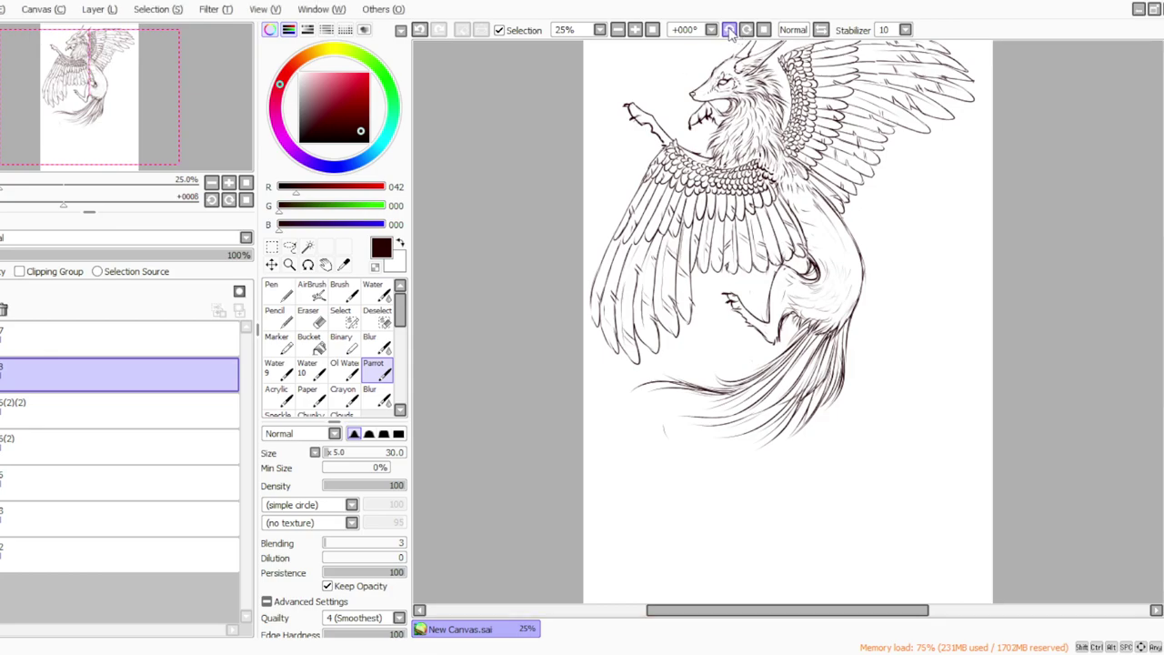
{"action": "left_click", "coordinate": [730, 31]}
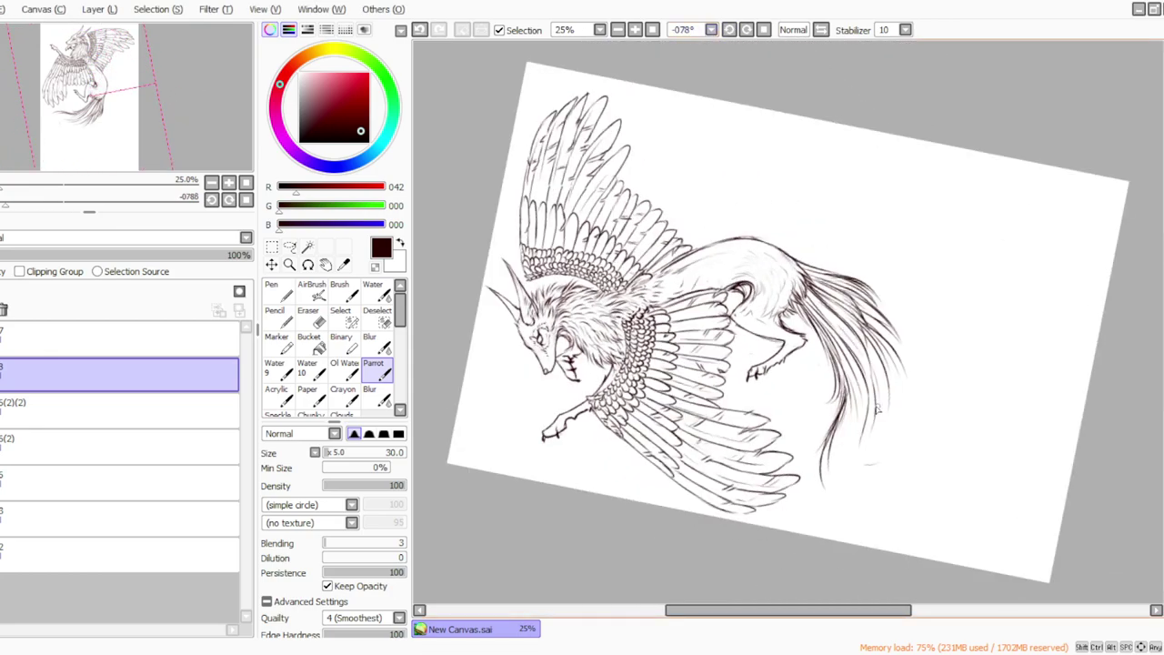
{"action": "left_click", "coordinate": [653, 29]}
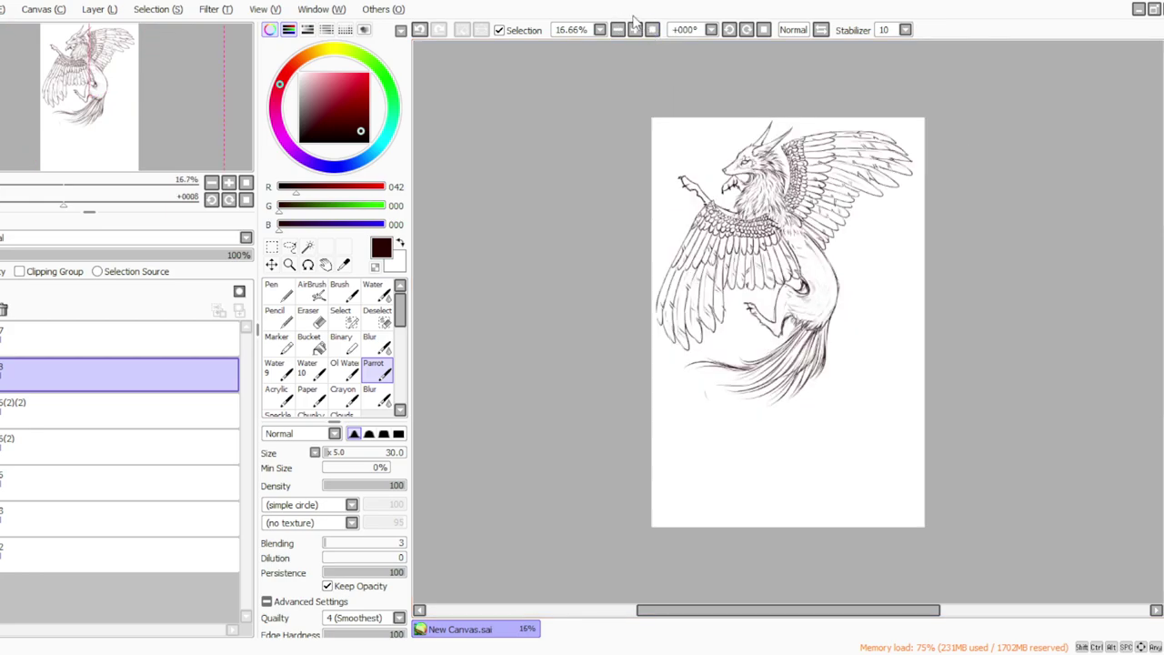
{"action": "left_click", "coordinate": [635, 30]}
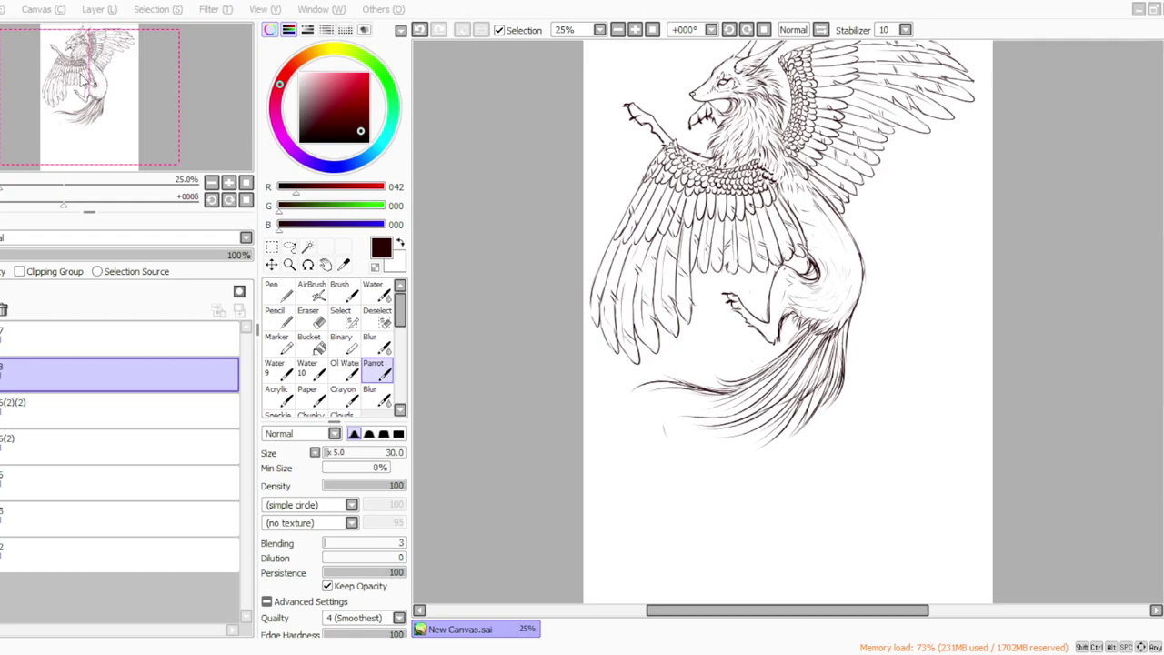
Step: Extend the canvas downward to make more room below the tail
{"action": "left_click", "coordinate": [168, 220]}
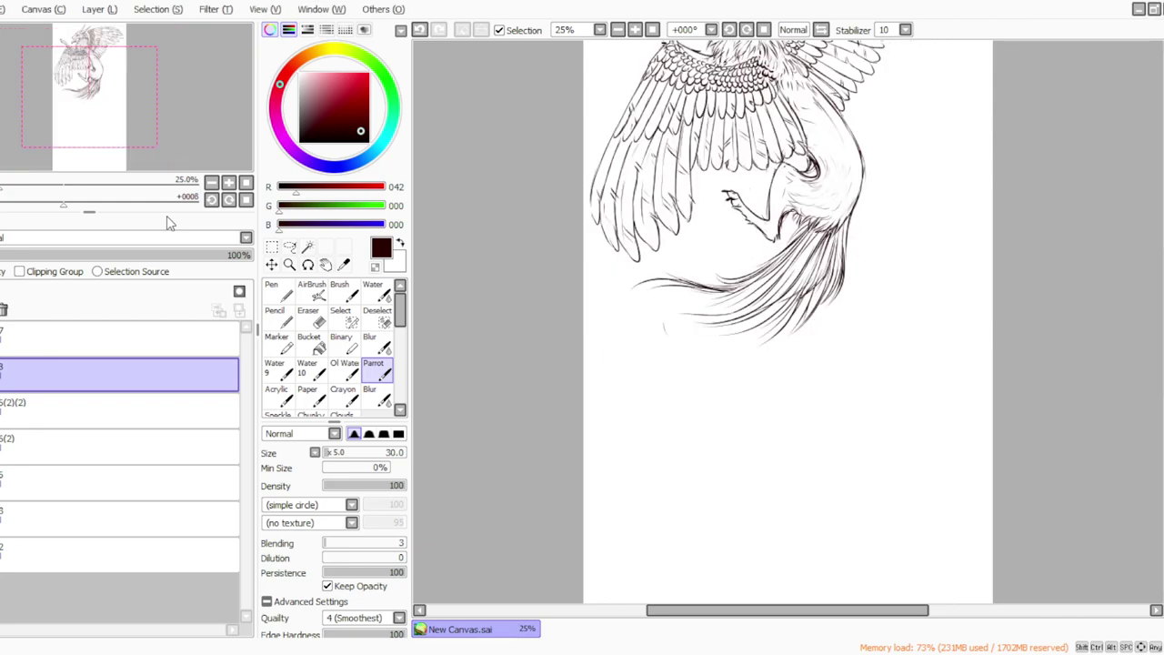
{"action": "left_click", "coordinate": [654, 31]}
{"action": "left_click", "coordinate": [635, 30]}
{"action": "left_click_drag", "start_coordinate": [1163, 335], "coordinate": [1163, 347]}
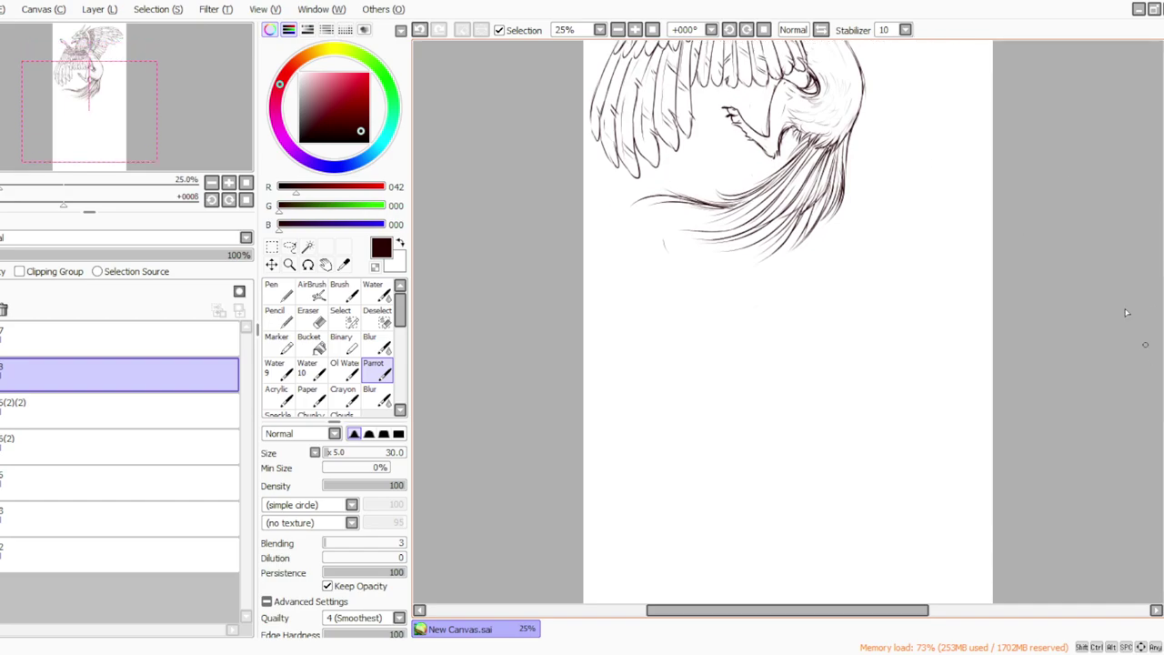
Step: Draw a strand that curls off the tail's lower edge and continues downward into the empty canvas
{"action": "left_click", "coordinate": [730, 31]}
{"action": "left_click", "coordinate": [730, 30]}
{"action": "left_click", "coordinate": [730, 31]}
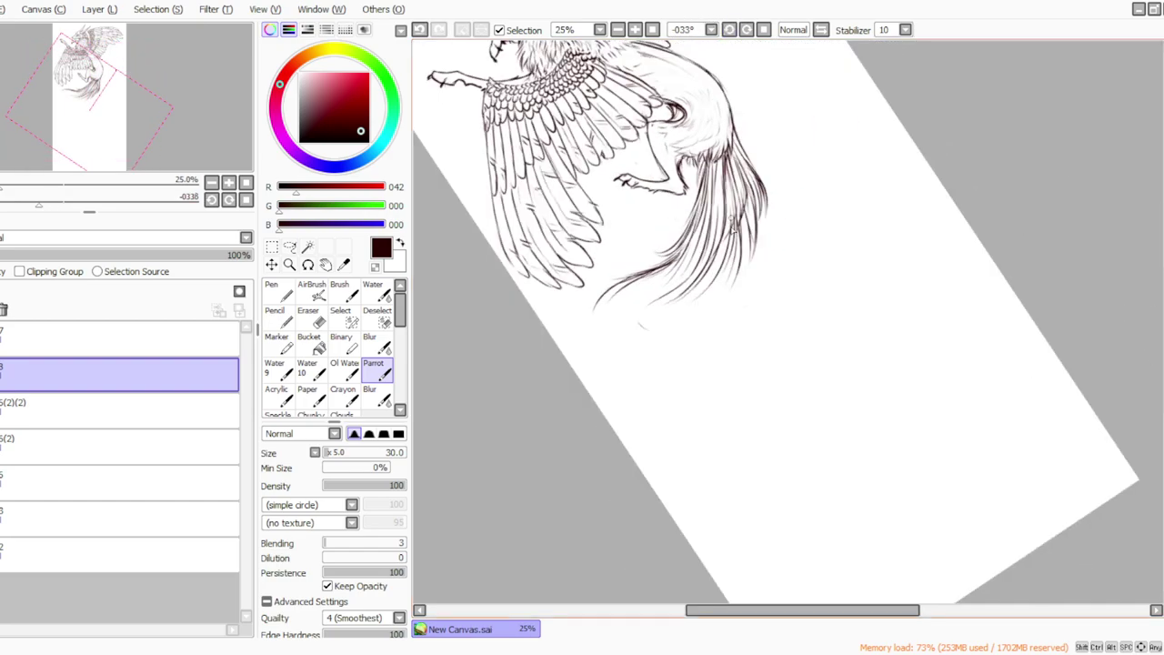
{"action": "left_click_drag", "start_coordinate": [700, 278], "coordinate": [689, 357]}
{"action": "left_click", "coordinate": [764, 30]}
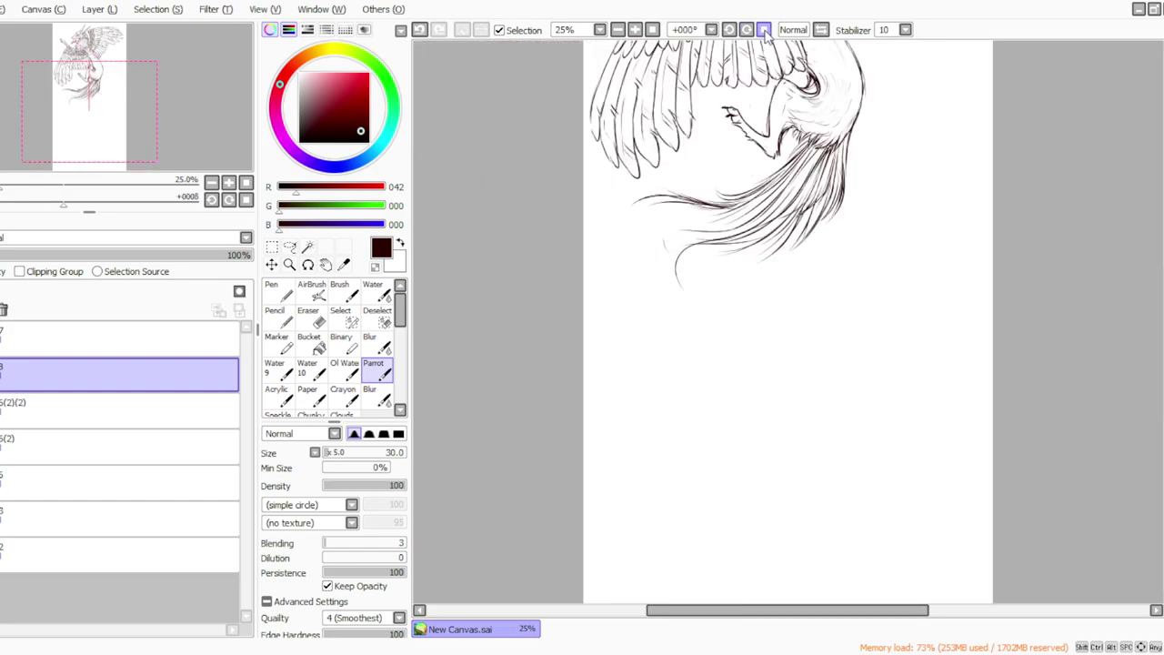
{"action": "left_click", "coordinate": [747, 30]}
{"action": "mouse_move", "coordinate": [744, 218]}
{"action": "left_mouse_down"}
{"action": "mouse_move", "coordinate": [708, 255]}
{"action": "mouse_move", "coordinate": [727, 208]}
{"action": "mouse_move", "coordinate": [713, 264]}
{"action": "mouse_move", "coordinate": [734, 218]}
{"action": "mouse_move", "coordinate": [706, 247]}
{"action": "mouse_move", "coordinate": [716, 234]}
{"action": "mouse_move", "coordinate": [730, 285]}
{"action": "mouse_move", "coordinate": [709, 259]}
{"action": "mouse_move", "coordinate": [733, 300]}
{"action": "left_mouse_up"}
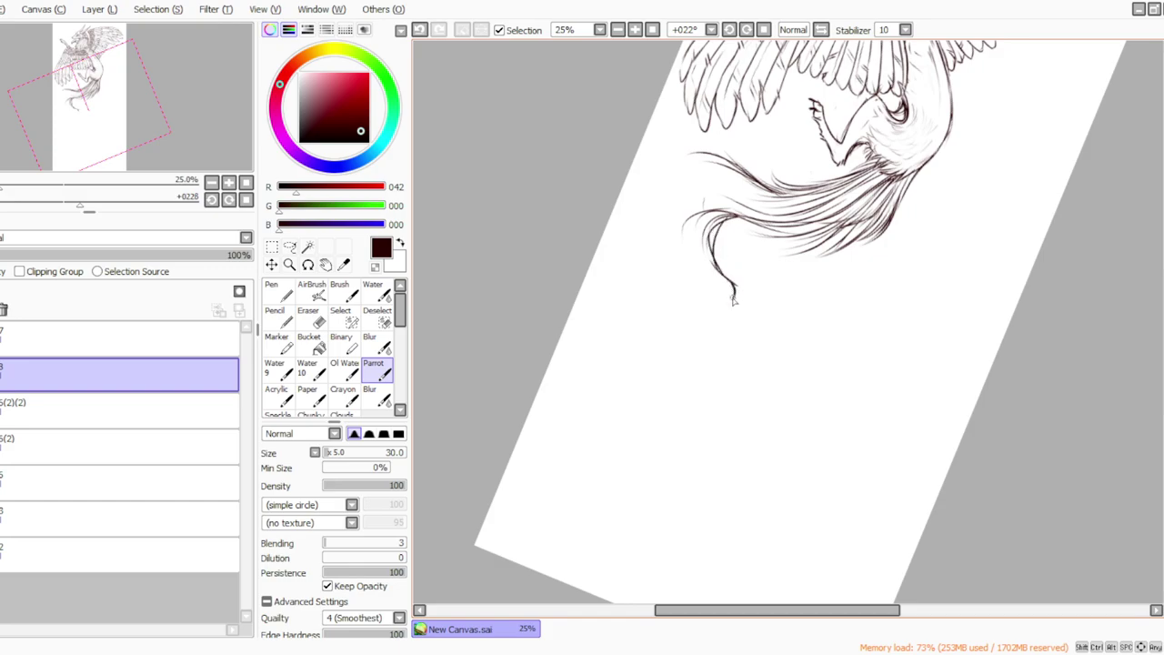
Step: Outline a long, wavy tail extension with two jagged contour lines running diagonally down the canvas
{"action": "mouse_move", "coordinate": [698, 214]}
{"action": "left_mouse_down"}
{"action": "mouse_move", "coordinate": [686, 286]}
{"action": "mouse_move", "coordinate": [677, 279]}
{"action": "mouse_move", "coordinate": [693, 293]}
{"action": "mouse_move", "coordinate": [678, 306]}
{"action": "mouse_move", "coordinate": [727, 305]}
{"action": "mouse_move", "coordinate": [731, 339]}
{"action": "mouse_move", "coordinate": [726, 320]}
{"action": "mouse_move", "coordinate": [801, 424]}
{"action": "left_mouse_up"}
{"action": "mouse_move", "coordinate": [688, 303]}
{"action": "left_mouse_down"}
{"action": "mouse_move", "coordinate": [754, 437]}
{"action": "mouse_move", "coordinate": [781, 462]}
{"action": "left_mouse_up"}
{"action": "mouse_move", "coordinate": [771, 401]}
{"action": "left_mouse_down"}
{"action": "mouse_move", "coordinate": [817, 438]}
{"action": "mouse_move", "coordinate": [844, 495]}
{"action": "left_mouse_up"}
{"action": "left_click", "coordinate": [764, 30]}
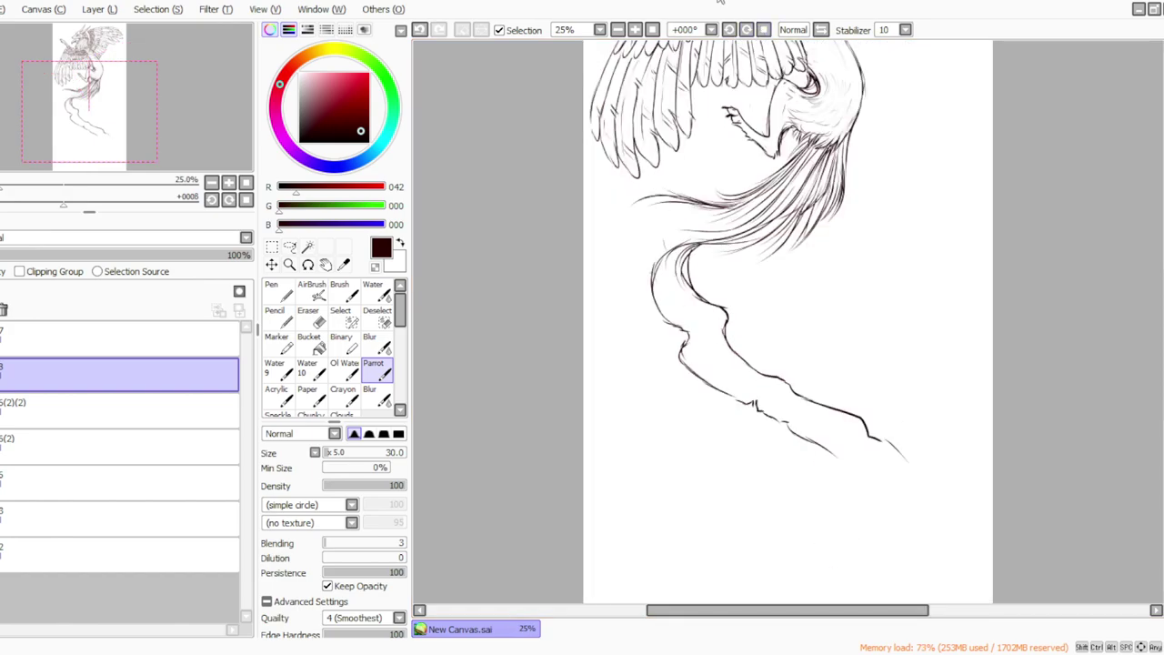
Step: Erase line work at the tail's inner bend with the Eraser at size 80 and density 100
{"action": "left_click", "coordinate": [309, 317]}
{"action": "left_click_drag", "start_coordinate": [351, 486], "coordinate": [406, 486]}
{"action": "left_click", "coordinate": [328, 454]}
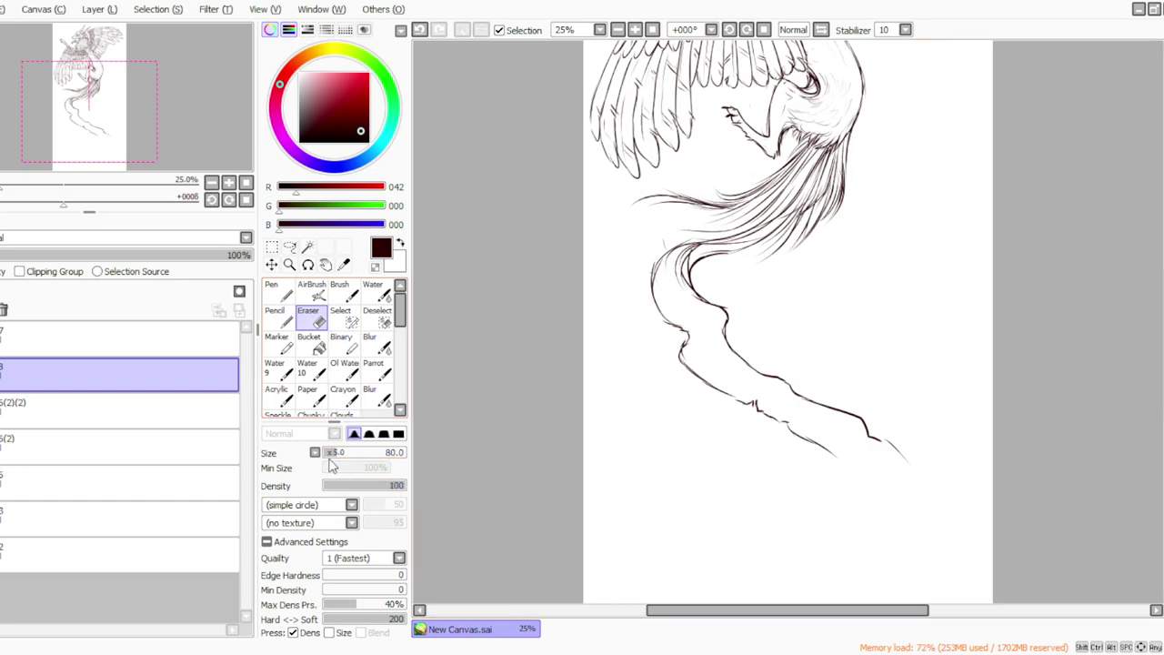
{"action": "left_click_drag", "start_coordinate": [690, 277], "coordinate": [688, 260]}
Step: Build up the tail's inner bend with the Parrot brush, adding short curved strands and a hooked lock of hair
{"action": "left_click", "coordinate": [377, 368]}
{"action": "left_click", "coordinate": [729, 30]}
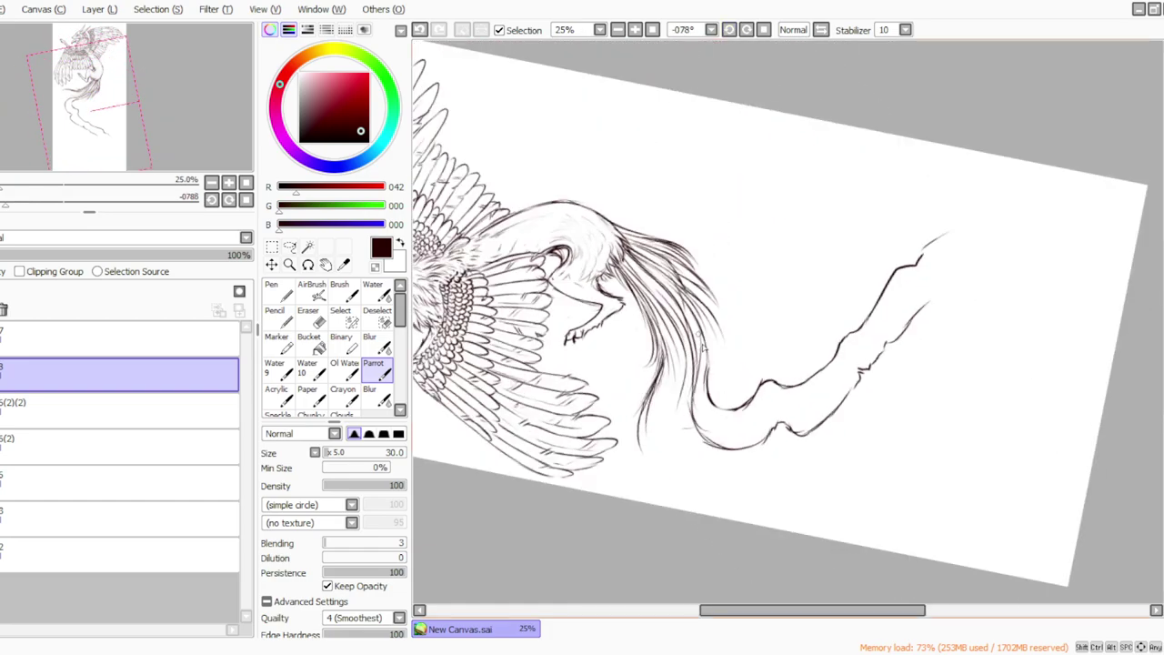
{"action": "left_click_drag", "start_coordinate": [696, 339], "coordinate": [697, 412]}
{"action": "left_click_drag", "start_coordinate": [703, 370], "coordinate": [712, 418]}
{"action": "mouse_move", "coordinate": [700, 385]}
{"action": "left_mouse_down"}
{"action": "mouse_move", "coordinate": [697, 429]}
{"action": "mouse_move", "coordinate": [693, 385]}
{"action": "left_mouse_up"}
{"action": "left_click_drag", "start_coordinate": [699, 345], "coordinate": [703, 369]}
{"action": "mouse_move", "coordinate": [692, 297]}
{"action": "left_mouse_down"}
{"action": "mouse_move", "coordinate": [718, 383]}
{"action": "mouse_move", "coordinate": [713, 373]}
{"action": "left_mouse_up"}
{"action": "mouse_move", "coordinate": [706, 328]}
{"action": "left_mouse_down"}
{"action": "mouse_move", "coordinate": [721, 391]}
{"action": "mouse_move", "coordinate": [742, 406]}
{"action": "mouse_move", "coordinate": [753, 386]}
{"action": "mouse_move", "coordinate": [710, 385]}
{"action": "mouse_move", "coordinate": [734, 409]}
{"action": "mouse_move", "coordinate": [760, 386]}
{"action": "mouse_move", "coordinate": [730, 397]}
{"action": "left_mouse_up"}
{"action": "left_click", "coordinate": [763, 29]}
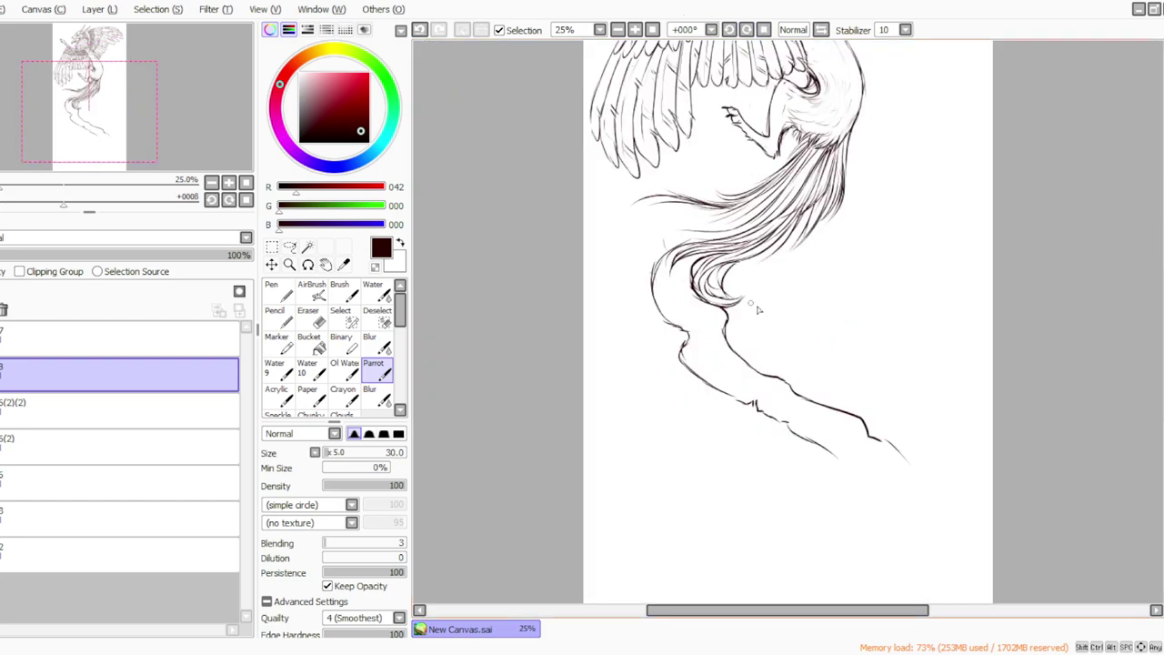
Step: Draw a curled lock with a spiral centre and trailing strands below the tail's inner bend, using the Parrot brush at size 30
{"action": "mouse_move", "coordinate": [733, 305]}
{"action": "left_mouse_down"}
{"action": "mouse_move", "coordinate": [775, 324]}
{"action": "mouse_move", "coordinate": [787, 356]}
{"action": "mouse_move", "coordinate": [749, 315]}
{"action": "mouse_move", "coordinate": [781, 359]}
{"action": "mouse_move", "coordinate": [763, 367]}
{"action": "mouse_move", "coordinate": [764, 353]}
{"action": "mouse_move", "coordinate": [759, 369]}
{"action": "left_mouse_up"}
{"action": "mouse_move", "coordinate": [724, 331]}
{"action": "left_mouse_down"}
{"action": "mouse_move", "coordinate": [753, 357]}
{"action": "mouse_move", "coordinate": [739, 353]}
{"action": "left_mouse_up"}
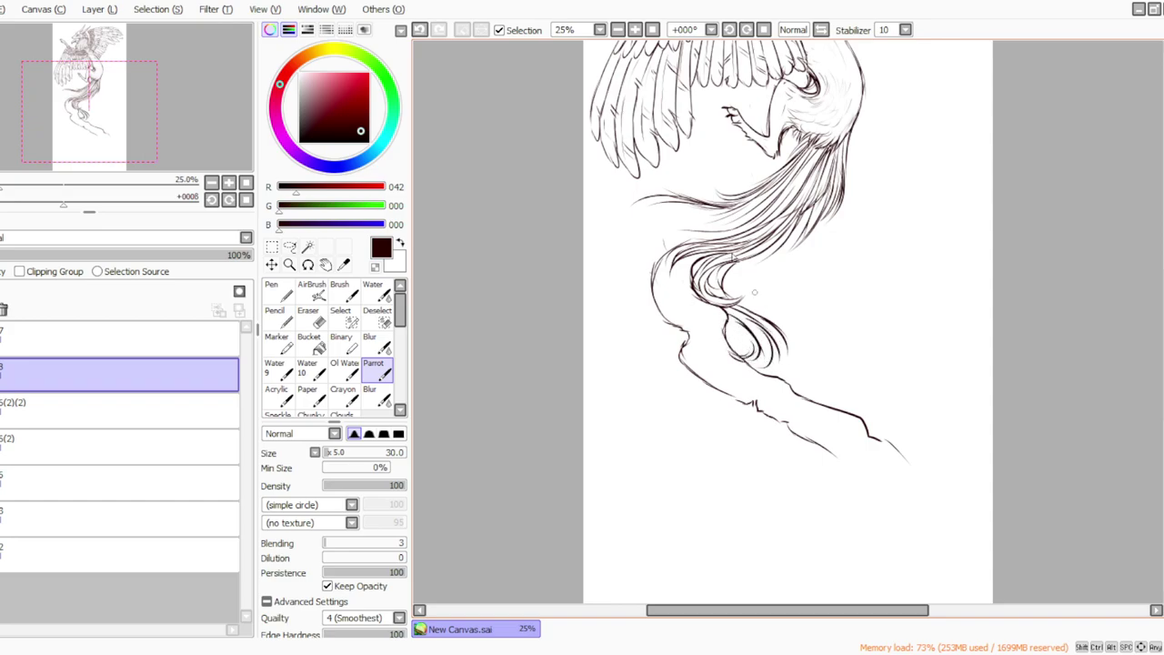
{"action": "left_click", "coordinate": [307, 315]}
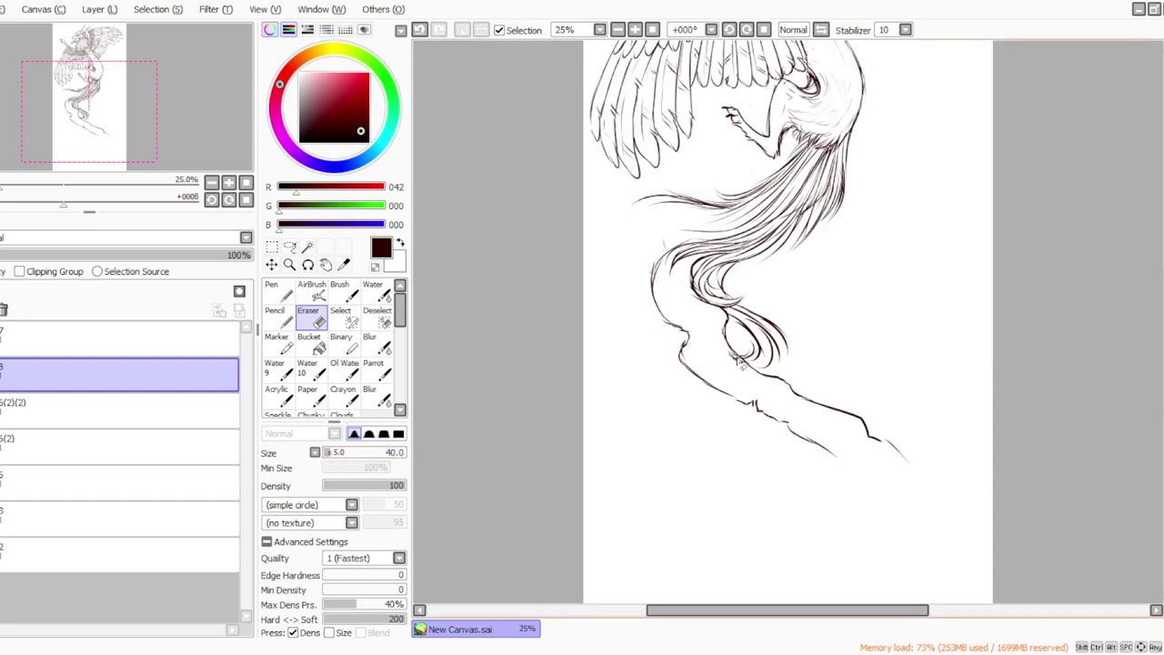
{"action": "left_click", "coordinate": [375, 366]}
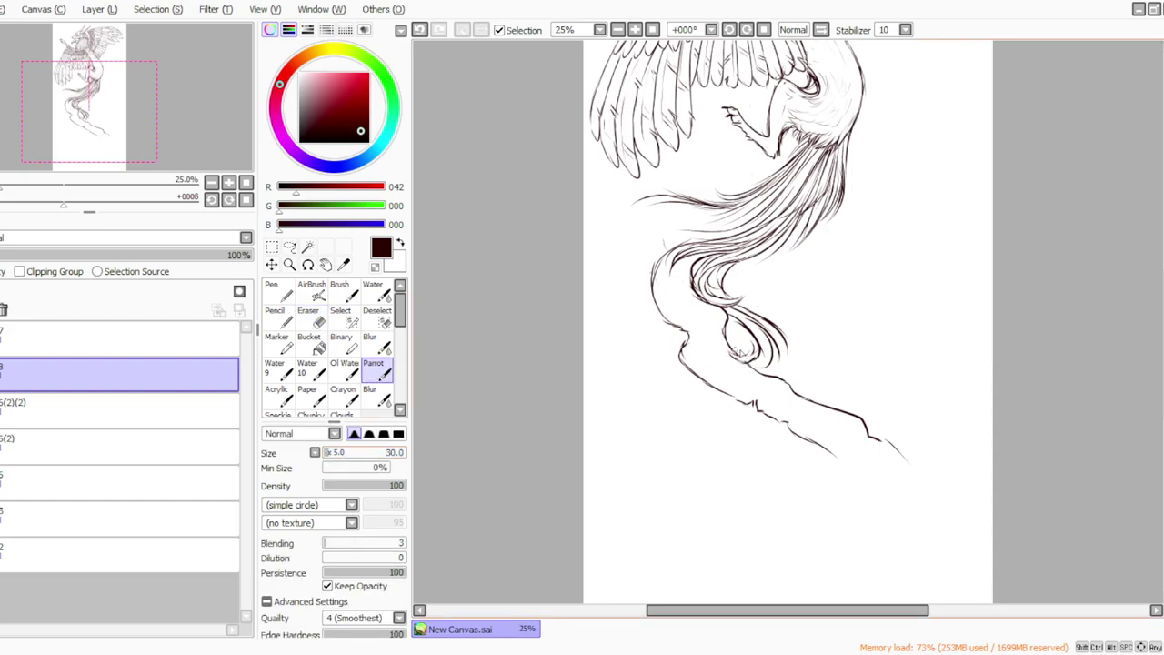
{"action": "mouse_move", "coordinate": [743, 333]}
{"action": "left_mouse_down"}
{"action": "mouse_move", "coordinate": [741, 348]}
{"action": "mouse_move", "coordinate": [727, 342]}
{"action": "left_mouse_up"}
{"action": "left_click", "coordinate": [554, 654]}
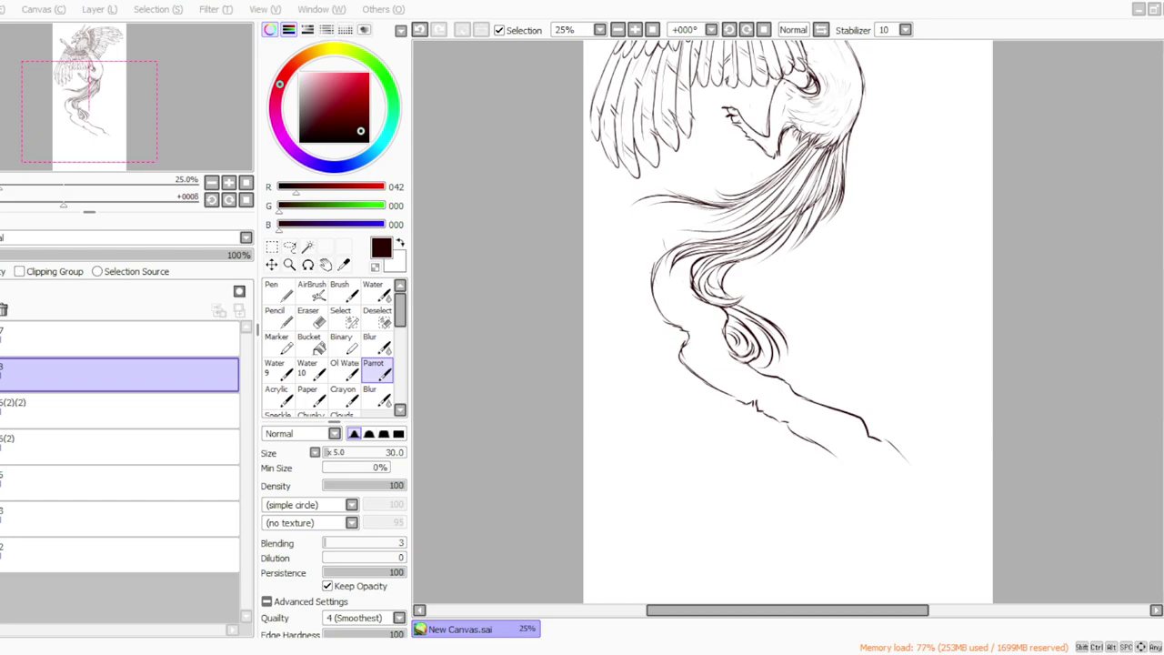
{"action": "left_click", "coordinate": [455, 654]}
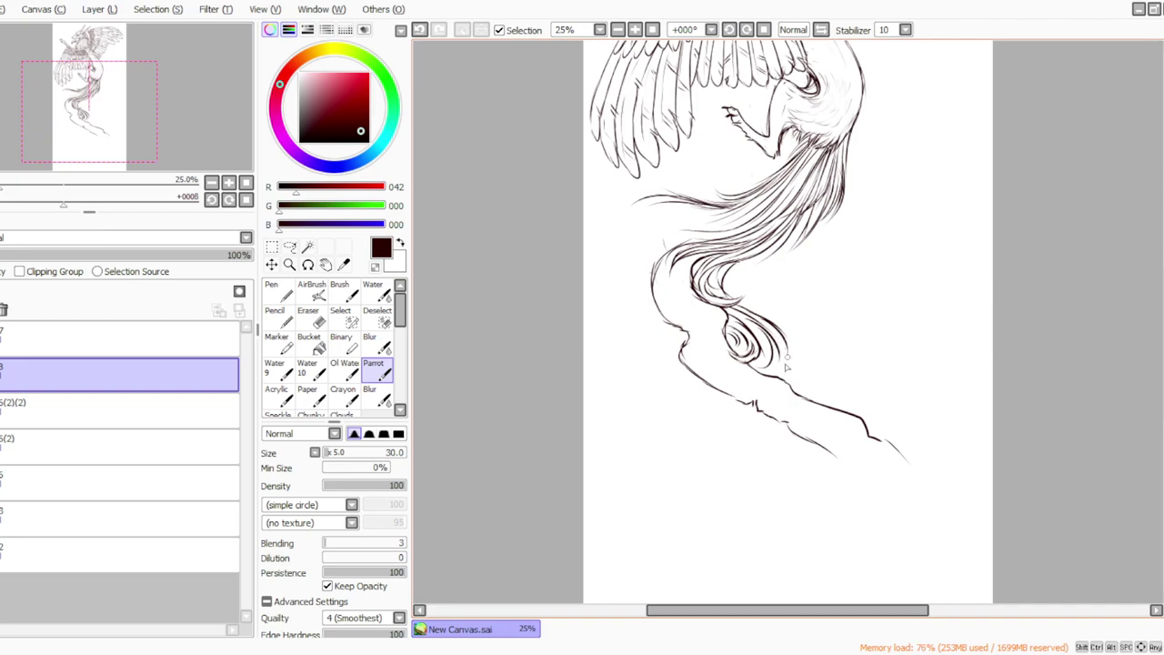
{"action": "left_click_drag", "start_coordinate": [794, 363], "coordinate": [811, 366]}
Step: Draw long curved strands around the outer side of the tail's bend
{"action": "mouse_move", "coordinate": [689, 231]}
{"action": "left_mouse_down"}
{"action": "mouse_move", "coordinate": [642, 253]}
{"action": "mouse_move", "coordinate": [634, 283]}
{"action": "mouse_move", "coordinate": [652, 326]}
{"action": "left_mouse_up"}
{"action": "mouse_move", "coordinate": [657, 255]}
{"action": "left_mouse_down"}
{"action": "mouse_move", "coordinate": [646, 307]}
{"action": "mouse_move", "coordinate": [672, 326]}
{"action": "left_mouse_up"}
{"action": "left_click_drag", "start_coordinate": [655, 280], "coordinate": [678, 329]}
{"action": "scroll", "coordinate": [1148, 427], "scroll_direction": "up", "scroll_amount": 5}
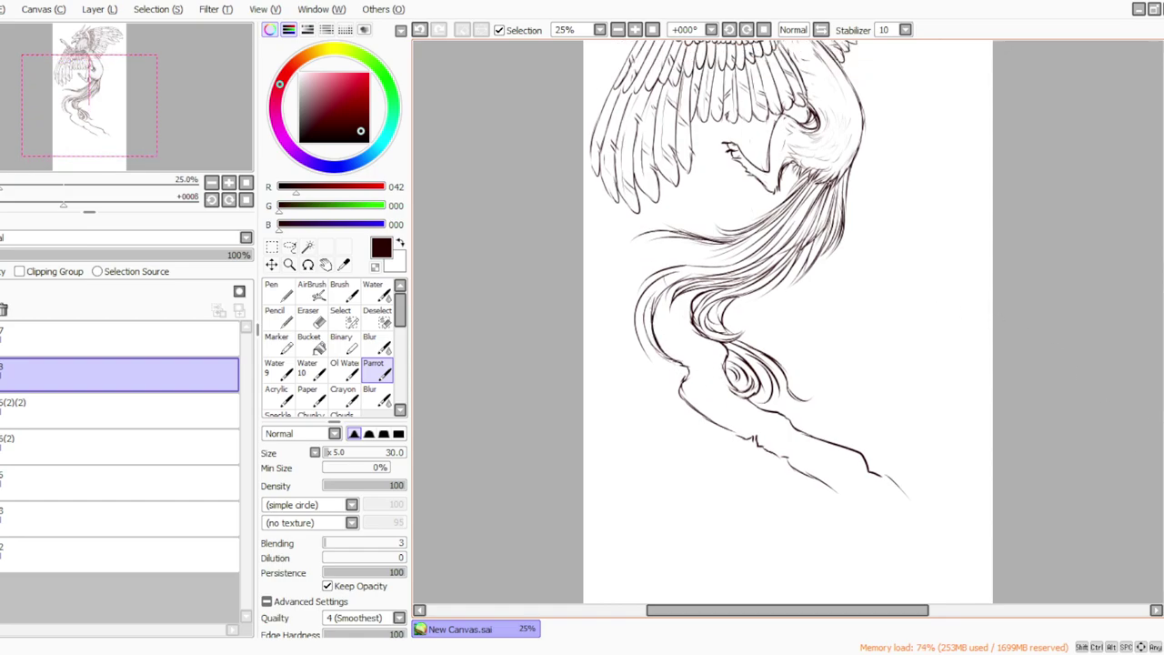
{"action": "scroll", "coordinate": [787, 322], "scroll_direction": "down", "scroll_amount": 5}
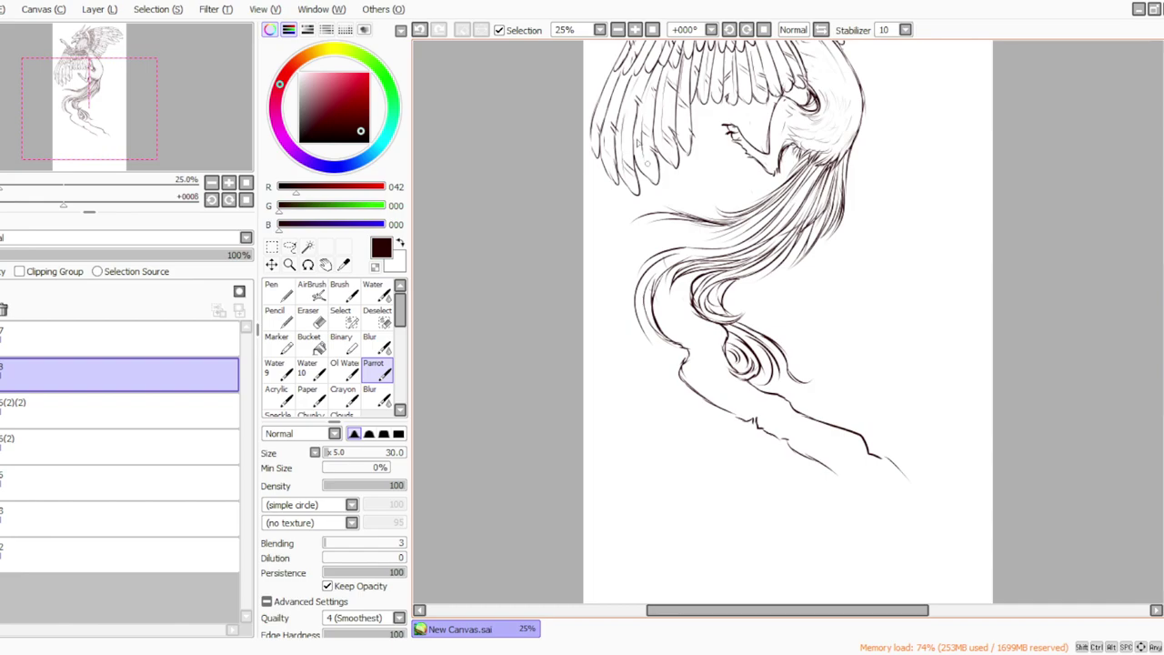
Step: Undo the last strokes and add strands sweeping from the upper tail into the outer bend to widen it
{"action": "left_click", "coordinate": [729, 30]}
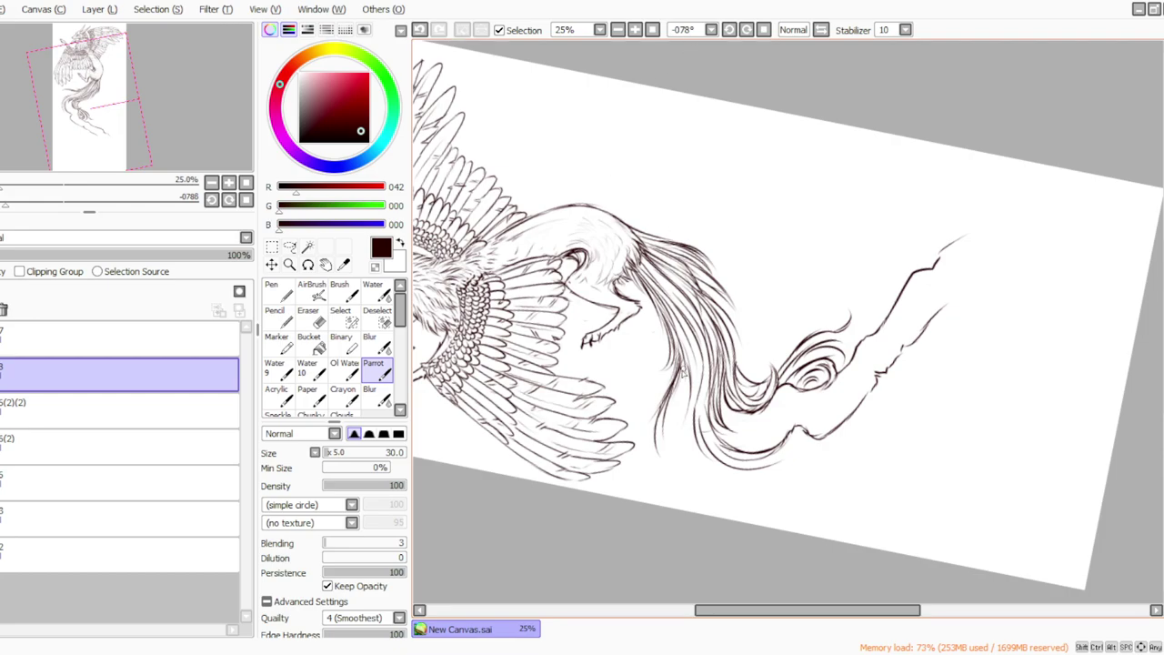
{"action": "left_click", "coordinate": [420, 31]}
{"action": "left_click", "coordinate": [420, 31]}
{"action": "left_click_drag", "start_coordinate": [681, 370], "coordinate": [677, 451]}
{"action": "left_click_drag", "start_coordinate": [680, 406], "coordinate": [706, 477]}
Step: Fill the lower part of the tail's outer bend with overlapping strands and a hooked lock that crosses the jagged contour
{"action": "left_click", "coordinate": [729, 31]}
{"action": "left_click", "coordinate": [729, 30]}
{"action": "left_click", "coordinate": [728, 30]}
{"action": "left_click", "coordinate": [729, 30]}
{"action": "left_click_drag", "start_coordinate": [882, 326], "coordinate": [896, 414]}
{"action": "mouse_move", "coordinate": [882, 341]}
{"action": "left_mouse_down"}
{"action": "mouse_move", "coordinate": [891, 407]}
{"action": "mouse_move", "coordinate": [872, 452]}
{"action": "left_mouse_up"}
{"action": "mouse_move", "coordinate": [901, 376]}
{"action": "left_mouse_down"}
{"action": "mouse_move", "coordinate": [908, 427]}
{"action": "mouse_move", "coordinate": [856, 471]}
{"action": "left_mouse_up"}
{"action": "left_click_drag", "start_coordinate": [899, 407], "coordinate": [869, 477]}
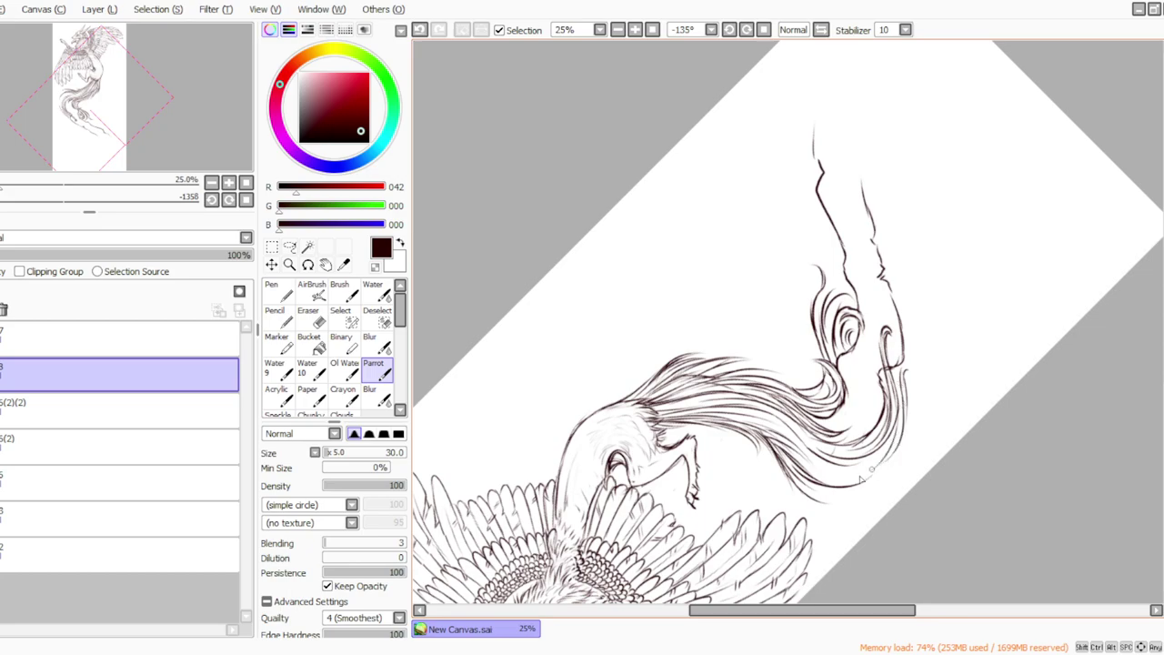
{"action": "left_click_drag", "start_coordinate": [900, 421], "coordinate": [848, 477]}
{"action": "left_click_drag", "start_coordinate": [892, 444], "coordinate": [846, 481]}
{"action": "key", "text": "Home"}
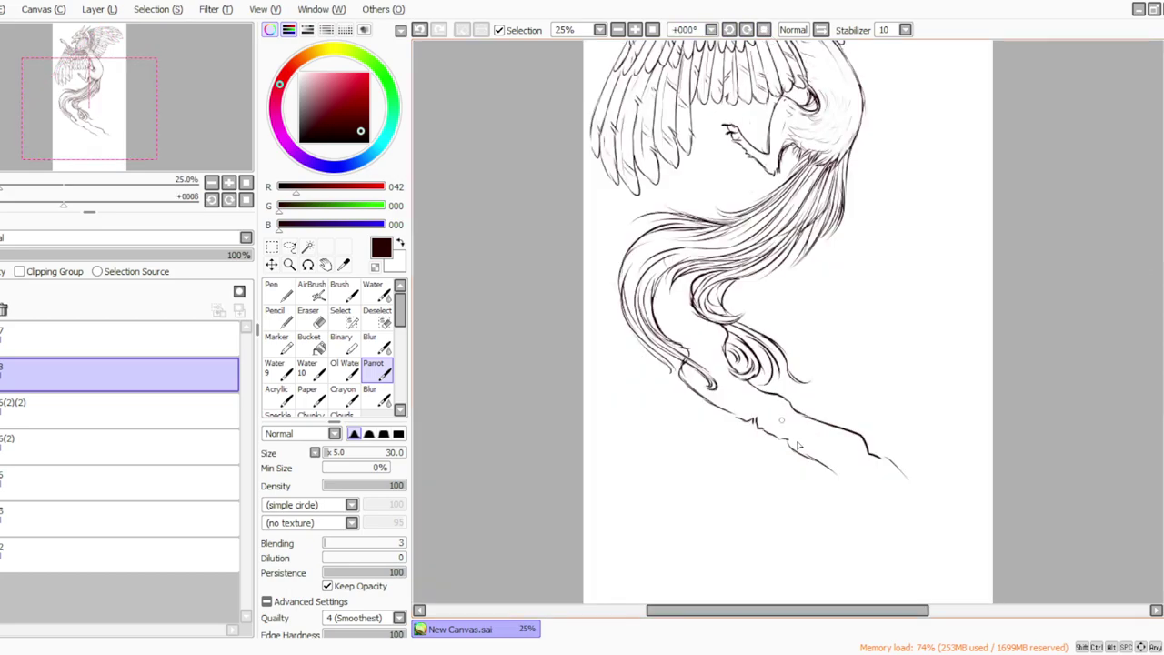
Step: Close the end of the jagged tail extension with a curved, pointed tip
{"action": "scroll", "coordinate": [775, 347], "scroll_direction": "down", "scroll_amount": 2}
{"action": "mouse_move", "coordinate": [855, 424]}
{"action": "left_mouse_down"}
{"action": "mouse_move", "coordinate": [894, 454]}
{"action": "mouse_move", "coordinate": [881, 441]}
{"action": "mouse_move", "coordinate": [892, 489]}
{"action": "left_mouse_up"}
{"action": "mouse_move", "coordinate": [878, 400]}
{"action": "left_mouse_down"}
{"action": "mouse_move", "coordinate": [914, 460]}
{"action": "mouse_move", "coordinate": [899, 416]}
{"action": "mouse_move", "coordinate": [887, 491]}
{"action": "left_mouse_up"}
Step: Add a new layer and hand-letter "ONCE" inside the tail's bend, reducing the brush size to 25 after the large O
{"action": "left_click", "coordinate": [100, 10]}
{"action": "left_click", "coordinate": [111, 28]}
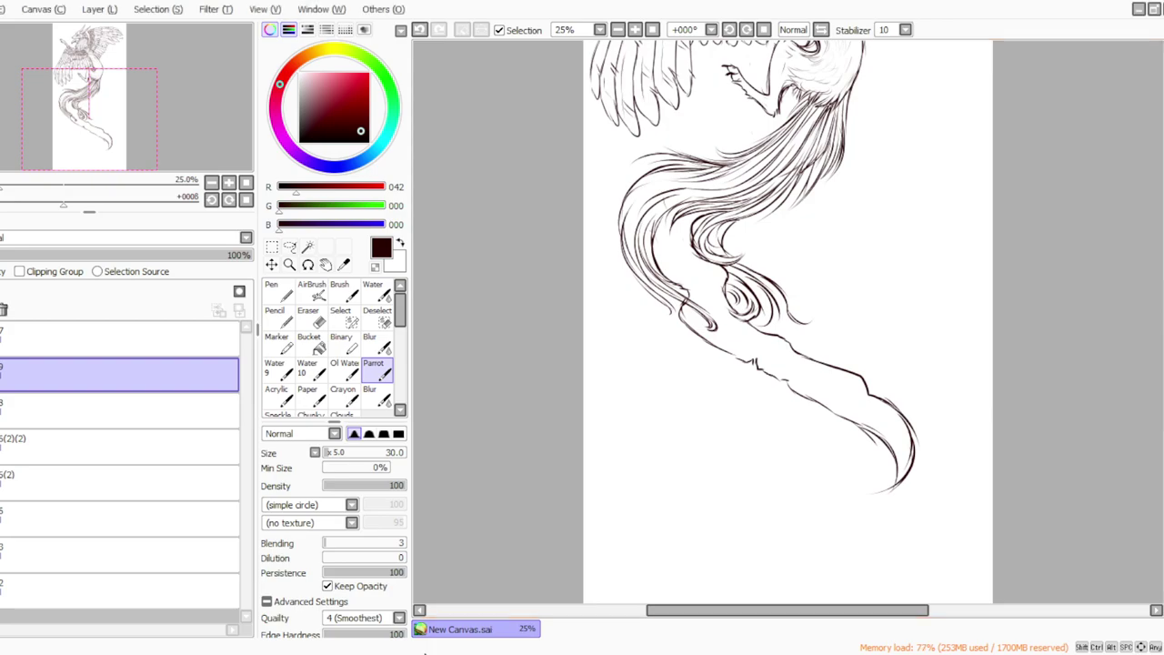
{"action": "left_click", "coordinate": [729, 32]}
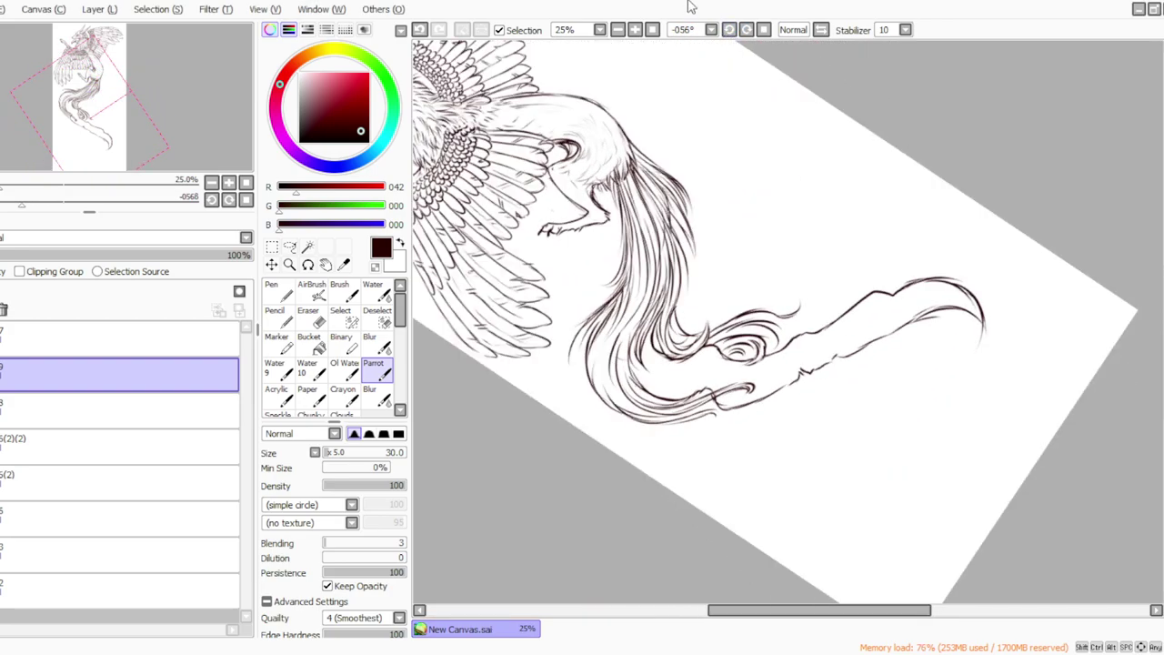
{"action": "mouse_move", "coordinate": [655, 360]}
{"action": "left_mouse_down"}
{"action": "mouse_move", "coordinate": [660, 382]}
{"action": "mouse_move", "coordinate": [651, 362]}
{"action": "mouse_move", "coordinate": [645, 386]}
{"action": "left_mouse_up"}
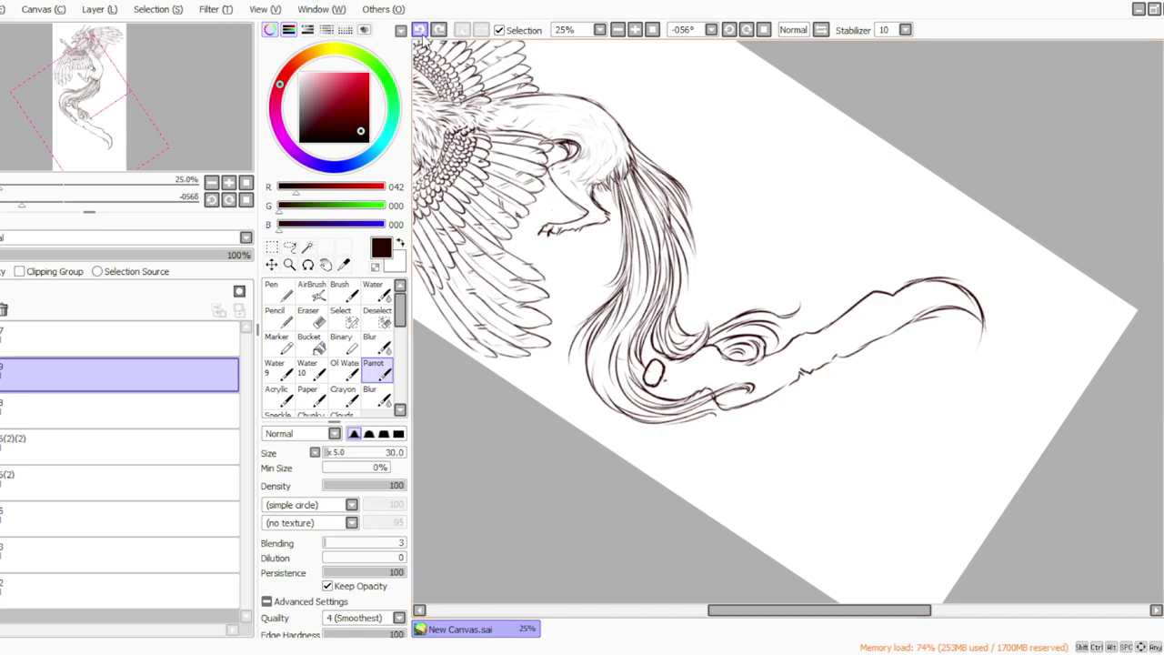
{"action": "left_click", "coordinate": [332, 453]}
{"action": "left_click", "coordinate": [333, 453]}
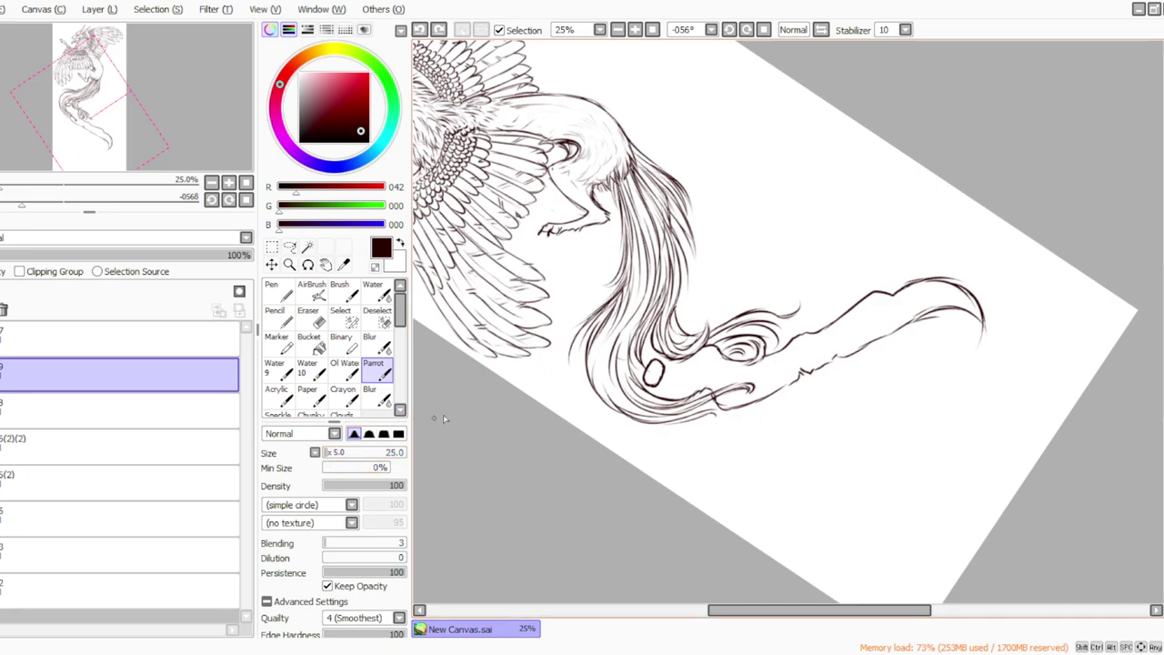
{"action": "mouse_move", "coordinate": [665, 376]}
{"action": "left_mouse_down"}
{"action": "mouse_move", "coordinate": [665, 389]}
{"action": "mouse_move", "coordinate": [694, 385]}
{"action": "mouse_move", "coordinate": [691, 397]}
{"action": "mouse_move", "coordinate": [698, 382]}
{"action": "left_mouse_up"}
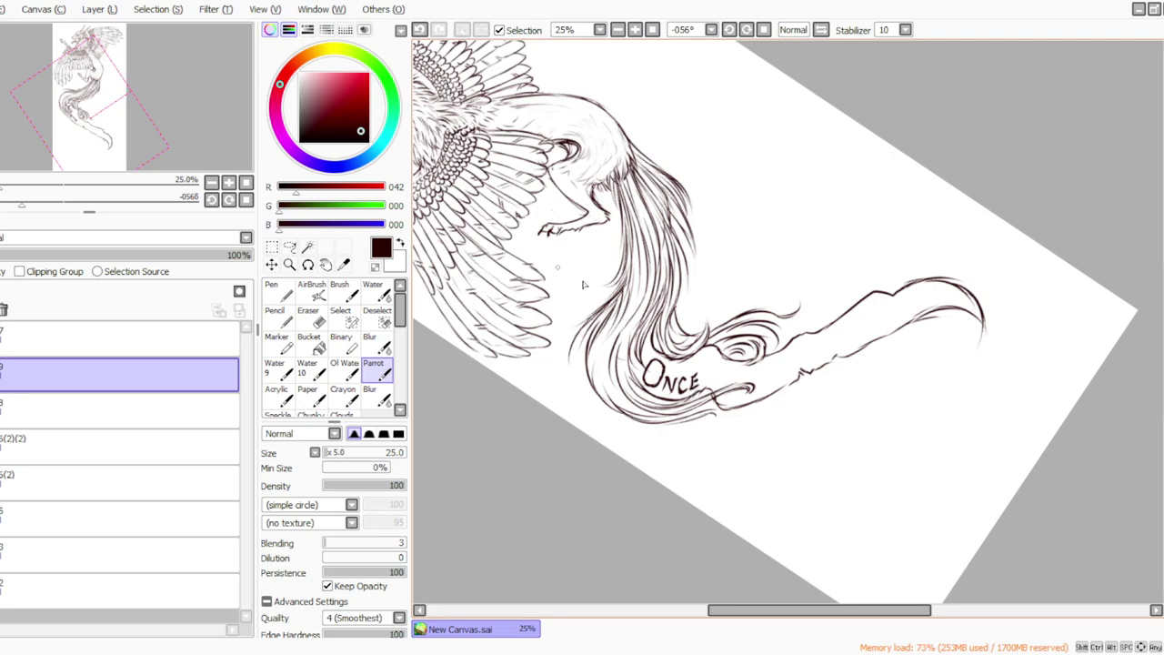
Step: Hand-letter "UPON A" along the banner-like tail extension, following its slope
{"action": "mouse_move", "coordinate": [718, 362]}
{"action": "left_mouse_down"}
{"action": "mouse_move", "coordinate": [714, 391]}
{"action": "mouse_move", "coordinate": [727, 381]}
{"action": "mouse_move", "coordinate": [724, 393]}
{"action": "left_mouse_up"}
{"action": "left_click", "coordinate": [746, 29]}
{"action": "left_click_drag", "start_coordinate": [730, 377], "coordinate": [734, 381]}
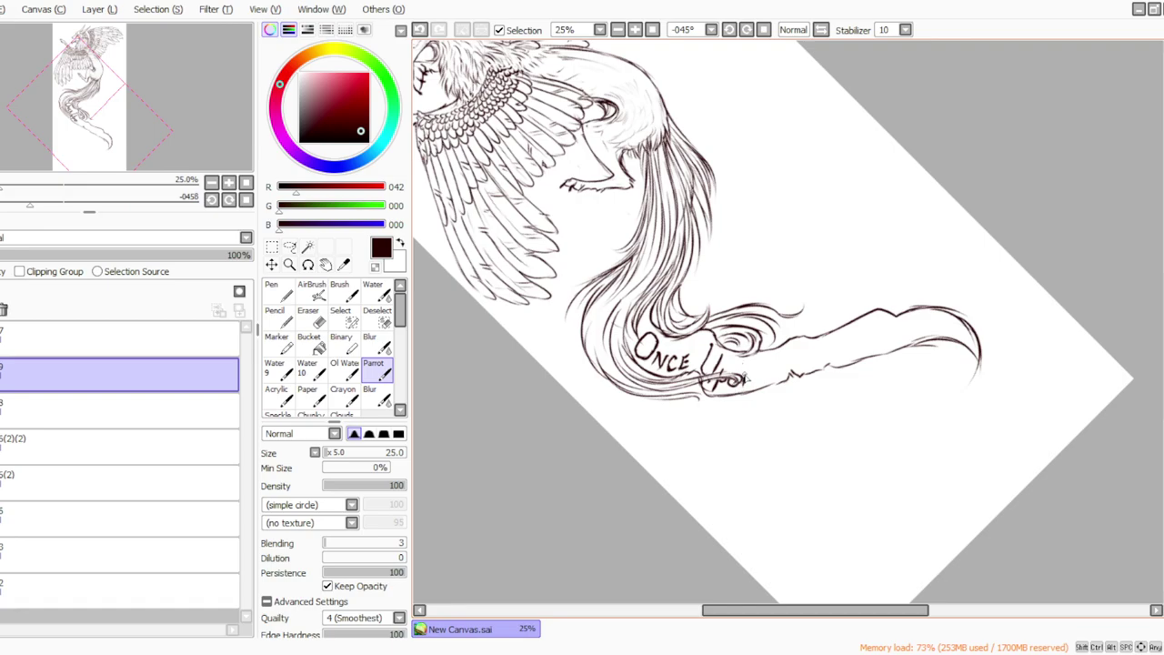
{"action": "left_click_drag", "start_coordinate": [747, 386], "coordinate": [754, 375]}
{"action": "left_click_drag", "start_coordinate": [773, 358], "coordinate": [766, 380]}
Step: Hand-letter "TIME..." along the rest of the tail extension, redrawing the E until it fits
{"action": "left_click", "coordinate": [748, 33]}
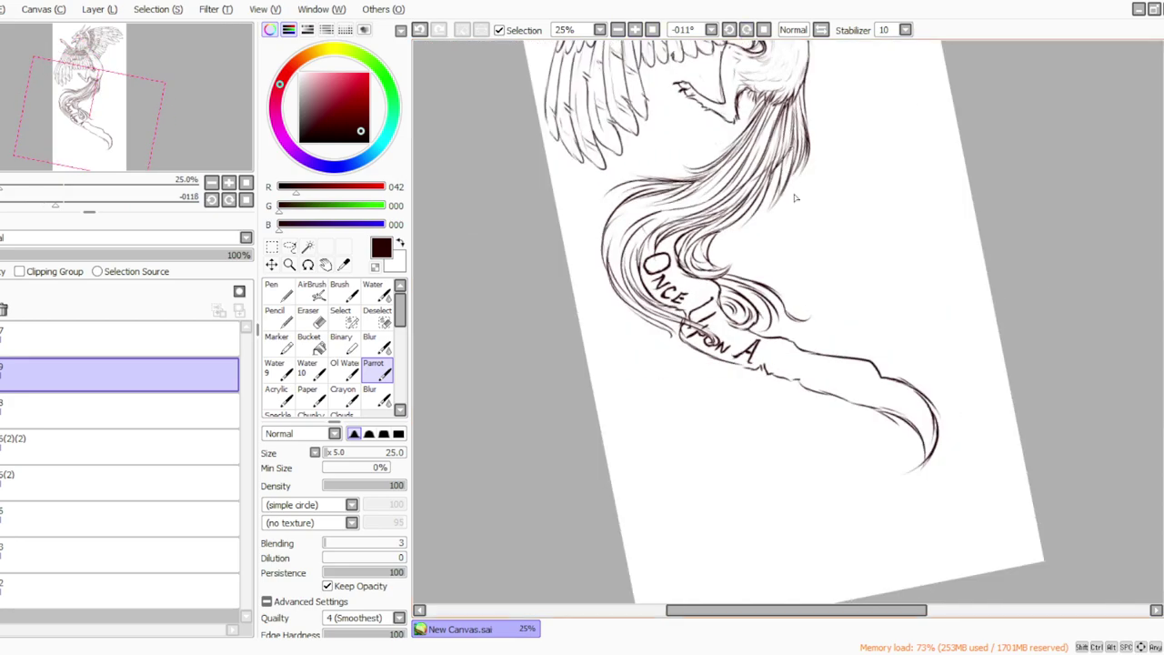
{"action": "mouse_move", "coordinate": [788, 351]}
{"action": "left_mouse_down"}
{"action": "mouse_move", "coordinate": [788, 371]}
{"action": "mouse_move", "coordinate": [801, 347]}
{"action": "left_mouse_up"}
{"action": "mouse_move", "coordinate": [793, 366]}
{"action": "left_mouse_down"}
{"action": "mouse_move", "coordinate": [795, 381]}
{"action": "mouse_move", "coordinate": [816, 371]}
{"action": "left_mouse_up"}
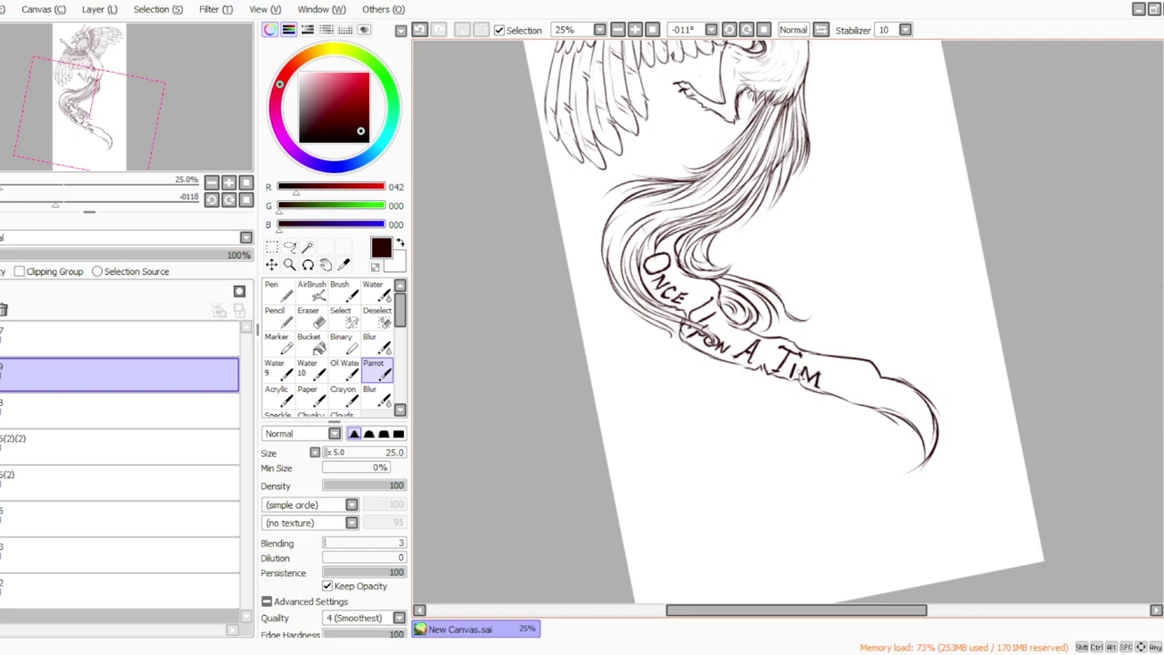
{"action": "left_click_drag", "start_coordinate": [833, 376], "coordinate": [829, 391]}
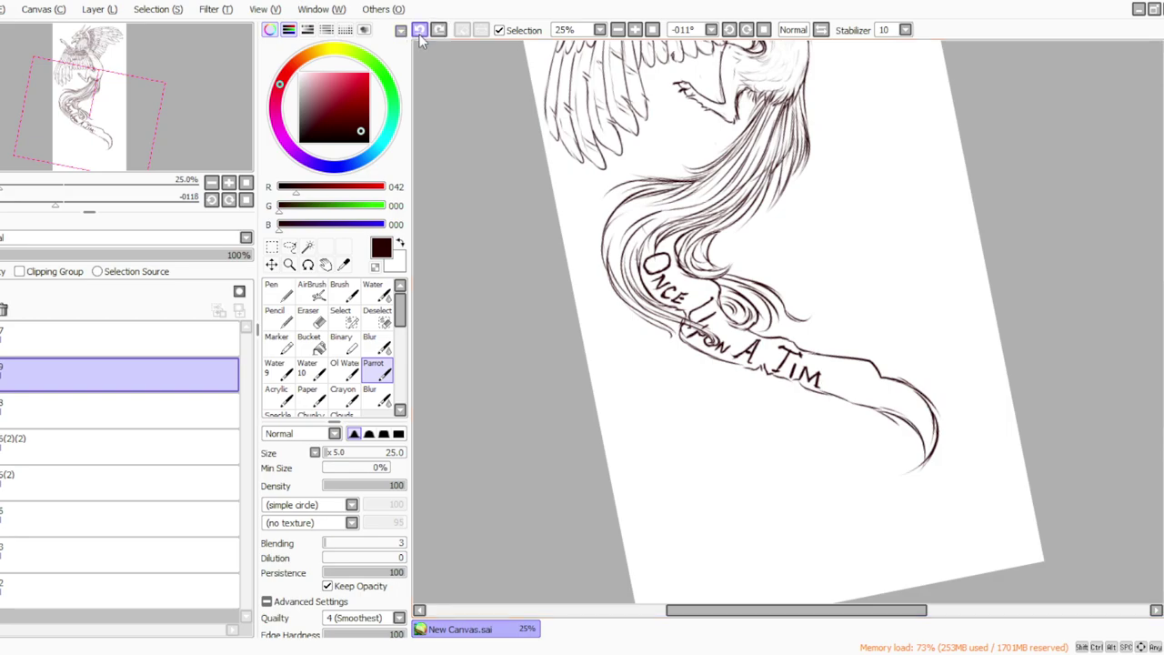
{"action": "mouse_move", "coordinate": [838, 382]}
{"action": "left_mouse_down"}
{"action": "mouse_move", "coordinate": [826, 386]}
{"action": "mouse_move", "coordinate": [835, 393]}
{"action": "left_mouse_up"}
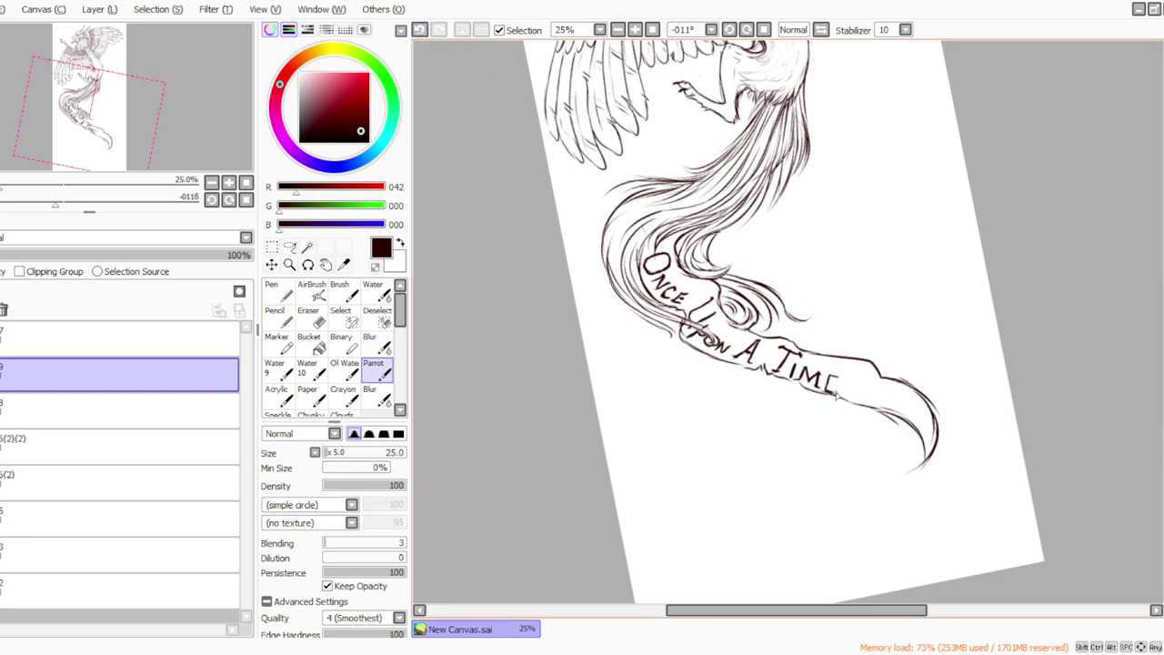
{"action": "left_click", "coordinate": [418, 30]}
{"action": "mouse_move", "coordinate": [839, 369]}
{"action": "left_mouse_down"}
{"action": "mouse_move", "coordinate": [824, 390]}
{"action": "mouse_move", "coordinate": [838, 393]}
{"action": "mouse_move", "coordinate": [835, 377]}
{"action": "left_mouse_up"}
{"action": "left_click", "coordinate": [855, 396]}
{"action": "left_click", "coordinate": [862, 401]}
{"action": "left_click", "coordinate": [559, 653]}
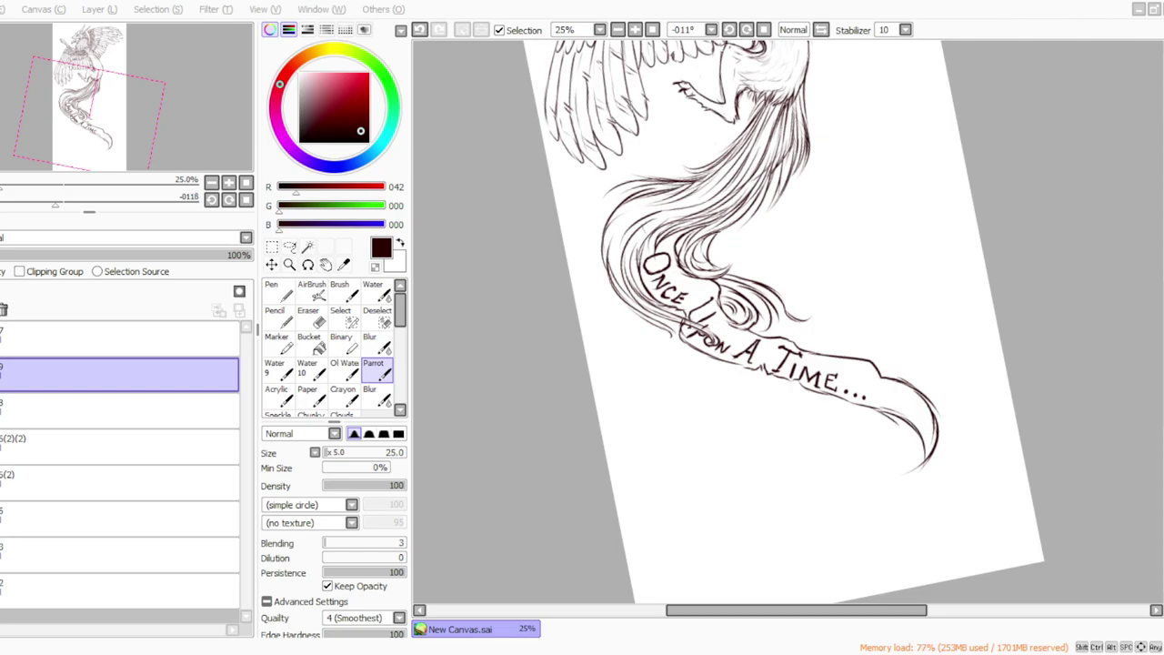
Step: Merge the lettering layer down into the tail line art layer
{"action": "left_click", "coordinate": [635, 29]}
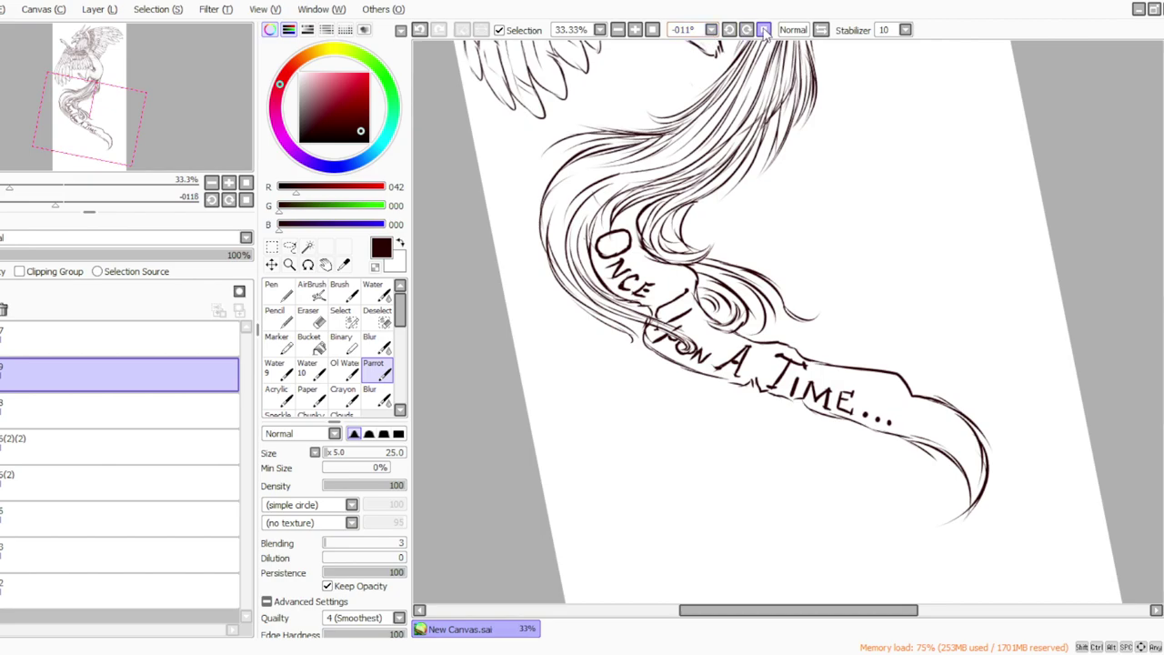
{"action": "left_click", "coordinate": [651, 30]}
{"action": "left_click", "coordinate": [635, 30]}
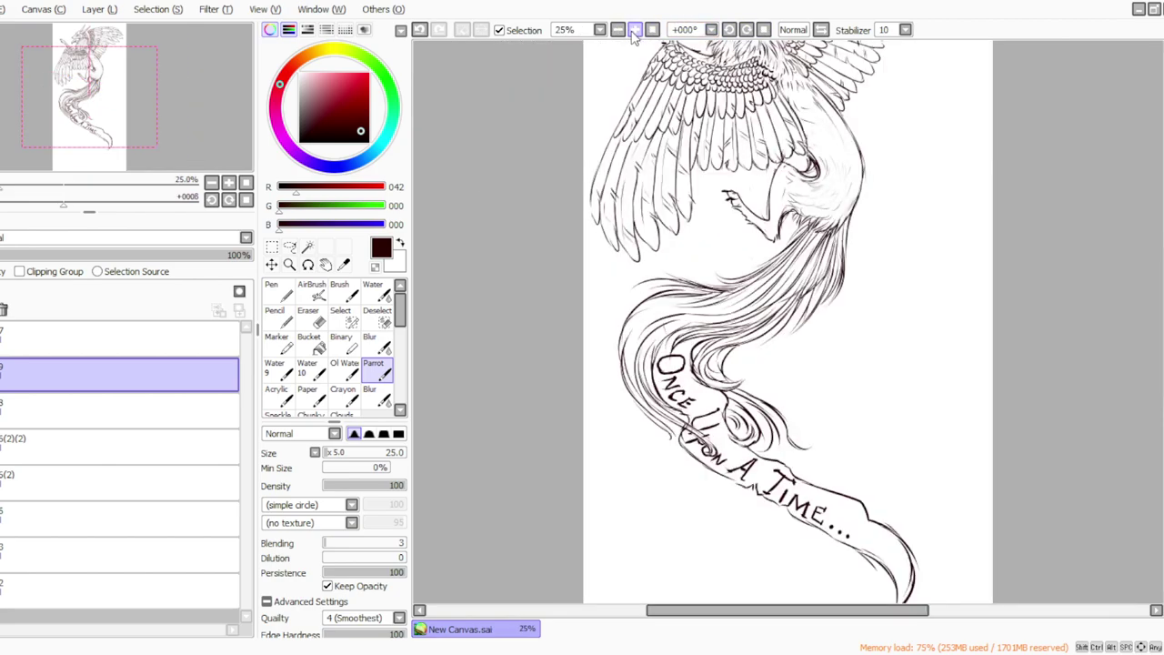
{"action": "left_click", "coordinate": [89, 9]}
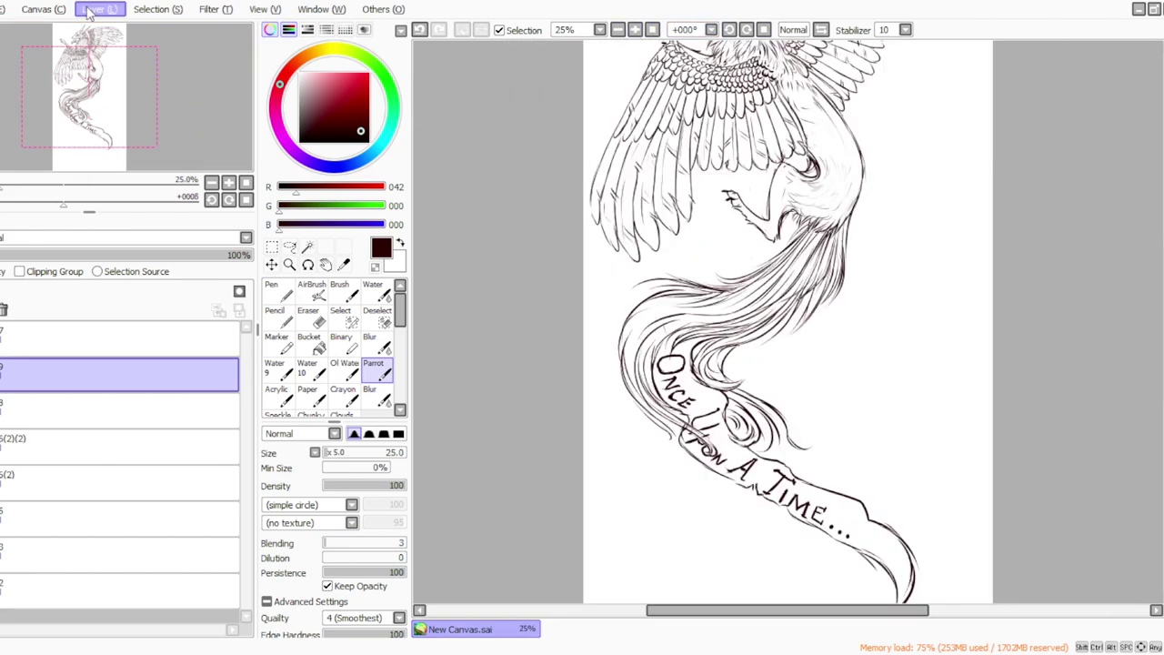
{"action": "left_click", "coordinate": [102, 155]}
{"action": "left_click", "coordinate": [1, 374]}
{"action": "key", "text": "ctrl+z"}
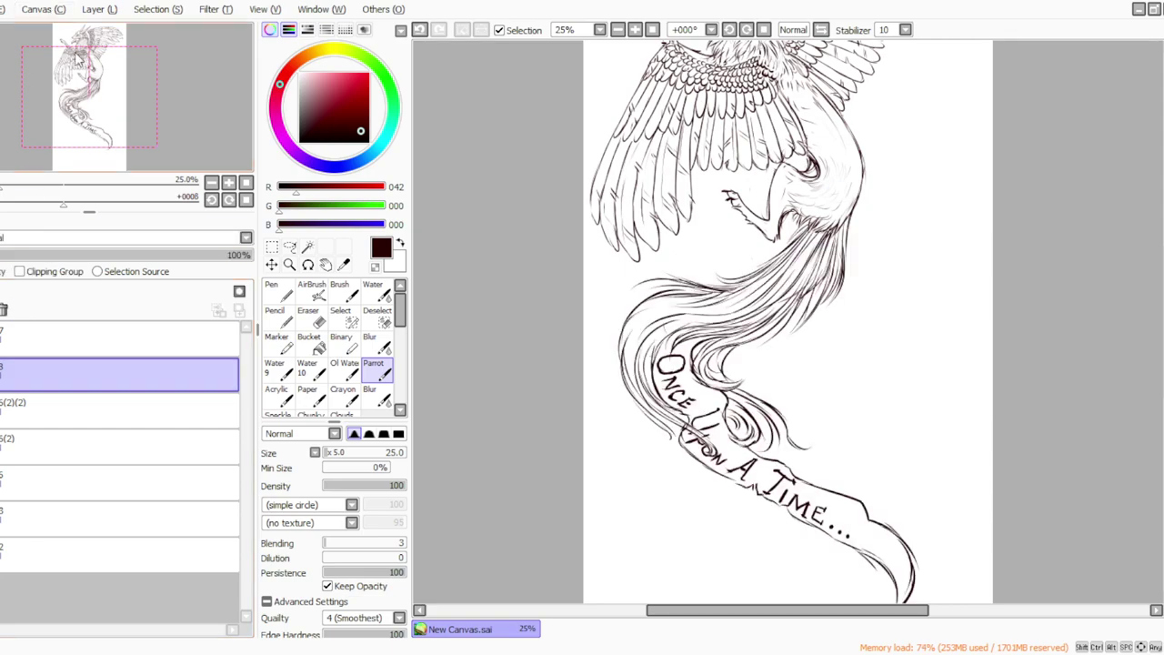
{"action": "key", "text": "ctrl+t"}
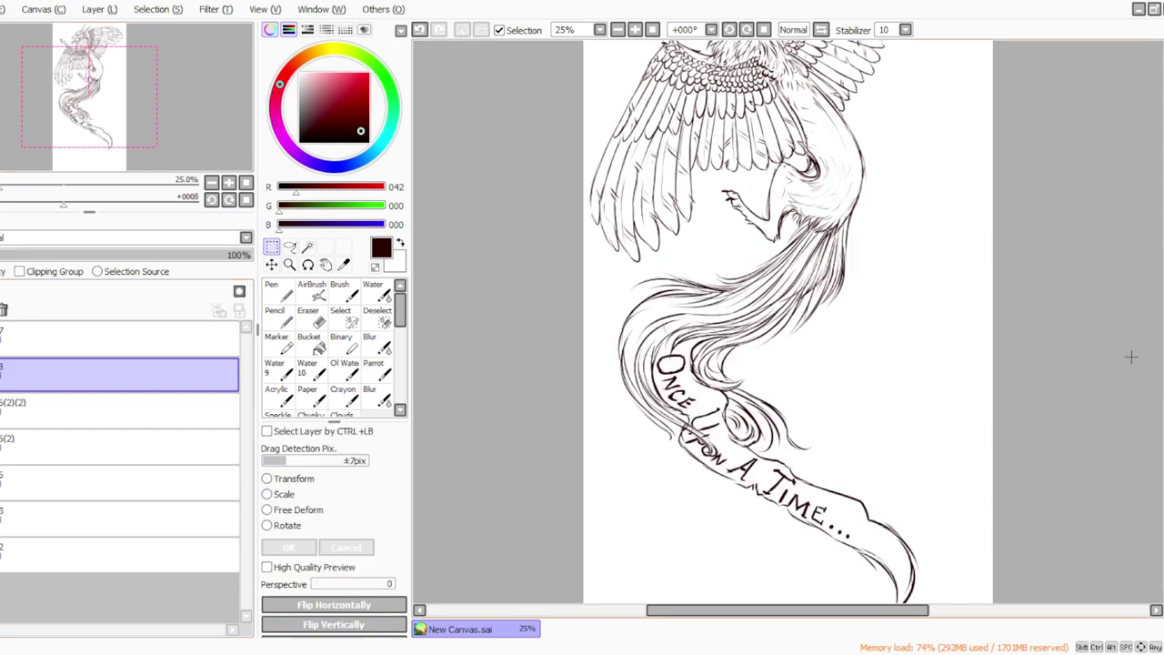
{"action": "scroll", "coordinate": [1017, 197], "scroll_direction": "down", "scroll_amount": 3}
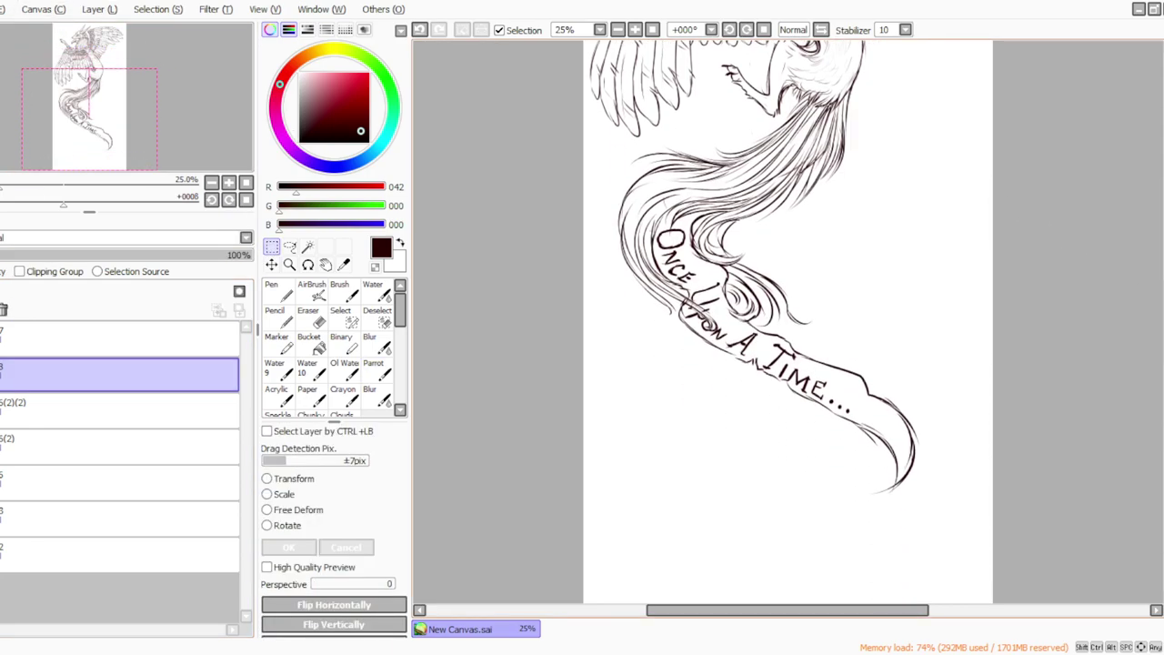
Step: Draw a loose lock of strands along the outer edge beside "UPON" with the Parrot brush at size 20
{"action": "left_click", "coordinate": [373, 368]}
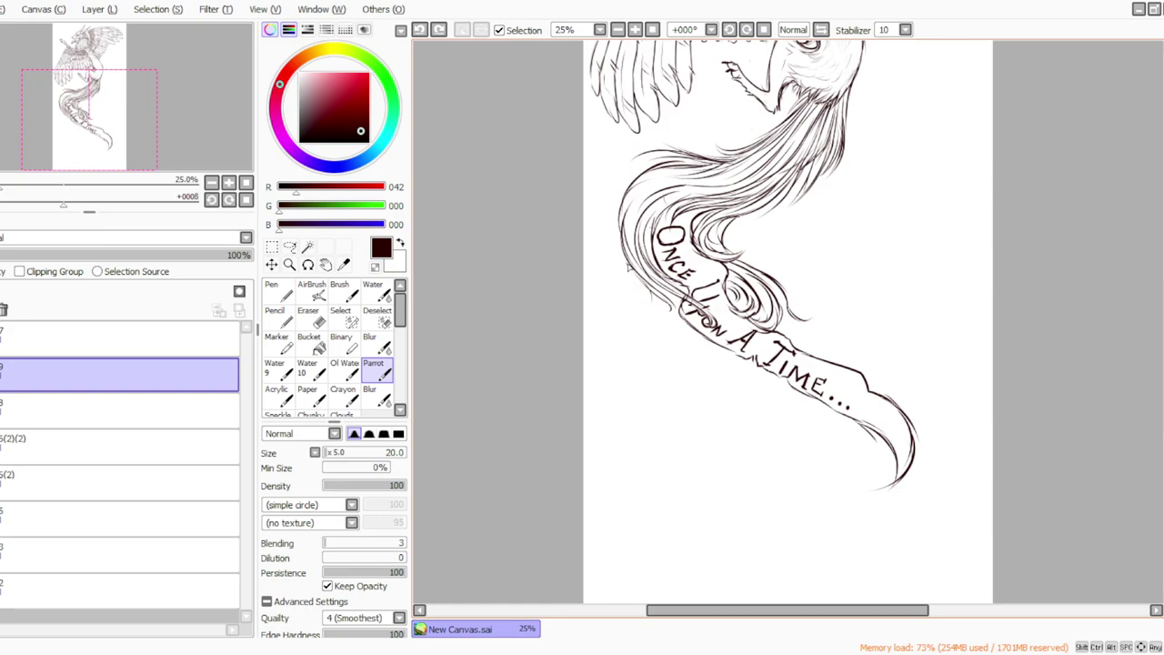
{"action": "mouse_move", "coordinate": [649, 294]}
{"action": "left_mouse_down"}
{"action": "mouse_move", "coordinate": [670, 356]}
{"action": "mouse_move", "coordinate": [691, 364]}
{"action": "mouse_move", "coordinate": [728, 349]}
{"action": "mouse_move", "coordinate": [711, 355]}
{"action": "left_mouse_up"}
{"action": "mouse_move", "coordinate": [674, 305]}
{"action": "left_mouse_down"}
{"action": "mouse_move", "coordinate": [719, 346]}
{"action": "mouse_move", "coordinate": [663, 309]}
{"action": "mouse_move", "coordinate": [708, 350]}
{"action": "mouse_move", "coordinate": [737, 356]}
{"action": "left_mouse_up"}
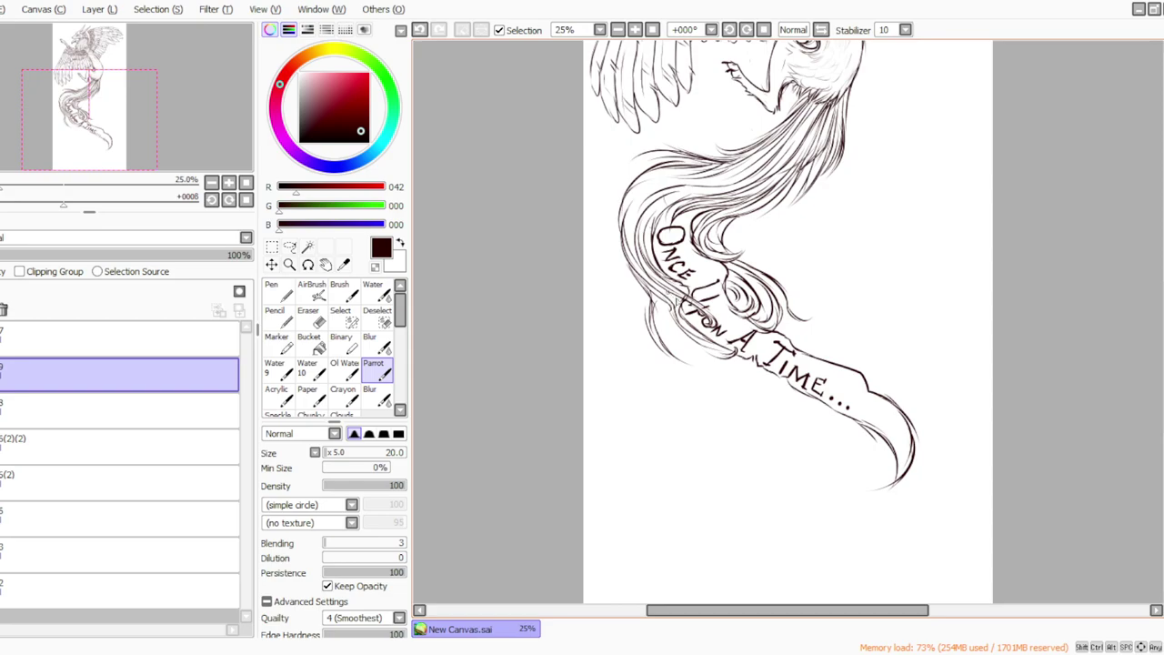
{"action": "mouse_move", "coordinate": [651, 294]}
{"action": "left_mouse_down"}
{"action": "mouse_move", "coordinate": [690, 357]}
{"action": "mouse_move", "coordinate": [712, 366]}
{"action": "left_mouse_up"}
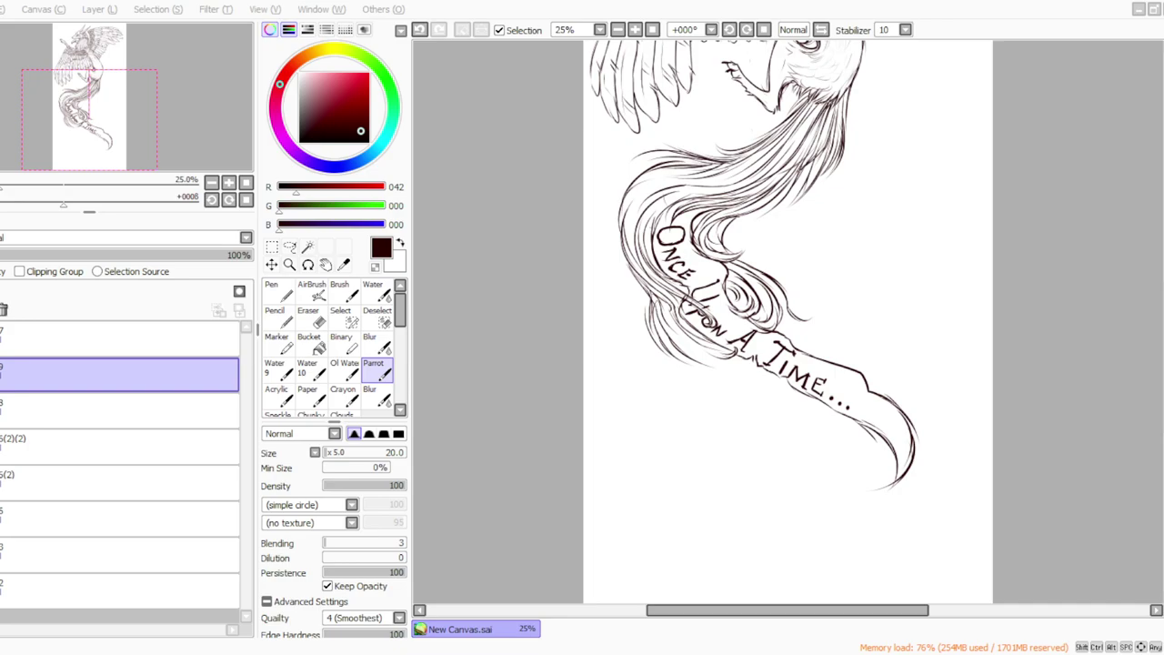
Step: Extend the outer lock with long strands running down beside "A TIME", undoing stray strokes and ending it in a curled tip
{"action": "left_click", "coordinate": [746, 31]}
{"action": "left_click", "coordinate": [746, 31]}
{"action": "left_click", "coordinate": [746, 31]}
{"action": "mouse_move", "coordinate": [794, 293]}
{"action": "left_mouse_down"}
{"action": "mouse_move", "coordinate": [784, 329]}
{"action": "mouse_move", "coordinate": [798, 309]}
{"action": "mouse_move", "coordinate": [770, 319]}
{"action": "mouse_move", "coordinate": [797, 321]}
{"action": "mouse_move", "coordinate": [785, 335]}
{"action": "left_mouse_up"}
{"action": "left_click", "coordinate": [417, 29]}
{"action": "mouse_move", "coordinate": [691, 312]}
{"action": "left_mouse_down"}
{"action": "mouse_move", "coordinate": [691, 262]}
{"action": "mouse_move", "coordinate": [722, 328]}
{"action": "mouse_move", "coordinate": [701, 311]}
{"action": "mouse_move", "coordinate": [740, 337]}
{"action": "mouse_move", "coordinate": [717, 329]}
{"action": "left_mouse_up"}
{"action": "left_click_drag", "start_coordinate": [669, 282], "coordinate": [725, 349]}
{"action": "mouse_move", "coordinate": [686, 315]}
{"action": "left_mouse_down"}
{"action": "mouse_move", "coordinate": [727, 355]}
{"action": "mouse_move", "coordinate": [685, 318]}
{"action": "mouse_move", "coordinate": [740, 386]}
{"action": "left_mouse_up"}
{"action": "mouse_move", "coordinate": [702, 335]}
{"action": "left_mouse_down"}
{"action": "mouse_move", "coordinate": [742, 393]}
{"action": "mouse_move", "coordinate": [728, 391]}
{"action": "left_mouse_up"}
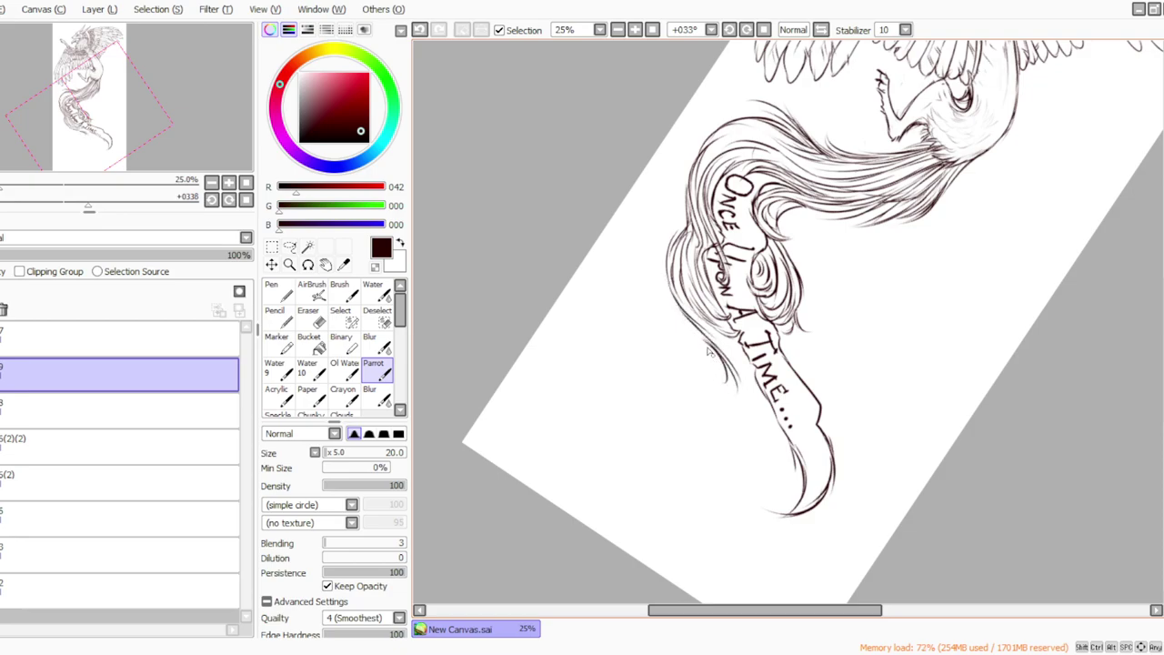
{"action": "left_click", "coordinate": [419, 30]}
{"action": "mouse_move", "coordinate": [698, 331]}
{"action": "left_mouse_down"}
{"action": "mouse_move", "coordinate": [729, 393]}
{"action": "mouse_move", "coordinate": [688, 322]}
{"action": "mouse_move", "coordinate": [743, 418]}
{"action": "left_mouse_up"}
{"action": "mouse_move", "coordinate": [705, 327]}
{"action": "left_mouse_down"}
{"action": "mouse_move", "coordinate": [745, 376]}
{"action": "mouse_move", "coordinate": [744, 400]}
{"action": "left_mouse_up"}
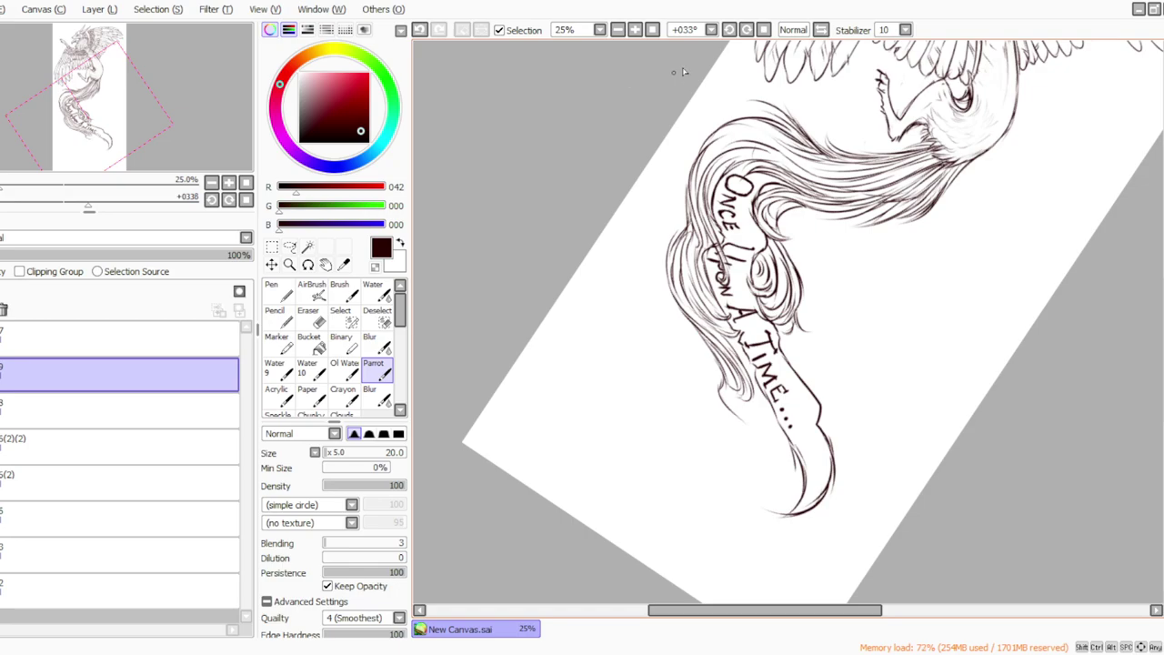
Step: Draw flowing strands from the spiral lock down the opposite edge of the banner beside "TIME..."
{"action": "left_click", "coordinate": [747, 29]}
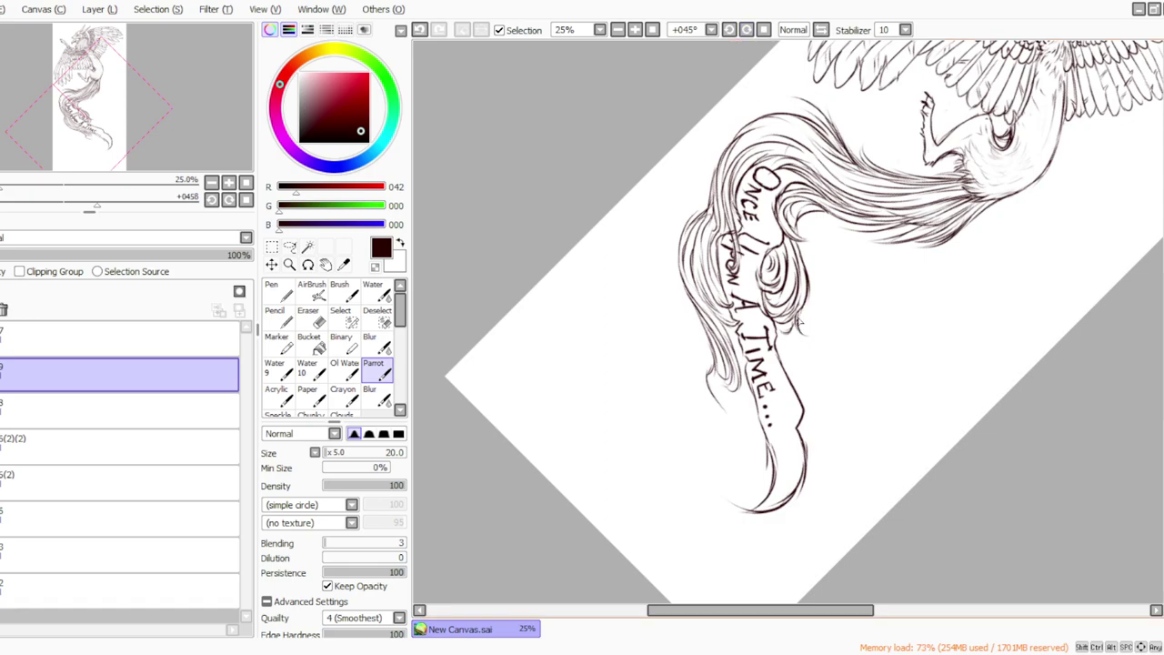
{"action": "mouse_move", "coordinate": [799, 333]}
{"action": "left_mouse_down"}
{"action": "mouse_move", "coordinate": [818, 351]}
{"action": "mouse_move", "coordinate": [821, 392]}
{"action": "left_mouse_up"}
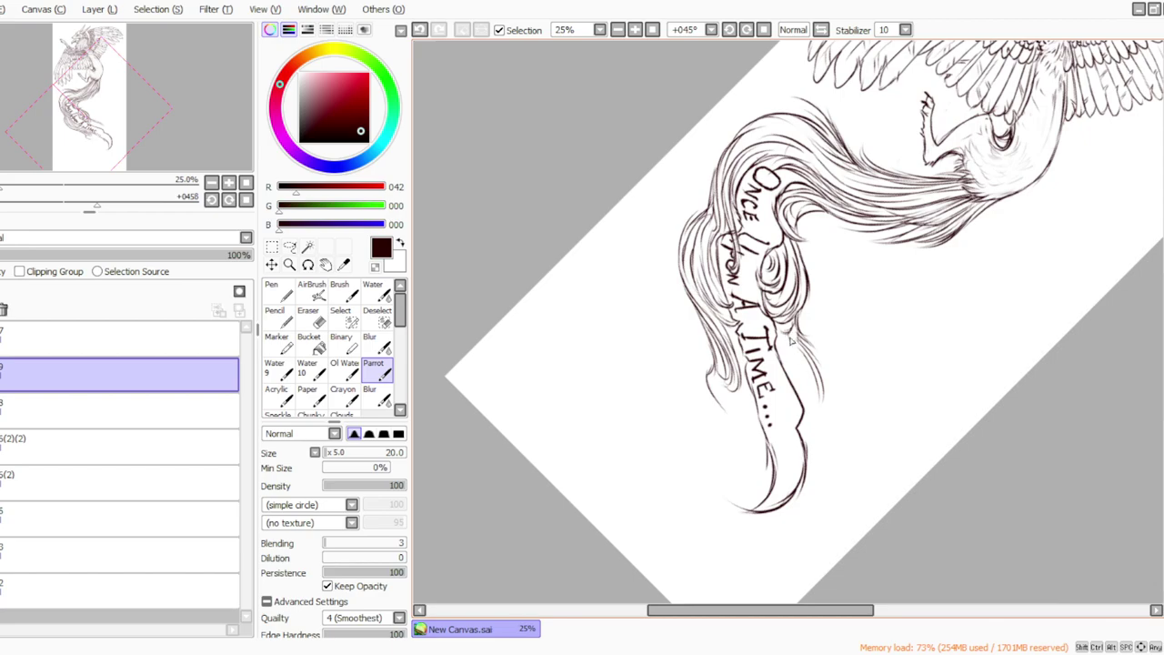
{"action": "left_click_drag", "start_coordinate": [783, 333], "coordinate": [778, 350]}
{"action": "mouse_move", "coordinate": [793, 365]}
{"action": "left_mouse_down"}
{"action": "mouse_move", "coordinate": [809, 426]}
{"action": "mouse_move", "coordinate": [824, 415]}
{"action": "mouse_move", "coordinate": [818, 428]}
{"action": "left_mouse_up"}
{"action": "left_click_drag", "start_coordinate": [798, 382], "coordinate": [808, 433]}
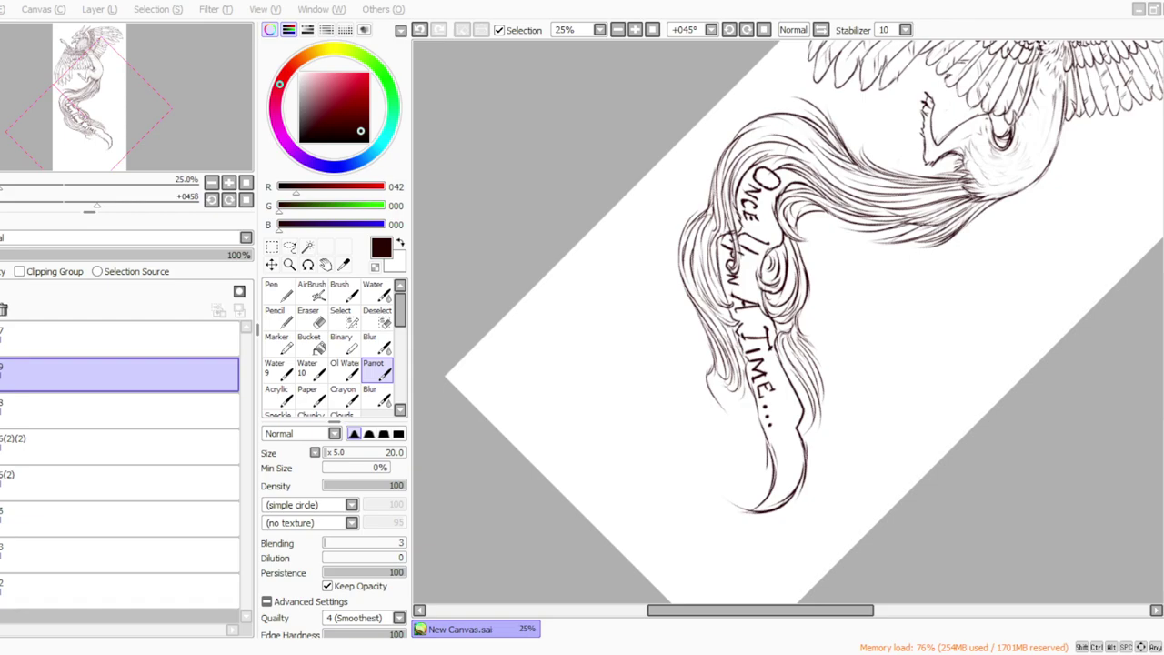
Step: Draw long strands from the outer lock beside "TIME..." down into the curved tail tip
{"action": "left_click", "coordinate": [437, 653]}
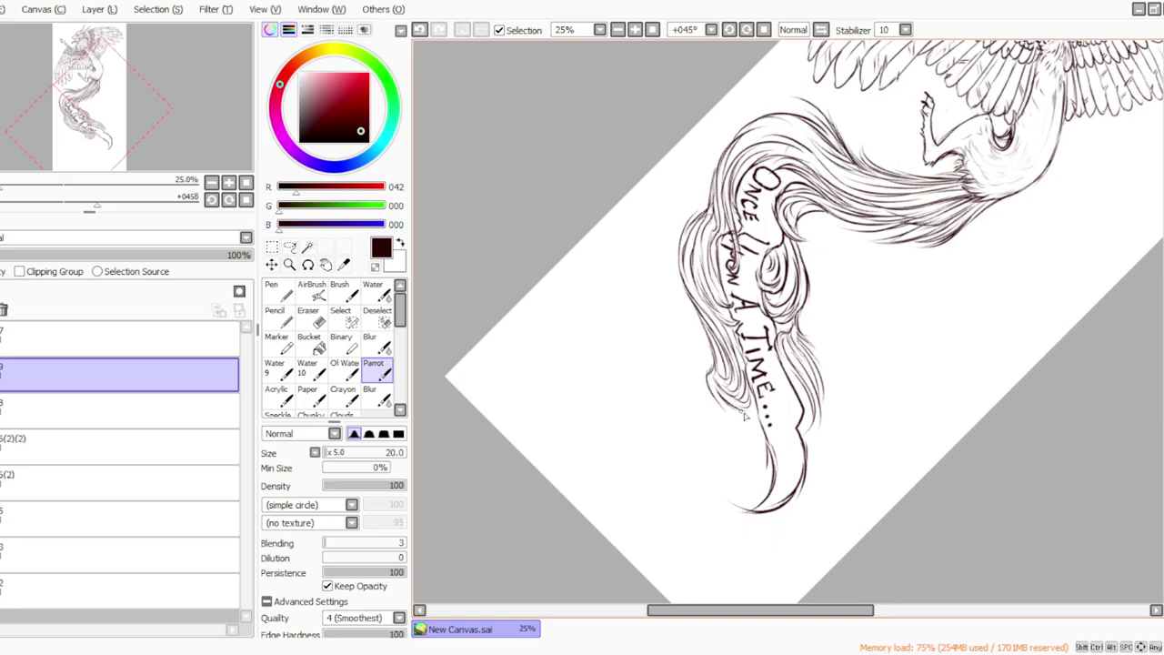
{"action": "mouse_move", "coordinate": [733, 412]}
{"action": "left_mouse_down"}
{"action": "mouse_move", "coordinate": [775, 455]}
{"action": "mouse_move", "coordinate": [762, 494]}
{"action": "mouse_move", "coordinate": [753, 418]}
{"action": "mouse_move", "coordinate": [773, 451]}
{"action": "left_mouse_up"}
{"action": "mouse_move", "coordinate": [711, 395]}
{"action": "left_mouse_down"}
{"action": "mouse_move", "coordinate": [738, 425]}
{"action": "mouse_move", "coordinate": [728, 420]}
{"action": "mouse_move", "coordinate": [751, 488]}
{"action": "left_mouse_up"}
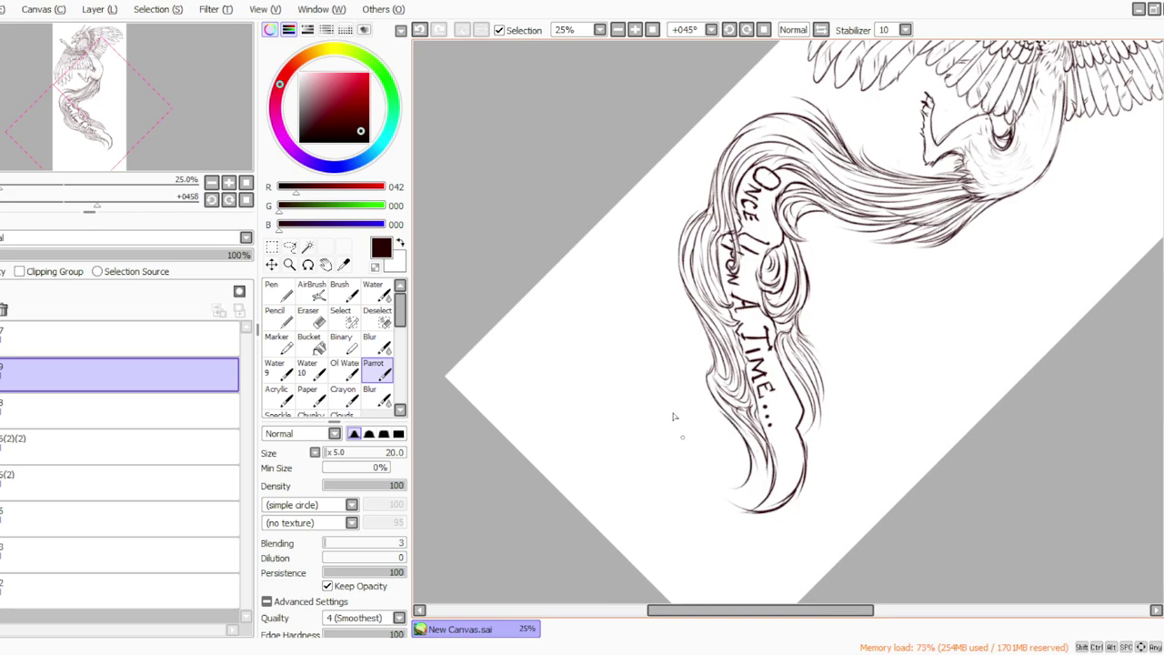
Step: Draw extra strands along both edges of the upper tail below the hind leg, adding short curled tufts
{"action": "left_click", "coordinate": [764, 29]}
{"action": "left_click", "coordinate": [635, 29]}
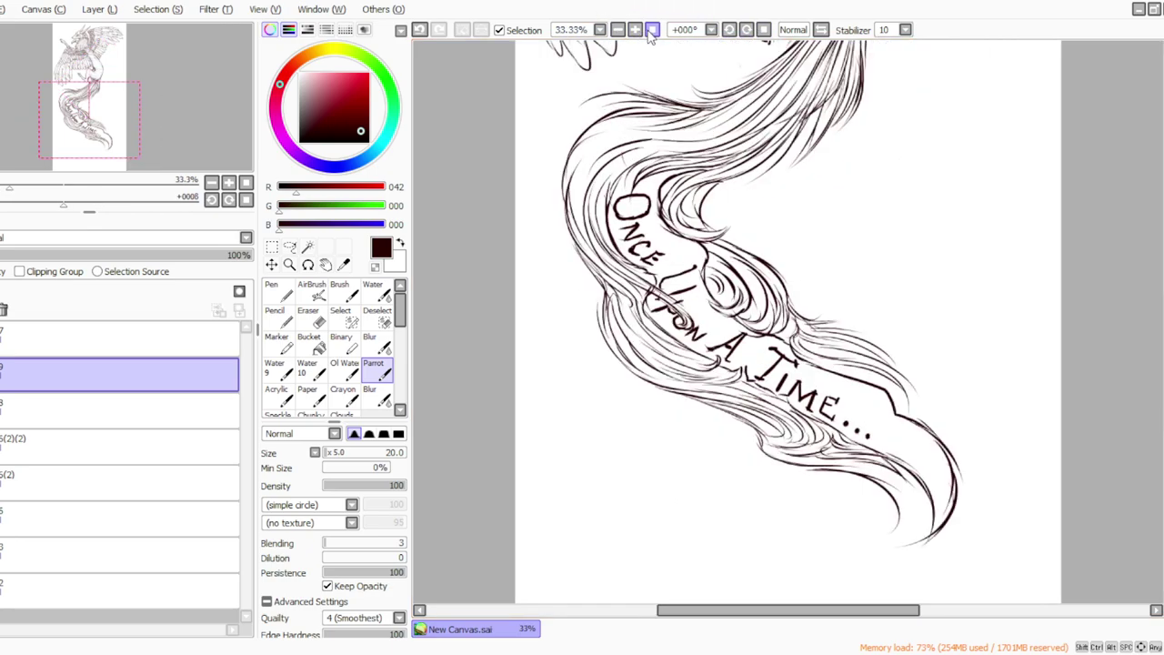
{"action": "left_click", "coordinate": [651, 30]}
{"action": "left_click", "coordinate": [635, 29]}
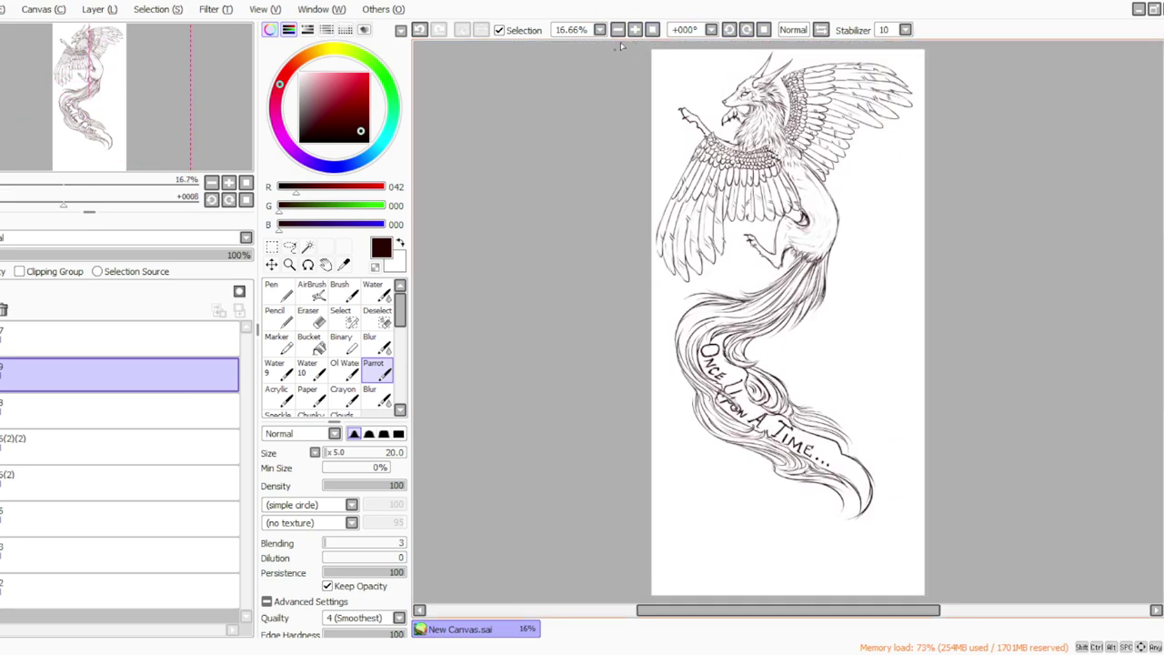
{"action": "left_click", "coordinate": [635, 29]}
{"action": "left_click", "coordinate": [728, 29]}
{"action": "left_click", "coordinate": [728, 29]}
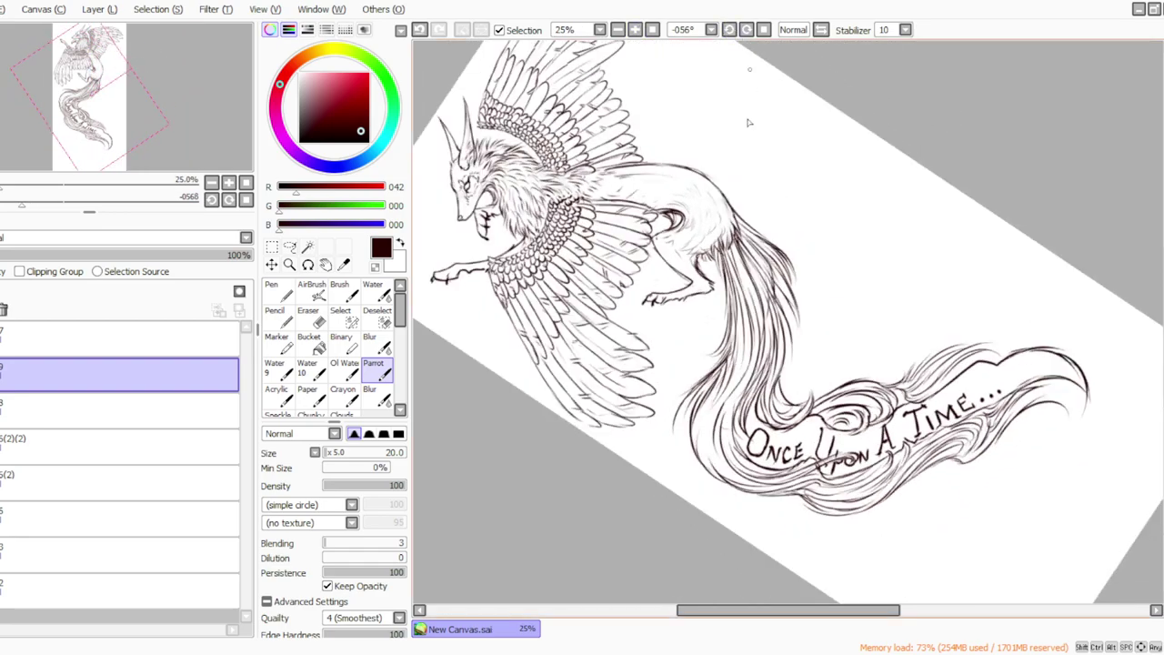
{"action": "mouse_move", "coordinate": [788, 271]}
{"action": "left_mouse_down"}
{"action": "mouse_move", "coordinate": [809, 325]}
{"action": "mouse_move", "coordinate": [802, 340]}
{"action": "left_mouse_up"}
{"action": "left_click_drag", "start_coordinate": [770, 298], "coordinate": [787, 380]}
{"action": "mouse_move", "coordinate": [799, 339]}
{"action": "left_mouse_down"}
{"action": "mouse_move", "coordinate": [776, 377]}
{"action": "mouse_move", "coordinate": [797, 404]}
{"action": "mouse_move", "coordinate": [786, 404]}
{"action": "mouse_move", "coordinate": [811, 406]}
{"action": "left_mouse_up"}
{"action": "mouse_move", "coordinate": [712, 260]}
{"action": "left_mouse_down"}
{"action": "mouse_move", "coordinate": [724, 285]}
{"action": "mouse_move", "coordinate": [716, 267]}
{"action": "mouse_move", "coordinate": [727, 324]}
{"action": "left_mouse_up"}
{"action": "mouse_move", "coordinate": [726, 278]}
{"action": "left_mouse_down"}
{"action": "mouse_move", "coordinate": [710, 350]}
{"action": "mouse_move", "coordinate": [706, 315]}
{"action": "mouse_move", "coordinate": [707, 345]}
{"action": "mouse_move", "coordinate": [698, 343]}
{"action": "mouse_move", "coordinate": [675, 421]}
{"action": "mouse_move", "coordinate": [678, 446]}
{"action": "left_mouse_up"}
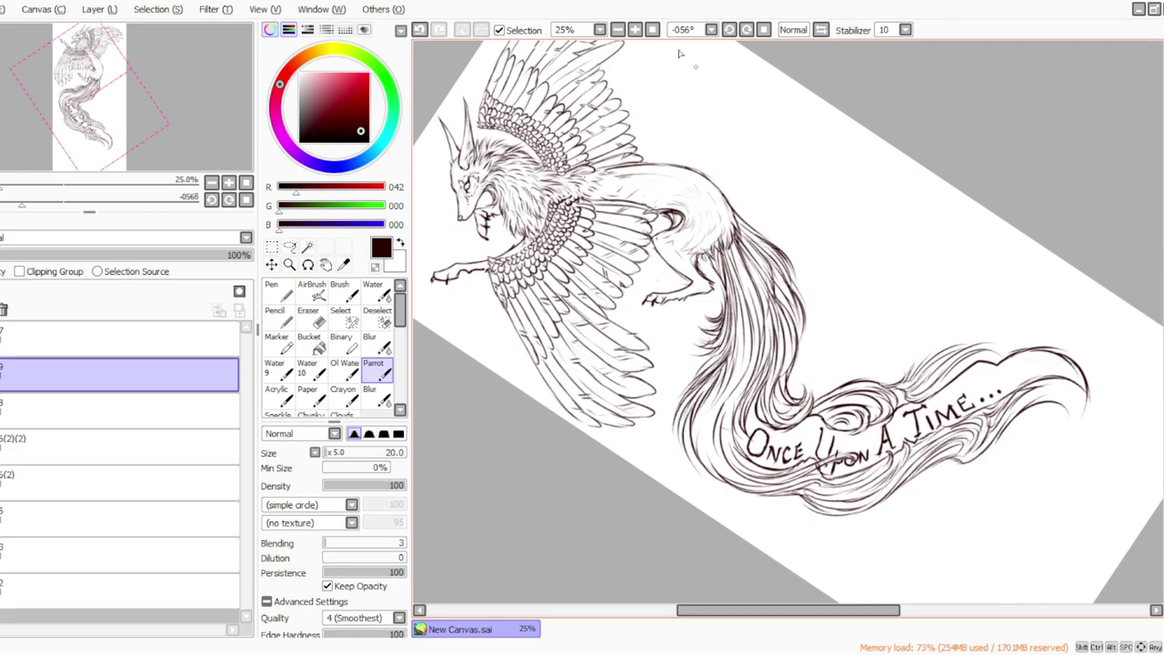
Step: Extend the lock on the spiral side past the end of the banner with strands running toward the tail tip
{"action": "left_click", "coordinate": [764, 29]}
{"action": "left_click", "coordinate": [618, 29]}
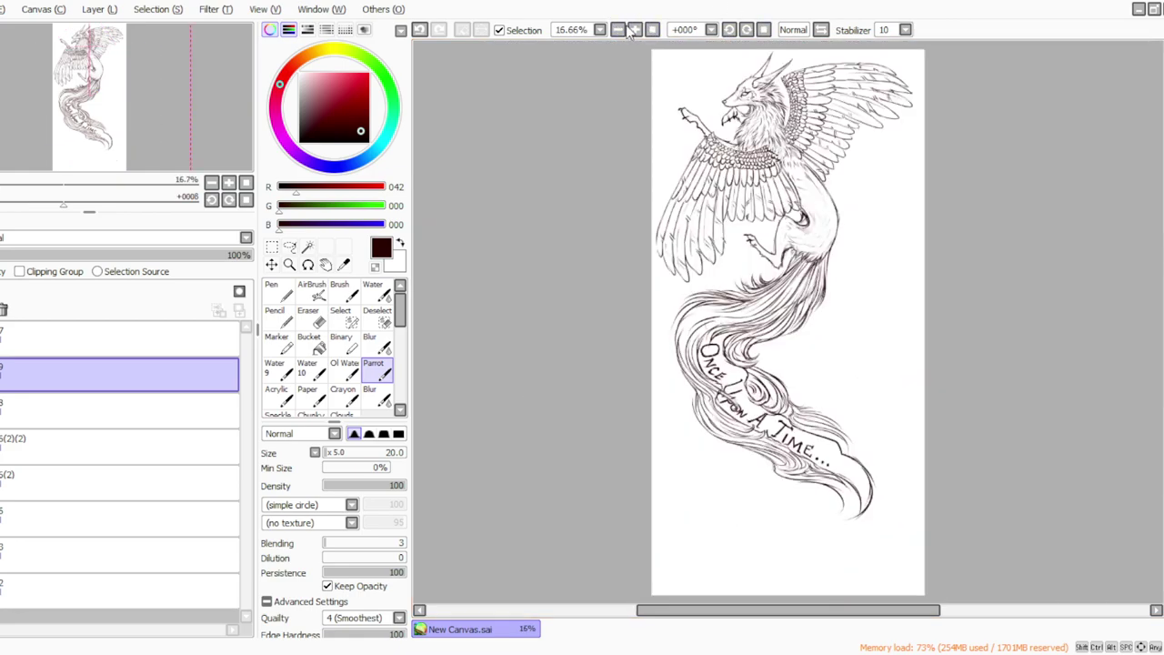
{"action": "left_click", "coordinate": [635, 29]}
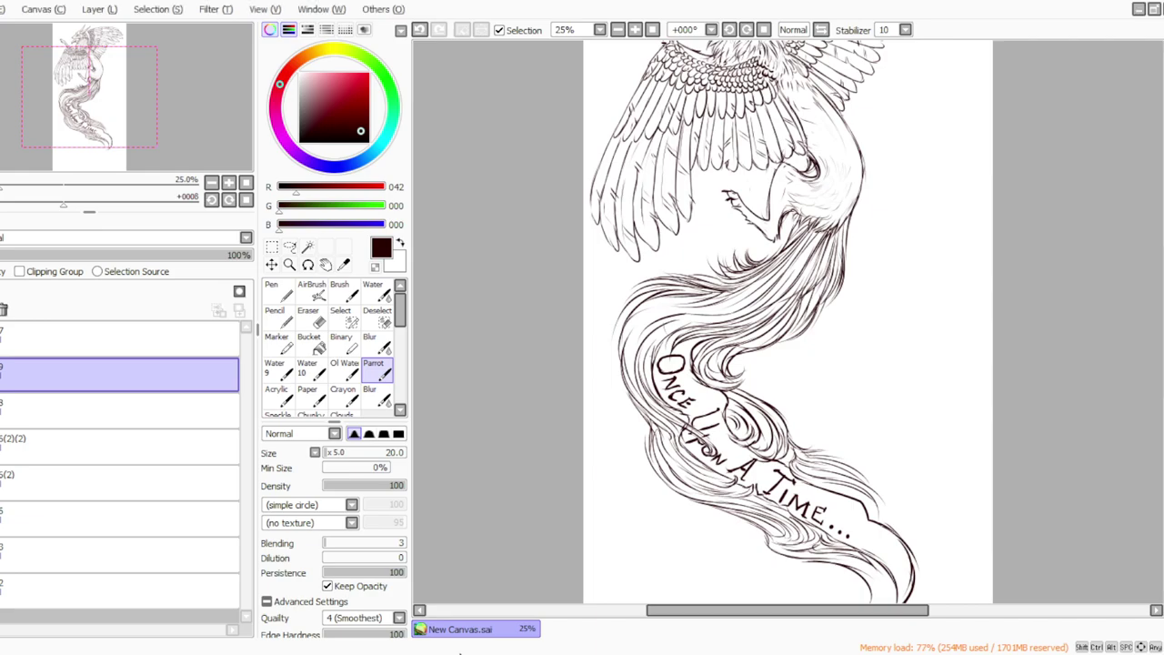
{"action": "left_click", "coordinate": [748, 32]}
{"action": "left_click", "coordinate": [749, 32]}
{"action": "left_click", "coordinate": [748, 32]}
{"action": "left_click", "coordinate": [749, 32]}
{"action": "left_click", "coordinate": [749, 31]}
{"action": "left_click", "coordinate": [749, 31]}
{"action": "scroll", "coordinate": [1128, 343], "scroll_direction": "down", "scroll_amount": 2}
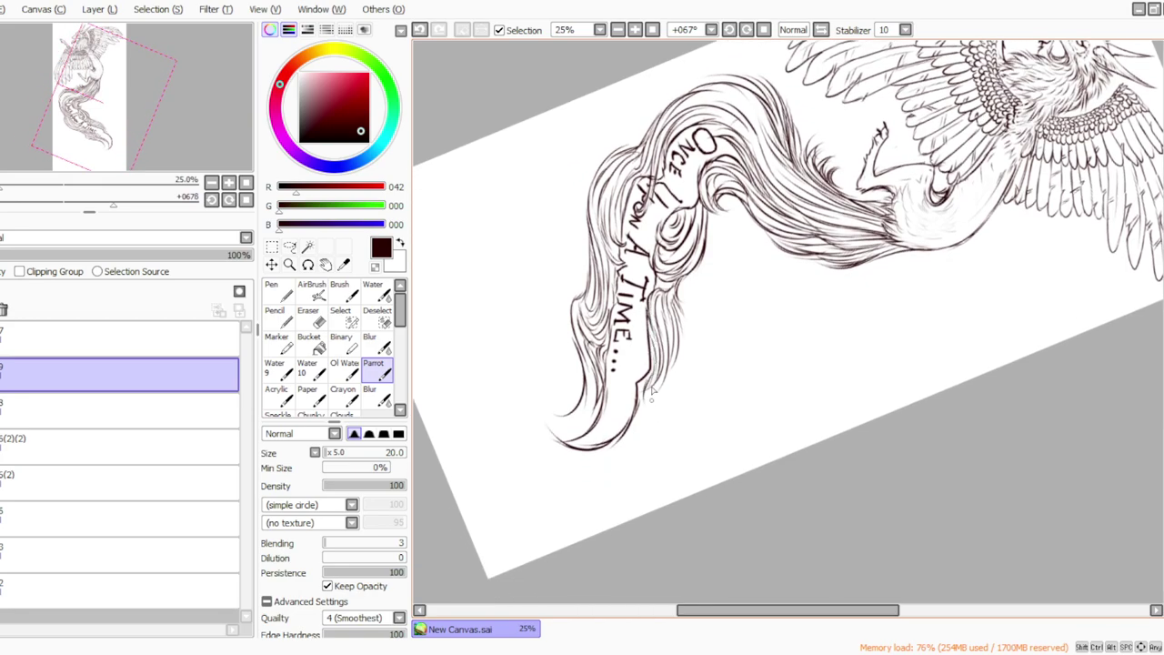
{"action": "mouse_move", "coordinate": [646, 401]}
{"action": "left_mouse_down"}
{"action": "mouse_move", "coordinate": [637, 448]}
{"action": "mouse_move", "coordinate": [626, 449]}
{"action": "left_mouse_up"}
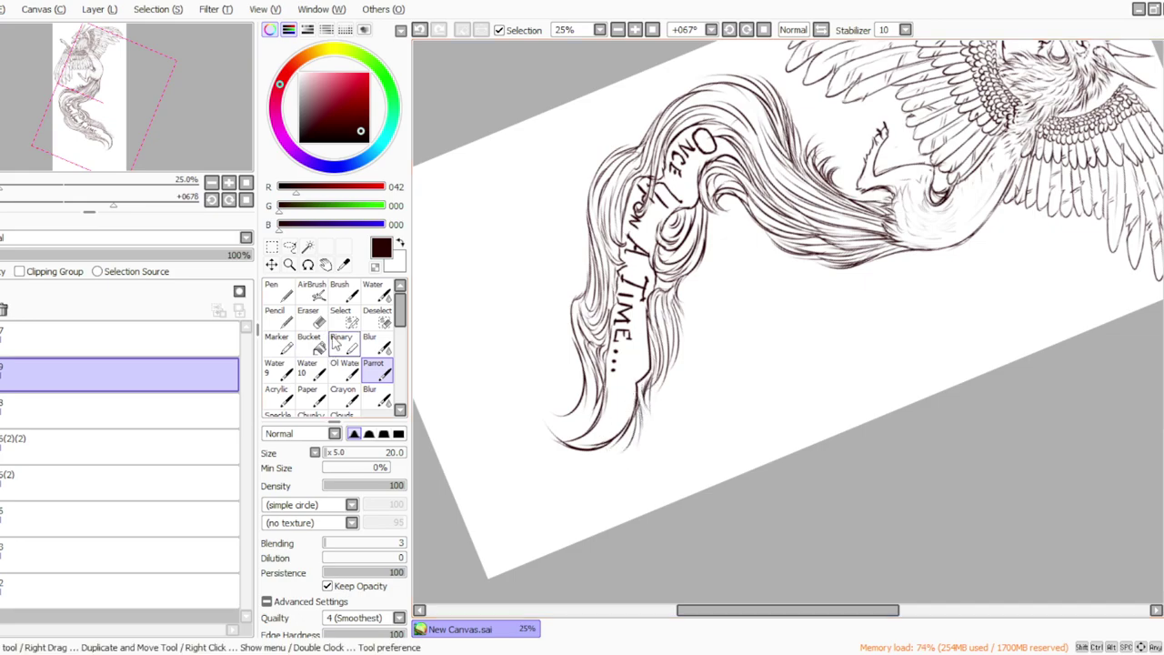
Step: Draw strands with the Parrot brush at size 20 from the end of the banner down across the tail tip
{"action": "left_click", "coordinate": [309, 315]}
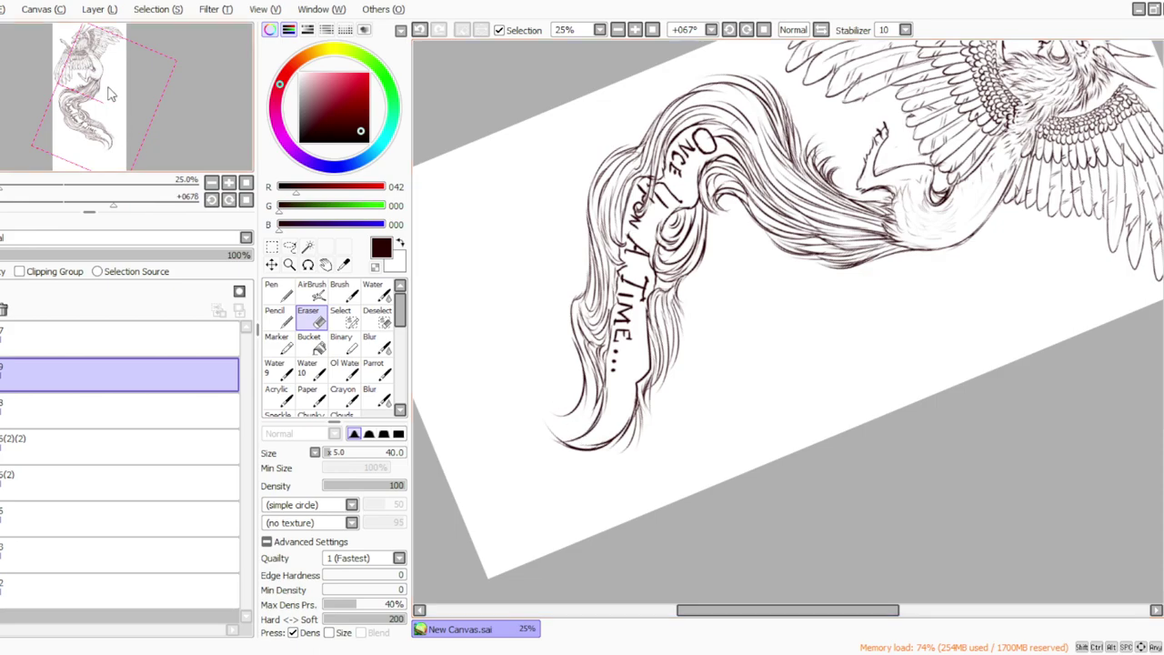
{"action": "left_click", "coordinate": [376, 369]}
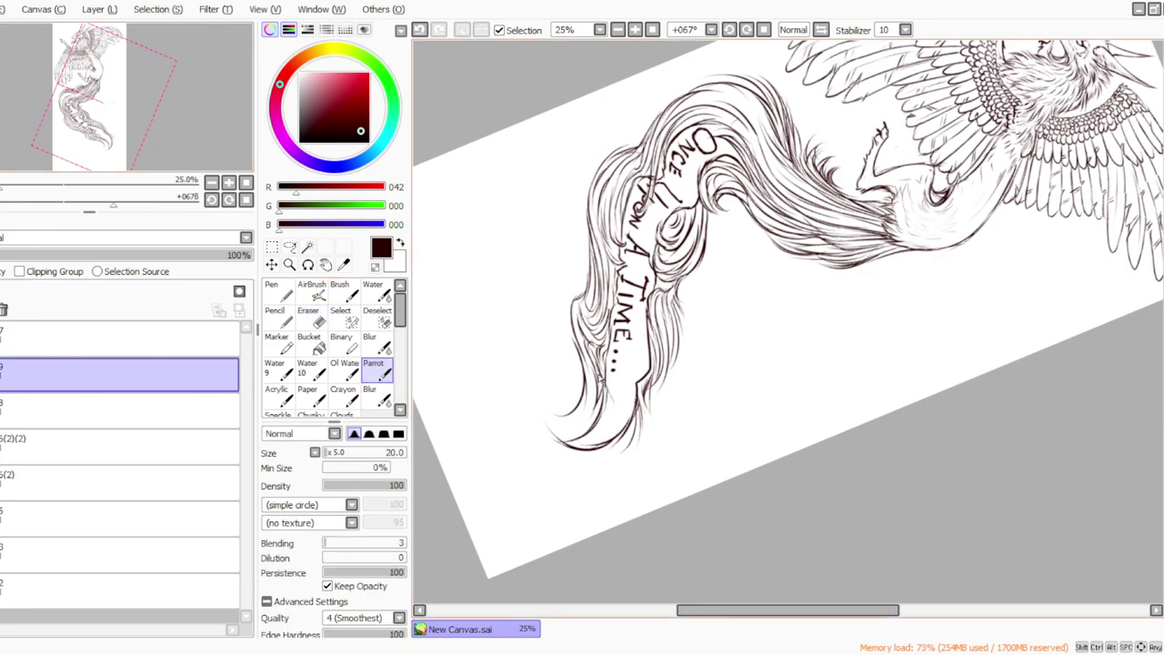
{"action": "mouse_move", "coordinate": [600, 467]}
{"action": "left_mouse_down"}
{"action": "mouse_move", "coordinate": [608, 382]}
{"action": "mouse_move", "coordinate": [612, 430]}
{"action": "left_mouse_up"}
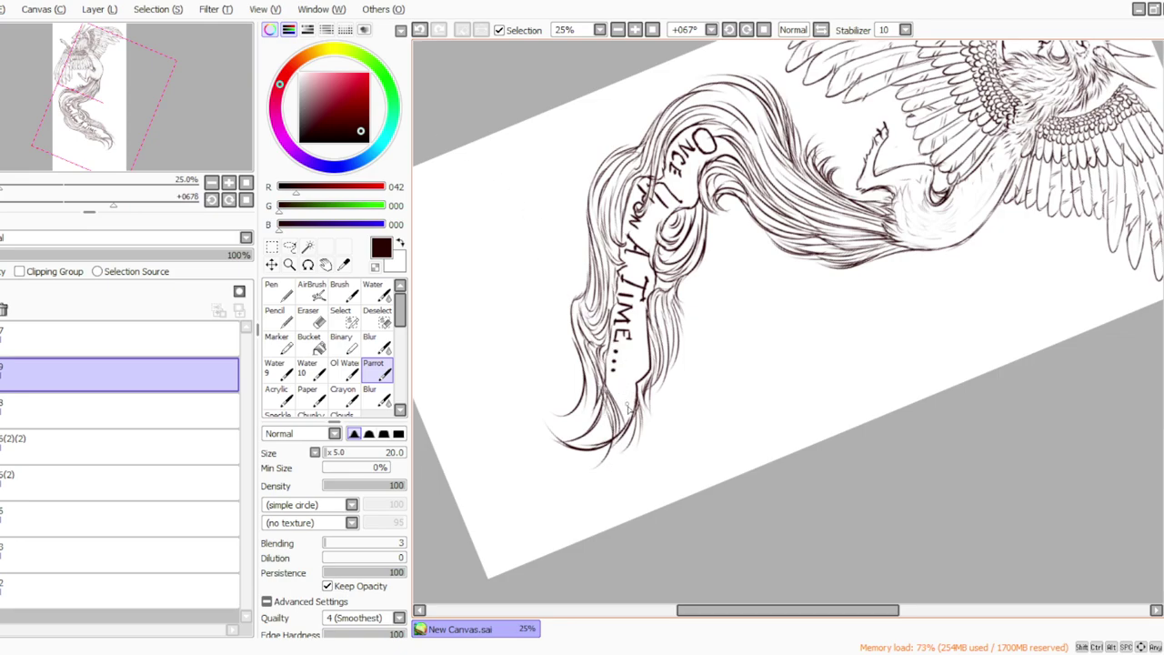
{"action": "left_click_drag", "start_coordinate": [602, 357], "coordinate": [635, 423]}
{"action": "mouse_move", "coordinate": [603, 381]}
{"action": "left_mouse_down"}
{"action": "mouse_move", "coordinate": [638, 440]}
{"action": "mouse_move", "coordinate": [626, 421]}
{"action": "mouse_move", "coordinate": [631, 430]}
{"action": "left_mouse_up"}
Step: Erase the old banner outline inside the tail tip on the next layer down, using the Eraser at size 10
{"action": "left_click", "coordinate": [18, 410]}
{"action": "left_click", "coordinate": [309, 317]}
{"action": "left_click_drag", "start_coordinate": [605, 375], "coordinate": [637, 433]}
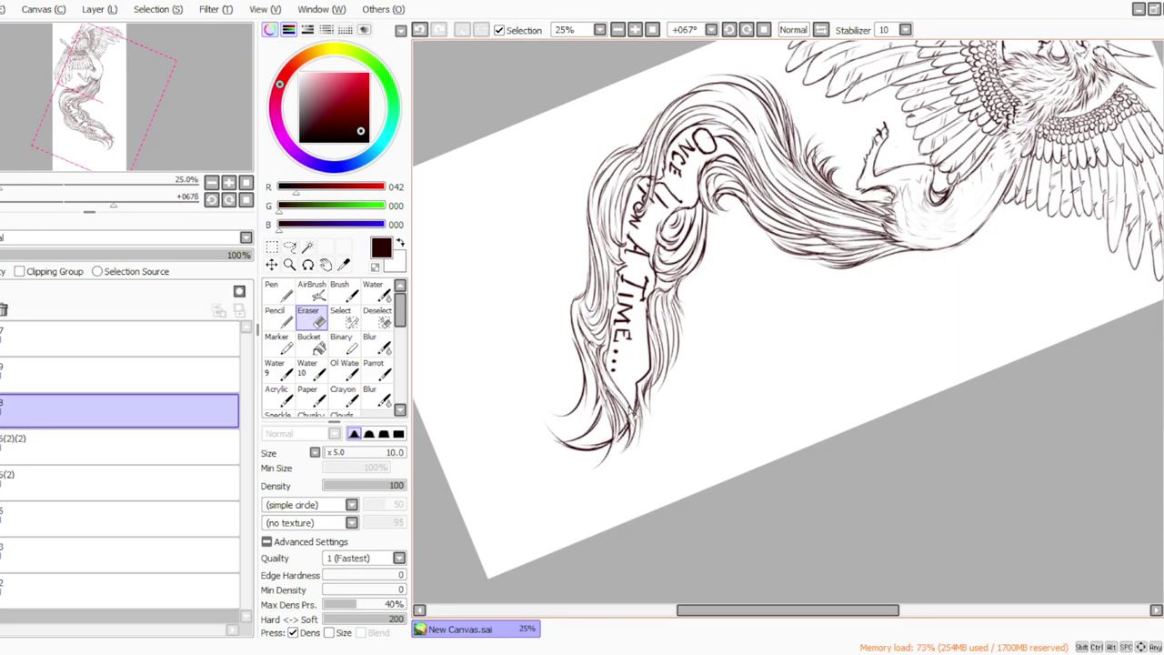
Step: Draw bolder strands sweeping out beyond the tail tip with the Parrot brush at size 25
{"action": "left_click", "coordinate": [373, 369]}
{"action": "key", "text": "bracketright"}
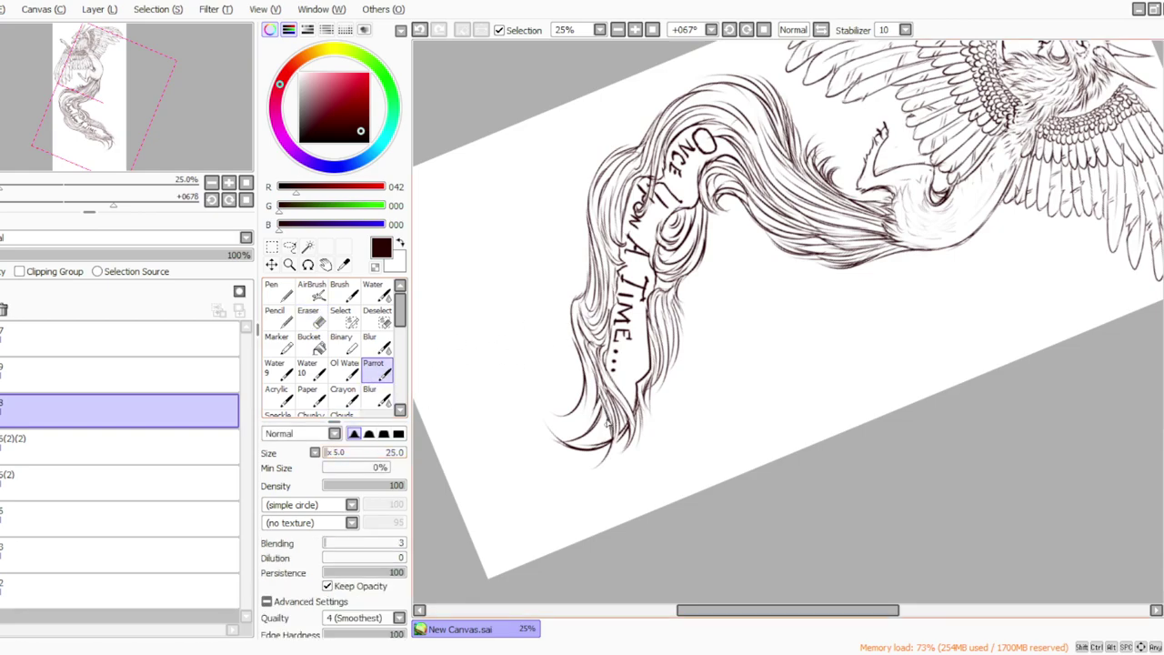
{"action": "mouse_move", "coordinate": [629, 437]}
{"action": "left_mouse_down"}
{"action": "mouse_move", "coordinate": [583, 466]}
{"action": "mouse_move", "coordinate": [634, 429]}
{"action": "mouse_move", "coordinate": [614, 468]}
{"action": "mouse_move", "coordinate": [580, 452]}
{"action": "mouse_move", "coordinate": [581, 487]}
{"action": "left_mouse_up"}
{"action": "mouse_move", "coordinate": [619, 443]}
{"action": "left_mouse_down"}
{"action": "mouse_move", "coordinate": [573, 451]}
{"action": "mouse_move", "coordinate": [590, 485]}
{"action": "mouse_move", "coordinate": [561, 415]}
{"action": "mouse_move", "coordinate": [570, 483]}
{"action": "left_mouse_up"}
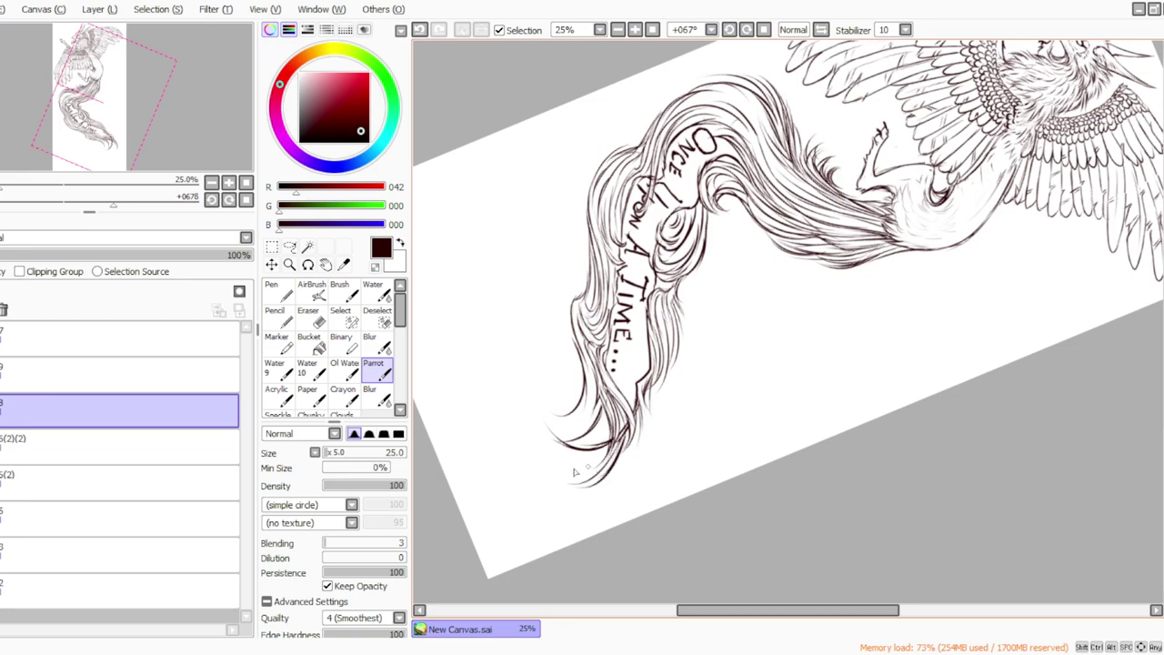
{"action": "mouse_move", "coordinate": [592, 387]}
{"action": "left_mouse_down"}
{"action": "mouse_move", "coordinate": [577, 429]}
{"action": "mouse_move", "coordinate": [551, 444]}
{"action": "left_mouse_up"}
{"action": "left_click_drag", "start_coordinate": [579, 405], "coordinate": [535, 419]}
Step: Thicken the tail tip with Parrot brush strands at size 35, adding a curled lock on its inner side
{"action": "left_click", "coordinate": [764, 29]}
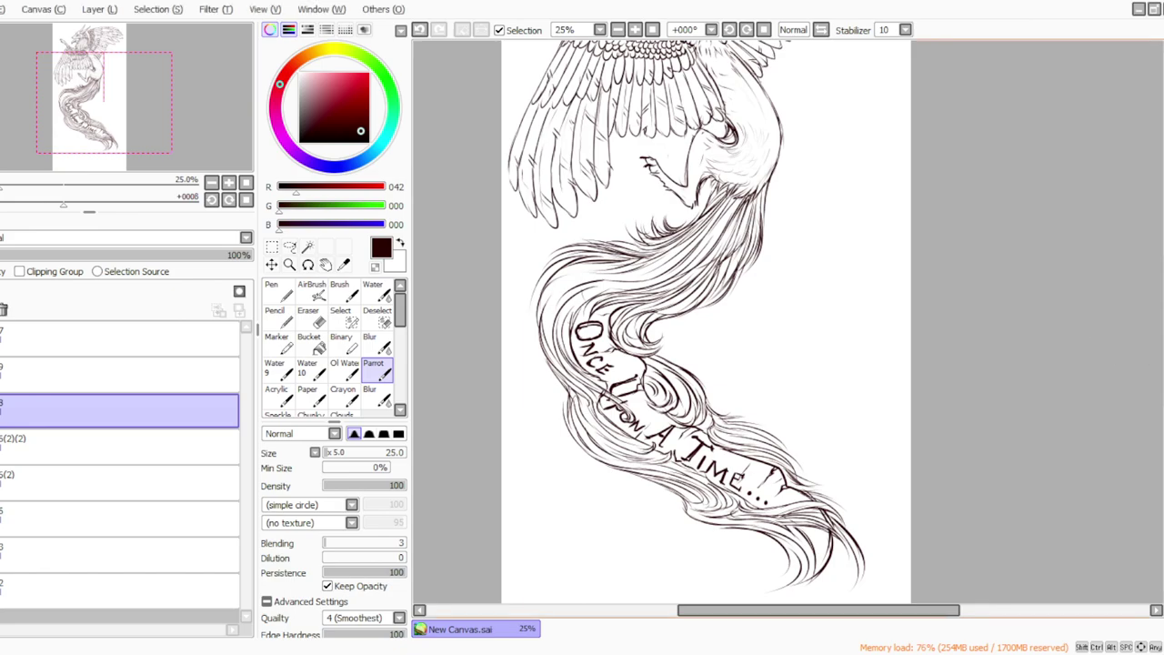
{"action": "scroll", "coordinate": [785, 322], "scroll_direction": "down", "scroll_amount": 3}
{"action": "left_click", "coordinate": [750, 34]}
{"action": "left_click", "coordinate": [751, 34]}
{"action": "left_click", "coordinate": [751, 33]}
{"action": "left_click", "coordinate": [751, 34]}
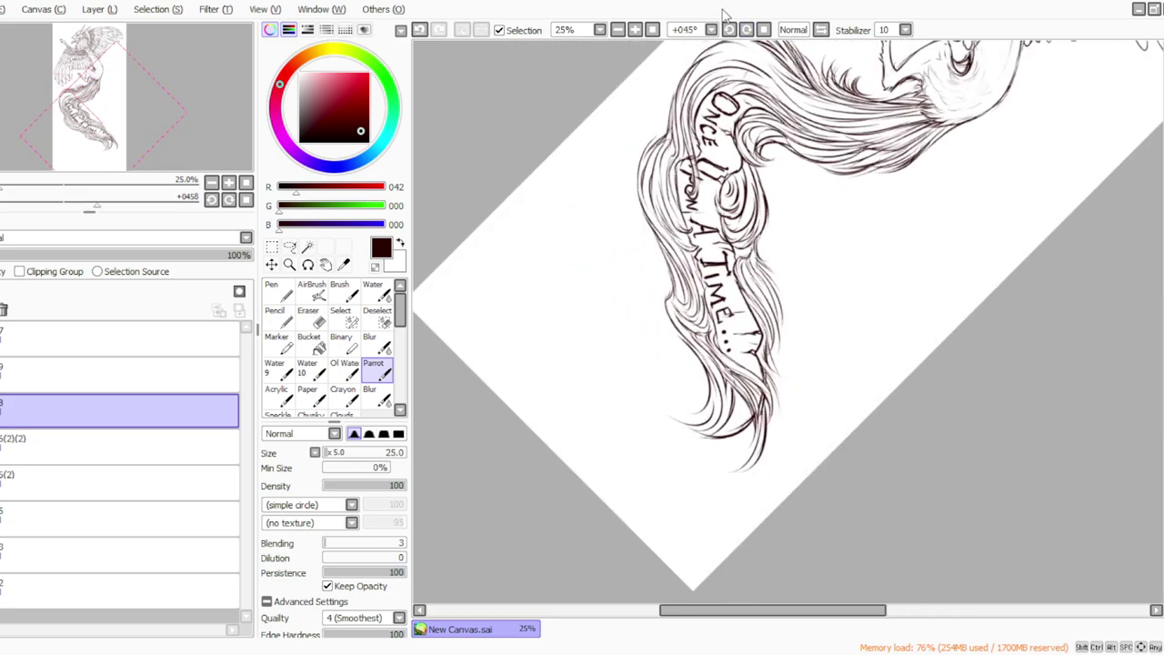
{"action": "left_click", "coordinate": [317, 322]}
{"action": "left_click", "coordinate": [371, 366]}
{"action": "left_click", "coordinate": [331, 452]}
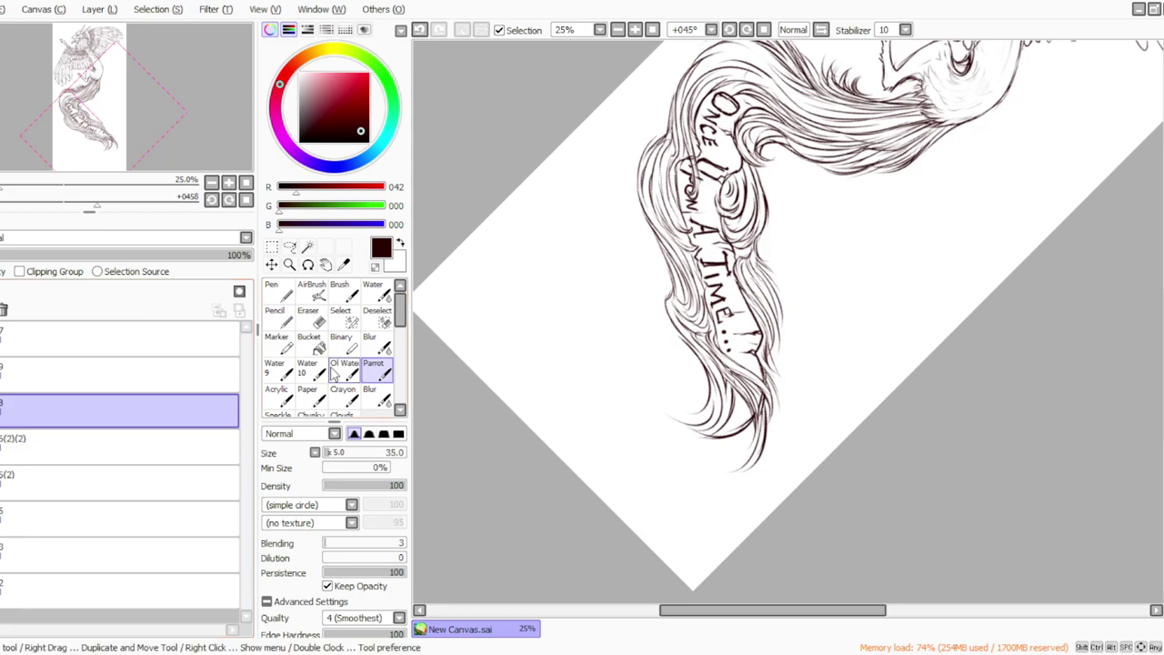
{"action": "left_click", "coordinate": [317, 325]}
{"action": "left_click", "coordinate": [372, 371]}
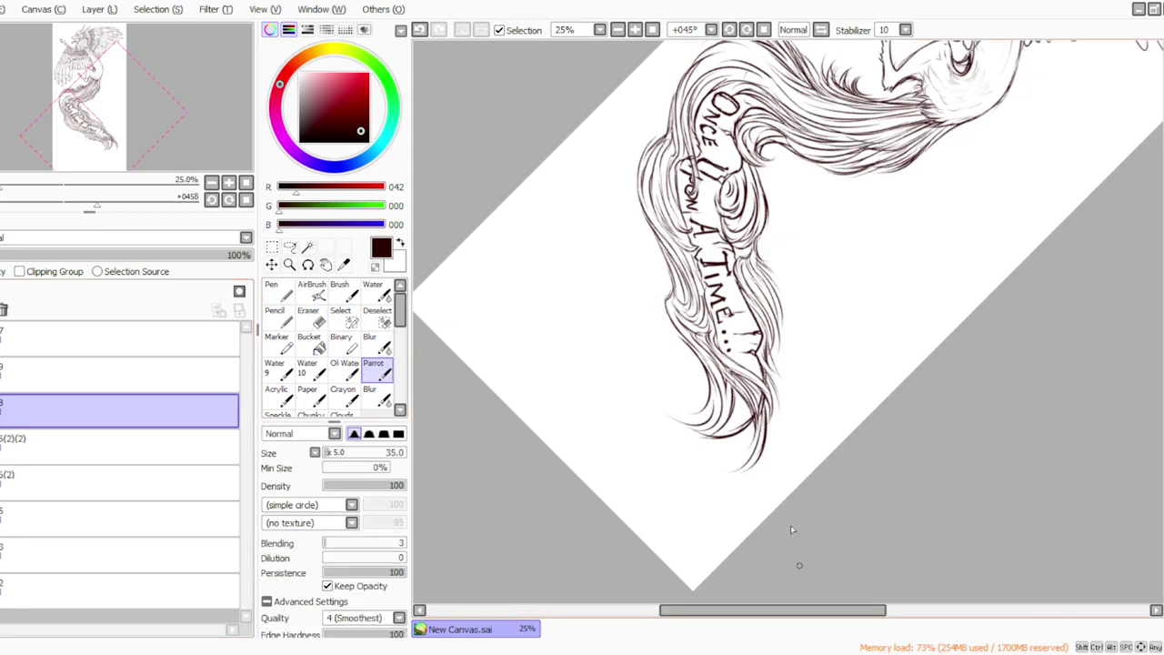
{"action": "mouse_move", "coordinate": [733, 400]}
{"action": "left_mouse_down"}
{"action": "mouse_move", "coordinate": [737, 458]}
{"action": "mouse_move", "coordinate": [708, 482]}
{"action": "mouse_move", "coordinate": [745, 425]}
{"action": "mouse_move", "coordinate": [726, 476]}
{"action": "left_mouse_up"}
{"action": "mouse_move", "coordinate": [744, 424]}
{"action": "left_mouse_down"}
{"action": "mouse_move", "coordinate": [684, 446]}
{"action": "mouse_move", "coordinate": [728, 429]}
{"action": "mouse_move", "coordinate": [683, 432]}
{"action": "mouse_move", "coordinate": [731, 415]}
{"action": "mouse_move", "coordinate": [678, 454]}
{"action": "mouse_move", "coordinate": [728, 443]}
{"action": "mouse_move", "coordinate": [693, 425]}
{"action": "mouse_move", "coordinate": [678, 449]}
{"action": "left_mouse_up"}
{"action": "mouse_move", "coordinate": [706, 401]}
{"action": "left_mouse_down"}
{"action": "mouse_move", "coordinate": [686, 417]}
{"action": "mouse_move", "coordinate": [683, 396]}
{"action": "mouse_move", "coordinate": [653, 397]}
{"action": "mouse_move", "coordinate": [569, 325]}
{"action": "left_mouse_up"}
{"action": "left_click", "coordinate": [654, 30]}
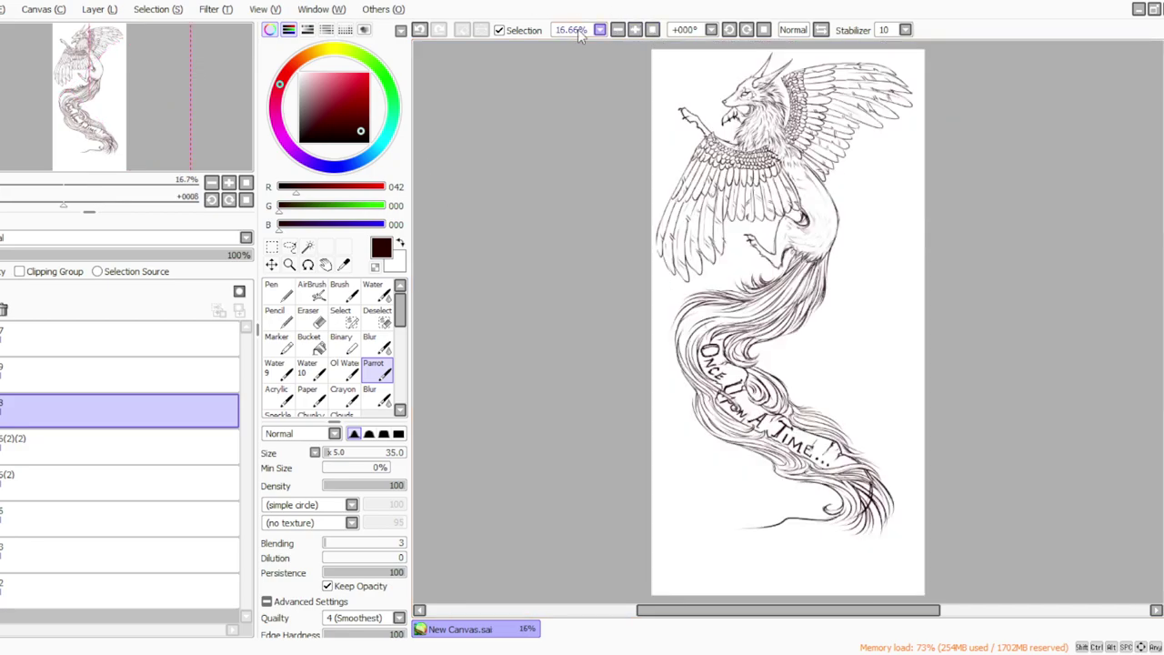
{"action": "left_click", "coordinate": [420, 30]}
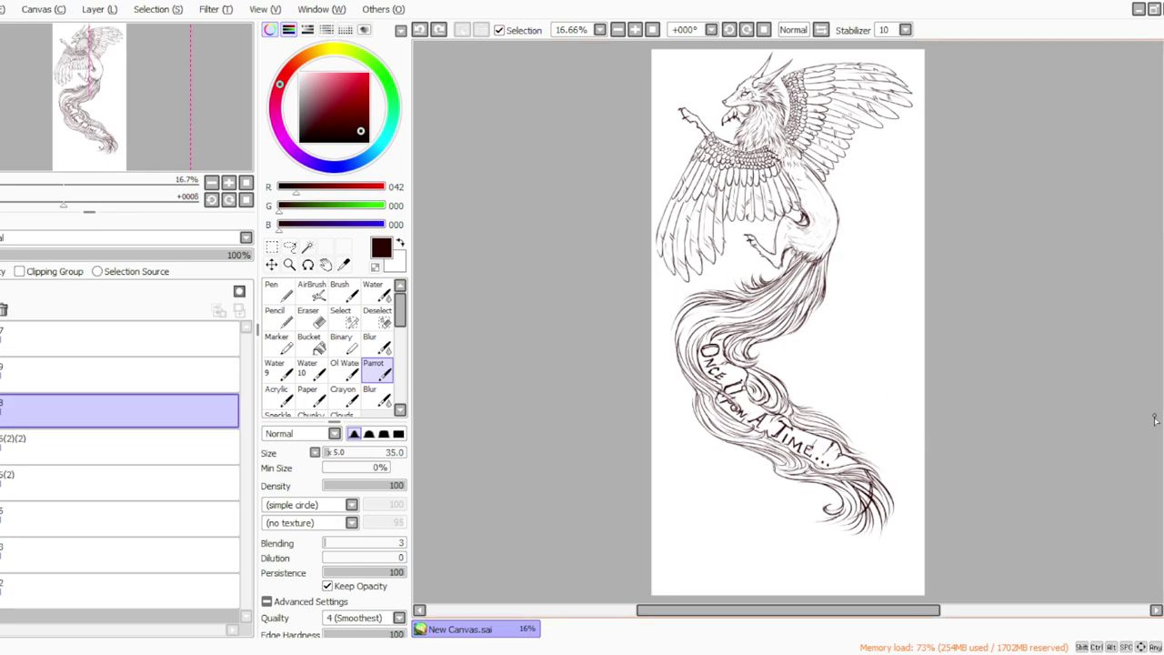
Step: Merge the current tail line art layer and the one above it down into the layer whose name ends in "(2)(2)"
{"action": "left_click_drag", "start_coordinate": [1163, 323], "coordinate": [1163, 348]}
{"action": "left_click", "coordinate": [634, 30]}
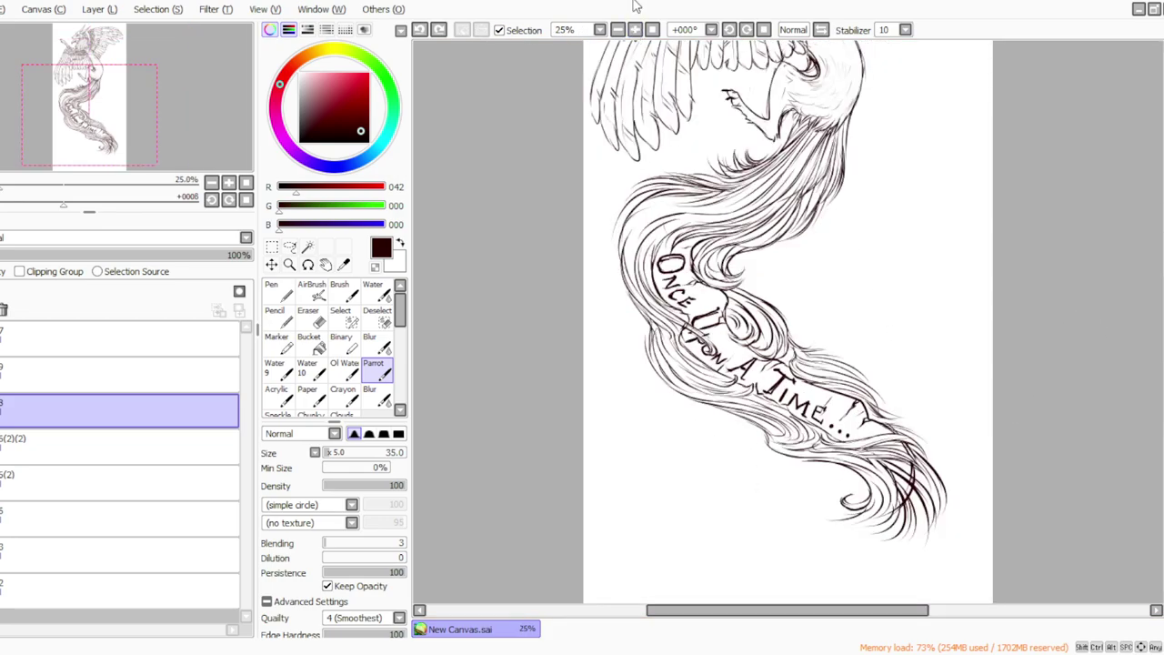
{"action": "left_click", "coordinate": [99, 11]}
{"action": "left_click", "coordinate": [101, 152]}
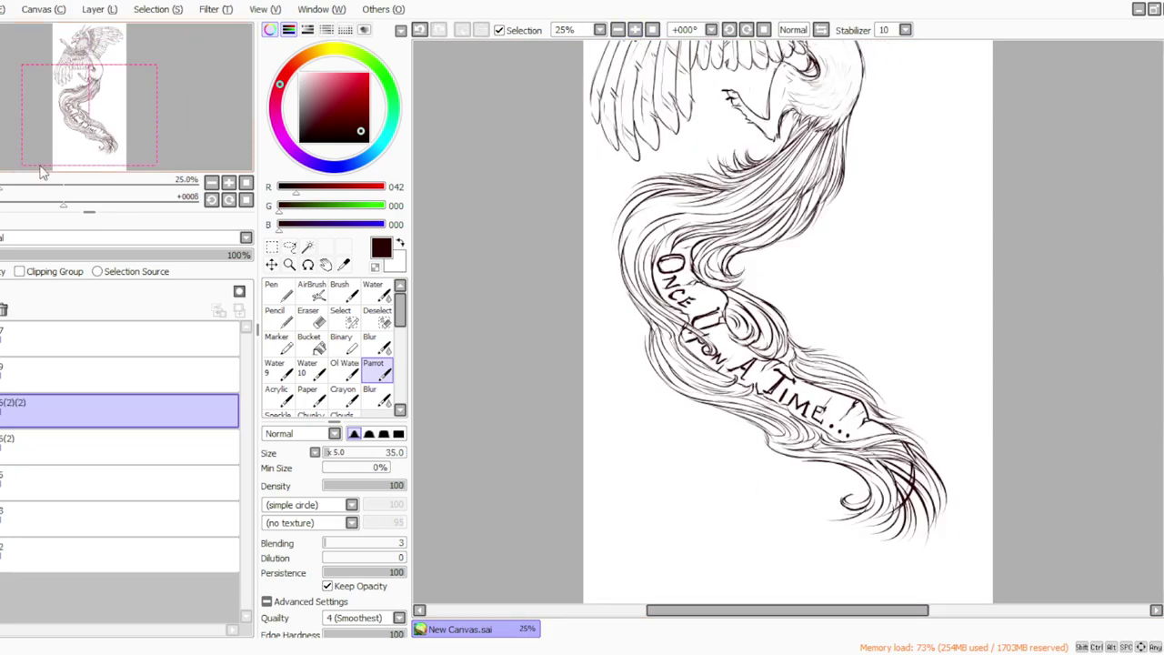
{"action": "left_click", "coordinate": [36, 374]}
{"action": "left_click", "coordinate": [92, 10]}
{"action": "left_click", "coordinate": [102, 151]}
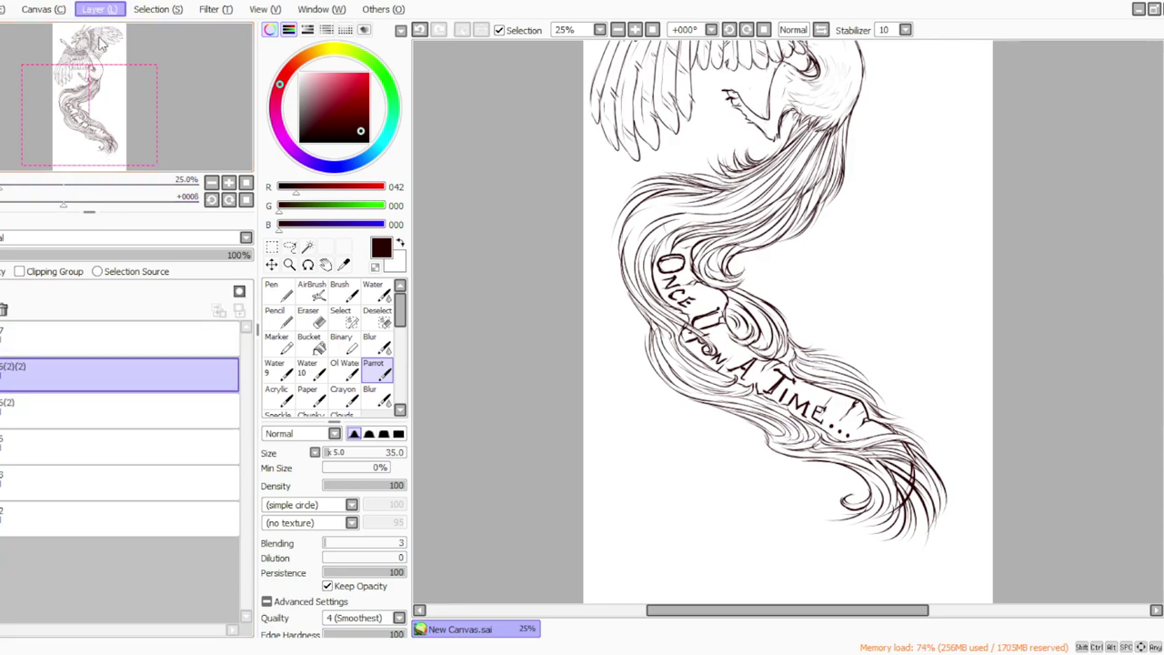
Step: Erase part of the old outline crossing the tail tip strands with the Eraser at size 20
{"action": "key", "text": "h"}
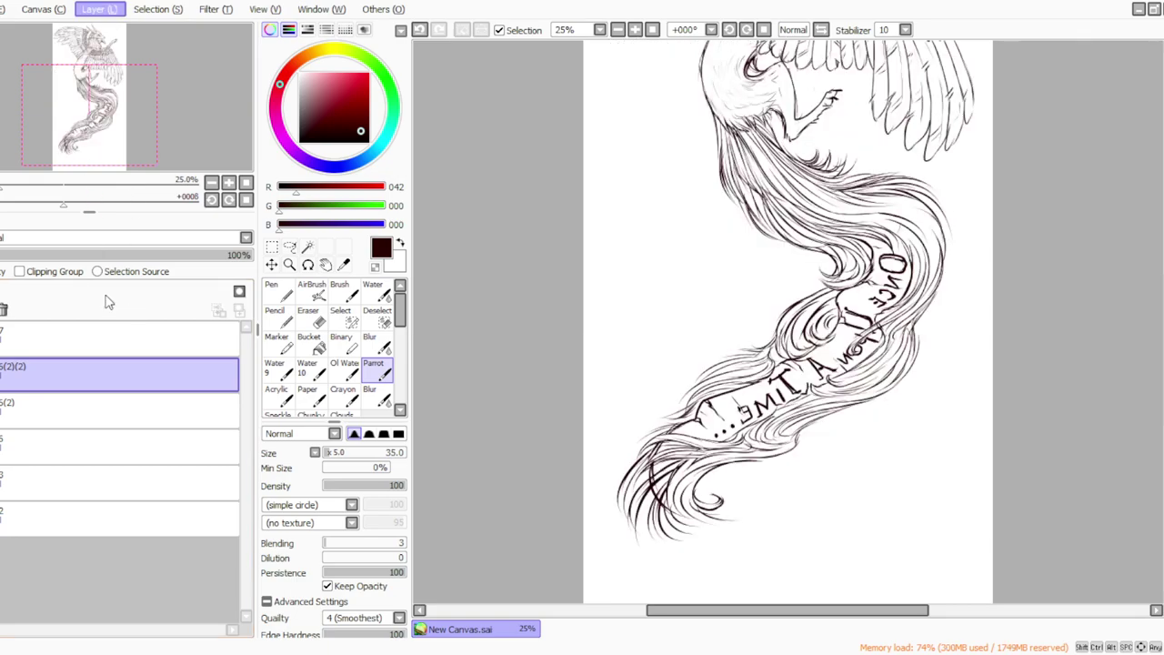
{"action": "key", "text": "h"}
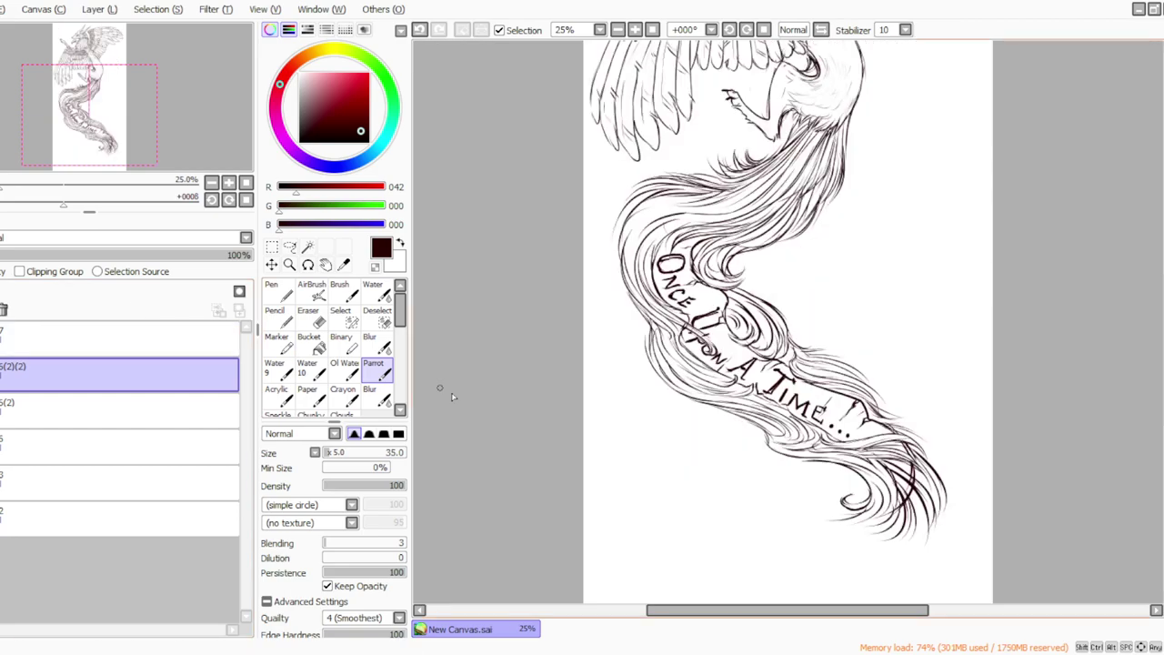
{"action": "left_click", "coordinate": [309, 315]}
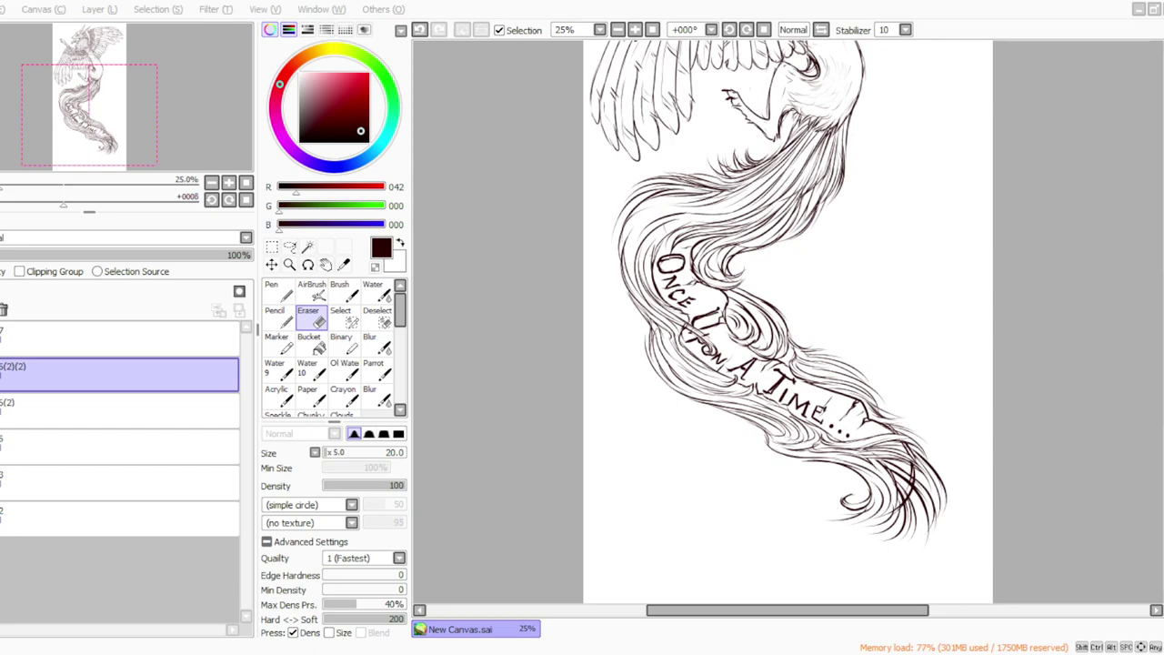
{"action": "left_click", "coordinate": [747, 29]}
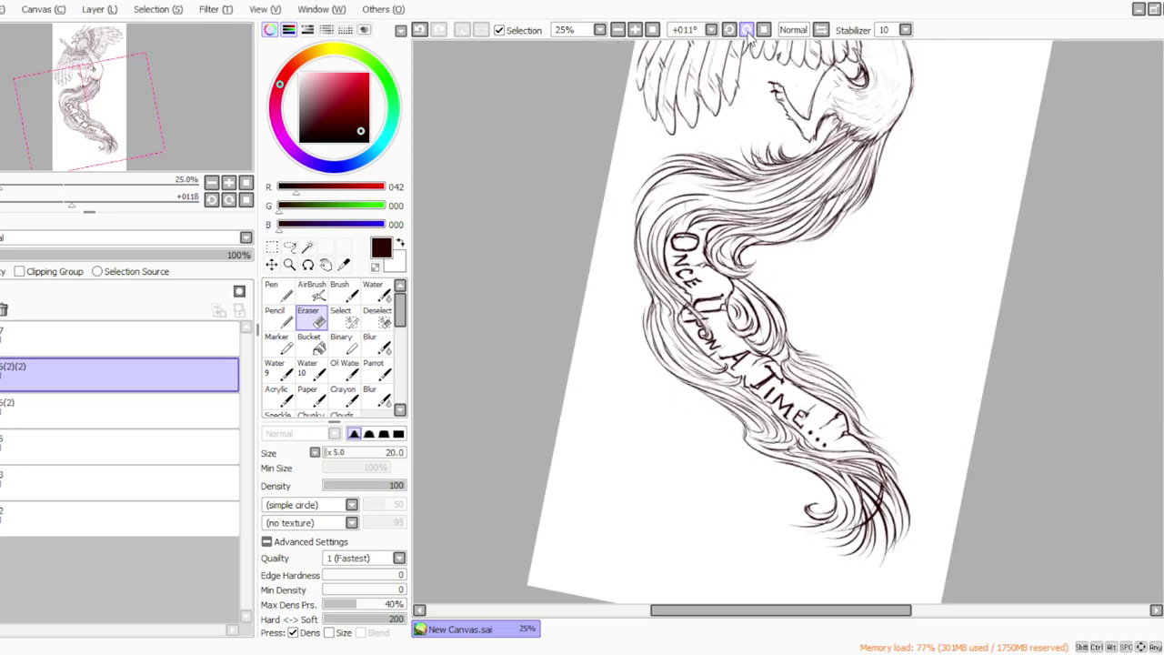
{"action": "left_click", "coordinate": [747, 29]}
{"action": "left_click", "coordinate": [747, 30]}
{"action": "mouse_move", "coordinate": [820, 493]}
{"action": "left_mouse_down"}
{"action": "mouse_move", "coordinate": [808, 522]}
{"action": "mouse_move", "coordinate": [780, 535]}
{"action": "left_mouse_up"}
Step: Fill the tail tip with more curved strands using the Parrot brush at size 35
{"action": "left_click", "coordinate": [374, 368]}
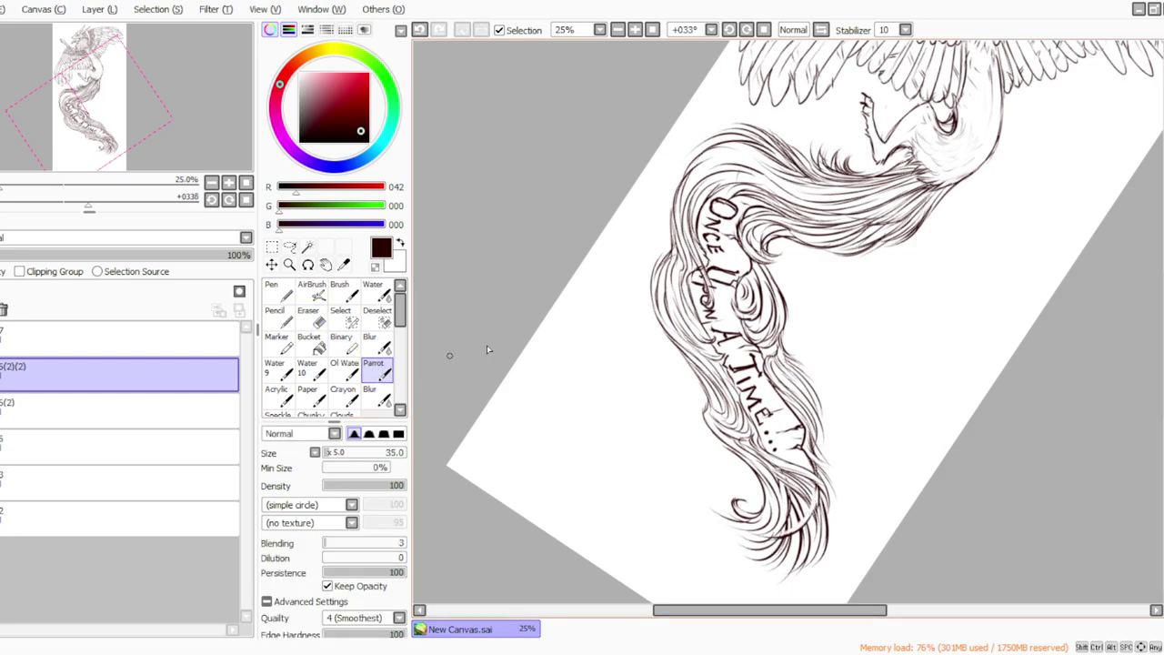
{"action": "left_click_drag", "start_coordinate": [813, 489], "coordinate": [773, 537]}
{"action": "scroll", "coordinate": [1126, 387], "scroll_direction": "down", "scroll_amount": 3}
{"action": "left_click_drag", "start_coordinate": [808, 389], "coordinate": [790, 465]}
{"action": "mouse_move", "coordinate": [804, 423]}
{"action": "left_mouse_down"}
{"action": "mouse_move", "coordinate": [798, 446]}
{"action": "mouse_move", "coordinate": [758, 450]}
{"action": "left_mouse_up"}
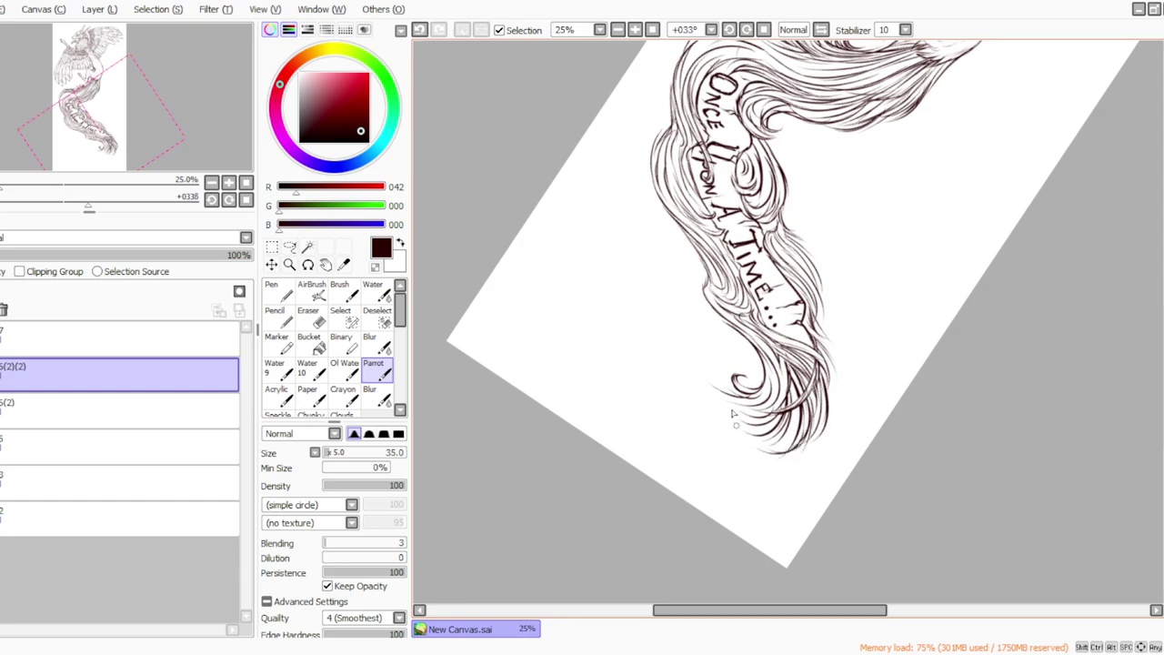
Step: Extend the tail tip with long wavy strands sweeping outward past the curled lock and ending in a hooked curl
{"action": "left_click", "coordinate": [746, 30]}
{"action": "left_click", "coordinate": [746, 30]}
{"action": "left_click", "coordinate": [746, 30]}
{"action": "mouse_move", "coordinate": [690, 229]}
{"action": "left_mouse_down"}
{"action": "mouse_move", "coordinate": [708, 349]}
{"action": "mouse_move", "coordinate": [686, 234]}
{"action": "mouse_move", "coordinate": [699, 353]}
{"action": "left_mouse_up"}
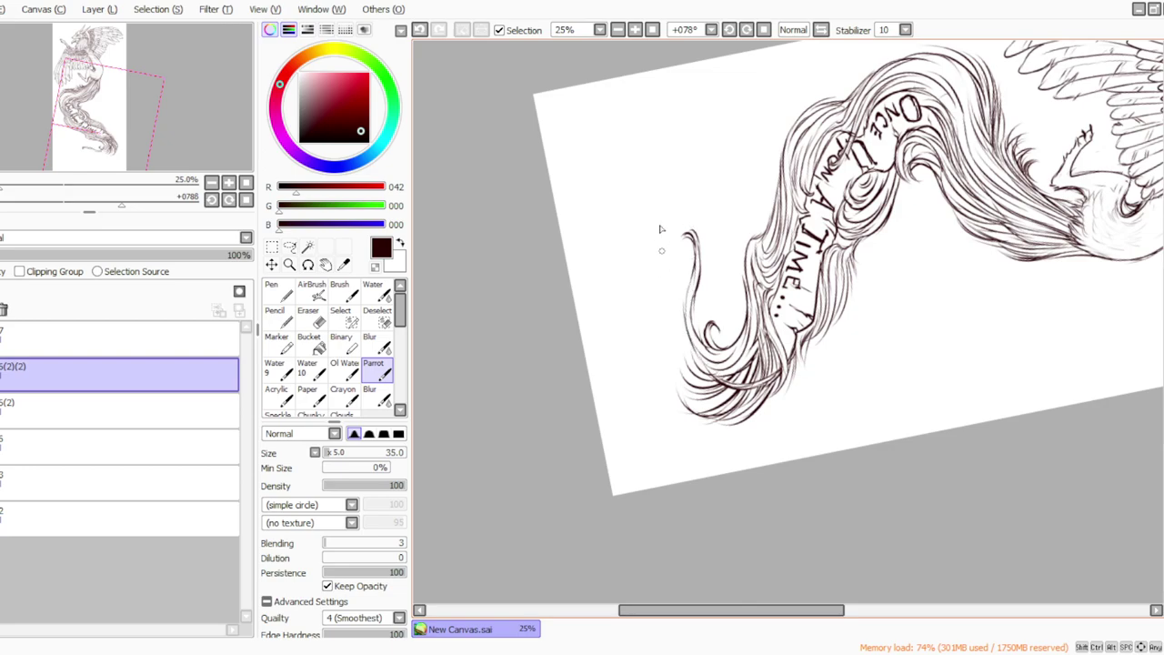
{"action": "mouse_move", "coordinate": [688, 231]}
{"action": "left_mouse_down"}
{"action": "mouse_move", "coordinate": [663, 316]}
{"action": "mouse_move", "coordinate": [672, 343]}
{"action": "mouse_move", "coordinate": [672, 301]}
{"action": "mouse_move", "coordinate": [668, 373]}
{"action": "mouse_move", "coordinate": [670, 327]}
{"action": "mouse_move", "coordinate": [657, 347]}
{"action": "mouse_move", "coordinate": [665, 361]}
{"action": "mouse_move", "coordinate": [655, 352]}
{"action": "mouse_move", "coordinate": [665, 348]}
{"action": "mouse_move", "coordinate": [680, 413]}
{"action": "mouse_move", "coordinate": [669, 395]}
{"action": "mouse_move", "coordinate": [711, 423]}
{"action": "mouse_move", "coordinate": [682, 423]}
{"action": "mouse_move", "coordinate": [717, 426]}
{"action": "left_mouse_up"}
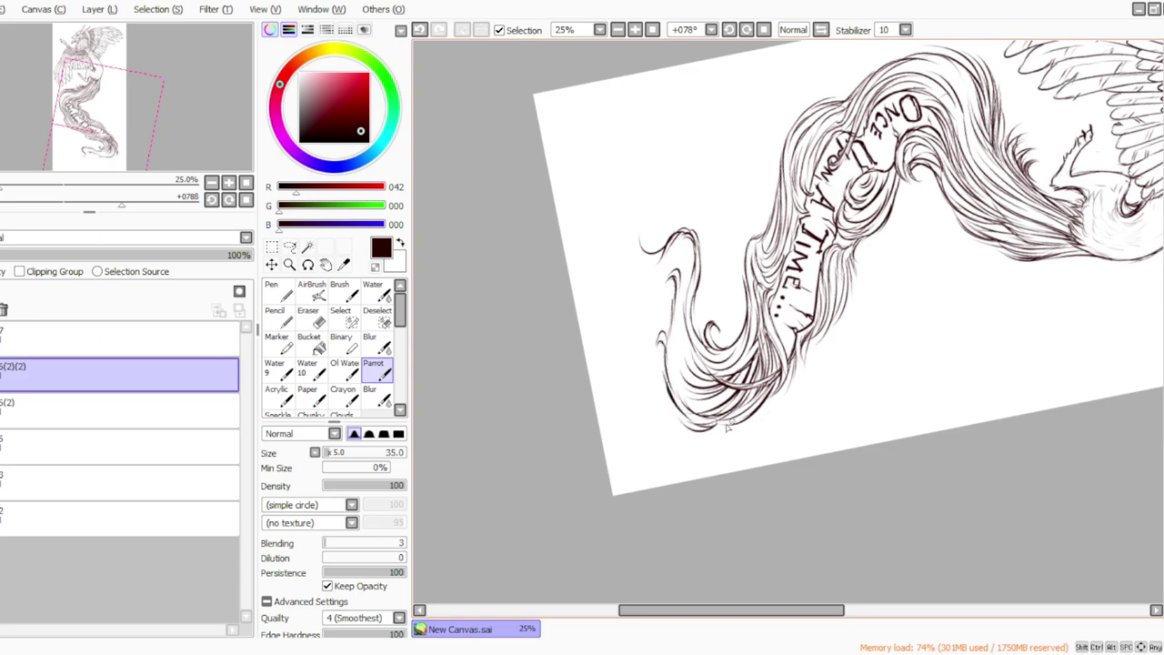
Step: Fill in the outer bend of the tail tip with strands and add curled ends to the new wavy lock
{"action": "left_click_drag", "start_coordinate": [665, 385], "coordinate": [683, 424]}
{"action": "left_click_drag", "start_coordinate": [662, 373], "coordinate": [680, 422]}
{"action": "mouse_move", "coordinate": [661, 339]}
{"action": "left_mouse_down"}
{"action": "mouse_move", "coordinate": [674, 379]}
{"action": "mouse_move", "coordinate": [665, 344]}
{"action": "mouse_move", "coordinate": [702, 412]}
{"action": "mouse_move", "coordinate": [731, 394]}
{"action": "mouse_move", "coordinate": [653, 352]}
{"action": "mouse_move", "coordinate": [727, 389]}
{"action": "left_mouse_up"}
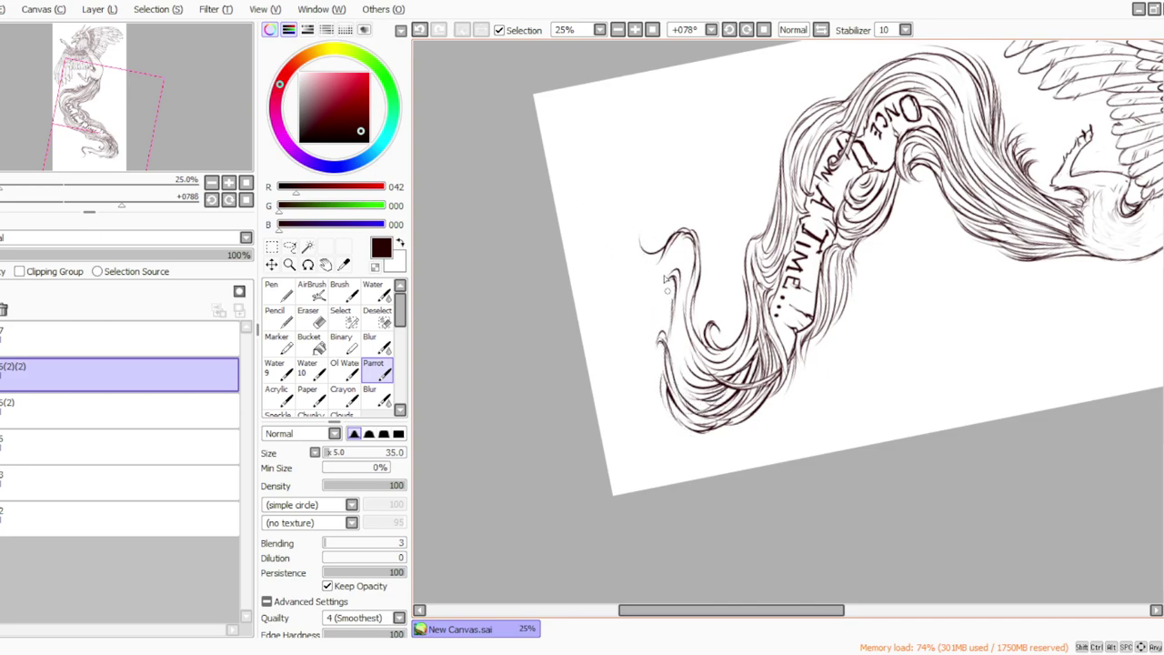
{"action": "mouse_move", "coordinate": [672, 254]}
{"action": "left_mouse_down"}
{"action": "mouse_move", "coordinate": [660, 291]}
{"action": "mouse_move", "coordinate": [667, 282]}
{"action": "mouse_move", "coordinate": [642, 298]}
{"action": "mouse_move", "coordinate": [633, 271]}
{"action": "left_mouse_up"}
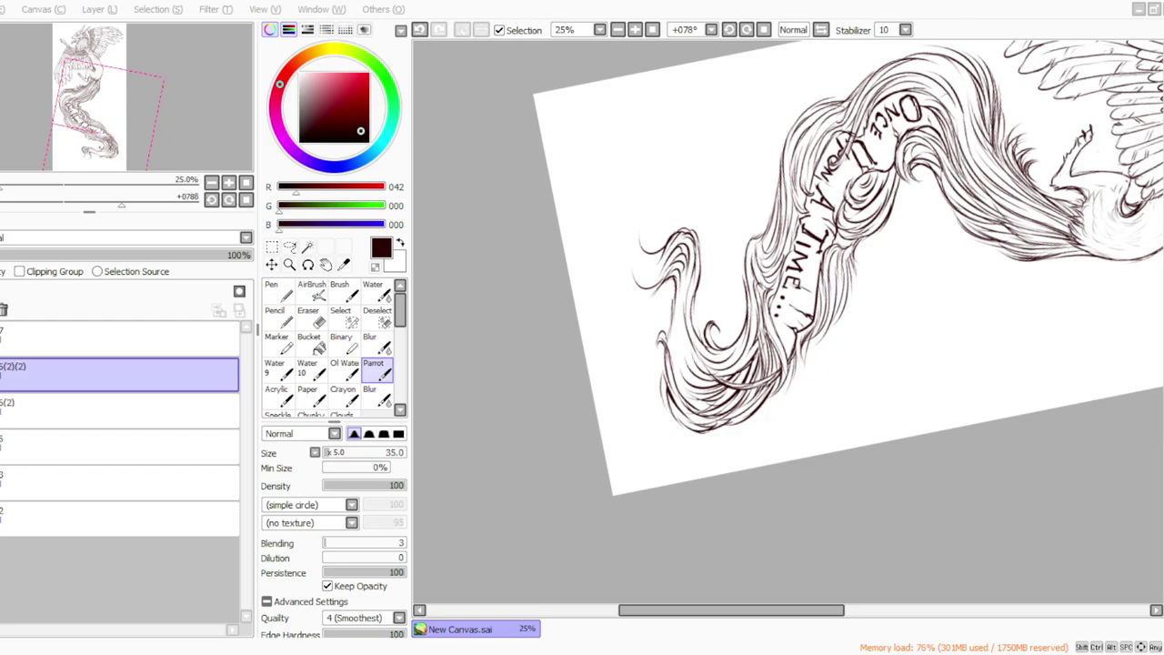
Step: Fill the inner side of the wavy lock at the tail tip with long strands running into the curved bend
{"action": "left_click_drag", "start_coordinate": [689, 263], "coordinate": [684, 366]}
{"action": "mouse_move", "coordinate": [680, 296]}
{"action": "left_mouse_down"}
{"action": "mouse_move", "coordinate": [690, 364]}
{"action": "mouse_move", "coordinate": [714, 383]}
{"action": "mouse_move", "coordinate": [687, 391]}
{"action": "left_mouse_up"}
{"action": "left_click_drag", "start_coordinate": [674, 340], "coordinate": [694, 384]}
{"action": "left_click_drag", "start_coordinate": [674, 281], "coordinate": [673, 301]}
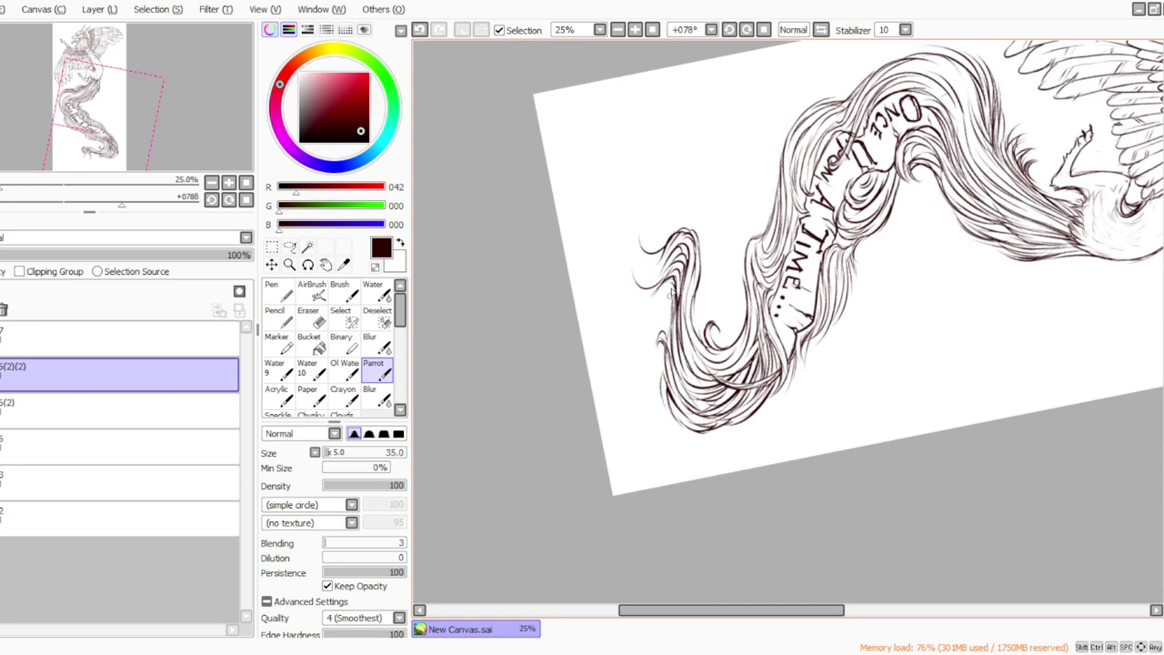
Step: Add curved strands to the hooked ends of the wavy lock and undo the last stroke
{"action": "key", "text": "Home"}
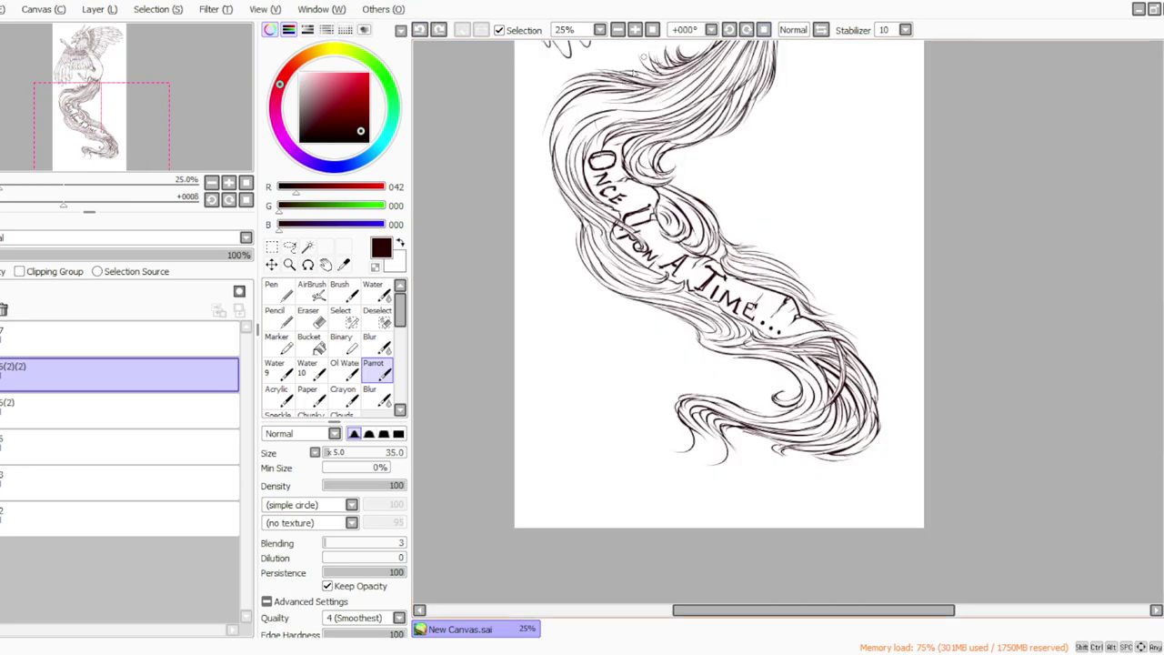
{"action": "mouse_move", "coordinate": [738, 427]}
{"action": "left_mouse_down"}
{"action": "mouse_move", "coordinate": [769, 447]}
{"action": "mouse_move", "coordinate": [743, 448]}
{"action": "mouse_move", "coordinate": [772, 448]}
{"action": "mouse_move", "coordinate": [751, 471]}
{"action": "mouse_move", "coordinate": [735, 433]}
{"action": "mouse_move", "coordinate": [737, 474]}
{"action": "left_mouse_up"}
{"action": "mouse_move", "coordinate": [732, 448]}
{"action": "left_mouse_down"}
{"action": "mouse_move", "coordinate": [713, 479]}
{"action": "mouse_move", "coordinate": [694, 470]}
{"action": "mouse_move", "coordinate": [711, 459]}
{"action": "mouse_move", "coordinate": [677, 468]}
{"action": "left_mouse_up"}
{"action": "left_click", "coordinate": [419, 30]}
{"action": "left_click", "coordinate": [636, 30]}
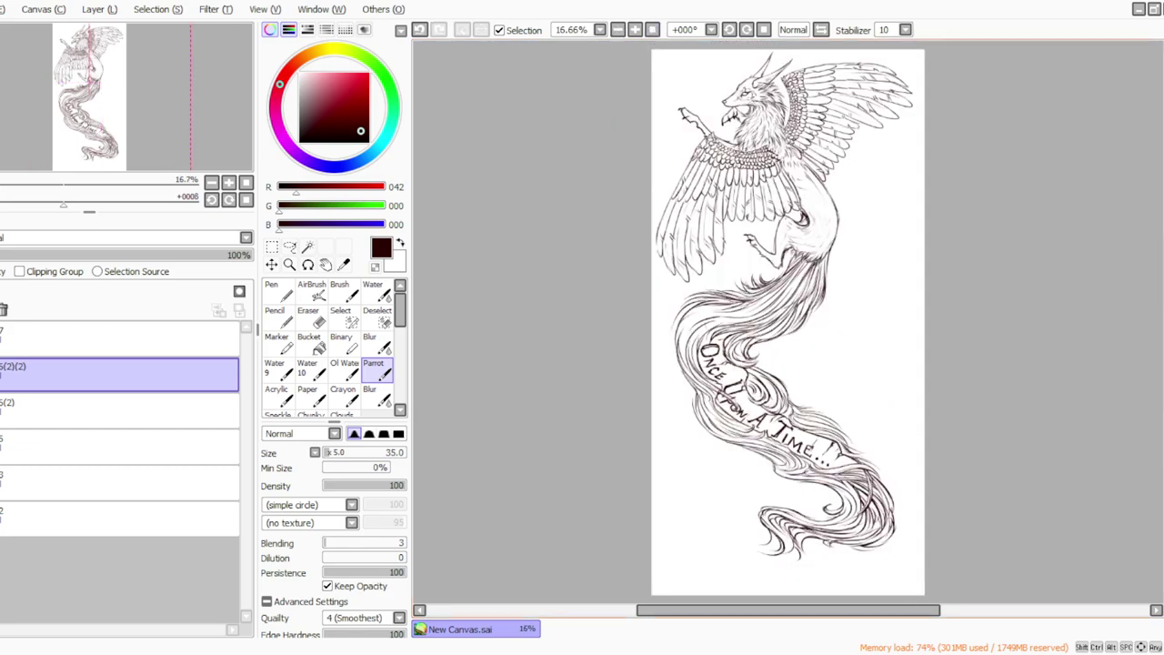
Step: Thicken the hooked end of the wavy lock with layered strands sweeping outward into a second trough
{"action": "left_click", "coordinate": [635, 30]}
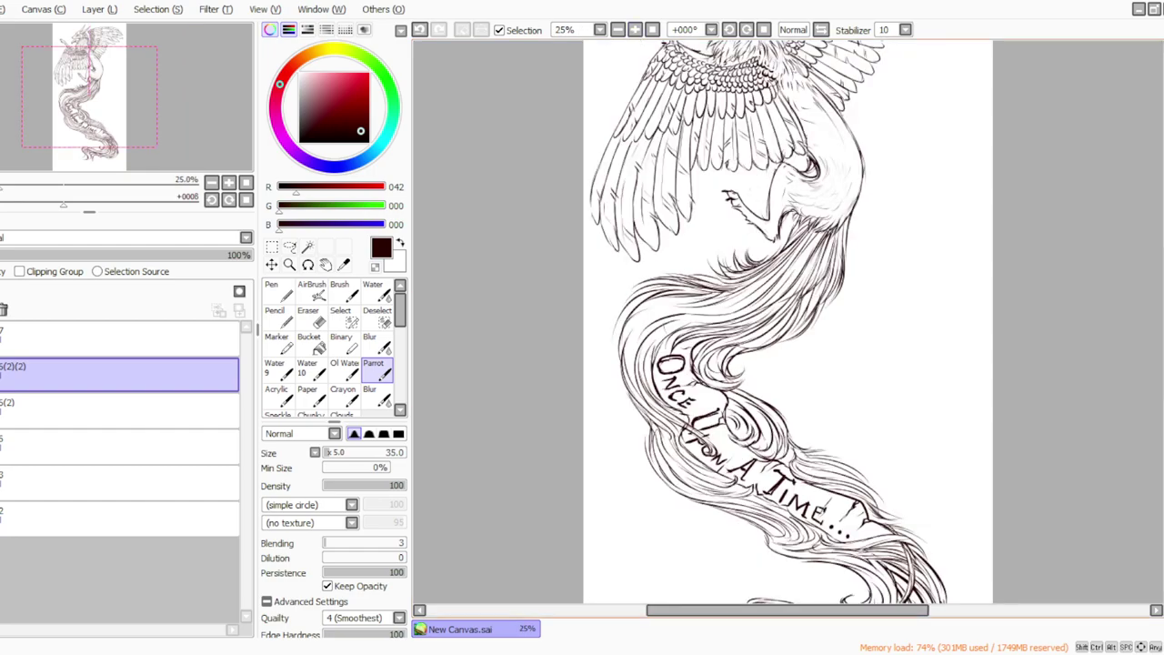
{"action": "scroll", "coordinate": [639, 97], "scroll_direction": "down", "scroll_amount": 5}
{"action": "left_click", "coordinate": [618, 30]}
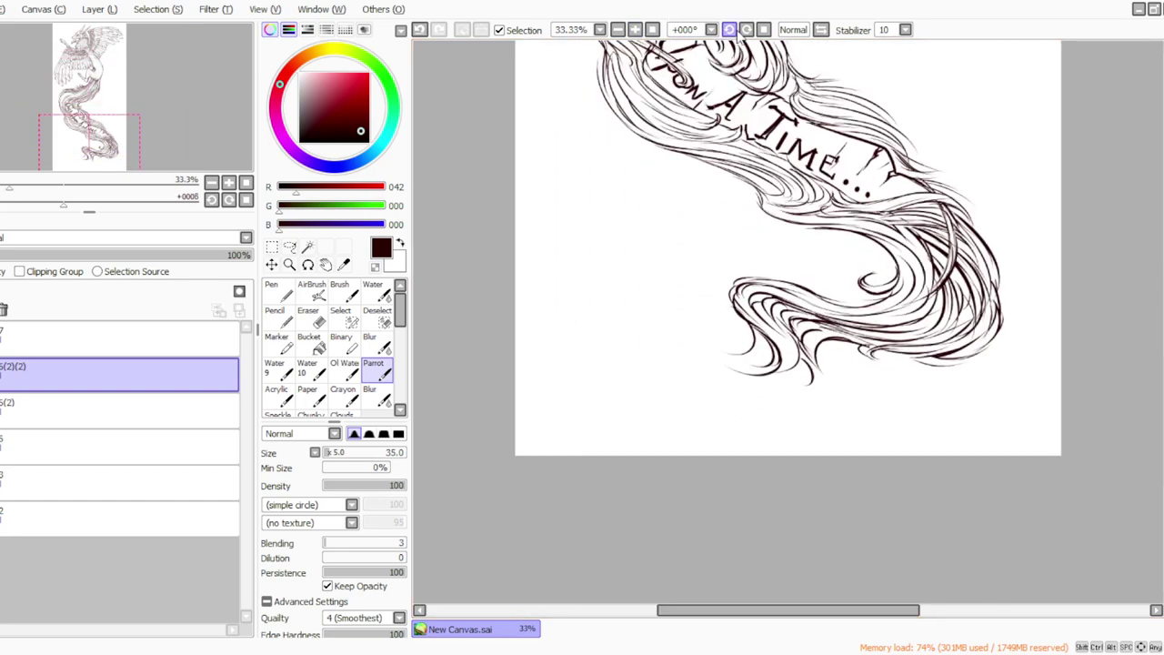
{"action": "left_click", "coordinate": [746, 30]}
{"action": "left_click", "coordinate": [747, 32]}
{"action": "left_click", "coordinate": [747, 32]}
{"action": "left_click", "coordinate": [747, 32]}
{"action": "mouse_move", "coordinate": [767, 304]}
{"action": "left_mouse_down"}
{"action": "mouse_move", "coordinate": [768, 337]}
{"action": "mouse_move", "coordinate": [754, 347]}
{"action": "left_mouse_up"}
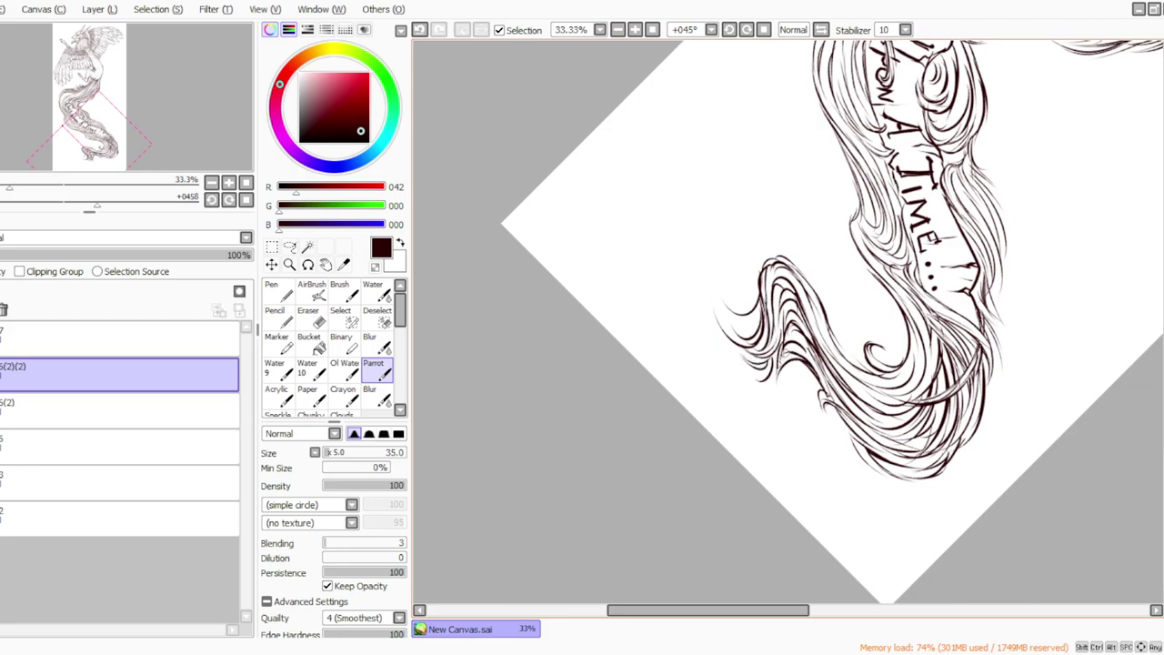
{"action": "mouse_move", "coordinate": [792, 363]}
{"action": "left_mouse_down"}
{"action": "mouse_move", "coordinate": [771, 403]}
{"action": "mouse_move", "coordinate": [767, 390]}
{"action": "mouse_move", "coordinate": [749, 393]}
{"action": "mouse_move", "coordinate": [724, 349]}
{"action": "left_mouse_up"}
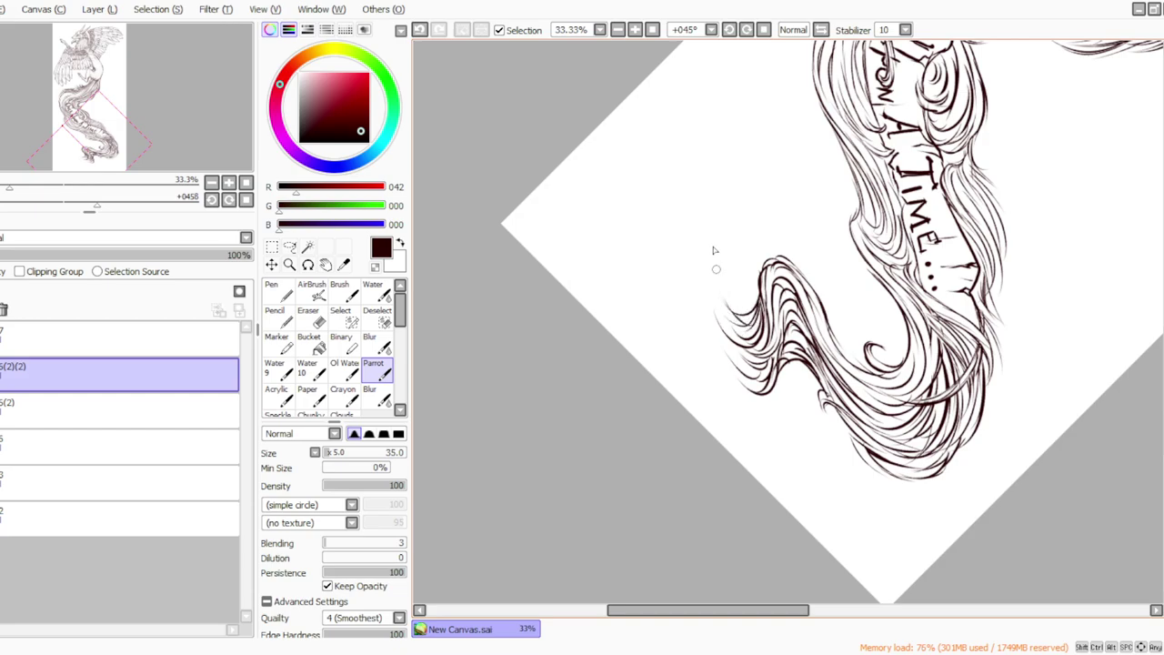
Step: Extend the tail tip from the trough with strands rising into a second hooked crest, and undo the last stroke
{"action": "mouse_move", "coordinate": [697, 248]}
{"action": "left_mouse_down"}
{"action": "mouse_move", "coordinate": [719, 290]}
{"action": "mouse_move", "coordinate": [714, 274]}
{"action": "mouse_move", "coordinate": [721, 308]}
{"action": "mouse_move", "coordinate": [687, 251]}
{"action": "mouse_move", "coordinate": [709, 297]}
{"action": "mouse_move", "coordinate": [681, 295]}
{"action": "mouse_move", "coordinate": [694, 270]}
{"action": "mouse_move", "coordinate": [686, 286]}
{"action": "mouse_move", "coordinate": [703, 312]}
{"action": "mouse_move", "coordinate": [680, 309]}
{"action": "mouse_move", "coordinate": [688, 287]}
{"action": "mouse_move", "coordinate": [709, 321]}
{"action": "mouse_move", "coordinate": [703, 299]}
{"action": "mouse_move", "coordinate": [723, 369]}
{"action": "mouse_move", "coordinate": [715, 342]}
{"action": "mouse_move", "coordinate": [757, 397]}
{"action": "mouse_move", "coordinate": [705, 294]}
{"action": "mouse_move", "coordinate": [733, 357]}
{"action": "left_mouse_up"}
{"action": "mouse_move", "coordinate": [696, 283]}
{"action": "left_mouse_down"}
{"action": "mouse_move", "coordinate": [750, 384]}
{"action": "mouse_move", "coordinate": [776, 394]}
{"action": "left_mouse_up"}
{"action": "left_click_drag", "start_coordinate": [693, 264], "coordinate": [764, 342]}
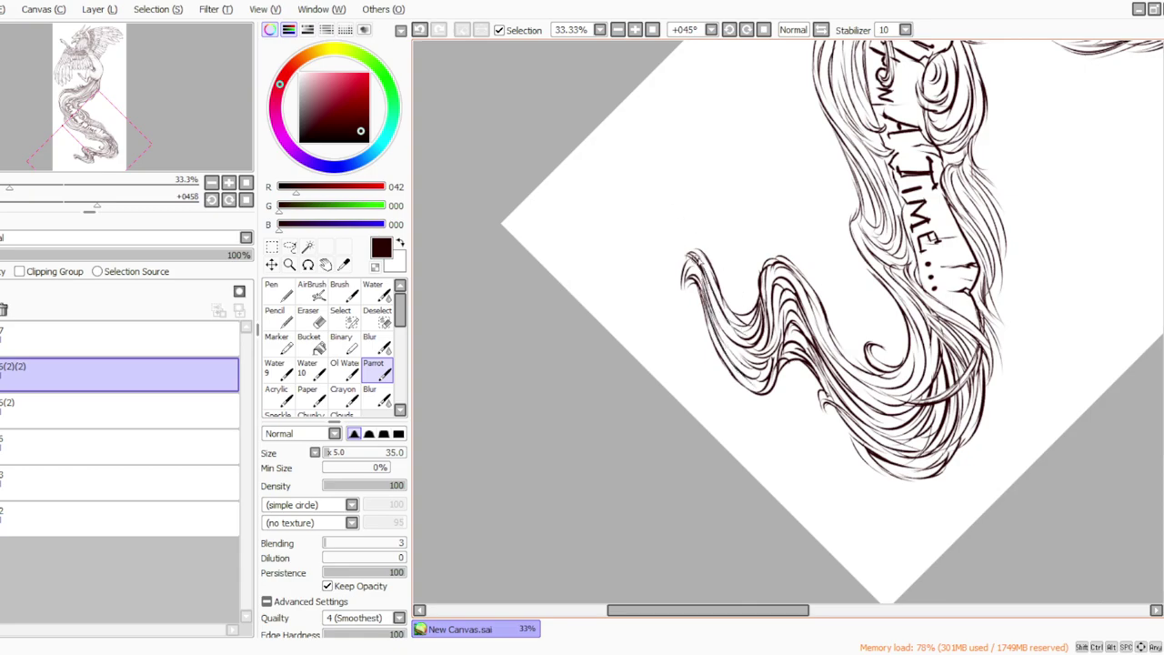
{"action": "left_click", "coordinate": [419, 29]}
Step: Draw strands curving down from the second crest and flicking outward to a narrow, tapered end
{"action": "mouse_move", "coordinate": [692, 257]}
{"action": "left_mouse_down"}
{"action": "mouse_move", "coordinate": [676, 297]}
{"action": "mouse_move", "coordinate": [676, 257]}
{"action": "mouse_move", "coordinate": [643, 267]}
{"action": "mouse_move", "coordinate": [671, 259]}
{"action": "mouse_move", "coordinate": [642, 252]}
{"action": "mouse_move", "coordinate": [667, 258]}
{"action": "mouse_move", "coordinate": [642, 258]}
{"action": "left_mouse_up"}
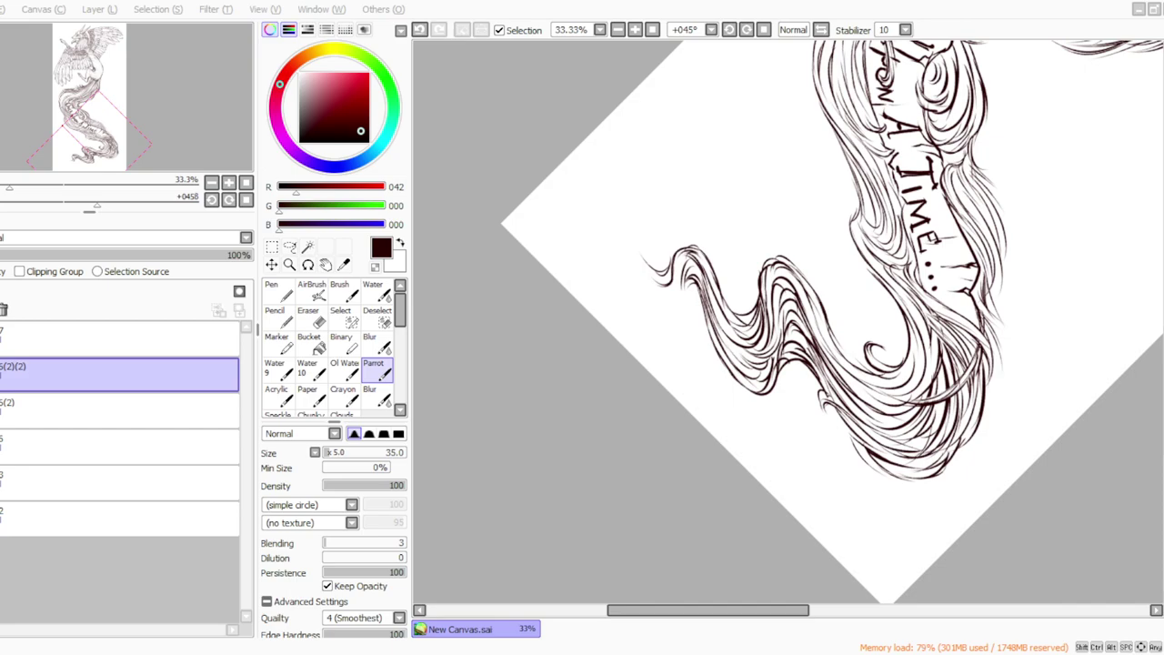
{"action": "mouse_move", "coordinate": [697, 279]}
{"action": "left_mouse_down"}
{"action": "mouse_move", "coordinate": [684, 304]}
{"action": "mouse_move", "coordinate": [656, 288]}
{"action": "mouse_move", "coordinate": [666, 309]}
{"action": "mouse_move", "coordinate": [625, 244]}
{"action": "left_mouse_up"}
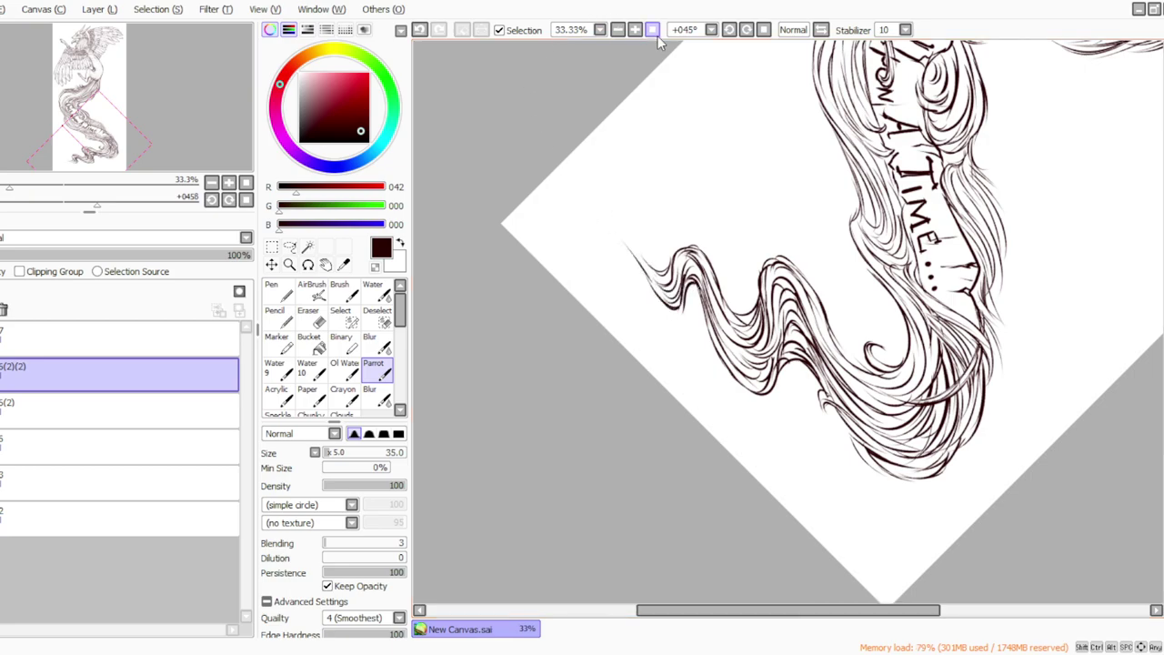
{"action": "left_click", "coordinate": [654, 32]}
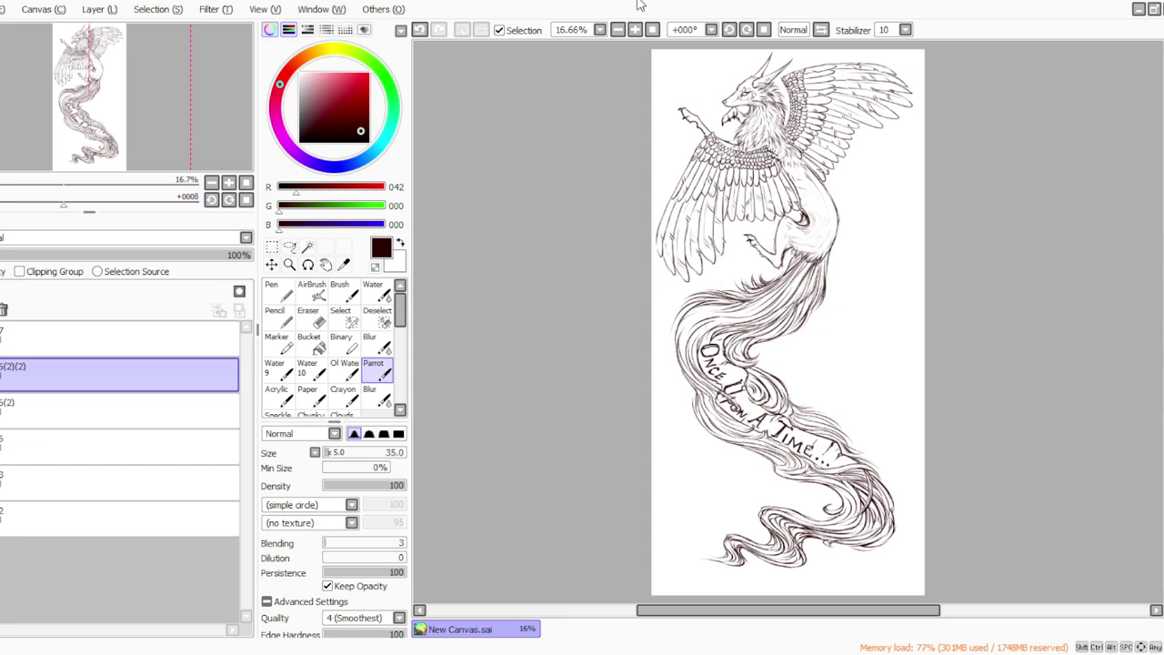
Step: Finish the tail tip with thin strands that lengthen the tapered end and close in a small curl
{"action": "left_click_drag", "start_coordinate": [1163, 364], "coordinate": [1163, 411]}
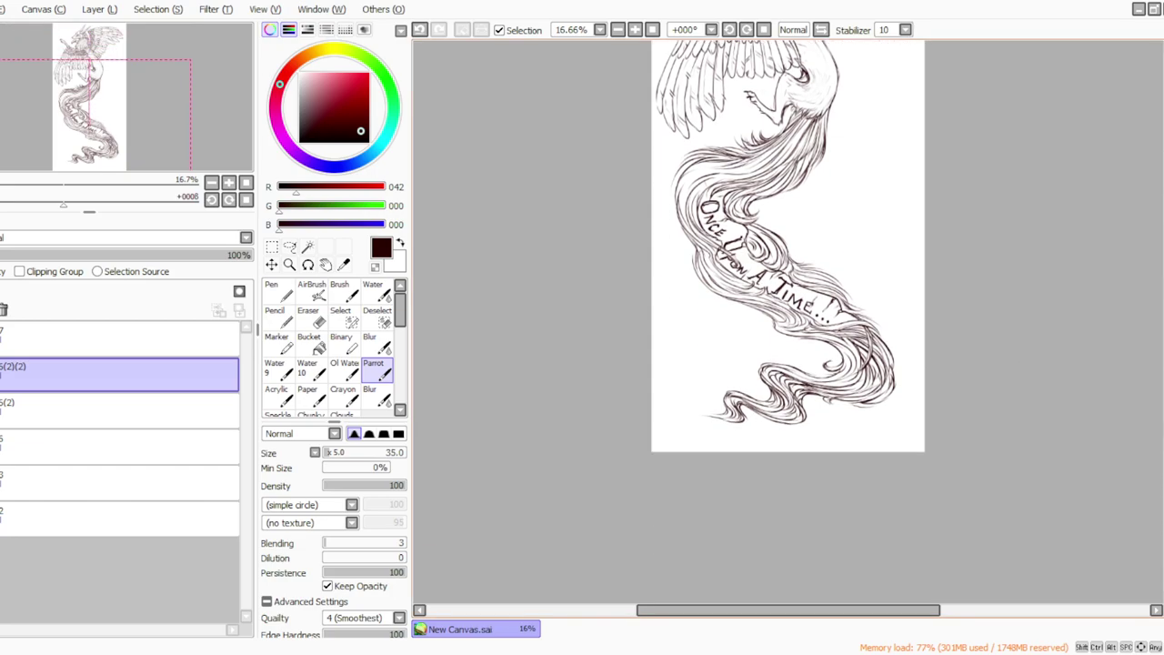
{"action": "left_click", "coordinate": [637, 31]}
{"action": "left_click", "coordinate": [746, 30]}
{"action": "left_click", "coordinate": [746, 31]}
{"action": "left_click", "coordinate": [746, 30]}
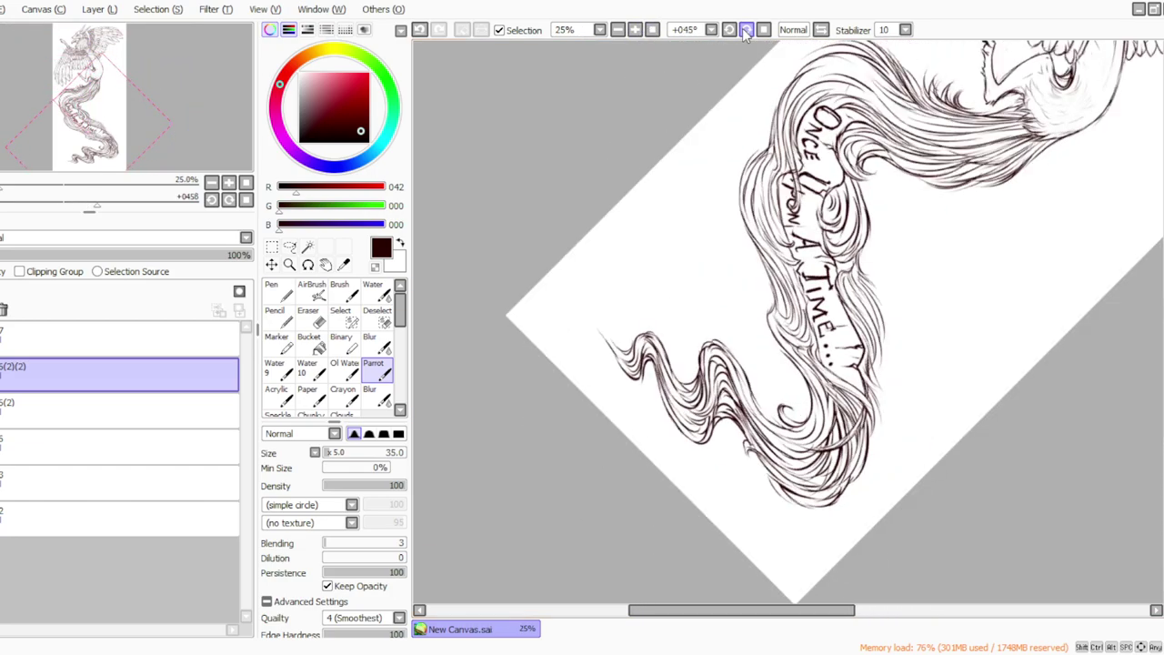
{"action": "left_click", "coordinate": [619, 30]}
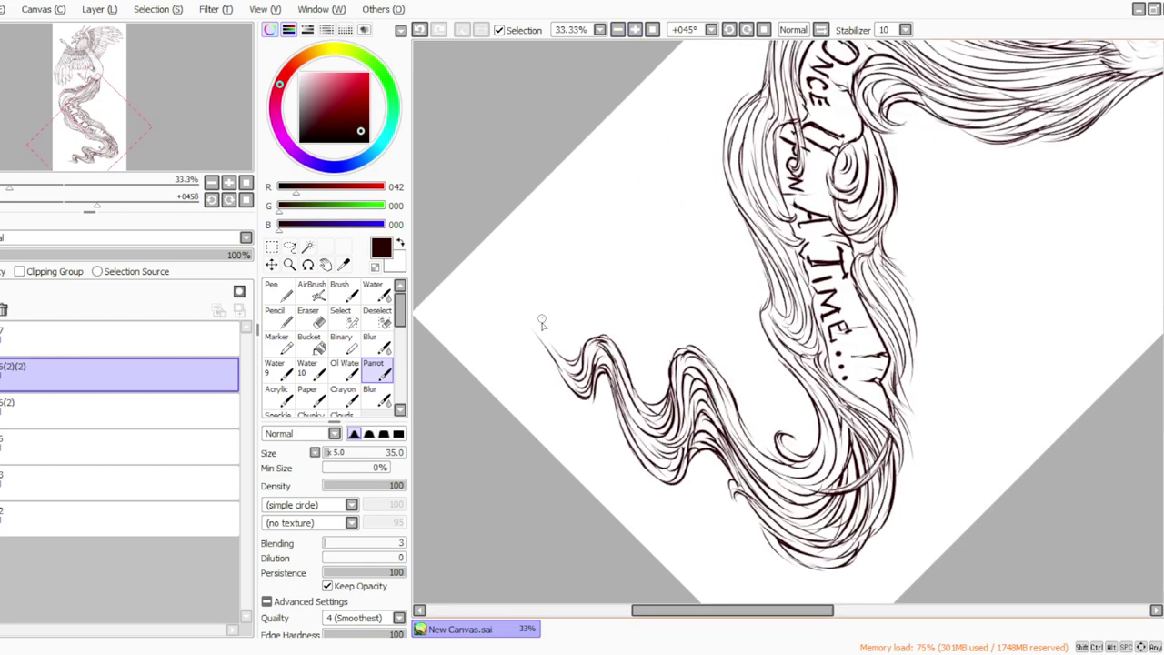
{"action": "left_click_drag", "start_coordinate": [551, 338], "coordinate": [560, 352]}
{"action": "left_click_drag", "start_coordinate": [522, 275], "coordinate": [538, 314]}
{"action": "mouse_move", "coordinate": [508, 278]}
{"action": "left_mouse_down"}
{"action": "mouse_move", "coordinate": [537, 303]}
{"action": "mouse_move", "coordinate": [529, 311]}
{"action": "mouse_move", "coordinate": [553, 356]}
{"action": "left_mouse_up"}
{"action": "left_click_drag", "start_coordinate": [543, 298], "coordinate": [562, 356]}
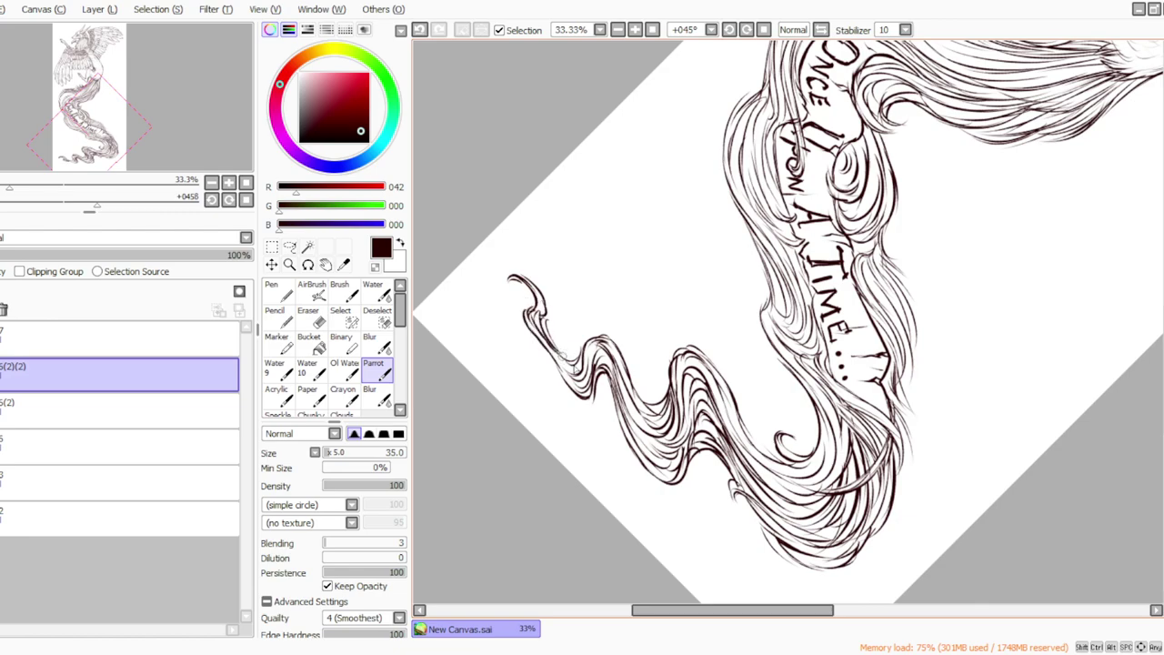
{"action": "left_click", "coordinate": [652, 30]}
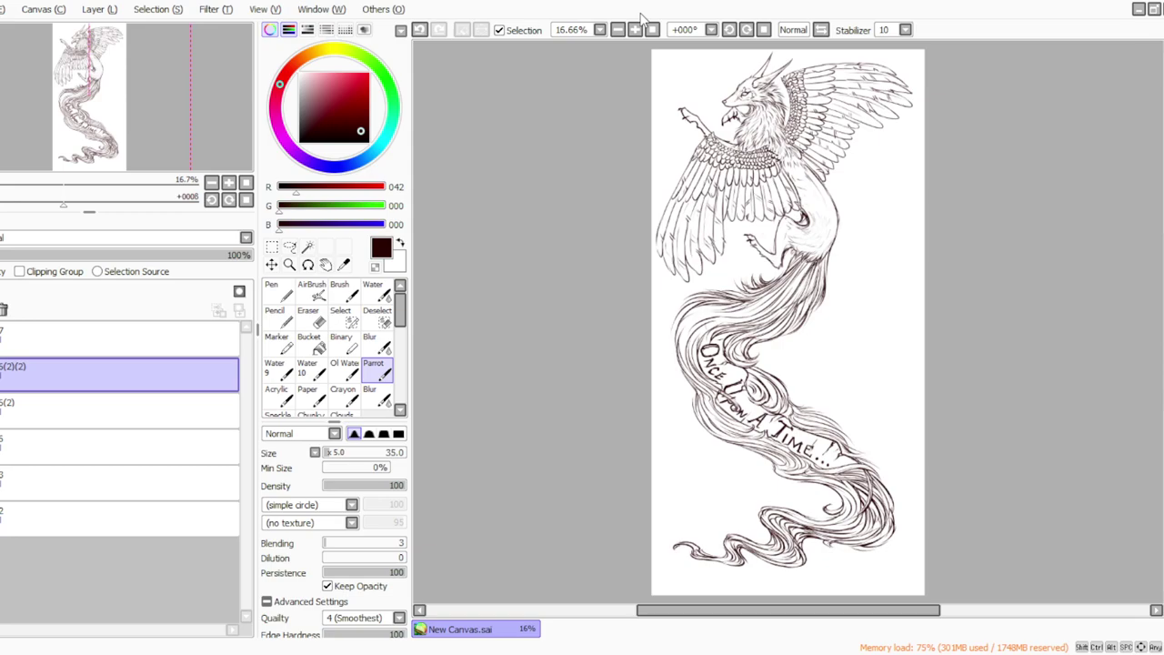
{"action": "left_click", "coordinate": [635, 29]}
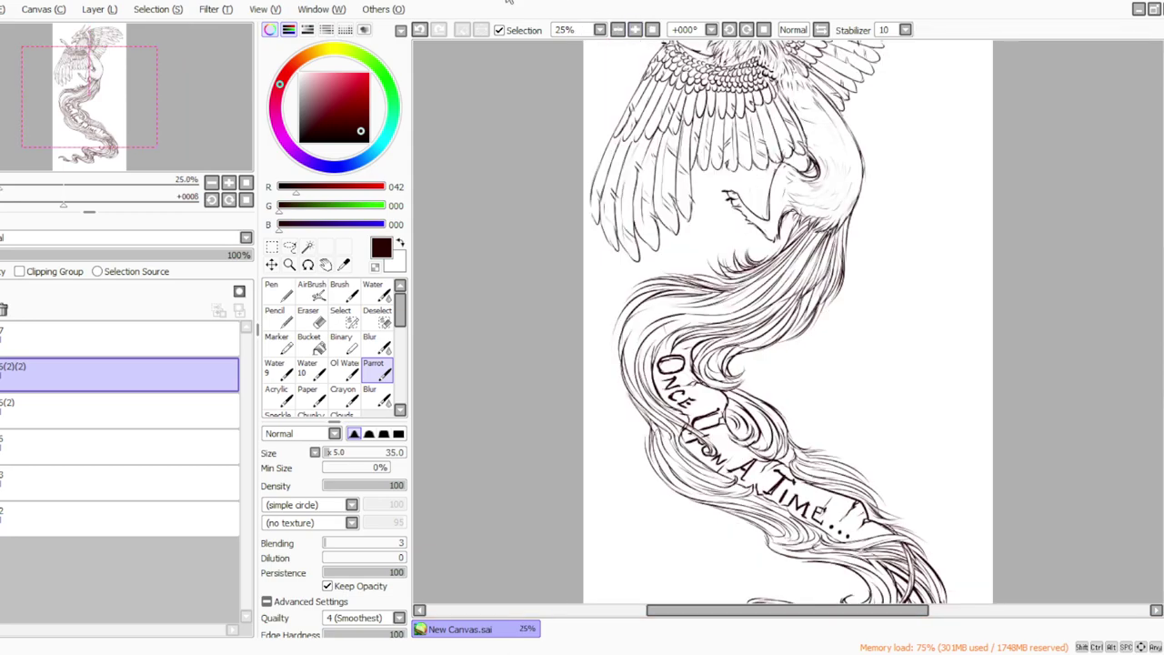
{"action": "left_click", "coordinate": [308, 314]}
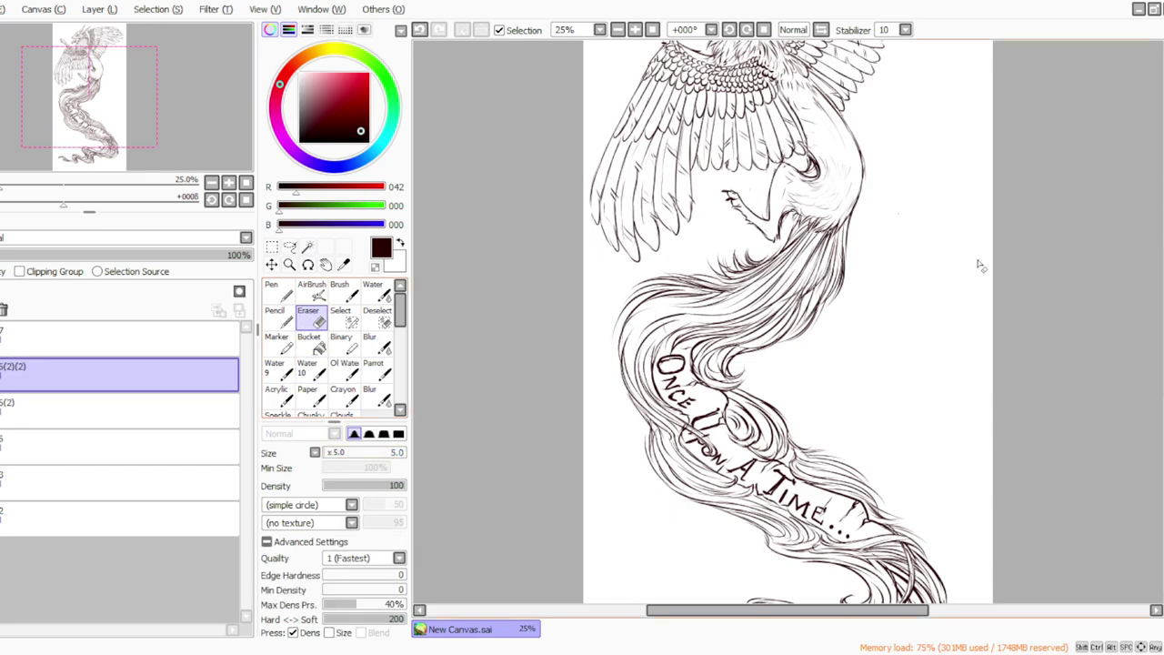
{"action": "scroll", "coordinate": [946, 241], "scroll_direction": "down", "scroll_amount": 5}
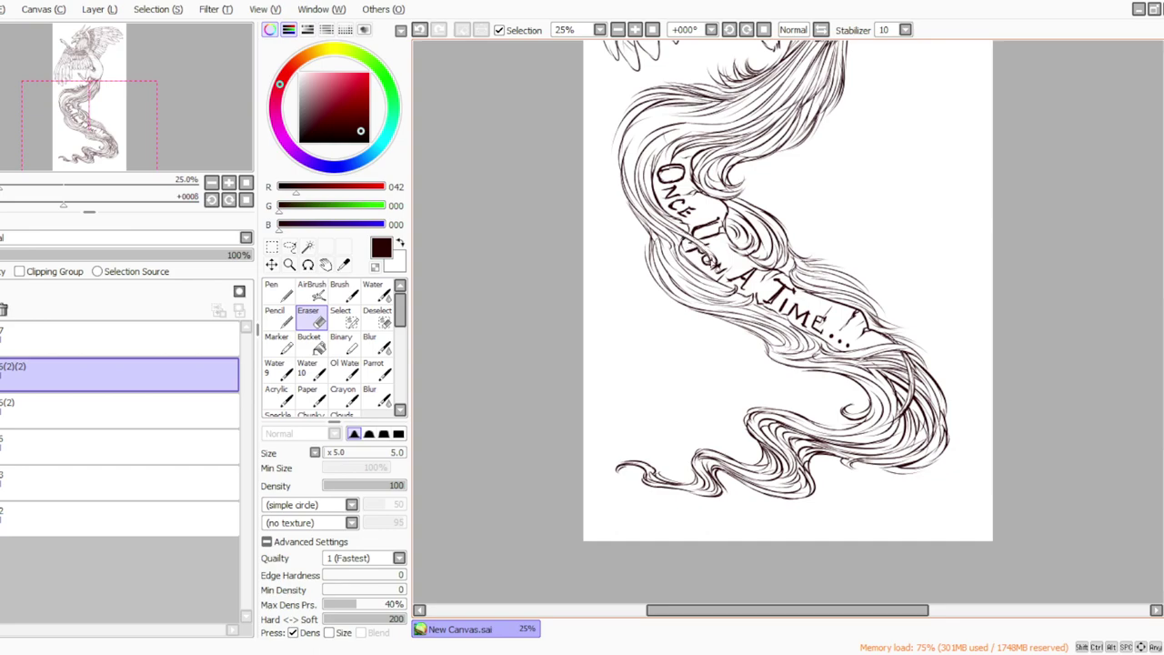
{"action": "left_click", "coordinate": [376, 369]}
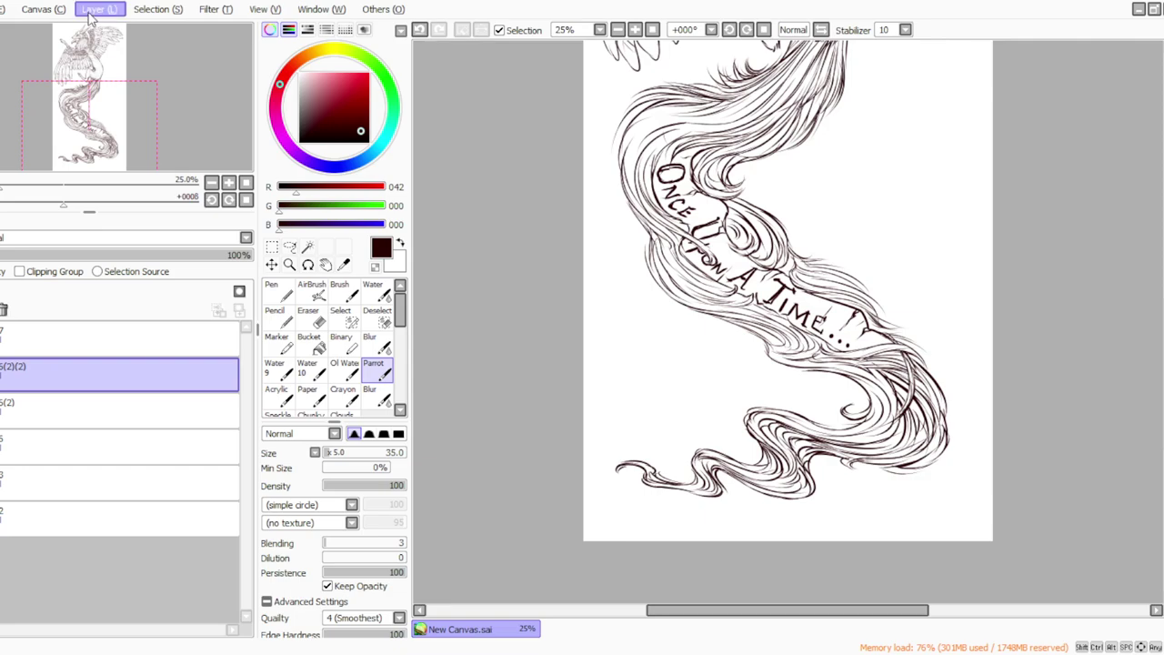
Step: Duplicate the line art layer and set the copy's opacity to 41%
{"action": "left_click", "coordinate": [100, 87]}
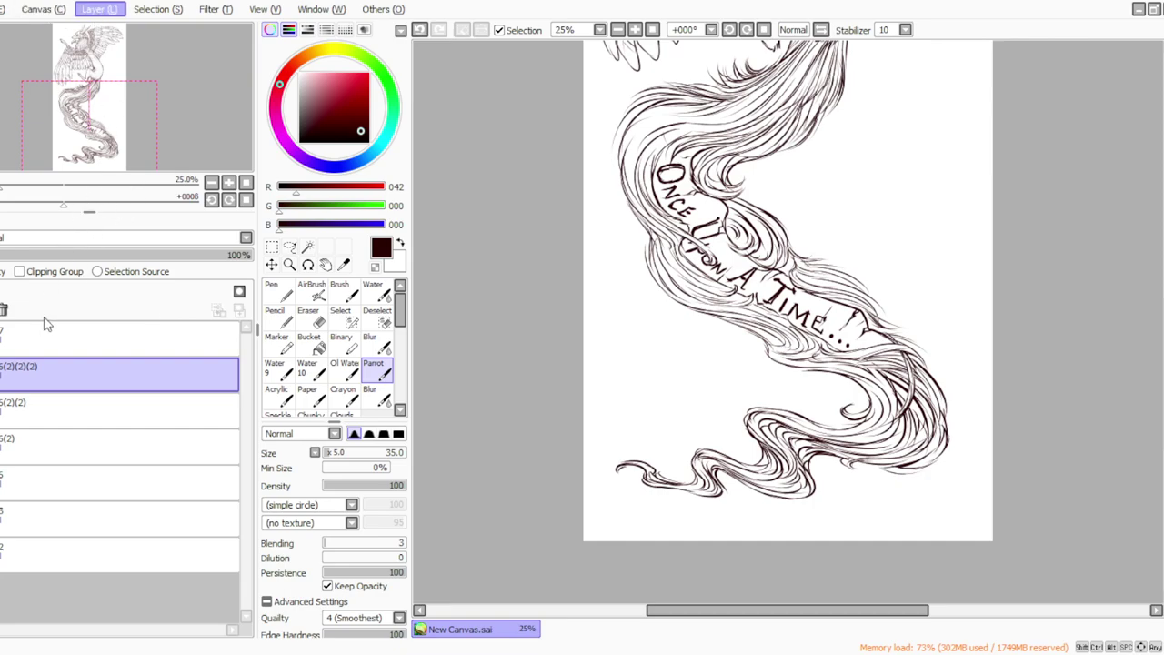
{"action": "left_click", "coordinate": [91, 256]}
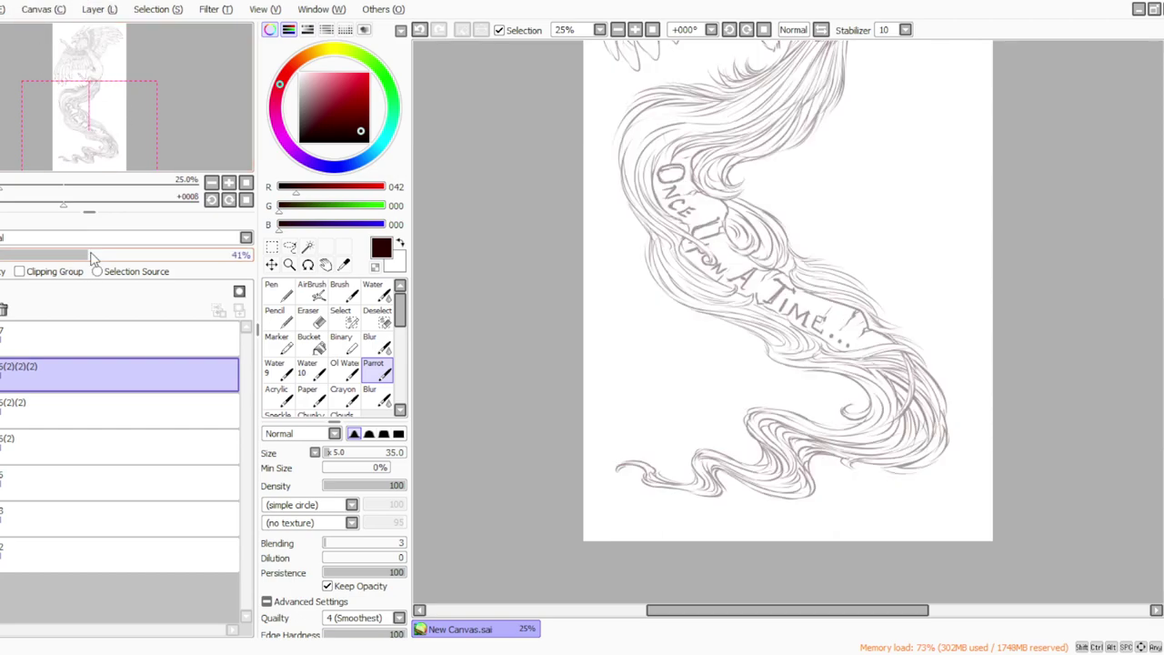
Step: Create a new layer and place it directly beneath the faded line art copy
{"action": "left_click", "coordinate": [100, 9]}
{"action": "left_click", "coordinate": [106, 35]}
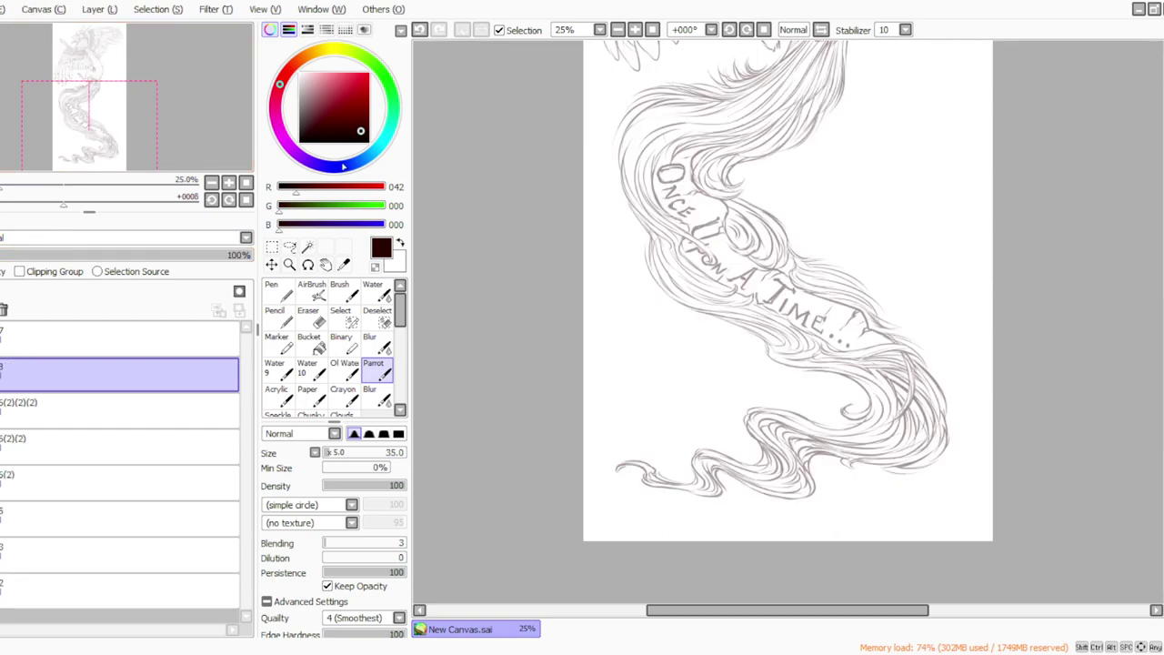
{"action": "left_click_drag", "start_coordinate": [90, 382], "coordinate": [91, 414]}
Step: Set the Parrot brush to size 50 and its colour to dark blue, RGB 0, 39, 105
{"action": "left_click", "coordinate": [367, 155]}
{"action": "left_click", "coordinate": [361, 115]}
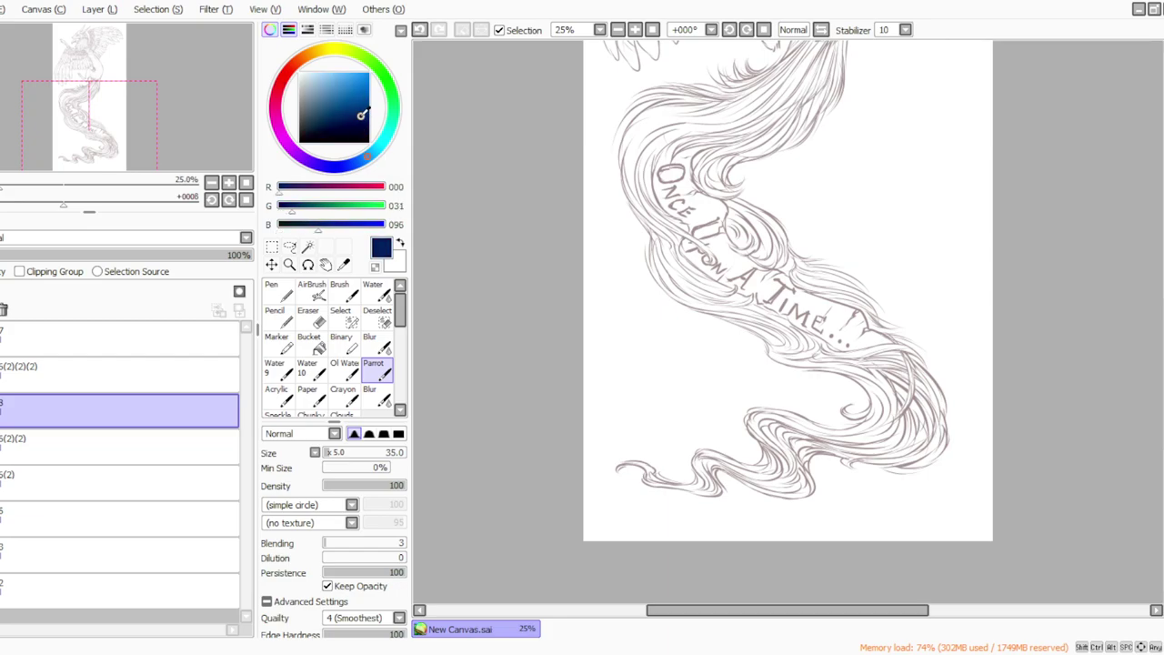
{"action": "left_click", "coordinate": [358, 121]}
{"action": "left_click", "coordinate": [337, 449]}
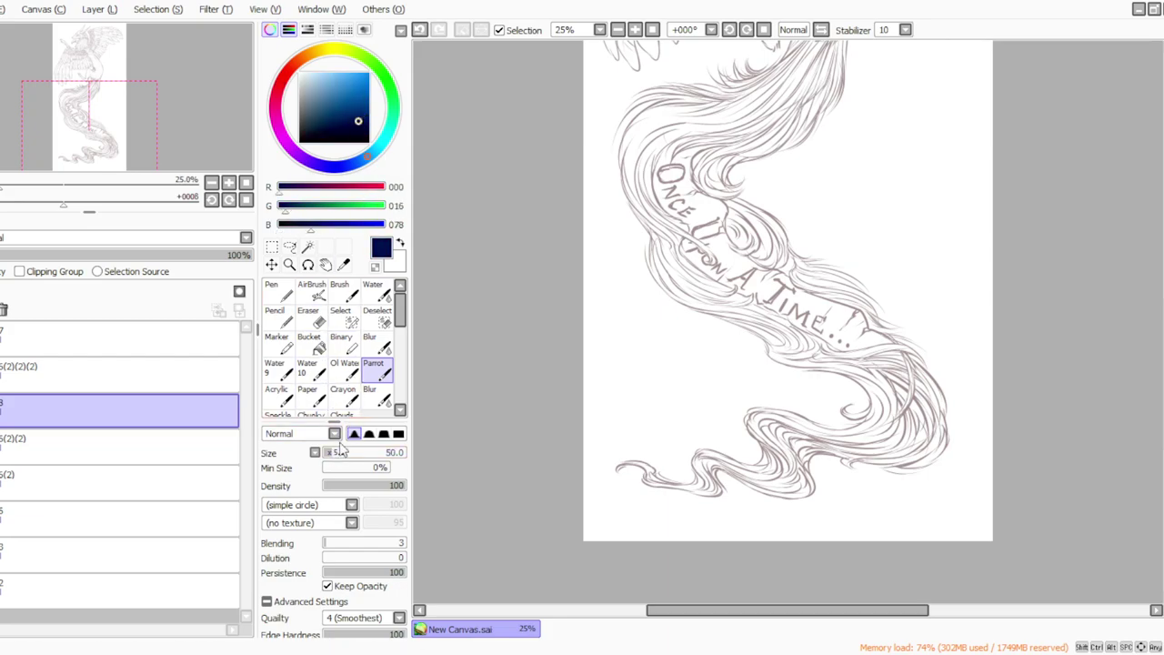
{"action": "left_click", "coordinate": [358, 113]}
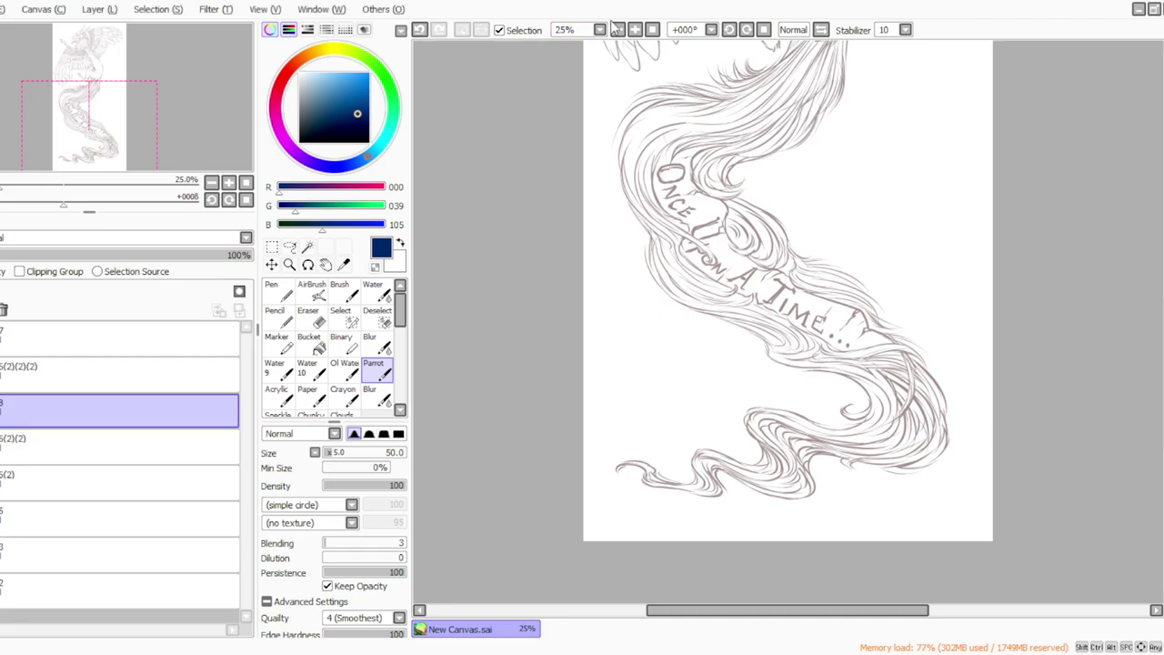
Step: Draw dark blue strands along the outer edge of the tail base with the Parrot brush at size 30
{"action": "left_click", "coordinate": [653, 30]}
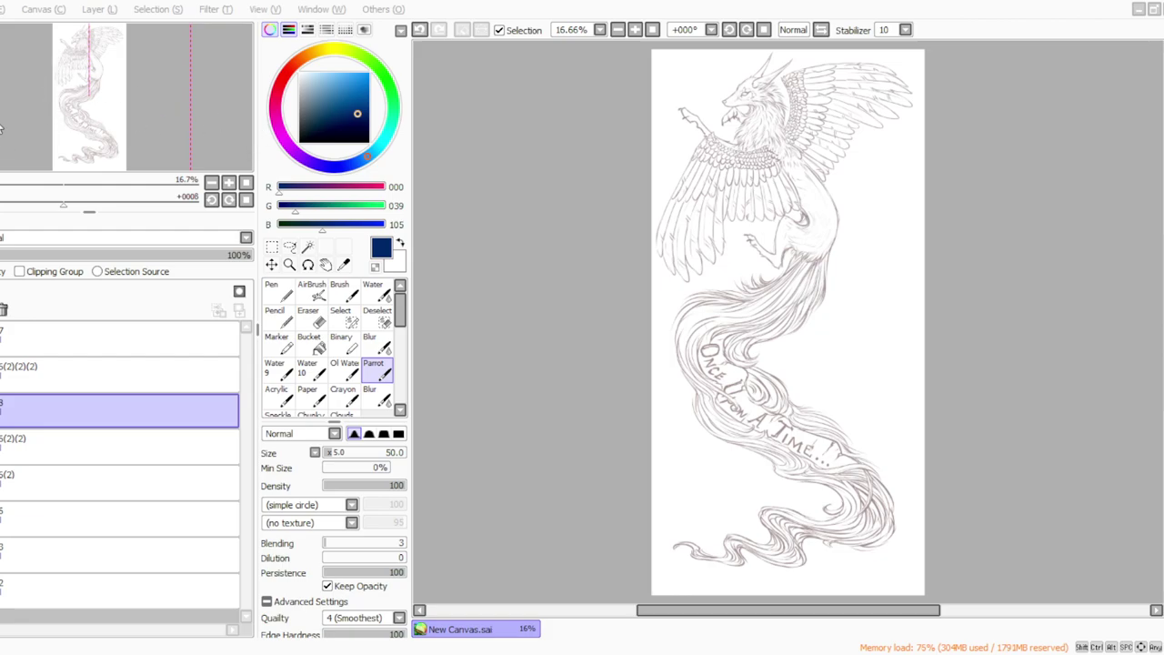
{"action": "left_click", "coordinate": [615, 329]}
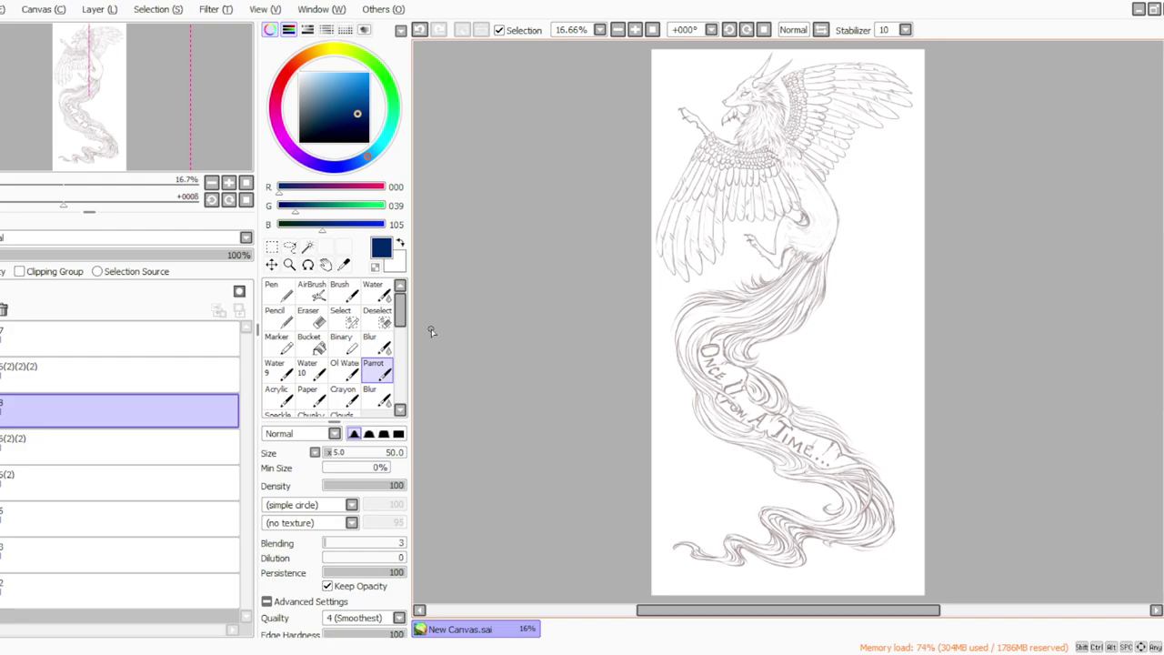
{"action": "left_click", "coordinate": [635, 30]}
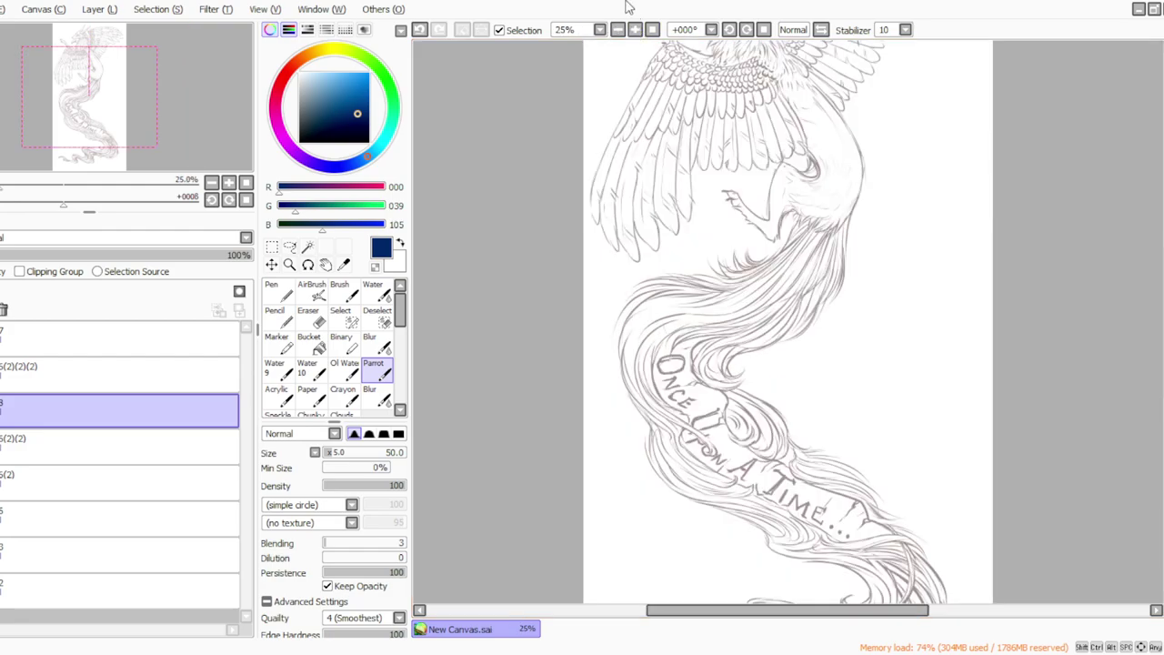
{"action": "left_click", "coordinate": [730, 30]}
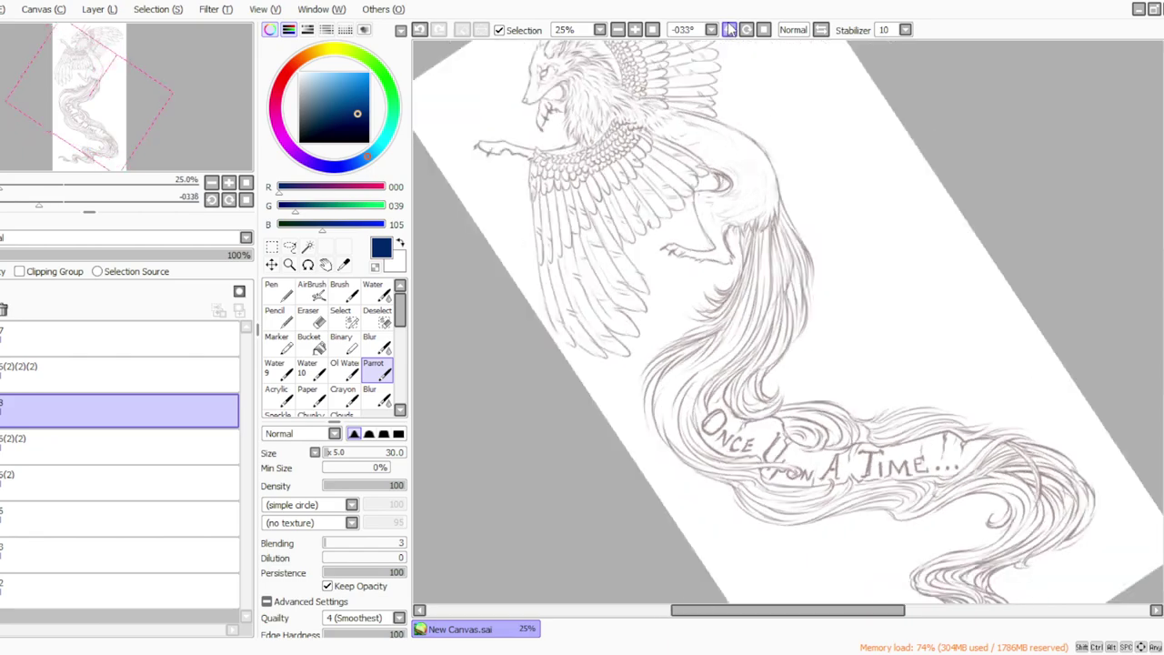
{"action": "left_click", "coordinate": [635, 31]}
{"action": "left_click", "coordinate": [731, 30]}
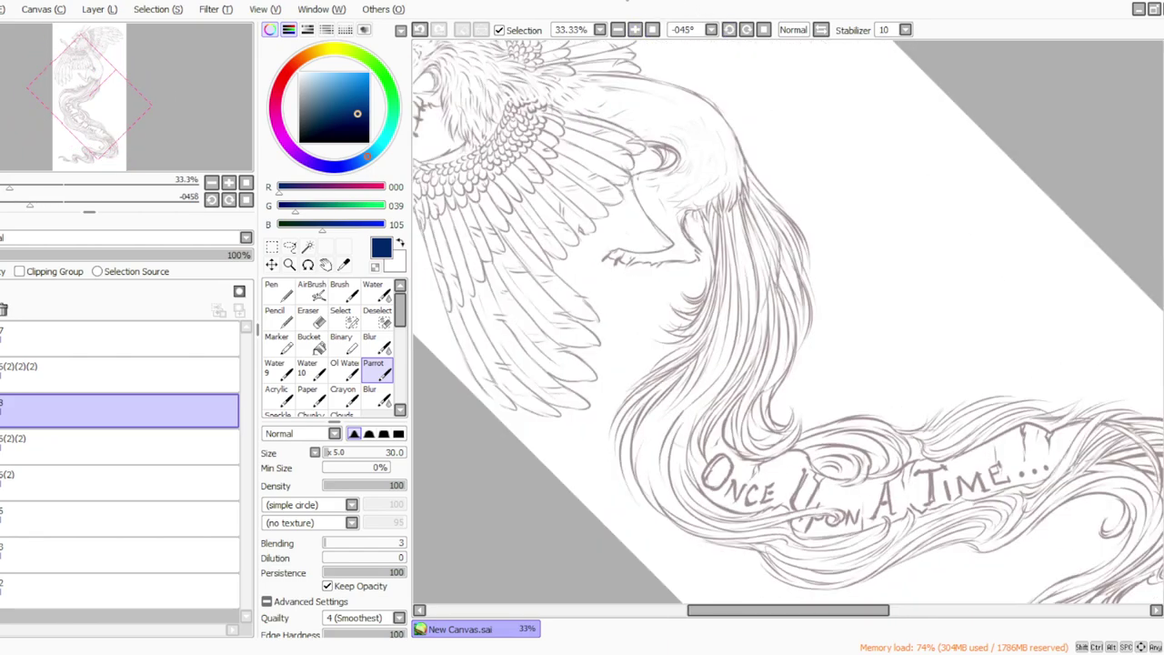
{"action": "left_click", "coordinate": [746, 30]}
{"action": "left_click", "coordinate": [747, 30]}
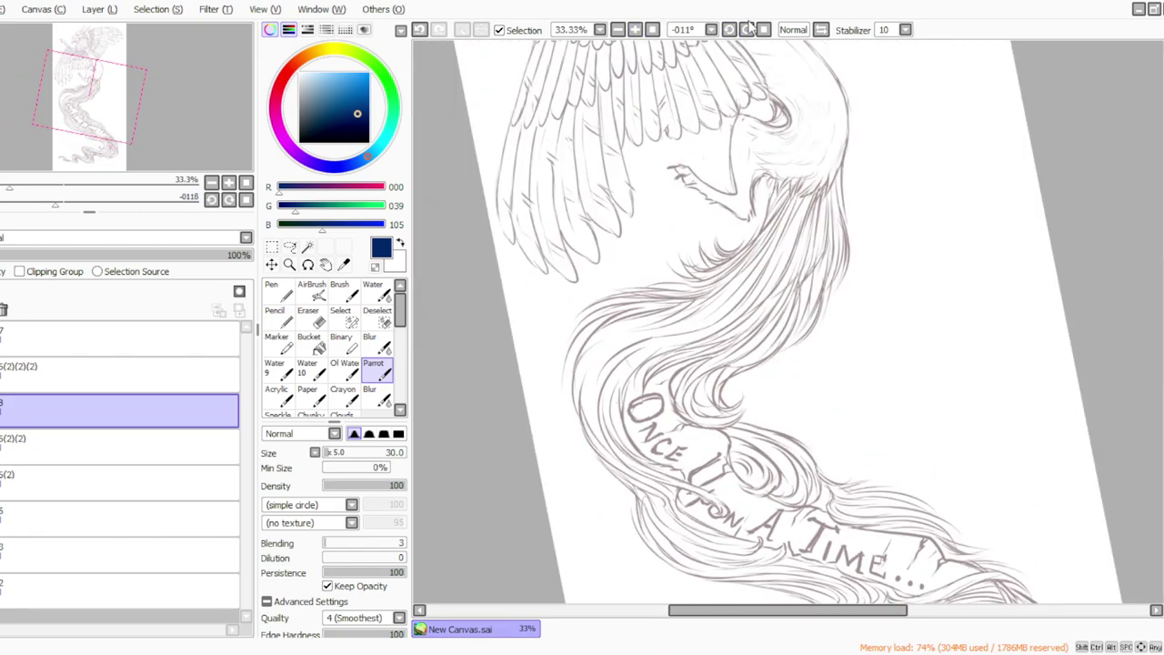
{"action": "mouse_move", "coordinate": [838, 189]}
{"action": "left_mouse_down"}
{"action": "mouse_move", "coordinate": [848, 256]}
{"action": "mouse_move", "coordinate": [843, 164]}
{"action": "mouse_move", "coordinate": [826, 291]}
{"action": "mouse_move", "coordinate": [839, 209]}
{"action": "mouse_move", "coordinate": [839, 262]}
{"action": "mouse_move", "coordinate": [835, 202]}
{"action": "mouse_move", "coordinate": [827, 294]}
{"action": "mouse_move", "coordinate": [839, 235]}
{"action": "mouse_move", "coordinate": [814, 305]}
{"action": "mouse_move", "coordinate": [835, 212]}
{"action": "mouse_move", "coordinate": [838, 278]}
{"action": "mouse_move", "coordinate": [841, 257]}
{"action": "mouse_move", "coordinate": [819, 299]}
{"action": "mouse_move", "coordinate": [842, 232]}
{"action": "mouse_move", "coordinate": [835, 296]}
{"action": "left_mouse_up"}
{"action": "mouse_move", "coordinate": [842, 222]}
{"action": "left_mouse_down"}
{"action": "mouse_move", "coordinate": [830, 300]}
{"action": "mouse_move", "coordinate": [840, 280]}
{"action": "left_mouse_up"}
Step: Draw short, jagged dark blue fur strokes across the fringe where the rump meets the tail
{"action": "left_click", "coordinate": [729, 30]}
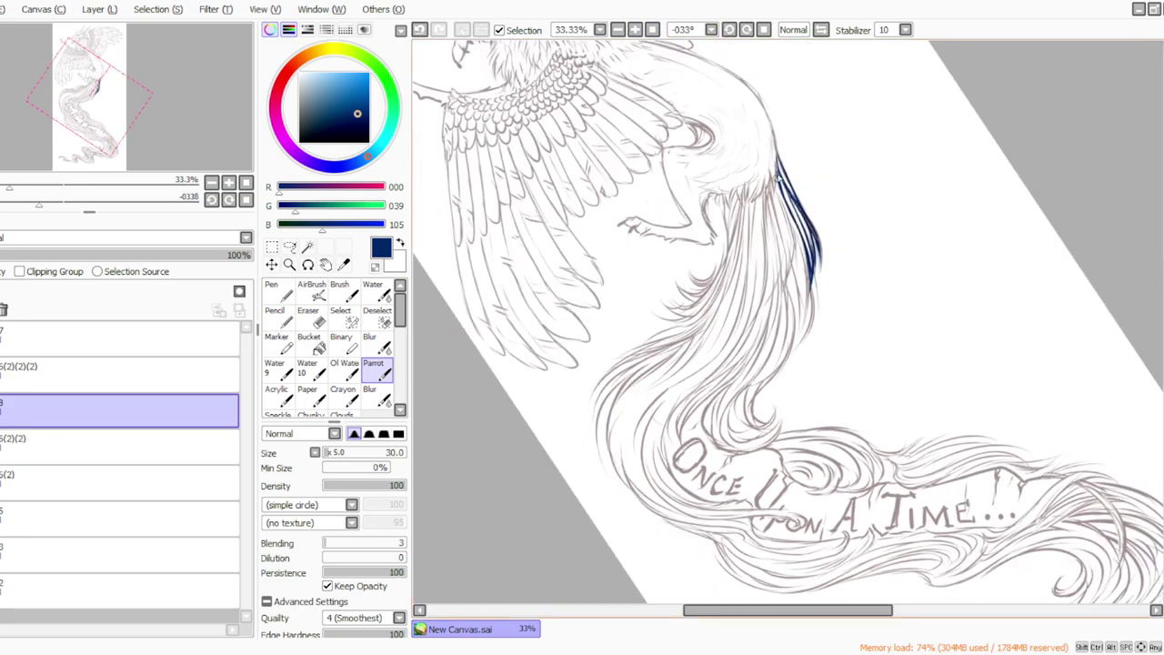
{"action": "mouse_move", "coordinate": [769, 165]}
{"action": "left_mouse_down"}
{"action": "mouse_move", "coordinate": [771, 202]}
{"action": "mouse_move", "coordinate": [766, 177]}
{"action": "mouse_move", "coordinate": [753, 211]}
{"action": "mouse_move", "coordinate": [760, 182]}
{"action": "mouse_move", "coordinate": [742, 202]}
{"action": "mouse_move", "coordinate": [762, 187]}
{"action": "mouse_move", "coordinate": [733, 194]}
{"action": "mouse_move", "coordinate": [750, 180]}
{"action": "mouse_move", "coordinate": [745, 206]}
{"action": "mouse_move", "coordinate": [740, 186]}
{"action": "mouse_move", "coordinate": [730, 212]}
{"action": "mouse_move", "coordinate": [719, 194]}
{"action": "mouse_move", "coordinate": [709, 227]}
{"action": "left_mouse_up"}
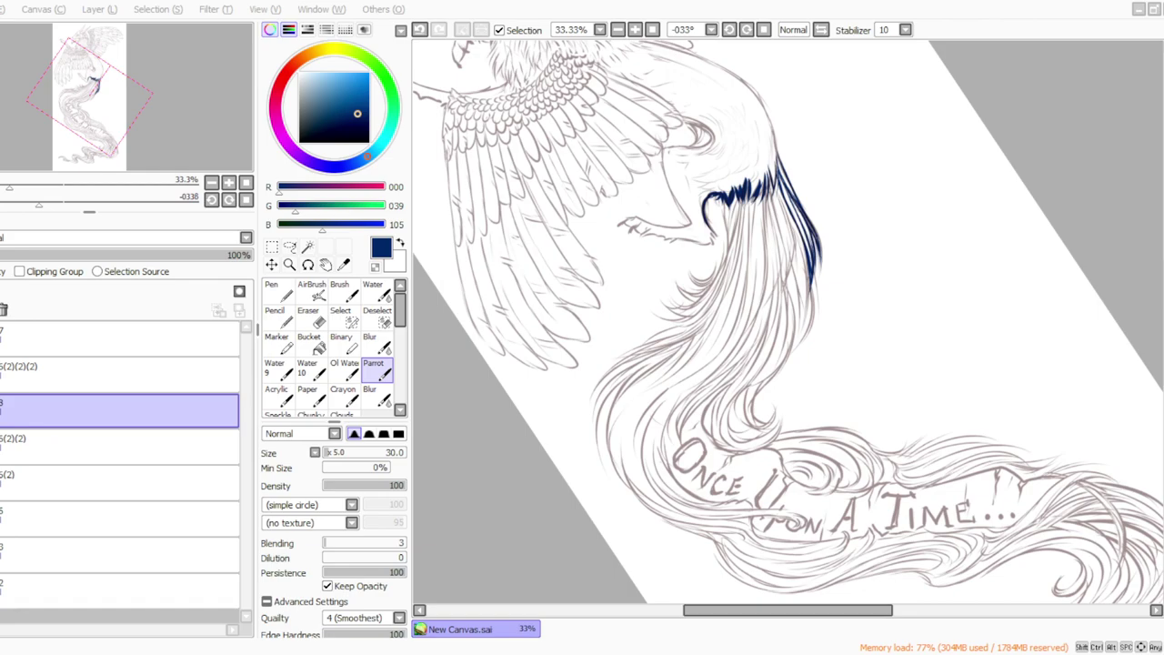
{"action": "key", "text": "alt+Tab"}
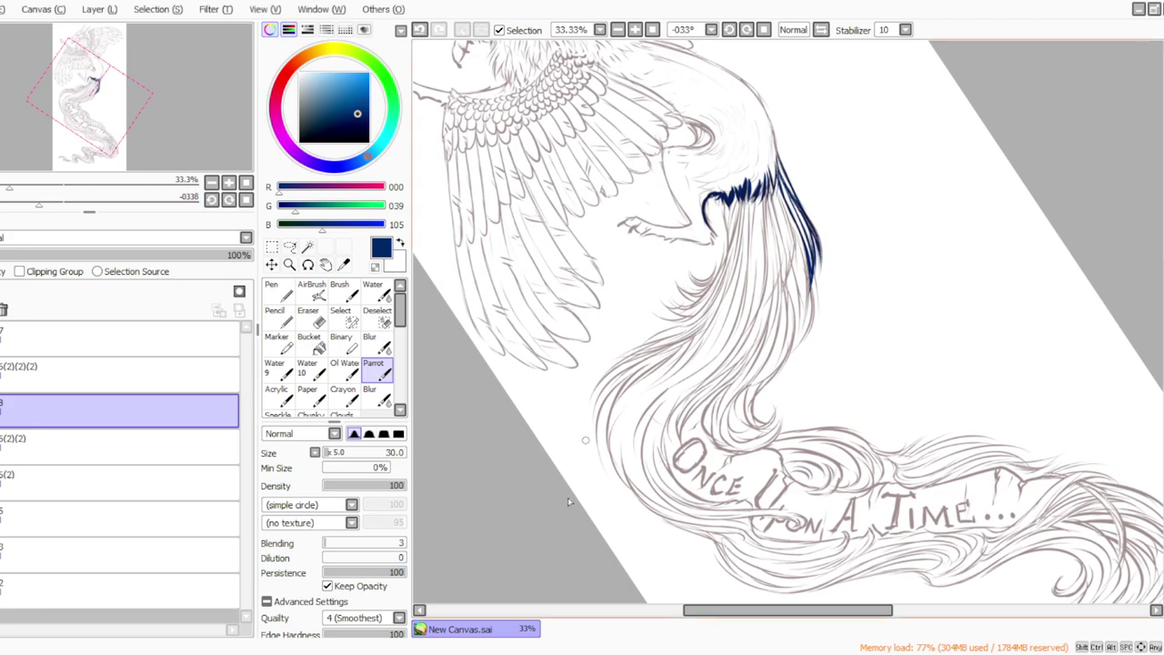
Step: Draw long dark blue strands falling from the rump fringe along the inner edge of the upper tail
{"action": "left_click", "coordinate": [730, 31]}
{"action": "left_click", "coordinate": [730, 31]}
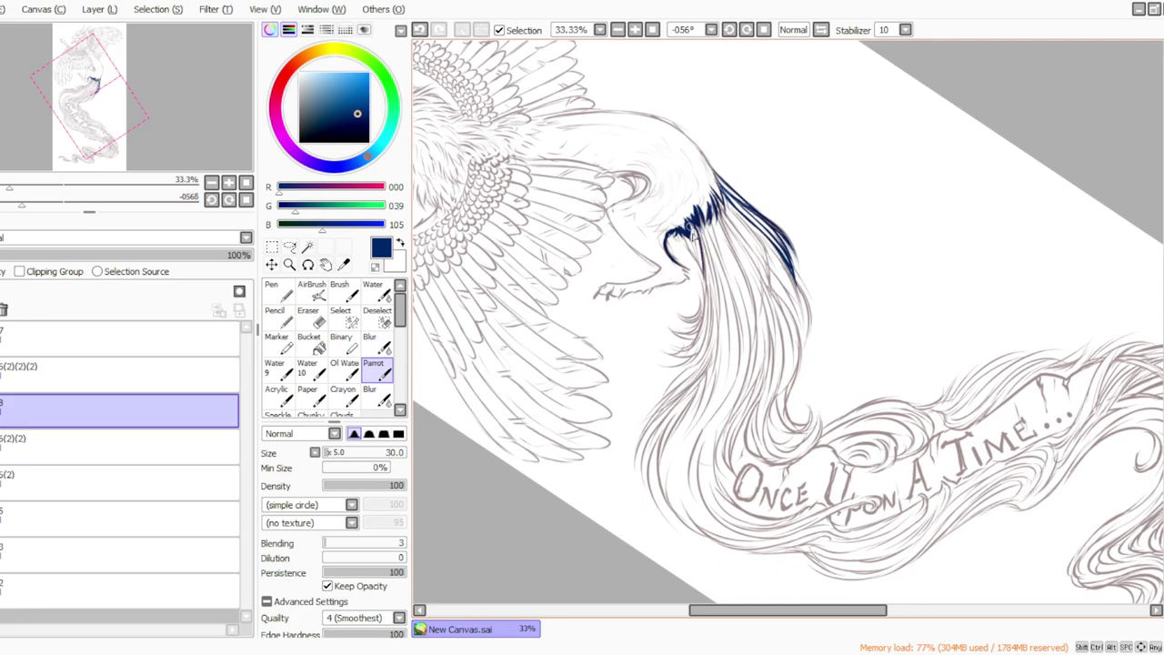
{"action": "left_click_drag", "start_coordinate": [681, 236], "coordinate": [704, 279]}
{"action": "mouse_move", "coordinate": [689, 237]}
{"action": "left_mouse_down"}
{"action": "mouse_move", "coordinate": [702, 280]}
{"action": "mouse_move", "coordinate": [695, 320]}
{"action": "left_mouse_up"}
{"action": "left_click_drag", "start_coordinate": [696, 225], "coordinate": [717, 314]}
{"action": "left_click_drag", "start_coordinate": [708, 268], "coordinate": [715, 378]}
{"action": "left_click_drag", "start_coordinate": [713, 305], "coordinate": [710, 405]}
{"action": "left_click_drag", "start_coordinate": [696, 235], "coordinate": [713, 356]}
{"action": "mouse_move", "coordinate": [708, 300]}
{"action": "left_mouse_down"}
{"action": "mouse_move", "coordinate": [701, 388]}
{"action": "mouse_move", "coordinate": [689, 375]}
{"action": "left_mouse_up"}
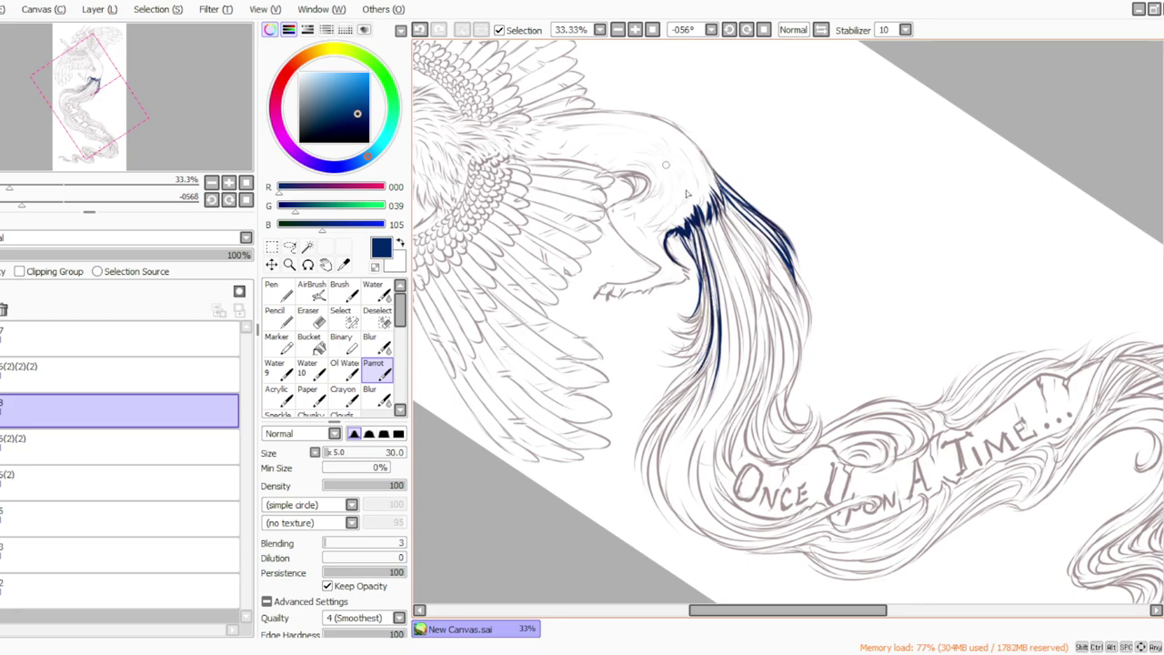
Step: Add short flicked tufts to the tail's inner edge and longer strands beside them in dark blue
{"action": "mouse_move", "coordinate": [704, 257]}
{"action": "left_mouse_down"}
{"action": "mouse_move", "coordinate": [702, 310]}
{"action": "mouse_move", "coordinate": [697, 296]}
{"action": "mouse_move", "coordinate": [686, 320]}
{"action": "mouse_move", "coordinate": [691, 302]}
{"action": "mouse_move", "coordinate": [681, 307]}
{"action": "mouse_move", "coordinate": [703, 280]}
{"action": "mouse_move", "coordinate": [701, 320]}
{"action": "left_mouse_up"}
{"action": "key", "text": "ctrl+z"}
{"action": "mouse_move", "coordinate": [706, 280]}
{"action": "left_mouse_down"}
{"action": "mouse_move", "coordinate": [688, 332]}
{"action": "mouse_move", "coordinate": [675, 327]}
{"action": "mouse_move", "coordinate": [701, 351]}
{"action": "mouse_move", "coordinate": [670, 349]}
{"action": "mouse_move", "coordinate": [675, 358]}
{"action": "left_mouse_up"}
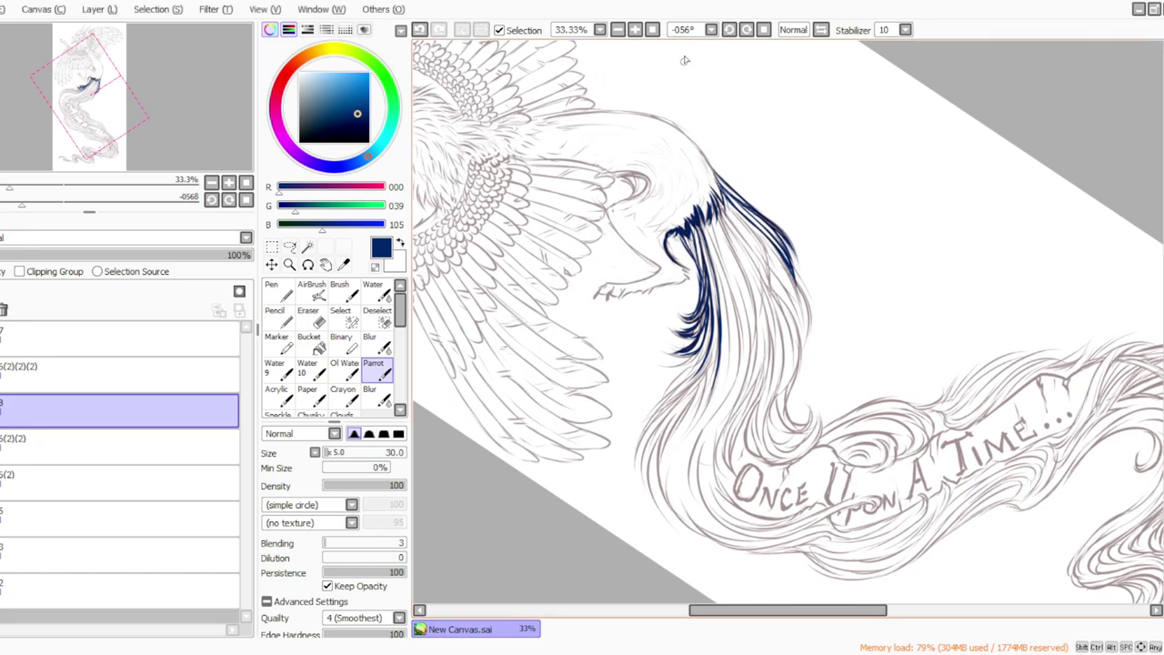
{"action": "left_click", "coordinate": [729, 29]}
{"action": "left_click_drag", "start_coordinate": [687, 242], "coordinate": [727, 319]}
{"action": "left_click_drag", "start_coordinate": [703, 270], "coordinate": [751, 380]}
{"action": "left_click_drag", "start_coordinate": [730, 313], "coordinate": [742, 404]}
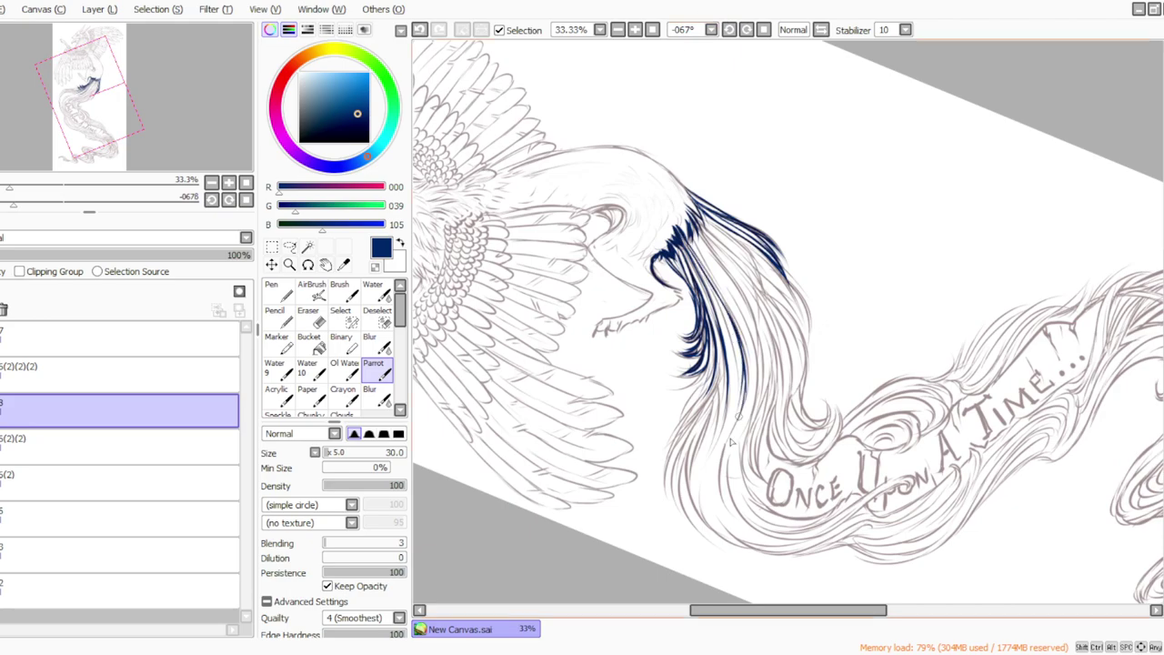
Step: Extend the inner strands into a long tapering tip at the tail's first bend, redrawing the strokes that miss the faded lines
{"action": "left_click", "coordinate": [764, 30]}
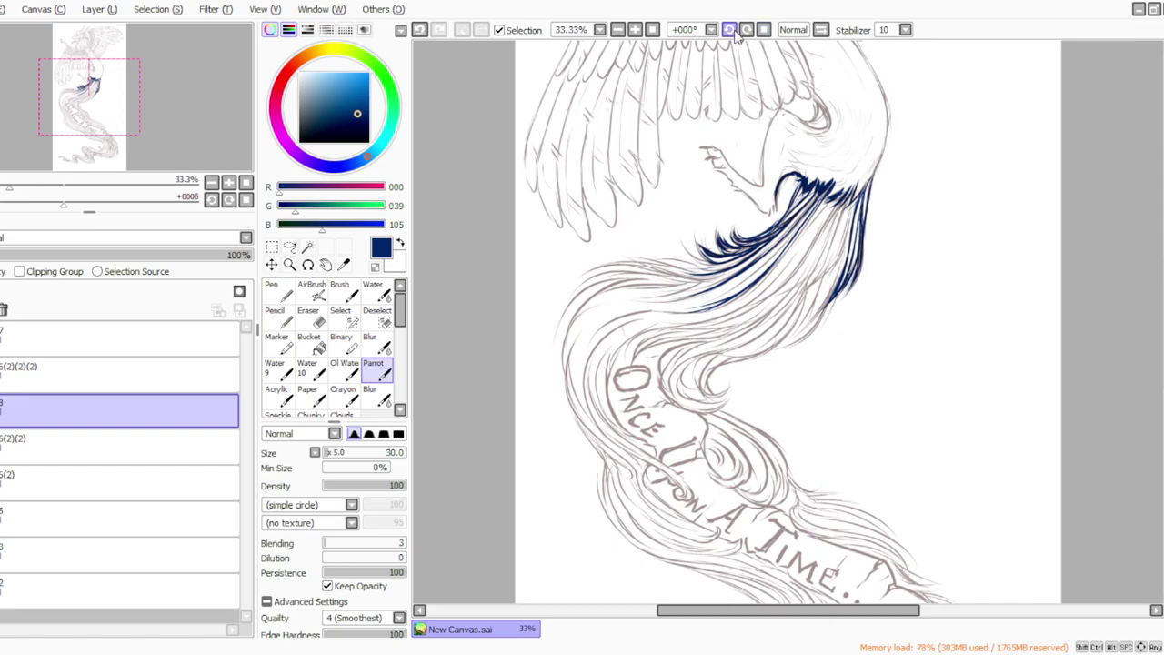
{"action": "left_click", "coordinate": [728, 30]}
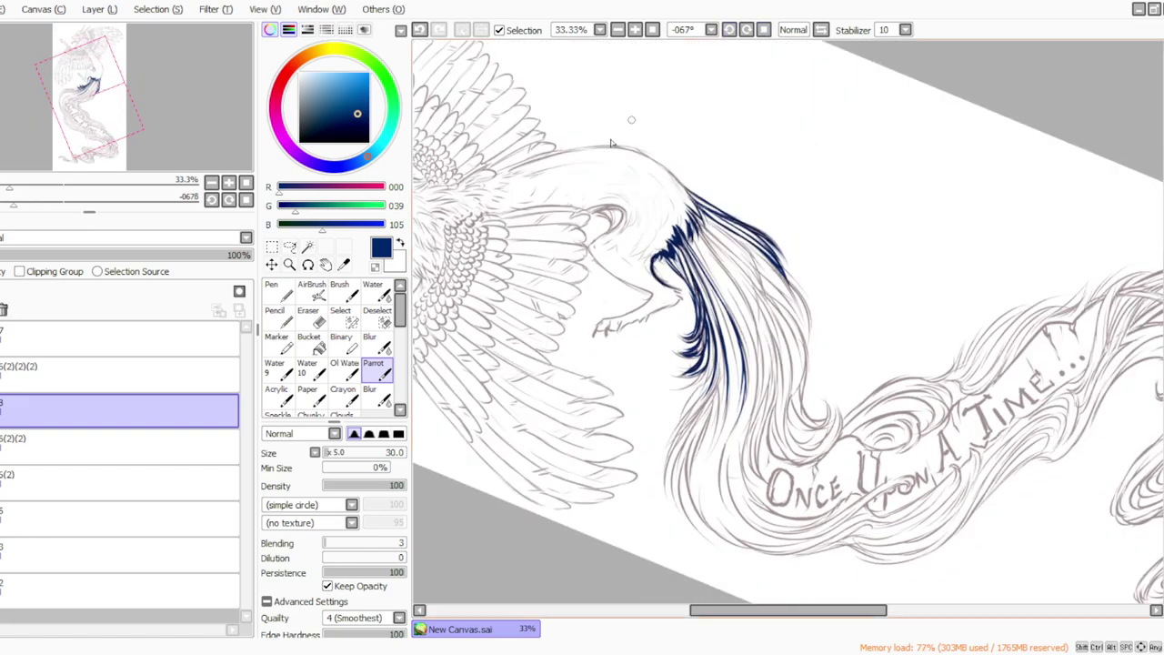
{"action": "left_click", "coordinate": [746, 30]}
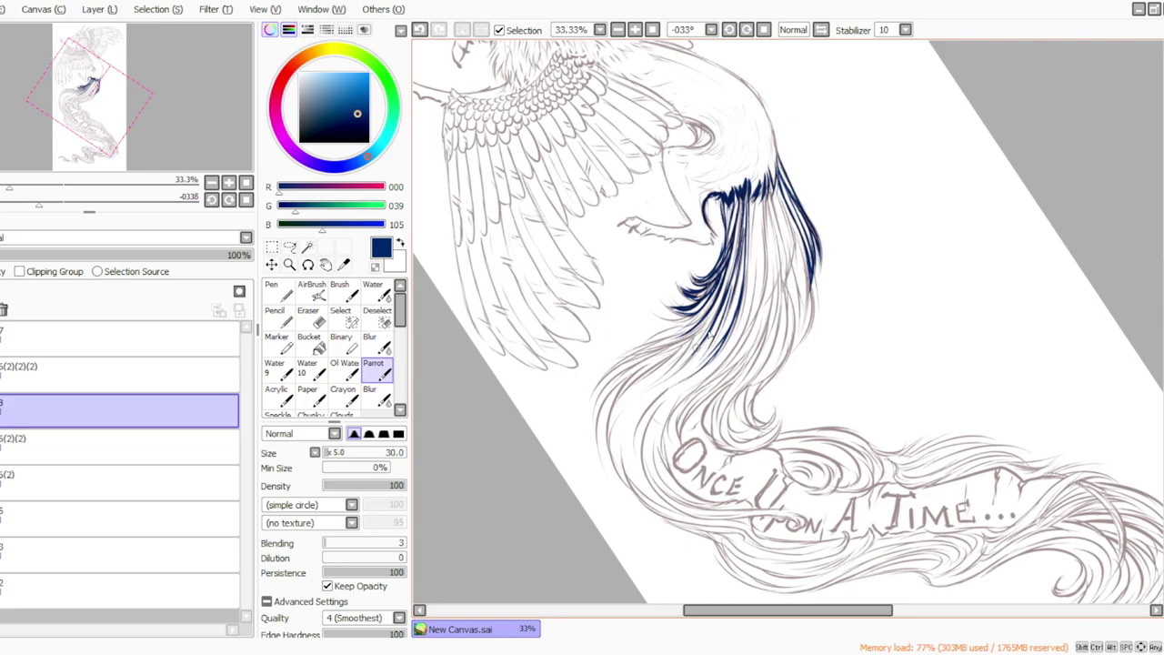
{"action": "left_click", "coordinate": [729, 29]}
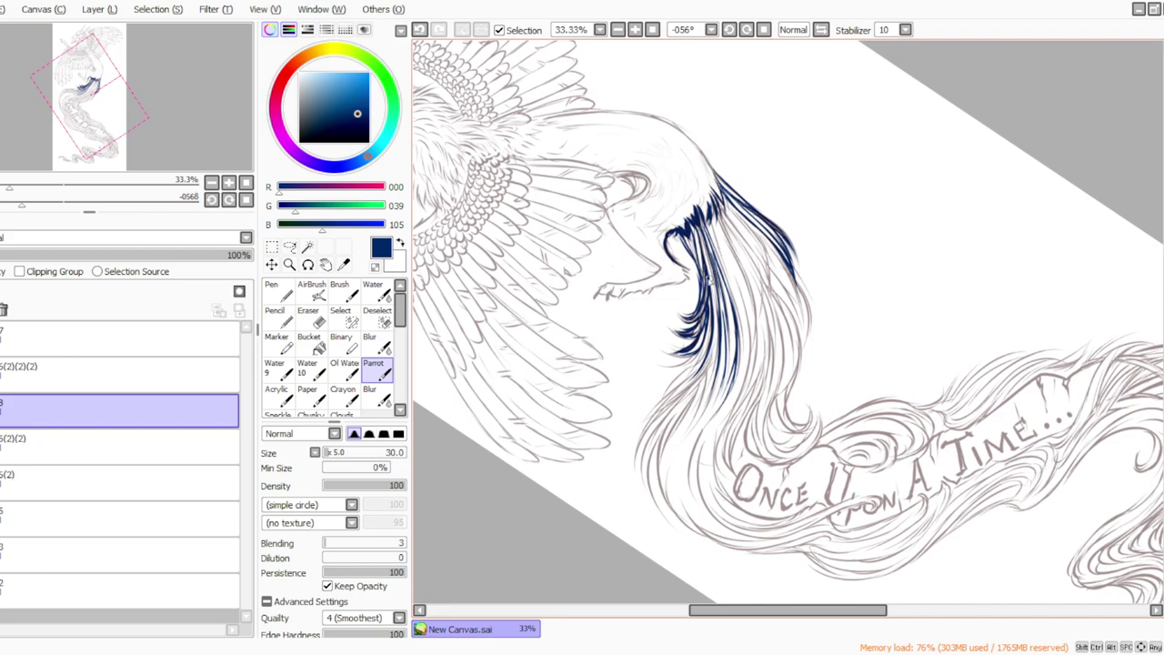
{"action": "left_click_drag", "start_coordinate": [715, 332], "coordinate": [691, 415]}
{"action": "left_click_drag", "start_coordinate": [708, 362], "coordinate": [678, 452]}
{"action": "left_click", "coordinate": [420, 29]}
{"action": "left_click", "coordinate": [419, 29]}
{"action": "left_click", "coordinate": [420, 29]}
{"action": "mouse_move", "coordinate": [715, 362]}
{"action": "left_mouse_down"}
{"action": "mouse_move", "coordinate": [705, 407]}
{"action": "mouse_move", "coordinate": [715, 377]}
{"action": "mouse_move", "coordinate": [677, 451]}
{"action": "mouse_move", "coordinate": [710, 361]}
{"action": "mouse_move", "coordinate": [682, 451]}
{"action": "left_mouse_up"}
{"action": "mouse_move", "coordinate": [699, 402]}
{"action": "left_mouse_down"}
{"action": "mouse_move", "coordinate": [668, 491]}
{"action": "mouse_move", "coordinate": [671, 466]}
{"action": "mouse_move", "coordinate": [666, 501]}
{"action": "left_mouse_up"}
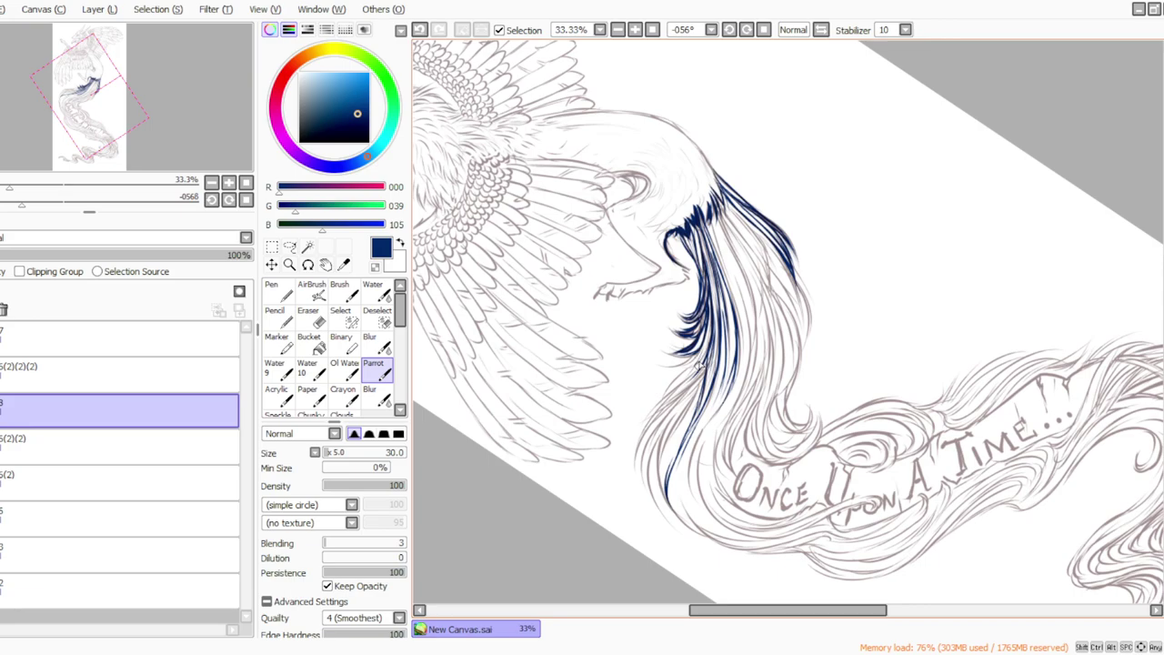
{"action": "left_click_drag", "start_coordinate": [703, 331], "coordinate": [684, 360]}
Step: Fill the inner side of the tail's first bend with overlapping tapered dark blue strands following the faded line art
{"action": "left_click", "coordinate": [730, 30]}
{"action": "left_click", "coordinate": [730, 30]}
{"action": "left_click", "coordinate": [730, 30]}
{"action": "mouse_move", "coordinate": [730, 400]}
{"action": "left_mouse_down"}
{"action": "mouse_move", "coordinate": [726, 441]}
{"action": "mouse_move", "coordinate": [737, 407]}
{"action": "mouse_move", "coordinate": [726, 453]}
{"action": "mouse_move", "coordinate": [739, 414]}
{"action": "mouse_move", "coordinate": [726, 479]}
{"action": "left_mouse_up"}
{"action": "left_click_drag", "start_coordinate": [726, 422], "coordinate": [724, 470]}
{"action": "mouse_move", "coordinate": [727, 398]}
{"action": "left_mouse_down"}
{"action": "mouse_move", "coordinate": [706, 434]}
{"action": "mouse_move", "coordinate": [723, 446]}
{"action": "left_mouse_up"}
{"action": "left_click_drag", "start_coordinate": [741, 403], "coordinate": [738, 521]}
{"action": "left_click_drag", "start_coordinate": [733, 476], "coordinate": [743, 529]}
{"action": "left_click_drag", "start_coordinate": [732, 431], "coordinate": [729, 501]}
{"action": "left_click_drag", "start_coordinate": [744, 408], "coordinate": [752, 491]}
{"action": "left_click_drag", "start_coordinate": [746, 448], "coordinate": [762, 526]}
{"action": "mouse_move", "coordinate": [754, 424]}
{"action": "left_mouse_down"}
{"action": "mouse_move", "coordinate": [756, 504]}
{"action": "mouse_move", "coordinate": [793, 544]}
{"action": "left_mouse_up"}
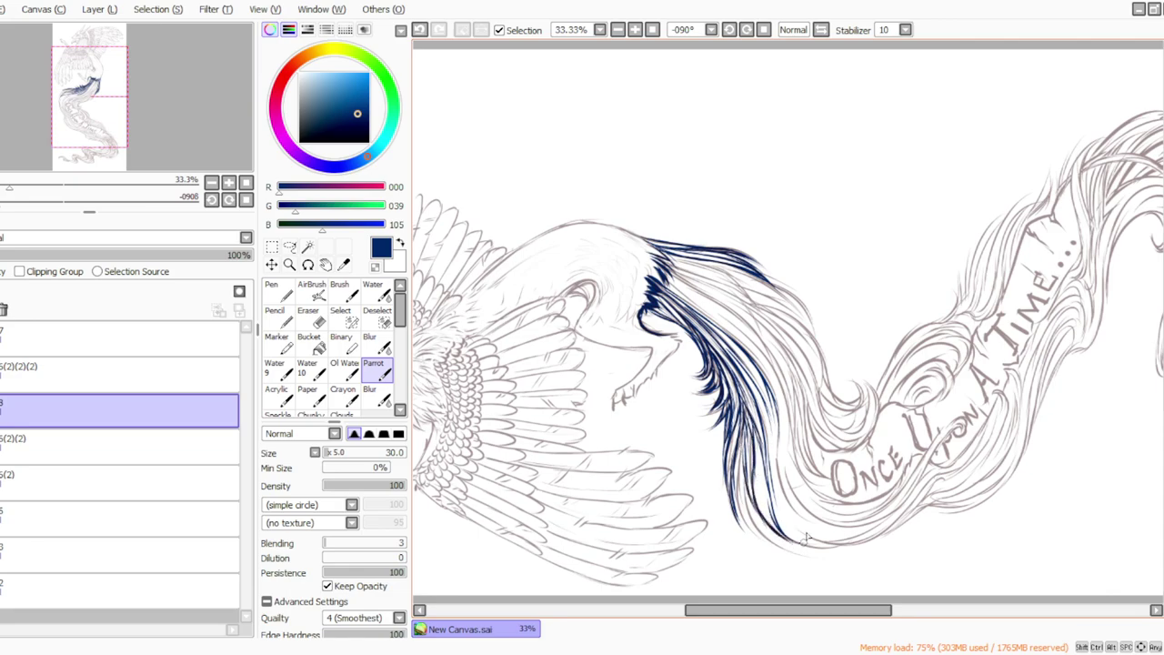
{"action": "mouse_move", "coordinate": [755, 434]}
{"action": "left_mouse_down"}
{"action": "mouse_move", "coordinate": [765, 509]}
{"action": "mouse_move", "coordinate": [784, 538]}
{"action": "mouse_move", "coordinate": [766, 500]}
{"action": "mouse_move", "coordinate": [778, 526]}
{"action": "left_mouse_up"}
{"action": "left_click_drag", "start_coordinate": [735, 451], "coordinate": [753, 519]}
{"action": "mouse_move", "coordinate": [737, 473]}
{"action": "left_mouse_down"}
{"action": "mouse_move", "coordinate": [757, 533]}
{"action": "mouse_move", "coordinate": [760, 524]}
{"action": "left_mouse_up"}
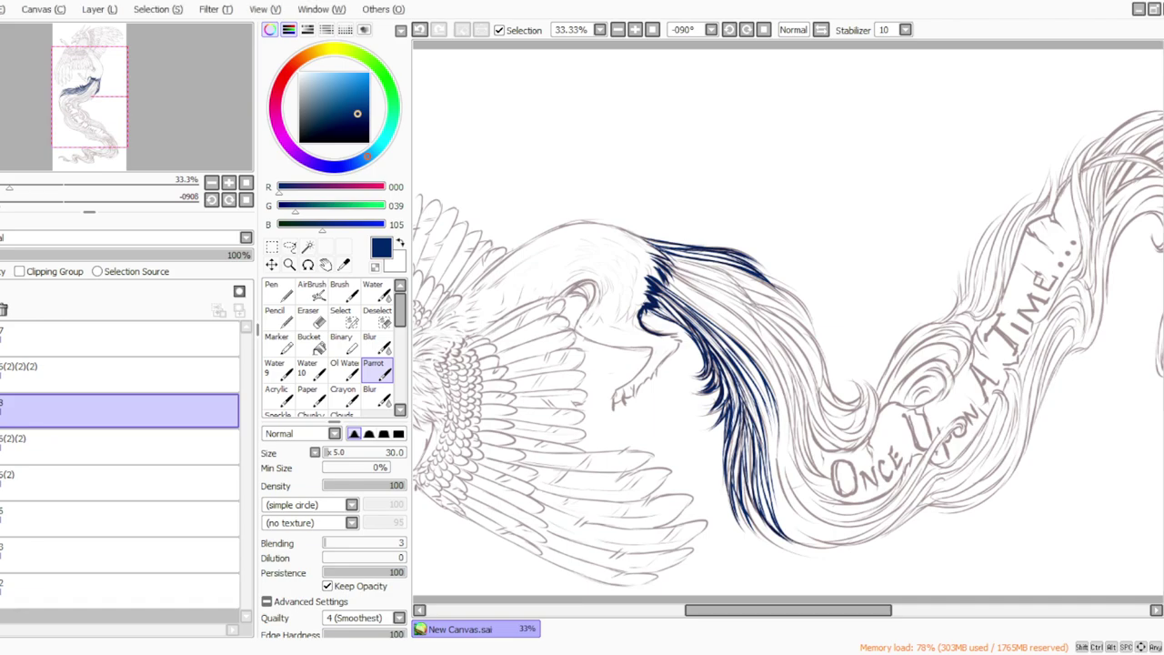
Step: Continue the tail's outer-edge strands from the rump down past its widest point in dark blue
{"action": "left_click", "coordinate": [747, 31]}
{"action": "left_click", "coordinate": [747, 31]}
{"action": "left_click", "coordinate": [746, 31]}
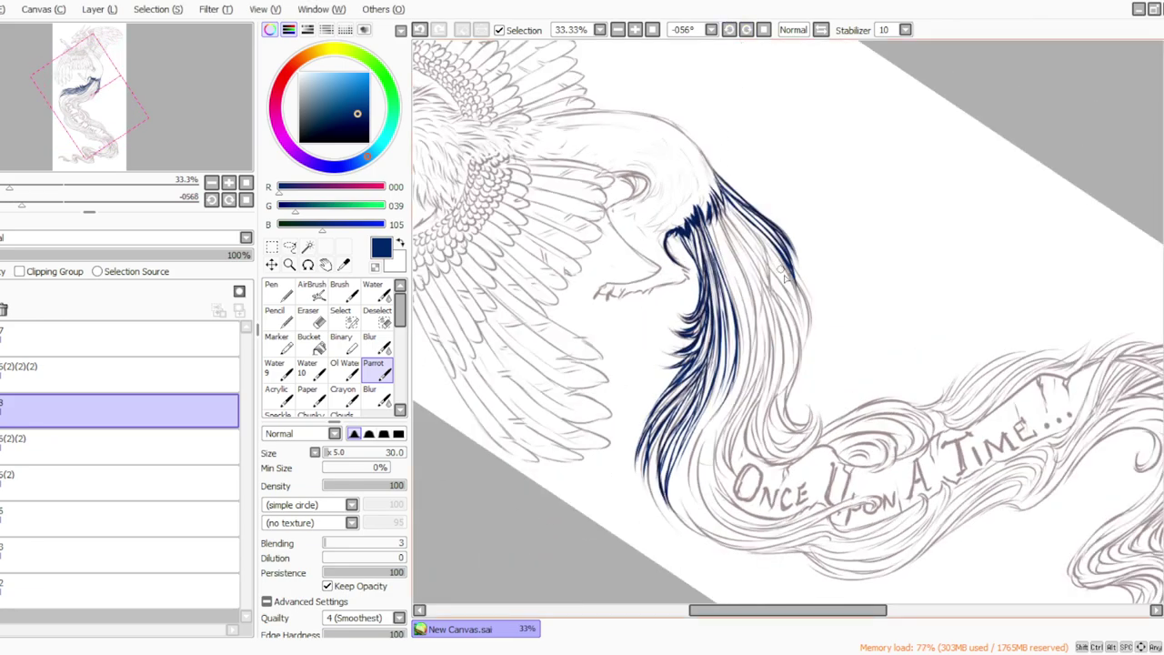
{"action": "left_click_drag", "start_coordinate": [791, 272], "coordinate": [809, 342]}
{"action": "left_click_drag", "start_coordinate": [804, 299], "coordinate": [804, 346]}
{"action": "left_click_drag", "start_coordinate": [725, 198], "coordinate": [800, 315]}
{"action": "left_click_drag", "start_coordinate": [775, 273], "coordinate": [803, 331]}
{"action": "mouse_move", "coordinate": [741, 217]}
{"action": "left_mouse_down"}
{"action": "mouse_move", "coordinate": [778, 259]}
{"action": "mouse_move", "coordinate": [804, 316]}
{"action": "left_mouse_up"}
{"action": "left_click_drag", "start_coordinate": [776, 266], "coordinate": [804, 330]}
{"action": "left_click_drag", "start_coordinate": [801, 315], "coordinate": [793, 362]}
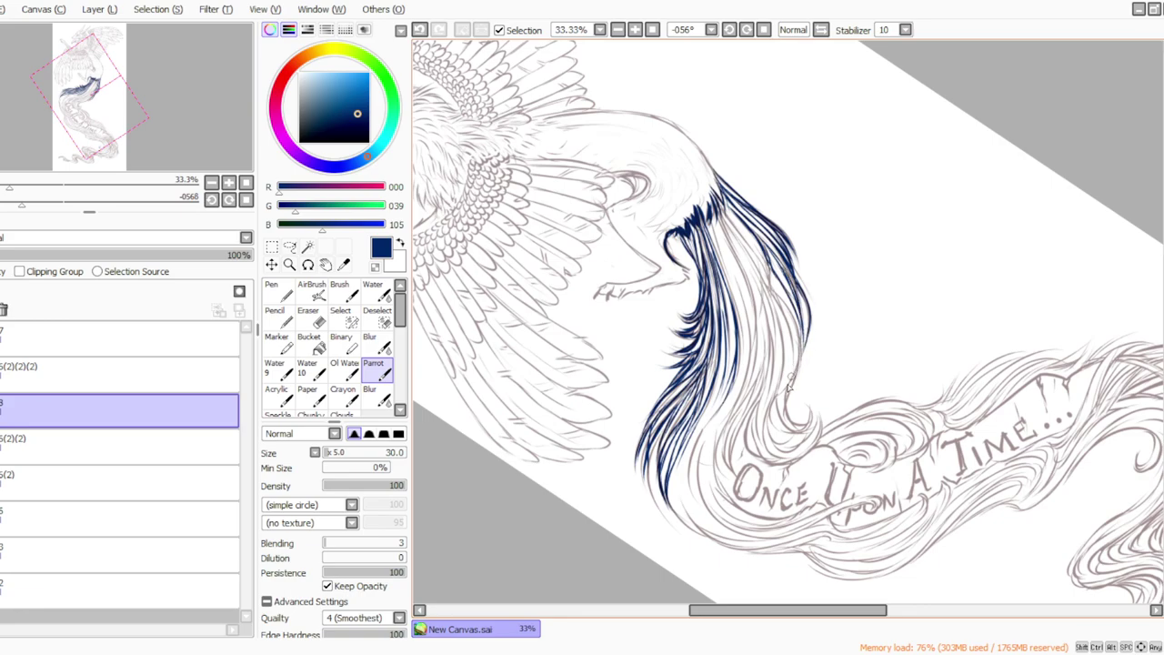
Step: Carry the outer-edge strands down into a small hooked curl above the banner
{"action": "mouse_move", "coordinate": [788, 307]}
{"action": "left_mouse_down"}
{"action": "mouse_move", "coordinate": [798, 362]}
{"action": "mouse_move", "coordinate": [788, 397]}
{"action": "left_mouse_up"}
{"action": "left_click_drag", "start_coordinate": [805, 340], "coordinate": [786, 413]}
{"action": "mouse_move", "coordinate": [795, 372]}
{"action": "left_mouse_down"}
{"action": "mouse_move", "coordinate": [789, 418]}
{"action": "mouse_move", "coordinate": [809, 420]}
{"action": "left_mouse_up"}
{"action": "mouse_move", "coordinate": [767, 292]}
{"action": "left_mouse_down"}
{"action": "mouse_move", "coordinate": [794, 338]}
{"action": "mouse_move", "coordinate": [780, 404]}
{"action": "mouse_move", "coordinate": [791, 428]}
{"action": "left_mouse_up"}
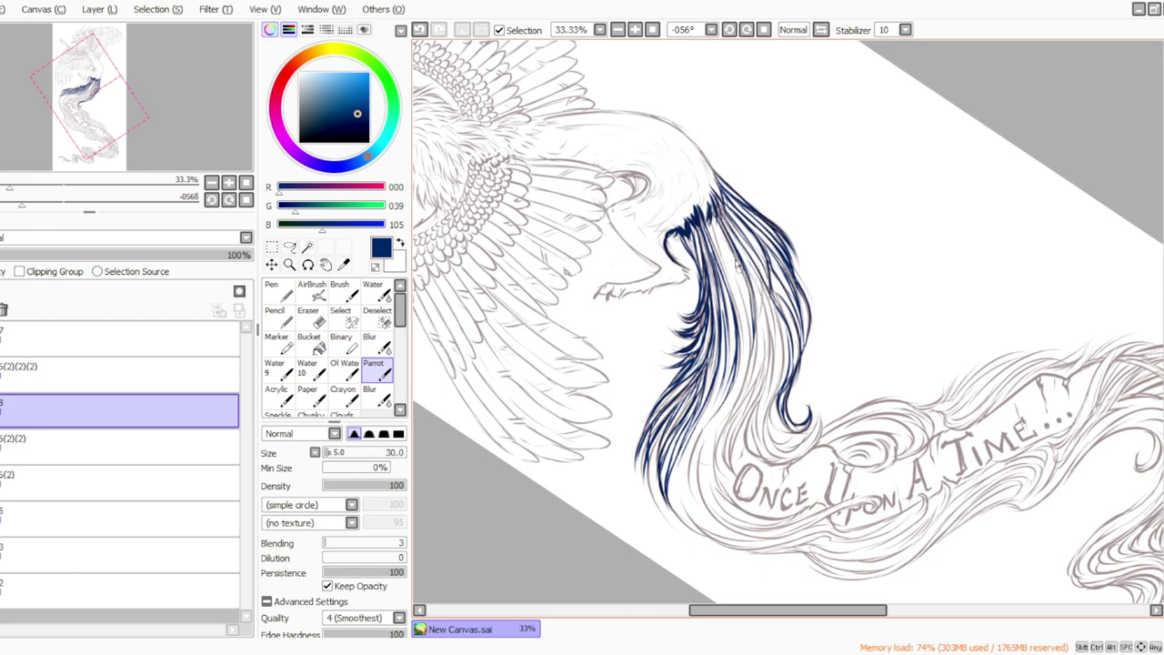
Step: Draw long dark blue strands through the middle of the upper tail down towards the start of the banner
{"action": "left_click_drag", "start_coordinate": [710, 218], "coordinate": [752, 344]}
{"action": "left_click_drag", "start_coordinate": [718, 254], "coordinate": [750, 381]}
{"action": "mouse_move", "coordinate": [732, 274]}
{"action": "left_mouse_down"}
{"action": "mouse_move", "coordinate": [740, 397]}
{"action": "mouse_move", "coordinate": [718, 428]}
{"action": "left_mouse_up"}
{"action": "left_click_drag", "start_coordinate": [744, 347], "coordinate": [717, 447]}
{"action": "left_click_drag", "start_coordinate": [746, 368], "coordinate": [720, 482]}
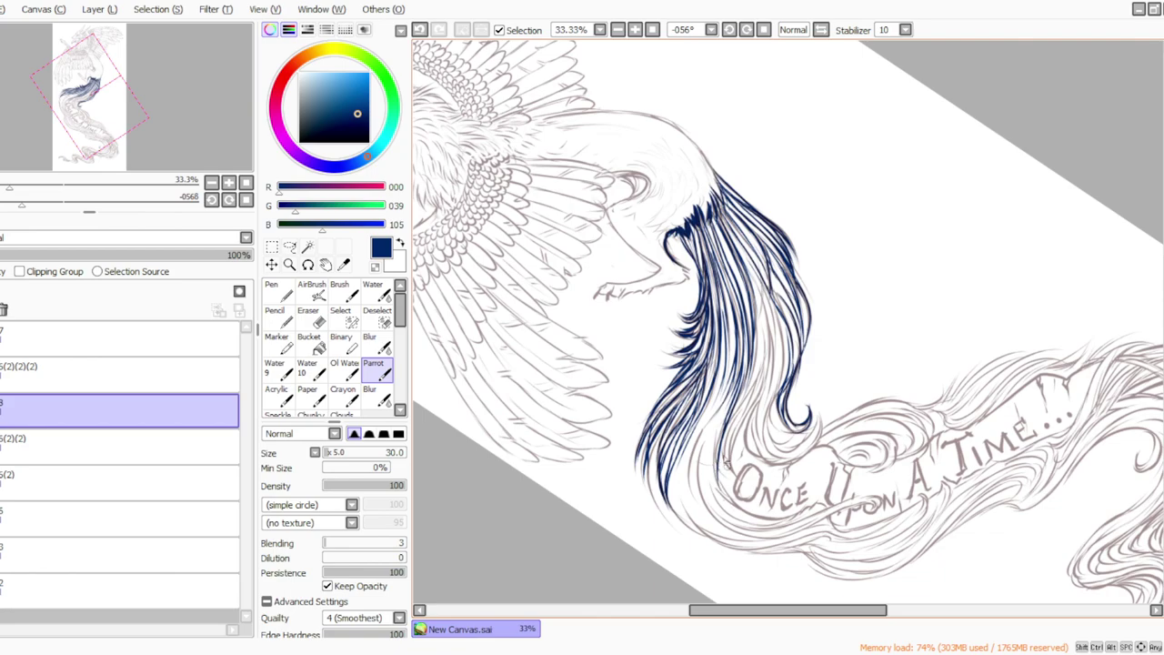
{"action": "mouse_move", "coordinate": [720, 277]}
{"action": "left_mouse_down"}
{"action": "mouse_move", "coordinate": [730, 364]}
{"action": "mouse_move", "coordinate": [716, 399]}
{"action": "left_mouse_up"}
{"action": "left_click_drag", "start_coordinate": [730, 314], "coordinate": [694, 429]}
{"action": "left_click_drag", "start_coordinate": [735, 345], "coordinate": [700, 441]}
{"action": "mouse_move", "coordinate": [723, 400]}
{"action": "left_mouse_down"}
{"action": "mouse_move", "coordinate": [694, 460]}
{"action": "mouse_move", "coordinate": [688, 518]}
{"action": "left_mouse_up"}
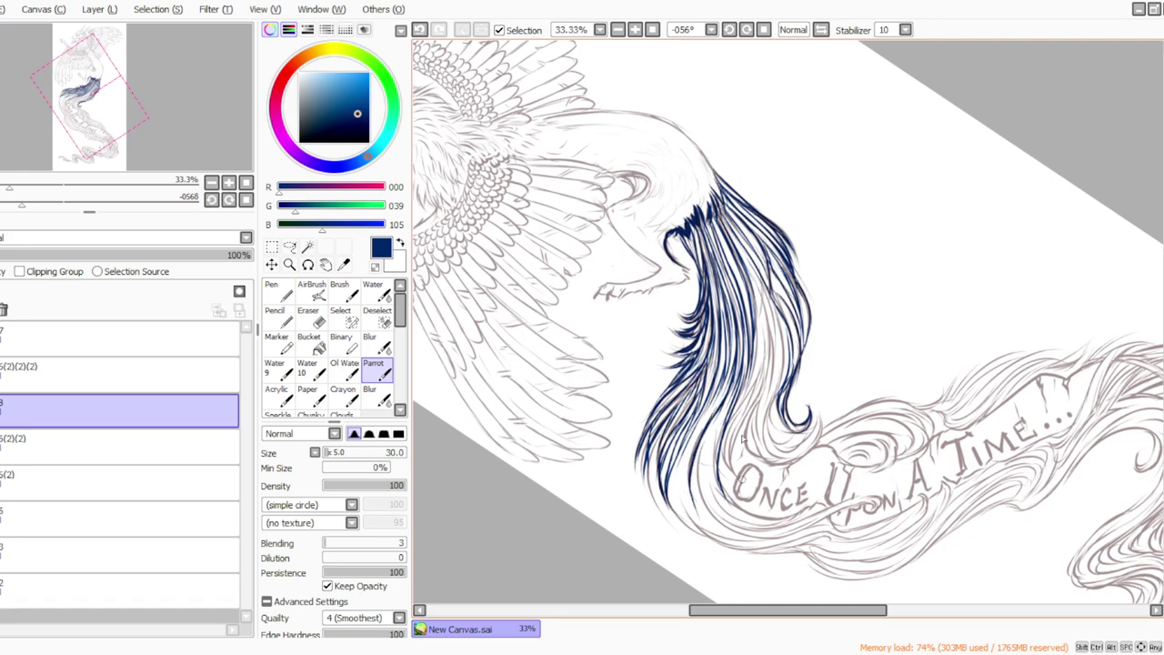
Step: Add more strands below the rump fringe and widen the hooked curl with a second lock above the banner
{"action": "left_click_drag", "start_coordinate": [712, 217], "coordinate": [741, 295]}
{"action": "left_click_drag", "start_coordinate": [722, 235], "coordinate": [751, 336]}
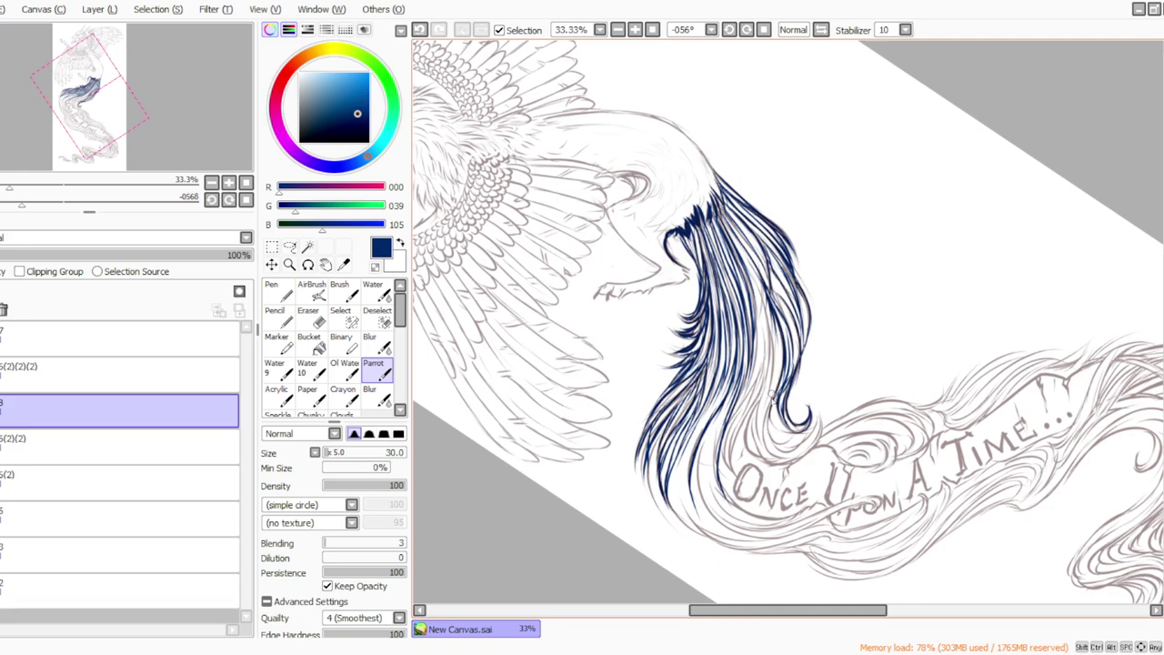
{"action": "mouse_move", "coordinate": [779, 402]}
{"action": "left_mouse_down"}
{"action": "mouse_move", "coordinate": [792, 436]}
{"action": "mouse_move", "coordinate": [803, 426]}
{"action": "mouse_move", "coordinate": [783, 432]}
{"action": "mouse_move", "coordinate": [806, 438]}
{"action": "mouse_move", "coordinate": [815, 415]}
{"action": "mouse_move", "coordinate": [811, 453]}
{"action": "mouse_move", "coordinate": [787, 469]}
{"action": "mouse_move", "coordinate": [811, 408]}
{"action": "mouse_move", "coordinate": [793, 428]}
{"action": "mouse_move", "coordinate": [767, 417]}
{"action": "mouse_move", "coordinate": [779, 451]}
{"action": "mouse_move", "coordinate": [773, 404]}
{"action": "left_mouse_up"}
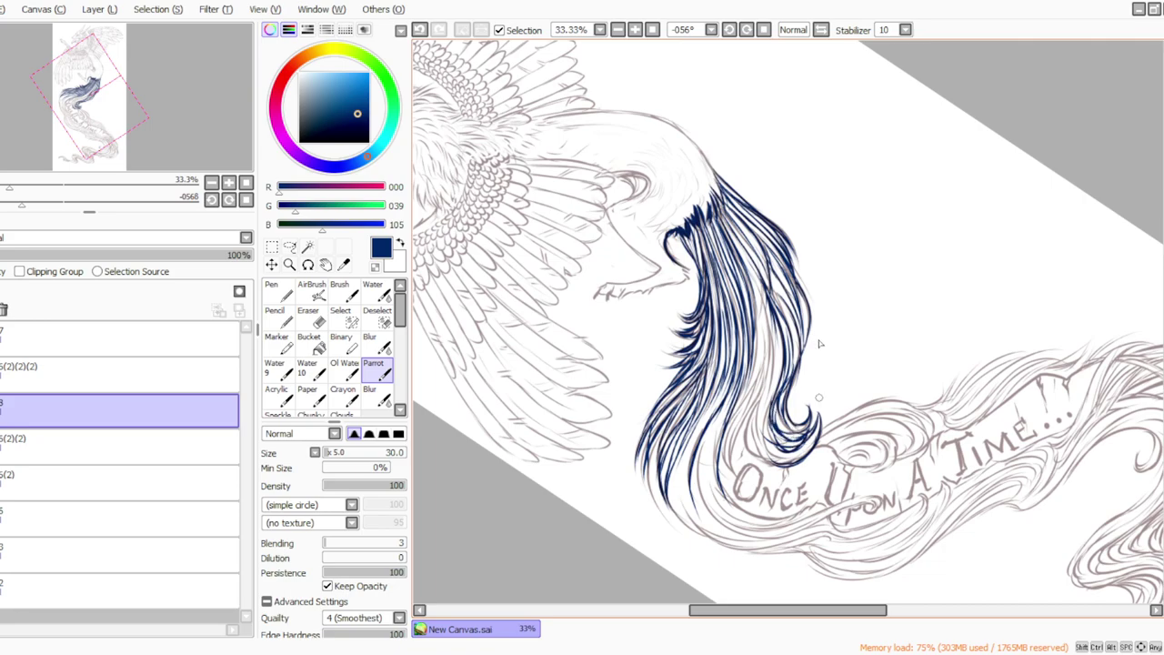
Step: Fill the remaining gap in the centre of the upper tail with dark blue strands reaching the banner's first letter
{"action": "left_click_drag", "start_coordinate": [736, 243], "coordinate": [775, 367]}
{"action": "left_click_drag", "start_coordinate": [765, 319], "coordinate": [767, 417]}
{"action": "left_click_drag", "start_coordinate": [772, 361], "coordinate": [770, 412]}
{"action": "left_click_drag", "start_coordinate": [766, 304], "coordinate": [758, 417]}
{"action": "left_click_drag", "start_coordinate": [747, 278], "coordinate": [763, 359]}
{"action": "mouse_move", "coordinate": [758, 305]}
{"action": "left_mouse_down"}
{"action": "mouse_move", "coordinate": [738, 397]}
{"action": "mouse_move", "coordinate": [754, 397]}
{"action": "left_mouse_up"}
{"action": "left_click_drag", "start_coordinate": [769, 346], "coordinate": [730, 441]}
{"action": "left_click_drag", "start_coordinate": [761, 385], "coordinate": [728, 460]}
{"action": "mouse_move", "coordinate": [744, 404]}
{"action": "left_mouse_down"}
{"action": "mouse_move", "coordinate": [724, 460]}
{"action": "mouse_move", "coordinate": [733, 473]}
{"action": "left_mouse_up"}
{"action": "mouse_move", "coordinate": [739, 428]}
{"action": "left_mouse_down"}
{"action": "mouse_move", "coordinate": [732, 478]}
{"action": "mouse_move", "coordinate": [744, 484]}
{"action": "left_mouse_up"}
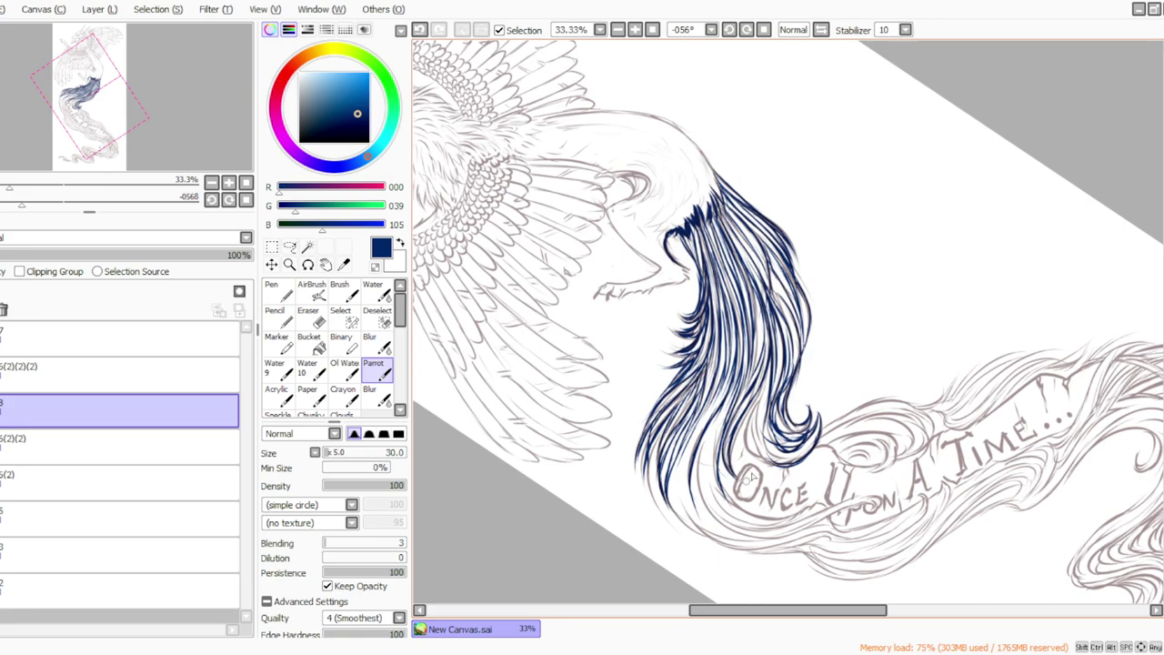
Step: Thicken the strands leading into the hooked curl above the word "Once"
{"action": "left_click_drag", "start_coordinate": [770, 369], "coordinate": [739, 441]}
{"action": "left_click_drag", "start_coordinate": [756, 400], "coordinate": [727, 470]}
{"action": "mouse_move", "coordinate": [765, 386]}
{"action": "left_mouse_down"}
{"action": "mouse_move", "coordinate": [758, 446]}
{"action": "mouse_move", "coordinate": [772, 468]}
{"action": "mouse_move", "coordinate": [757, 416]}
{"action": "mouse_move", "coordinate": [785, 459]}
{"action": "left_mouse_up"}
{"action": "mouse_move", "coordinate": [821, 419]}
{"action": "left_mouse_down"}
{"action": "mouse_move", "coordinate": [788, 462]}
{"action": "mouse_move", "coordinate": [779, 457]}
{"action": "left_mouse_up"}
{"action": "left_click_drag", "start_coordinate": [762, 393], "coordinate": [773, 450]}
{"action": "left_click_drag", "start_coordinate": [757, 409], "coordinate": [755, 459]}
Step: Draw dark blue strands along the banner edge, curving around the word "Once"
{"action": "left_click", "coordinate": [652, 30]}
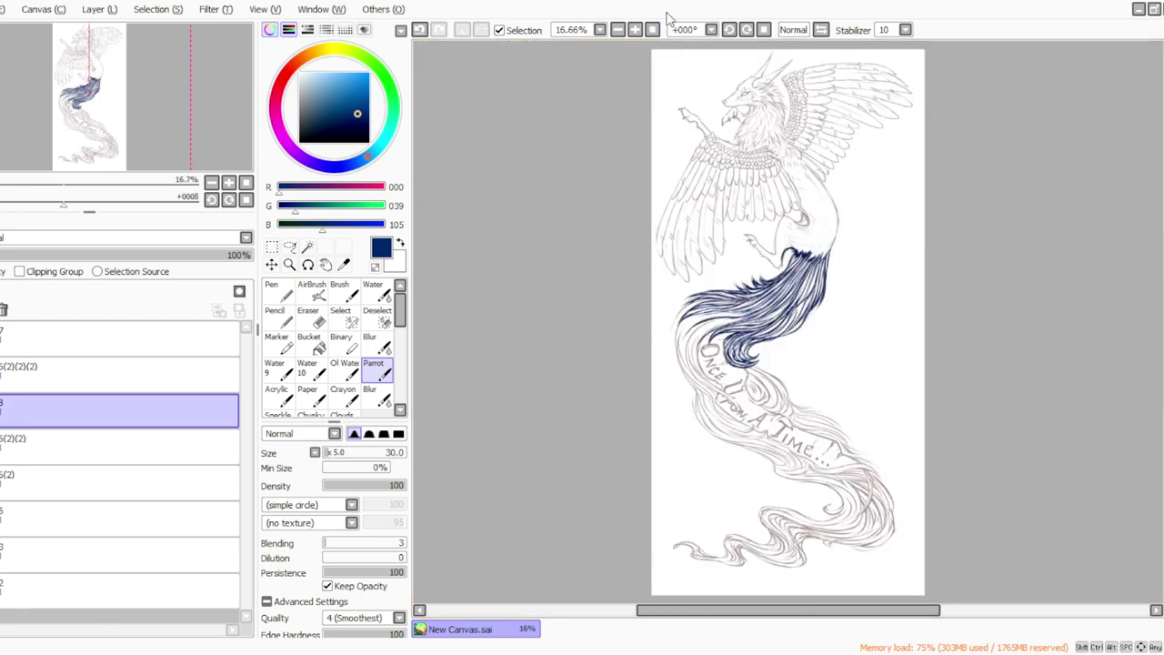
{"action": "left_click", "coordinate": [636, 30]}
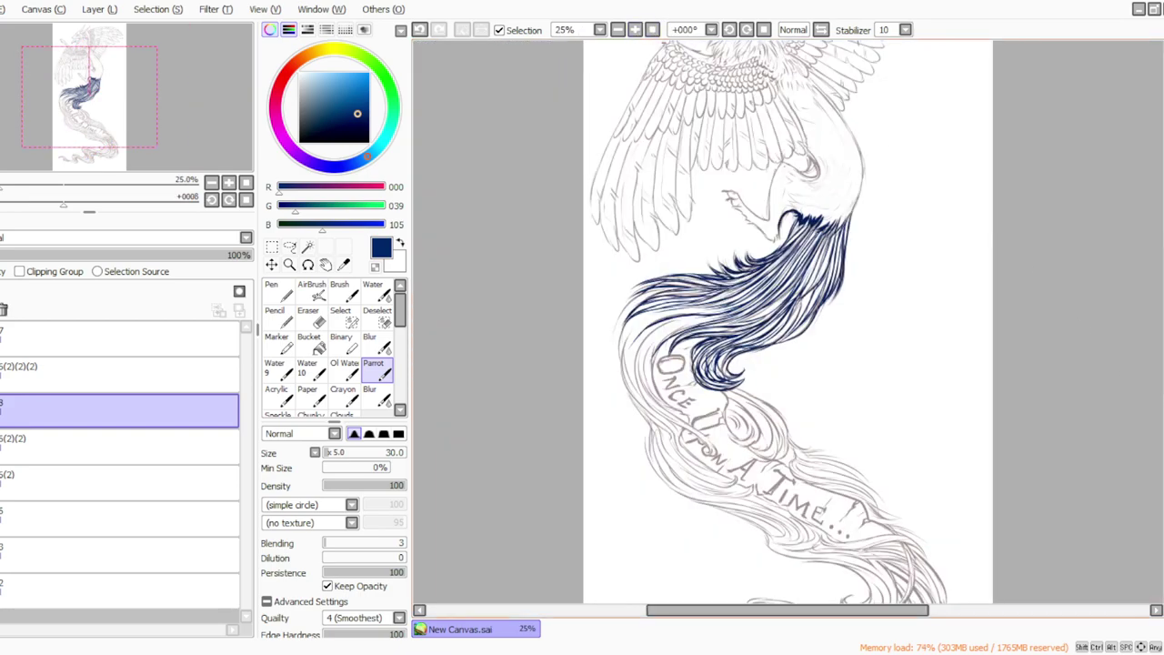
{"action": "scroll", "coordinate": [787, 321], "scroll_direction": "up", "scroll_amount": 2}
{"action": "left_click", "coordinate": [730, 30]}
{"action": "left_click", "coordinate": [729, 30]}
{"action": "left_click", "coordinate": [729, 30]}
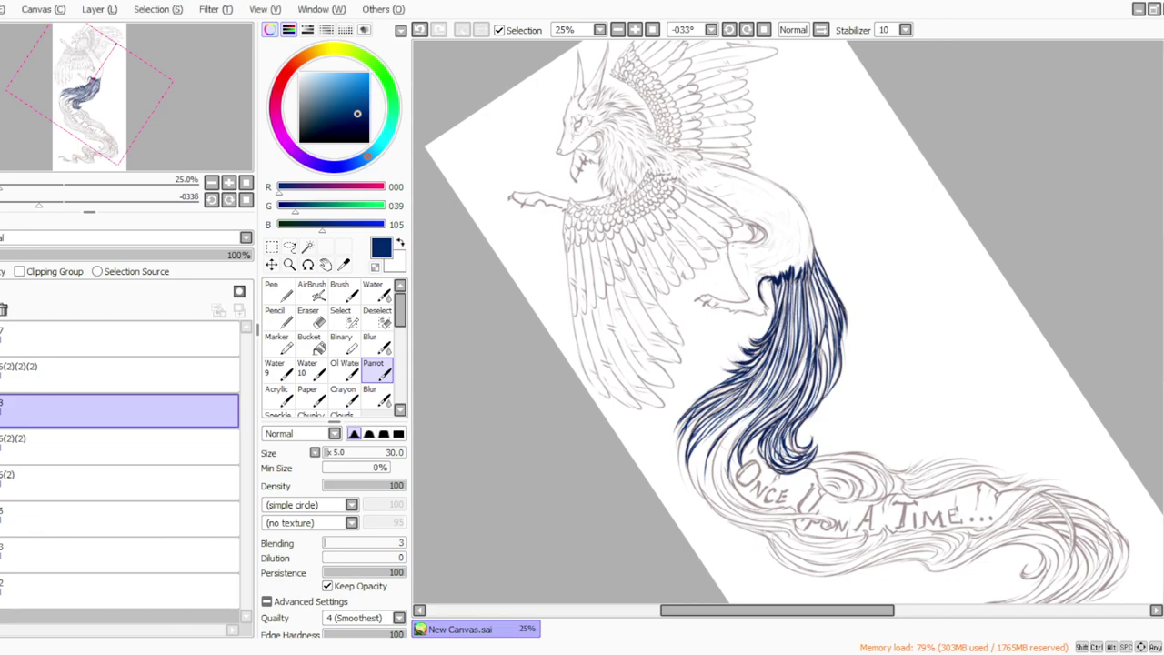
{"action": "left_click", "coordinate": [730, 30]}
{"action": "left_click", "coordinate": [729, 30]}
{"action": "left_click", "coordinate": [730, 30]}
{"action": "left_click", "coordinate": [730, 30]}
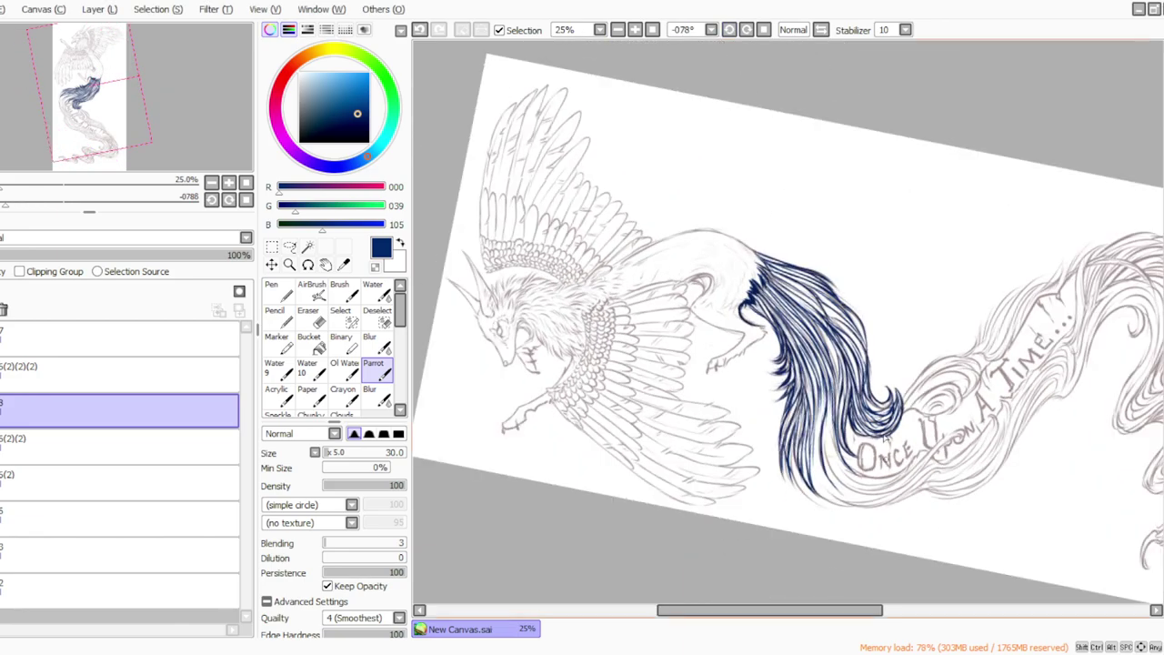
{"action": "left_click", "coordinate": [730, 33]}
{"action": "left_click", "coordinate": [730, 33]}
{"action": "left_click", "coordinate": [730, 33]}
{"action": "left_click", "coordinate": [729, 33]}
{"action": "left_click", "coordinate": [730, 32]}
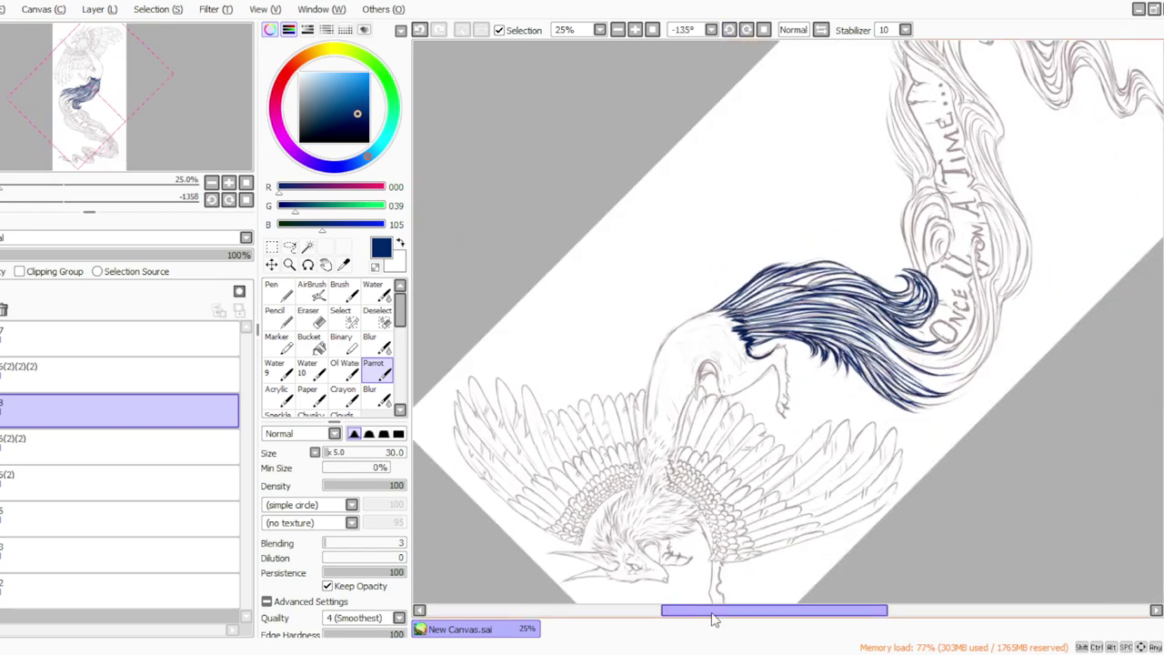
{"action": "left_click_drag", "start_coordinate": [713, 613], "coordinate": [774, 613]}
{"action": "left_click", "coordinate": [728, 30]}
{"action": "left_click", "coordinate": [635, 30]}
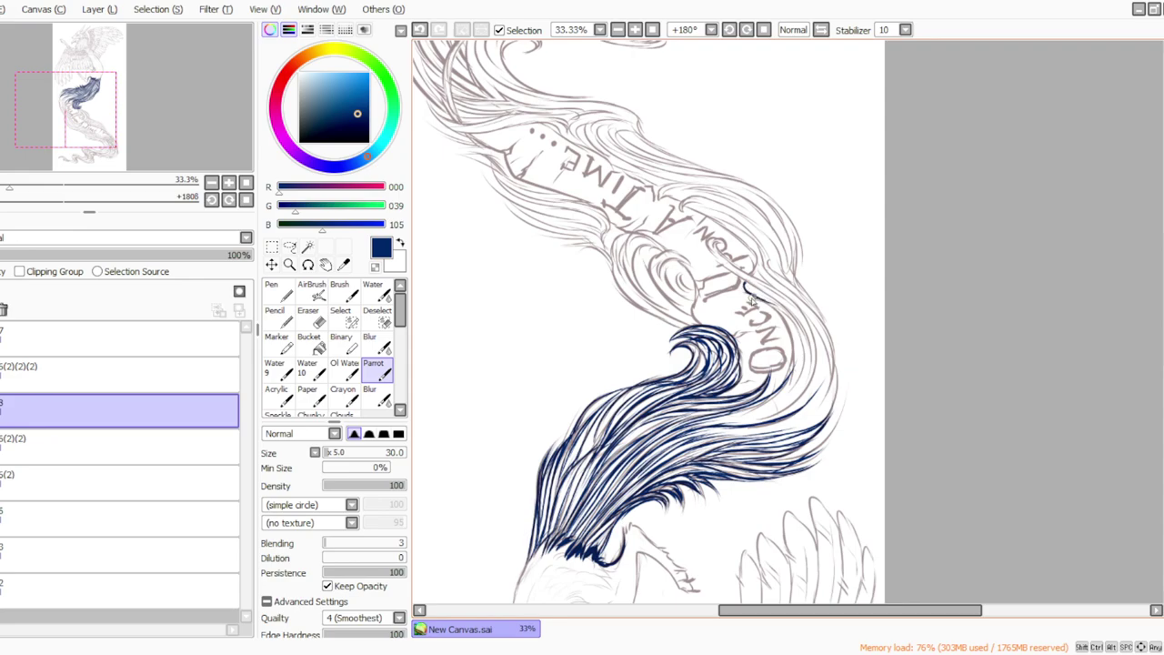
{"action": "left_click_drag", "start_coordinate": [779, 312], "coordinate": [779, 389]}
{"action": "mouse_move", "coordinate": [788, 340]}
{"action": "left_mouse_down"}
{"action": "mouse_move", "coordinate": [745, 385]}
{"action": "mouse_move", "coordinate": [798, 372]}
{"action": "mouse_move", "coordinate": [788, 345]}
{"action": "mouse_move", "coordinate": [787, 394]}
{"action": "left_mouse_up"}
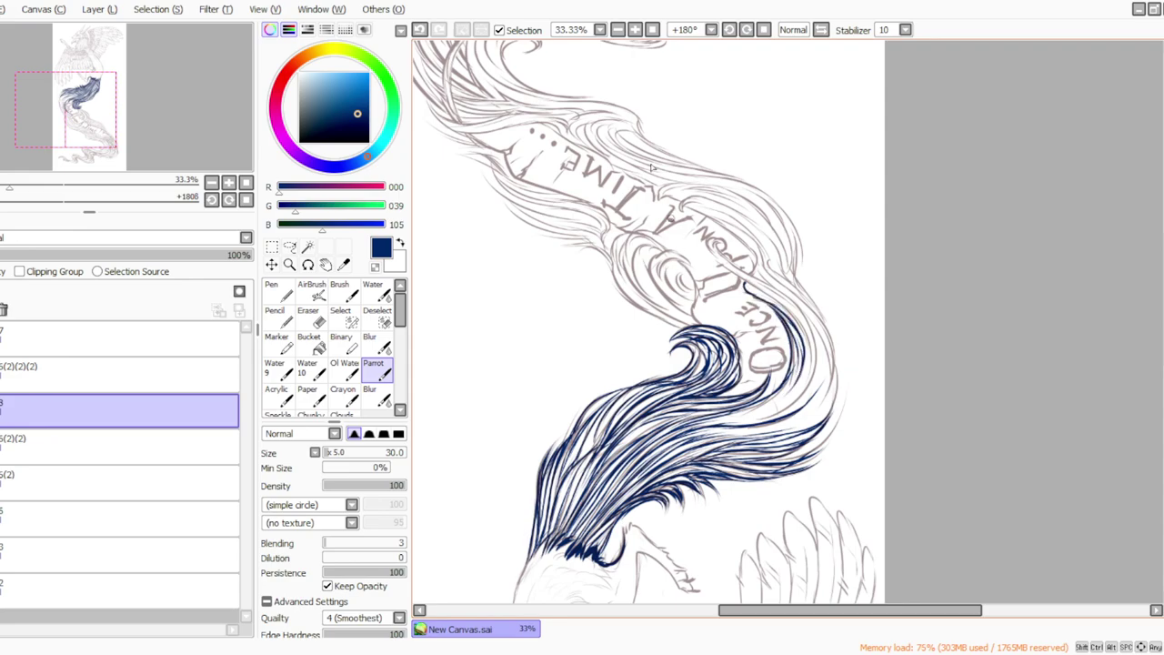
Step: Draw a long lock sweeping around "Once" and ending in a hooked tip over the word "Upon"
{"action": "left_click", "coordinate": [730, 30]}
{"action": "left_click", "coordinate": [747, 31]}
{"action": "left_click", "coordinate": [747, 30]}
{"action": "left_click_drag", "start_coordinate": [730, 232], "coordinate": [811, 344]}
{"action": "left_click_drag", "start_coordinate": [791, 306], "coordinate": [785, 408]}
{"action": "mouse_move", "coordinate": [808, 338]}
{"action": "left_mouse_down"}
{"action": "mouse_move", "coordinate": [788, 387]}
{"action": "mouse_move", "coordinate": [712, 419]}
{"action": "left_mouse_up"}
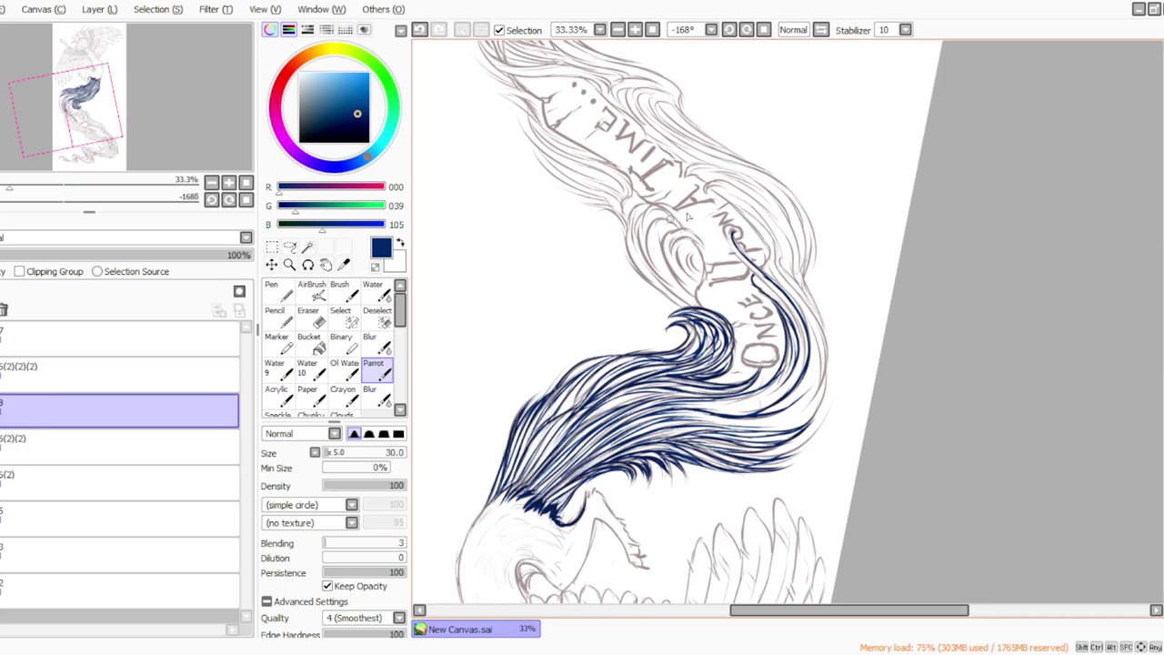
{"action": "mouse_move", "coordinate": [732, 232]}
{"action": "left_mouse_down"}
{"action": "mouse_move", "coordinate": [793, 323]}
{"action": "mouse_move", "coordinate": [806, 357]}
{"action": "mouse_move", "coordinate": [793, 390]}
{"action": "left_mouse_up"}
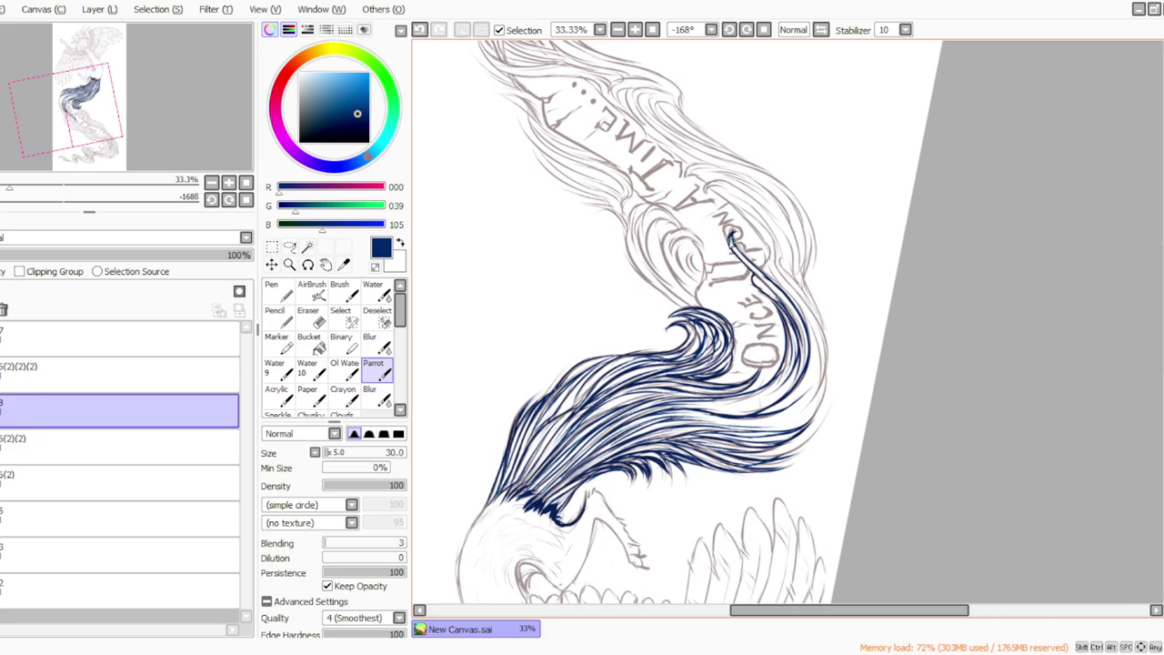
{"action": "mouse_move", "coordinate": [746, 262]}
{"action": "left_mouse_down"}
{"action": "mouse_move", "coordinate": [806, 332]}
{"action": "mouse_move", "coordinate": [798, 323]}
{"action": "mouse_move", "coordinate": [803, 362]}
{"action": "mouse_move", "coordinate": [754, 272]}
{"action": "mouse_move", "coordinate": [807, 372]}
{"action": "mouse_move", "coordinate": [750, 265]}
{"action": "mouse_move", "coordinate": [794, 323]}
{"action": "mouse_move", "coordinate": [765, 283]}
{"action": "mouse_move", "coordinate": [789, 379]}
{"action": "mouse_move", "coordinate": [792, 356]}
{"action": "mouse_move", "coordinate": [733, 395]}
{"action": "left_mouse_up"}
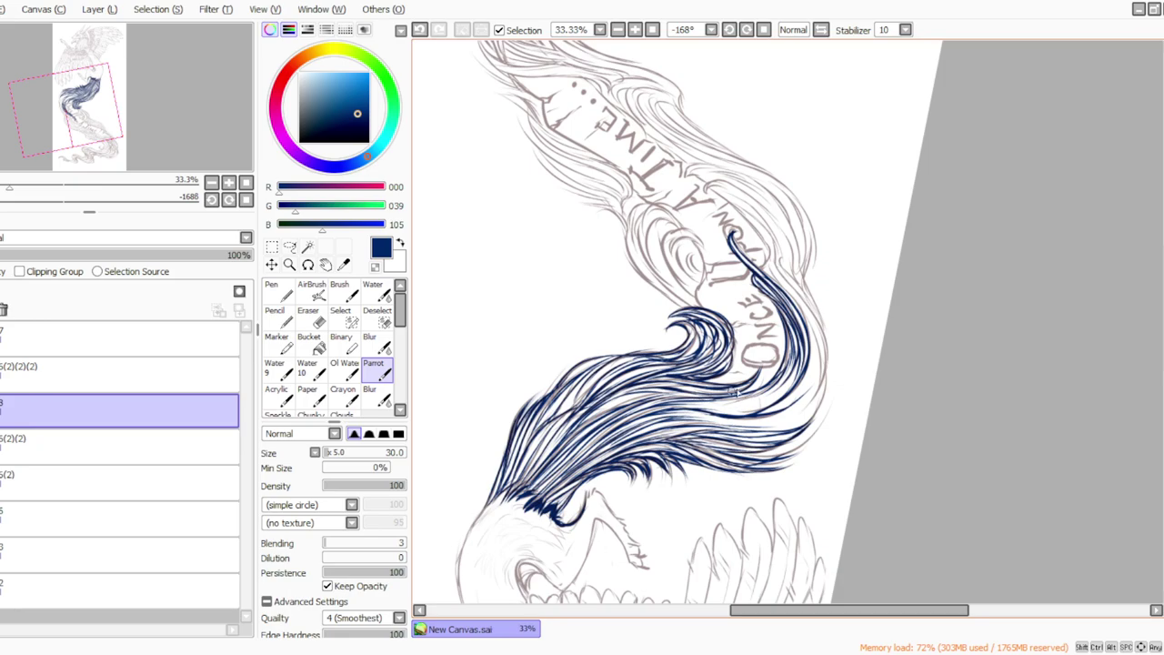
Step: Add strands joining the upper tail to the lock around "Once", undoing misplaced strokes and the stray straight line
{"action": "left_click", "coordinate": [745, 29]}
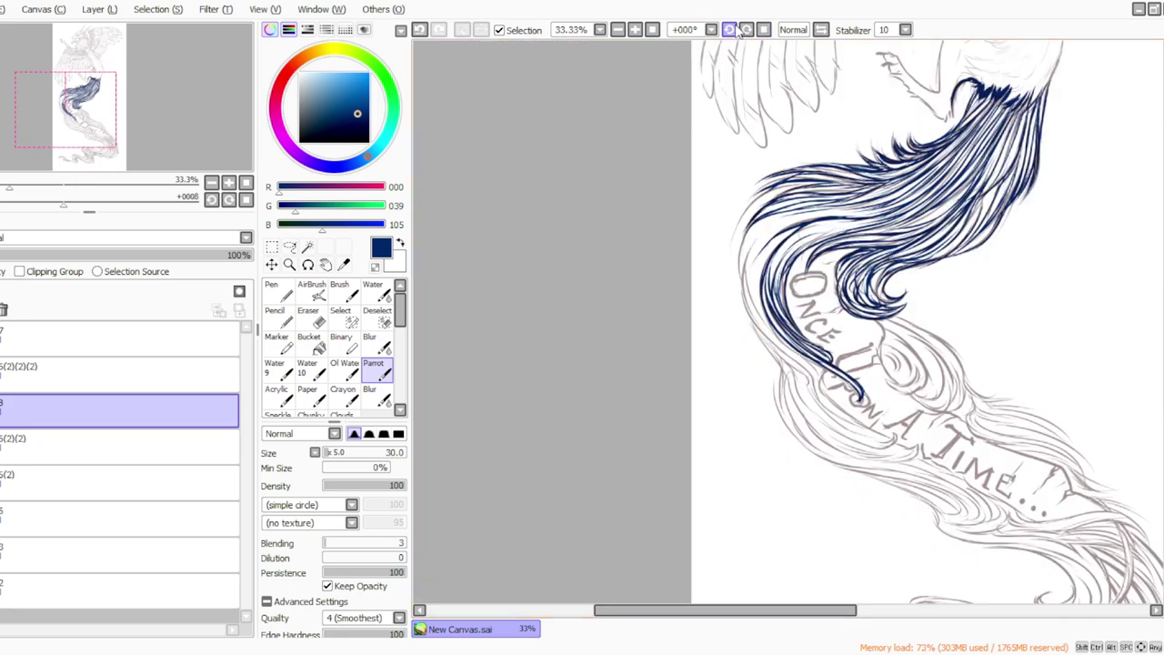
{"action": "left_click", "coordinate": [731, 30]}
{"action": "left_click_drag", "start_coordinate": [706, 218], "coordinate": [719, 314]}
{"action": "left_click_drag", "start_coordinate": [706, 264], "coordinate": [753, 331]}
{"action": "mouse_move", "coordinate": [695, 225]}
{"action": "left_mouse_down"}
{"action": "mouse_move", "coordinate": [702, 288]}
{"action": "mouse_move", "coordinate": [728, 326]}
{"action": "left_mouse_up"}
{"action": "key", "text": "ctrl+z"}
{"action": "key", "text": "ctrl+z"}
{"action": "mouse_move", "coordinate": [703, 235]}
{"action": "left_mouse_down"}
{"action": "mouse_move", "coordinate": [708, 291]}
{"action": "mouse_move", "coordinate": [751, 341]}
{"action": "left_mouse_up"}
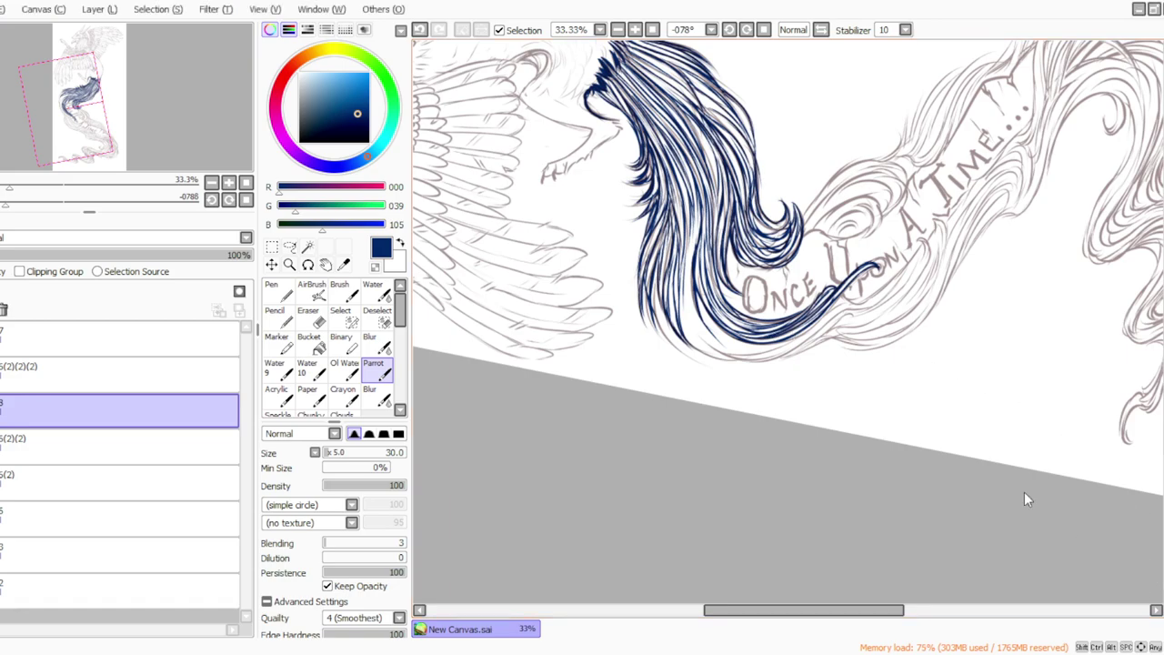
{"action": "left_click", "coordinate": [549, 469], "text": "shift"}
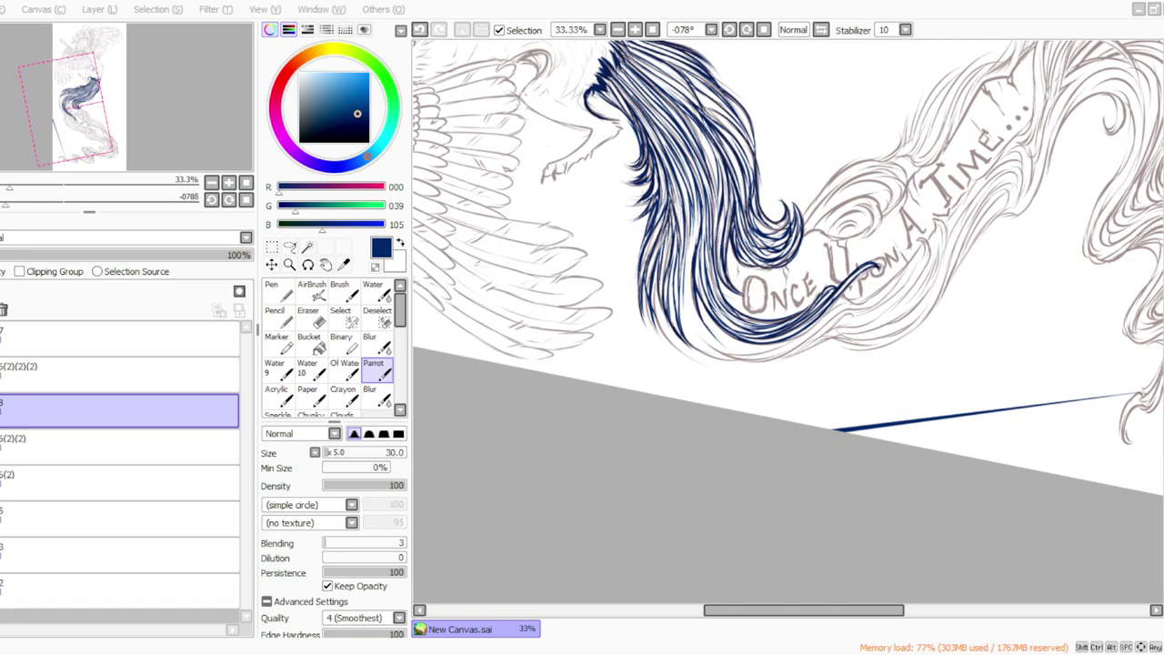
{"action": "left_click", "coordinate": [420, 30]}
Step: Draw the inner spiral of the curled lock beside the "U" of "Upon" in dark blue
{"action": "left_click_drag", "start_coordinate": [706, 612], "coordinate": [726, 612]}
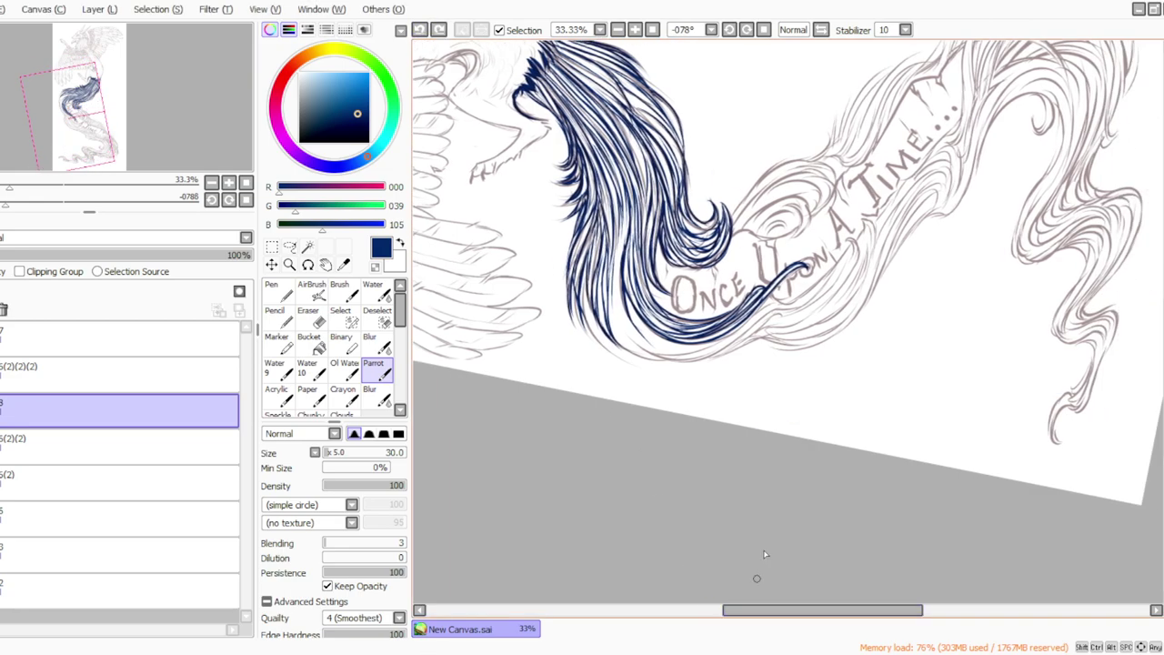
{"action": "left_click", "coordinate": [730, 31]}
{"action": "left_click", "coordinate": [728, 30]}
{"action": "left_click", "coordinate": [729, 30]}
{"action": "left_click", "coordinate": [729, 30]}
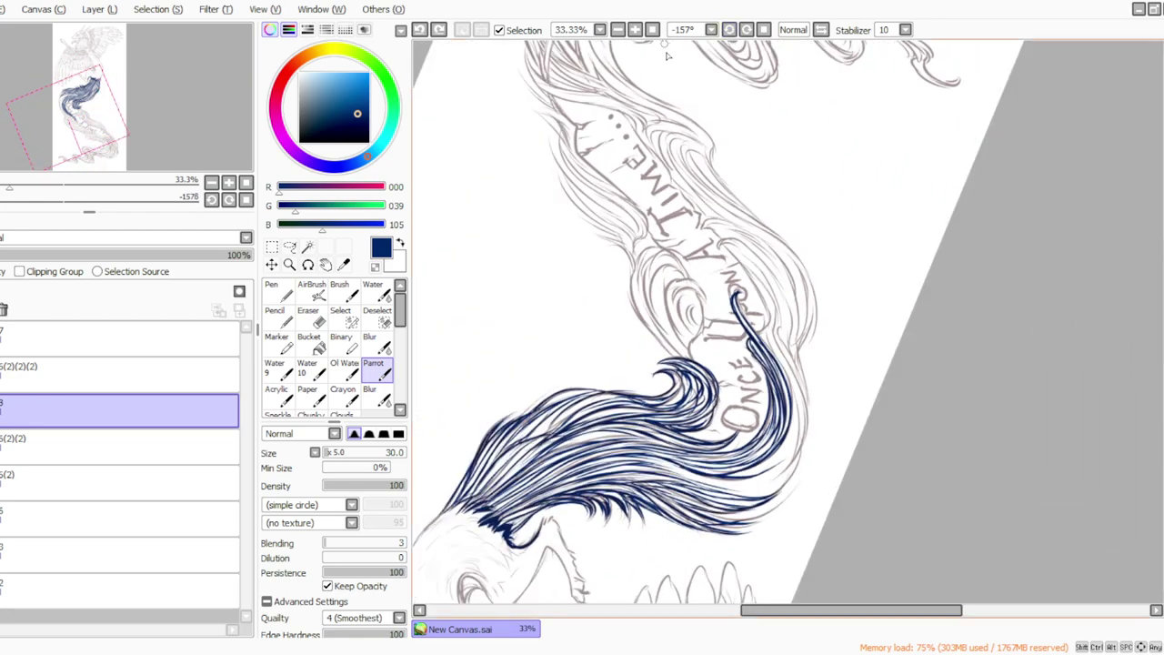
{"action": "mouse_move", "coordinate": [689, 278]}
{"action": "left_mouse_down"}
{"action": "mouse_move", "coordinate": [702, 320]}
{"action": "mouse_move", "coordinate": [691, 356]}
{"action": "left_mouse_up"}
{"action": "mouse_move", "coordinate": [679, 304]}
{"action": "left_mouse_down"}
{"action": "mouse_move", "coordinate": [690, 288]}
{"action": "mouse_move", "coordinate": [677, 308]}
{"action": "mouse_move", "coordinate": [700, 333]}
{"action": "mouse_move", "coordinate": [709, 320]}
{"action": "mouse_move", "coordinate": [676, 303]}
{"action": "mouse_move", "coordinate": [677, 314]}
{"action": "mouse_move", "coordinate": [702, 333]}
{"action": "left_mouse_up"}
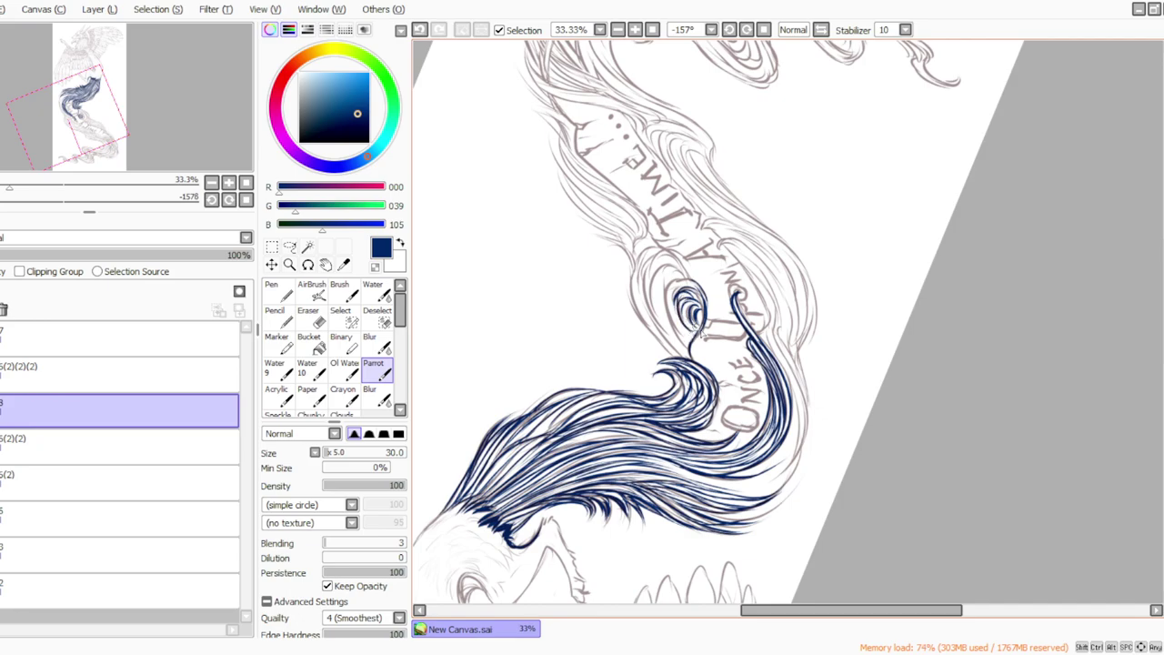
Step: Draw the outer strands of the curled lock beside the "U" of "Upon", filling it out to its rounded outer edge
{"action": "mouse_move", "coordinate": [691, 280]}
{"action": "left_mouse_down"}
{"action": "mouse_move", "coordinate": [673, 305]}
{"action": "mouse_move", "coordinate": [689, 350]}
{"action": "left_mouse_up"}
{"action": "mouse_move", "coordinate": [675, 279]}
{"action": "left_mouse_down"}
{"action": "mouse_move", "coordinate": [694, 293]}
{"action": "mouse_move", "coordinate": [662, 287]}
{"action": "mouse_move", "coordinate": [659, 326]}
{"action": "mouse_move", "coordinate": [671, 312]}
{"action": "mouse_move", "coordinate": [679, 339]}
{"action": "mouse_move", "coordinate": [655, 314]}
{"action": "mouse_move", "coordinate": [695, 369]}
{"action": "left_mouse_up"}
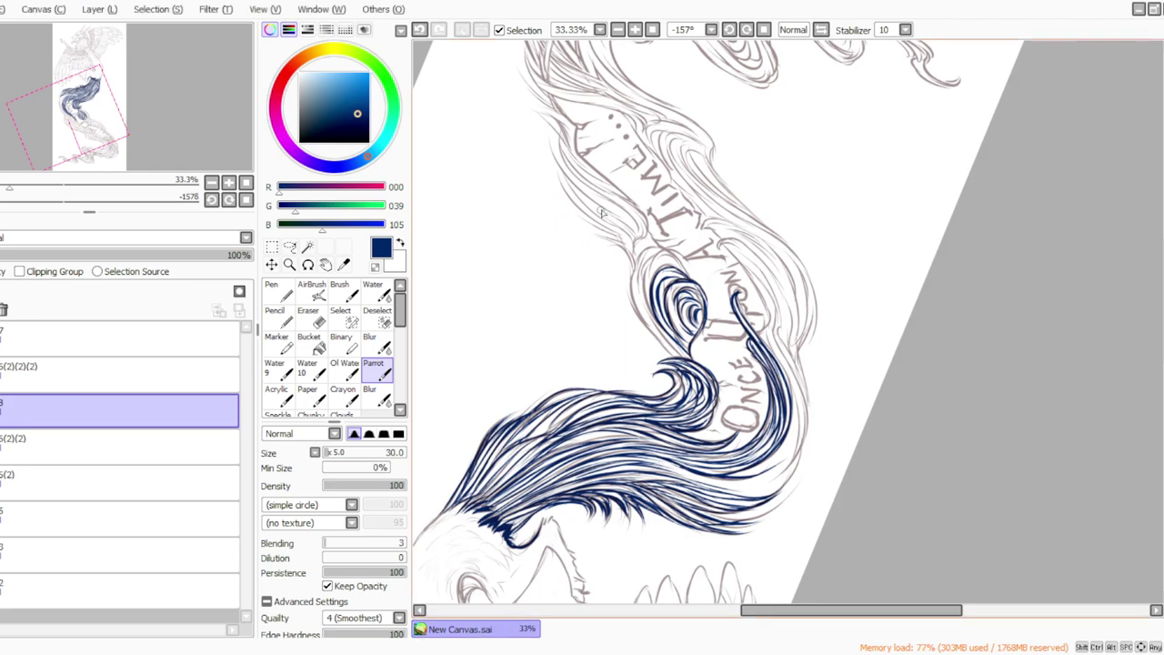
{"action": "mouse_move", "coordinate": [683, 274]}
{"action": "left_mouse_down"}
{"action": "mouse_move", "coordinate": [655, 262]}
{"action": "mouse_move", "coordinate": [656, 302]}
{"action": "mouse_move", "coordinate": [676, 253]}
{"action": "mouse_move", "coordinate": [663, 247]}
{"action": "left_mouse_up"}
{"action": "mouse_move", "coordinate": [647, 310]}
{"action": "left_mouse_down"}
{"action": "mouse_move", "coordinate": [652, 275]}
{"action": "mouse_move", "coordinate": [641, 273]}
{"action": "left_mouse_up"}
{"action": "mouse_move", "coordinate": [662, 260]}
{"action": "left_mouse_down"}
{"action": "mouse_move", "coordinate": [649, 249]}
{"action": "mouse_move", "coordinate": [666, 248]}
{"action": "left_mouse_up"}
{"action": "left_click_drag", "start_coordinate": [649, 300], "coordinate": [634, 285]}
{"action": "mouse_move", "coordinate": [657, 252]}
{"action": "left_mouse_down"}
{"action": "mouse_move", "coordinate": [649, 317]}
{"action": "mouse_move", "coordinate": [636, 268]}
{"action": "mouse_move", "coordinate": [638, 324]}
{"action": "mouse_move", "coordinate": [636, 301]}
{"action": "mouse_move", "coordinate": [673, 357]}
{"action": "mouse_move", "coordinate": [637, 294]}
{"action": "mouse_move", "coordinate": [675, 360]}
{"action": "mouse_move", "coordinate": [644, 307]}
{"action": "mouse_move", "coordinate": [657, 332]}
{"action": "left_mouse_up"}
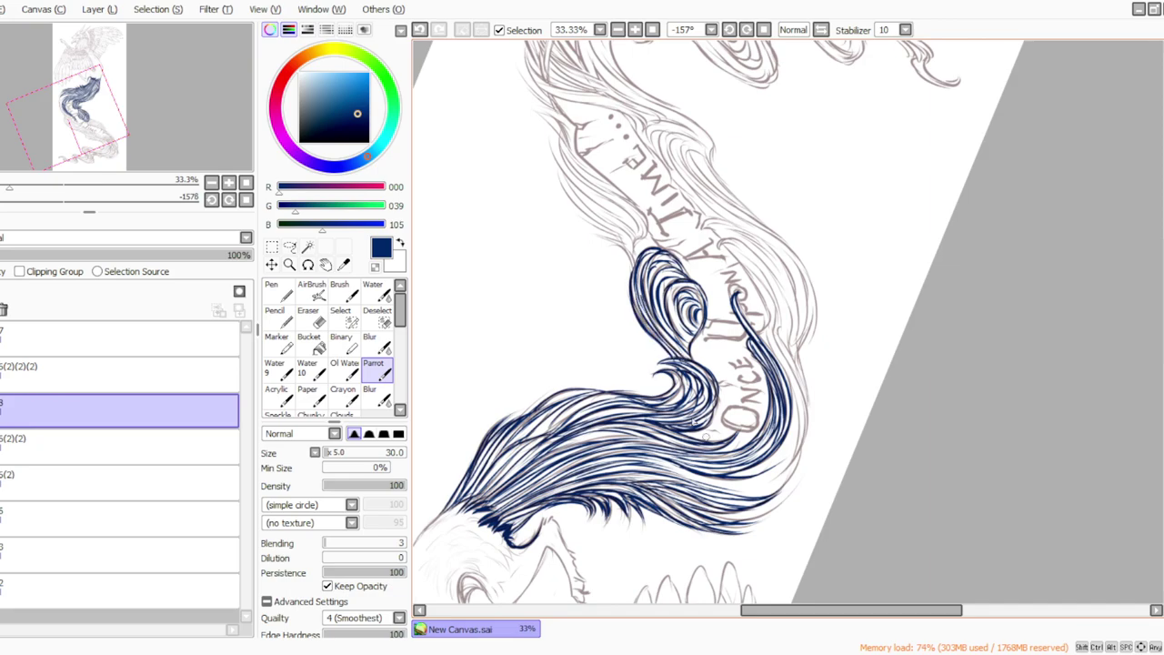
Step: Draw the hooked strand along the banner edge beside "Upon" and add strands down the tail's outer bend near "Once"
{"action": "left_click", "coordinate": [729, 30]}
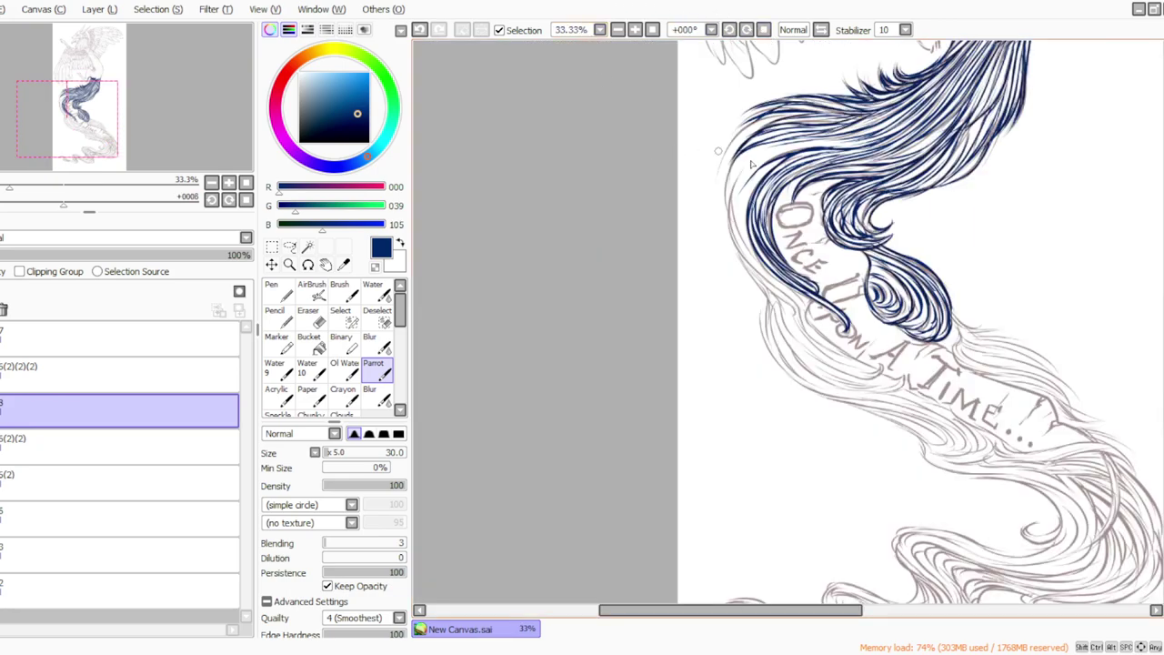
{"action": "scroll", "coordinate": [637, 84], "scroll_direction": "up", "scroll_amount": 3}
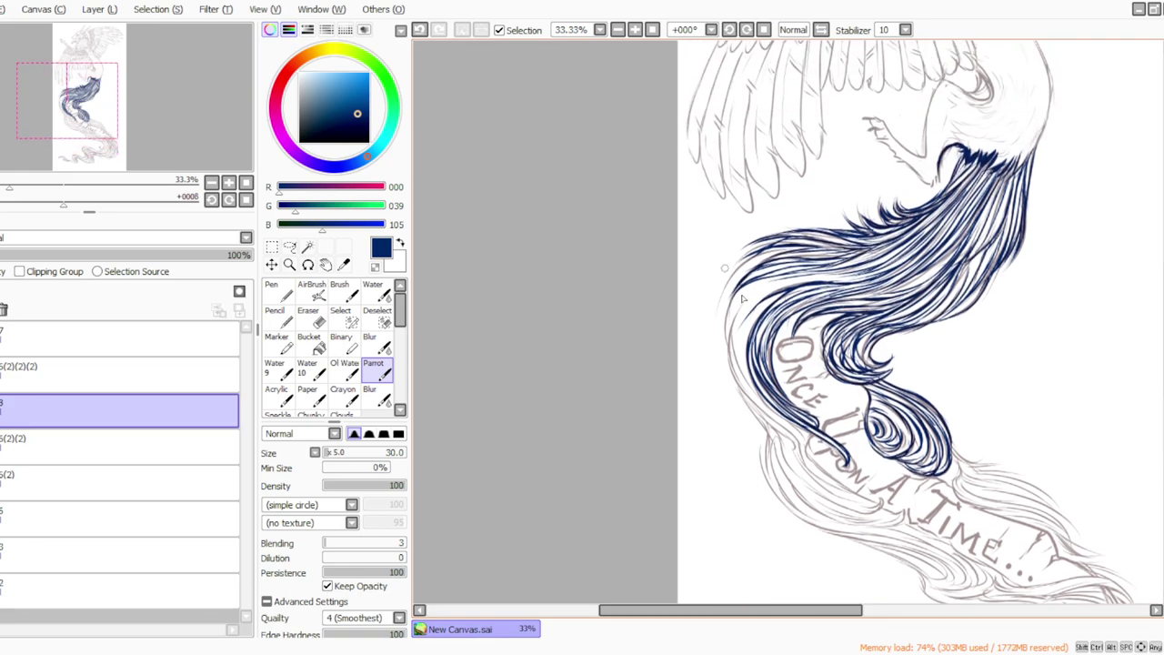
{"action": "mouse_move", "coordinate": [809, 440]}
{"action": "left_mouse_down"}
{"action": "mouse_move", "coordinate": [819, 469]}
{"action": "mouse_move", "coordinate": [873, 504]}
{"action": "left_mouse_up"}
{"action": "left_click_drag", "start_coordinate": [771, 303], "coordinate": [744, 366]}
{"action": "mouse_move", "coordinate": [750, 318]}
{"action": "left_mouse_down"}
{"action": "mouse_move", "coordinate": [744, 354]}
{"action": "mouse_move", "coordinate": [739, 340]}
{"action": "mouse_move", "coordinate": [748, 387]}
{"action": "left_mouse_up"}
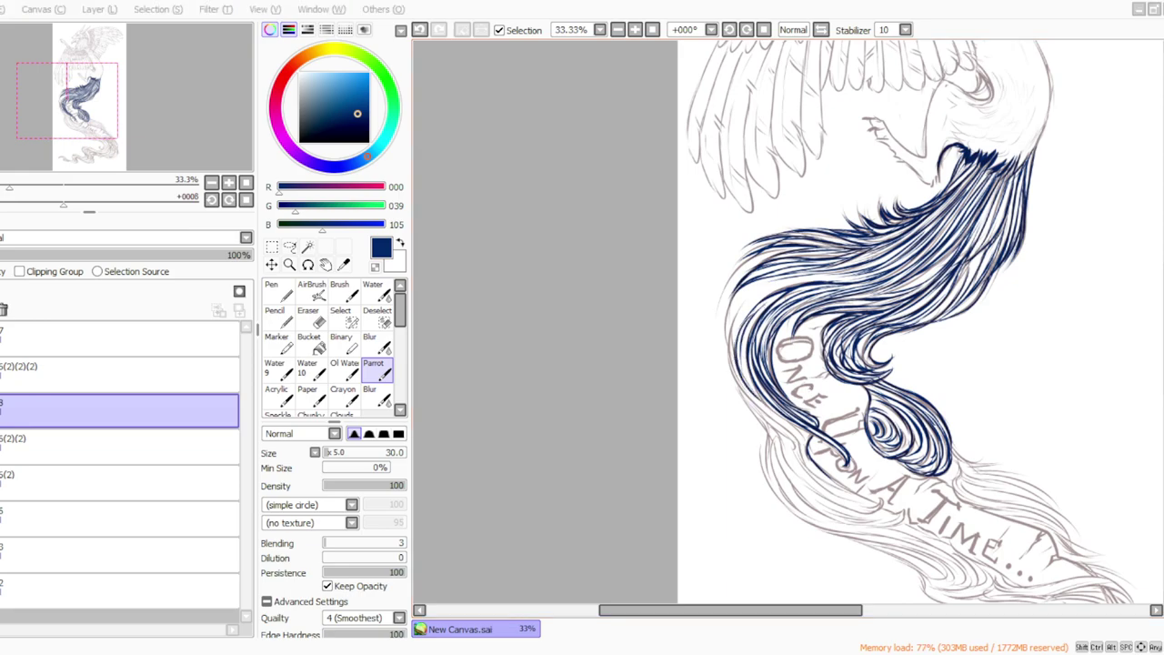
Step: Fill the tail's outermost curve around "Once" with long dark blue strands that taper toward "Upon"
{"action": "left_click", "coordinate": [729, 30]}
{"action": "left_click", "coordinate": [730, 32]}
{"action": "left_click", "coordinate": [730, 32]}
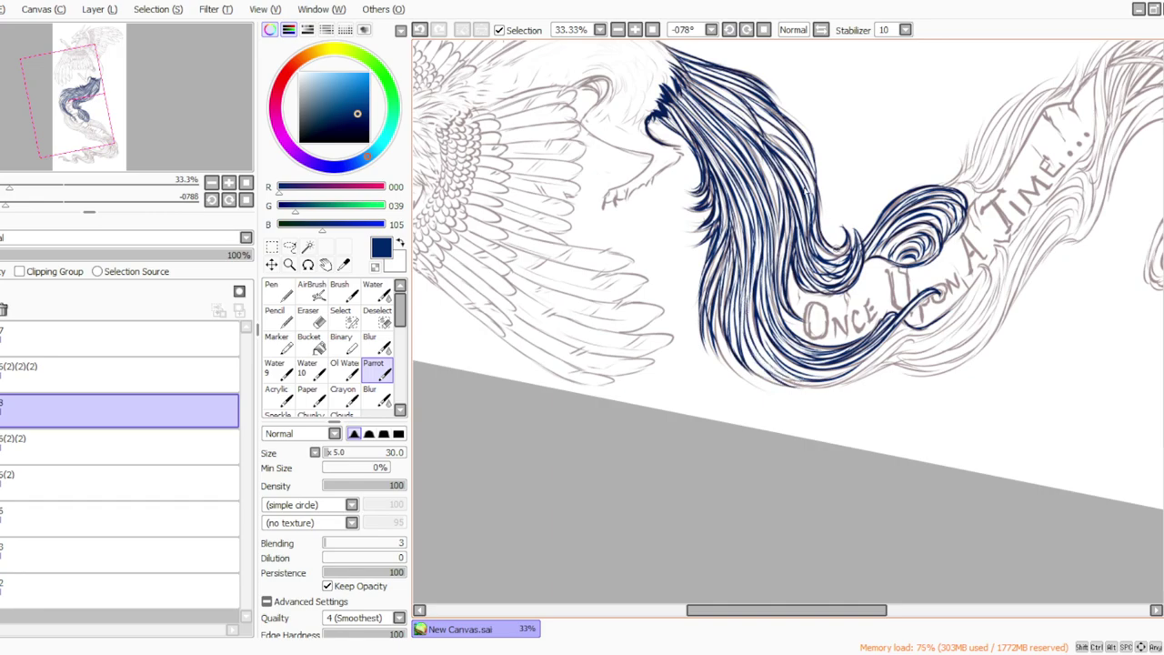
{"action": "left_click", "coordinate": [746, 30]}
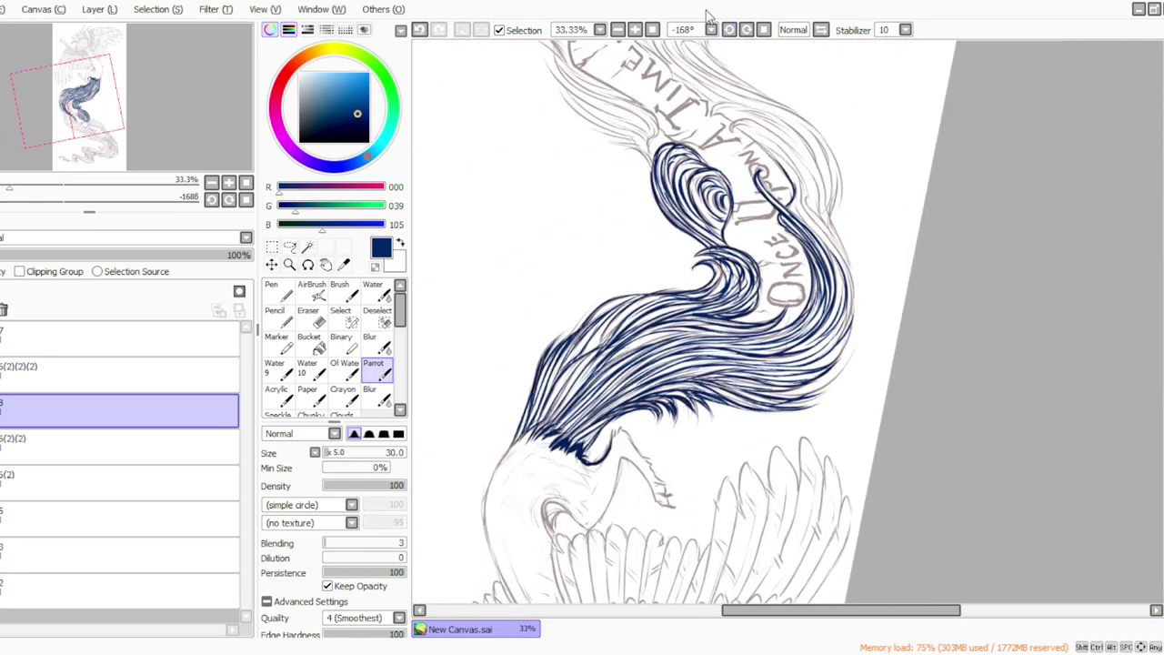
{"action": "mouse_move", "coordinate": [806, 195]}
{"action": "left_mouse_down"}
{"action": "mouse_move", "coordinate": [839, 241]}
{"action": "mouse_move", "coordinate": [823, 229]}
{"action": "mouse_move", "coordinate": [856, 293]}
{"action": "left_mouse_up"}
{"action": "mouse_move", "coordinate": [836, 243]}
{"action": "left_mouse_down"}
{"action": "mouse_move", "coordinate": [853, 311]}
{"action": "mouse_move", "coordinate": [839, 250]}
{"action": "mouse_move", "coordinate": [852, 293]}
{"action": "mouse_move", "coordinate": [853, 275]}
{"action": "mouse_move", "coordinate": [857, 313]}
{"action": "mouse_move", "coordinate": [842, 249]}
{"action": "mouse_move", "coordinate": [847, 343]}
{"action": "left_mouse_up"}
{"action": "mouse_move", "coordinate": [857, 292]}
{"action": "left_mouse_down"}
{"action": "mouse_move", "coordinate": [840, 359]}
{"action": "mouse_move", "coordinate": [846, 324]}
{"action": "mouse_move", "coordinate": [825, 370]}
{"action": "left_mouse_up"}
{"action": "mouse_move", "coordinate": [856, 316]}
{"action": "left_mouse_down"}
{"action": "mouse_move", "coordinate": [843, 370]}
{"action": "mouse_move", "coordinate": [818, 394]}
{"action": "left_mouse_up"}
Step: Add a short dark blue strand inside the tail's outer bend, beside the word "Once"
{"action": "left_click", "coordinate": [763, 30]}
{"action": "left_click", "coordinate": [653, 30]}
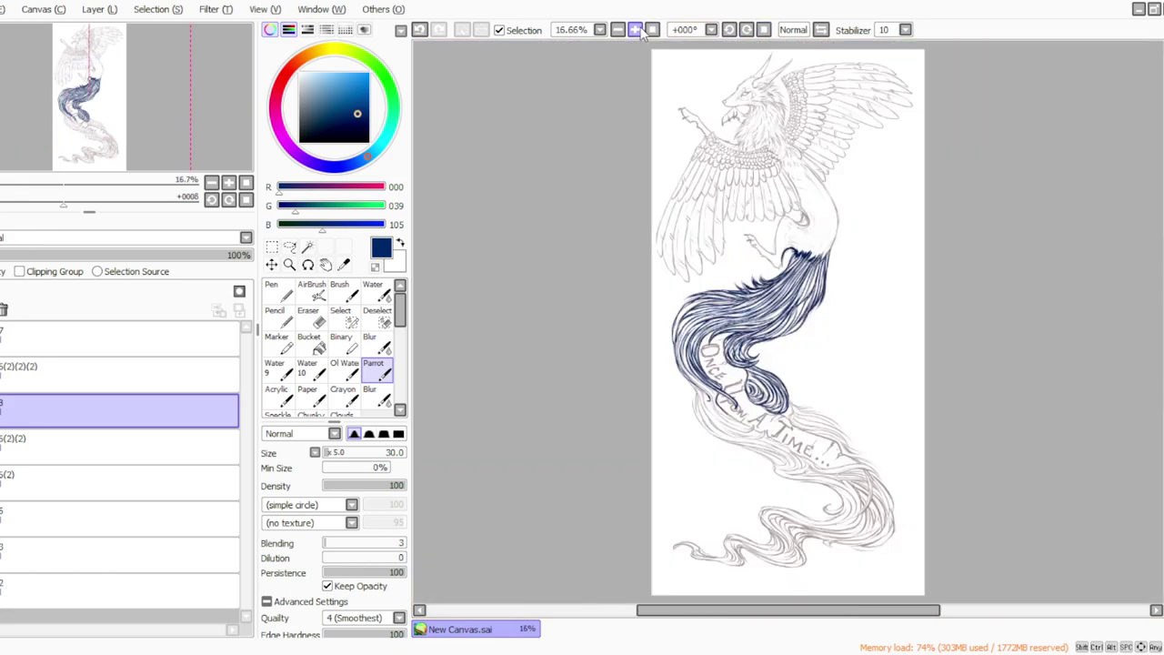
{"action": "left_click", "coordinate": [635, 30]}
{"action": "left_click", "coordinate": [635, 30]}
{"action": "left_click_drag", "start_coordinate": [1157, 351], "coordinate": [1157, 408]}
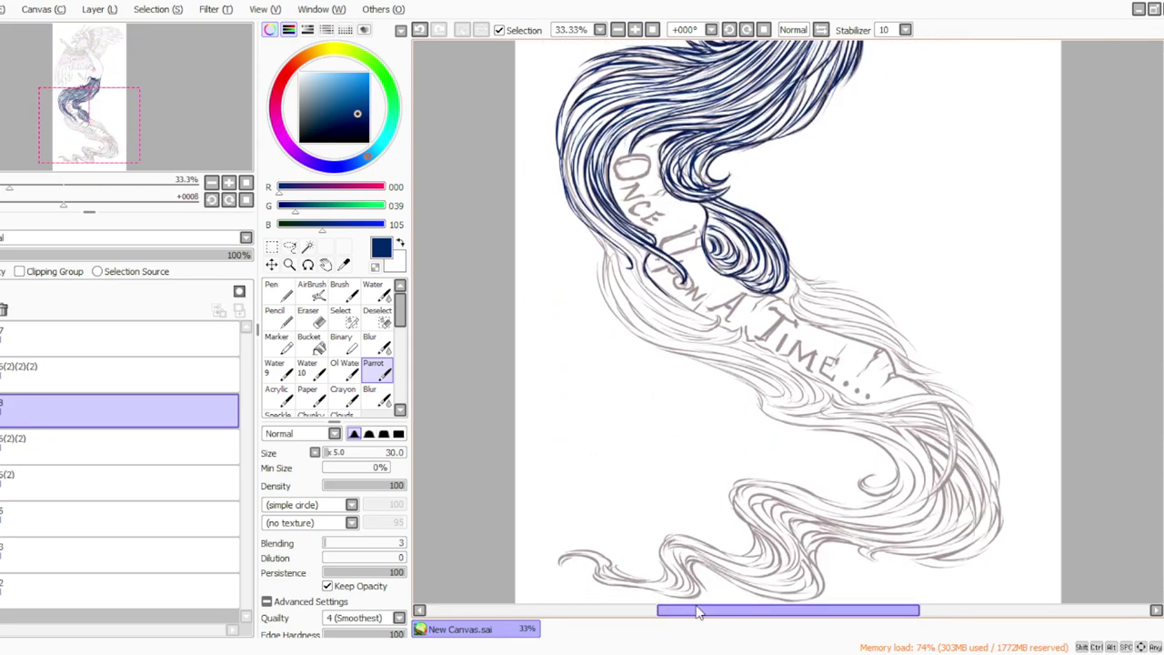
{"action": "left_click_drag", "start_coordinate": [697, 613], "coordinate": [669, 612]}
{"action": "left_click_drag", "start_coordinate": [1158, 402], "coordinate": [1158, 355]}
{"action": "left_click", "coordinate": [730, 30]}
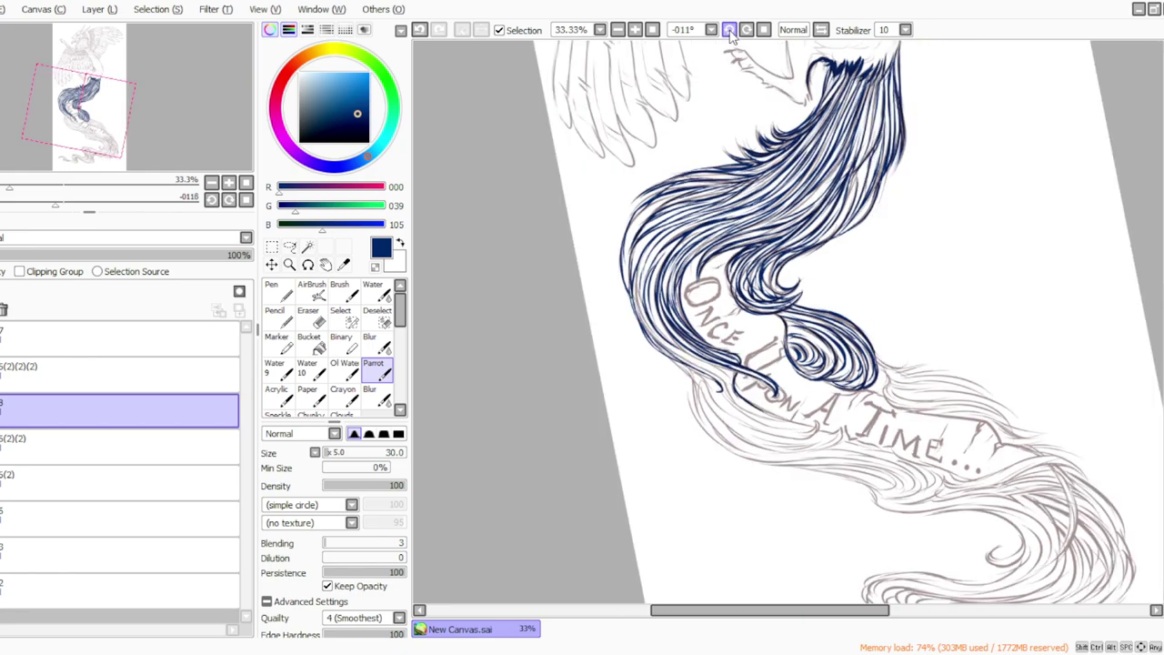
{"action": "left_click", "coordinate": [729, 30]}
{"action": "left_click", "coordinate": [730, 30]}
{"action": "left_click_drag", "start_coordinate": [622, 293], "coordinate": [628, 329]}
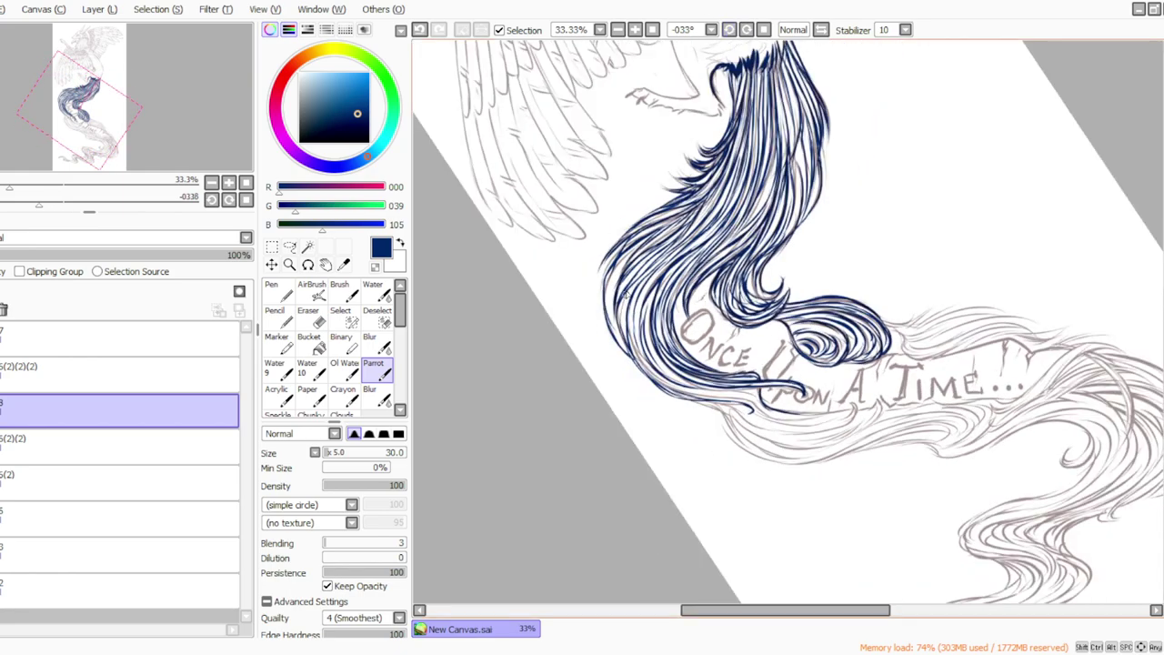
Step: Ink the outer strands and tapered tips of the tail hair beside "Once" in dark blue, including the outline starting the lock below
{"action": "mouse_move", "coordinate": [613, 281]}
{"action": "left_mouse_down"}
{"action": "mouse_move", "coordinate": [619, 338]}
{"action": "mouse_move", "coordinate": [637, 362]}
{"action": "mouse_move", "coordinate": [688, 379]}
{"action": "left_mouse_up"}
{"action": "left_click", "coordinate": [747, 30]}
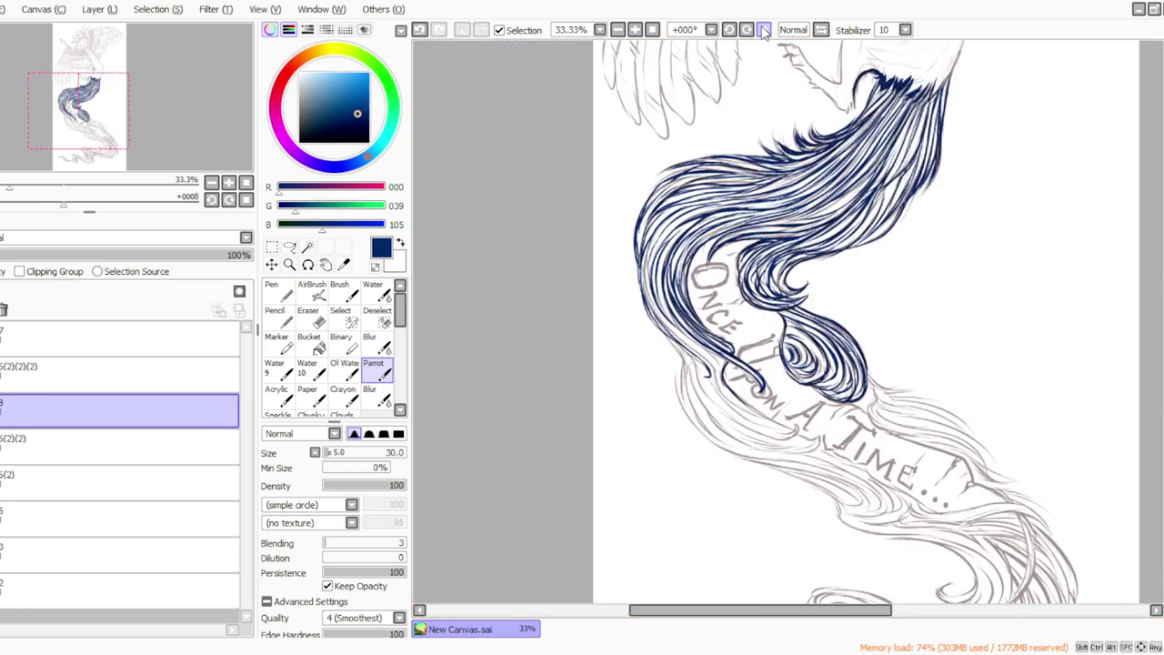
{"action": "left_click_drag", "start_coordinate": [712, 357], "coordinate": [741, 412]}
{"action": "left_click_drag", "start_coordinate": [662, 324], "coordinate": [710, 361]}
{"action": "left_click_drag", "start_coordinate": [659, 291], "coordinate": [714, 380]}
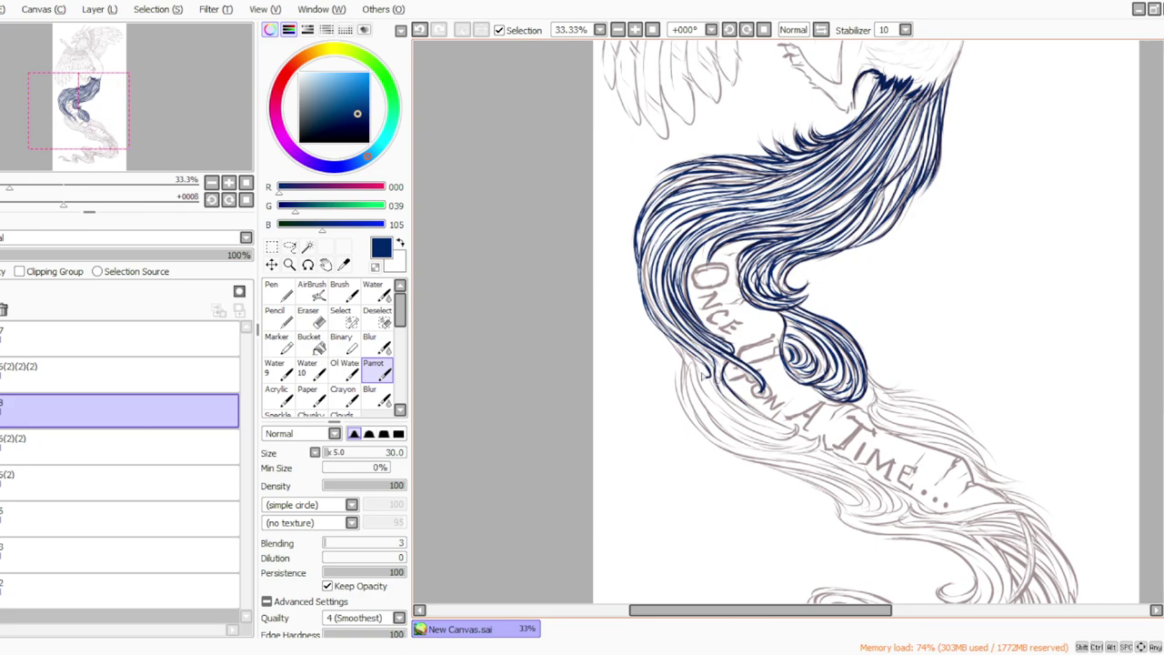
{"action": "left_click_drag", "start_coordinate": [674, 344], "coordinate": [703, 375]}
{"action": "mouse_move", "coordinate": [661, 334]}
{"action": "left_mouse_down"}
{"action": "mouse_move", "coordinate": [689, 369]}
{"action": "mouse_move", "coordinate": [670, 350]}
{"action": "mouse_move", "coordinate": [695, 423]}
{"action": "left_mouse_up"}
{"action": "mouse_move", "coordinate": [678, 357]}
{"action": "left_mouse_down"}
{"action": "mouse_move", "coordinate": [695, 418]}
{"action": "mouse_move", "coordinate": [677, 402]}
{"action": "mouse_move", "coordinate": [730, 444]}
{"action": "left_mouse_up"}
Step: Ink the strands at the base of the spiral curl and the long line following the banner edge past "Time..."
{"action": "left_click", "coordinate": [747, 30]}
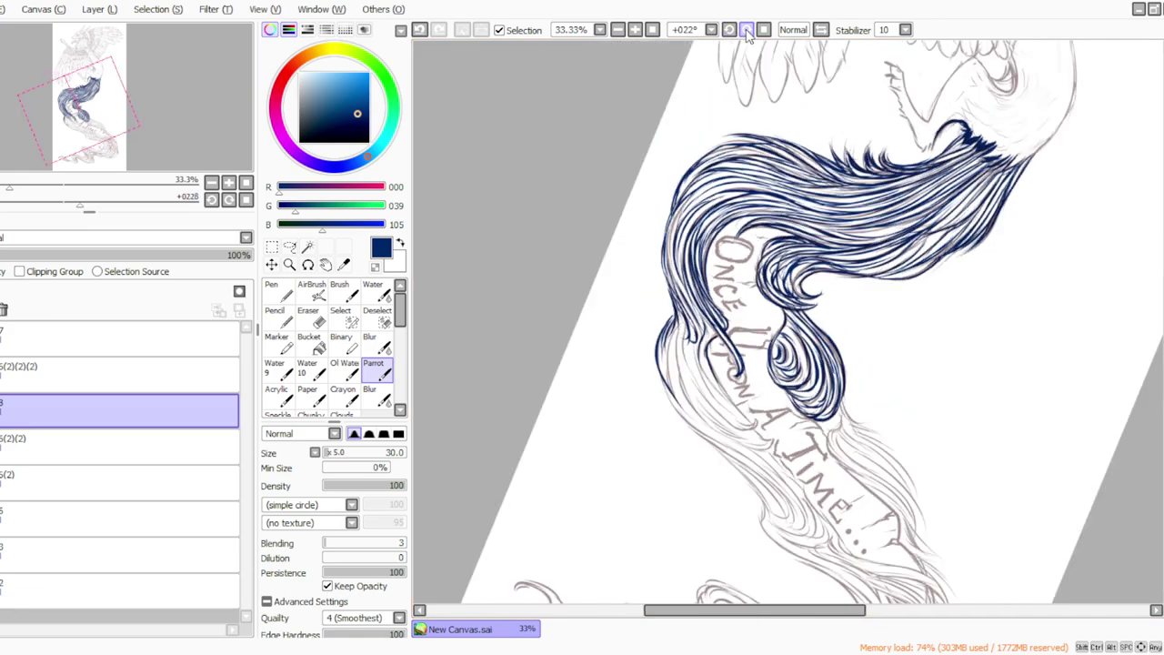
{"action": "left_click_drag", "start_coordinate": [753, 254], "coordinate": [757, 125]}
{"action": "mouse_move", "coordinate": [795, 286]}
{"action": "left_mouse_down"}
{"action": "mouse_move", "coordinate": [788, 334]}
{"action": "mouse_move", "coordinate": [760, 319]}
{"action": "left_mouse_up"}
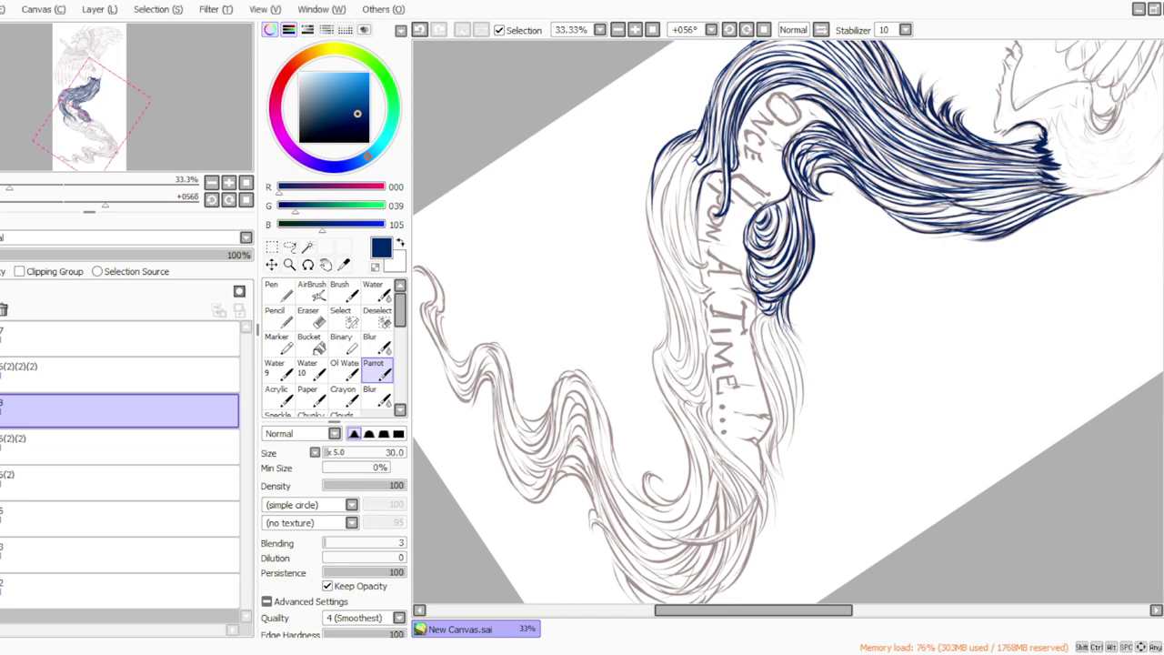
{"action": "mouse_move", "coordinate": [770, 312]}
{"action": "left_mouse_down"}
{"action": "mouse_move", "coordinate": [752, 342]}
{"action": "mouse_move", "coordinate": [774, 423]}
{"action": "left_mouse_up"}
{"action": "mouse_move", "coordinate": [763, 378]}
{"action": "left_mouse_down"}
{"action": "mouse_move", "coordinate": [778, 428]}
{"action": "mouse_move", "coordinate": [767, 398]}
{"action": "mouse_move", "coordinate": [767, 464]}
{"action": "mouse_move", "coordinate": [765, 480]}
{"action": "left_mouse_up"}
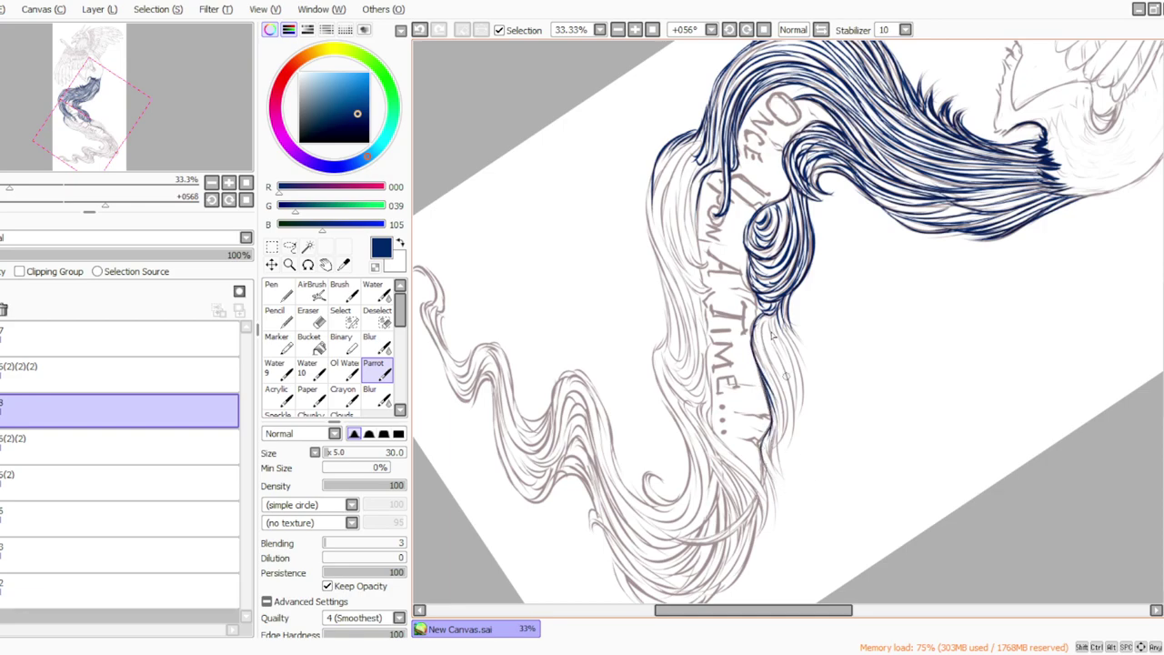
Step: Ink the outer contour and first inner strands of the lock hanging below the spiral curl beside "Time..."
{"action": "left_click_drag", "start_coordinate": [772, 313], "coordinate": [804, 400]}
{"action": "left_click_drag", "start_coordinate": [782, 342], "coordinate": [795, 411]}
{"action": "mouse_move", "coordinate": [784, 339]}
{"action": "left_mouse_down"}
{"action": "mouse_move", "coordinate": [805, 380]}
{"action": "mouse_move", "coordinate": [802, 422]}
{"action": "left_mouse_up"}
{"action": "mouse_move", "coordinate": [787, 319]}
{"action": "left_mouse_down"}
{"action": "mouse_move", "coordinate": [806, 372]}
{"action": "mouse_move", "coordinate": [787, 327]}
{"action": "mouse_move", "coordinate": [781, 389]}
{"action": "left_mouse_up"}
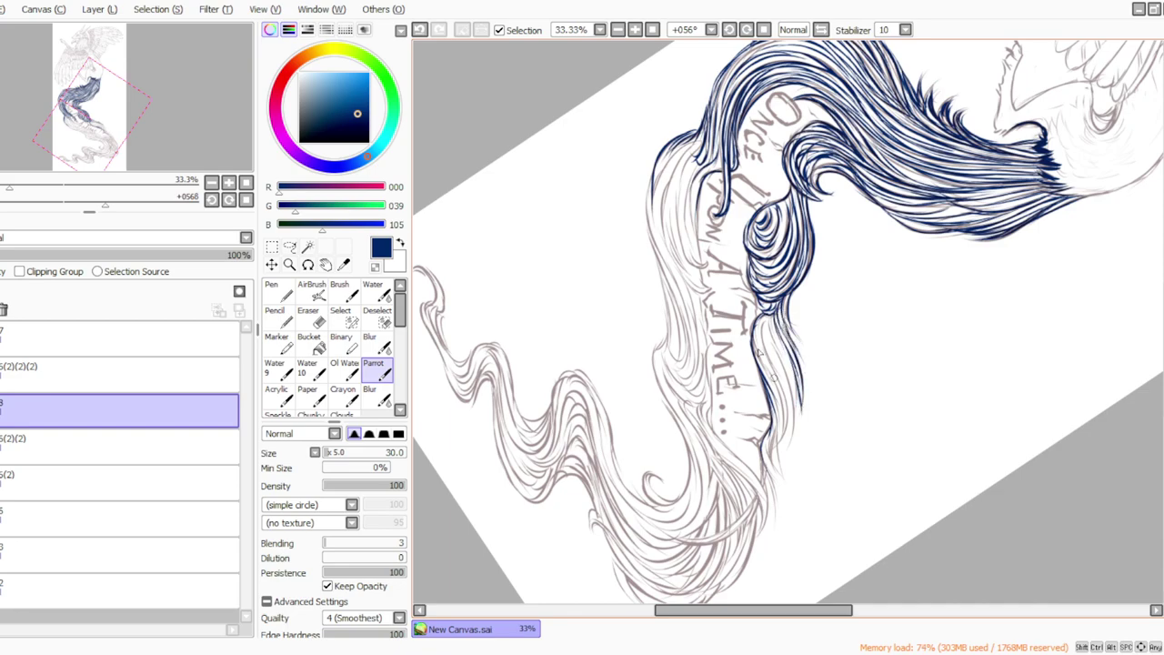
{"action": "left_click_drag", "start_coordinate": [771, 324], "coordinate": [797, 404]}
{"action": "left_click_drag", "start_coordinate": [778, 355], "coordinate": [799, 435]}
{"action": "left_click_drag", "start_coordinate": [792, 386], "coordinate": [792, 455]}
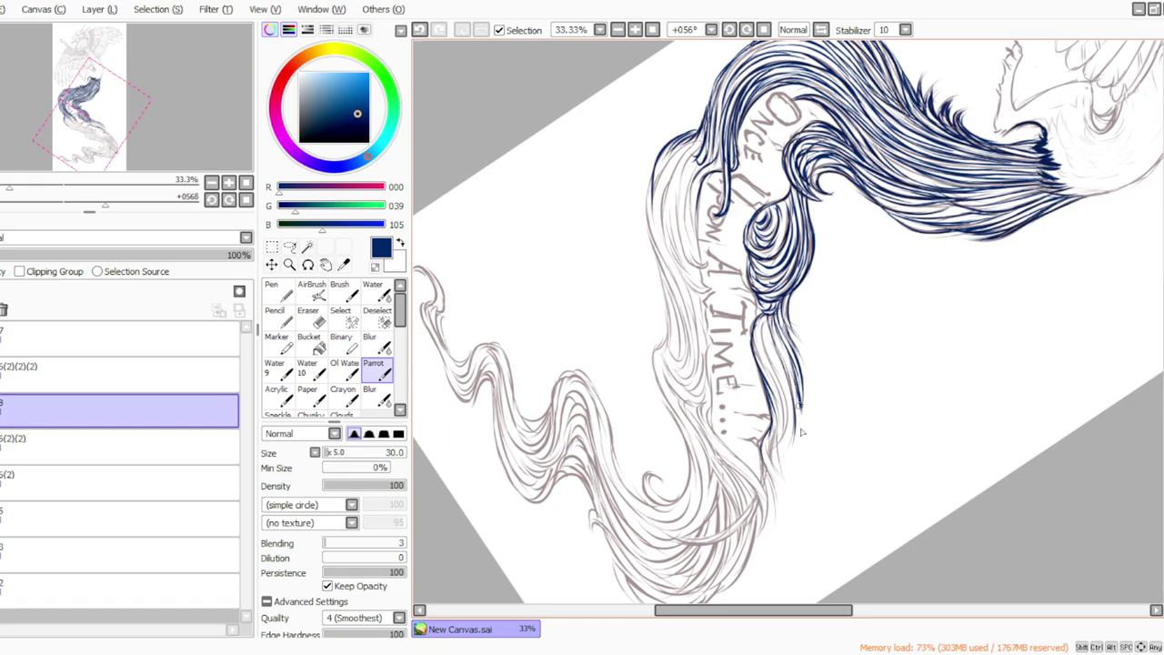
Step: Examine the inked tail hair within the whole creature drawing and at closer range
{"action": "left_click", "coordinate": [765, 29]}
{"action": "scroll", "coordinate": [1105, 285], "scroll_direction": "up", "scroll_amount": 3}
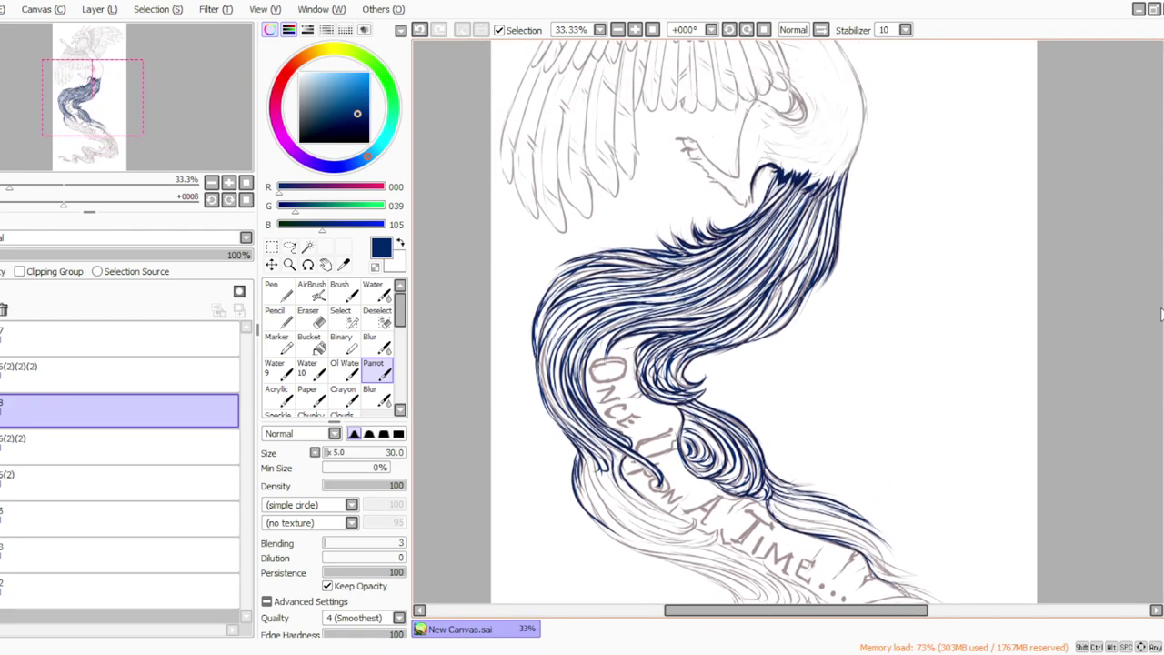
{"action": "left_click", "coordinate": [617, 30]}
{"action": "left_click", "coordinate": [618, 30]}
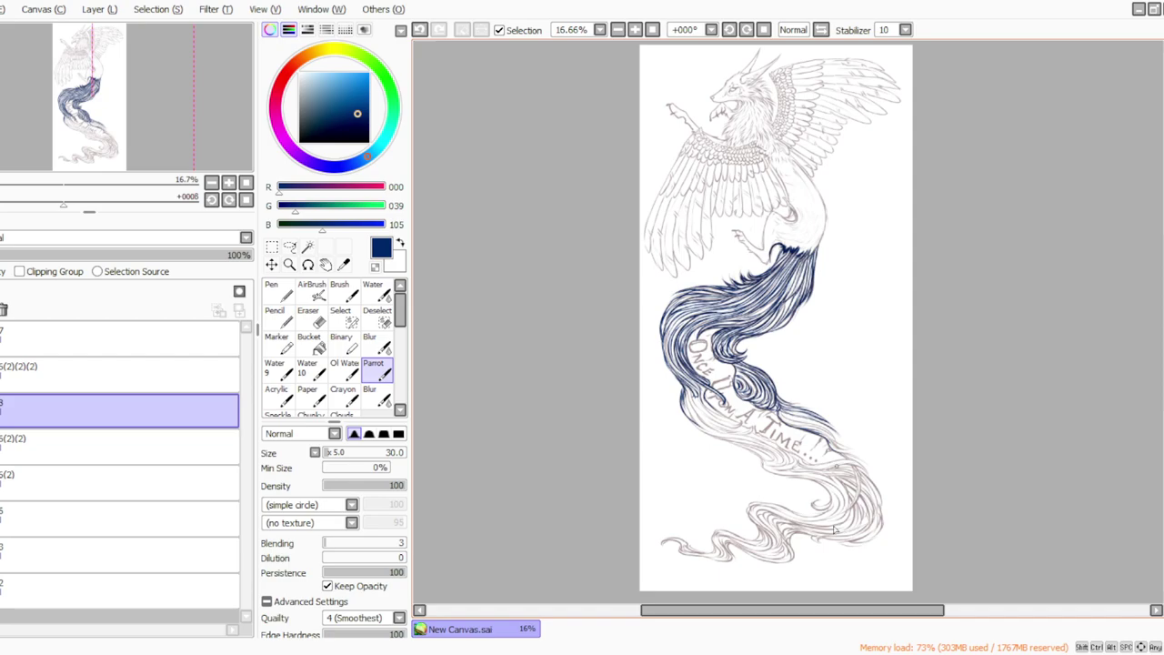
{"action": "left_click", "coordinate": [635, 30]}
{"action": "left_click", "coordinate": [635, 30]}
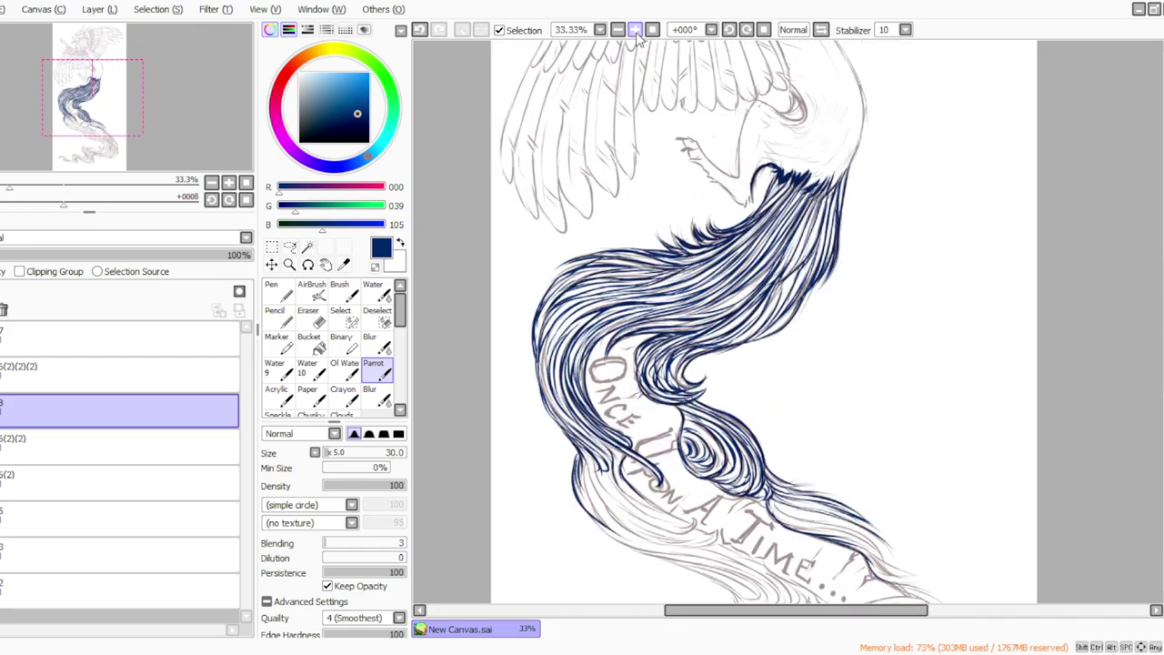
{"action": "left_click", "coordinate": [618, 30]}
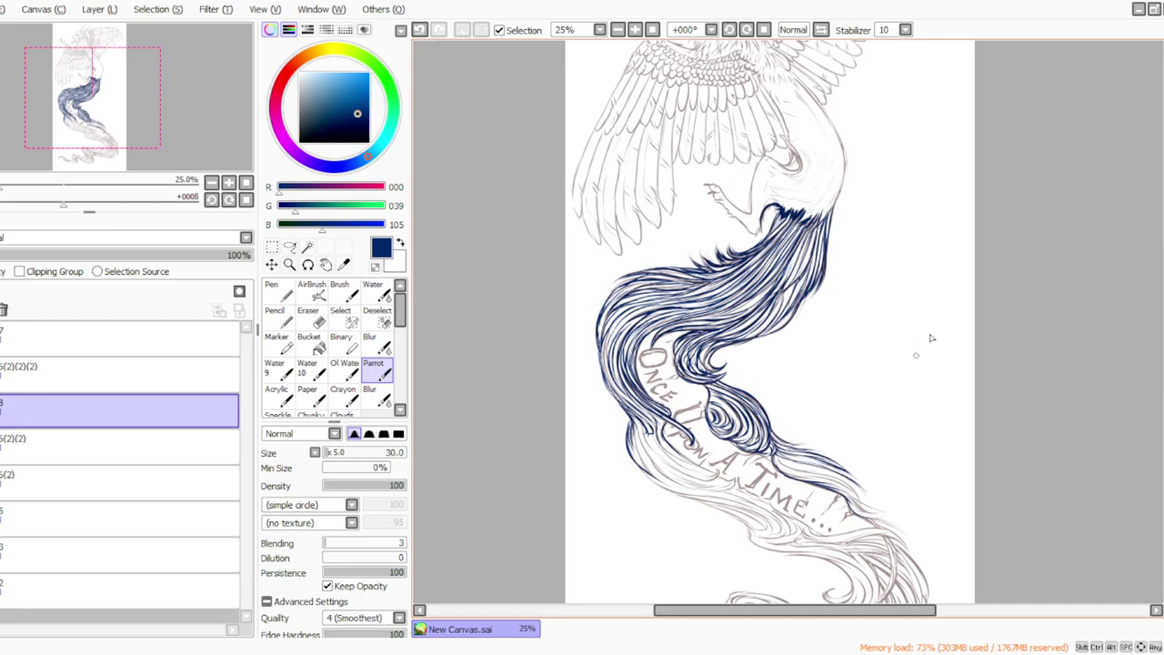
{"action": "left_click", "coordinate": [635, 30]}
{"action": "left_click_drag", "start_coordinate": [1163, 319], "coordinate": [1163, 378]}
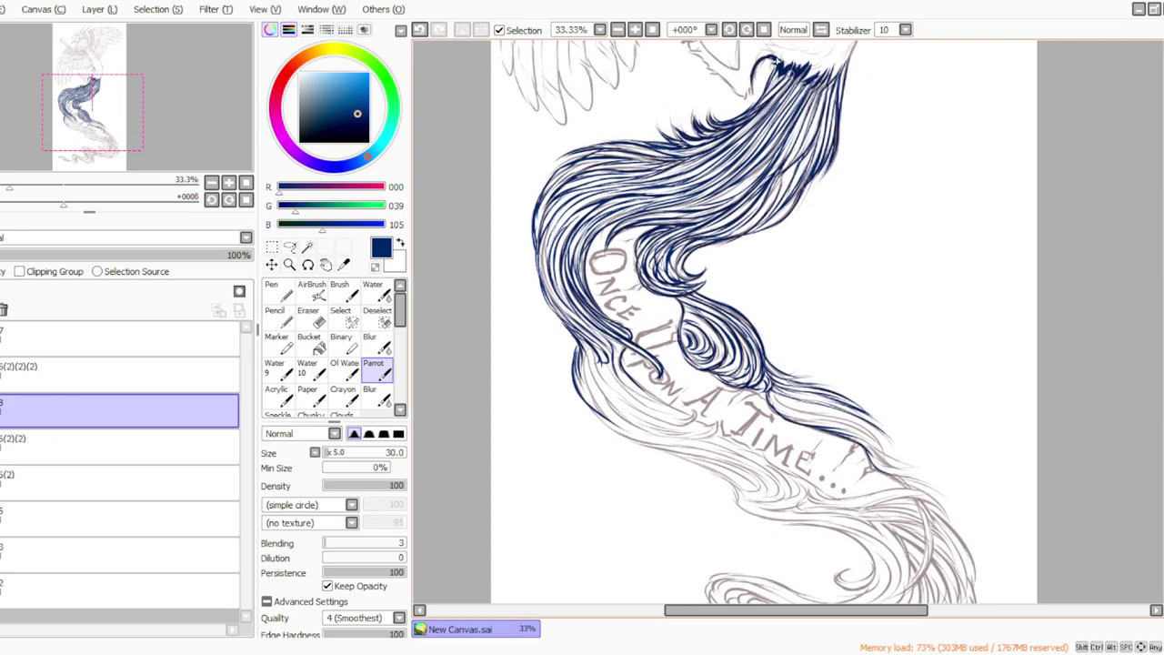
Step: Fill the lock beside "Time..." with more flowing strands and extend its wispy tips past the banner's torn end
{"action": "left_click", "coordinate": [746, 30]}
{"action": "left_click", "coordinate": [746, 30]}
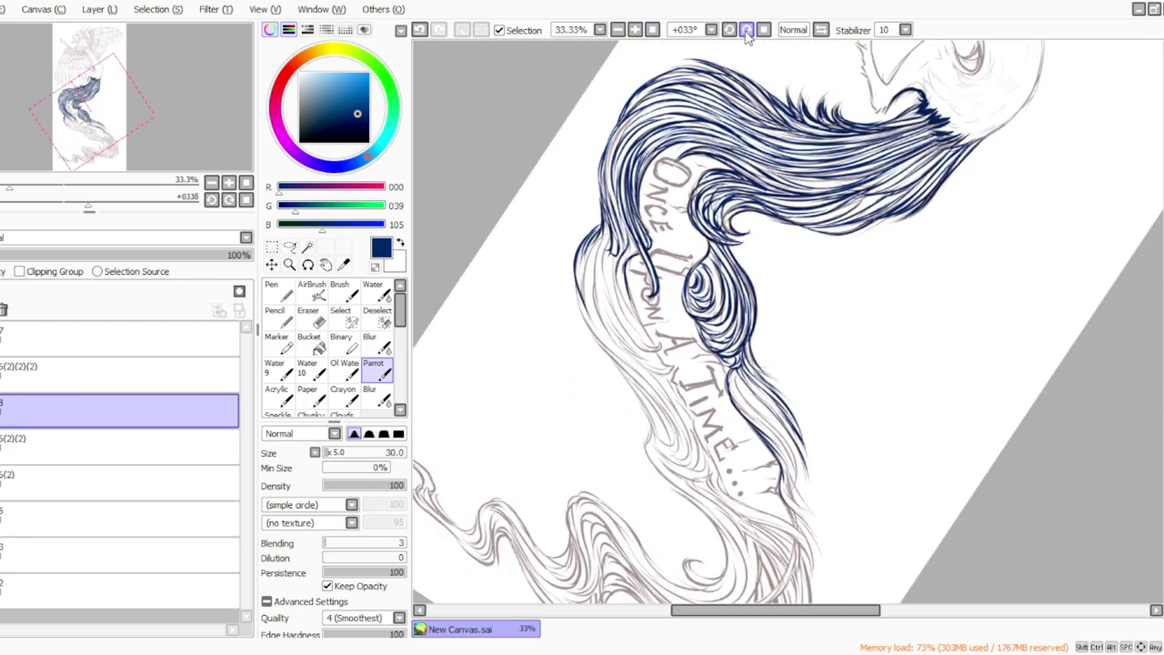
{"action": "left_click", "coordinate": [746, 29]}
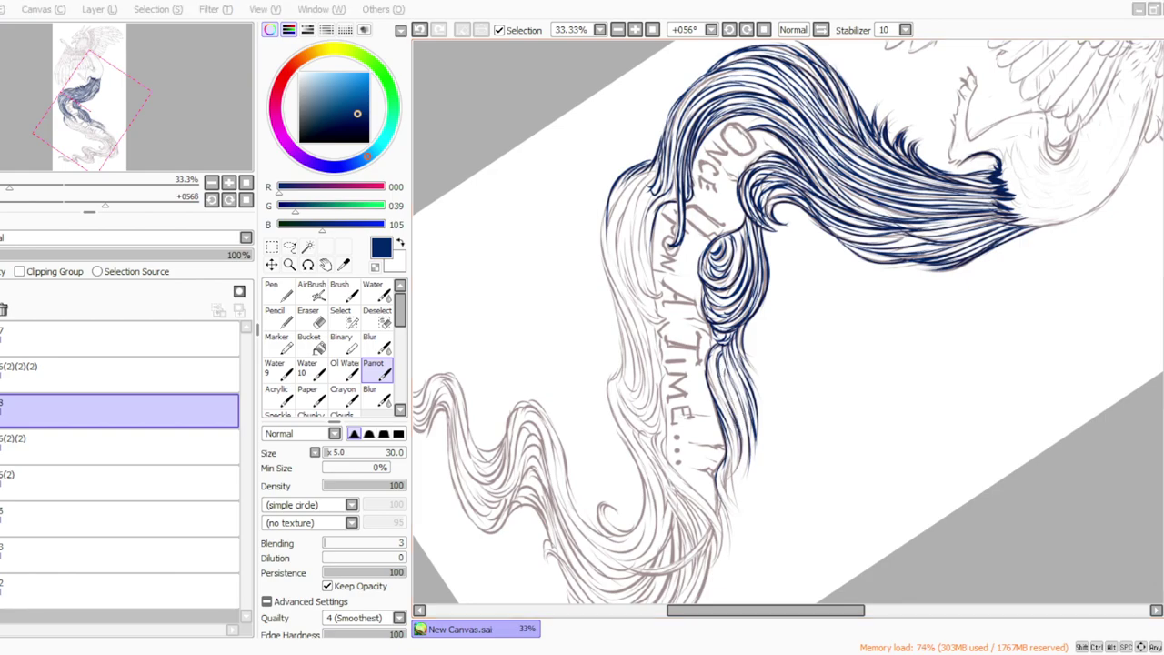
{"action": "left_click", "coordinate": [749, 372]}
{"action": "mouse_move", "coordinate": [732, 388]}
{"action": "left_mouse_down"}
{"action": "mouse_move", "coordinate": [745, 443]}
{"action": "mouse_move", "coordinate": [726, 478]}
{"action": "left_mouse_up"}
{"action": "mouse_move", "coordinate": [708, 360]}
{"action": "left_mouse_down"}
{"action": "mouse_move", "coordinate": [727, 415]}
{"action": "mouse_move", "coordinate": [707, 373]}
{"action": "mouse_move", "coordinate": [739, 442]}
{"action": "left_mouse_up"}
{"action": "left_click_drag", "start_coordinate": [719, 400], "coordinate": [731, 479]}
{"action": "mouse_move", "coordinate": [735, 435]}
{"action": "left_mouse_down"}
{"action": "mouse_move", "coordinate": [723, 476]}
{"action": "mouse_move", "coordinate": [732, 471]}
{"action": "mouse_move", "coordinate": [737, 508]}
{"action": "left_mouse_up"}
{"action": "left_click_drag", "start_coordinate": [726, 446], "coordinate": [728, 511]}
{"action": "mouse_move", "coordinate": [730, 492]}
{"action": "left_mouse_down"}
{"action": "mouse_move", "coordinate": [730, 550]}
{"action": "mouse_move", "coordinate": [737, 527]}
{"action": "left_mouse_up"}
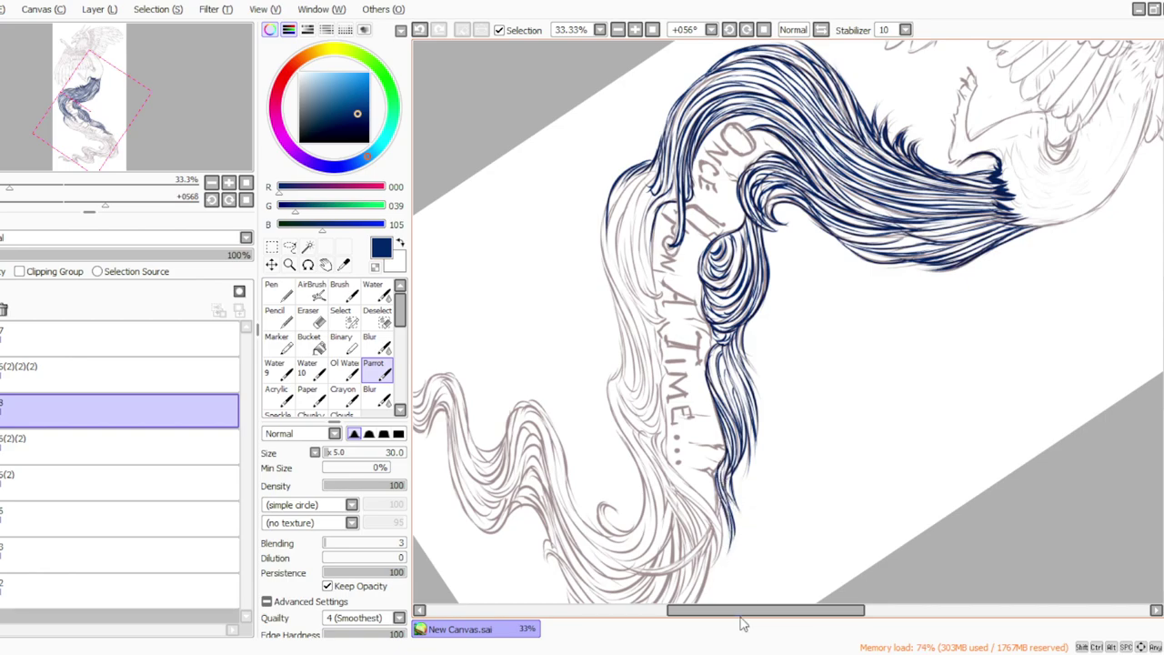
Step: Ink the strand edging the banner below the dots of "Time..." down to the neighbouring lock, undoing a misplaced stroke
{"action": "left_click_drag", "start_coordinate": [771, 612], "coordinate": [721, 612]}
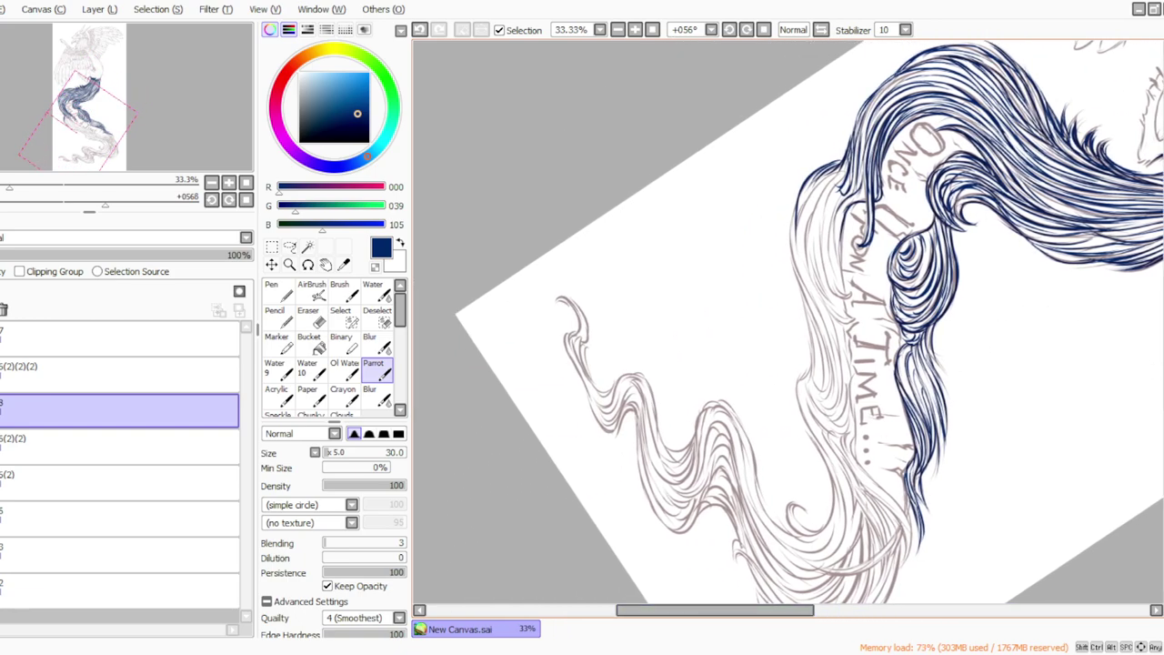
{"action": "left_click_drag", "start_coordinate": [1163, 364], "coordinate": [1163, 400]}
{"action": "left_click_drag", "start_coordinate": [900, 351], "coordinate": [914, 412]}
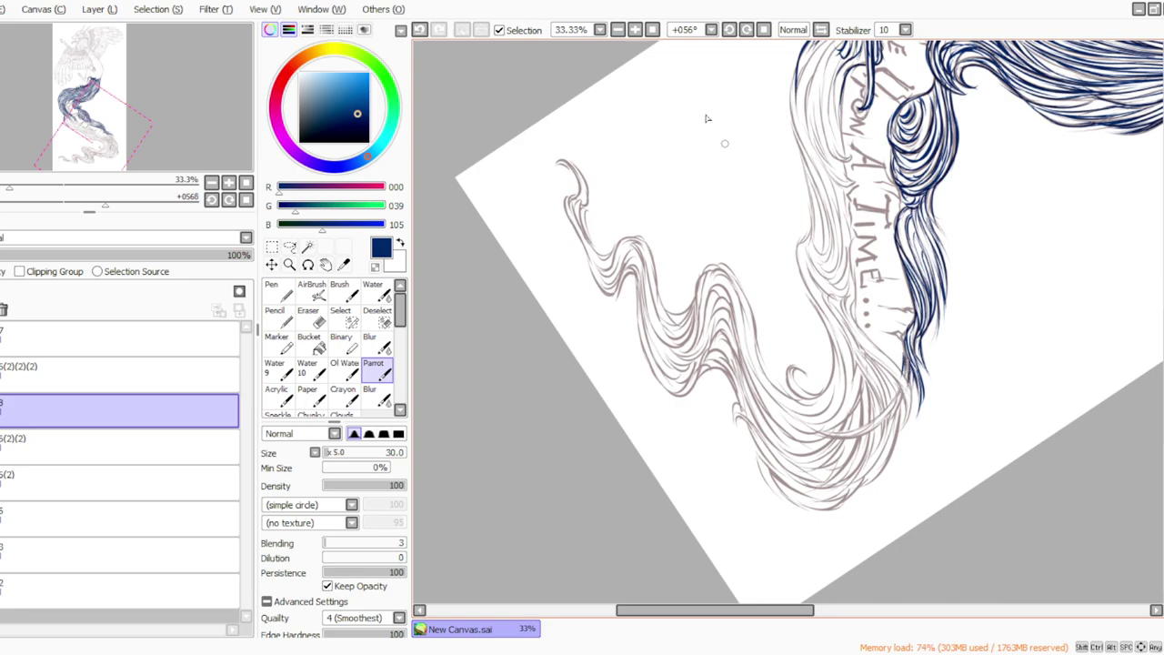
{"action": "left_click_drag", "start_coordinate": [855, 324], "coordinate": [900, 381]}
{"action": "left_click", "coordinate": [422, 31]}
{"action": "left_click", "coordinate": [750, 31]}
{"action": "left_click", "coordinate": [750, 30]}
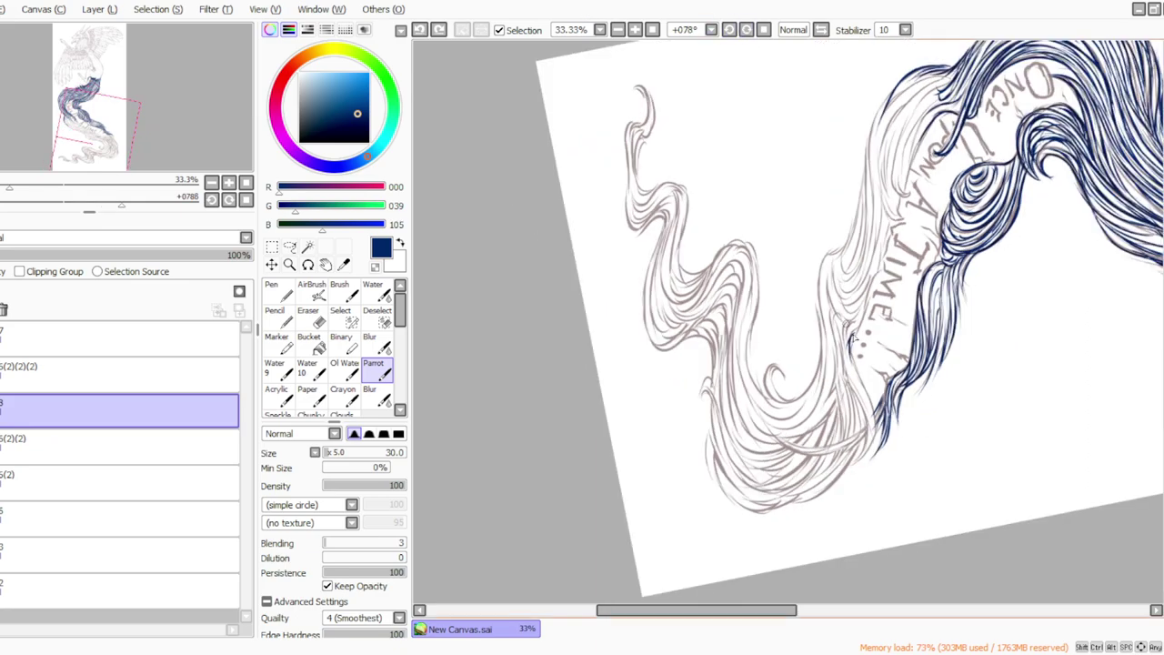
{"action": "mouse_move", "coordinate": [851, 349]}
{"action": "left_mouse_down"}
{"action": "mouse_move", "coordinate": [876, 415]}
{"action": "mouse_move", "coordinate": [854, 479]}
{"action": "left_mouse_up"}
{"action": "left_click_drag", "start_coordinate": [872, 410], "coordinate": [855, 466]}
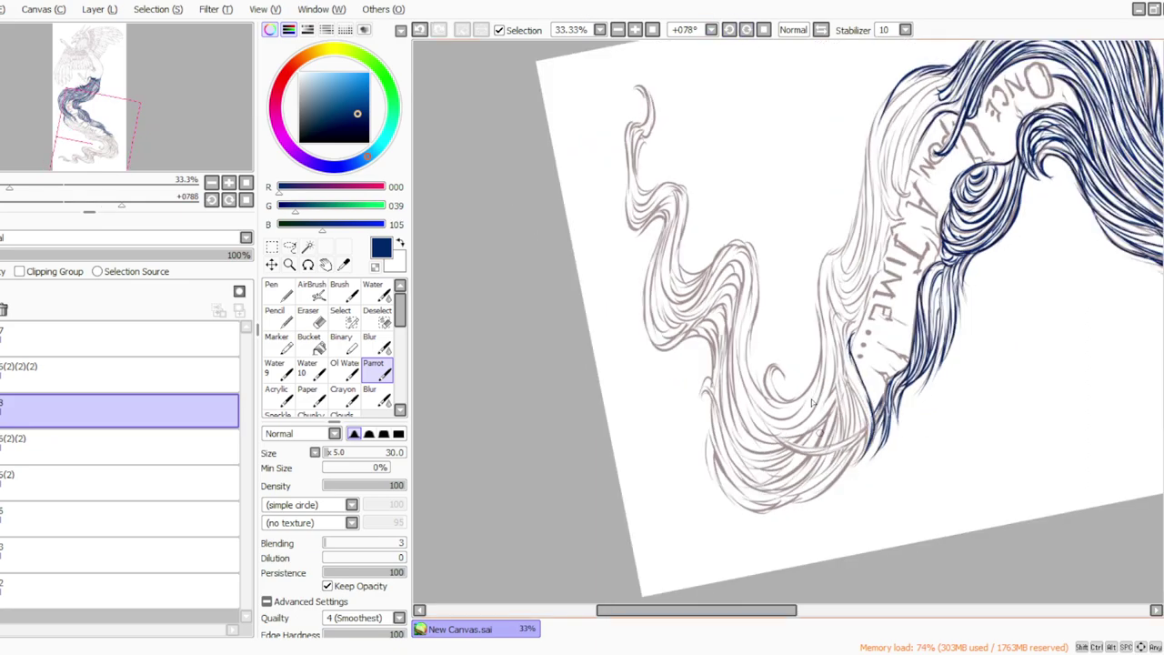
{"action": "left_click_drag", "start_coordinate": [848, 331], "coordinate": [860, 399]}
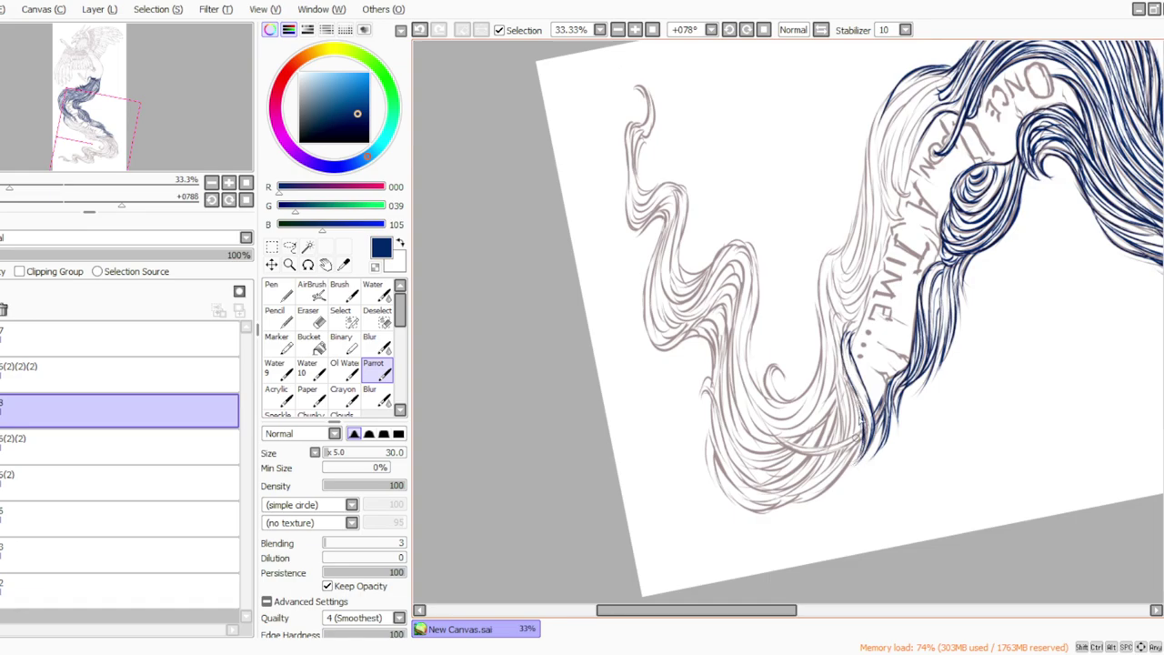
Step: Undo and redraw the thin strands below the banner's dots so they run into the tips of the neighbouring lock
{"action": "left_click", "coordinate": [419, 31]}
{"action": "mouse_move", "coordinate": [855, 397]}
{"action": "left_mouse_down"}
{"action": "mouse_move", "coordinate": [868, 435]}
{"action": "mouse_move", "coordinate": [862, 458]}
{"action": "left_mouse_up"}
{"action": "left_click_drag", "start_coordinate": [862, 417], "coordinate": [863, 453]}
{"action": "left_click", "coordinate": [419, 31]}
{"action": "left_click_drag", "start_coordinate": [853, 393], "coordinate": [862, 446]}
{"action": "left_click", "coordinate": [419, 31]}
{"action": "left_click_drag", "start_coordinate": [847, 343], "coordinate": [869, 420]}
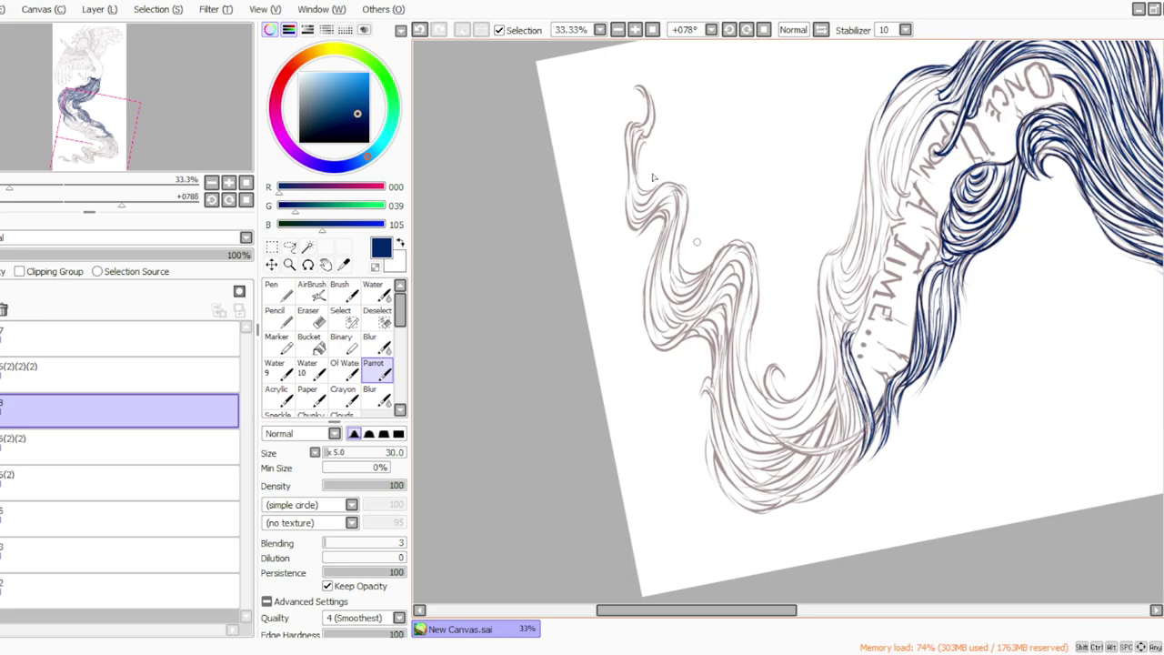
Step: Ink the curved strand sweeping from the banner's torn end down through the lower bend of the tail
{"action": "left_click", "coordinate": [764, 29]}
{"action": "left_click_drag", "start_coordinate": [910, 267], "coordinate": [916, 342]}
{"action": "mouse_move", "coordinate": [913, 295]}
{"action": "left_mouse_down"}
{"action": "mouse_move", "coordinate": [899, 360]}
{"action": "mouse_move", "coordinate": [908, 349]}
{"action": "mouse_move", "coordinate": [891, 365]}
{"action": "left_mouse_up"}
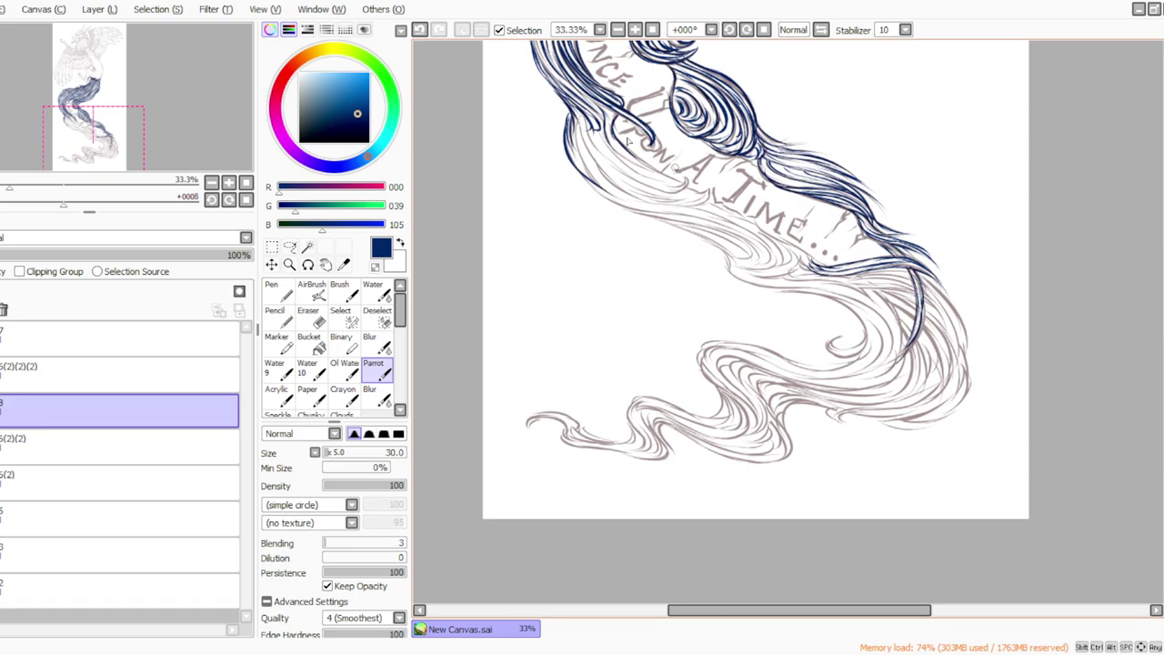
{"action": "left_click", "coordinate": [747, 30]}
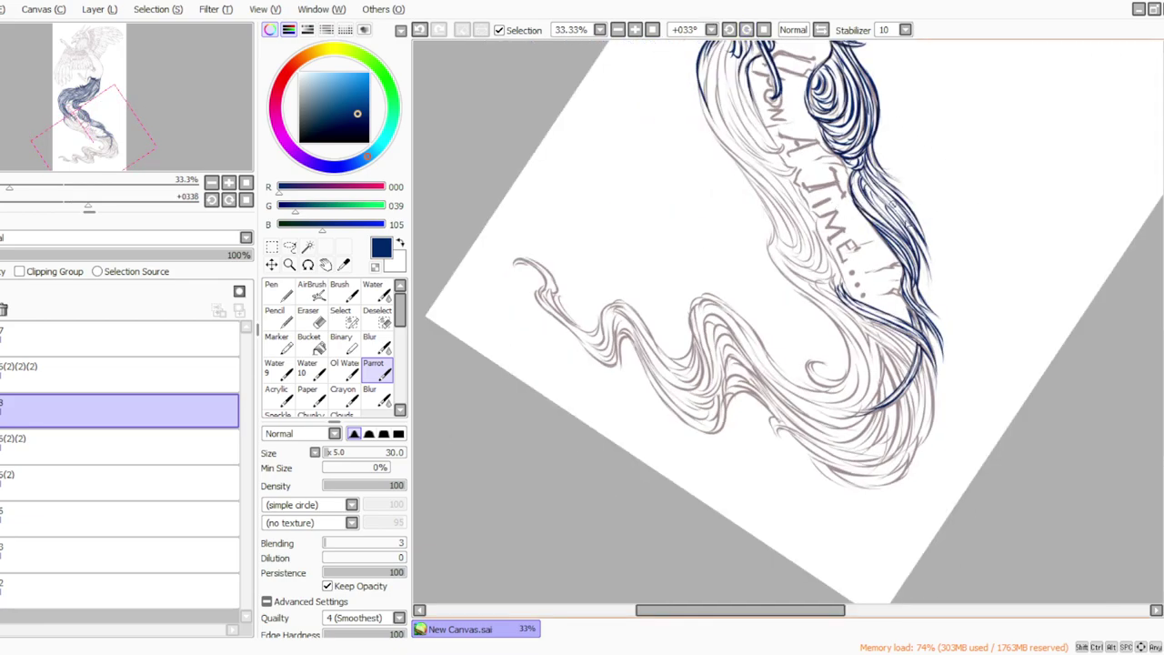
{"action": "left_click", "coordinate": [652, 29]}
{"action": "left_click", "coordinate": [597, 654]}
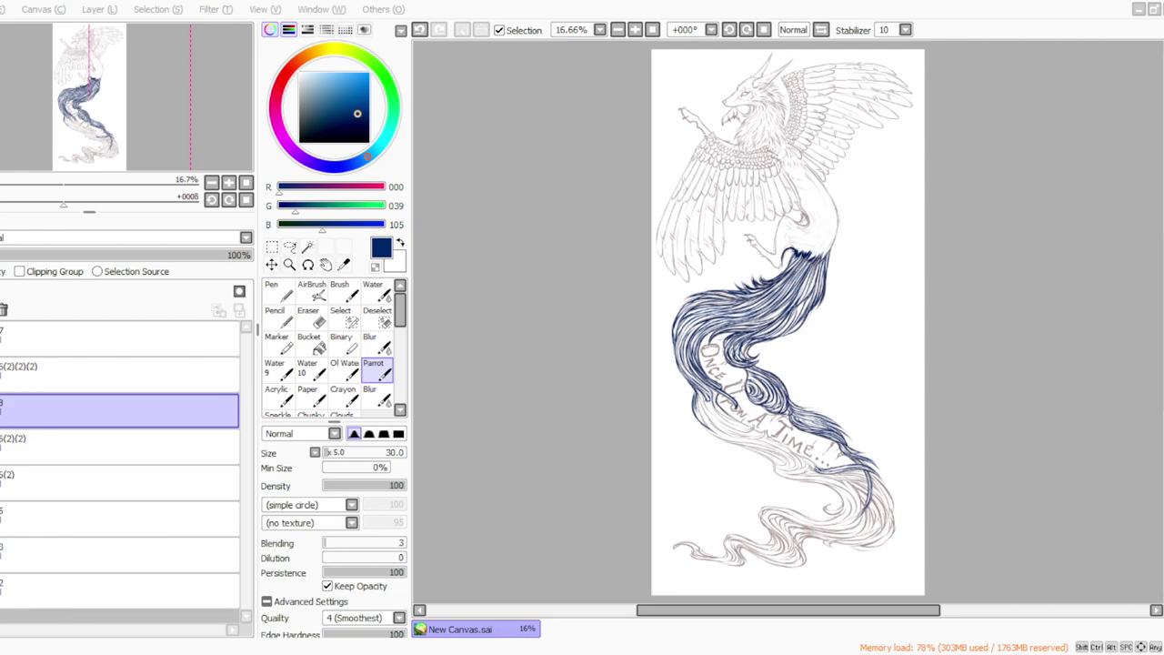
Step: Ink the inner strands of the lock beside "Upon", running from the split in the hair to its hooked tip near "A"
{"action": "left_click", "coordinate": [635, 30]}
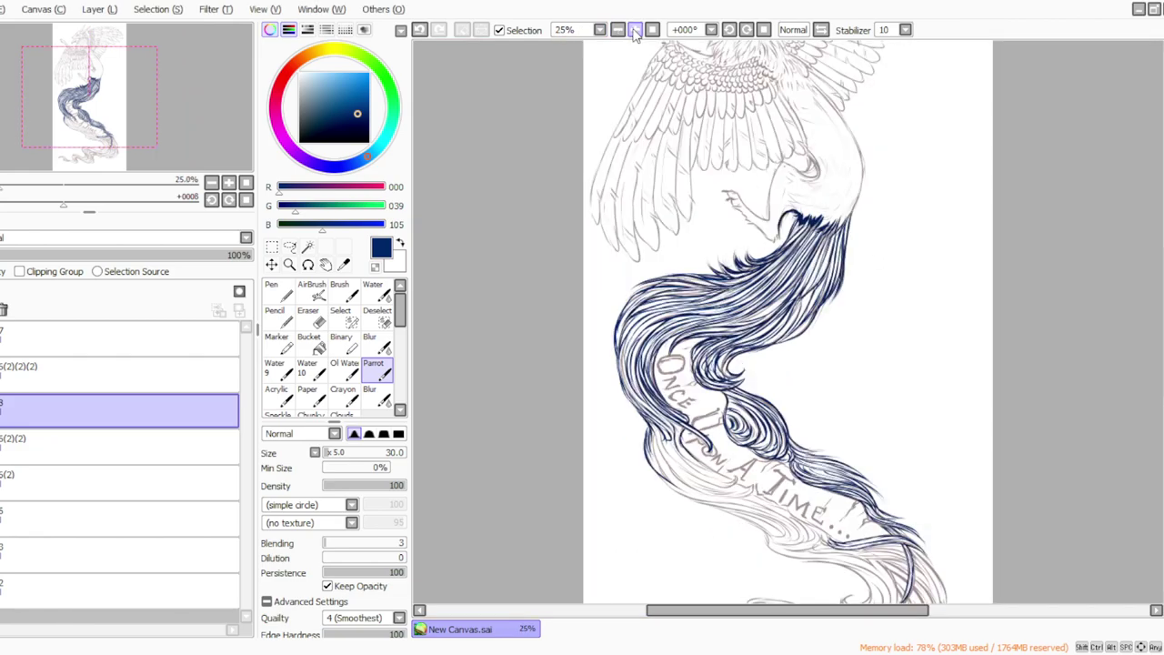
{"action": "left_click", "coordinate": [635, 30]}
{"action": "left_click", "coordinate": [635, 30]}
{"action": "left_click_drag", "start_coordinate": [1163, 327], "coordinate": [1163, 375]}
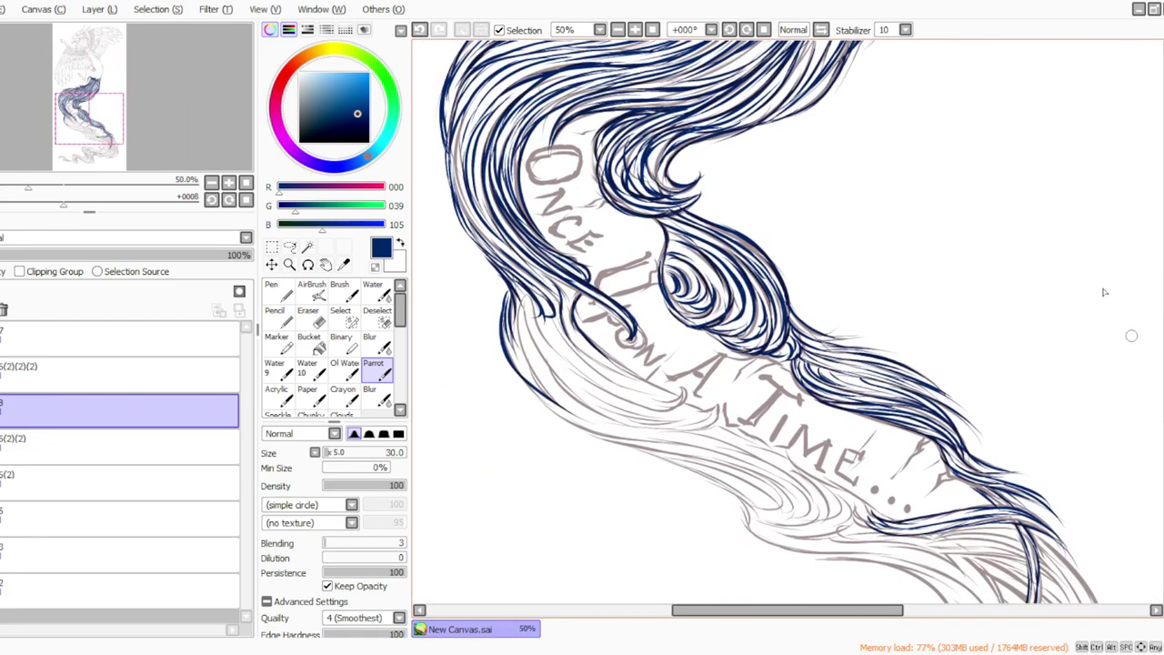
{"action": "left_click", "coordinate": [747, 30]}
{"action": "left_click", "coordinate": [747, 30]}
{"action": "left_click", "coordinate": [747, 30]}
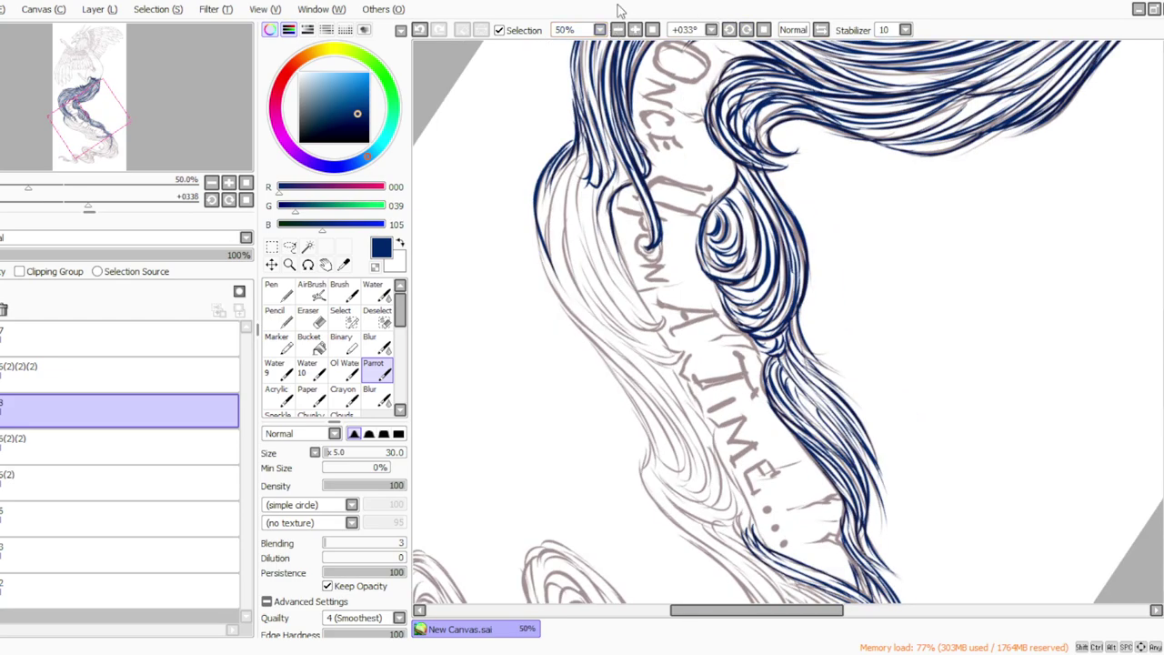
{"action": "left_click", "coordinate": [617, 30]}
{"action": "left_click", "coordinate": [635, 30]}
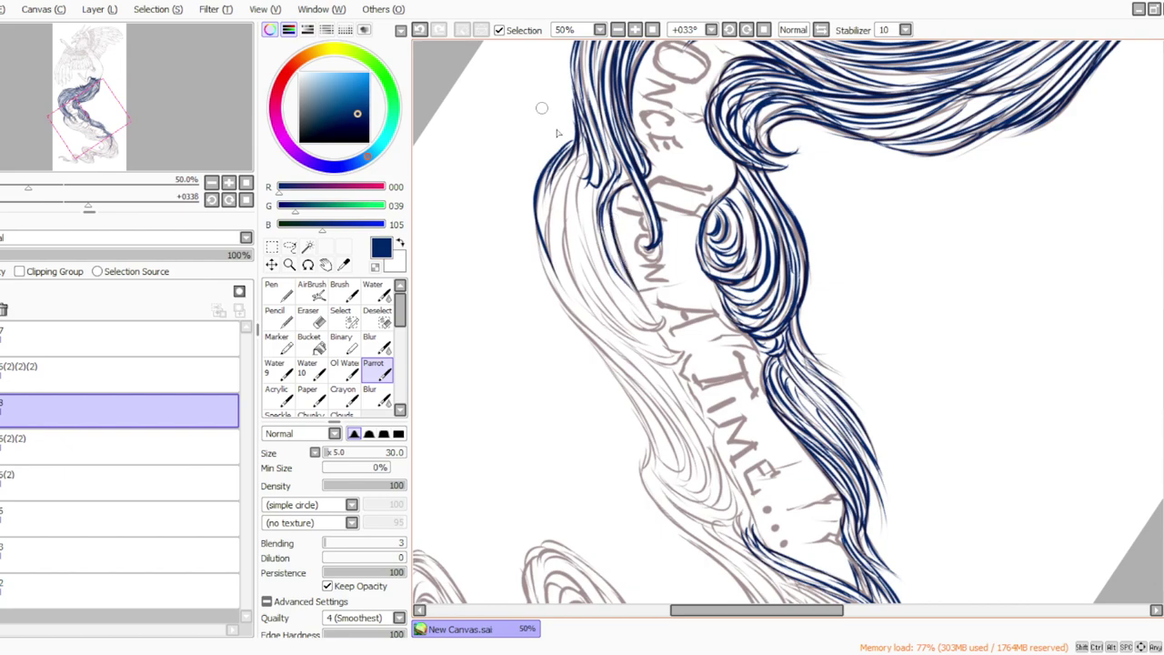
{"action": "mouse_move", "coordinate": [595, 187]}
{"action": "left_mouse_down"}
{"action": "mouse_move", "coordinate": [600, 253]}
{"action": "mouse_move", "coordinate": [629, 304]}
{"action": "left_mouse_up"}
{"action": "left_click_drag", "start_coordinate": [598, 208], "coordinate": [624, 300]}
{"action": "left_click_drag", "start_coordinate": [628, 281], "coordinate": [653, 324]}
{"action": "mouse_move", "coordinate": [605, 211]}
{"action": "left_mouse_down"}
{"action": "mouse_move", "coordinate": [609, 261]}
{"action": "mouse_move", "coordinate": [644, 319]}
{"action": "left_mouse_up"}
{"action": "mouse_move", "coordinate": [611, 278]}
{"action": "left_mouse_down"}
{"action": "mouse_move", "coordinate": [654, 323]}
{"action": "mouse_move", "coordinate": [664, 315]}
{"action": "mouse_move", "coordinate": [655, 330]}
{"action": "left_mouse_up"}
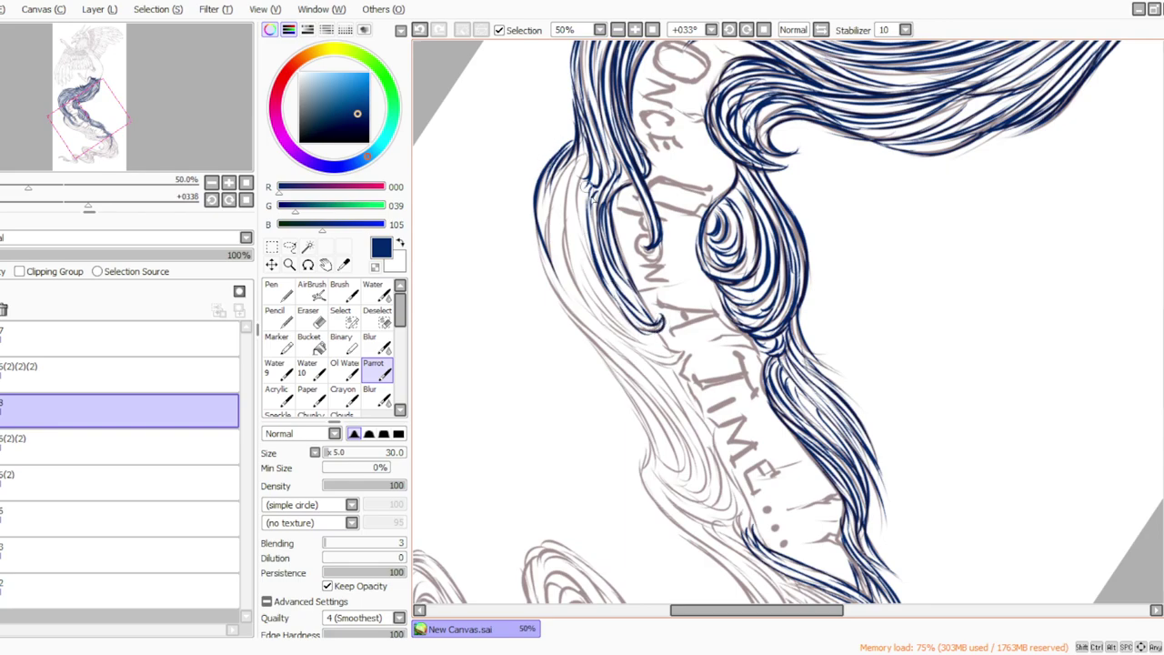
Step: Fill the lock beside "Upon" with further strands towards its outer edge, undoing and redrawing the unsuitable strokes
{"action": "left_click_drag", "start_coordinate": [580, 188], "coordinate": [601, 282]}
{"action": "left_click_drag", "start_coordinate": [573, 218], "coordinate": [611, 306]}
{"action": "left_click", "coordinate": [590, 653]}
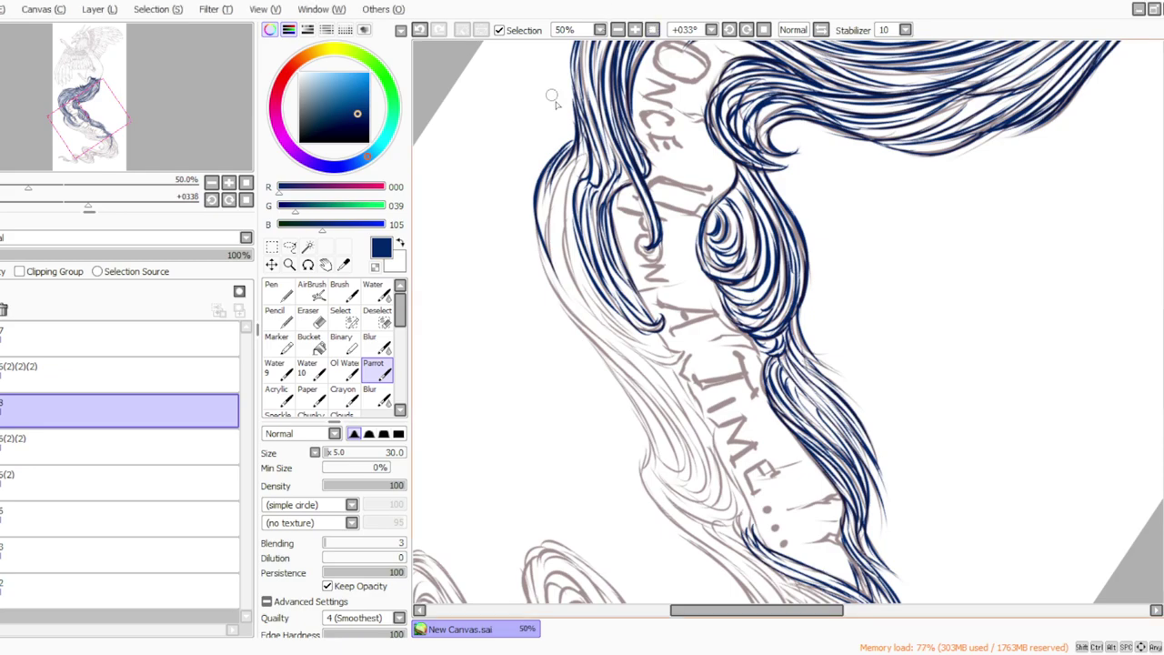
{"action": "key", "text": "ctrl+z"}
{"action": "mouse_move", "coordinate": [582, 134]}
{"action": "left_mouse_down"}
{"action": "mouse_move", "coordinate": [572, 166]}
{"action": "mouse_move", "coordinate": [577, 143]}
{"action": "mouse_move", "coordinate": [570, 156]}
{"action": "mouse_move", "coordinate": [574, 218]}
{"action": "left_mouse_up"}
{"action": "left_click_drag", "start_coordinate": [583, 169], "coordinate": [573, 213]}
{"action": "left_click", "coordinate": [419, 30]}
{"action": "left_click_drag", "start_coordinate": [576, 158], "coordinate": [551, 251]}
{"action": "mouse_move", "coordinate": [555, 178]}
{"action": "left_mouse_down"}
{"action": "mouse_move", "coordinate": [555, 260]}
{"action": "mouse_move", "coordinate": [549, 242]}
{"action": "mouse_move", "coordinate": [571, 266]}
{"action": "mouse_move", "coordinate": [557, 264]}
{"action": "left_mouse_up"}
{"action": "left_click_drag", "start_coordinate": [553, 199], "coordinate": [590, 317]}
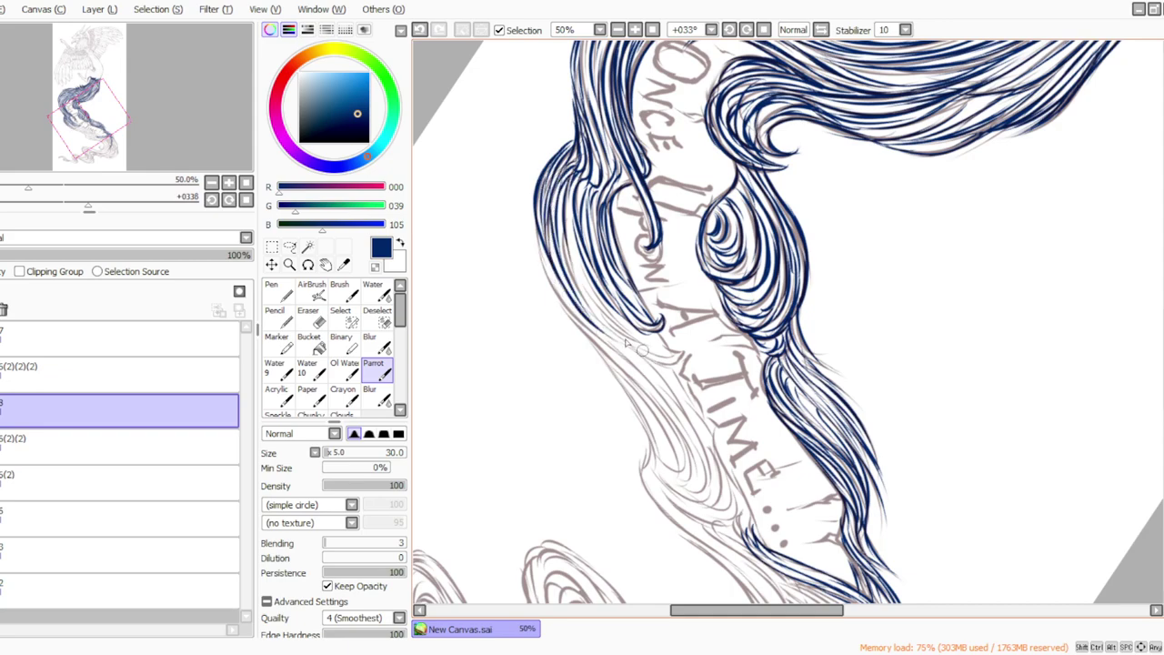
Step: Ink the second hooked tip below "A" and fill the strands leading to it from the lock's outer edge
{"action": "mouse_move", "coordinate": [678, 353]}
{"action": "left_mouse_down"}
{"action": "mouse_move", "coordinate": [671, 361]}
{"action": "mouse_move", "coordinate": [639, 339]}
{"action": "mouse_move", "coordinate": [656, 356]}
{"action": "mouse_move", "coordinate": [649, 343]}
{"action": "left_mouse_up"}
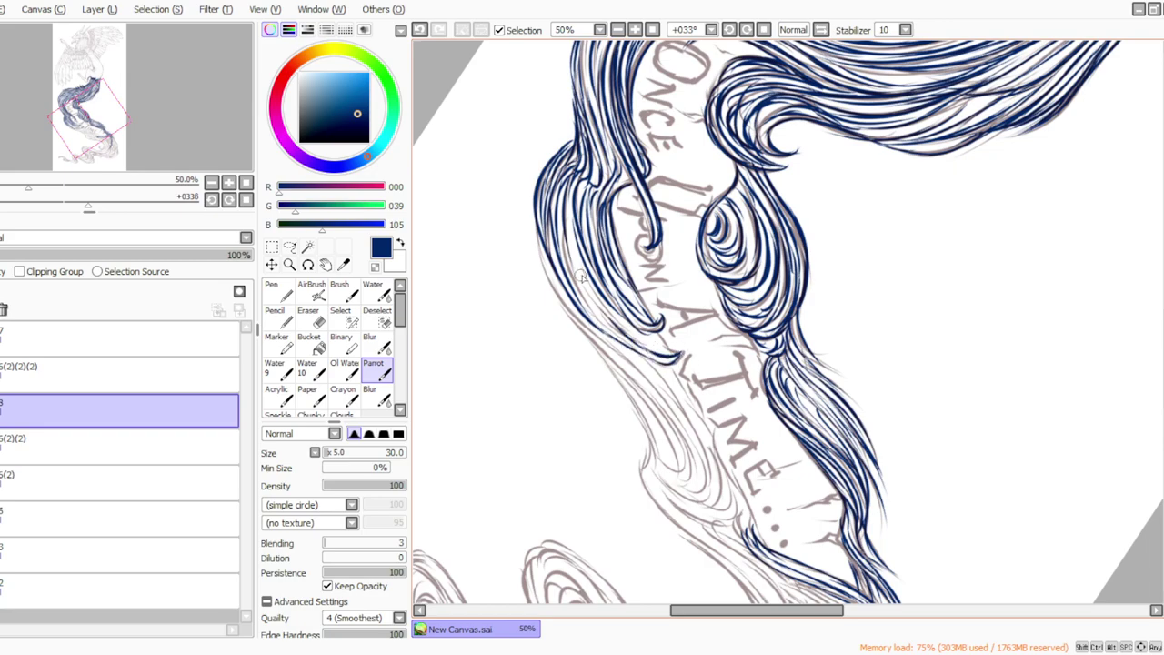
{"action": "left_click_drag", "start_coordinate": [564, 194], "coordinate": [609, 308]}
{"action": "left_click_drag", "start_coordinate": [564, 238], "coordinate": [629, 337]}
{"action": "mouse_move", "coordinate": [597, 287]}
{"action": "left_mouse_down"}
{"action": "mouse_move", "coordinate": [653, 351]}
{"action": "mouse_move", "coordinate": [672, 355]}
{"action": "mouse_move", "coordinate": [660, 349]}
{"action": "left_mouse_up"}
{"action": "left_click_drag", "start_coordinate": [537, 231], "coordinate": [602, 339]}
Step: Ink the strands of the lock running from below "A" alongside "Time" down to its rounded, hooked tip
{"action": "mouse_move", "coordinate": [562, 302]}
{"action": "left_mouse_down"}
{"action": "mouse_move", "coordinate": [632, 360]}
{"action": "mouse_move", "coordinate": [619, 350]}
{"action": "mouse_move", "coordinate": [690, 435]}
{"action": "left_mouse_up"}
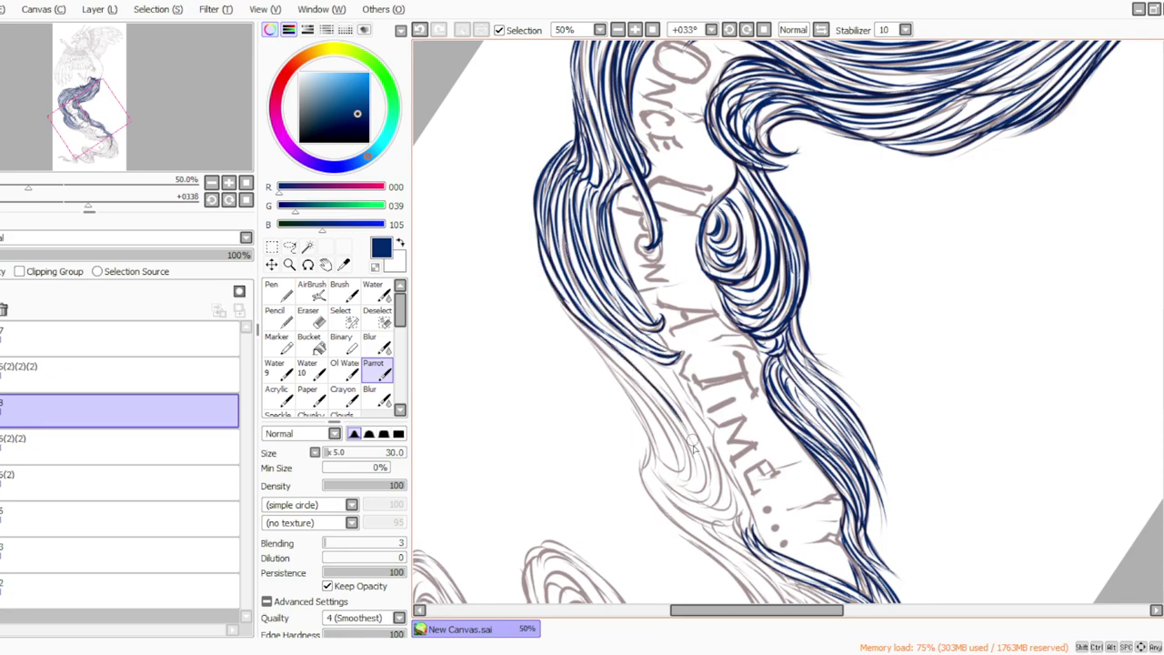
{"action": "mouse_move", "coordinate": [555, 293]}
{"action": "left_mouse_down"}
{"action": "mouse_move", "coordinate": [696, 474]}
{"action": "mouse_move", "coordinate": [673, 429]}
{"action": "mouse_move", "coordinate": [676, 470]}
{"action": "mouse_move", "coordinate": [642, 395]}
{"action": "mouse_move", "coordinate": [684, 438]}
{"action": "mouse_move", "coordinate": [688, 473]}
{"action": "left_mouse_up"}
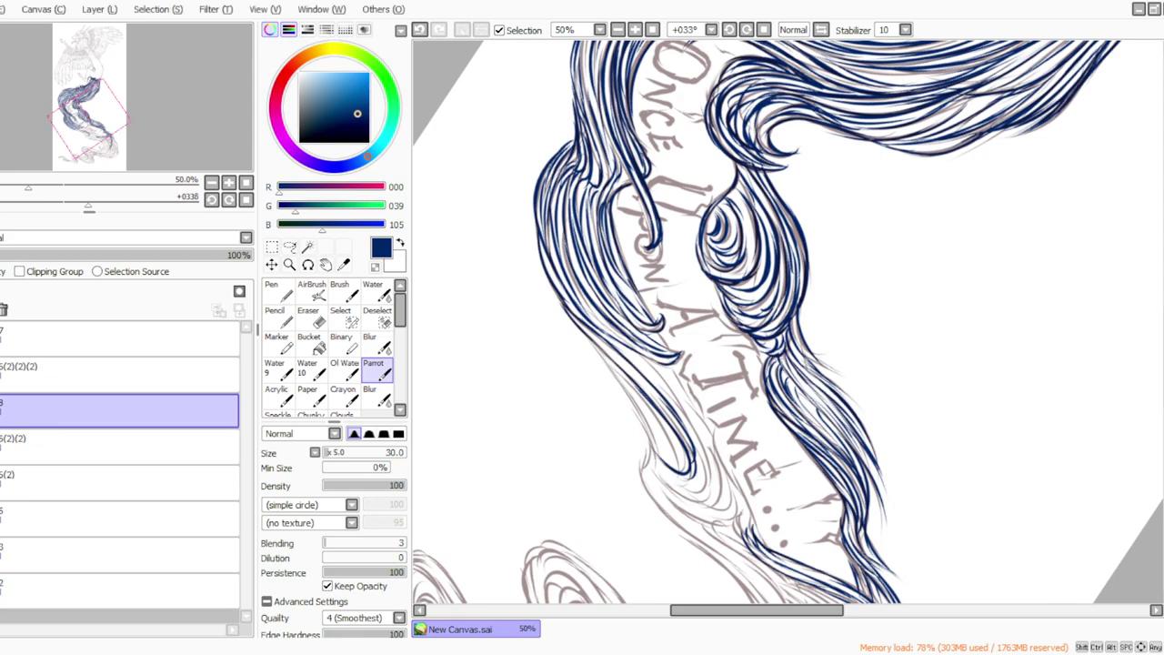
{"action": "left_click_drag", "start_coordinate": [585, 335], "coordinate": [620, 382]}
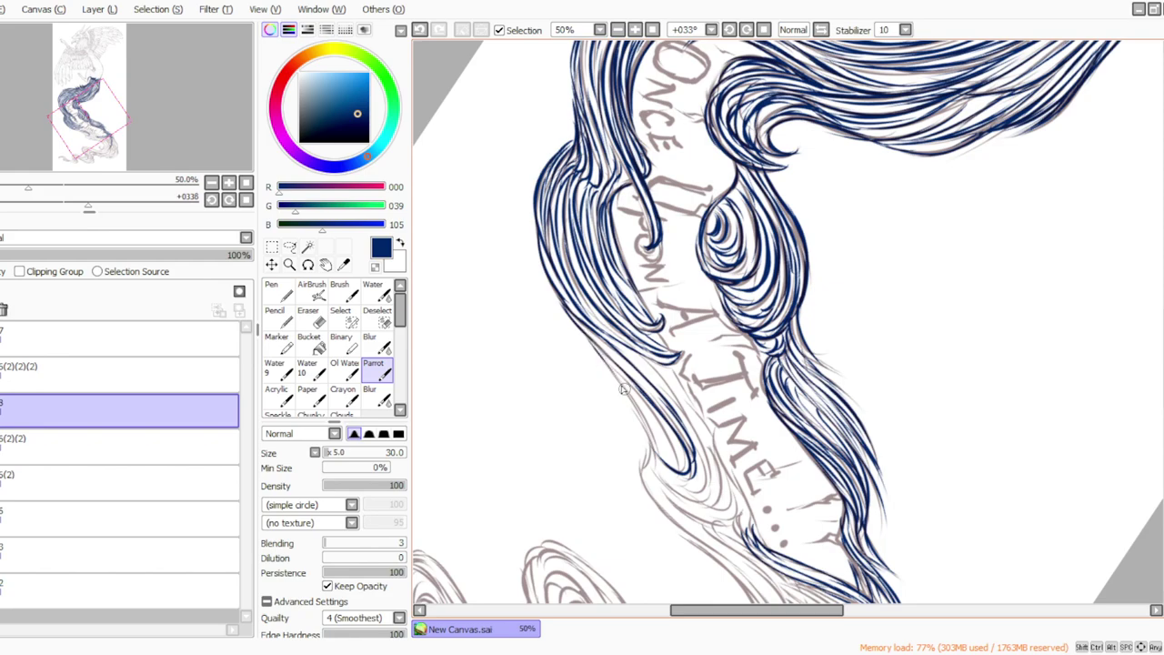
{"action": "left_click_drag", "start_coordinate": [580, 325], "coordinate": [680, 466]}
{"action": "left_click_drag", "start_coordinate": [621, 380], "coordinate": [666, 455]}
{"action": "left_click_drag", "start_coordinate": [628, 339], "coordinate": [681, 401]}
{"action": "mouse_move", "coordinate": [644, 364]}
{"action": "left_mouse_down"}
{"action": "mouse_move", "coordinate": [702, 443]}
{"action": "mouse_move", "coordinate": [686, 418]}
{"action": "mouse_move", "coordinate": [705, 491]}
{"action": "left_mouse_up"}
{"action": "left_click_drag", "start_coordinate": [689, 433], "coordinate": [699, 491]}
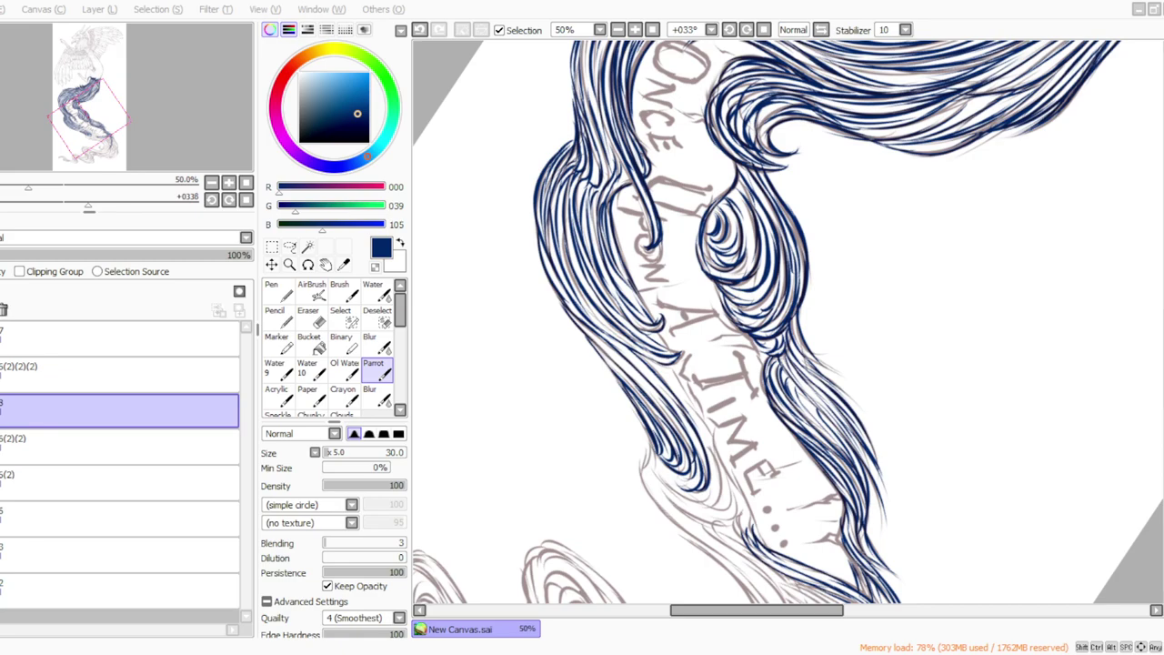
Step: Ink further hooked strands between the lock and the banner's edge beside "Time", and outline the lock's outer bend
{"action": "key", "text": "alt+Tab"}
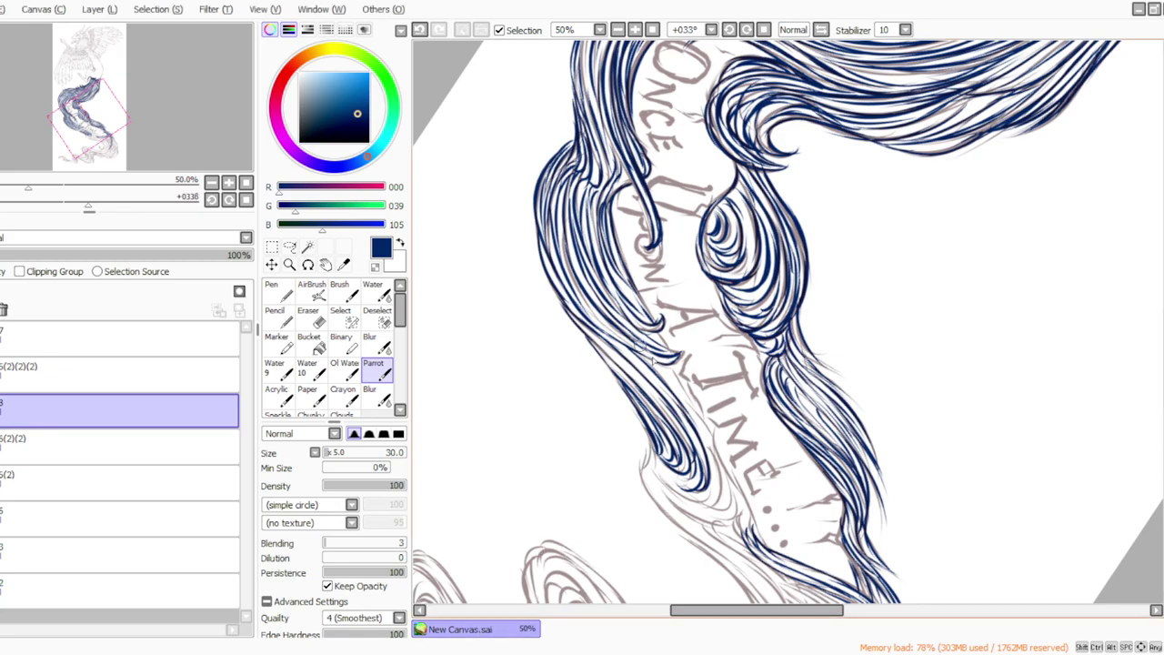
{"action": "mouse_move", "coordinate": [689, 397]}
{"action": "left_mouse_down"}
{"action": "mouse_move", "coordinate": [721, 450]}
{"action": "mouse_move", "coordinate": [713, 440]}
{"action": "mouse_move", "coordinate": [751, 553]}
{"action": "left_mouse_up"}
{"action": "mouse_move", "coordinate": [650, 361]}
{"action": "left_mouse_down"}
{"action": "mouse_move", "coordinate": [688, 400]}
{"action": "mouse_move", "coordinate": [724, 474]}
{"action": "left_mouse_up"}
{"action": "mouse_move", "coordinate": [695, 427]}
{"action": "left_mouse_down"}
{"action": "mouse_move", "coordinate": [714, 484]}
{"action": "mouse_move", "coordinate": [718, 475]}
{"action": "mouse_move", "coordinate": [696, 441]}
{"action": "mouse_move", "coordinate": [707, 508]}
{"action": "mouse_move", "coordinate": [714, 484]}
{"action": "mouse_move", "coordinate": [672, 487]}
{"action": "mouse_move", "coordinate": [698, 500]}
{"action": "mouse_move", "coordinate": [652, 457]}
{"action": "mouse_move", "coordinate": [671, 486]}
{"action": "left_mouse_up"}
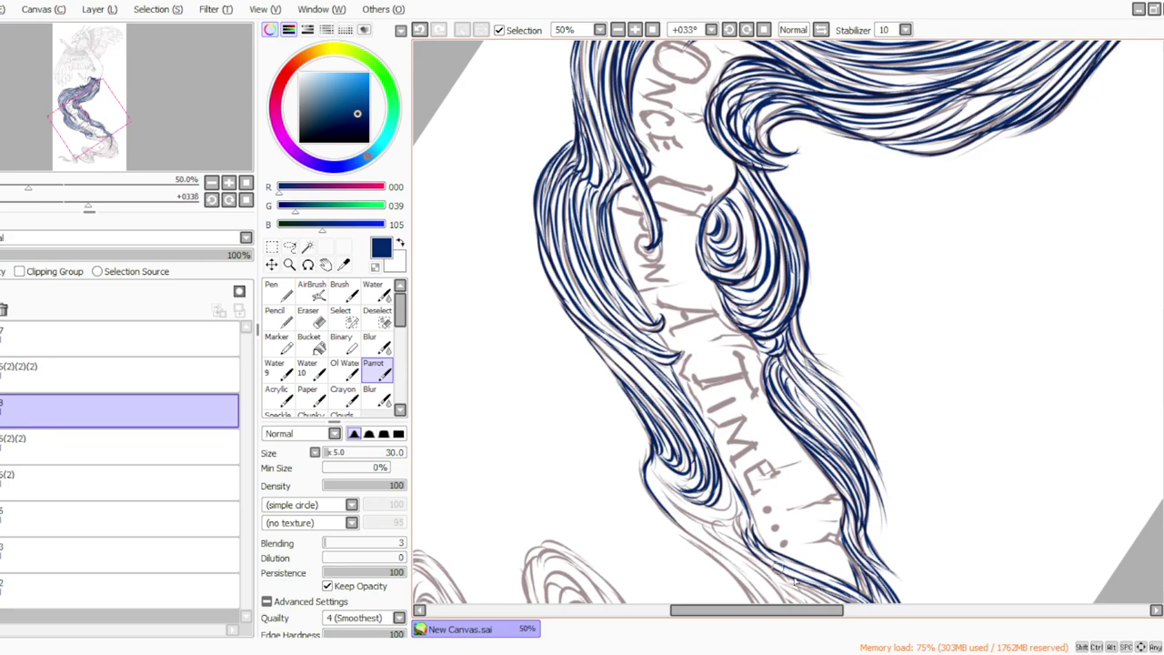
Step: Fill the underside of the hooked lock beside the banner's dots with strands merging into the tail
{"action": "scroll", "coordinate": [1148, 427], "scroll_direction": "down", "scroll_amount": 5}
{"action": "left_click", "coordinate": [746, 30]}
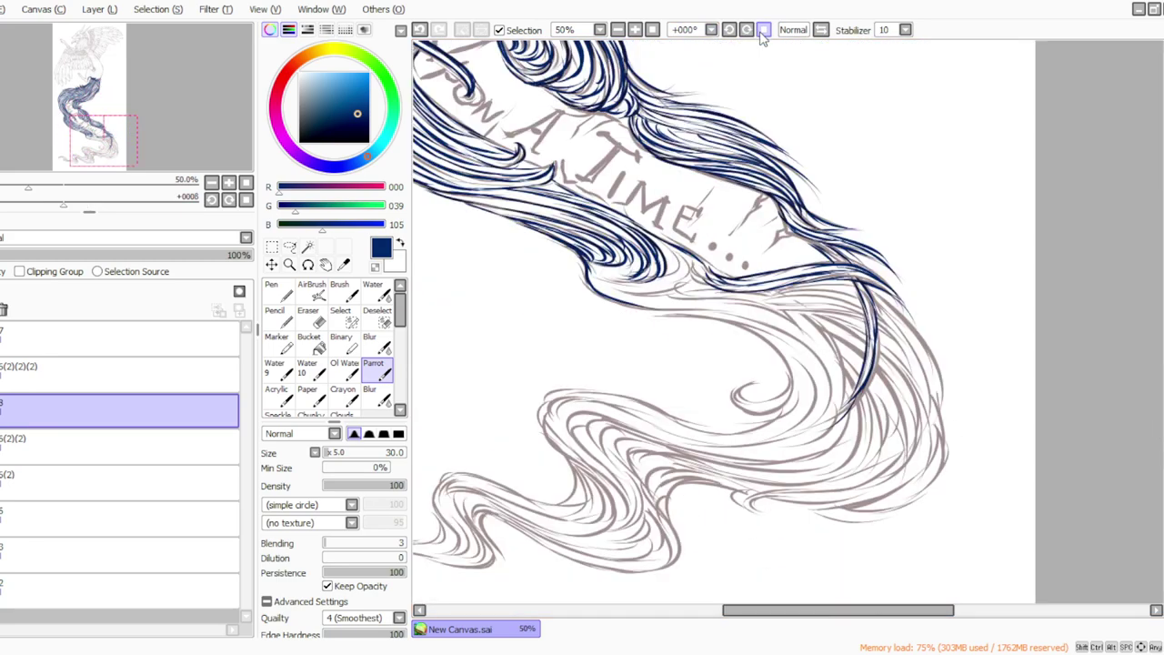
{"action": "left_click", "coordinate": [746, 31]}
{"action": "left_click", "coordinate": [728, 30]}
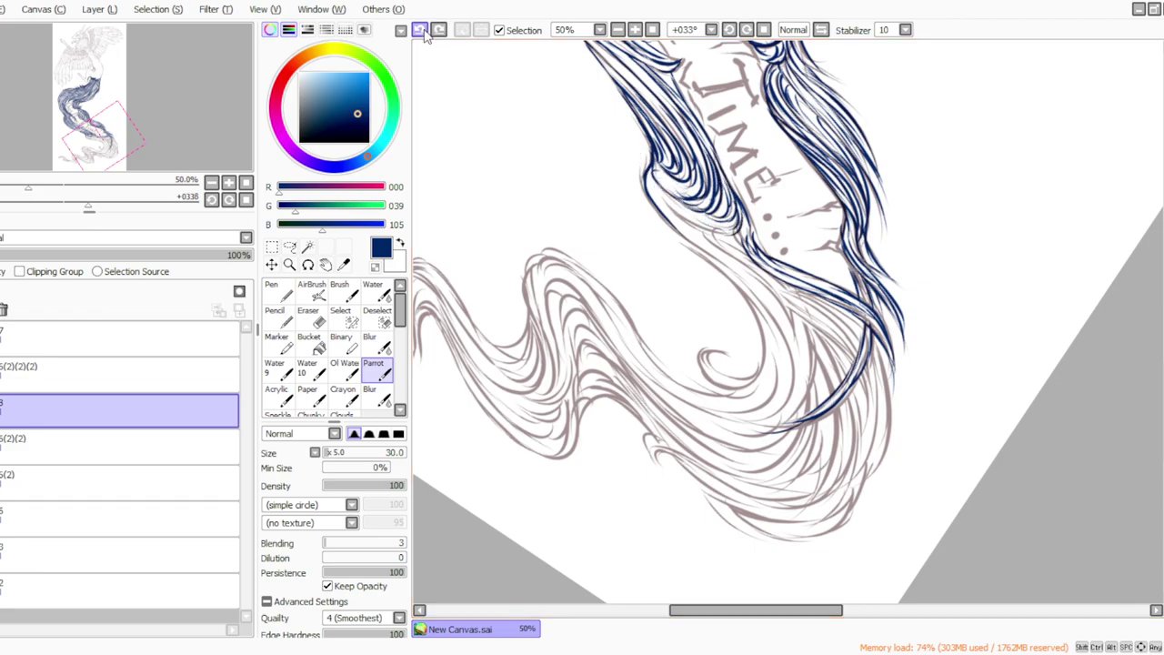
{"action": "key", "text": "ctrl+y"}
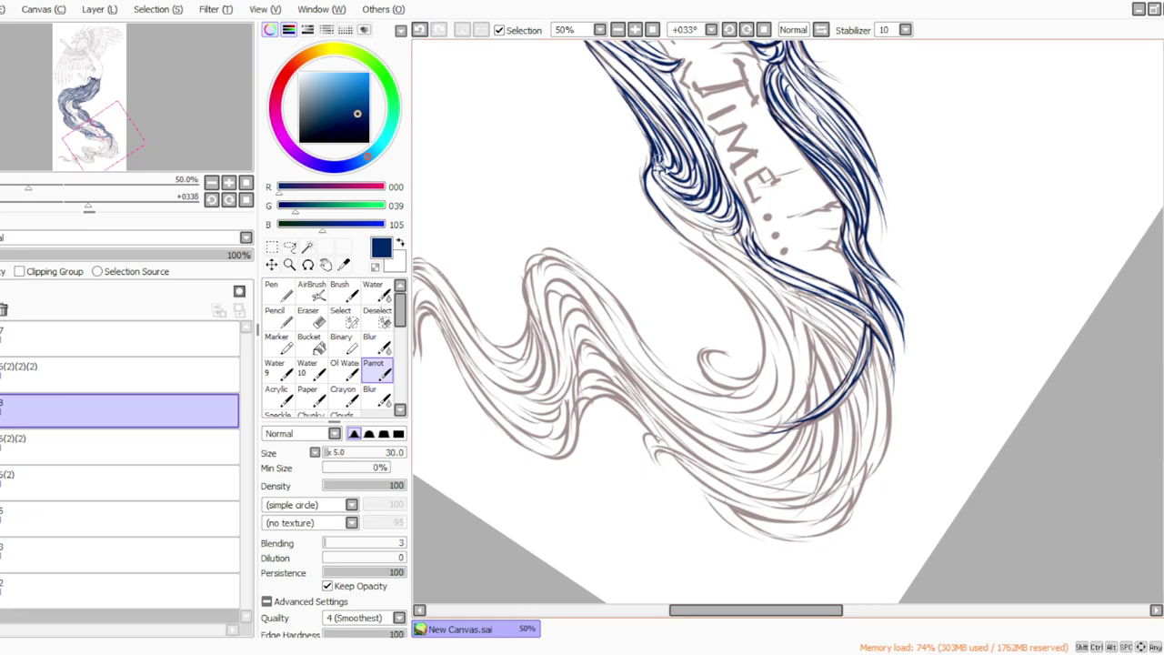
{"action": "mouse_move", "coordinate": [688, 222]}
{"action": "left_mouse_down"}
{"action": "mouse_move", "coordinate": [739, 229]}
{"action": "mouse_move", "coordinate": [724, 230]}
{"action": "left_mouse_up"}
{"action": "mouse_move", "coordinate": [653, 185]}
{"action": "left_mouse_down"}
{"action": "mouse_move", "coordinate": [689, 217]}
{"action": "mouse_move", "coordinate": [739, 228]}
{"action": "left_mouse_up"}
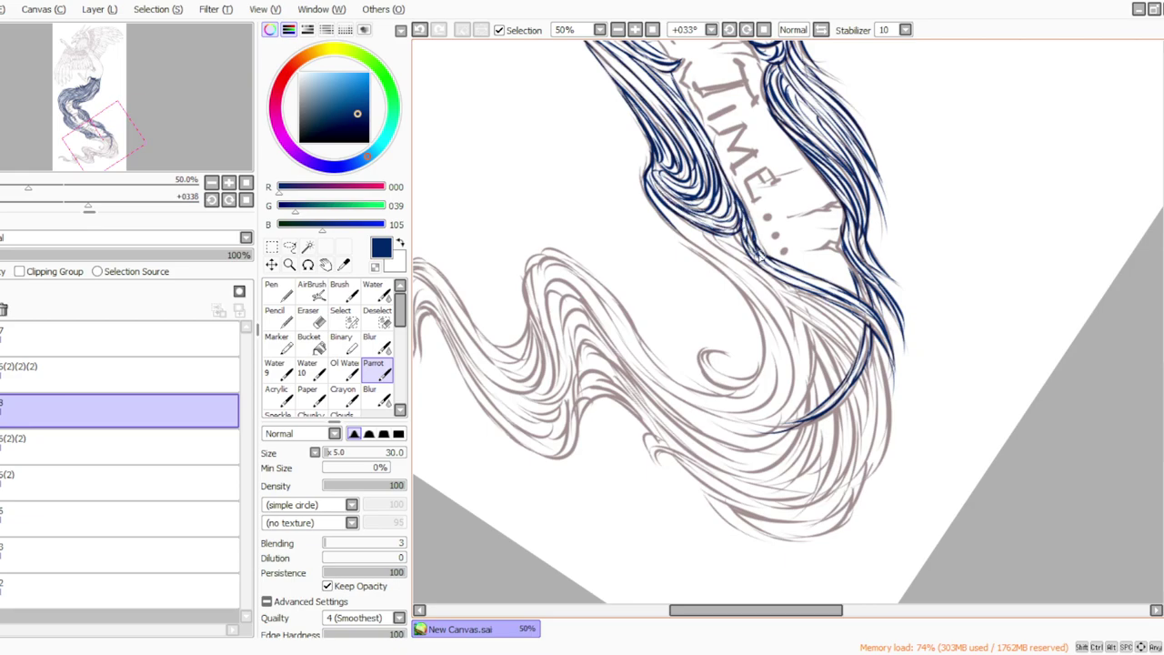
{"action": "left_click_drag", "start_coordinate": [731, 234], "coordinate": [766, 264]}
{"action": "left_click_drag", "start_coordinate": [708, 234], "coordinate": [762, 273]}
{"action": "mouse_move", "coordinate": [670, 215]}
{"action": "left_mouse_down"}
{"action": "mouse_move", "coordinate": [731, 261]}
{"action": "mouse_move", "coordinate": [664, 215]}
{"action": "left_mouse_up"}
Step: Ink the lock's outer edge sweeping down towards the small spiral curl, with parallel strands beside it
{"action": "mouse_move", "coordinate": [717, 261]}
{"action": "left_mouse_down"}
{"action": "mouse_move", "coordinate": [743, 289]}
{"action": "mouse_move", "coordinate": [679, 241]}
{"action": "mouse_move", "coordinate": [754, 311]}
{"action": "mouse_move", "coordinate": [727, 282]}
{"action": "mouse_move", "coordinate": [760, 345]}
{"action": "mouse_move", "coordinate": [766, 381]}
{"action": "left_mouse_up"}
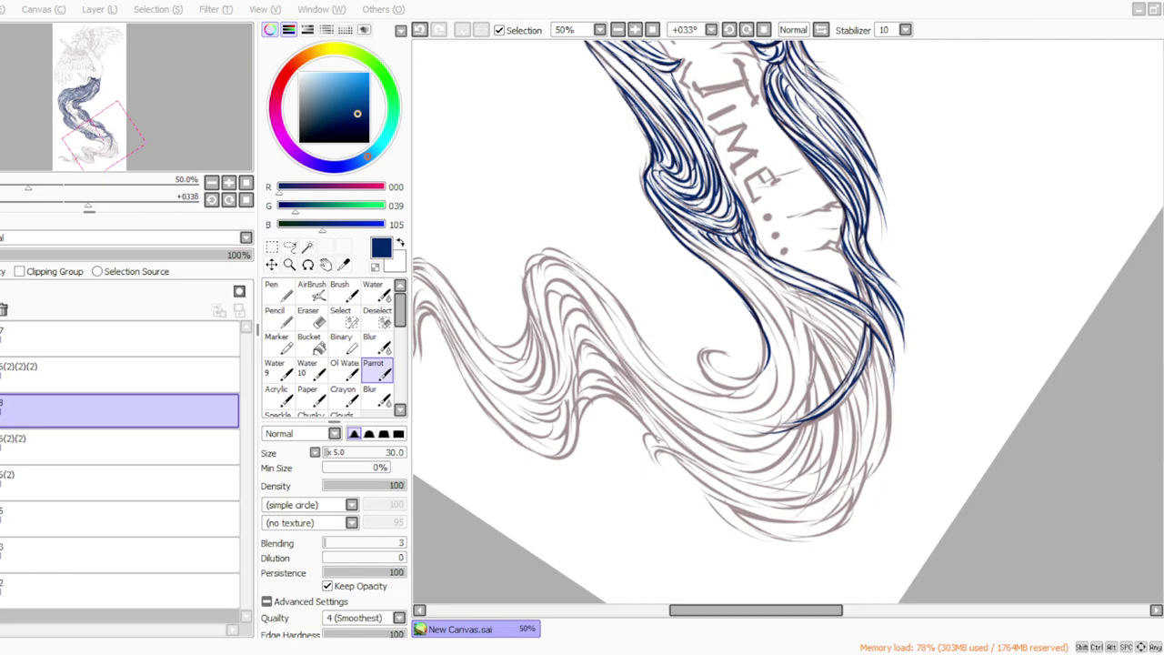
{"action": "left_click", "coordinate": [746, 30]}
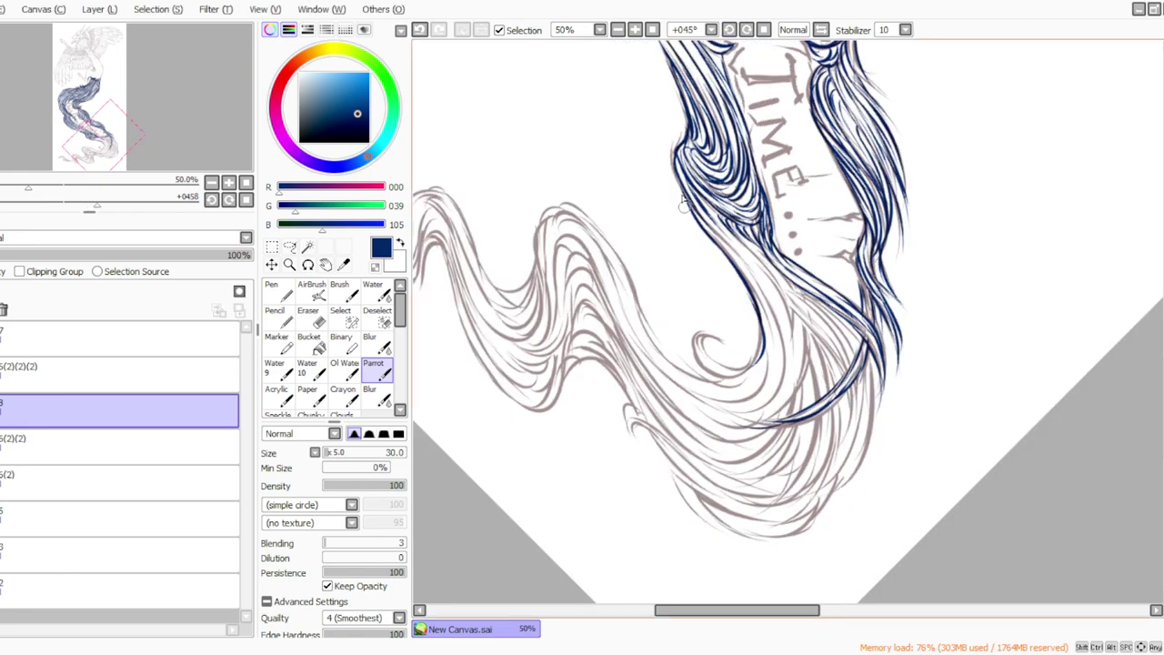
{"action": "mouse_move", "coordinate": [759, 271]}
{"action": "left_mouse_down"}
{"action": "mouse_move", "coordinate": [781, 316]}
{"action": "mouse_move", "coordinate": [788, 386]}
{"action": "left_mouse_up"}
{"action": "left_click_drag", "start_coordinate": [727, 231], "coordinate": [788, 297]}
{"action": "left_click_drag", "start_coordinate": [744, 253], "coordinate": [801, 370]}
{"action": "left_click_drag", "start_coordinate": [781, 303], "coordinate": [796, 382]}
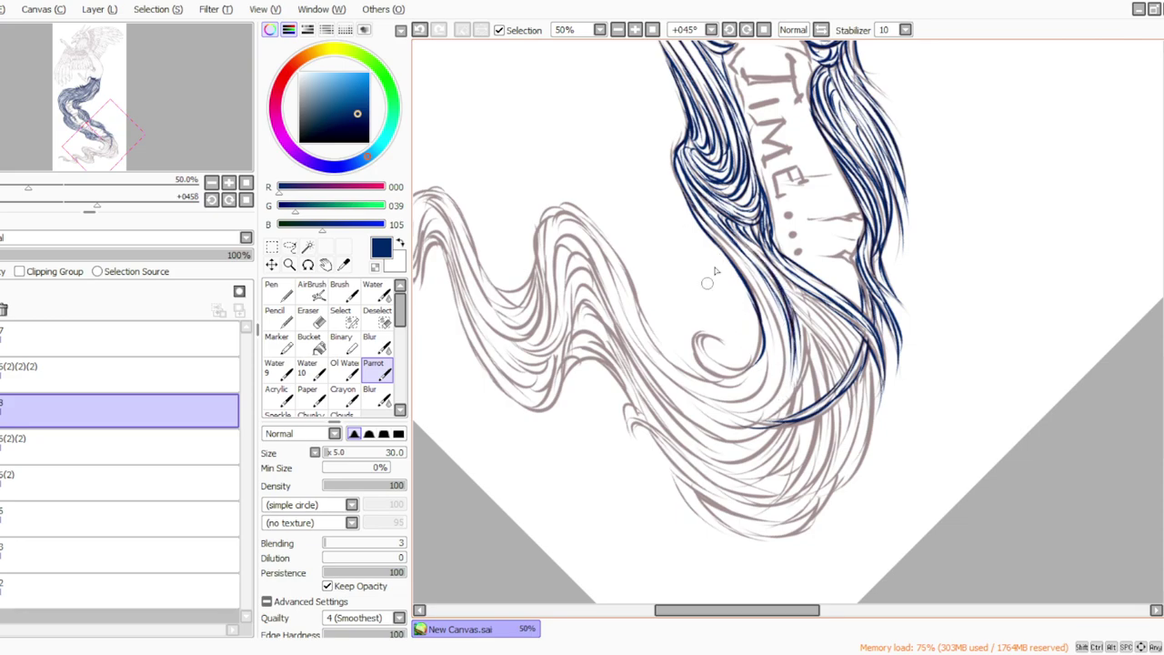
Step: Ink the strands fanning out below the banner's end towards the crossing strand, undoing and redrawing the unsuitable stroke
{"action": "left_click_drag", "start_coordinate": [784, 279], "coordinate": [799, 349]}
{"action": "left_click", "coordinate": [419, 29]}
{"action": "left_click_drag", "start_coordinate": [780, 277], "coordinate": [839, 349]}
{"action": "mouse_move", "coordinate": [803, 304]}
{"action": "left_mouse_down"}
{"action": "mouse_move", "coordinate": [847, 363]}
{"action": "mouse_move", "coordinate": [784, 299]}
{"action": "mouse_move", "coordinate": [838, 364]}
{"action": "left_mouse_up"}
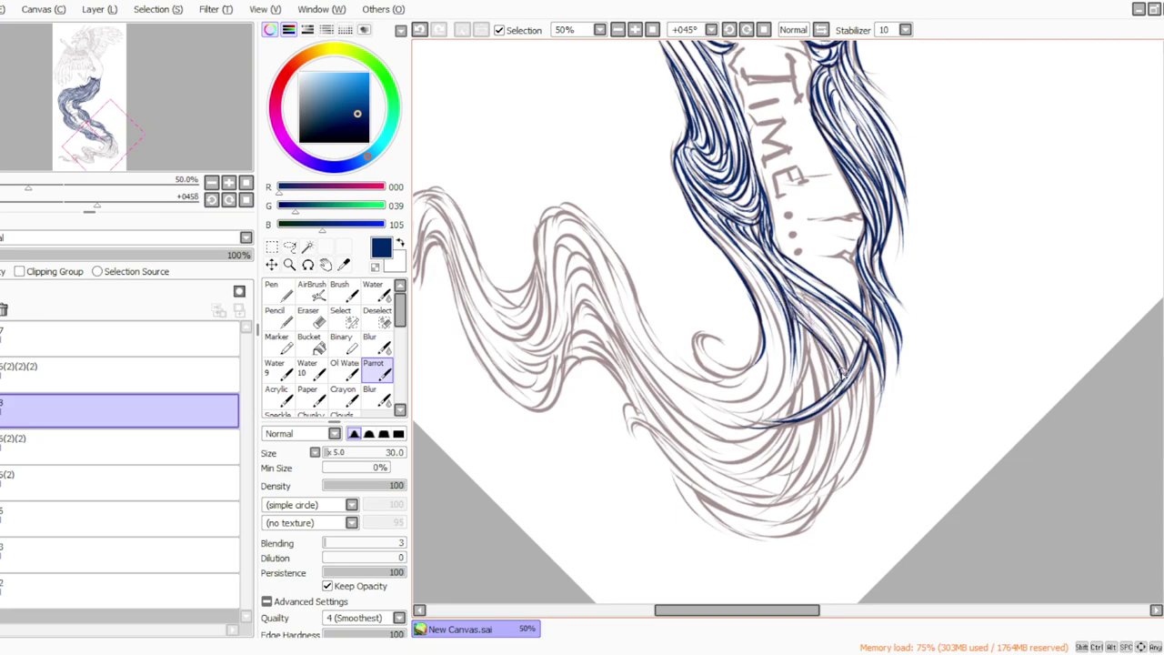
{"action": "left_click_drag", "start_coordinate": [807, 319], "coordinate": [839, 366]}
{"action": "left_click_drag", "start_coordinate": [791, 287], "coordinate": [848, 359]}
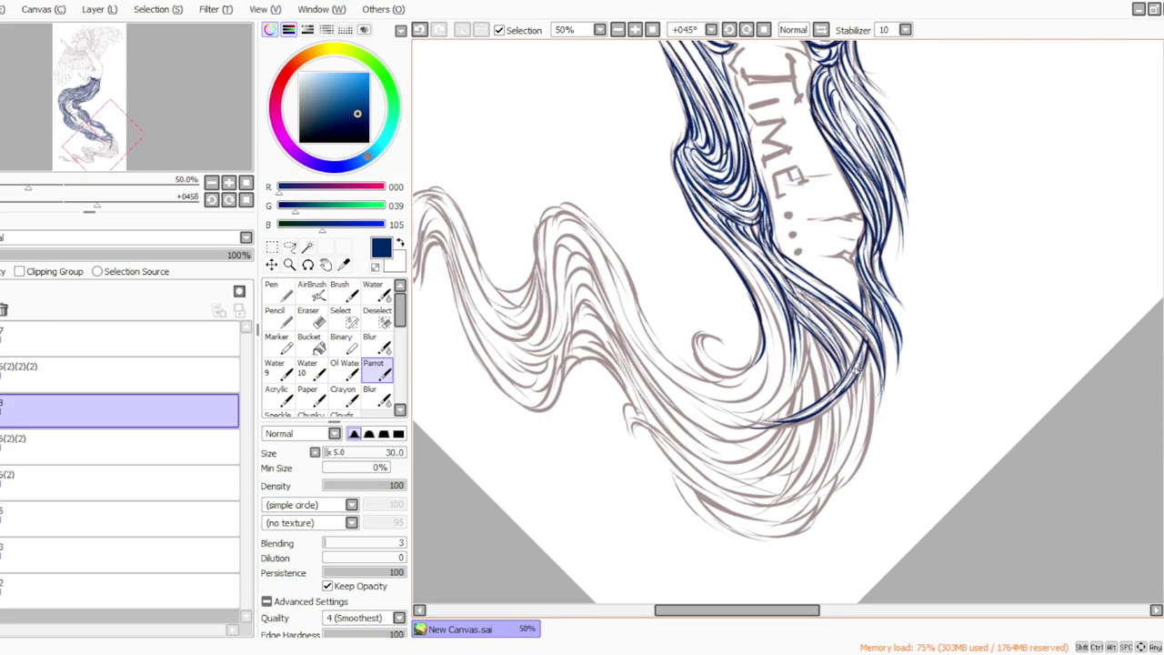
{"action": "mouse_move", "coordinate": [804, 292]}
{"action": "left_mouse_down"}
{"action": "mouse_move", "coordinate": [859, 344]}
{"action": "mouse_move", "coordinate": [830, 319]}
{"action": "mouse_move", "coordinate": [798, 370]}
{"action": "left_mouse_up"}
{"action": "mouse_move", "coordinate": [803, 327]}
{"action": "left_mouse_down"}
{"action": "mouse_move", "coordinate": [774, 399]}
{"action": "mouse_move", "coordinate": [792, 382]}
{"action": "mouse_move", "coordinate": [779, 377]}
{"action": "mouse_move", "coordinate": [806, 341]}
{"action": "mouse_move", "coordinate": [764, 419]}
{"action": "left_mouse_up"}
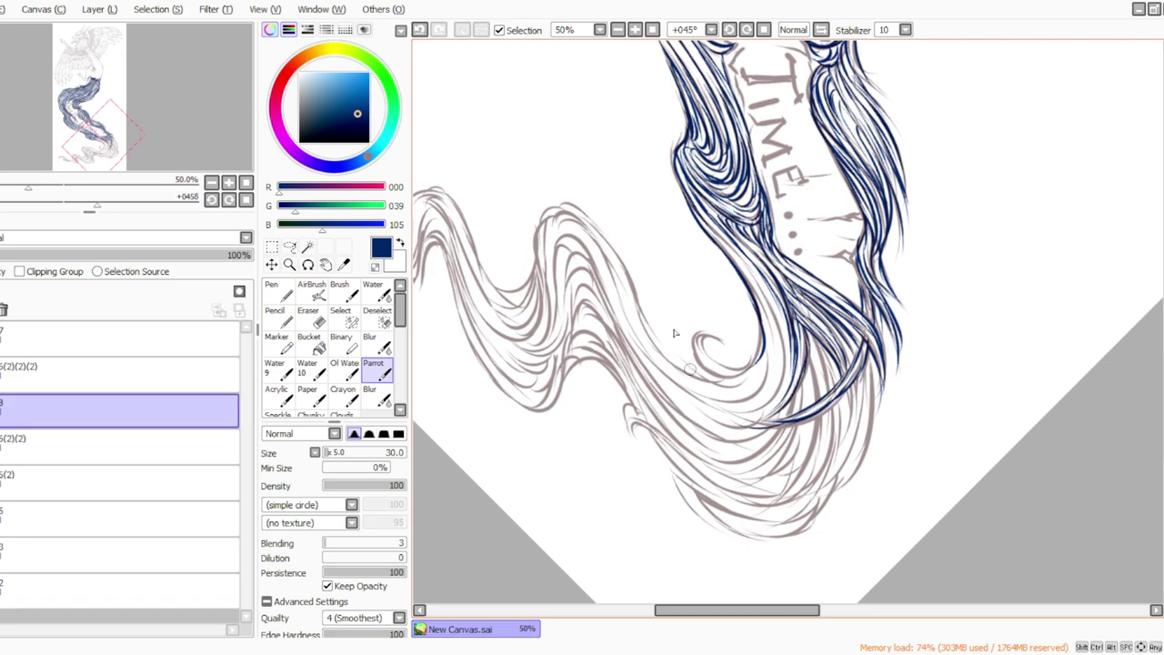
Step: Fill the lock above the spiral curl with dense strands and ink the curl to its tip
{"action": "left_click_drag", "start_coordinate": [693, 204], "coordinate": [781, 343]}
{"action": "left_click_drag", "start_coordinate": [764, 293], "coordinate": [773, 367]}
{"action": "left_click_drag", "start_coordinate": [736, 247], "coordinate": [769, 409]}
{"action": "left_click_drag", "start_coordinate": [741, 266], "coordinate": [770, 366]}
{"action": "mouse_move", "coordinate": [755, 297]}
{"action": "left_mouse_down"}
{"action": "mouse_move", "coordinate": [769, 364]}
{"action": "mouse_move", "coordinate": [772, 326]}
{"action": "mouse_move", "coordinate": [769, 392]}
{"action": "left_mouse_up"}
{"action": "mouse_move", "coordinate": [768, 333]}
{"action": "left_mouse_down"}
{"action": "mouse_move", "coordinate": [754, 390]}
{"action": "mouse_move", "coordinate": [711, 370]}
{"action": "left_mouse_up"}
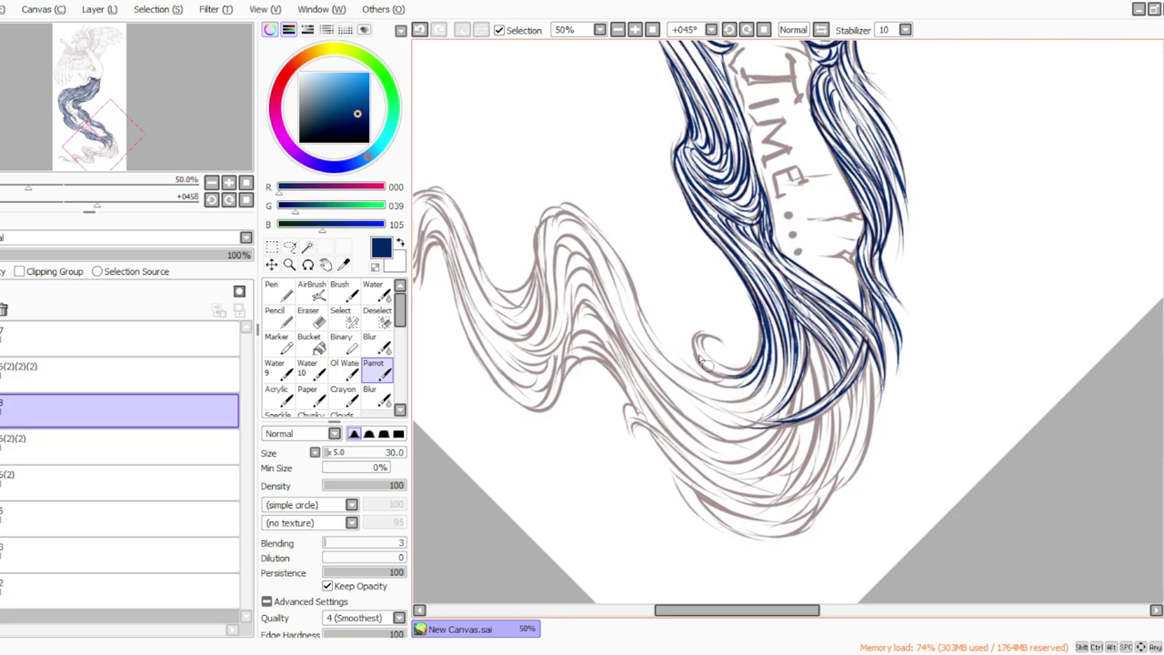
{"action": "mouse_move", "coordinate": [760, 329]}
{"action": "left_mouse_down"}
{"action": "mouse_move", "coordinate": [752, 356]}
{"action": "mouse_move", "coordinate": [724, 367]}
{"action": "mouse_move", "coordinate": [714, 353]}
{"action": "mouse_move", "coordinate": [728, 371]}
{"action": "mouse_move", "coordinate": [695, 366]}
{"action": "mouse_move", "coordinate": [735, 380]}
{"action": "left_mouse_up"}
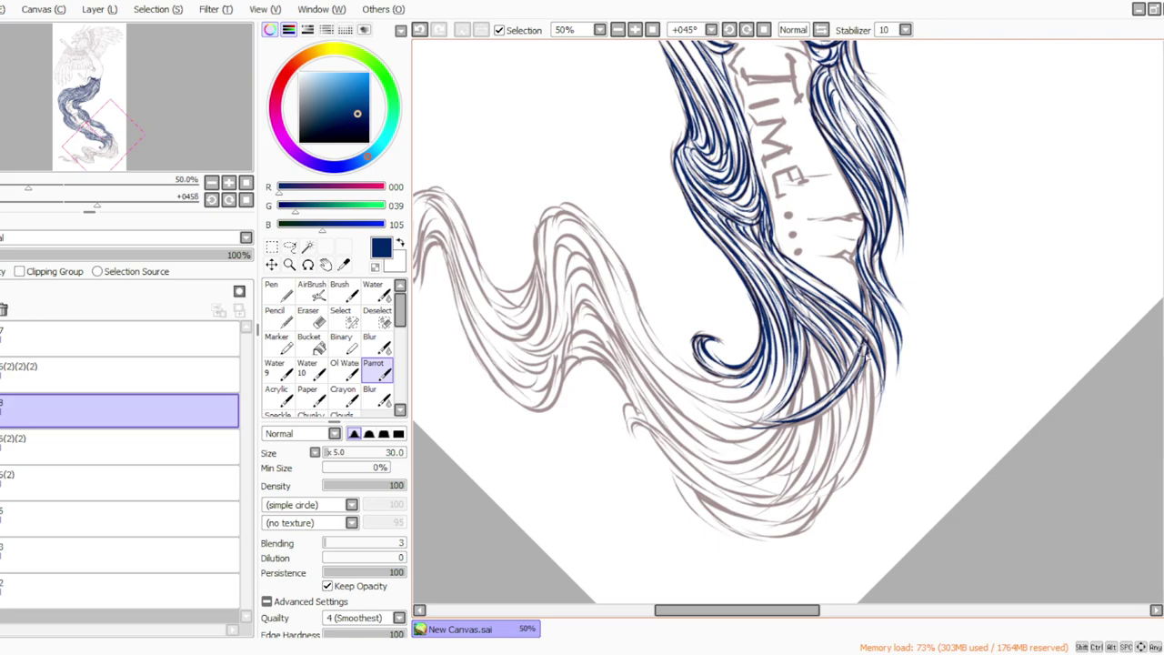
Step: Ink the outer strands of the tail's lower bend, from the end of the crossing strand down around the curve
{"action": "mouse_move", "coordinate": [865, 356]}
{"action": "left_mouse_down"}
{"action": "mouse_move", "coordinate": [860, 467]}
{"action": "mouse_move", "coordinate": [821, 500]}
{"action": "left_mouse_up"}
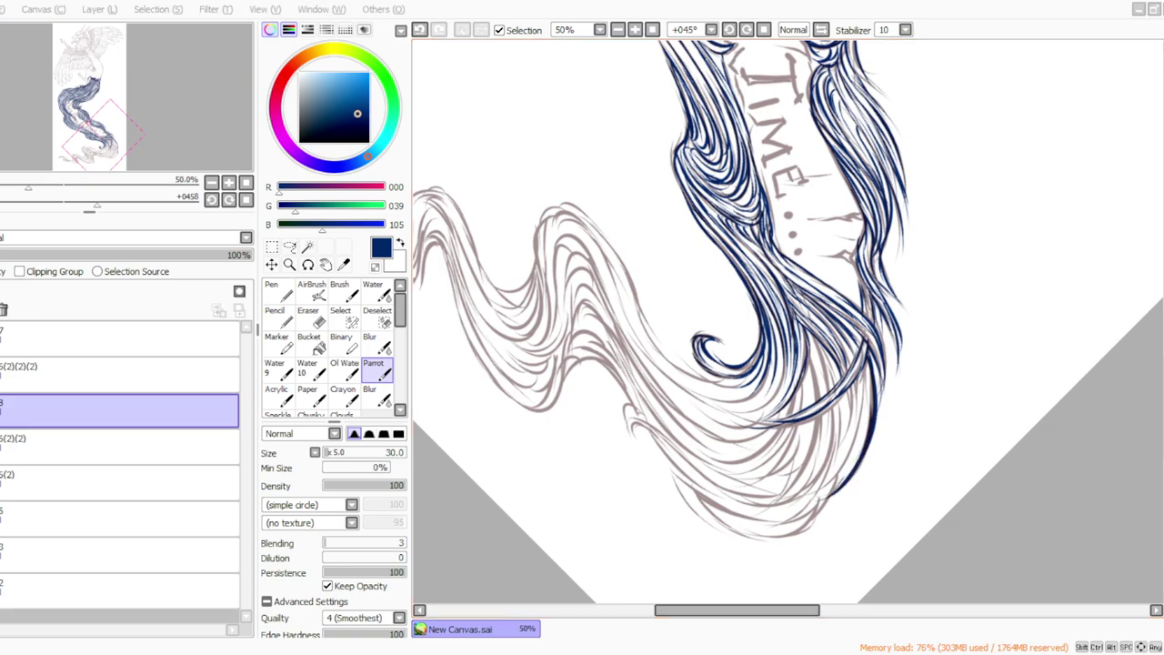
{"action": "left_click_drag", "start_coordinate": [832, 496], "coordinate": [822, 500]}
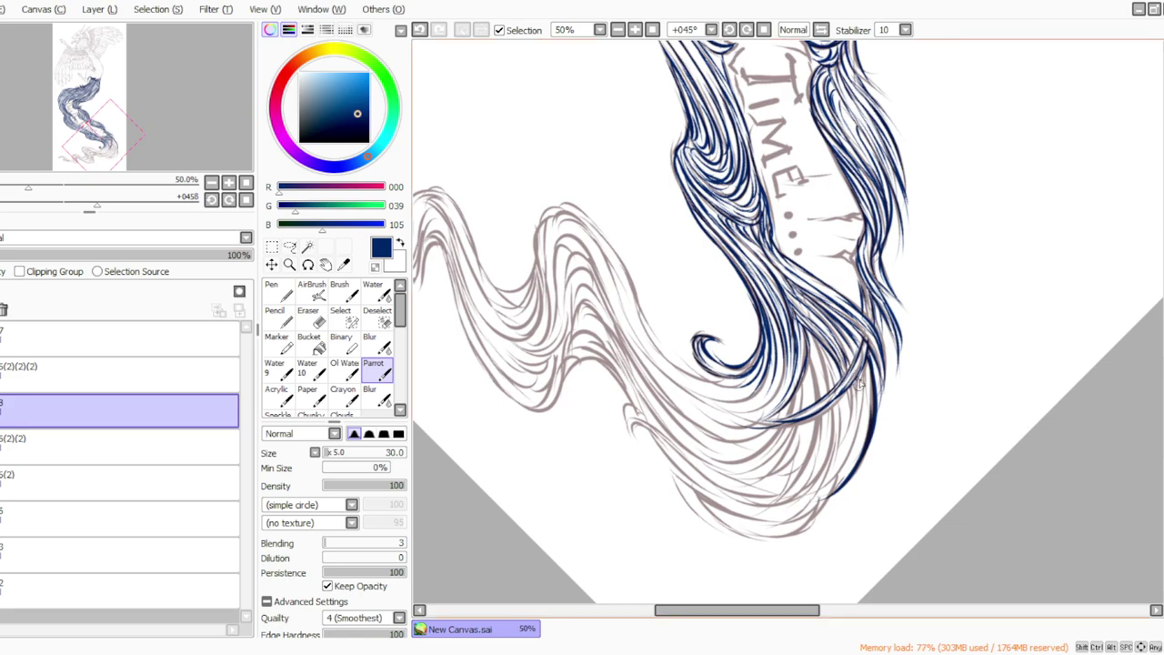
{"action": "mouse_move", "coordinate": [864, 387]}
{"action": "left_mouse_down"}
{"action": "mouse_move", "coordinate": [844, 472]}
{"action": "mouse_move", "coordinate": [815, 505]}
{"action": "left_mouse_up"}
{"action": "left_click_drag", "start_coordinate": [862, 411], "coordinate": [788, 517]}
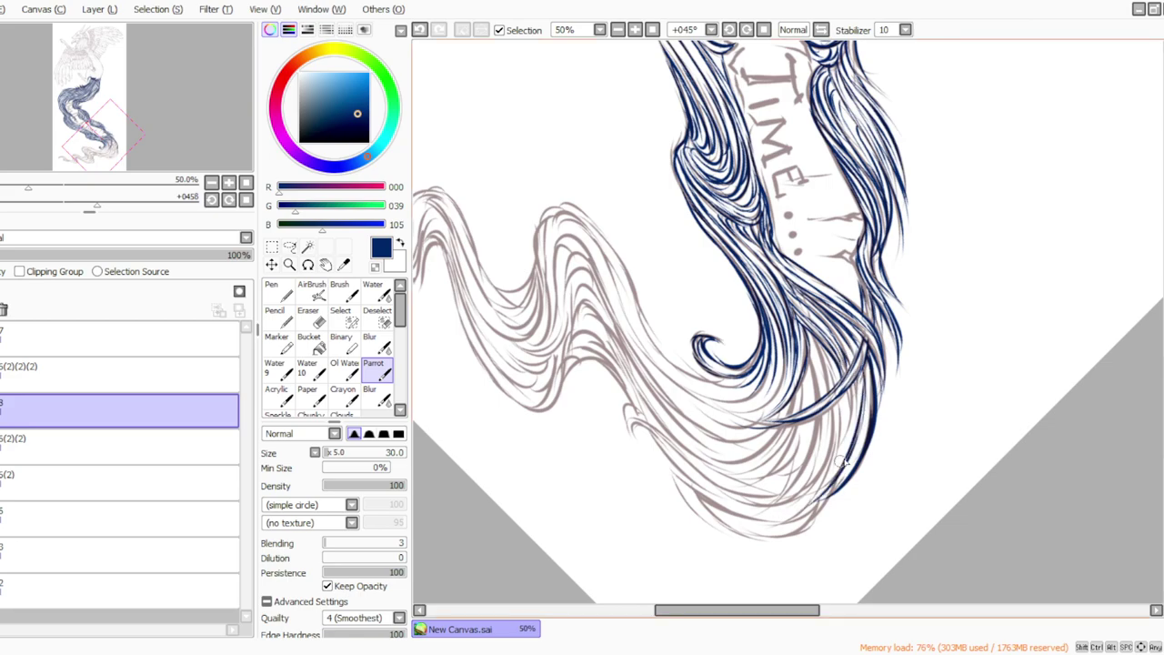
{"action": "left_click_drag", "start_coordinate": [868, 364], "coordinate": [851, 460]}
{"action": "left_click_drag", "start_coordinate": [870, 393], "coordinate": [826, 499]}
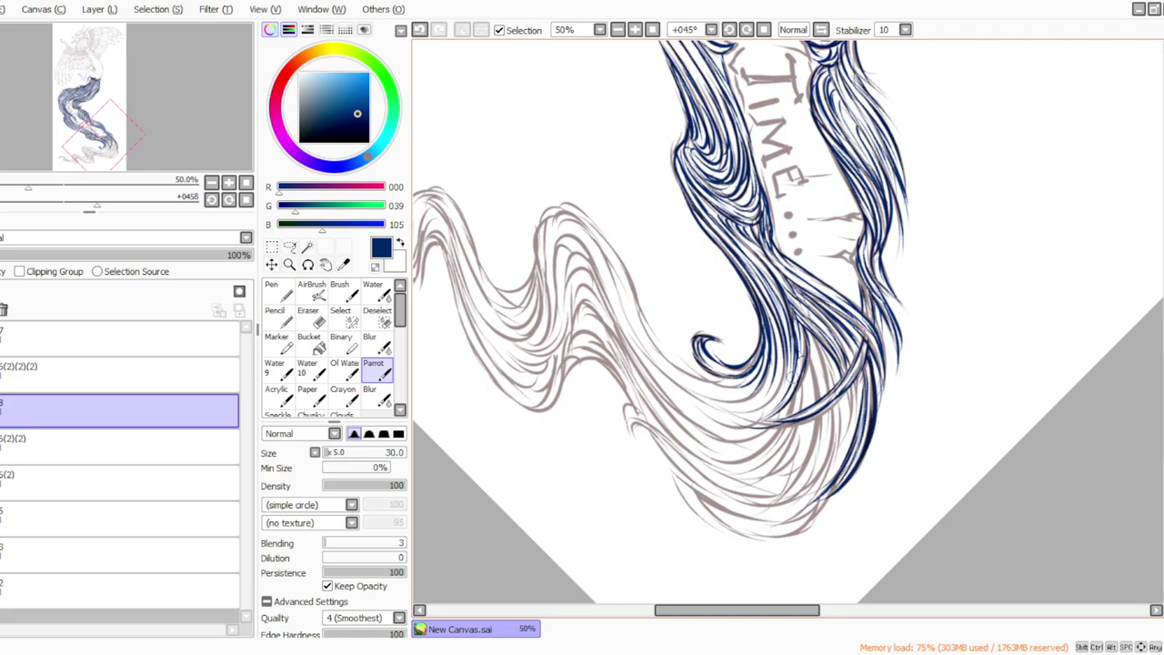
{"action": "left_click_drag", "start_coordinate": [855, 378], "coordinate": [843, 467]}
{"action": "left_click_drag", "start_coordinate": [856, 380], "coordinate": [841, 464]}
{"action": "left_click_drag", "start_coordinate": [849, 399], "coordinate": [813, 508]}
{"action": "left_click_drag", "start_coordinate": [848, 423], "coordinate": [815, 501]}
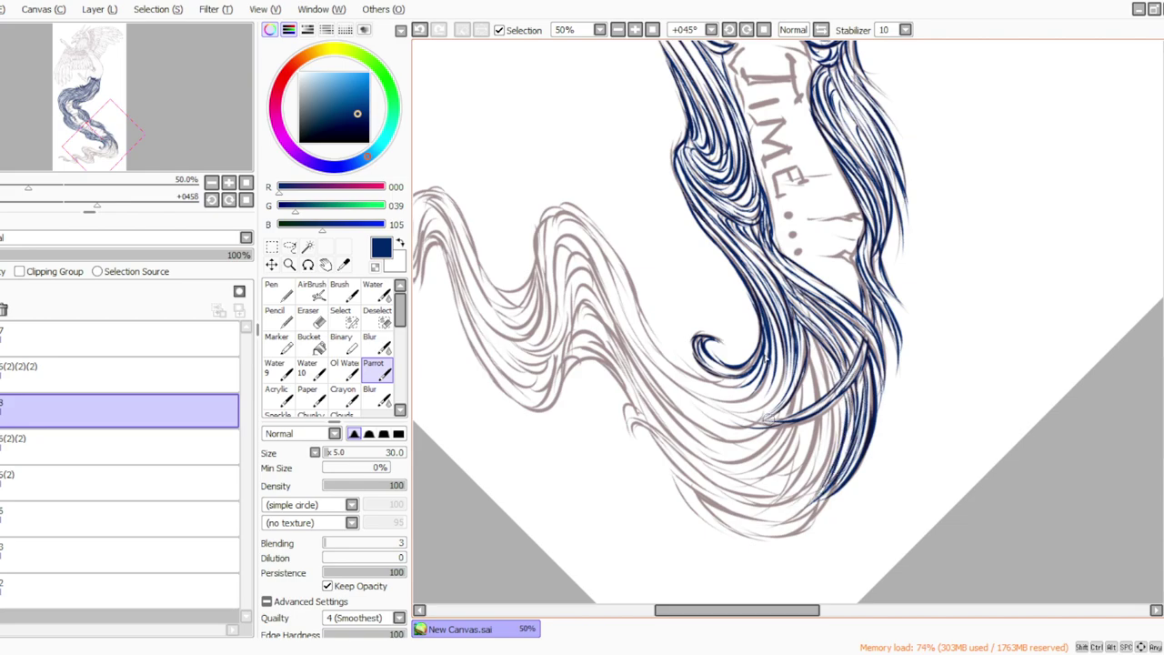
Step: Fill the middle of the lower bend with long curved strands passing behind the crossing strand
{"action": "left_click_drag", "start_coordinate": [819, 333], "coordinate": [840, 464]}
{"action": "left_click_drag", "start_coordinate": [837, 401], "coordinate": [817, 494]}
{"action": "mouse_move", "coordinate": [809, 335]}
{"action": "left_mouse_down"}
{"action": "mouse_move", "coordinate": [831, 400]}
{"action": "mouse_move", "coordinate": [823, 482]}
{"action": "left_mouse_up"}
{"action": "left_click_drag", "start_coordinate": [830, 426], "coordinate": [781, 513]}
{"action": "left_click_drag", "start_coordinate": [813, 355], "coordinate": [801, 484]}
{"action": "left_click_drag", "start_coordinate": [814, 433], "coordinate": [762, 507]}
{"action": "left_click_drag", "start_coordinate": [796, 458], "coordinate": [751, 497]}
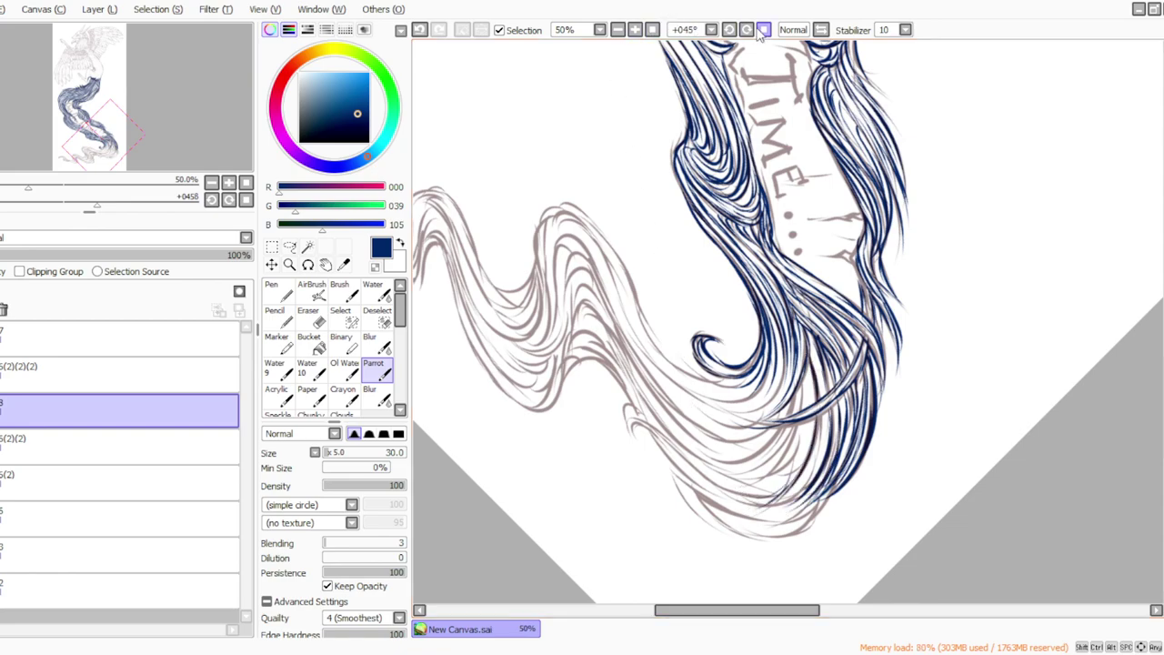
Step: Ink the outermost edge of the lower bend and sweep its strands around the underside into a pointed end
{"action": "left_click", "coordinate": [764, 30]}
{"action": "left_click_drag", "start_coordinate": [887, 375], "coordinate": [894, 474]}
{"action": "mouse_move", "coordinate": [904, 409]}
{"action": "left_mouse_down"}
{"action": "mouse_move", "coordinate": [868, 471]}
{"action": "mouse_move", "coordinate": [883, 480]}
{"action": "mouse_move", "coordinate": [876, 494]}
{"action": "left_mouse_up"}
{"action": "left_click_drag", "start_coordinate": [937, 424], "coordinate": [890, 499]}
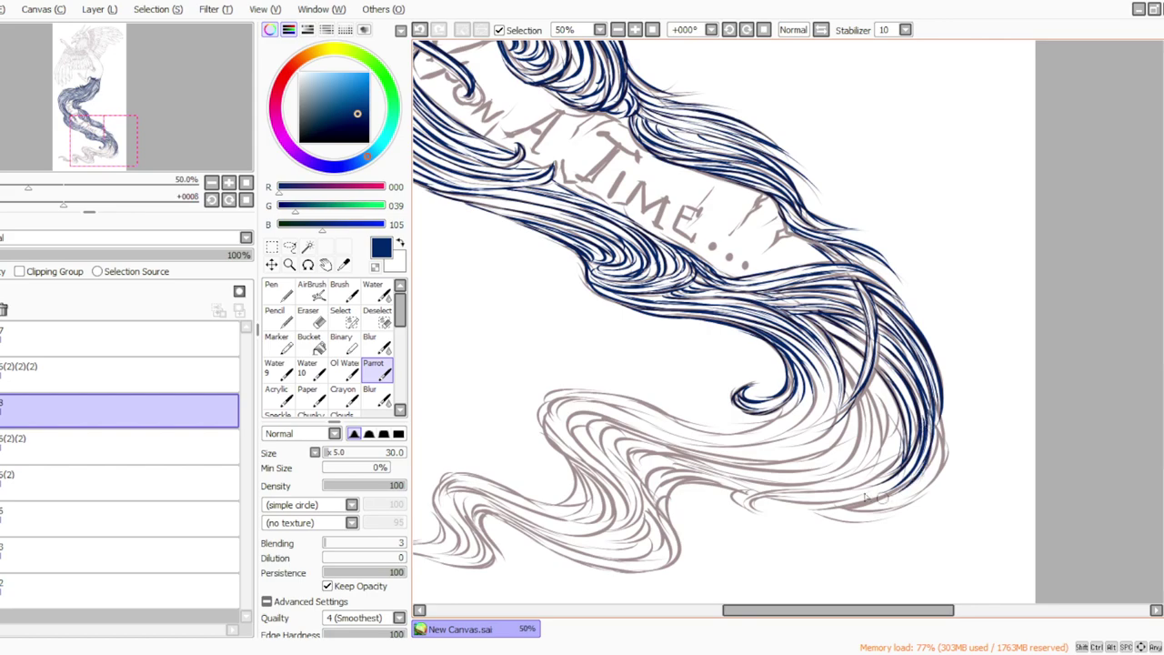
{"action": "mouse_move", "coordinate": [942, 400]}
{"action": "left_mouse_down"}
{"action": "mouse_move", "coordinate": [925, 468]}
{"action": "mouse_move", "coordinate": [941, 412]}
{"action": "mouse_move", "coordinate": [913, 458]}
{"action": "mouse_move", "coordinate": [941, 418]}
{"action": "mouse_move", "coordinate": [902, 500]}
{"action": "left_mouse_up"}
{"action": "mouse_move", "coordinate": [938, 460]}
{"action": "left_mouse_down"}
{"action": "mouse_move", "coordinate": [870, 509]}
{"action": "mouse_move", "coordinate": [907, 506]}
{"action": "mouse_move", "coordinate": [875, 511]}
{"action": "left_mouse_up"}
{"action": "mouse_move", "coordinate": [942, 440]}
{"action": "left_mouse_down"}
{"action": "mouse_move", "coordinate": [884, 494]}
{"action": "mouse_move", "coordinate": [901, 497]}
{"action": "mouse_move", "coordinate": [882, 490]}
{"action": "mouse_move", "coordinate": [859, 506]}
{"action": "mouse_move", "coordinate": [879, 492]}
{"action": "mouse_move", "coordinate": [817, 506]}
{"action": "left_mouse_up"}
{"action": "mouse_move", "coordinate": [906, 500]}
{"action": "left_mouse_down"}
{"action": "mouse_move", "coordinate": [823, 506]}
{"action": "mouse_move", "coordinate": [911, 505]}
{"action": "mouse_move", "coordinate": [833, 507]}
{"action": "mouse_move", "coordinate": [907, 500]}
{"action": "mouse_move", "coordinate": [874, 515]}
{"action": "left_mouse_up"}
{"action": "mouse_move", "coordinate": [912, 503]}
{"action": "left_mouse_down"}
{"action": "mouse_move", "coordinate": [853, 521]}
{"action": "mouse_move", "coordinate": [823, 513]}
{"action": "left_mouse_up"}
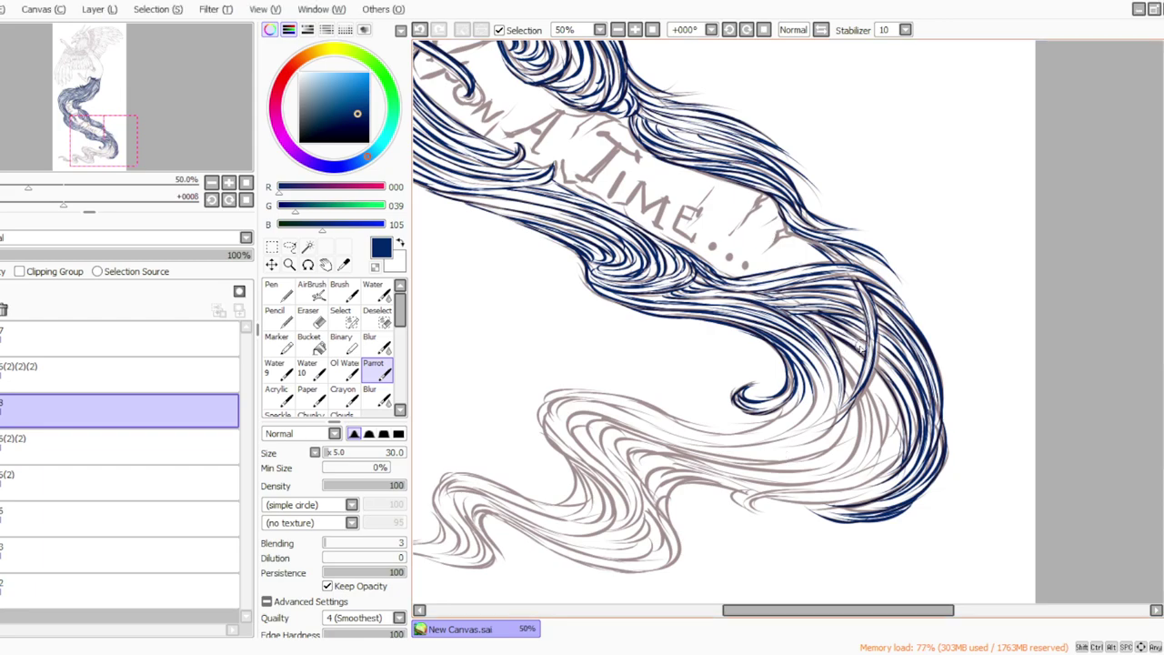
Step: Fill the inner side of the lower bend with short curved strands starting beneath the crossing strand
{"action": "left_click_drag", "start_coordinate": [865, 389], "coordinate": [864, 488]}
{"action": "left_click_drag", "start_coordinate": [873, 384], "coordinate": [877, 464]}
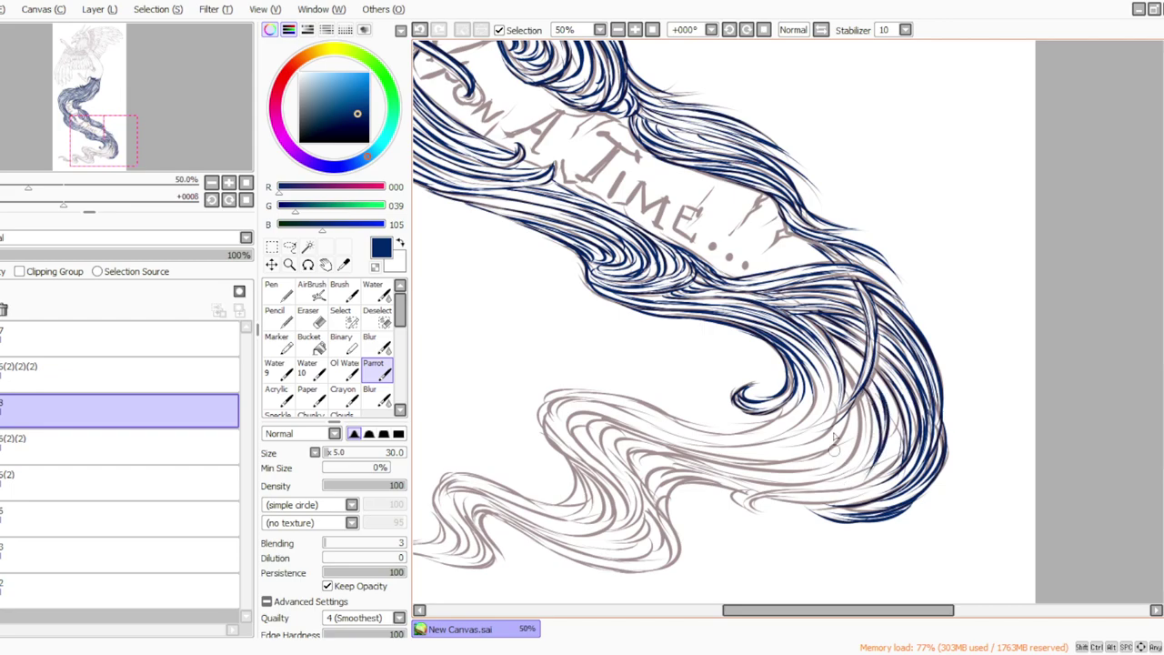
{"action": "mouse_move", "coordinate": [865, 392]}
{"action": "left_mouse_down"}
{"action": "mouse_move", "coordinate": [861, 463]}
{"action": "mouse_move", "coordinate": [846, 473]}
{"action": "left_mouse_up"}
{"action": "left_click_drag", "start_coordinate": [839, 366], "coordinate": [848, 384]}
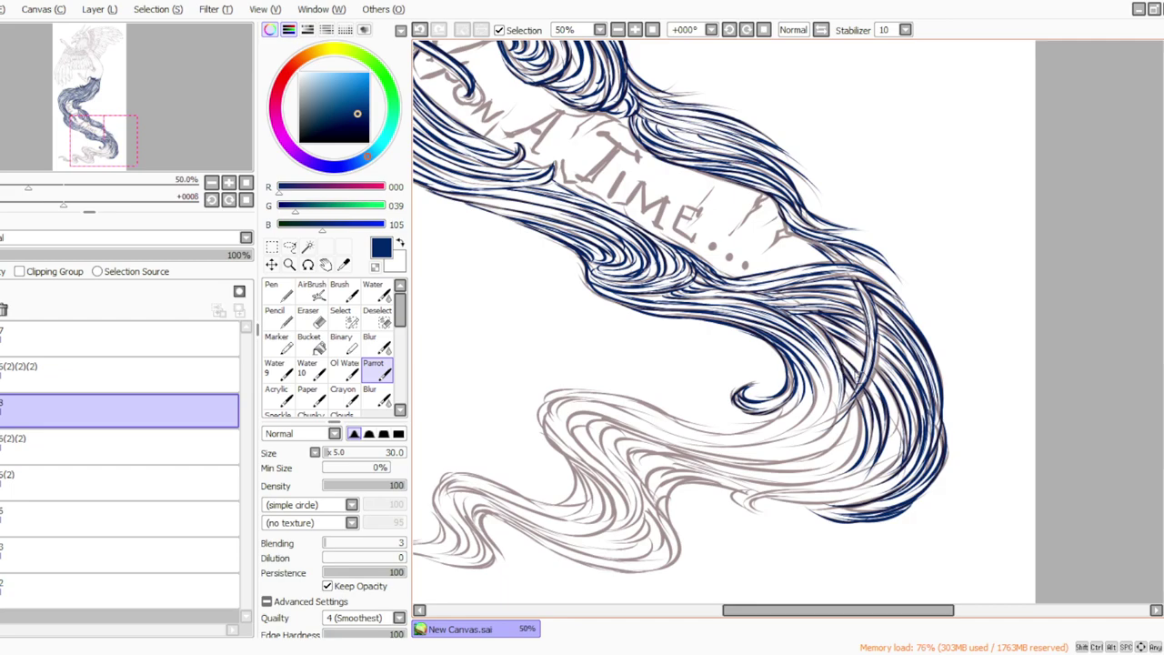
{"action": "left_click_drag", "start_coordinate": [875, 380], "coordinate": [890, 462]}
{"action": "left_click_drag", "start_coordinate": [895, 400], "coordinate": [881, 470]}
Step: Extend the lower bend's outer strands towards the small hooked tip, undoing and redrawing the unsuitable strokes
{"action": "left_click", "coordinate": [730, 30]}
{"action": "left_click", "coordinate": [729, 30]}
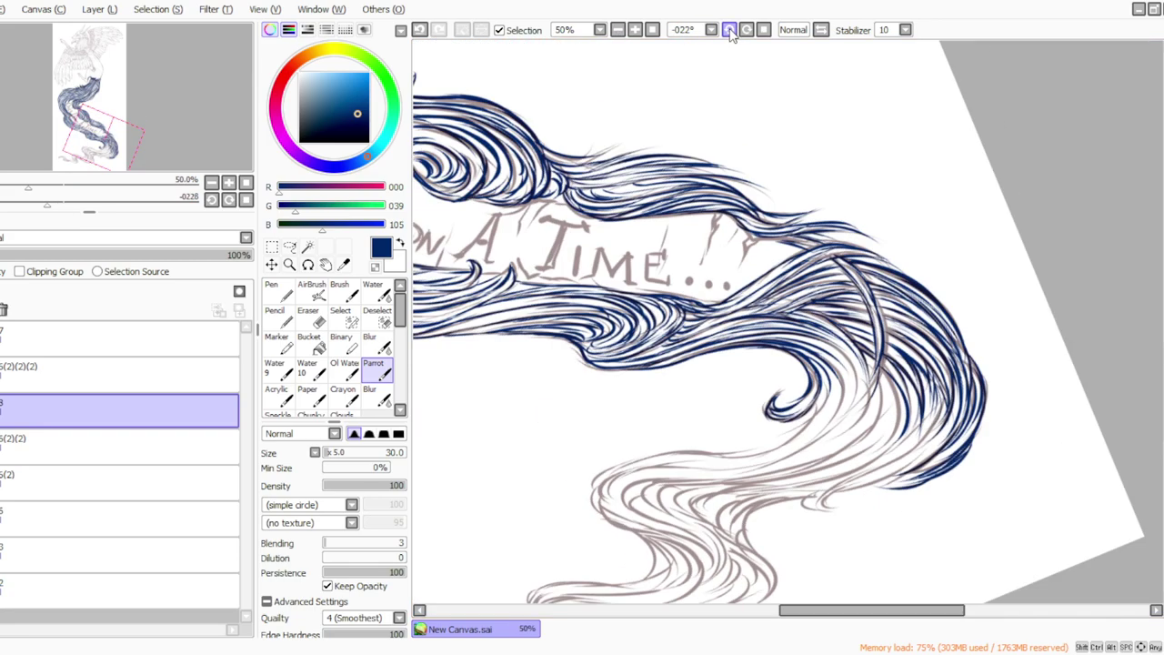
{"action": "left_click", "coordinate": [729, 30]}
{"action": "left_click", "coordinate": [729, 30]}
{"action": "left_click", "coordinate": [730, 30]}
{"action": "left_click", "coordinate": [730, 30]}
{"action": "left_click", "coordinate": [419, 30]}
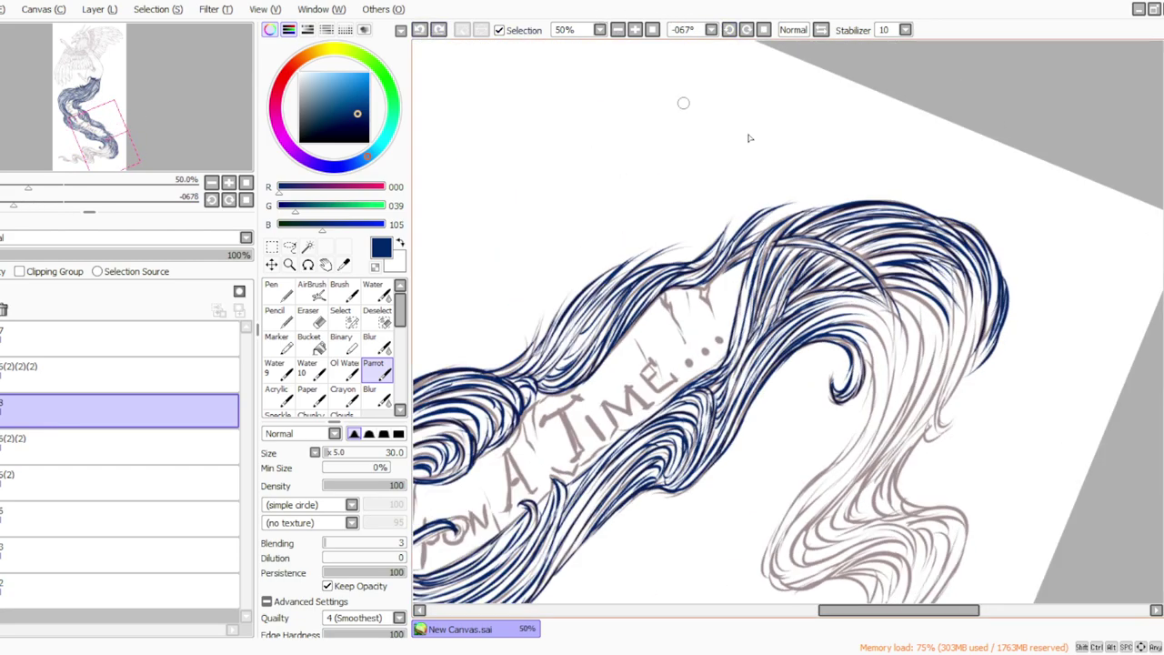
{"action": "mouse_move", "coordinate": [935, 262]}
{"action": "left_mouse_down"}
{"action": "mouse_move", "coordinate": [962, 307]}
{"action": "mouse_move", "coordinate": [956, 372]}
{"action": "mouse_move", "coordinate": [968, 333]}
{"action": "mouse_move", "coordinate": [960, 355]}
{"action": "left_mouse_up"}
{"action": "left_click_drag", "start_coordinate": [972, 289], "coordinate": [957, 338]}
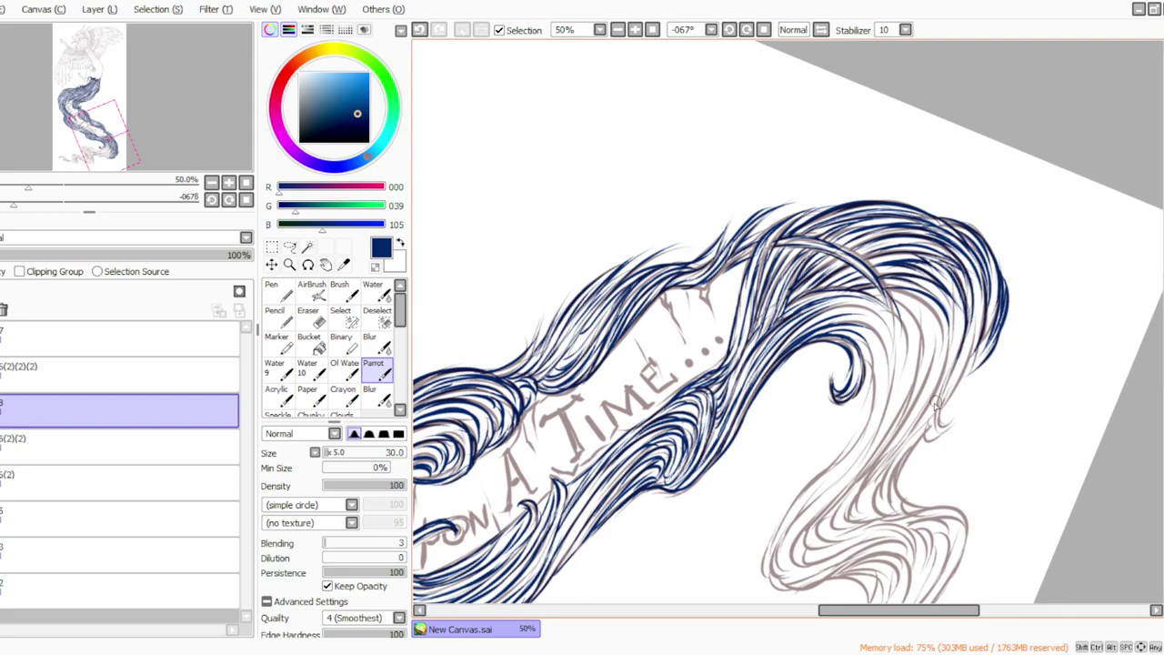
{"action": "left_click_drag", "start_coordinate": [972, 288], "coordinate": [958, 378]}
{"action": "mouse_move", "coordinate": [971, 322]}
{"action": "left_mouse_down"}
{"action": "mouse_move", "coordinate": [953, 382]}
{"action": "mouse_move", "coordinate": [978, 314]}
{"action": "mouse_move", "coordinate": [952, 397]}
{"action": "left_mouse_up"}
{"action": "left_click_drag", "start_coordinate": [980, 359], "coordinate": [958, 389]}
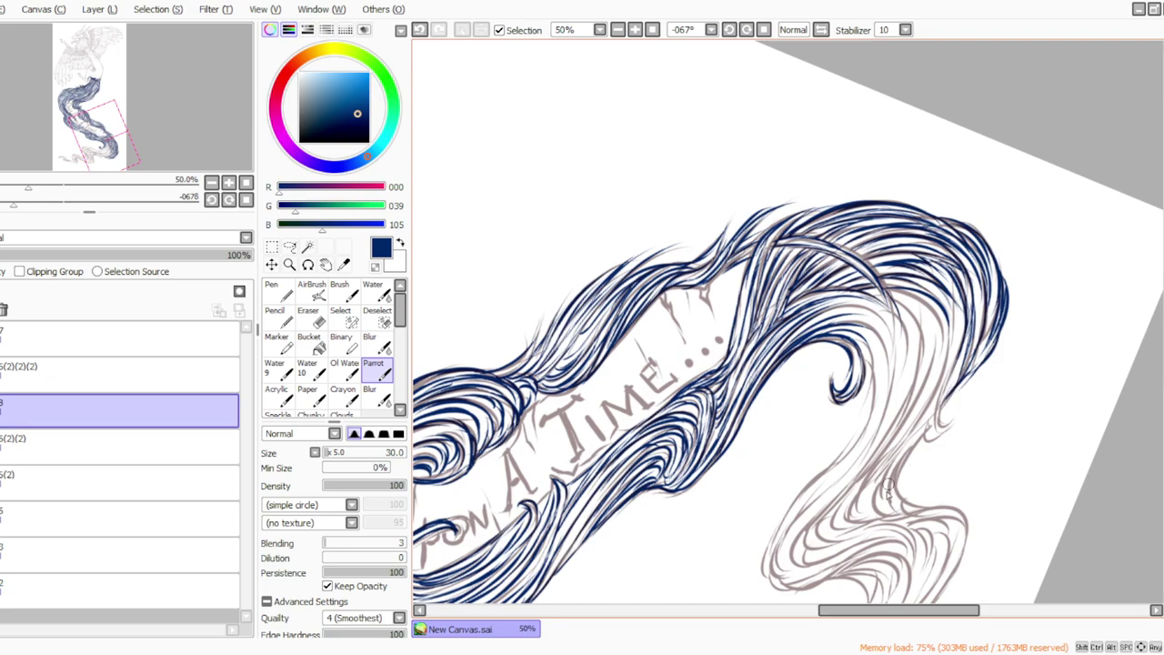
{"action": "left_click", "coordinate": [419, 31]}
{"action": "left_click", "coordinate": [421, 31]}
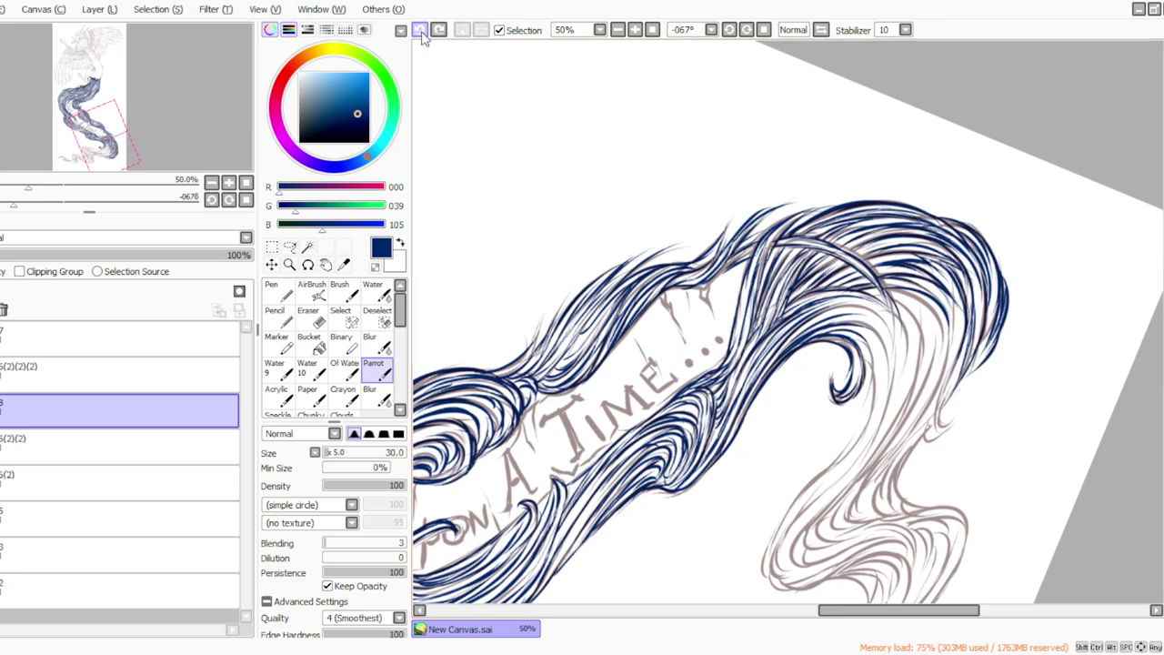
{"action": "mouse_move", "coordinate": [985, 348]}
{"action": "left_mouse_down"}
{"action": "mouse_move", "coordinate": [950, 400]}
{"action": "mouse_move", "coordinate": [959, 387]}
{"action": "left_mouse_up"}
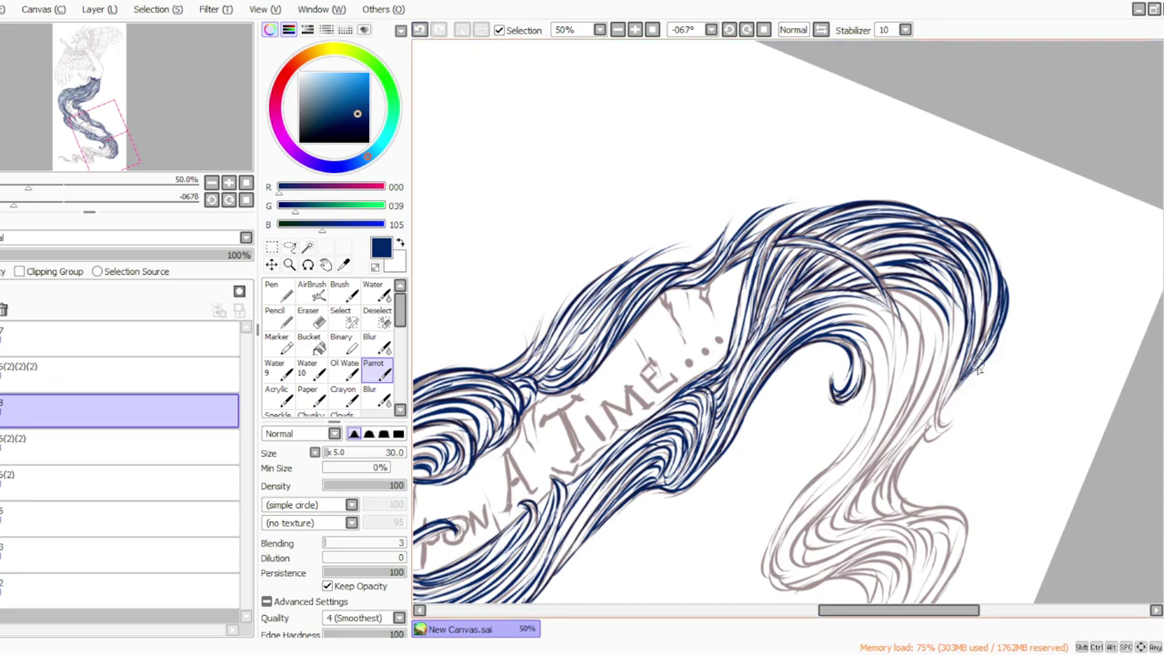
Step: Ink the small hooked tip at the end of the lower bend and fill the strands leading into it
{"action": "left_click", "coordinate": [730, 30]}
{"action": "left_click_drag", "start_coordinate": [970, 304], "coordinate": [959, 343]}
{"action": "mouse_move", "coordinate": [954, 284]}
{"action": "left_mouse_down"}
{"action": "mouse_move", "coordinate": [962, 350]}
{"action": "mouse_move", "coordinate": [980, 349]}
{"action": "mouse_move", "coordinate": [966, 365]}
{"action": "left_mouse_up"}
{"action": "left_click_drag", "start_coordinate": [952, 313], "coordinate": [957, 353]}
{"action": "left_click_drag", "start_coordinate": [920, 250], "coordinate": [955, 350]}
{"action": "mouse_move", "coordinate": [946, 307]}
{"action": "left_mouse_down"}
{"action": "mouse_move", "coordinate": [974, 377]}
{"action": "mouse_move", "coordinate": [961, 386]}
{"action": "mouse_move", "coordinate": [957, 374]}
{"action": "left_mouse_up"}
{"action": "mouse_move", "coordinate": [930, 244]}
{"action": "left_mouse_down"}
{"action": "mouse_move", "coordinate": [952, 289]}
{"action": "mouse_move", "coordinate": [954, 342]}
{"action": "mouse_move", "coordinate": [899, 238]}
{"action": "left_mouse_up"}
{"action": "left_click_drag", "start_coordinate": [964, 287], "coordinate": [965, 327]}
{"action": "left_click_drag", "start_coordinate": [956, 262], "coordinate": [955, 374]}
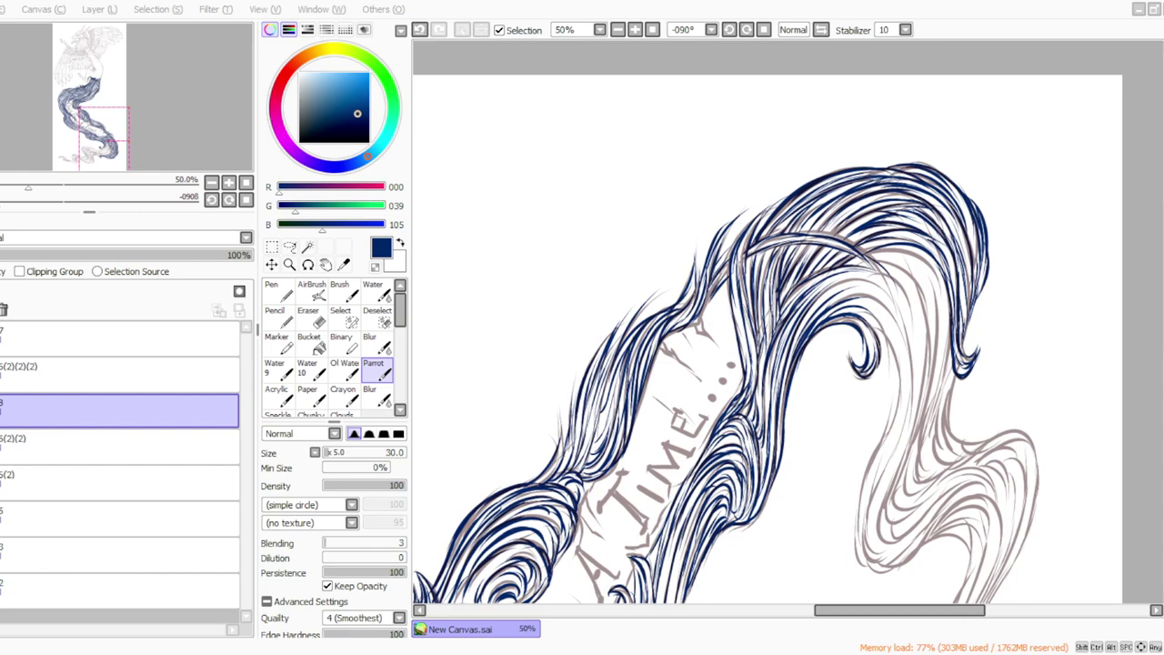
Step: Ink the strands passing beneath the small inner curl, leading out of the lower bend into the tail's narrowing end
{"action": "left_click", "coordinate": [729, 30]}
{"action": "left_click", "coordinate": [747, 30]}
{"action": "left_click", "coordinate": [747, 30]}
{"action": "left_click", "coordinate": [764, 31]}
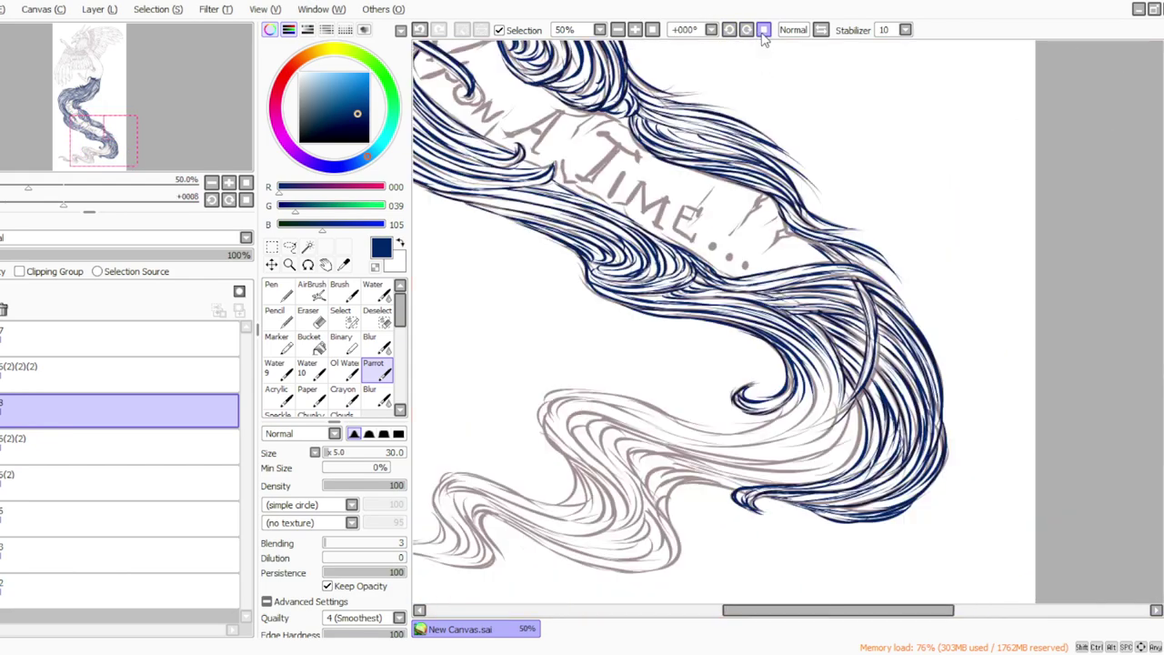
{"action": "left_click", "coordinate": [731, 31]}
{"action": "left_click", "coordinate": [731, 32]}
{"action": "left_click", "coordinate": [731, 32]}
{"action": "left_click", "coordinate": [731, 32]}
{"action": "left_click", "coordinate": [731, 31]}
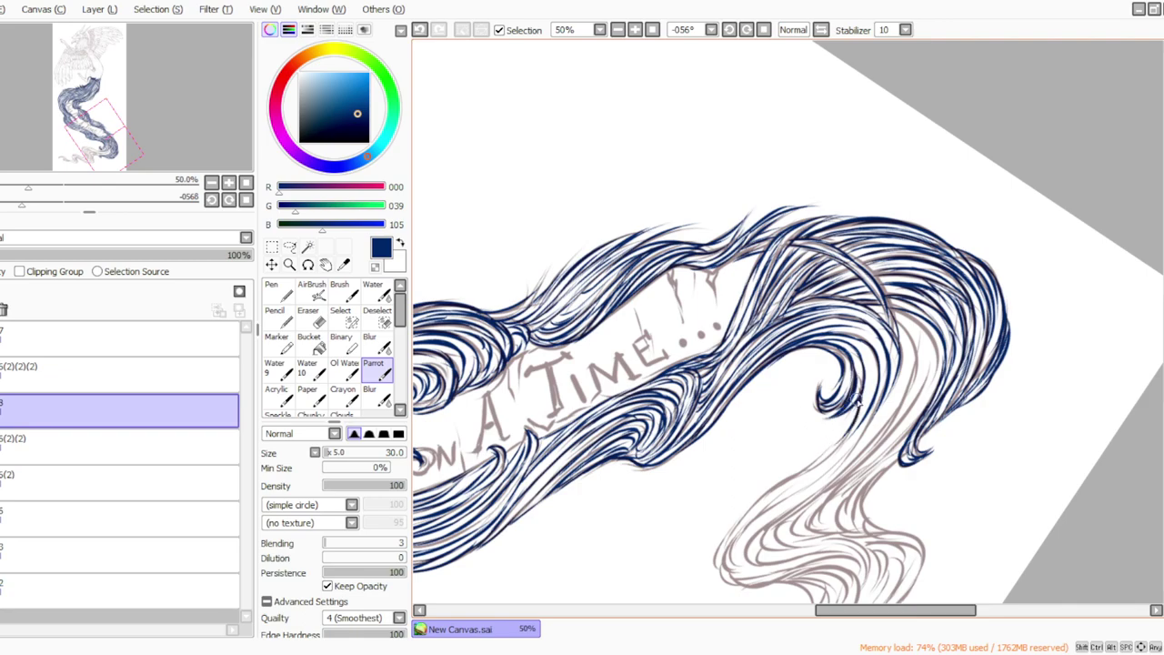
{"action": "left_click_drag", "start_coordinate": [811, 468], "coordinate": [806, 471]}
{"action": "left_click_drag", "start_coordinate": [847, 343], "coordinate": [852, 415]}
{"action": "left_click_drag", "start_coordinate": [871, 369], "coordinate": [859, 415]}
{"action": "left_click_drag", "start_coordinate": [864, 333], "coordinate": [882, 381]}
Step: Ink long strands from beneath the crossing strand down through the narrowing section towards the first fold of the wavy tail end
{"action": "left_click", "coordinate": [729, 29]}
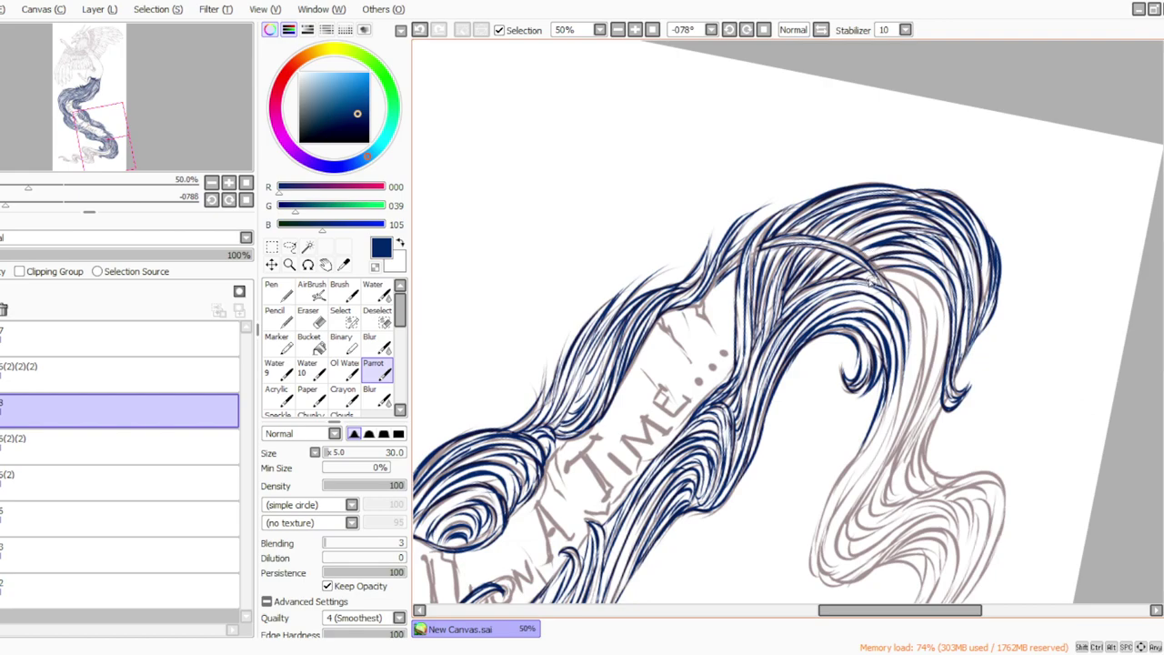
{"action": "mouse_move", "coordinate": [883, 277]}
{"action": "left_mouse_down"}
{"action": "mouse_move", "coordinate": [926, 318]}
{"action": "mouse_move", "coordinate": [905, 290]}
{"action": "mouse_move", "coordinate": [910, 402]}
{"action": "left_mouse_up"}
{"action": "left_click_drag", "start_coordinate": [918, 302], "coordinate": [899, 421]}
{"action": "left_click_drag", "start_coordinate": [917, 359], "coordinate": [878, 467]}
{"action": "left_click_drag", "start_coordinate": [918, 389], "coordinate": [866, 468]}
{"action": "mouse_move", "coordinate": [897, 302]}
{"action": "left_mouse_down"}
{"action": "mouse_move", "coordinate": [919, 350]}
{"action": "mouse_move", "coordinate": [882, 446]}
{"action": "left_mouse_up"}
{"action": "left_click_drag", "start_coordinate": [906, 333], "coordinate": [853, 482]}
{"action": "left_click_drag", "start_coordinate": [910, 377], "coordinate": [830, 524]}
{"action": "left_click_drag", "start_coordinate": [901, 406], "coordinate": [822, 534]}
{"action": "left_click_drag", "start_coordinate": [859, 471], "coordinate": [820, 535]}
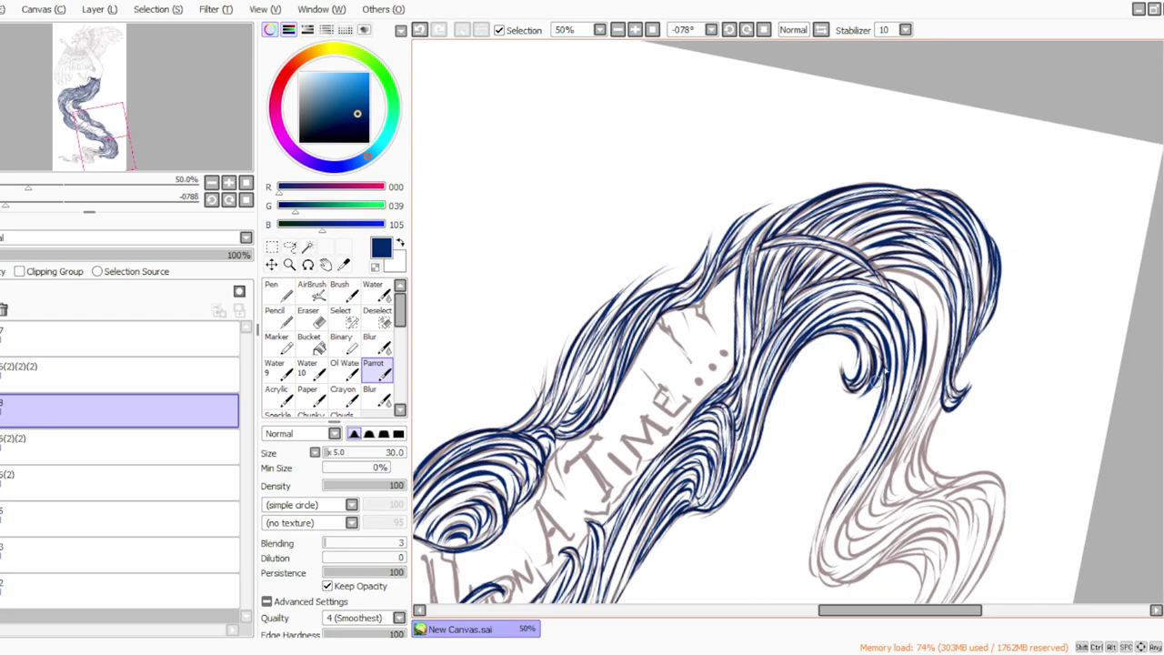
Step: Fill both sides of the narrowing section with strands and sweep them around the start of the first fold
{"action": "left_click_drag", "start_coordinate": [895, 389], "coordinate": [841, 491]}
{"action": "left_click_drag", "start_coordinate": [874, 426], "coordinate": [823, 525]}
{"action": "left_click_drag", "start_coordinate": [854, 460], "coordinate": [822, 528]}
{"action": "left_click_drag", "start_coordinate": [842, 480], "coordinate": [810, 569]}
{"action": "left_click_drag", "start_coordinate": [824, 510], "coordinate": [806, 578]}
{"action": "left_click_drag", "start_coordinate": [820, 531], "coordinate": [812, 561]}
{"action": "left_click_drag", "start_coordinate": [894, 399], "coordinate": [850, 486]}
{"action": "left_click_drag", "start_coordinate": [870, 444], "coordinate": [818, 531]}
{"action": "left_click_drag", "start_coordinate": [846, 478], "coordinate": [817, 537]}
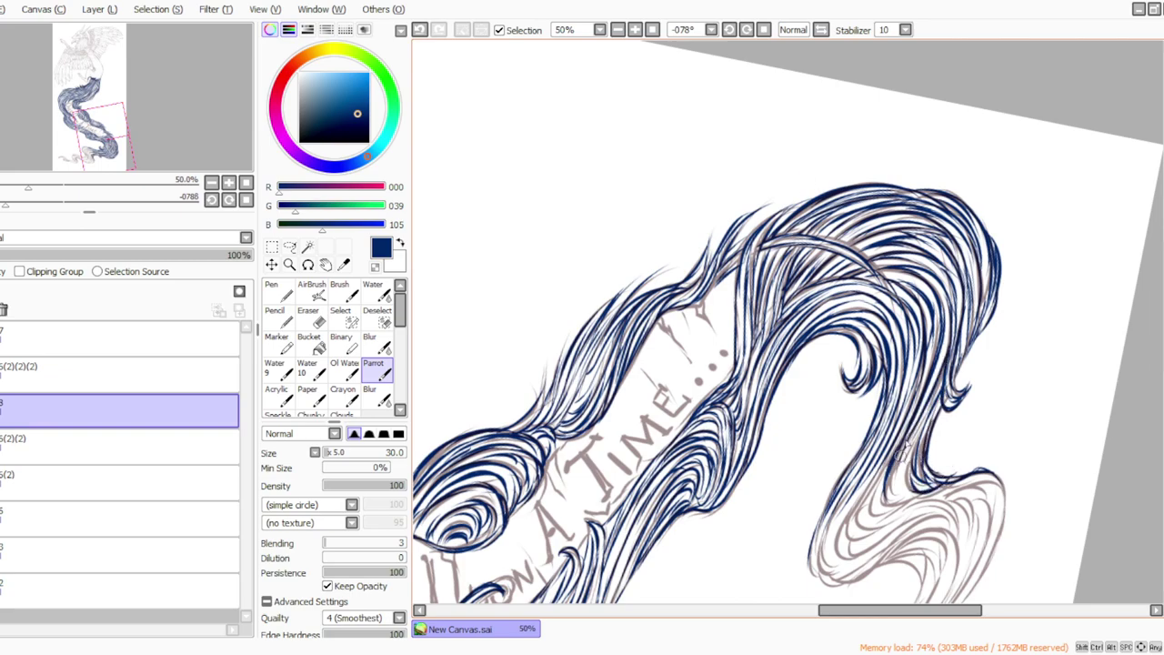
{"action": "mouse_move", "coordinate": [906, 490]}
{"action": "left_mouse_down"}
{"action": "mouse_move", "coordinate": [937, 394]}
{"action": "mouse_move", "coordinate": [906, 460]}
{"action": "left_mouse_up"}
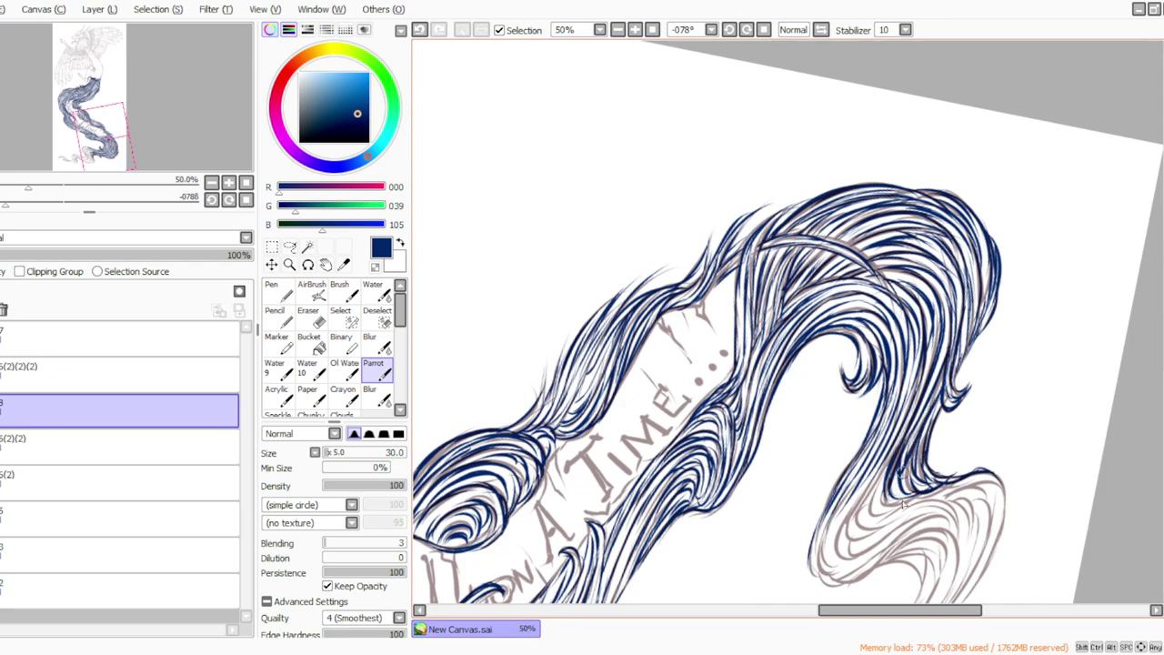
Step: Add strands along the slope of the wavy tail end's larger crest where it joins the lower bend
{"action": "left_click", "coordinate": [748, 30]}
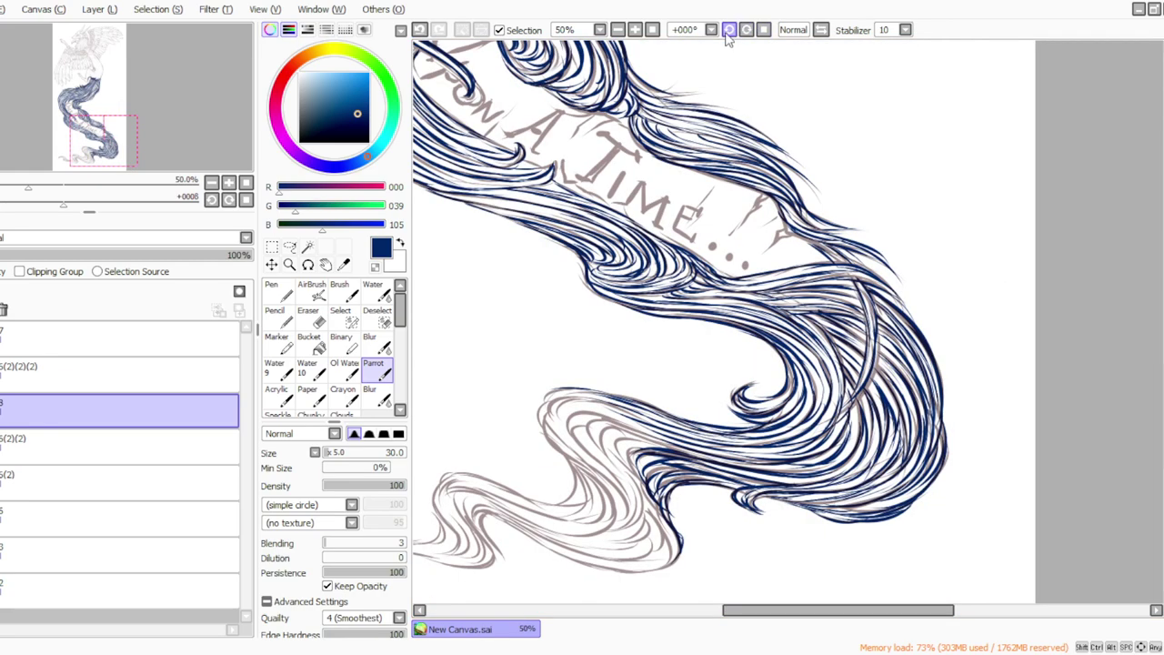
{"action": "left_click", "coordinate": [733, 32]}
{"action": "left_click", "coordinate": [747, 32]}
{"action": "left_click", "coordinate": [747, 33]}
{"action": "left_click", "coordinate": [747, 33]}
{"action": "left_click_drag", "start_coordinate": [682, 610], "coordinate": [628, 612]}
{"action": "left_click_drag", "start_coordinate": [1162, 400], "coordinate": [1161, 373]}
{"action": "left_click", "coordinate": [746, 34]}
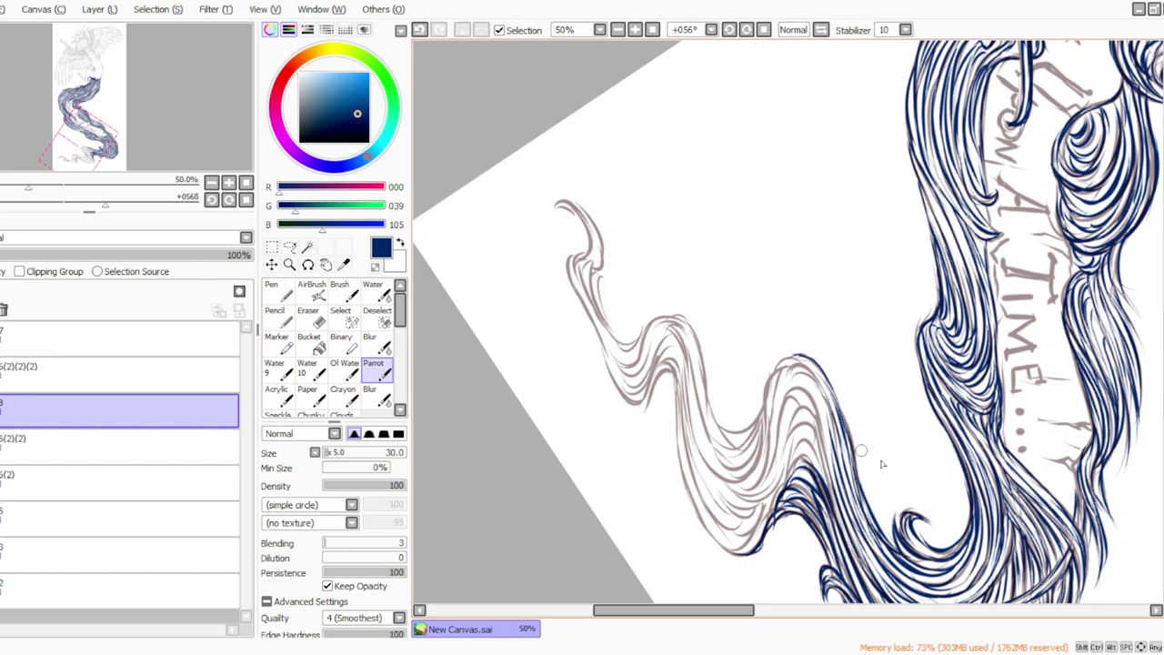
{"action": "left_click_drag", "start_coordinate": [792, 392], "coordinate": [843, 532]}
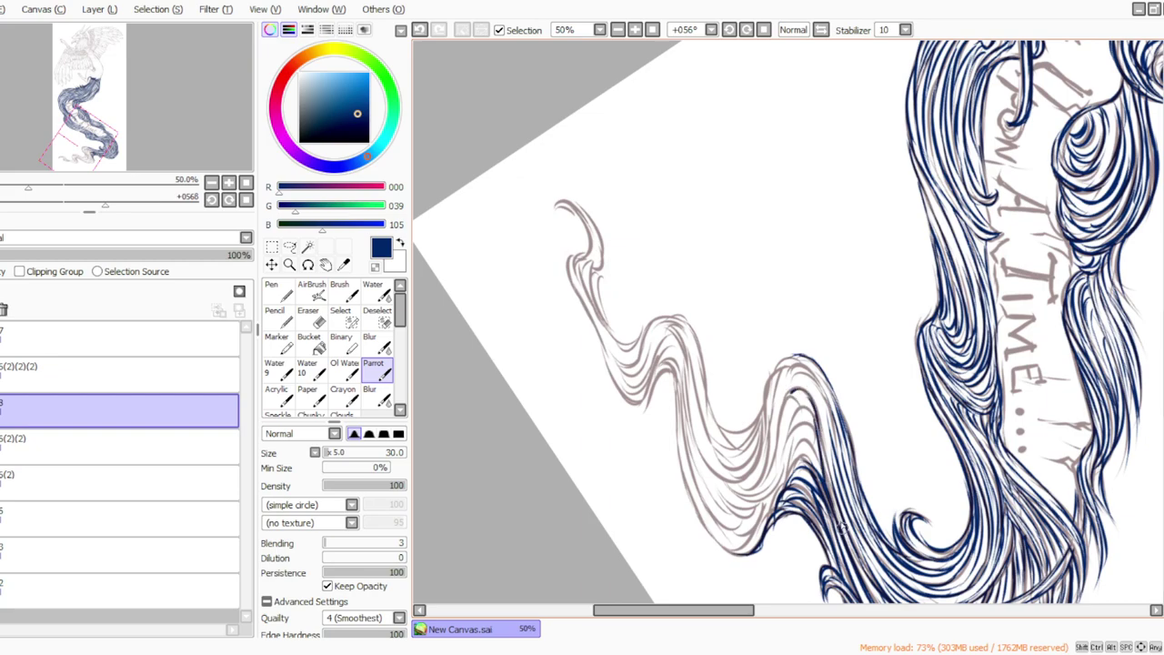
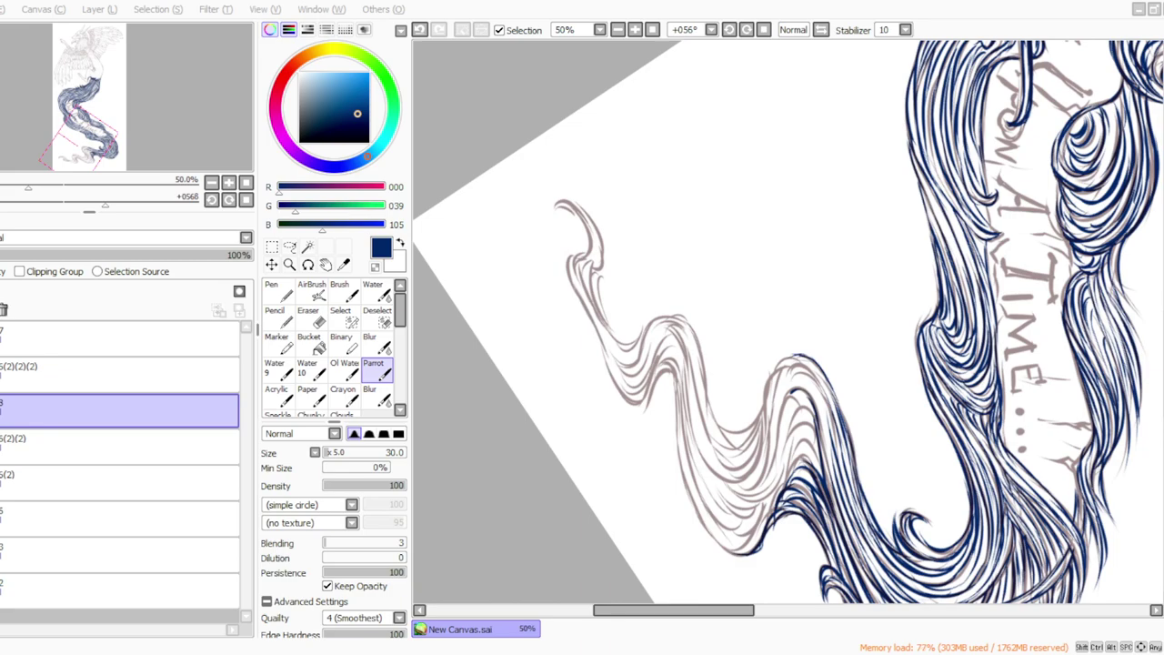
{"action": "left_click_drag", "start_coordinate": [830, 389], "coordinate": [855, 462]}
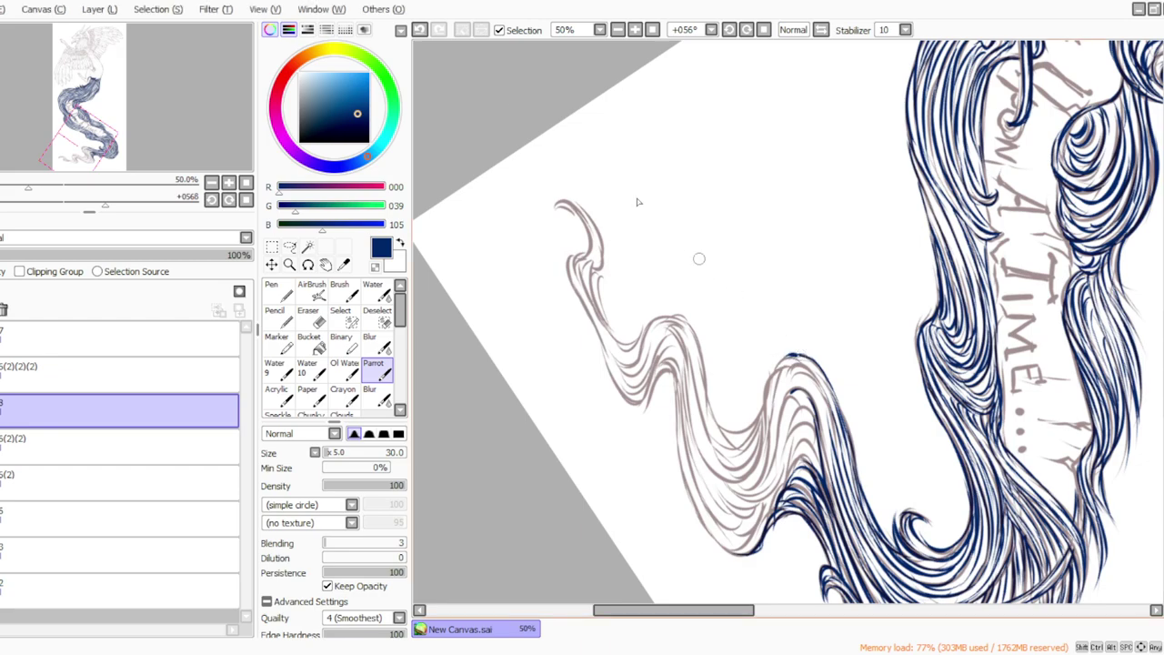
Step: Ink the upper edge of the wavy tail end through the trough between its larger and smaller crests
{"action": "mouse_move", "coordinate": [798, 355]}
{"action": "left_mouse_down"}
{"action": "mouse_move", "coordinate": [763, 393]}
{"action": "mouse_move", "coordinate": [775, 369]}
{"action": "mouse_move", "coordinate": [762, 431]}
{"action": "left_mouse_up"}
{"action": "mouse_move", "coordinate": [765, 390]}
{"action": "left_mouse_down"}
{"action": "mouse_move", "coordinate": [753, 468]}
{"action": "mouse_move", "coordinate": [754, 436]}
{"action": "mouse_move", "coordinate": [731, 430]}
{"action": "left_mouse_up"}
{"action": "mouse_move", "coordinate": [675, 318]}
{"action": "left_mouse_down"}
{"action": "mouse_move", "coordinate": [700, 353]}
{"action": "mouse_move", "coordinate": [712, 414]}
{"action": "left_mouse_up"}
{"action": "left_click_drag", "start_coordinate": [695, 341], "coordinate": [719, 447]}
{"action": "mouse_move", "coordinate": [695, 375]}
{"action": "left_mouse_down"}
{"action": "mouse_move", "coordinate": [735, 454]}
{"action": "mouse_move", "coordinate": [756, 440]}
{"action": "mouse_move", "coordinate": [745, 458]}
{"action": "mouse_move", "coordinate": [748, 434]}
{"action": "mouse_move", "coordinate": [726, 458]}
{"action": "left_mouse_up"}
{"action": "mouse_move", "coordinate": [761, 422]}
{"action": "left_mouse_down"}
{"action": "mouse_move", "coordinate": [746, 459]}
{"action": "mouse_move", "coordinate": [722, 462]}
{"action": "left_mouse_up"}
{"action": "left_click_drag", "start_coordinate": [698, 419], "coordinate": [726, 466]}
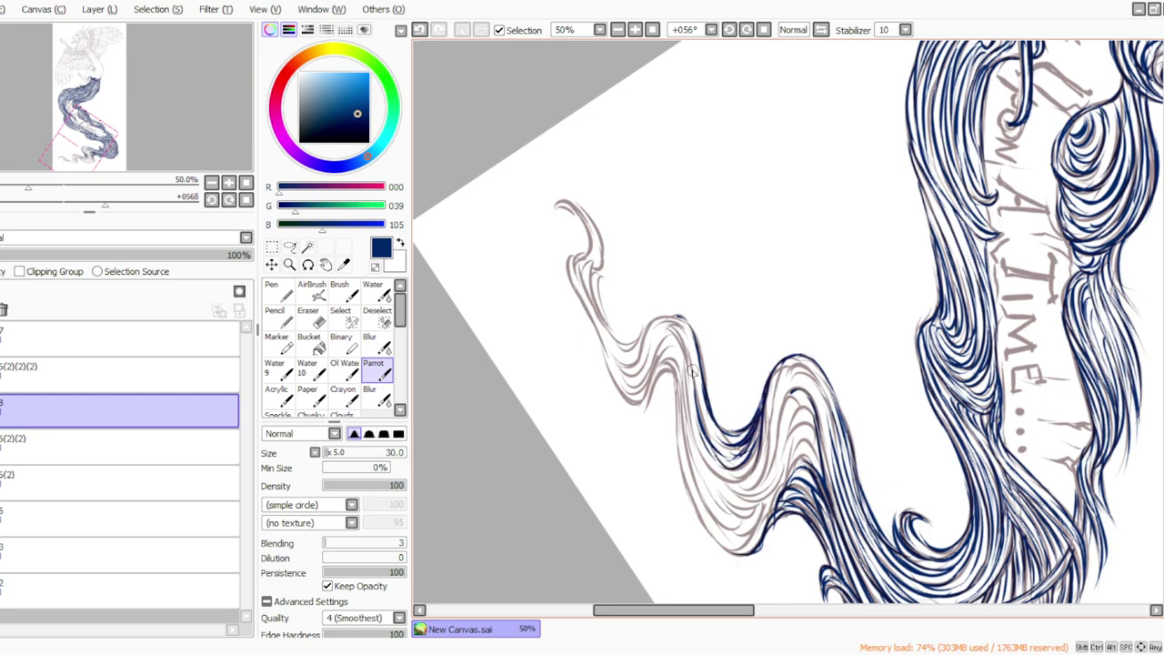
Step: Fill the upper part of the trough with curved strands running from the smaller crest to the larger crest
{"action": "mouse_move", "coordinate": [660, 342]}
{"action": "left_mouse_down"}
{"action": "mouse_move", "coordinate": [681, 373]}
{"action": "mouse_move", "coordinate": [659, 346]}
{"action": "mouse_move", "coordinate": [687, 374]}
{"action": "mouse_move", "coordinate": [657, 359]}
{"action": "mouse_move", "coordinate": [689, 356]}
{"action": "mouse_move", "coordinate": [666, 345]}
{"action": "mouse_move", "coordinate": [677, 341]}
{"action": "mouse_move", "coordinate": [690, 428]}
{"action": "mouse_move", "coordinate": [677, 350]}
{"action": "mouse_move", "coordinate": [687, 411]}
{"action": "left_mouse_up"}
{"action": "mouse_move", "coordinate": [681, 359]}
{"action": "left_mouse_down"}
{"action": "mouse_move", "coordinate": [706, 465]}
{"action": "mouse_move", "coordinate": [735, 486]}
{"action": "left_mouse_up"}
{"action": "left_click_drag", "start_coordinate": [761, 421], "coordinate": [721, 477]}
{"action": "left_click_drag", "start_coordinate": [758, 443], "coordinate": [712, 476]}
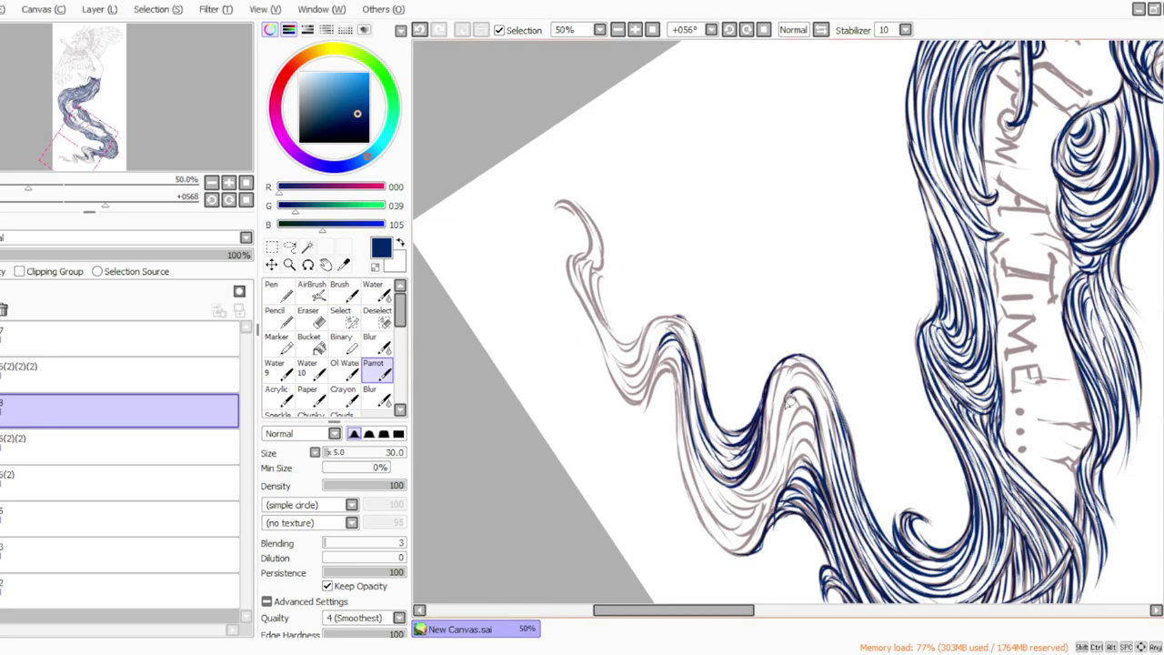
{"action": "mouse_move", "coordinate": [780, 435]}
{"action": "left_mouse_down"}
{"action": "mouse_move", "coordinate": [760, 491]}
{"action": "mouse_move", "coordinate": [748, 488]}
{"action": "left_mouse_up"}
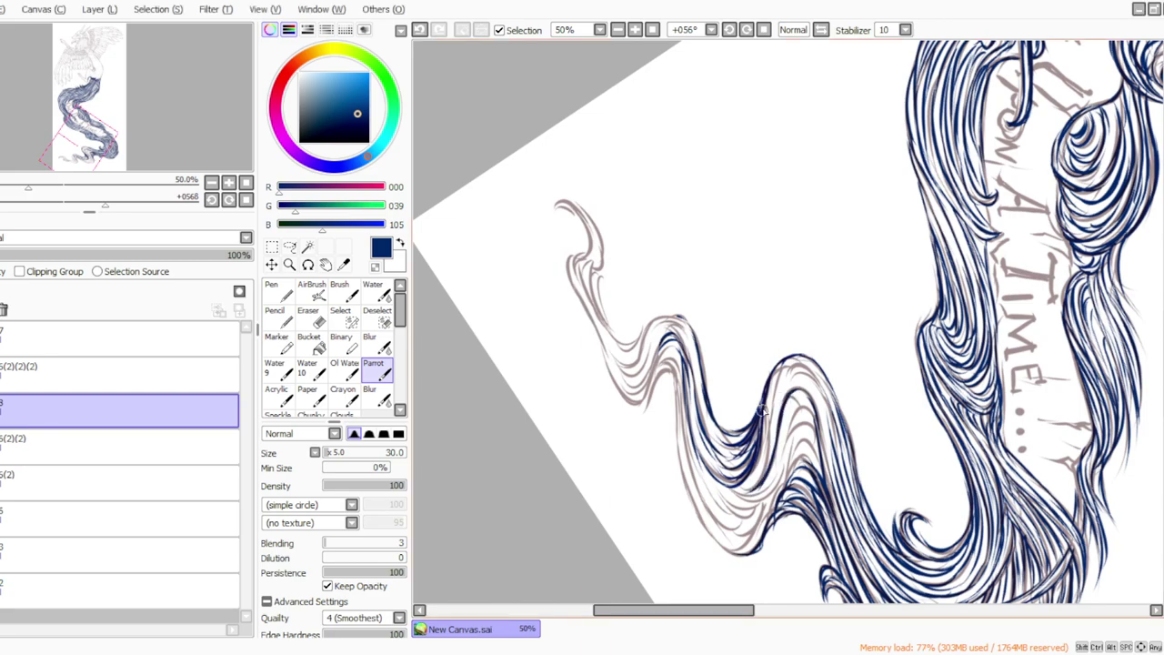
{"action": "left_click_drag", "start_coordinate": [790, 367], "coordinate": [766, 449]}
{"action": "left_click_drag", "start_coordinate": [775, 391], "coordinate": [748, 499]}
{"action": "mouse_move", "coordinate": [765, 415]}
{"action": "left_mouse_down"}
{"action": "mouse_move", "coordinate": [743, 489]}
{"action": "mouse_move", "coordinate": [722, 486]}
{"action": "left_mouse_up"}
Step: Fill the larger crest of the wavy tail end with nested curved strands
{"action": "mouse_move", "coordinate": [784, 367]}
{"action": "left_mouse_down"}
{"action": "mouse_move", "coordinate": [818, 390]}
{"action": "mouse_move", "coordinate": [802, 375]}
{"action": "mouse_move", "coordinate": [833, 455]}
{"action": "mouse_move", "coordinate": [789, 369]}
{"action": "mouse_move", "coordinate": [815, 374]}
{"action": "mouse_move", "coordinate": [833, 415]}
{"action": "left_mouse_up"}
{"action": "mouse_move", "coordinate": [791, 375]}
{"action": "left_mouse_down"}
{"action": "mouse_move", "coordinate": [816, 402]}
{"action": "mouse_move", "coordinate": [799, 377]}
{"action": "mouse_move", "coordinate": [829, 440]}
{"action": "mouse_move", "coordinate": [782, 376]}
{"action": "mouse_move", "coordinate": [775, 444]}
{"action": "left_mouse_up"}
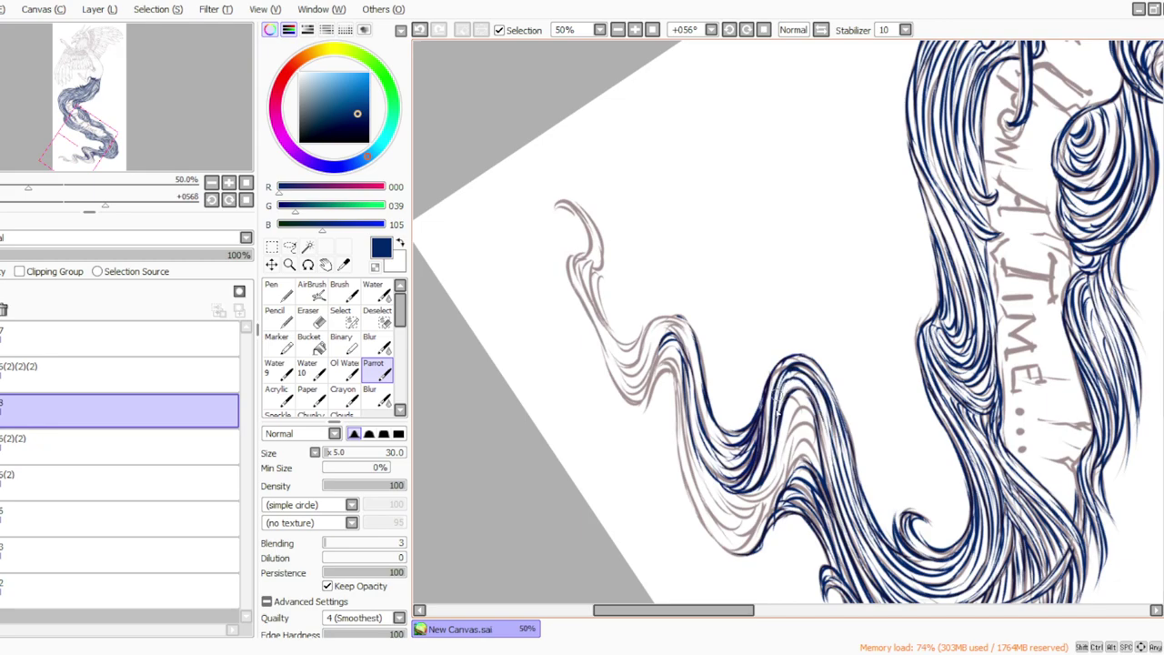
{"action": "mouse_move", "coordinate": [795, 403]}
{"action": "left_mouse_down"}
{"action": "mouse_move", "coordinate": [786, 442]}
{"action": "mouse_move", "coordinate": [812, 420]}
{"action": "mouse_move", "coordinate": [792, 430]}
{"action": "mouse_move", "coordinate": [803, 413]}
{"action": "mouse_move", "coordinate": [782, 472]}
{"action": "left_mouse_up"}
{"action": "left_click_drag", "start_coordinate": [788, 431], "coordinate": [769, 488]}
{"action": "mouse_move", "coordinate": [786, 406]}
{"action": "left_mouse_down"}
{"action": "mouse_move", "coordinate": [753, 497]}
{"action": "mouse_move", "coordinate": [817, 440]}
{"action": "mouse_move", "coordinate": [788, 488]}
{"action": "mouse_move", "coordinate": [786, 463]}
{"action": "left_mouse_up"}
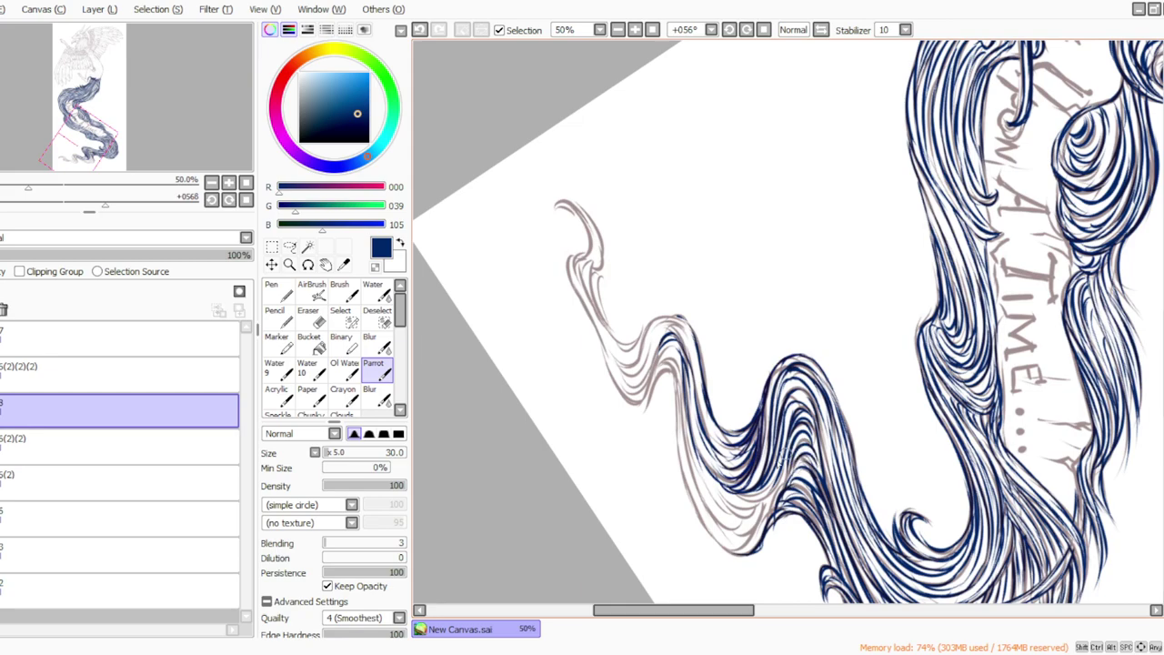
{"action": "left_click_drag", "start_coordinate": [804, 386], "coordinate": [828, 491]}
Step: Ink the trough's lower strands and outer edge, carrying them up over the smaller crest
{"action": "mouse_move", "coordinate": [786, 457]}
{"action": "left_mouse_down"}
{"action": "mouse_move", "coordinate": [752, 505]}
{"action": "mouse_move", "coordinate": [732, 469]}
{"action": "mouse_move", "coordinate": [764, 517]}
{"action": "mouse_move", "coordinate": [733, 522]}
{"action": "mouse_move", "coordinate": [720, 478]}
{"action": "left_mouse_up"}
{"action": "mouse_move", "coordinate": [753, 522]}
{"action": "left_mouse_down"}
{"action": "mouse_move", "coordinate": [698, 452]}
{"action": "mouse_move", "coordinate": [731, 511]}
{"action": "mouse_move", "coordinate": [684, 420]}
{"action": "left_mouse_up"}
{"action": "left_click_drag", "start_coordinate": [672, 318], "coordinate": [722, 443]}
{"action": "mouse_move", "coordinate": [673, 355]}
{"action": "left_mouse_down"}
{"action": "mouse_move", "coordinate": [703, 446]}
{"action": "mouse_move", "coordinate": [715, 471]}
{"action": "mouse_move", "coordinate": [731, 473]}
{"action": "left_mouse_up"}
{"action": "mouse_move", "coordinate": [675, 351]}
{"action": "left_mouse_down"}
{"action": "mouse_move", "coordinate": [660, 380]}
{"action": "mouse_move", "coordinate": [676, 396]}
{"action": "mouse_move", "coordinate": [676, 433]}
{"action": "mouse_move", "coordinate": [680, 400]}
{"action": "mouse_move", "coordinate": [706, 506]}
{"action": "left_mouse_up"}
{"action": "mouse_move", "coordinate": [694, 465]}
{"action": "left_mouse_down"}
{"action": "mouse_move", "coordinate": [724, 524]}
{"action": "mouse_move", "coordinate": [759, 544]}
{"action": "mouse_move", "coordinate": [715, 503]}
{"action": "mouse_move", "coordinate": [733, 522]}
{"action": "left_mouse_up"}
{"action": "left_click_drag", "start_coordinate": [697, 464], "coordinate": [731, 519]}
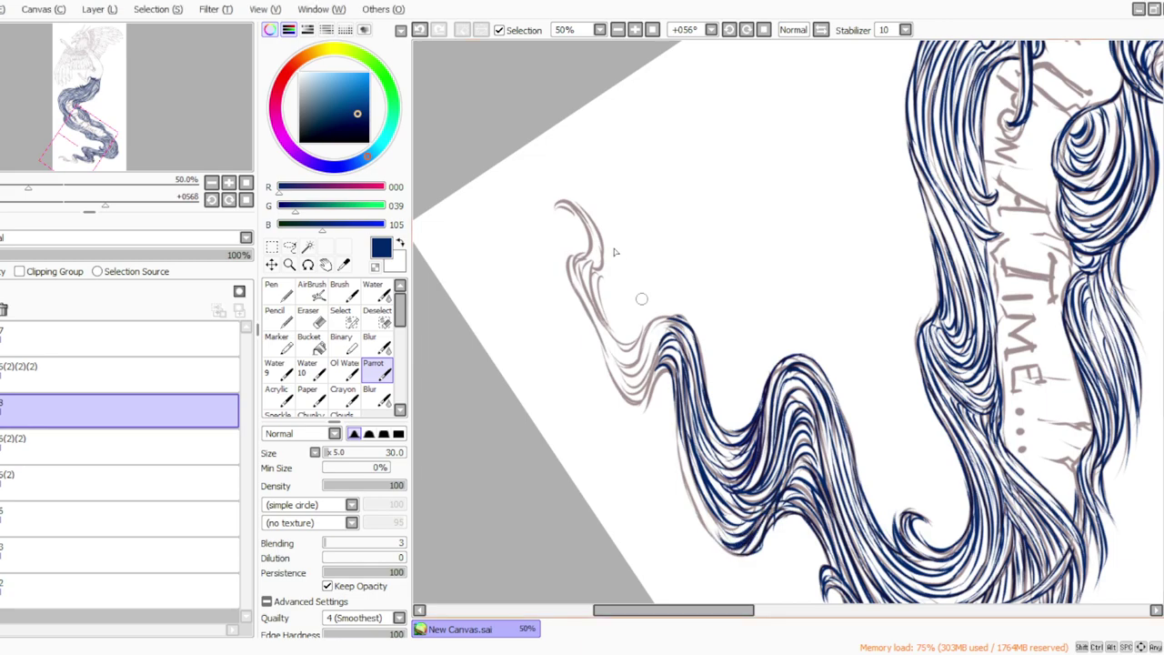
{"action": "mouse_move", "coordinate": [673, 414]}
{"action": "left_mouse_down"}
{"action": "mouse_move", "coordinate": [696, 520]}
{"action": "mouse_move", "coordinate": [686, 497]}
{"action": "mouse_move", "coordinate": [739, 558]}
{"action": "mouse_move", "coordinate": [763, 535]}
{"action": "mouse_move", "coordinate": [726, 549]}
{"action": "left_mouse_up"}
{"action": "left_click_drag", "start_coordinate": [690, 491], "coordinate": [719, 545]}
{"action": "left_click_drag", "start_coordinate": [679, 431], "coordinate": [719, 532]}
{"action": "left_click_drag", "start_coordinate": [693, 465], "coordinate": [718, 531]}
Step: Ink the last small trough and the curled tip of the tail, filling in their strands
{"action": "mouse_move", "coordinate": [654, 324]}
{"action": "left_mouse_down"}
{"action": "mouse_move", "coordinate": [688, 333]}
{"action": "mouse_move", "coordinate": [678, 317]}
{"action": "mouse_move", "coordinate": [690, 334]}
{"action": "mouse_move", "coordinate": [645, 334]}
{"action": "mouse_move", "coordinate": [662, 320]}
{"action": "mouse_move", "coordinate": [635, 363]}
{"action": "mouse_move", "coordinate": [638, 339]}
{"action": "mouse_move", "coordinate": [613, 351]}
{"action": "mouse_move", "coordinate": [638, 347]}
{"action": "mouse_move", "coordinate": [618, 320]}
{"action": "mouse_move", "coordinate": [643, 338]}
{"action": "mouse_move", "coordinate": [627, 329]}
{"action": "mouse_move", "coordinate": [618, 340]}
{"action": "mouse_move", "coordinate": [625, 326]}
{"action": "mouse_move", "coordinate": [637, 344]}
{"action": "mouse_move", "coordinate": [604, 325]}
{"action": "left_mouse_up"}
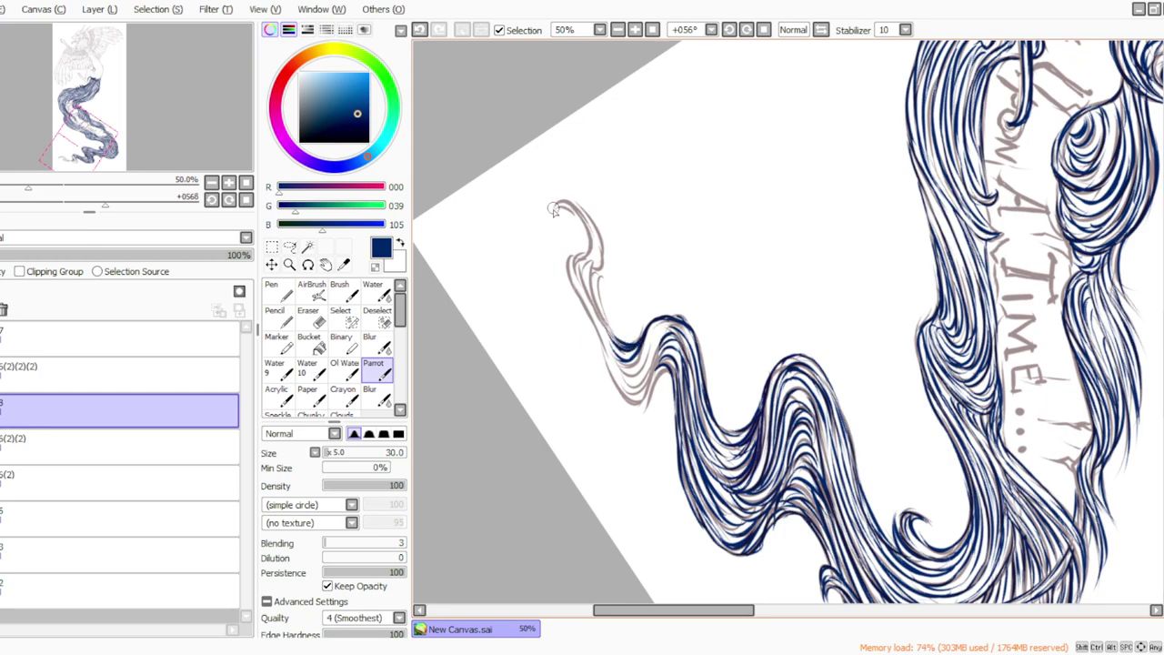
{"action": "mouse_move", "coordinate": [564, 215]}
{"action": "left_mouse_down"}
{"action": "mouse_move", "coordinate": [586, 241]}
{"action": "mouse_move", "coordinate": [572, 208]}
{"action": "mouse_move", "coordinate": [586, 242]}
{"action": "mouse_move", "coordinate": [588, 218]}
{"action": "mouse_move", "coordinate": [603, 315]}
{"action": "left_mouse_up"}
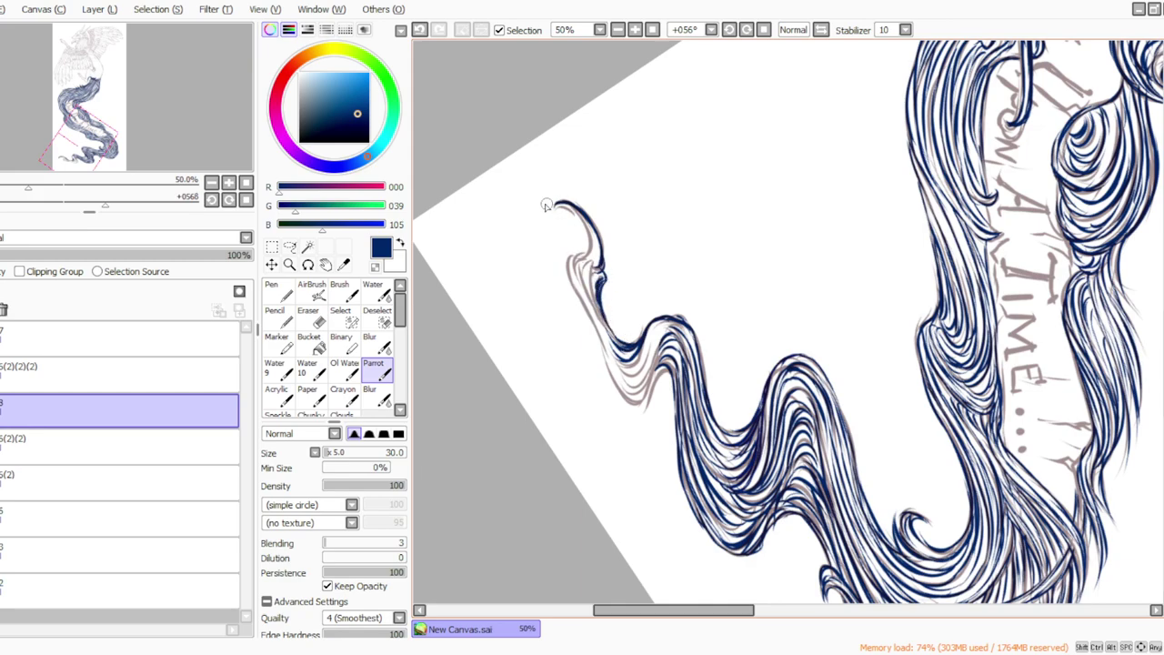
{"action": "mouse_move", "coordinate": [551, 211]}
{"action": "left_mouse_down"}
{"action": "mouse_move", "coordinate": [577, 221]}
{"action": "mouse_move", "coordinate": [551, 208]}
{"action": "mouse_move", "coordinate": [580, 230]}
{"action": "mouse_move", "coordinate": [567, 212]}
{"action": "mouse_move", "coordinate": [582, 255]}
{"action": "mouse_move", "coordinate": [583, 235]}
{"action": "mouse_move", "coordinate": [562, 257]}
{"action": "mouse_move", "coordinate": [635, 412]}
{"action": "mouse_move", "coordinate": [649, 411]}
{"action": "mouse_move", "coordinate": [656, 378]}
{"action": "mouse_move", "coordinate": [670, 379]}
{"action": "mouse_move", "coordinate": [651, 405]}
{"action": "mouse_move", "coordinate": [658, 384]}
{"action": "mouse_move", "coordinate": [633, 387]}
{"action": "mouse_move", "coordinate": [659, 368]}
{"action": "mouse_move", "coordinate": [649, 393]}
{"action": "mouse_move", "coordinate": [646, 373]}
{"action": "mouse_move", "coordinate": [622, 371]}
{"action": "mouse_move", "coordinate": [661, 337]}
{"action": "mouse_move", "coordinate": [635, 392]}
{"action": "mouse_move", "coordinate": [650, 362]}
{"action": "mouse_move", "coordinate": [609, 355]}
{"action": "mouse_move", "coordinate": [650, 320]}
{"action": "mouse_move", "coordinate": [673, 334]}
{"action": "mouse_move", "coordinate": [644, 373]}
{"action": "mouse_move", "coordinate": [675, 332]}
{"action": "mouse_move", "coordinate": [623, 371]}
{"action": "left_mouse_up"}
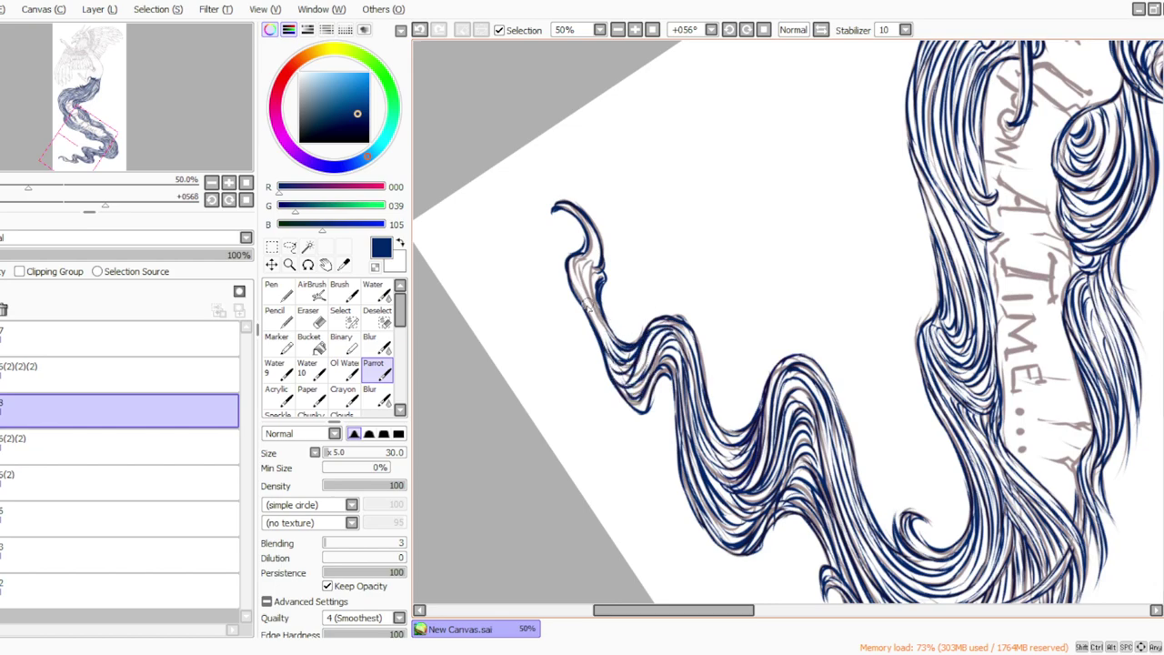
{"action": "mouse_move", "coordinate": [596, 267]}
{"action": "left_mouse_down"}
{"action": "mouse_move", "coordinate": [600, 319]}
{"action": "mouse_move", "coordinate": [586, 266]}
{"action": "mouse_move", "coordinate": [592, 311]}
{"action": "mouse_move", "coordinate": [581, 285]}
{"action": "mouse_move", "coordinate": [593, 316]}
{"action": "mouse_move", "coordinate": [586, 235]}
{"action": "mouse_move", "coordinate": [573, 263]}
{"action": "mouse_move", "coordinate": [588, 234]}
{"action": "mouse_move", "coordinate": [574, 269]}
{"action": "left_mouse_up"}
{"action": "left_click", "coordinate": [653, 30]}
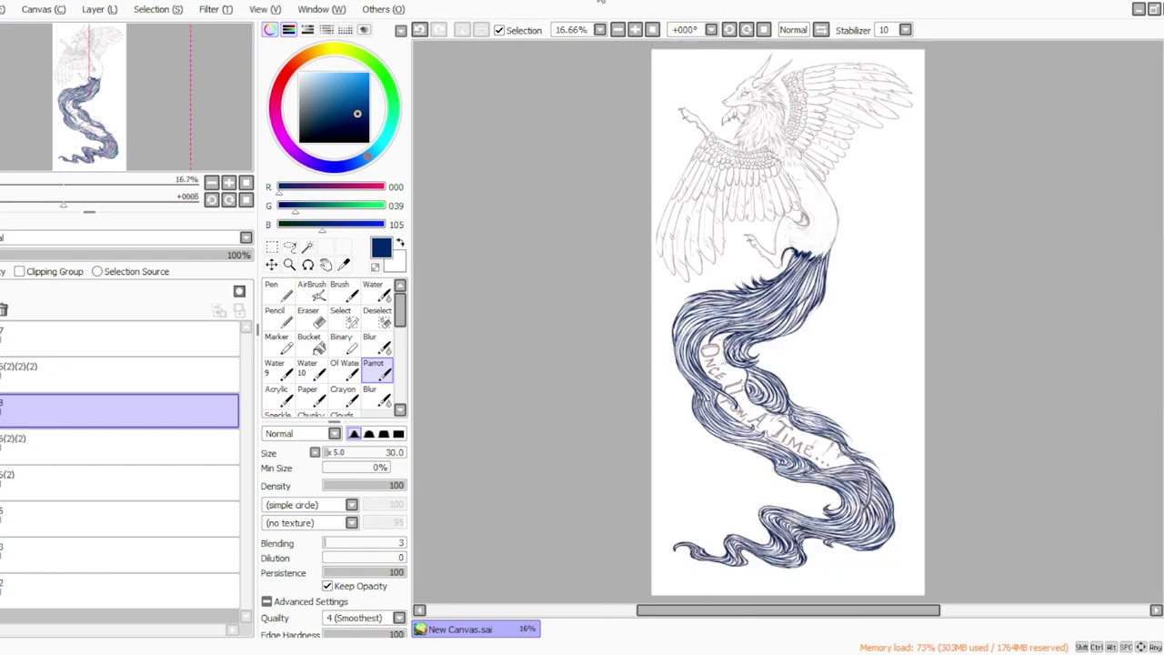
Step: Ink the flank fold beneath the creature's wing and the hind leg's front edge down to the hock, redrawing unsuitable strokes
{"action": "left_click", "coordinate": [635, 30]}
{"action": "left_click", "coordinate": [635, 30]}
{"action": "scroll", "coordinate": [1153, 298], "scroll_direction": "up", "scroll_amount": 5}
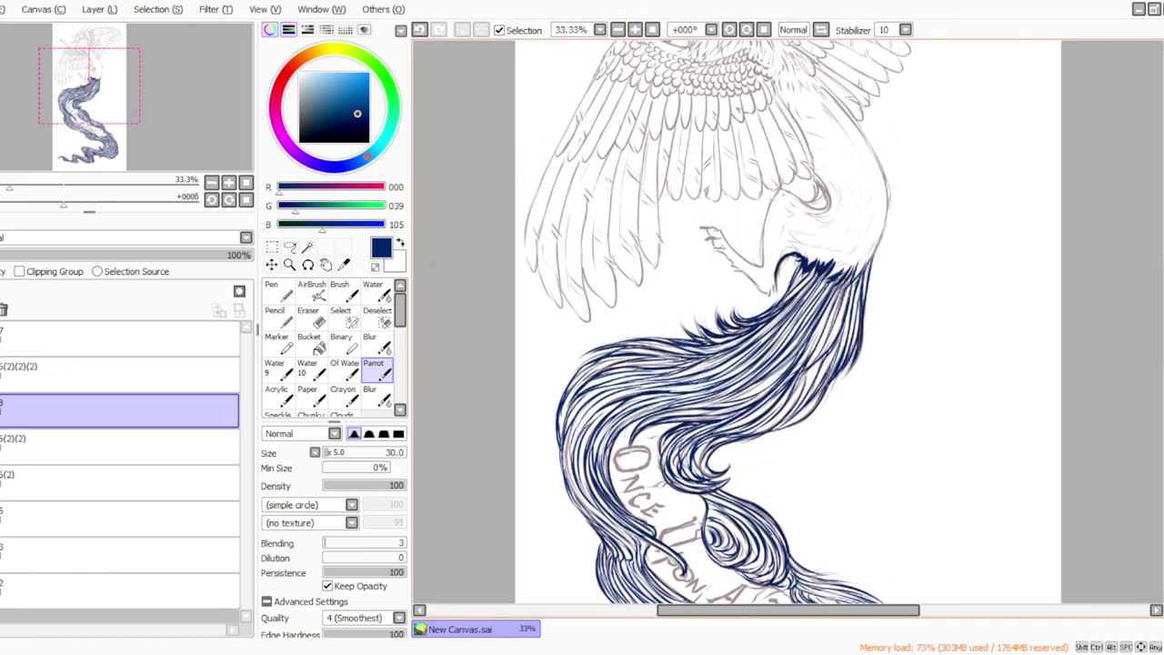
{"action": "left_click", "coordinate": [635, 30]}
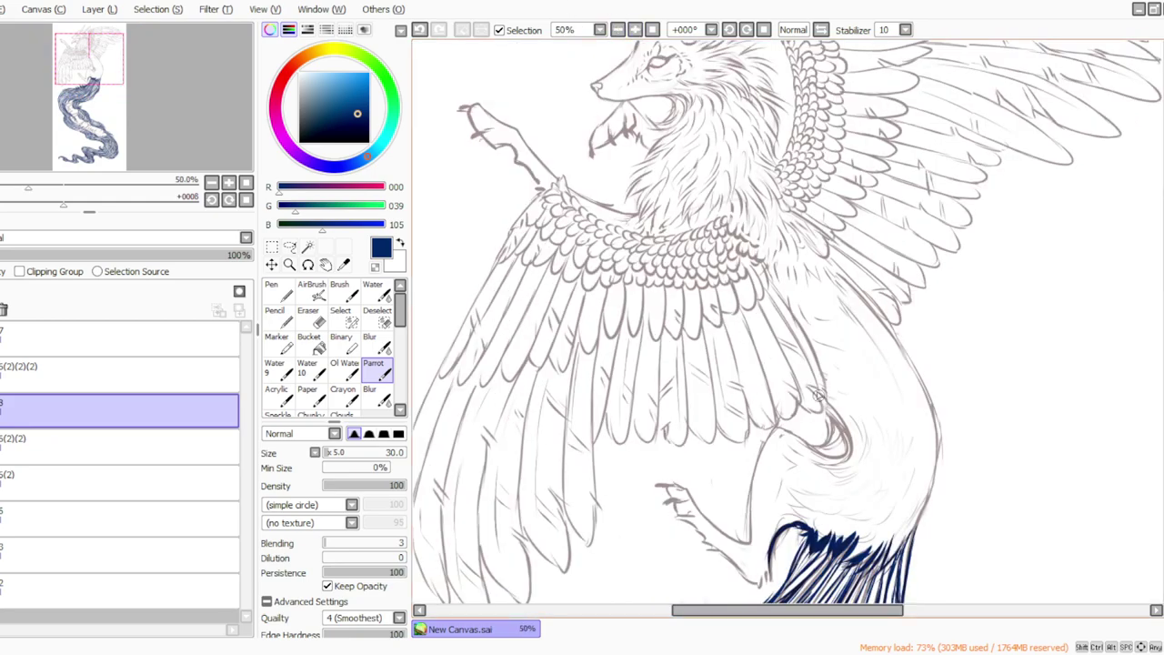
{"action": "mouse_move", "coordinate": [829, 415]}
{"action": "left_mouse_down"}
{"action": "mouse_move", "coordinate": [848, 454]}
{"action": "mouse_move", "coordinate": [835, 445]}
{"action": "mouse_move", "coordinate": [838, 462]}
{"action": "mouse_move", "coordinate": [823, 410]}
{"action": "mouse_move", "coordinate": [816, 445]}
{"action": "left_mouse_up"}
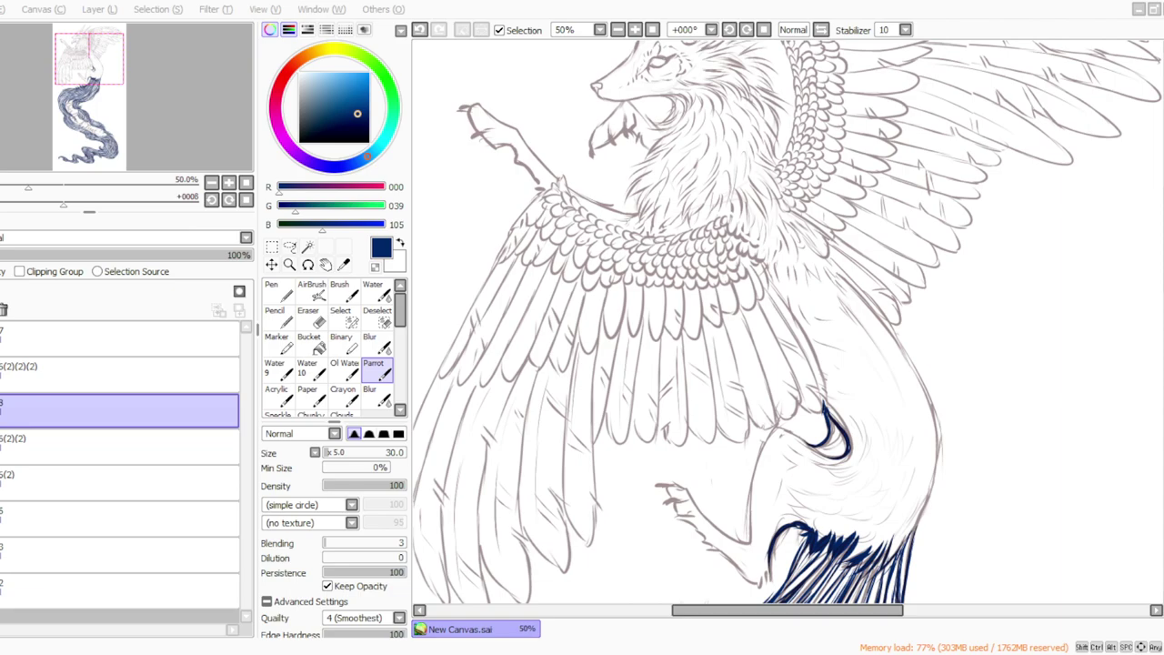
{"action": "mouse_move", "coordinate": [778, 426]}
{"action": "left_mouse_down"}
{"action": "mouse_move", "coordinate": [837, 463]}
{"action": "mouse_move", "coordinate": [808, 444]}
{"action": "mouse_move", "coordinate": [823, 448]}
{"action": "mouse_move", "coordinate": [754, 464]}
{"action": "mouse_move", "coordinate": [746, 516]}
{"action": "left_mouse_up"}
{"action": "left_click", "coordinate": [419, 30]}
{"action": "left_click", "coordinate": [419, 30]}
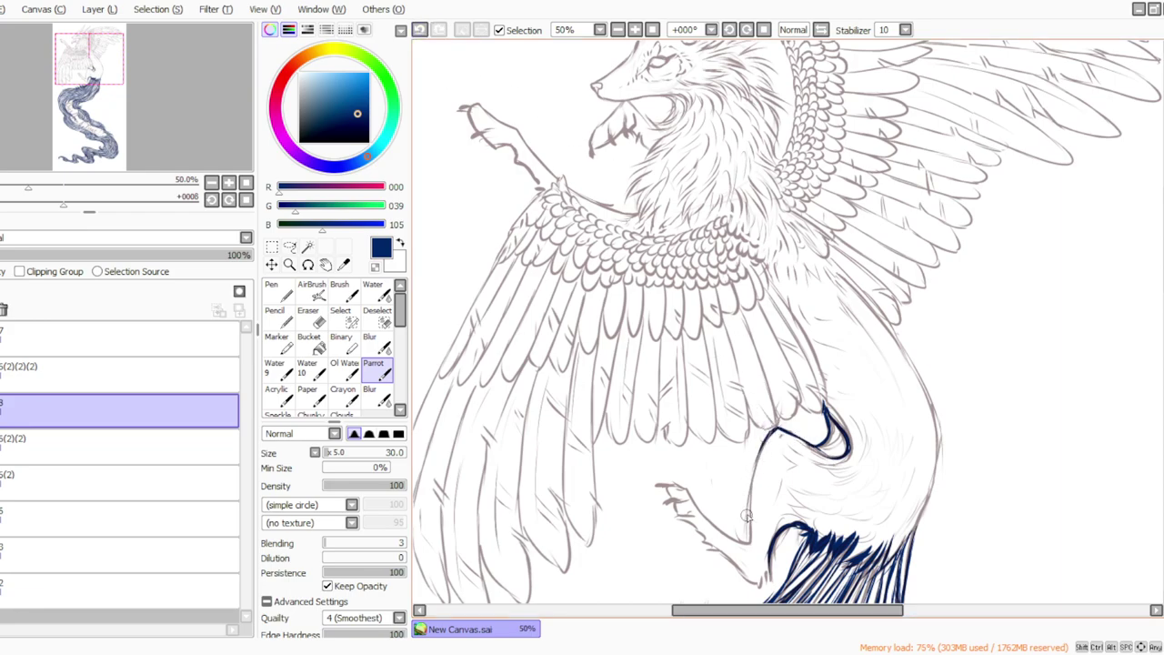
{"action": "left_click_drag", "start_coordinate": [765, 441], "coordinate": [748, 511]}
{"action": "left_click_drag", "start_coordinate": [757, 471], "coordinate": [749, 544]}
Step: Ink the creature's lower hind leg and outline its paw with toes and claws
{"action": "left_click", "coordinate": [732, 32]}
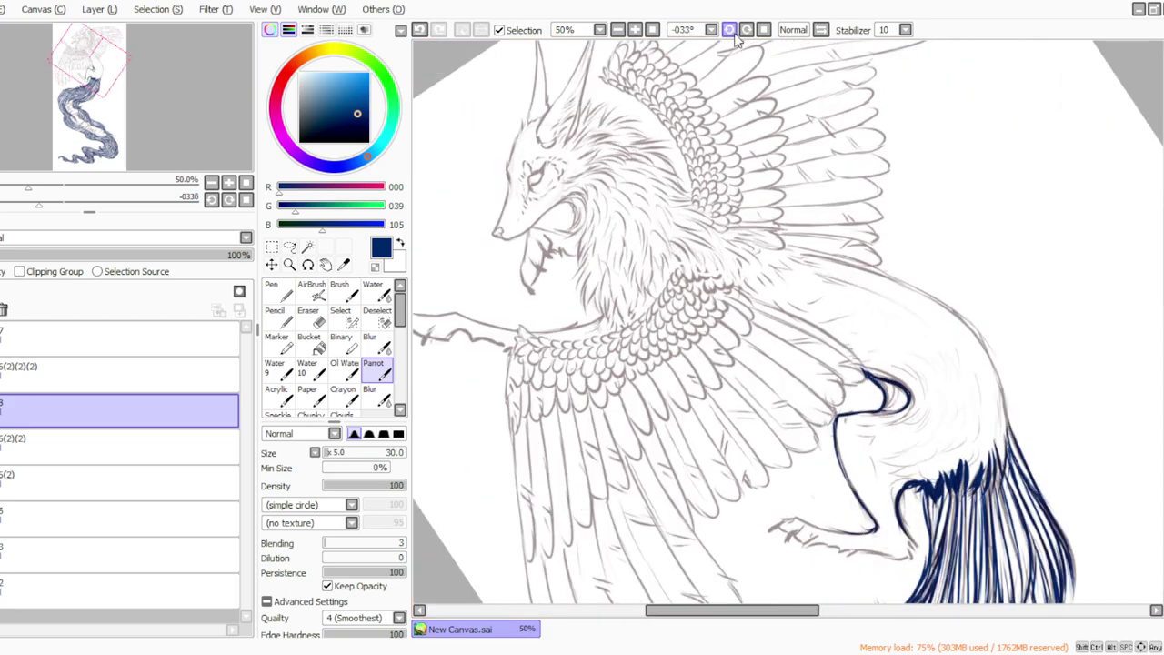
{"action": "left_click", "coordinate": [733, 31]}
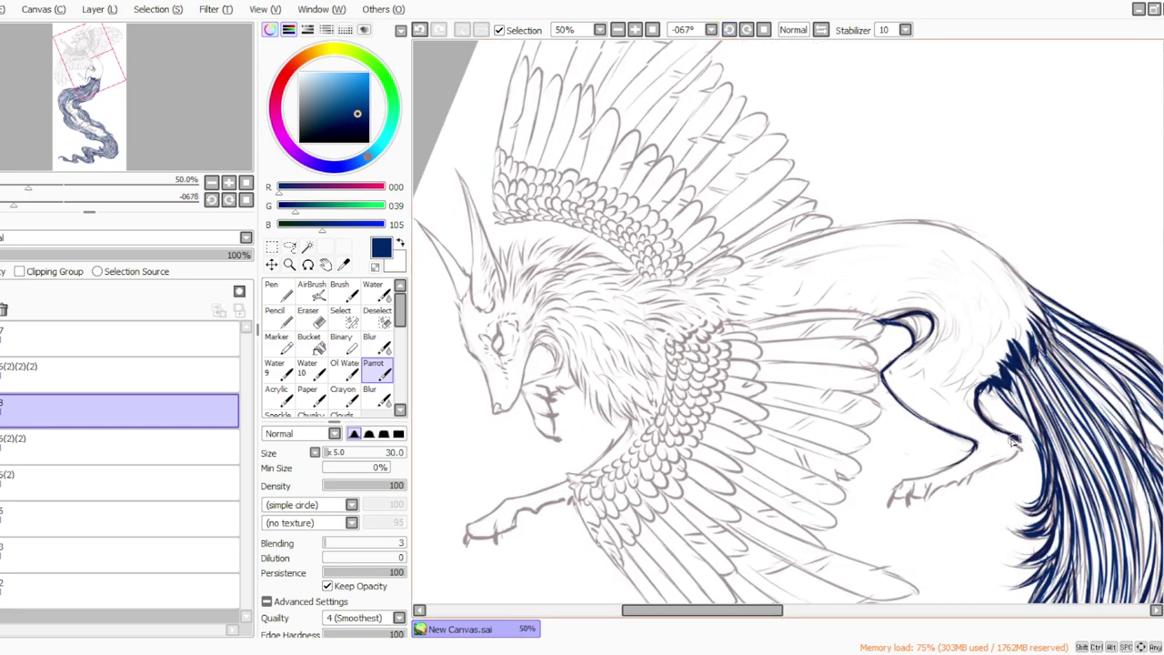
{"action": "left_click_drag", "start_coordinate": [1013, 457], "coordinate": [955, 484]}
{"action": "left_click", "coordinate": [546, 654]}
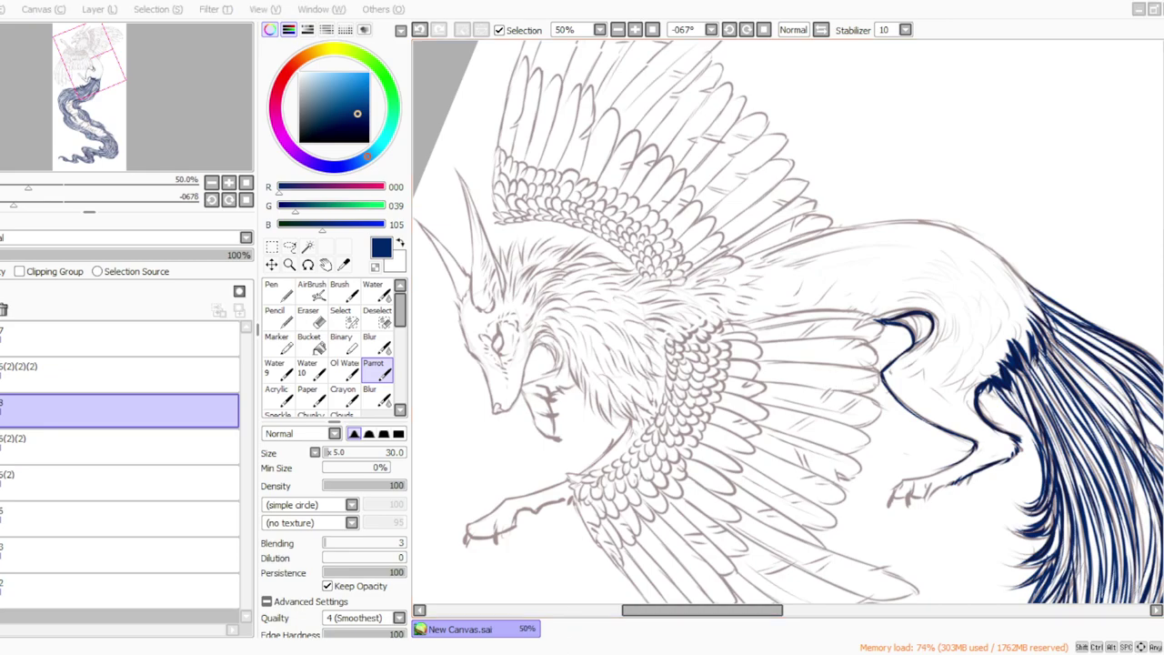
{"action": "left_click", "coordinate": [555, 654]}
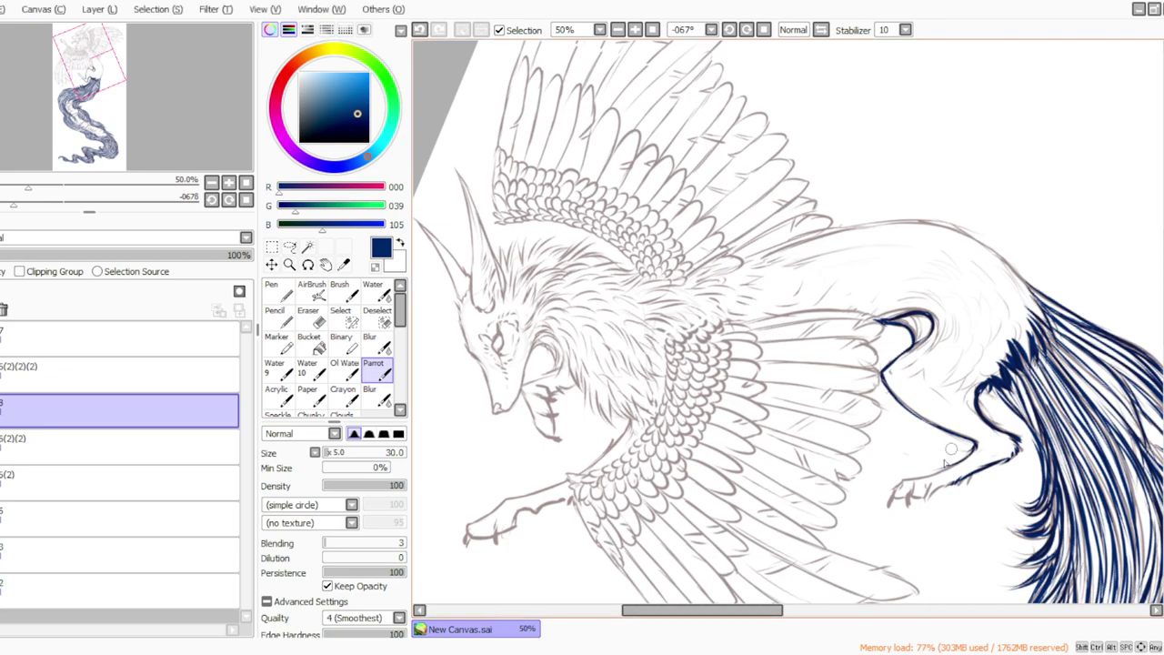
{"action": "mouse_move", "coordinate": [923, 496]}
{"action": "left_mouse_down"}
{"action": "mouse_move", "coordinate": [908, 504]}
{"action": "mouse_move", "coordinate": [900, 491]}
{"action": "mouse_move", "coordinate": [930, 475]}
{"action": "mouse_move", "coordinate": [891, 493]}
{"action": "left_mouse_up"}
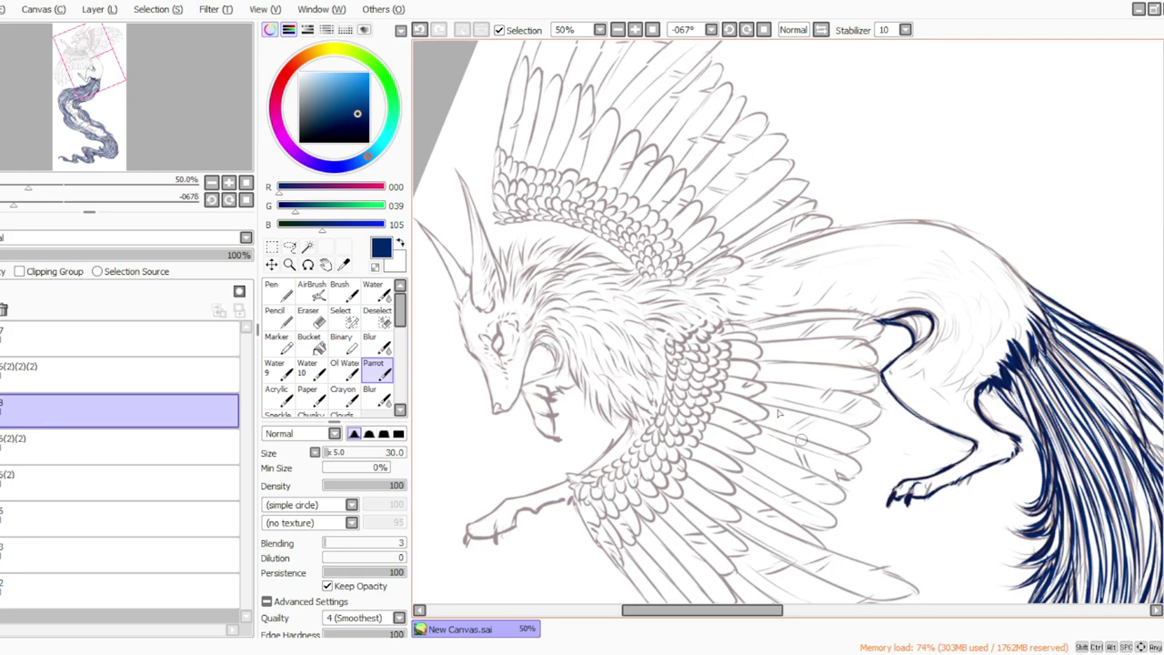
Step: Add short fur strokes beside the flank fold and ink the creature's back contour from the wing to the tail base
{"action": "mouse_move", "coordinate": [955, 310]}
{"action": "left_mouse_down"}
{"action": "mouse_move", "coordinate": [963, 320]}
{"action": "mouse_move", "coordinate": [937, 330]}
{"action": "left_mouse_up"}
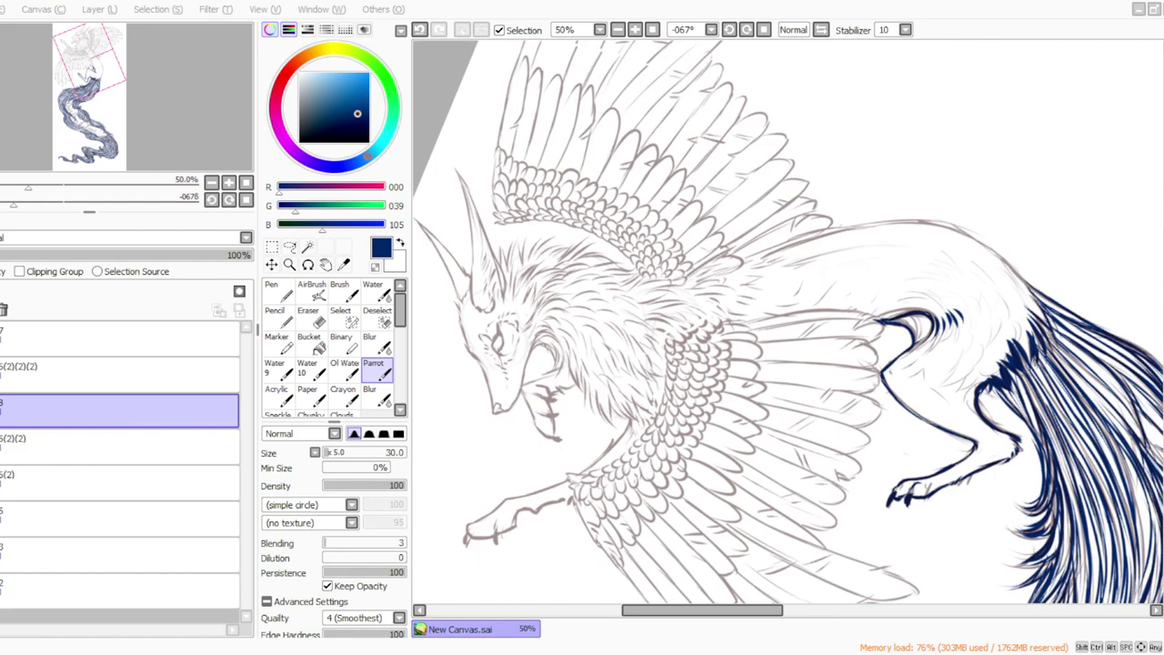
{"action": "key", "text": "alt+Tab"}
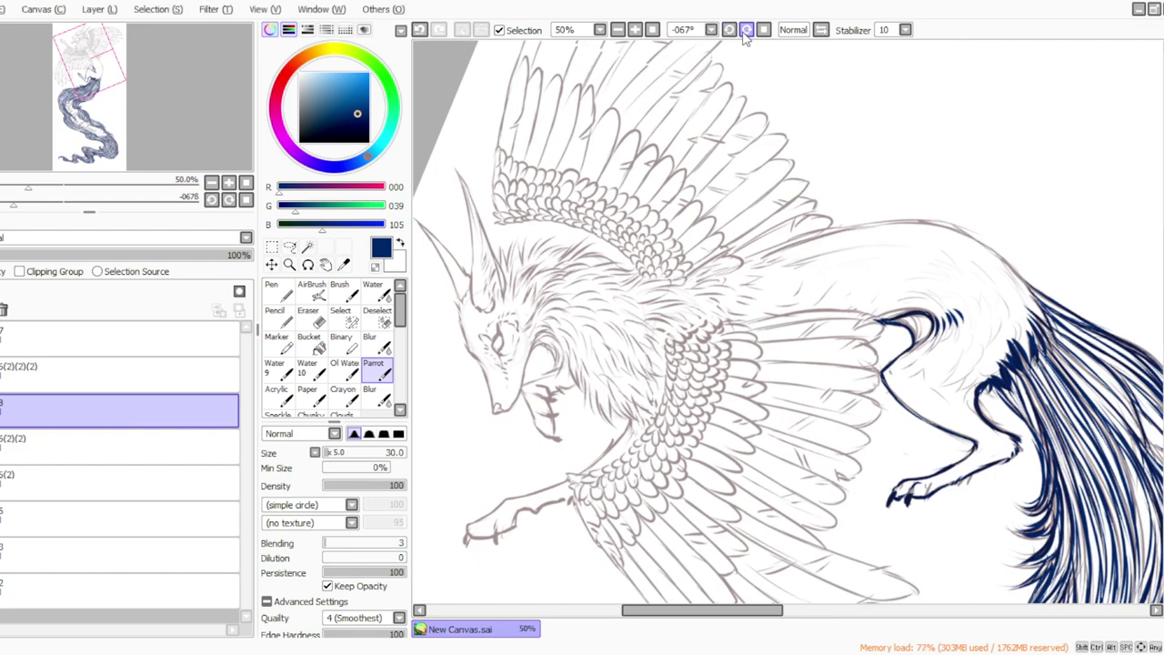
{"action": "left_click", "coordinate": [746, 30]}
{"action": "left_click", "coordinate": [746, 30]}
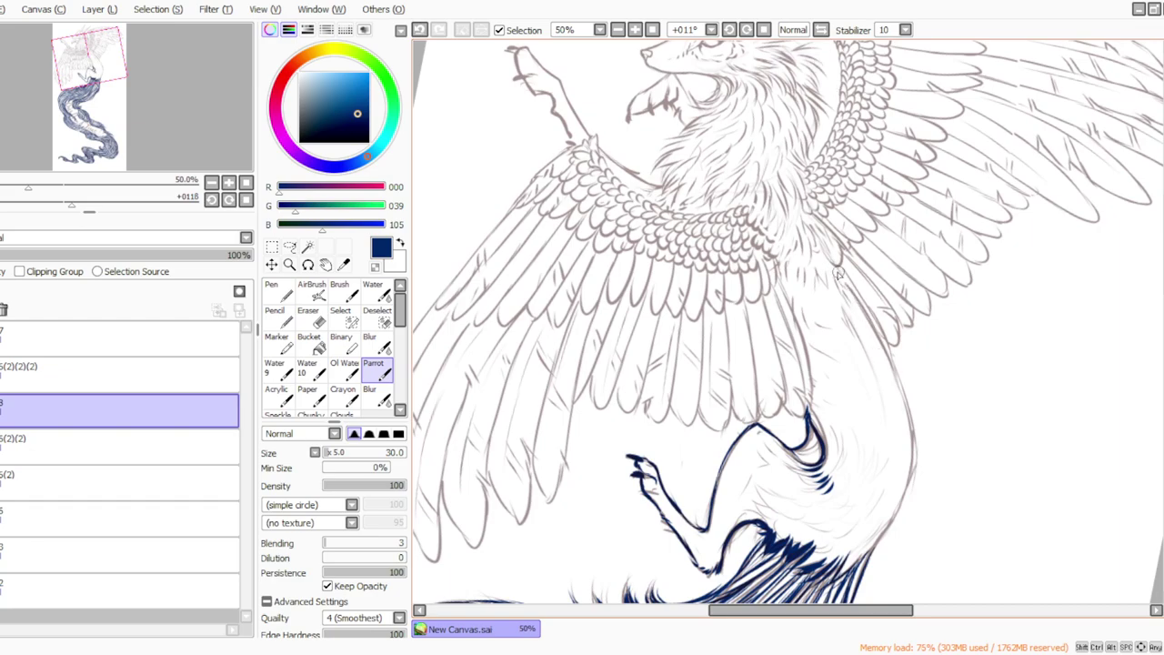
{"action": "mouse_move", "coordinate": [878, 333]}
{"action": "left_mouse_down"}
{"action": "mouse_move", "coordinate": [908, 412]}
{"action": "mouse_move", "coordinate": [911, 477]}
{"action": "mouse_move", "coordinate": [856, 560]}
{"action": "left_mouse_up"}
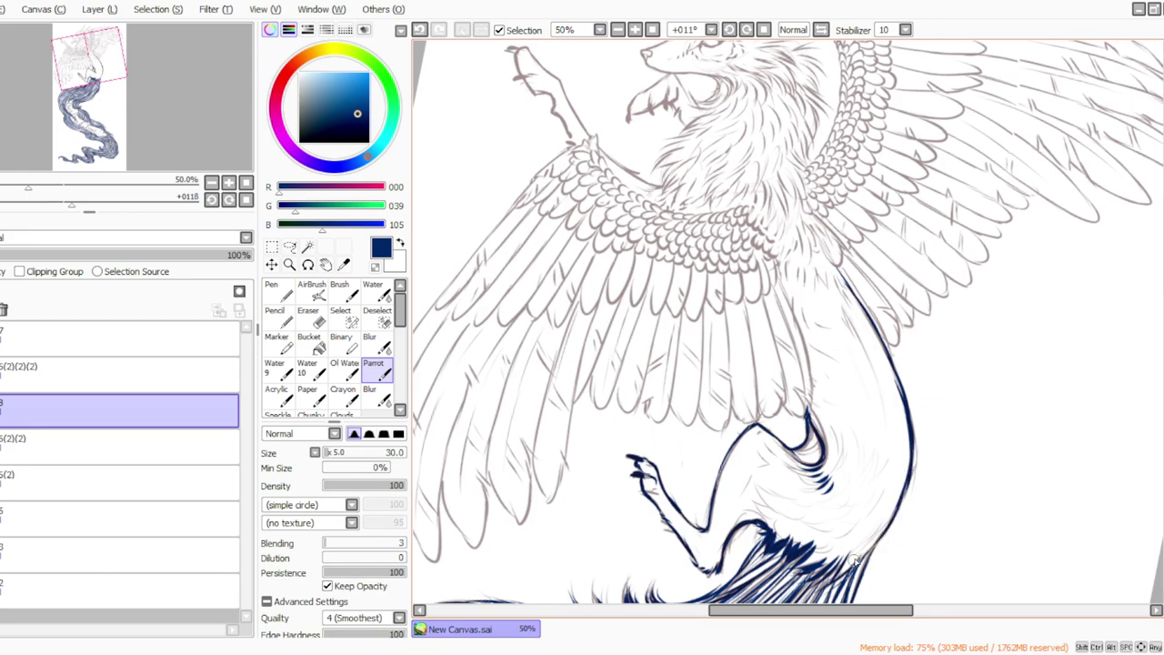
{"action": "left_click", "coordinate": [649, 28]}
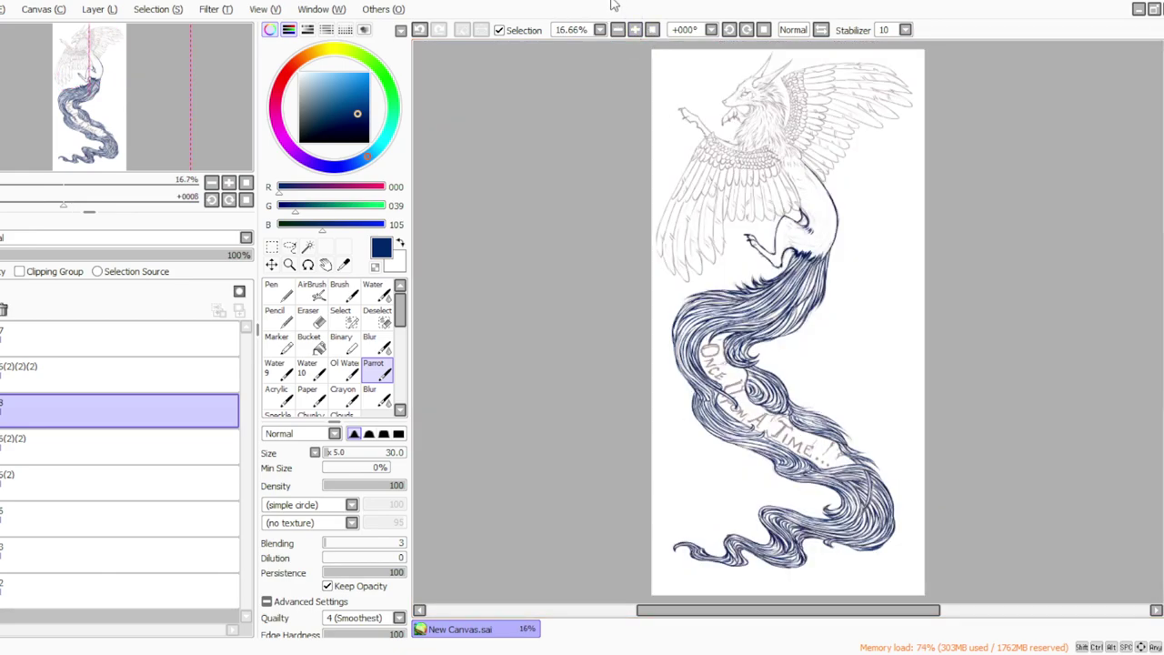
Step: Extend the short dark blue fur strokes from the creature's flank fold down toward the thigh
{"action": "left_click", "coordinate": [635, 29]}
{"action": "left_click", "coordinate": [635, 31]}
{"action": "scroll", "coordinate": [942, 193], "scroll_direction": "up", "scroll_amount": 4}
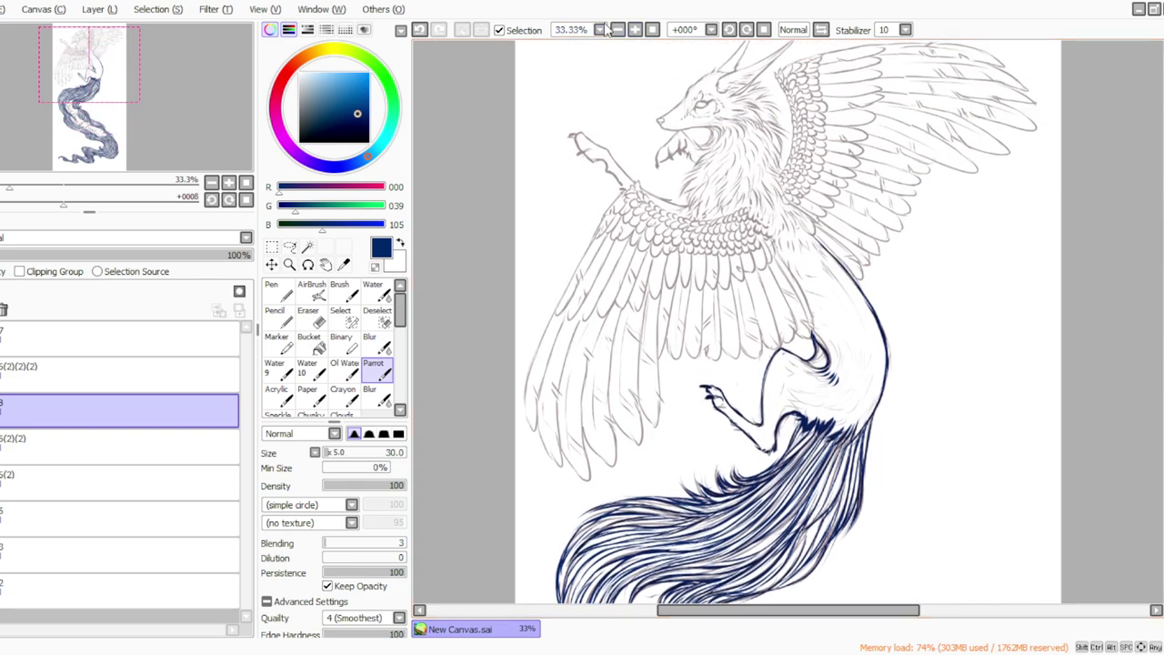
{"action": "left_click", "coordinate": [635, 31]}
{"action": "left_click", "coordinate": [729, 31]}
{"action": "left_click", "coordinate": [729, 31]}
{"action": "left_click", "coordinate": [763, 31]}
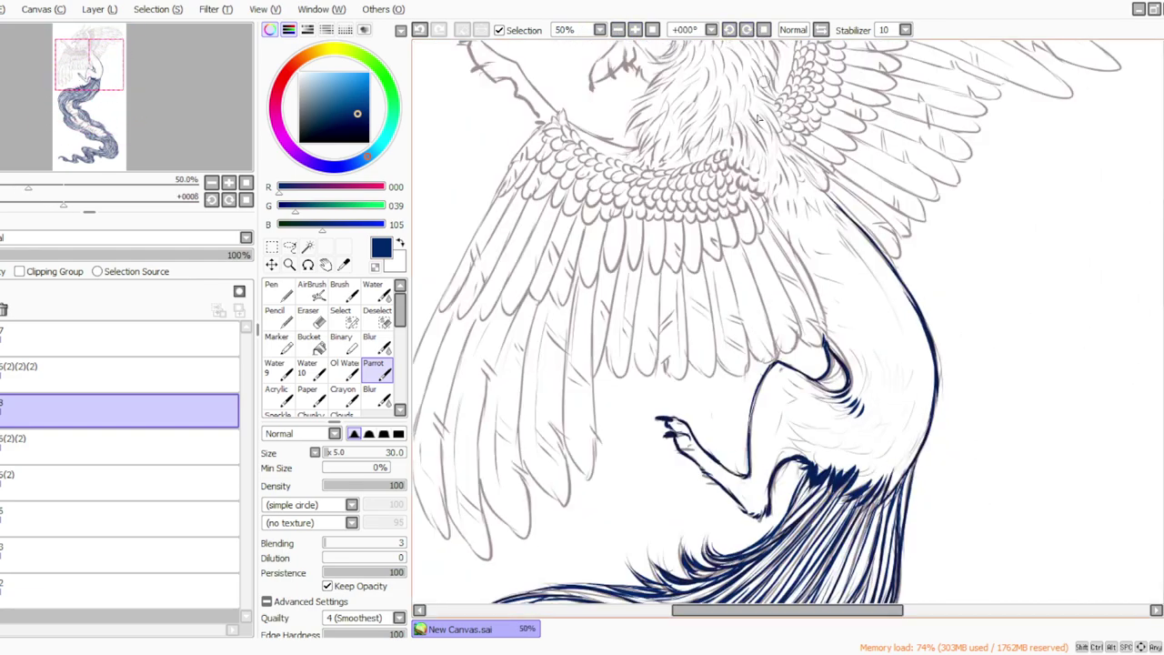
{"action": "mouse_move", "coordinate": [848, 386]}
{"action": "left_mouse_down"}
{"action": "mouse_move", "coordinate": [868, 427]}
{"action": "mouse_move", "coordinate": [875, 410]}
{"action": "left_mouse_up"}
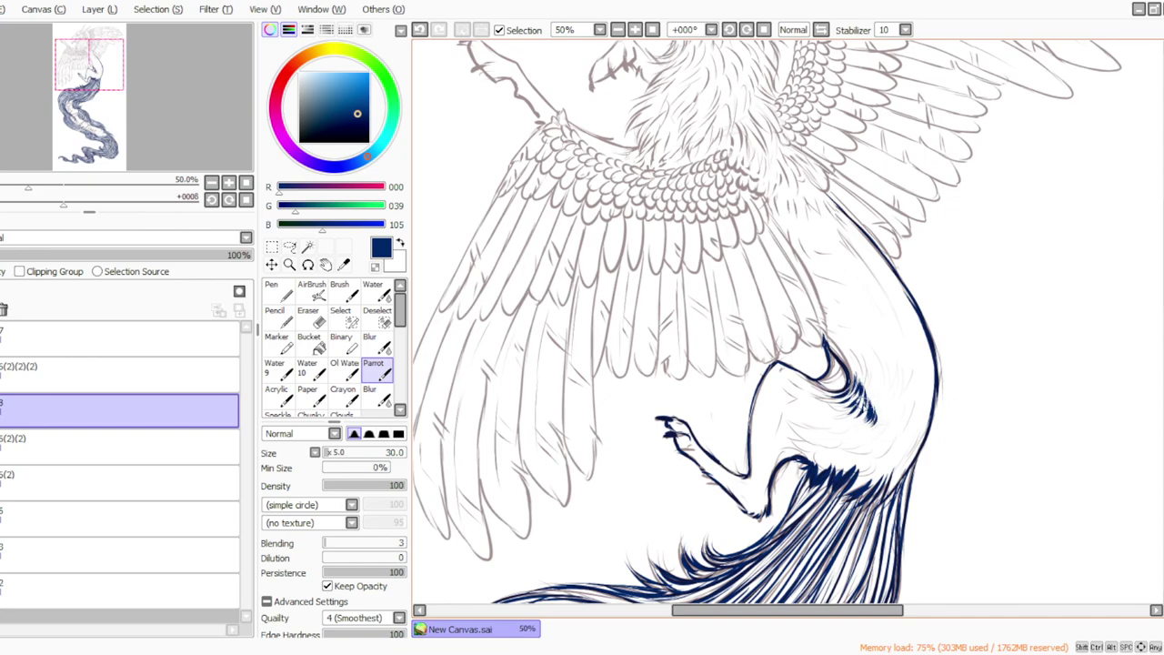
Step: Ink the belly contour from the lower wing to the flank fold and the tufted fur edge behind the upper wing's base
{"action": "left_click", "coordinate": [746, 29]}
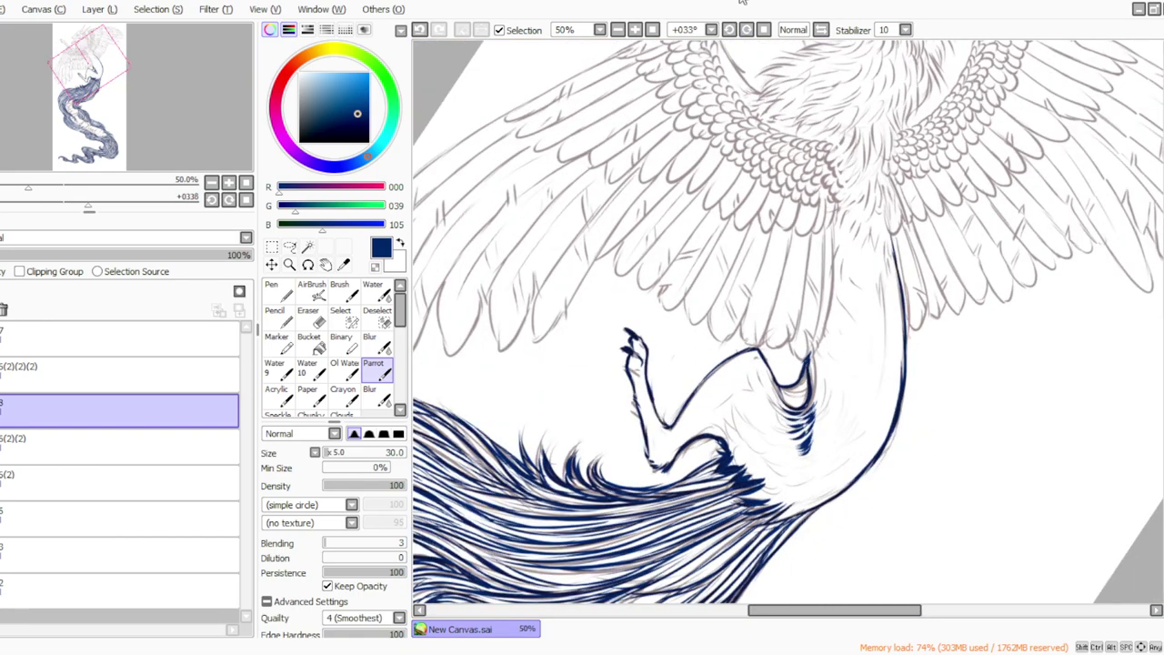
{"action": "mouse_move", "coordinate": [833, 227]}
{"action": "left_mouse_down"}
{"action": "mouse_move", "coordinate": [832, 307]}
{"action": "mouse_move", "coordinate": [833, 242]}
{"action": "mouse_move", "coordinate": [827, 326]}
{"action": "mouse_move", "coordinate": [834, 286]}
{"action": "mouse_move", "coordinate": [815, 353]}
{"action": "left_mouse_up"}
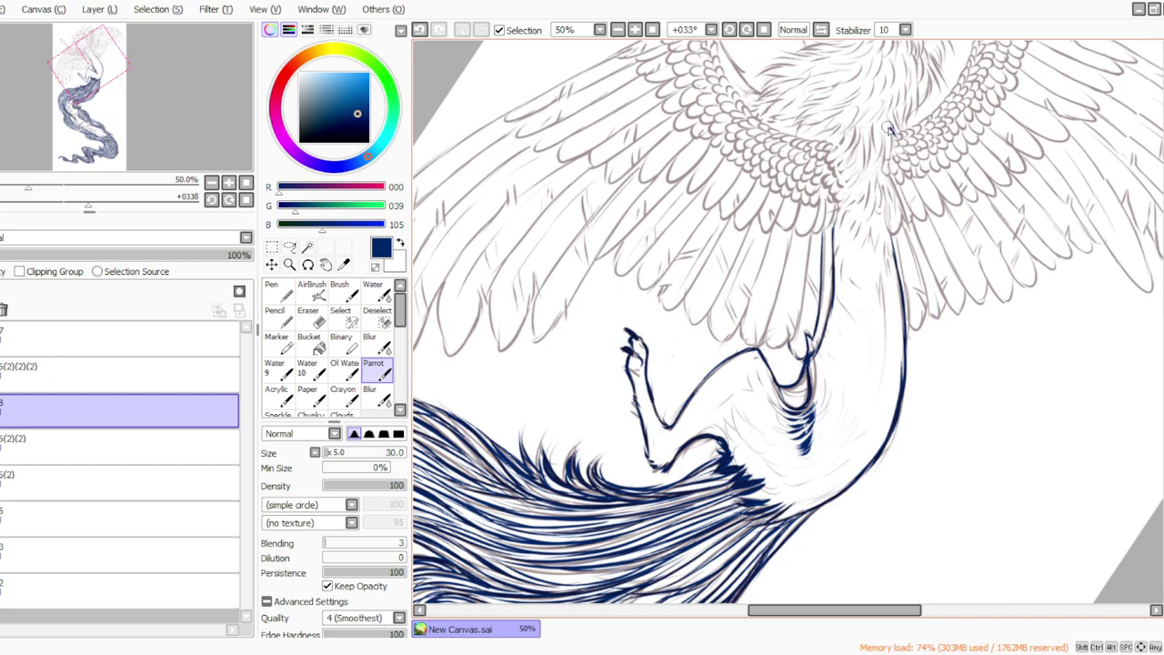
{"action": "mouse_move", "coordinate": [890, 136]}
{"action": "left_mouse_down"}
{"action": "mouse_move", "coordinate": [881, 187]}
{"action": "mouse_move", "coordinate": [892, 234]}
{"action": "left_mouse_up"}
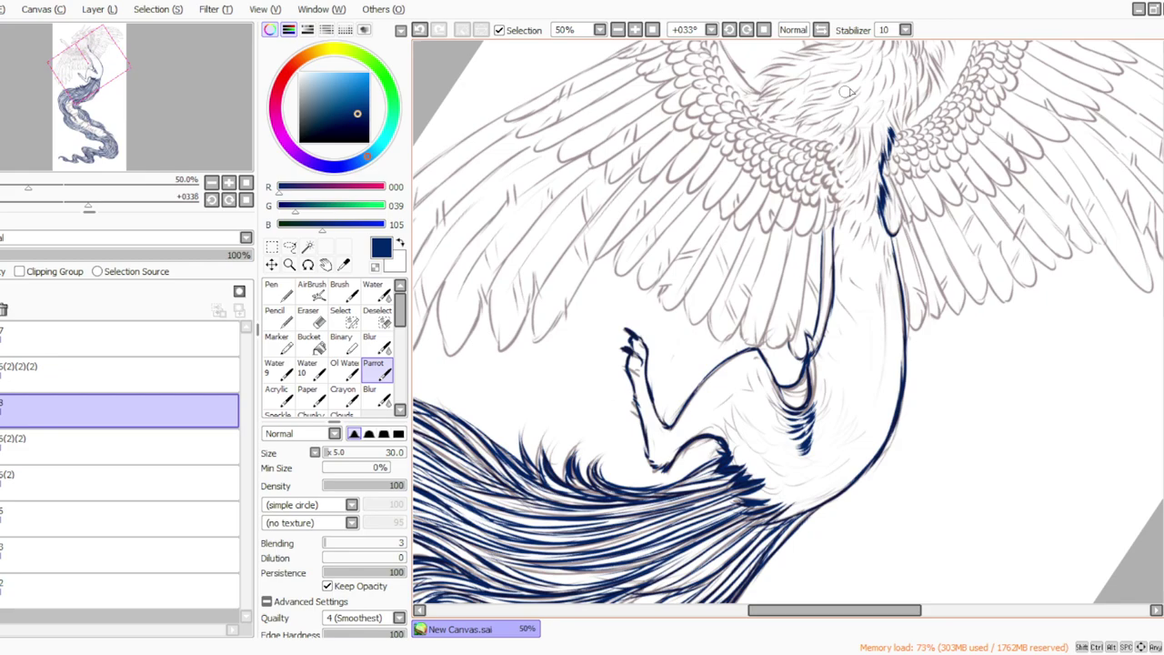
Step: Ink the fringe of fur tufts along the neck ruff's lower edge between the two wings
{"action": "left_click", "coordinate": [764, 30]}
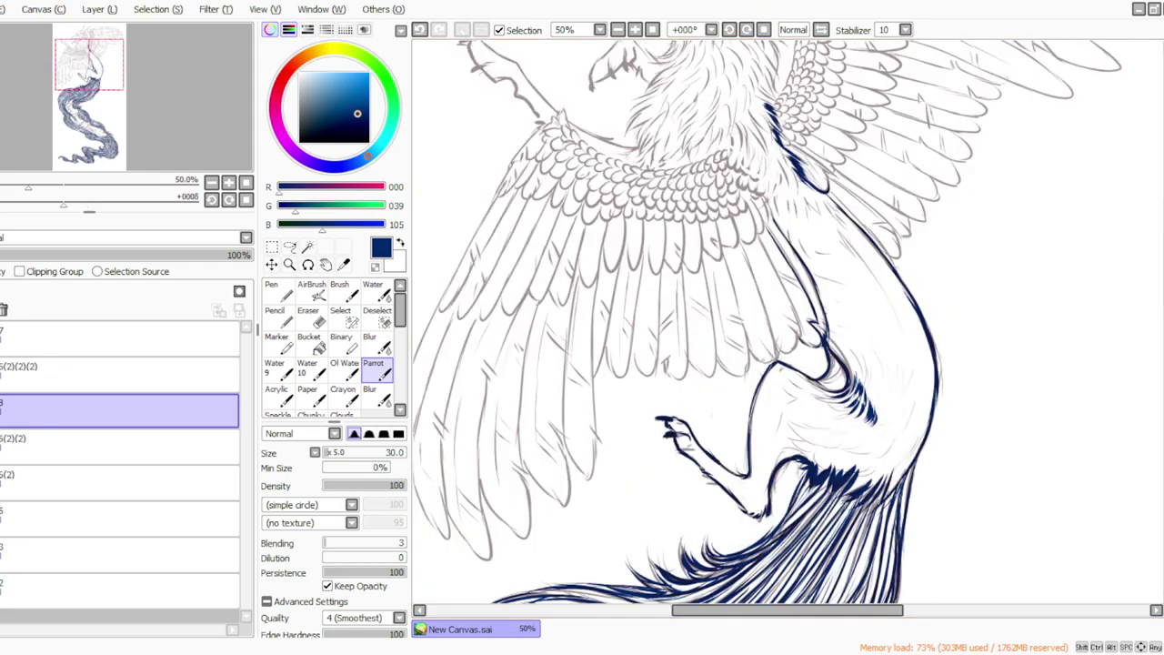
{"action": "mouse_move", "coordinate": [728, 137]}
{"action": "left_mouse_down"}
{"action": "mouse_move", "coordinate": [744, 168]}
{"action": "mouse_move", "coordinate": [745, 145]}
{"action": "mouse_move", "coordinate": [760, 172]}
{"action": "mouse_move", "coordinate": [757, 151]}
{"action": "mouse_move", "coordinate": [760, 189]}
{"action": "mouse_move", "coordinate": [767, 163]}
{"action": "mouse_move", "coordinate": [757, 201]}
{"action": "mouse_move", "coordinate": [770, 173]}
{"action": "mouse_move", "coordinate": [777, 230]}
{"action": "left_mouse_up"}
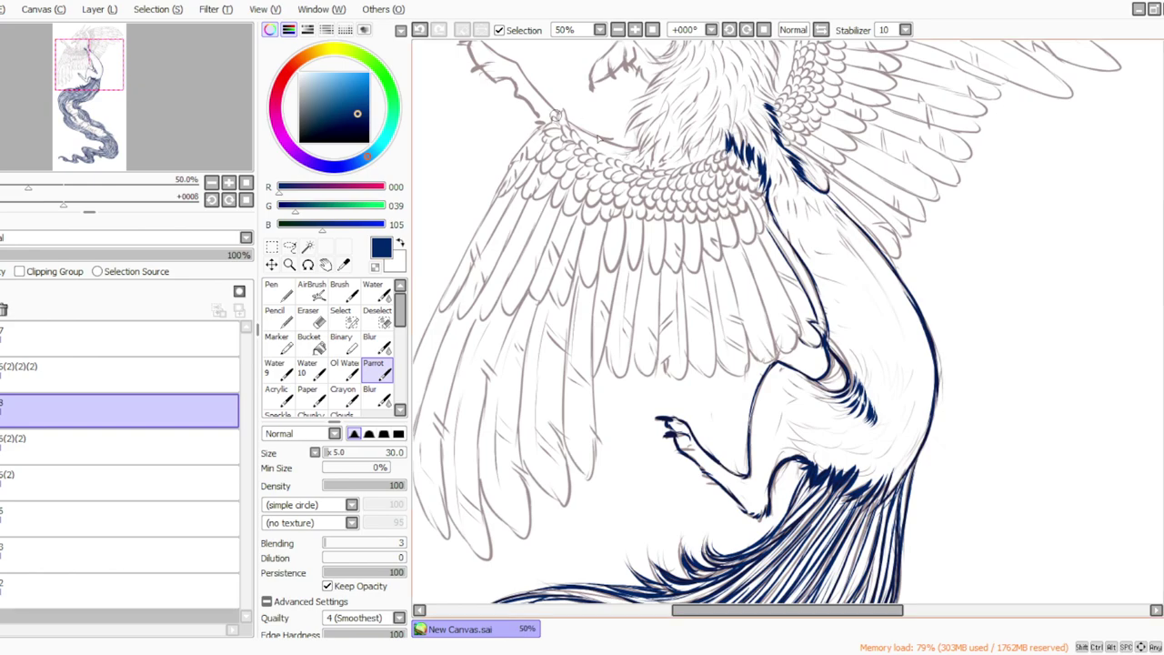
{"action": "mouse_move", "coordinate": [780, 162]}
{"action": "left_mouse_down"}
{"action": "mouse_move", "coordinate": [803, 188]}
{"action": "mouse_move", "coordinate": [774, 157]}
{"action": "mouse_move", "coordinate": [774, 193]}
{"action": "left_mouse_up"}
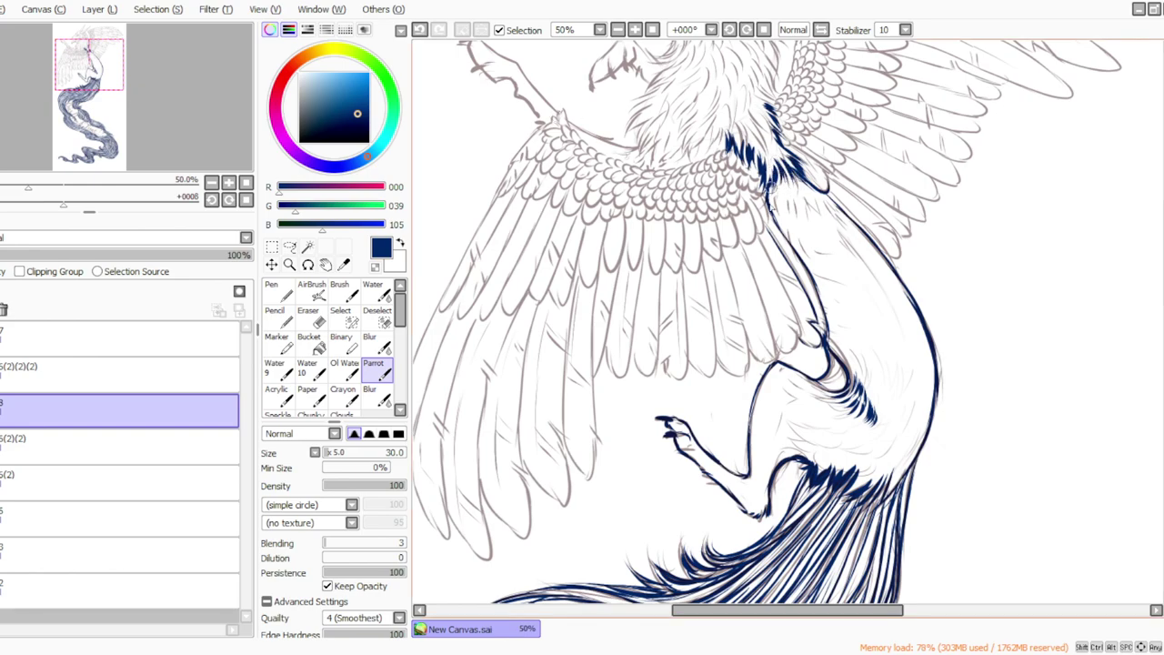
Step: Fill the band where the rump meets the tail with short fur strokes from the hind leg to the back contour
{"action": "left_click", "coordinate": [729, 30]}
{"action": "left_click", "coordinate": [729, 30]}
{"action": "left_click", "coordinate": [729, 30]}
{"action": "left_click", "coordinate": [729, 30]}
{"action": "left_click", "coordinate": [730, 30]}
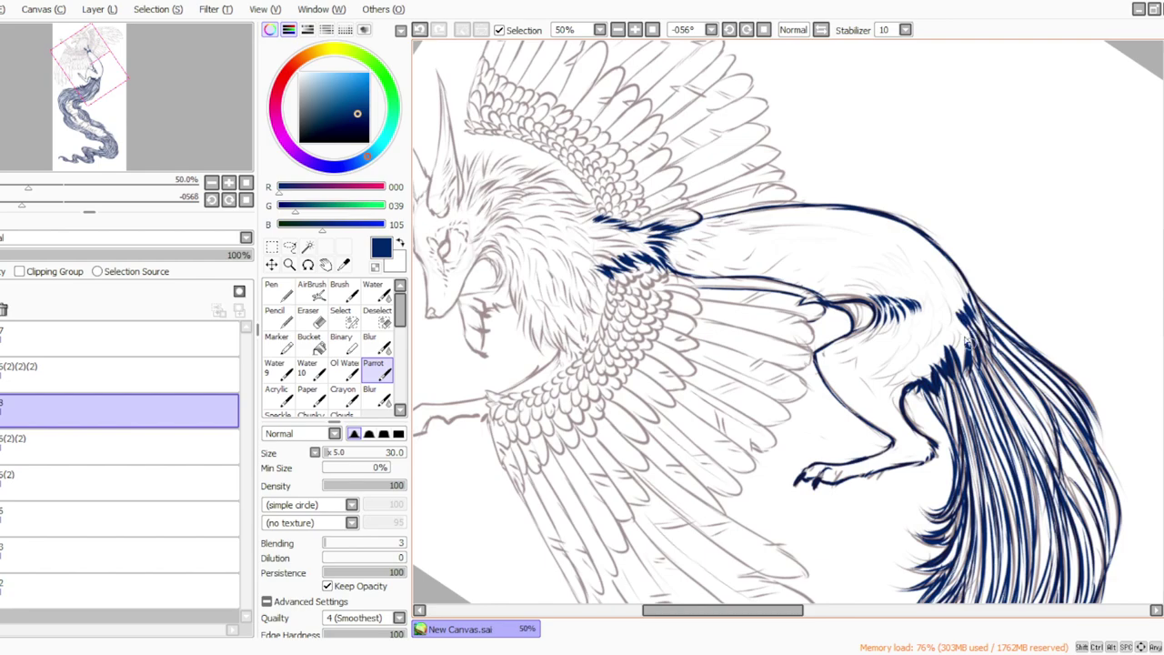
{"action": "mouse_move", "coordinate": [949, 332]}
{"action": "left_mouse_down"}
{"action": "mouse_move", "coordinate": [961, 367]}
{"action": "mouse_move", "coordinate": [941, 328]}
{"action": "mouse_move", "coordinate": [925, 351]}
{"action": "mouse_move", "coordinate": [934, 382]}
{"action": "mouse_move", "coordinate": [904, 391]}
{"action": "left_mouse_up"}
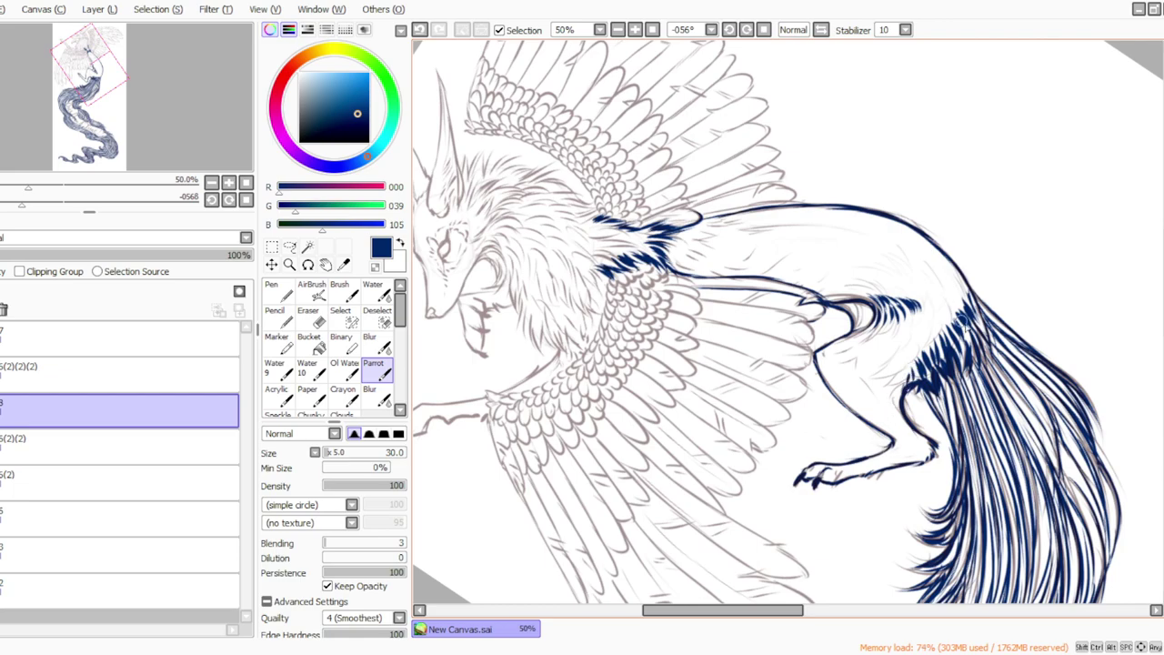
{"action": "left_click_drag", "start_coordinate": [981, 326], "coordinate": [971, 344]}
{"action": "left_click", "coordinate": [746, 29]}
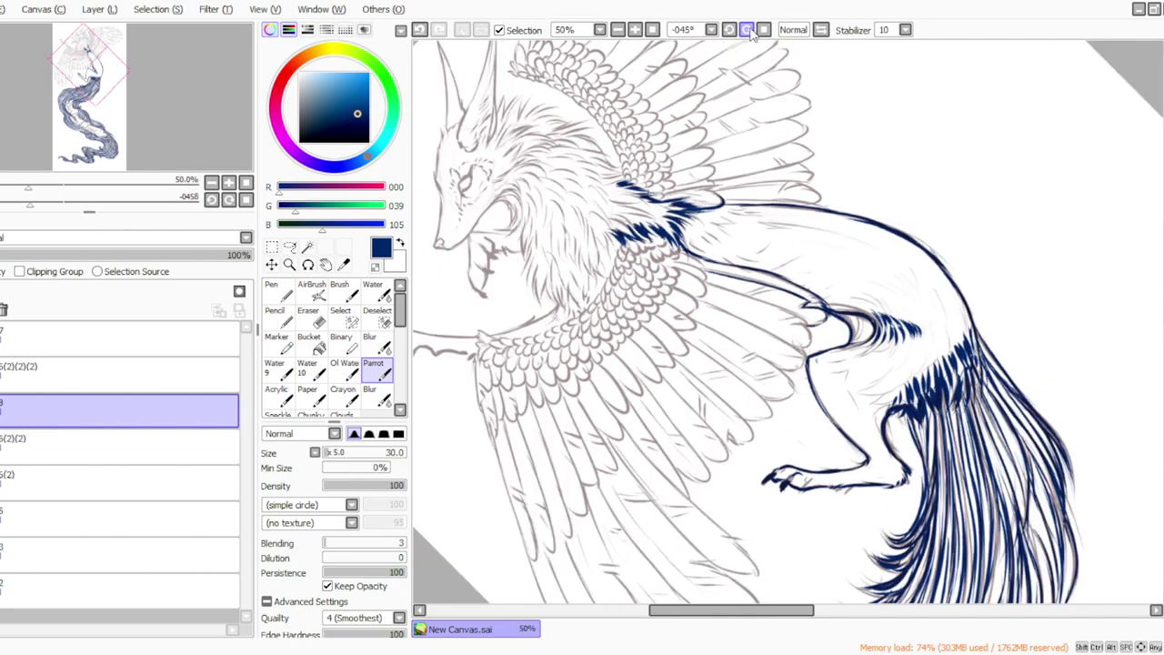
Step: Ink a second line inside the back contour and cover the upper back below the ruff with short fur strokes
{"action": "left_click", "coordinate": [763, 29]}
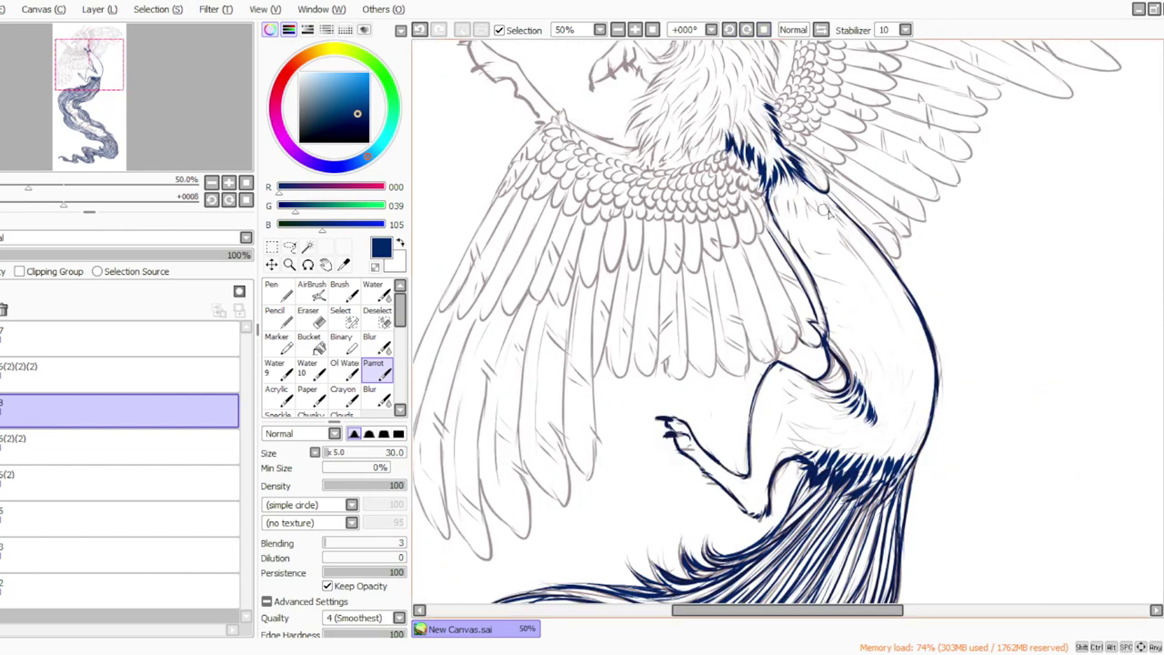
{"action": "mouse_move", "coordinate": [843, 231]}
{"action": "left_mouse_down"}
{"action": "mouse_move", "coordinate": [922, 365]}
{"action": "mouse_move", "coordinate": [904, 310]}
{"action": "mouse_move", "coordinate": [902, 442]}
{"action": "left_mouse_up"}
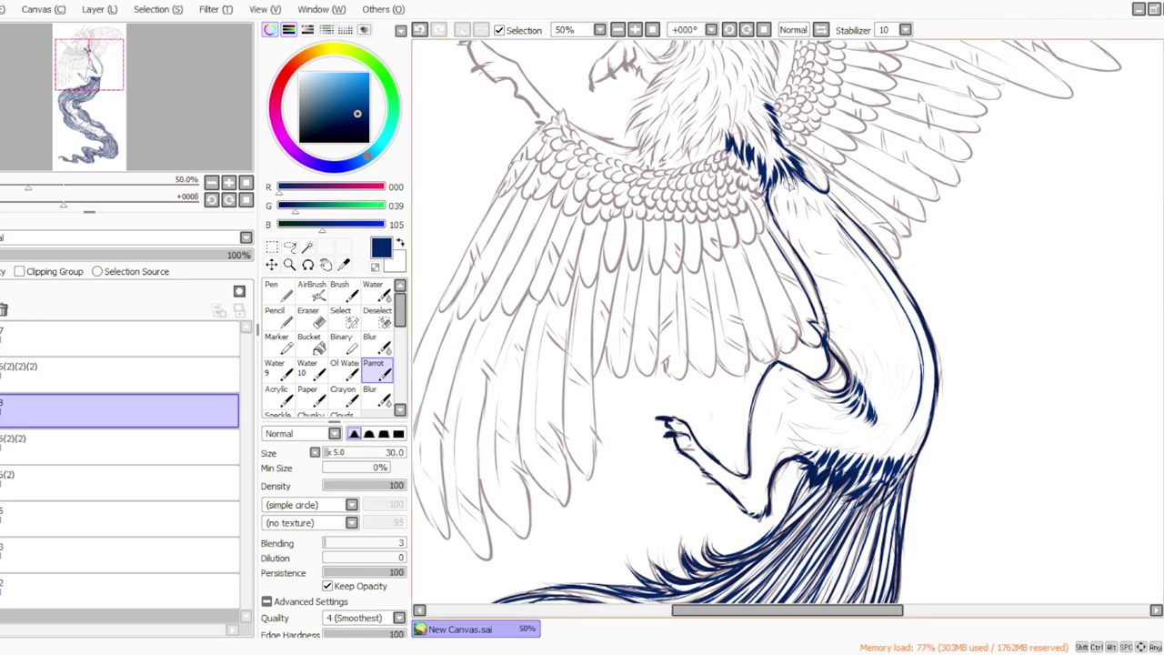
{"action": "mouse_move", "coordinate": [796, 180]}
{"action": "left_mouse_down"}
{"action": "mouse_move", "coordinate": [818, 206]}
{"action": "mouse_move", "coordinate": [805, 191]}
{"action": "mouse_move", "coordinate": [806, 207]}
{"action": "mouse_move", "coordinate": [780, 209]}
{"action": "mouse_move", "coordinate": [835, 209]}
{"action": "mouse_move", "coordinate": [850, 230]}
{"action": "mouse_move", "coordinate": [789, 214]}
{"action": "mouse_move", "coordinate": [776, 233]}
{"action": "mouse_move", "coordinate": [788, 173]}
{"action": "left_mouse_up"}
{"action": "mouse_move", "coordinate": [840, 232]}
{"action": "left_mouse_down"}
{"action": "mouse_move", "coordinate": [811, 222]}
{"action": "mouse_move", "coordinate": [813, 237]}
{"action": "mouse_move", "coordinate": [783, 215]}
{"action": "left_mouse_up"}
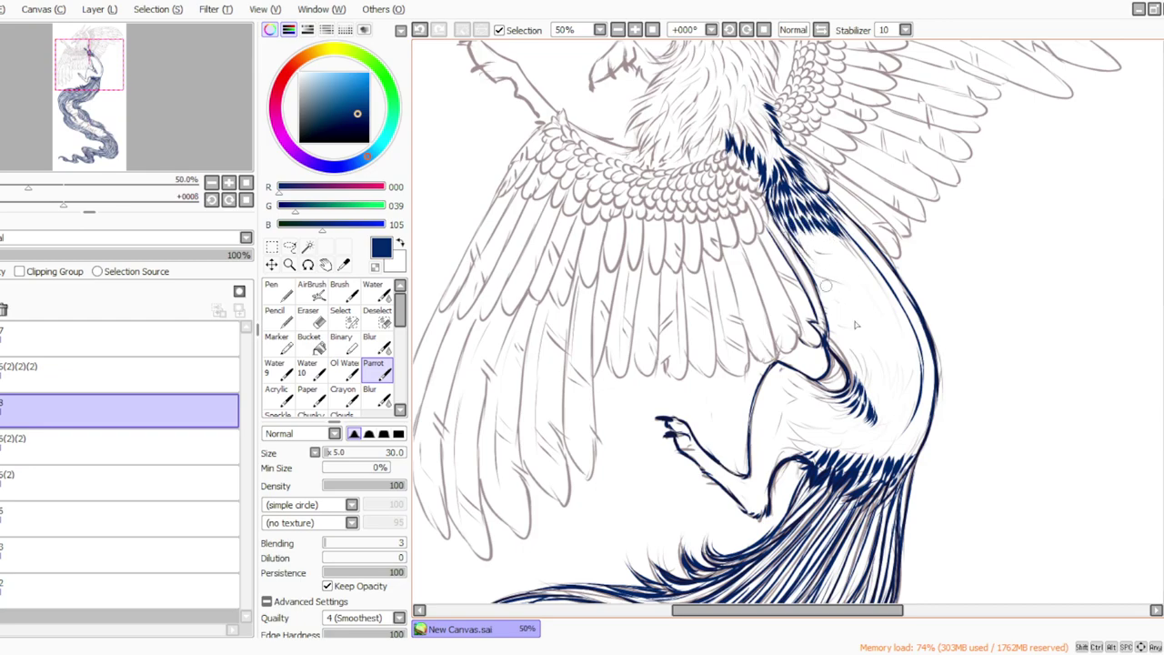
Step: Add fur strokes along the belly above the flank fold and extend the upper back's fur down the torso
{"action": "left_click_drag", "start_coordinate": [825, 287], "coordinate": [822, 306]}
{"action": "mouse_move", "coordinate": [859, 390]}
{"action": "left_mouse_down"}
{"action": "mouse_move", "coordinate": [854, 355]}
{"action": "mouse_move", "coordinate": [832, 337]}
{"action": "left_mouse_up"}
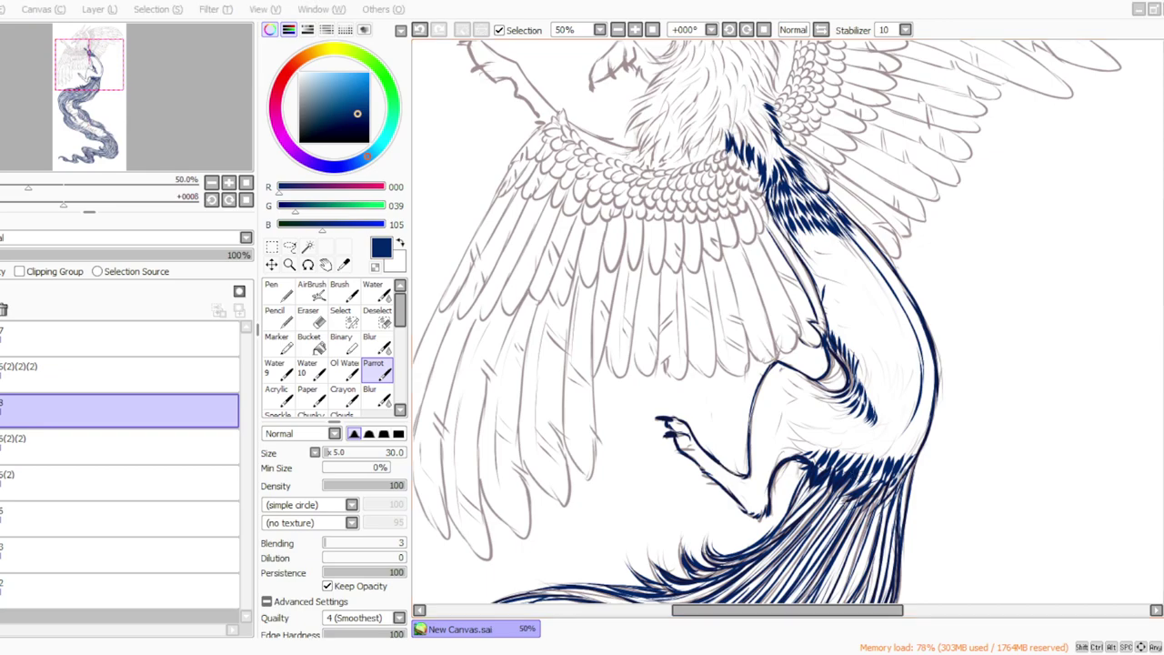
{"action": "left_click", "coordinate": [729, 30]}
{"action": "left_click", "coordinate": [730, 30]}
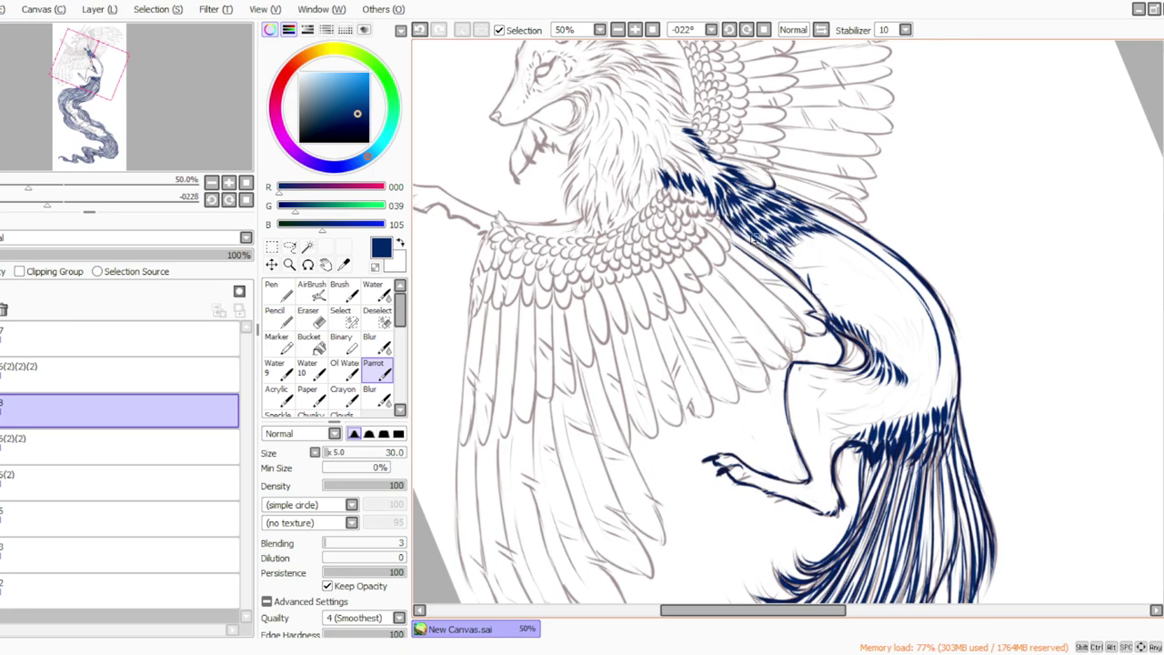
{"action": "left_click", "coordinate": [763, 30]}
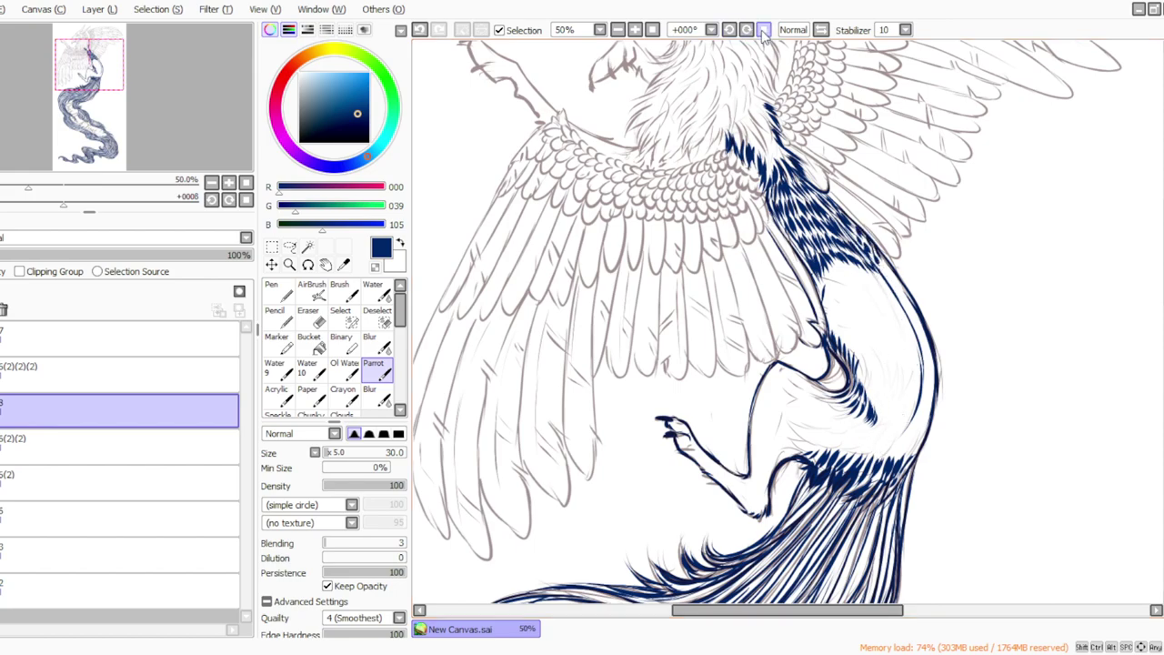
Step: Ink fur strokes across the hip from the flank fold to the back, and fill the torso around a bare oval patch
{"action": "left_click", "coordinate": [729, 30]}
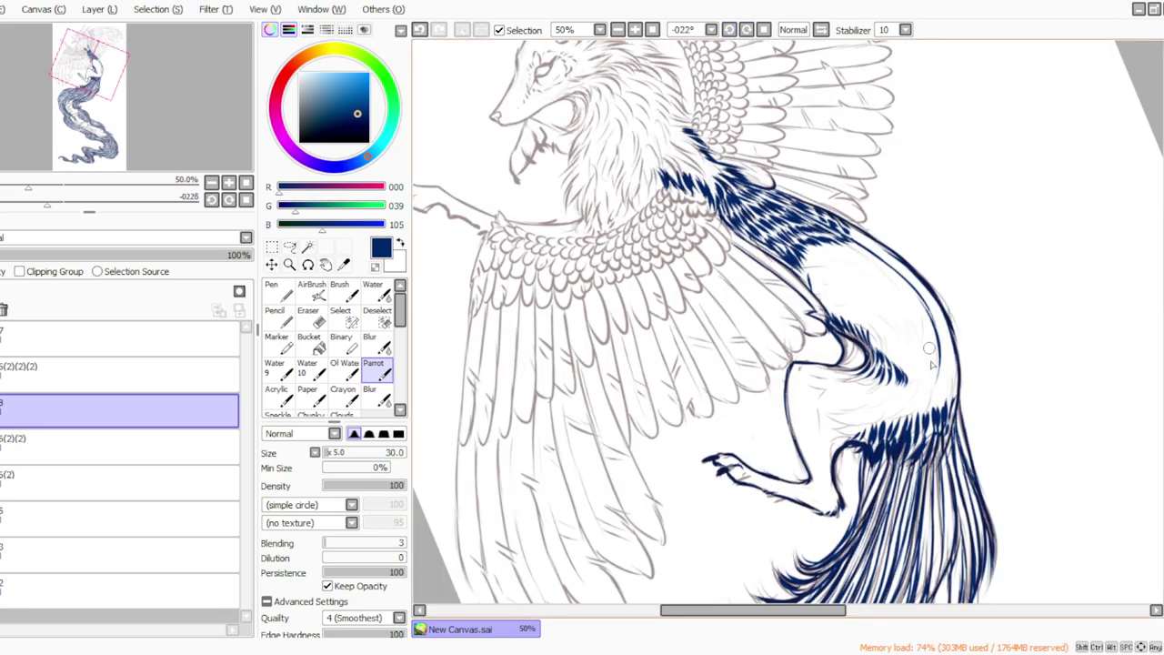
{"action": "mouse_move", "coordinate": [945, 351]}
{"action": "left_mouse_down"}
{"action": "mouse_move", "coordinate": [933, 406]}
{"action": "mouse_move", "coordinate": [945, 392]}
{"action": "mouse_move", "coordinate": [896, 393]}
{"action": "mouse_move", "coordinate": [932, 387]}
{"action": "mouse_move", "coordinate": [925, 377]}
{"action": "mouse_move", "coordinate": [921, 397]}
{"action": "mouse_move", "coordinate": [922, 320]}
{"action": "mouse_move", "coordinate": [933, 372]}
{"action": "mouse_move", "coordinate": [922, 345]}
{"action": "mouse_move", "coordinate": [923, 378]}
{"action": "mouse_move", "coordinate": [916, 326]}
{"action": "mouse_move", "coordinate": [919, 385]}
{"action": "mouse_move", "coordinate": [911, 357]}
{"action": "mouse_move", "coordinate": [904, 399]}
{"action": "mouse_move", "coordinate": [880, 332]}
{"action": "mouse_move", "coordinate": [902, 330]}
{"action": "mouse_move", "coordinate": [906, 351]}
{"action": "mouse_move", "coordinate": [897, 326]}
{"action": "mouse_move", "coordinate": [893, 346]}
{"action": "mouse_move", "coordinate": [904, 370]}
{"action": "mouse_move", "coordinate": [885, 344]}
{"action": "mouse_move", "coordinate": [897, 379]}
{"action": "mouse_move", "coordinate": [868, 329]}
{"action": "mouse_move", "coordinate": [897, 372]}
{"action": "left_mouse_up"}
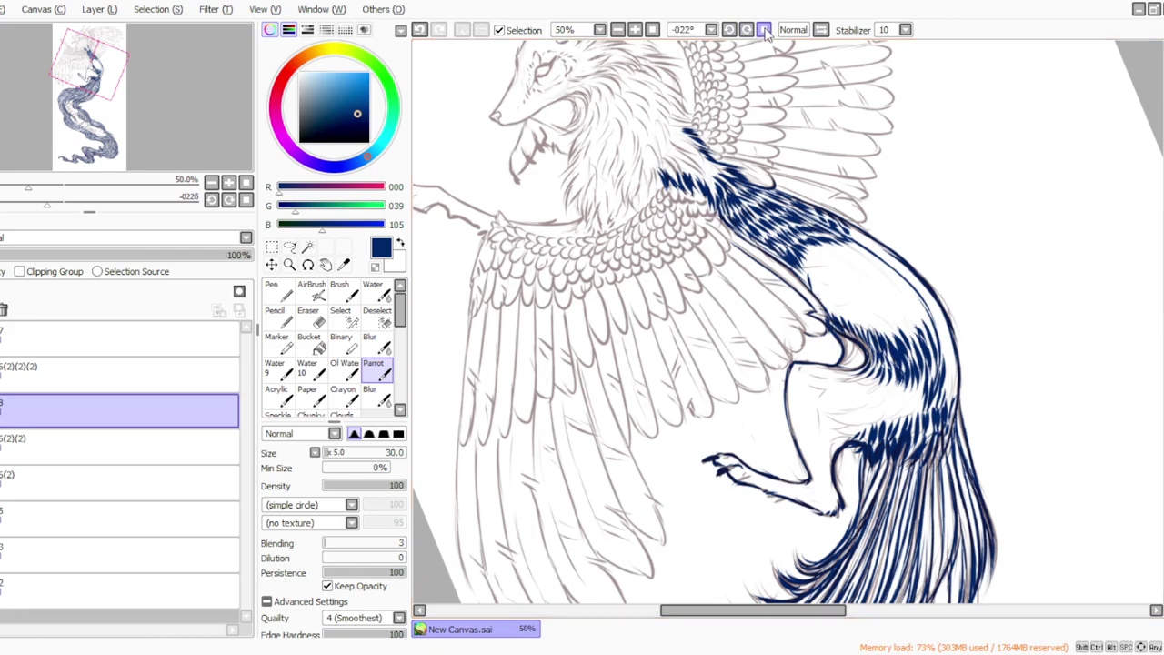
{"action": "left_click", "coordinate": [763, 29]}
{"action": "mouse_move", "coordinate": [884, 265]}
{"action": "left_mouse_down"}
{"action": "mouse_move", "coordinate": [902, 302]}
{"action": "mouse_move", "coordinate": [883, 284]}
{"action": "mouse_move", "coordinate": [888, 293]}
{"action": "mouse_move", "coordinate": [825, 277]}
{"action": "mouse_move", "coordinate": [817, 296]}
{"action": "mouse_move", "coordinate": [830, 300]}
{"action": "mouse_move", "coordinate": [836, 341]}
{"action": "left_mouse_up"}
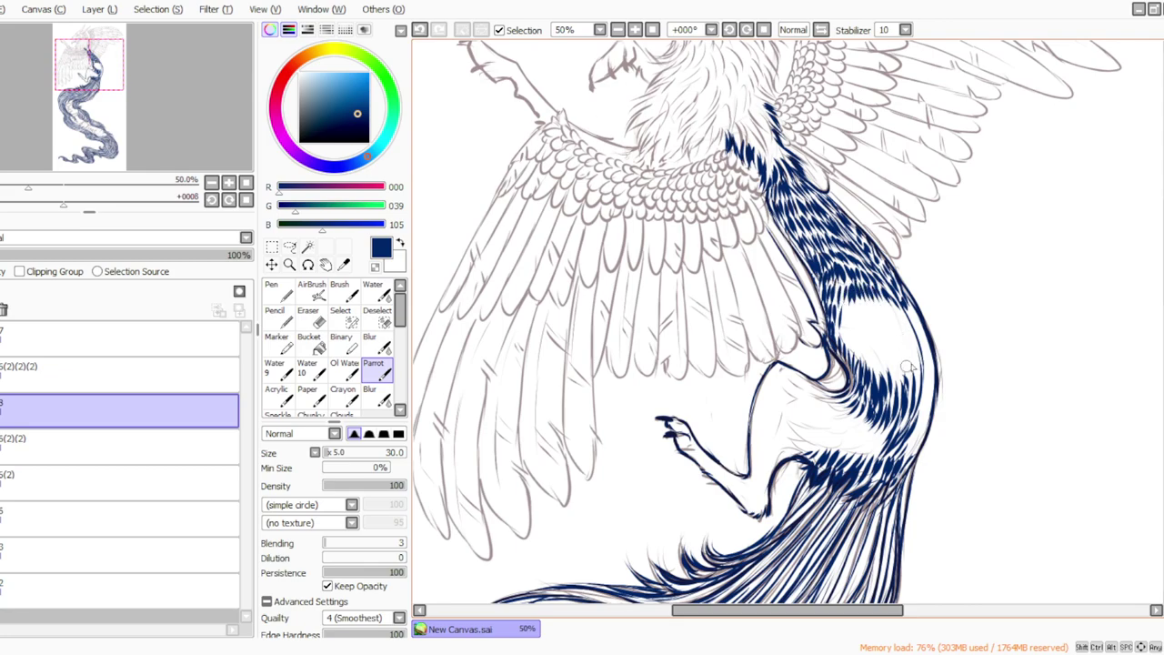
{"action": "left_click_drag", "start_coordinate": [914, 348], "coordinate": [917, 386]}
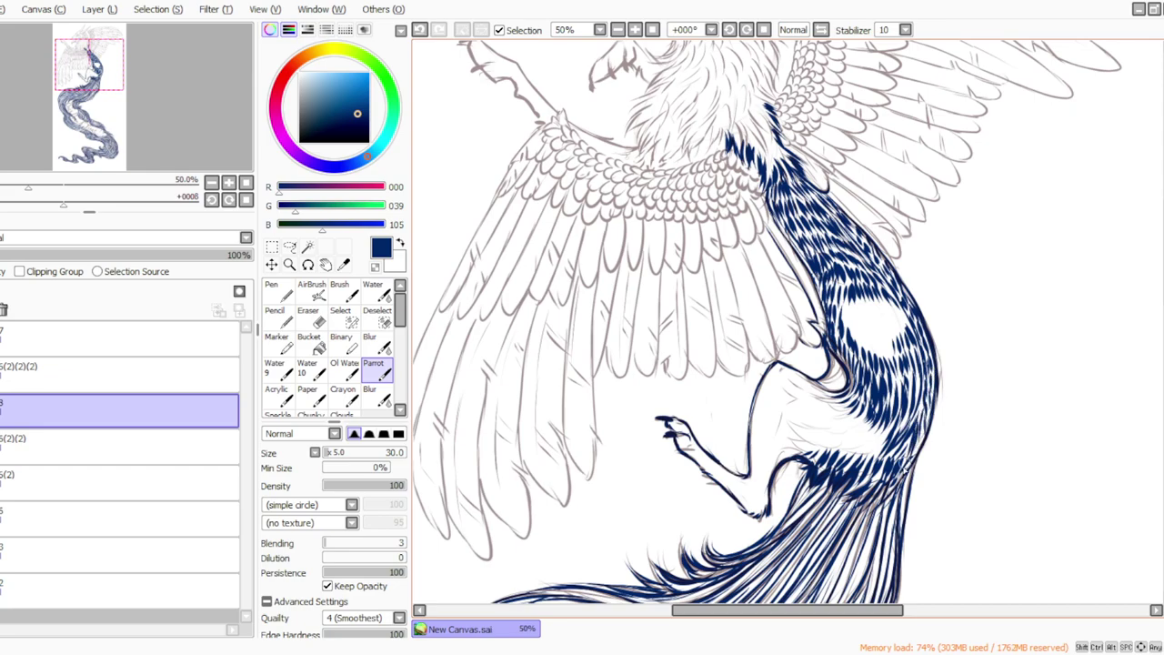
Step: Fill the bare oval patch in the middle of the torso with short fur strokes
{"action": "left_click", "coordinate": [635, 29]}
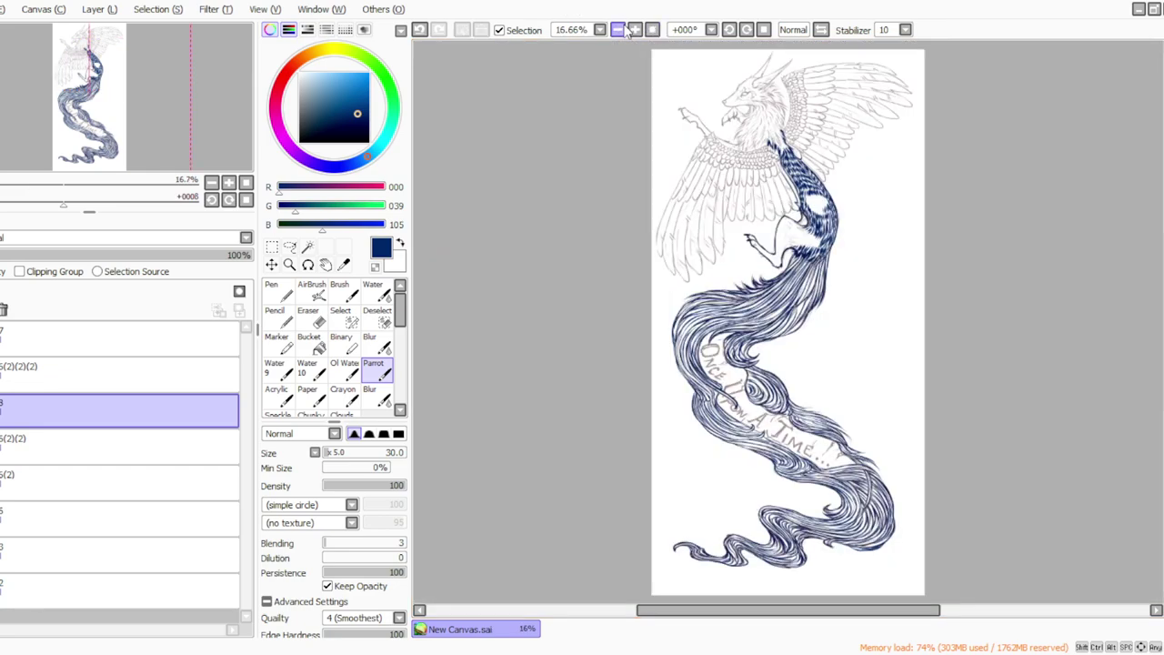
{"action": "left_click", "coordinate": [618, 30]}
{"action": "scroll", "coordinate": [1150, 385], "scroll_direction": "down", "scroll_amount": 5}
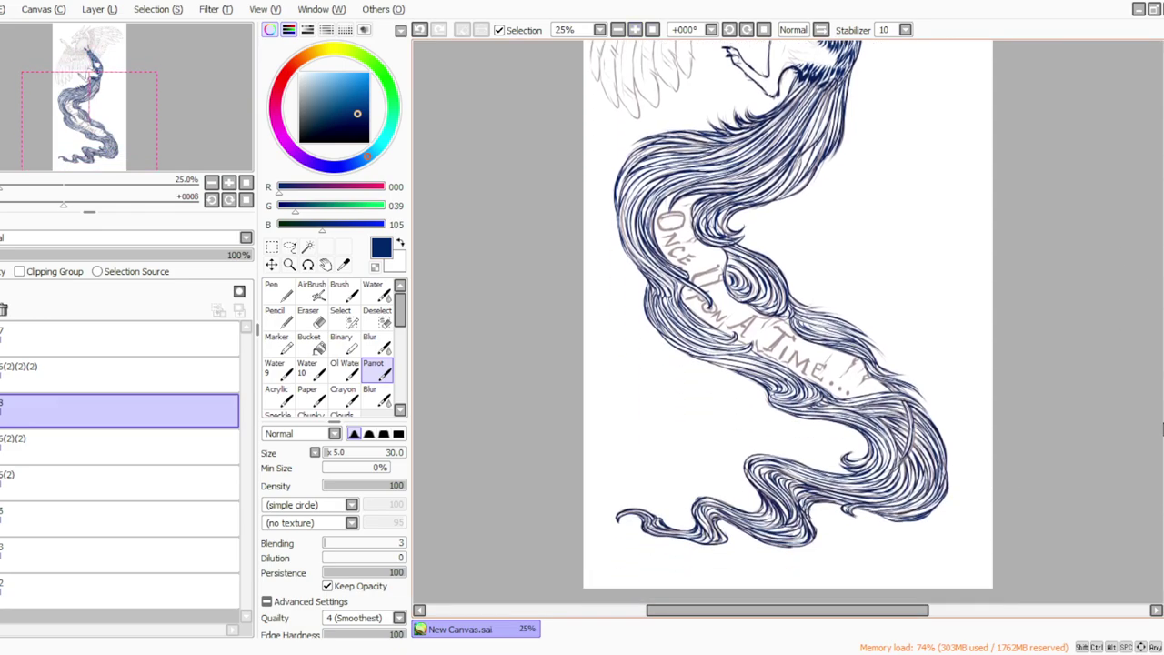
{"action": "scroll", "coordinate": [1151, 328], "scroll_direction": "up", "scroll_amount": 10}
{"action": "left_click", "coordinate": [635, 30]}
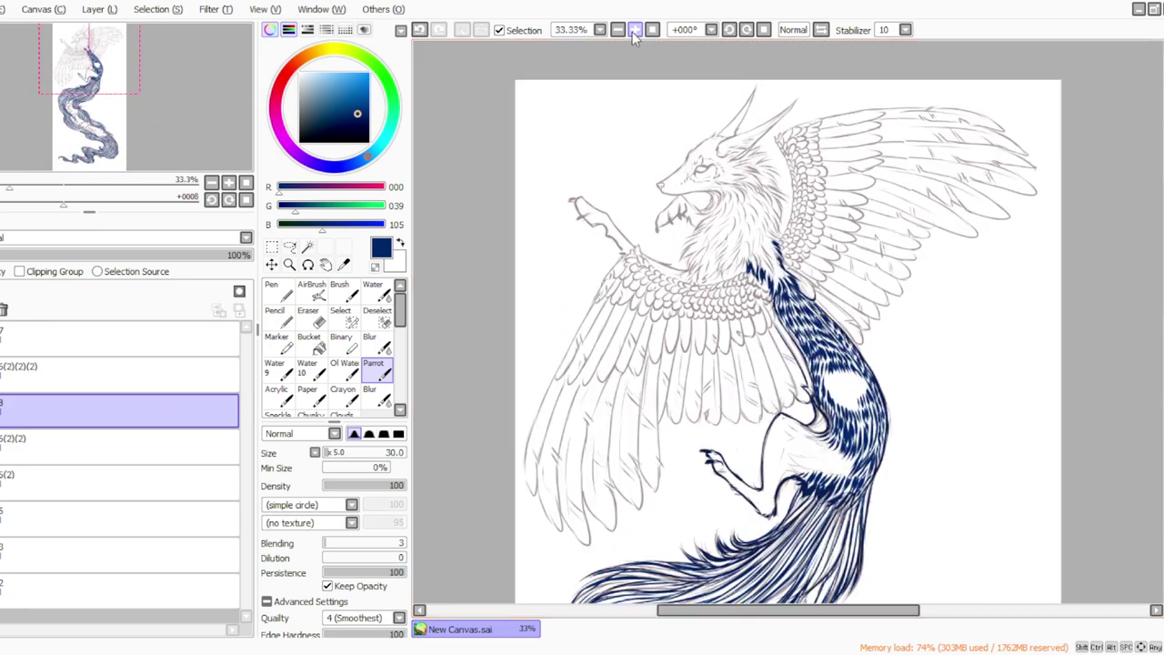
{"action": "left_click", "coordinate": [635, 30]}
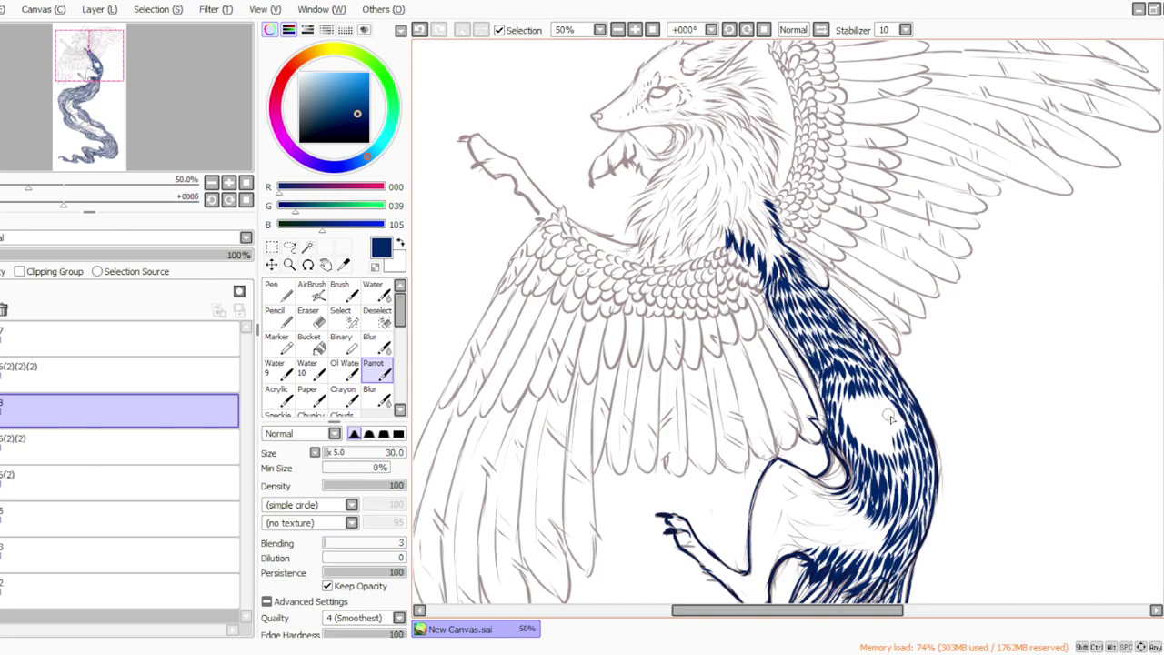
{"action": "left_click", "coordinate": [653, 30]}
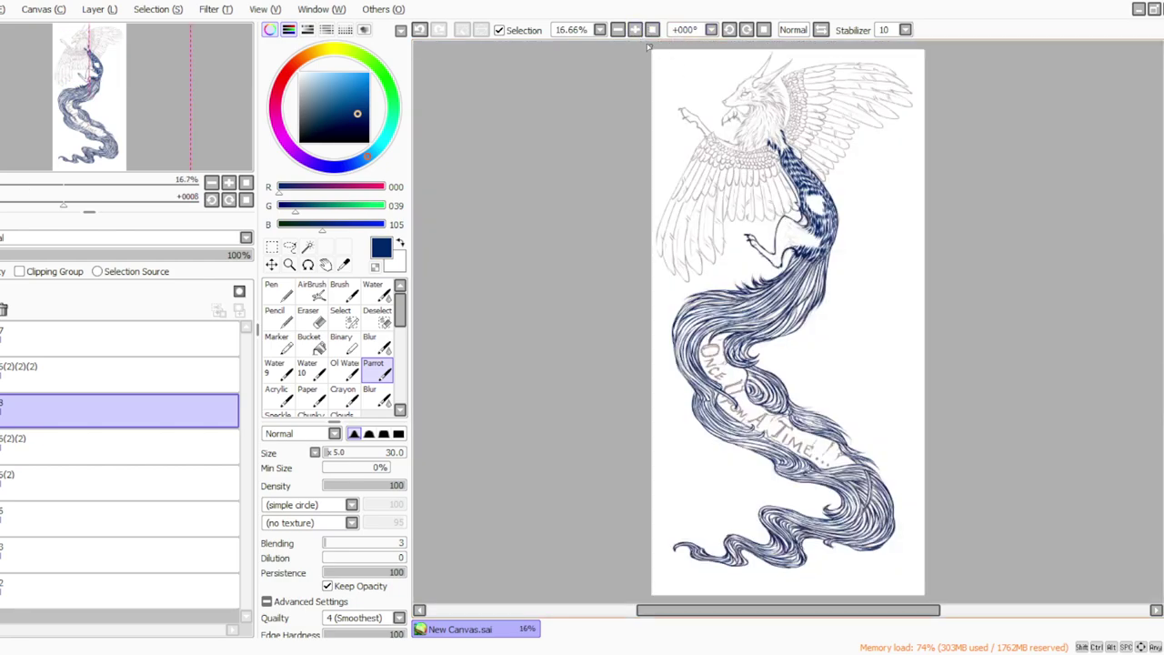
{"action": "left_click", "coordinate": [635, 30]}
{"action": "left_click", "coordinate": [617, 30]}
{"action": "left_click", "coordinate": [635, 30]}
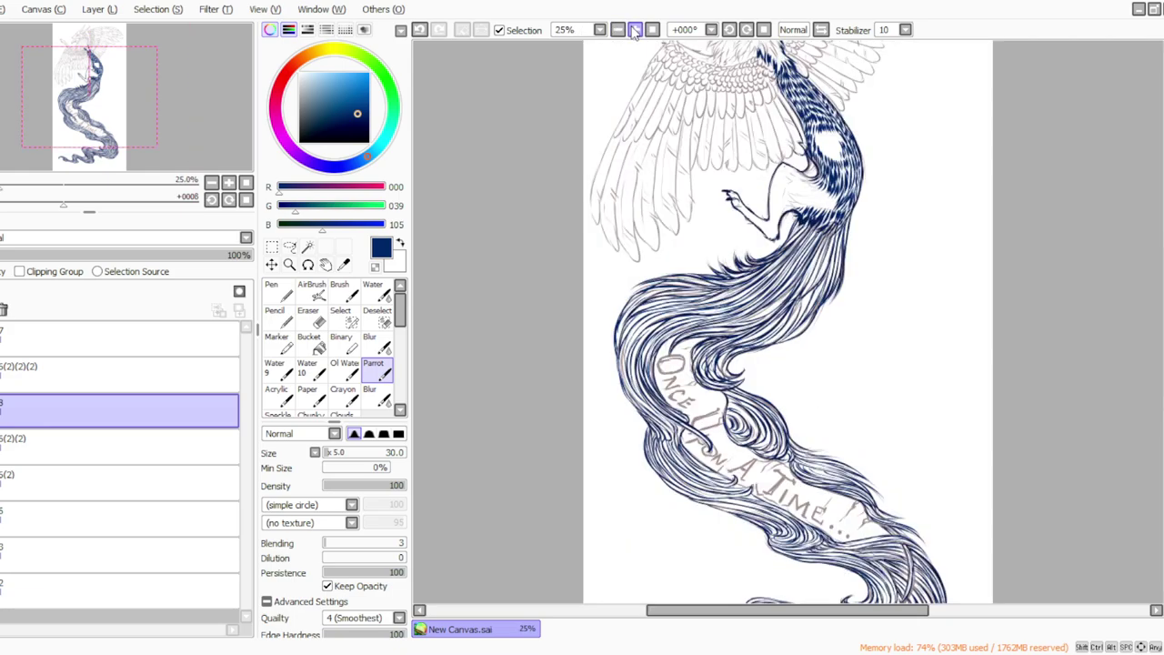
{"action": "left_click", "coordinate": [635, 30]}
{"action": "scroll", "coordinate": [678, 96], "scroll_direction": "up", "scroll_amount": 5}
{"action": "left_click", "coordinate": [633, 30]}
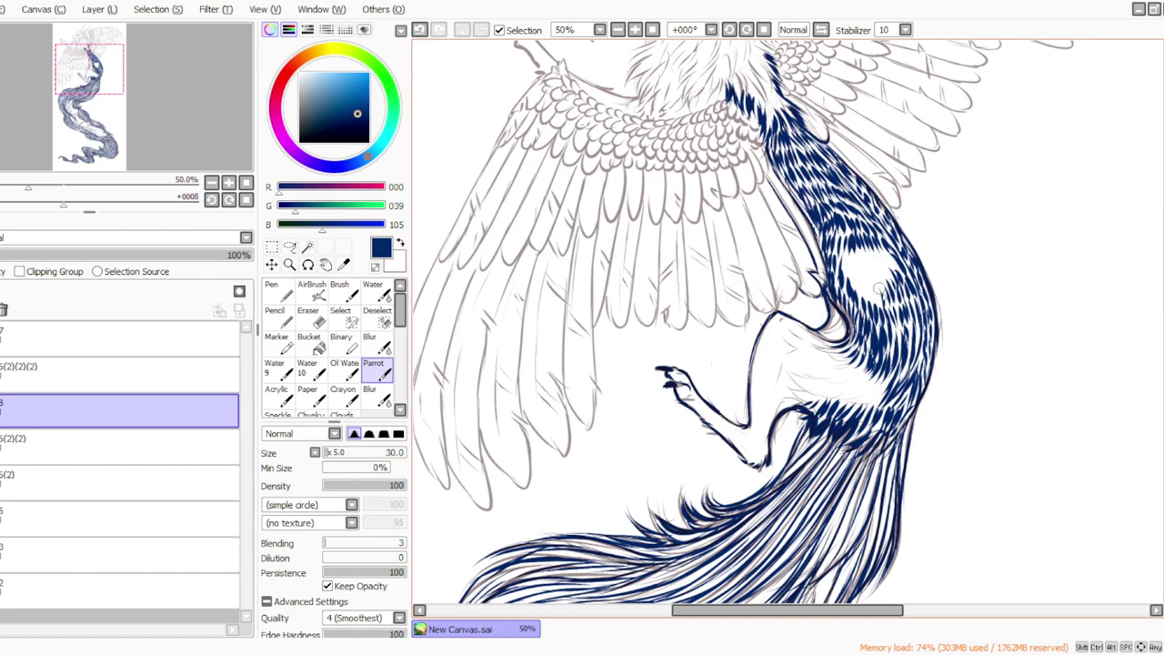
{"action": "mouse_move", "coordinate": [875, 307]}
{"action": "left_mouse_down"}
{"action": "mouse_move", "coordinate": [854, 274]}
{"action": "mouse_move", "coordinate": [846, 284]}
{"action": "mouse_move", "coordinate": [848, 257]}
{"action": "mouse_move", "coordinate": [862, 271]}
{"action": "mouse_move", "coordinate": [860, 271]}
{"action": "left_mouse_up"}
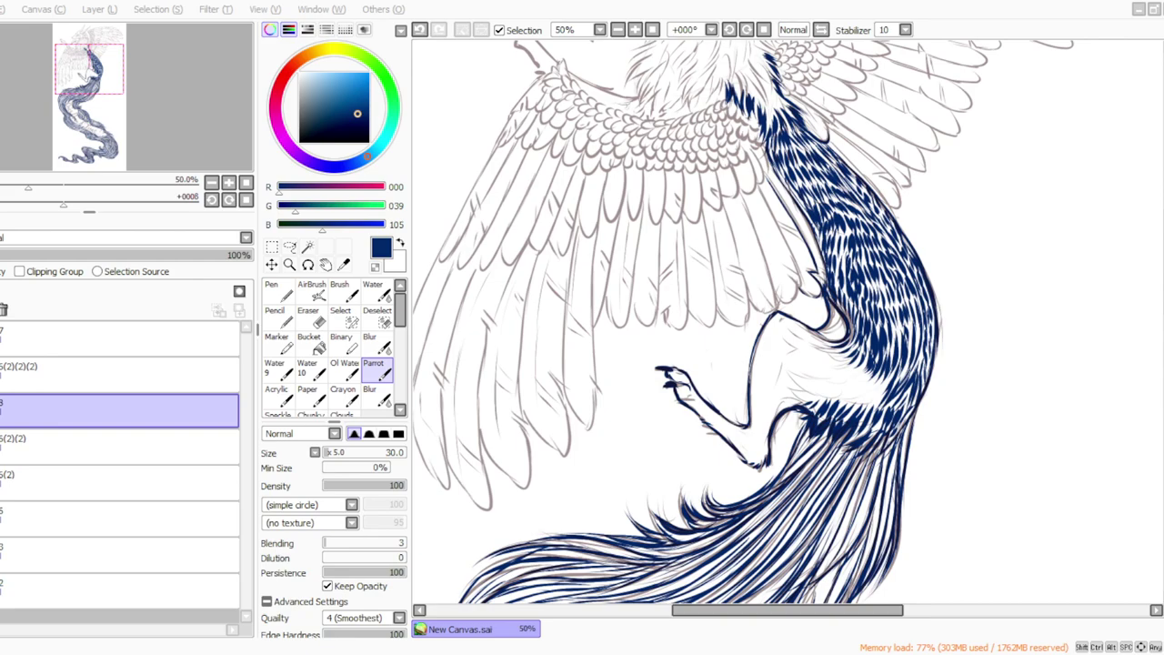
Step: Ink fur strokes over the upper thigh, joining the hip fur to the fur band at the tail base
{"action": "left_click", "coordinate": [729, 30]}
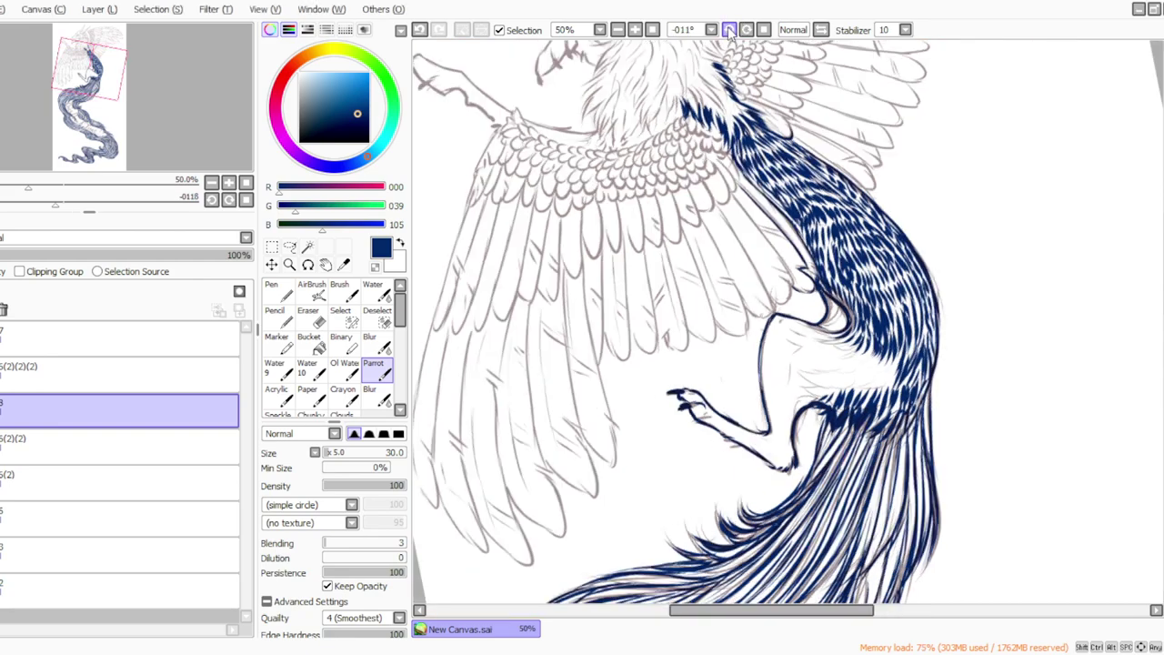
{"action": "left_click", "coordinate": [730, 30]}
{"action": "left_click", "coordinate": [729, 30]}
{"action": "left_click", "coordinate": [730, 30]}
{"action": "mouse_move", "coordinate": [790, 277]}
{"action": "left_mouse_down"}
{"action": "mouse_move", "coordinate": [808, 296]}
{"action": "mouse_move", "coordinate": [809, 278]}
{"action": "mouse_move", "coordinate": [803, 296]}
{"action": "mouse_move", "coordinate": [815, 310]}
{"action": "left_mouse_up"}
{"action": "mouse_move", "coordinate": [872, 257]}
{"action": "left_mouse_down"}
{"action": "mouse_move", "coordinate": [897, 287]}
{"action": "mouse_move", "coordinate": [879, 273]}
{"action": "mouse_move", "coordinate": [848, 312]}
{"action": "mouse_move", "coordinate": [837, 286]}
{"action": "mouse_move", "coordinate": [819, 310]}
{"action": "mouse_move", "coordinate": [782, 319]}
{"action": "left_mouse_up"}
{"action": "mouse_move", "coordinate": [877, 290]}
{"action": "left_mouse_down"}
{"action": "mouse_move", "coordinate": [877, 322]}
{"action": "mouse_move", "coordinate": [864, 325]}
{"action": "mouse_move", "coordinate": [851, 303]}
{"action": "mouse_move", "coordinate": [837, 330]}
{"action": "mouse_move", "coordinate": [784, 314]}
{"action": "left_mouse_up"}
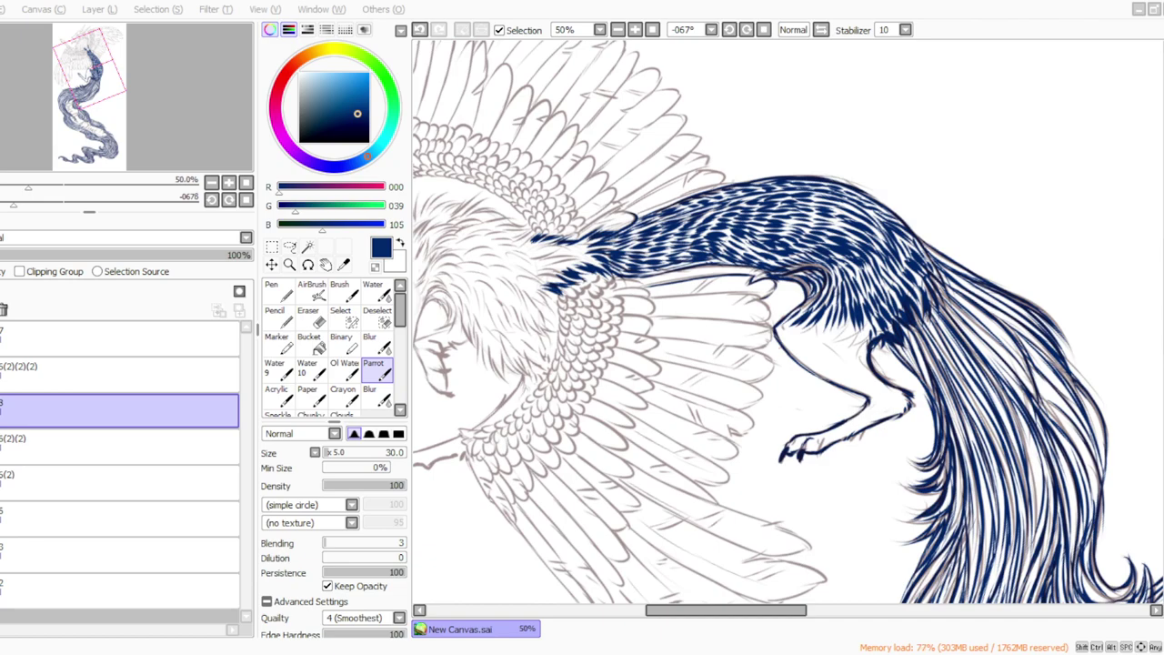
{"action": "key", "text": "Home"}
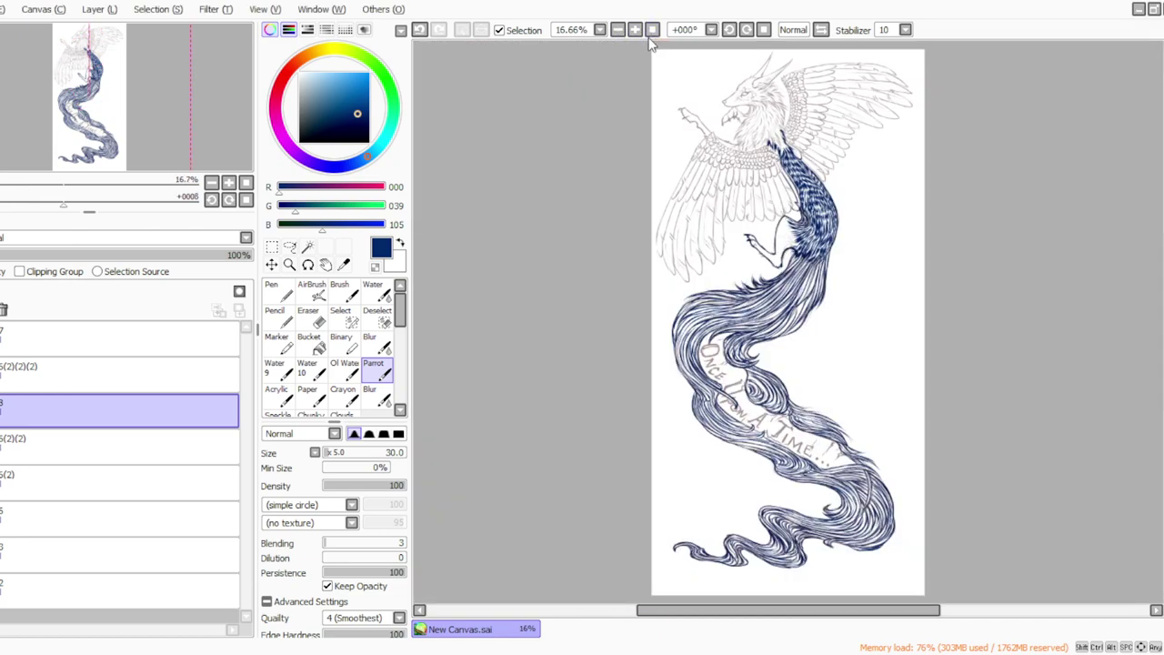
{"action": "left_click", "coordinate": [635, 29]}
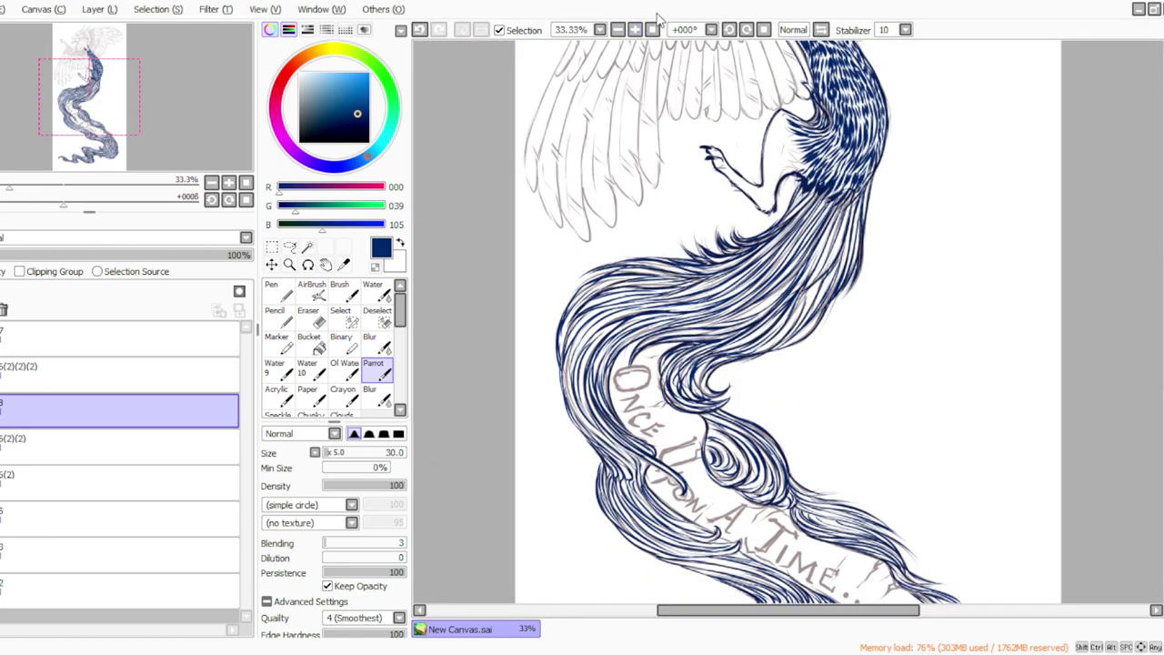
{"action": "scroll", "coordinate": [1145, 308], "scroll_direction": "up", "scroll_amount": 5}
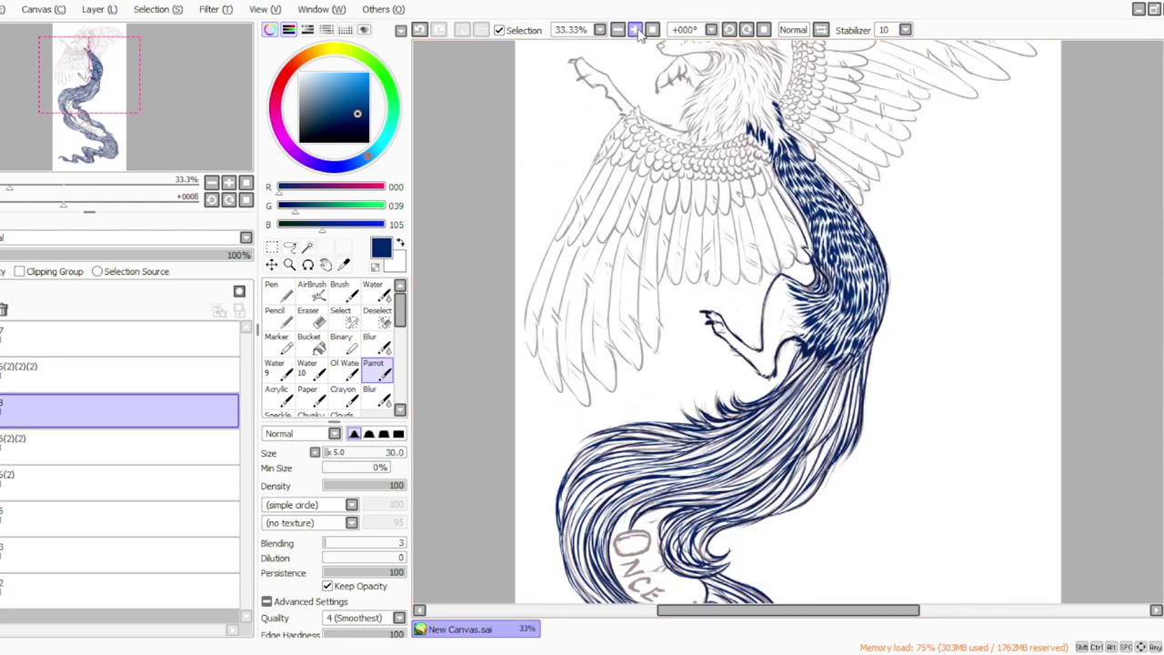
Step: Fill the bare thigh with short fur strokes down to the hock of the hind leg
{"action": "left_click", "coordinate": [635, 29]}
{"action": "left_click", "coordinate": [729, 29]}
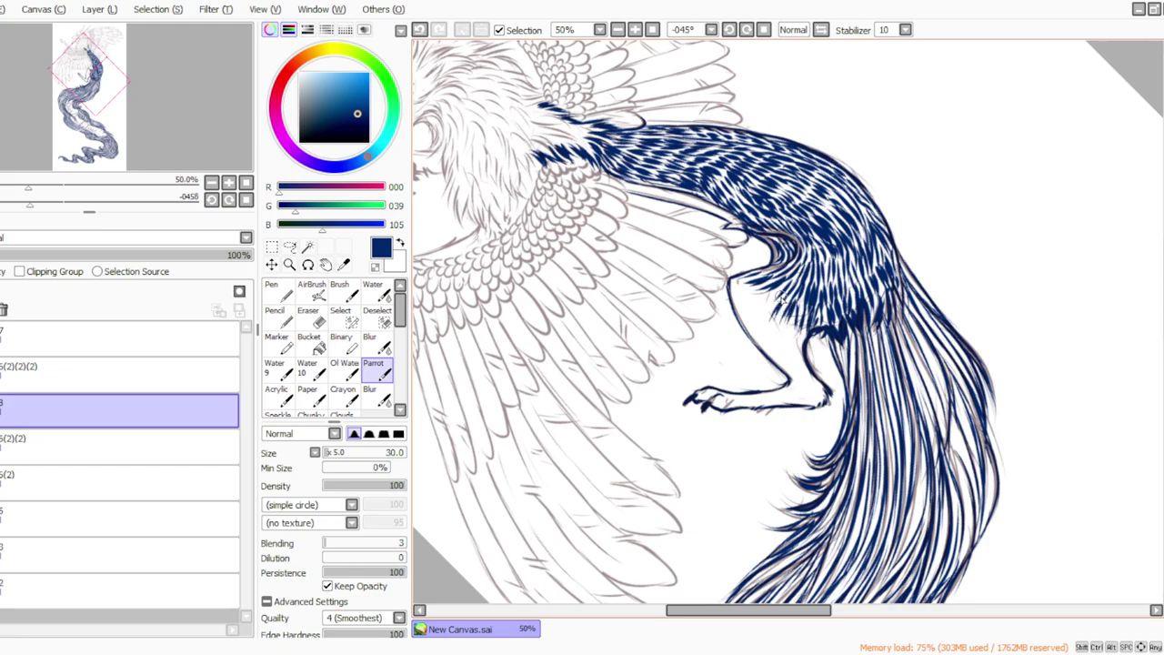
{"action": "mouse_move", "coordinate": [772, 291]}
{"action": "left_mouse_down"}
{"action": "mouse_move", "coordinate": [753, 319]}
{"action": "mouse_move", "coordinate": [728, 299]}
{"action": "left_mouse_up"}
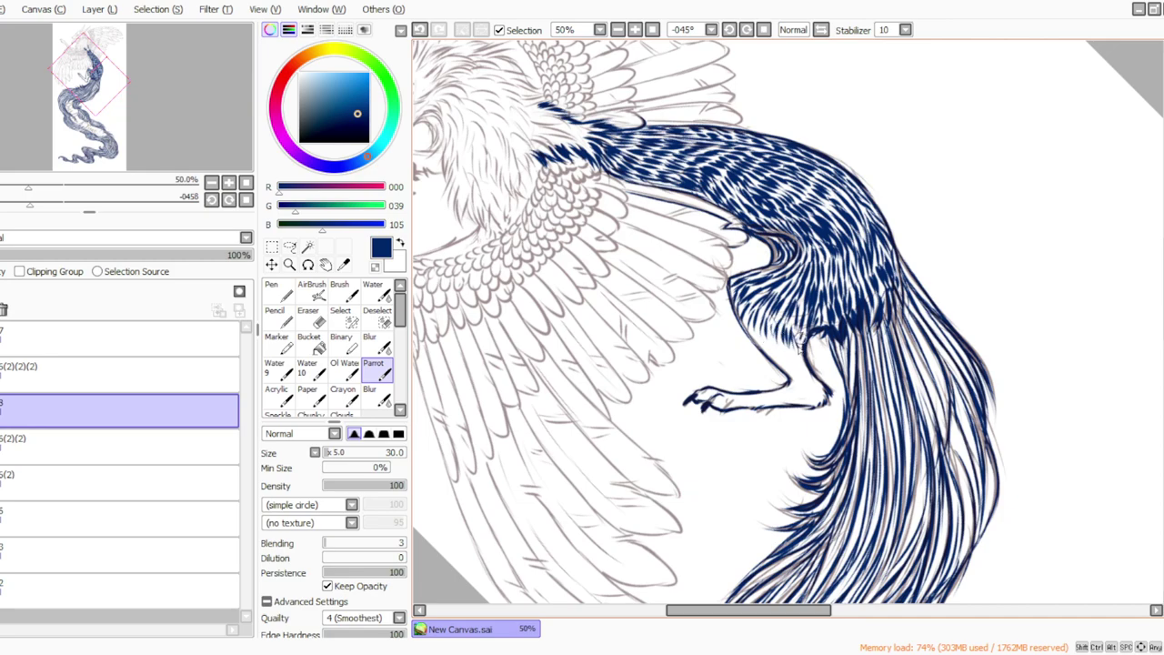
{"action": "mouse_move", "coordinate": [807, 369]}
{"action": "left_mouse_down"}
{"action": "mouse_move", "coordinate": [757, 320]}
{"action": "mouse_move", "coordinate": [749, 338]}
{"action": "left_mouse_up"}
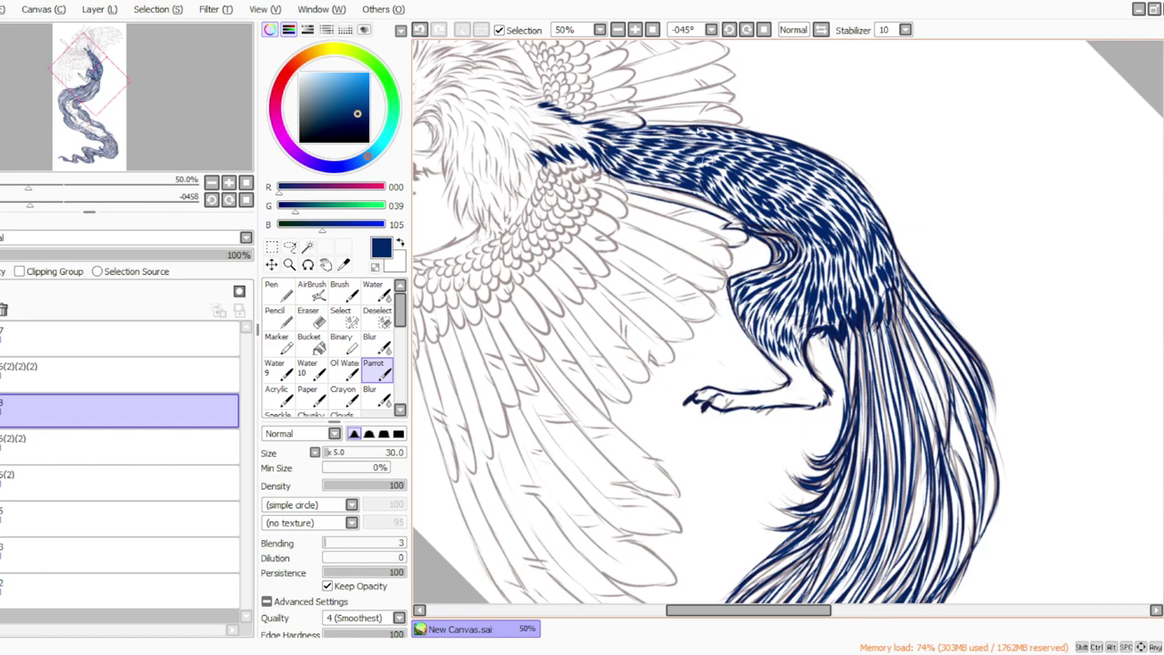
{"action": "key", "text": "Home"}
{"action": "left_click_drag", "start_coordinate": [763, 359], "coordinate": [753, 343]}
{"action": "left_click_drag", "start_coordinate": [753, 361], "coordinate": [750, 337]}
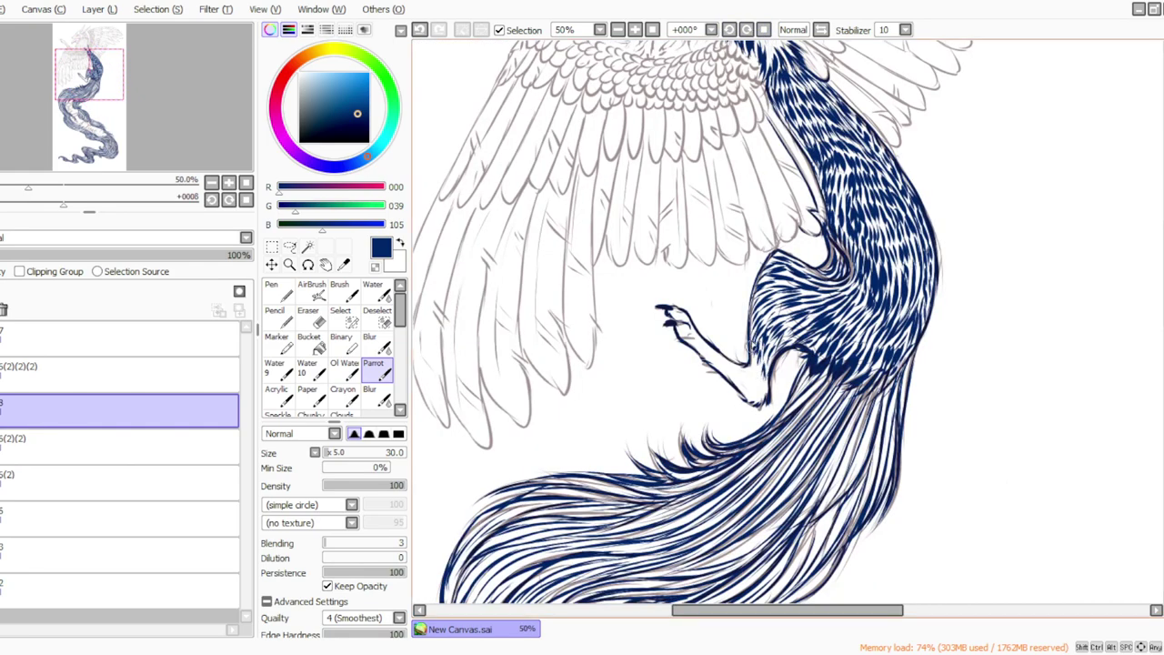
{"action": "mouse_move", "coordinate": [752, 379]}
{"action": "left_mouse_down"}
{"action": "mouse_move", "coordinate": [762, 398]}
{"action": "mouse_move", "coordinate": [751, 377]}
{"action": "left_mouse_up"}
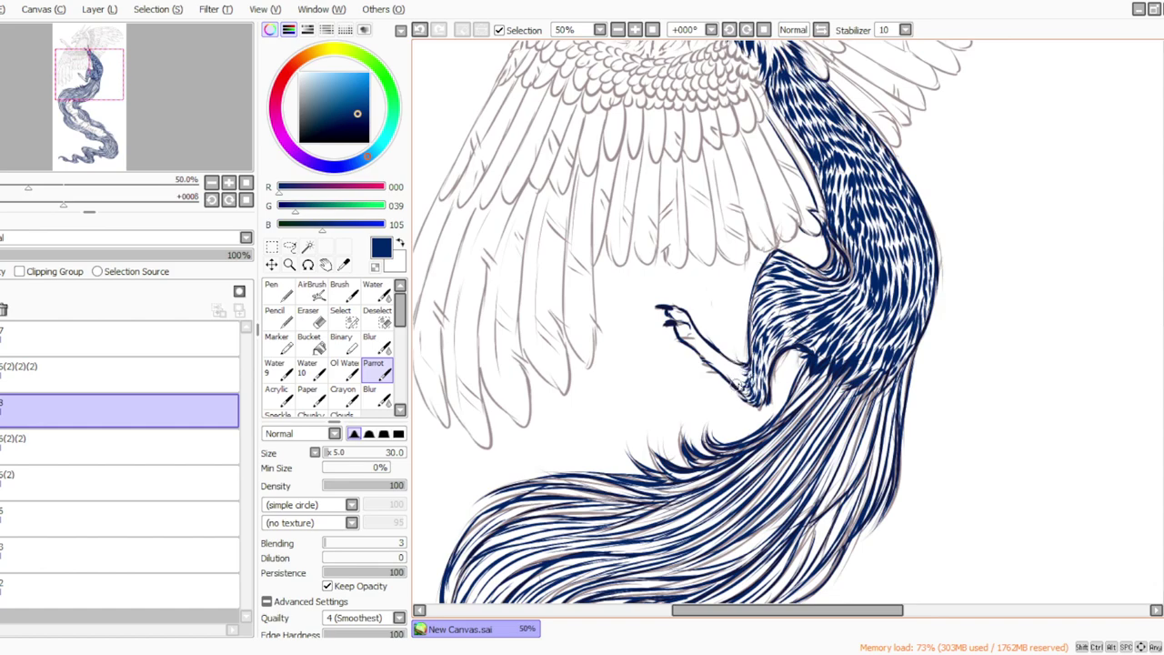
Step: Ink short fur strokes along the lower hind leg from the hock down to the clawed paw
{"action": "left_click", "coordinate": [730, 30]}
{"action": "left_click", "coordinate": [730, 30]}
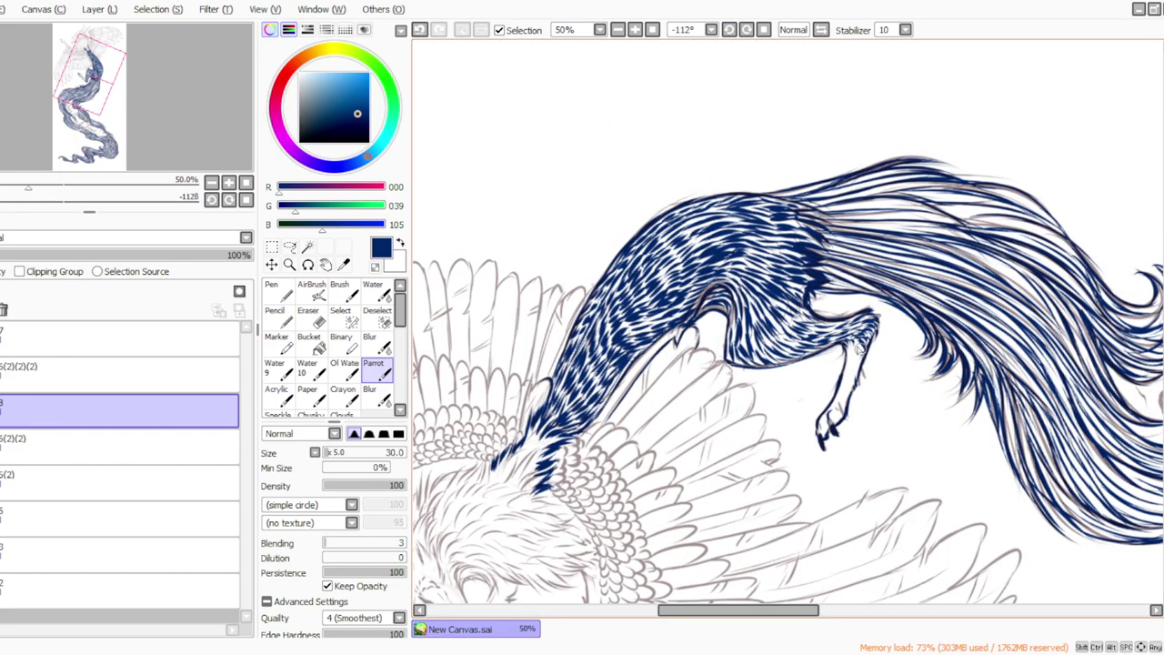
{"action": "mouse_move", "coordinate": [854, 347]}
{"action": "left_mouse_down"}
{"action": "mouse_move", "coordinate": [843, 349]}
{"action": "mouse_move", "coordinate": [860, 368]}
{"action": "mouse_move", "coordinate": [836, 391]}
{"action": "left_mouse_up"}
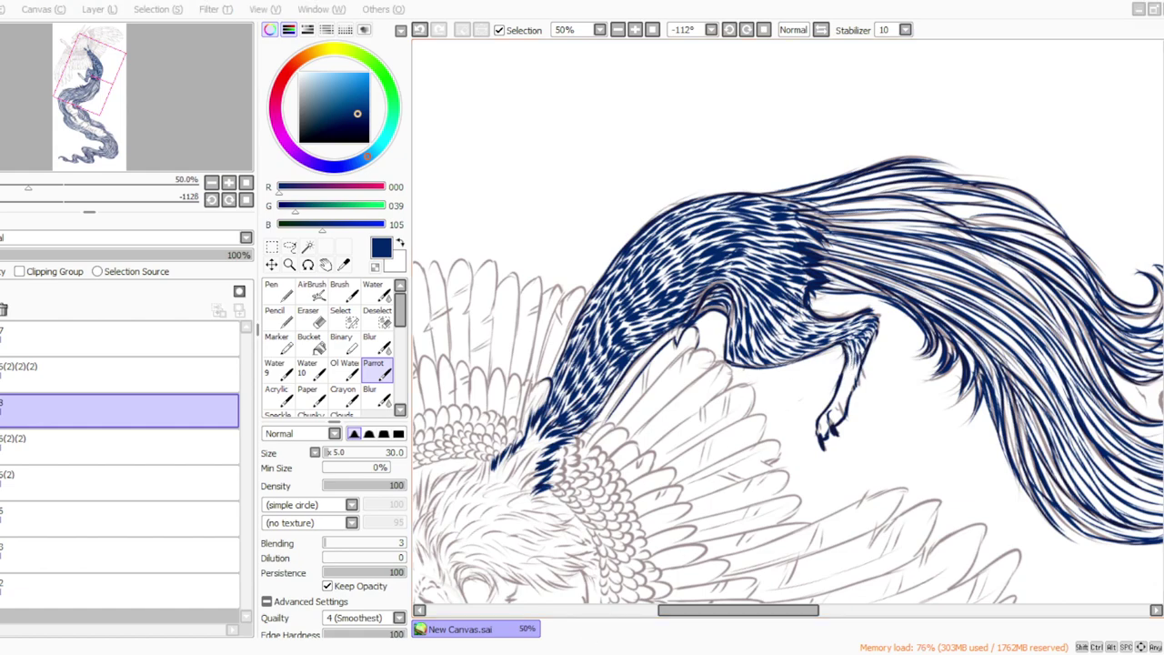
{"action": "left_click", "coordinate": [730, 30]}
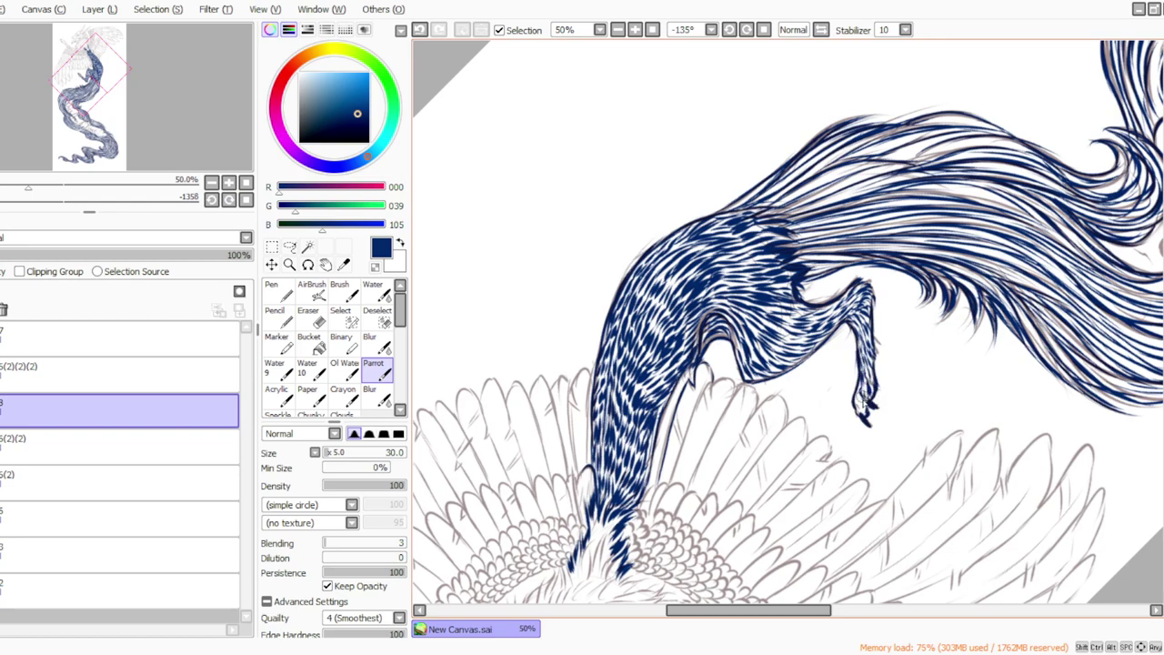
{"action": "left_click_drag", "start_coordinate": [860, 392], "coordinate": [860, 406]}
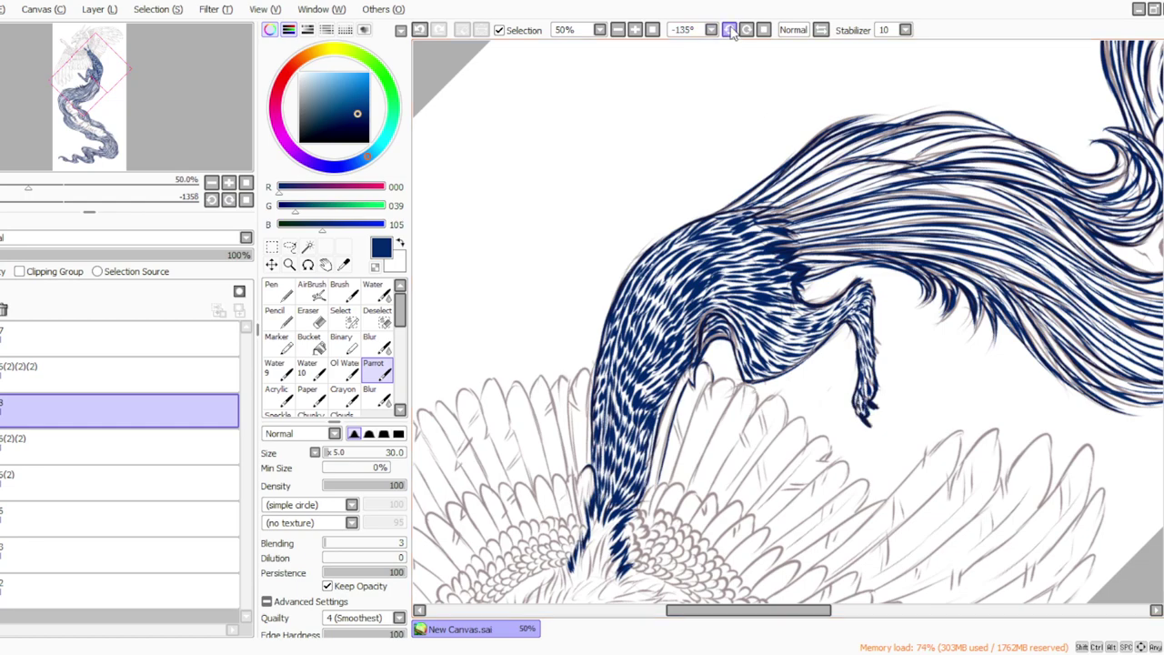
{"action": "left_click", "coordinate": [764, 29]}
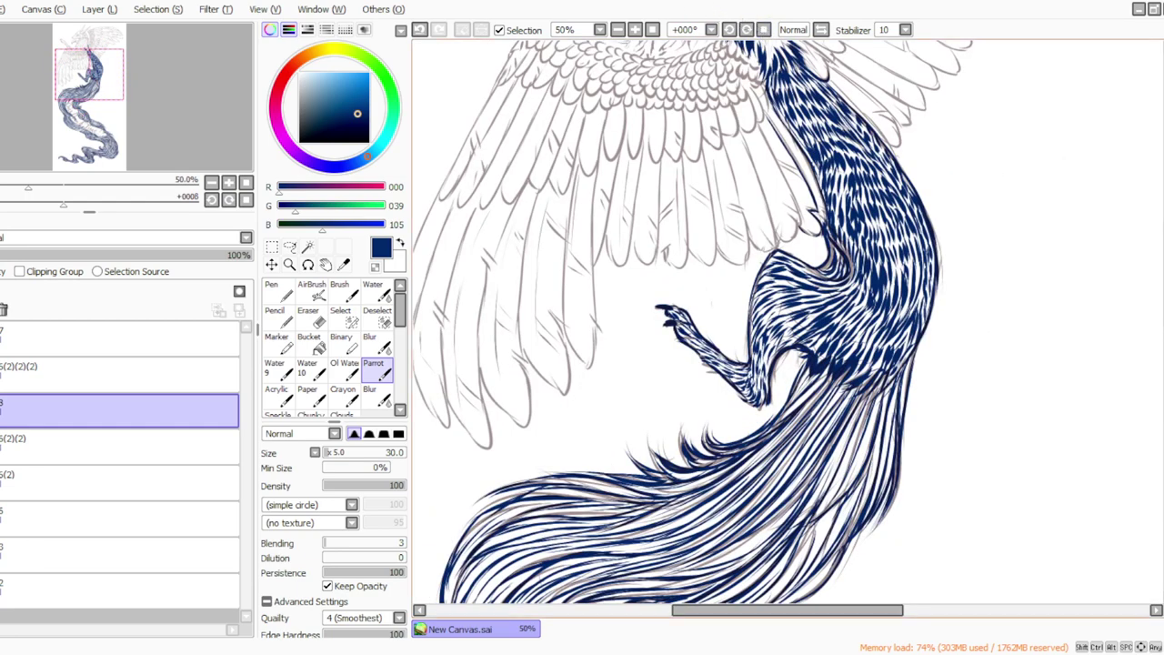
Step: Look over the inked body, hind leg and tail, close up and across the larger drawing
{"action": "scroll", "coordinate": [1154, 473], "scroll_direction": "down", "scroll_amount": 10}
{"action": "scroll", "coordinate": [1153, 474], "scroll_direction": "up", "scroll_amount": 10}
{"action": "scroll", "coordinate": [1155, 460], "scroll_direction": "down", "scroll_amount": 12}
{"action": "scroll", "coordinate": [1157, 444], "scroll_direction": "up", "scroll_amount": 4}
{"action": "scroll", "coordinate": [1157, 444], "scroll_direction": "up", "scroll_amount": 12}
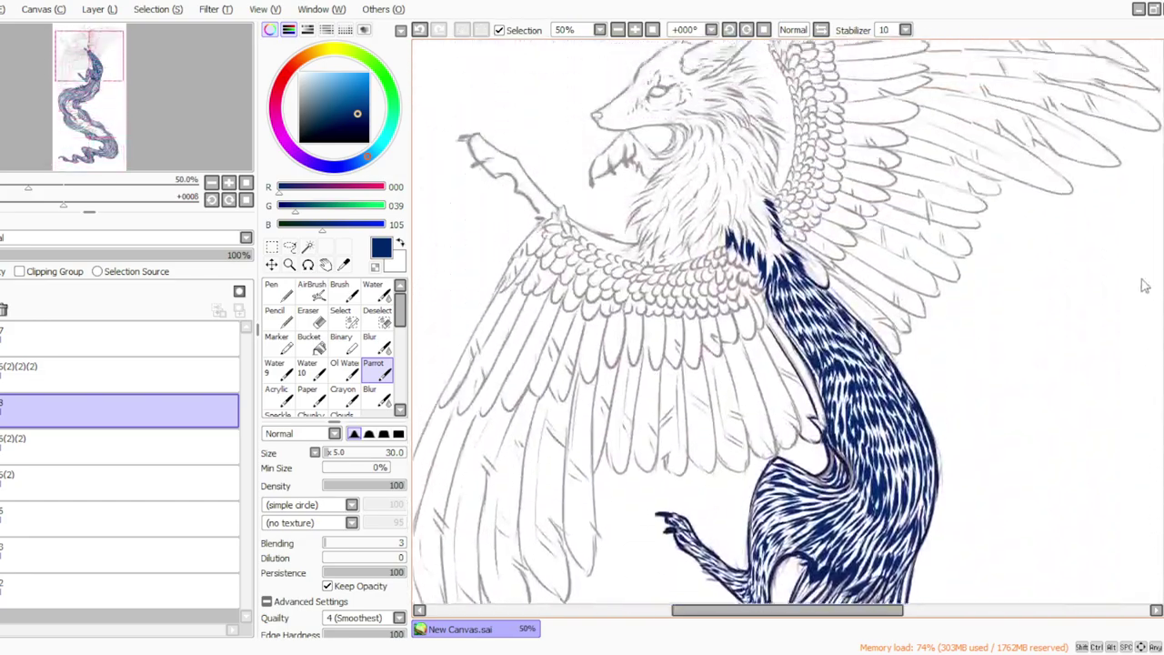
{"action": "left_click", "coordinate": [652, 29]}
{"action": "left_click", "coordinate": [635, 30]}
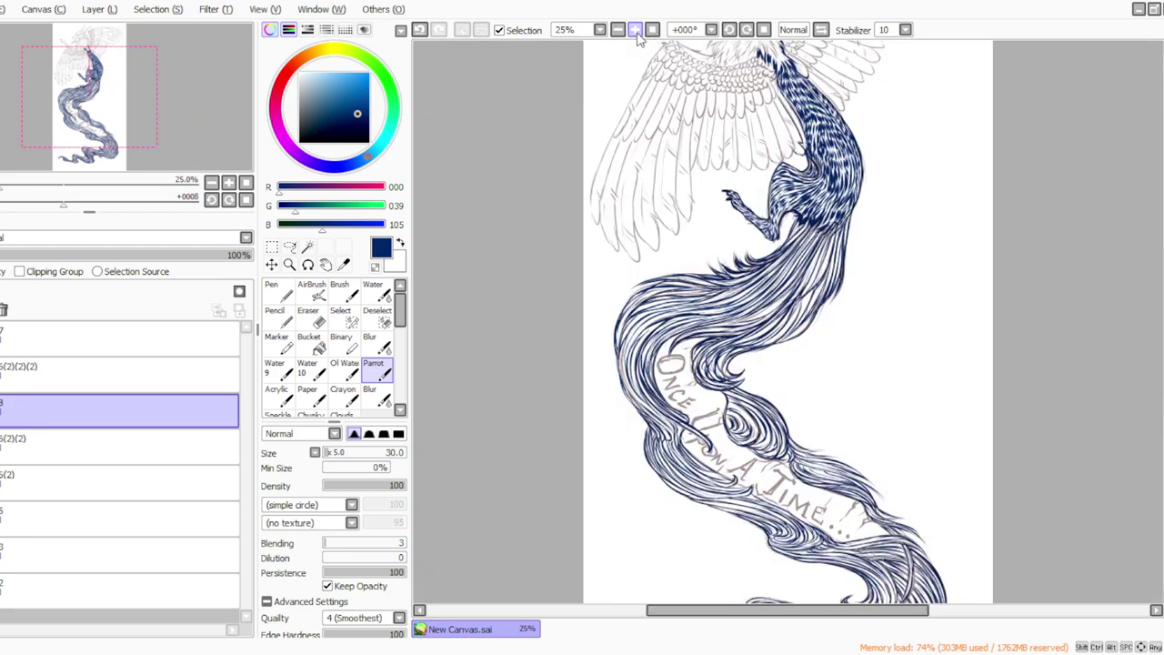
{"action": "left_click", "coordinate": [635, 29]}
Step: Ink both long pointed ears over the sketch, with fur strokes inside the base of the near ear
{"action": "scroll", "coordinate": [1156, 369], "scroll_direction": "up", "scroll_amount": 6}
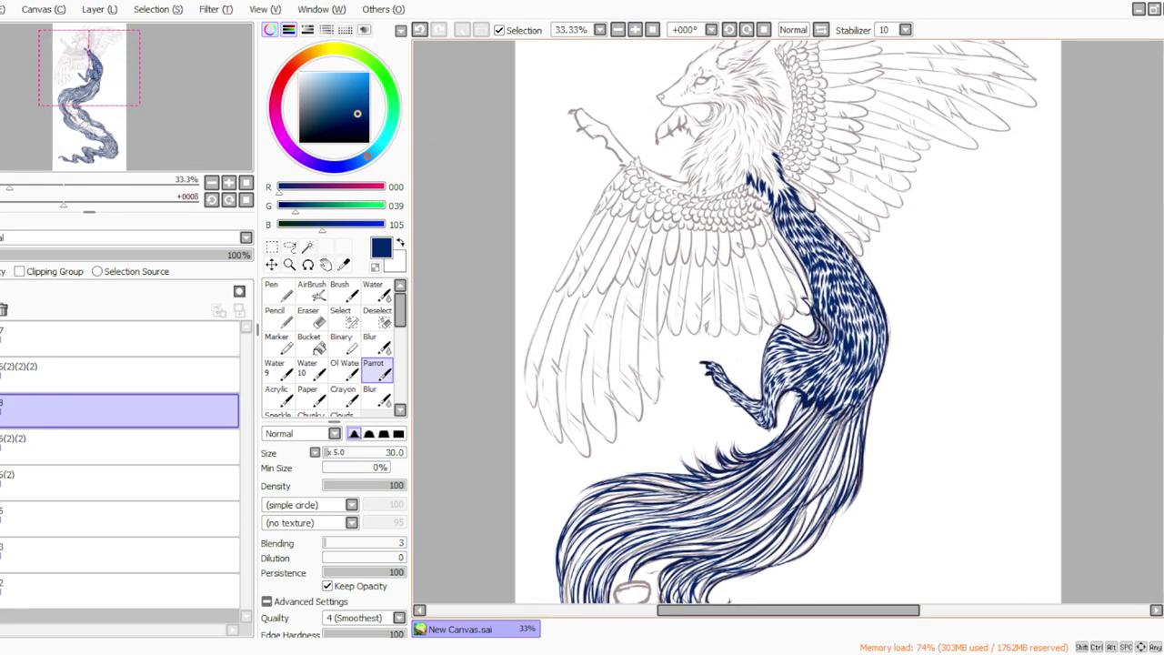
{"action": "scroll", "coordinate": [1152, 259], "scroll_direction": "up", "scroll_amount": 4}
{"action": "left_click", "coordinate": [635, 30]}
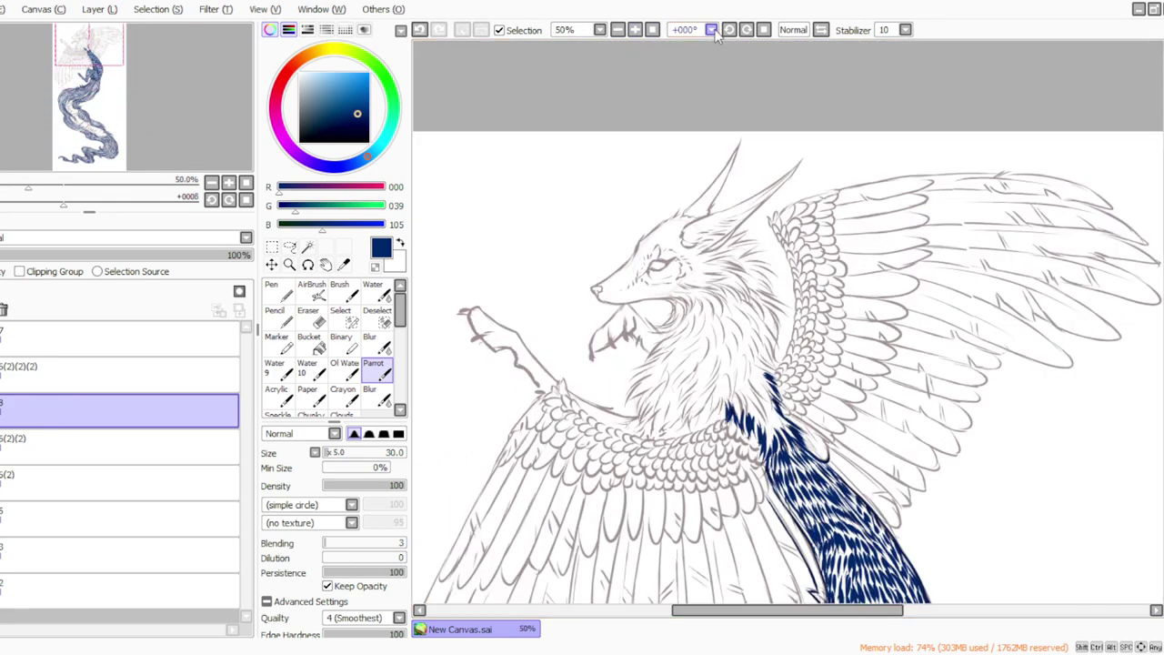
{"action": "left_click", "coordinate": [730, 30]}
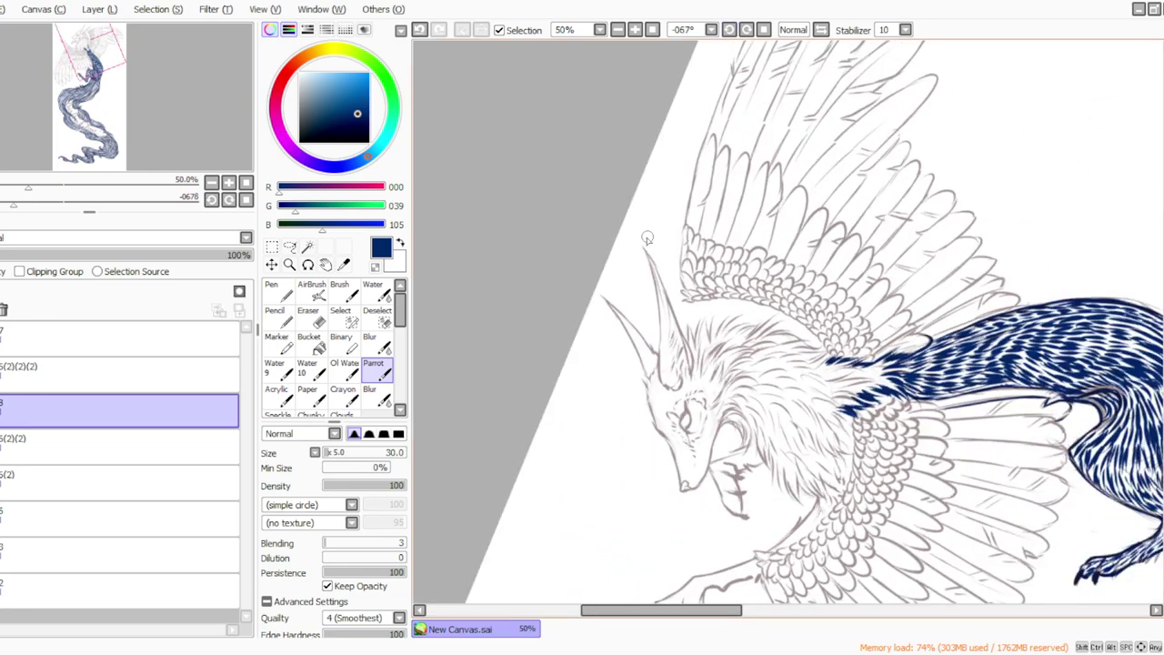
{"action": "mouse_move", "coordinate": [641, 244]}
{"action": "left_mouse_down"}
{"action": "mouse_move", "coordinate": [675, 362]}
{"action": "mouse_move", "coordinate": [681, 348]}
{"action": "mouse_move", "coordinate": [686, 362]}
{"action": "mouse_move", "coordinate": [680, 390]}
{"action": "left_mouse_up"}
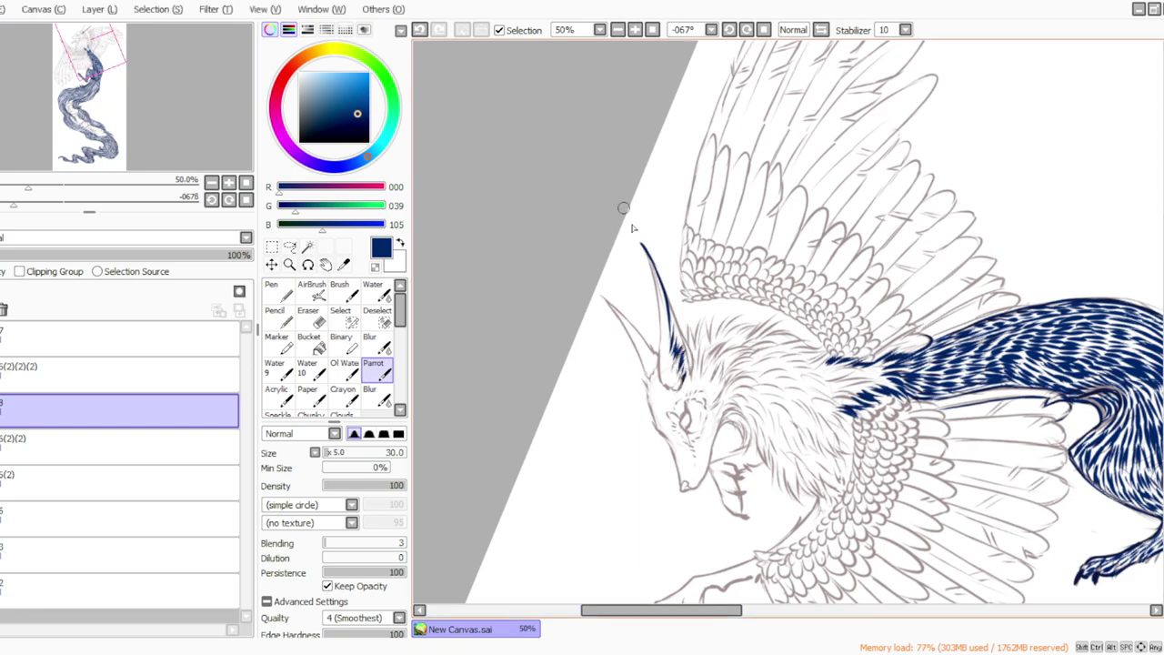
{"action": "left_click_drag", "start_coordinate": [643, 257], "coordinate": [669, 392]}
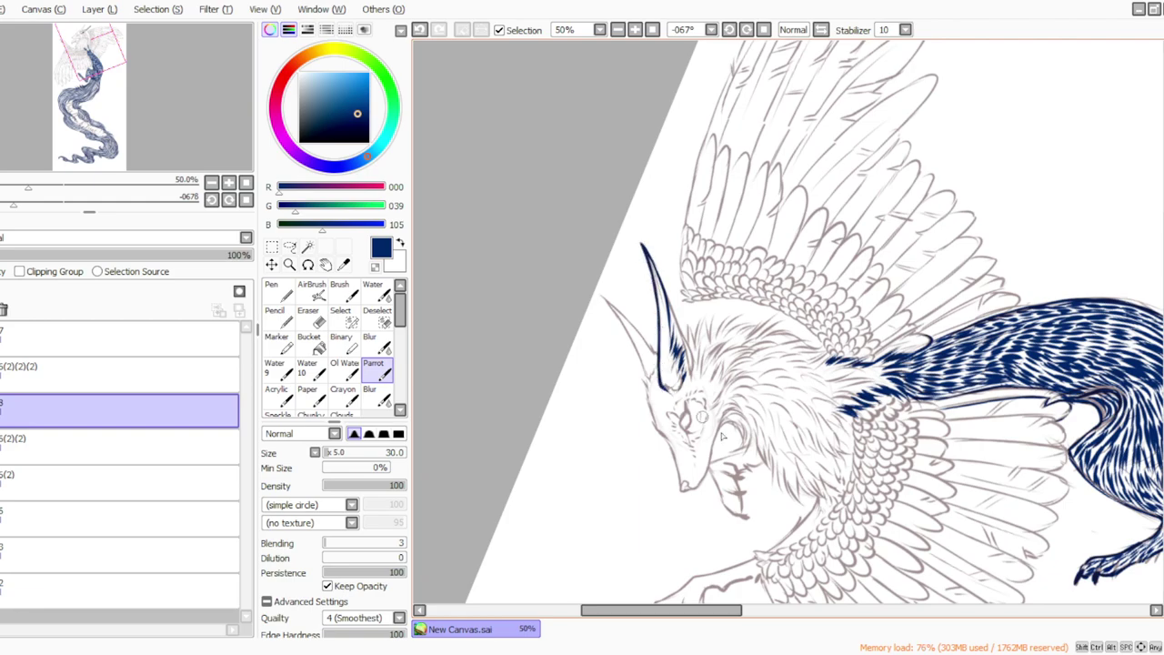
{"action": "left_click_drag", "start_coordinate": [657, 271], "coordinate": [692, 375]}
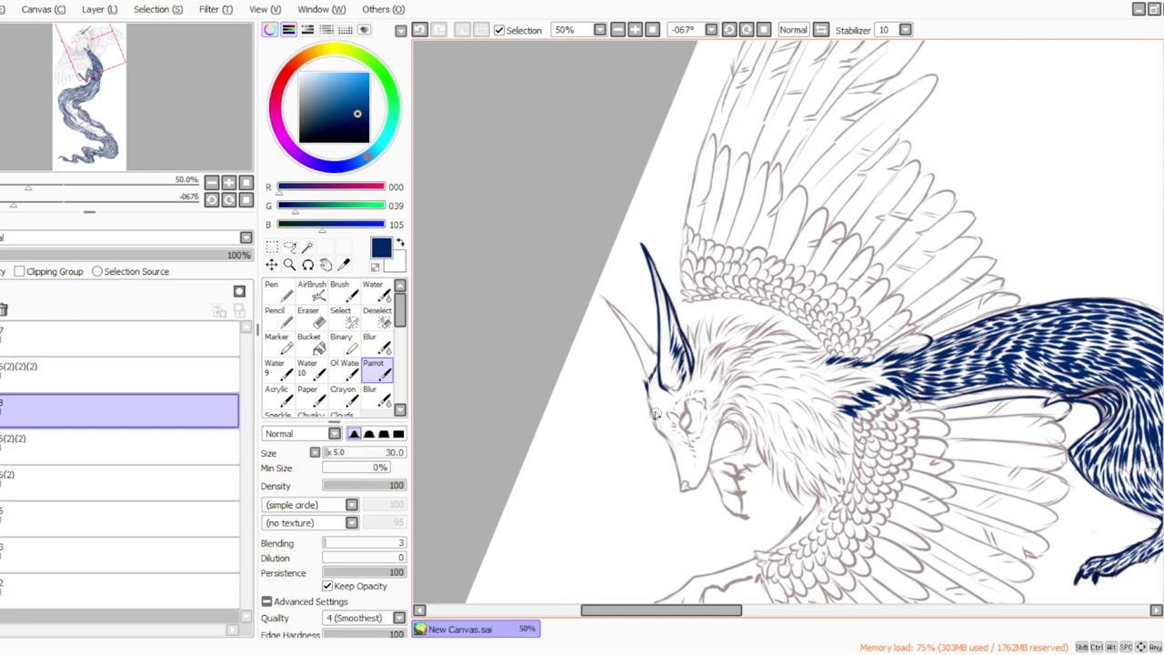
{"action": "left_click_drag", "start_coordinate": [606, 302], "coordinate": [651, 389]}
{"action": "left_click_drag", "start_coordinate": [600, 297], "coordinate": [659, 371]}
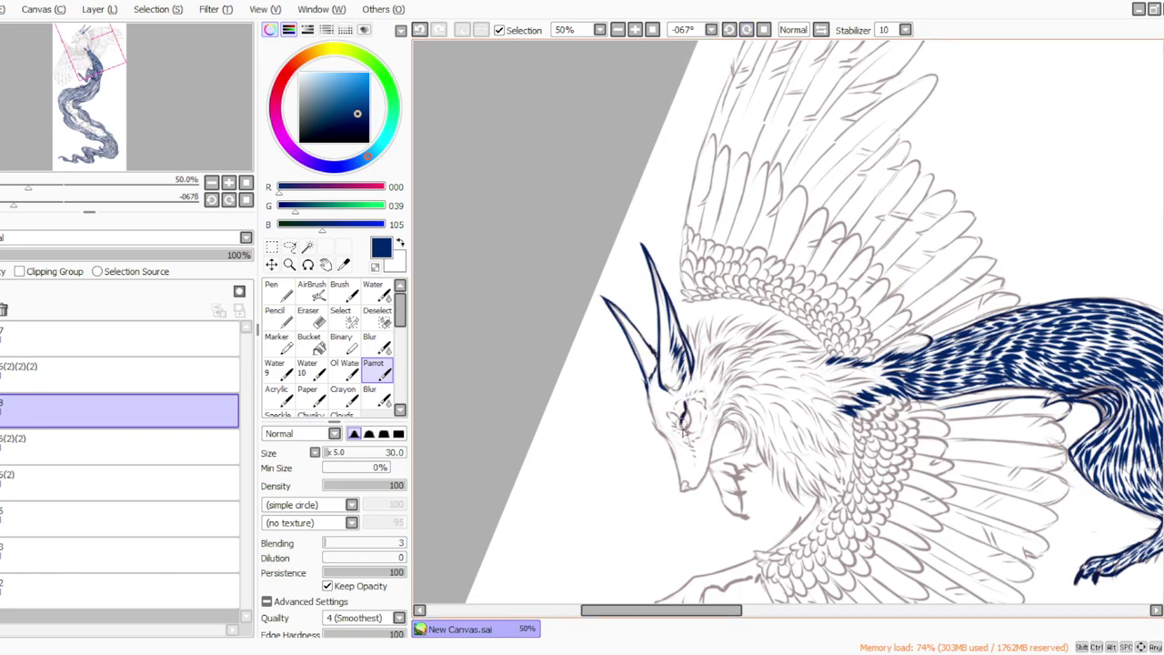
Step: Ink the eye with a thick dark outline and refine its shape with the eraser and the Parrot brush
{"action": "left_click_drag", "start_coordinate": [685, 411], "coordinate": [689, 421]}
{"action": "left_click", "coordinate": [765, 29]}
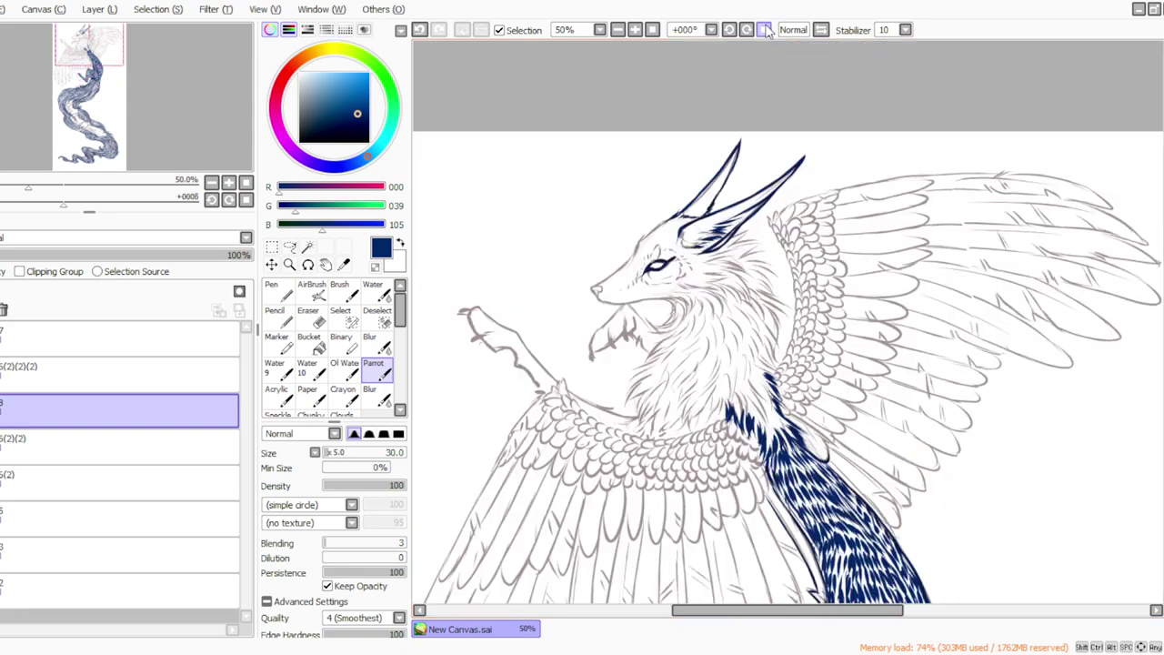
{"action": "left_click", "coordinate": [310, 316]}
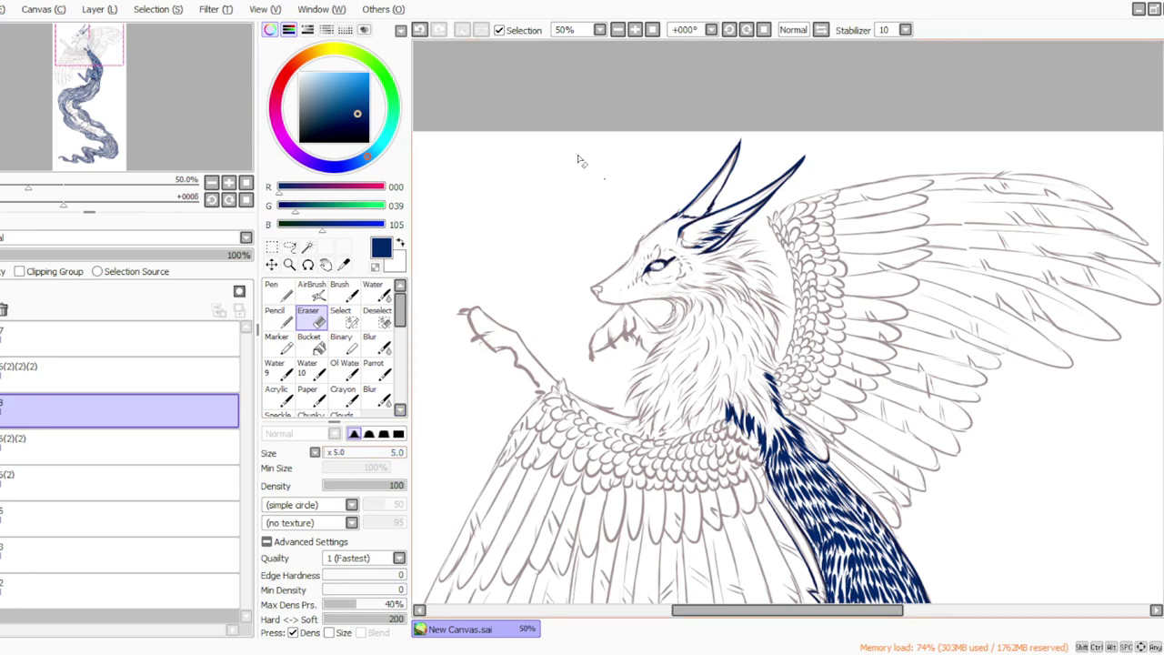
{"action": "left_click", "coordinate": [373, 368]}
{"action": "left_click_drag", "start_coordinate": [669, 267], "coordinate": [659, 272]}
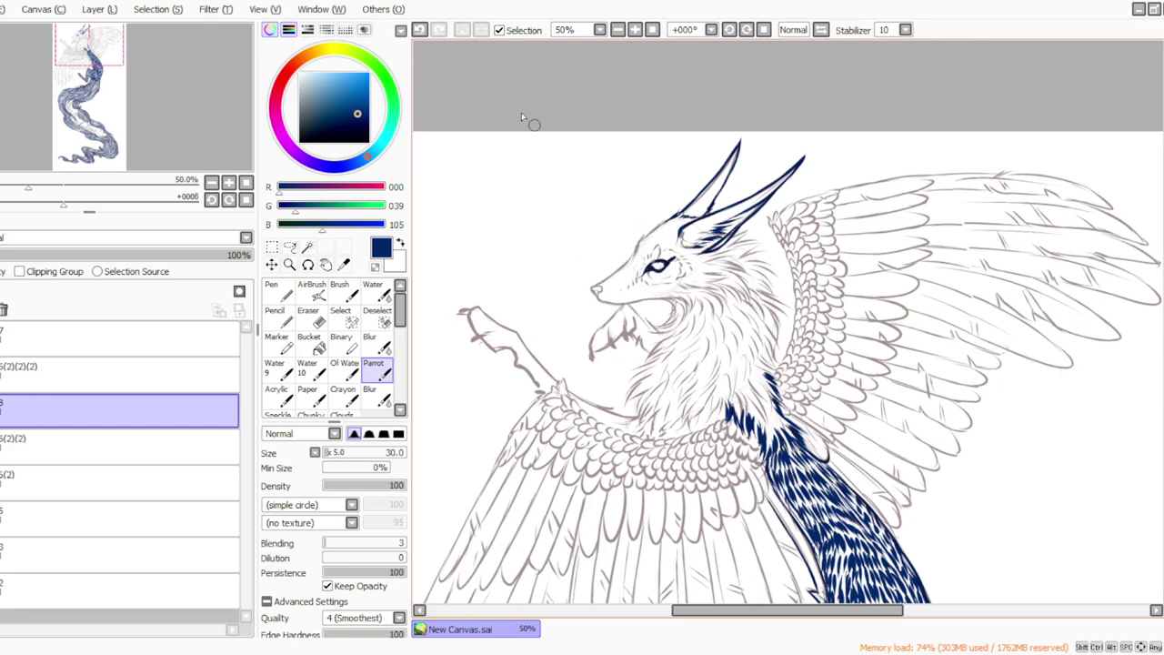
Step: Ink fur strokes from the base of the near ear down the cheek and forward along the jaw
{"action": "left_click", "coordinate": [729, 29]}
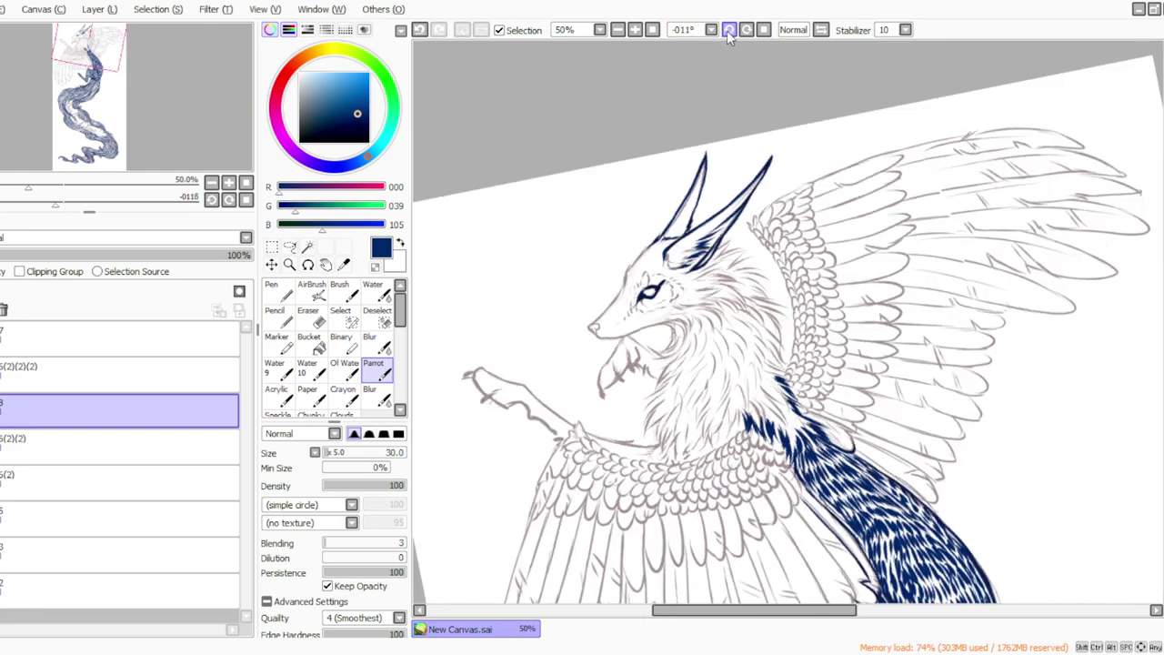
{"action": "mouse_move", "coordinate": [708, 344]}
{"action": "left_mouse_down"}
{"action": "mouse_move", "coordinate": [699, 377]}
{"action": "mouse_move", "coordinate": [706, 346]}
{"action": "mouse_move", "coordinate": [701, 364]}
{"action": "left_mouse_up"}
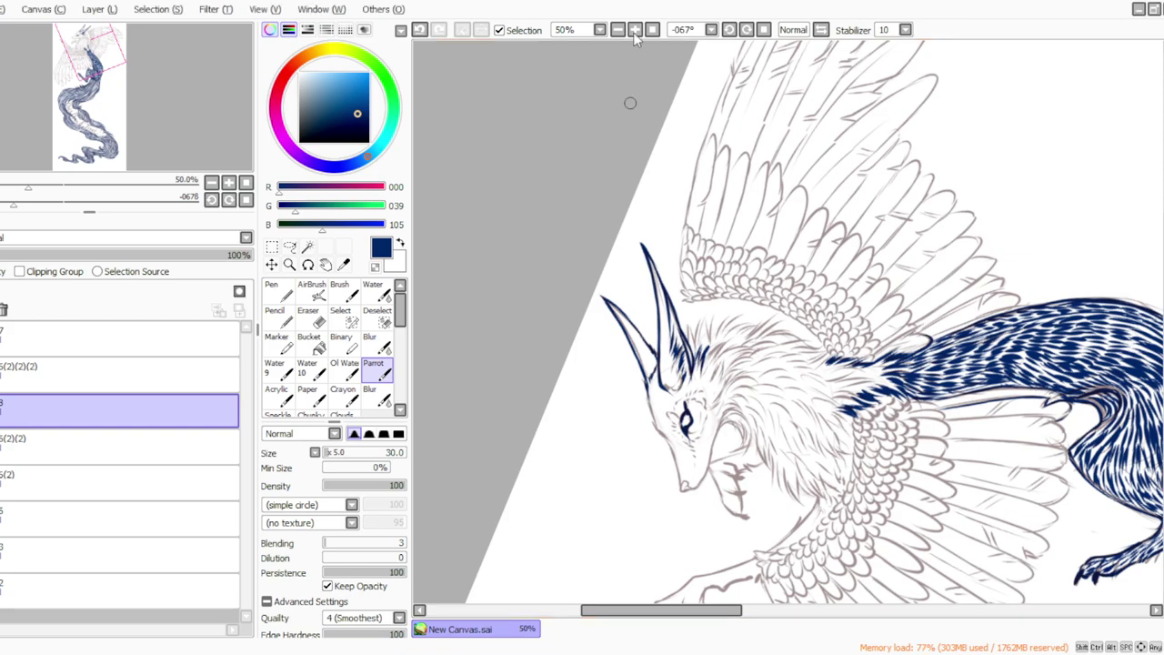
{"action": "left_click", "coordinate": [729, 29]}
{"action": "left_click_drag", "start_coordinate": [760, 377], "coordinate": [760, 412]}
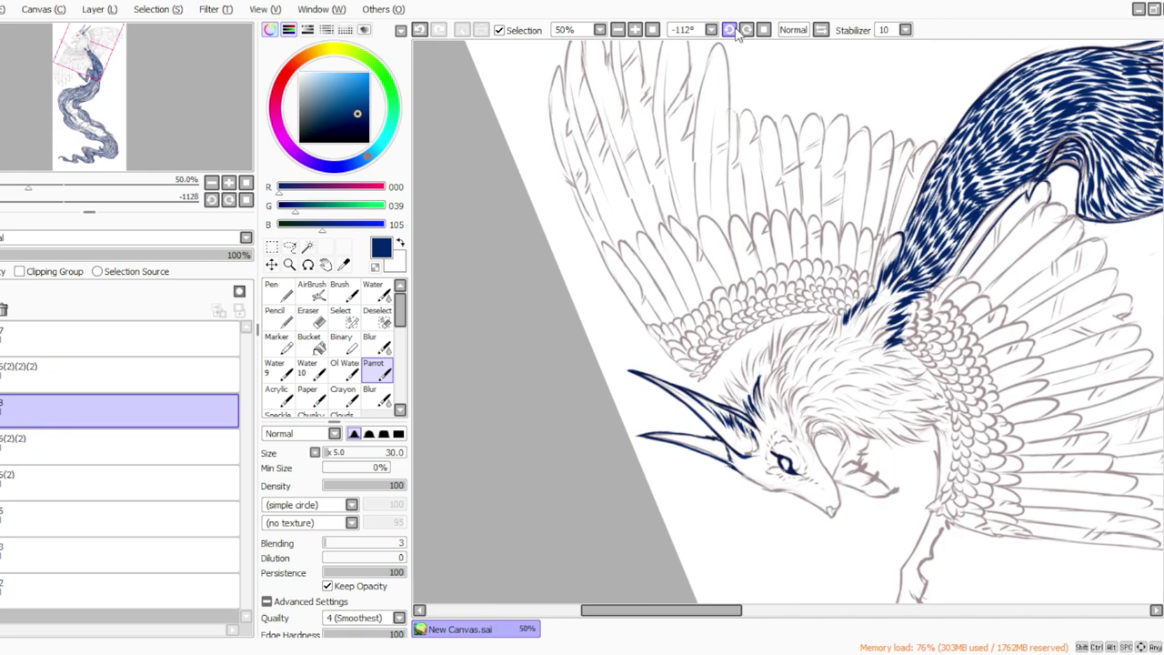
{"action": "left_click", "coordinate": [729, 29]}
{"action": "left_click", "coordinate": [729, 29]}
{"action": "left_click", "coordinate": [729, 29]}
{"action": "mouse_move", "coordinate": [817, 377]}
{"action": "left_mouse_down"}
{"action": "mouse_move", "coordinate": [830, 401]}
{"action": "mouse_move", "coordinate": [817, 383]}
{"action": "mouse_move", "coordinate": [791, 393]}
{"action": "left_mouse_up"}
{"action": "left_click", "coordinate": [764, 30]}
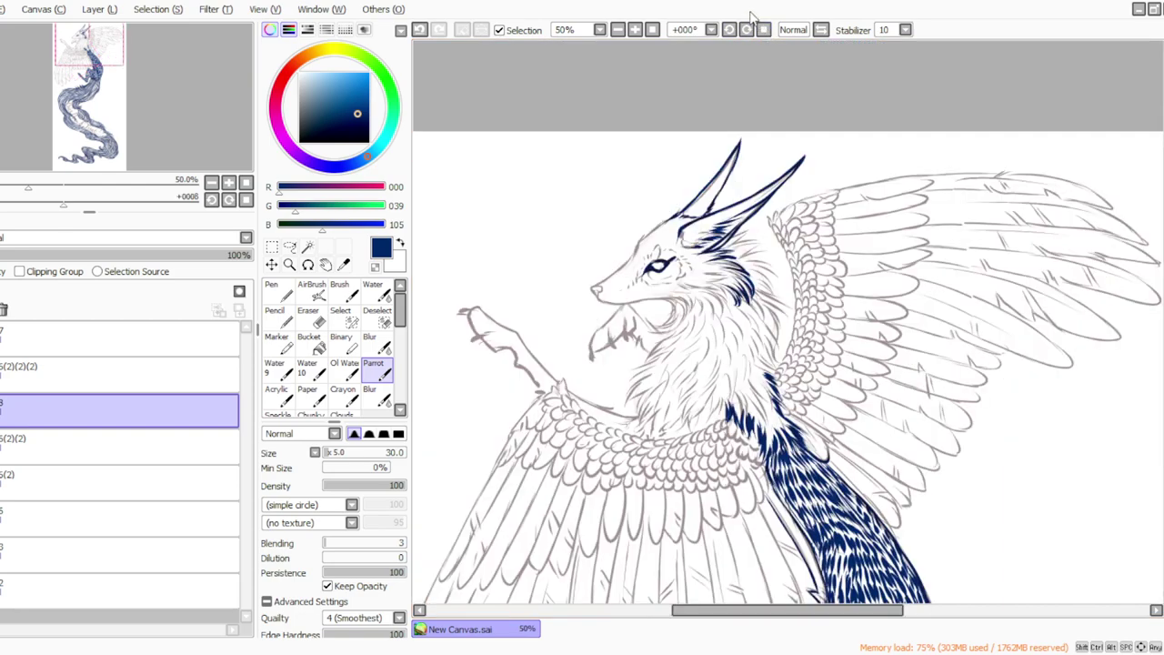
{"action": "mouse_move", "coordinate": [713, 289]}
{"action": "left_mouse_down"}
{"action": "mouse_move", "coordinate": [719, 323]}
{"action": "mouse_move", "coordinate": [691, 300]}
{"action": "mouse_move", "coordinate": [705, 327]}
{"action": "mouse_move", "coordinate": [683, 300]}
{"action": "mouse_move", "coordinate": [698, 323]}
{"action": "mouse_move", "coordinate": [660, 303]}
{"action": "mouse_move", "coordinate": [680, 324]}
{"action": "mouse_move", "coordinate": [686, 297]}
{"action": "left_mouse_up"}
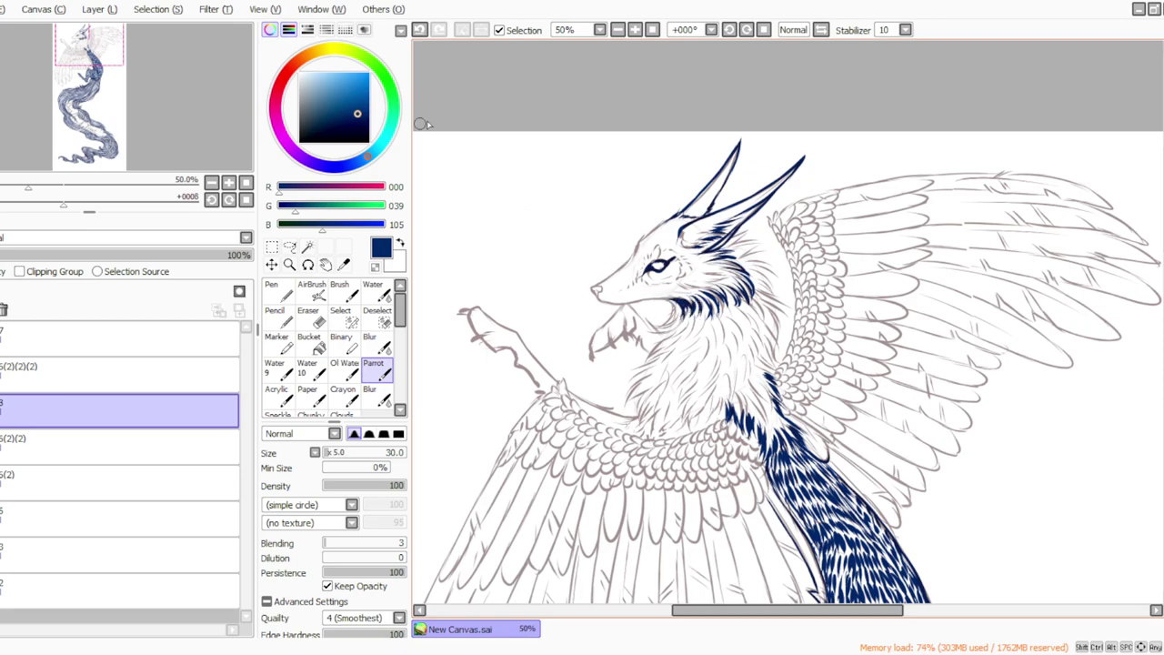
Step: Ink pointed fur tufts on the nape behind the near ear and cheek
{"action": "left_click", "coordinate": [747, 30]}
{"action": "left_click", "coordinate": [747, 30]}
{"action": "left_click", "coordinate": [747, 30]}
{"action": "left_click", "coordinate": [747, 30]}
{"action": "left_click", "coordinate": [747, 30]}
{"action": "left_click", "coordinate": [747, 30]}
{"action": "left_click", "coordinate": [747, 30]}
{"action": "left_click", "coordinate": [747, 30]}
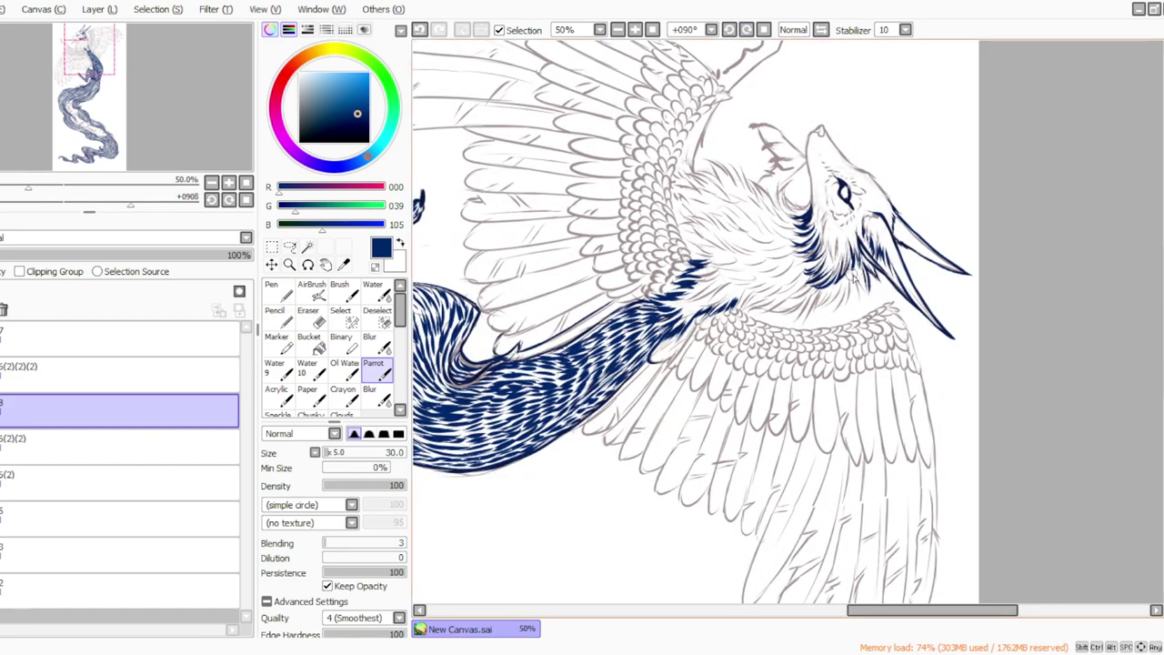
{"action": "mouse_move", "coordinate": [855, 277]}
{"action": "left_mouse_down"}
{"action": "mouse_move", "coordinate": [867, 298]}
{"action": "mouse_move", "coordinate": [840, 289]}
{"action": "mouse_move", "coordinate": [823, 309]}
{"action": "left_mouse_up"}
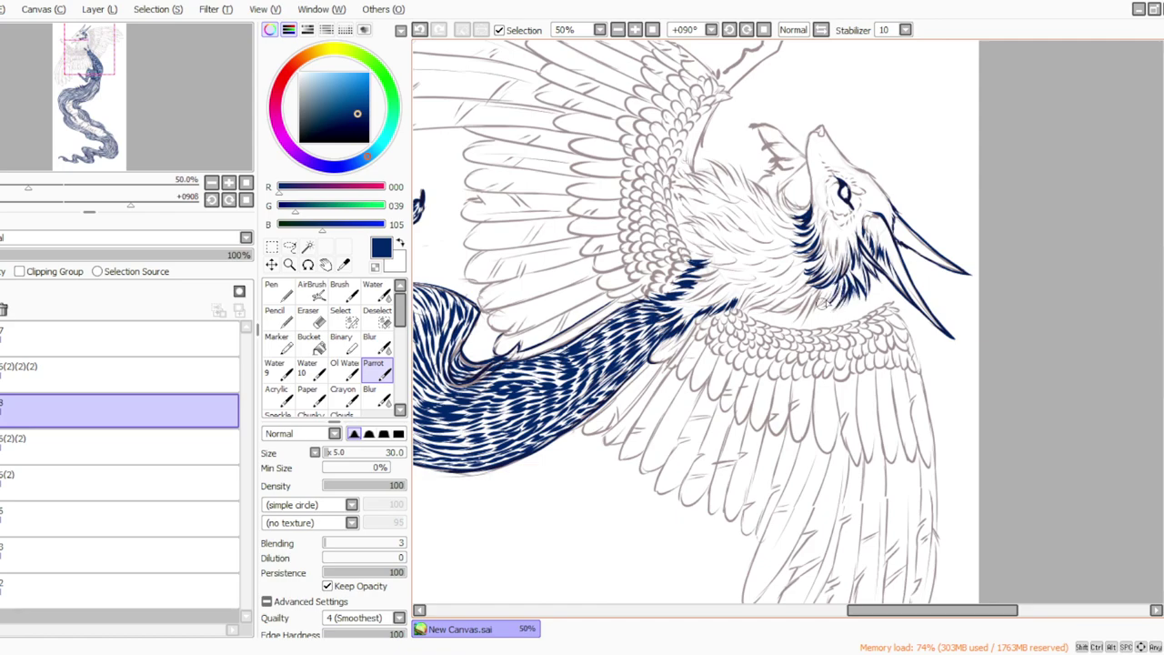
Step: Extend the fur down the back of the neck to the body fur and add strokes below the near ear
{"action": "left_click", "coordinate": [729, 29]}
{"action": "left_click", "coordinate": [729, 30]}
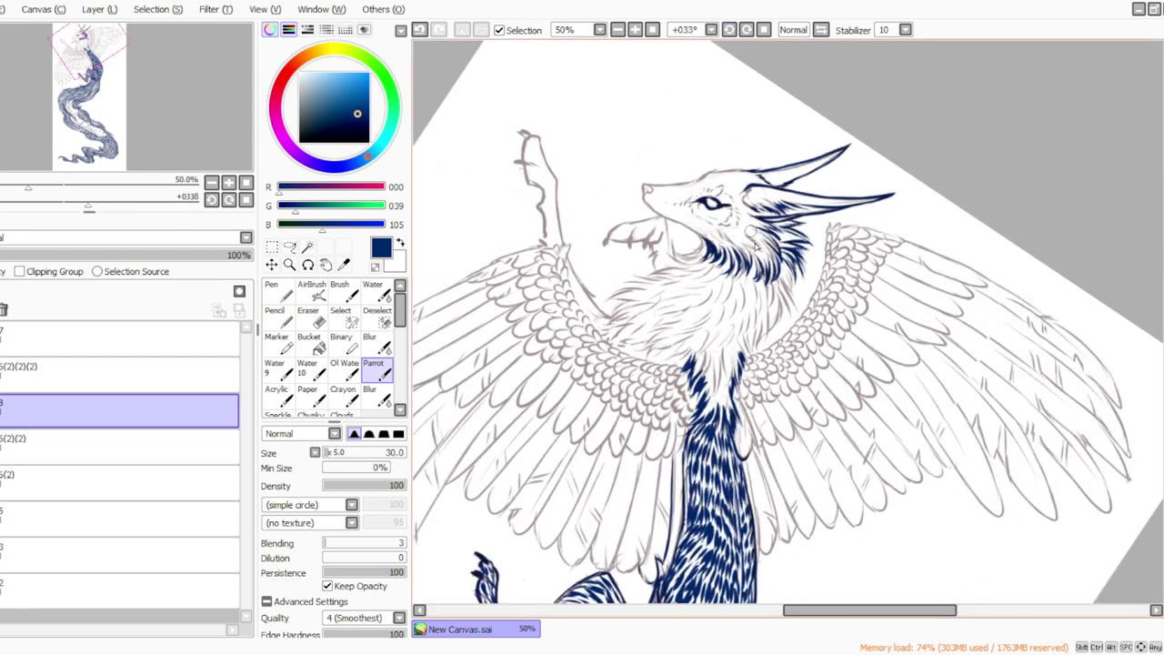
{"action": "mouse_move", "coordinate": [791, 279]}
{"action": "left_mouse_down"}
{"action": "mouse_move", "coordinate": [769, 261]}
{"action": "mouse_move", "coordinate": [796, 311]}
{"action": "mouse_move", "coordinate": [792, 302]}
{"action": "mouse_move", "coordinate": [788, 318]}
{"action": "mouse_move", "coordinate": [776, 300]}
{"action": "mouse_move", "coordinate": [769, 338]}
{"action": "mouse_move", "coordinate": [772, 318]}
{"action": "mouse_move", "coordinate": [767, 341]}
{"action": "mouse_move", "coordinate": [755, 327]}
{"action": "mouse_move", "coordinate": [765, 317]}
{"action": "mouse_move", "coordinate": [757, 356]}
{"action": "mouse_move", "coordinate": [758, 325]}
{"action": "mouse_move", "coordinate": [753, 355]}
{"action": "left_mouse_up"}
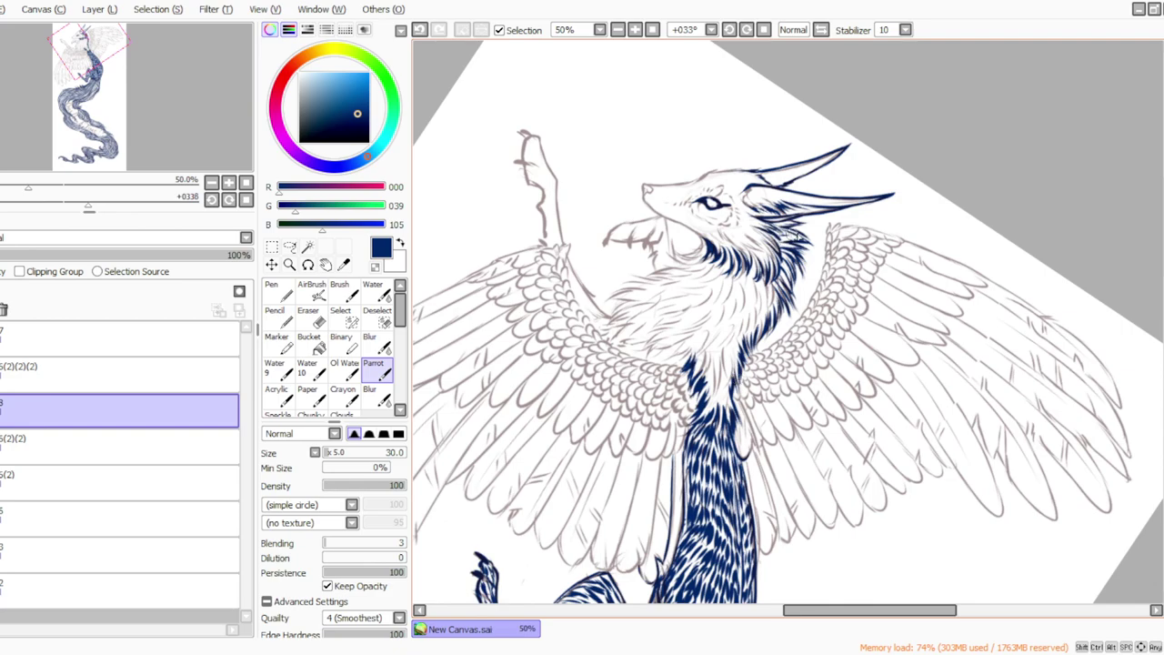
{"action": "left_click_drag", "start_coordinate": [768, 221], "coordinate": [789, 226]}
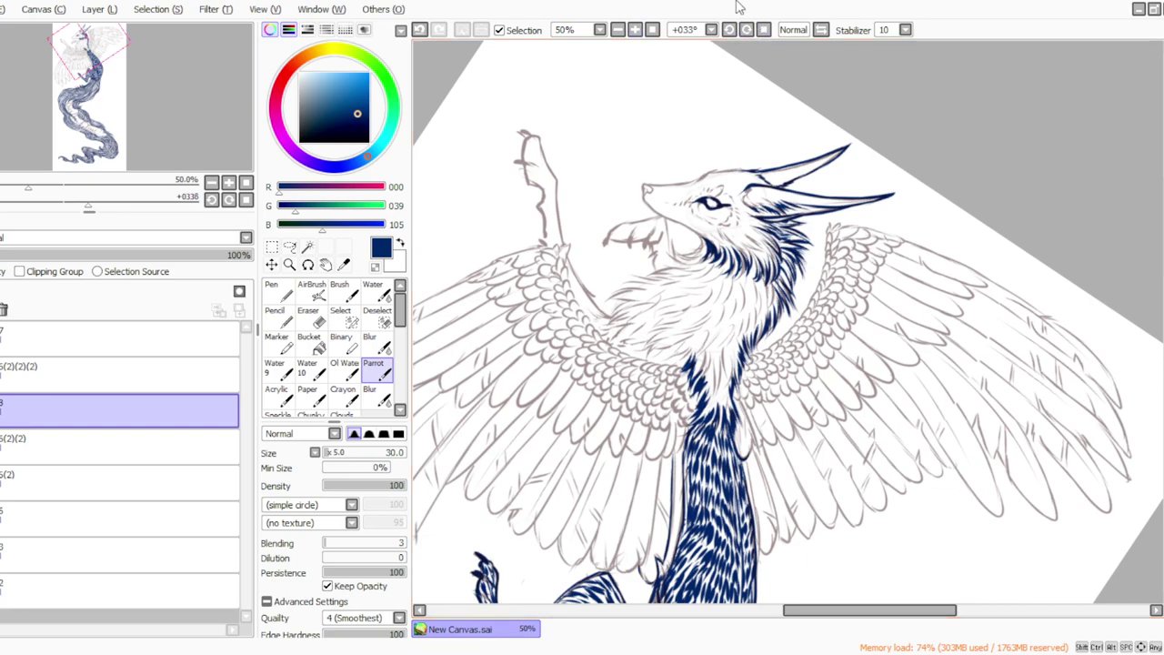
{"action": "left_click", "coordinate": [763, 30]}
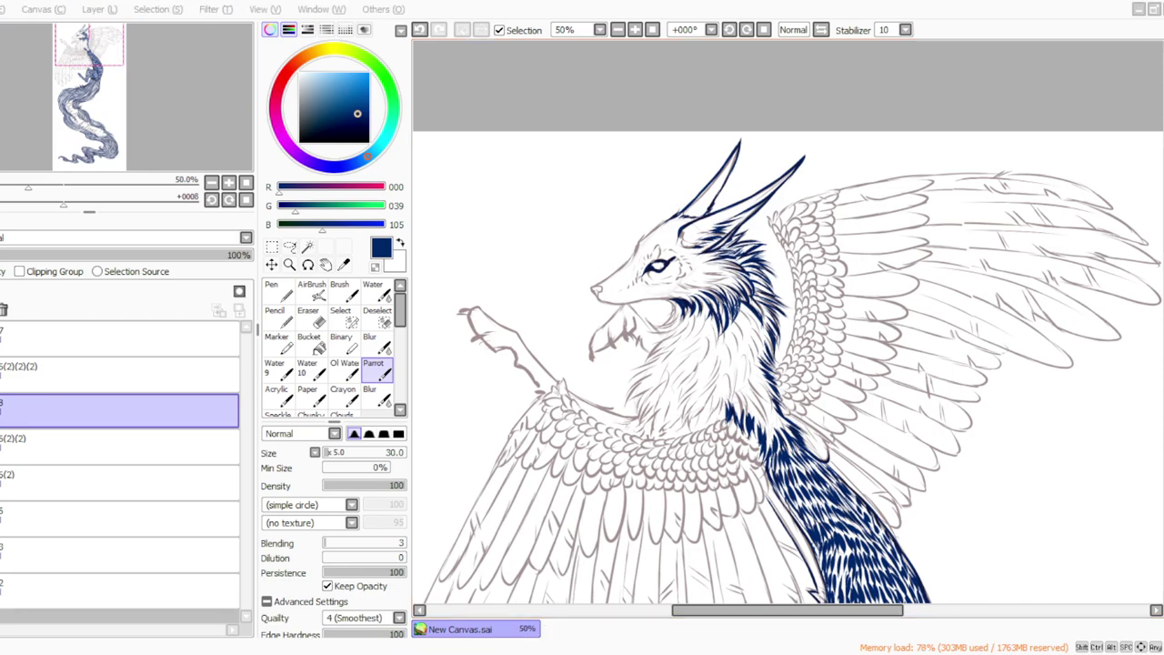
{"action": "key", "text": "alt+Tab"}
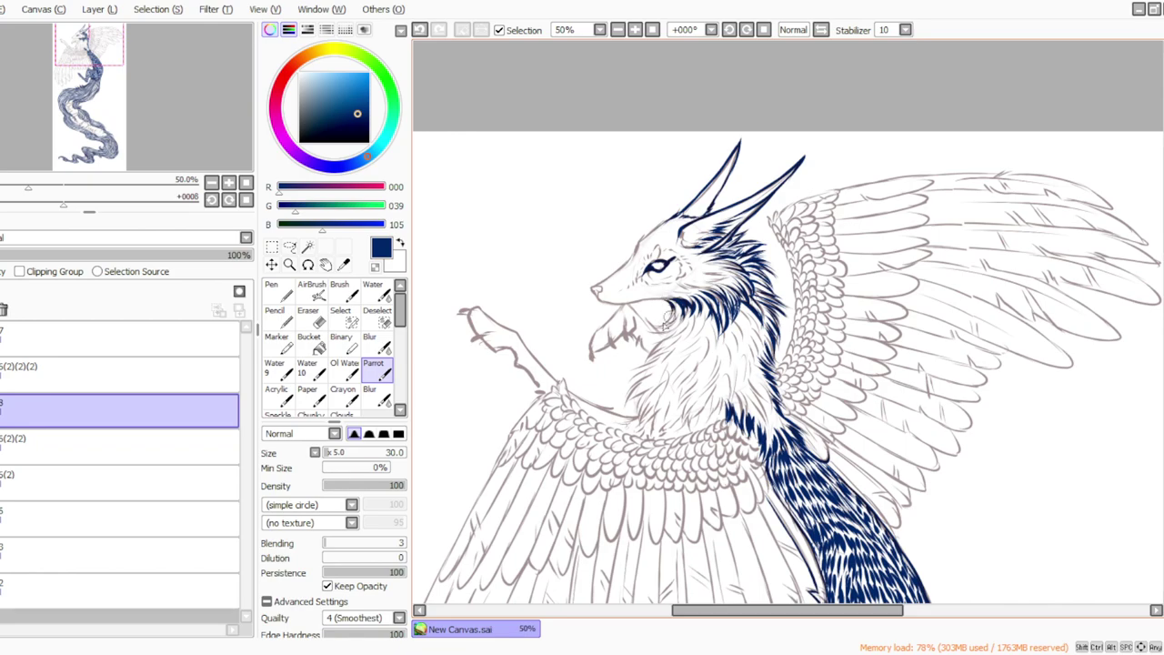
{"action": "key", "text": "Delete"}
{"action": "key", "text": "Delete"}
{"action": "key", "text": "Delete"}
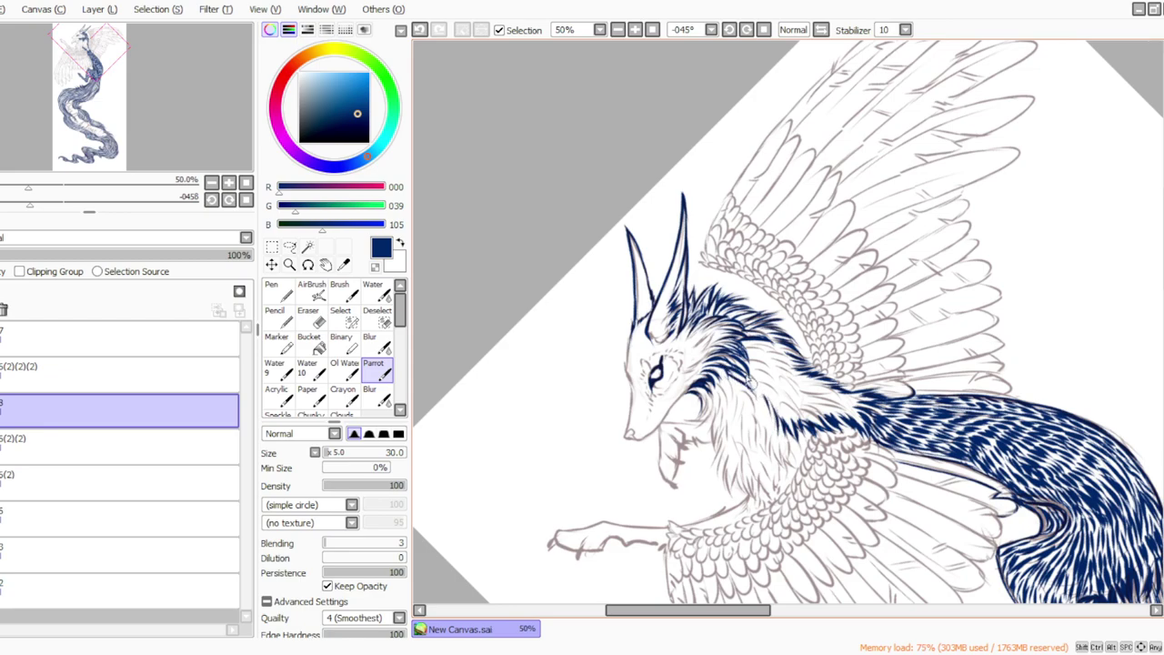
Step: Ink fur strokes down the chest from beneath the jaw to the upper edge of the near wing
{"action": "left_click_drag", "start_coordinate": [729, 374], "coordinate": [755, 427]}
{"action": "mouse_move", "coordinate": [718, 381]}
{"action": "left_mouse_down"}
{"action": "mouse_move", "coordinate": [731, 405]}
{"action": "mouse_move", "coordinate": [715, 374]}
{"action": "mouse_move", "coordinate": [732, 403]}
{"action": "mouse_move", "coordinate": [722, 392]}
{"action": "mouse_move", "coordinate": [711, 423]}
{"action": "left_mouse_up"}
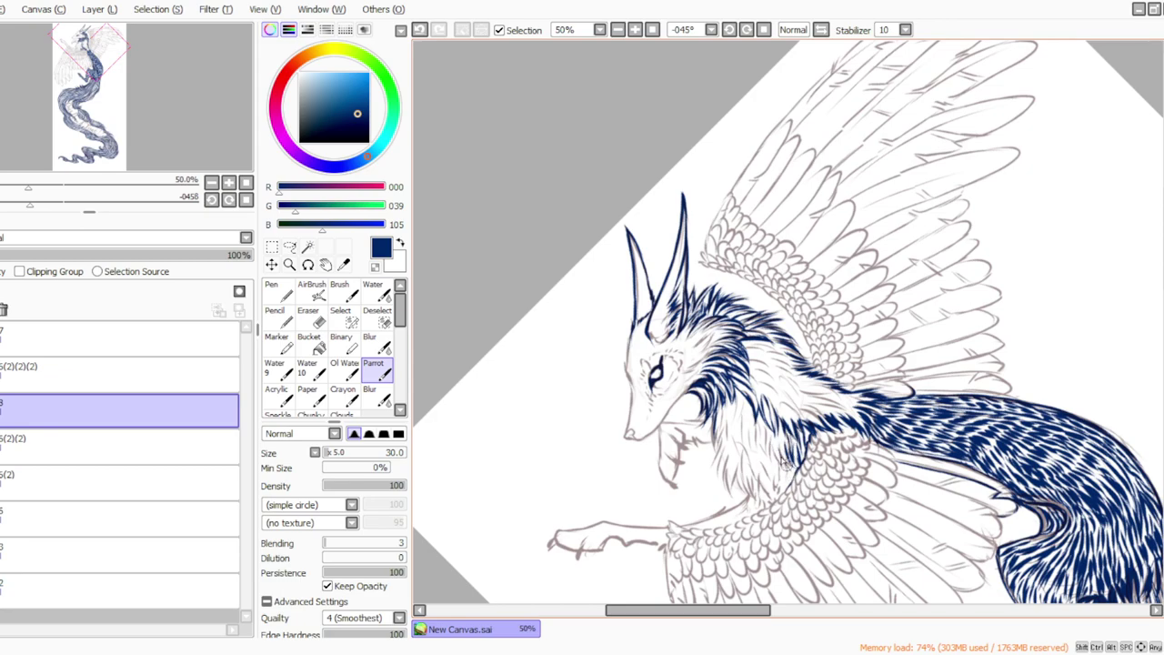
{"action": "mouse_move", "coordinate": [771, 435]}
{"action": "left_mouse_down"}
{"action": "mouse_move", "coordinate": [780, 473]}
{"action": "mouse_move", "coordinate": [773, 462]}
{"action": "left_mouse_up"}
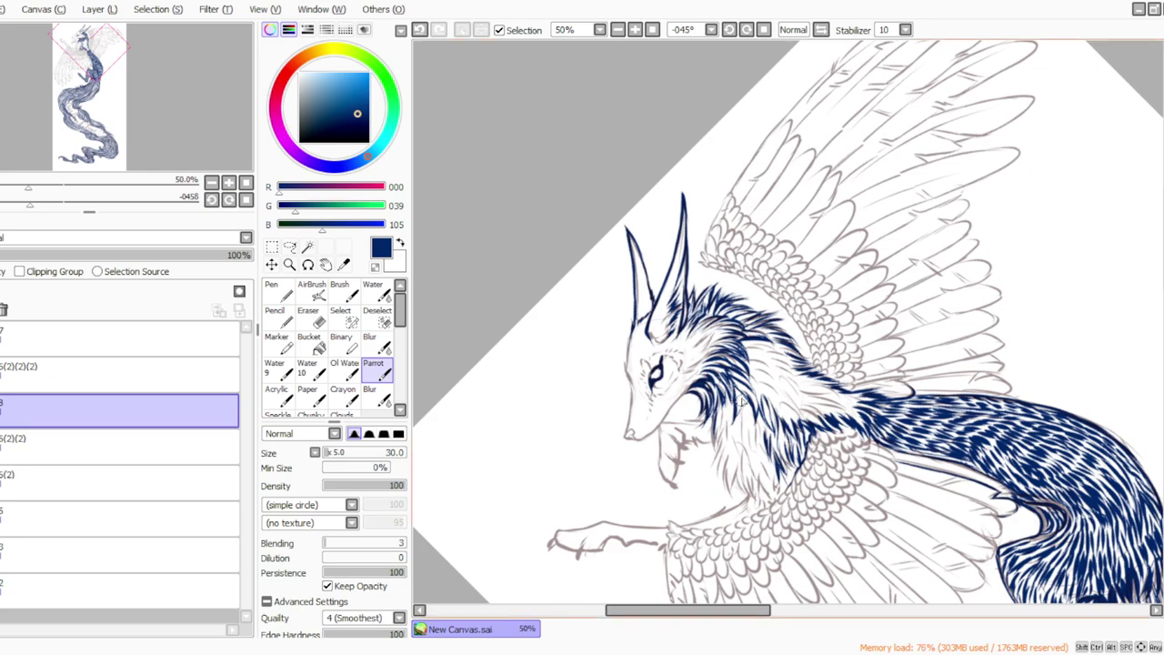
{"action": "mouse_move", "coordinate": [744, 421]}
{"action": "left_mouse_down"}
{"action": "mouse_move", "coordinate": [766, 462]}
{"action": "mouse_move", "coordinate": [764, 350]}
{"action": "mouse_move", "coordinate": [774, 481]}
{"action": "mouse_move", "coordinate": [756, 444]}
{"action": "mouse_move", "coordinate": [775, 500]}
{"action": "left_mouse_up"}
{"action": "left_click_drag", "start_coordinate": [771, 453], "coordinate": [779, 489]}
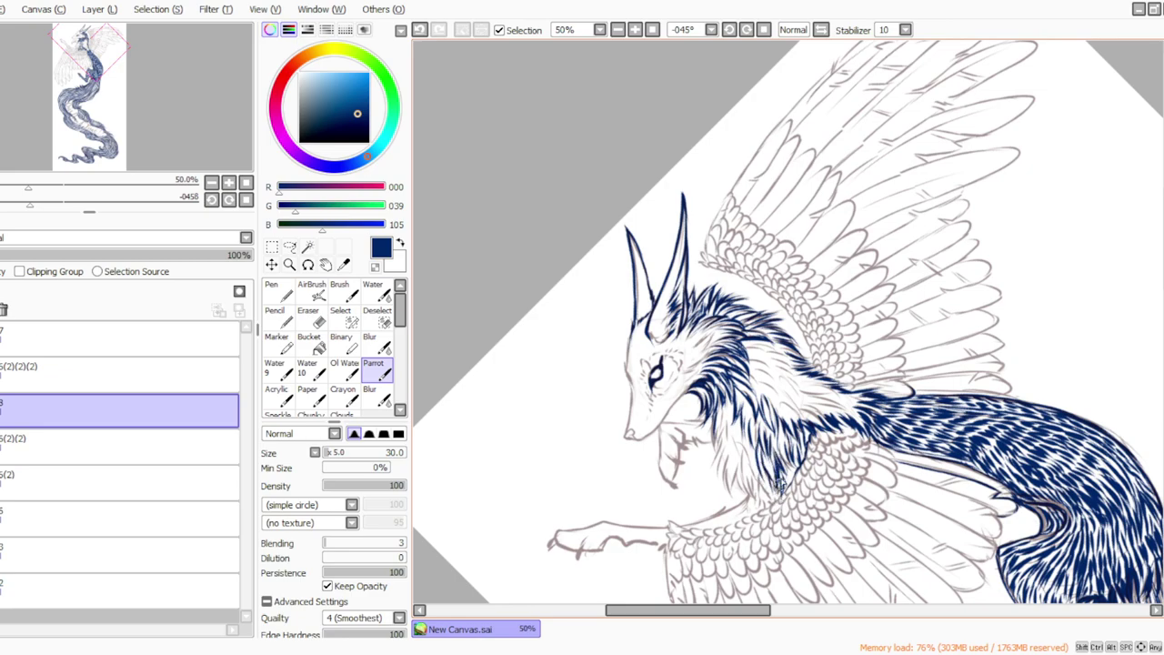
{"action": "mouse_move", "coordinate": [768, 431]}
{"action": "left_mouse_down"}
{"action": "mouse_move", "coordinate": [794, 489]}
{"action": "mouse_move", "coordinate": [783, 449]}
{"action": "left_mouse_up"}
{"action": "left_click", "coordinate": [564, 652]}
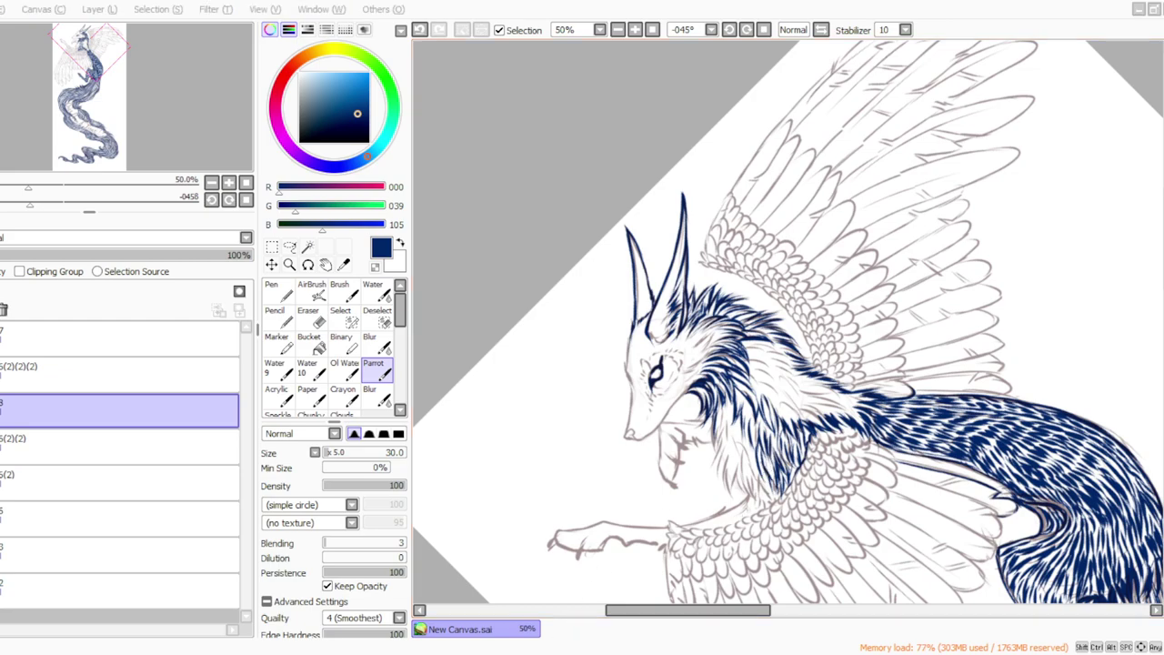
{"action": "left_click", "coordinate": [508, 624]}
Step: Fill the front and lower chest with dense fur strokes ending in pointed tufts above the near wing
{"action": "mouse_move", "coordinate": [725, 400]}
{"action": "left_mouse_down"}
{"action": "mouse_move", "coordinate": [713, 430]}
{"action": "mouse_move", "coordinate": [730, 407]}
{"action": "mouse_move", "coordinate": [728, 440]}
{"action": "mouse_move", "coordinate": [736, 419]}
{"action": "mouse_move", "coordinate": [762, 489]}
{"action": "left_mouse_up"}
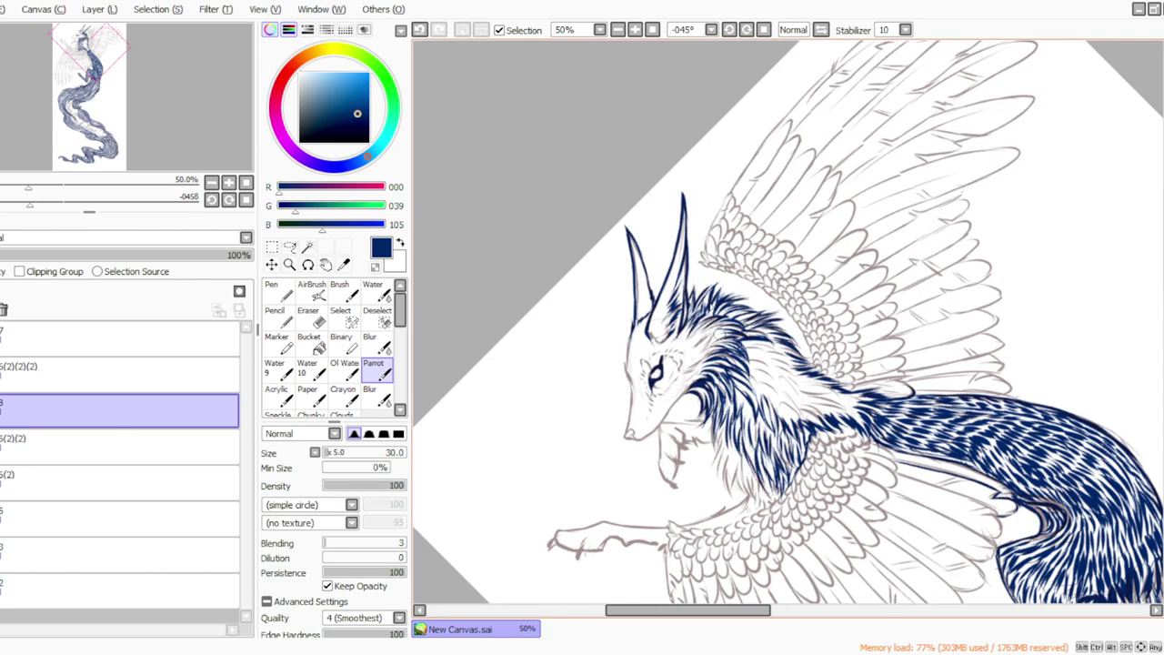
{"action": "mouse_move", "coordinate": [721, 424]}
{"action": "left_mouse_down"}
{"action": "mouse_move", "coordinate": [706, 475]}
{"action": "mouse_move", "coordinate": [727, 504]}
{"action": "left_mouse_up"}
{"action": "mouse_move", "coordinate": [741, 455]}
{"action": "left_mouse_down"}
{"action": "mouse_move", "coordinate": [730, 497]}
{"action": "mouse_move", "coordinate": [760, 503]}
{"action": "mouse_move", "coordinate": [763, 520]}
{"action": "left_mouse_up"}
{"action": "left_click_drag", "start_coordinate": [765, 471], "coordinate": [775, 512]}
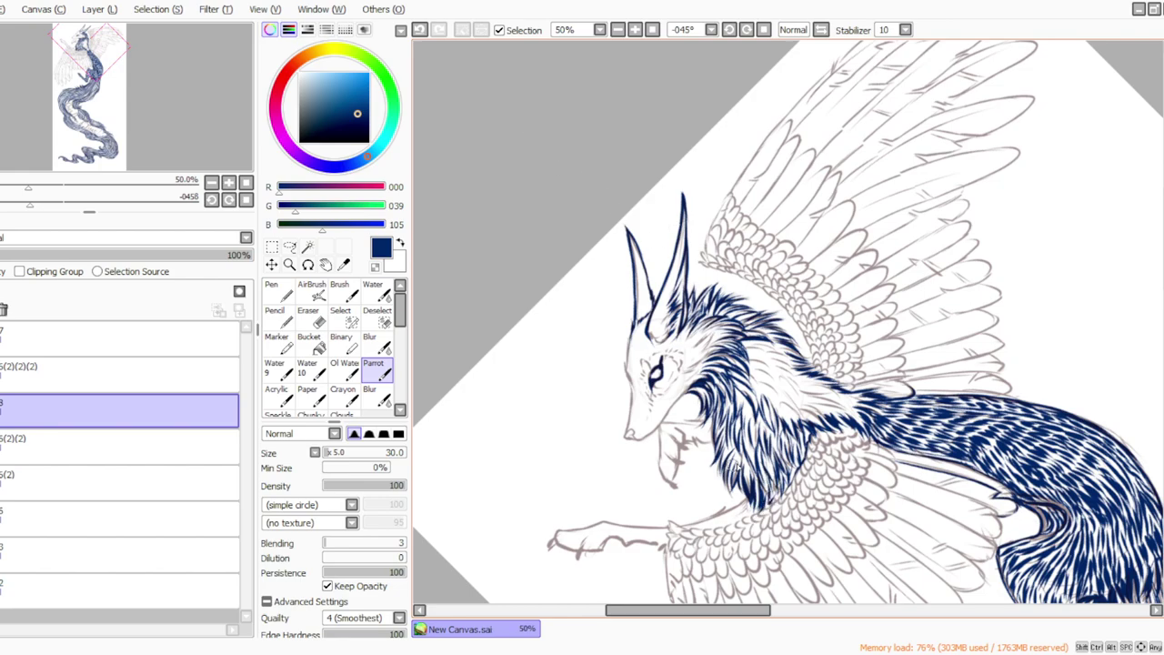
{"action": "left_click_drag", "start_coordinate": [737, 449], "coordinate": [748, 485]}
{"action": "mouse_move", "coordinate": [717, 431]}
{"action": "left_mouse_down"}
{"action": "mouse_move", "coordinate": [728, 462]}
{"action": "mouse_move", "coordinate": [752, 464]}
{"action": "left_mouse_up"}
{"action": "left_click_drag", "start_coordinate": [742, 393], "coordinate": [748, 433]}
Step: Fill the blank patch on the side of the neck with fur strokes running down to the shoulder
{"action": "left_click", "coordinate": [748, 29]}
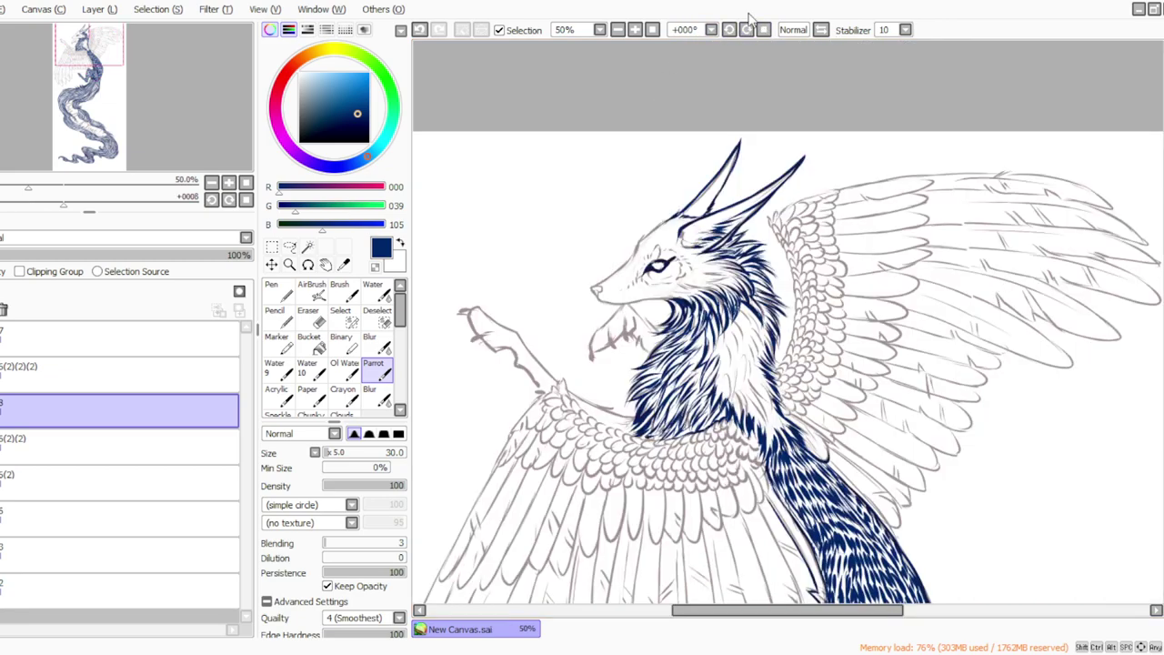
{"action": "mouse_move", "coordinate": [740, 307]}
{"action": "left_mouse_down"}
{"action": "mouse_move", "coordinate": [755, 355]}
{"action": "mouse_move", "coordinate": [745, 326]}
{"action": "mouse_move", "coordinate": [737, 364]}
{"action": "left_mouse_up"}
{"action": "mouse_move", "coordinate": [735, 323]}
{"action": "left_mouse_down"}
{"action": "mouse_move", "coordinate": [738, 357]}
{"action": "mouse_move", "coordinate": [721, 362]}
{"action": "mouse_move", "coordinate": [720, 384]}
{"action": "mouse_move", "coordinate": [727, 370]}
{"action": "left_mouse_up"}
{"action": "mouse_move", "coordinate": [764, 329]}
{"action": "left_mouse_down"}
{"action": "mouse_move", "coordinate": [750, 370]}
{"action": "mouse_move", "coordinate": [747, 357]}
{"action": "mouse_move", "coordinate": [755, 380]}
{"action": "mouse_move", "coordinate": [731, 390]}
{"action": "mouse_move", "coordinate": [728, 405]}
{"action": "left_mouse_up"}
{"action": "mouse_move", "coordinate": [735, 364]}
{"action": "left_mouse_down"}
{"action": "mouse_move", "coordinate": [724, 400]}
{"action": "mouse_move", "coordinate": [742, 393]}
{"action": "mouse_move", "coordinate": [755, 426]}
{"action": "mouse_move", "coordinate": [735, 428]}
{"action": "mouse_move", "coordinate": [748, 408]}
{"action": "left_mouse_up"}
{"action": "mouse_move", "coordinate": [771, 362]}
{"action": "left_mouse_down"}
{"action": "mouse_move", "coordinate": [752, 394]}
{"action": "mouse_move", "coordinate": [779, 437]}
{"action": "mouse_move", "coordinate": [762, 455]}
{"action": "left_mouse_up"}
{"action": "left_click_drag", "start_coordinate": [777, 402], "coordinate": [755, 435]}
{"action": "mouse_move", "coordinate": [766, 402]}
{"action": "left_mouse_down"}
{"action": "mouse_move", "coordinate": [748, 435]}
{"action": "mouse_move", "coordinate": [744, 419]}
{"action": "left_mouse_up"}
{"action": "left_click_drag", "start_coordinate": [768, 400], "coordinate": [757, 414]}
{"action": "left_click_drag", "start_coordinate": [719, 333], "coordinate": [707, 362]}
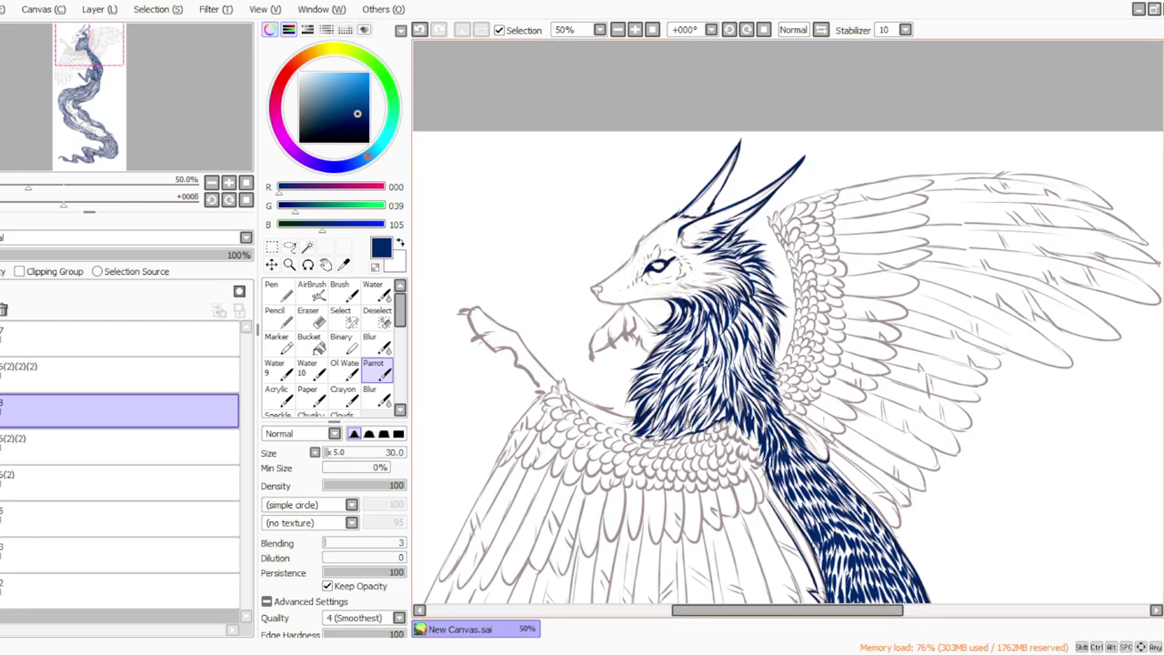
Step: Fill both ears with short fur dashes and ink a ring of short strokes around the eye
{"action": "left_click", "coordinate": [652, 29]}
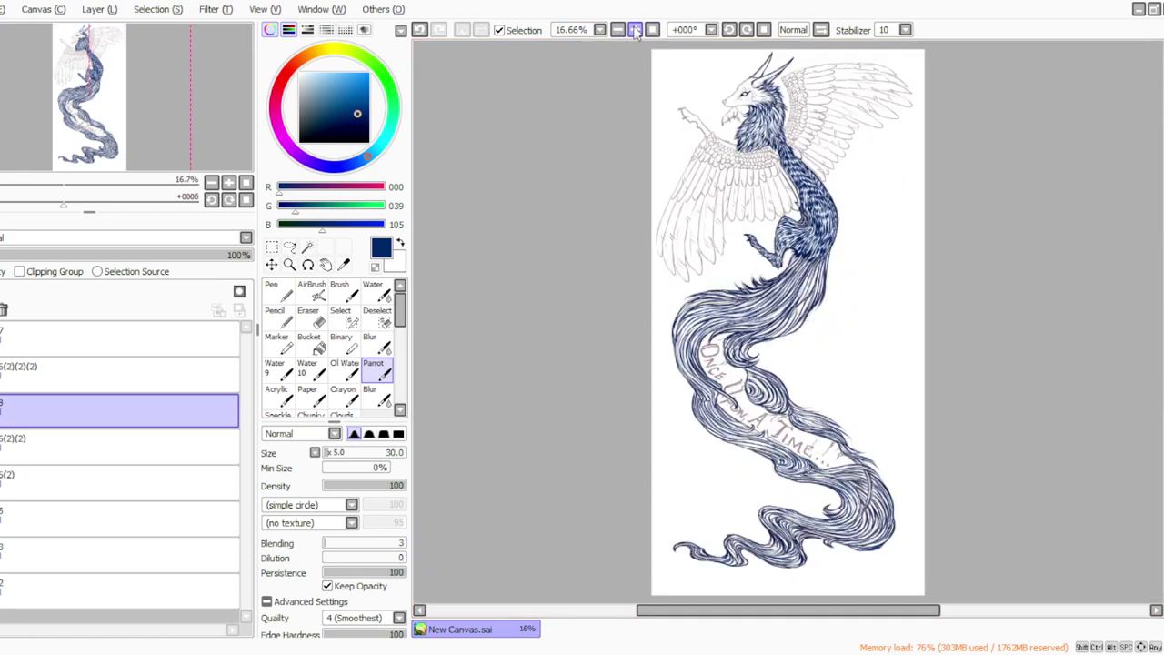
{"action": "left_click", "coordinate": [635, 29]}
{"action": "scroll", "coordinate": [1151, 347], "scroll_direction": "up", "scroll_amount": 6}
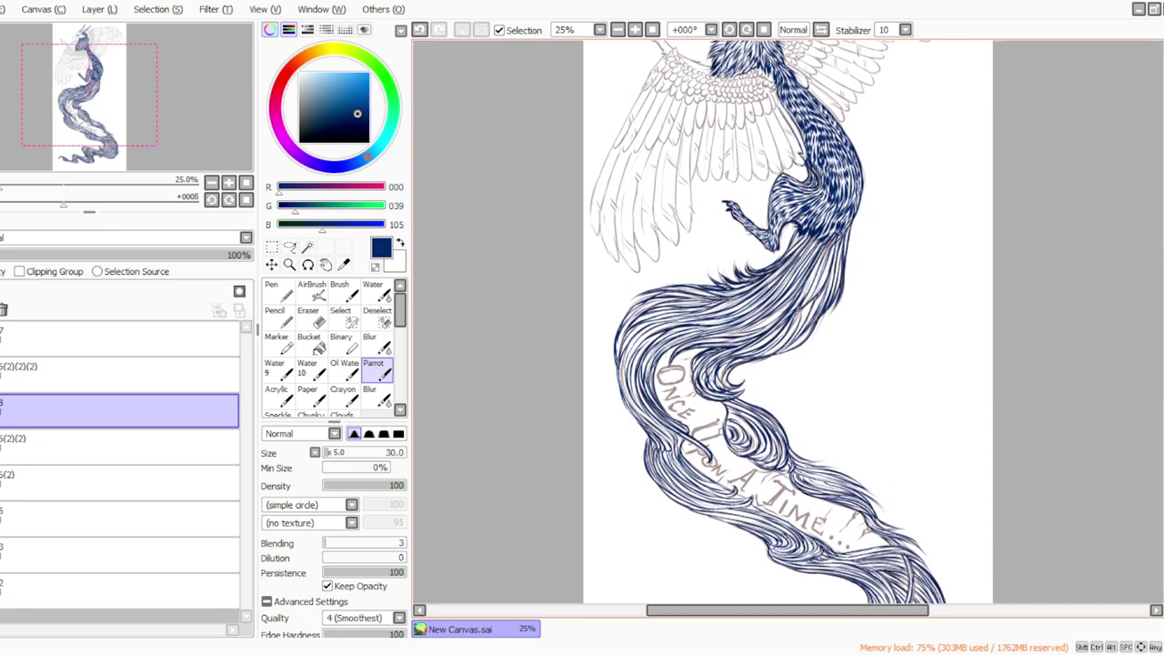
{"action": "left_click", "coordinate": [635, 29]}
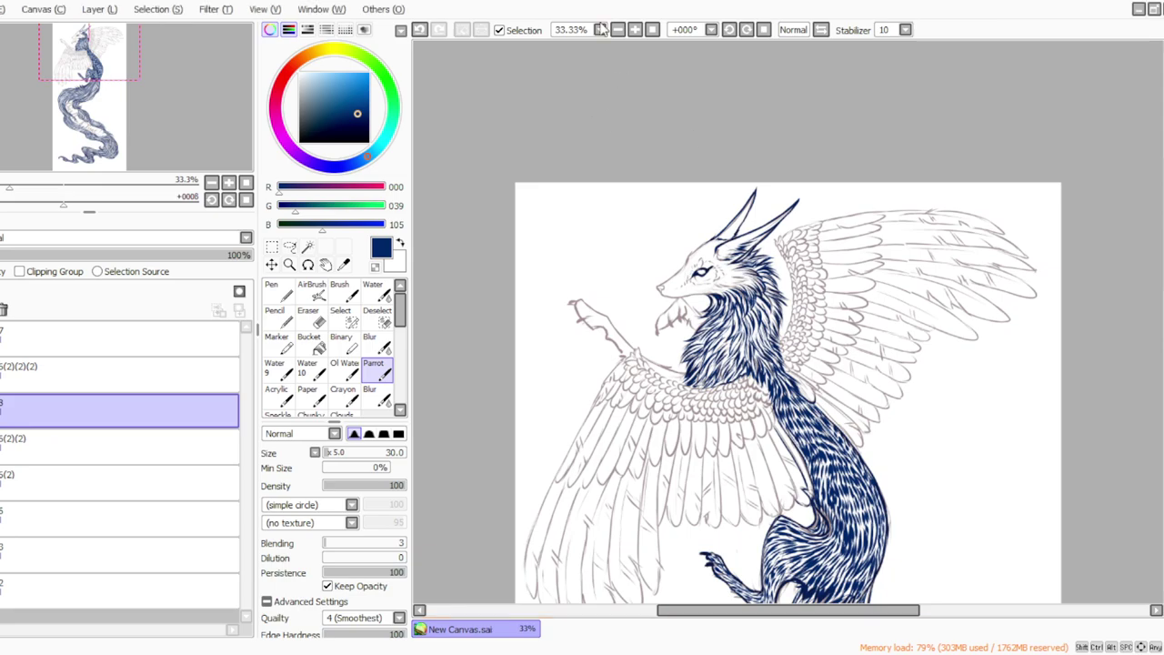
{"action": "left_click", "coordinate": [635, 29]}
{"action": "left_click", "coordinate": [728, 29]}
{"action": "left_click", "coordinate": [729, 29]}
{"action": "left_click", "coordinate": [729, 29]}
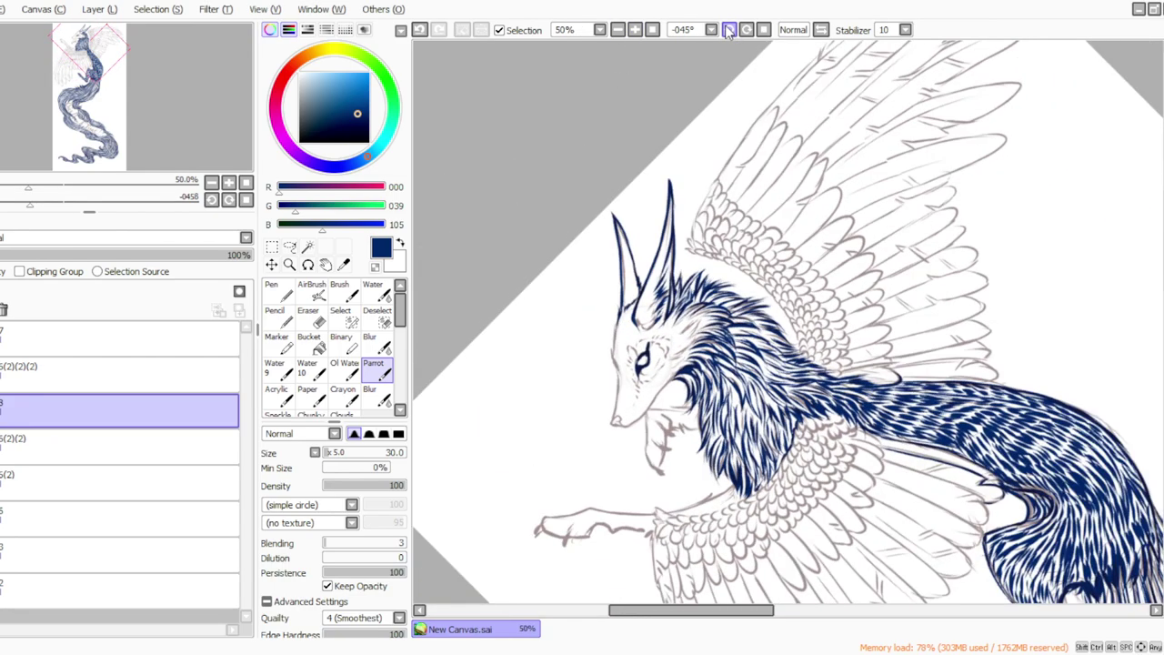
{"action": "left_click", "coordinate": [728, 31]}
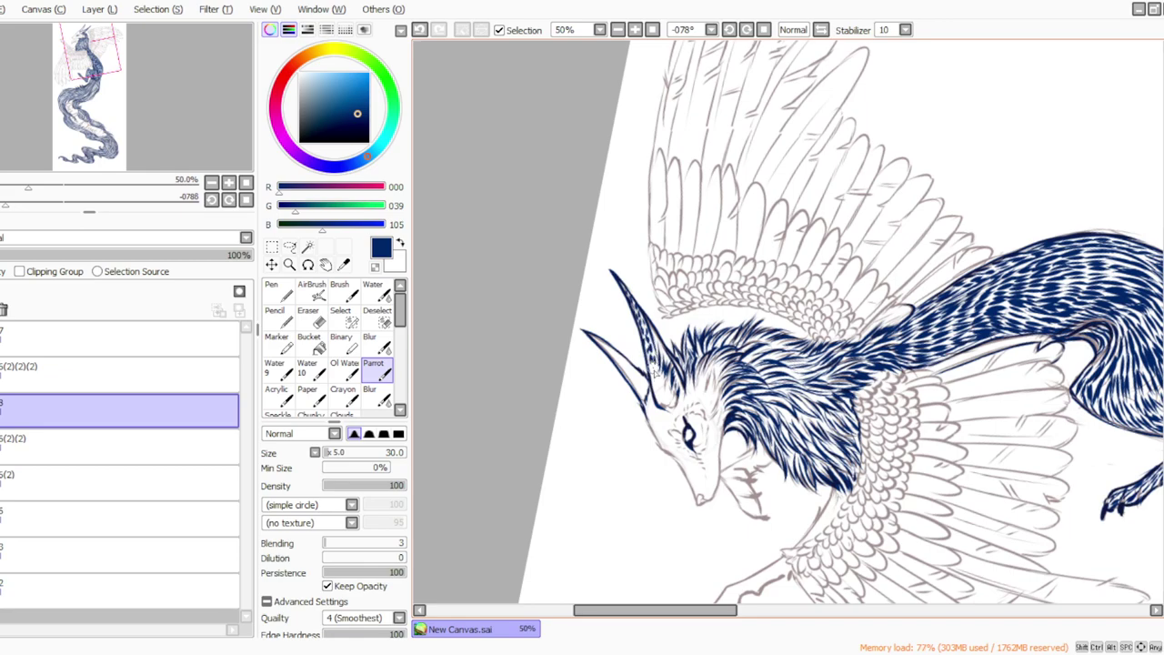
{"action": "left_click_drag", "start_coordinate": [651, 371], "coordinate": [664, 383]}
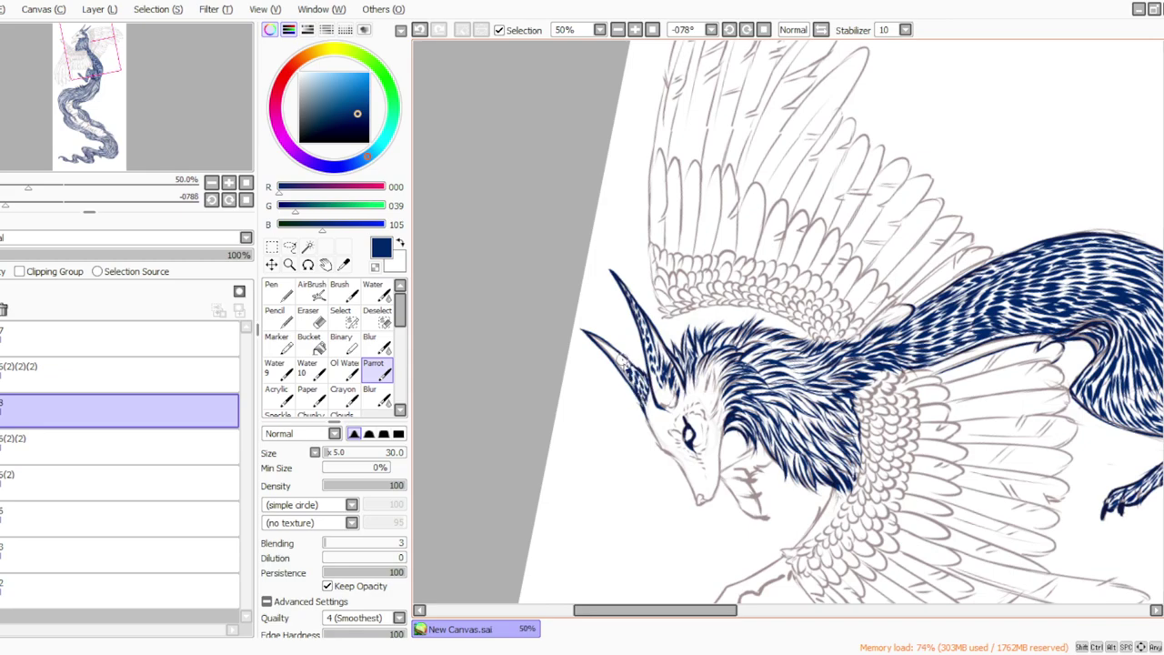
{"action": "left_click_drag", "start_coordinate": [624, 373], "coordinate": [619, 360]}
{"action": "left_click", "coordinate": [531, 653]}
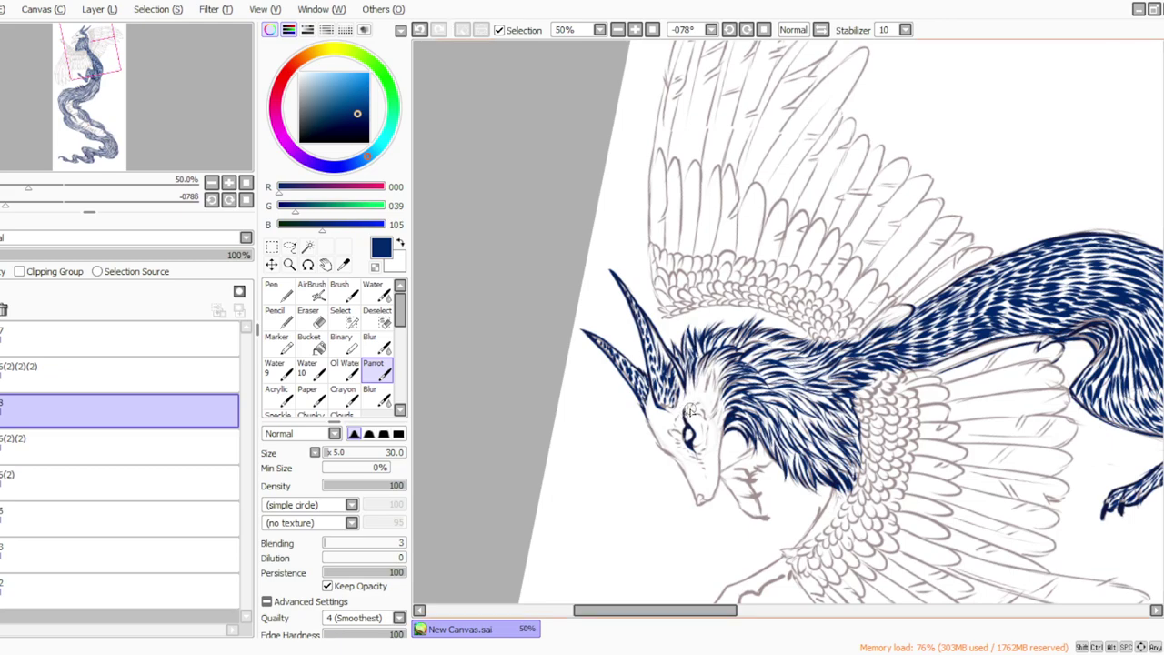
{"action": "left_click_drag", "start_coordinate": [692, 408], "coordinate": [702, 420]}
{"action": "mouse_move", "coordinate": [678, 420]}
{"action": "left_mouse_down"}
{"action": "mouse_move", "coordinate": [673, 435]}
{"action": "mouse_move", "coordinate": [689, 454]}
{"action": "mouse_move", "coordinate": [673, 443]}
{"action": "mouse_move", "coordinate": [671, 430]}
{"action": "mouse_move", "coordinate": [707, 438]}
{"action": "mouse_move", "coordinate": [709, 468]}
{"action": "mouse_move", "coordinate": [704, 459]}
{"action": "left_mouse_up"}
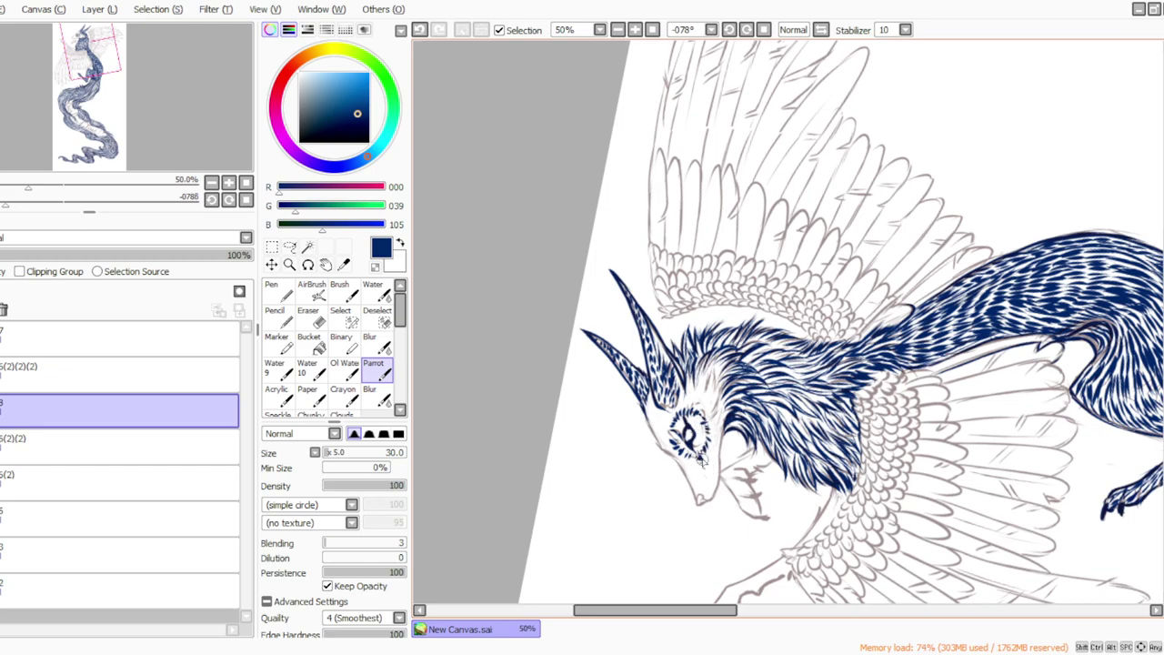
Step: Ink the outline, toes and claws of the small raised forepaw beneath the chin
{"action": "left_click", "coordinate": [747, 30]}
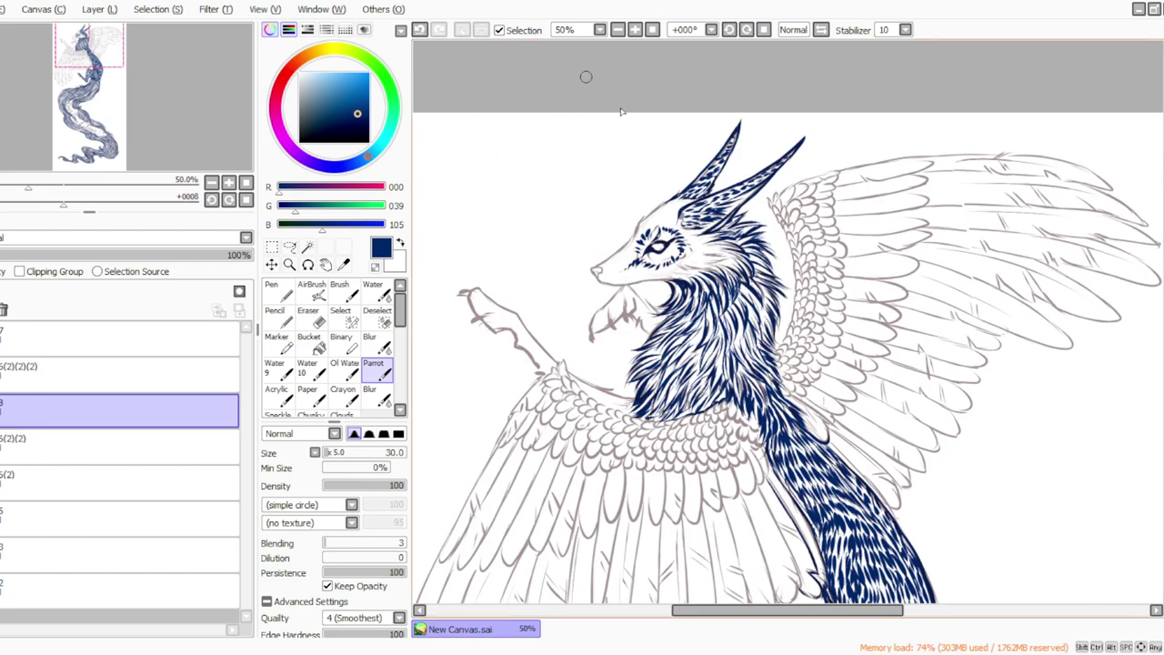
{"action": "left_click_drag", "start_coordinate": [700, 614], "coordinate": [675, 614]}
{"action": "left_click", "coordinate": [734, 29]}
{"action": "left_click", "coordinate": [733, 29]}
{"action": "left_click", "coordinate": [734, 29]}
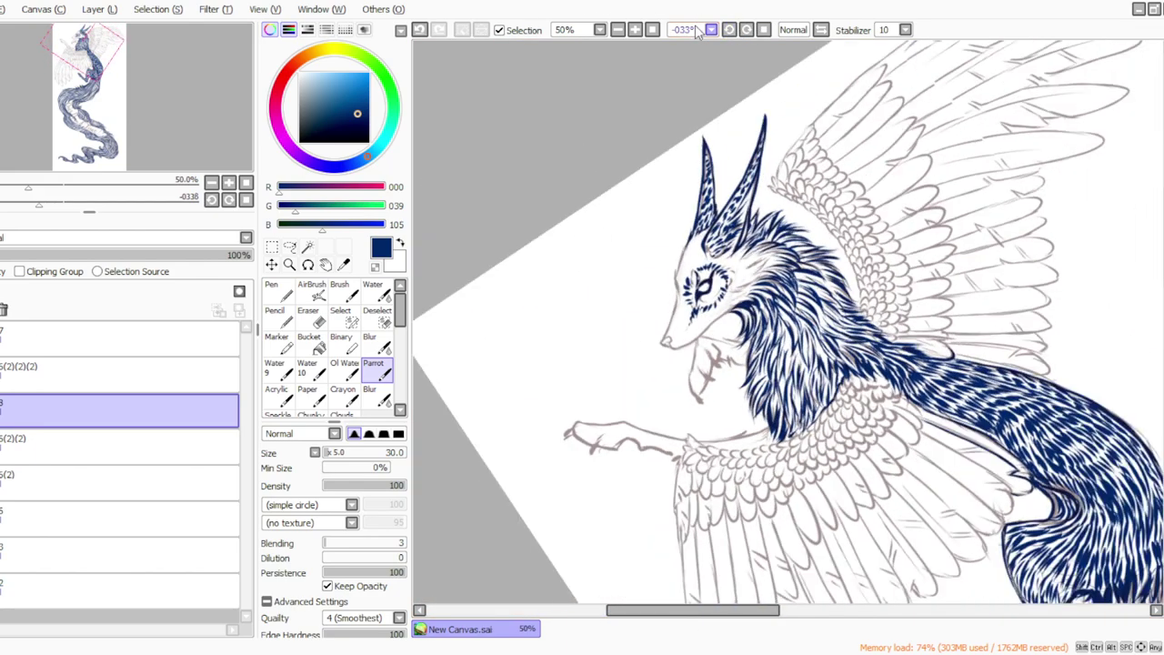
{"action": "mouse_move", "coordinate": [739, 340]}
{"action": "left_mouse_down"}
{"action": "mouse_move", "coordinate": [705, 341]}
{"action": "mouse_move", "coordinate": [693, 408]}
{"action": "mouse_move", "coordinate": [704, 411]}
{"action": "mouse_move", "coordinate": [717, 390]}
{"action": "left_mouse_up"}
{"action": "left_click_drag", "start_coordinate": [695, 395], "coordinate": [699, 404]}
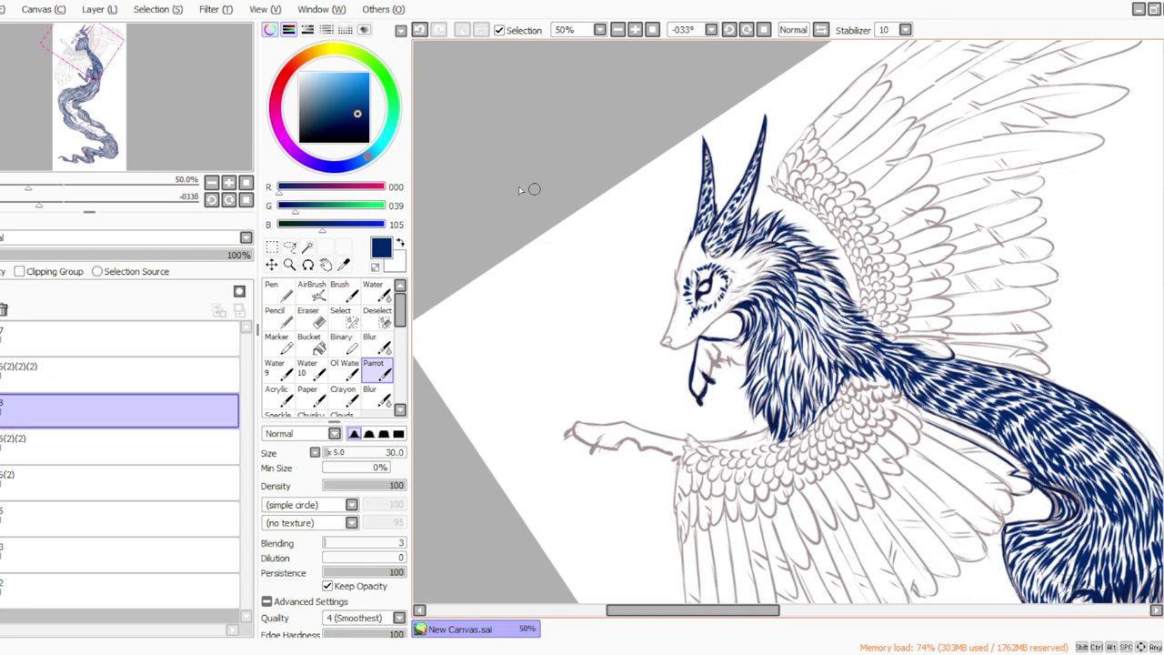
{"action": "mouse_move", "coordinate": [713, 360]}
{"action": "left_mouse_down"}
{"action": "mouse_move", "coordinate": [714, 378]}
{"action": "mouse_move", "coordinate": [720, 362]}
{"action": "mouse_move", "coordinate": [741, 364]}
{"action": "mouse_move", "coordinate": [739, 343]}
{"action": "left_mouse_up"}
Step: Ink the outstretched foreleg's outline from the chest along the near wing's upper edge to the clawed paw
{"action": "mouse_move", "coordinate": [688, 438]}
{"action": "left_mouse_down"}
{"action": "mouse_move", "coordinate": [727, 460]}
{"action": "mouse_move", "coordinate": [718, 450]}
{"action": "mouse_move", "coordinate": [780, 444]}
{"action": "left_mouse_up"}
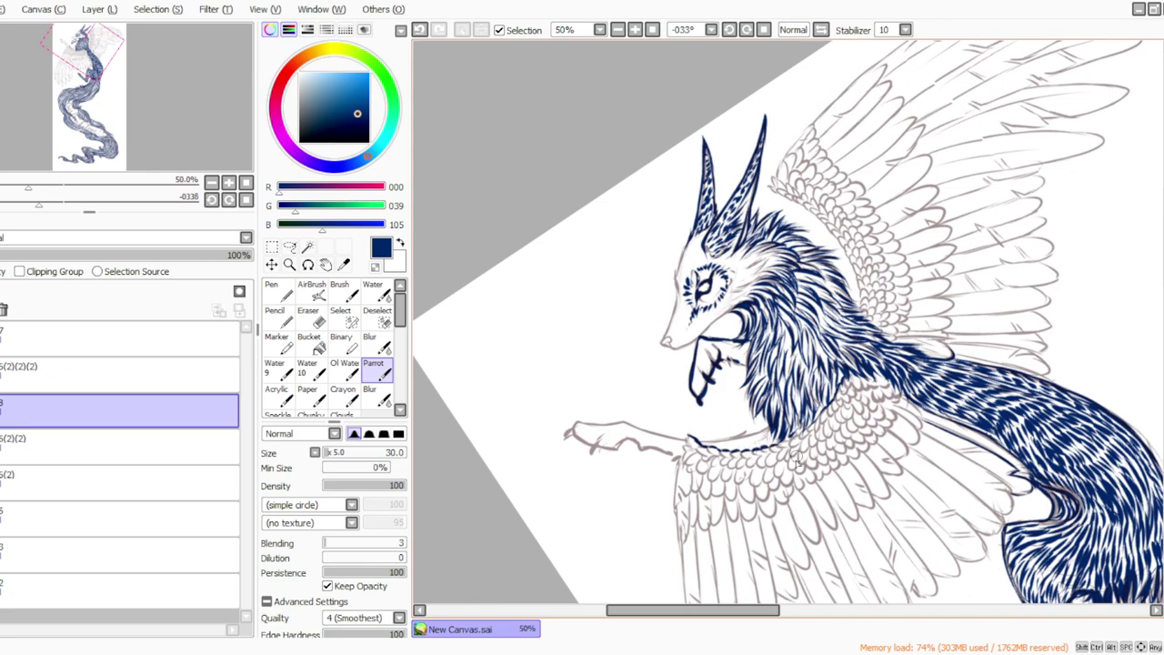
{"action": "left_click", "coordinate": [594, 653]}
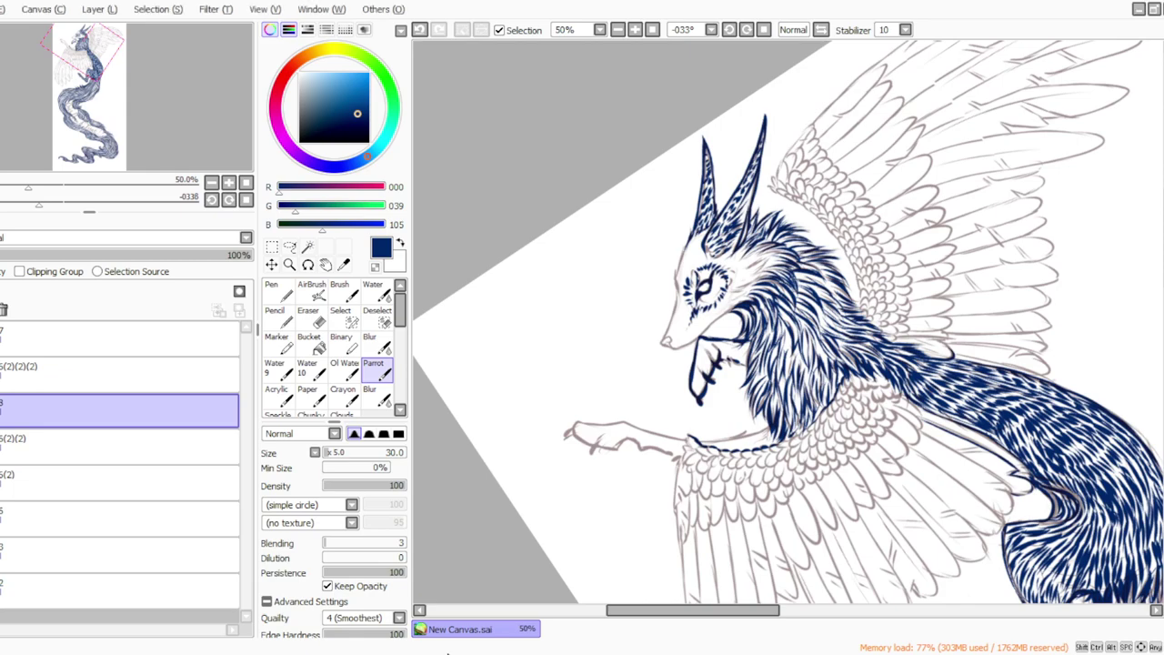
{"action": "left_click", "coordinate": [729, 30]}
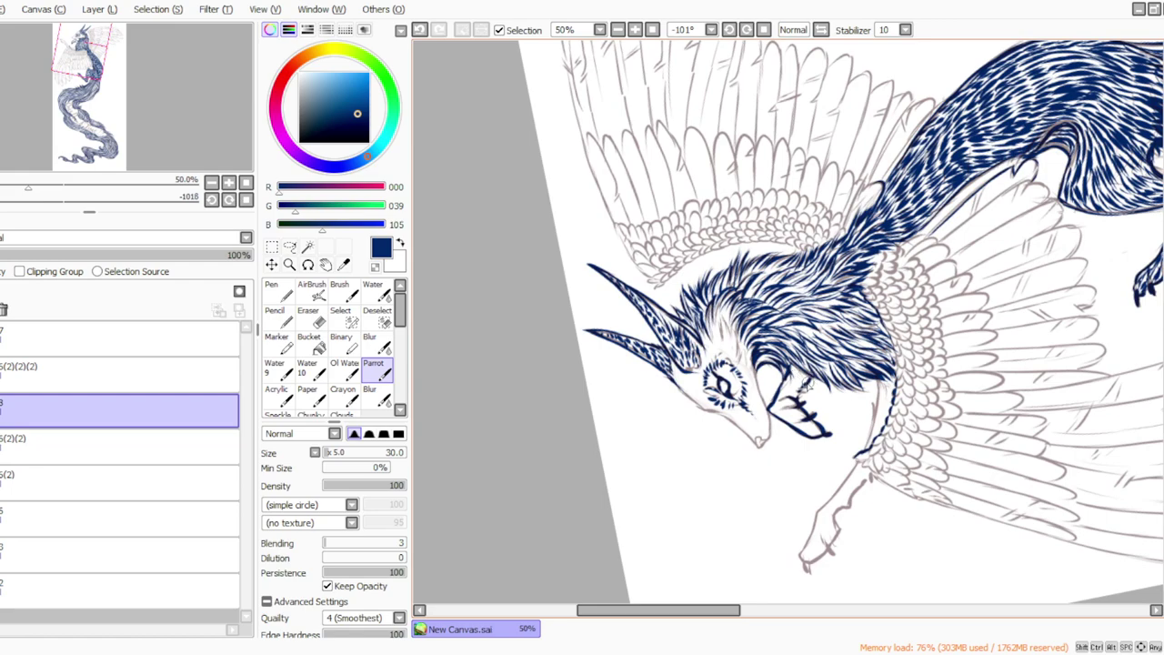
{"action": "mouse_move", "coordinate": [873, 380]}
{"action": "left_mouse_down"}
{"action": "mouse_move", "coordinate": [875, 431]}
{"action": "mouse_move", "coordinate": [871, 419]}
{"action": "mouse_move", "coordinate": [856, 455]}
{"action": "left_mouse_up"}
{"action": "left_click_drag", "start_coordinate": [867, 479], "coordinate": [808, 573]}
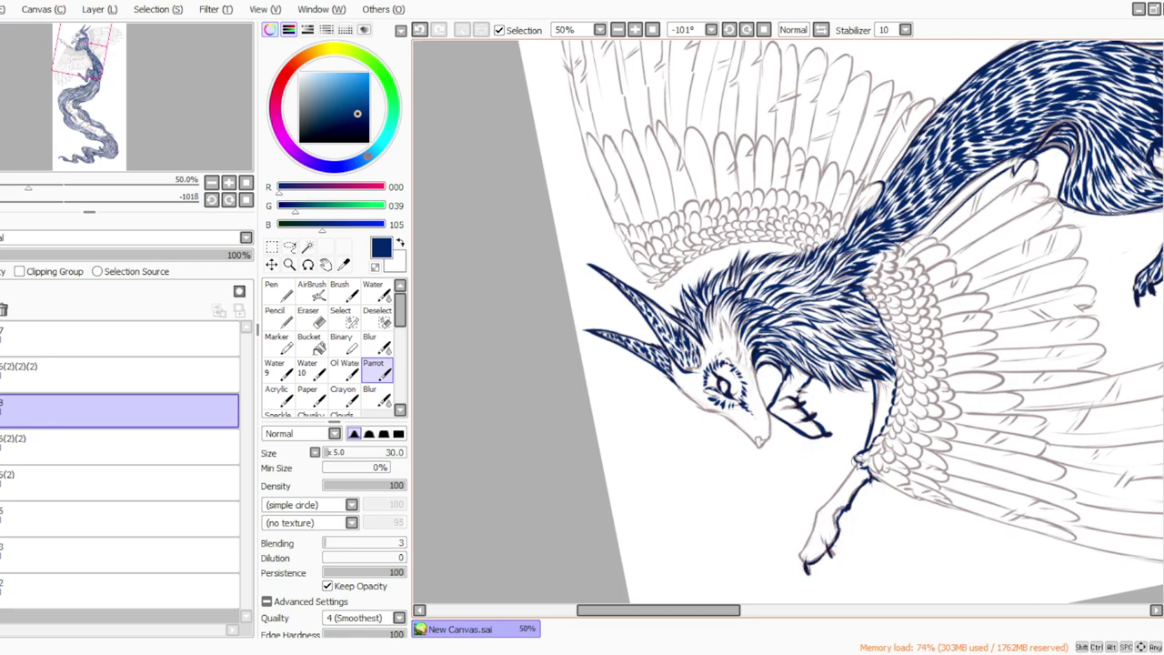
{"action": "left_click_drag", "start_coordinate": [853, 468], "coordinate": [831, 497]}
{"action": "left_click", "coordinate": [421, 31]}
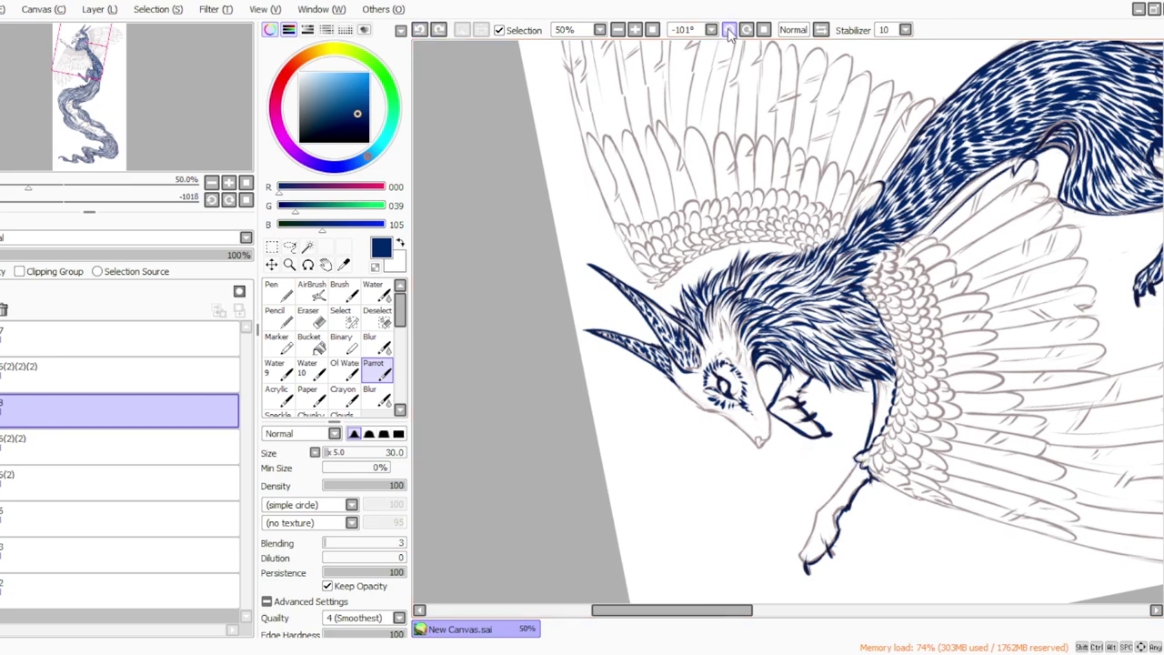
{"action": "left_click", "coordinate": [729, 31]}
{"action": "left_click", "coordinate": [730, 31]}
{"action": "left_click", "coordinate": [729, 31]}
{"action": "left_click_drag", "start_coordinate": [925, 397], "coordinate": [934, 519]}
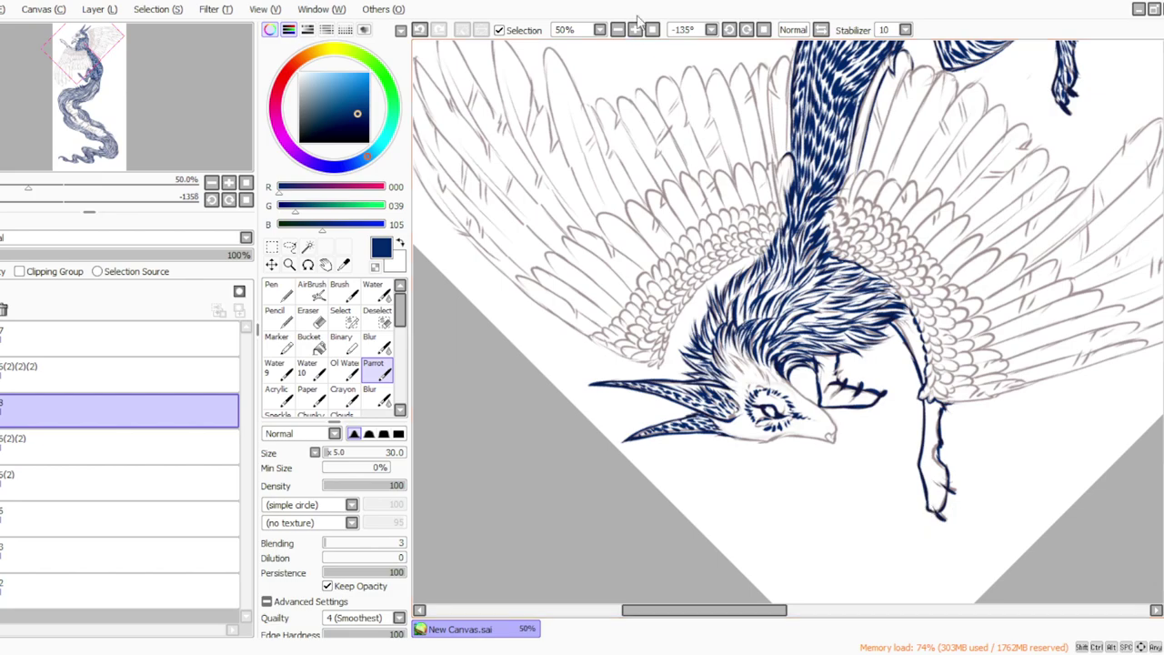
Step: Ink the jaw line, nose and bridge of the muzzle up to the forehead
{"action": "left_click", "coordinate": [747, 30]}
{"action": "left_click", "coordinate": [746, 30]}
{"action": "left_click", "coordinate": [747, 30]}
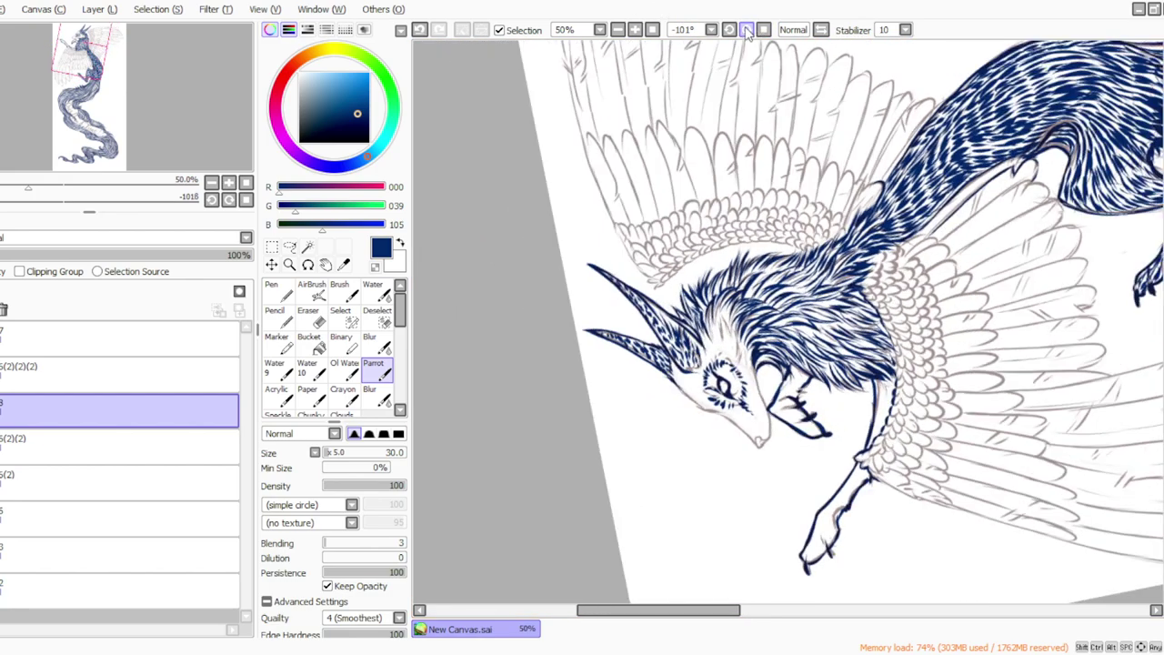
{"action": "mouse_move", "coordinate": [755, 368]}
{"action": "left_mouse_down"}
{"action": "mouse_move", "coordinate": [767, 446]}
{"action": "mouse_move", "coordinate": [759, 440]}
{"action": "left_mouse_up"}
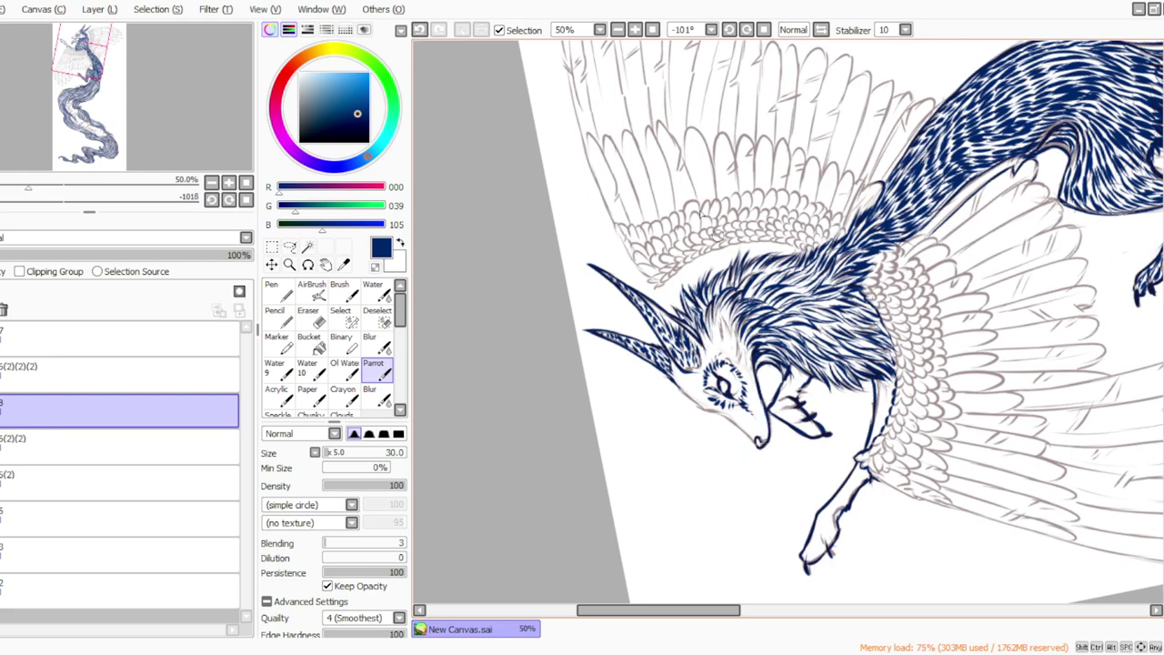
{"action": "left_click", "coordinate": [746, 30]}
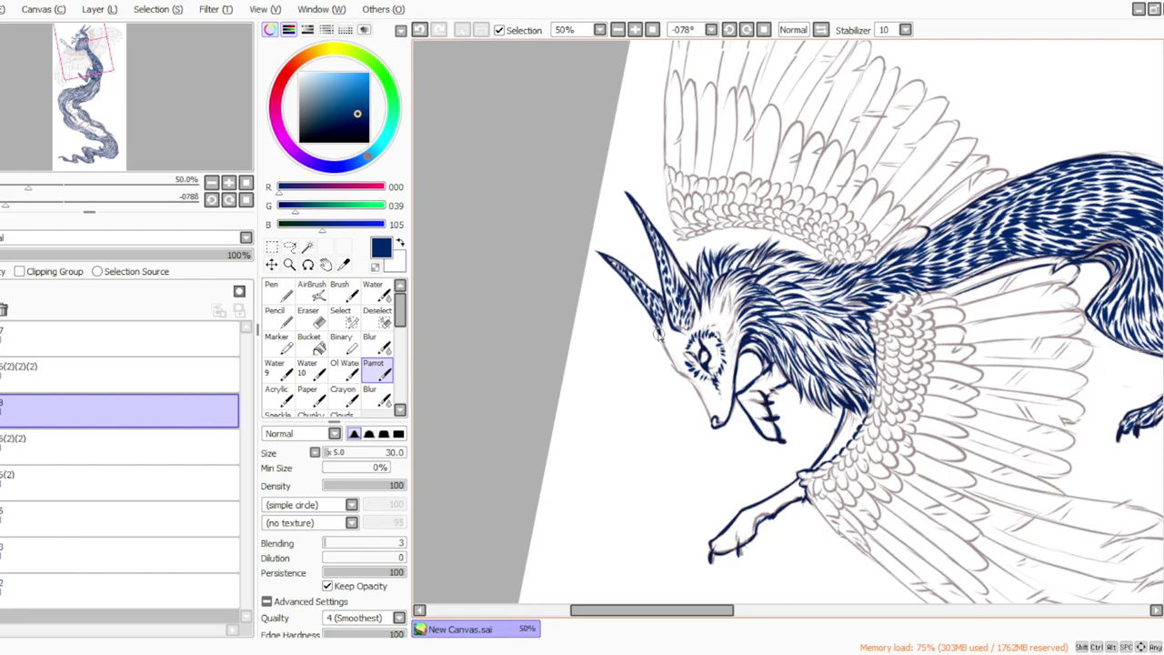
{"action": "left_click_drag", "start_coordinate": [680, 375], "coordinate": [713, 434]}
Step: Fill the small raised forepaw beneath the chin with short fur strokes
{"action": "key", "text": "Home"}
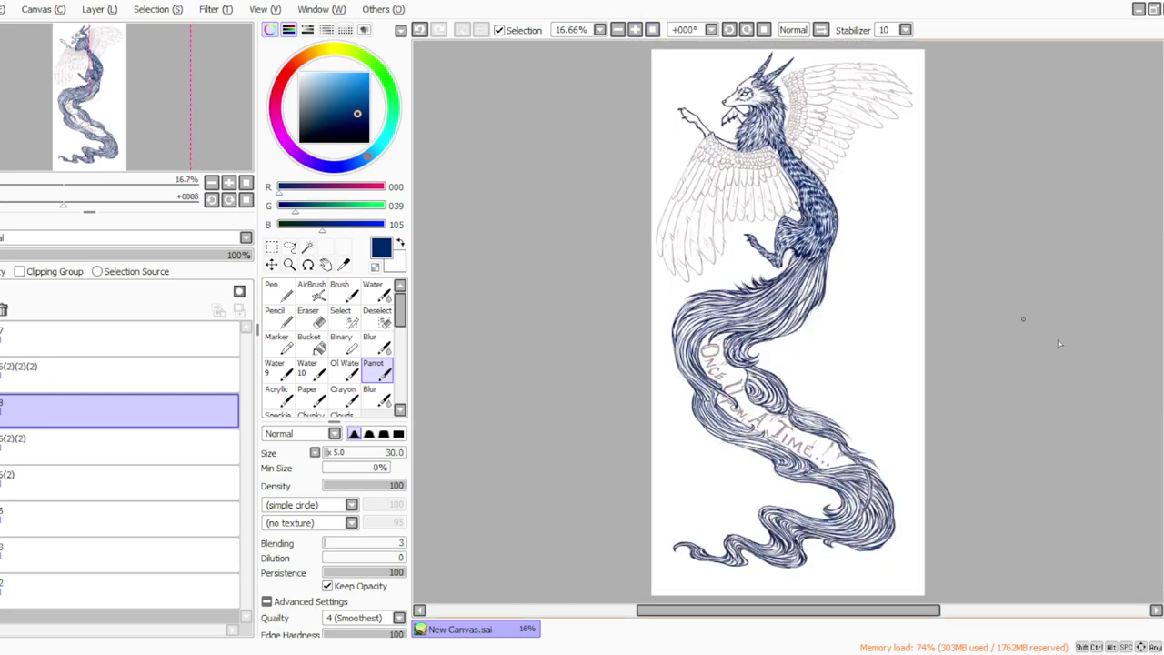
{"action": "left_click", "coordinate": [637, 28]}
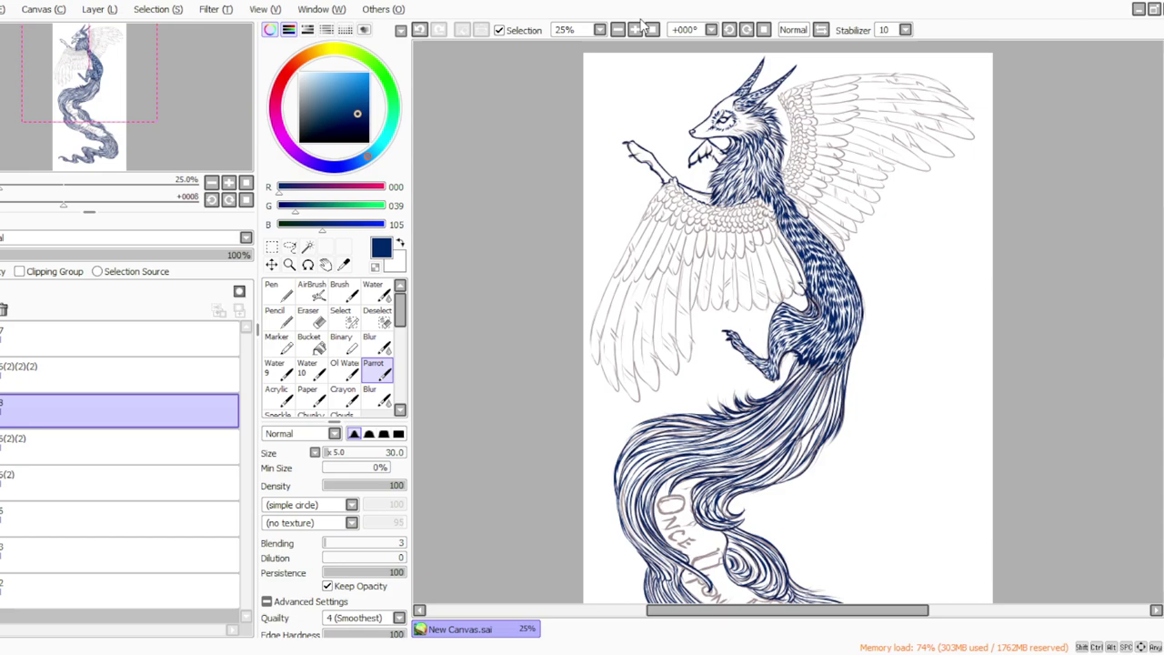
{"action": "left_click_drag", "start_coordinate": [1163, 351], "coordinate": [1163, 464]}
{"action": "scroll", "coordinate": [788, 318], "scroll_direction": "up", "scroll_amount": 6}
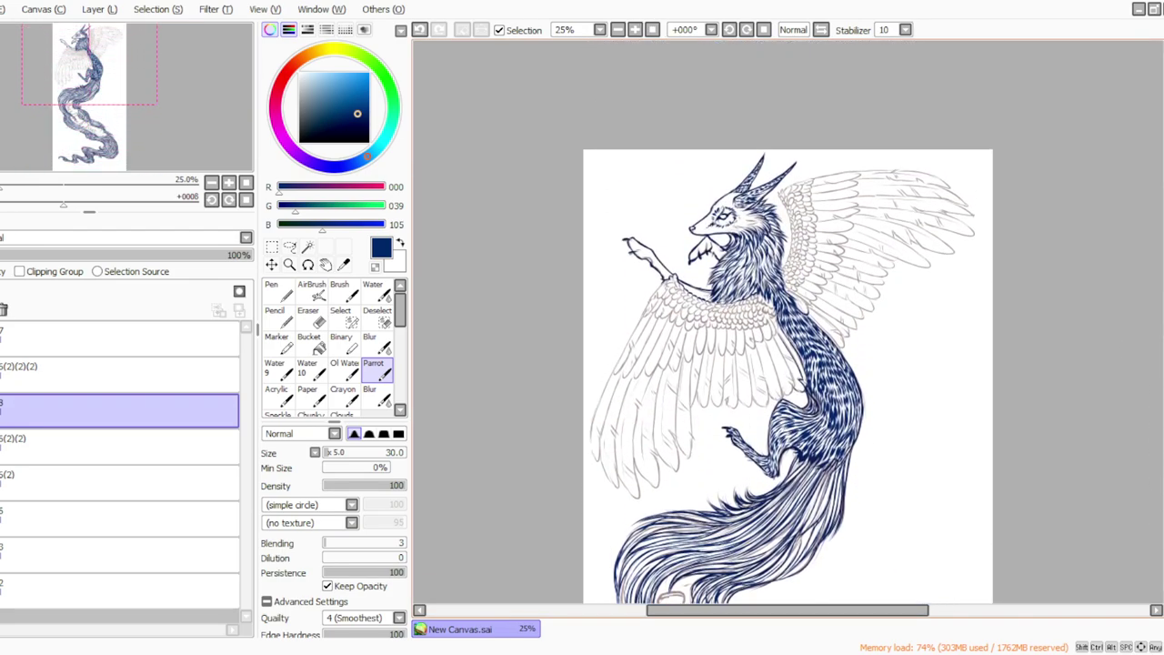
{"action": "left_click", "coordinate": [617, 29]}
{"action": "left_click_drag", "start_coordinate": [712, 610], "coordinate": [684, 610]}
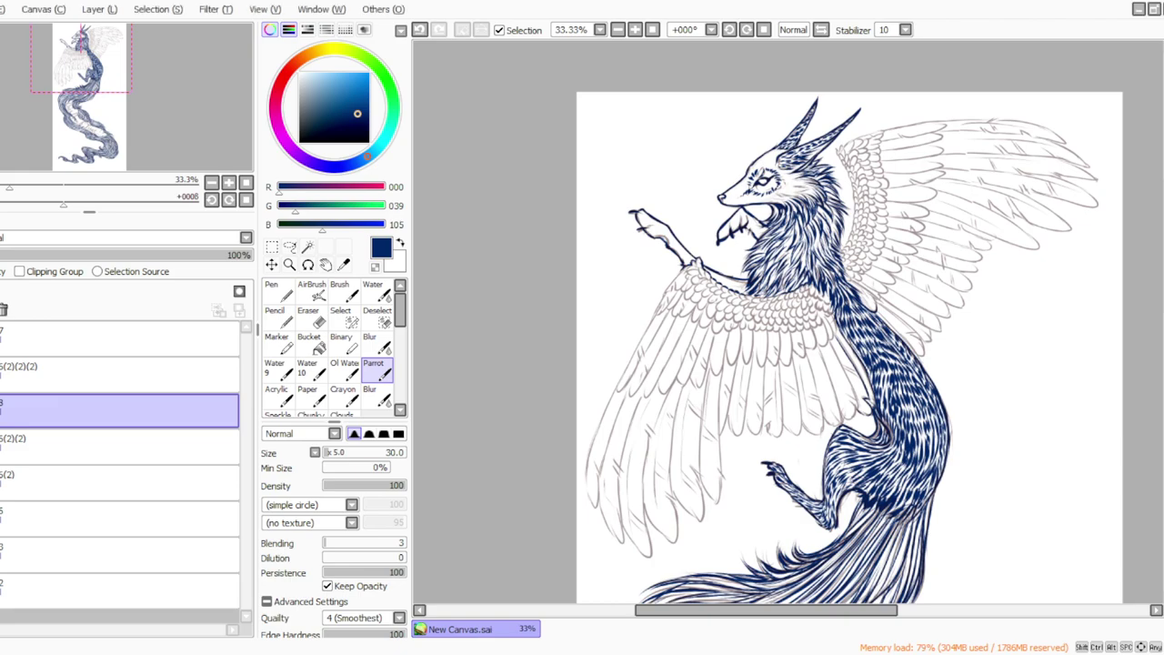
{"action": "left_click", "coordinate": [635, 31]}
{"action": "left_click", "coordinate": [730, 31]}
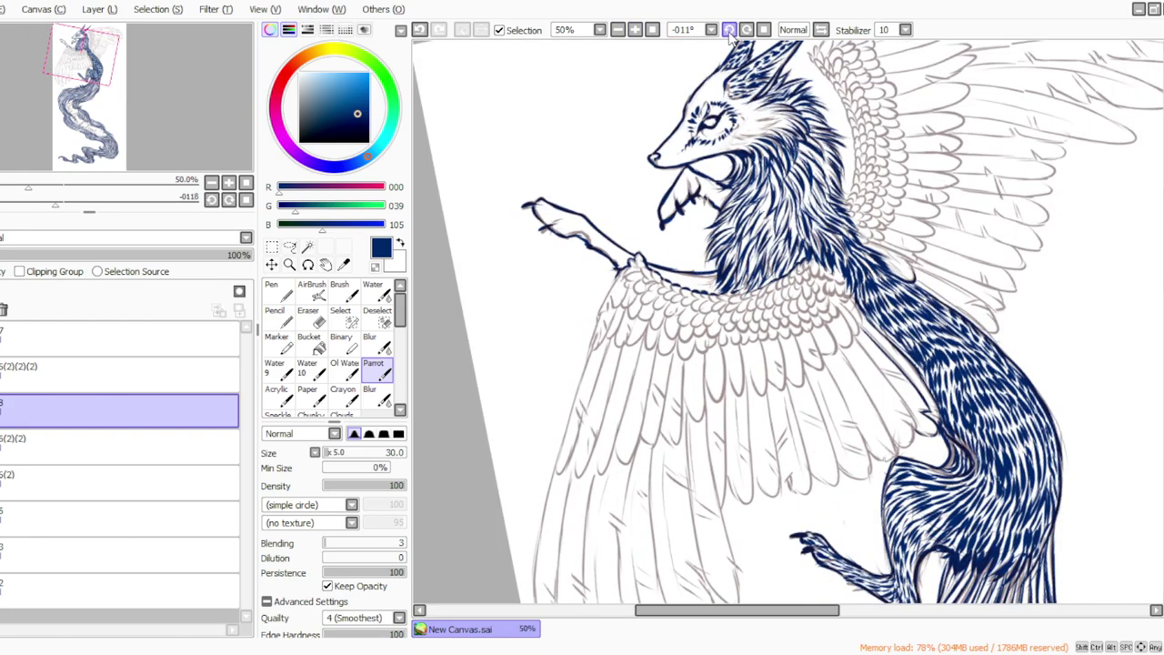
{"action": "left_click", "coordinate": [730, 31]}
{"action": "left_click", "coordinate": [730, 31]}
{"action": "left_click", "coordinate": [729, 31]}
{"action": "left_click", "coordinate": [730, 31]}
{"action": "left_click", "coordinate": [729, 31]}
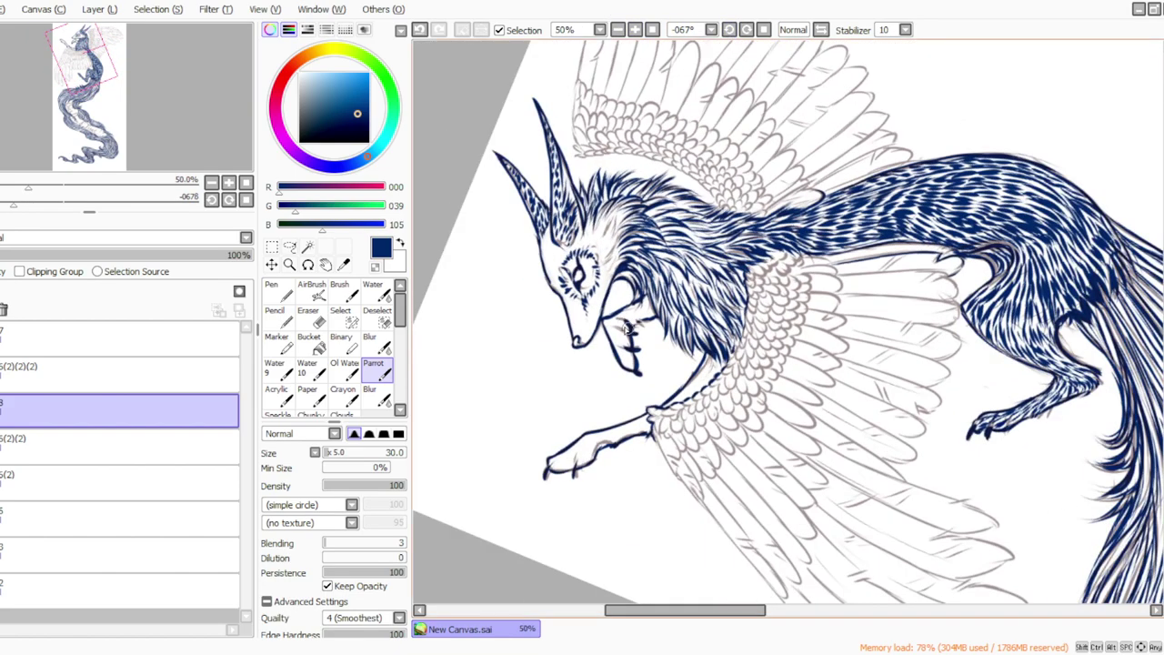
{"action": "mouse_move", "coordinate": [625, 331]}
{"action": "left_mouse_down"}
{"action": "mouse_move", "coordinate": [626, 339]}
{"action": "mouse_move", "coordinate": [636, 372]}
{"action": "mouse_move", "coordinate": [613, 331]}
{"action": "mouse_move", "coordinate": [624, 336]}
{"action": "mouse_move", "coordinate": [604, 330]}
{"action": "mouse_move", "coordinate": [643, 307]}
{"action": "left_mouse_up"}
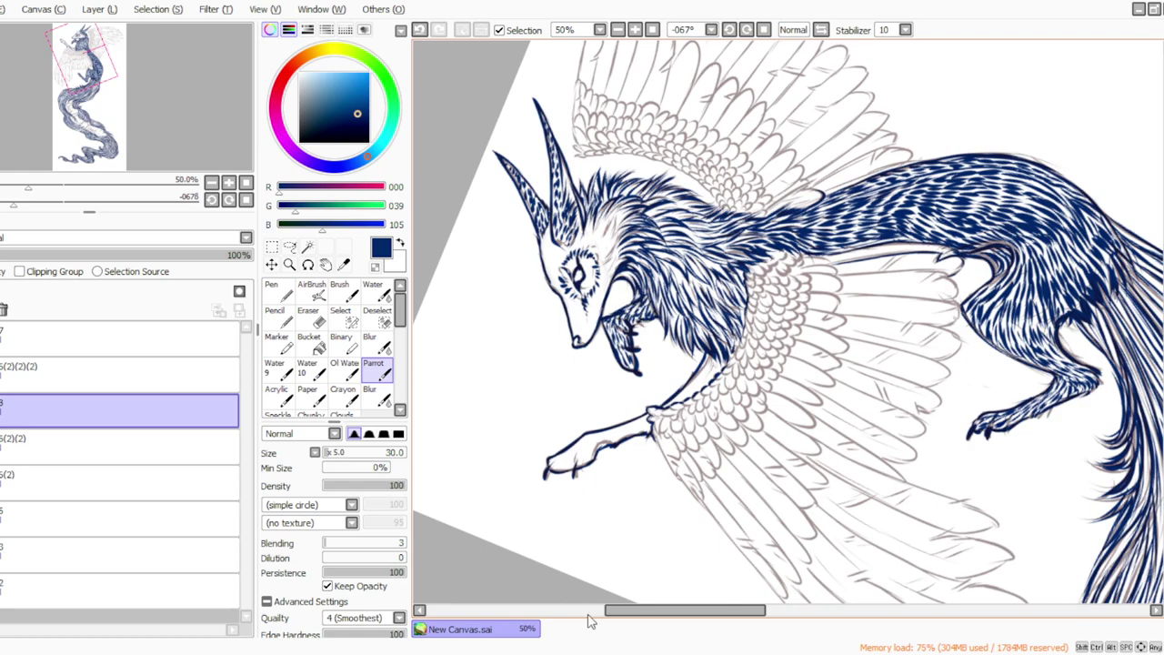
Step: Fill the outstretched foreleg with short fur strokes from the chest down to the clawed paw
{"action": "left_click", "coordinate": [580, 653]}
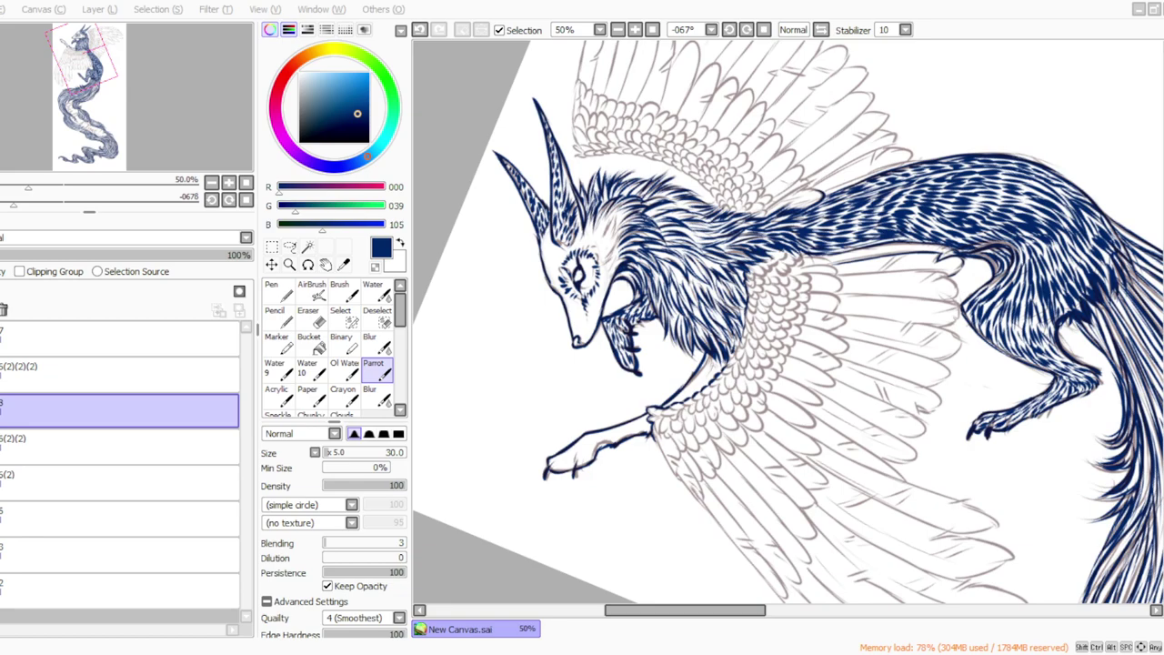
{"action": "left_click", "coordinate": [728, 2]}
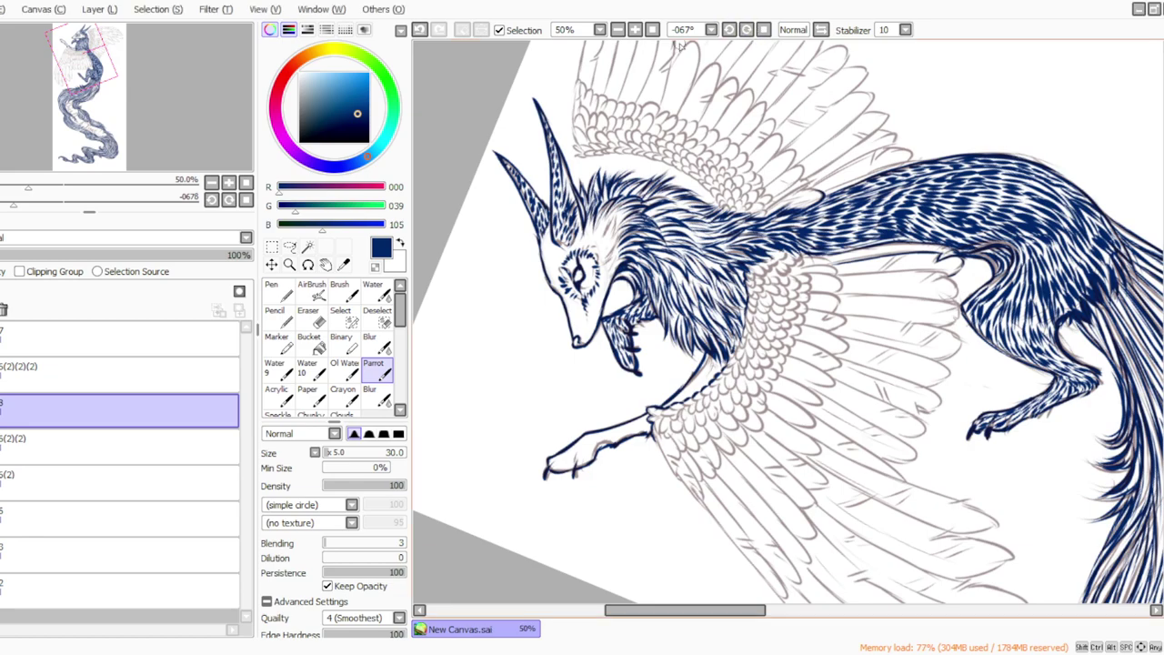
{"action": "left_click", "coordinate": [729, 30]}
{"action": "left_click", "coordinate": [730, 30]}
{"action": "left_click", "coordinate": [730, 30]}
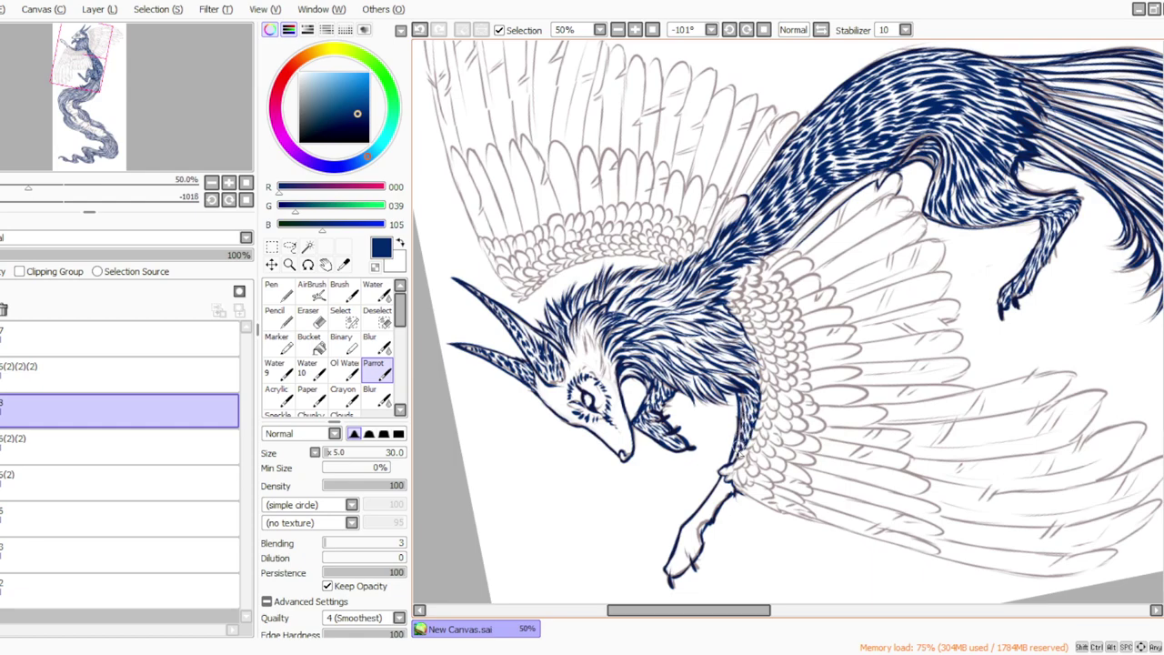
{"action": "left_click", "coordinate": [729, 29]}
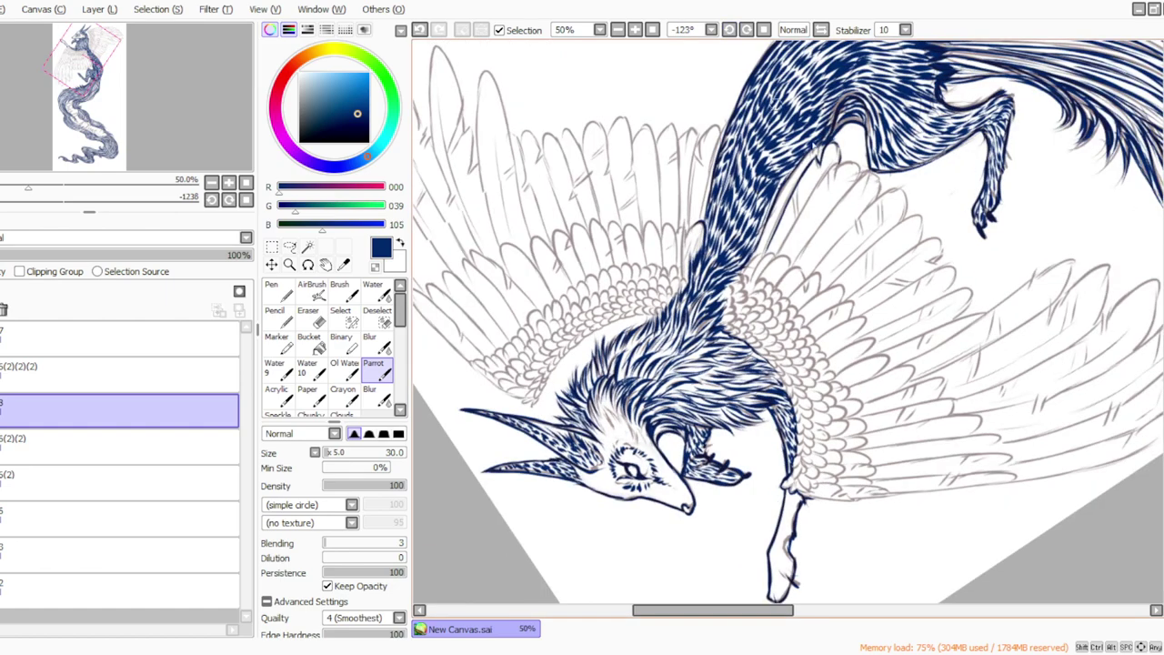
{"action": "scroll", "coordinate": [1005, 284], "scroll_direction": "down", "scroll_amount": 2}
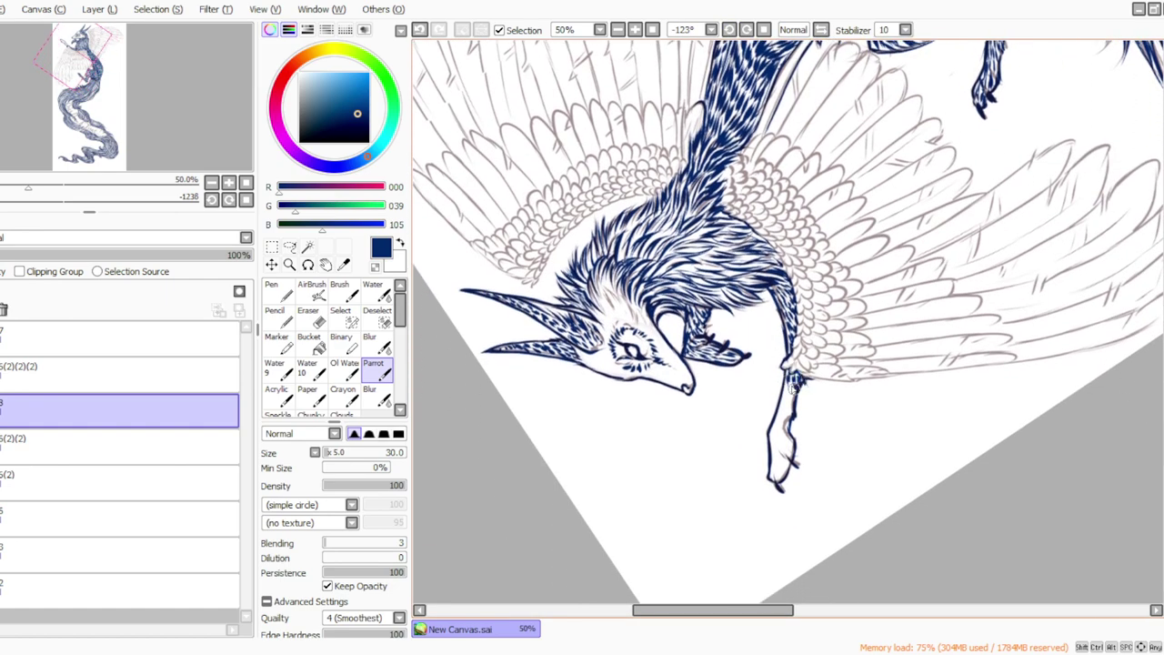
{"action": "mouse_move", "coordinate": [788, 385]}
{"action": "left_mouse_down"}
{"action": "mouse_move", "coordinate": [790, 426]}
{"action": "mouse_move", "coordinate": [773, 435]}
{"action": "mouse_move", "coordinate": [794, 458]}
{"action": "mouse_move", "coordinate": [781, 450]}
{"action": "mouse_move", "coordinate": [774, 460]}
{"action": "mouse_move", "coordinate": [789, 468]}
{"action": "mouse_move", "coordinate": [771, 464]}
{"action": "left_mouse_up"}
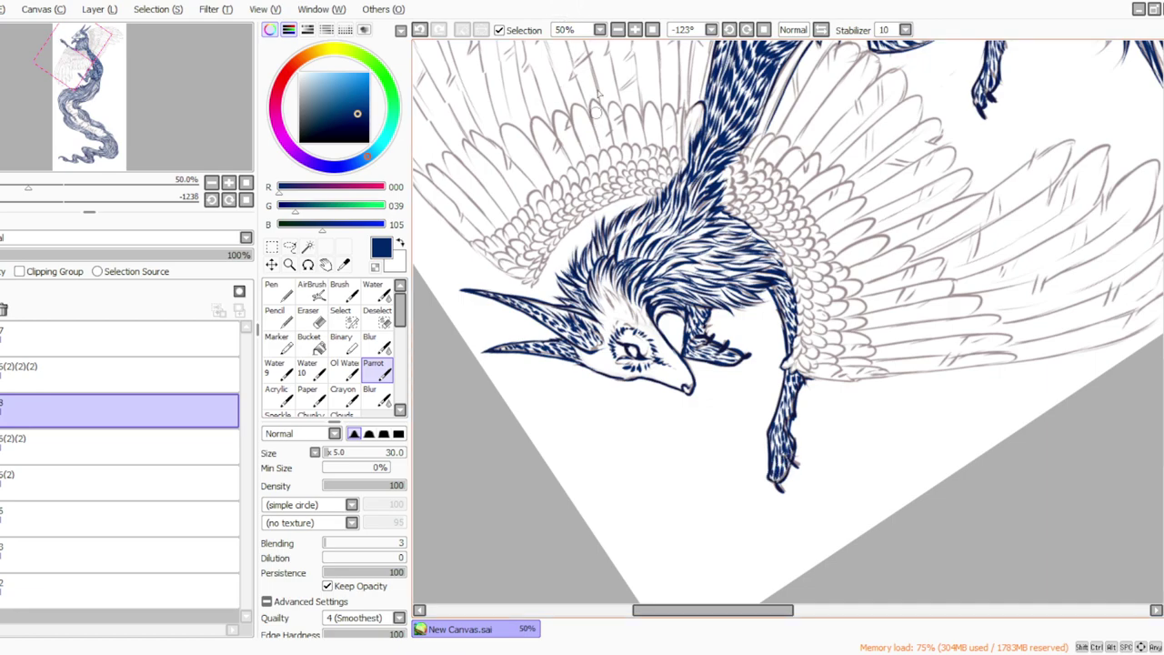
Step: Ink short fur strokes radiating around the creature's eye
{"action": "left_click", "coordinate": [746, 31]}
{"action": "left_click", "coordinate": [746, 31]}
{"action": "mouse_move", "coordinate": [648, 251]}
{"action": "left_mouse_down"}
{"action": "mouse_move", "coordinate": [656, 269]}
{"action": "mouse_move", "coordinate": [650, 226]}
{"action": "mouse_move", "coordinate": [637, 241]}
{"action": "mouse_move", "coordinate": [642, 208]}
{"action": "mouse_move", "coordinate": [619, 238]}
{"action": "mouse_move", "coordinate": [627, 218]}
{"action": "mouse_move", "coordinate": [626, 245]}
{"action": "mouse_move", "coordinate": [622, 227]}
{"action": "left_mouse_up"}
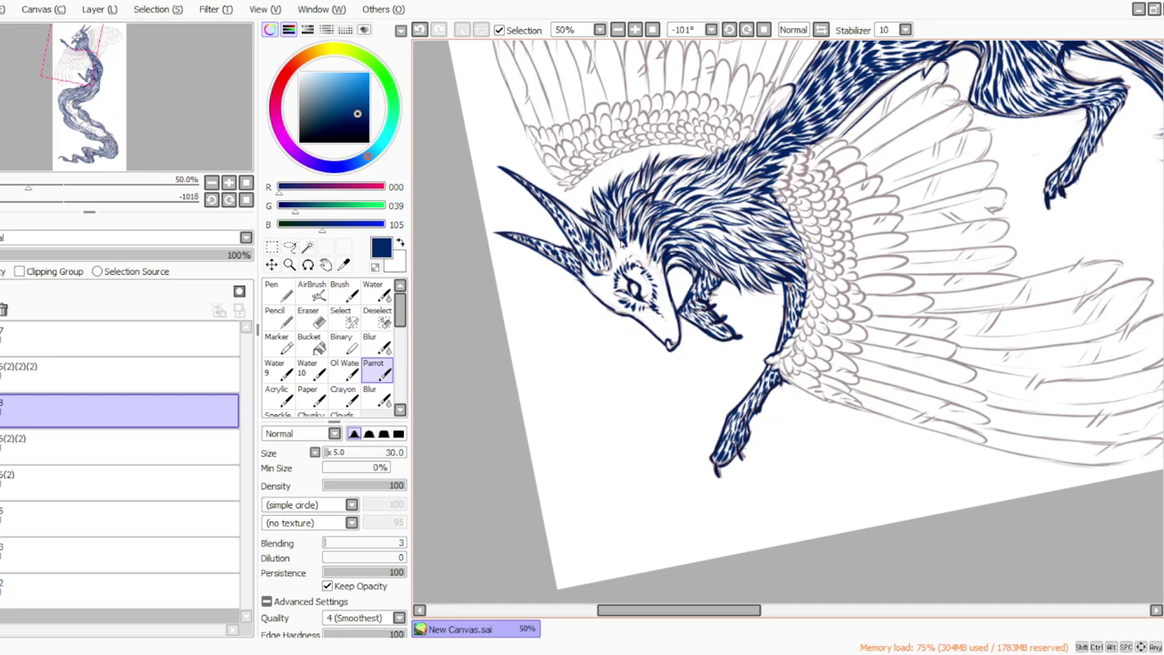
{"action": "left_click", "coordinate": [728, 29]}
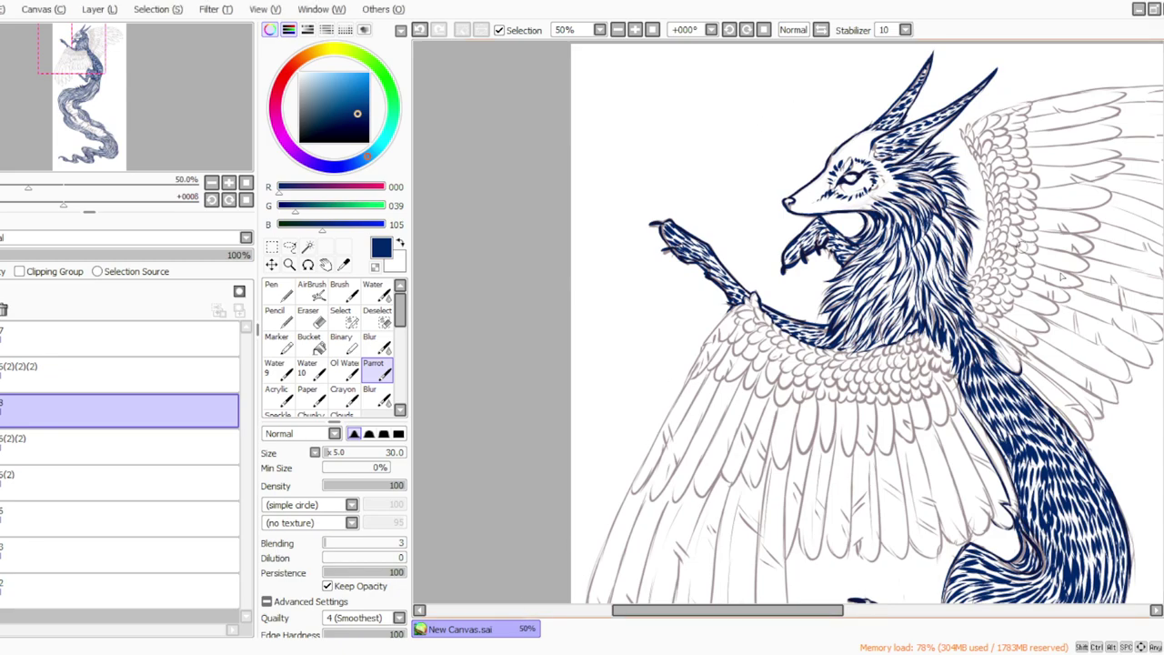
{"action": "scroll", "coordinate": [788, 322], "scroll_direction": "up", "scroll_amount": 3}
{"action": "left_click", "coordinate": [747, 30]}
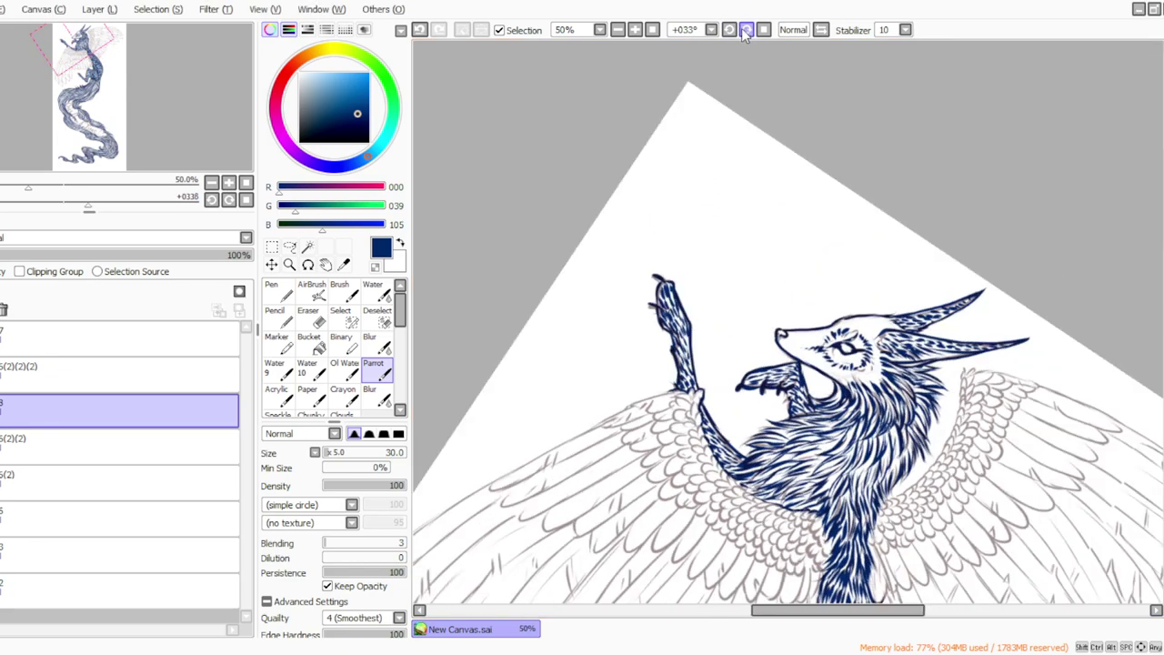
{"action": "left_click", "coordinate": [747, 30]}
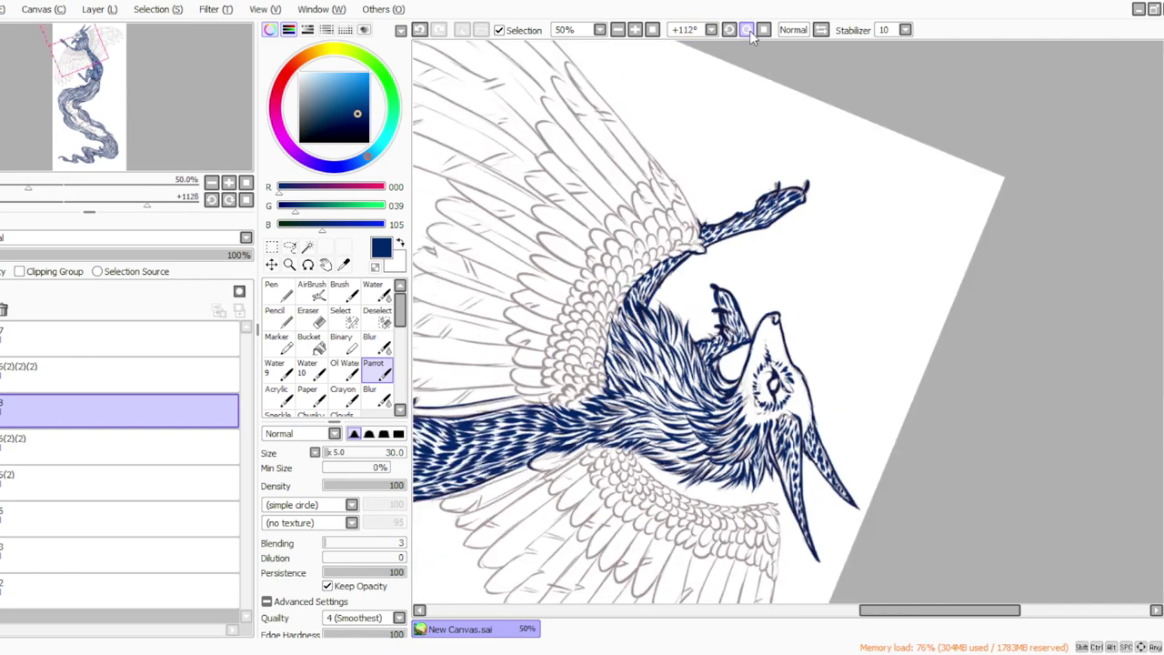
{"action": "left_click", "coordinate": [636, 30]}
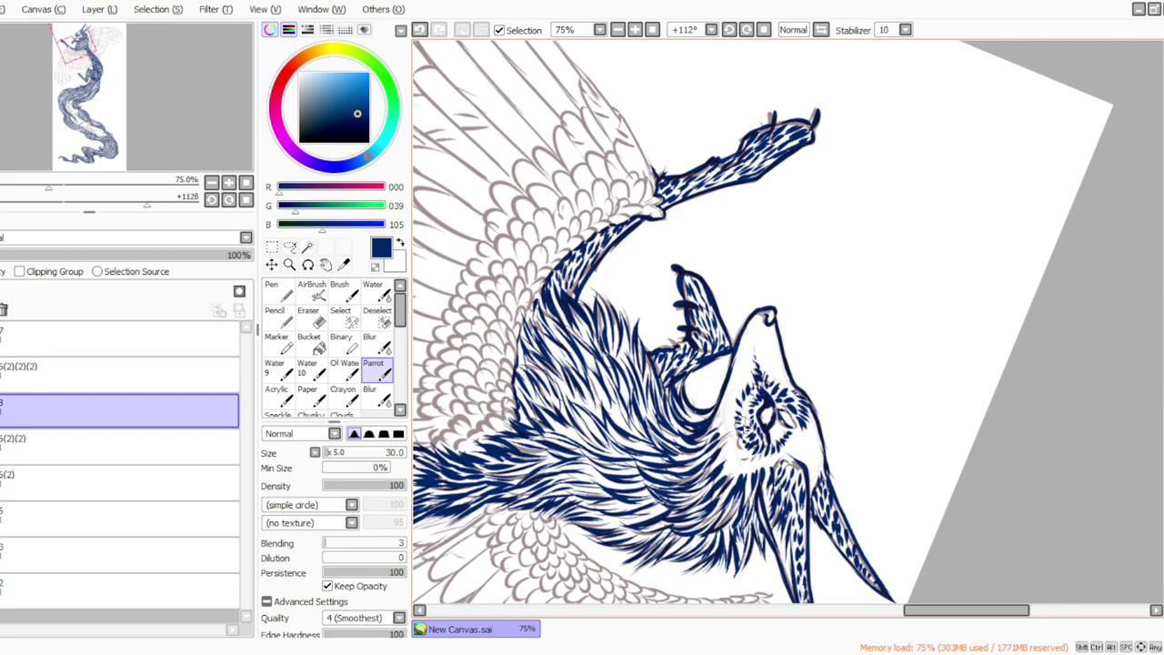
{"action": "left_click", "coordinate": [535, 653]}
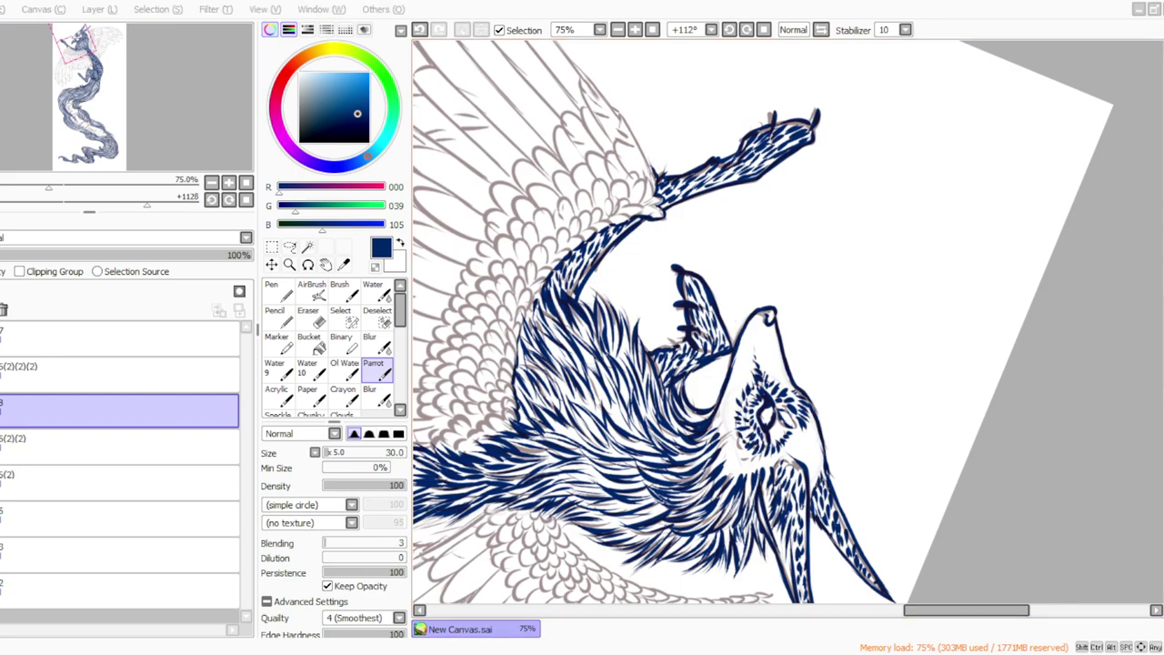
{"action": "left_click_drag", "start_coordinate": [774, 407], "coordinate": [777, 438]}
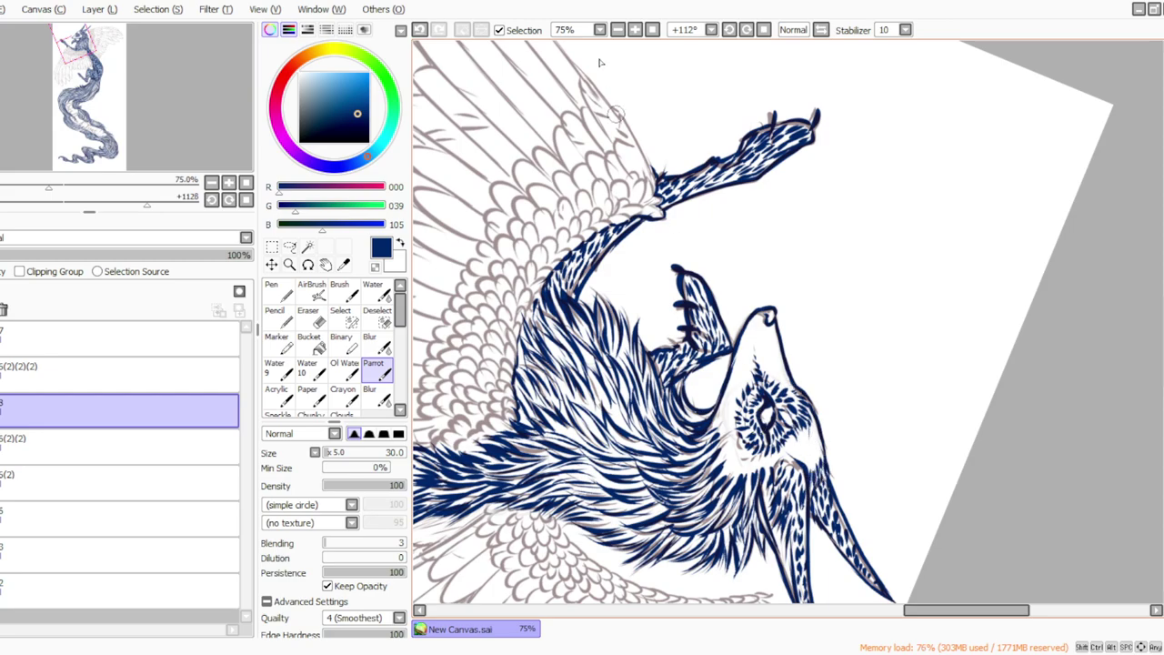
Step: Fill the forehead and the area between the eye and the horn bases with short fur strokes
{"action": "left_click", "coordinate": [747, 30]}
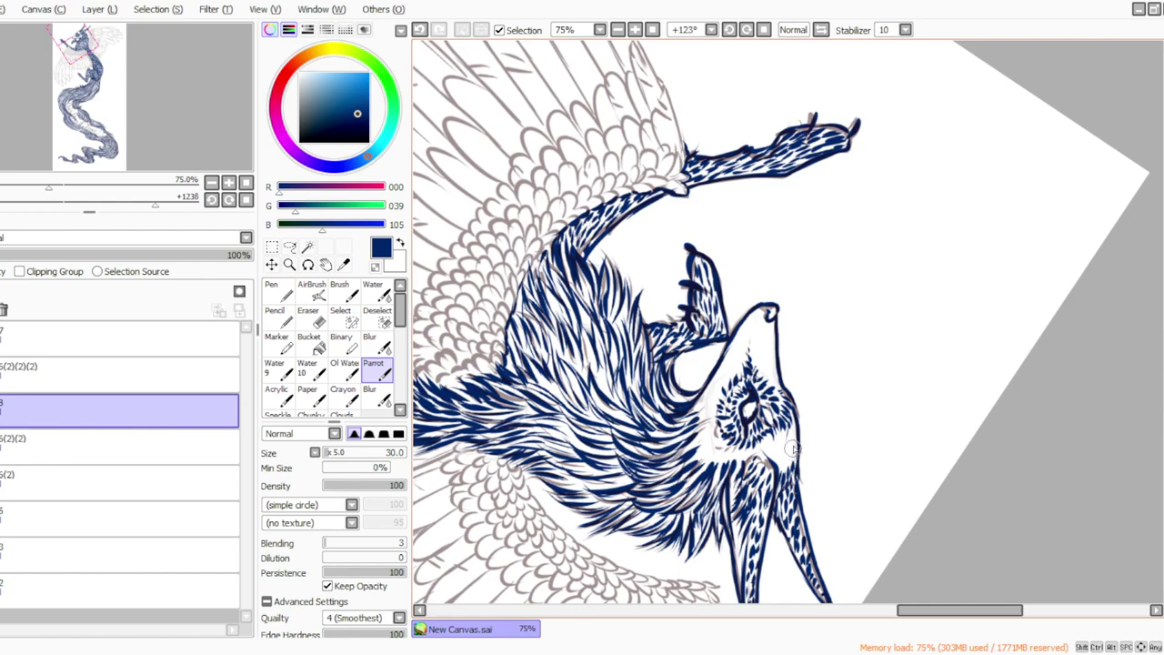
{"action": "left_click_drag", "start_coordinate": [786, 460], "coordinate": [750, 464]}
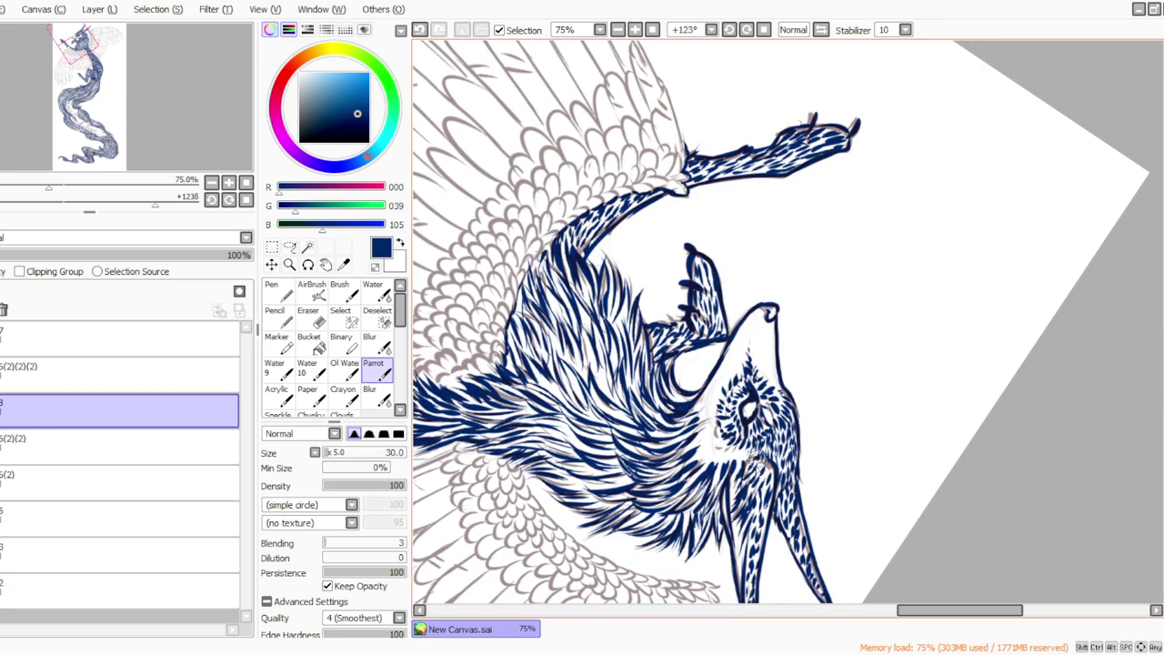
{"action": "mouse_move", "coordinate": [769, 450]}
{"action": "left_mouse_down"}
{"action": "mouse_move", "coordinate": [753, 482]}
{"action": "mouse_move", "coordinate": [739, 482]}
{"action": "mouse_move", "coordinate": [739, 462]}
{"action": "mouse_move", "coordinate": [702, 453]}
{"action": "mouse_move", "coordinate": [706, 433]}
{"action": "left_mouse_up"}
Step: Ink short fur strokes over the cheek from beneath the eye back to the neck fur
{"action": "left_click", "coordinate": [764, 30]}
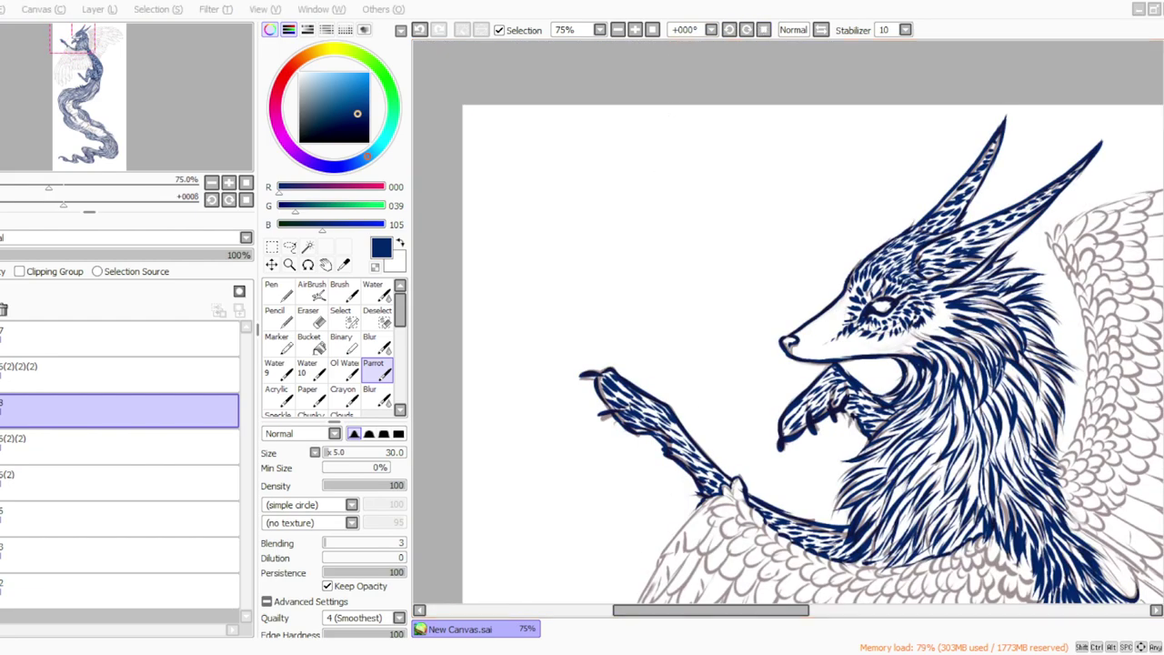
{"action": "left_click", "coordinate": [746, 30]}
{"action": "left_click", "coordinate": [747, 30]}
{"action": "left_click", "coordinate": [747, 30]}
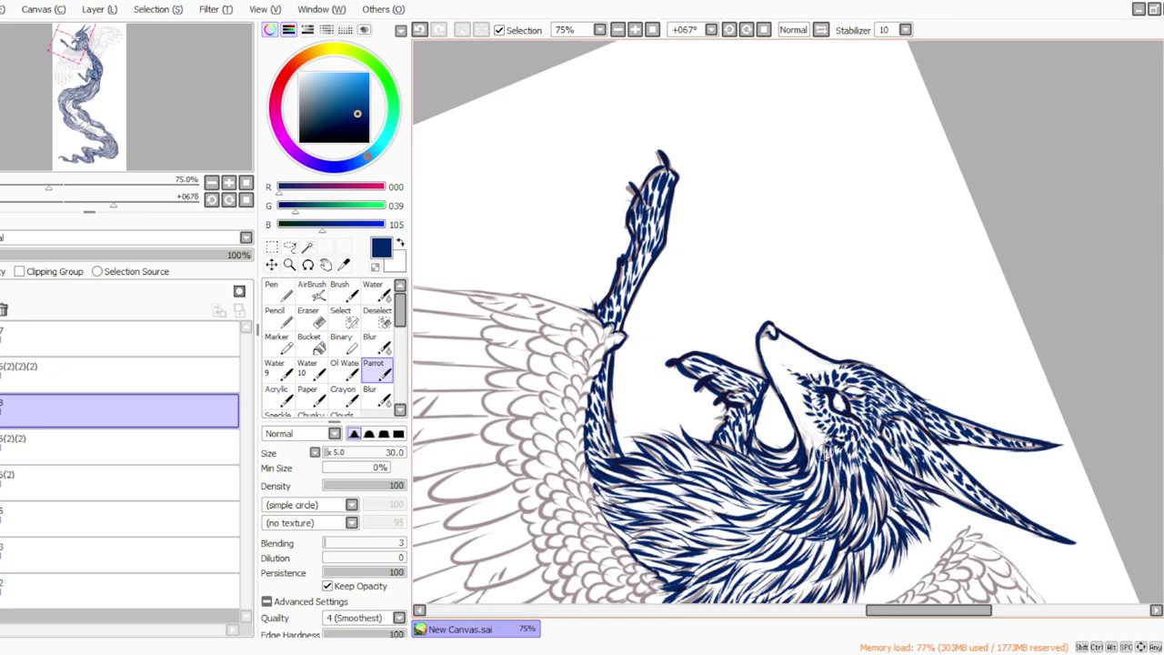
{"action": "left_click", "coordinate": [765, 30]}
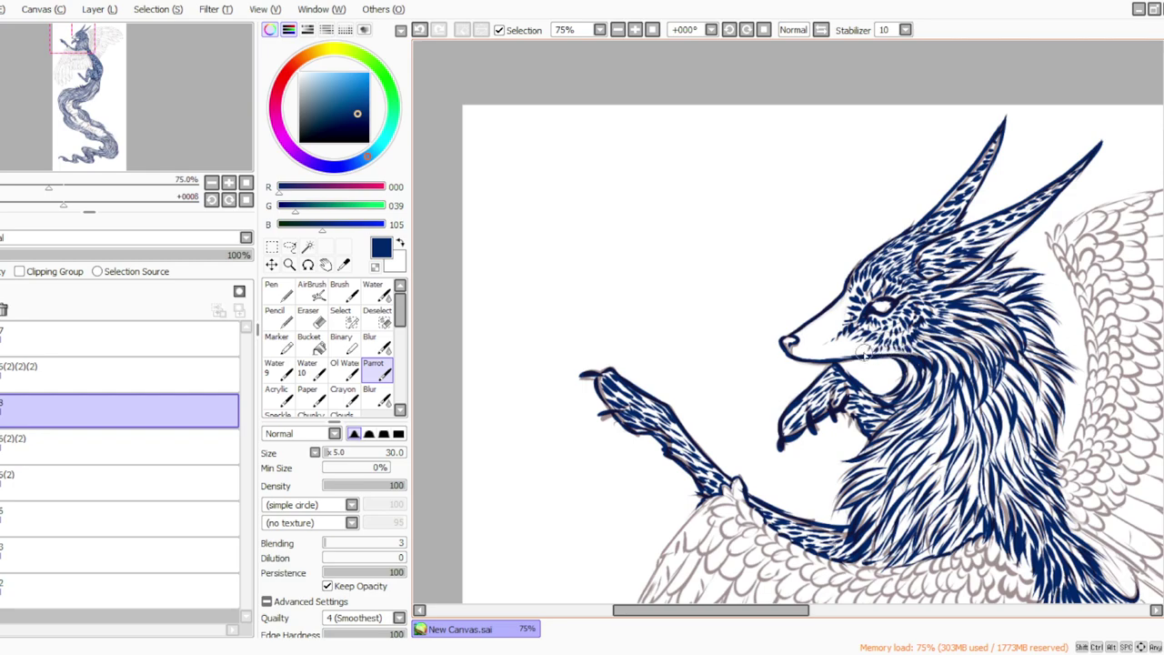
Step: Fill the muzzle with short fur strokes from below the eye down to the nose
{"action": "left_click", "coordinate": [729, 30]}
{"action": "left_click", "coordinate": [729, 30]}
{"action": "left_click", "coordinate": [728, 30]}
{"action": "left_click", "coordinate": [728, 30]}
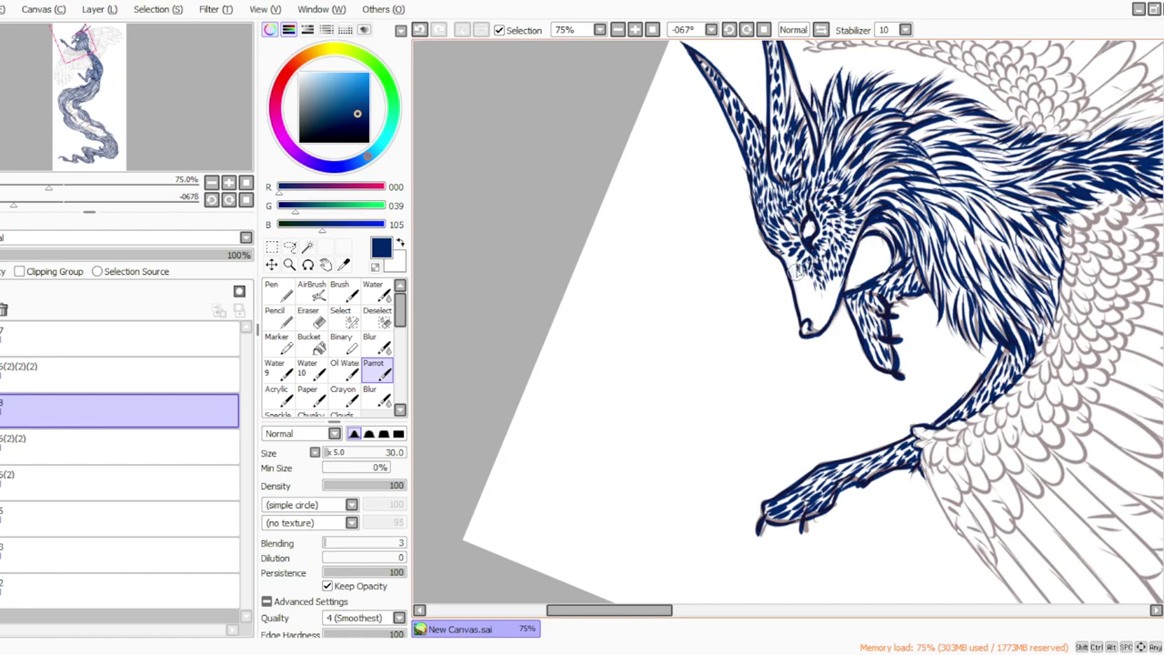
{"action": "left_click_drag", "start_coordinate": [789, 264], "coordinate": [792, 271]}
{"action": "left_click_drag", "start_coordinate": [793, 268], "coordinate": [800, 280]}
{"action": "left_click_drag", "start_coordinate": [801, 273], "coordinate": [808, 283]}
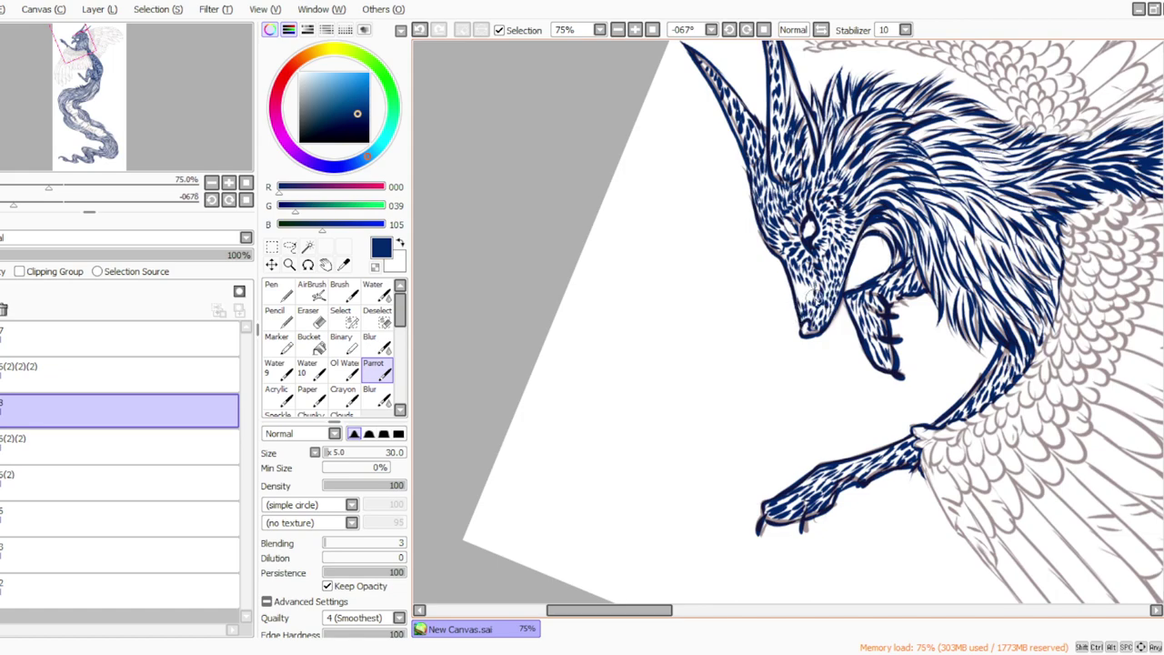
{"action": "left_click_drag", "start_coordinate": [804, 297], "coordinate": [804, 293]}
Step: Outline both sketched wings together with a freehand lasso selection
{"action": "left_click", "coordinate": [655, 30]}
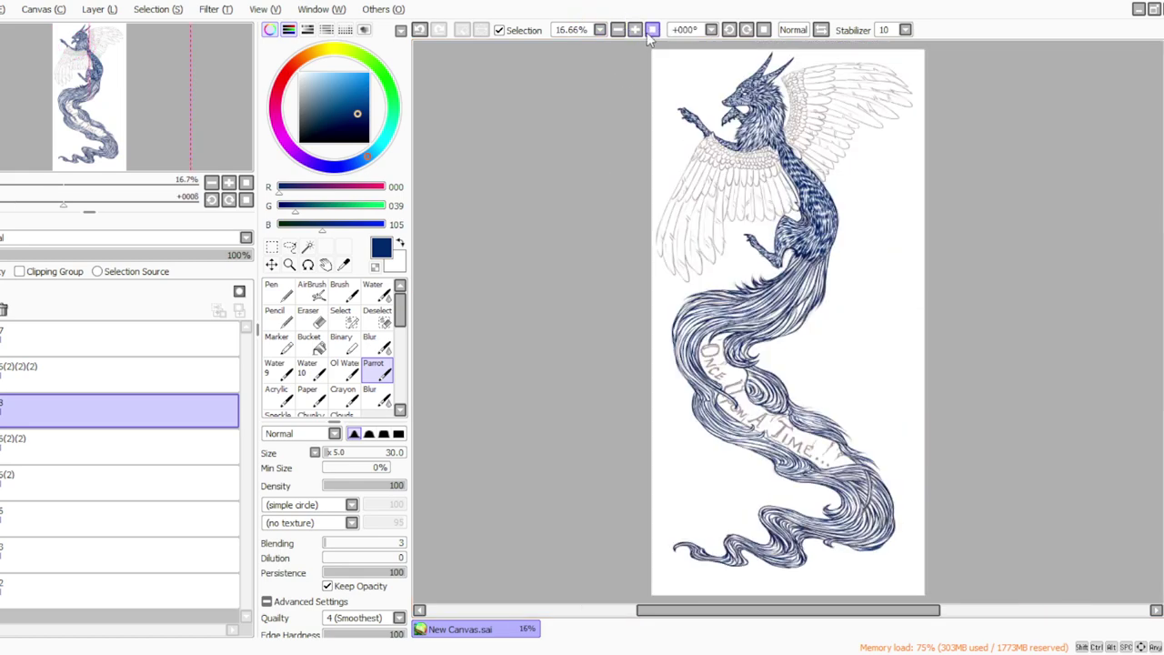
{"action": "left_click", "coordinate": [635, 29]}
{"action": "left_click_drag", "start_coordinate": [1163, 295], "coordinate": [1163, 239]}
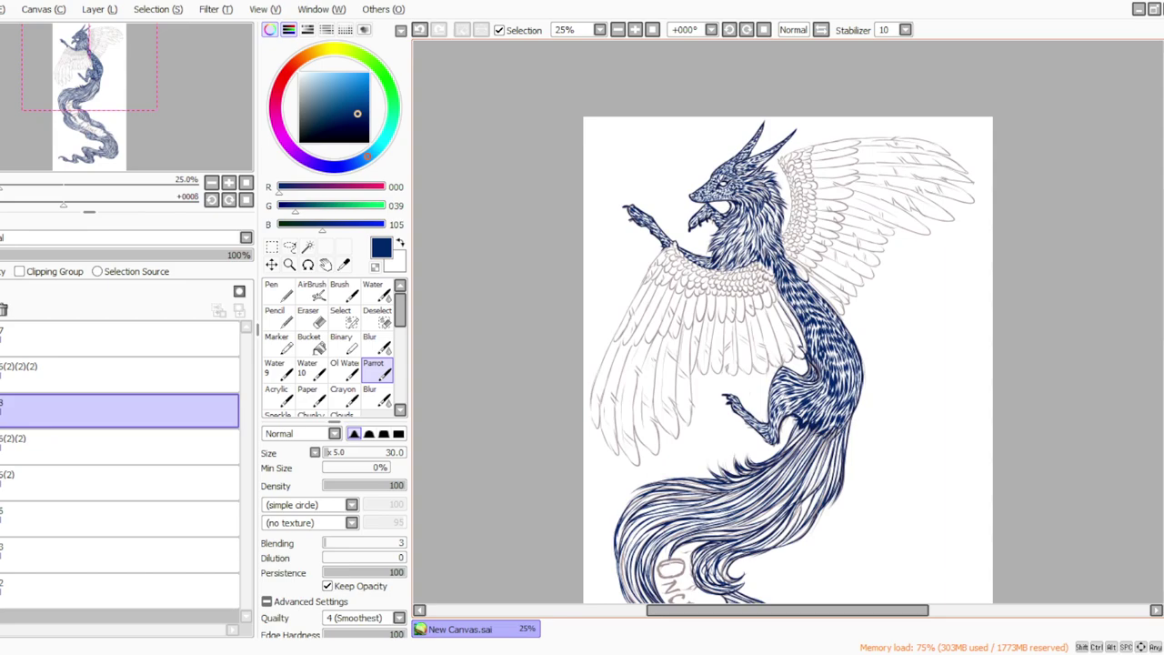
{"action": "left_click", "coordinate": [633, 30]}
{"action": "left_click", "coordinate": [652, 30]}
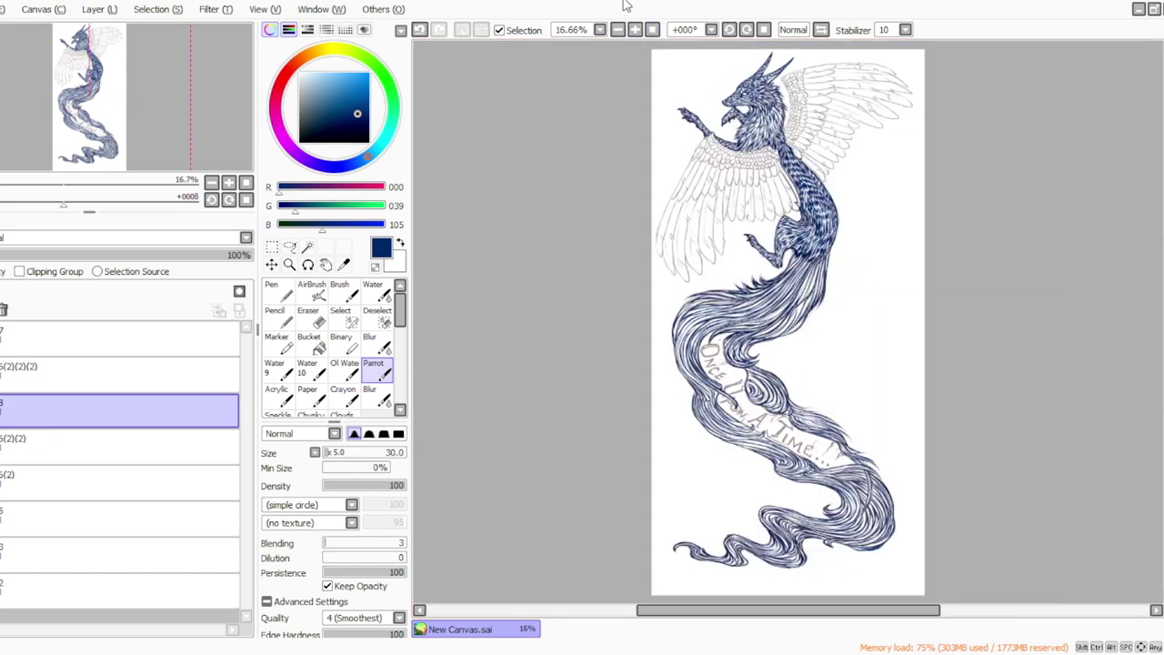
{"action": "left_click", "coordinate": [289, 246]}
{"action": "left_click_drag", "start_coordinate": [1163, 304], "coordinate": [1163, 241]}
{"action": "left_click", "coordinate": [635, 30]}
{"action": "mouse_move", "coordinate": [821, 187]}
{"action": "left_mouse_down"}
{"action": "mouse_move", "coordinate": [974, 352]}
{"action": "mouse_move", "coordinate": [847, 403]}
{"action": "left_mouse_up"}
{"action": "mouse_move", "coordinate": [715, 467]}
{"action": "left_mouse_down"}
{"action": "mouse_move", "coordinate": [608, 562]}
{"action": "mouse_move", "coordinate": [583, 415]}
{"action": "mouse_move", "coordinate": [641, 318]}
{"action": "left_mouse_up"}
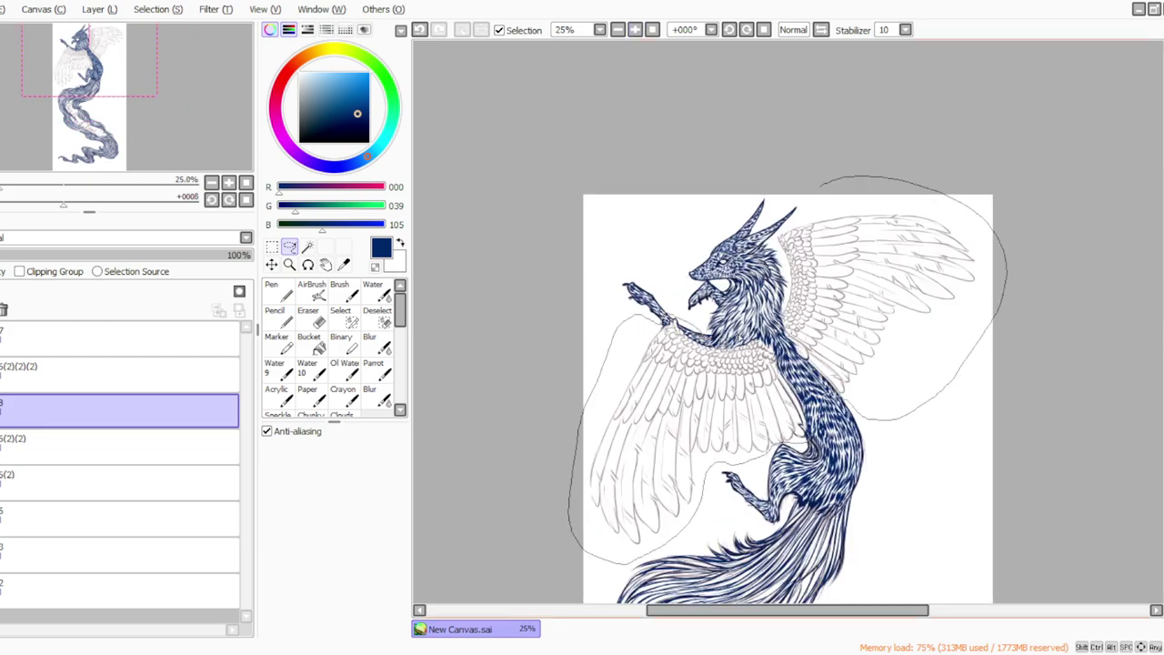
{"action": "left_click_drag", "start_coordinate": [794, 198], "coordinate": [797, 195]}
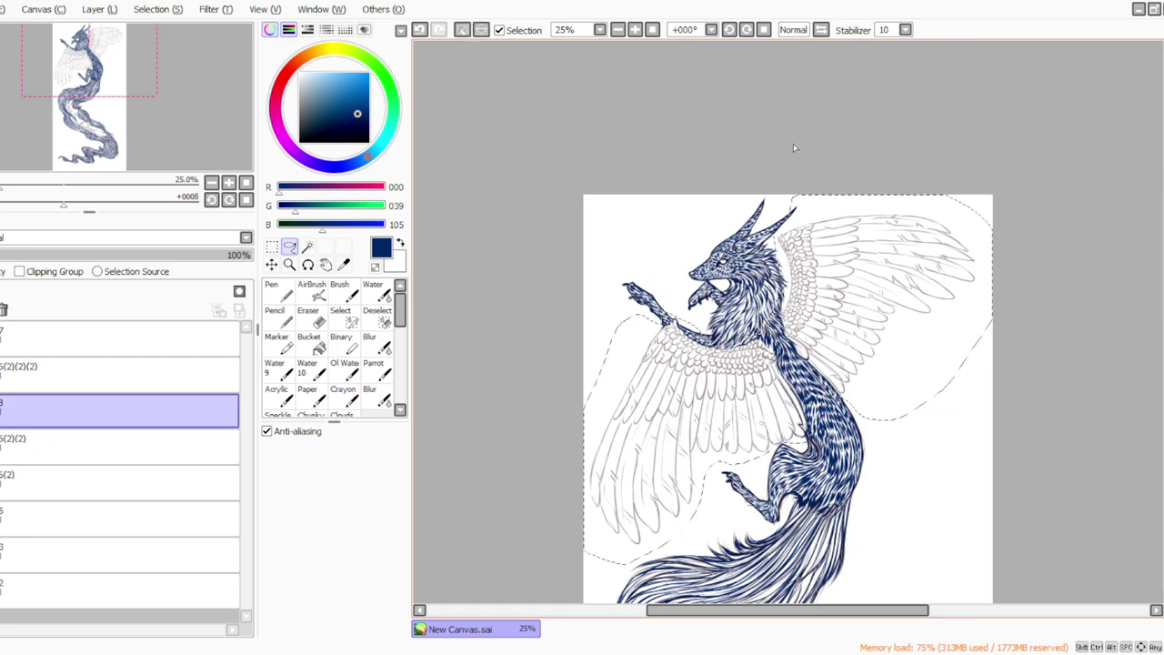
{"action": "left_click", "coordinate": [2, 98]}
{"action": "left_click", "coordinate": [216, 11]}
{"action": "left_click", "coordinate": [225, 28]}
{"action": "left_click_drag", "start_coordinate": [283, 400], "coordinate": [278, 371]}
{"action": "left_click_drag", "start_coordinate": [274, 422], "coordinate": [328, 423]}
{"action": "left_click", "coordinate": [366, 447]}
Step: Copy the selected wings from the 43% opacity sketch layer and paste them onto a new layer
{"action": "left_click", "coordinate": [2, 375]}
{"action": "left_click", "coordinate": [3, 412]}
{"action": "left_click", "coordinate": [118, 375]}
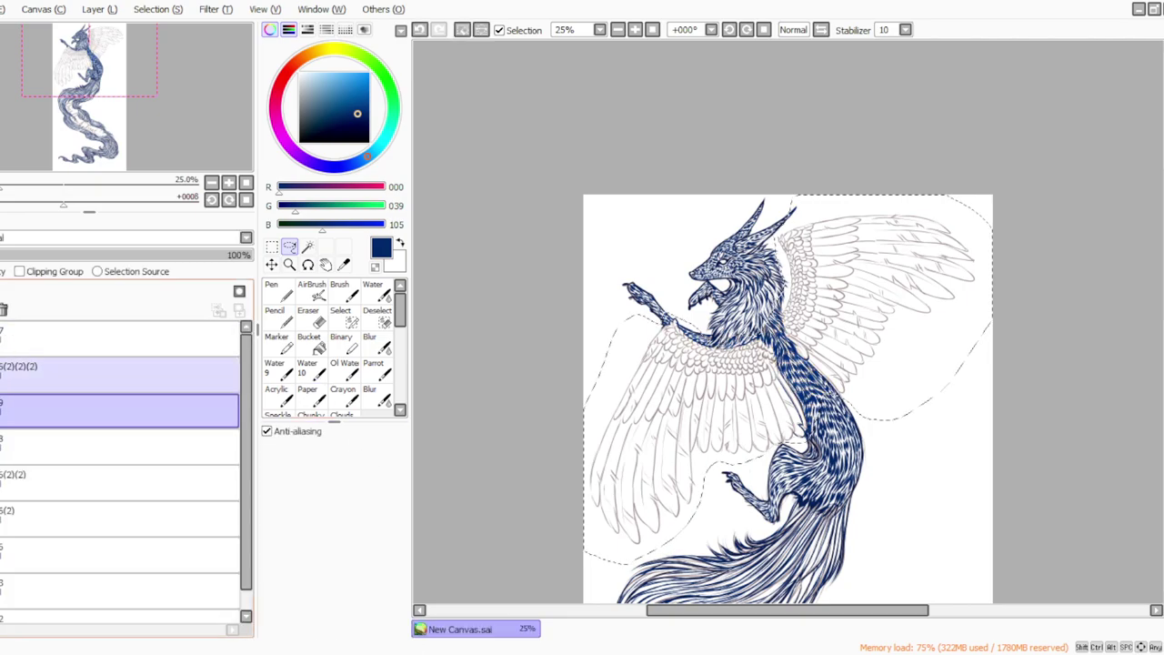
{"action": "left_click", "coordinate": [118, 410]}
{"action": "left_click", "coordinate": [118, 374]}
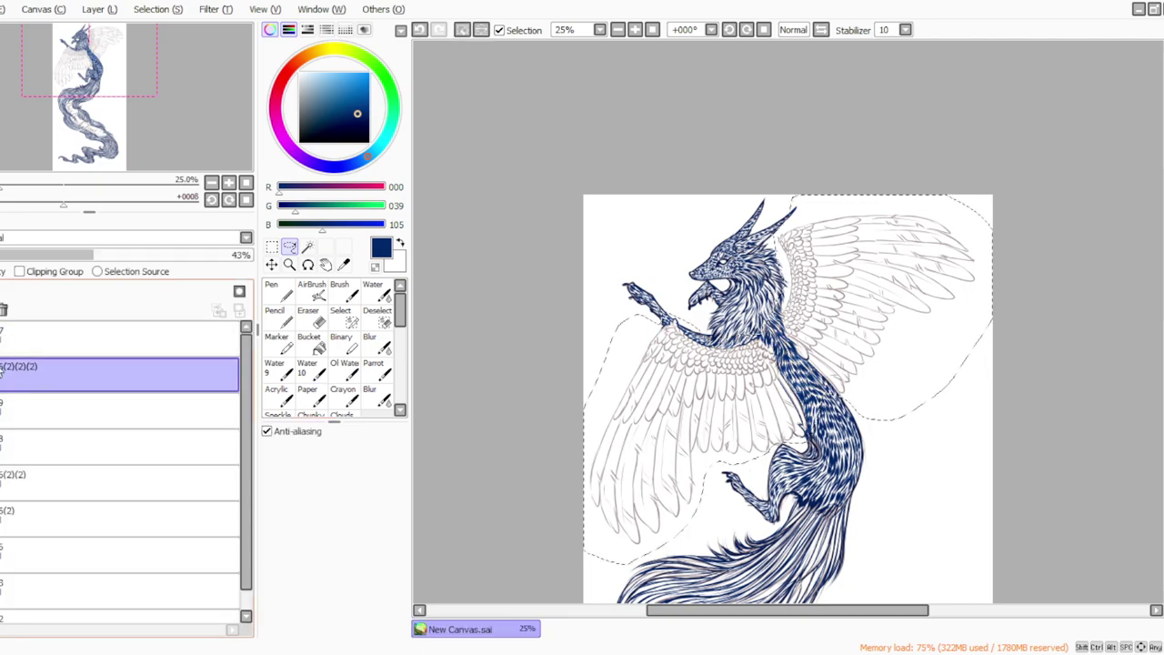
{"action": "left_click", "coordinate": [2, 375]}
{"action": "left_click", "coordinate": [2, 374]}
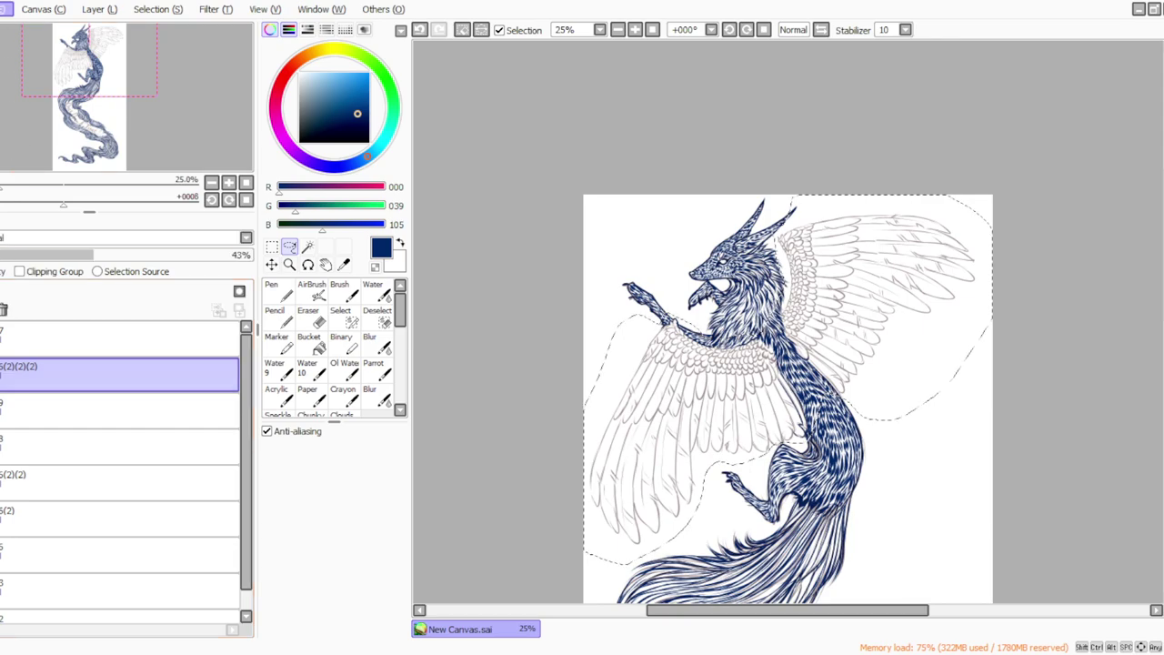
{"action": "key", "text": "ctrl+v"}
Step: Recolour the pasted wing lines to dark blue with a colour adjustment filter and clear the selection
{"action": "left_click", "coordinate": [208, 12]}
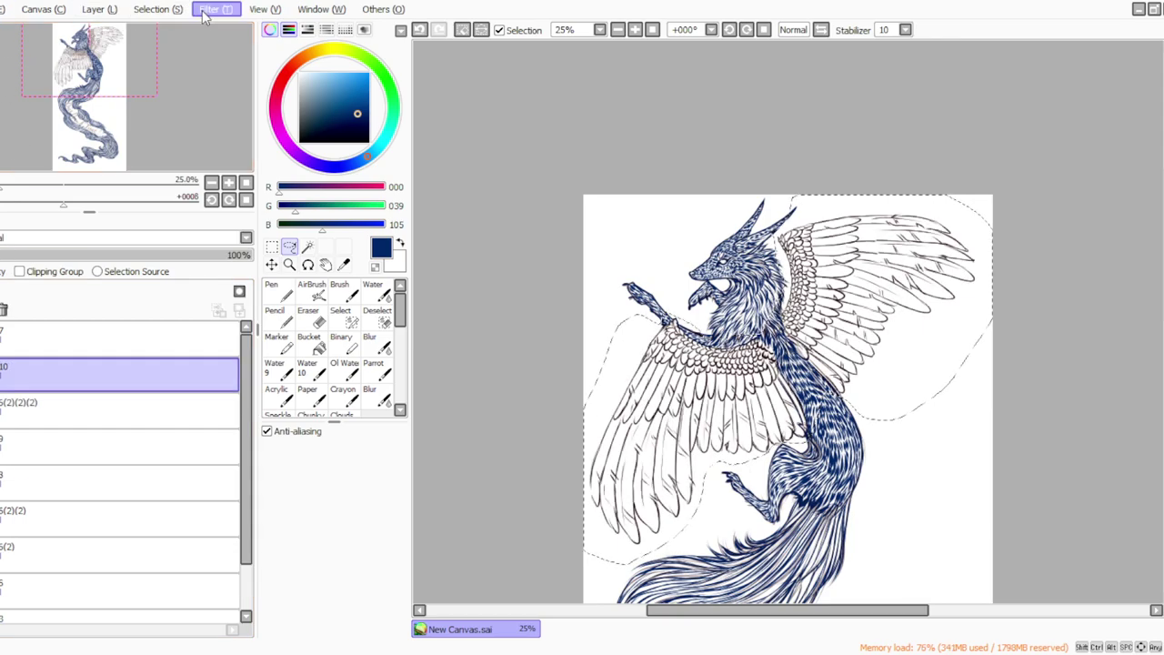
{"action": "left_click", "coordinate": [221, 29]}
{"action": "left_click", "coordinate": [300, 408]}
{"action": "left_click_drag", "start_coordinate": [281, 370], "coordinate": [190, 368]}
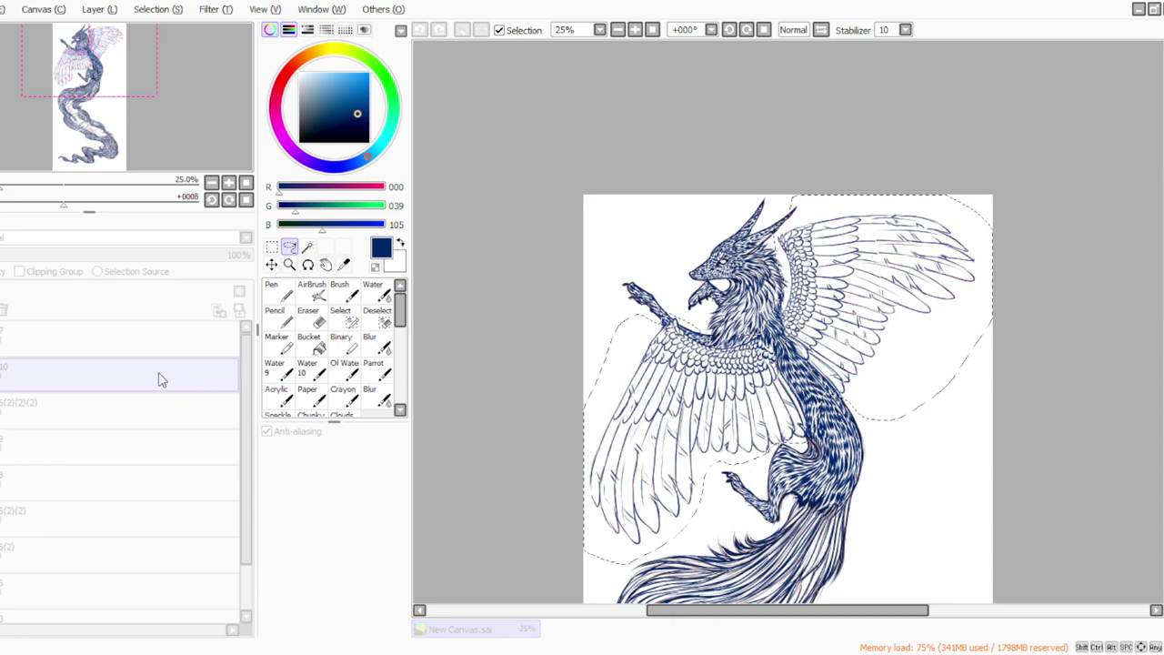
{"action": "left_click", "coordinate": [636, 30]}
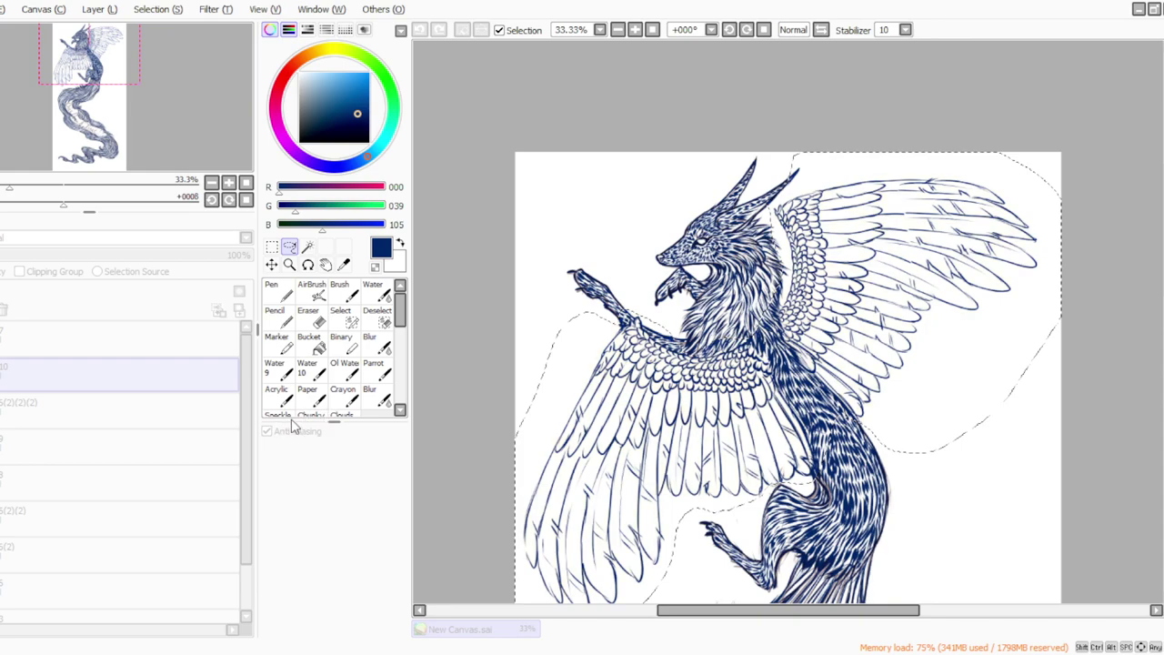
{"action": "left_click", "coordinate": [307, 450]}
{"action": "left_click", "coordinate": [272, 247]}
{"action": "left_click", "coordinate": [453, 383]}
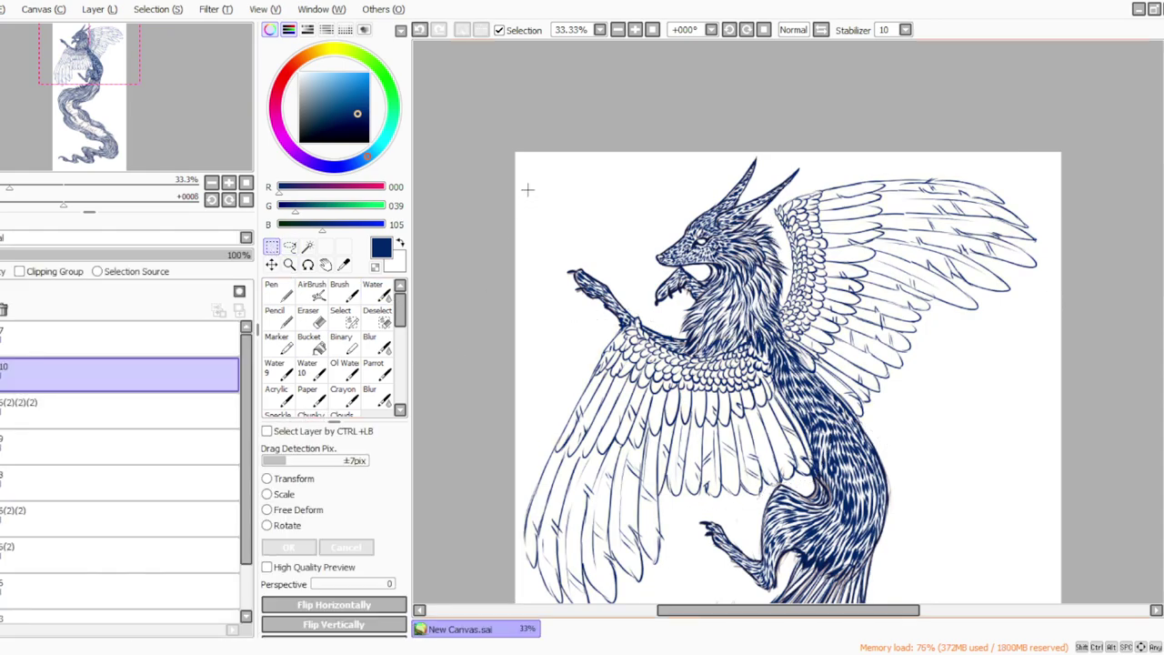
Step: Merge the recoloured wing layer down into the sketch layer beneath it
{"action": "left_click", "coordinate": [651, 30]}
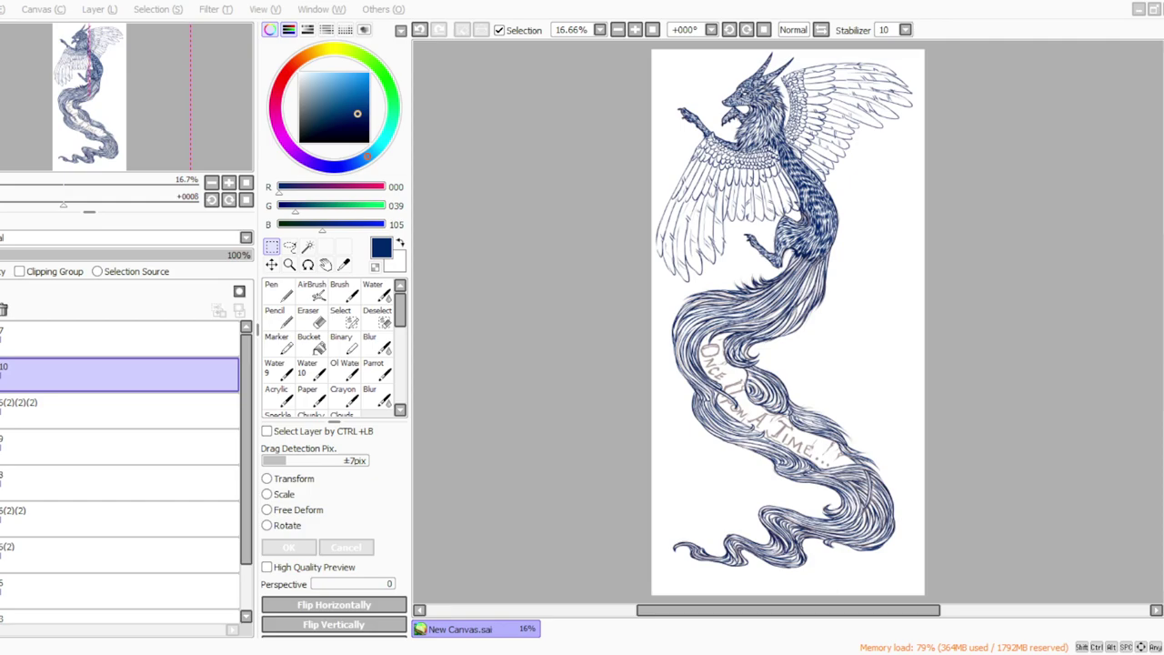
{"action": "left_click", "coordinate": [425, 653]}
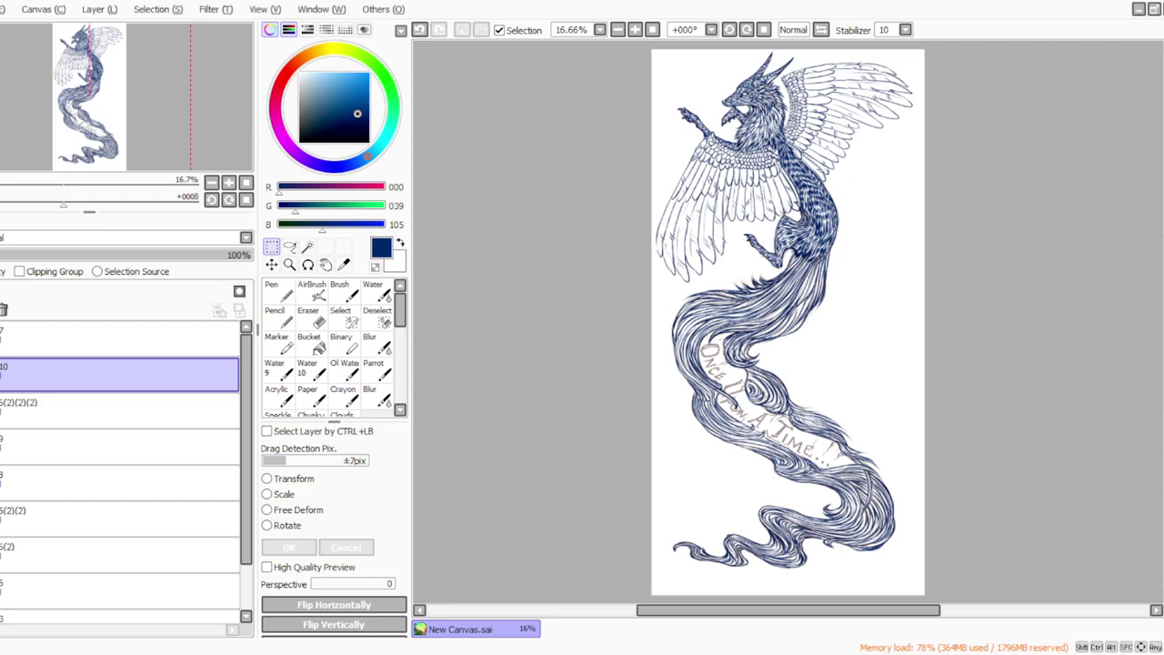
{"action": "left_click", "coordinate": [94, 159]}
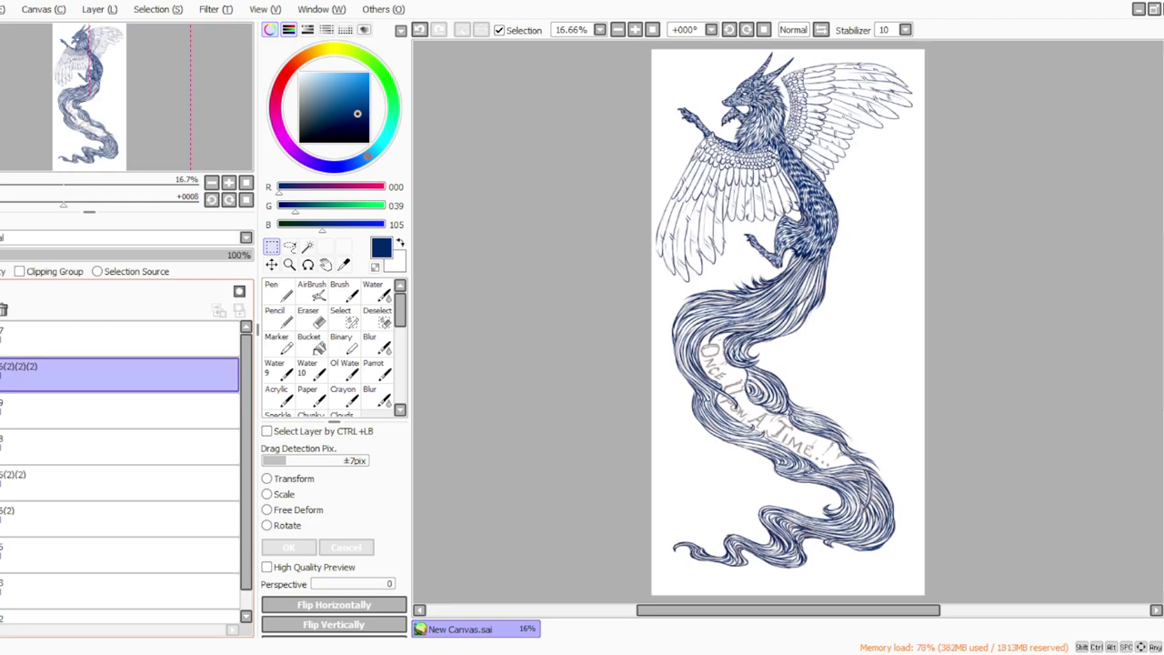
Step: Move the recoloured wing layer down one place, merge it into the line art layer beneath and duplicate the merged layer
{"action": "left_click_drag", "start_coordinate": [45, 375], "coordinate": [45, 419]}
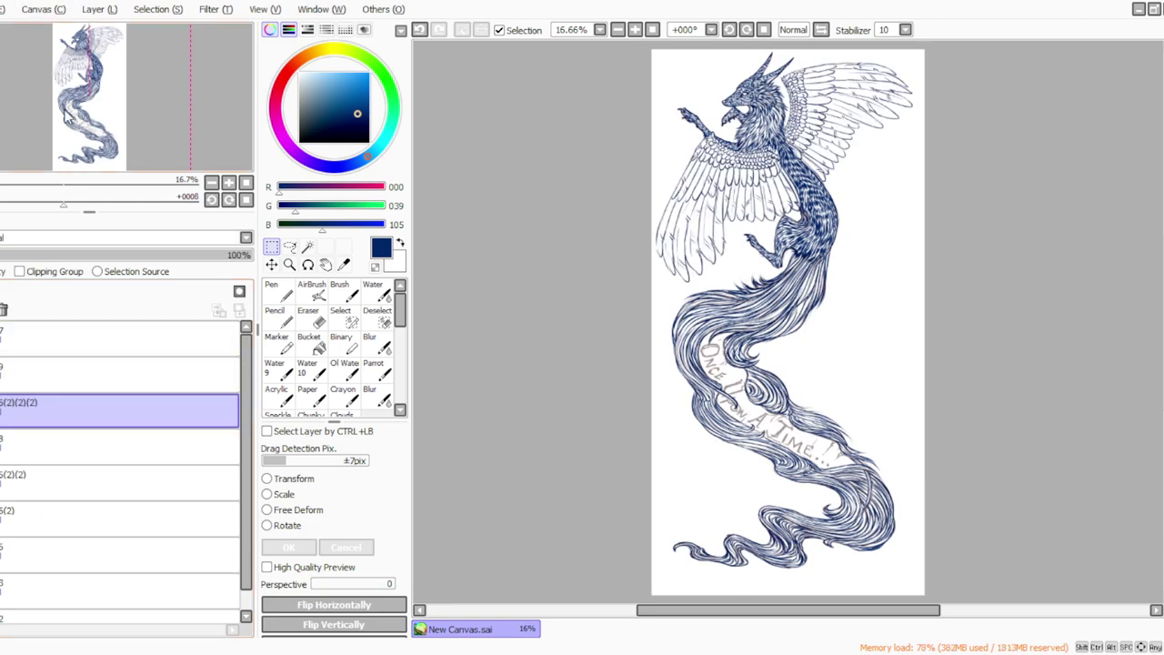
{"action": "key", "text": "ctrl+e"}
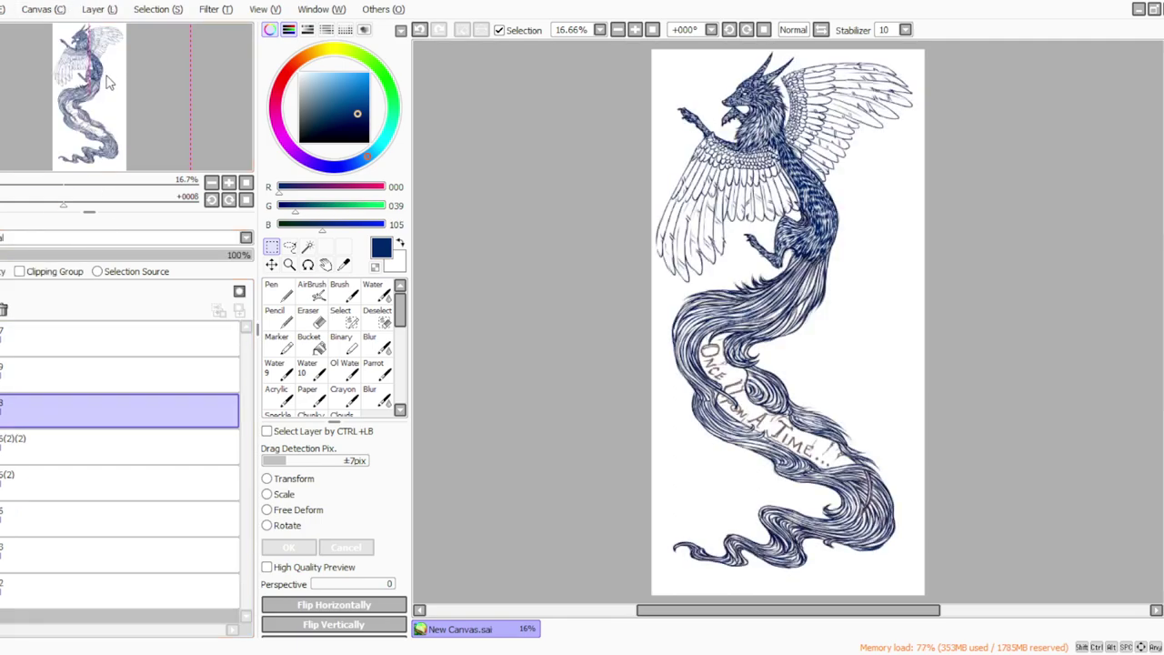
{"action": "key", "text": "ctrl+z"}
Step: Add a new layer between the two line art copies and choose the Parrot brush with dark navy, RGB 0, 12, 72
{"action": "left_click", "coordinate": [26, 445]}
{"action": "left_click", "coordinate": [97, 11]}
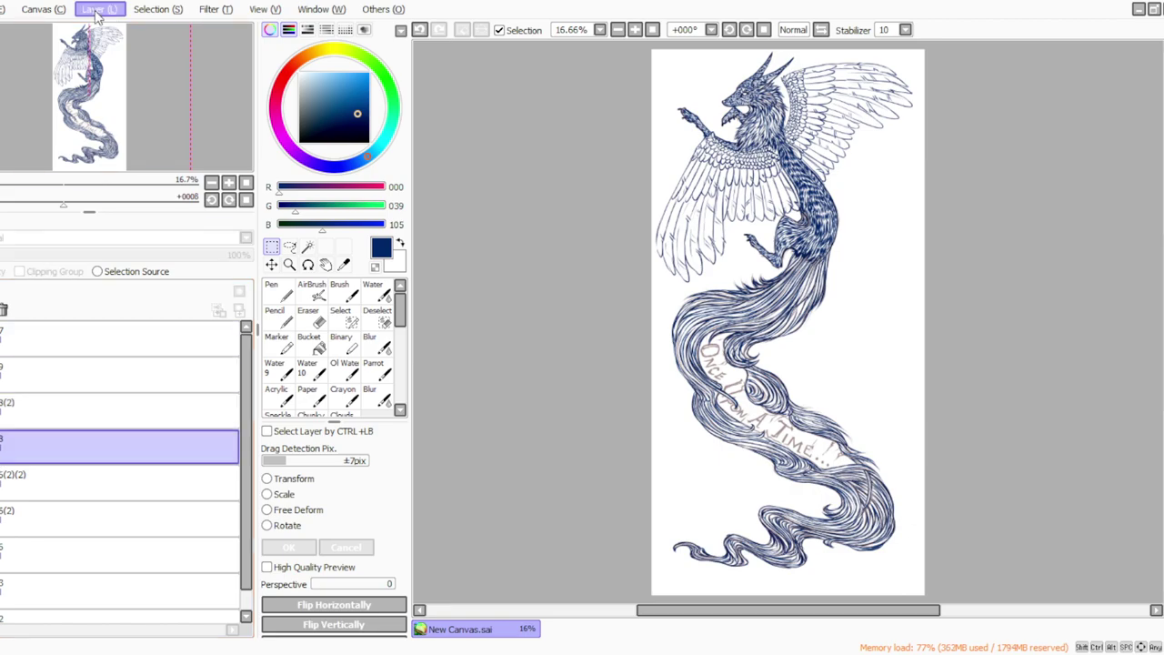
{"action": "left_click", "coordinate": [102, 29]}
{"action": "left_click", "coordinate": [357, 122]}
{"action": "left_click", "coordinate": [374, 367]}
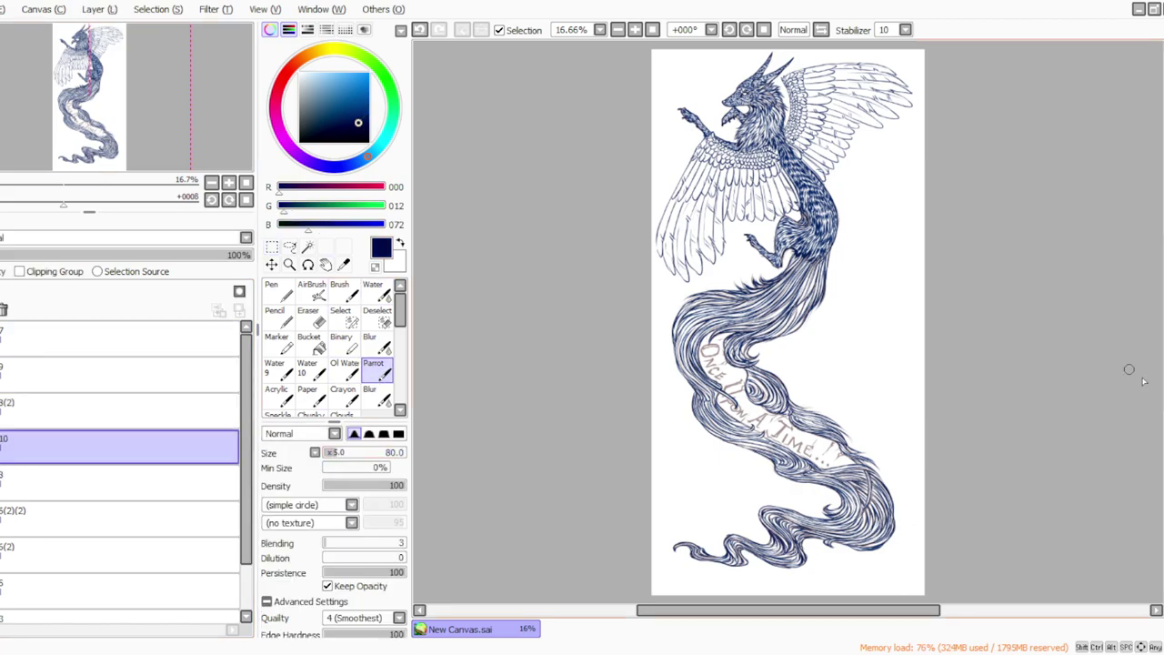
Step: Paint the creature's upper body, neck and the adjoining feathers solid navy with the Parrot brush at size 80
{"action": "left_click", "coordinate": [635, 29]}
{"action": "mouse_move", "coordinate": [742, 238]}
{"action": "left_mouse_down"}
{"action": "mouse_move", "coordinate": [790, 309]}
{"action": "mouse_move", "coordinate": [801, 301]}
{"action": "mouse_move", "coordinate": [773, 322]}
{"action": "mouse_move", "coordinate": [798, 357]}
{"action": "left_mouse_up"}
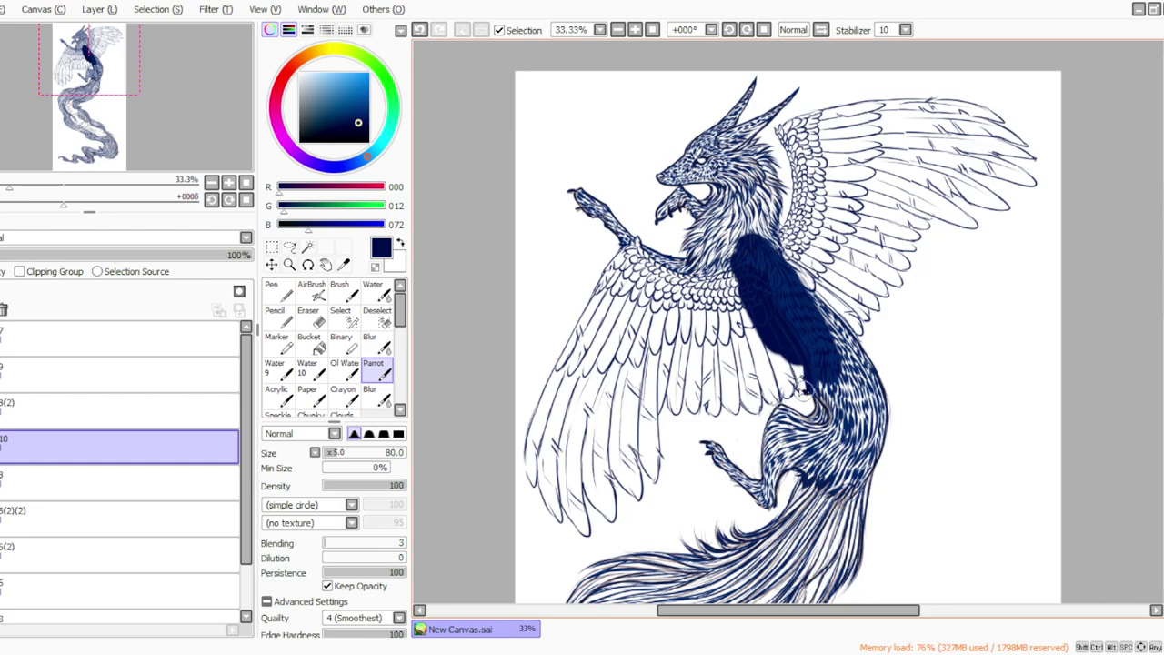
{"action": "mouse_move", "coordinate": [801, 378]}
{"action": "left_mouse_down"}
{"action": "mouse_move", "coordinate": [763, 315]}
{"action": "mouse_move", "coordinate": [788, 384]}
{"action": "mouse_move", "coordinate": [785, 395]}
{"action": "mouse_move", "coordinate": [764, 326]}
{"action": "mouse_move", "coordinate": [778, 388]}
{"action": "mouse_move", "coordinate": [742, 302]}
{"action": "left_mouse_up"}
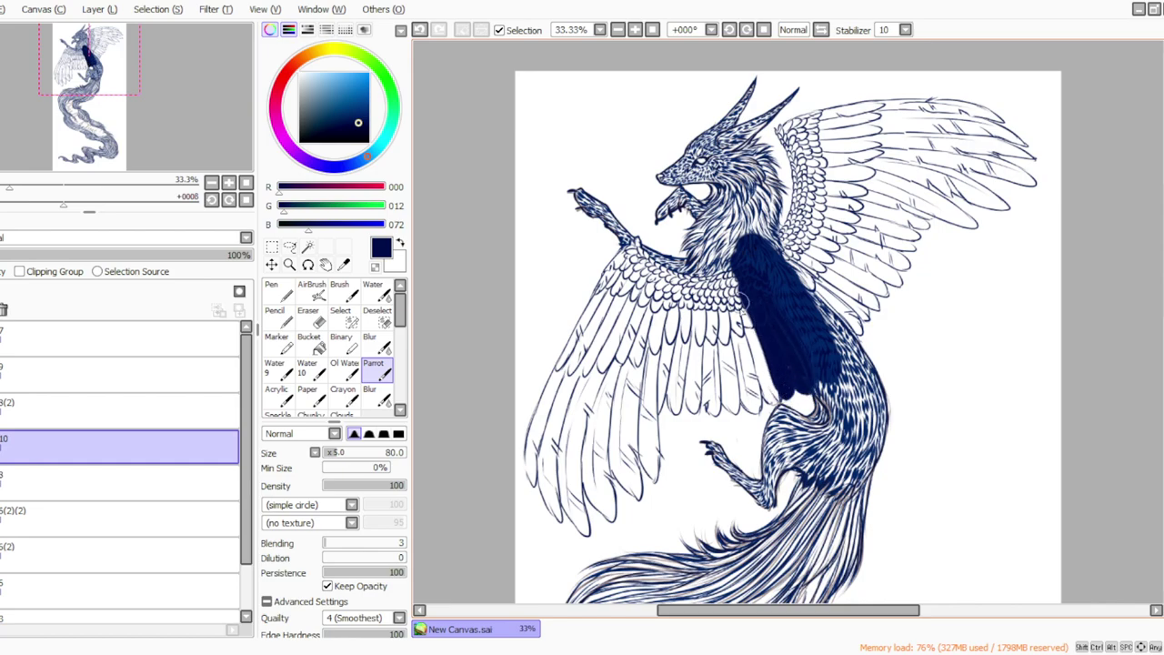
{"action": "mouse_move", "coordinate": [776, 393]}
{"action": "left_mouse_down"}
{"action": "mouse_move", "coordinate": [748, 324]}
{"action": "mouse_move", "coordinate": [757, 369]}
{"action": "mouse_move", "coordinate": [732, 333]}
{"action": "mouse_move", "coordinate": [751, 287]}
{"action": "left_mouse_up"}
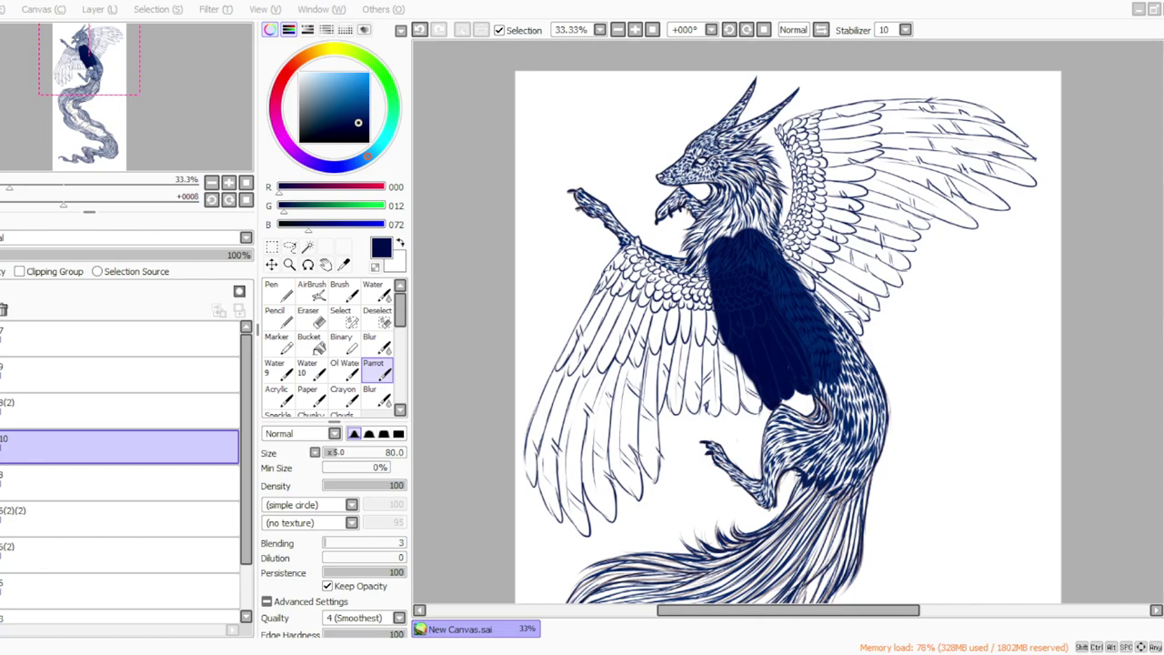
{"action": "mouse_move", "coordinate": [712, 112]}
{"action": "left_mouse_down"}
{"action": "mouse_move", "coordinate": [740, 254]}
{"action": "mouse_move", "coordinate": [714, 173]}
{"action": "mouse_move", "coordinate": [710, 239]}
{"action": "left_mouse_up"}
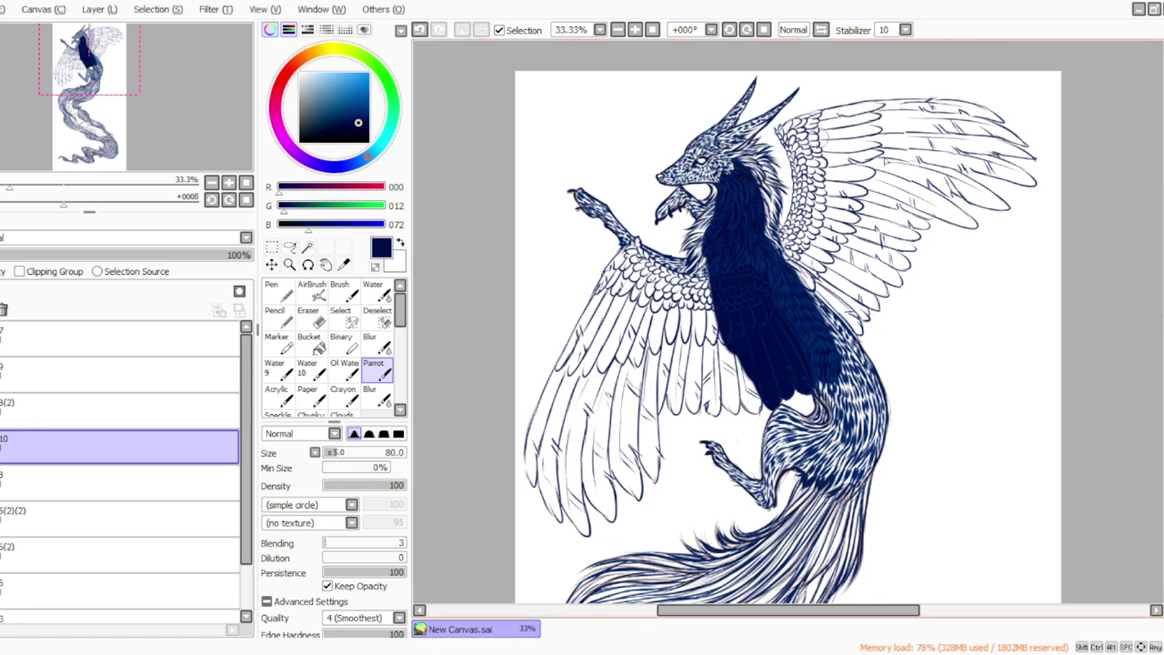
Step: Fill the rear horn and the back of the head with navy, following the horn's outline
{"action": "left_click_drag", "start_coordinate": [1163, 255], "coordinate": [1163, 224]}
{"action": "left_click", "coordinate": [635, 30]}
{"action": "left_click", "coordinate": [730, 32]}
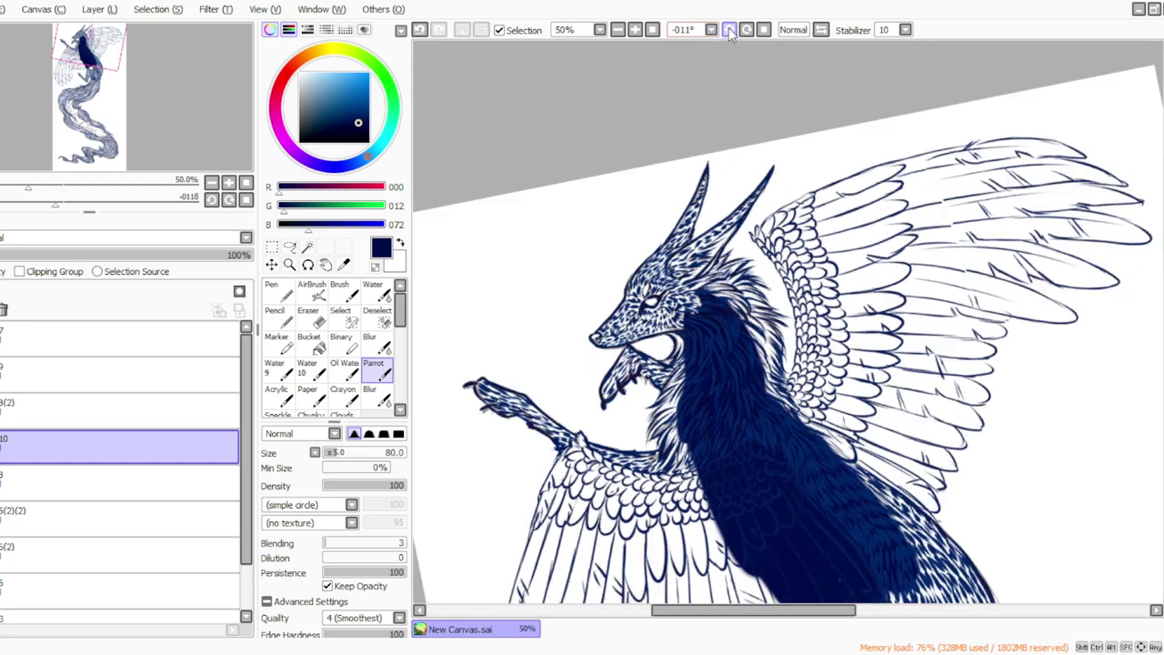
{"action": "left_click", "coordinate": [729, 32]}
{"action": "left_click", "coordinate": [729, 32]}
{"action": "left_click", "coordinate": [729, 30]}
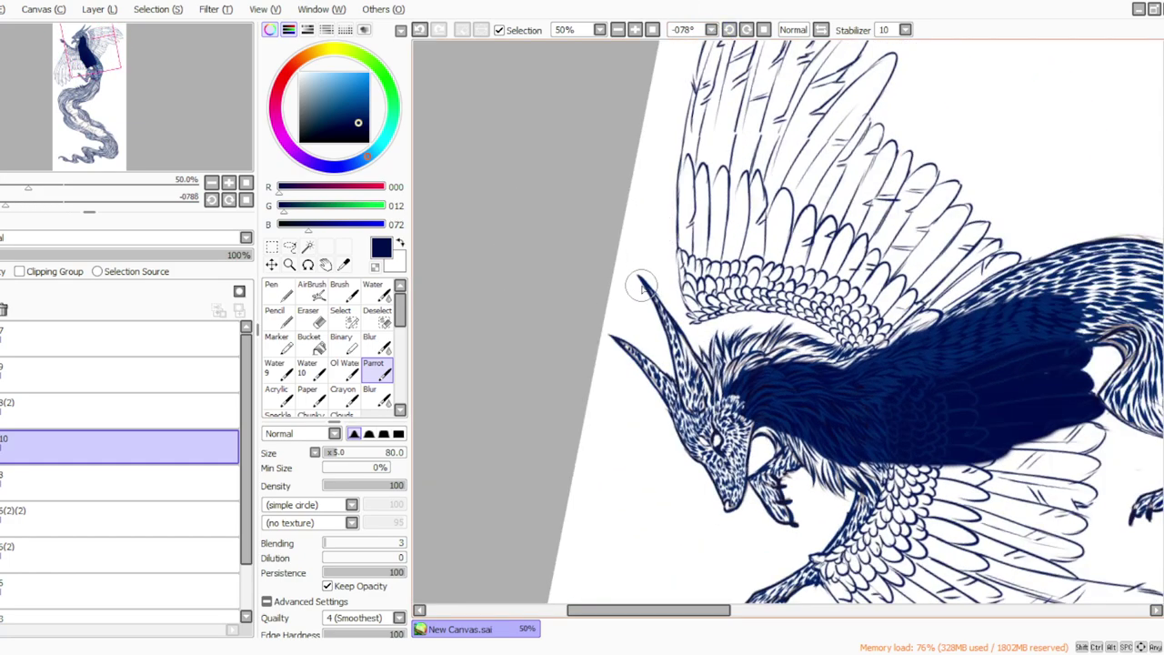
{"action": "left_click_drag", "start_coordinate": [651, 296], "coordinate": [704, 373]}
{"action": "left_click_drag", "start_coordinate": [667, 320], "coordinate": [713, 407]}
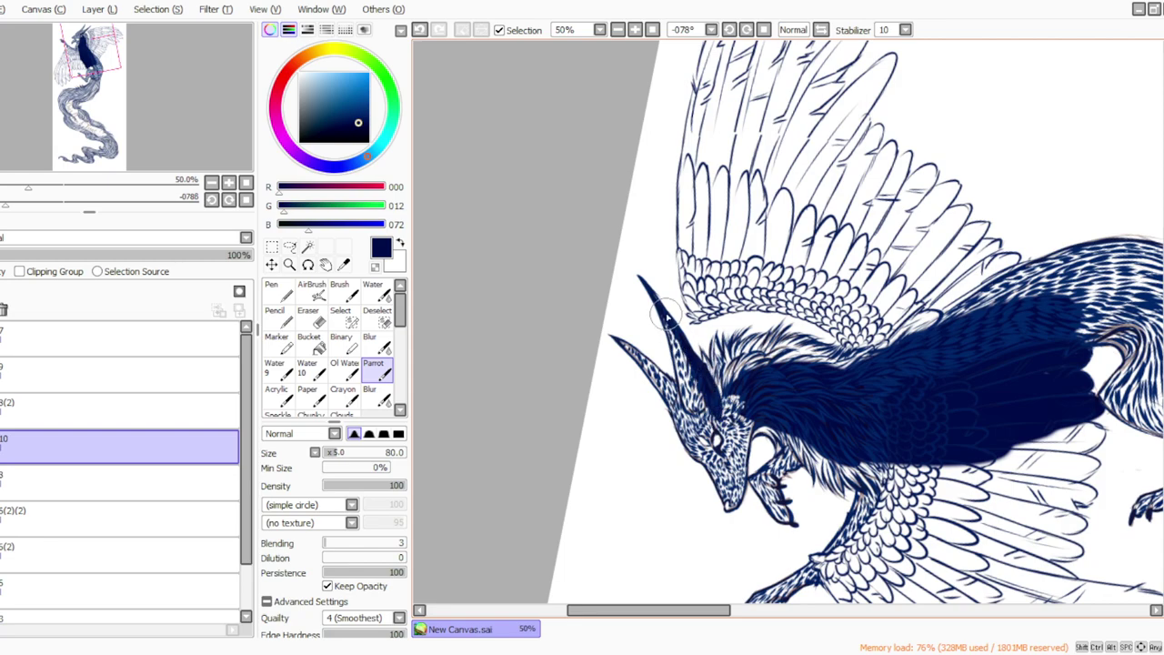
{"action": "left_click_drag", "start_coordinate": [668, 323], "coordinate": [699, 414]}
{"action": "mouse_move", "coordinate": [666, 328]}
{"action": "left_mouse_down"}
{"action": "mouse_move", "coordinate": [675, 396]}
{"action": "mouse_move", "coordinate": [691, 404]}
{"action": "mouse_move", "coordinate": [681, 381]}
{"action": "mouse_move", "coordinate": [699, 427]}
{"action": "mouse_move", "coordinate": [714, 437]}
{"action": "mouse_move", "coordinate": [743, 417]}
{"action": "mouse_move", "coordinate": [702, 360]}
{"action": "mouse_move", "coordinate": [738, 420]}
{"action": "left_mouse_up"}
Step: Fill the front horn, forehead and face with navy down to the tip of the snout
{"action": "left_click", "coordinate": [745, 30]}
{"action": "left_click", "coordinate": [745, 30]}
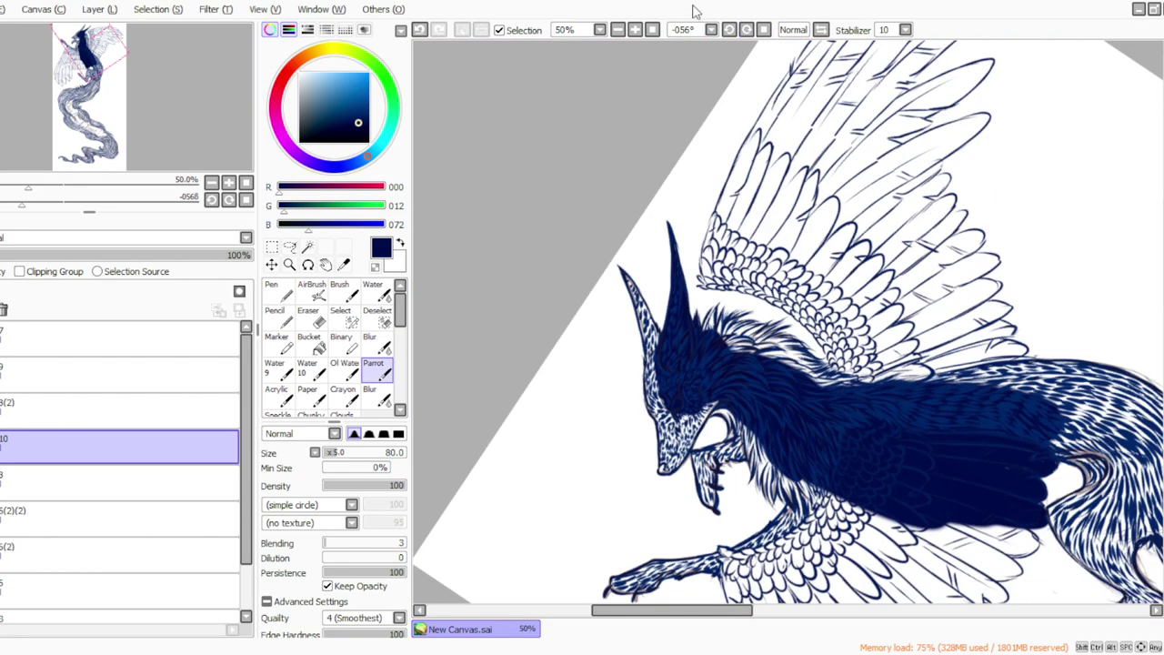
{"action": "mouse_move", "coordinate": [625, 274]}
{"action": "left_mouse_down"}
{"action": "mouse_move", "coordinate": [666, 359]}
{"action": "mouse_move", "coordinate": [631, 282]}
{"action": "mouse_move", "coordinate": [665, 370]}
{"action": "mouse_move", "coordinate": [628, 282]}
{"action": "mouse_move", "coordinate": [657, 358]}
{"action": "mouse_move", "coordinate": [627, 284]}
{"action": "mouse_move", "coordinate": [649, 414]}
{"action": "left_mouse_up"}
{"action": "left_click", "coordinate": [420, 30]}
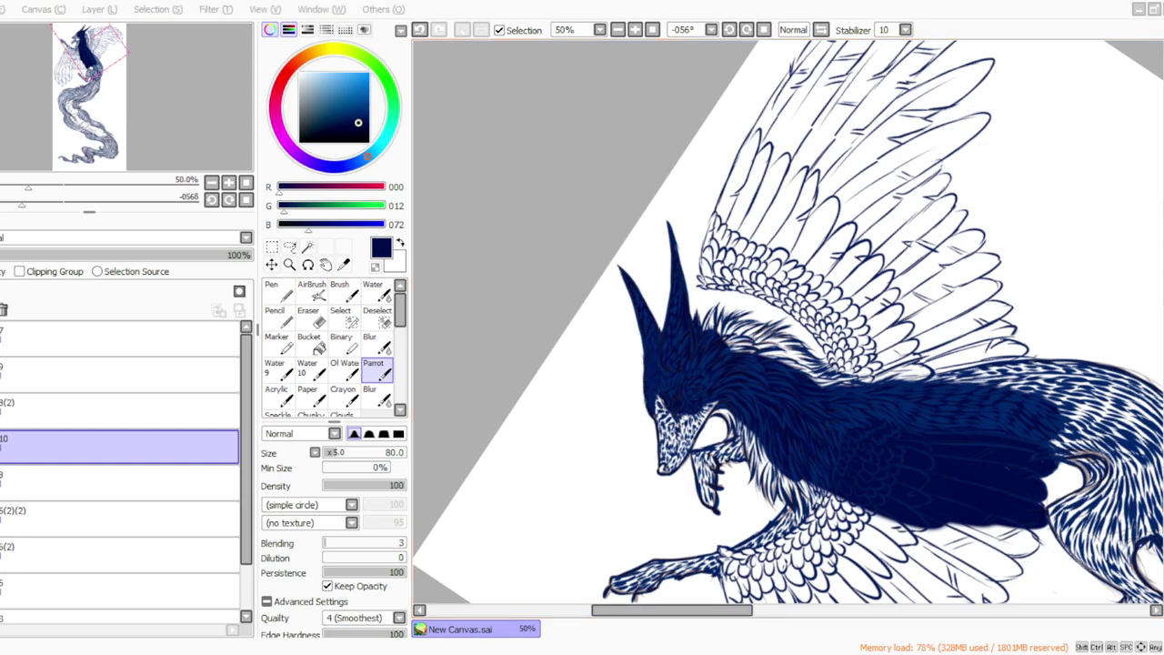
{"action": "mouse_move", "coordinate": [714, 397]}
{"action": "left_mouse_down"}
{"action": "mouse_move", "coordinate": [729, 420]}
{"action": "mouse_move", "coordinate": [704, 416]}
{"action": "mouse_move", "coordinate": [716, 406]}
{"action": "mouse_move", "coordinate": [702, 417]}
{"action": "mouse_move", "coordinate": [662, 469]}
{"action": "left_mouse_up"}
{"action": "left_click", "coordinate": [419, 29]}
{"action": "left_click_drag", "start_coordinate": [659, 472], "coordinate": [674, 418]}
{"action": "mouse_move", "coordinate": [665, 469]}
{"action": "left_mouse_down"}
{"action": "mouse_move", "coordinate": [696, 397]}
{"action": "mouse_move", "coordinate": [714, 398]}
{"action": "left_mouse_up"}
{"action": "mouse_move", "coordinate": [687, 445]}
{"action": "left_mouse_down"}
{"action": "mouse_move", "coordinate": [696, 392]}
{"action": "mouse_move", "coordinate": [673, 456]}
{"action": "mouse_move", "coordinate": [678, 405]}
{"action": "mouse_move", "coordinate": [660, 383]}
{"action": "mouse_move", "coordinate": [662, 425]}
{"action": "mouse_move", "coordinate": [649, 399]}
{"action": "mouse_move", "coordinate": [662, 470]}
{"action": "mouse_move", "coordinate": [660, 421]}
{"action": "mouse_move", "coordinate": [669, 458]}
{"action": "left_mouse_up"}
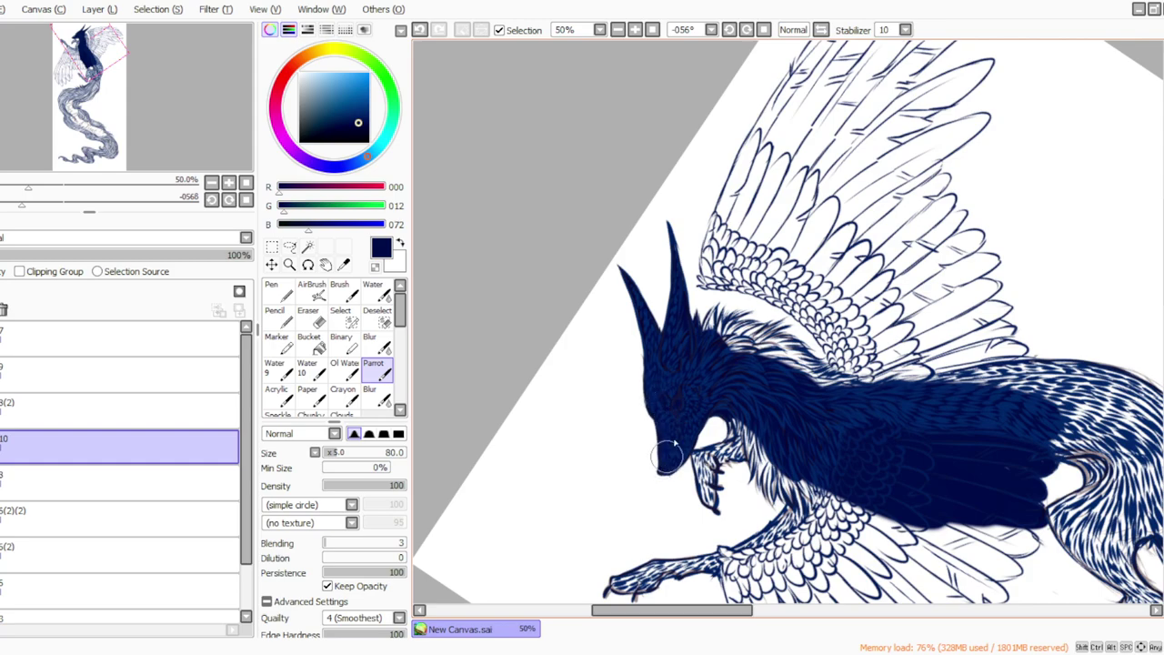
Step: Fill the mane fur along the back of the head and neck with navy, keeping the spiky fur edge
{"action": "left_click", "coordinate": [729, 31]}
{"action": "left_click", "coordinate": [728, 31]}
{"action": "left_click", "coordinate": [729, 31]}
{"action": "left_click", "coordinate": [728, 31]}
{"action": "left_click", "coordinate": [729, 31]}
{"action": "left_click", "coordinate": [729, 31]}
{"action": "left_click_drag", "start_coordinate": [791, 328], "coordinate": [798, 384]}
{"action": "left_click", "coordinate": [420, 30]}
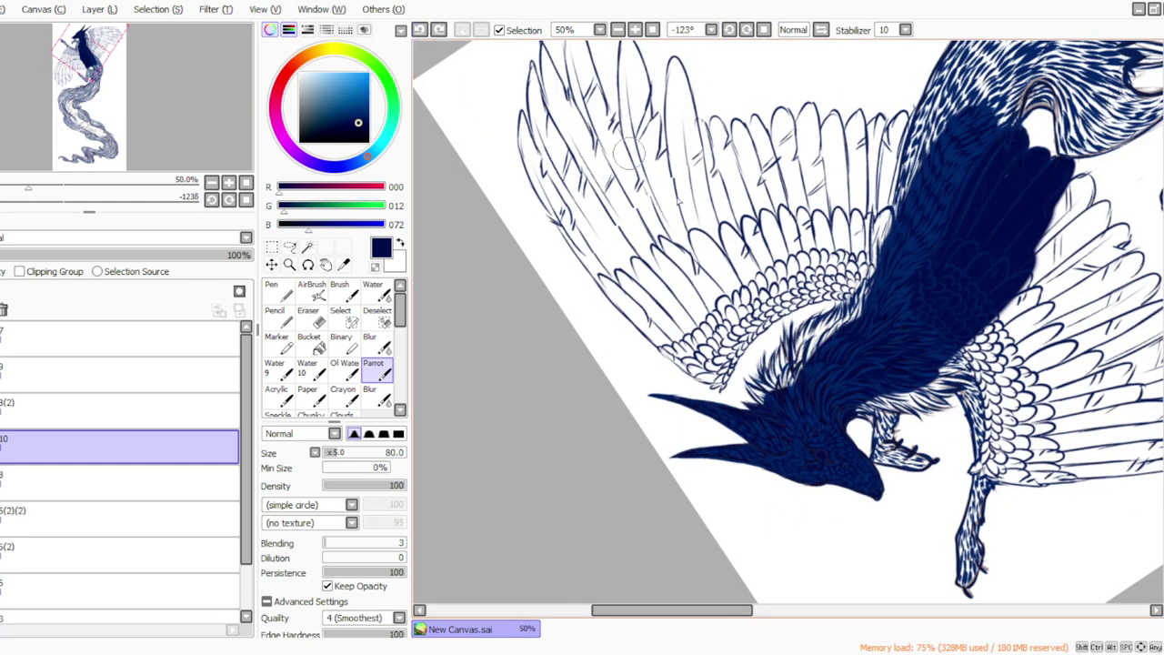
{"action": "mouse_move", "coordinate": [786, 329]}
{"action": "left_mouse_down"}
{"action": "mouse_move", "coordinate": [791, 360]}
{"action": "mouse_move", "coordinate": [781, 343]}
{"action": "mouse_move", "coordinate": [793, 393]}
{"action": "mouse_move", "coordinate": [776, 342]}
{"action": "mouse_move", "coordinate": [787, 389]}
{"action": "mouse_move", "coordinate": [777, 387]}
{"action": "mouse_move", "coordinate": [773, 352]}
{"action": "mouse_move", "coordinate": [789, 410]}
{"action": "mouse_move", "coordinate": [765, 350]}
{"action": "mouse_move", "coordinate": [781, 411]}
{"action": "mouse_move", "coordinate": [755, 374]}
{"action": "mouse_move", "coordinate": [781, 399]}
{"action": "mouse_move", "coordinate": [751, 398]}
{"action": "left_mouse_up"}
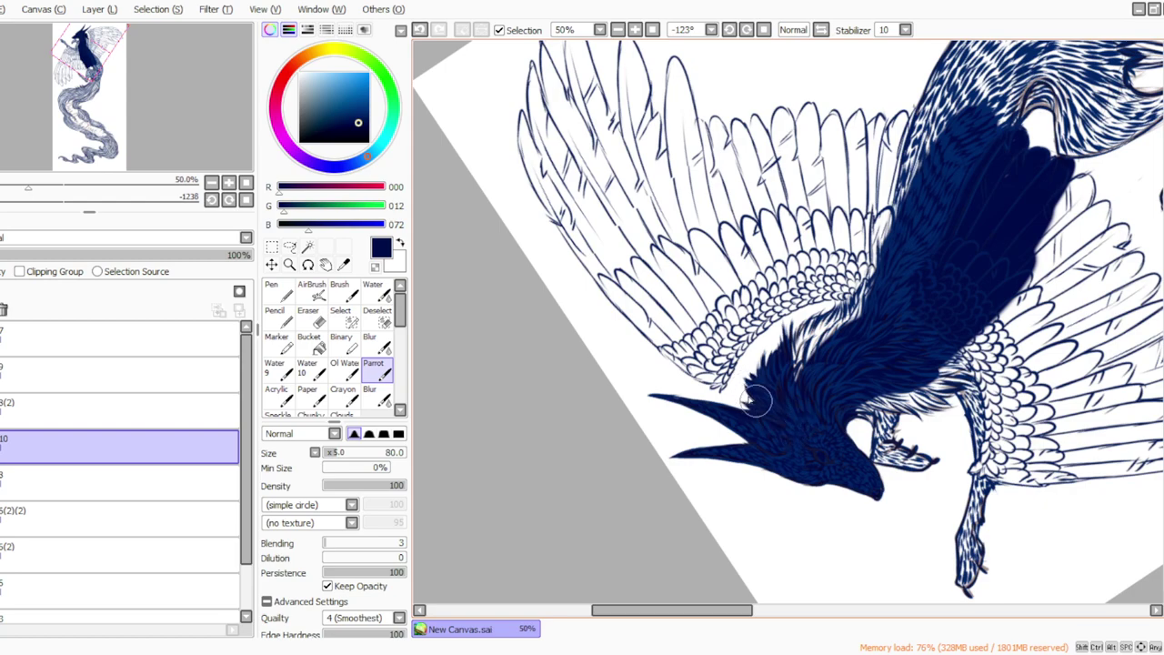
{"action": "left_click", "coordinate": [730, 30]}
{"action": "left_click", "coordinate": [730, 30]}
{"action": "left_click", "coordinate": [730, 30]}
{"action": "mouse_move", "coordinate": [835, 234]}
{"action": "left_mouse_down"}
{"action": "mouse_move", "coordinate": [835, 323]}
{"action": "mouse_move", "coordinate": [808, 341]}
{"action": "mouse_move", "coordinate": [822, 295]}
{"action": "mouse_move", "coordinate": [819, 330]}
{"action": "mouse_move", "coordinate": [810, 300]}
{"action": "left_mouse_up"}
Step: Paint the inner part of the raised wing navy, from its base beside the back into the middle feathers
{"action": "left_click", "coordinate": [747, 29]}
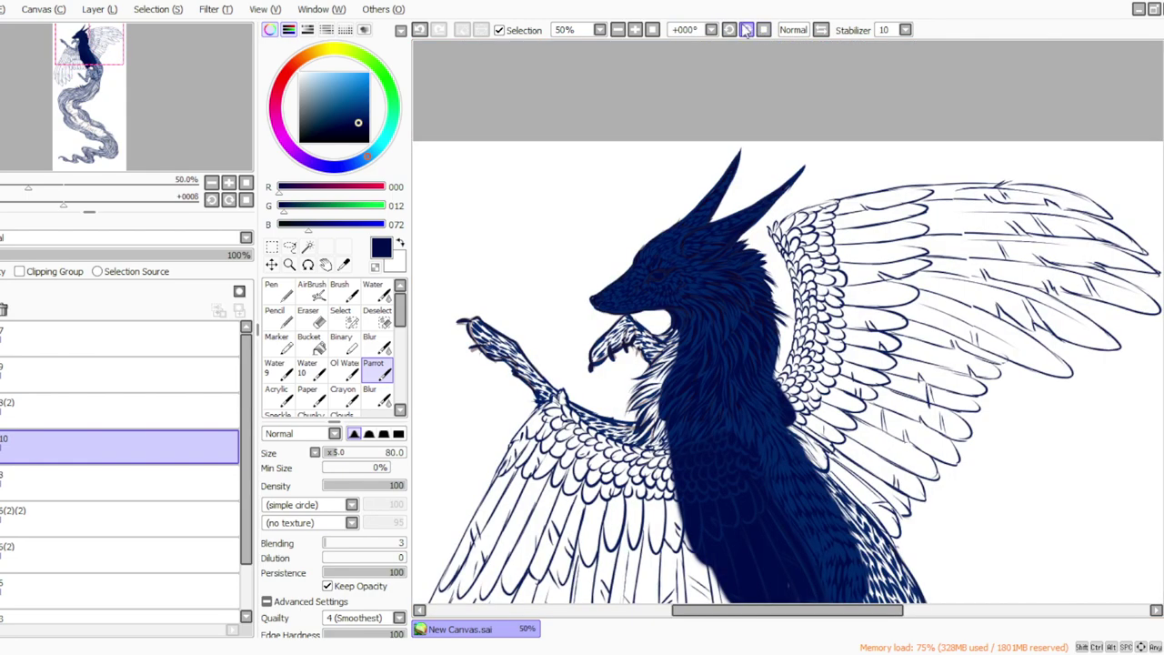
{"action": "mouse_move", "coordinate": [801, 364]}
{"action": "left_mouse_down"}
{"action": "mouse_move", "coordinate": [822, 455]}
{"action": "mouse_move", "coordinate": [855, 496]}
{"action": "mouse_move", "coordinate": [875, 443]}
{"action": "left_mouse_up"}
{"action": "mouse_move", "coordinate": [883, 485]}
{"action": "left_mouse_down"}
{"action": "mouse_move", "coordinate": [891, 523]}
{"action": "mouse_move", "coordinate": [870, 546]}
{"action": "mouse_move", "coordinate": [861, 498]}
{"action": "mouse_move", "coordinate": [887, 536]}
{"action": "mouse_move", "coordinate": [873, 560]}
{"action": "mouse_move", "coordinate": [834, 526]}
{"action": "left_mouse_up"}
{"action": "mouse_move", "coordinate": [779, 364]}
{"action": "left_mouse_down"}
{"action": "mouse_move", "coordinate": [779, 395]}
{"action": "mouse_move", "coordinate": [802, 335]}
{"action": "mouse_move", "coordinate": [770, 391]}
{"action": "mouse_move", "coordinate": [793, 362]}
{"action": "left_mouse_up"}
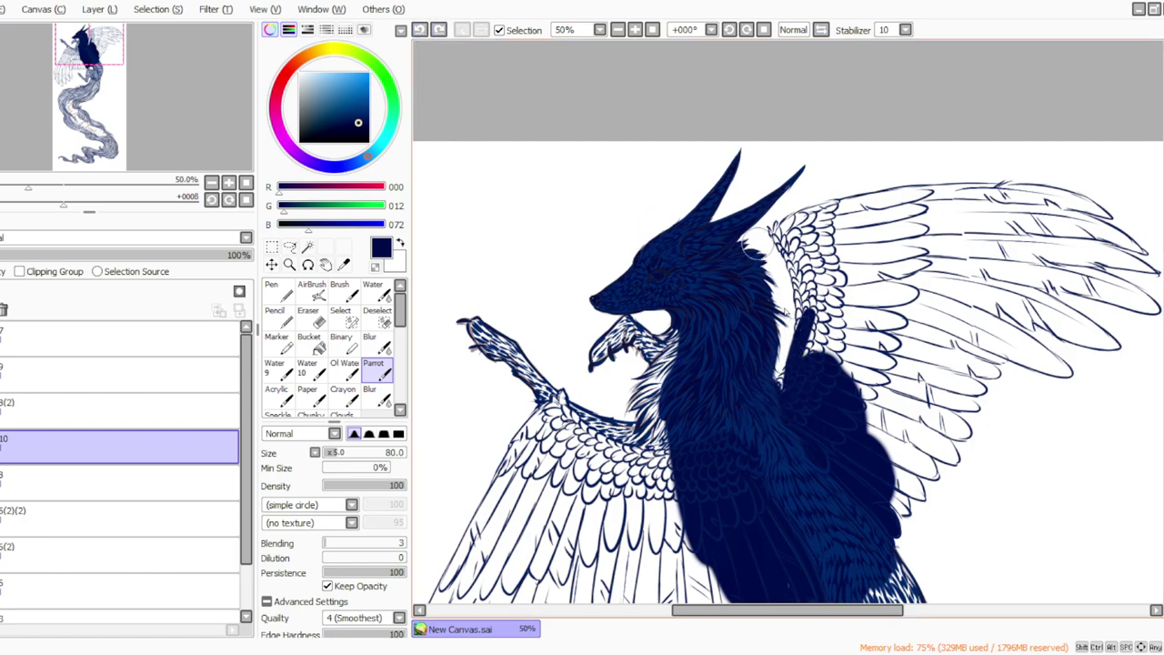
{"action": "mouse_move", "coordinate": [787, 371]}
{"action": "left_mouse_down"}
{"action": "mouse_move", "coordinate": [769, 386]}
{"action": "mouse_move", "coordinate": [795, 367]}
{"action": "mouse_move", "coordinate": [827, 265]}
{"action": "mouse_move", "coordinate": [888, 312]}
{"action": "mouse_move", "coordinate": [906, 382]}
{"action": "left_mouse_up"}
Step: Fill the raised wing's upper inner edge and the broad middle of its feathers with navy
{"action": "left_click", "coordinate": [747, 30]}
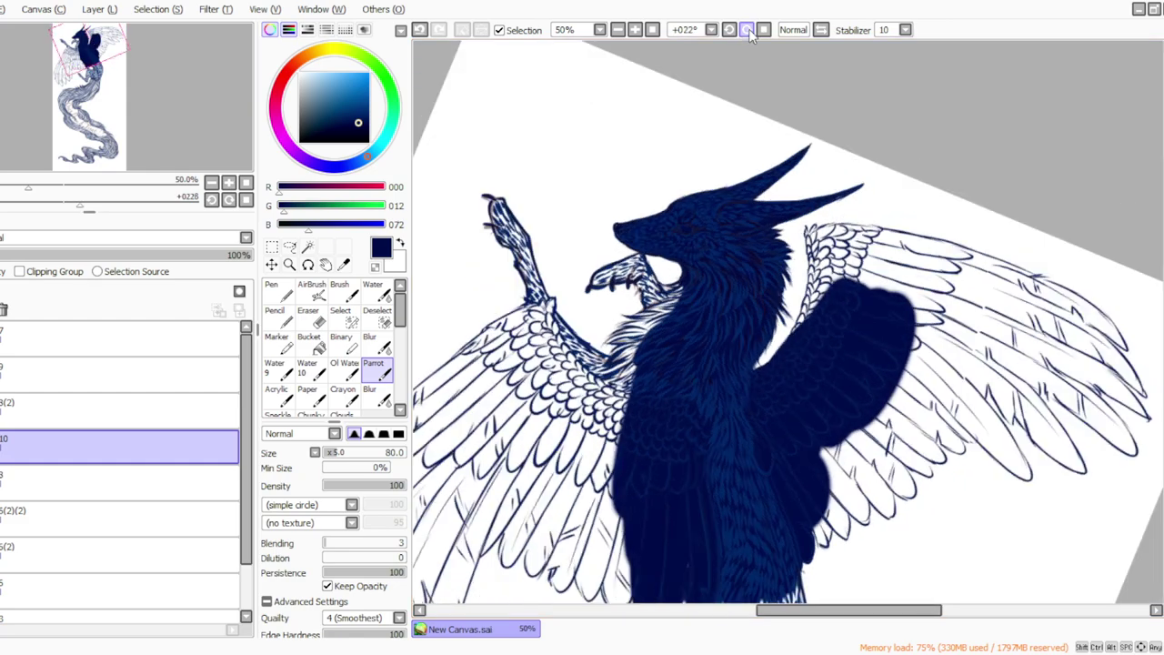
{"action": "left_click", "coordinate": [747, 30]}
{"action": "left_click", "coordinate": [747, 30]}
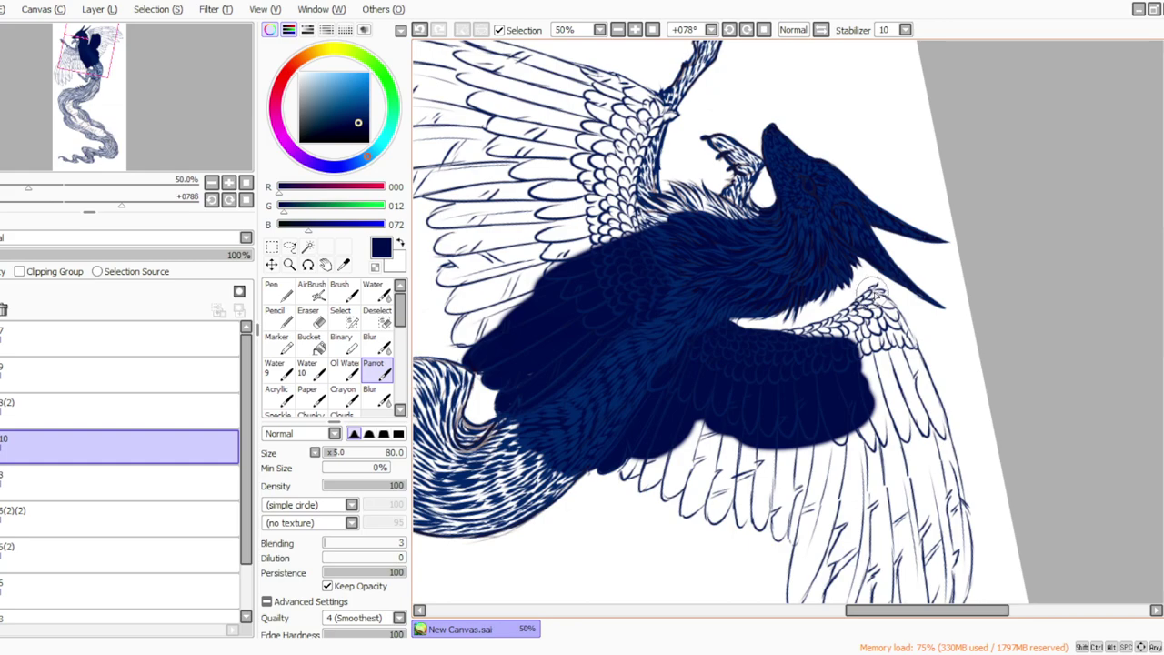
{"action": "mouse_move", "coordinate": [884, 294]}
{"action": "left_mouse_down"}
{"action": "mouse_move", "coordinate": [869, 289]}
{"action": "mouse_move", "coordinate": [835, 342]}
{"action": "mouse_move", "coordinate": [857, 309]}
{"action": "mouse_move", "coordinate": [803, 351]}
{"action": "mouse_move", "coordinate": [841, 318]}
{"action": "mouse_move", "coordinate": [762, 339]}
{"action": "left_mouse_up"}
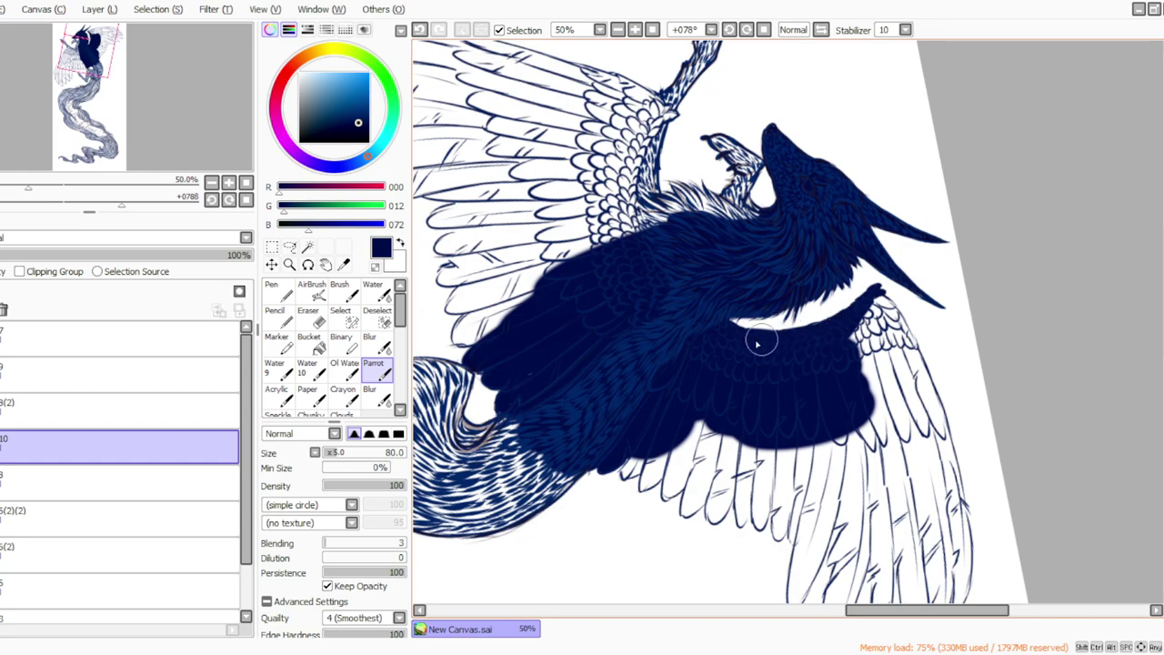
{"action": "mouse_move", "coordinate": [858, 323]}
{"action": "left_mouse_down"}
{"action": "mouse_move", "coordinate": [881, 433]}
{"action": "mouse_move", "coordinate": [897, 429]}
{"action": "mouse_move", "coordinate": [893, 367]}
{"action": "mouse_move", "coordinate": [924, 427]}
{"action": "mouse_move", "coordinate": [922, 384]}
{"action": "mouse_move", "coordinate": [955, 492]}
{"action": "mouse_move", "coordinate": [924, 372]}
{"action": "mouse_move", "coordinate": [954, 504]}
{"action": "mouse_move", "coordinate": [926, 370]}
{"action": "mouse_move", "coordinate": [969, 524]}
{"action": "mouse_move", "coordinate": [953, 475]}
{"action": "mouse_move", "coordinate": [962, 562]}
{"action": "mouse_move", "coordinate": [947, 476]}
{"action": "mouse_move", "coordinate": [930, 459]}
{"action": "mouse_move", "coordinate": [920, 479]}
{"action": "mouse_move", "coordinate": [867, 428]}
{"action": "mouse_move", "coordinate": [826, 430]}
{"action": "mouse_move", "coordinate": [807, 449]}
{"action": "mouse_move", "coordinate": [708, 449]}
{"action": "mouse_move", "coordinate": [665, 413]}
{"action": "left_mouse_up"}
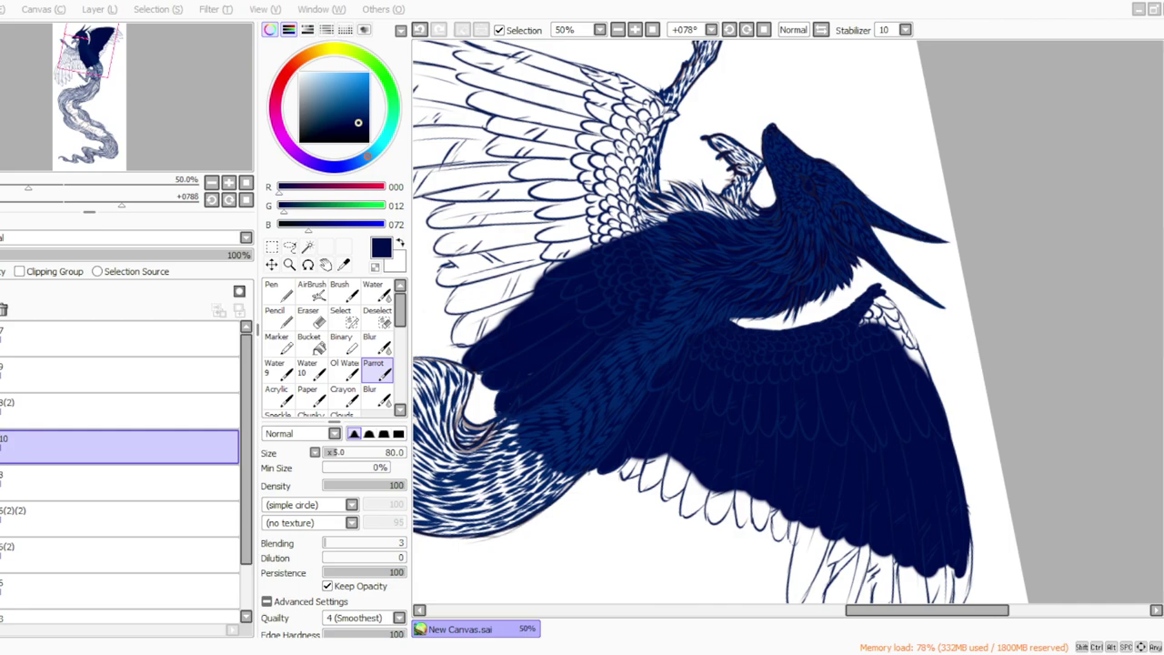
Step: Fill the raised wing's short trailing feather tips and its top corner with navy
{"action": "key", "text": "alt+Tab"}
{"action": "mouse_move", "coordinate": [780, 536]}
{"action": "left_mouse_down"}
{"action": "mouse_move", "coordinate": [791, 488]}
{"action": "mouse_move", "coordinate": [777, 541]}
{"action": "mouse_move", "coordinate": [780, 494]}
{"action": "mouse_move", "coordinate": [774, 532]}
{"action": "mouse_move", "coordinate": [792, 498]}
{"action": "mouse_move", "coordinate": [795, 543]}
{"action": "mouse_move", "coordinate": [793, 496]}
{"action": "mouse_move", "coordinate": [759, 494]}
{"action": "mouse_move", "coordinate": [755, 525]}
{"action": "mouse_move", "coordinate": [767, 454]}
{"action": "mouse_move", "coordinate": [758, 525]}
{"action": "mouse_move", "coordinate": [762, 461]}
{"action": "mouse_move", "coordinate": [759, 519]}
{"action": "mouse_move", "coordinate": [737, 523]}
{"action": "mouse_move", "coordinate": [756, 497]}
{"action": "mouse_move", "coordinate": [741, 523]}
{"action": "mouse_move", "coordinate": [738, 463]}
{"action": "left_mouse_up"}
{"action": "mouse_move", "coordinate": [733, 336]}
{"action": "left_mouse_down"}
{"action": "mouse_move", "coordinate": [719, 450]}
{"action": "mouse_move", "coordinate": [724, 511]}
{"action": "mouse_move", "coordinate": [740, 516]}
{"action": "mouse_move", "coordinate": [729, 485]}
{"action": "mouse_move", "coordinate": [713, 519]}
{"action": "mouse_move", "coordinate": [725, 466]}
{"action": "mouse_move", "coordinate": [711, 516]}
{"action": "mouse_move", "coordinate": [718, 475]}
{"action": "left_mouse_up"}
{"action": "mouse_move", "coordinate": [715, 503]}
{"action": "left_mouse_down"}
{"action": "mouse_move", "coordinate": [682, 522]}
{"action": "mouse_move", "coordinate": [721, 458]}
{"action": "mouse_move", "coordinate": [685, 512]}
{"action": "mouse_move", "coordinate": [707, 494]}
{"action": "mouse_move", "coordinate": [698, 474]}
{"action": "mouse_move", "coordinate": [680, 512]}
{"action": "mouse_move", "coordinate": [686, 485]}
{"action": "mouse_move", "coordinate": [694, 504]}
{"action": "mouse_move", "coordinate": [693, 388]}
{"action": "mouse_move", "coordinate": [656, 488]}
{"action": "mouse_move", "coordinate": [664, 500]}
{"action": "mouse_move", "coordinate": [695, 459]}
{"action": "left_mouse_up"}
{"action": "mouse_move", "coordinate": [669, 496]}
{"action": "left_mouse_down"}
{"action": "mouse_move", "coordinate": [692, 445]}
{"action": "mouse_move", "coordinate": [662, 496]}
{"action": "mouse_move", "coordinate": [699, 454]}
{"action": "mouse_move", "coordinate": [663, 495]}
{"action": "mouse_move", "coordinate": [687, 462]}
{"action": "mouse_move", "coordinate": [663, 494]}
{"action": "mouse_move", "coordinate": [683, 429]}
{"action": "mouse_move", "coordinate": [636, 493]}
{"action": "mouse_move", "coordinate": [676, 448]}
{"action": "mouse_move", "coordinate": [645, 483]}
{"action": "mouse_move", "coordinate": [674, 409]}
{"action": "mouse_move", "coordinate": [616, 486]}
{"action": "mouse_move", "coordinate": [650, 443]}
{"action": "mouse_move", "coordinate": [622, 473]}
{"action": "mouse_move", "coordinate": [646, 434]}
{"action": "left_mouse_up"}
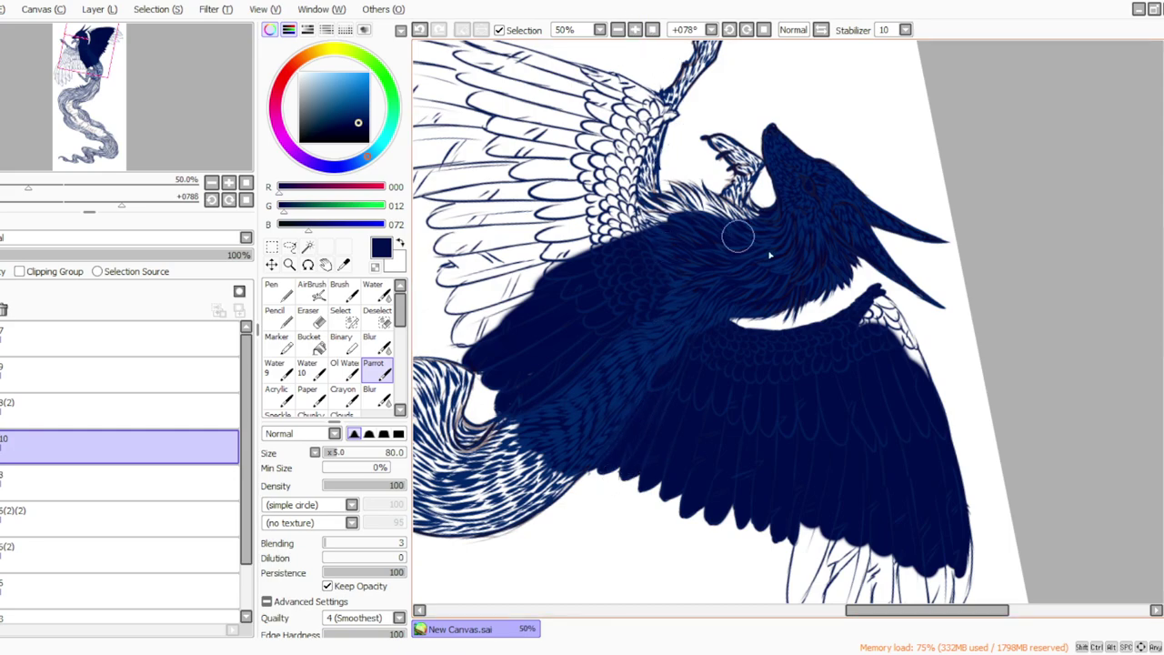
{"action": "mouse_move", "coordinate": [873, 295]}
{"action": "left_mouse_down"}
{"action": "mouse_move", "coordinate": [910, 343]}
{"action": "mouse_move", "coordinate": [887, 298]}
{"action": "mouse_move", "coordinate": [916, 365]}
{"action": "mouse_move", "coordinate": [886, 302]}
{"action": "mouse_move", "coordinate": [897, 345]}
{"action": "mouse_move", "coordinate": [874, 309]}
{"action": "mouse_move", "coordinate": [883, 348]}
{"action": "mouse_move", "coordinate": [877, 301]}
{"action": "mouse_move", "coordinate": [863, 338]}
{"action": "left_mouse_up"}
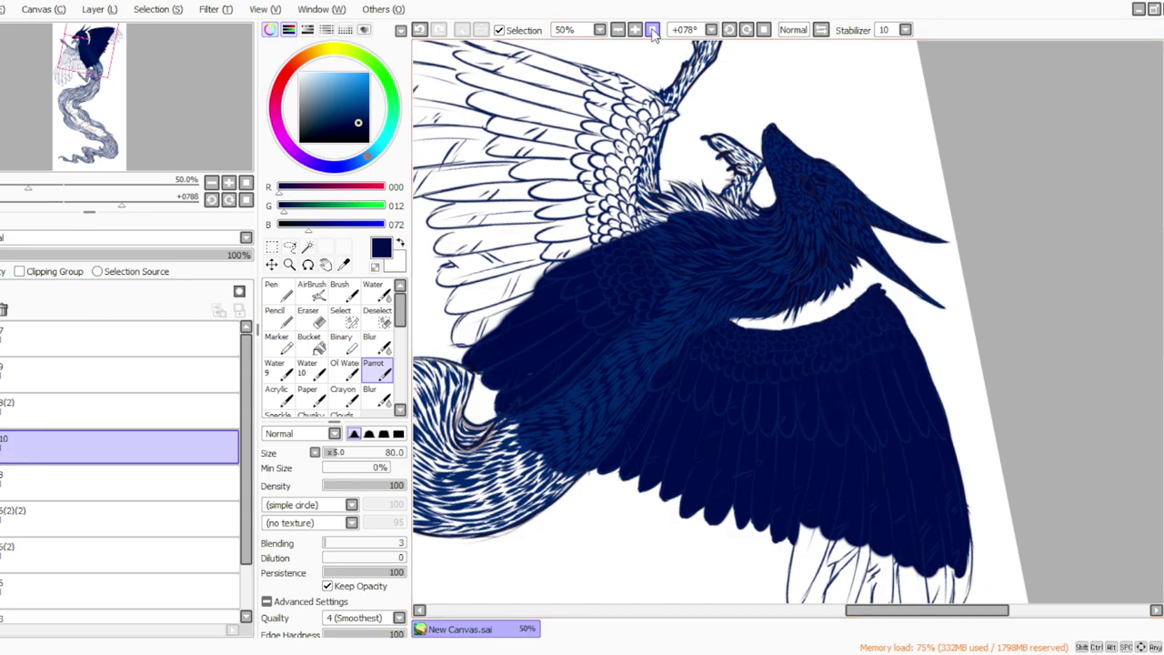
Step: Paint the outermost long feathers at the tip of the raised wing navy, keeping their separate pointed ends
{"action": "left_click", "coordinate": [653, 30]}
{"action": "scroll", "coordinate": [1108, 323], "scroll_direction": "up", "scroll_amount": 3}
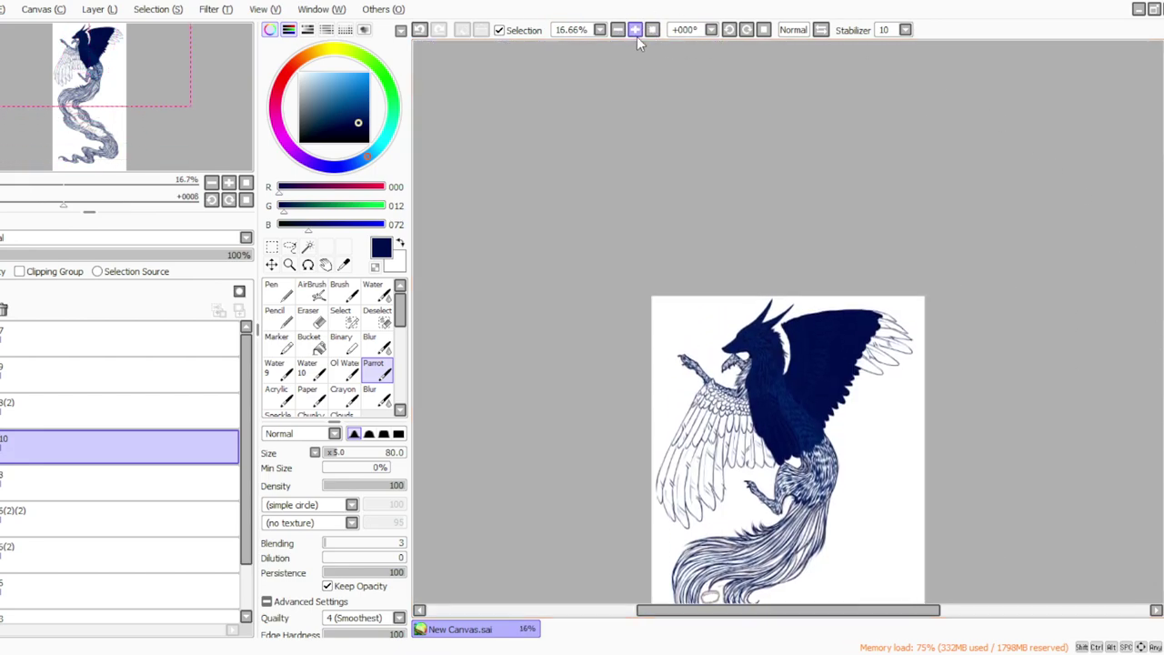
{"action": "left_click", "coordinate": [635, 30]}
{"action": "left_click", "coordinate": [635, 30]}
{"action": "left_click", "coordinate": [747, 30]}
{"action": "left_click", "coordinate": [747, 30]}
{"action": "left_click", "coordinate": [747, 30]}
{"action": "left_click", "coordinate": [747, 30]}
{"action": "left_click", "coordinate": [747, 30]}
{"action": "left_click", "coordinate": [635, 30]}
{"action": "left_click_drag", "start_coordinate": [1162, 333], "coordinate": [1162, 345]}
{"action": "scroll", "coordinate": [1151, 309], "scroll_direction": "down", "scroll_amount": 3}
{"action": "mouse_move", "coordinate": [908, 404]}
{"action": "left_mouse_down"}
{"action": "mouse_move", "coordinate": [914, 451]}
{"action": "mouse_move", "coordinate": [896, 383]}
{"action": "mouse_move", "coordinate": [914, 461]}
{"action": "mouse_move", "coordinate": [907, 373]}
{"action": "left_mouse_up"}
{"action": "mouse_move", "coordinate": [893, 503]}
{"action": "left_mouse_down"}
{"action": "mouse_move", "coordinate": [901, 397]}
{"action": "mouse_move", "coordinate": [890, 504]}
{"action": "mouse_move", "coordinate": [867, 391]}
{"action": "mouse_move", "coordinate": [892, 469]}
{"action": "mouse_move", "coordinate": [877, 397]}
{"action": "mouse_move", "coordinate": [885, 372]}
{"action": "mouse_move", "coordinate": [900, 456]}
{"action": "mouse_move", "coordinate": [877, 351]}
{"action": "mouse_move", "coordinate": [877, 522]}
{"action": "mouse_move", "coordinate": [883, 488]}
{"action": "mouse_move", "coordinate": [879, 517]}
{"action": "mouse_move", "coordinate": [878, 455]}
{"action": "mouse_move", "coordinate": [876, 517]}
{"action": "mouse_move", "coordinate": [869, 450]}
{"action": "left_mouse_up"}
{"action": "mouse_move", "coordinate": [876, 509]}
{"action": "left_mouse_down"}
{"action": "mouse_move", "coordinate": [871, 475]}
{"action": "mouse_move", "coordinate": [879, 526]}
{"action": "mouse_move", "coordinate": [869, 434]}
{"action": "left_mouse_up"}
{"action": "mouse_move", "coordinate": [852, 395]}
{"action": "left_mouse_down"}
{"action": "mouse_move", "coordinate": [862, 464]}
{"action": "mouse_move", "coordinate": [844, 381]}
{"action": "mouse_move", "coordinate": [875, 456]}
{"action": "mouse_move", "coordinate": [869, 408]}
{"action": "left_mouse_up"}
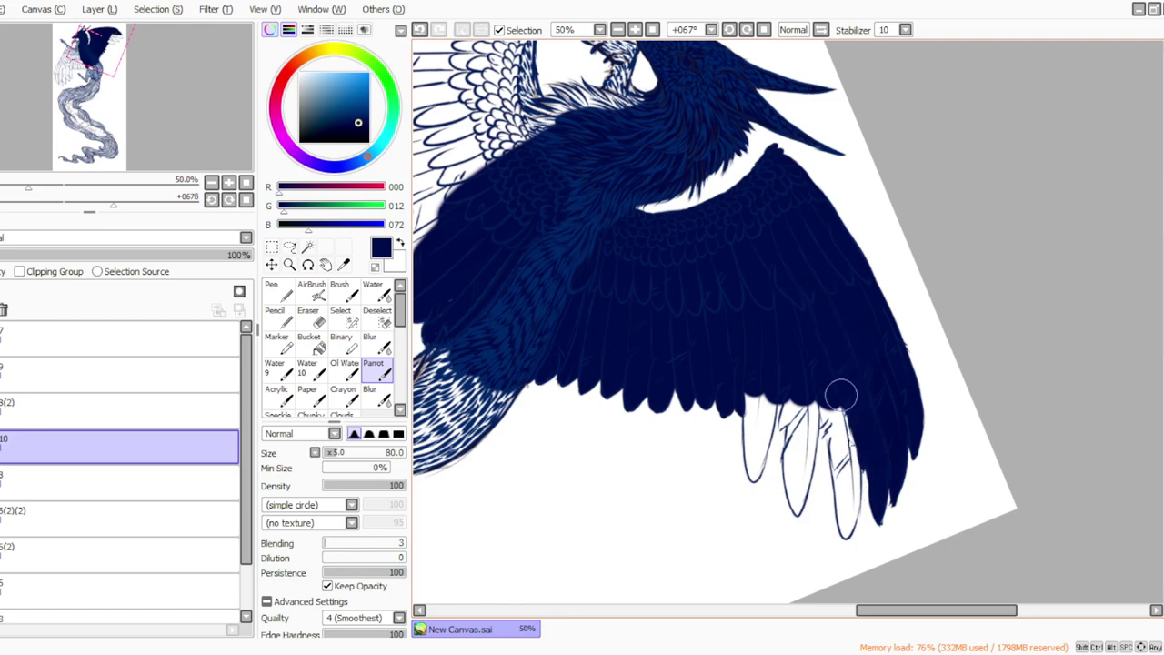
Step: Fill the three remaining unpainted long feathers of the raised wing with navy
{"action": "mouse_move", "coordinate": [839, 541]}
{"action": "left_mouse_down"}
{"action": "mouse_move", "coordinate": [851, 477]}
{"action": "mouse_move", "coordinate": [842, 541]}
{"action": "mouse_move", "coordinate": [840, 395]}
{"action": "mouse_move", "coordinate": [843, 538]}
{"action": "mouse_move", "coordinate": [820, 360]}
{"action": "mouse_move", "coordinate": [843, 513]}
{"action": "mouse_move", "coordinate": [826, 372]}
{"action": "mouse_move", "coordinate": [845, 509]}
{"action": "mouse_move", "coordinate": [812, 339]}
{"action": "mouse_move", "coordinate": [839, 466]}
{"action": "mouse_move", "coordinate": [809, 351]}
{"action": "left_mouse_up"}
{"action": "left_click", "coordinate": [549, 653]}
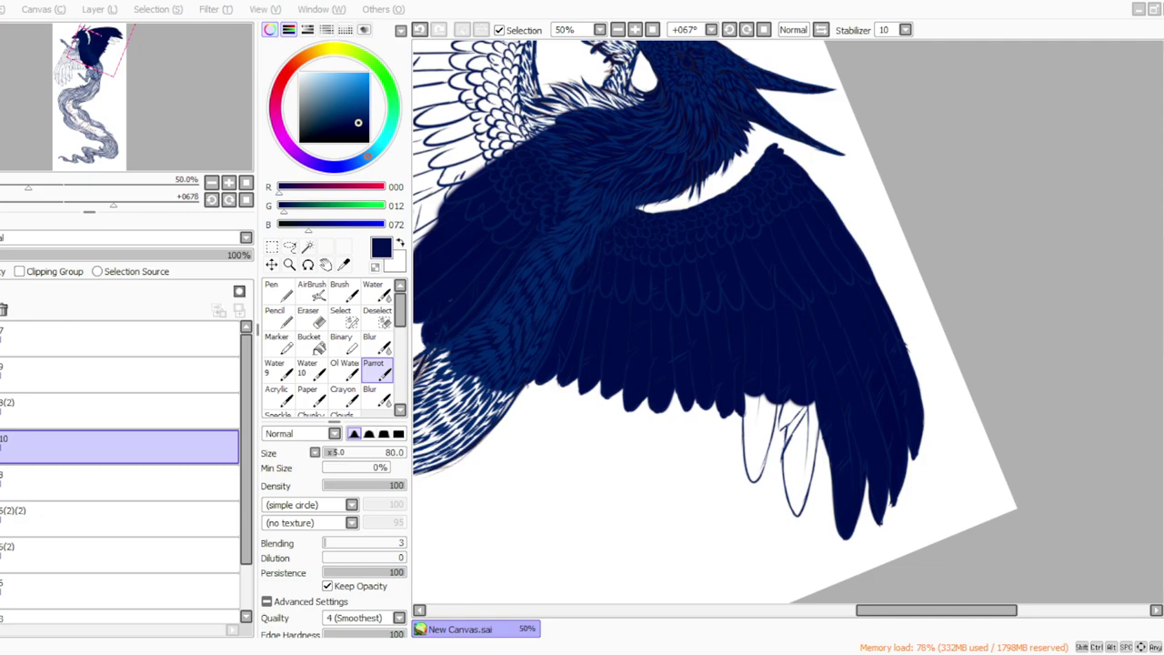
{"action": "left_click", "coordinate": [425, 653]}
{"action": "key", "text": "alt+Tab"}
{"action": "left_click_drag", "start_coordinate": [797, 510], "coordinate": [809, 426]}
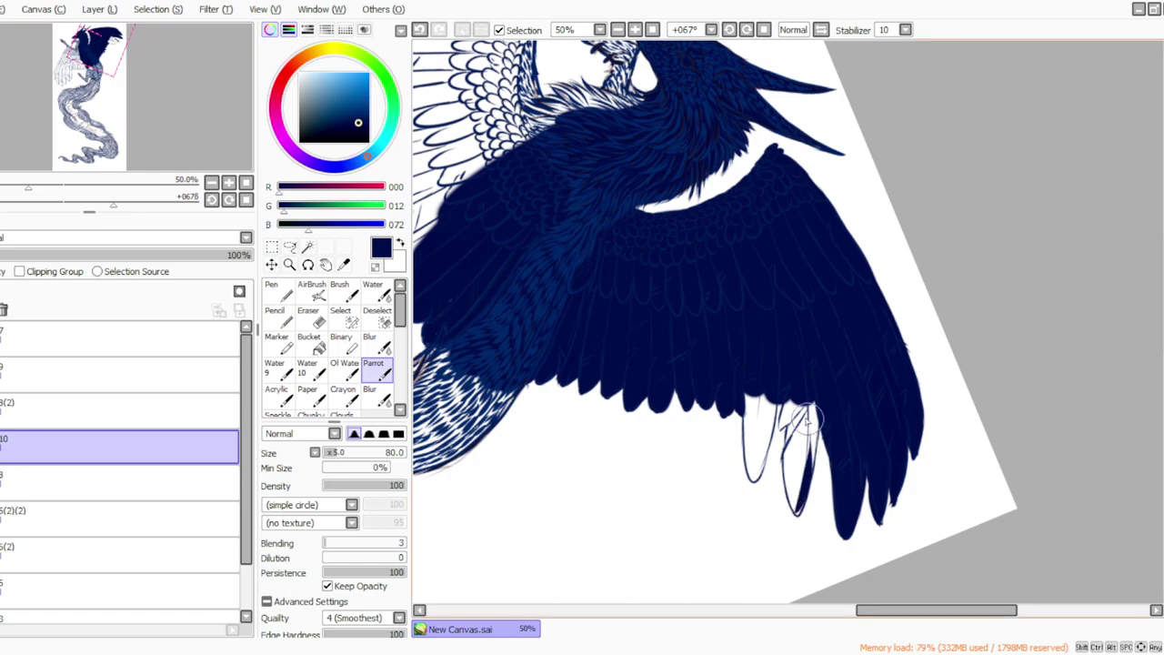
{"action": "mouse_move", "coordinate": [795, 515]}
{"action": "left_mouse_down"}
{"action": "mouse_move", "coordinate": [795, 373]}
{"action": "mouse_move", "coordinate": [797, 478]}
{"action": "mouse_move", "coordinate": [816, 403]}
{"action": "mouse_move", "coordinate": [811, 458]}
{"action": "left_mouse_up"}
{"action": "mouse_move", "coordinate": [760, 404]}
{"action": "left_mouse_down"}
{"action": "mouse_move", "coordinate": [749, 480]}
{"action": "mouse_move", "coordinate": [775, 388]}
{"action": "mouse_move", "coordinate": [752, 471]}
{"action": "mouse_move", "coordinate": [768, 375]}
{"action": "mouse_move", "coordinate": [749, 372]}
{"action": "left_mouse_up"}
Step: Extend the navy fill from the body across the inner feathers of the lowered wing
{"action": "left_click", "coordinate": [652, 30]}
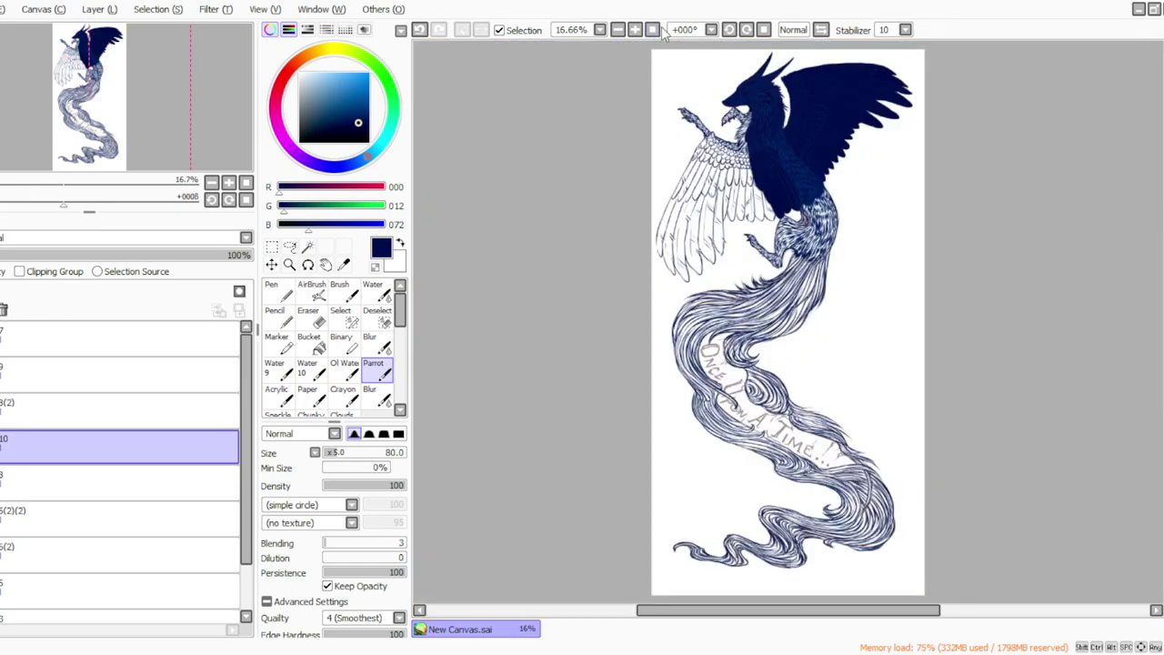
{"action": "left_click", "coordinate": [629, 32]}
{"action": "scroll", "coordinate": [1070, 197], "scroll_direction": "up", "scroll_amount": 5}
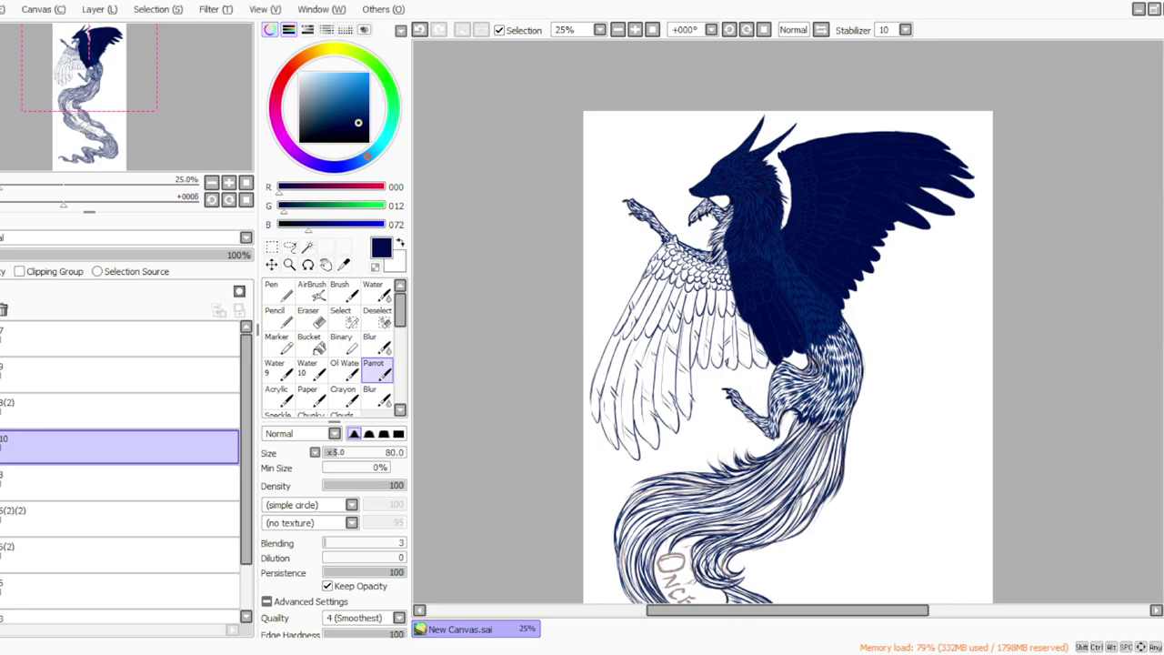
{"action": "left_click", "coordinate": [635, 31]}
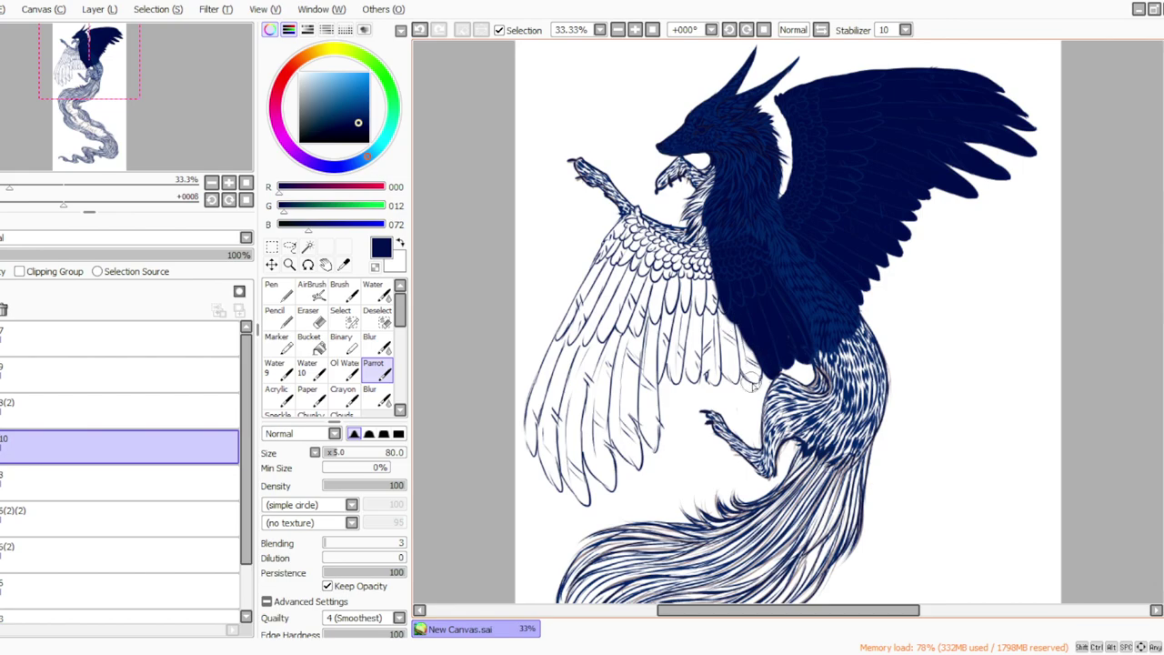
{"action": "left_click", "coordinate": [635, 31]}
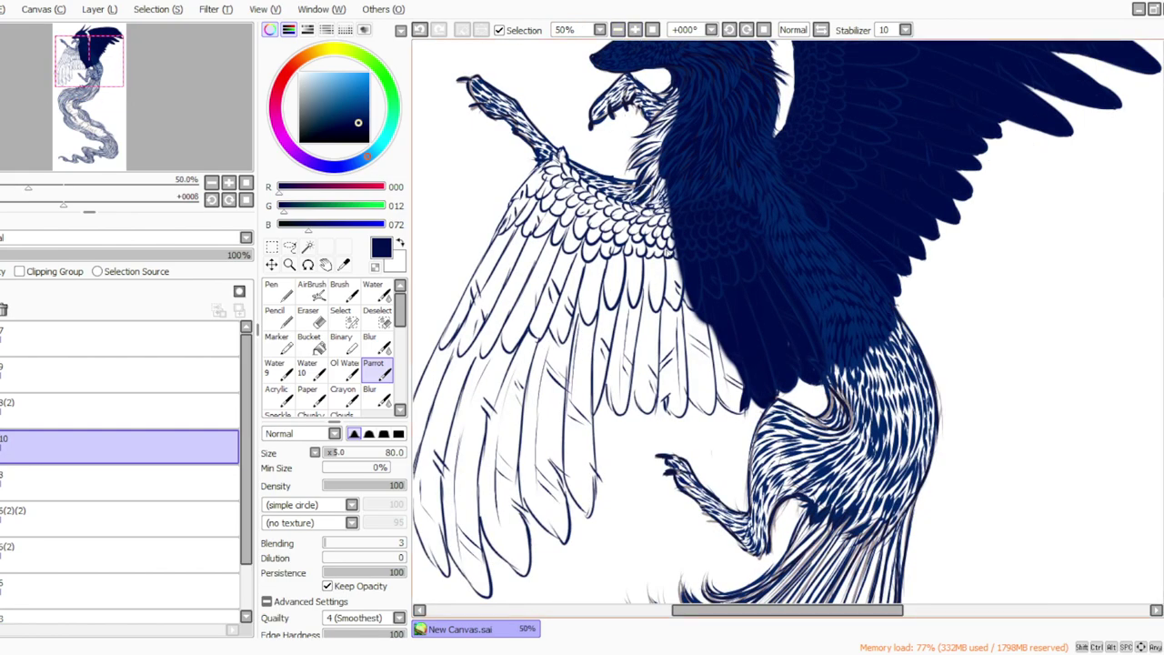
{"action": "mouse_move", "coordinate": [745, 407]}
{"action": "left_mouse_down"}
{"action": "mouse_move", "coordinate": [719, 378]}
{"action": "mouse_move", "coordinate": [736, 411]}
{"action": "mouse_move", "coordinate": [725, 401]}
{"action": "mouse_move", "coordinate": [707, 357]}
{"action": "mouse_move", "coordinate": [735, 398]}
{"action": "mouse_move", "coordinate": [725, 367]}
{"action": "mouse_move", "coordinate": [654, 262]}
{"action": "mouse_move", "coordinate": [682, 253]}
{"action": "mouse_move", "coordinate": [605, 196]}
{"action": "left_mouse_up"}
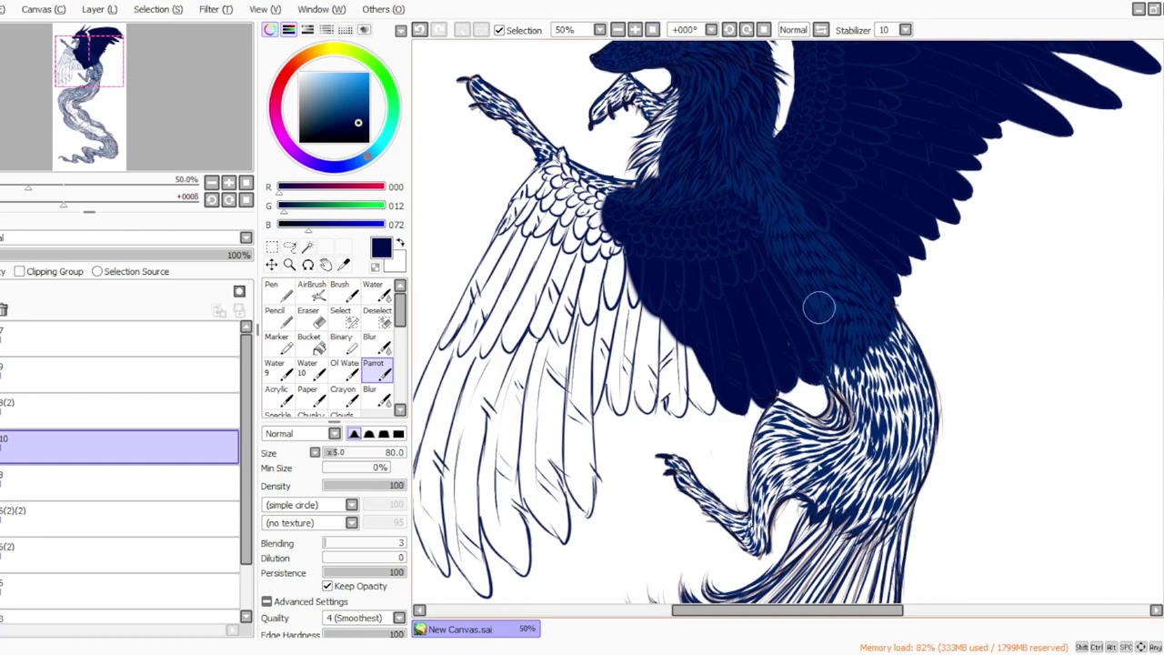
Step: Fill the chest fur and the foreleg beneath the chin with navy, and switch to the Eraser
{"action": "left_click_drag", "start_coordinate": [738, 611], "coordinate": [706, 612]}
{"action": "scroll", "coordinate": [1126, 276], "scroll_direction": "up", "scroll_amount": 5}
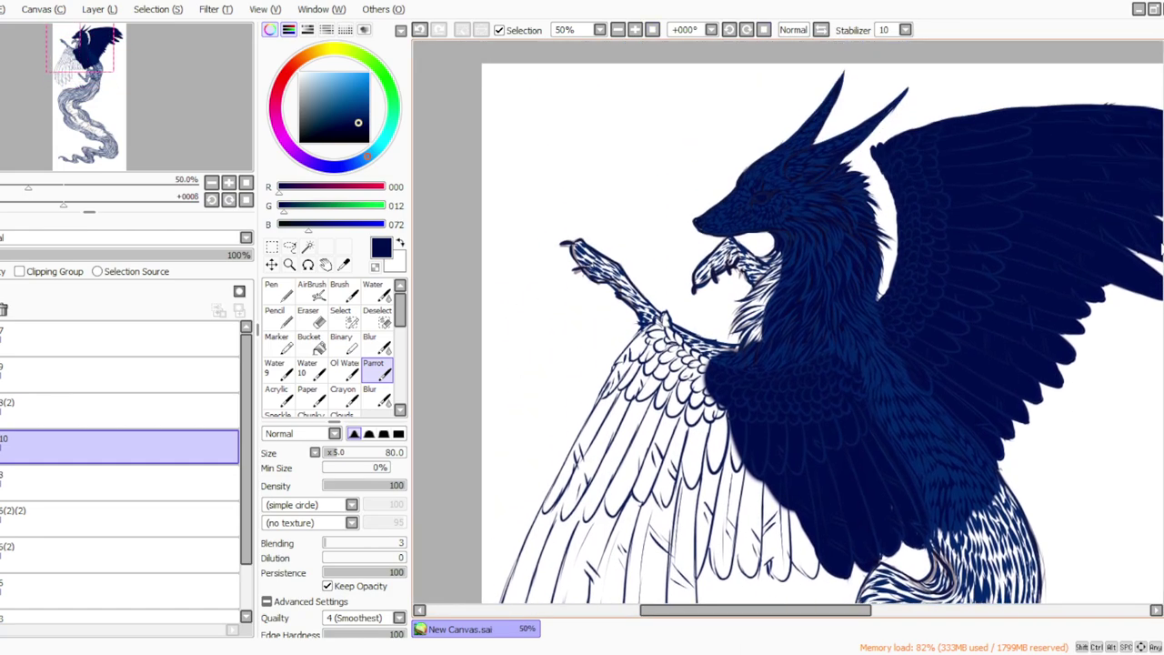
{"action": "mouse_move", "coordinate": [773, 296]}
{"action": "left_mouse_down"}
{"action": "mouse_move", "coordinate": [735, 407]}
{"action": "mouse_move", "coordinate": [764, 352]}
{"action": "mouse_move", "coordinate": [723, 380]}
{"action": "mouse_move", "coordinate": [767, 335]}
{"action": "mouse_move", "coordinate": [724, 358]}
{"action": "mouse_move", "coordinate": [744, 341]}
{"action": "mouse_move", "coordinate": [727, 280]}
{"action": "mouse_move", "coordinate": [755, 285]}
{"action": "mouse_move", "coordinate": [772, 316]}
{"action": "mouse_move", "coordinate": [751, 292]}
{"action": "mouse_move", "coordinate": [759, 327]}
{"action": "mouse_move", "coordinate": [713, 269]}
{"action": "mouse_move", "coordinate": [733, 294]}
{"action": "mouse_move", "coordinate": [727, 309]}
{"action": "mouse_move", "coordinate": [732, 298]}
{"action": "mouse_move", "coordinate": [728, 287]}
{"action": "mouse_move", "coordinate": [701, 319]}
{"action": "mouse_move", "coordinate": [723, 290]}
{"action": "mouse_move", "coordinate": [693, 325]}
{"action": "left_mouse_up"}
{"action": "left_click", "coordinate": [309, 315]}
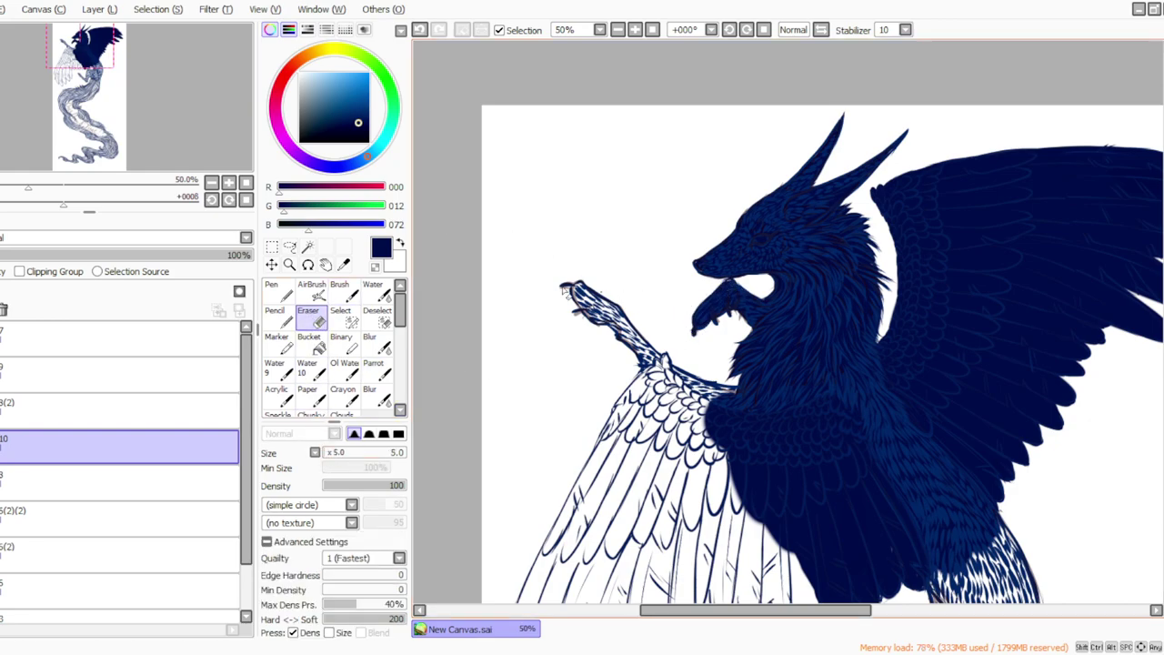
Step: Fill the outstretched foreleg from the wing joint to its claws with navy, using the Parrot brush at size 80
{"action": "left_click", "coordinate": [373, 369]}
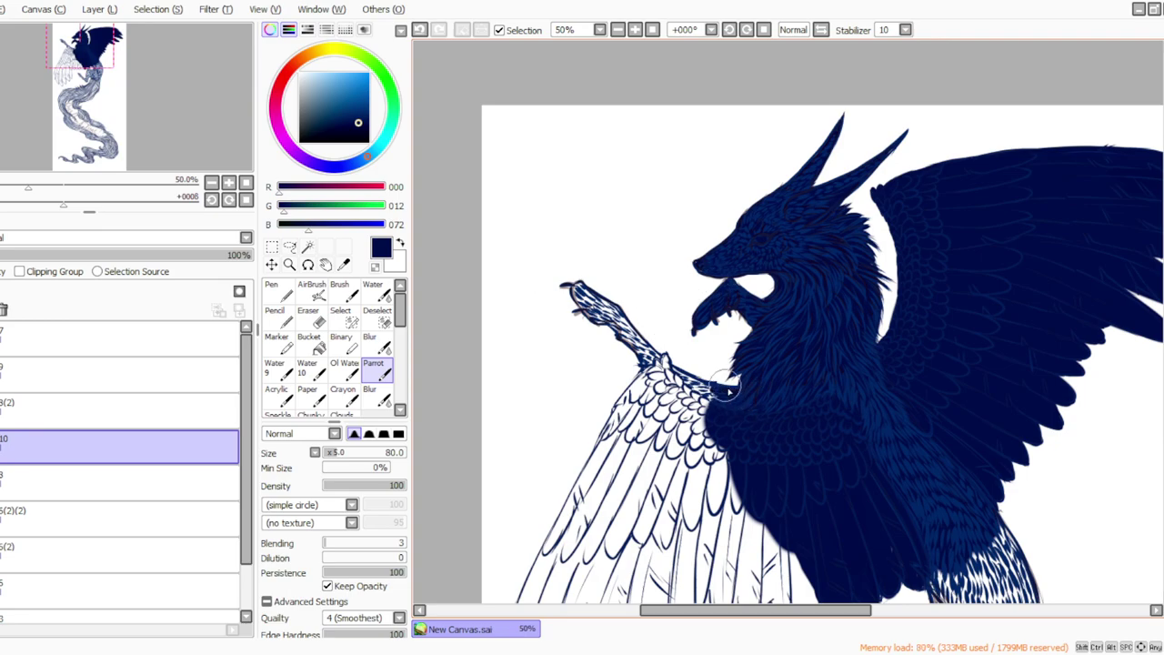
{"action": "mouse_move", "coordinate": [664, 364]}
{"action": "left_mouse_down"}
{"action": "mouse_move", "coordinate": [732, 404]}
{"action": "mouse_move", "coordinate": [650, 355]}
{"action": "mouse_move", "coordinate": [665, 353]}
{"action": "mouse_move", "coordinate": [674, 370]}
{"action": "mouse_move", "coordinate": [636, 332]}
{"action": "mouse_move", "coordinate": [675, 373]}
{"action": "mouse_move", "coordinate": [636, 332]}
{"action": "mouse_move", "coordinate": [642, 369]}
{"action": "left_mouse_up"}
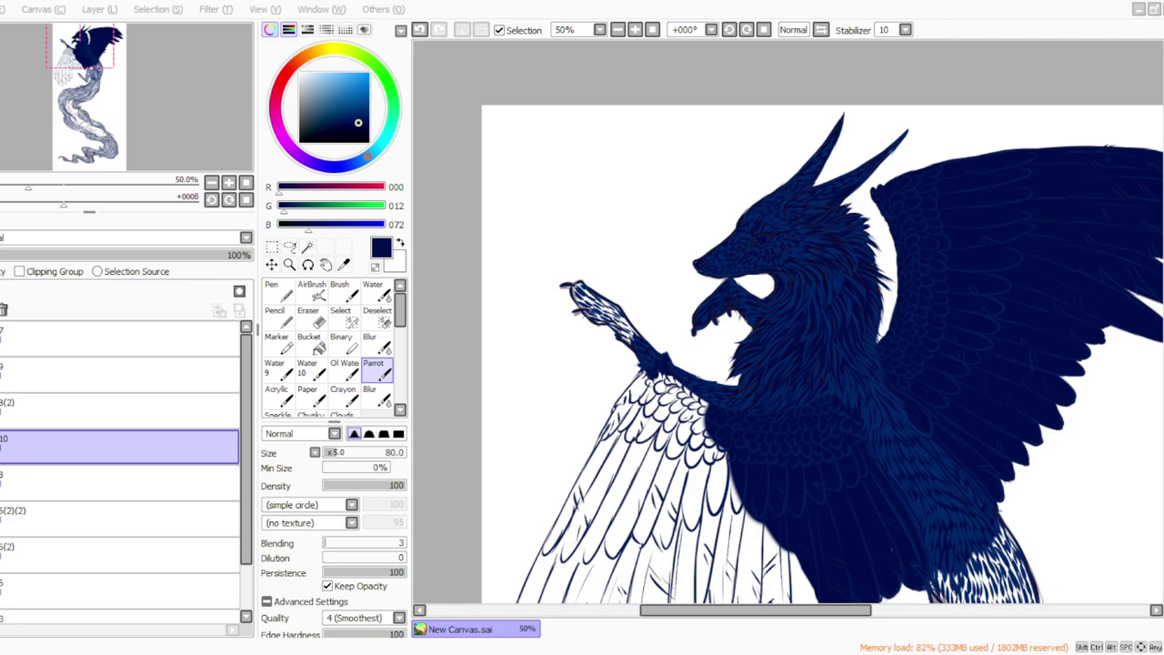
{"action": "left_click", "coordinate": [730, 32]}
{"action": "left_click", "coordinate": [729, 32]}
{"action": "left_click", "coordinate": [729, 32]}
{"action": "left_click", "coordinate": [729, 32]}
{"action": "left_click", "coordinate": [730, 32]}
{"action": "left_click", "coordinate": [728, 30]}
{"action": "left_click", "coordinate": [729, 30]}
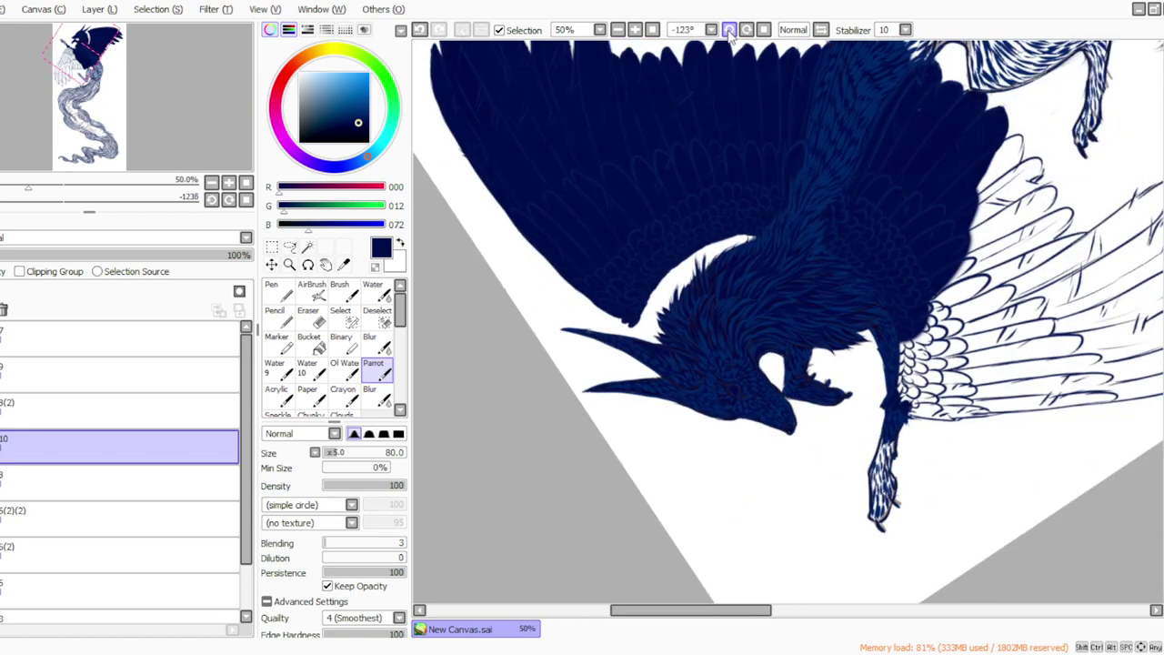
{"action": "mouse_move", "coordinate": [890, 439]}
{"action": "left_mouse_down"}
{"action": "mouse_move", "coordinate": [884, 477]}
{"action": "mouse_move", "coordinate": [888, 434]}
{"action": "mouse_move", "coordinate": [870, 481]}
{"action": "mouse_move", "coordinate": [882, 445]}
{"action": "mouse_move", "coordinate": [879, 503]}
{"action": "mouse_move", "coordinate": [891, 516]}
{"action": "mouse_move", "coordinate": [890, 481]}
{"action": "mouse_move", "coordinate": [893, 502]}
{"action": "mouse_move", "coordinate": [883, 470]}
{"action": "mouse_move", "coordinate": [878, 520]}
{"action": "mouse_move", "coordinate": [886, 505]}
{"action": "mouse_move", "coordinate": [873, 514]}
{"action": "mouse_move", "coordinate": [880, 467]}
{"action": "mouse_move", "coordinate": [879, 530]}
{"action": "mouse_move", "coordinate": [870, 508]}
{"action": "mouse_move", "coordinate": [882, 531]}
{"action": "mouse_move", "coordinate": [890, 496]}
{"action": "left_mouse_up"}
Step: Fill the small covert feathers and the shorter inner flight feathers of the lowered wing with navy
{"action": "left_click", "coordinate": [748, 32]}
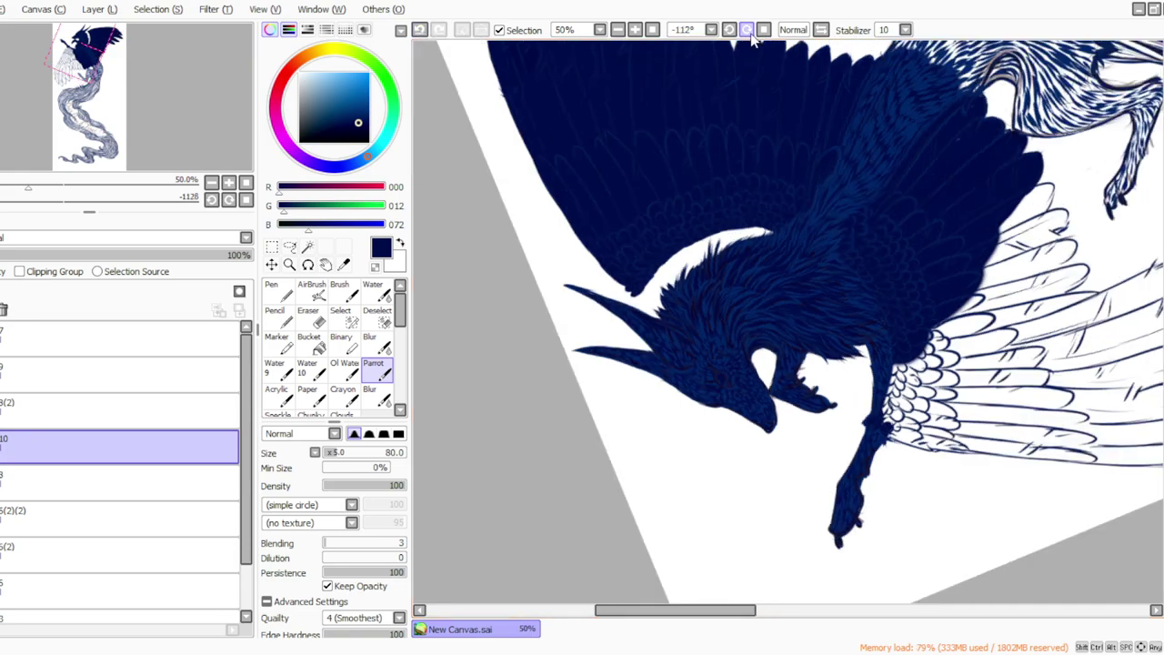
{"action": "left_click", "coordinate": [748, 32]}
{"action": "left_click", "coordinate": [748, 32]}
{"action": "left_click", "coordinate": [750, 33]}
{"action": "left_click", "coordinate": [749, 33]}
{"action": "left_click", "coordinate": [749, 33]}
{"action": "mouse_move", "coordinate": [760, 457]}
{"action": "left_mouse_down"}
{"action": "mouse_move", "coordinate": [752, 526]}
{"action": "mouse_move", "coordinate": [750, 468]}
{"action": "mouse_move", "coordinate": [704, 440]}
{"action": "left_mouse_up"}
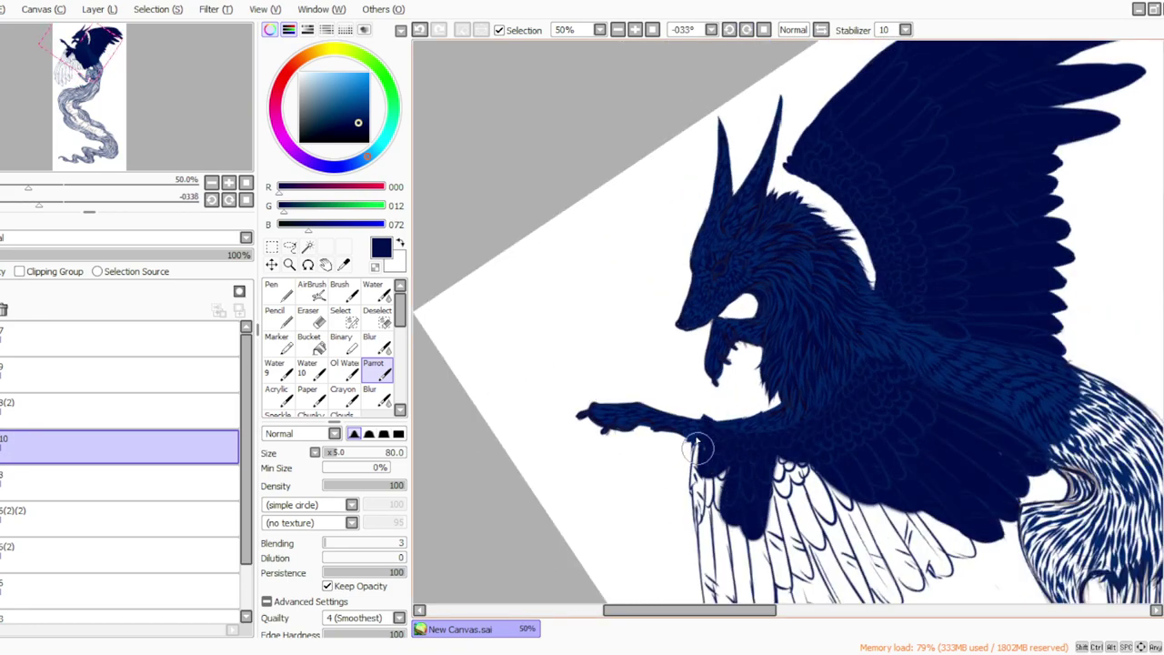
{"action": "scroll", "coordinate": [889, 126], "scroll_direction": "down", "scroll_amount": 4}
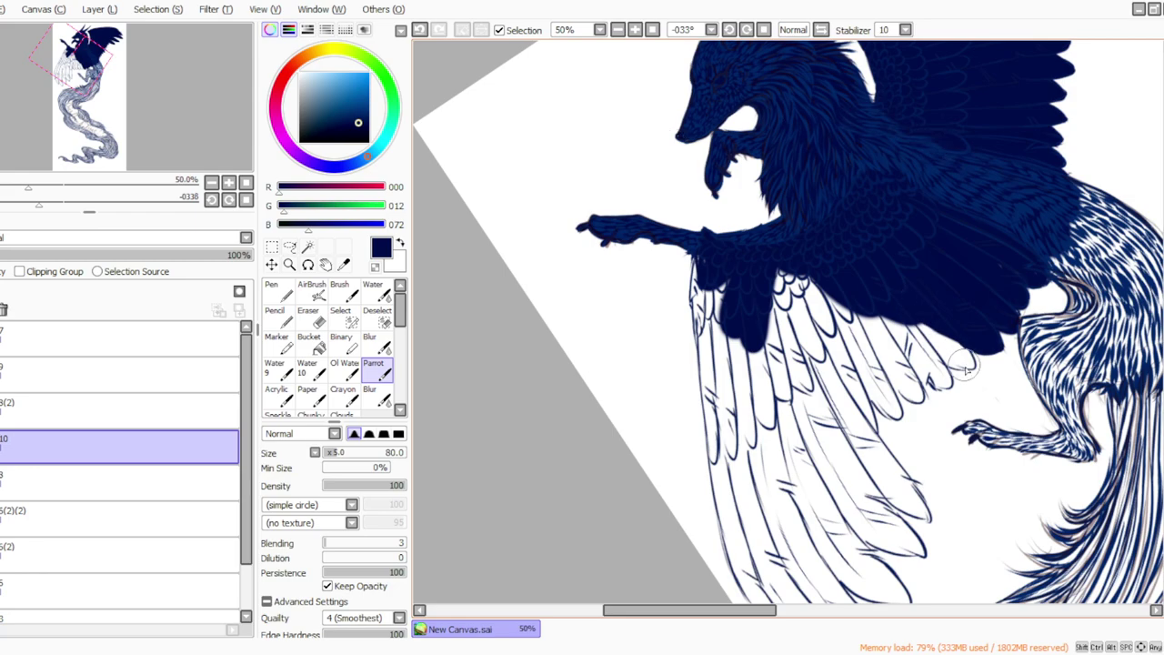
{"action": "mouse_move", "coordinate": [966, 352]}
{"action": "left_mouse_down"}
{"action": "mouse_move", "coordinate": [907, 307]}
{"action": "mouse_move", "coordinate": [957, 357]}
{"action": "mouse_move", "coordinate": [937, 375]}
{"action": "mouse_move", "coordinate": [945, 386]}
{"action": "mouse_move", "coordinate": [939, 361]}
{"action": "mouse_move", "coordinate": [946, 388]}
{"action": "mouse_move", "coordinate": [930, 366]}
{"action": "mouse_move", "coordinate": [940, 386]}
{"action": "mouse_move", "coordinate": [949, 388]}
{"action": "mouse_move", "coordinate": [926, 343]}
{"action": "mouse_move", "coordinate": [935, 367]}
{"action": "mouse_move", "coordinate": [898, 322]}
{"action": "mouse_move", "coordinate": [933, 386]}
{"action": "mouse_move", "coordinate": [880, 305]}
{"action": "left_mouse_up"}
{"action": "mouse_move", "coordinate": [921, 402]}
{"action": "left_mouse_down"}
{"action": "mouse_move", "coordinate": [880, 358]}
{"action": "mouse_move", "coordinate": [894, 374]}
{"action": "mouse_move", "coordinate": [858, 300]}
{"action": "mouse_move", "coordinate": [906, 380]}
{"action": "mouse_move", "coordinate": [912, 345]}
{"action": "mouse_move", "coordinate": [898, 324]}
{"action": "mouse_move", "coordinate": [923, 362]}
{"action": "mouse_move", "coordinate": [911, 370]}
{"action": "mouse_move", "coordinate": [923, 399]}
{"action": "mouse_move", "coordinate": [917, 363]}
{"action": "mouse_move", "coordinate": [888, 363]}
{"action": "mouse_move", "coordinate": [879, 334]}
{"action": "mouse_move", "coordinate": [896, 416]}
{"action": "mouse_move", "coordinate": [882, 367]}
{"action": "mouse_move", "coordinate": [894, 415]}
{"action": "mouse_move", "coordinate": [827, 295]}
{"action": "mouse_move", "coordinate": [863, 365]}
{"action": "mouse_move", "coordinate": [867, 351]}
{"action": "mouse_move", "coordinate": [852, 345]}
{"action": "mouse_move", "coordinate": [843, 387]}
{"action": "mouse_move", "coordinate": [778, 293]}
{"action": "mouse_move", "coordinate": [745, 313]}
{"action": "mouse_move", "coordinate": [714, 293]}
{"action": "mouse_move", "coordinate": [714, 279]}
{"action": "mouse_move", "coordinate": [724, 296]}
{"action": "mouse_move", "coordinate": [721, 268]}
{"action": "mouse_move", "coordinate": [714, 336]}
{"action": "mouse_move", "coordinate": [703, 243]}
{"action": "mouse_move", "coordinate": [697, 349]}
{"action": "mouse_move", "coordinate": [696, 304]}
{"action": "left_mouse_up"}
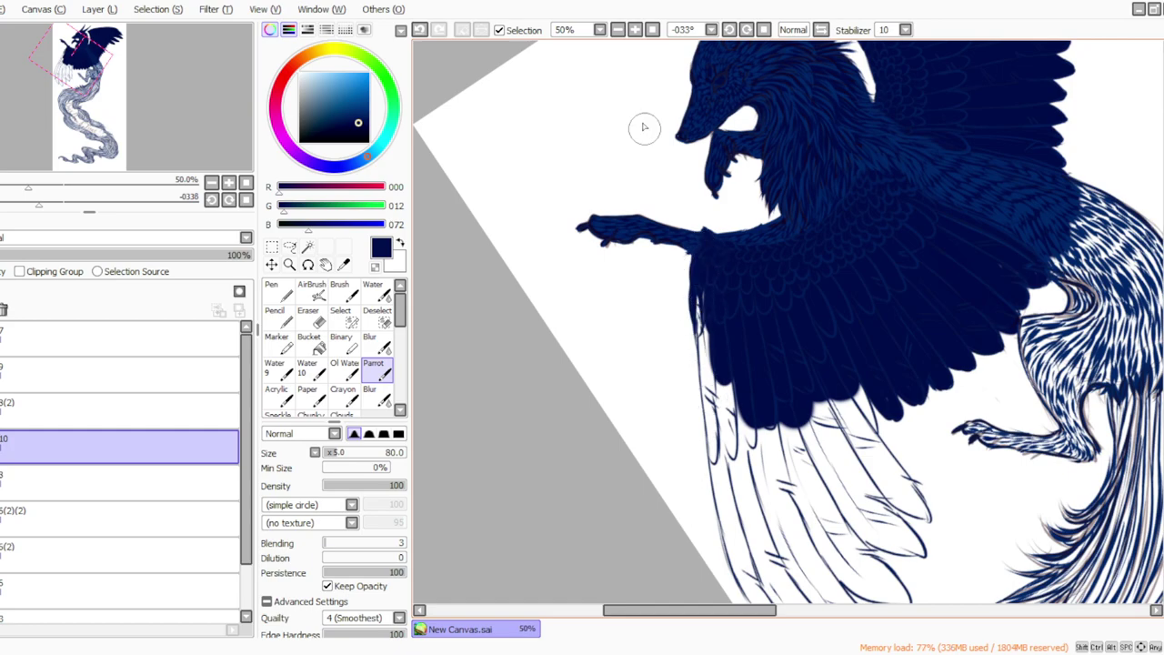
Step: Extend the navy fill along the outer edge of the lowered wing to the end of its outermost long feather
{"action": "left_click", "coordinate": [730, 30]}
{"action": "left_click", "coordinate": [730, 30]}
{"action": "left_click_drag", "start_coordinate": [1163, 289], "coordinate": [1163, 314]}
{"action": "mouse_move", "coordinate": [716, 179]}
{"action": "left_mouse_down"}
{"action": "mouse_move", "coordinate": [853, 346]}
{"action": "mouse_move", "coordinate": [885, 342]}
{"action": "mouse_move", "coordinate": [861, 312]}
{"action": "mouse_move", "coordinate": [817, 320]}
{"action": "mouse_move", "coordinate": [766, 270]}
{"action": "mouse_move", "coordinate": [772, 295]}
{"action": "mouse_move", "coordinate": [688, 185]}
{"action": "mouse_move", "coordinate": [690, 152]}
{"action": "mouse_move", "coordinate": [754, 265]}
{"action": "mouse_move", "coordinate": [693, 163]}
{"action": "mouse_move", "coordinate": [725, 233]}
{"action": "mouse_move", "coordinate": [699, 190]}
{"action": "mouse_move", "coordinate": [705, 208]}
{"action": "mouse_move", "coordinate": [813, 377]}
{"action": "mouse_move", "coordinate": [748, 267]}
{"action": "mouse_move", "coordinate": [801, 367]}
{"action": "mouse_move", "coordinate": [736, 262]}
{"action": "mouse_move", "coordinate": [814, 381]}
{"action": "mouse_move", "coordinate": [800, 353]}
{"action": "mouse_move", "coordinate": [879, 429]}
{"action": "left_mouse_up"}
{"action": "left_click_drag", "start_coordinate": [858, 416], "coordinate": [893, 443]}
{"action": "mouse_move", "coordinate": [831, 391]}
{"action": "left_mouse_down"}
{"action": "mouse_move", "coordinate": [889, 446]}
{"action": "mouse_move", "coordinate": [856, 429]}
{"action": "mouse_move", "coordinate": [882, 440]}
{"action": "mouse_move", "coordinate": [818, 350]}
{"action": "mouse_move", "coordinate": [864, 429]}
{"action": "mouse_move", "coordinate": [820, 370]}
{"action": "mouse_move", "coordinate": [852, 419]}
{"action": "left_mouse_up"}
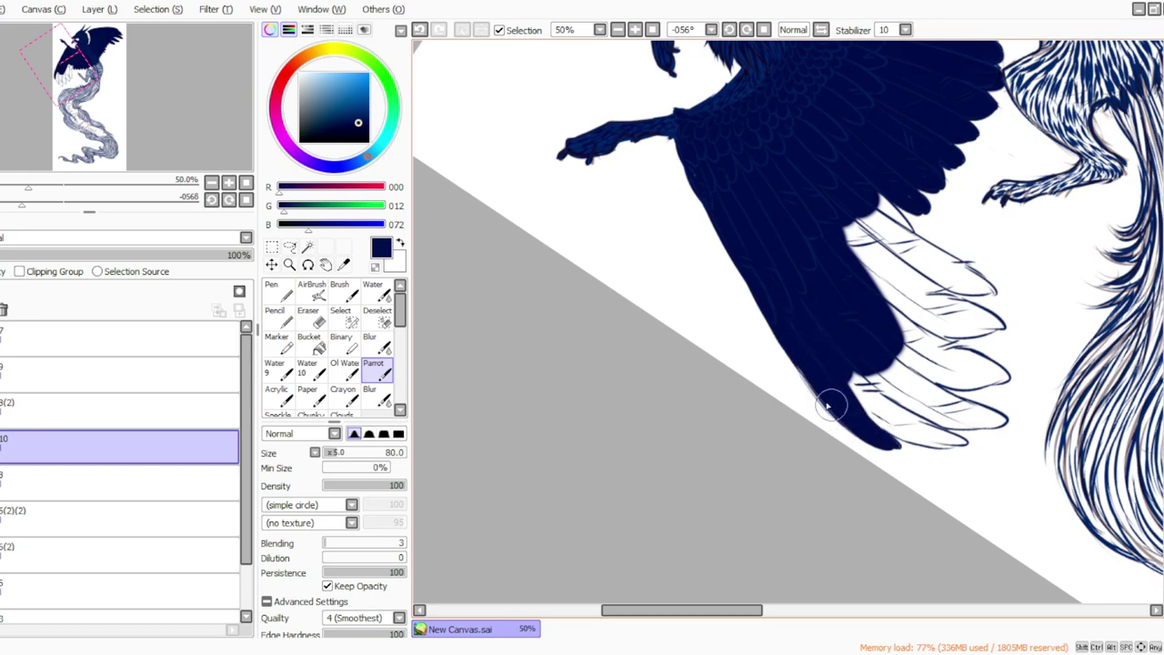
Step: Fill the remaining long feathers at the tip of the lowered wing, keeping their ends separate and undoing stray strokes
{"action": "left_click", "coordinate": [746, 29]}
{"action": "mouse_move", "coordinate": [863, 517]}
{"action": "left_mouse_down"}
{"action": "mouse_move", "coordinate": [848, 487]}
{"action": "mouse_move", "coordinate": [869, 523]}
{"action": "mouse_move", "coordinate": [837, 449]}
{"action": "mouse_move", "coordinate": [858, 510]}
{"action": "mouse_move", "coordinate": [819, 465]}
{"action": "mouse_move", "coordinate": [863, 529]}
{"action": "mouse_move", "coordinate": [797, 425]}
{"action": "mouse_move", "coordinate": [836, 474]}
{"action": "mouse_move", "coordinate": [882, 406]}
{"action": "mouse_move", "coordinate": [929, 268]}
{"action": "mouse_move", "coordinate": [932, 321]}
{"action": "mouse_move", "coordinate": [935, 267]}
{"action": "mouse_move", "coordinate": [940, 340]}
{"action": "mouse_move", "coordinate": [931, 260]}
{"action": "mouse_move", "coordinate": [929, 351]}
{"action": "mouse_move", "coordinate": [870, 376]}
{"action": "mouse_move", "coordinate": [847, 469]}
{"action": "mouse_move", "coordinate": [885, 467]}
{"action": "mouse_move", "coordinate": [913, 524]}
{"action": "mouse_move", "coordinate": [869, 438]}
{"action": "mouse_move", "coordinate": [910, 522]}
{"action": "mouse_move", "coordinate": [870, 474]}
{"action": "mouse_move", "coordinate": [909, 519]}
{"action": "mouse_move", "coordinate": [879, 494]}
{"action": "mouse_move", "coordinate": [914, 526]}
{"action": "mouse_move", "coordinate": [858, 456]}
{"action": "left_mouse_up"}
{"action": "mouse_move", "coordinate": [930, 484]}
{"action": "left_mouse_down"}
{"action": "mouse_move", "coordinate": [905, 433]}
{"action": "mouse_move", "coordinate": [937, 491]}
{"action": "mouse_move", "coordinate": [876, 442]}
{"action": "mouse_move", "coordinate": [905, 450]}
{"action": "mouse_move", "coordinate": [939, 419]}
{"action": "mouse_move", "coordinate": [955, 436]}
{"action": "mouse_move", "coordinate": [919, 371]}
{"action": "mouse_move", "coordinate": [963, 440]}
{"action": "mouse_move", "coordinate": [940, 397]}
{"action": "mouse_move", "coordinate": [952, 429]}
{"action": "mouse_move", "coordinate": [943, 435]}
{"action": "mouse_move", "coordinate": [921, 409]}
{"action": "left_mouse_up"}
{"action": "key", "text": "ctrl+z"}
{"action": "key", "text": "ctrl+z"}
{"action": "key", "text": "ctrl+z"}
{"action": "key", "text": "ctrl+z"}
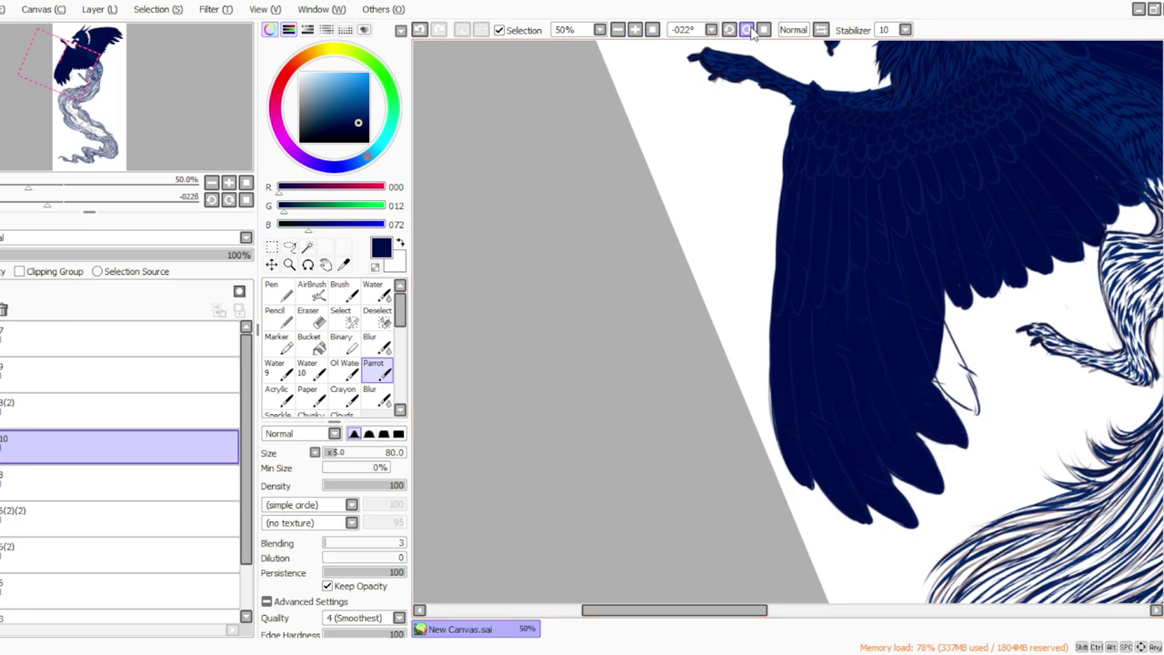
{"action": "left_click", "coordinate": [747, 29]}
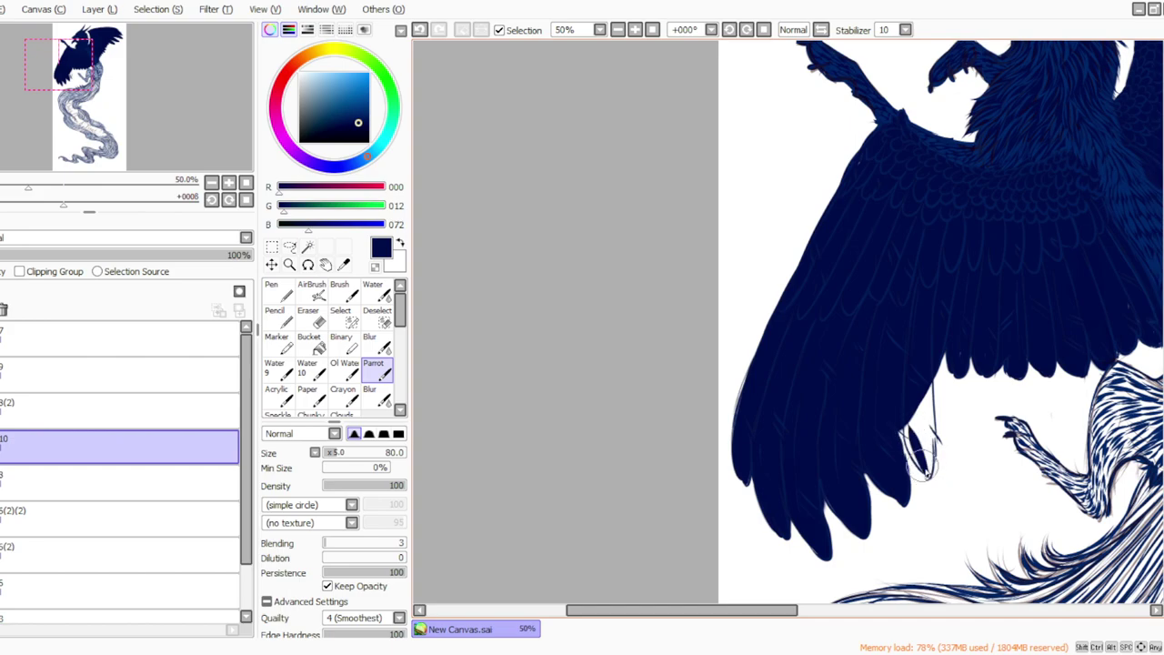
{"action": "mouse_move", "coordinate": [919, 453]}
{"action": "left_mouse_down"}
{"action": "mouse_move", "coordinate": [915, 428]}
{"action": "mouse_move", "coordinate": [928, 479]}
{"action": "mouse_move", "coordinate": [927, 393]}
{"action": "mouse_move", "coordinate": [925, 448]}
{"action": "mouse_move", "coordinate": [914, 389]}
{"action": "mouse_move", "coordinate": [896, 419]}
{"action": "mouse_move", "coordinate": [907, 445]}
{"action": "mouse_move", "coordinate": [891, 416]}
{"action": "mouse_move", "coordinate": [928, 477]}
{"action": "mouse_move", "coordinate": [883, 383]}
{"action": "left_mouse_up"}
Step: Erase the stray line marks beside the lowered wing's innermost long feather on the layer above the fill, with the Eraser at size 20
{"action": "left_click", "coordinate": [310, 318]}
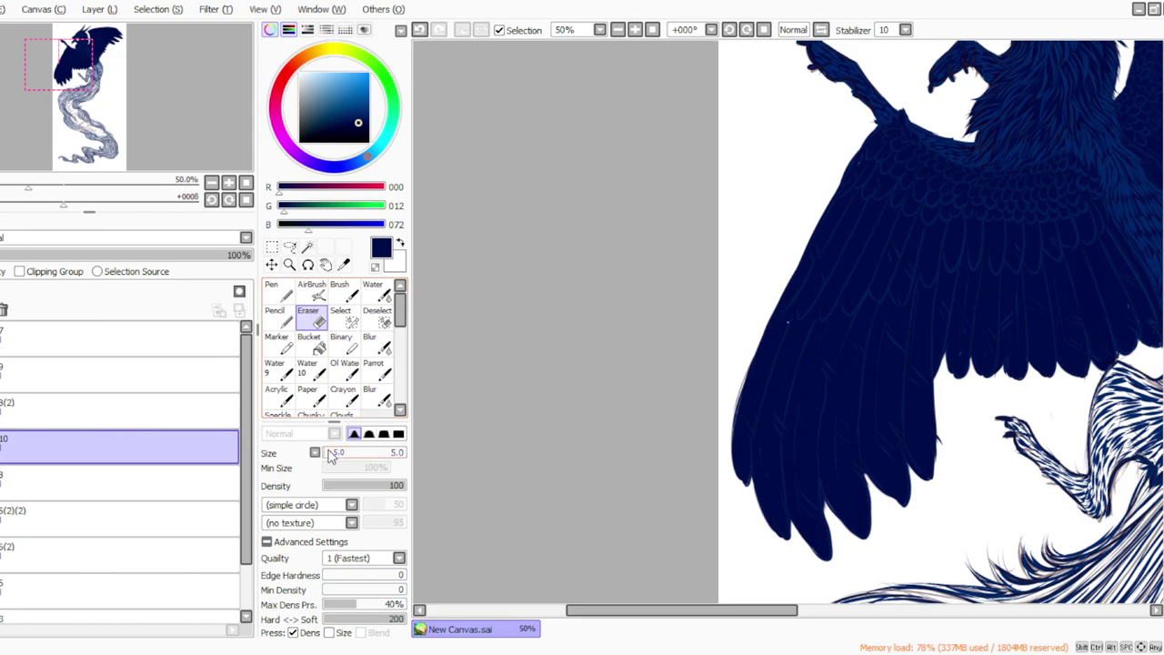
{"action": "left_click", "coordinate": [2, 447]}
{"action": "left_click", "coordinate": [2, 446]}
{"action": "left_click", "coordinate": [4, 411]}
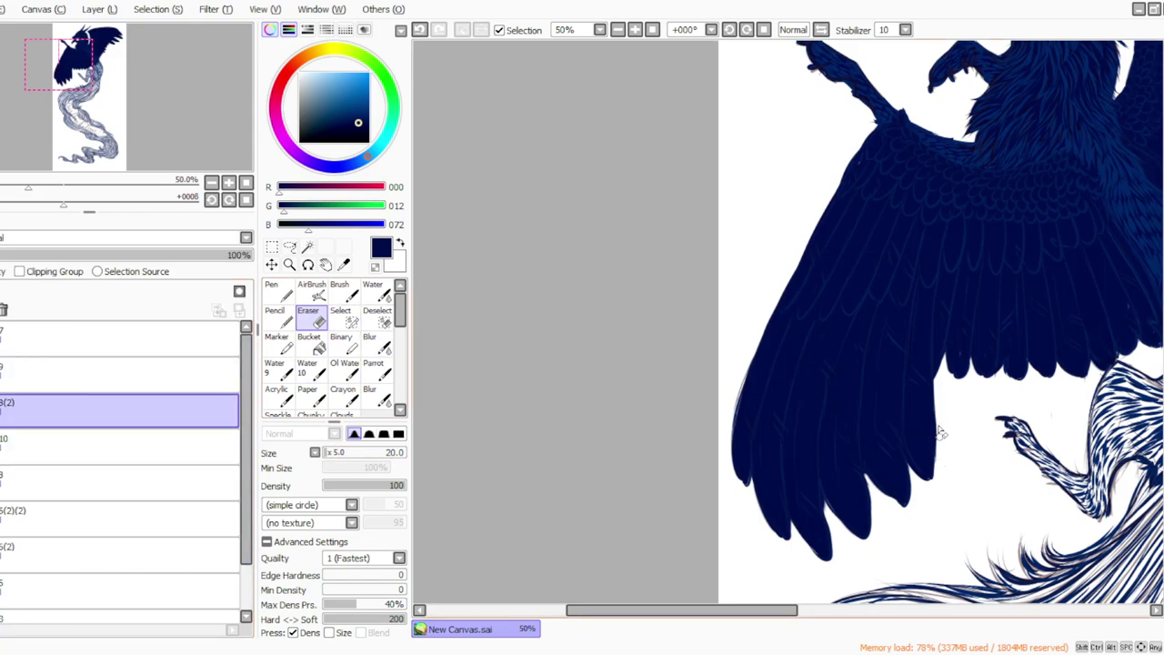
Step: Return to the fill layer and paint the outer side of the rump navy with the Parrot brush at size 60
{"action": "left_click", "coordinate": [652, 30]}
{"action": "left_click", "coordinate": [635, 30]}
{"action": "left_click_drag", "start_coordinate": [1163, 319], "coordinate": [1163, 277]}
{"action": "left_click", "coordinate": [377, 369]}
{"action": "left_click", "coordinate": [7, 451]}
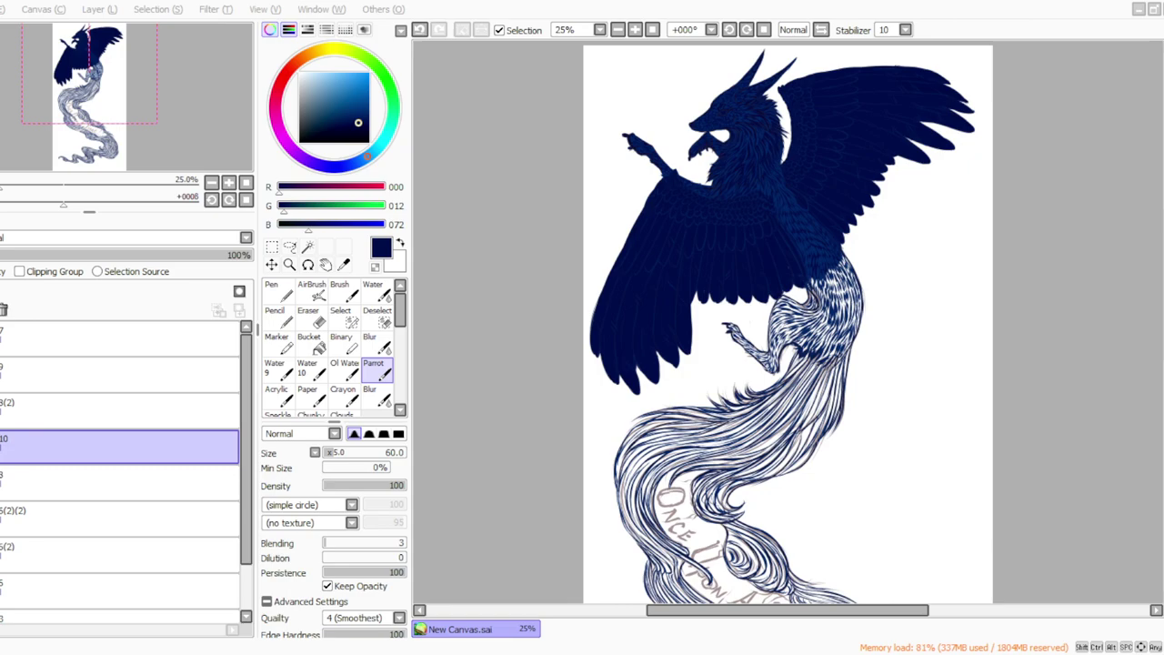
{"action": "left_click", "coordinate": [636, 30]}
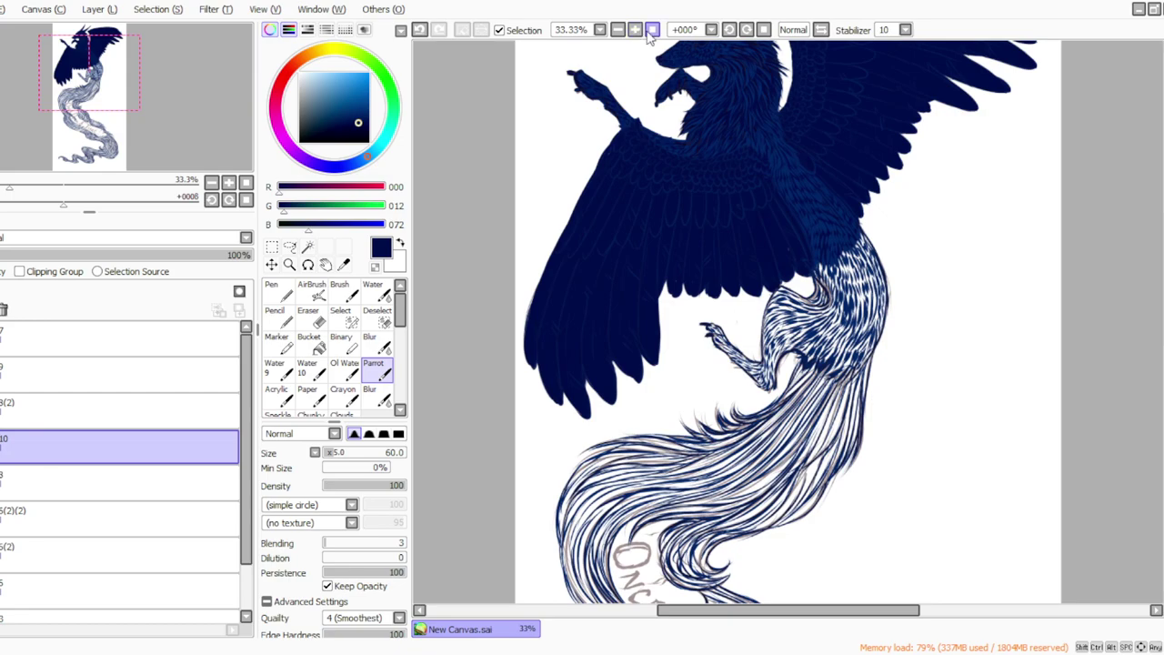
{"action": "left_click_drag", "start_coordinate": [855, 242], "coordinate": [870, 325]}
{"action": "left_click_drag", "start_coordinate": [881, 277], "coordinate": [867, 302]}
{"action": "mouse_move", "coordinate": [845, 244]}
{"action": "left_mouse_down"}
{"action": "mouse_move", "coordinate": [860, 337]}
{"action": "mouse_move", "coordinate": [872, 301]}
{"action": "mouse_move", "coordinate": [875, 354]}
{"action": "mouse_move", "coordinate": [872, 261]}
{"action": "left_mouse_up"}
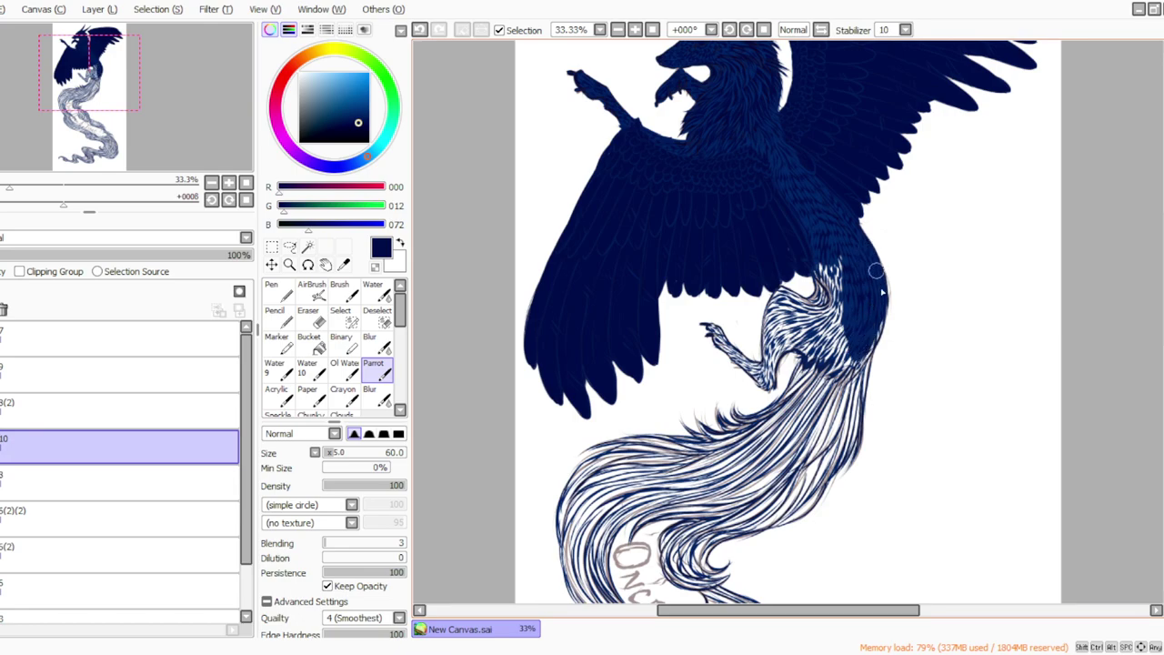
Step: Extend the navy fill from the rump across the base of the tail
{"action": "left_click_drag", "start_coordinate": [874, 319], "coordinate": [842, 396]}
{"action": "left_click_drag", "start_coordinate": [875, 350], "coordinate": [862, 412]}
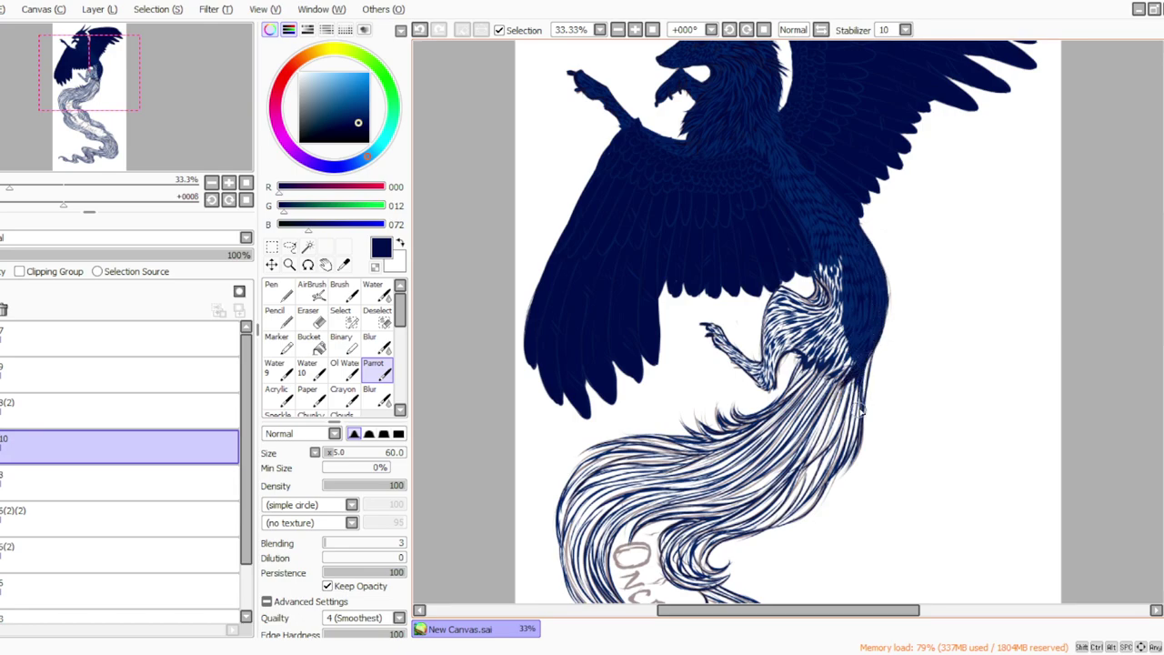
{"action": "left_click_drag", "start_coordinate": [872, 346], "coordinate": [863, 405]}
{"action": "left_click_drag", "start_coordinate": [855, 360], "coordinate": [846, 441]}
{"action": "mouse_move", "coordinate": [837, 337]}
{"action": "left_mouse_down"}
{"action": "mouse_move", "coordinate": [821, 391]}
{"action": "mouse_move", "coordinate": [795, 398]}
{"action": "left_mouse_up"}
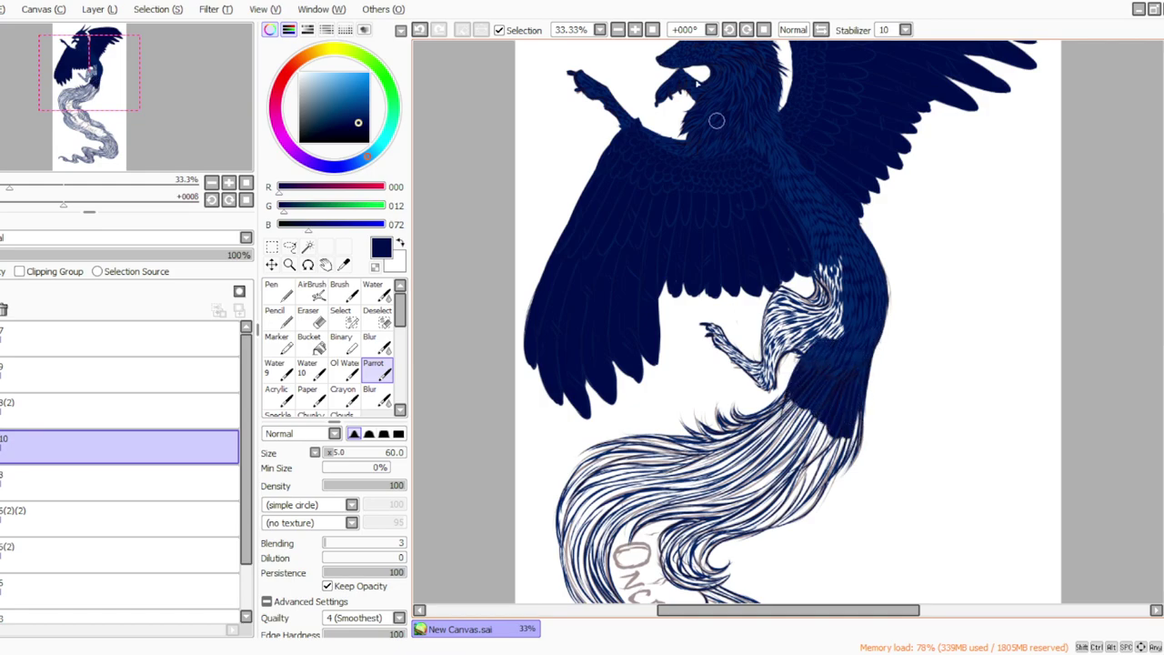
Step: Fill the belly edge and the upper part of the hind leg's thigh with navy
{"action": "left_click_drag", "start_coordinate": [1163, 308], "coordinate": [1163, 289]}
{"action": "left_click", "coordinate": [747, 30]}
{"action": "left_click", "coordinate": [747, 30]}
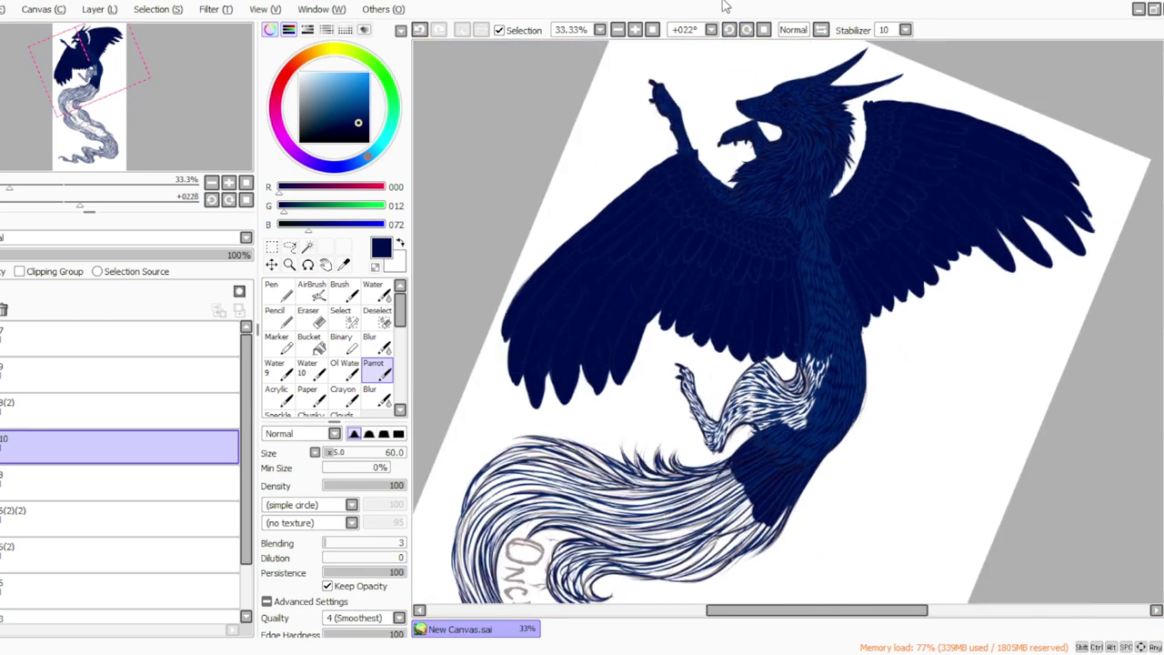
{"action": "mouse_move", "coordinate": [806, 358]}
{"action": "left_mouse_down"}
{"action": "mouse_move", "coordinate": [786, 329]}
{"action": "mouse_move", "coordinate": [811, 412]}
{"action": "left_mouse_up"}
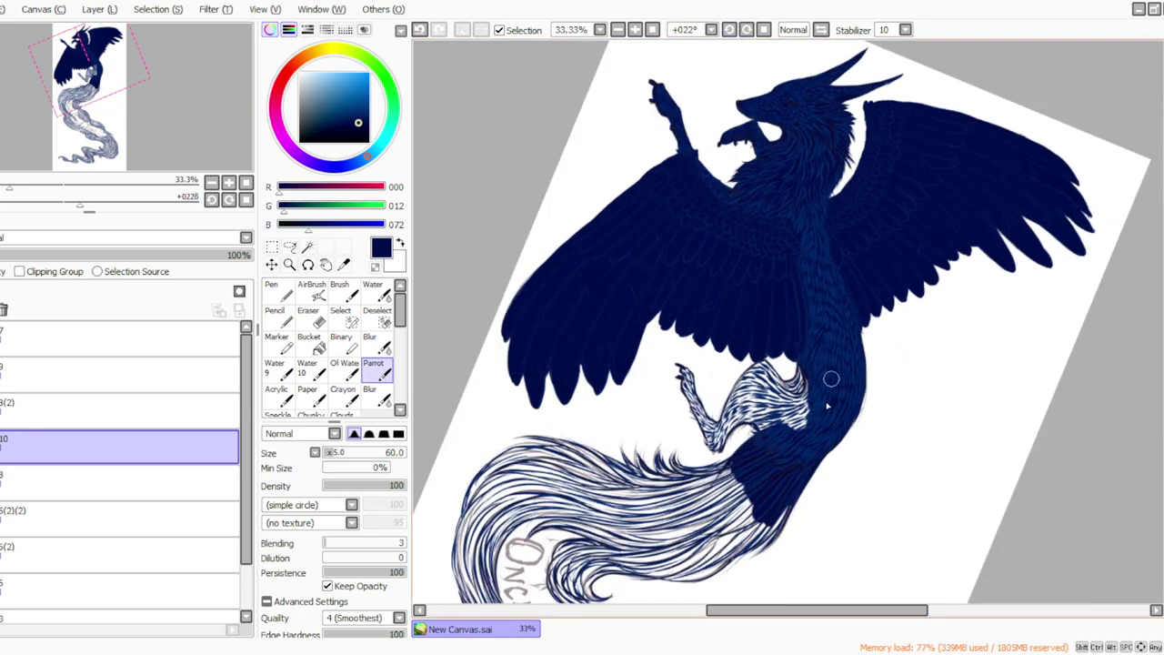
{"action": "mouse_move", "coordinate": [805, 353]}
{"action": "left_mouse_down"}
{"action": "mouse_move", "coordinate": [784, 393]}
{"action": "mouse_move", "coordinate": [781, 384]}
{"action": "mouse_move", "coordinate": [802, 437]}
{"action": "mouse_move", "coordinate": [769, 409]}
{"action": "left_mouse_up"}
{"action": "left_click_drag", "start_coordinate": [764, 366], "coordinate": [772, 438]}
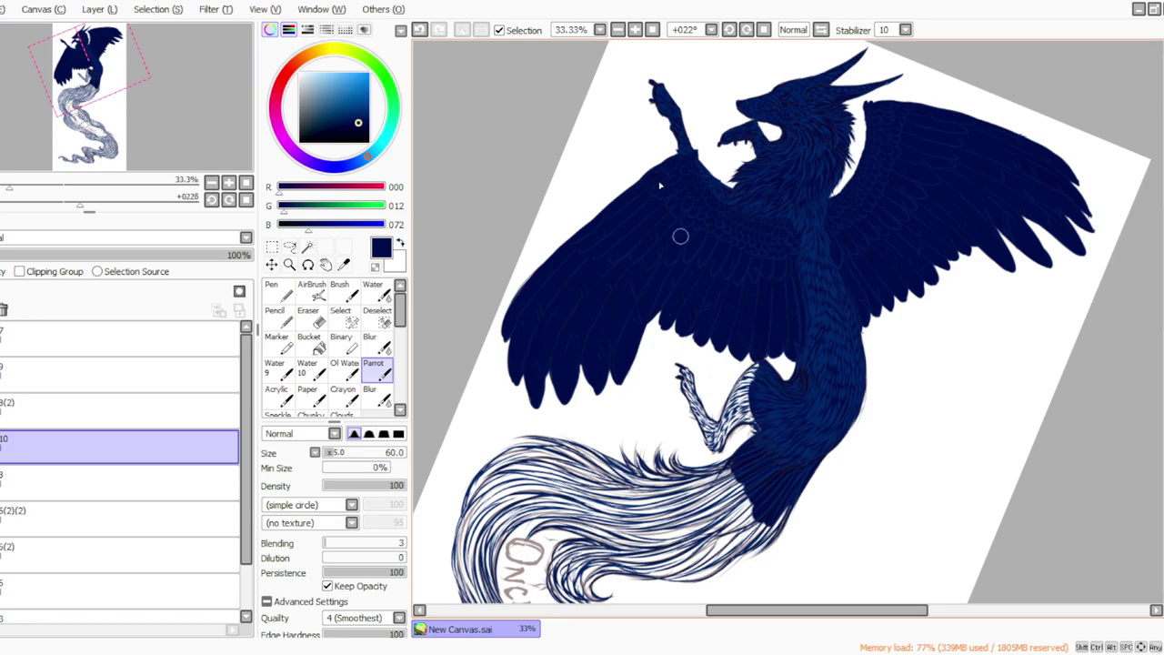
Step: Fill the rest of the thigh down toward the hock with navy
{"action": "left_click", "coordinate": [764, 30]}
{"action": "left_click", "coordinate": [730, 30]}
{"action": "left_click", "coordinate": [730, 30]}
{"action": "left_click", "coordinate": [730, 30]}
{"action": "left_click", "coordinate": [729, 30]}
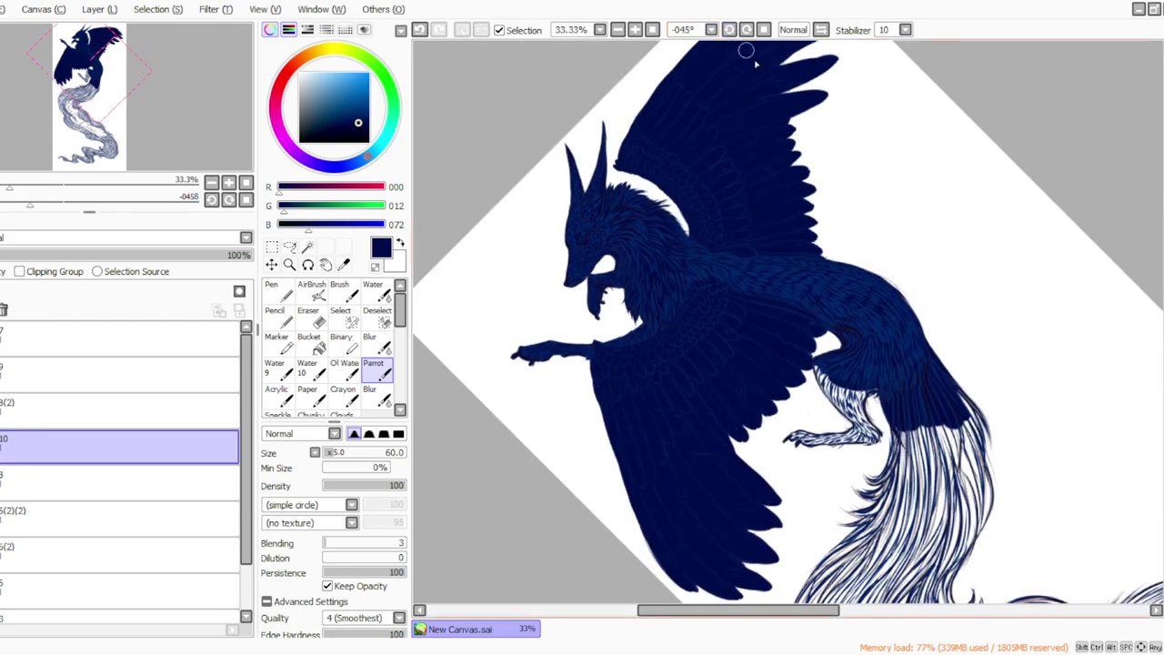
{"action": "mouse_move", "coordinate": [879, 389]}
{"action": "left_mouse_down"}
{"action": "mouse_move", "coordinate": [860, 423]}
{"action": "mouse_move", "coordinate": [862, 408]}
{"action": "left_mouse_up"}
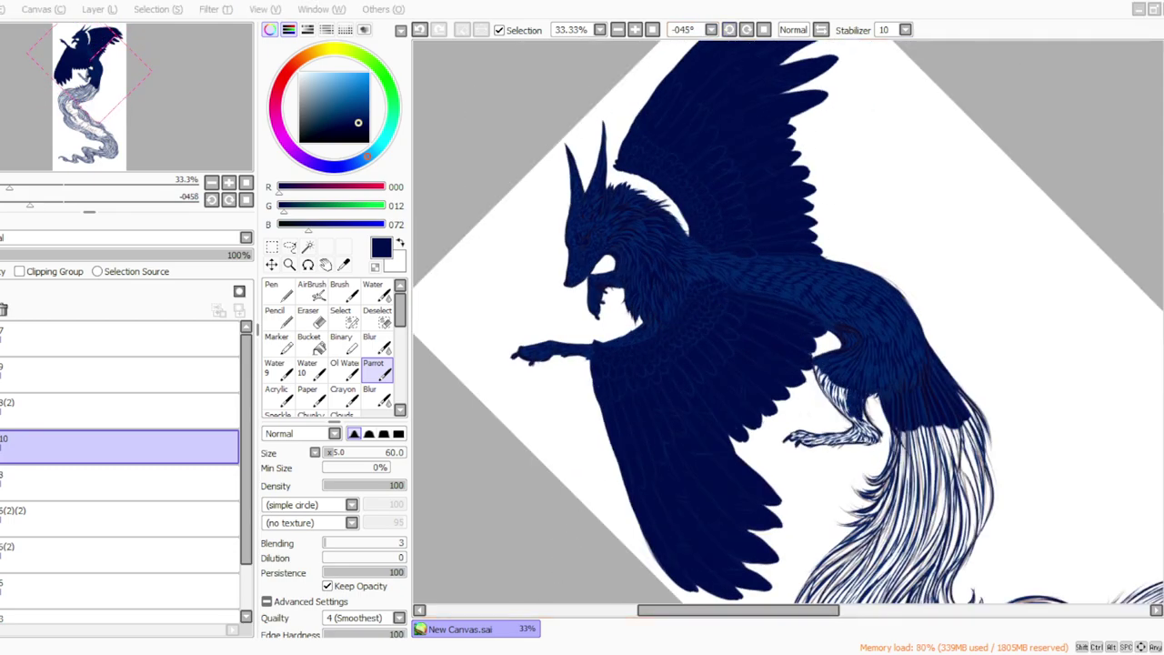
{"action": "mouse_move", "coordinate": [815, 366]}
{"action": "left_mouse_down"}
{"action": "mouse_move", "coordinate": [853, 413]}
{"action": "mouse_move", "coordinate": [814, 366]}
{"action": "mouse_move", "coordinate": [839, 412]}
{"action": "left_mouse_up"}
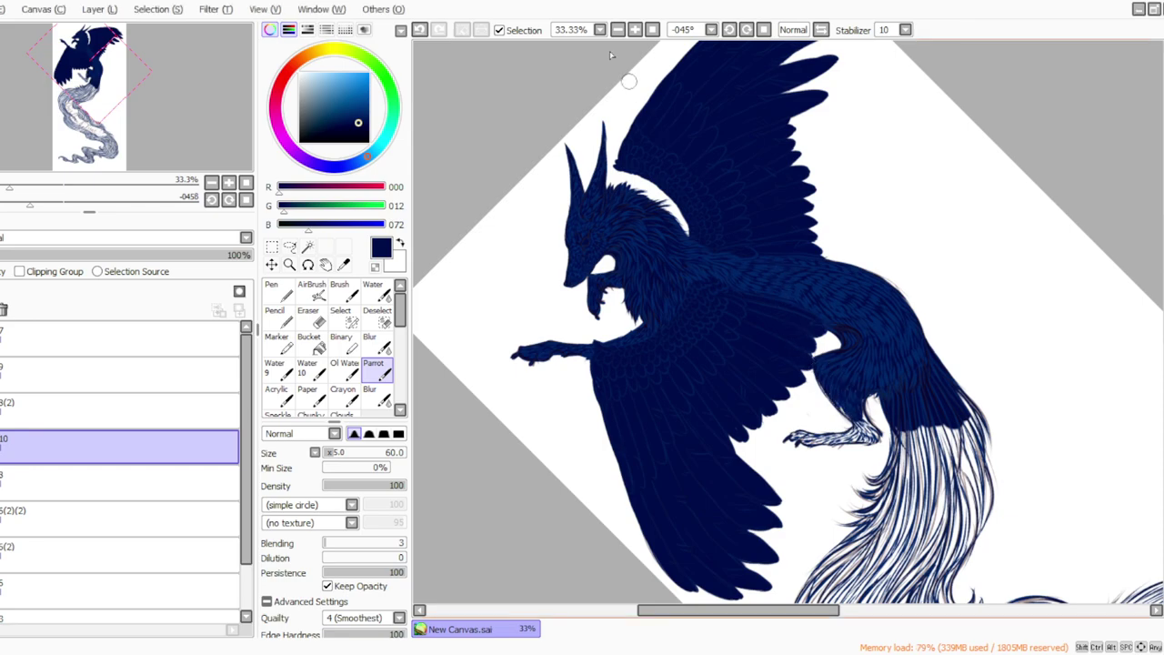
Step: Fill the hock, lower hind leg and clawed hind foot with navy
{"action": "scroll", "coordinate": [648, 109], "scroll_direction": "up", "scroll_amount": 1}
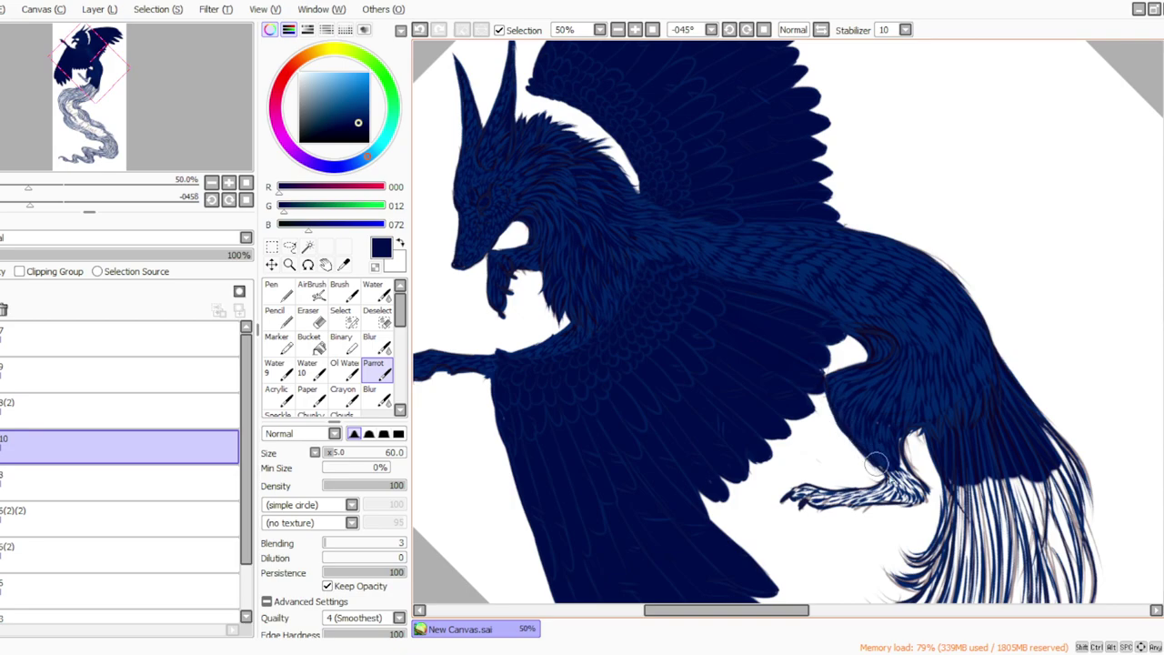
{"action": "mouse_move", "coordinate": [898, 444]}
{"action": "left_mouse_down"}
{"action": "mouse_move", "coordinate": [912, 494]}
{"action": "mouse_move", "coordinate": [887, 496]}
{"action": "mouse_move", "coordinate": [873, 478]}
{"action": "mouse_move", "coordinate": [897, 478]}
{"action": "mouse_move", "coordinate": [850, 501]}
{"action": "mouse_move", "coordinate": [829, 479]}
{"action": "left_mouse_up"}
{"action": "left_click", "coordinate": [730, 30]}
{"action": "left_click", "coordinate": [730, 30]}
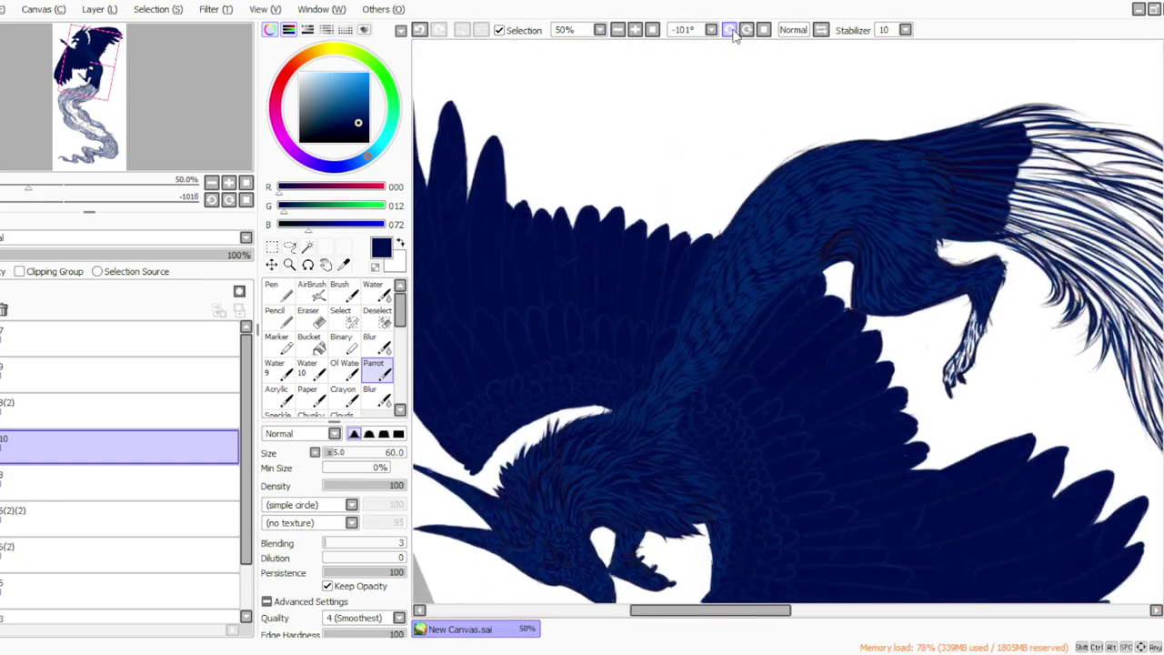
{"action": "mouse_move", "coordinate": [962, 315]}
{"action": "left_mouse_down"}
{"action": "mouse_move", "coordinate": [969, 350]}
{"action": "mouse_move", "coordinate": [972, 332]}
{"action": "mouse_move", "coordinate": [958, 367]}
{"action": "left_mouse_up"}
{"action": "mouse_move", "coordinate": [965, 318]}
{"action": "left_mouse_down"}
{"action": "mouse_move", "coordinate": [957, 365]}
{"action": "mouse_move", "coordinate": [977, 302]}
{"action": "mouse_move", "coordinate": [948, 388]}
{"action": "mouse_move", "coordinate": [961, 338]}
{"action": "mouse_move", "coordinate": [946, 400]}
{"action": "left_mouse_up"}
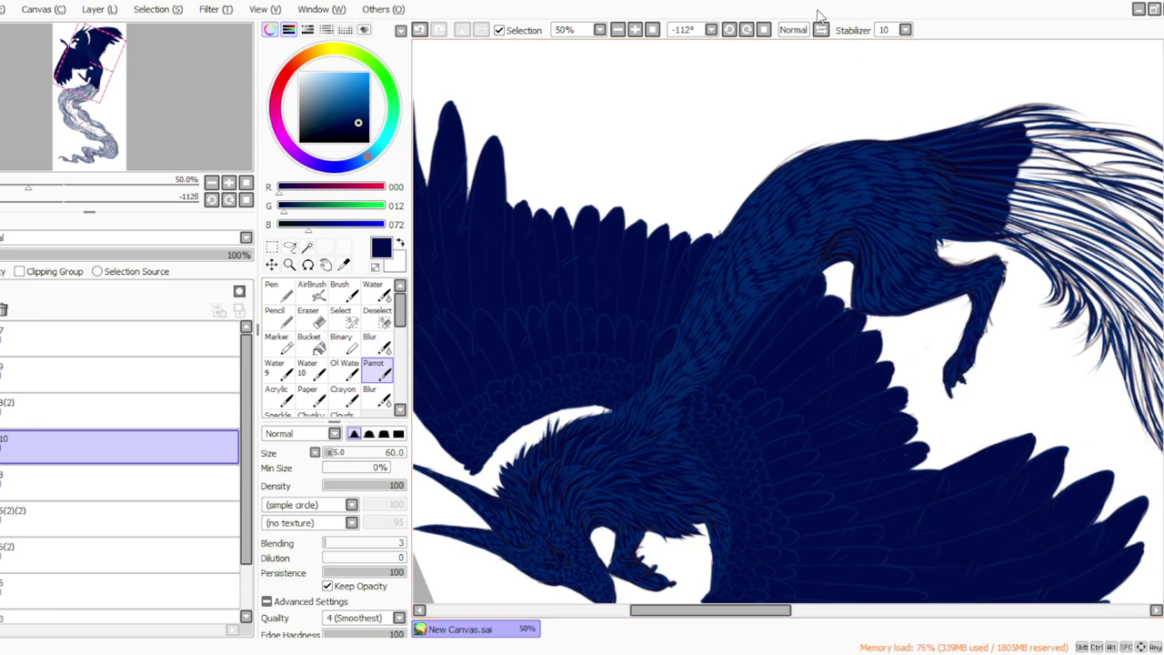
Step: Continue the navy fill from the tail base over the first stretch of long tail hair
{"action": "left_click", "coordinate": [763, 30]}
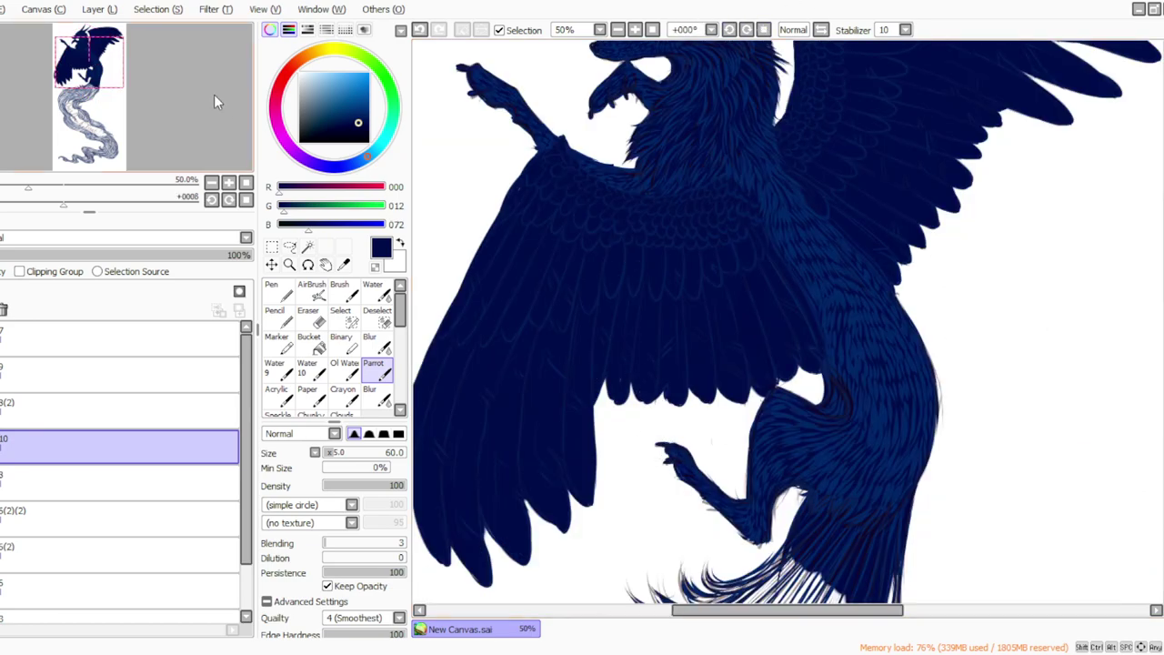
{"action": "left_click", "coordinate": [652, 30]}
{"action": "left_click", "coordinate": [636, 30]}
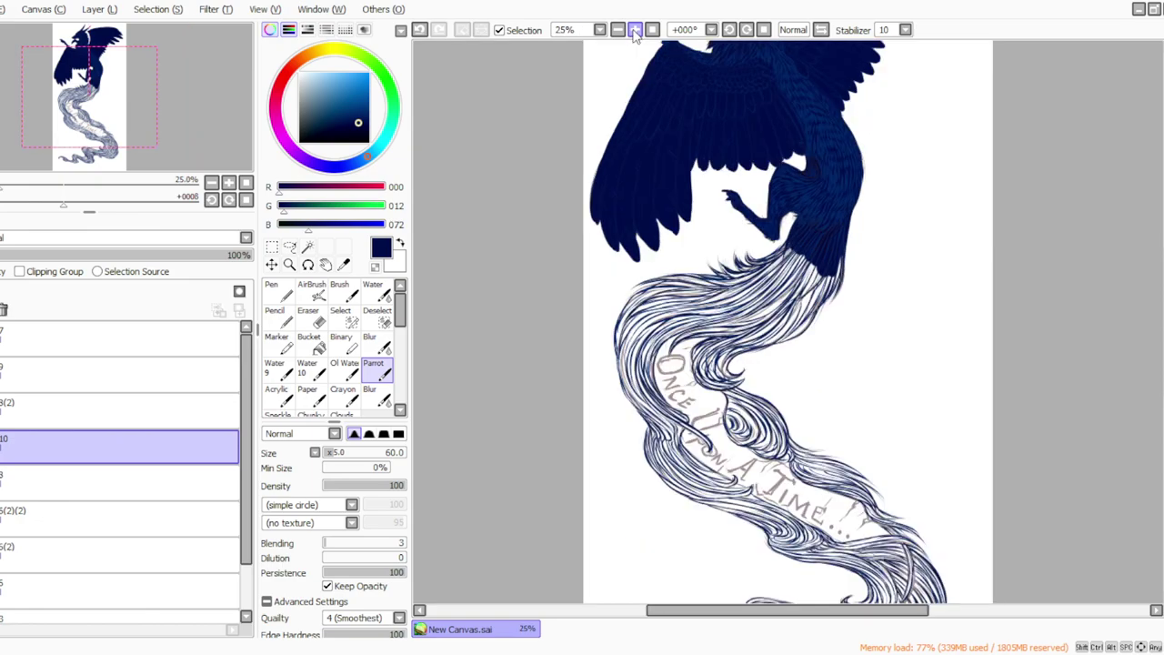
{"action": "left_click", "coordinate": [636, 30]}
{"action": "left_click_drag", "start_coordinate": [1163, 323], "coordinate": [1163, 280]}
{"action": "mouse_move", "coordinate": [857, 366]}
{"action": "left_mouse_down"}
{"action": "mouse_move", "coordinate": [835, 460]}
{"action": "mouse_move", "coordinate": [859, 347]}
{"action": "mouse_move", "coordinate": [831, 461]}
{"action": "mouse_move", "coordinate": [856, 367]}
{"action": "mouse_move", "coordinate": [824, 452]}
{"action": "left_mouse_up"}
{"action": "mouse_move", "coordinate": [851, 393]}
{"action": "left_mouse_down"}
{"action": "mouse_move", "coordinate": [801, 486]}
{"action": "mouse_move", "coordinate": [778, 491]}
{"action": "left_mouse_up"}
{"action": "mouse_move", "coordinate": [809, 380]}
{"action": "left_mouse_down"}
{"action": "mouse_move", "coordinate": [759, 460]}
{"action": "mouse_move", "coordinate": [753, 444]}
{"action": "left_mouse_up"}
{"action": "left_click_drag", "start_coordinate": [797, 358], "coordinate": [759, 389]}
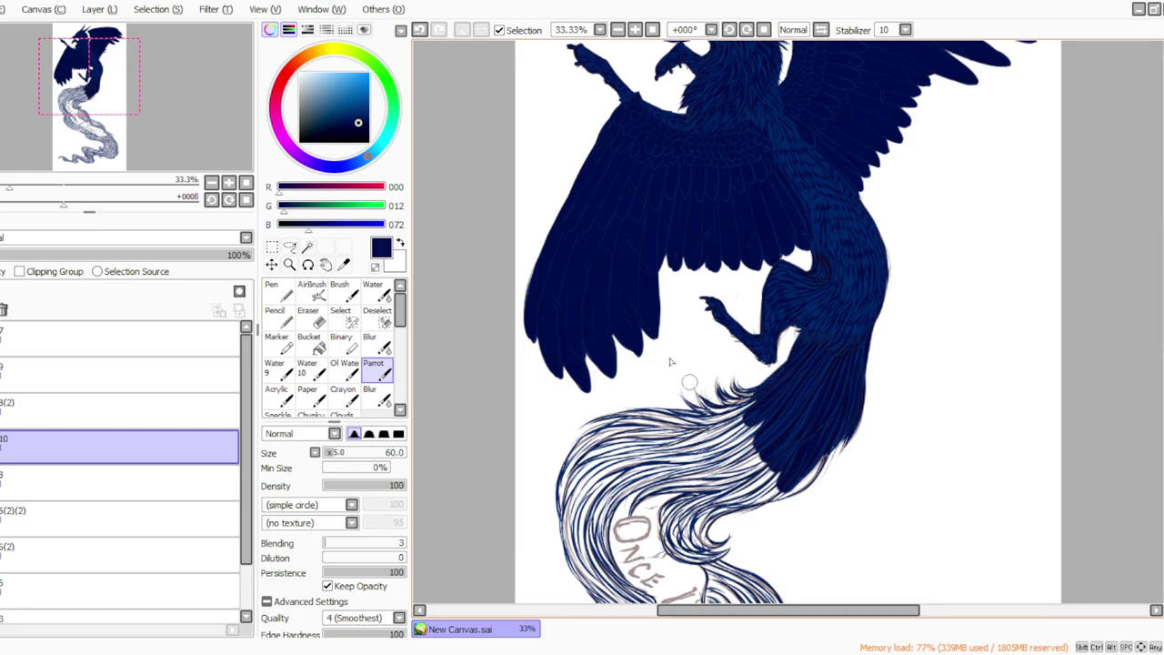
Step: Extend the navy along the outer side of the tail down to where the hair starts to curl above the lettering
{"action": "left_click", "coordinate": [729, 30]}
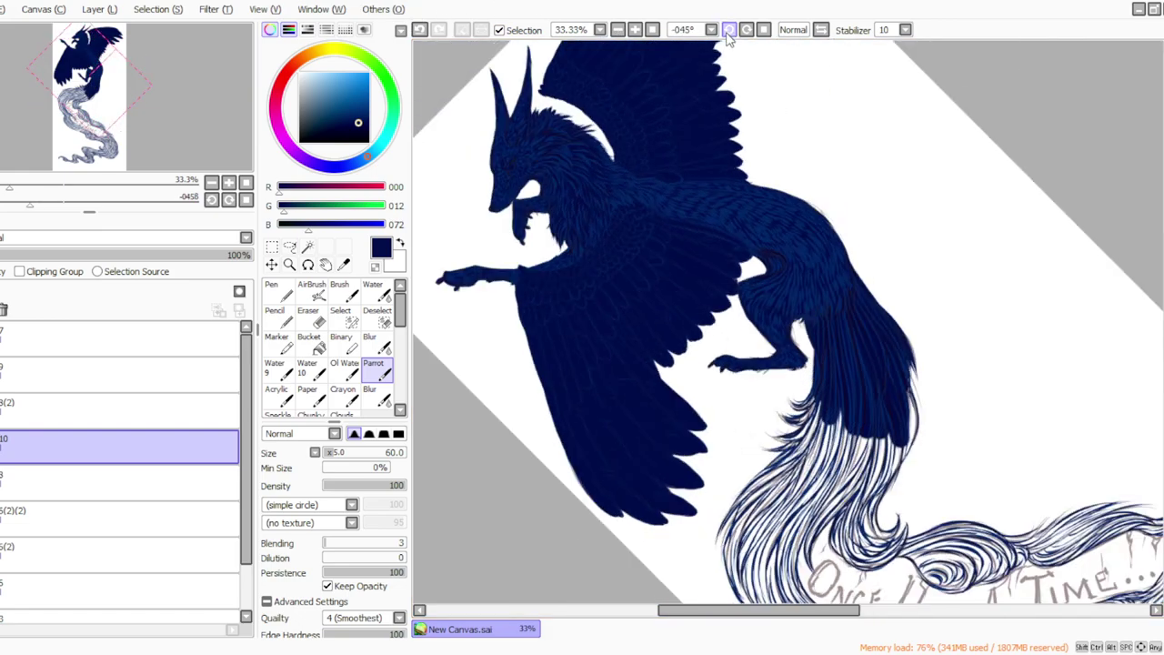
{"action": "left_click_drag", "start_coordinate": [898, 380], "coordinate": [904, 455]}
{"action": "left_click_drag", "start_coordinate": [900, 405], "coordinate": [894, 482]}
{"action": "mouse_move", "coordinate": [906, 433]}
{"action": "left_mouse_down"}
{"action": "mouse_move", "coordinate": [876, 498]}
{"action": "mouse_move", "coordinate": [855, 512]}
{"action": "mouse_move", "coordinate": [833, 502]}
{"action": "left_mouse_up"}
{"action": "mouse_move", "coordinate": [859, 409]}
{"action": "left_mouse_down"}
{"action": "mouse_move", "coordinate": [823, 496]}
{"action": "mouse_move", "coordinate": [810, 492]}
{"action": "left_mouse_up"}
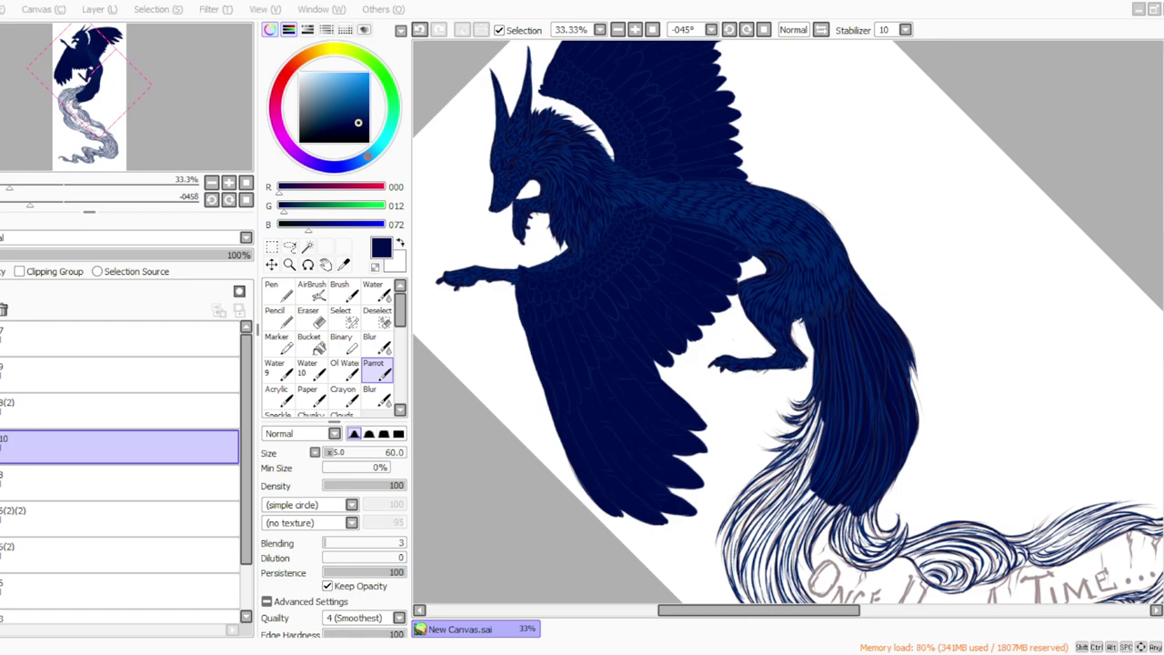
Step: Fill the tufted inner edge of the upper tail and the strands leading into its first bend with navy
{"action": "key", "text": "alt+Tab"}
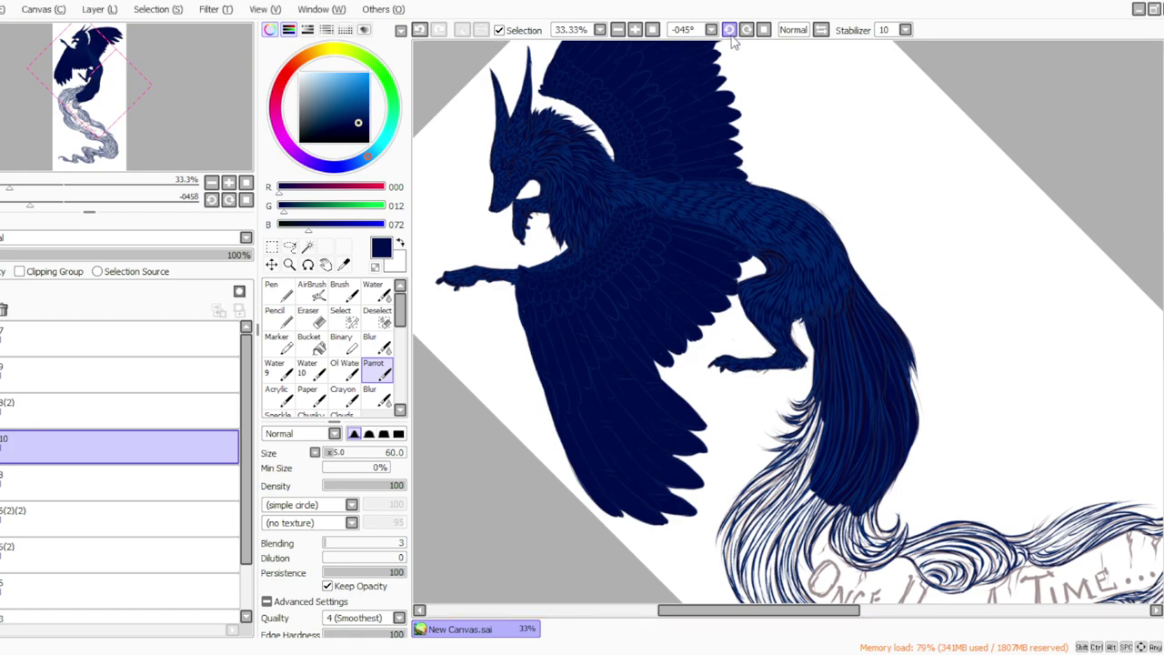
{"action": "left_click", "coordinate": [730, 34]}
{"action": "left_click", "coordinate": [730, 35]}
{"action": "left_click", "coordinate": [730, 35]}
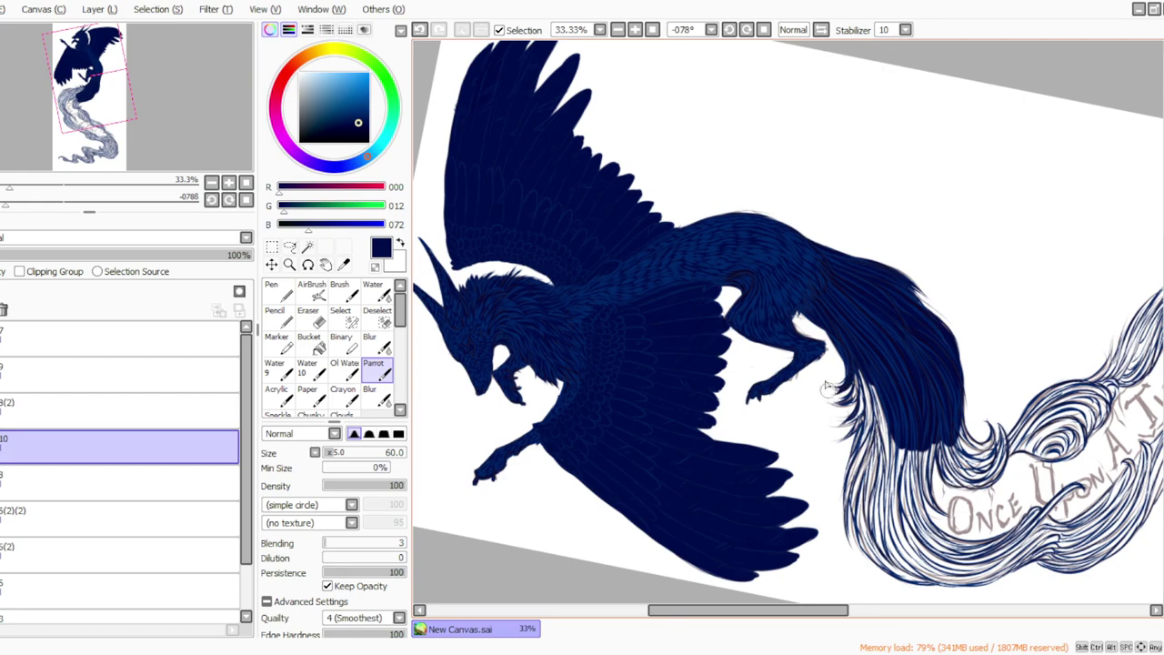
{"action": "mouse_move", "coordinate": [851, 366]}
{"action": "left_mouse_down"}
{"action": "mouse_move", "coordinate": [830, 393]}
{"action": "mouse_move", "coordinate": [856, 365]}
{"action": "mouse_move", "coordinate": [853, 420]}
{"action": "left_mouse_up"}
{"action": "left_click_drag", "start_coordinate": [860, 380], "coordinate": [875, 477]}
{"action": "left_click_drag", "start_coordinate": [879, 398], "coordinate": [887, 509]}
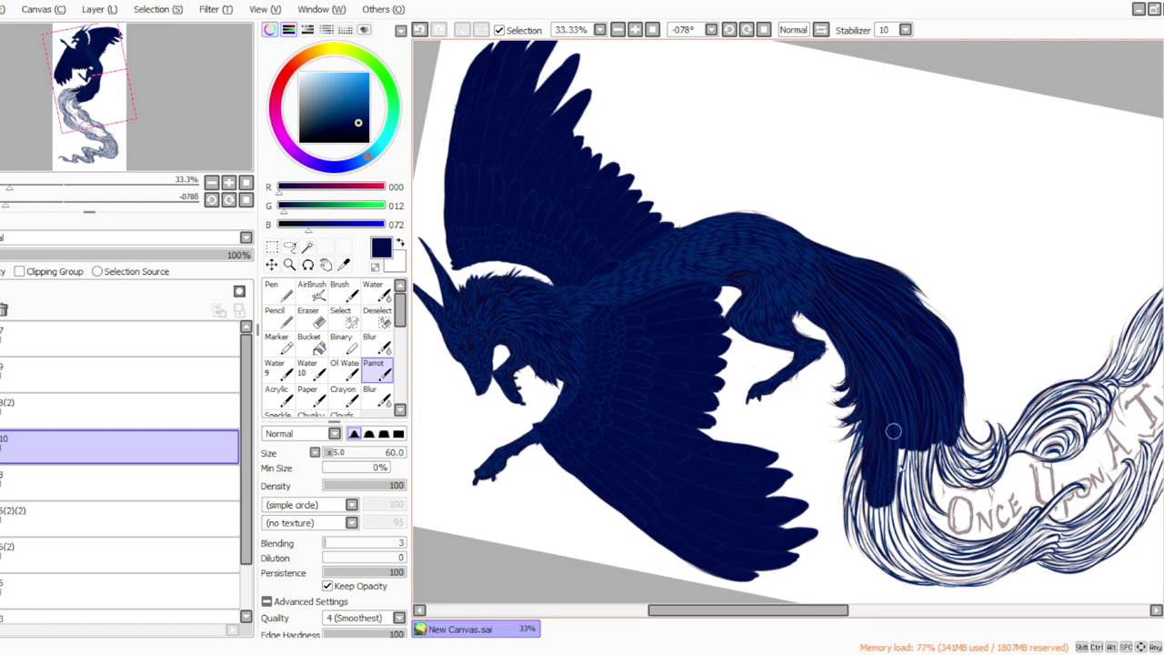
{"action": "left_click_drag", "start_coordinate": [892, 420], "coordinate": [902, 507]}
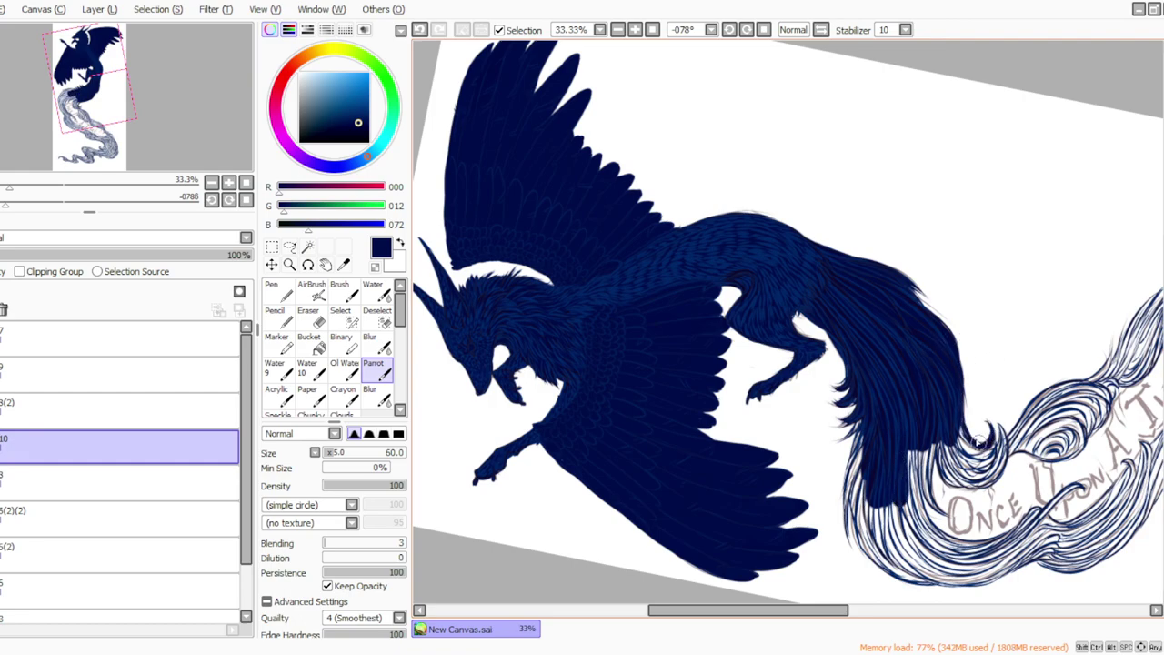
Step: Fill the hooked curl of tail hair above the word "Once" with navy
{"action": "mouse_move", "coordinate": [967, 424]}
{"action": "left_mouse_down"}
{"action": "mouse_move", "coordinate": [988, 456]}
{"action": "mouse_move", "coordinate": [967, 471]}
{"action": "left_mouse_up"}
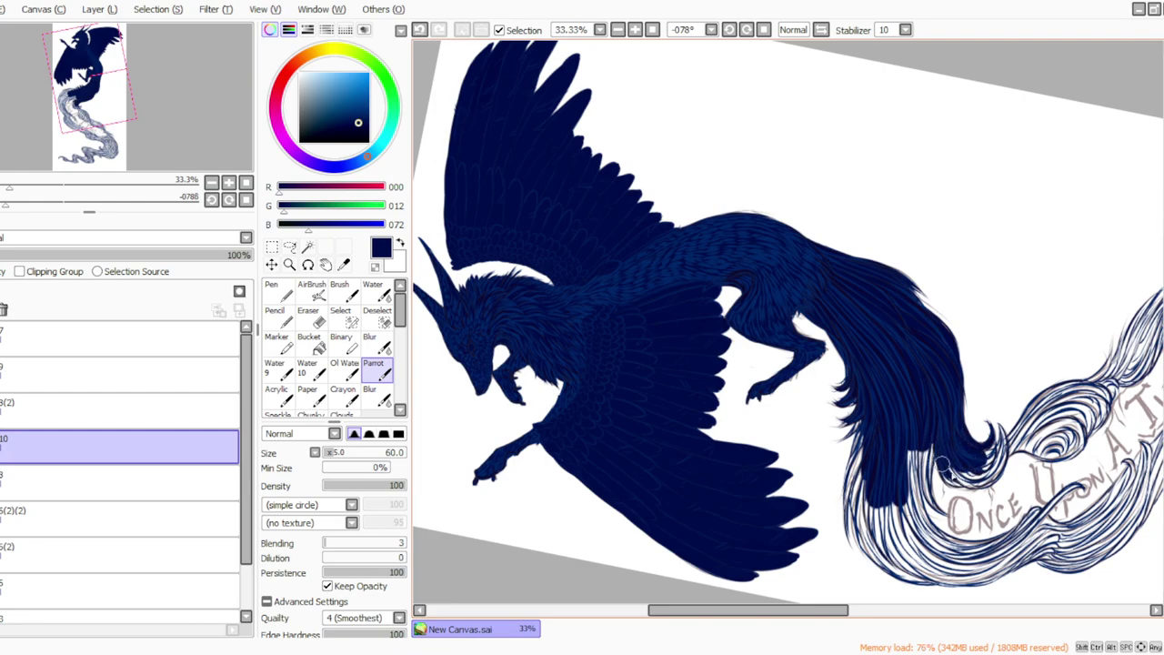
{"action": "mouse_move", "coordinate": [999, 418]}
{"action": "left_mouse_down"}
{"action": "mouse_move", "coordinate": [990, 457]}
{"action": "mouse_move", "coordinate": [978, 452]}
{"action": "mouse_move", "coordinate": [992, 480]}
{"action": "left_mouse_up"}
{"action": "mouse_move", "coordinate": [1001, 444]}
{"action": "left_mouse_down"}
{"action": "mouse_move", "coordinate": [967, 473]}
{"action": "mouse_move", "coordinate": [960, 463]}
{"action": "mouse_move", "coordinate": [956, 480]}
{"action": "left_mouse_up"}
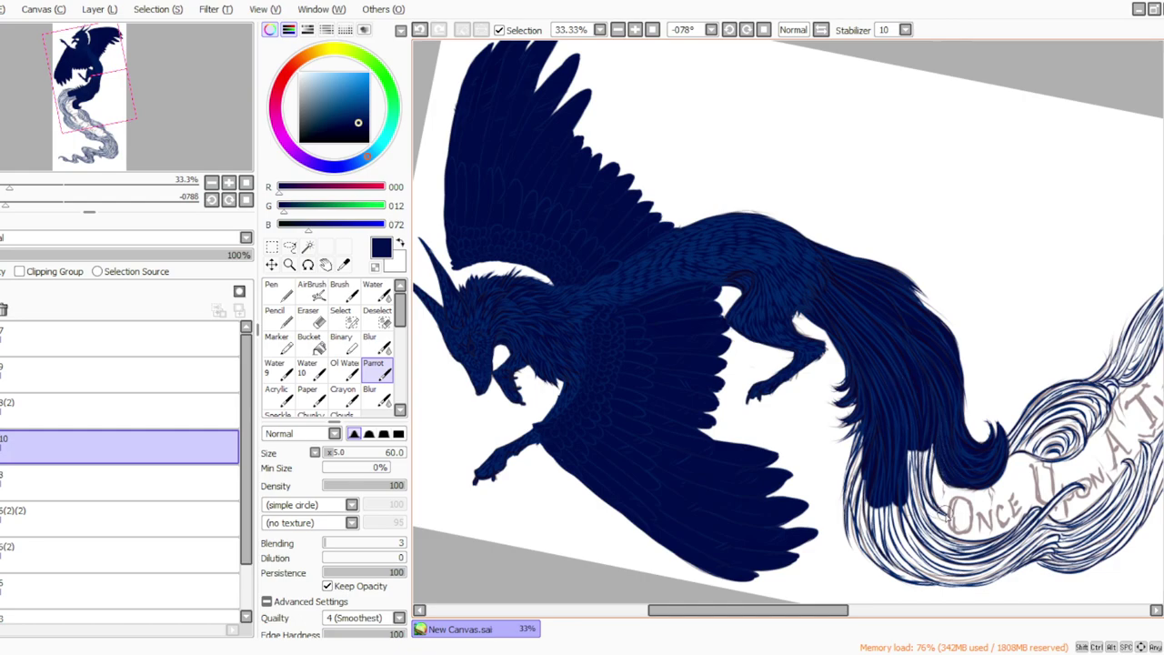
Step: Continue the navy through the tail strands entering the first bend, including the wispy outer edge
{"action": "left_click_drag", "start_coordinate": [934, 443], "coordinate": [928, 500]}
{"action": "mouse_move", "coordinate": [927, 493]}
{"action": "left_mouse_down"}
{"action": "mouse_move", "coordinate": [928, 442]}
{"action": "mouse_move", "coordinate": [919, 520]}
{"action": "left_mouse_up"}
{"action": "left_click_drag", "start_coordinate": [912, 439], "coordinate": [913, 531]}
{"action": "mouse_move", "coordinate": [907, 480]}
{"action": "left_mouse_down"}
{"action": "mouse_move", "coordinate": [900, 528]}
{"action": "mouse_move", "coordinate": [870, 519]}
{"action": "left_mouse_up"}
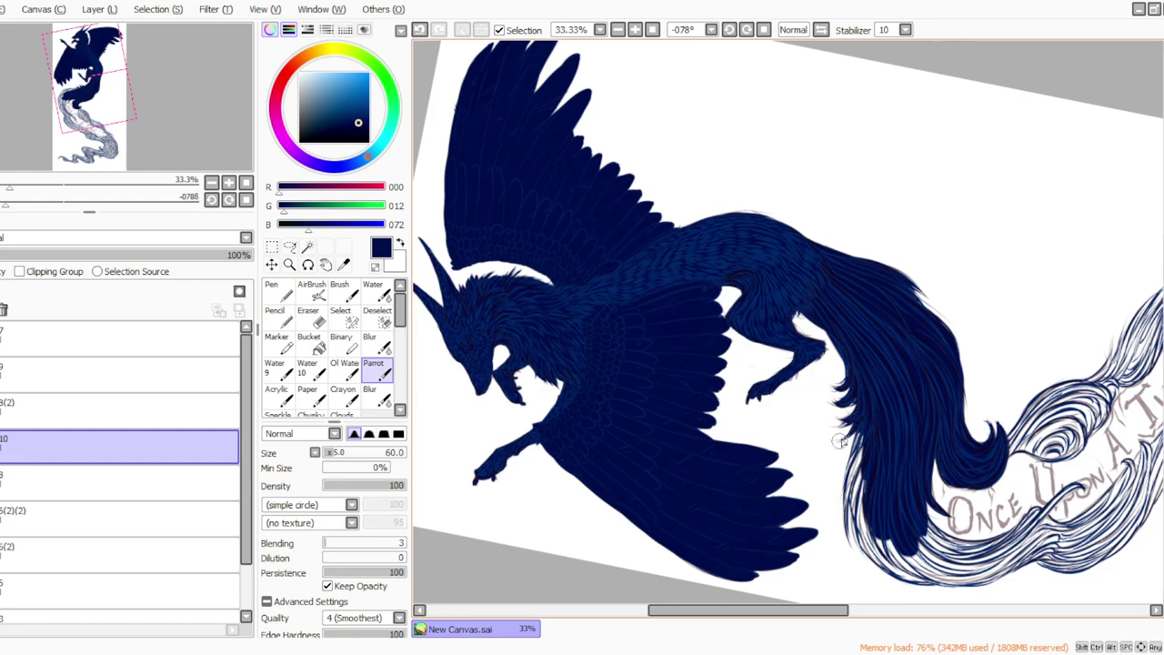
{"action": "left_click_drag", "start_coordinate": [865, 429], "coordinate": [844, 528]}
{"action": "mouse_move", "coordinate": [872, 462]}
{"action": "left_mouse_down"}
{"action": "mouse_move", "coordinate": [856, 528]}
{"action": "mouse_move", "coordinate": [875, 546]}
{"action": "left_mouse_up"}
{"action": "left_click_drag", "start_coordinate": [853, 491], "coordinate": [864, 546]}
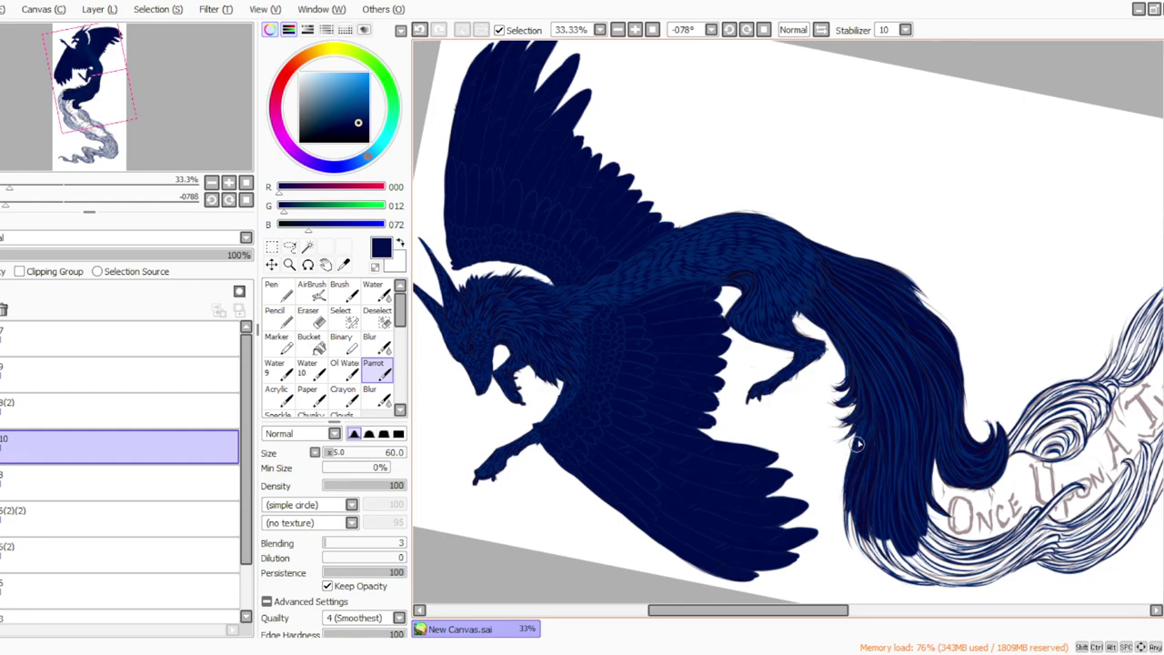
Step: Fill the underside of the tail's first bend below the lettering with navy out to its outer contour
{"action": "scroll", "coordinate": [1106, 333], "scroll_direction": "down", "scroll_amount": 3}
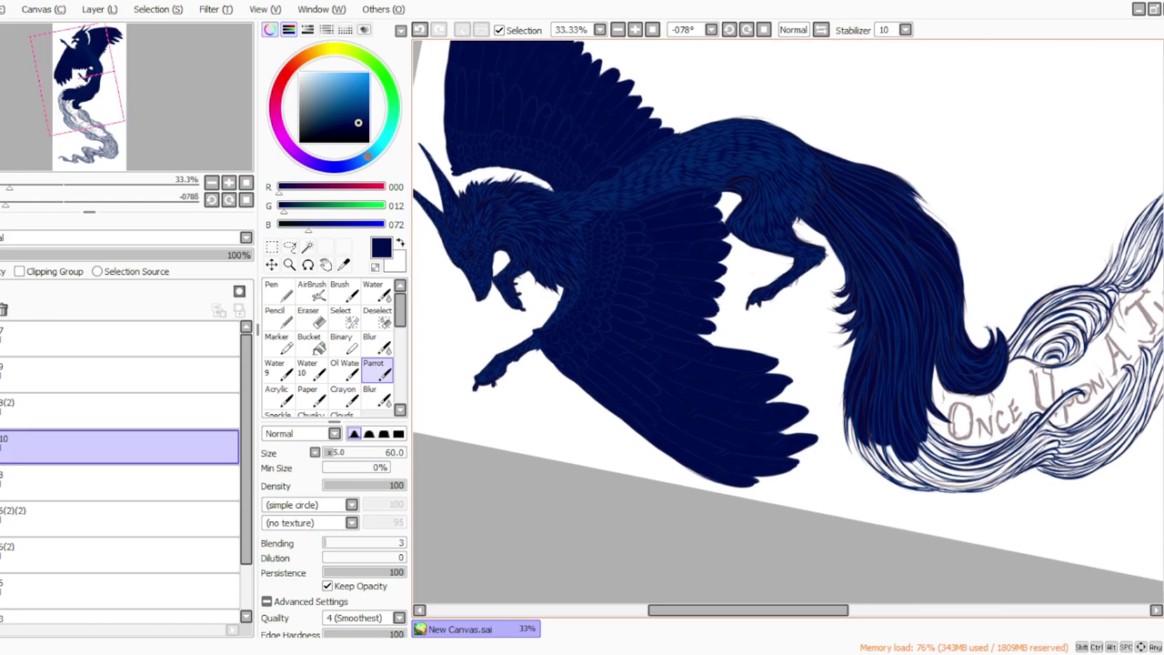
{"action": "mouse_move", "coordinate": [923, 431]}
{"action": "left_mouse_down"}
{"action": "mouse_move", "coordinate": [990, 481]}
{"action": "mouse_move", "coordinate": [965, 489]}
{"action": "left_mouse_up"}
{"action": "mouse_move", "coordinate": [888, 446]}
{"action": "left_mouse_down"}
{"action": "mouse_move", "coordinate": [957, 490]}
{"action": "mouse_move", "coordinate": [932, 483]}
{"action": "left_mouse_up"}
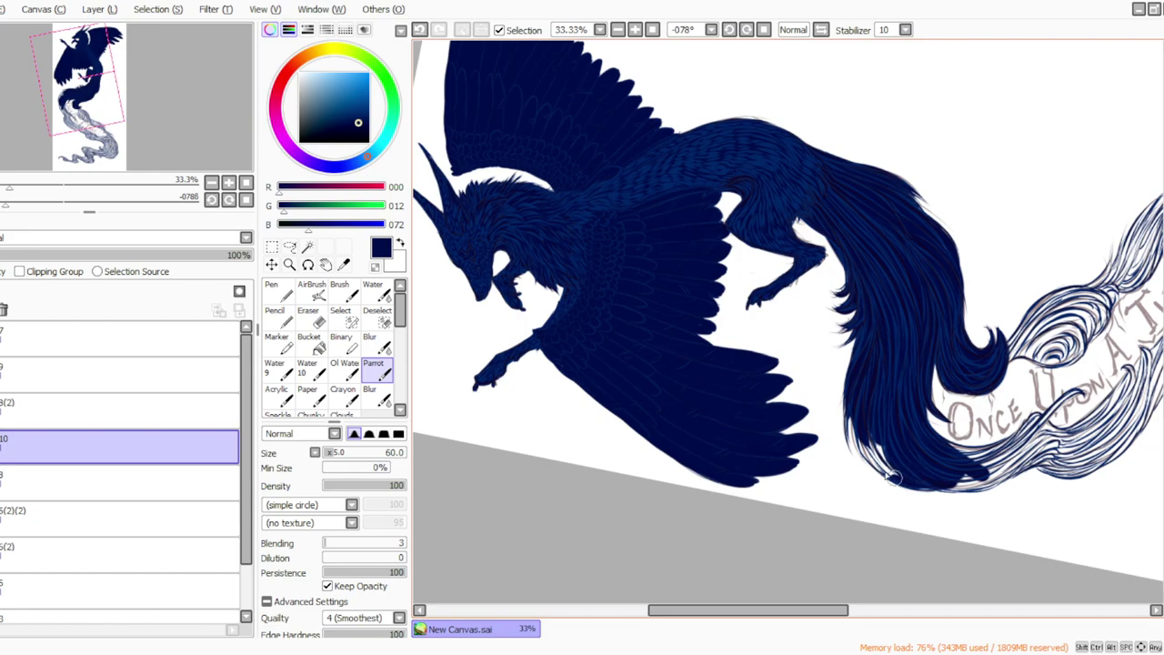
{"action": "mouse_move", "coordinate": [866, 433]}
{"action": "left_mouse_down"}
{"action": "mouse_move", "coordinate": [900, 478]}
{"action": "mouse_move", "coordinate": [882, 463]}
{"action": "left_mouse_up"}
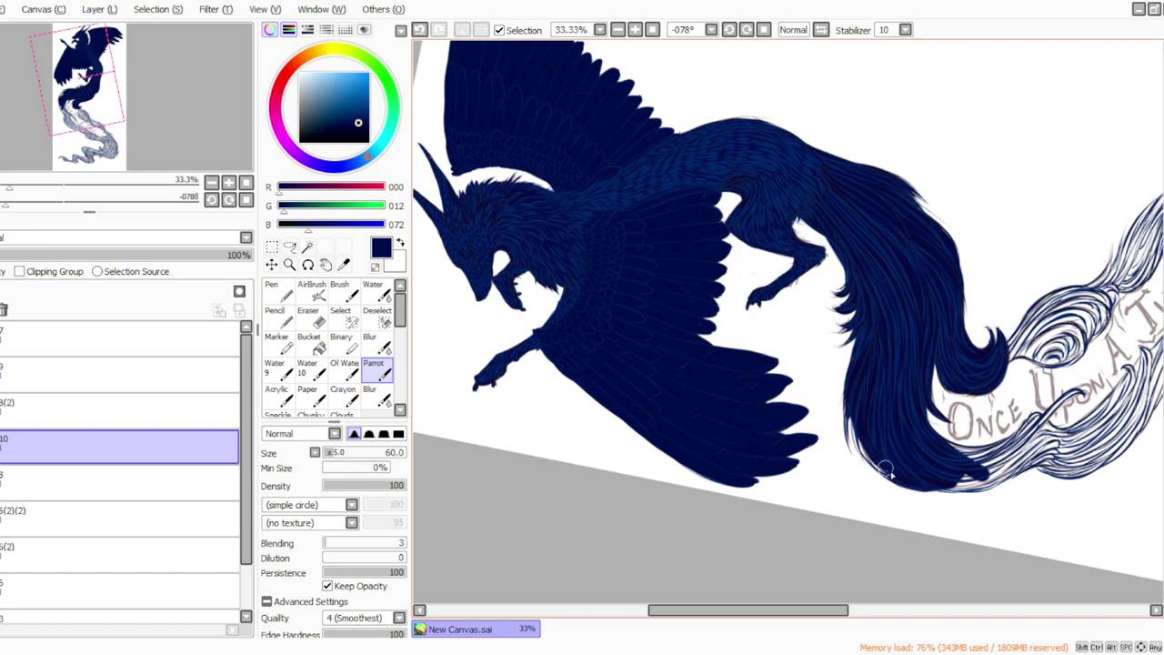
{"action": "left_click_drag", "start_coordinate": [852, 420], "coordinate": [873, 471]}
{"action": "left_click_drag", "start_coordinate": [852, 435], "coordinate": [870, 464]}
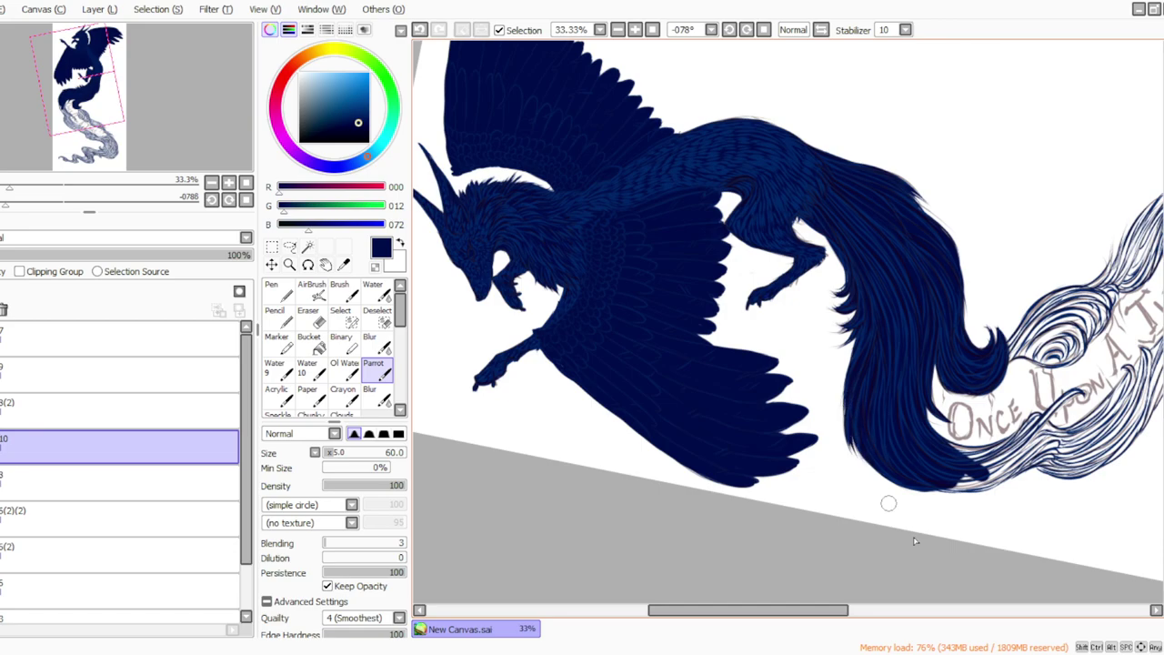
Step: Extend the navy out of the first bend, covering the full width of the strands alongside "Once"
{"action": "left_click", "coordinate": [731, 32]}
{"action": "left_click", "coordinate": [730, 32]}
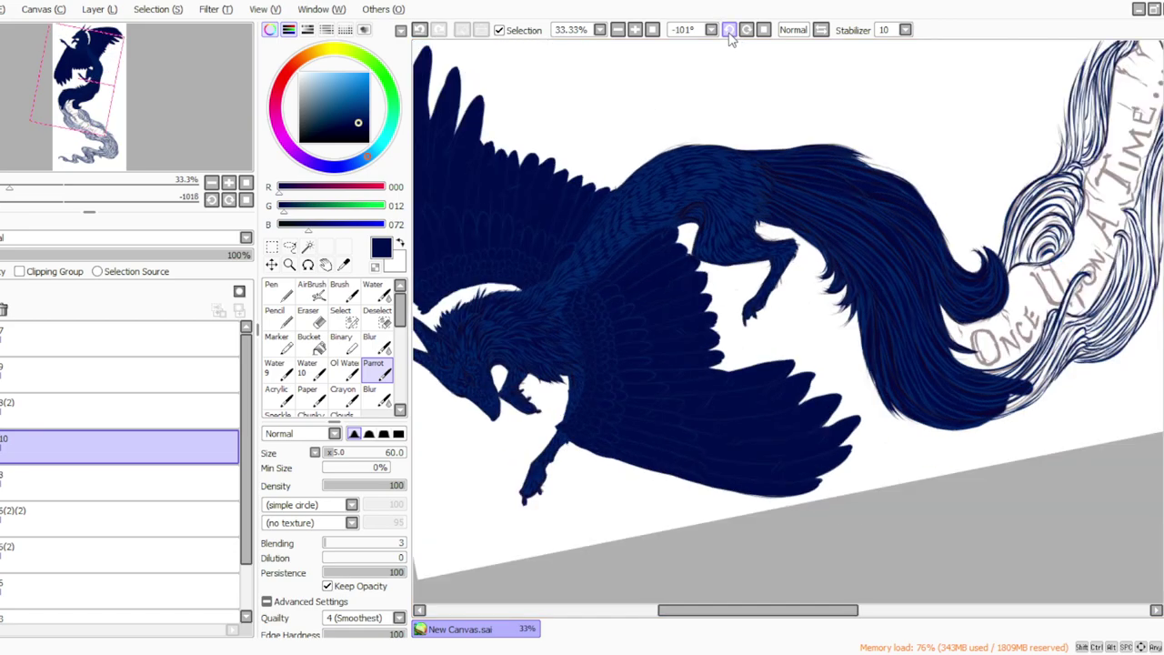
{"action": "left_click", "coordinate": [730, 32]}
{"action": "left_click", "coordinate": [730, 32]}
{"action": "left_click", "coordinate": [731, 32]}
{"action": "left_click", "coordinate": [731, 32]}
{"action": "left_click_drag", "start_coordinate": [1162, 341], "coordinate": [1162, 277]}
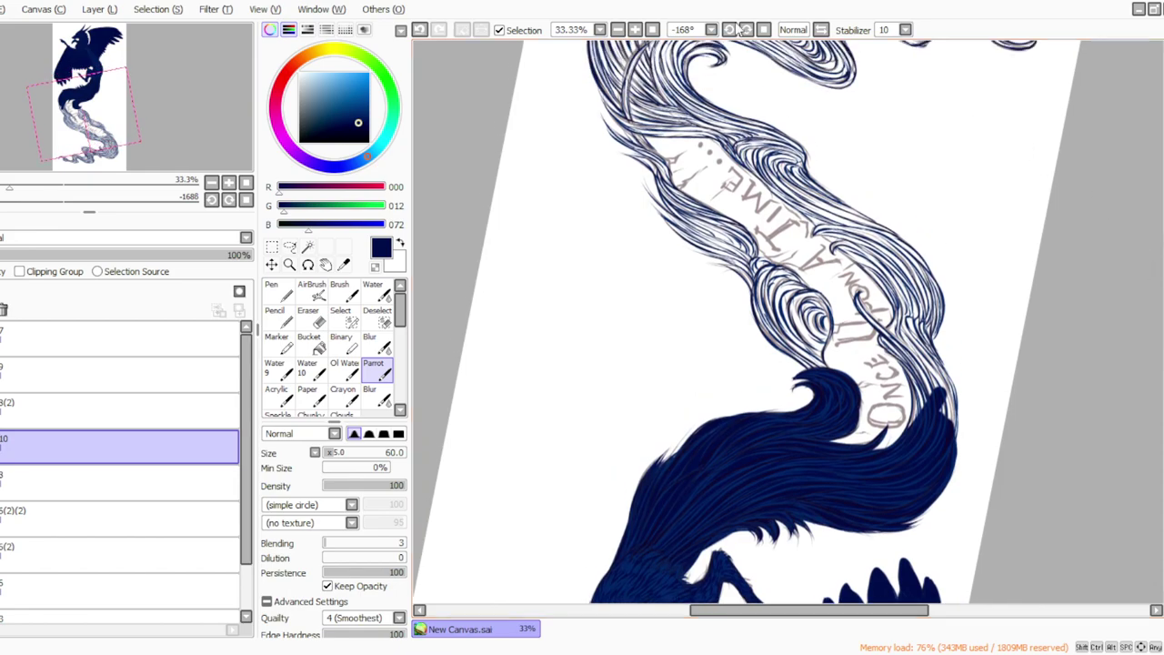
{"action": "left_click", "coordinate": [731, 31]}
{"action": "mouse_move", "coordinate": [907, 344]}
{"action": "left_mouse_down"}
{"action": "mouse_move", "coordinate": [934, 389]}
{"action": "mouse_move", "coordinate": [924, 421]}
{"action": "mouse_move", "coordinate": [927, 386]}
{"action": "mouse_move", "coordinate": [927, 403]}
{"action": "mouse_move", "coordinate": [908, 335]}
{"action": "mouse_move", "coordinate": [941, 400]}
{"action": "mouse_move", "coordinate": [910, 330]}
{"action": "mouse_move", "coordinate": [955, 392]}
{"action": "mouse_move", "coordinate": [942, 348]}
{"action": "mouse_move", "coordinate": [926, 339]}
{"action": "mouse_move", "coordinate": [963, 382]}
{"action": "left_mouse_up"}
{"action": "mouse_move", "coordinate": [925, 325]}
{"action": "left_mouse_down"}
{"action": "mouse_move", "coordinate": [966, 392]}
{"action": "mouse_move", "coordinate": [955, 349]}
{"action": "mouse_move", "coordinate": [965, 433]}
{"action": "left_mouse_up"}
{"action": "left_click_drag", "start_coordinate": [947, 349], "coordinate": [955, 414]}
Step: Fill the thin pointed lock reaching into "Upon" and the base of the strands beside it with navy
{"action": "left_click", "coordinate": [747, 30]}
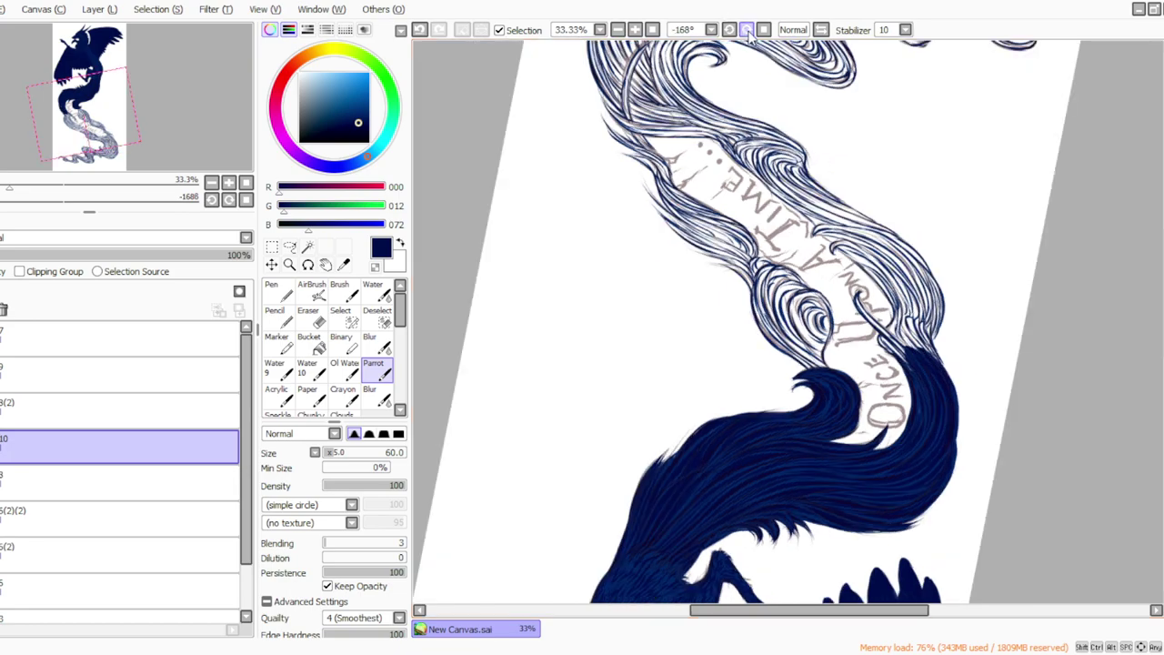
{"action": "left_click", "coordinate": [747, 30]}
{"action": "left_click", "coordinate": [747, 30]}
{"action": "mouse_move", "coordinate": [864, 326]}
{"action": "left_mouse_down"}
{"action": "mouse_move", "coordinate": [885, 392]}
{"action": "mouse_move", "coordinate": [867, 361]}
{"action": "mouse_move", "coordinate": [881, 443]}
{"action": "mouse_move", "coordinate": [885, 407]}
{"action": "mouse_move", "coordinate": [871, 458]}
{"action": "left_mouse_up"}
{"action": "left_click_drag", "start_coordinate": [916, 323], "coordinate": [908, 389]}
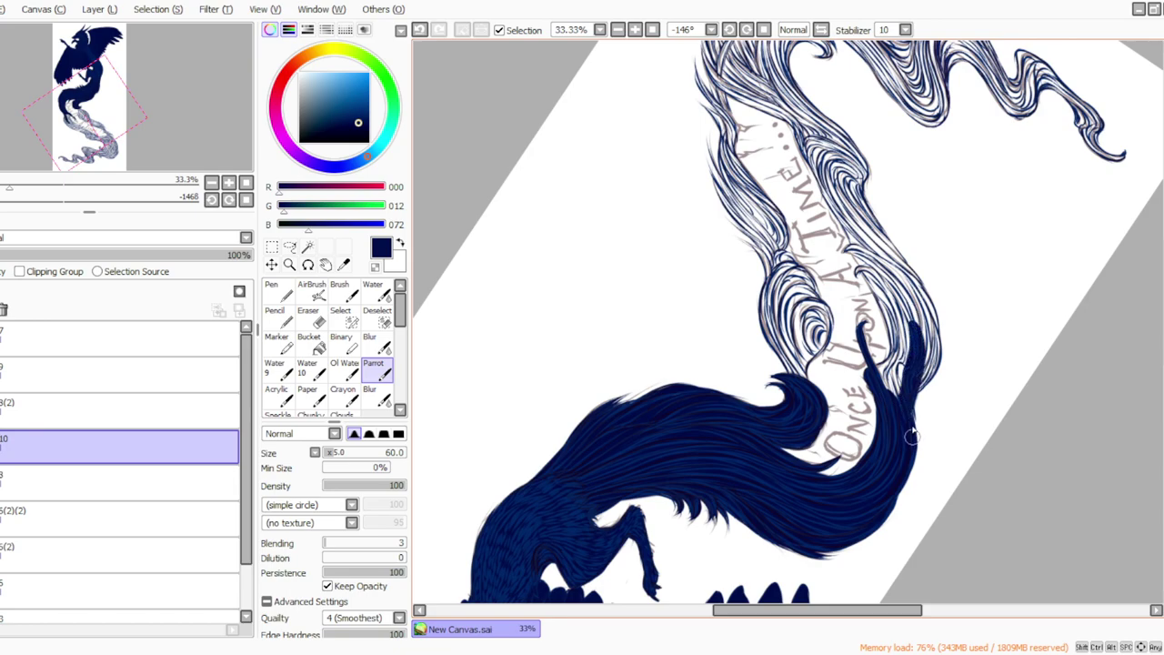
{"action": "left_click_drag", "start_coordinate": [902, 348], "coordinate": [895, 418]}
{"action": "left_click_drag", "start_coordinate": [901, 327], "coordinate": [897, 387]}
Step: Fill the inner part of the broad lock running alongside "Upon" toward the "A" with navy
{"action": "mouse_move", "coordinate": [885, 299]}
{"action": "left_mouse_down"}
{"action": "mouse_move", "coordinate": [873, 372]}
{"action": "mouse_move", "coordinate": [893, 354]}
{"action": "mouse_move", "coordinate": [870, 369]}
{"action": "mouse_move", "coordinate": [893, 404]}
{"action": "mouse_move", "coordinate": [884, 369]}
{"action": "mouse_move", "coordinate": [901, 357]}
{"action": "mouse_move", "coordinate": [903, 332]}
{"action": "mouse_move", "coordinate": [879, 278]}
{"action": "left_mouse_up"}
{"action": "left_click_drag", "start_coordinate": [898, 342], "coordinate": [857, 265]}
{"action": "left_click_drag", "start_coordinate": [891, 320], "coordinate": [862, 276]}
{"action": "left_click_drag", "start_coordinate": [904, 360], "coordinate": [863, 253]}
{"action": "left_click_drag", "start_coordinate": [890, 391], "coordinate": [870, 254]}
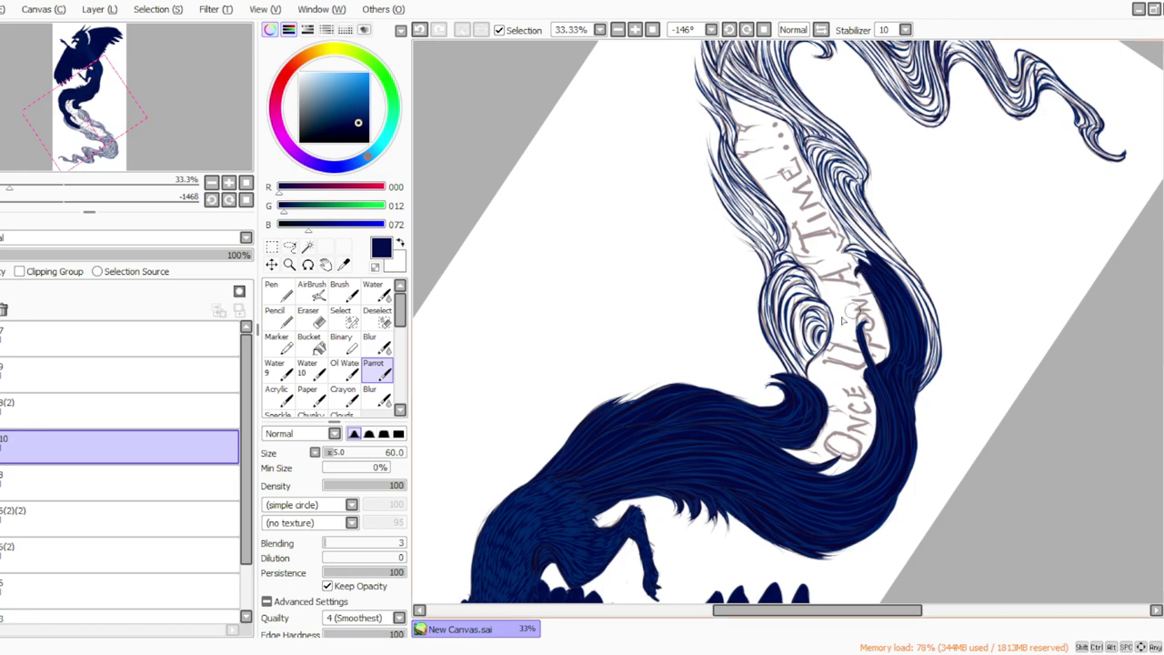
Step: Fill the remaining outer strands of the broad lock beside "Upon" with navy
{"action": "left_click", "coordinate": [747, 30]}
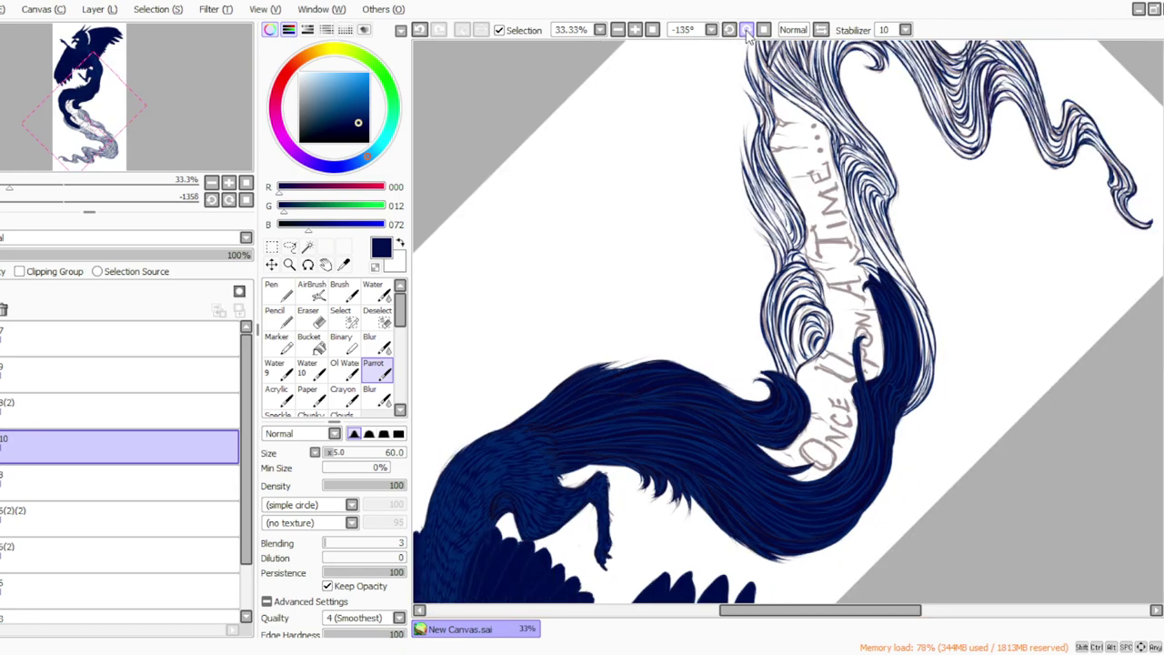
{"action": "left_click", "coordinate": [747, 30]}
{"action": "mouse_move", "coordinate": [879, 298]}
{"action": "left_mouse_down"}
{"action": "mouse_move", "coordinate": [889, 335]}
{"action": "mouse_move", "coordinate": [878, 301]}
{"action": "mouse_move", "coordinate": [885, 334]}
{"action": "mouse_move", "coordinate": [881, 306]}
{"action": "left_mouse_up"}
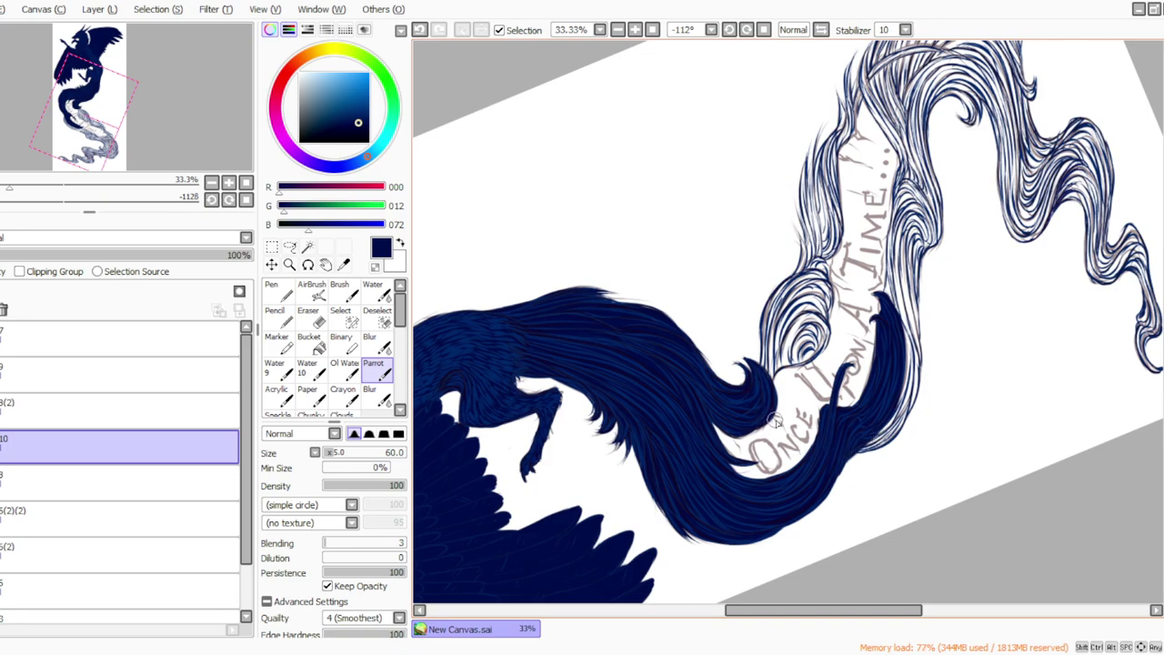
{"action": "mouse_move", "coordinate": [888, 309]}
{"action": "left_mouse_down"}
{"action": "mouse_move", "coordinate": [907, 351]}
{"action": "mouse_move", "coordinate": [891, 307]}
{"action": "mouse_move", "coordinate": [900, 384]}
{"action": "mouse_move", "coordinate": [915, 363]}
{"action": "mouse_move", "coordinate": [900, 332]}
{"action": "mouse_move", "coordinate": [910, 402]}
{"action": "mouse_move", "coordinate": [906, 360]}
{"action": "mouse_move", "coordinate": [887, 417]}
{"action": "mouse_move", "coordinate": [897, 360]}
{"action": "mouse_move", "coordinate": [868, 436]}
{"action": "mouse_move", "coordinate": [892, 418]}
{"action": "mouse_move", "coordinate": [903, 398]}
{"action": "mouse_move", "coordinate": [868, 447]}
{"action": "mouse_move", "coordinate": [890, 419]}
{"action": "mouse_move", "coordinate": [849, 444]}
{"action": "left_mouse_up"}
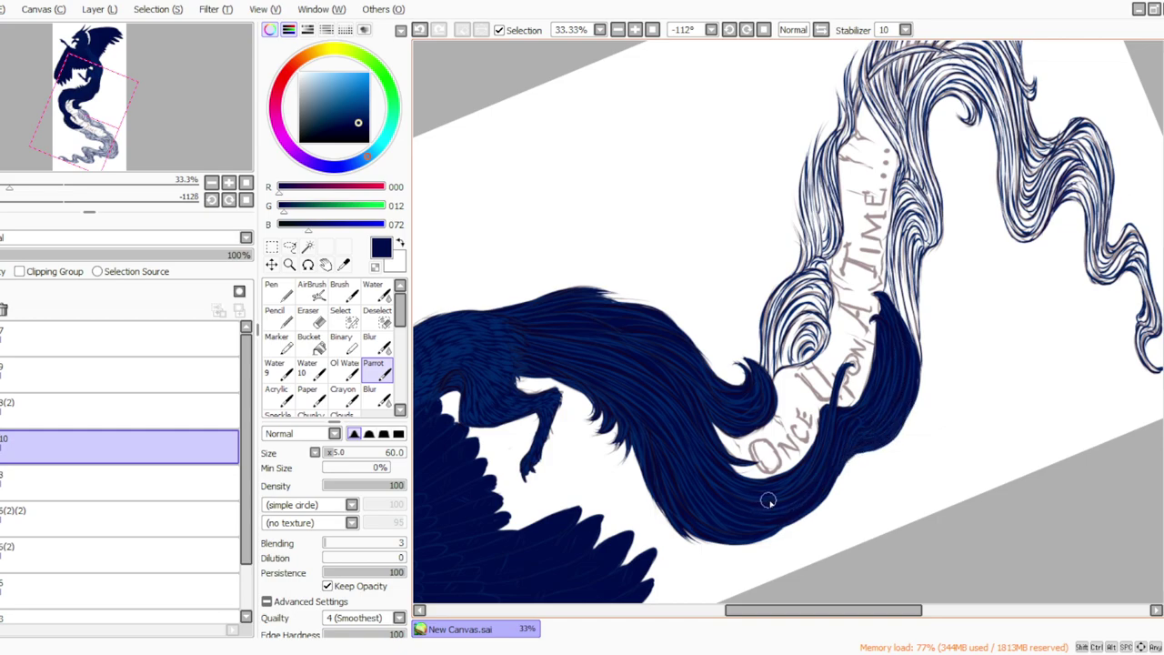
Step: Continue the navy along the same tail branch through the strands and rounded bulge beside "A Time"
{"action": "scroll", "coordinate": [1155, 300], "scroll_direction": "up", "scroll_amount": 3}
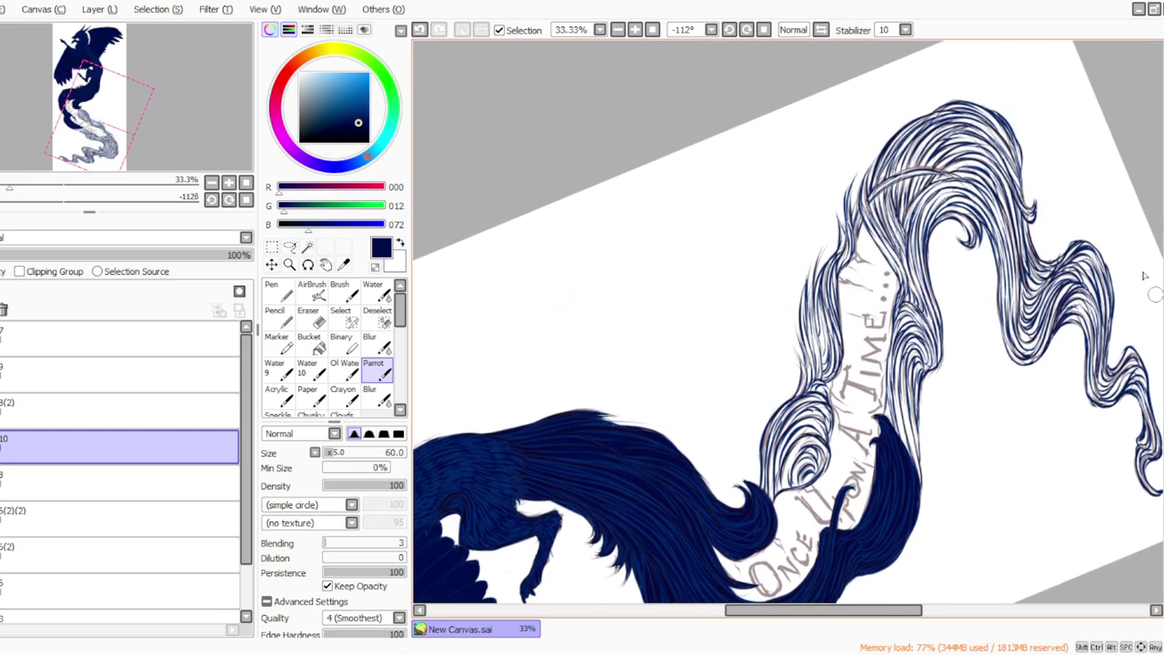
{"action": "mouse_move", "coordinate": [920, 362]}
{"action": "left_mouse_down"}
{"action": "mouse_move", "coordinate": [911, 389]}
{"action": "mouse_move", "coordinate": [918, 370]}
{"action": "mouse_move", "coordinate": [914, 401]}
{"action": "mouse_move", "coordinate": [931, 376]}
{"action": "mouse_move", "coordinate": [916, 407]}
{"action": "mouse_move", "coordinate": [936, 366]}
{"action": "mouse_move", "coordinate": [919, 363]}
{"action": "mouse_move", "coordinate": [928, 352]}
{"action": "mouse_move", "coordinate": [921, 438]}
{"action": "left_mouse_up"}
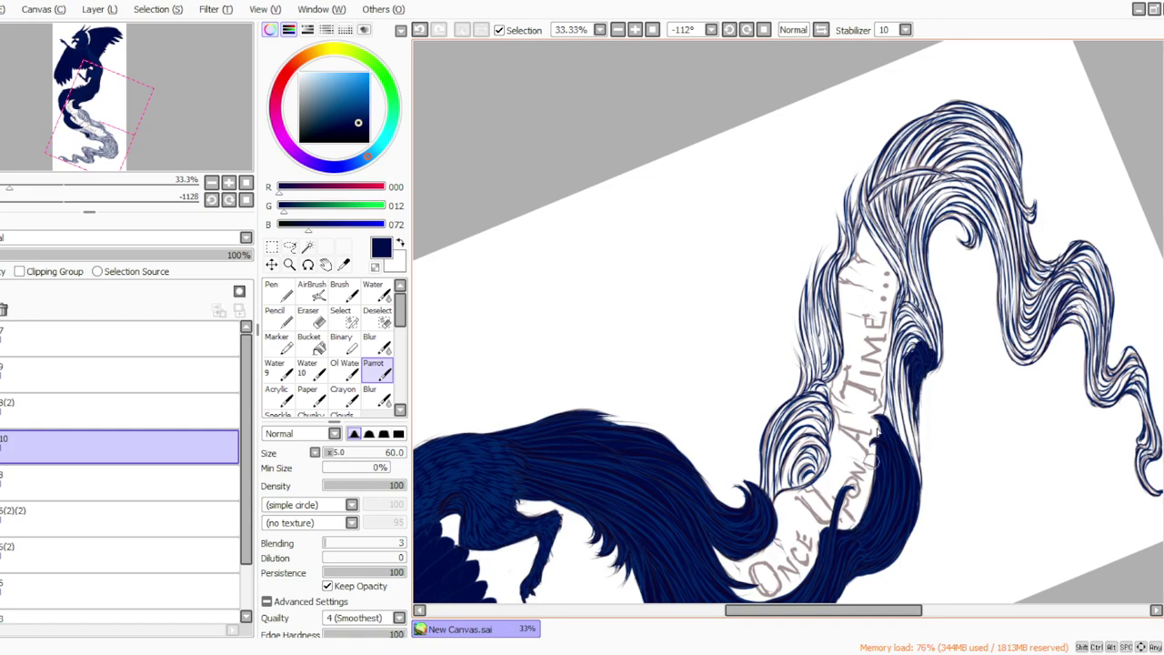
{"action": "mouse_move", "coordinate": [915, 397]}
{"action": "left_mouse_down"}
{"action": "mouse_move", "coordinate": [914, 436]}
{"action": "mouse_move", "coordinate": [914, 382]}
{"action": "mouse_move", "coordinate": [913, 499]}
{"action": "mouse_move", "coordinate": [915, 432]}
{"action": "left_mouse_up"}
{"action": "mouse_move", "coordinate": [907, 373]}
{"action": "left_mouse_down"}
{"action": "mouse_move", "coordinate": [909, 437]}
{"action": "mouse_move", "coordinate": [922, 328]}
{"action": "mouse_move", "coordinate": [907, 366]}
{"action": "mouse_move", "coordinate": [910, 312]}
{"action": "mouse_move", "coordinate": [903, 358]}
{"action": "mouse_move", "coordinate": [898, 317]}
{"action": "mouse_move", "coordinate": [892, 402]}
{"action": "mouse_move", "coordinate": [891, 356]}
{"action": "mouse_move", "coordinate": [898, 377]}
{"action": "mouse_move", "coordinate": [897, 341]}
{"action": "mouse_move", "coordinate": [891, 450]}
{"action": "left_mouse_up"}
Step: Fill the feathered lock on the opposite side of the word "Time" with navy
{"action": "mouse_move", "coordinate": [832, 266]}
{"action": "left_mouse_down"}
{"action": "mouse_move", "coordinate": [839, 324]}
{"action": "mouse_move", "coordinate": [820, 378]}
{"action": "mouse_move", "coordinate": [822, 300]}
{"action": "mouse_move", "coordinate": [823, 340]}
{"action": "left_mouse_up"}
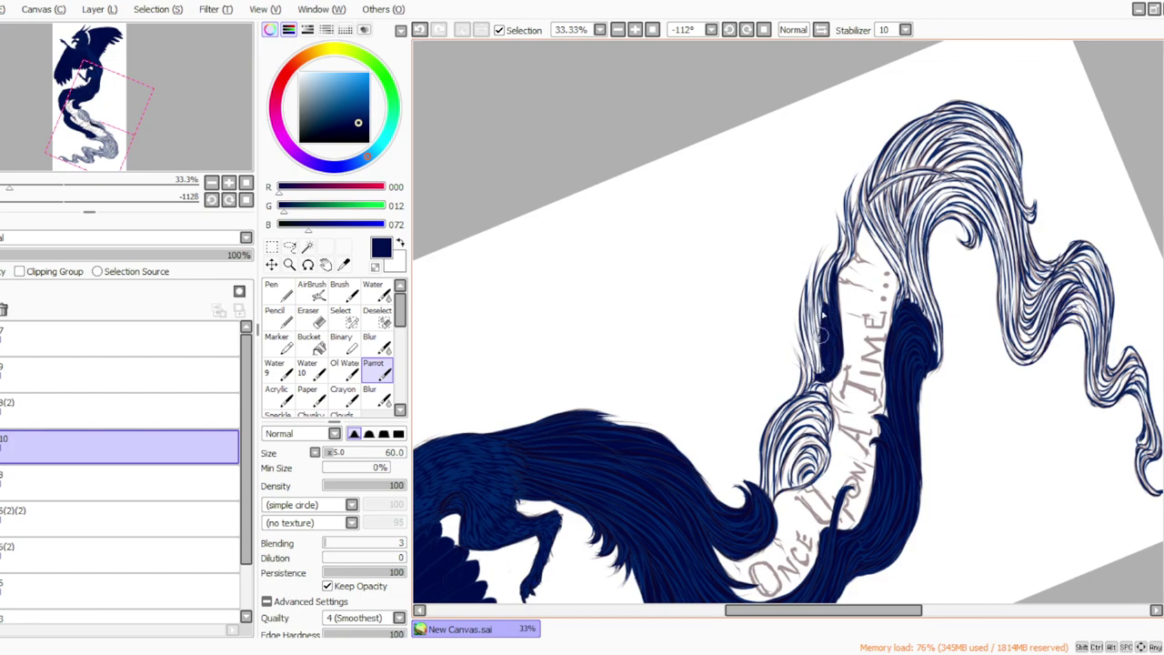
{"action": "mouse_move", "coordinate": [835, 262]}
{"action": "left_mouse_down"}
{"action": "mouse_move", "coordinate": [819, 337]}
{"action": "mouse_move", "coordinate": [811, 267]}
{"action": "mouse_move", "coordinate": [817, 374]}
{"action": "mouse_move", "coordinate": [804, 282]}
{"action": "mouse_move", "coordinate": [812, 408]}
{"action": "left_mouse_up"}
{"action": "left_click_drag", "start_coordinate": [824, 366], "coordinate": [813, 406]}
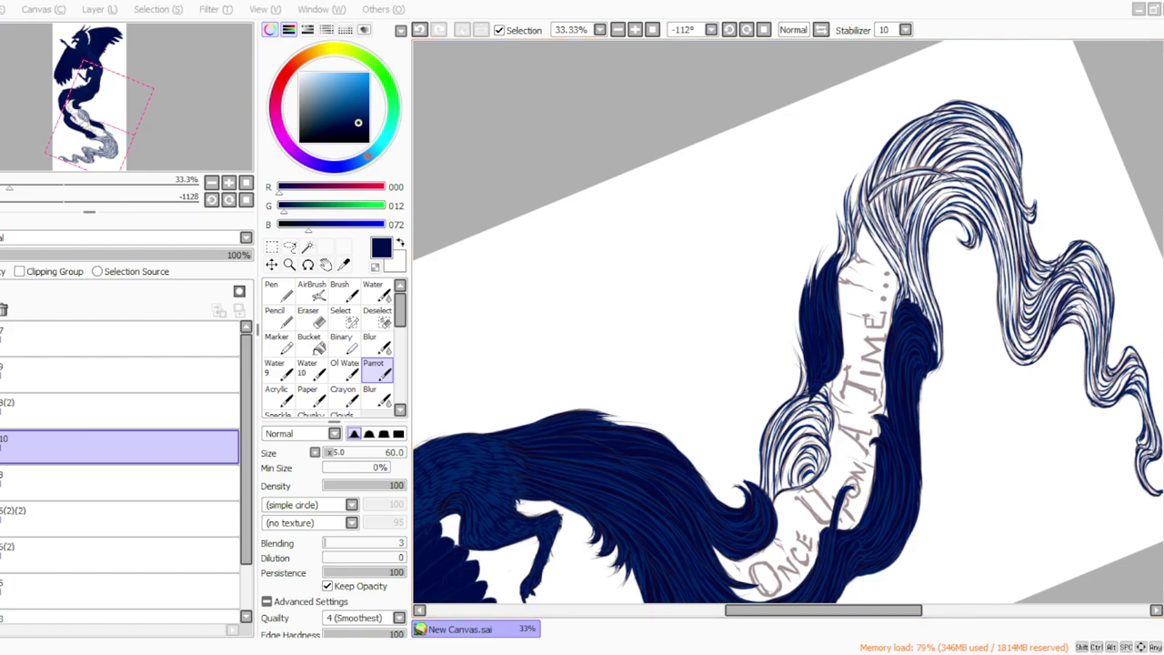
Step: Fill the swirling lock between the hooked curl and the feathered lock with navy, undoing and redoing faulty strokes
{"action": "mouse_move", "coordinate": [817, 380]}
{"action": "left_mouse_down"}
{"action": "mouse_move", "coordinate": [806, 469]}
{"action": "mouse_move", "coordinate": [819, 464]}
{"action": "mouse_move", "coordinate": [821, 451]}
{"action": "mouse_move", "coordinate": [786, 473]}
{"action": "mouse_move", "coordinate": [793, 485]}
{"action": "mouse_move", "coordinate": [823, 457]}
{"action": "mouse_move", "coordinate": [795, 484]}
{"action": "left_mouse_up"}
{"action": "left_click", "coordinate": [420, 31]}
{"action": "left_click", "coordinate": [420, 31]}
{"action": "left_click", "coordinate": [420, 31]}
{"action": "mouse_move", "coordinate": [822, 448]}
{"action": "left_mouse_down"}
{"action": "mouse_move", "coordinate": [765, 511]}
{"action": "mouse_move", "coordinate": [793, 476]}
{"action": "mouse_move", "coordinate": [772, 487]}
{"action": "mouse_move", "coordinate": [781, 465]}
{"action": "mouse_move", "coordinate": [768, 495]}
{"action": "mouse_move", "coordinate": [772, 446]}
{"action": "mouse_move", "coordinate": [807, 403]}
{"action": "mouse_move", "coordinate": [798, 453]}
{"action": "mouse_move", "coordinate": [789, 460]}
{"action": "mouse_move", "coordinate": [786, 440]}
{"action": "mouse_move", "coordinate": [808, 392]}
{"action": "mouse_move", "coordinate": [765, 462]}
{"action": "mouse_move", "coordinate": [778, 415]}
{"action": "mouse_move", "coordinate": [773, 452]}
{"action": "left_mouse_up"}
{"action": "mouse_move", "coordinate": [794, 352]}
{"action": "left_mouse_down"}
{"action": "mouse_move", "coordinate": [790, 400]}
{"action": "mouse_move", "coordinate": [797, 376]}
{"action": "left_mouse_up"}
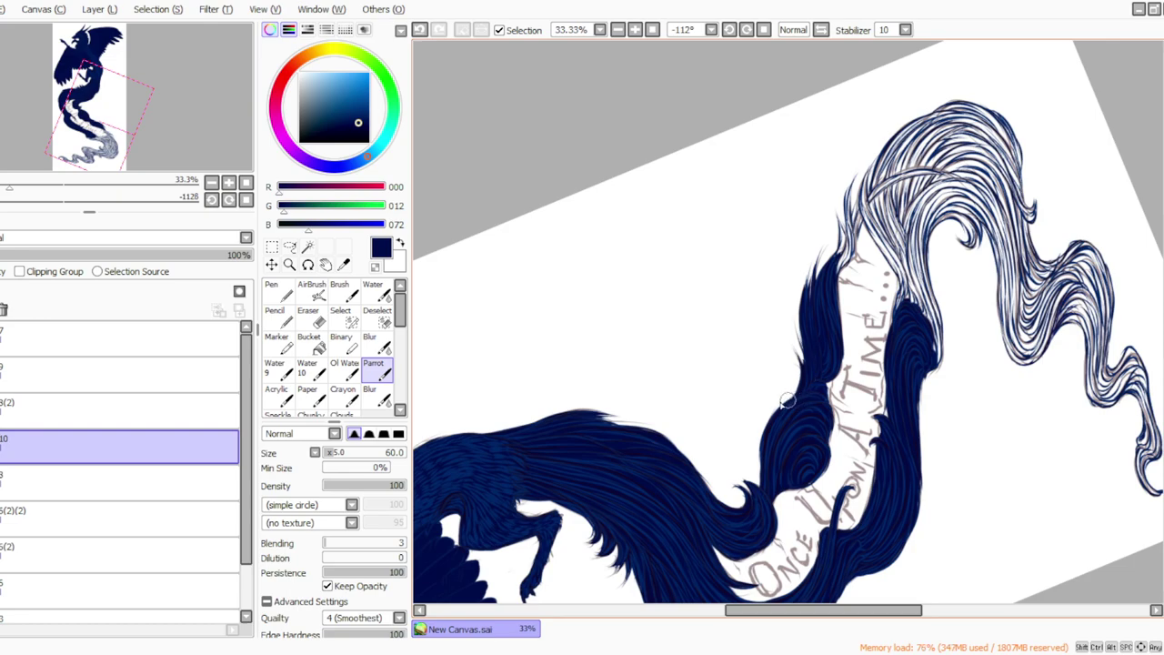
Step: Fill the thin wispy strands that run from the feathered lock past the end of the lettering with navy
{"action": "left_click", "coordinate": [764, 30]}
{"action": "left_click", "coordinate": [747, 30]}
{"action": "left_click", "coordinate": [747, 30]}
{"action": "left_click", "coordinate": [747, 30]}
{"action": "left_click", "coordinate": [747, 30]}
{"action": "left_click", "coordinate": [746, 30]}
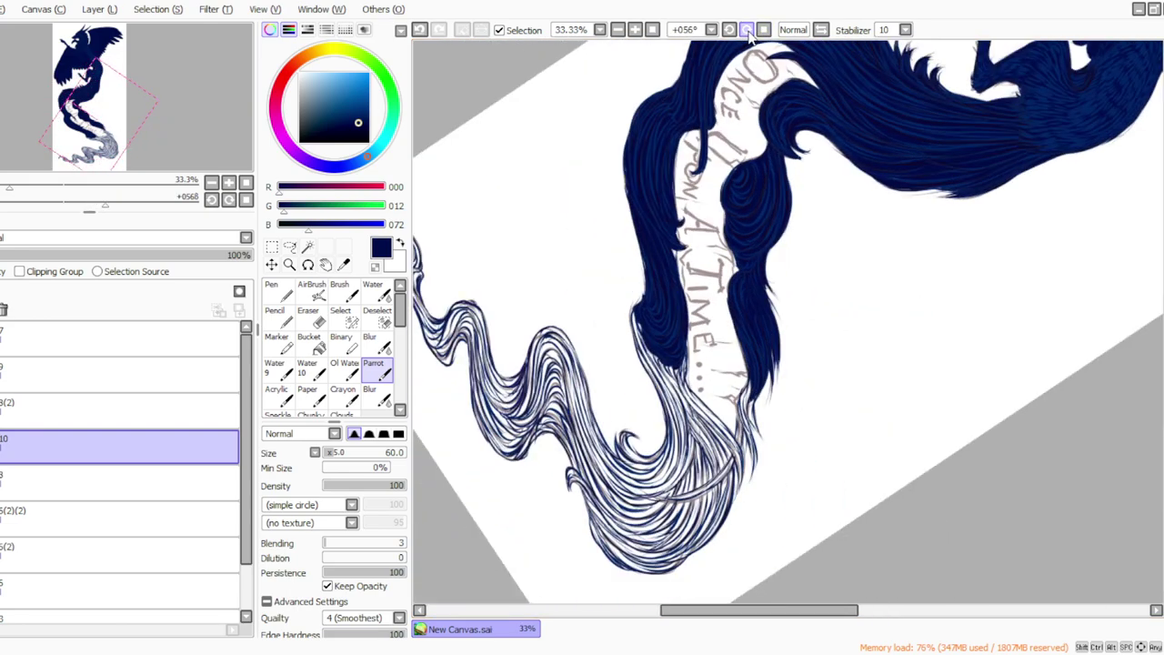
{"action": "left_click_drag", "start_coordinate": [747, 394], "coordinate": [755, 475]}
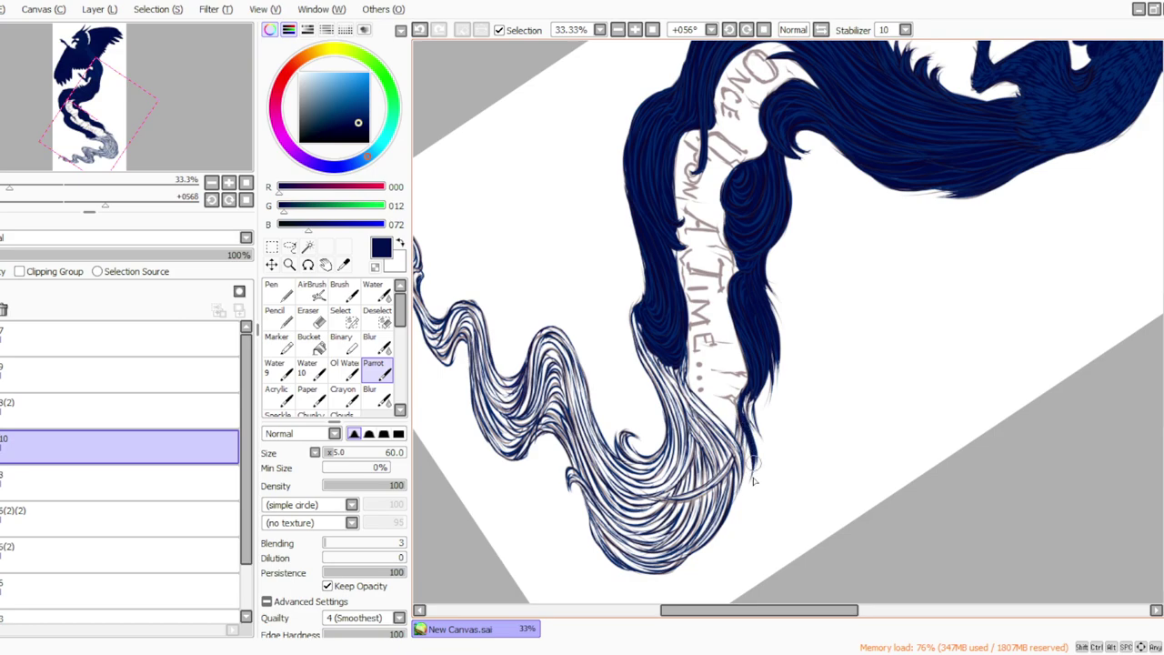
{"action": "mouse_move", "coordinate": [749, 388]}
{"action": "left_mouse_down"}
{"action": "mouse_move", "coordinate": [747, 429]}
{"action": "mouse_move", "coordinate": [759, 424]}
{"action": "mouse_move", "coordinate": [759, 437]}
{"action": "mouse_move", "coordinate": [738, 457]}
{"action": "left_mouse_up"}
{"action": "left_click_drag", "start_coordinate": [745, 410], "coordinate": [739, 481]}
Step: Fill the strands just past the lettering where the two tail branches start to merge with navy
{"action": "mouse_move", "coordinate": [724, 431]}
{"action": "left_mouse_down"}
{"action": "mouse_move", "coordinate": [737, 499]}
{"action": "mouse_move", "coordinate": [723, 506]}
{"action": "left_mouse_up"}
{"action": "mouse_move", "coordinate": [677, 350]}
{"action": "left_mouse_down"}
{"action": "mouse_move", "coordinate": [692, 410]}
{"action": "mouse_move", "coordinate": [719, 431]}
{"action": "left_mouse_up"}
{"action": "left_click_drag", "start_coordinate": [684, 394], "coordinate": [727, 457]}
{"action": "left_click", "coordinate": [556, 654]}
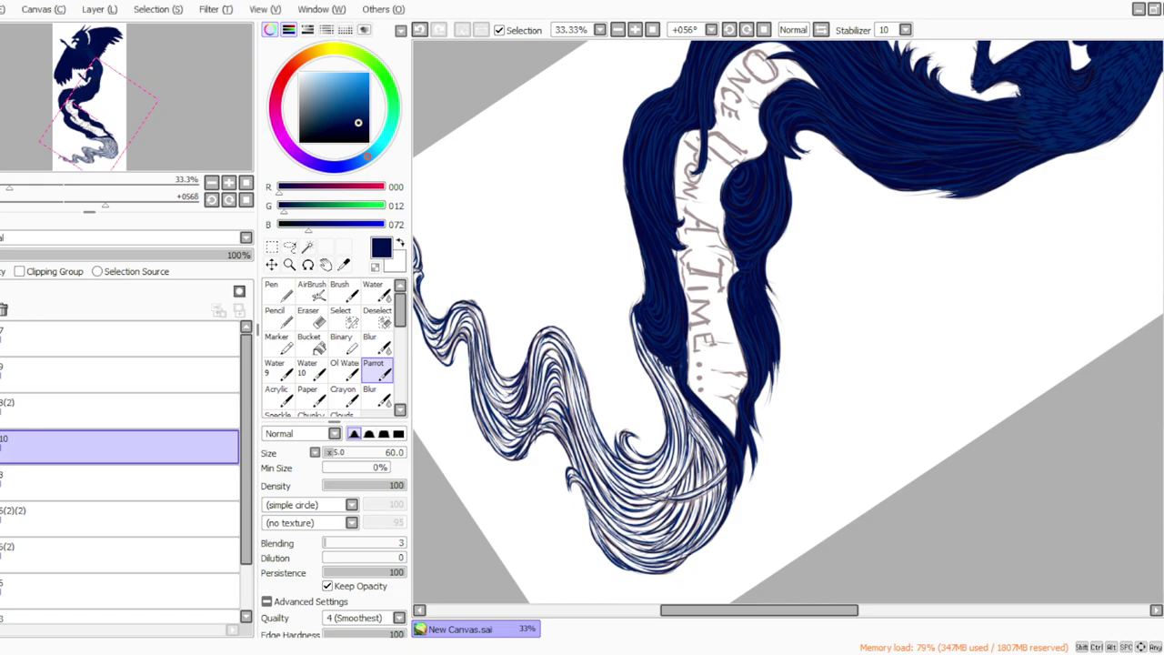
Step: Fill the merged tail section below the lettering with navy, down into the outer edge of the large lower bend
{"action": "left_click_drag", "start_coordinate": [657, 360], "coordinate": [712, 443]}
{"action": "left_click_drag", "start_coordinate": [688, 400], "coordinate": [724, 473]}
{"action": "mouse_move", "coordinate": [697, 435]}
{"action": "left_mouse_down"}
{"action": "mouse_move", "coordinate": [726, 505]}
{"action": "mouse_move", "coordinate": [719, 530]}
{"action": "left_mouse_up"}
{"action": "mouse_move", "coordinate": [637, 315]}
{"action": "left_mouse_down"}
{"action": "mouse_move", "coordinate": [641, 342]}
{"action": "mouse_move", "coordinate": [639, 310]}
{"action": "mouse_move", "coordinate": [678, 442]}
{"action": "left_mouse_up"}
{"action": "mouse_move", "coordinate": [655, 392]}
{"action": "left_mouse_down"}
{"action": "mouse_move", "coordinate": [679, 438]}
{"action": "mouse_move", "coordinate": [673, 475]}
{"action": "mouse_move", "coordinate": [684, 459]}
{"action": "left_mouse_up"}
{"action": "left_click_drag", "start_coordinate": [659, 371], "coordinate": [681, 531]}
{"action": "mouse_move", "coordinate": [722, 492]}
{"action": "left_mouse_down"}
{"action": "mouse_move", "coordinate": [695, 549]}
{"action": "mouse_move", "coordinate": [687, 526]}
{"action": "mouse_move", "coordinate": [648, 571]}
{"action": "left_mouse_up"}
{"action": "mouse_move", "coordinate": [664, 529]}
{"action": "left_mouse_down"}
{"action": "mouse_move", "coordinate": [622, 564]}
{"action": "mouse_move", "coordinate": [619, 553]}
{"action": "mouse_move", "coordinate": [662, 554]}
{"action": "left_mouse_up"}
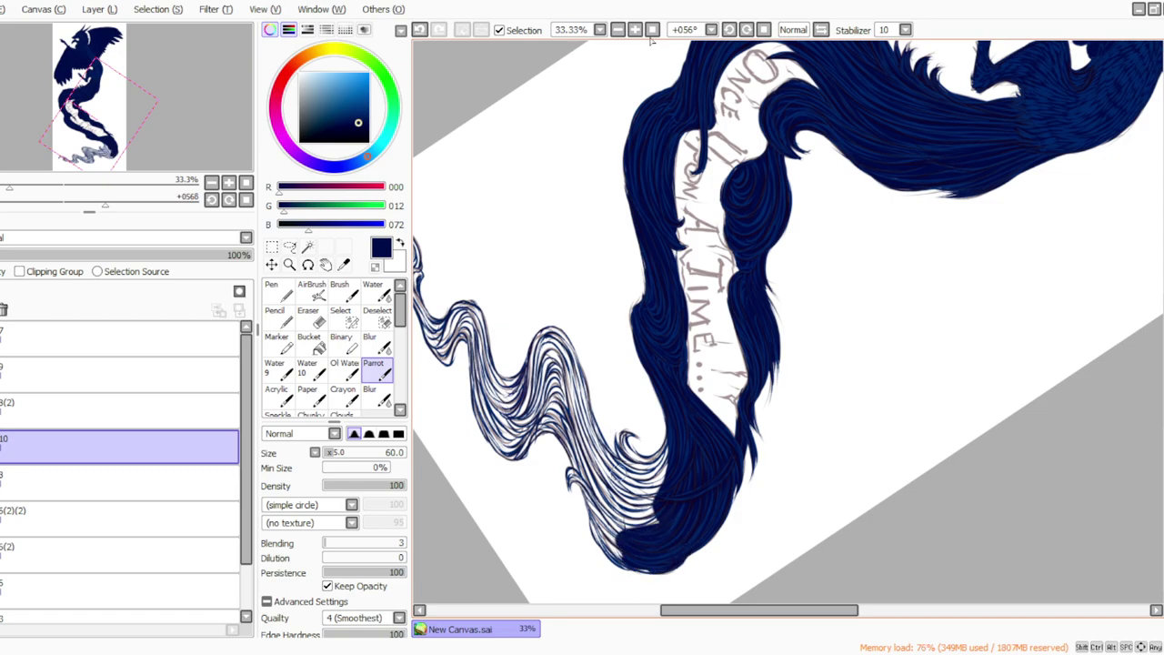
Step: Fill the rest of the large lower bend and the strands leaving it toward the wavy tail end with navy
{"action": "left_click", "coordinate": [747, 31]}
{"action": "left_click", "coordinate": [747, 31]}
{"action": "left_click", "coordinate": [747, 31]}
{"action": "left_click_drag", "start_coordinate": [650, 611], "coordinate": [615, 612]}
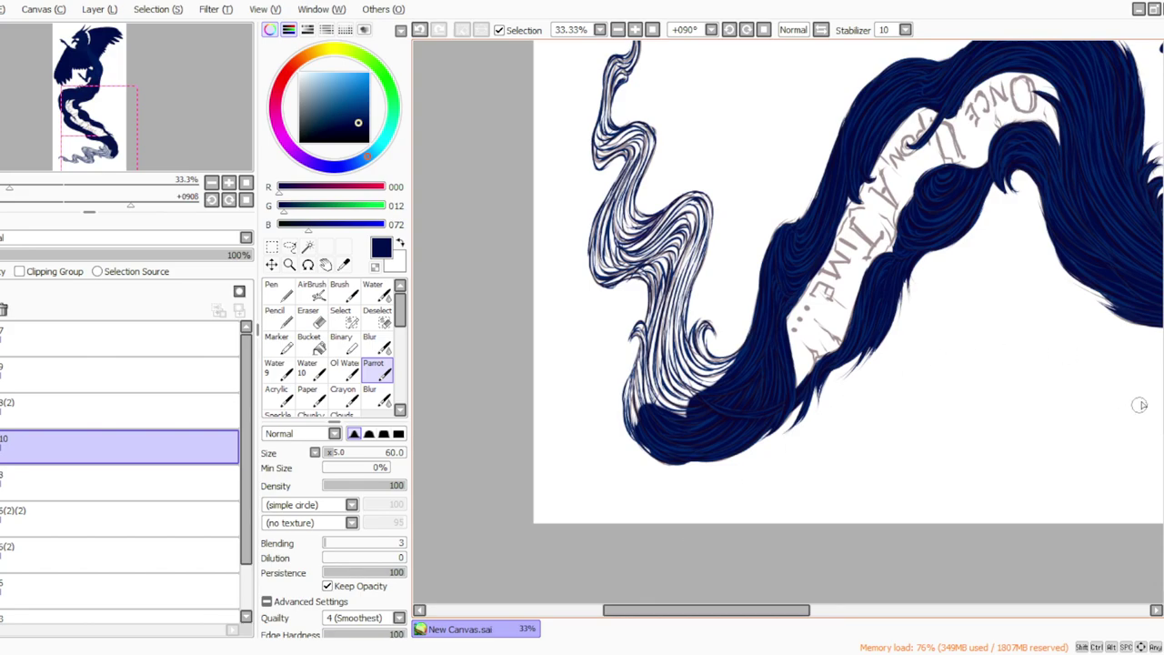
{"action": "left_click_drag", "start_coordinate": [679, 284], "coordinate": [671, 382]}
{"action": "left_click_drag", "start_coordinate": [672, 309], "coordinate": [678, 406]}
{"action": "mouse_move", "coordinate": [672, 343]}
{"action": "left_mouse_down"}
{"action": "mouse_move", "coordinate": [695, 408]}
{"action": "mouse_move", "coordinate": [676, 420]}
{"action": "mouse_move", "coordinate": [648, 400]}
{"action": "mouse_move", "coordinate": [635, 337]}
{"action": "mouse_move", "coordinate": [649, 309]}
{"action": "mouse_move", "coordinate": [641, 382]}
{"action": "mouse_move", "coordinate": [646, 340]}
{"action": "mouse_move", "coordinate": [655, 454]}
{"action": "left_mouse_up"}
{"action": "left_click_drag", "start_coordinate": [637, 373], "coordinate": [633, 415]}
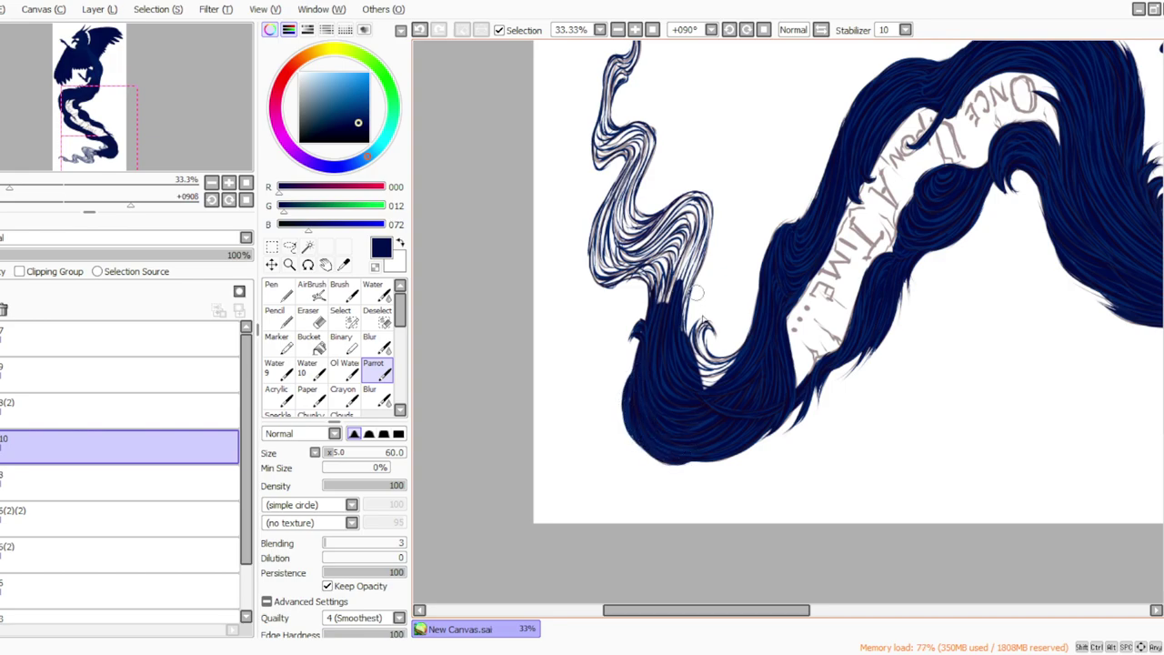
Step: Fill the small curl and the gap on the inner side of the large lower bend with navy
{"action": "mouse_move", "coordinate": [712, 333]}
{"action": "left_mouse_down"}
{"action": "mouse_move", "coordinate": [706, 362]}
{"action": "mouse_move", "coordinate": [719, 368]}
{"action": "mouse_move", "coordinate": [746, 345]}
{"action": "mouse_move", "coordinate": [702, 375]}
{"action": "mouse_move", "coordinate": [691, 336]}
{"action": "left_mouse_up"}
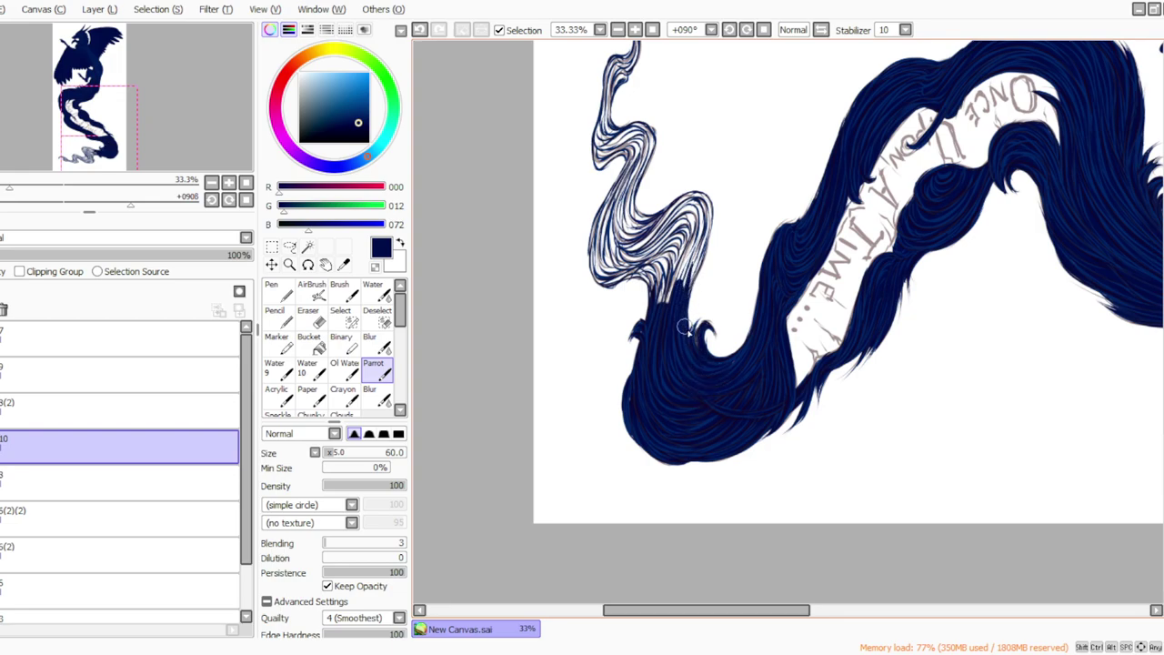
{"action": "left_click", "coordinate": [566, 653]}
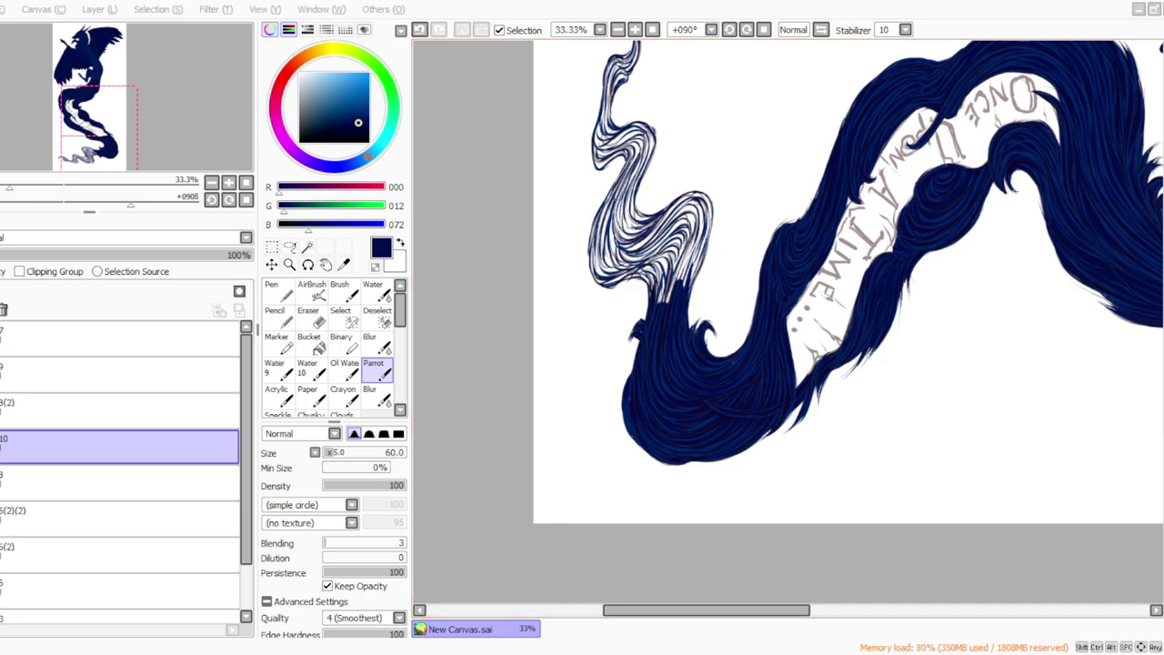
{"action": "left_click", "coordinate": [432, 653]}
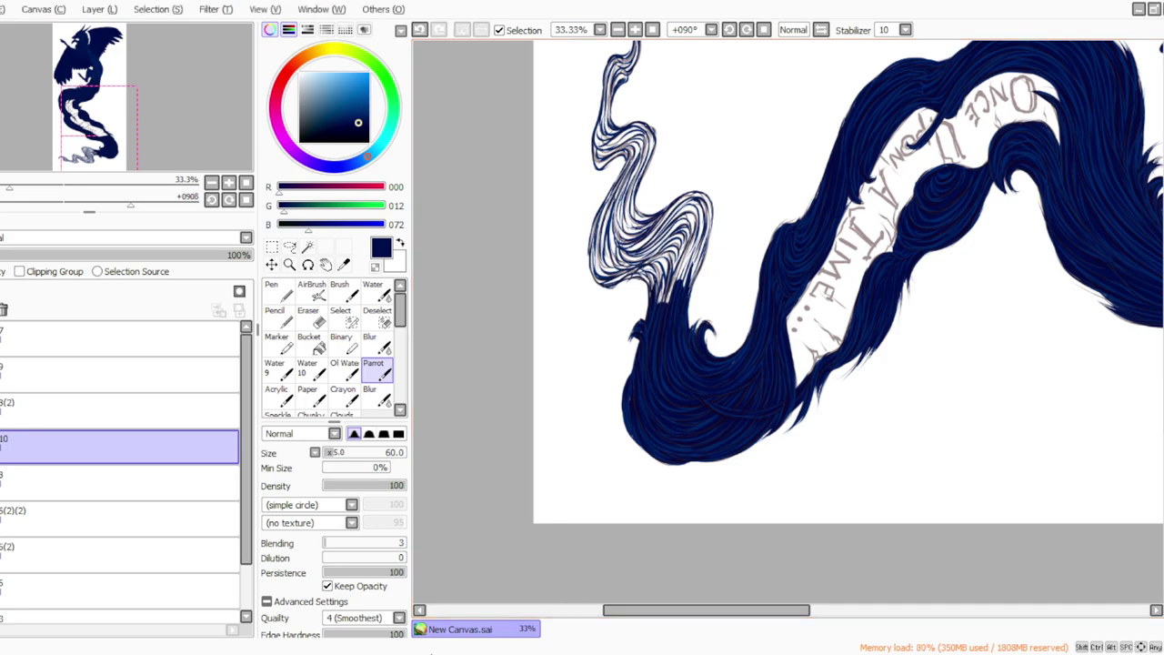
Step: Fill the wide waves of the tapering tail end with navy, following their curves toward the tip
{"action": "left_click_drag", "start_coordinate": [1163, 360], "coordinate": [1163, 333]}
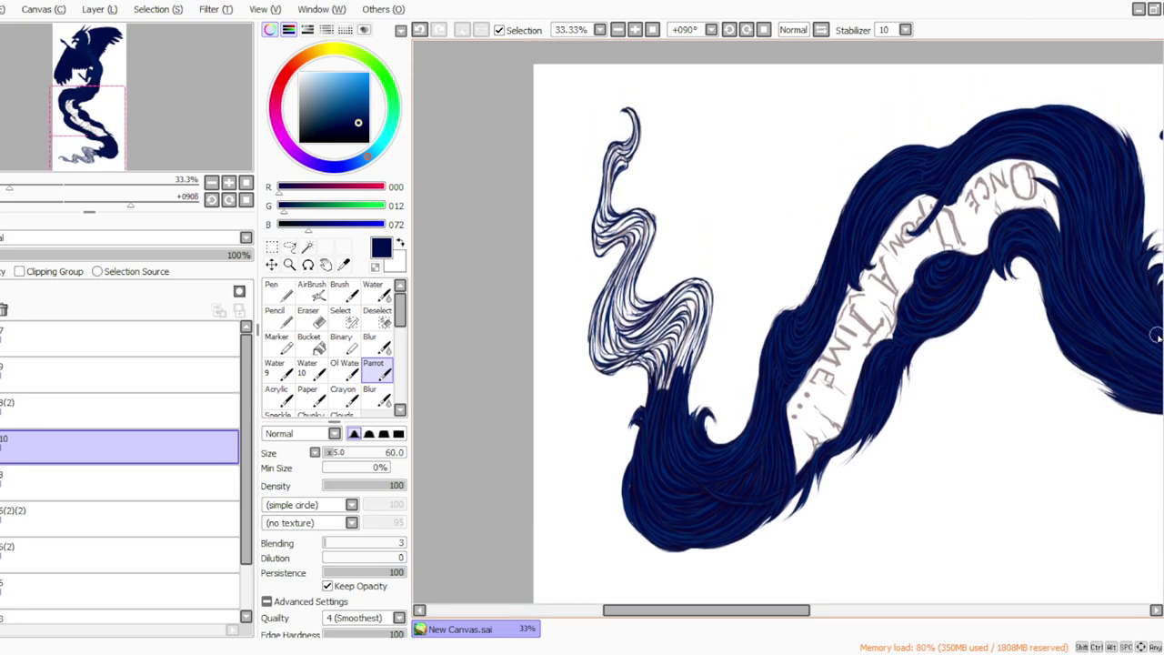
{"action": "mouse_move", "coordinate": [693, 284]}
{"action": "left_mouse_down"}
{"action": "mouse_move", "coordinate": [710, 309]}
{"action": "mouse_move", "coordinate": [705, 329]}
{"action": "mouse_move", "coordinate": [684, 380]}
{"action": "mouse_move", "coordinate": [674, 354]}
{"action": "mouse_move", "coordinate": [653, 397]}
{"action": "mouse_move", "coordinate": [637, 354]}
{"action": "mouse_move", "coordinate": [677, 309]}
{"action": "mouse_move", "coordinate": [676, 351]}
{"action": "mouse_move", "coordinate": [696, 283]}
{"action": "mouse_move", "coordinate": [626, 344]}
{"action": "mouse_move", "coordinate": [644, 314]}
{"action": "left_mouse_up"}
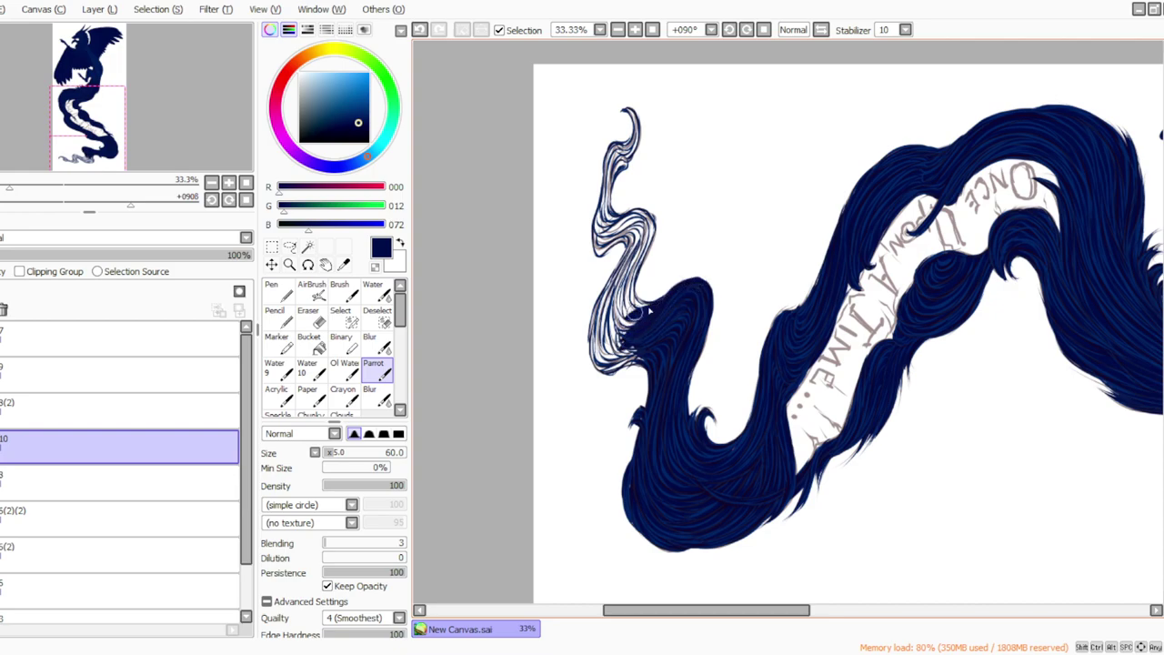
{"action": "mouse_move", "coordinate": [637, 271]}
{"action": "left_mouse_down"}
{"action": "mouse_move", "coordinate": [641, 314]}
{"action": "mouse_move", "coordinate": [615, 373]}
{"action": "mouse_move", "coordinate": [620, 362]}
{"action": "mouse_move", "coordinate": [602, 352]}
{"action": "left_mouse_up"}
{"action": "left_click_drag", "start_coordinate": [595, 327], "coordinate": [594, 357]}
{"action": "left_click_drag", "start_coordinate": [607, 295], "coordinate": [595, 356]}
{"action": "left_click_drag", "start_coordinate": [621, 275], "coordinate": [607, 338]}
{"action": "mouse_move", "coordinate": [622, 284]}
{"action": "left_mouse_down"}
{"action": "mouse_move", "coordinate": [594, 355]}
{"action": "mouse_move", "coordinate": [615, 368]}
{"action": "mouse_move", "coordinate": [601, 367]}
{"action": "mouse_move", "coordinate": [638, 348]}
{"action": "mouse_move", "coordinate": [604, 371]}
{"action": "mouse_move", "coordinate": [652, 373]}
{"action": "mouse_move", "coordinate": [607, 286]}
{"action": "mouse_move", "coordinate": [646, 239]}
{"action": "mouse_move", "coordinate": [646, 216]}
{"action": "mouse_move", "coordinate": [615, 297]}
{"action": "mouse_move", "coordinate": [635, 269]}
{"action": "mouse_move", "coordinate": [640, 232]}
{"action": "mouse_move", "coordinate": [595, 319]}
{"action": "mouse_move", "coordinate": [621, 224]}
{"action": "mouse_move", "coordinate": [626, 255]}
{"action": "mouse_move", "coordinate": [617, 244]}
{"action": "mouse_move", "coordinate": [633, 239]}
{"action": "mouse_move", "coordinate": [626, 220]}
{"action": "mouse_move", "coordinate": [638, 219]}
{"action": "mouse_move", "coordinate": [608, 262]}
{"action": "left_mouse_up"}
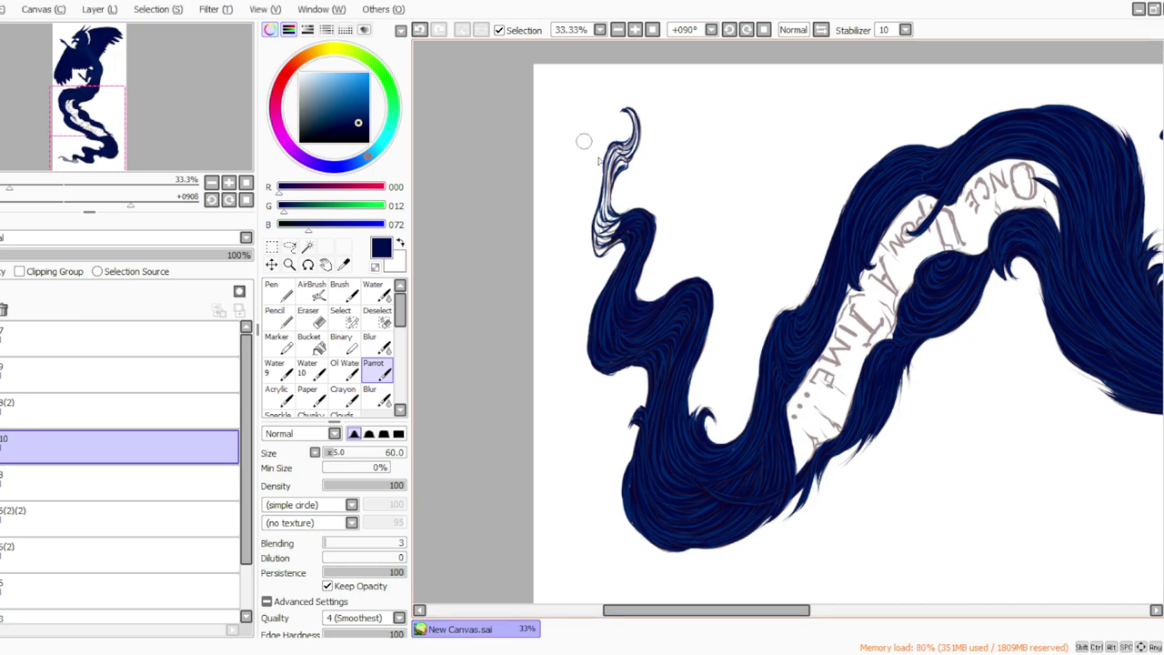
Step: Fill the last narrow section of the tail and its curled tip with navy
{"action": "mouse_move", "coordinate": [612, 169]}
{"action": "left_mouse_down"}
{"action": "mouse_move", "coordinate": [637, 148]}
{"action": "mouse_move", "coordinate": [616, 162]}
{"action": "mouse_move", "coordinate": [606, 193]}
{"action": "mouse_move", "coordinate": [618, 153]}
{"action": "mouse_move", "coordinate": [605, 189]}
{"action": "mouse_move", "coordinate": [606, 162]}
{"action": "mouse_move", "coordinate": [605, 198]}
{"action": "mouse_move", "coordinate": [629, 221]}
{"action": "mouse_move", "coordinate": [598, 258]}
{"action": "mouse_move", "coordinate": [608, 196]}
{"action": "mouse_move", "coordinate": [597, 249]}
{"action": "mouse_move", "coordinate": [610, 215]}
{"action": "left_mouse_up"}
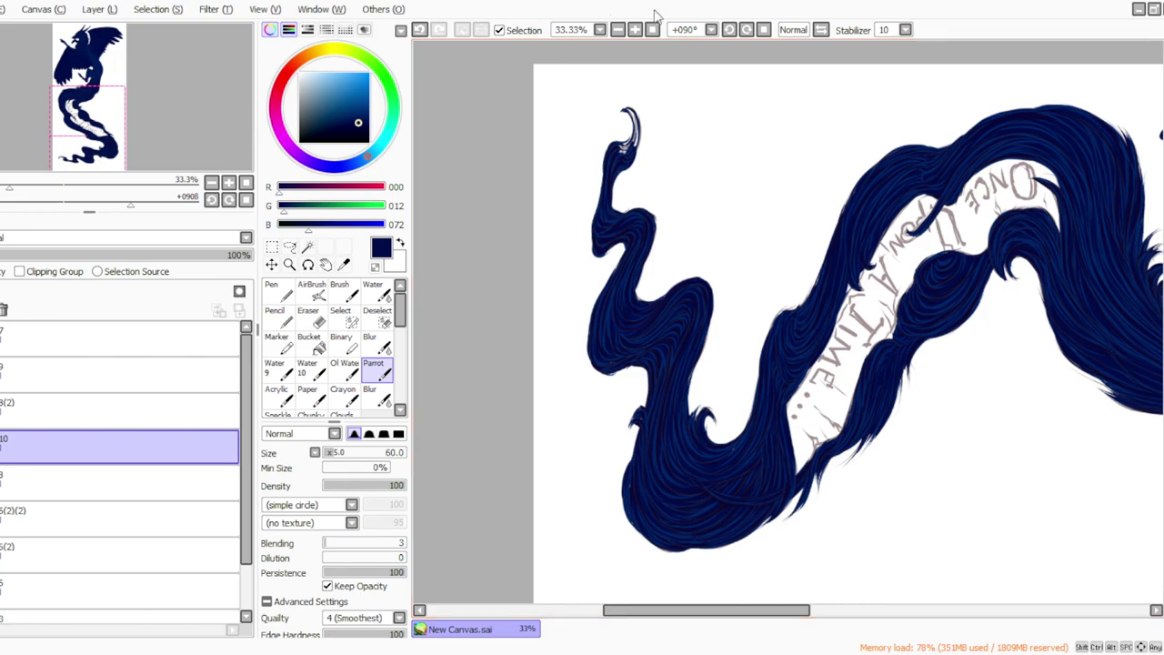
{"action": "mouse_move", "coordinate": [633, 115]}
{"action": "left_mouse_down"}
{"action": "mouse_move", "coordinate": [623, 110]}
{"action": "mouse_move", "coordinate": [637, 138]}
{"action": "mouse_move", "coordinate": [627, 145]}
{"action": "mouse_move", "coordinate": [631, 123]}
{"action": "mouse_move", "coordinate": [616, 157]}
{"action": "left_mouse_up"}
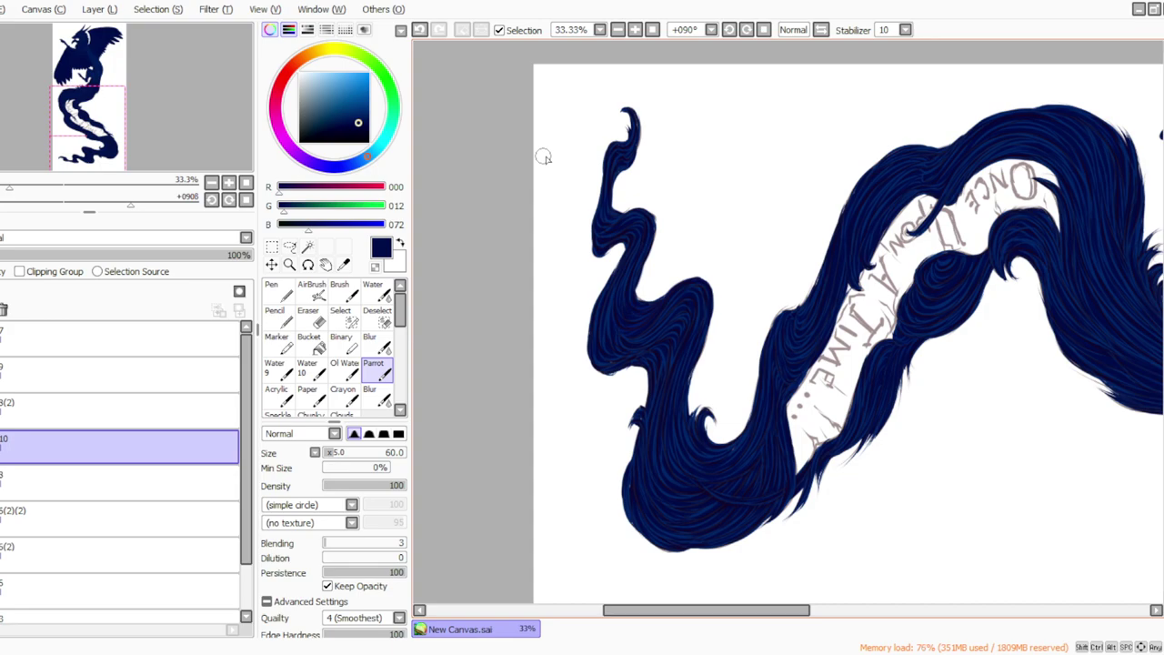
Step: Duplicate the navy fill layer 10
{"action": "left_click", "coordinate": [652, 30]}
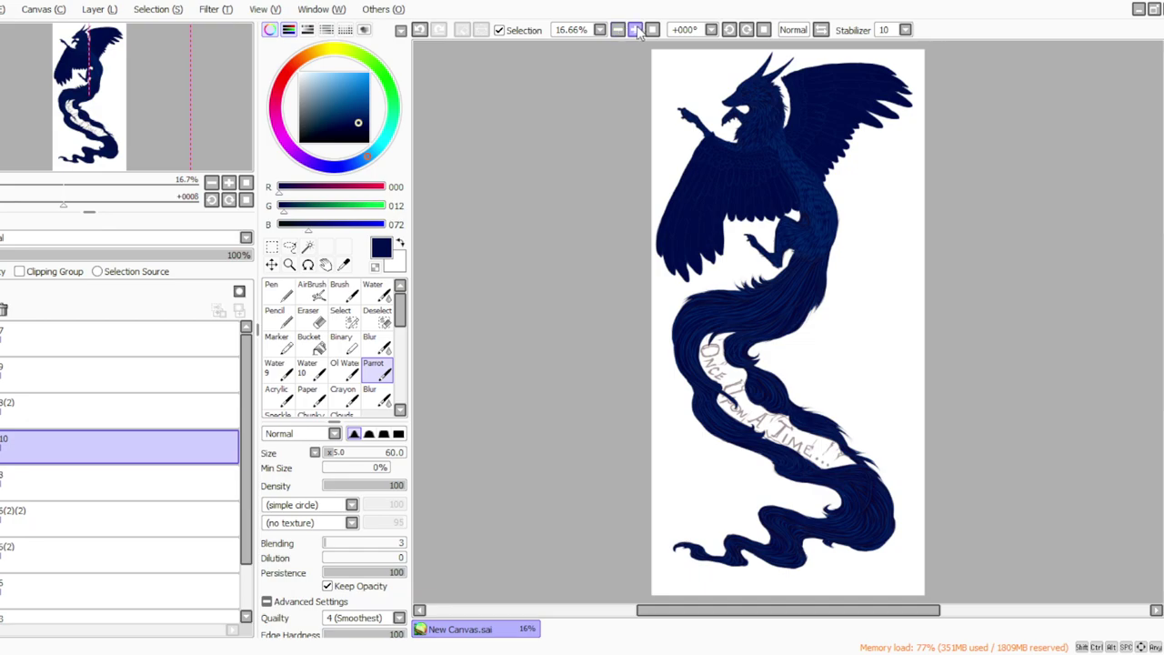
{"action": "left_click", "coordinate": [636, 30]}
{"action": "left_click", "coordinate": [88, 13]}
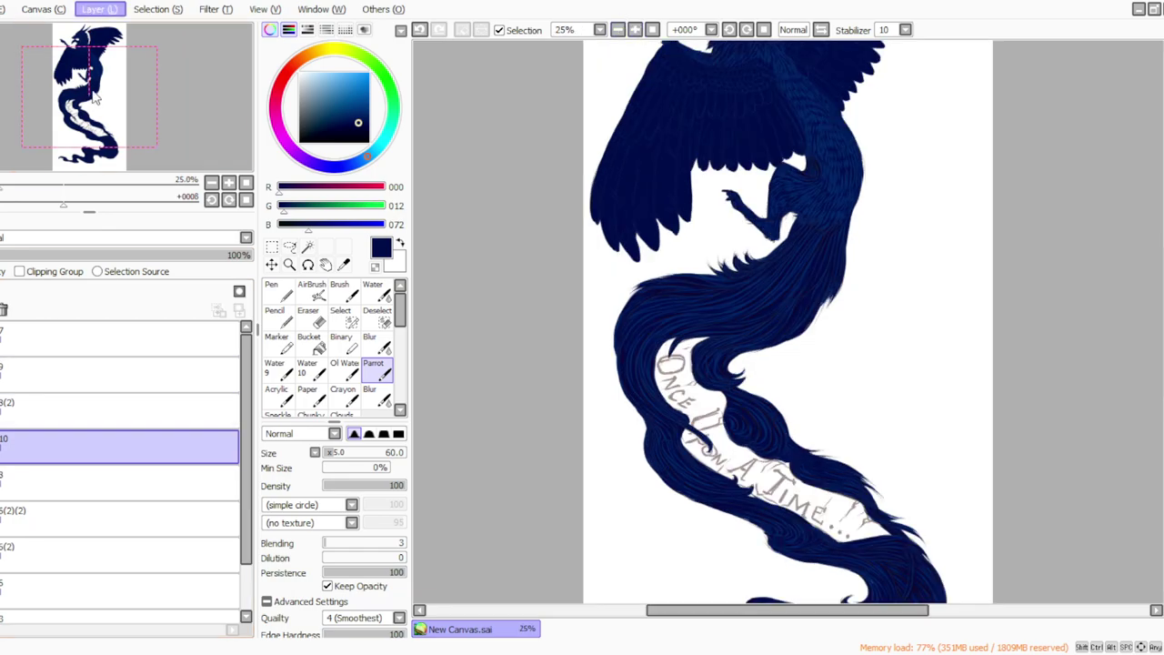
{"action": "left_click", "coordinate": [92, 71]}
Step: Duplicate the line-art layer above the fill copy and move the duplicate directly beneath the original line art
{"action": "left_click", "coordinate": [18, 412]}
{"action": "left_click", "coordinate": [90, 11]}
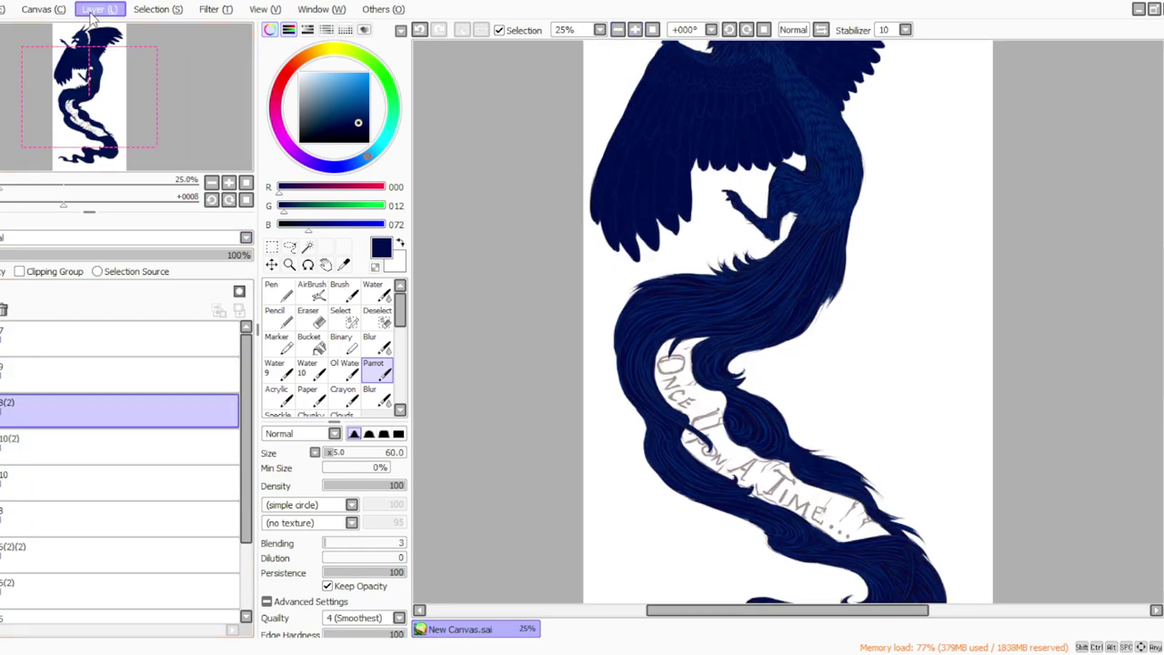
{"action": "left_click", "coordinate": [99, 77]}
{"action": "left_click_drag", "start_coordinate": [9, 413], "coordinate": [7, 463]}
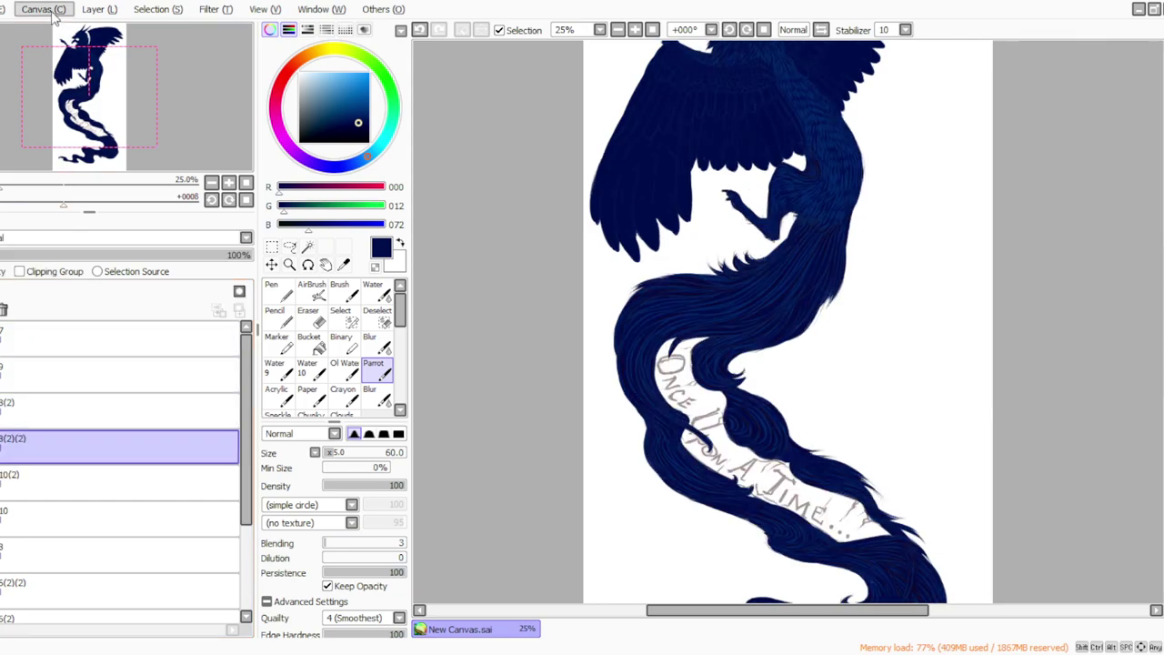
Step: Adjust the hue and saturation of the copied navy fill layer
{"action": "left_click", "coordinate": [118, 482]}
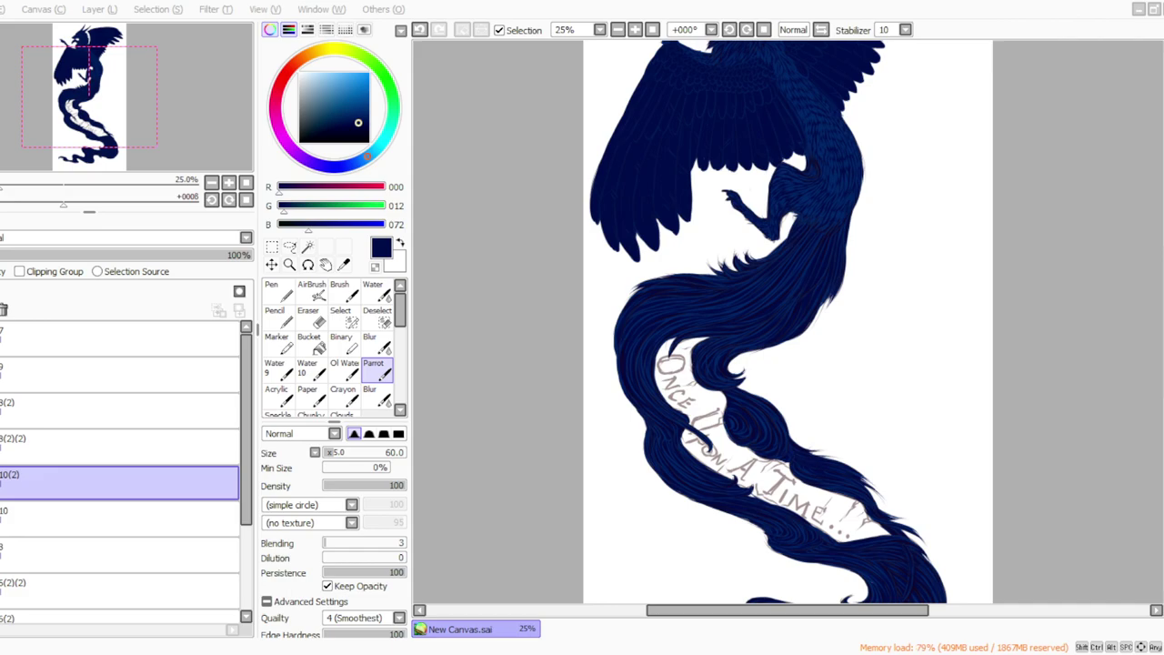
{"action": "left_click", "coordinate": [417, 653]}
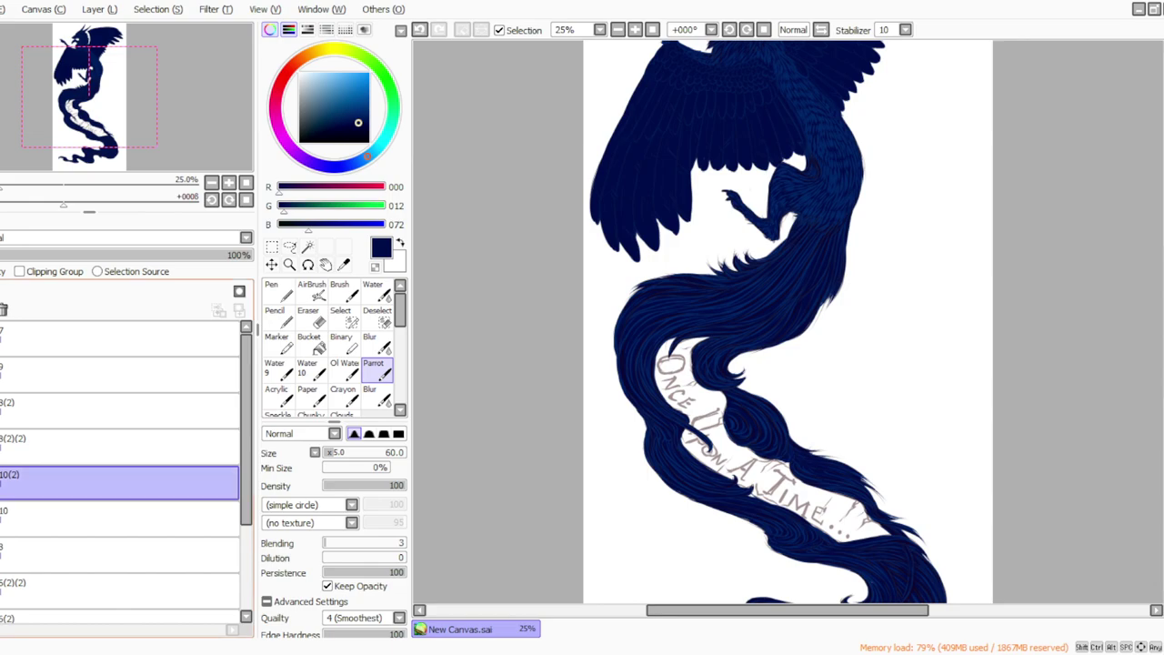
{"action": "left_click", "coordinate": [220, 11]}
{"action": "left_click", "coordinate": [227, 31]}
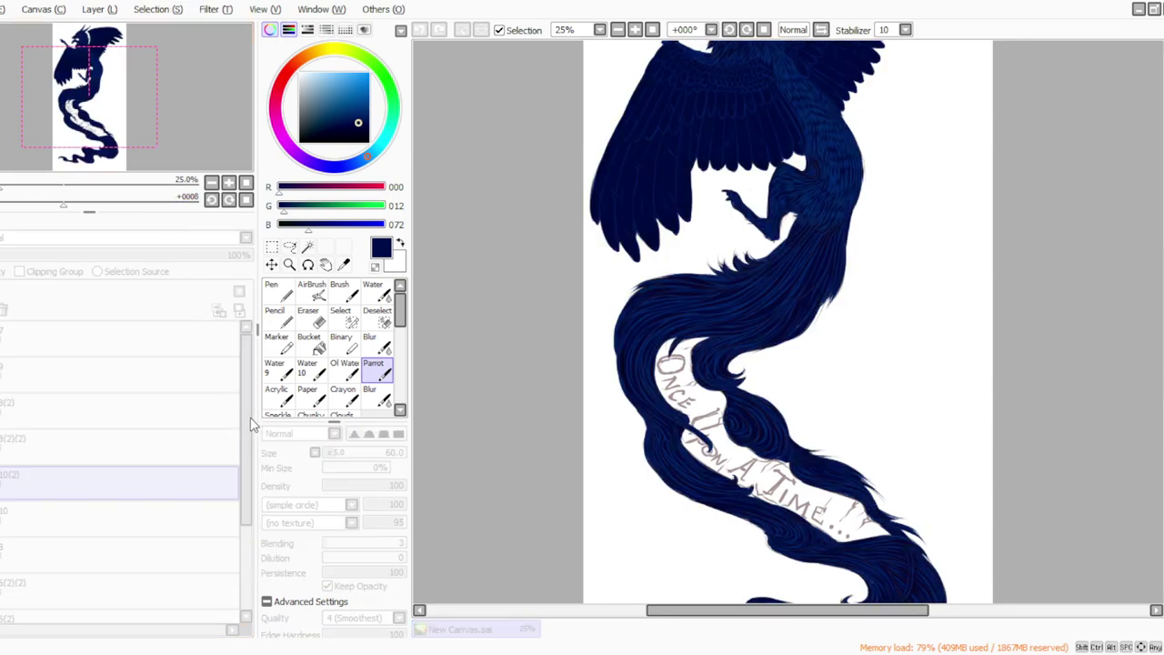
{"action": "left_click", "coordinate": [293, 453]}
Step: Merge the line-art copy down into the fill copy and duplicate the merged creature layer twice
{"action": "left_click", "coordinate": [4, 446]}
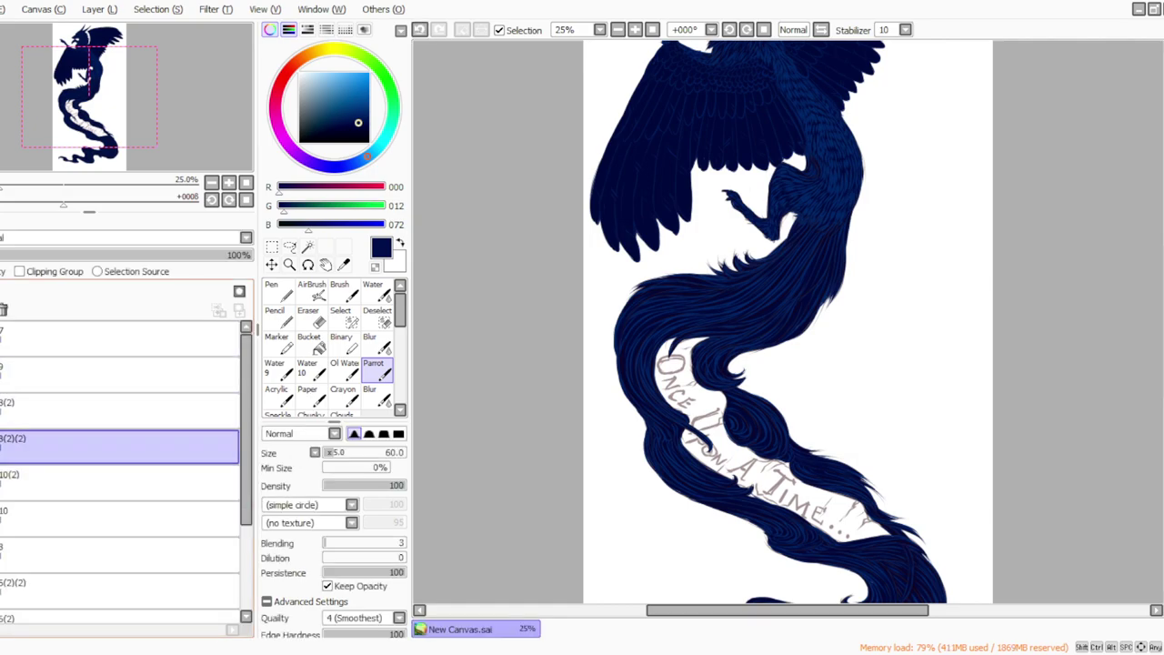
{"action": "left_click", "coordinate": [4, 310]}
{"action": "left_click", "coordinate": [100, 9]}
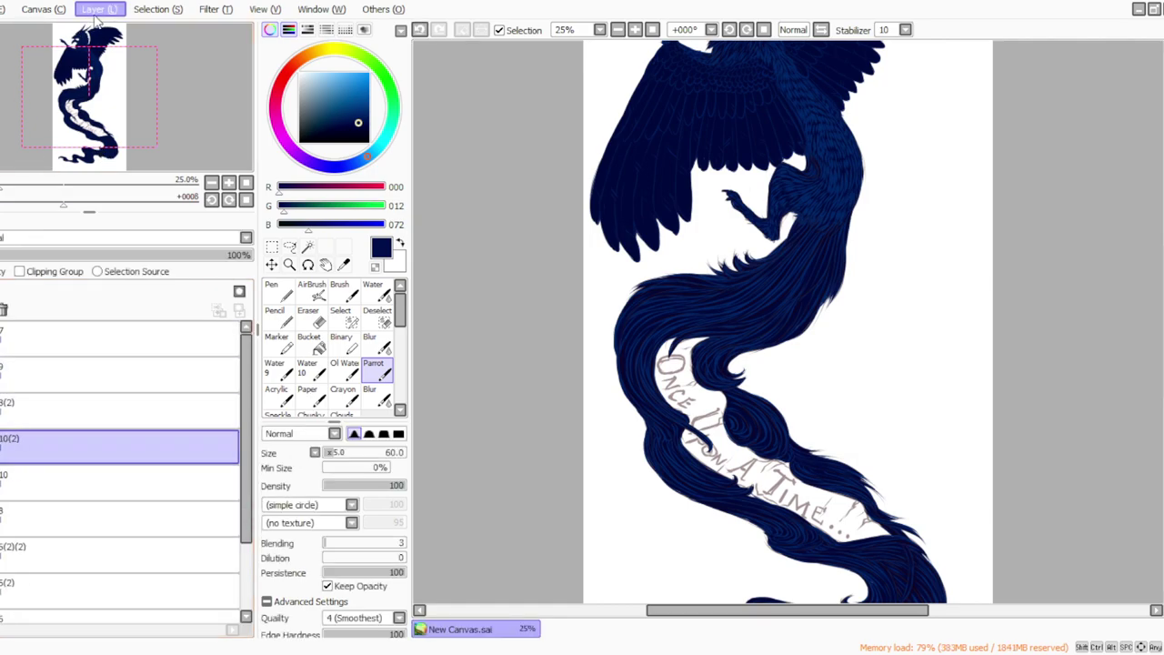
{"action": "left_click", "coordinate": [110, 86]}
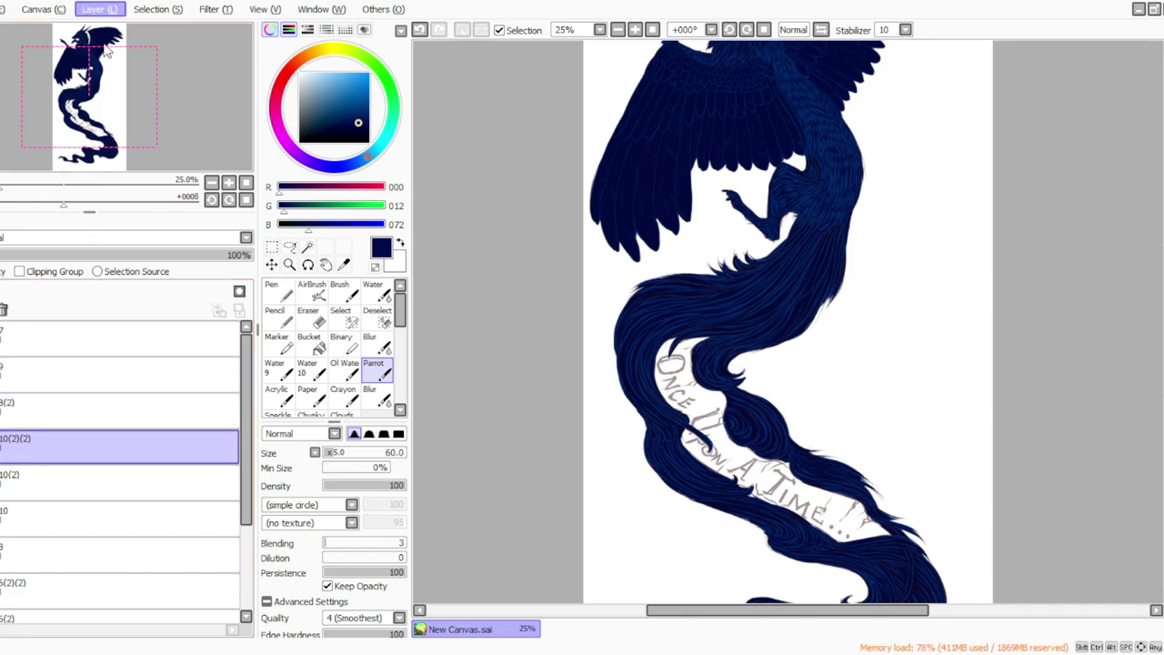
{"action": "left_click", "coordinate": [110, 86]}
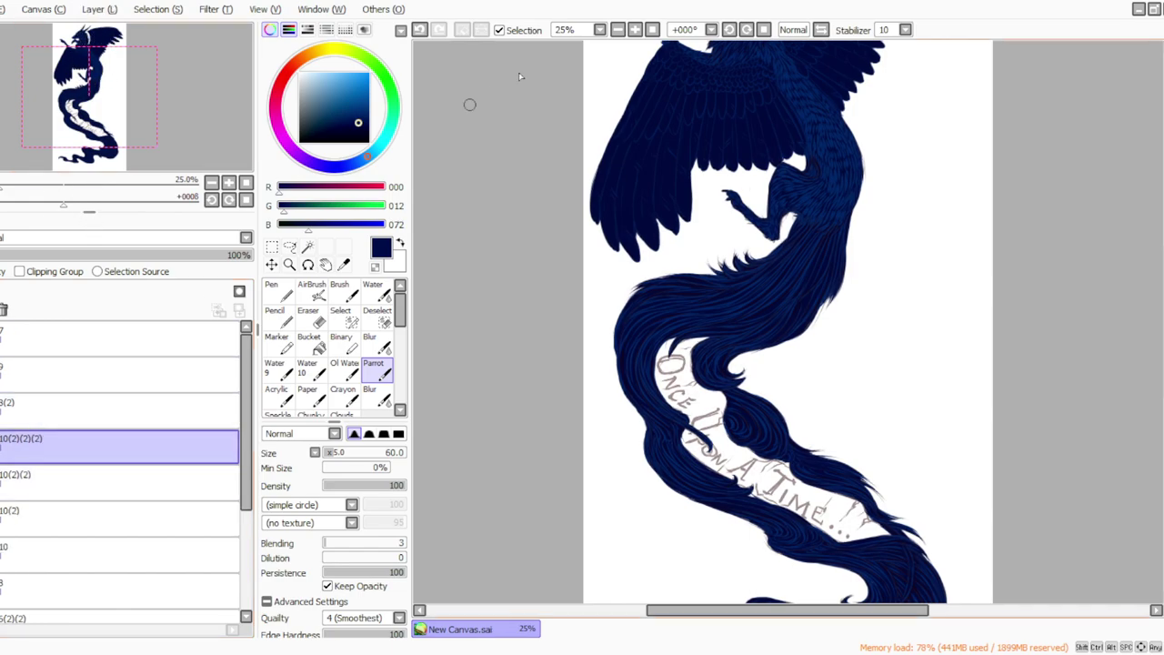
Step: Open the beyond_the_sky painting and select the full-height sky area beside the tree with a rectangular selection
{"action": "left_click", "coordinate": [635, 29]}
{"action": "left_click", "coordinate": [635, 30]}
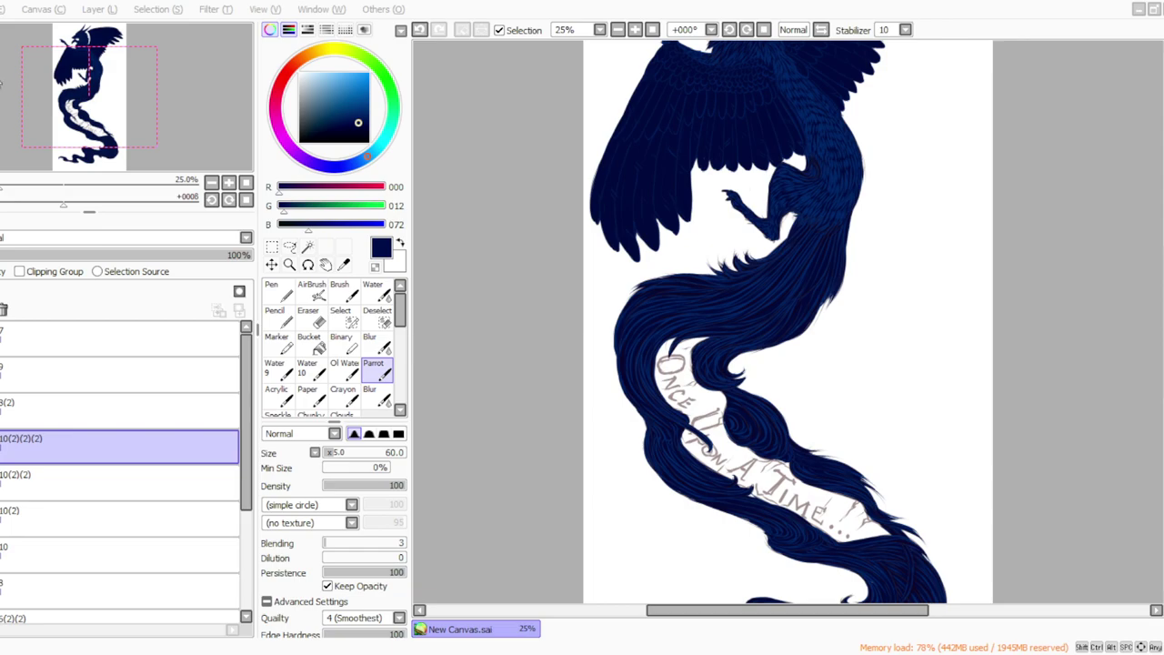
{"action": "left_click", "coordinate": [589, 336]}
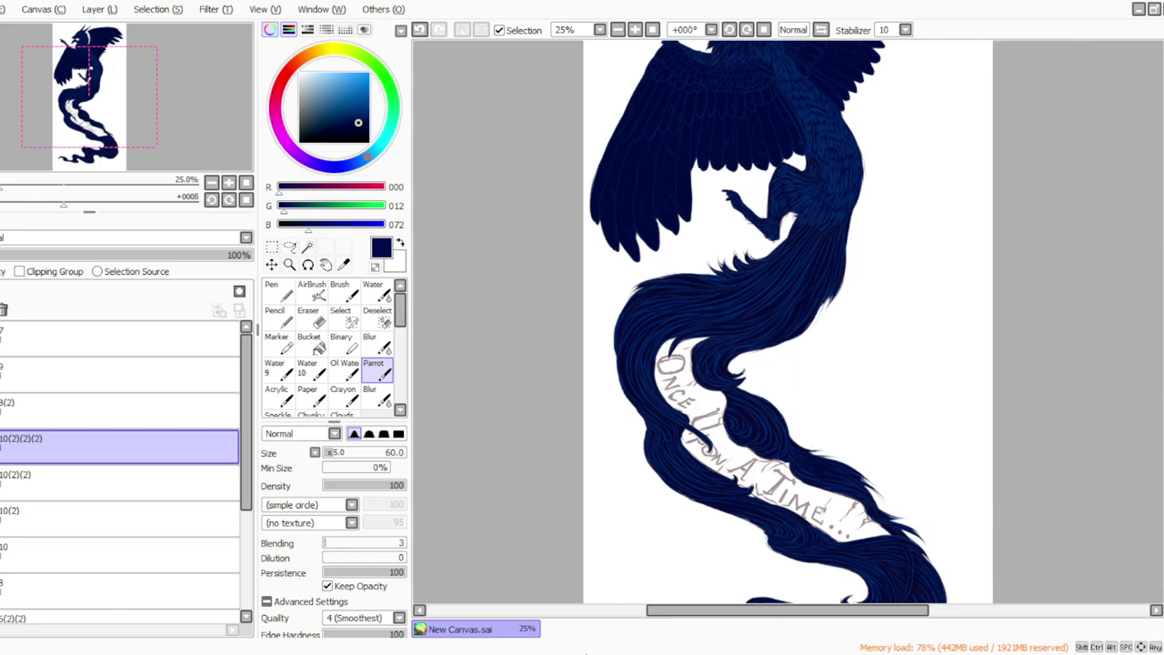
{"action": "left_click", "coordinate": [146, 653]}
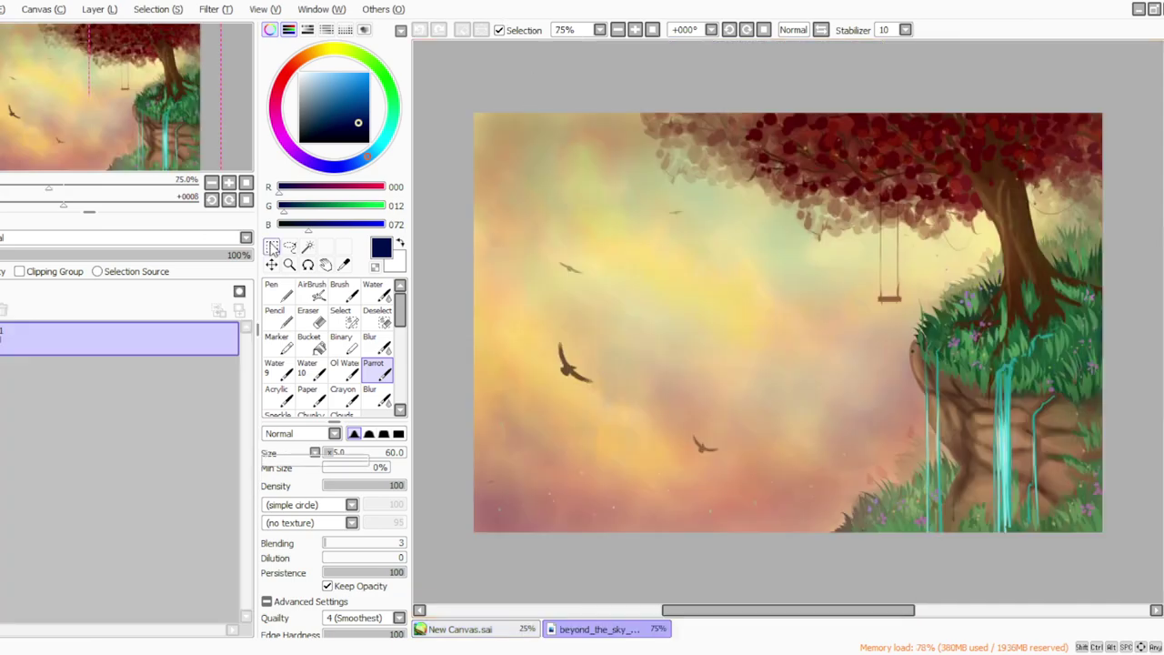
{"action": "left_click", "coordinate": [272, 248]}
{"action": "left_click_drag", "start_coordinate": [462, 98], "coordinate": [744, 549]}
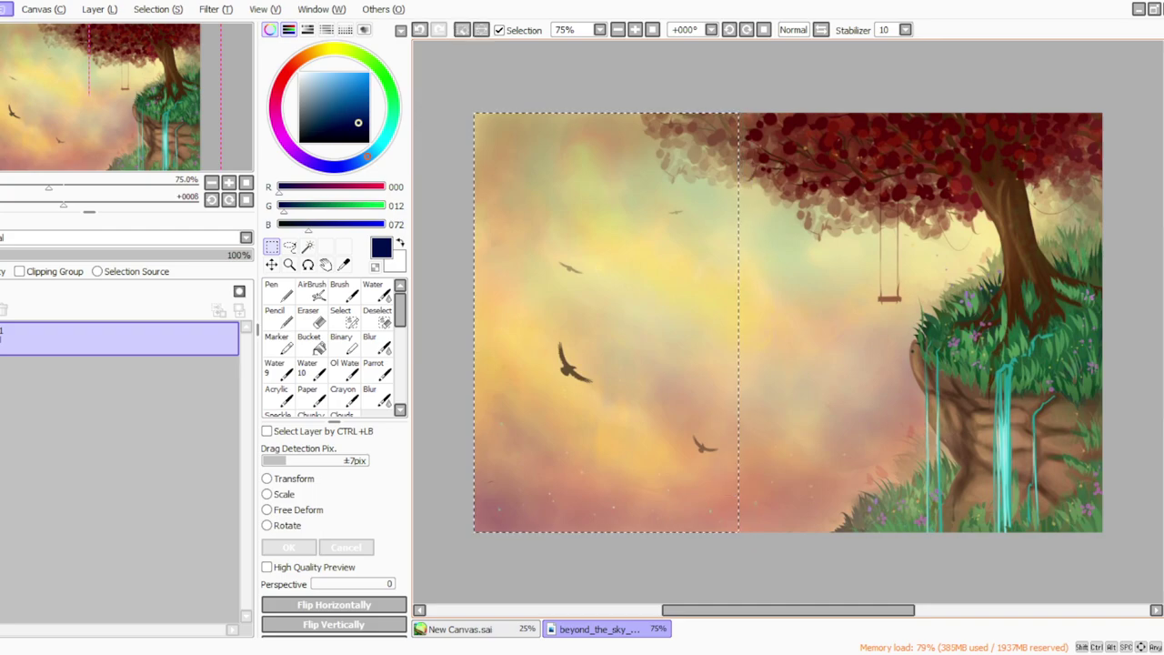
Step: Paste the copied sky area into New Canvas.sai, directly above layer 10(2)(2)
{"action": "left_click", "coordinate": [453, 628]}
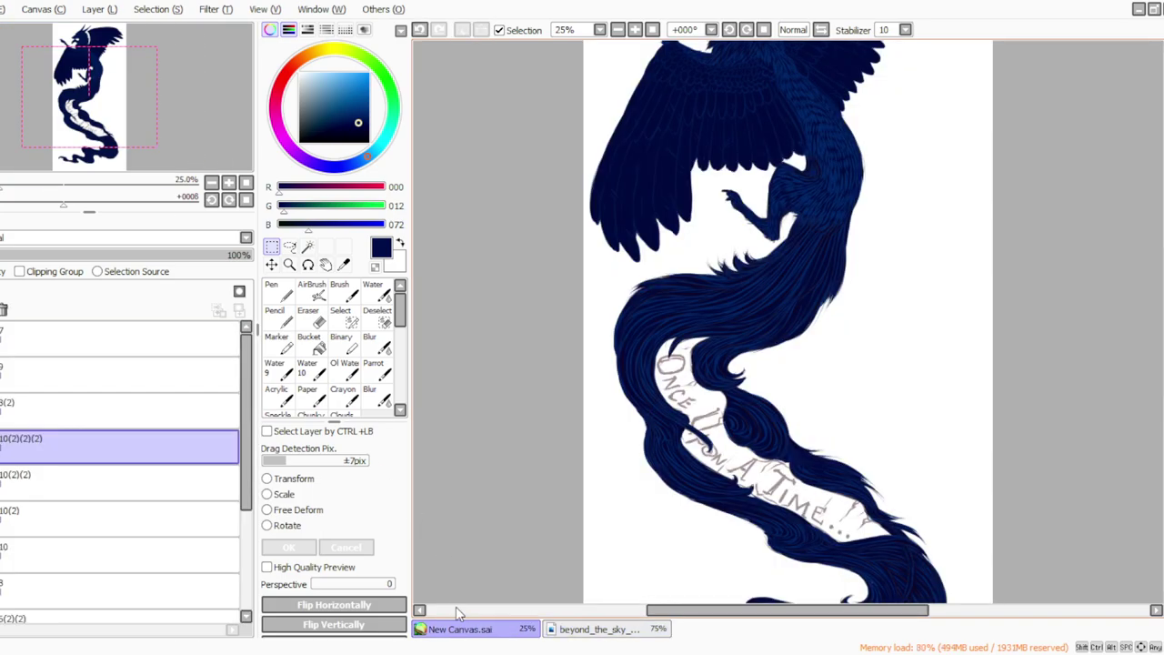
{"action": "left_click", "coordinate": [618, 30]}
{"action": "left_click", "coordinate": [73, 483]}
{"action": "left_click", "coordinate": [3, 11]}
{"action": "left_click", "coordinate": [16, 105]}
Step: Scale the pasted sky up until it covers the whole canvas behind the creature and apply it
{"action": "left_click", "coordinate": [270, 494]}
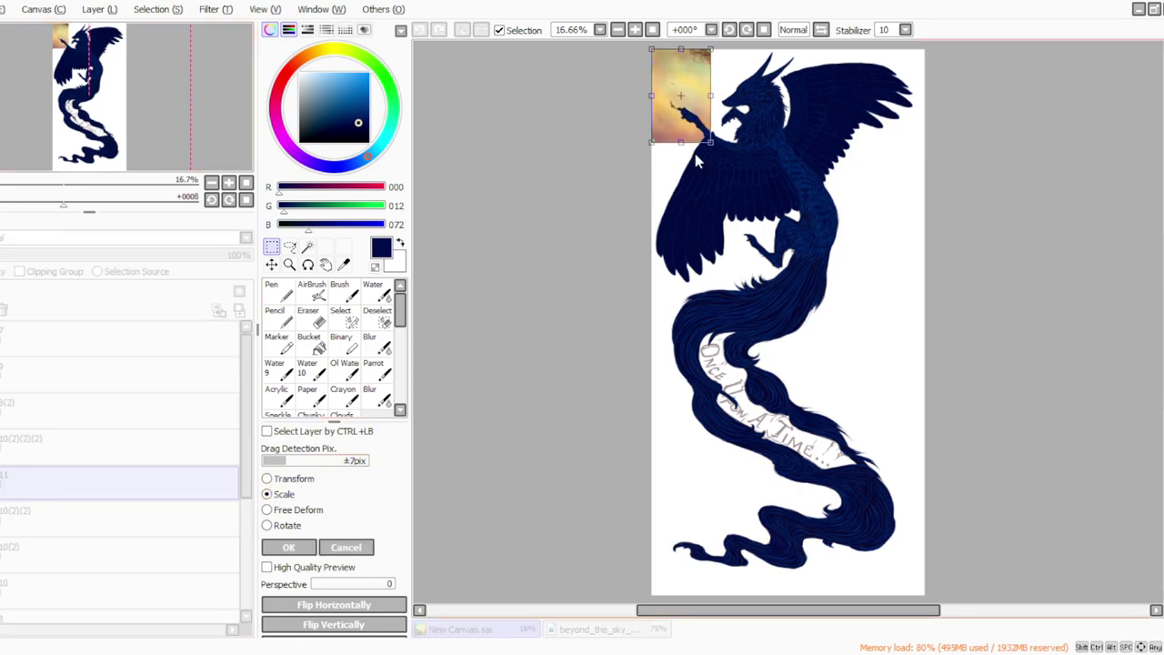
{"action": "left_click_drag", "start_coordinate": [709, 143], "coordinate": [1054, 610]}
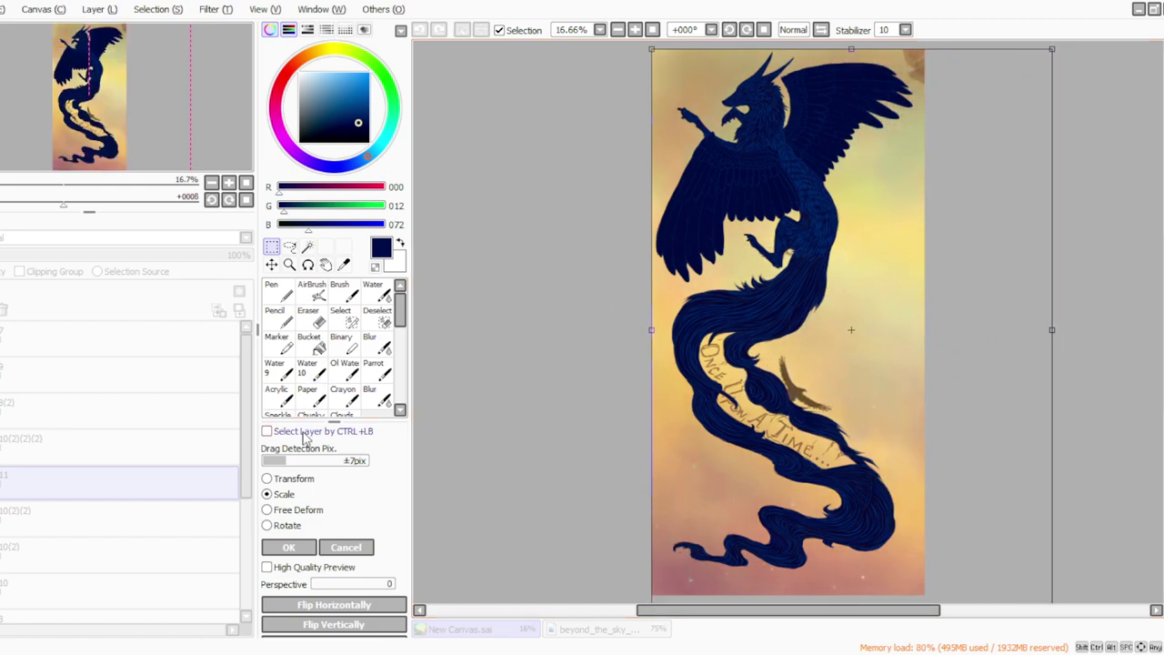
{"action": "left_click", "coordinate": [293, 546]}
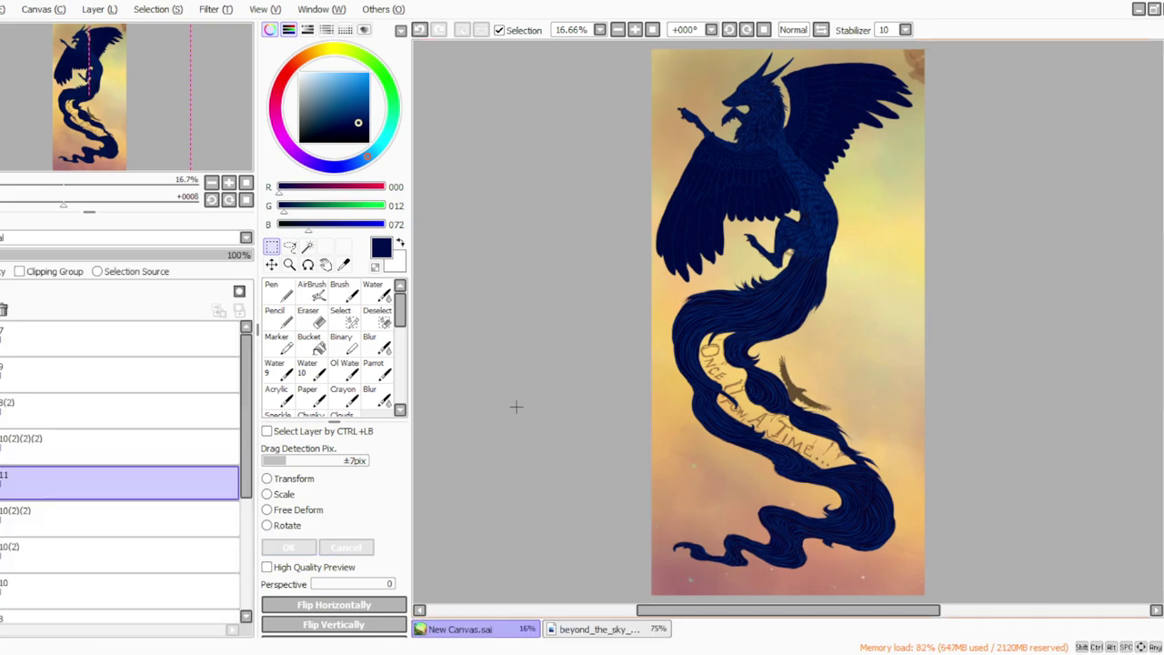
Step: Brush over the dark bird in the sky beside the tail with the Parrot brush at size 185 and density 70
{"action": "left_click", "coordinate": [374, 369]}
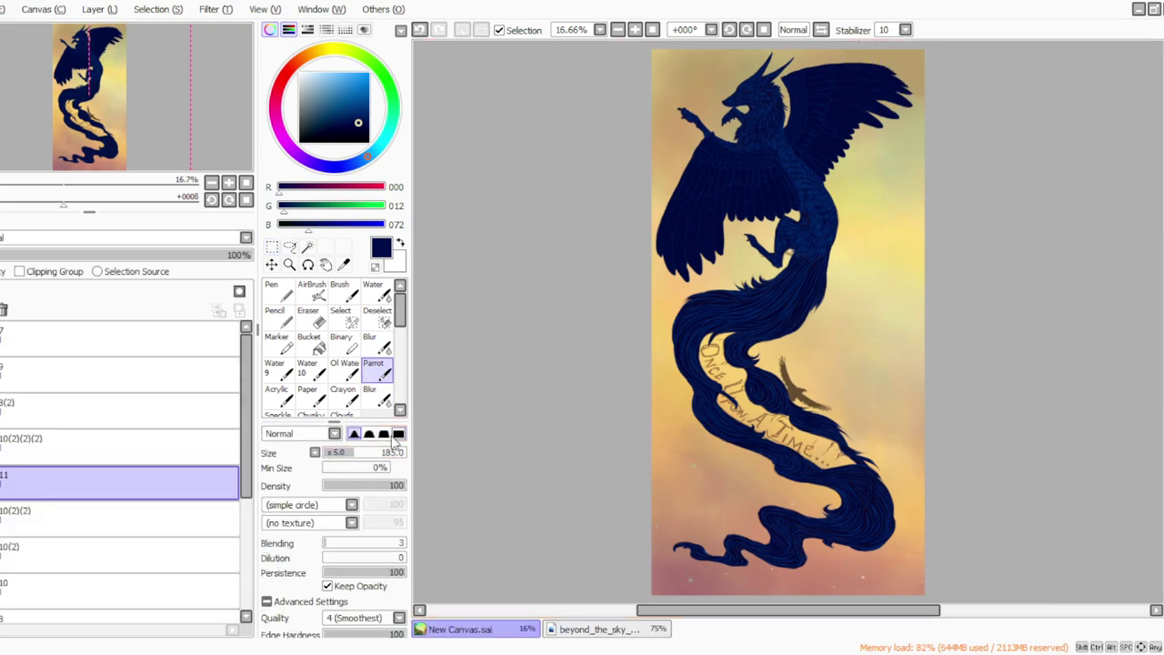
{"action": "left_click_drag", "start_coordinate": [355, 488], "coordinate": [334, 488]}
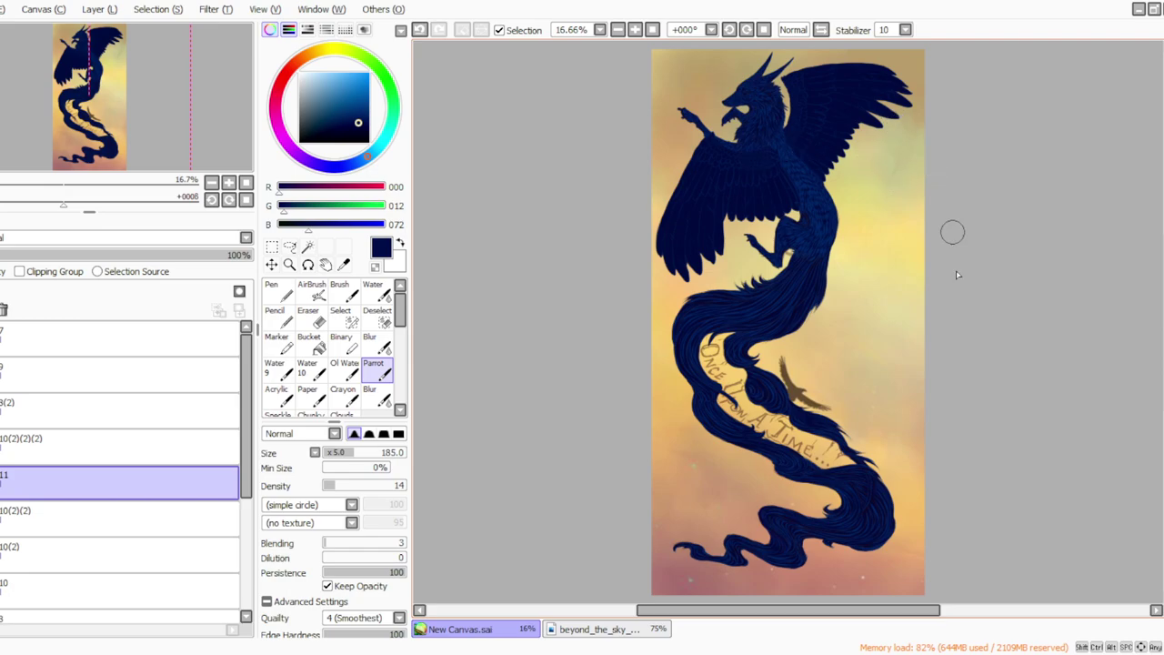
{"action": "left_click", "coordinate": [380, 485]}
{"action": "left_click_drag", "start_coordinate": [787, 372], "coordinate": [814, 409]}
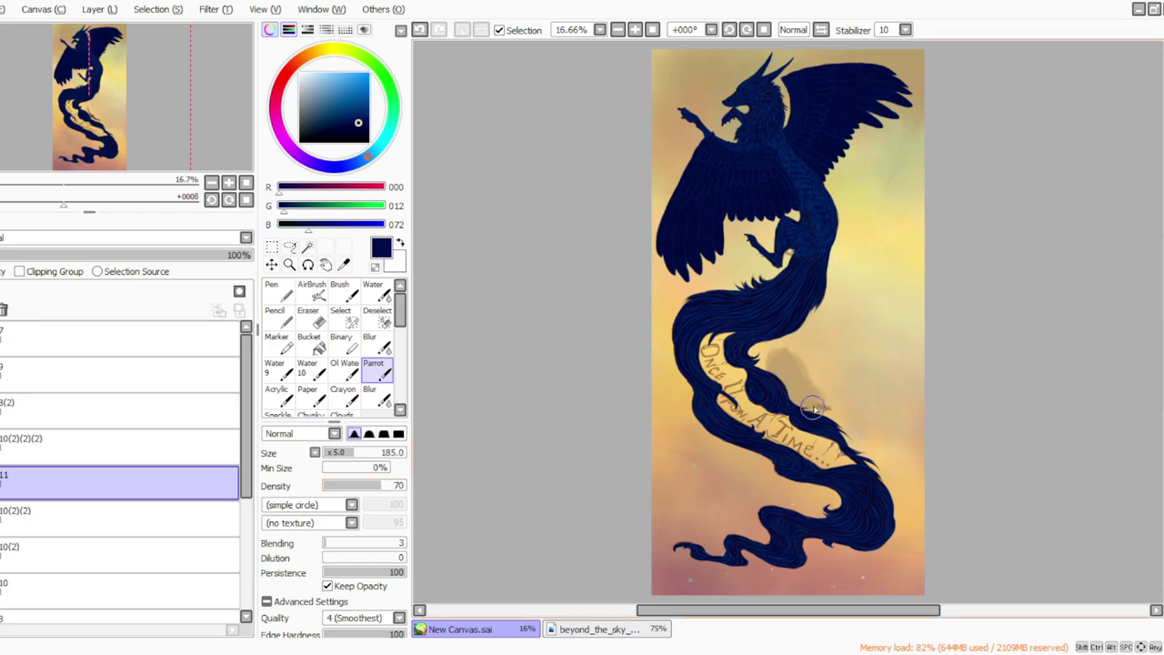
Step: Sample the light orange sky colour and paint over the bird smudge with it on a new layer above the sky
{"action": "left_click", "coordinate": [343, 263]}
{"action": "left_click", "coordinate": [821, 360]}
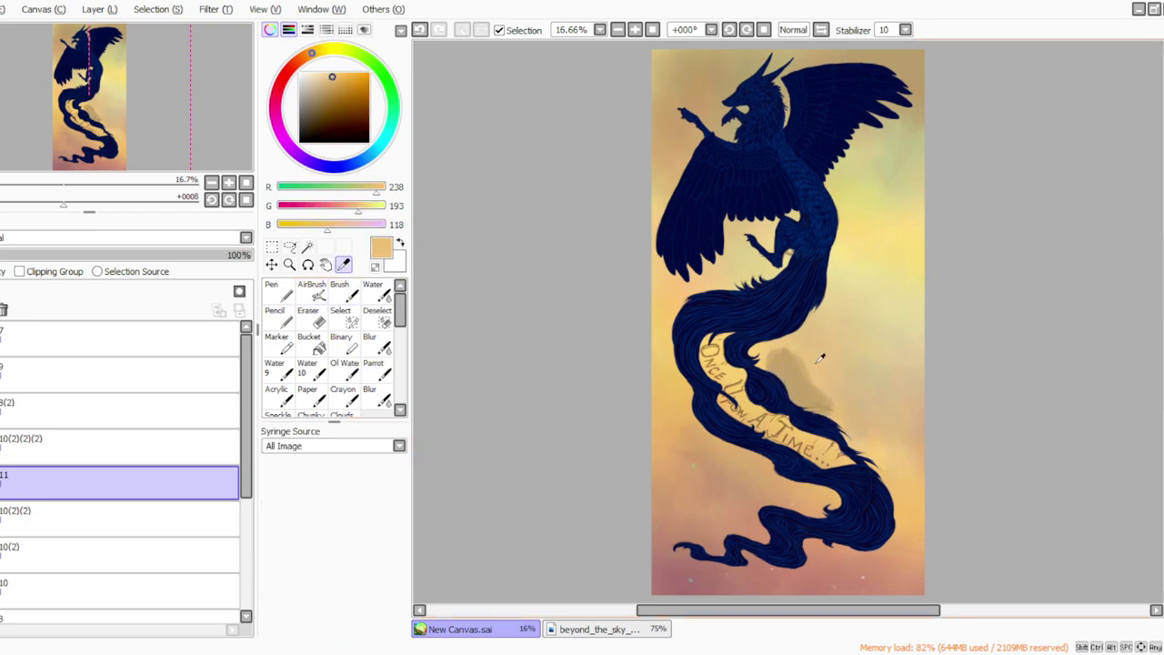
{"action": "left_click", "coordinate": [94, 14]}
{"action": "left_click", "coordinate": [97, 31]}
{"action": "left_click", "coordinate": [374, 367]}
{"action": "mouse_move", "coordinate": [839, 397]}
{"action": "left_mouse_down"}
{"action": "mouse_move", "coordinate": [808, 407]}
{"action": "mouse_move", "coordinate": [780, 382]}
{"action": "left_mouse_up"}
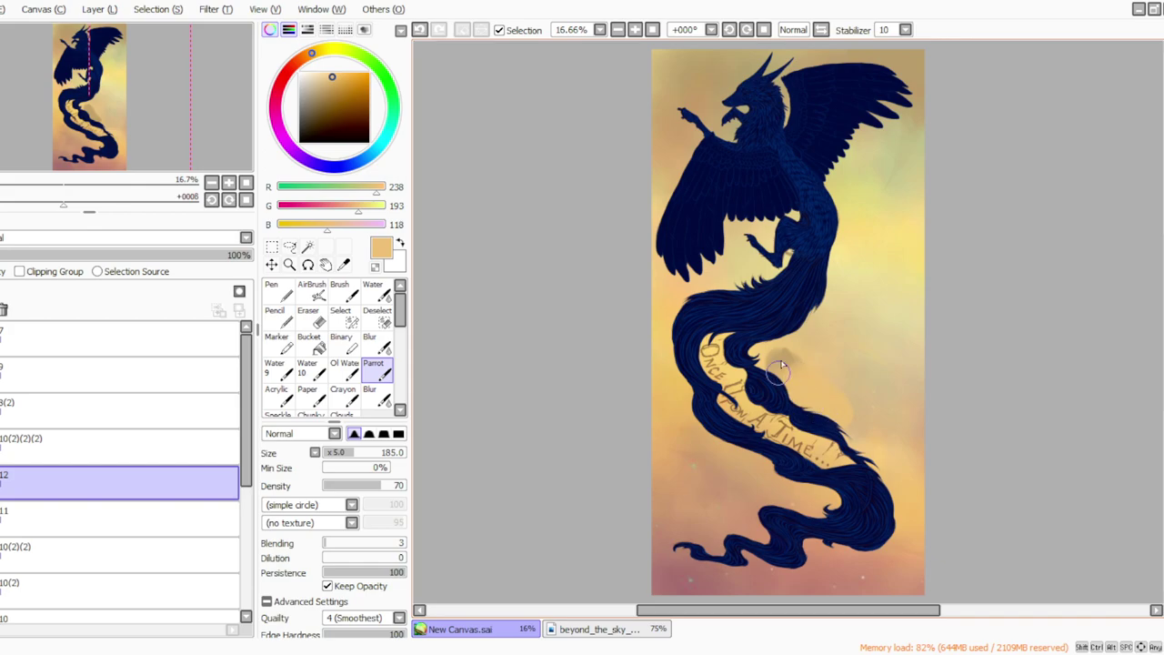
Step: Merge the cover-up layer into the sky layer and set the Blur brush to size 110 and density 100
{"action": "left_click", "coordinate": [373, 344]}
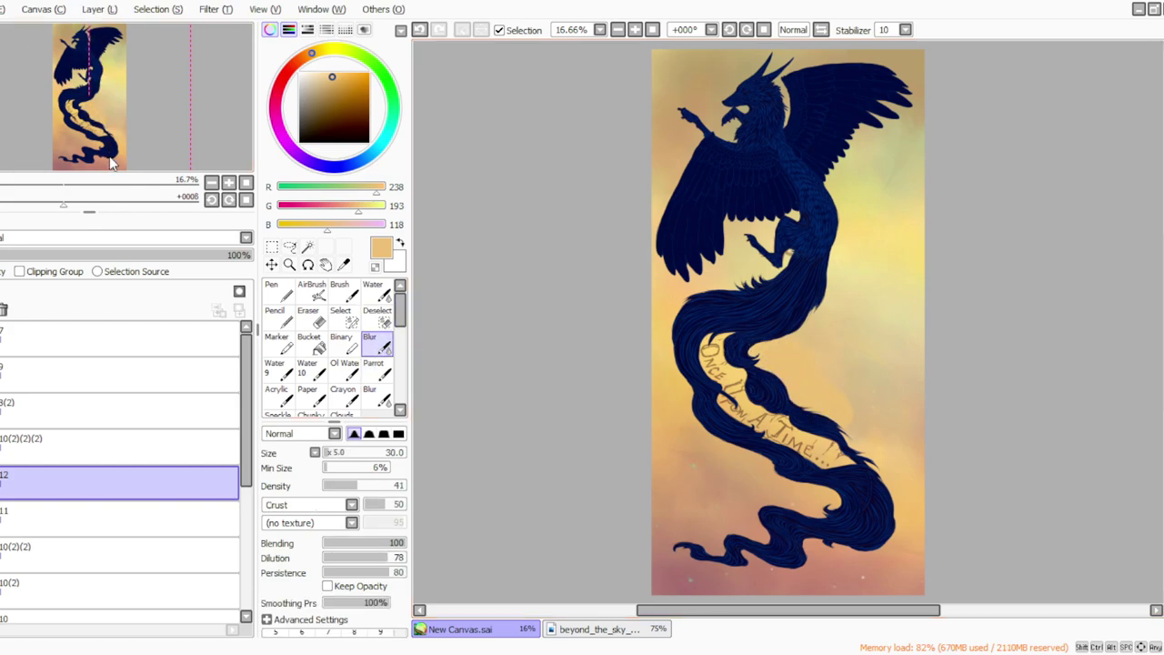
{"action": "left_click", "coordinate": [379, 376]}
{"action": "left_click", "coordinate": [382, 347]}
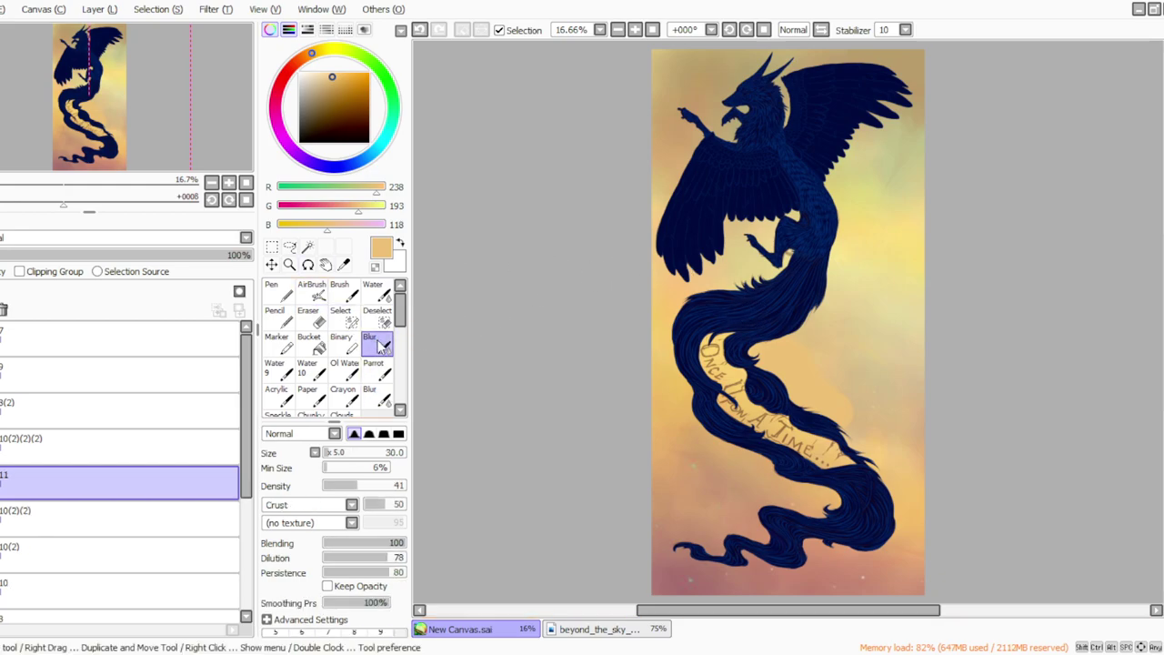
{"action": "left_click_drag", "start_coordinate": [358, 486], "coordinate": [406, 486]}
{"action": "left_click_drag", "start_coordinate": [327, 453], "coordinate": [343, 453]}
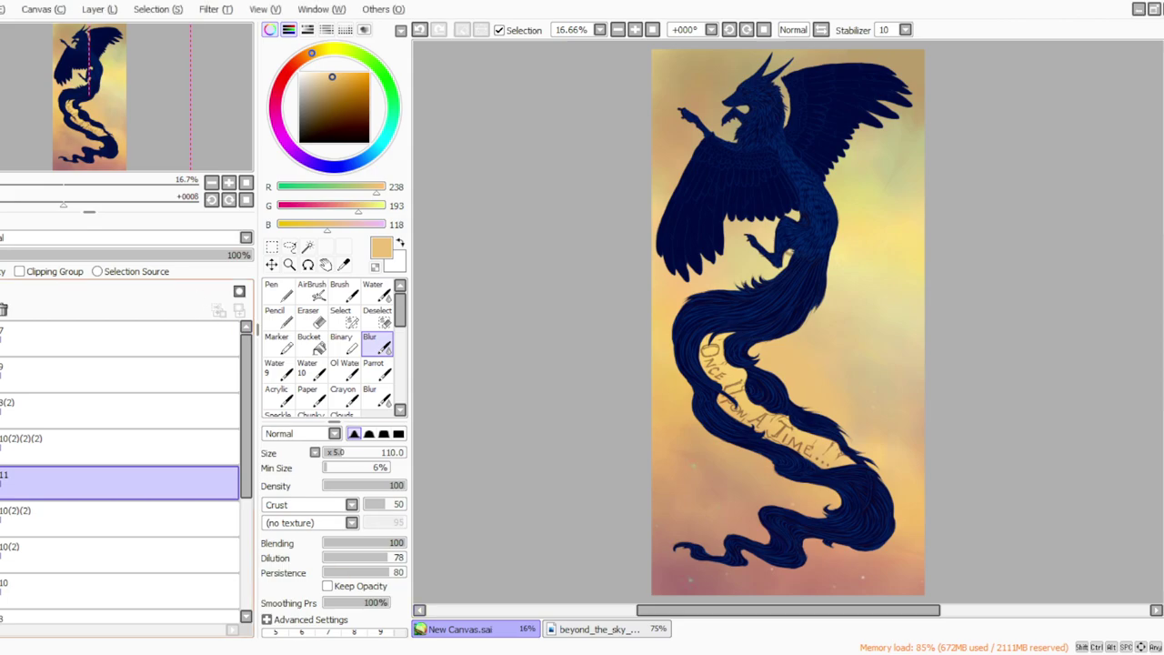
Step: Duplicate the merged creature layer 10(2)(2)(2) above the sky
{"action": "left_click", "coordinate": [127, 446]}
{"action": "left_click", "coordinate": [107, 84]}
{"action": "left_click", "coordinate": [27, 437]}
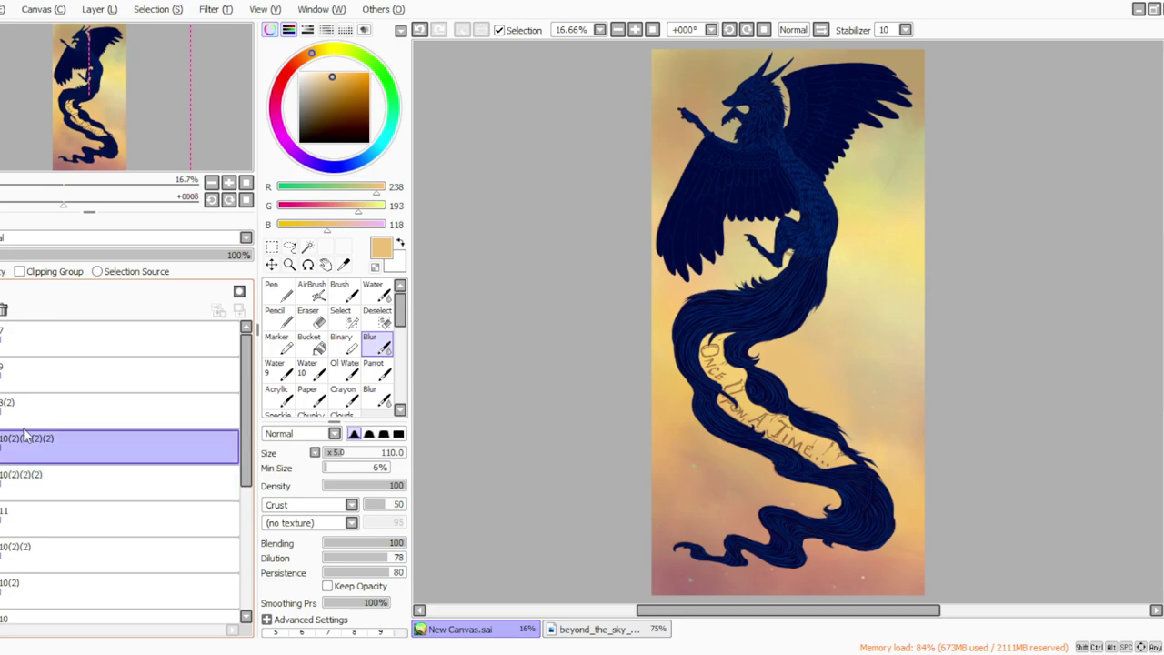
Step: Adjust the new creature copy's brightness, contrast and colour strength until it turns from navy to pale lavender-white
{"action": "left_click", "coordinate": [216, 9]}
{"action": "left_click", "coordinate": [246, 47]}
{"action": "left_click_drag", "start_coordinate": [337, 458], "coordinate": [331, 434]}
{"action": "left_click", "coordinate": [361, 451]}
{"action": "left_click", "coordinate": [309, 433]}
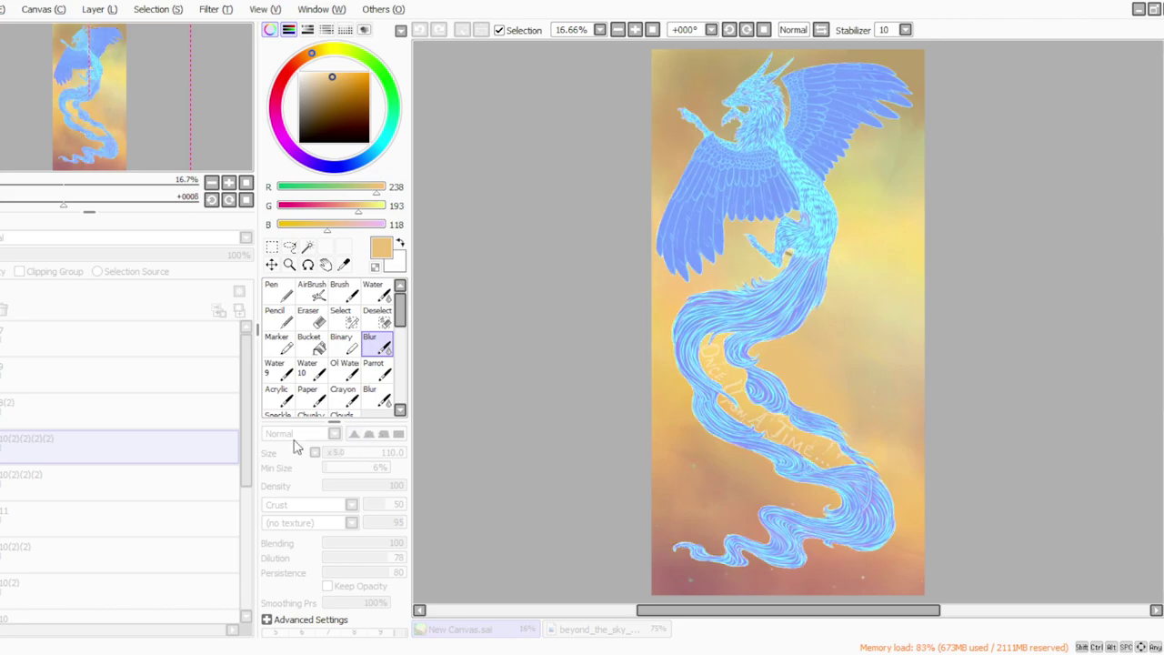
{"action": "left_click", "coordinate": [212, 459]}
{"action": "left_click", "coordinate": [373, 445]}
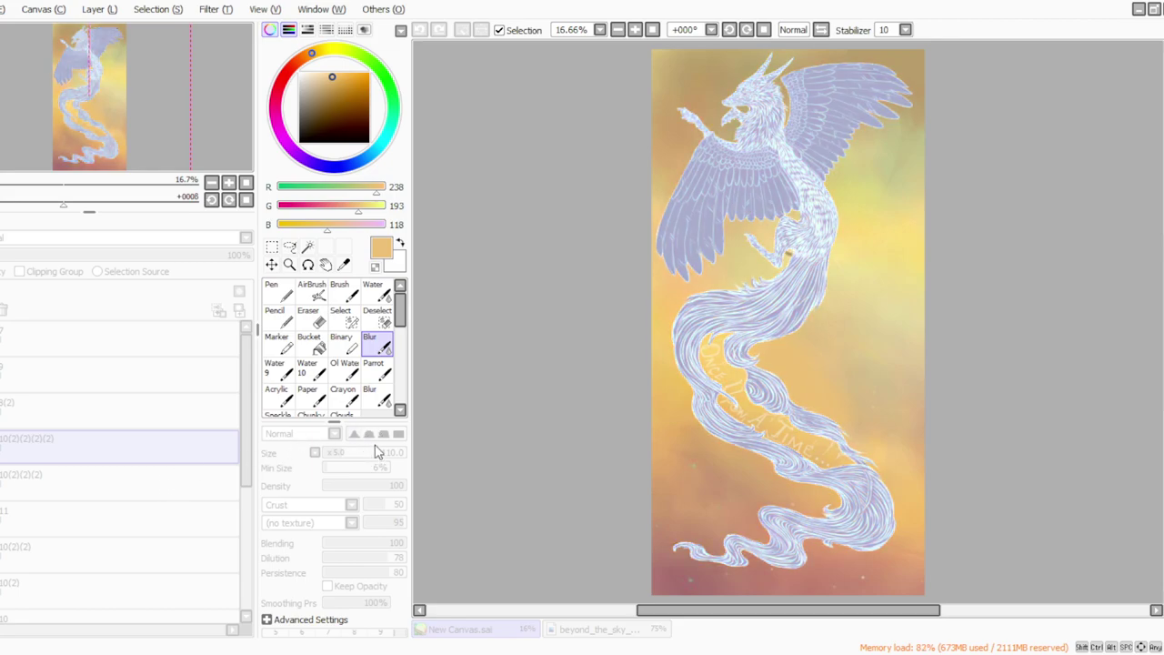
{"action": "left_click_drag", "start_coordinate": [368, 428], "coordinate": [379, 434]}
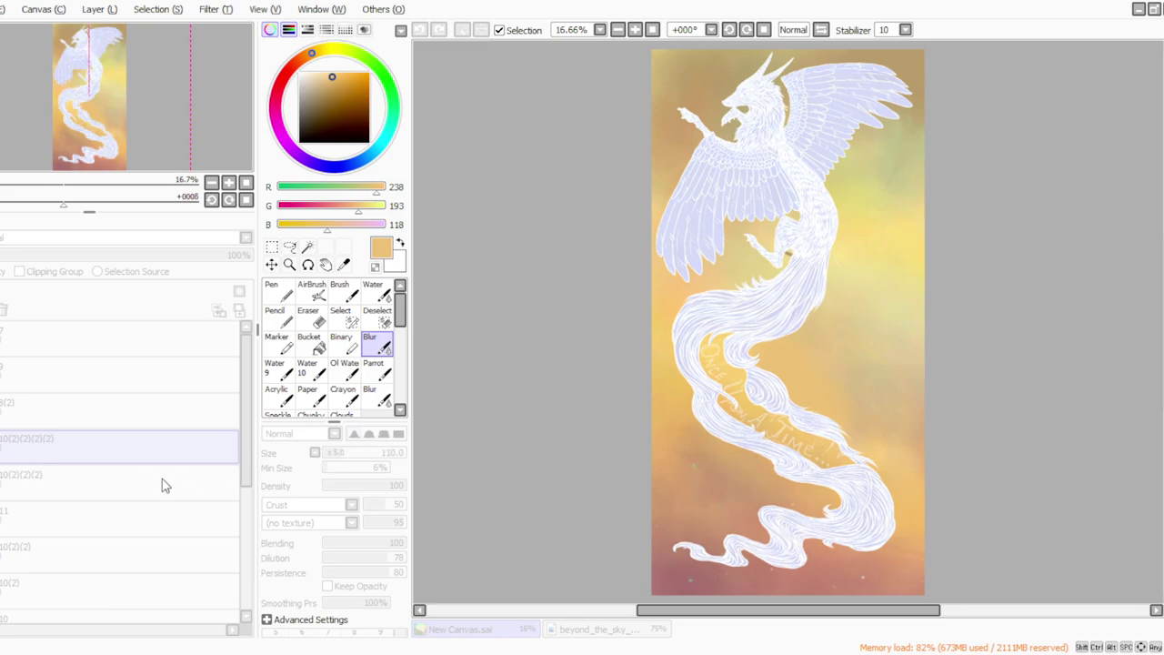
{"action": "left_click", "coordinate": [318, 509]}
Step: Try shifting the pale creature's hue toward a warm cream white
{"action": "left_click", "coordinate": [215, 12]}
{"action": "left_click", "coordinate": [227, 31]}
{"action": "left_click_drag", "start_coordinate": [278, 374], "coordinate": [446, 389]}
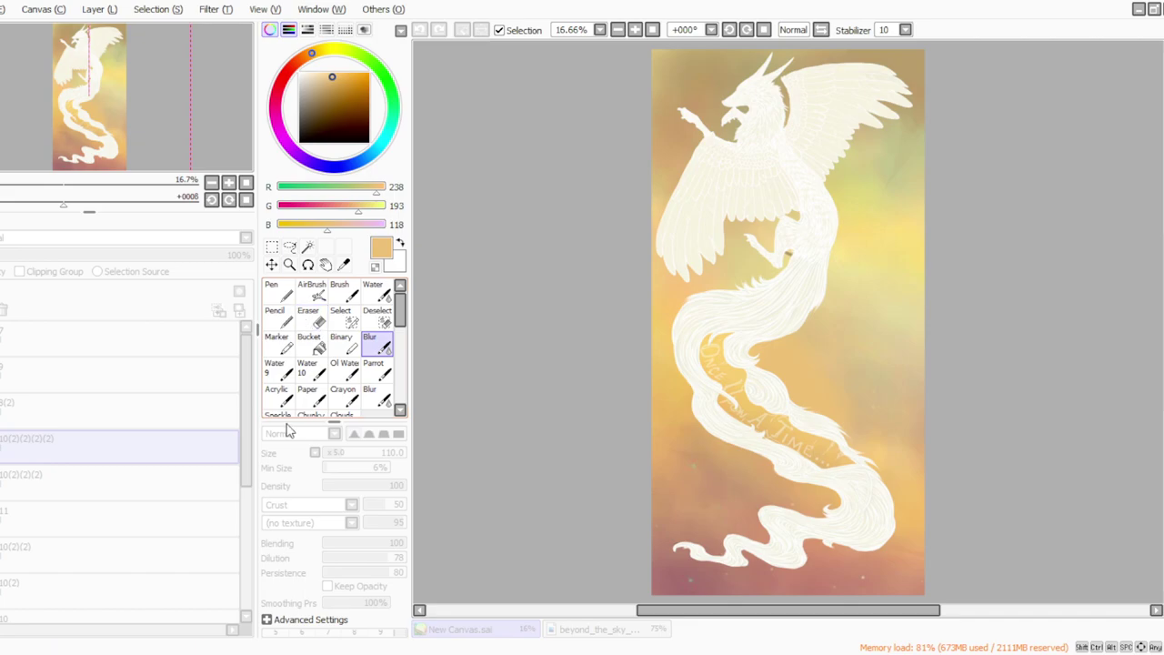
{"action": "mouse_move", "coordinate": [286, 428]}
{"action": "left_mouse_down"}
{"action": "mouse_move", "coordinate": [260, 424]}
{"action": "mouse_move", "coordinate": [304, 430]}
{"action": "left_mouse_up"}
{"action": "left_click", "coordinate": [355, 452]}
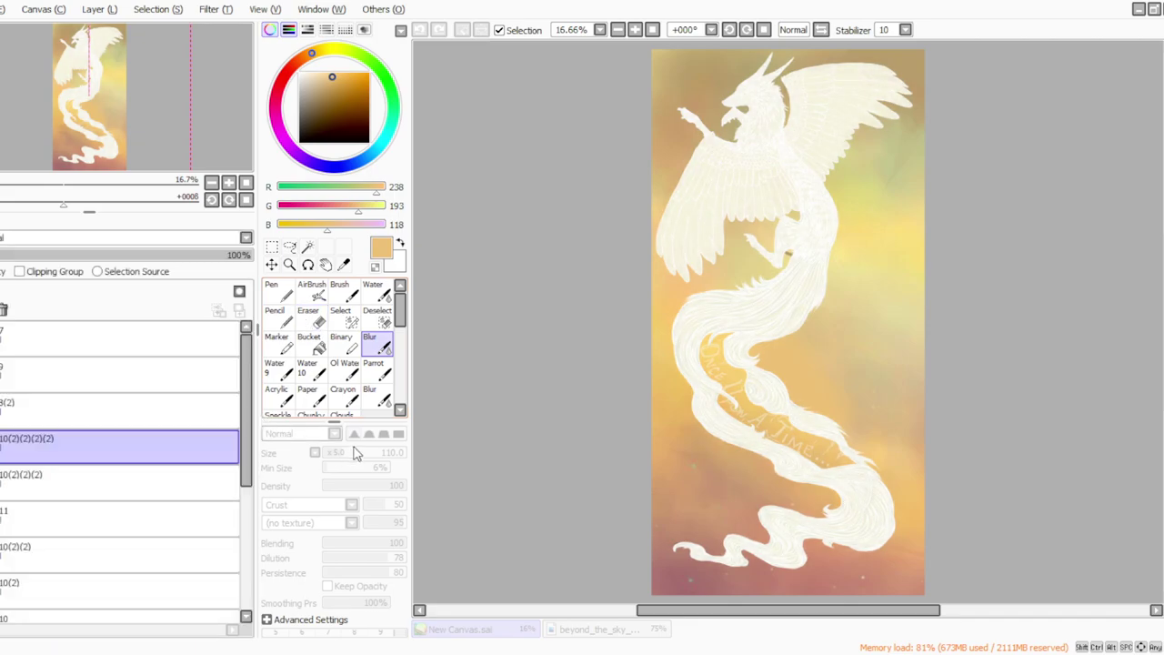
Step: Duplicate the pale lavender creature layer 10(2)(2)(2)(2) and shift the copy's hue to a warm cream white
{"action": "left_click", "coordinate": [84, 7]}
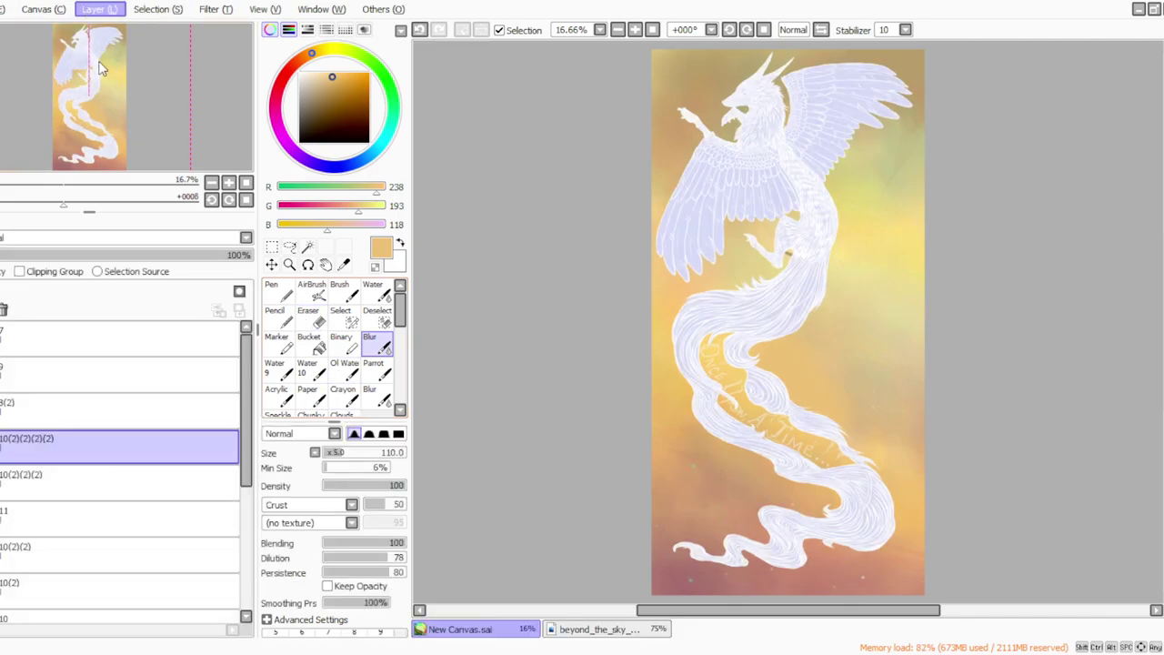
{"action": "left_click", "coordinate": [104, 79]}
{"action": "left_click", "coordinate": [213, 10]}
{"action": "left_click", "coordinate": [215, 28]}
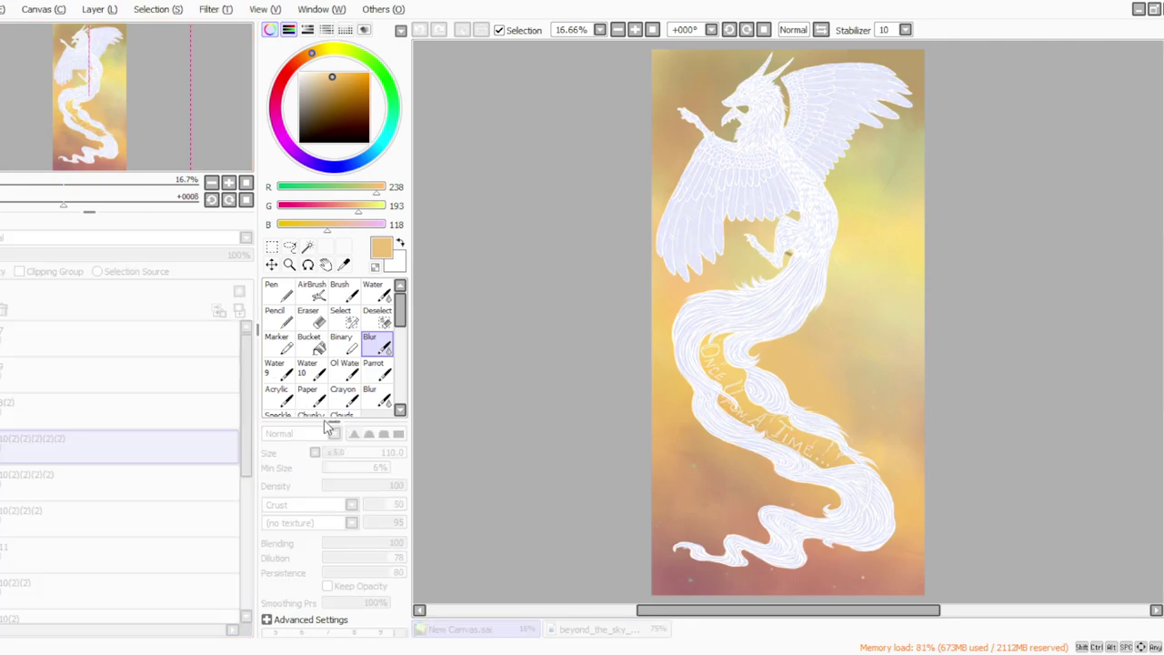
{"action": "left_click", "coordinate": [312, 450]}
{"action": "left_click", "coordinate": [216, 10]}
{"action": "left_click", "coordinate": [217, 30]}
{"action": "left_click_drag", "start_coordinate": [272, 376], "coordinate": [326, 375]}
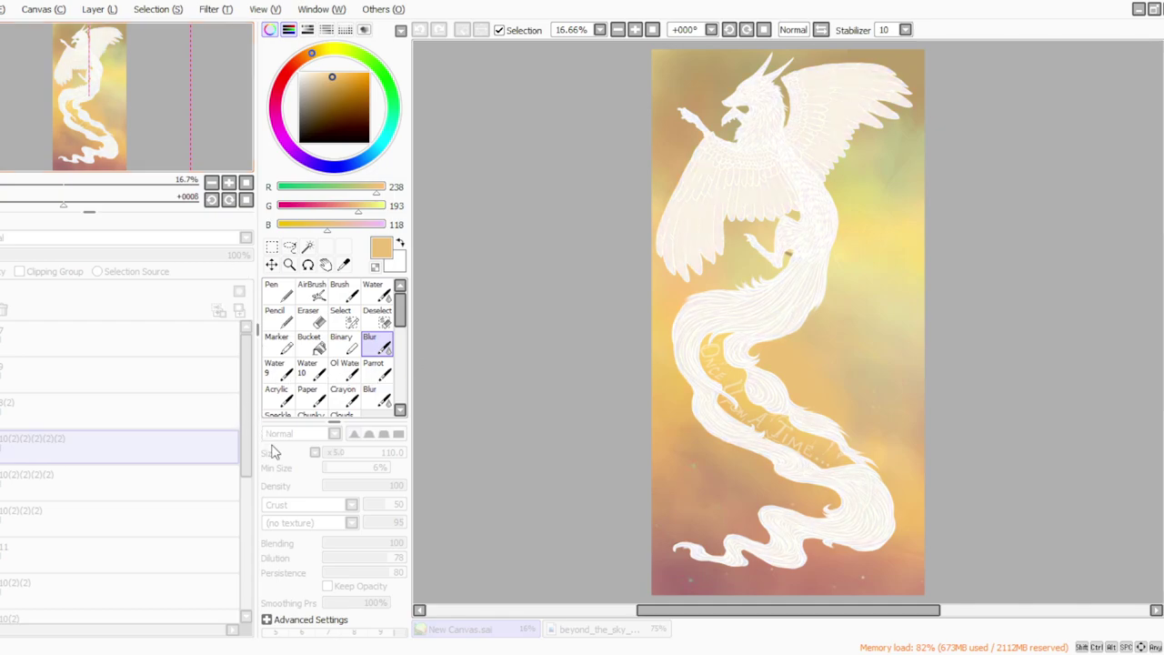
{"action": "key", "text": "Return"}
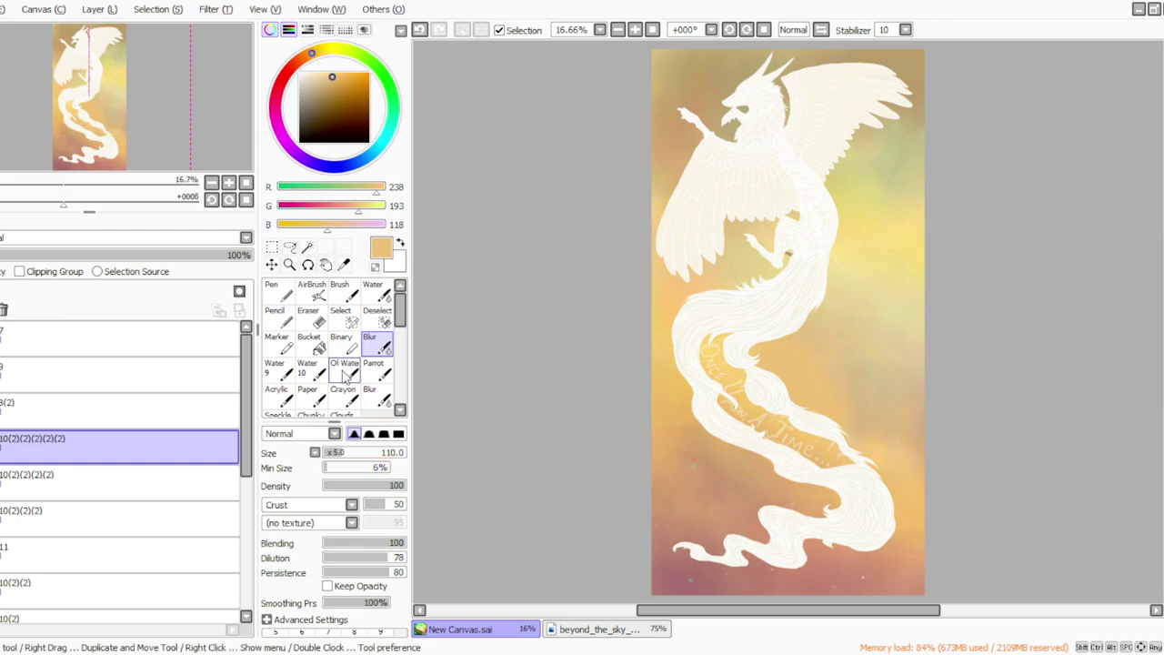
Step: Add a new layer above the cream creature copy and choose a near-black red with RGB 18, 0, 0
{"action": "left_click", "coordinate": [635, 30]}
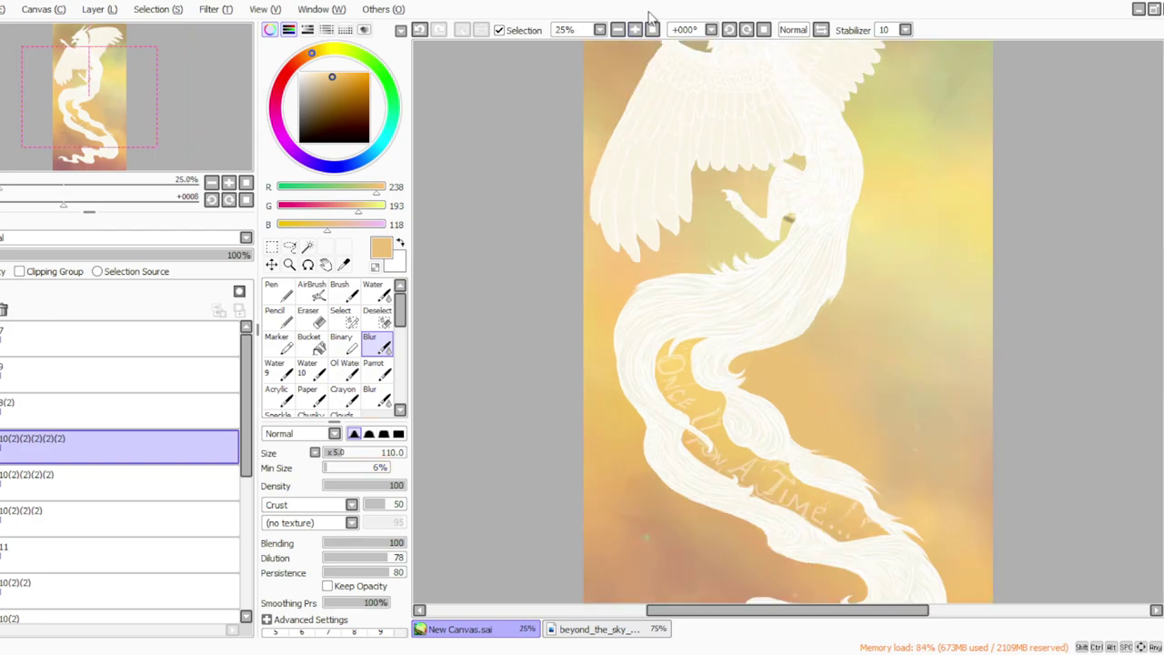
{"action": "scroll", "coordinate": [1160, 241], "scroll_direction": "up", "scroll_amount": 5}
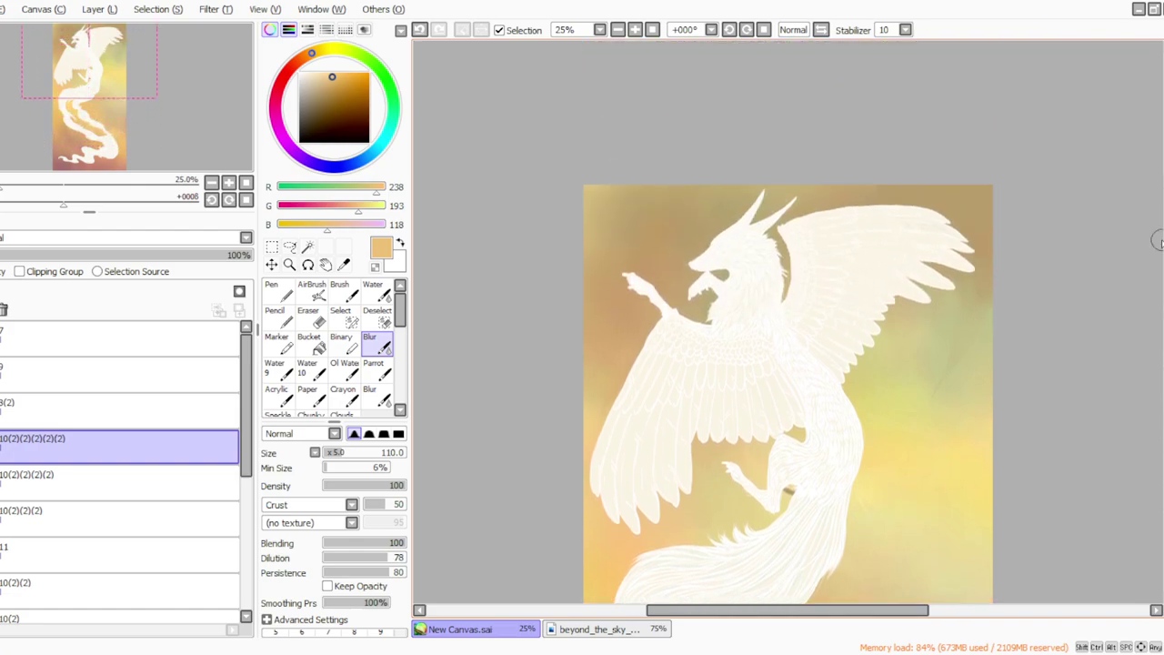
{"action": "left_click", "coordinate": [635, 30]}
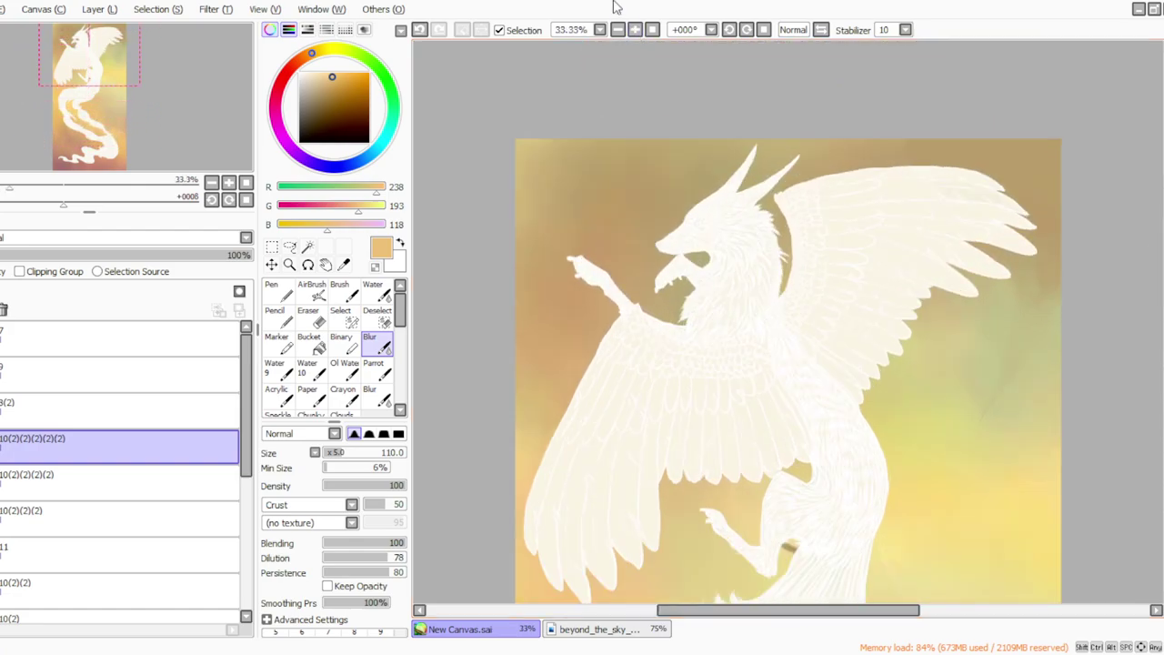
{"action": "left_click", "coordinate": [103, 28]}
{"action": "left_click", "coordinate": [362, 137]}
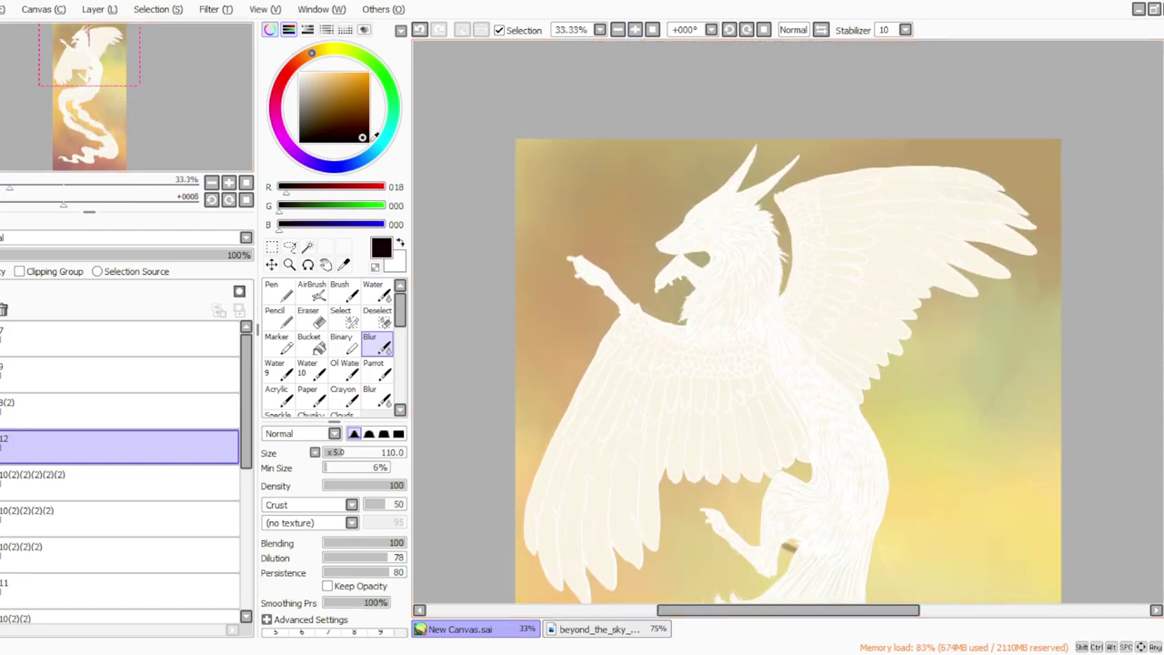
Step: Shift the drawing colour's hue towards orange and set the Blur brush to size 20 and density 55
{"action": "left_click", "coordinate": [373, 152]}
{"action": "left_click", "coordinate": [303, 60]}
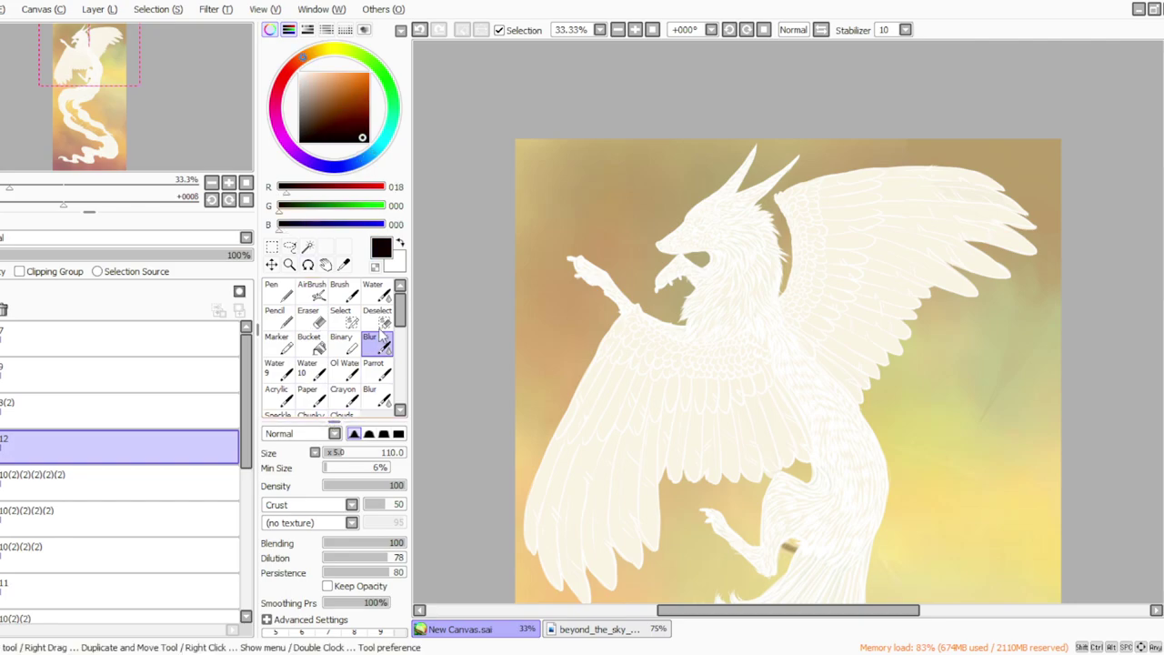
{"action": "left_click", "coordinate": [368, 486]}
{"action": "left_click", "coordinate": [334, 452]}
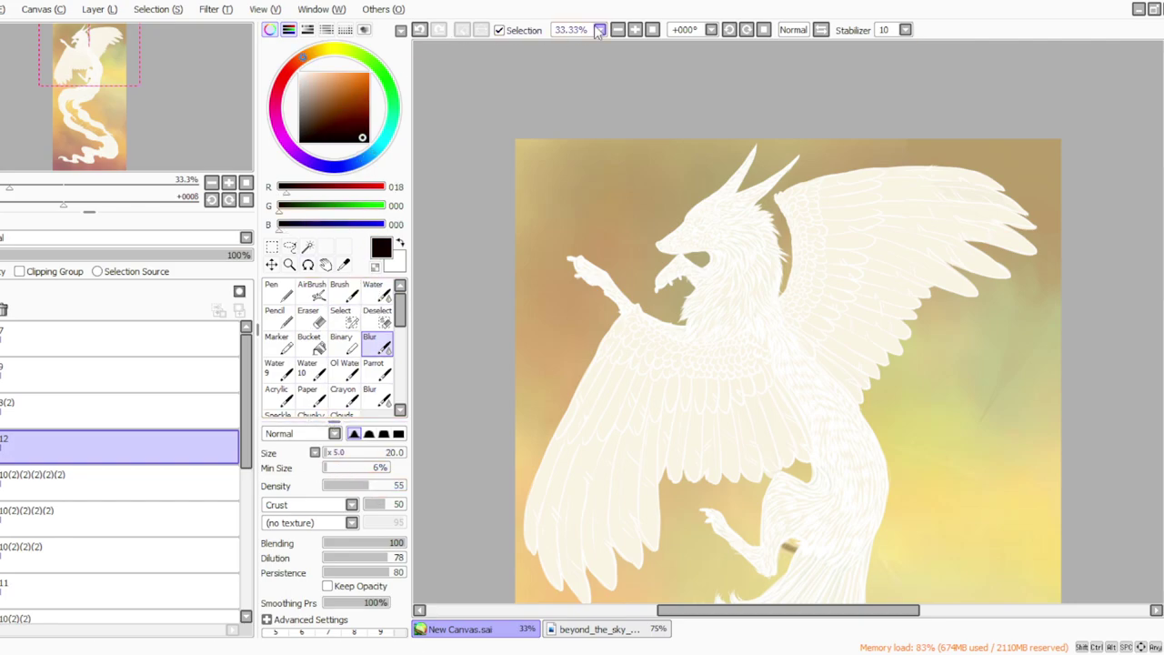
Step: Show the dark blue creature layer 10(2)(2)(2), duplicate it and place the copy directly below layer 12
{"action": "left_click", "coordinate": [635, 30]}
{"action": "left_click", "coordinate": [618, 30]}
{"action": "left_click", "coordinate": [617, 30]}
{"action": "left_click", "coordinate": [618, 30]}
{"action": "left_click", "coordinate": [635, 30]}
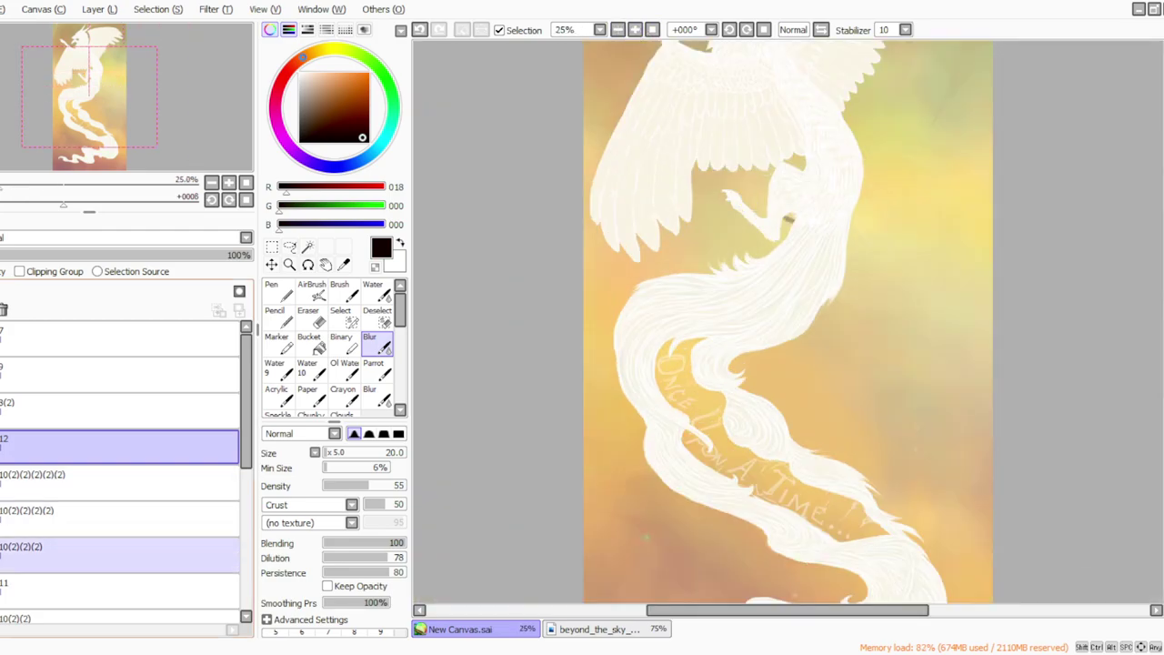
{"action": "left_click", "coordinate": [1, 555]}
{"action": "left_click", "coordinate": [5, 554]}
{"action": "left_click", "coordinate": [98, 10]}
{"action": "left_click", "coordinate": [103, 42]}
{"action": "left_click", "coordinate": [1, 590]}
{"action": "mouse_move", "coordinate": [36, 553]}
{"action": "left_mouse_down"}
{"action": "mouse_move", "coordinate": [37, 476]}
{"action": "mouse_move", "coordinate": [55, 475]}
{"action": "left_mouse_up"}
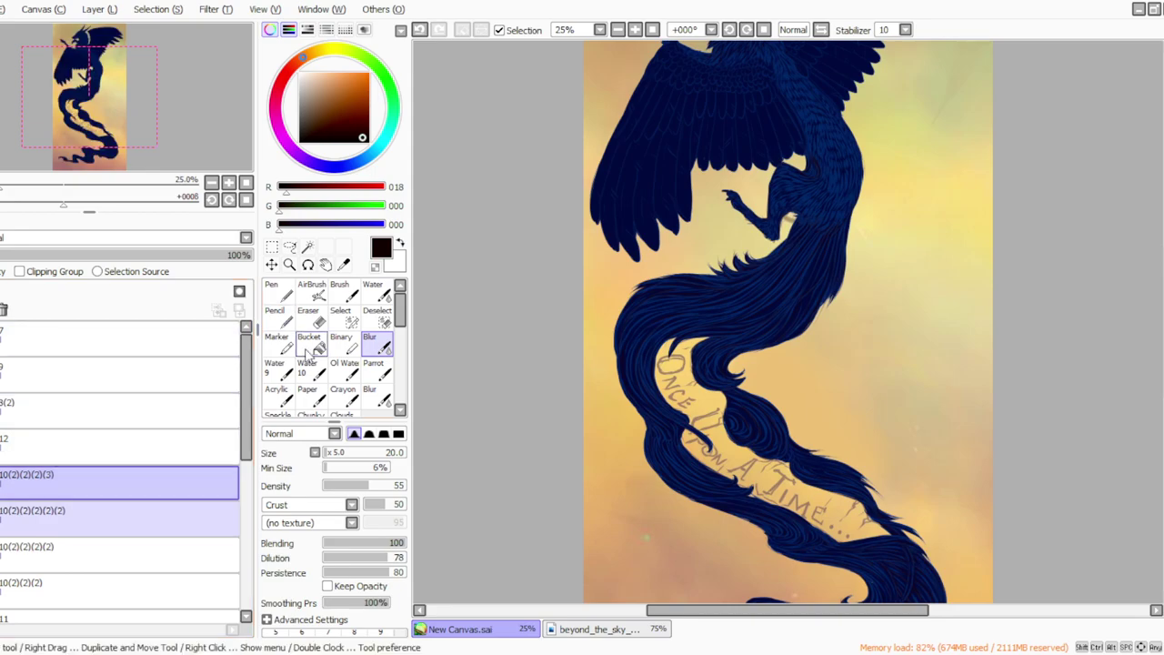
Step: Erase the head, wings and upper body from the dark blue copy with a size 430 Eraser, softening the transition at density 14
{"action": "left_click", "coordinate": [309, 316]}
{"action": "left_click_drag", "start_coordinate": [335, 461], "coordinate": [463, 437]}
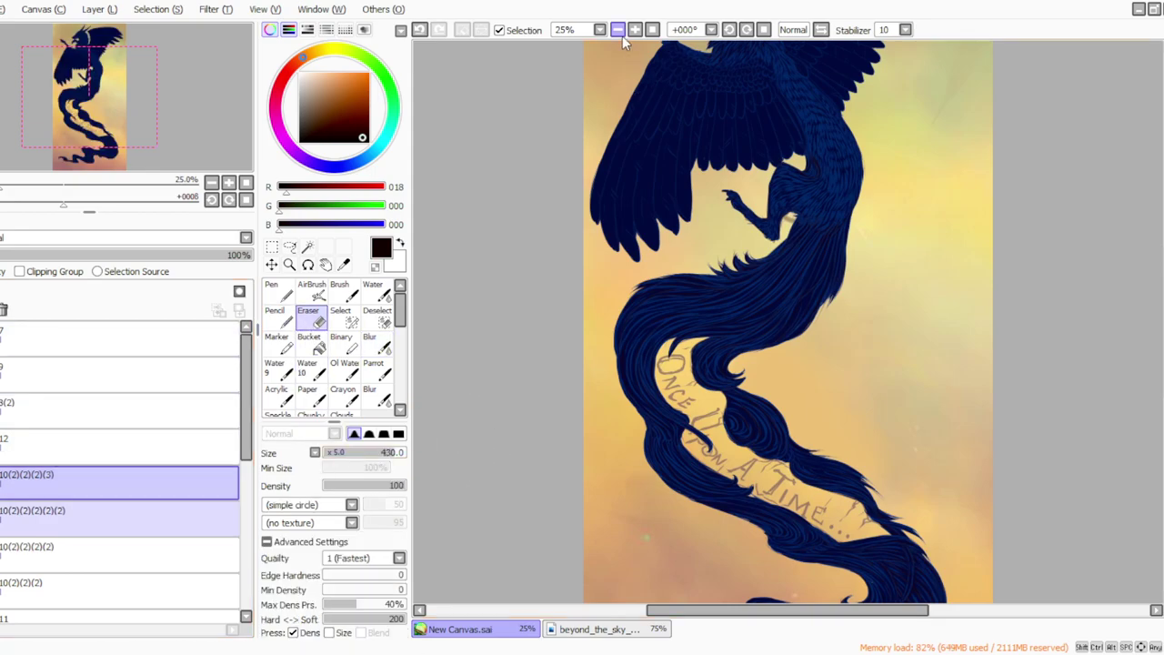
{"action": "left_click", "coordinate": [619, 30]}
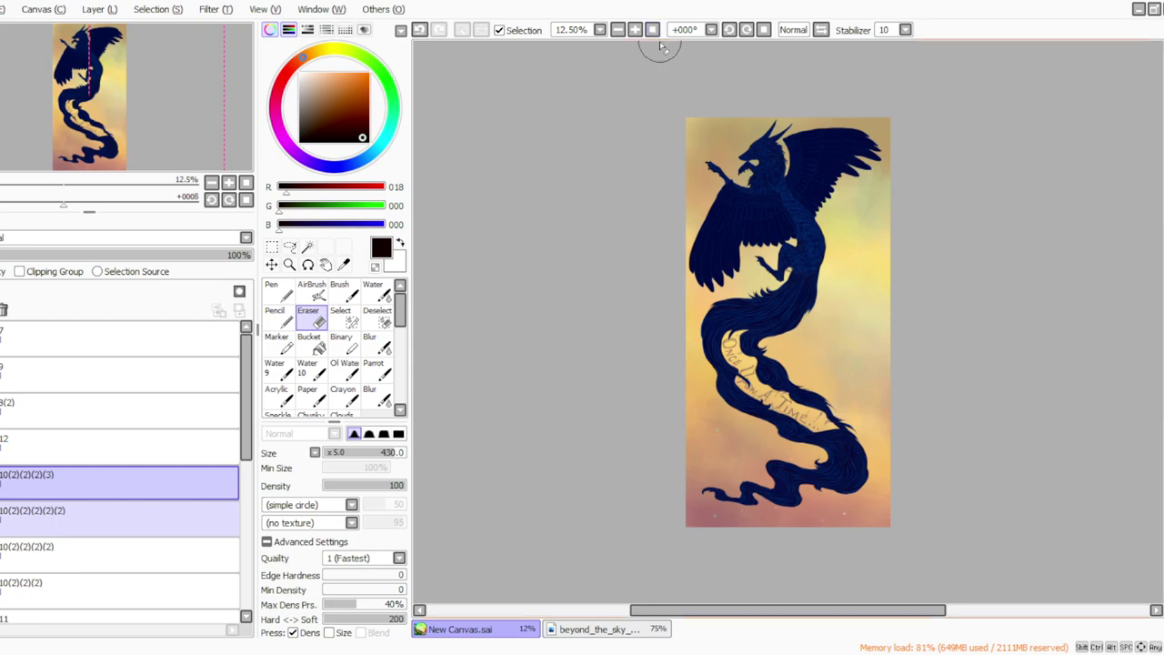
{"action": "left_click", "coordinate": [635, 30]}
{"action": "mouse_move", "coordinate": [749, 144]}
{"action": "left_mouse_down"}
{"action": "mouse_move", "coordinate": [722, 156]}
{"action": "mouse_move", "coordinate": [746, 138]}
{"action": "mouse_move", "coordinate": [793, 189]}
{"action": "mouse_move", "coordinate": [771, 156]}
{"action": "mouse_move", "coordinate": [796, 141]}
{"action": "mouse_move", "coordinate": [830, 166]}
{"action": "mouse_move", "coordinate": [829, 180]}
{"action": "mouse_move", "coordinate": [828, 167]}
{"action": "mouse_move", "coordinate": [763, 136]}
{"action": "mouse_move", "coordinate": [842, 148]}
{"action": "mouse_move", "coordinate": [878, 163]}
{"action": "mouse_move", "coordinate": [869, 193]}
{"action": "left_mouse_up"}
{"action": "left_click", "coordinate": [333, 485]}
{"action": "left_click", "coordinate": [353, 485]}
{"action": "mouse_move", "coordinate": [792, 205]}
{"action": "left_mouse_down"}
{"action": "mouse_move", "coordinate": [823, 192]}
{"action": "mouse_move", "coordinate": [783, 162]}
{"action": "mouse_move", "coordinate": [833, 135]}
{"action": "mouse_move", "coordinate": [884, 147]}
{"action": "mouse_move", "coordinate": [920, 198]}
{"action": "mouse_move", "coordinate": [822, 236]}
{"action": "mouse_move", "coordinate": [783, 221]}
{"action": "mouse_move", "coordinate": [760, 238]}
{"action": "mouse_move", "coordinate": [716, 182]}
{"action": "mouse_move", "coordinate": [726, 181]}
{"action": "mouse_move", "coordinate": [705, 194]}
{"action": "mouse_move", "coordinate": [716, 220]}
{"action": "mouse_move", "coordinate": [702, 305]}
{"action": "mouse_move", "coordinate": [668, 327]}
{"action": "mouse_move", "coordinate": [659, 295]}
{"action": "mouse_move", "coordinate": [718, 332]}
{"action": "mouse_move", "coordinate": [726, 310]}
{"action": "mouse_move", "coordinate": [713, 265]}
{"action": "mouse_move", "coordinate": [731, 243]}
{"action": "mouse_move", "coordinate": [753, 231]}
{"action": "mouse_move", "coordinate": [815, 235]}
{"action": "mouse_move", "coordinate": [784, 187]}
{"action": "left_mouse_up"}
{"action": "left_click_drag", "start_coordinate": [366, 486], "coordinate": [405, 486]}
{"action": "left_click_drag", "start_coordinate": [765, 191], "coordinate": [875, 209]}
{"action": "mouse_move", "coordinate": [869, 222]}
{"action": "left_mouse_down"}
{"action": "mouse_move", "coordinate": [722, 212]}
{"action": "mouse_move", "coordinate": [686, 177]}
{"action": "mouse_move", "coordinate": [730, 302]}
{"action": "mouse_move", "coordinate": [715, 321]}
{"action": "mouse_move", "coordinate": [662, 335]}
{"action": "mouse_move", "coordinate": [611, 293]}
{"action": "mouse_move", "coordinate": [693, 236]}
{"action": "mouse_move", "coordinate": [779, 262]}
{"action": "mouse_move", "coordinate": [763, 288]}
{"action": "mouse_move", "coordinate": [736, 215]}
{"action": "mouse_move", "coordinate": [680, 246]}
{"action": "mouse_move", "coordinate": [688, 353]}
{"action": "mouse_move", "coordinate": [805, 253]}
{"action": "mouse_move", "coordinate": [827, 271]}
{"action": "mouse_move", "coordinate": [806, 240]}
{"action": "mouse_move", "coordinate": [822, 366]}
{"action": "mouse_move", "coordinate": [793, 232]}
{"action": "mouse_move", "coordinate": [821, 277]}
{"action": "mouse_move", "coordinate": [811, 363]}
{"action": "mouse_move", "coordinate": [742, 187]}
{"action": "mouse_move", "coordinate": [817, 326]}
{"action": "mouse_move", "coordinate": [811, 213]}
{"action": "mouse_move", "coordinate": [823, 348]}
{"action": "mouse_move", "coordinate": [835, 339]}
{"action": "mouse_move", "coordinate": [780, 208]}
{"action": "mouse_move", "coordinate": [820, 264]}
{"action": "mouse_move", "coordinate": [814, 377]}
{"action": "mouse_move", "coordinate": [790, 238]}
{"action": "mouse_move", "coordinate": [792, 301]}
{"action": "left_mouse_up"}
{"action": "left_click", "coordinate": [334, 486]}
Step: Duplicate the partly erased dark blue layer and shift the copy's hue to dark red
{"action": "left_click", "coordinate": [89, 11]}
{"action": "left_click", "coordinate": [102, 73]}
{"action": "left_click", "coordinate": [209, 68]}
{"action": "left_click_drag", "start_coordinate": [277, 371], "coordinate": [300, 371]}
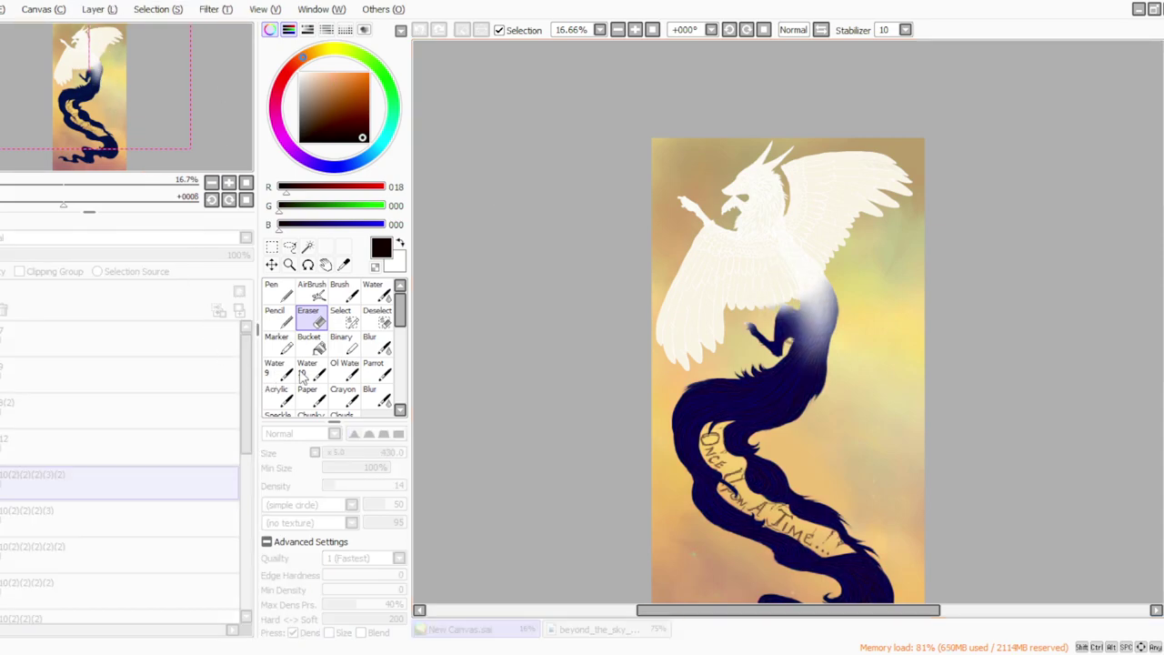
{"action": "left_click", "coordinate": [301, 456]}
Step: Erase the dark red copy at the tail tip with density 100 and fade it along the lower tail with density 21
{"action": "left_click_drag", "start_coordinate": [1163, 341], "coordinate": [1163, 344]}
{"action": "scroll", "coordinate": [1144, 364], "scroll_direction": "down", "scroll_amount": 3}
{"action": "left_click_drag", "start_coordinate": [351, 487], "coordinate": [408, 488]}
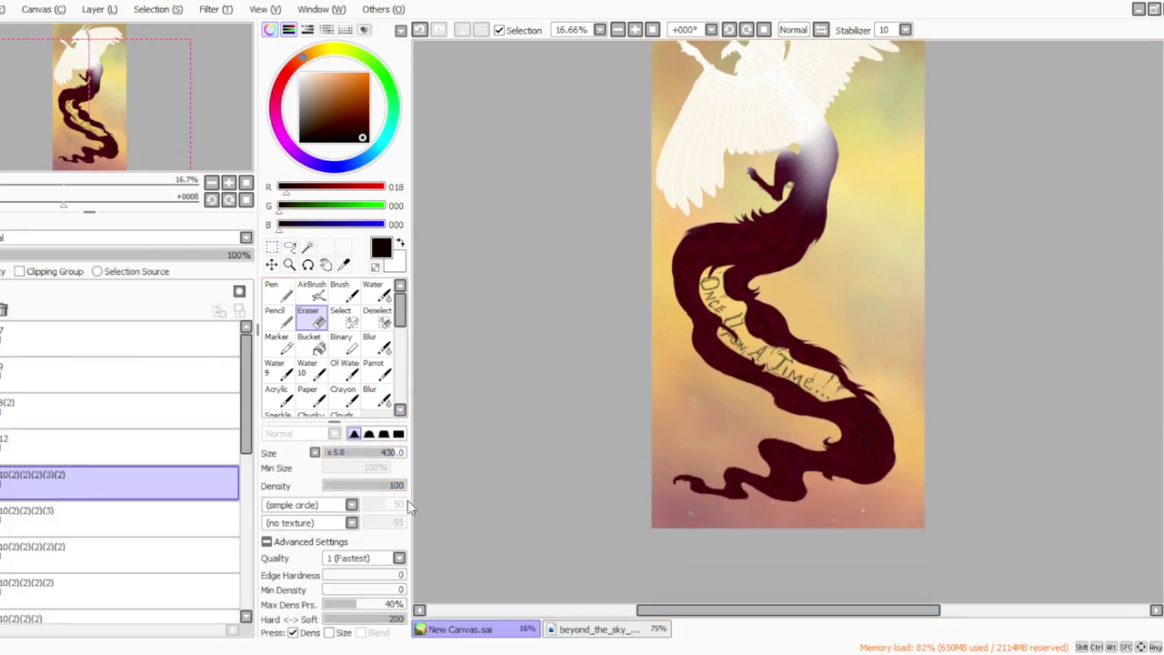
{"action": "left_click_drag", "start_coordinate": [665, 493], "coordinate": [693, 496]}
{"action": "left_click", "coordinate": [338, 487]}
{"action": "left_click_drag", "start_coordinate": [339, 486], "coordinate": [342, 486]}
{"action": "mouse_move", "coordinate": [679, 487]}
{"action": "left_mouse_down"}
{"action": "mouse_move", "coordinate": [732, 486]}
{"action": "mouse_move", "coordinate": [752, 511]}
{"action": "mouse_move", "coordinate": [722, 513]}
{"action": "mouse_move", "coordinate": [712, 452]}
{"action": "mouse_move", "coordinate": [767, 447]}
{"action": "mouse_move", "coordinate": [787, 478]}
{"action": "mouse_move", "coordinate": [779, 534]}
{"action": "mouse_move", "coordinate": [807, 506]}
{"action": "mouse_move", "coordinate": [792, 476]}
{"action": "mouse_move", "coordinate": [836, 389]}
{"action": "mouse_move", "coordinate": [882, 401]}
{"action": "mouse_move", "coordinate": [895, 479]}
{"action": "mouse_move", "coordinate": [782, 421]}
{"action": "mouse_move", "coordinate": [707, 323]}
{"action": "mouse_move", "coordinate": [721, 363]}
{"action": "mouse_move", "coordinate": [790, 410]}
{"action": "mouse_move", "coordinate": [739, 368]}
{"action": "mouse_move", "coordinate": [834, 380]}
{"action": "mouse_move", "coordinate": [751, 291]}
{"action": "mouse_move", "coordinate": [767, 290]}
{"action": "mouse_move", "coordinate": [777, 322]}
{"action": "mouse_move", "coordinate": [750, 319]}
{"action": "mouse_move", "coordinate": [754, 257]}
{"action": "mouse_move", "coordinate": [795, 243]}
{"action": "mouse_move", "coordinate": [734, 305]}
{"action": "left_mouse_up"}
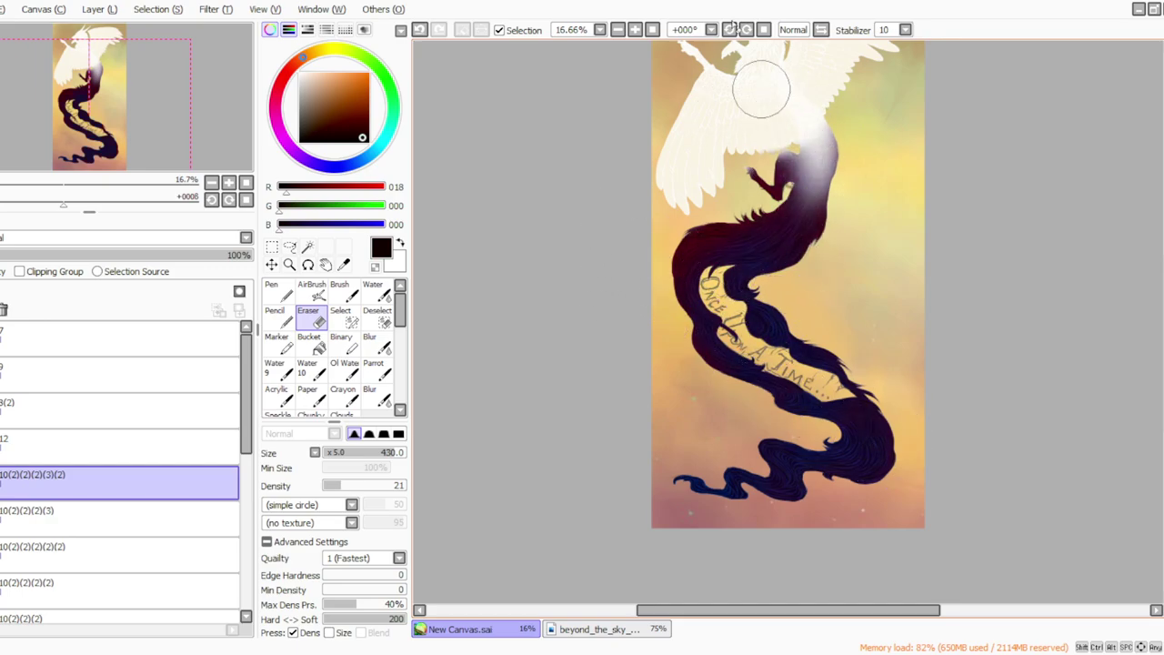
Step: Fade the hind leg and hips on the dark blue tail layer with the Eraser, and reselect the dark red layer
{"action": "scroll", "coordinate": [1145, 395], "scroll_direction": "up", "scroll_amount": 3}
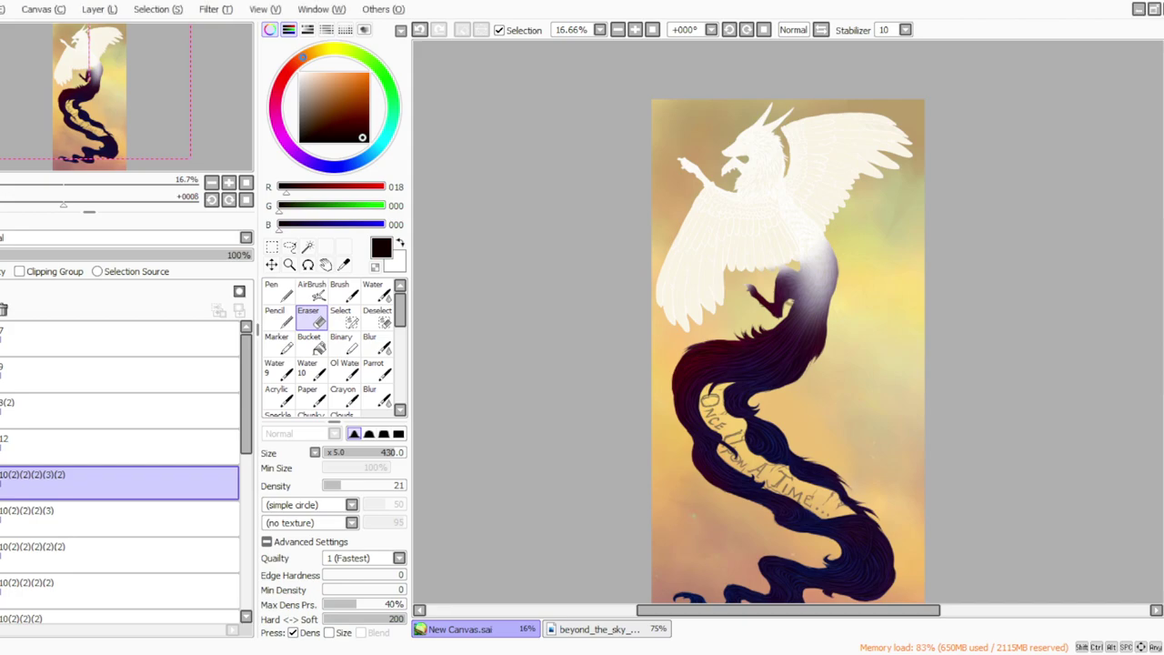
{"action": "left_click", "coordinate": [635, 30]}
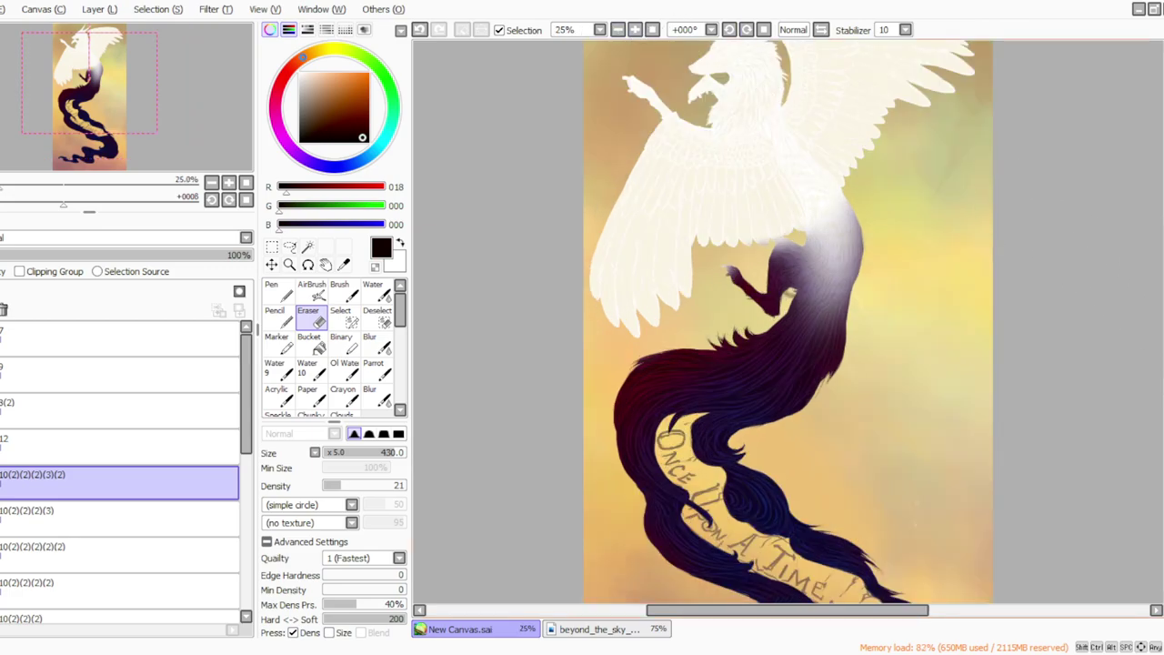
{"action": "scroll", "coordinate": [856, 128], "scroll_direction": "up", "scroll_amount": 3}
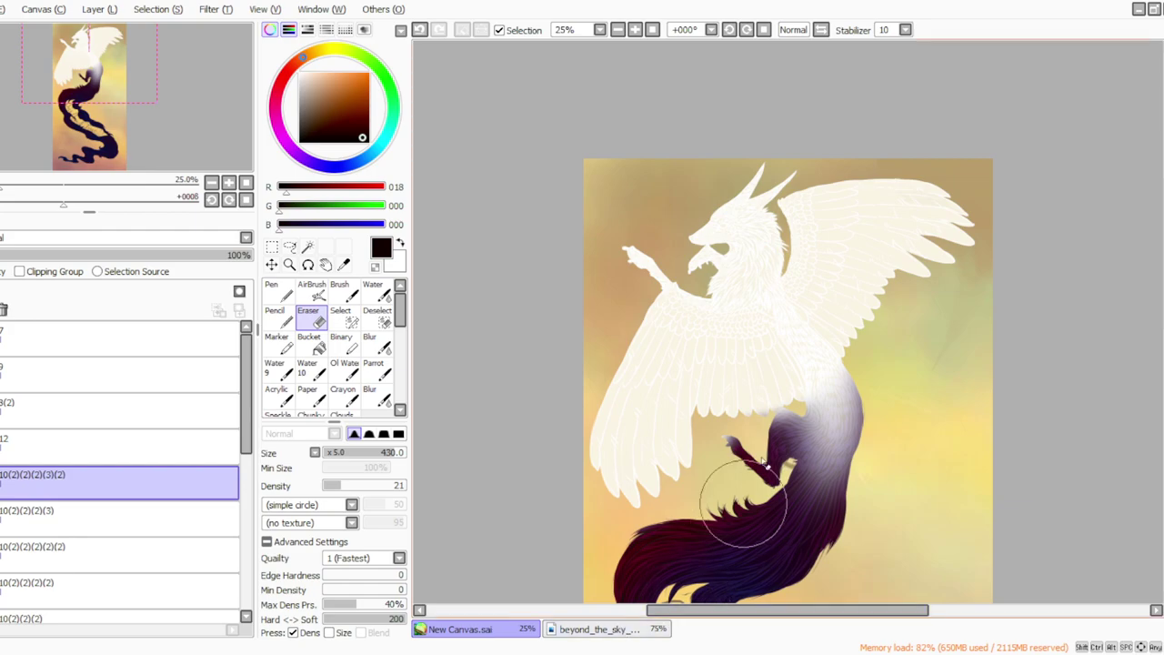
{"action": "scroll", "coordinate": [1151, 339], "scroll_direction": "down", "scroll_amount": 10}
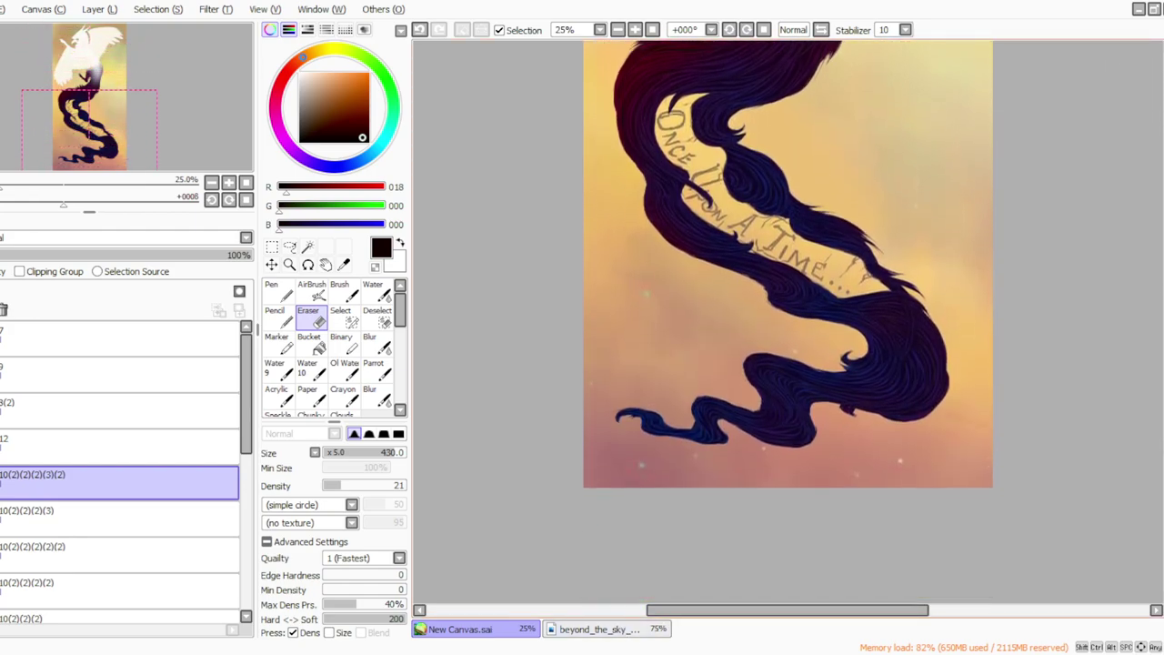
{"action": "scroll", "coordinate": [1157, 426], "scroll_direction": "up", "scroll_amount": 6}
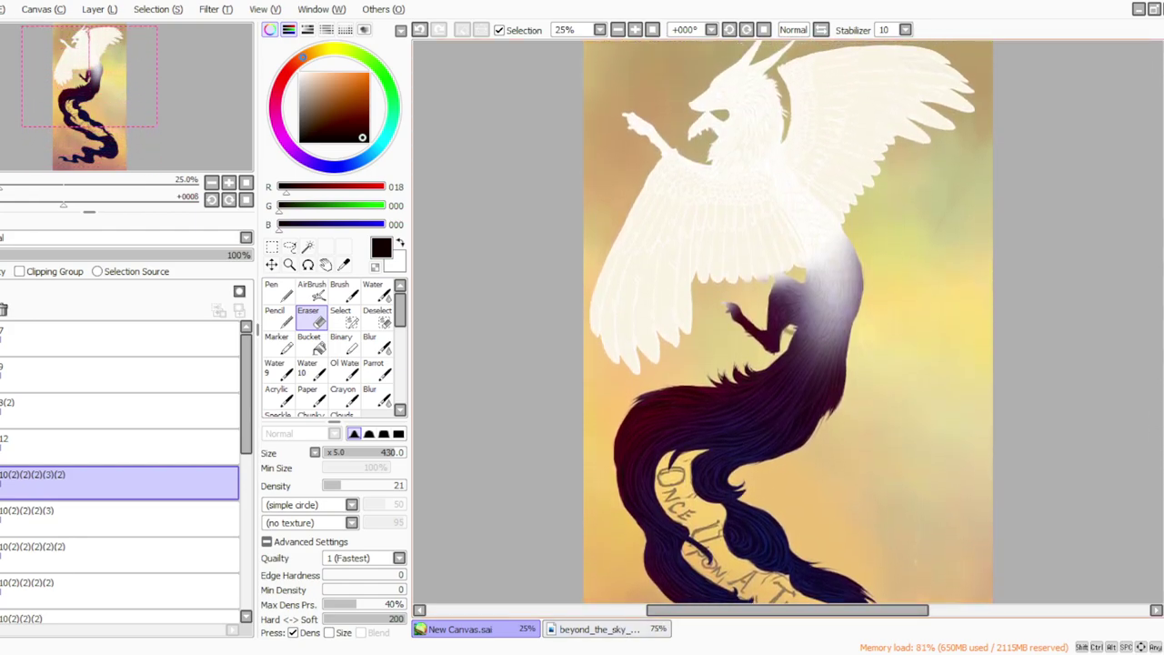
{"action": "left_click", "coordinate": [2, 483]}
{"action": "left_click", "coordinate": [2, 483]}
{"action": "left_click", "coordinate": [173, 516]}
{"action": "mouse_move", "coordinate": [849, 283]}
{"action": "left_mouse_down"}
{"action": "mouse_move", "coordinate": [845, 322]}
{"action": "mouse_move", "coordinate": [824, 326]}
{"action": "mouse_move", "coordinate": [824, 280]}
{"action": "mouse_move", "coordinate": [769, 275]}
{"action": "mouse_move", "coordinate": [765, 257]}
{"action": "mouse_move", "coordinate": [740, 253]}
{"action": "mouse_move", "coordinate": [845, 313]}
{"action": "mouse_move", "coordinate": [816, 269]}
{"action": "mouse_move", "coordinate": [828, 296]}
{"action": "mouse_move", "coordinate": [798, 374]}
{"action": "mouse_move", "coordinate": [808, 320]}
{"action": "left_mouse_up"}
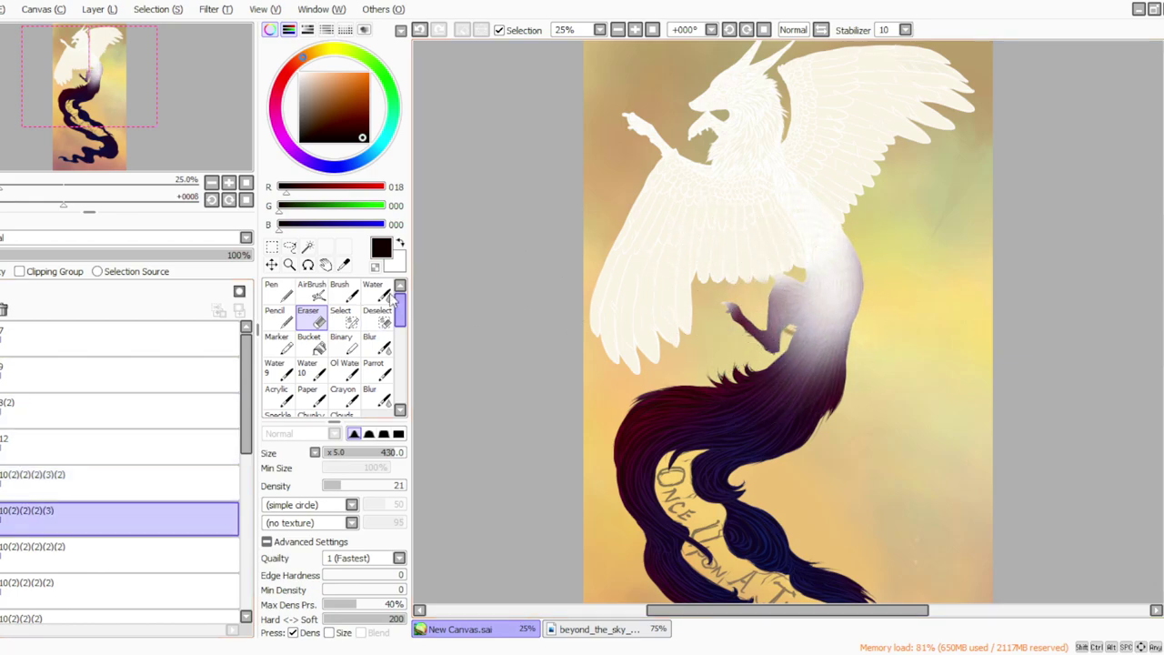
{"action": "left_click", "coordinate": [54, 477]}
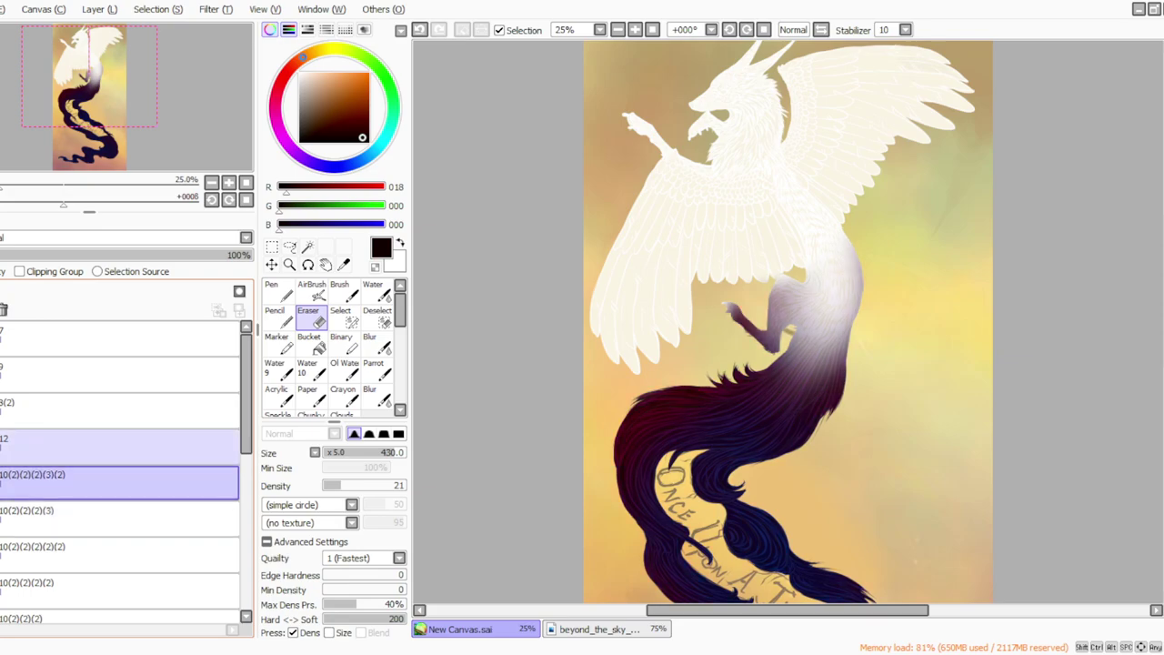
{"action": "left_click", "coordinate": [618, 30]}
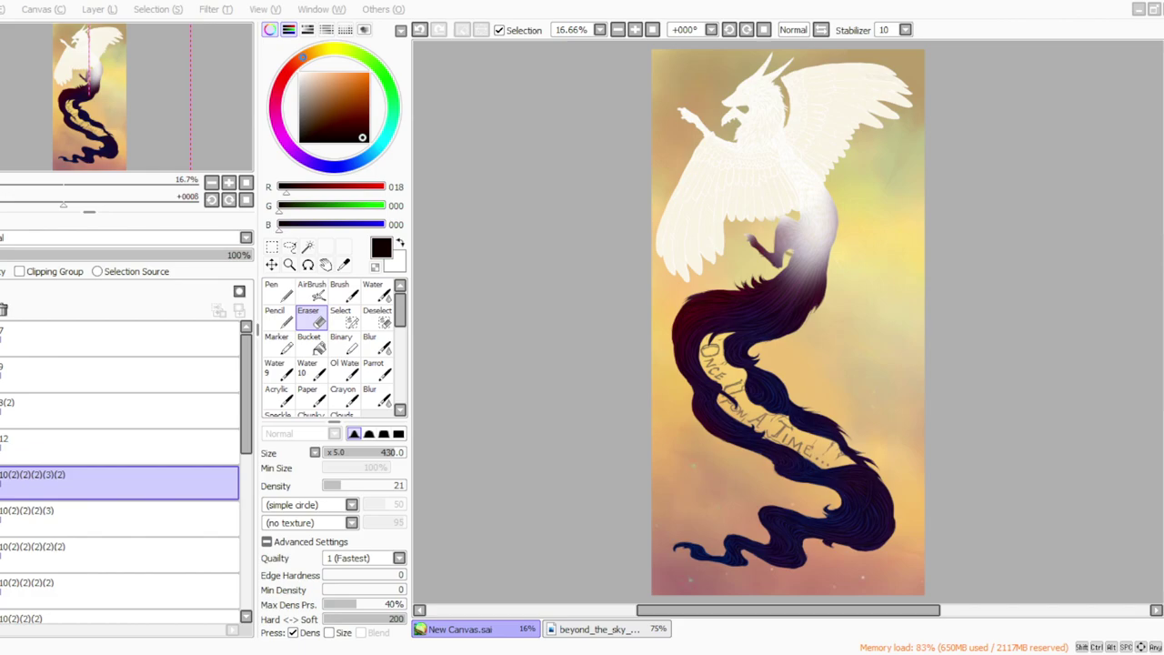
{"action": "left_click", "coordinate": [1, 483]}
{"action": "left_click", "coordinate": [2, 483]}
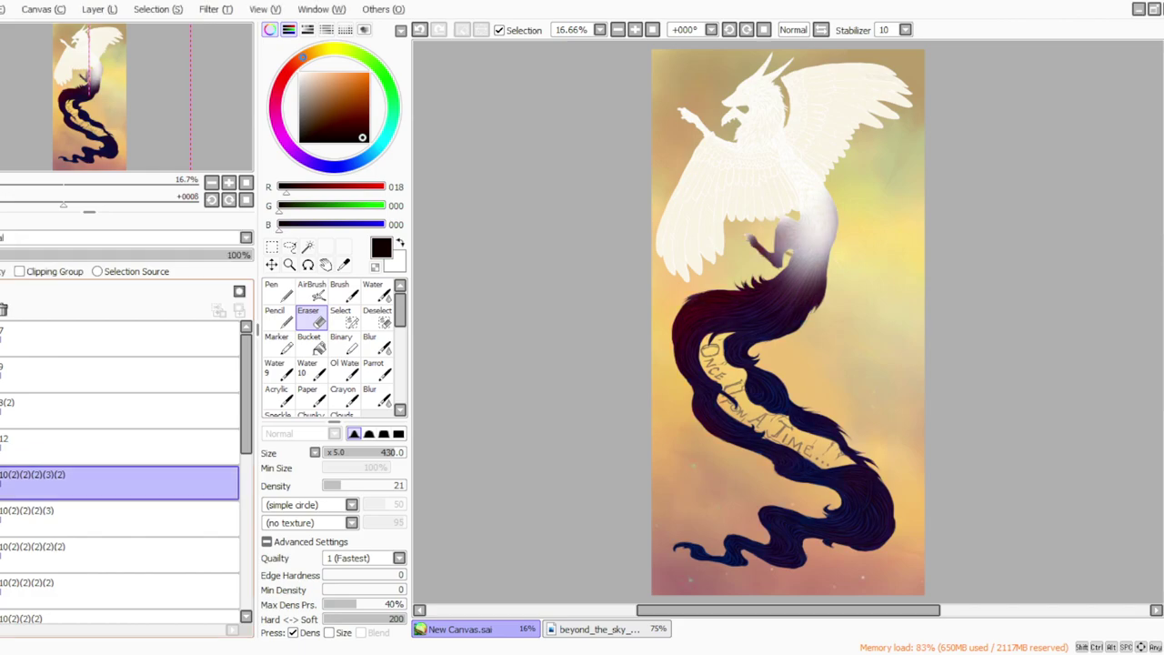
{"action": "left_click", "coordinate": [216, 10]}
{"action": "left_click", "coordinate": [225, 32]}
{"action": "left_click_drag", "start_coordinate": [275, 373], "coordinate": [214, 384]}
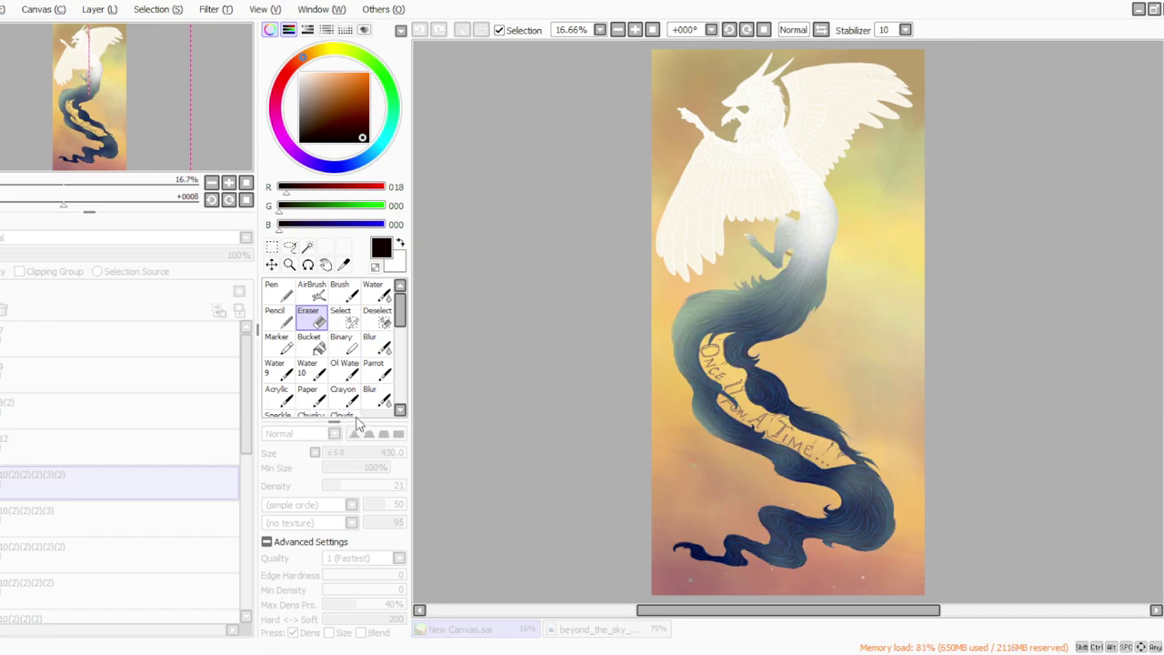
{"action": "left_click", "coordinate": [359, 456]}
Step: Duplicate the dark red tail layer and brighten the copy with the Brightness and Contrast filter
{"action": "left_click", "coordinate": [202, 9]}
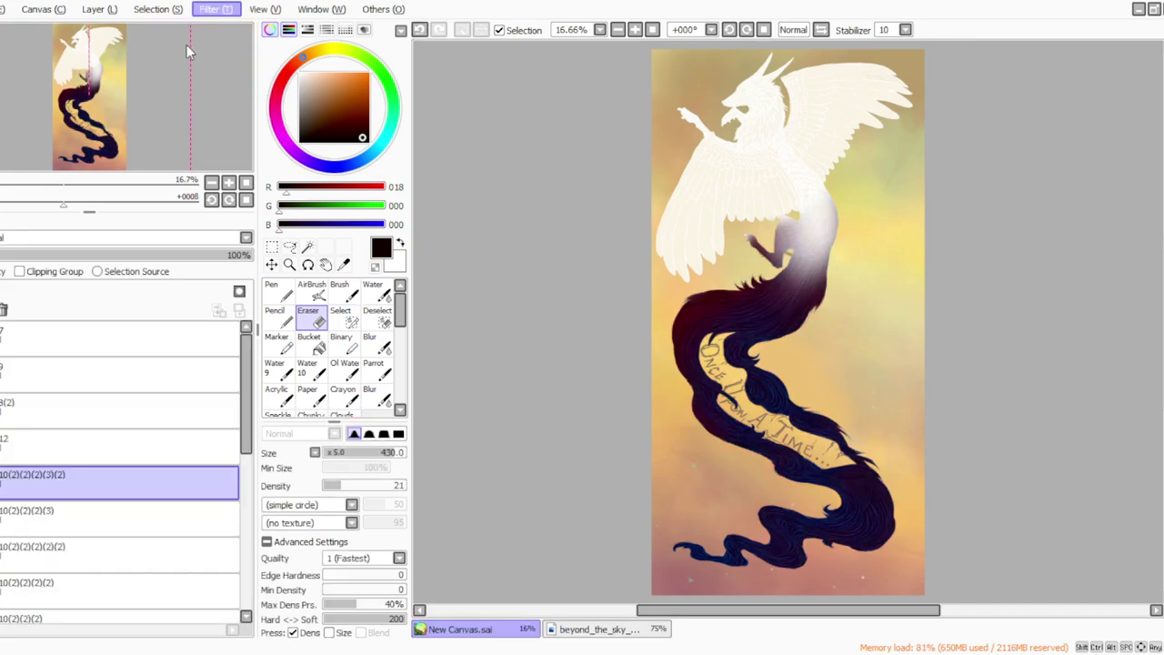
{"action": "left_click", "coordinate": [90, 86]}
{"action": "left_click", "coordinate": [215, 9]}
{"action": "left_click", "coordinate": [224, 41]}
{"action": "mouse_move", "coordinate": [334, 453]}
{"action": "left_mouse_down"}
{"action": "mouse_move", "coordinate": [355, 436]}
{"action": "mouse_move", "coordinate": [339, 438]}
{"action": "left_mouse_up"}
{"action": "left_click_drag", "start_coordinate": [316, 485], "coordinate": [172, 479]}
{"action": "left_click", "coordinate": [307, 507]}
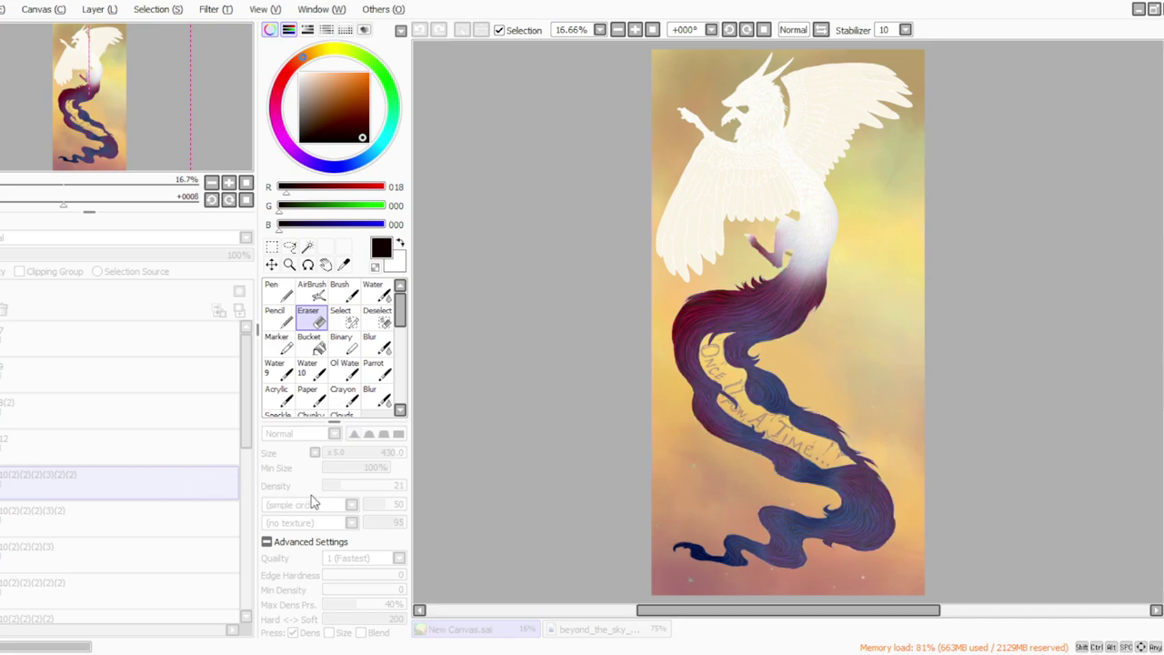
Step: Shift the brightened tail copy to blue with Hue and Saturation, and move it one layer down
{"action": "left_click", "coordinate": [218, 11]}
{"action": "left_click", "coordinate": [217, 57]}
{"action": "left_click_drag", "start_coordinate": [292, 371], "coordinate": [365, 368]}
{"action": "left_click_drag", "start_coordinate": [290, 408], "coordinate": [316, 420]}
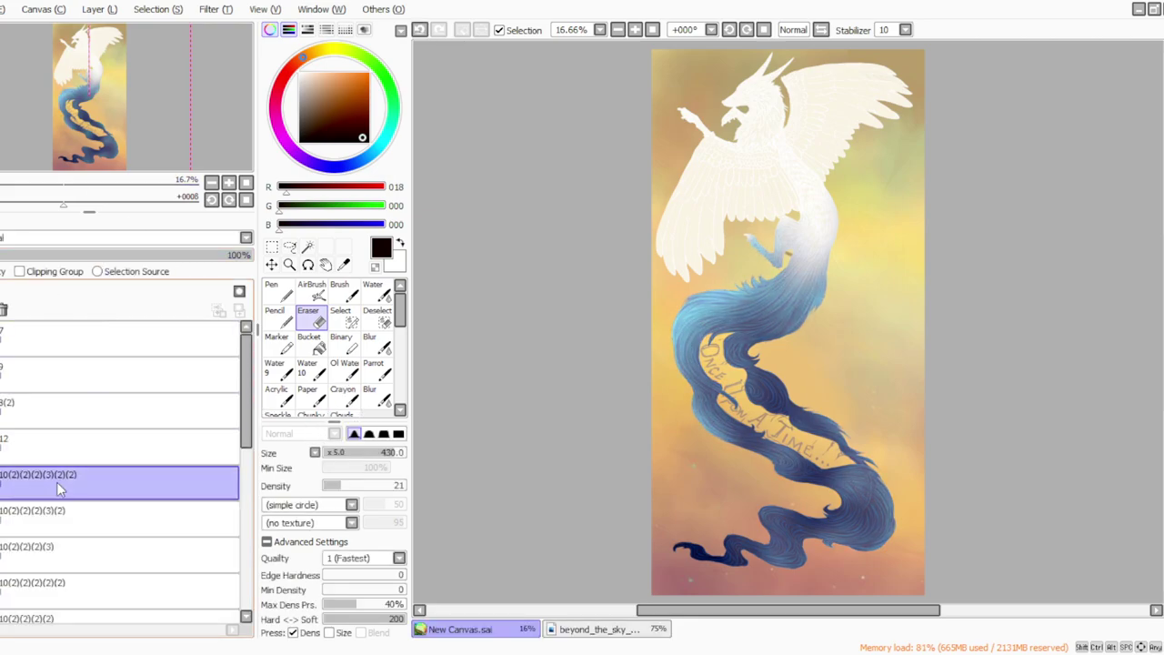
{"action": "left_click_drag", "start_coordinate": [85, 498], "coordinate": [89, 532]}
Step: Merge the blue tail layer with the layer below it and duplicate the merged layer
{"action": "left_click", "coordinate": [103, 13]}
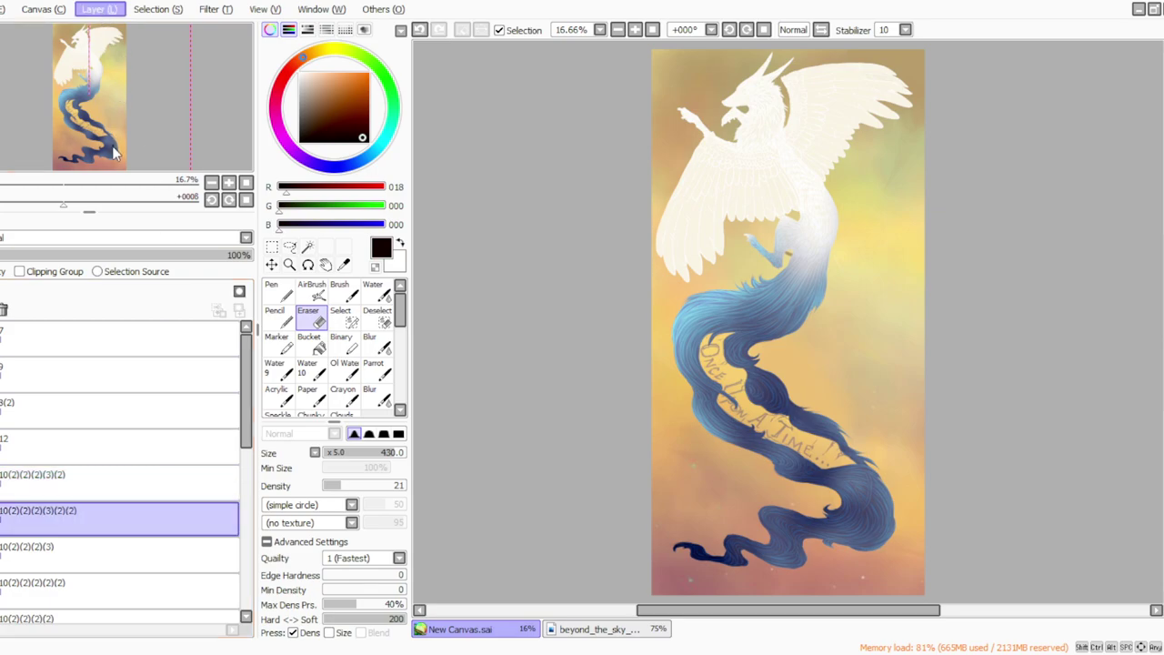
{"action": "left_click", "coordinate": [93, 9]}
{"action": "left_click", "coordinate": [102, 74]}
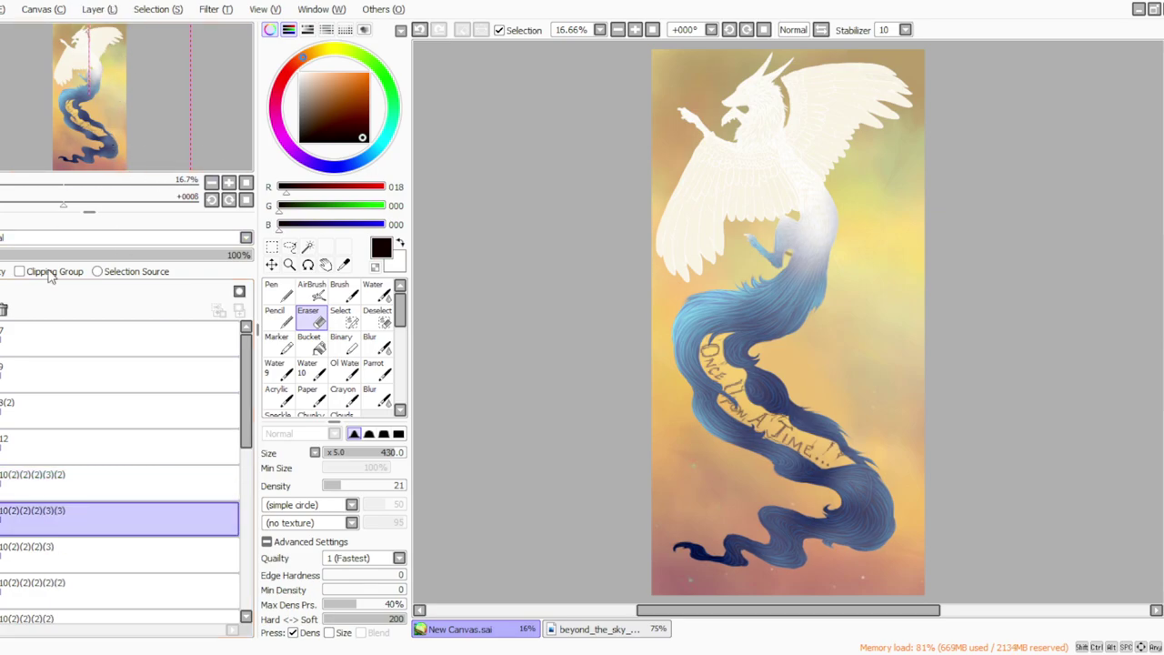
Step: Recolour the duplicated tail layer to dusky pink and brown with the Hue and Saturation filter
{"action": "left_click", "coordinate": [214, 11]}
{"action": "left_click", "coordinate": [232, 31]}
{"action": "left_click_drag", "start_coordinate": [280, 372], "coordinate": [379, 374]}
{"action": "left_click_drag", "start_coordinate": [280, 393], "coordinate": [166, 386]}
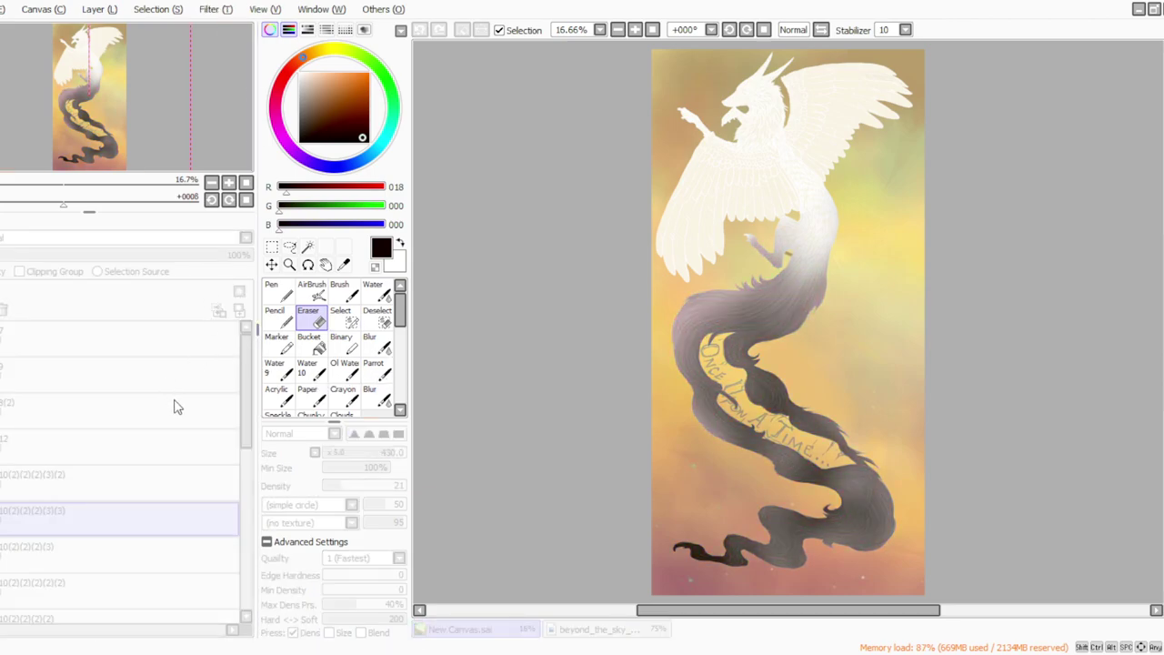
{"action": "left_click_drag", "start_coordinate": [253, 414], "coordinate": [288, 417]}
{"action": "left_click", "coordinate": [265, 453]}
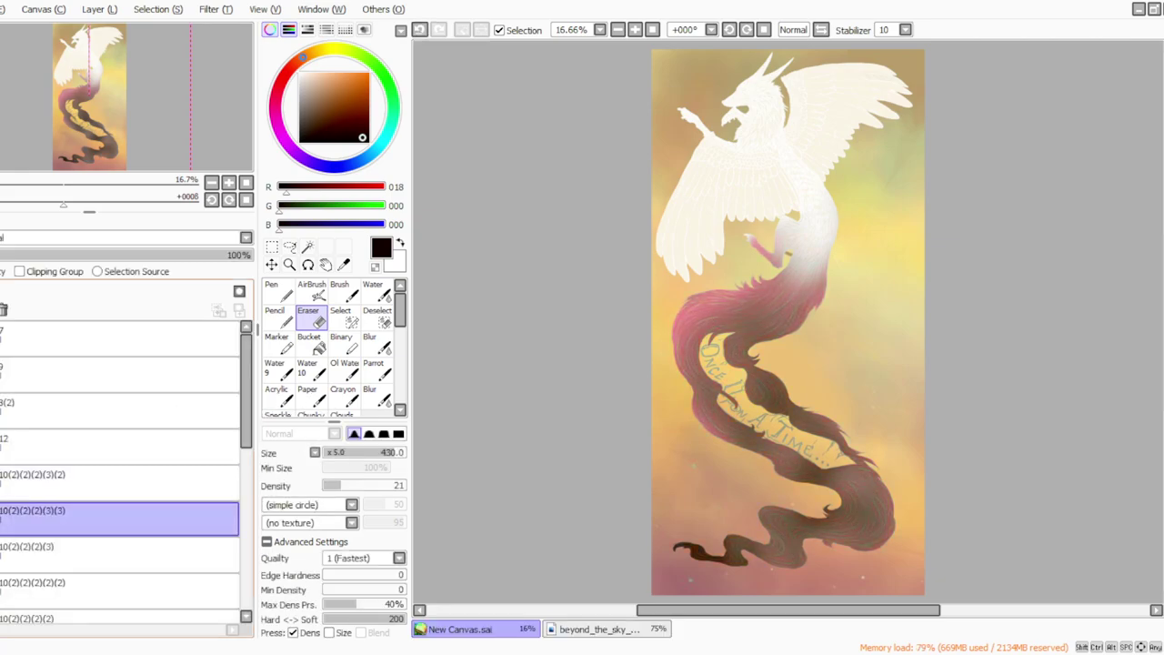
{"action": "left_click", "coordinate": [2, 519]}
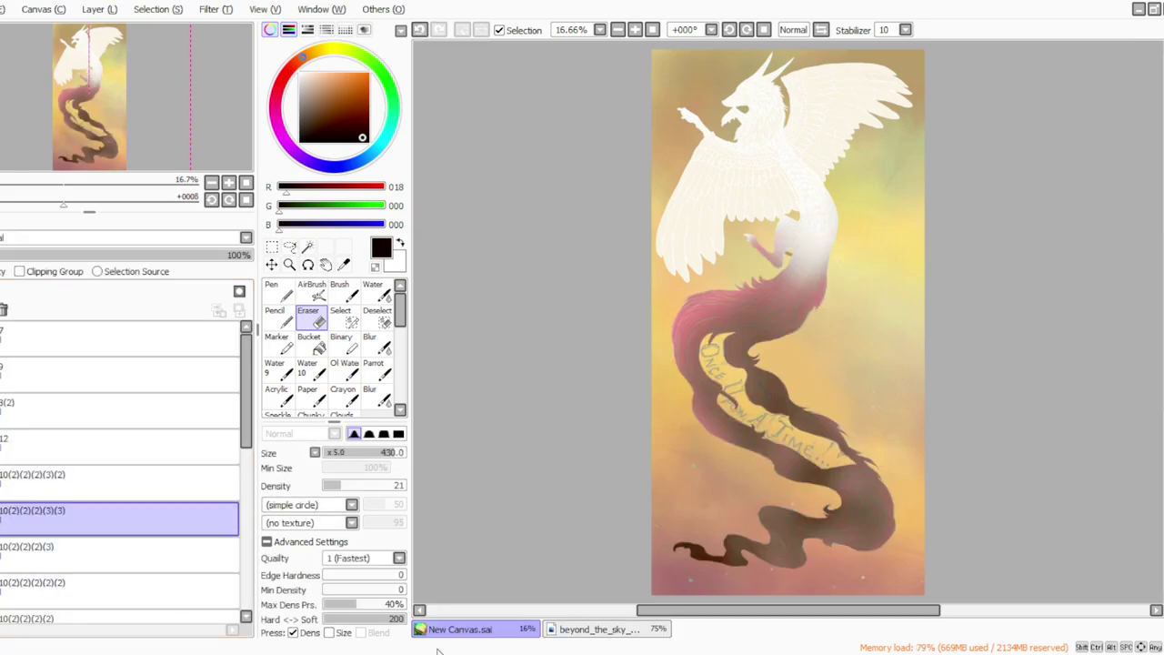
{"action": "key", "text": "alt+Tab"}
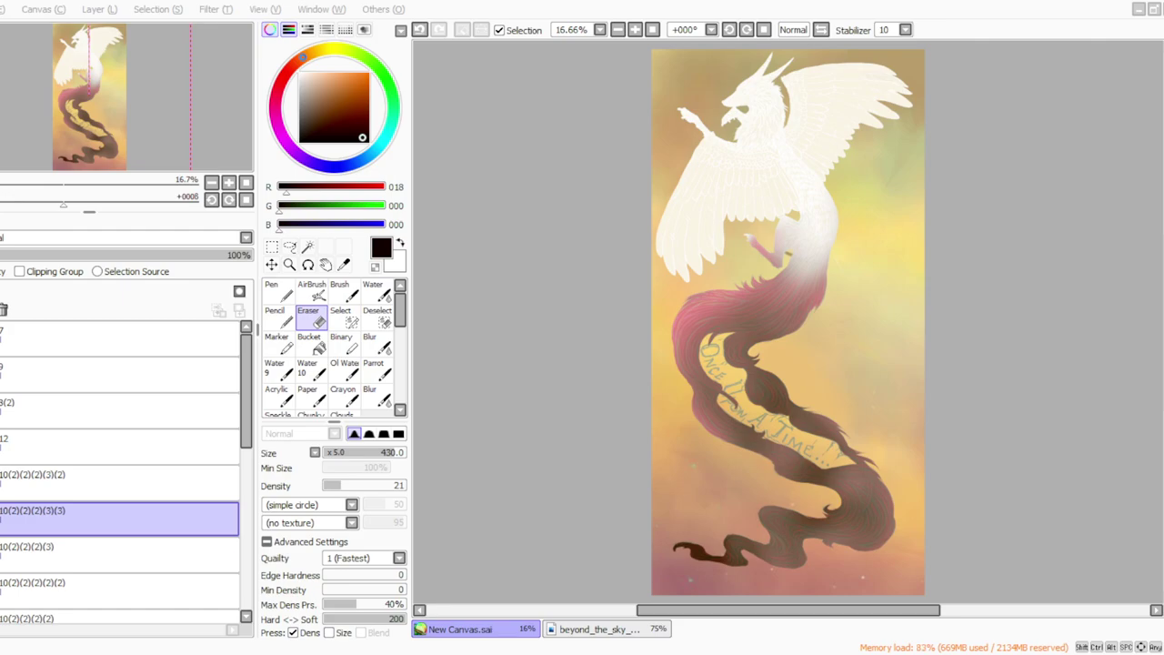
{"action": "key", "text": "alt+Tab"}
Step: Try a teal blue hue and saturation shift on the pink tail layer, and hide that layer
{"action": "left_click", "coordinate": [216, 11]}
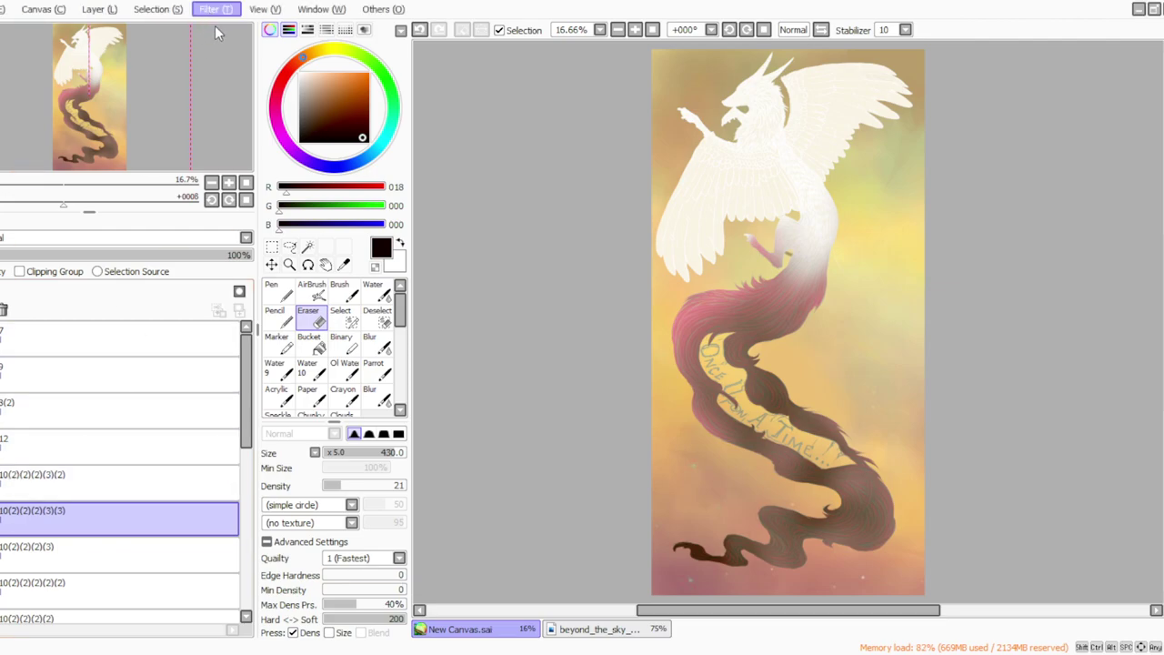
{"action": "left_click", "coordinate": [217, 32]}
{"action": "left_click_drag", "start_coordinate": [293, 386], "coordinate": [422, 372]}
{"action": "left_click_drag", "start_coordinate": [291, 396], "coordinate": [384, 412]}
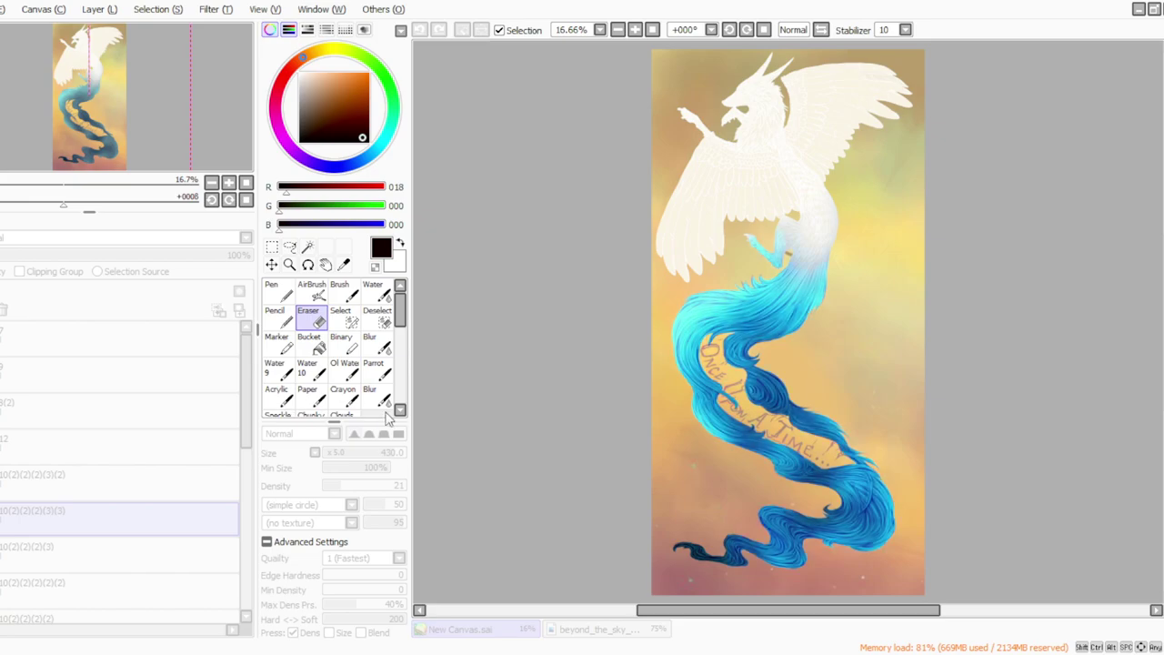
{"action": "left_click_drag", "start_coordinate": [283, 425], "coordinate": [320, 411]}
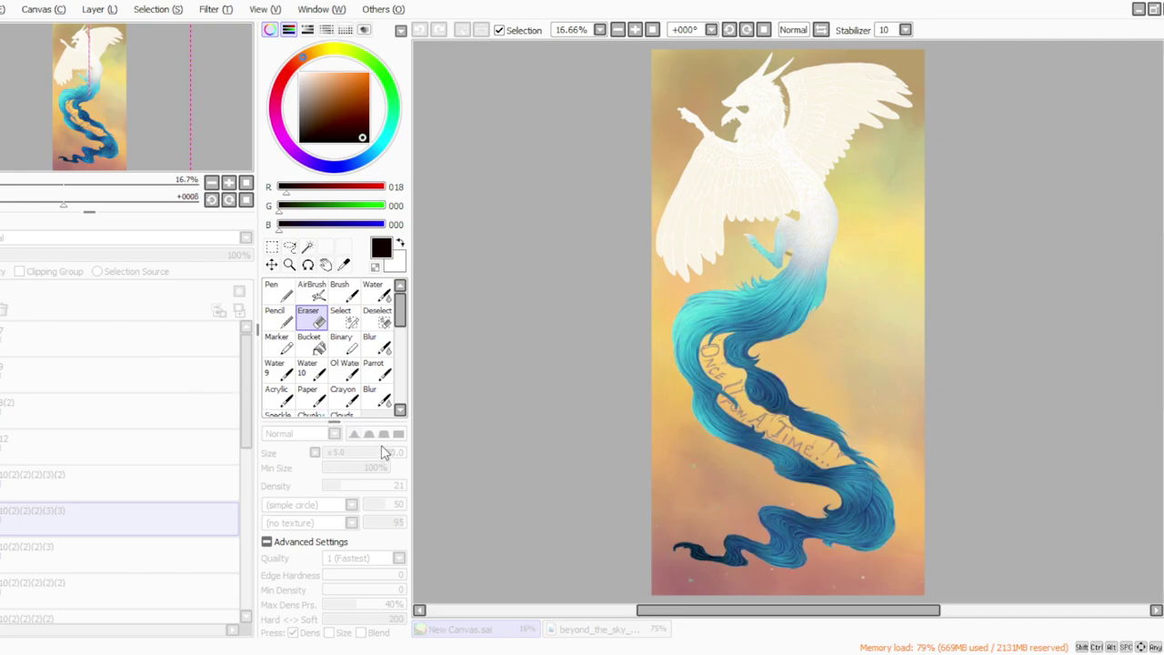
{"action": "left_click", "coordinate": [385, 449]}
{"action": "left_click", "coordinate": [1, 518]}
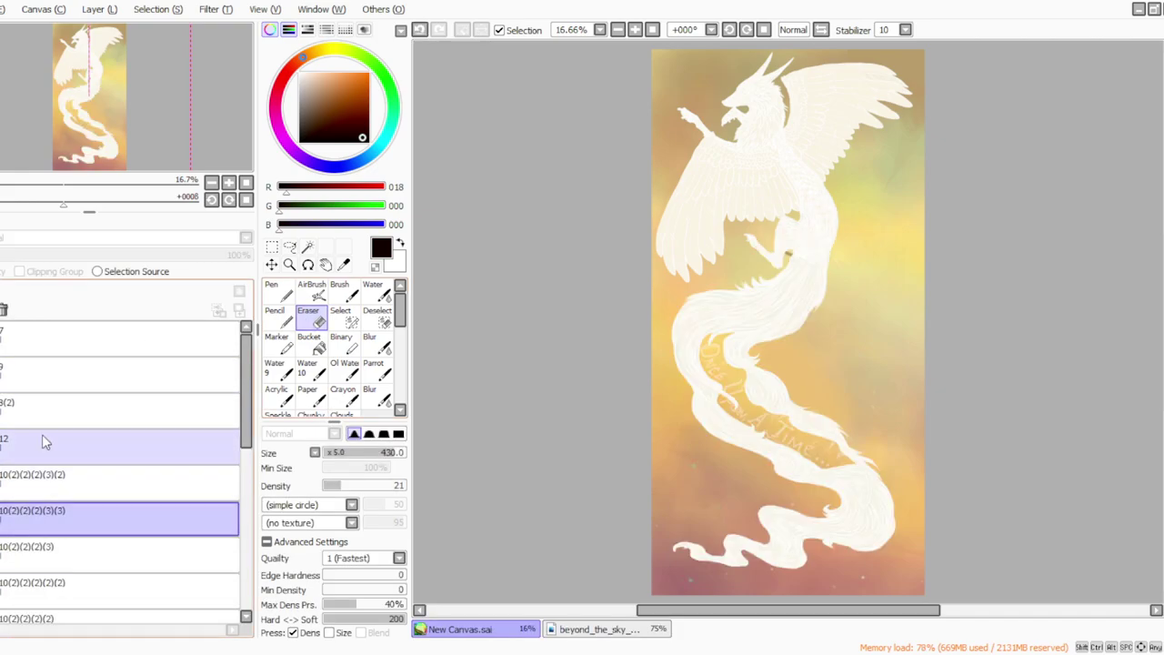
Step: Add a new layer directly above layer 10(2)(2)(2)(2), beneath the lettering and fur layers
{"action": "scroll", "coordinate": [67, 437], "scroll_direction": "down", "scroll_amount": 1}
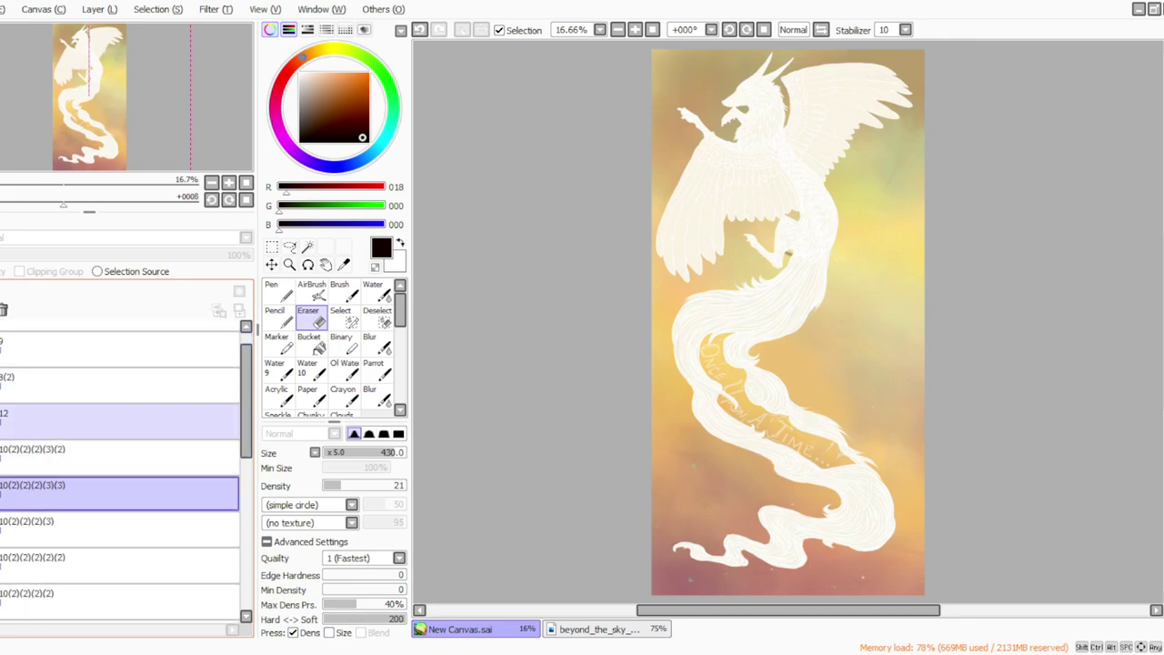
{"action": "left_click", "coordinate": [67, 421]}
{"action": "left_click", "coordinate": [1, 421]}
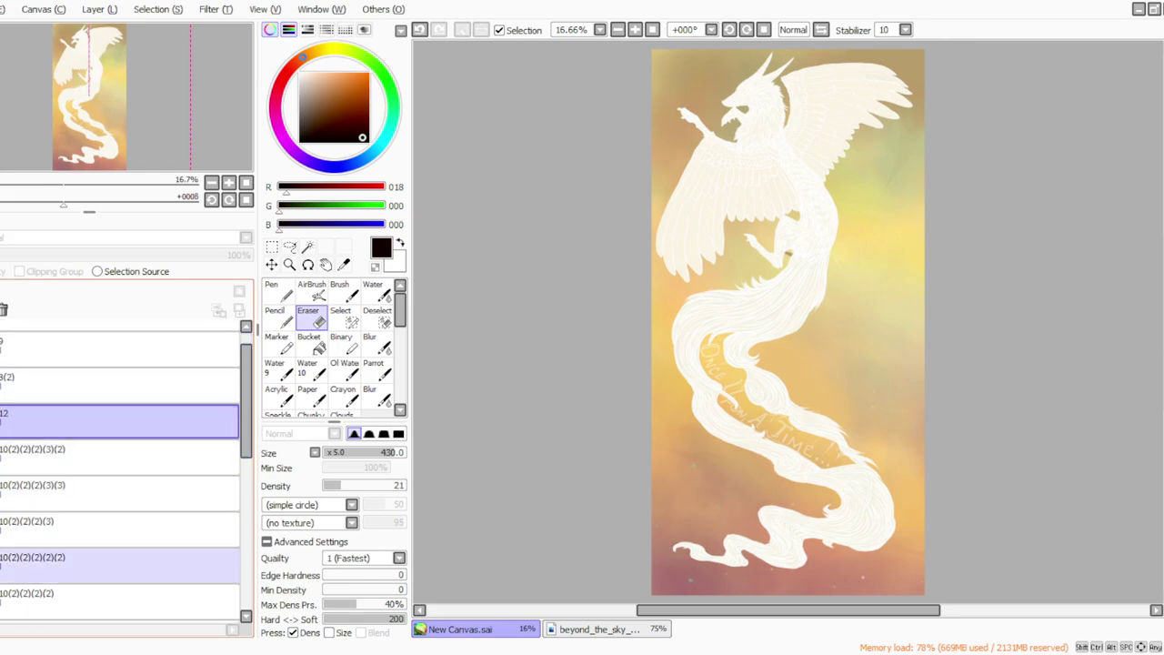
{"action": "left_click", "coordinate": [27, 566]}
{"action": "left_click_drag", "start_coordinate": [248, 389], "coordinate": [249, 414]}
{"action": "left_click", "coordinate": [169, 538]}
{"action": "left_click", "coordinate": [100, 10]}
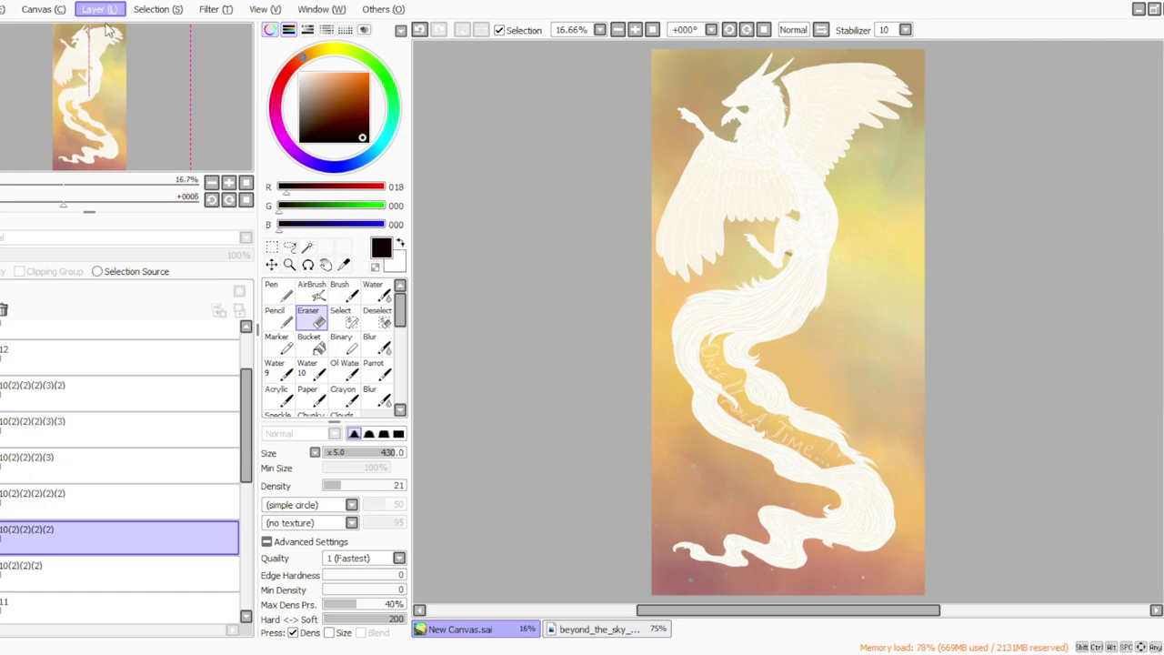
{"action": "left_click", "coordinate": [103, 28]}
Step: Fill the gap behind the tail lettering with light peach (231, 196, 166) using the Parrot brush at size 185 and density 100
{"action": "left_click_drag", "start_coordinate": [307, 82], "coordinate": [317, 80]}
{"action": "left_click", "coordinate": [369, 379]}
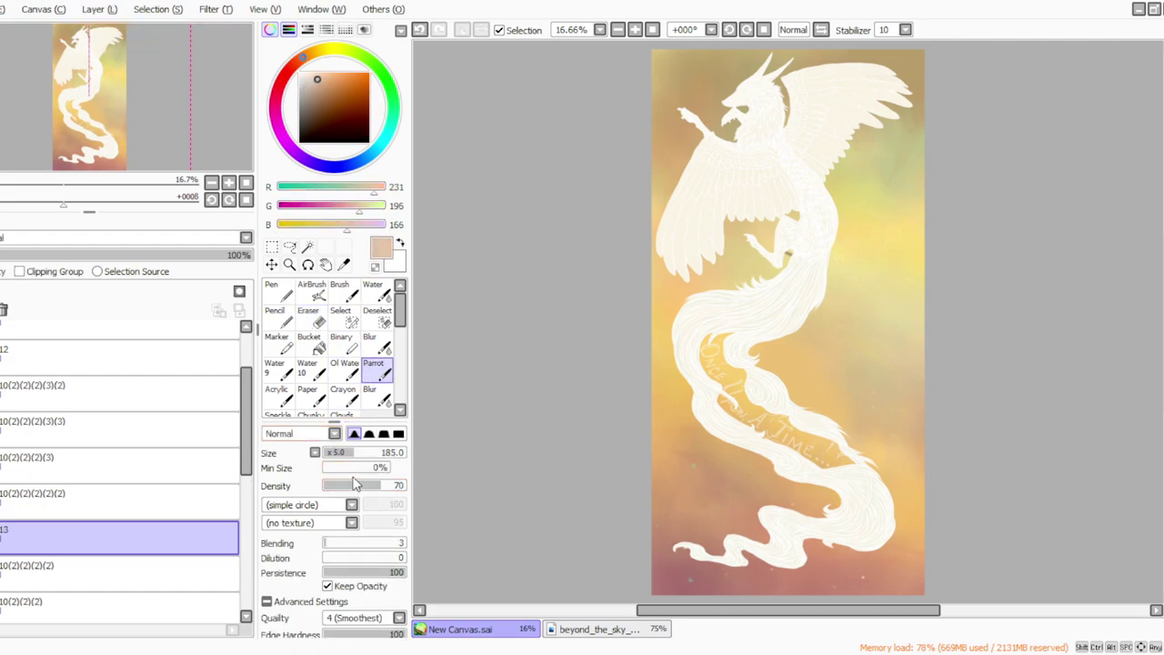
{"action": "mouse_move", "coordinate": [784, 429]}
{"action": "left_mouse_down"}
{"action": "mouse_move", "coordinate": [848, 464]}
{"action": "mouse_move", "coordinate": [820, 474]}
{"action": "mouse_move", "coordinate": [768, 443]}
{"action": "mouse_move", "coordinate": [731, 396]}
{"action": "mouse_move", "coordinate": [714, 338]}
{"action": "left_mouse_up"}
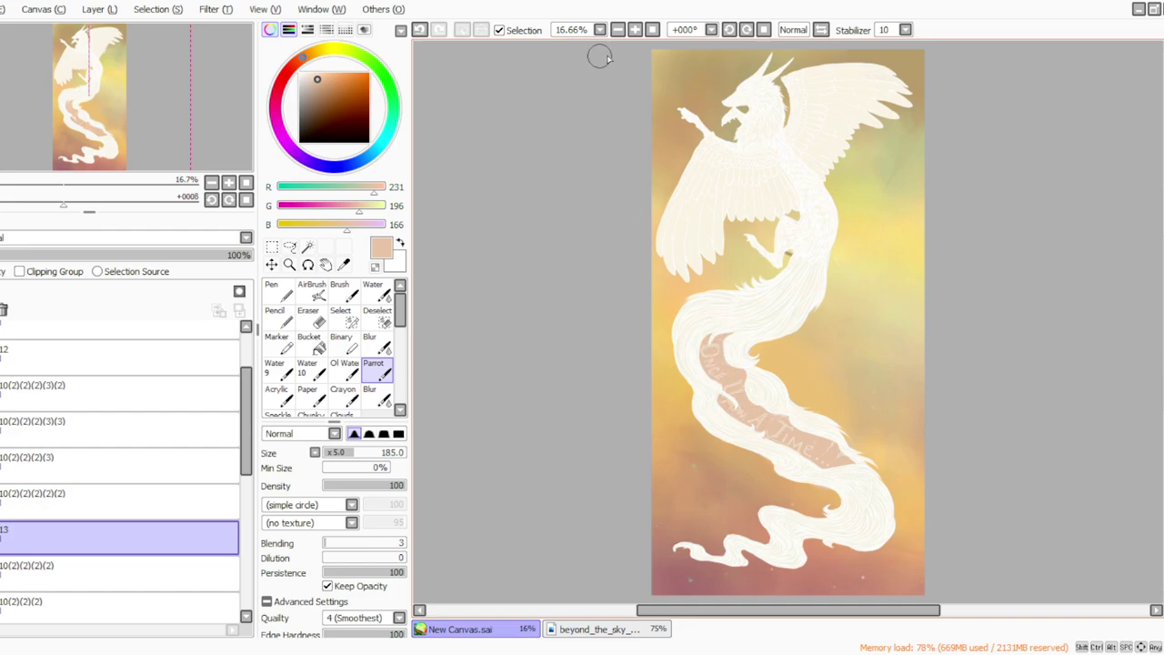
Step: On a new layer, shade folds around the word "Time" in brown (129, 85, 48) with the Parrot brush at size 80 and density 10
{"action": "left_click", "coordinate": [652, 30]}
{"action": "scroll", "coordinate": [1144, 376], "scroll_direction": "down", "scroll_amount": 3}
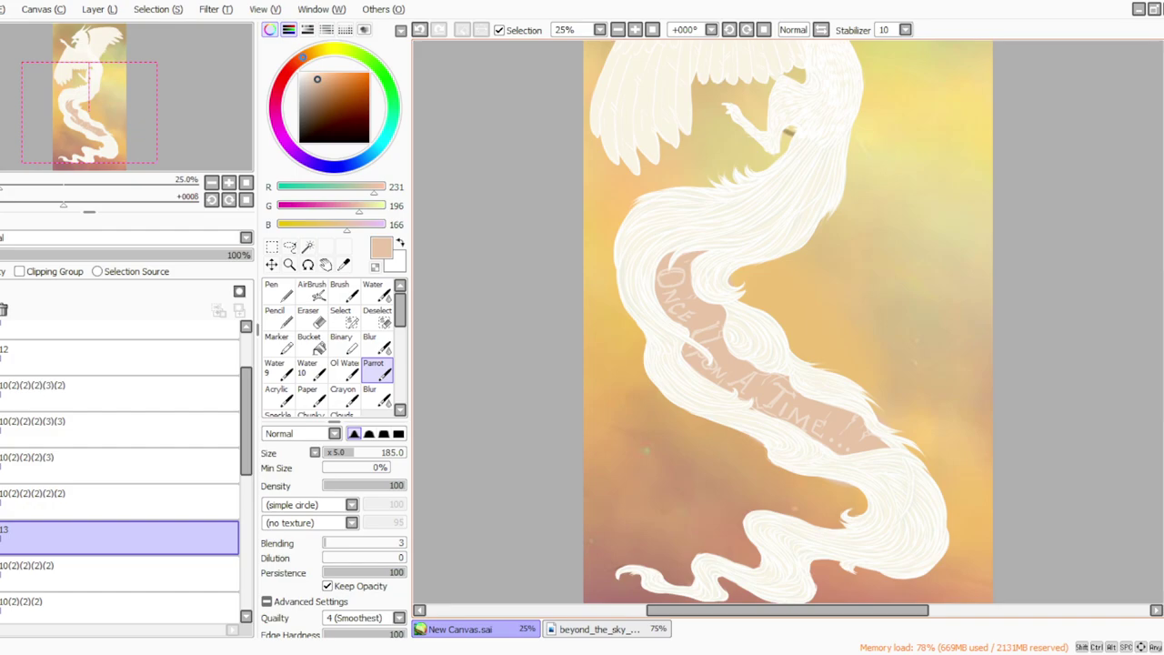
{"action": "left_click", "coordinate": [99, 10]}
{"action": "left_click", "coordinate": [103, 27]}
{"action": "left_click", "coordinate": [322, 107]}
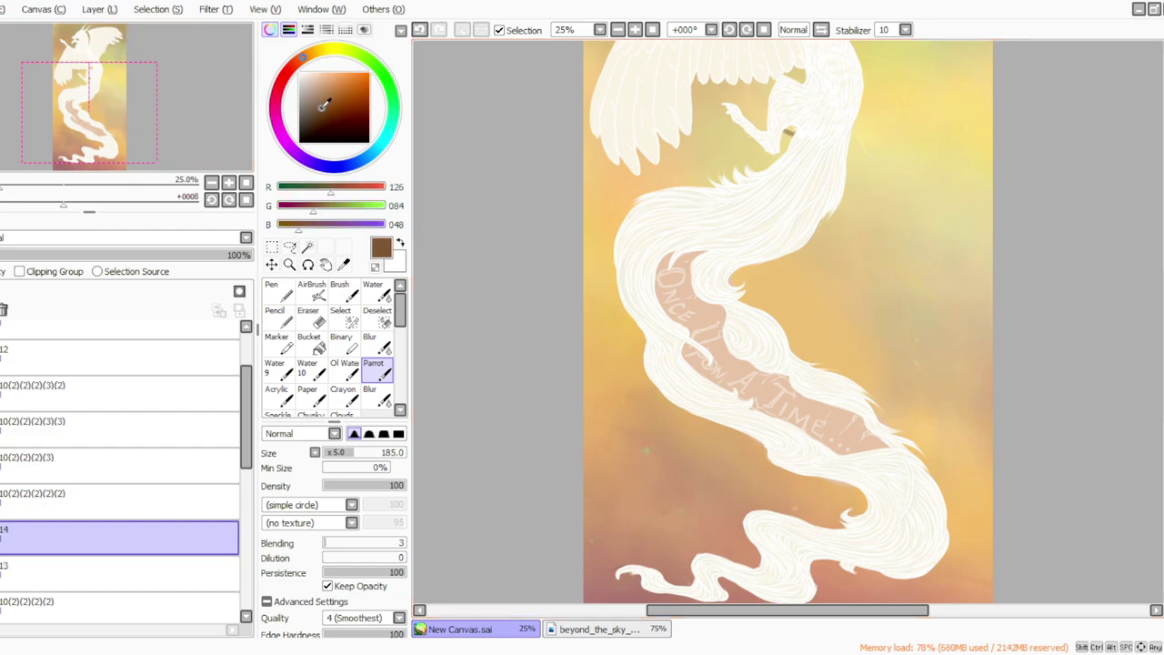
{"action": "left_click", "coordinate": [338, 486]}
{"action": "key", "text": "bracketleft"}
{"action": "key", "text": "bracketleft"}
{"action": "key", "text": "bracketleft"}
{"action": "key", "text": "bracketleft"}
{"action": "key", "text": "bracketleft"}
{"action": "key", "text": "bracketright"}
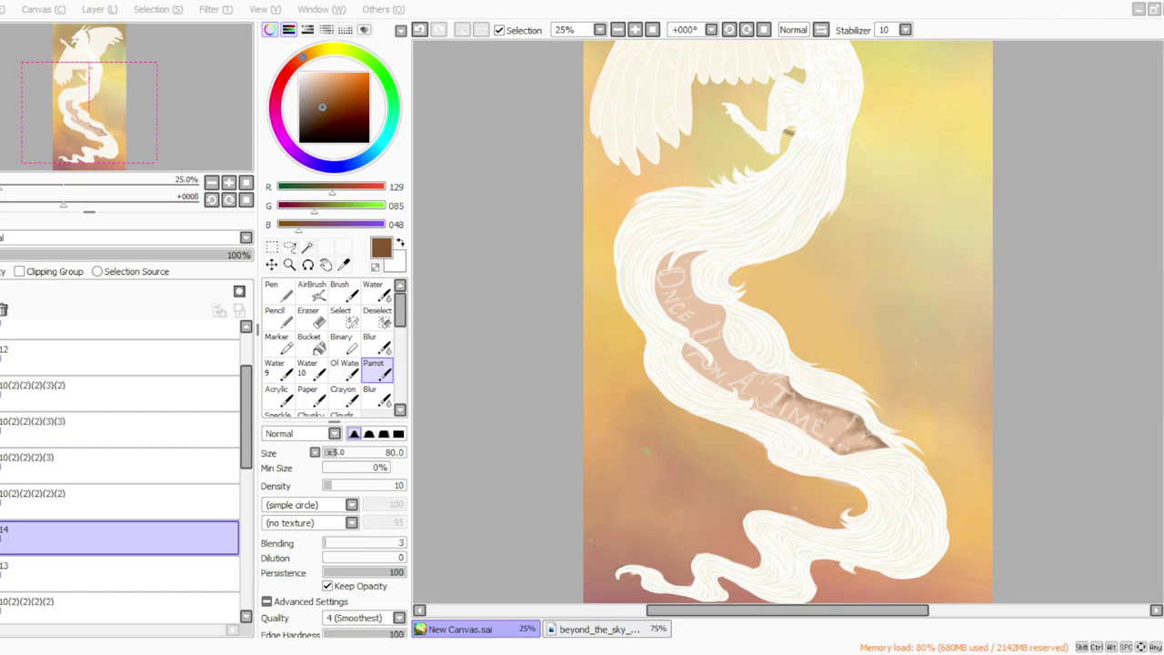
Step: Extend the brown fold shading along the rest of the peach band behind "Once Upon A", following the fur edges
{"action": "left_click", "coordinate": [730, 31]}
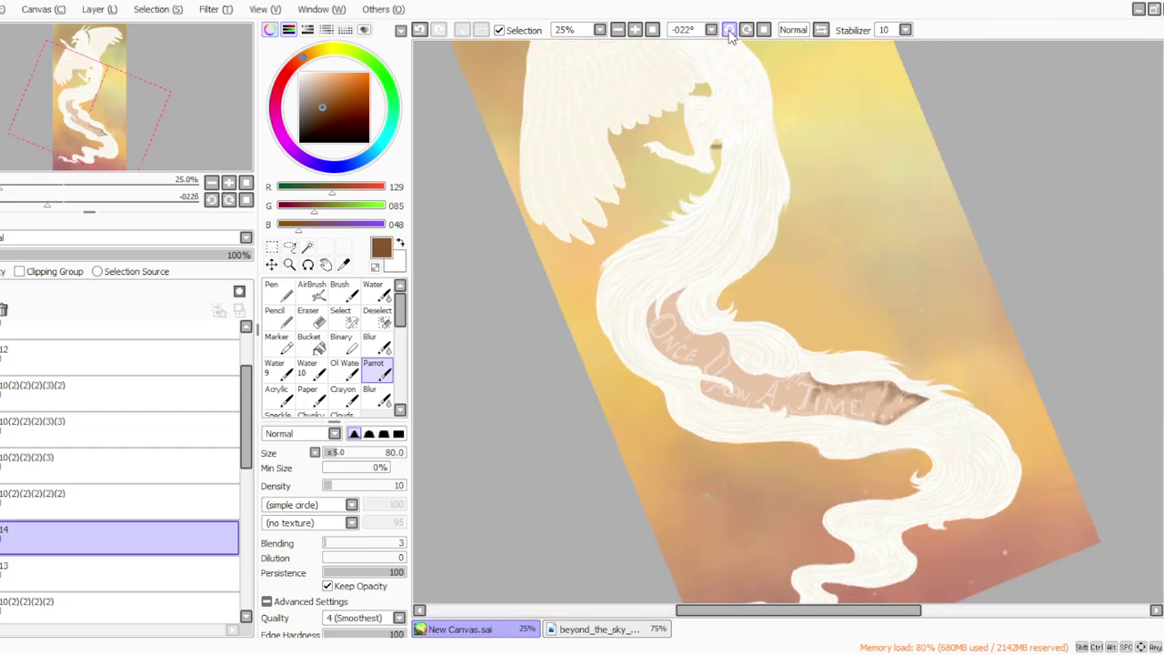
{"action": "left_click", "coordinate": [730, 31]}
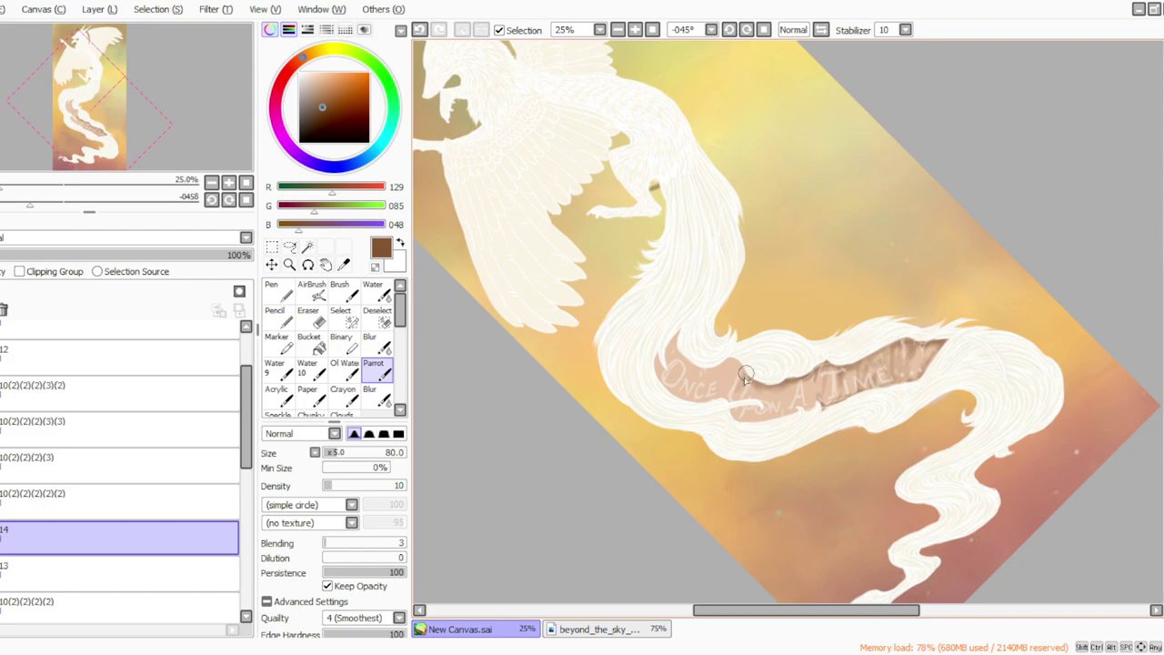
{"action": "mouse_move", "coordinate": [742, 411]}
{"action": "left_mouse_down"}
{"action": "mouse_move", "coordinate": [739, 426]}
{"action": "mouse_move", "coordinate": [771, 402]}
{"action": "mouse_move", "coordinate": [786, 414]}
{"action": "mouse_move", "coordinate": [815, 403]}
{"action": "mouse_move", "coordinate": [782, 423]}
{"action": "mouse_move", "coordinate": [784, 413]}
{"action": "left_mouse_up"}
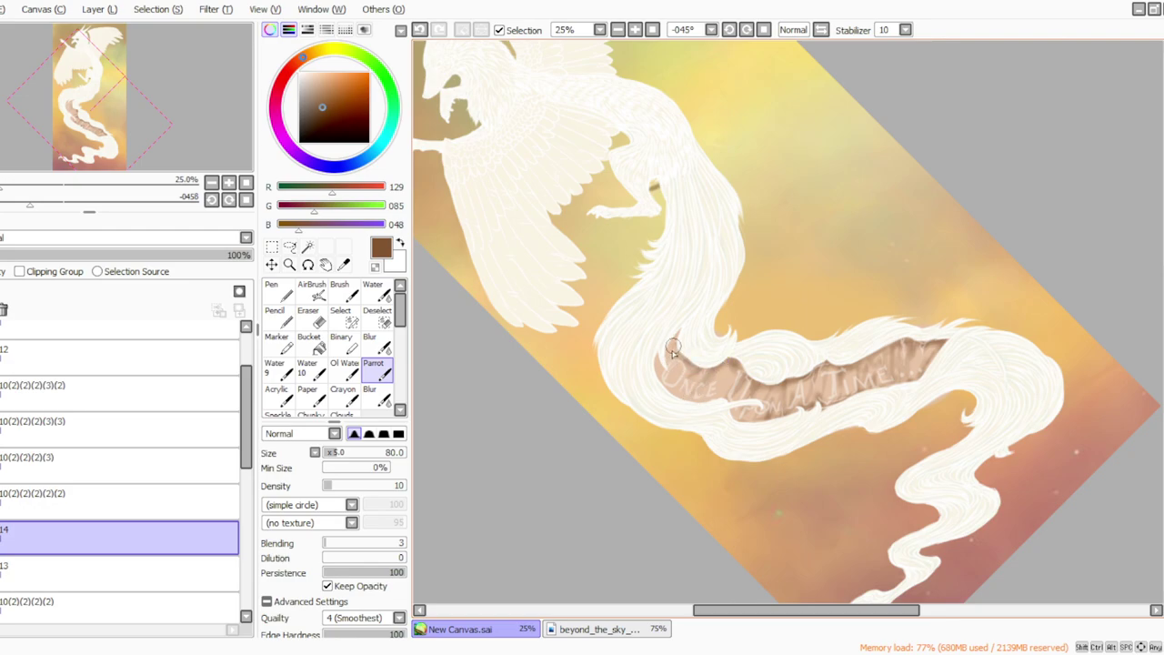
{"action": "mouse_move", "coordinate": [671, 353]}
{"action": "left_mouse_down"}
{"action": "mouse_move", "coordinate": [659, 371]}
{"action": "mouse_move", "coordinate": [672, 391]}
{"action": "left_mouse_up"}
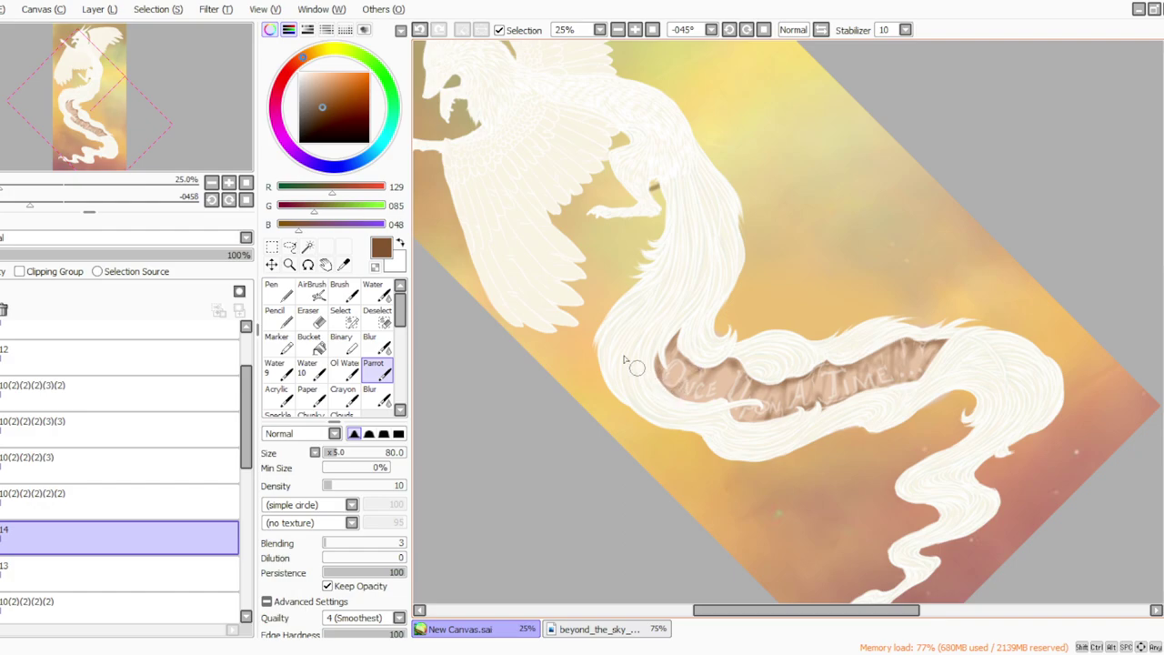
{"action": "left_click", "coordinate": [596, 653]}
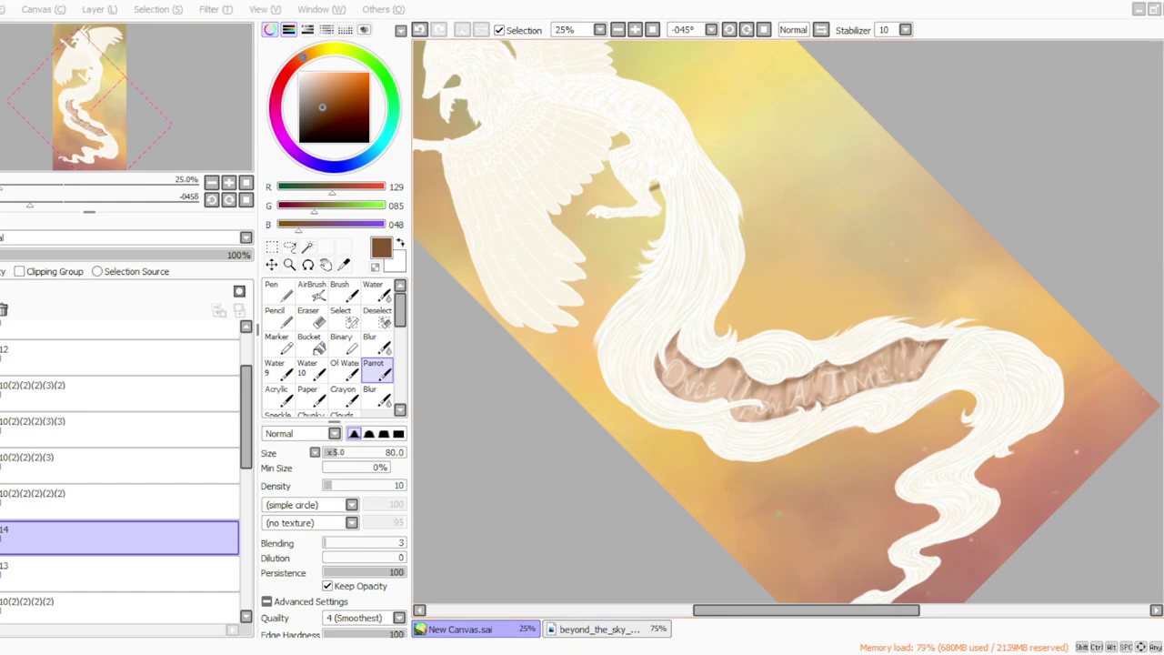
{"action": "left_click", "coordinate": [599, 653]}
{"action": "mouse_move", "coordinate": [709, 381]}
{"action": "left_mouse_down"}
{"action": "mouse_move", "coordinate": [712, 401]}
{"action": "mouse_move", "coordinate": [729, 372]}
{"action": "mouse_move", "coordinate": [692, 397]}
{"action": "mouse_move", "coordinate": [693, 385]}
{"action": "left_mouse_up"}
{"action": "key", "text": "ctrl+z"}
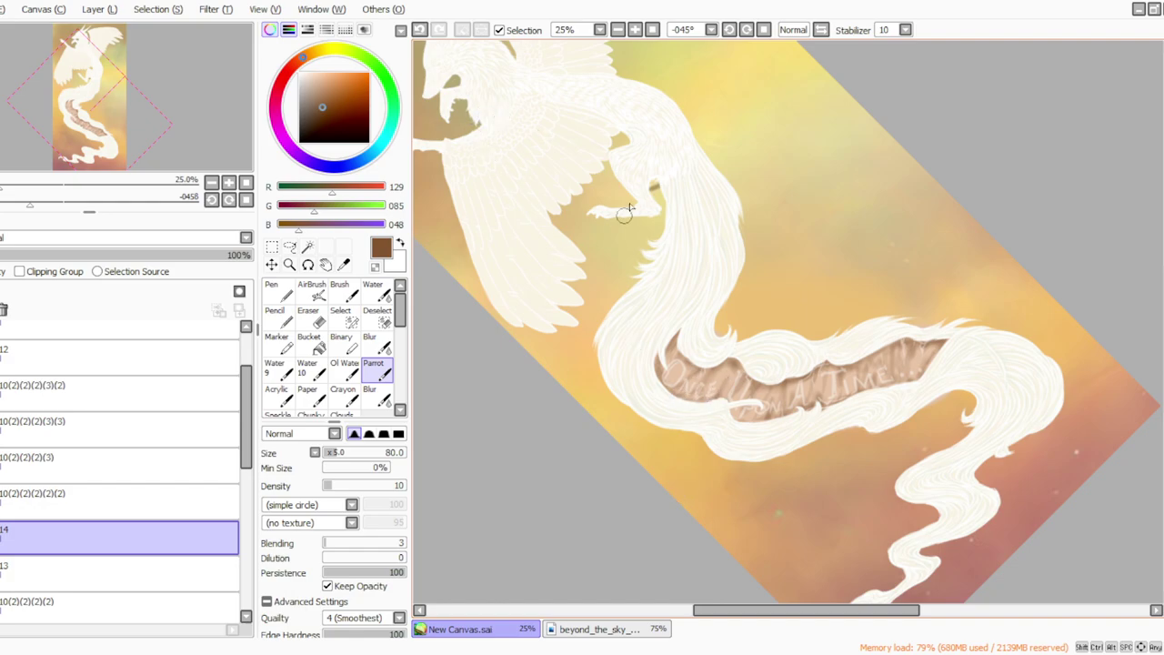
Step: Trace the letter O in near-black with the Parrot brush at density 100 and size 25, raising the lettering layer one position
{"action": "left_click", "coordinate": [763, 29]}
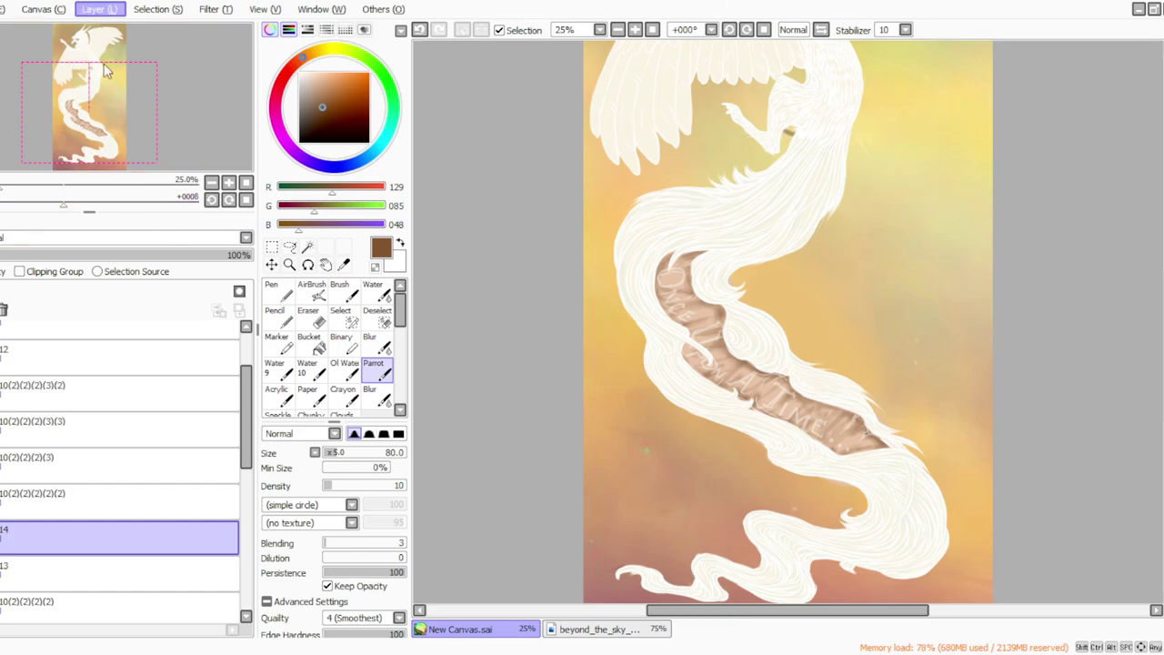
{"action": "left_click", "coordinate": [355, 133]}
{"action": "left_click_drag", "start_coordinate": [355, 133], "coordinate": [357, 139]}
{"action": "left_click_drag", "start_coordinate": [330, 486], "coordinate": [428, 490]}
{"action": "left_click", "coordinate": [326, 452]}
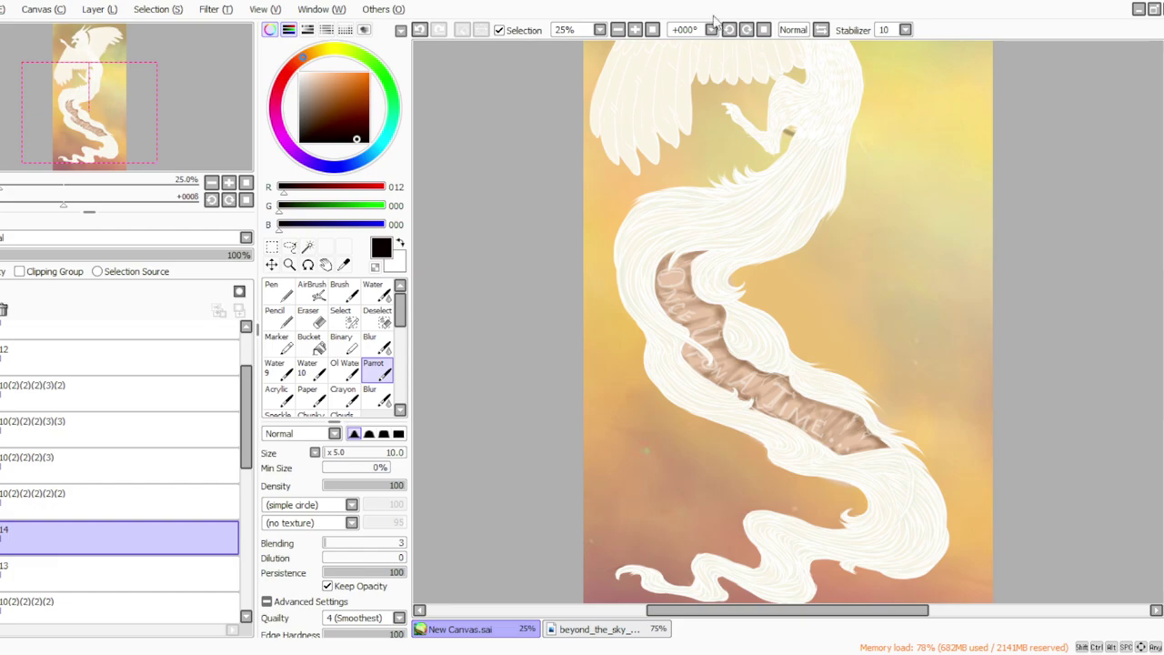
{"action": "left_click", "coordinate": [730, 31]}
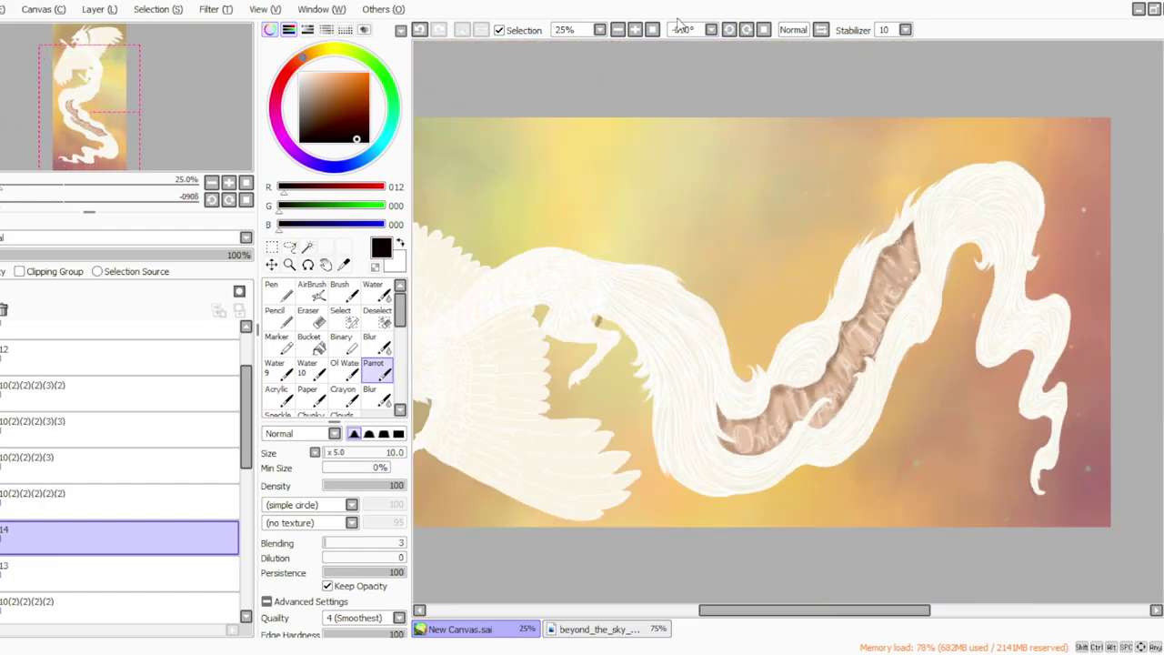
{"action": "left_click", "coordinate": [635, 29]}
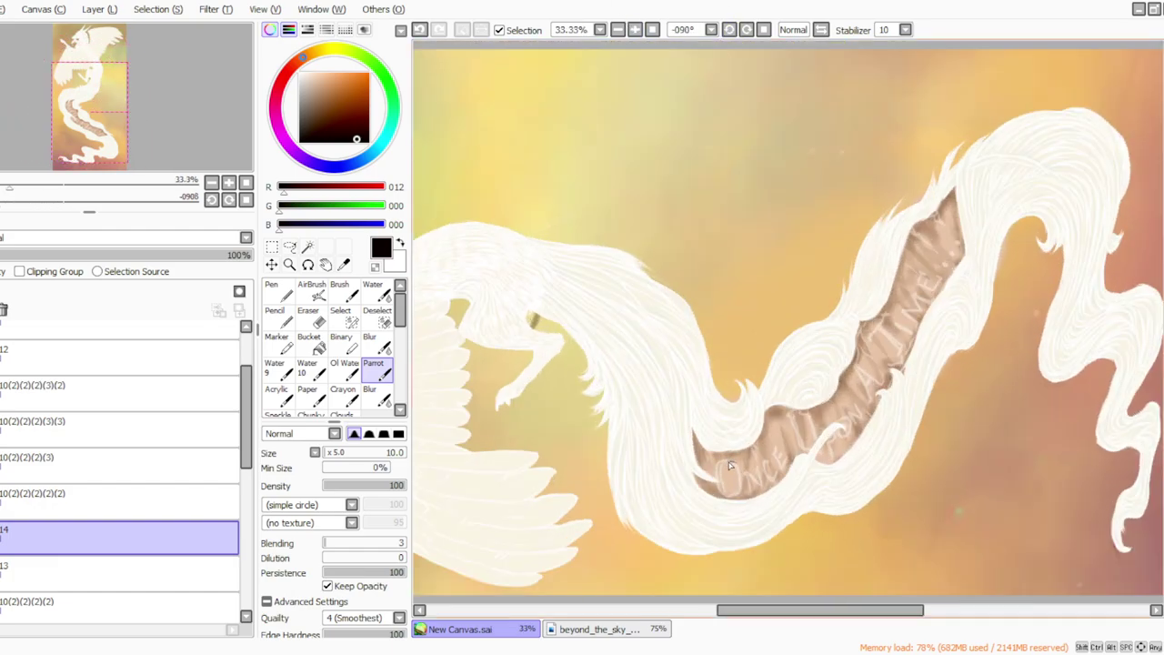
{"action": "left_click", "coordinate": [328, 453]}
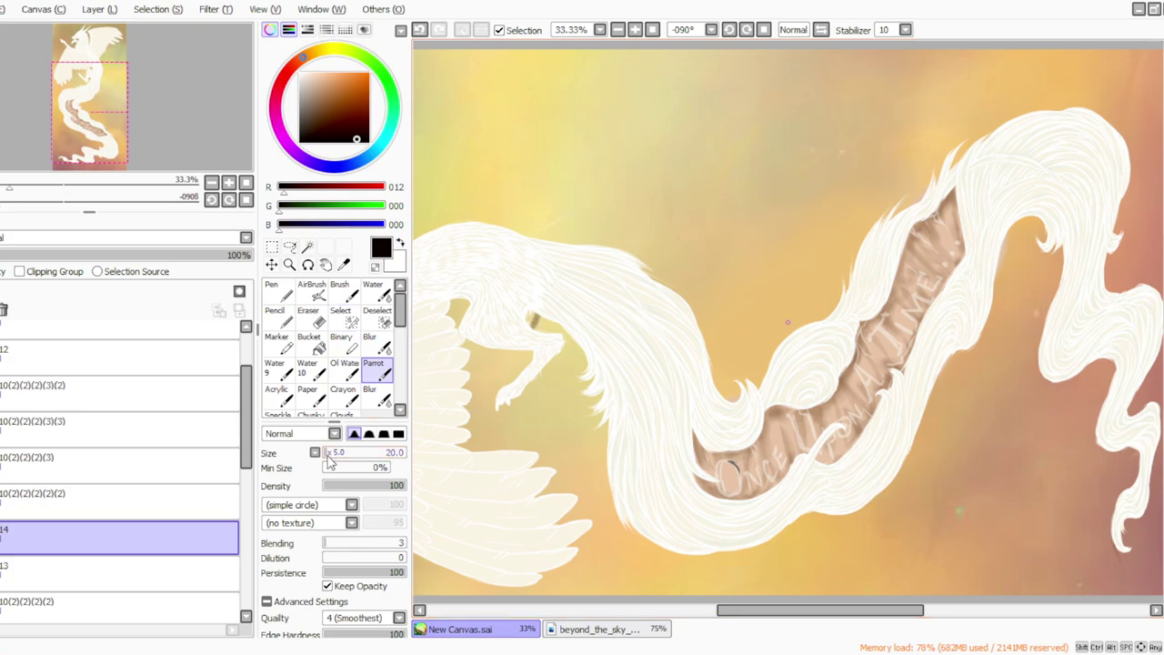
{"action": "mouse_move", "coordinate": [740, 480]}
{"action": "left_mouse_down"}
{"action": "mouse_move", "coordinate": [734, 466]}
{"action": "mouse_move", "coordinate": [739, 496]}
{"action": "left_mouse_up"}
{"action": "left_click_drag", "start_coordinate": [91, 537], "coordinate": [91, 500]}
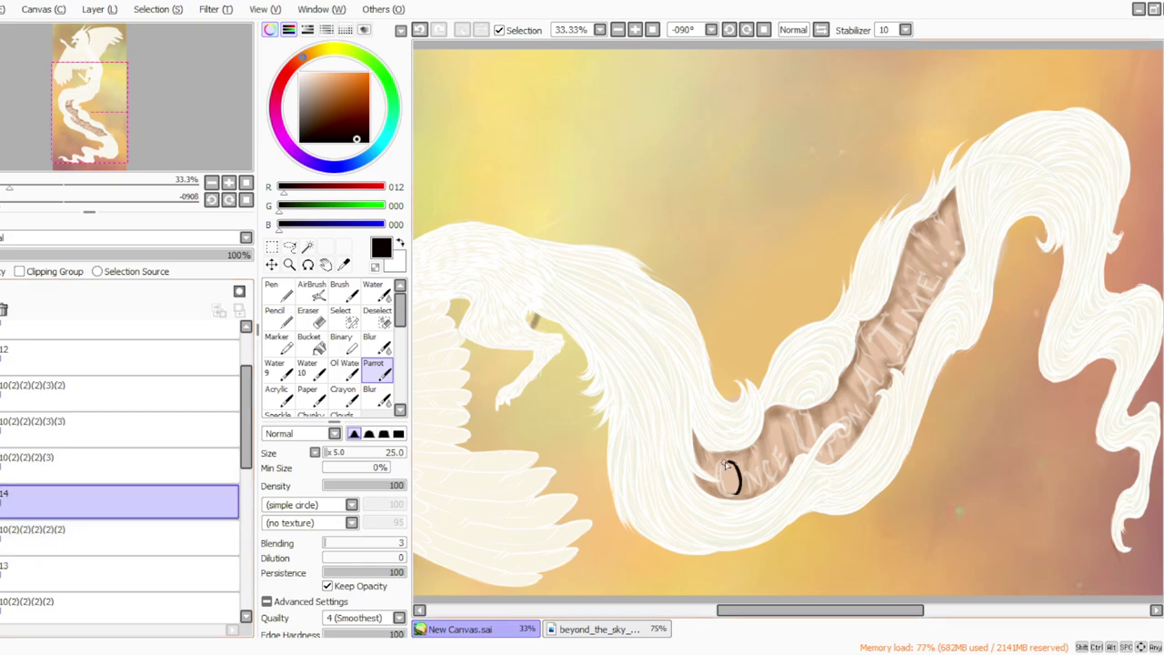
{"action": "mouse_move", "coordinate": [725, 464]}
{"action": "left_mouse_down"}
{"action": "mouse_move", "coordinate": [719, 485]}
{"action": "mouse_move", "coordinate": [738, 491]}
{"action": "mouse_move", "coordinate": [715, 475]}
{"action": "mouse_move", "coordinate": [717, 489]}
{"action": "left_mouse_up"}
Step: Trim the O where it meets the fur with a size 25 eraser, and trace the letters "nce" in near-black
{"action": "left_click", "coordinate": [312, 319]}
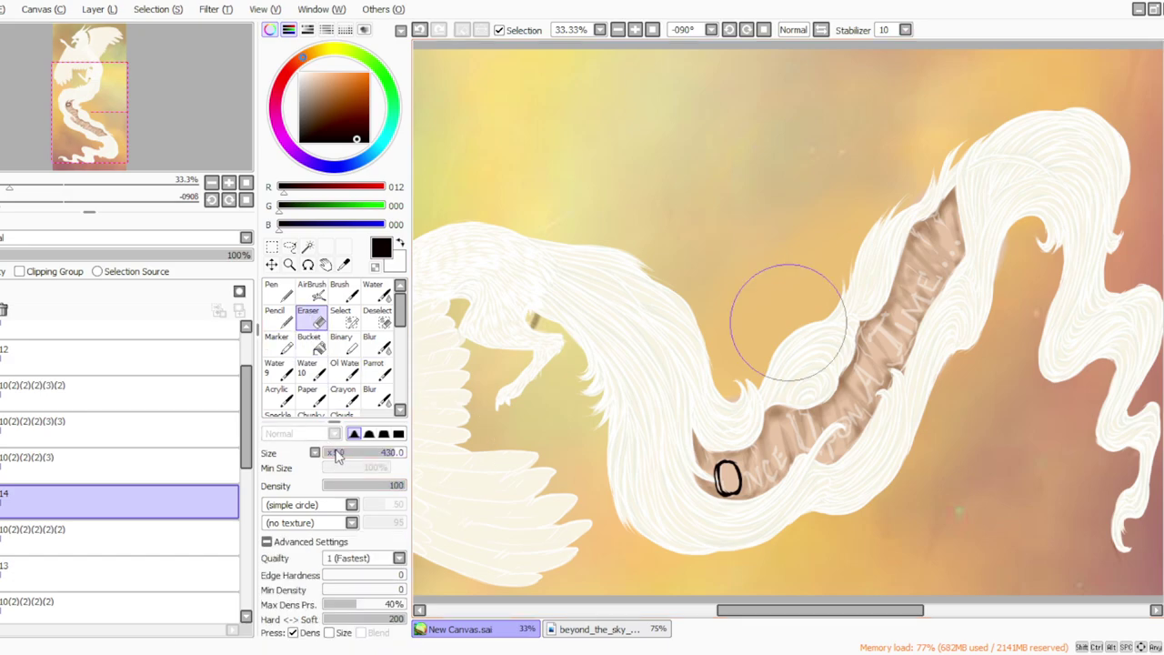
{"action": "left_click_drag", "start_coordinate": [712, 486], "coordinate": [717, 482]}
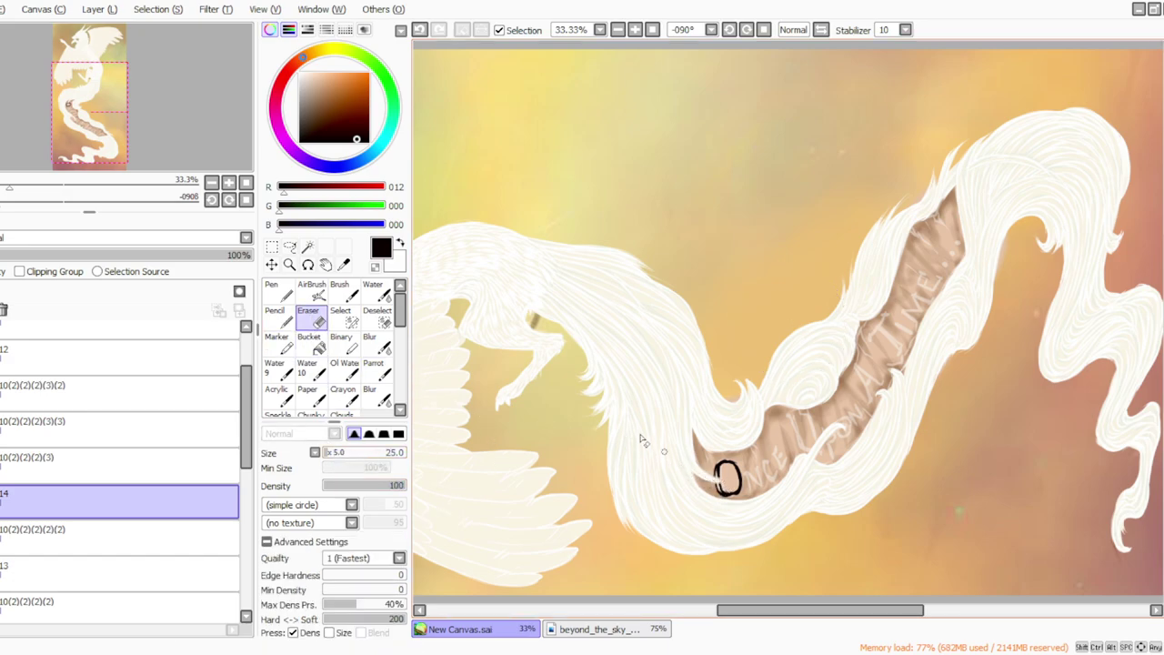
{"action": "left_click", "coordinate": [368, 369]}
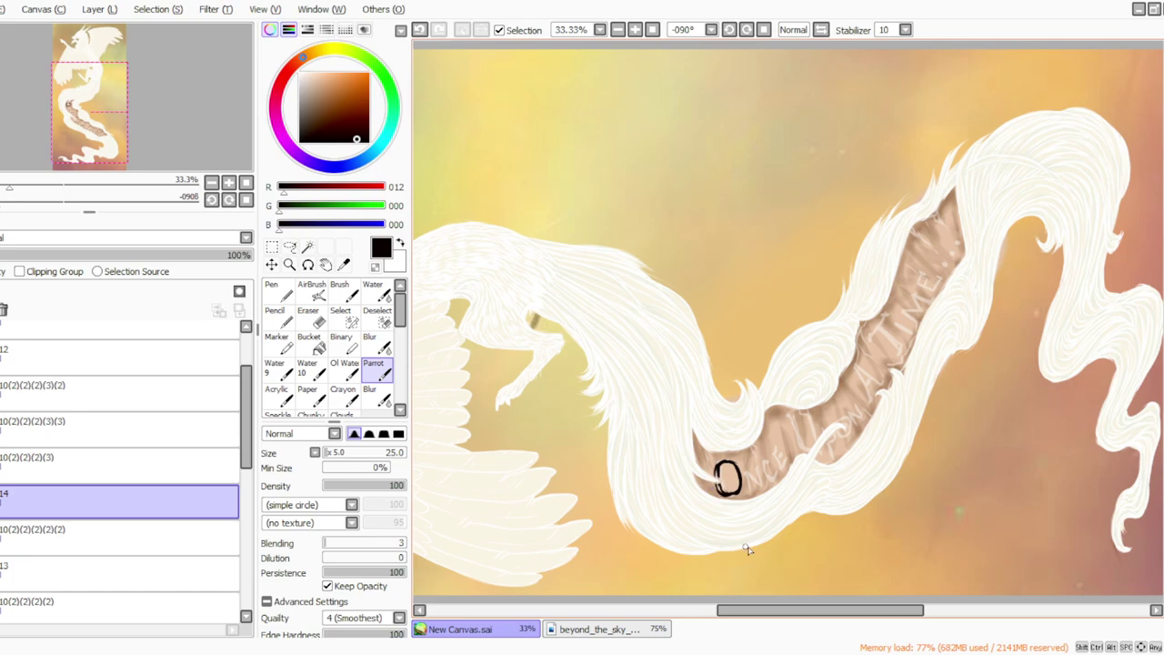
{"action": "left_click_drag", "start_coordinate": [745, 472], "coordinate": [764, 490]}
{"action": "left_click_drag", "start_coordinate": [775, 452], "coordinate": [782, 470]}
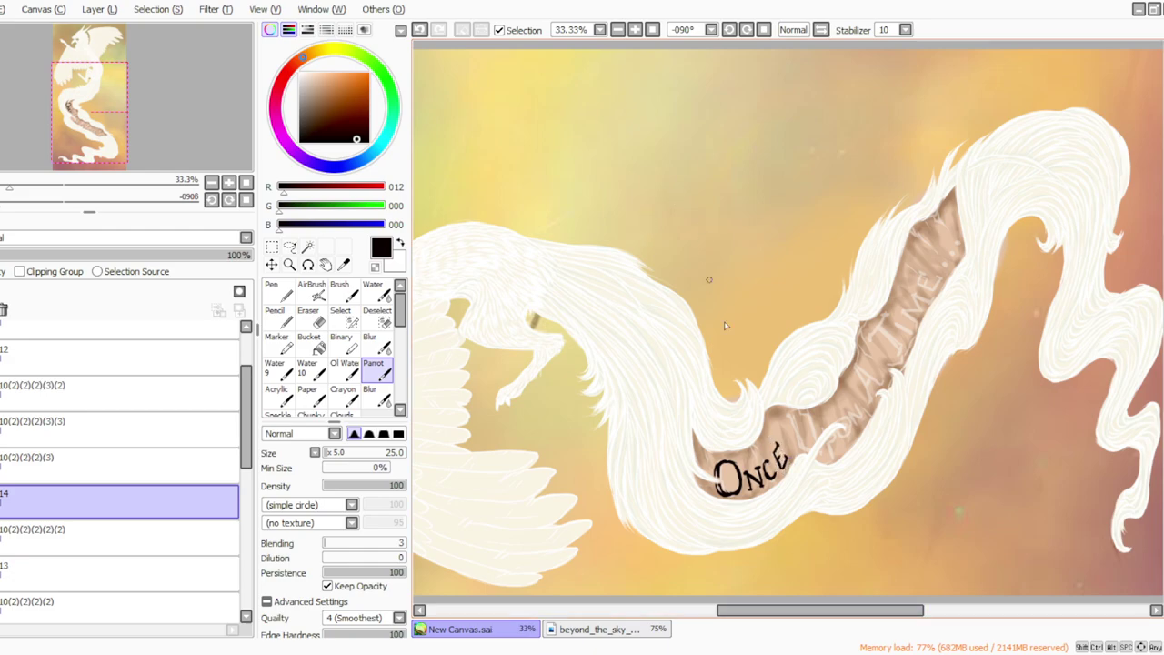
Step: Trace the word "Upon" in near-black over the faint lettering, with a double-stroked capital U
{"action": "left_click_drag", "start_coordinate": [793, 417], "coordinate": [807, 450]}
{"action": "left_click_drag", "start_coordinate": [789, 421], "coordinate": [801, 455]}
{"action": "left_click_drag", "start_coordinate": [802, 414], "coordinate": [815, 439]}
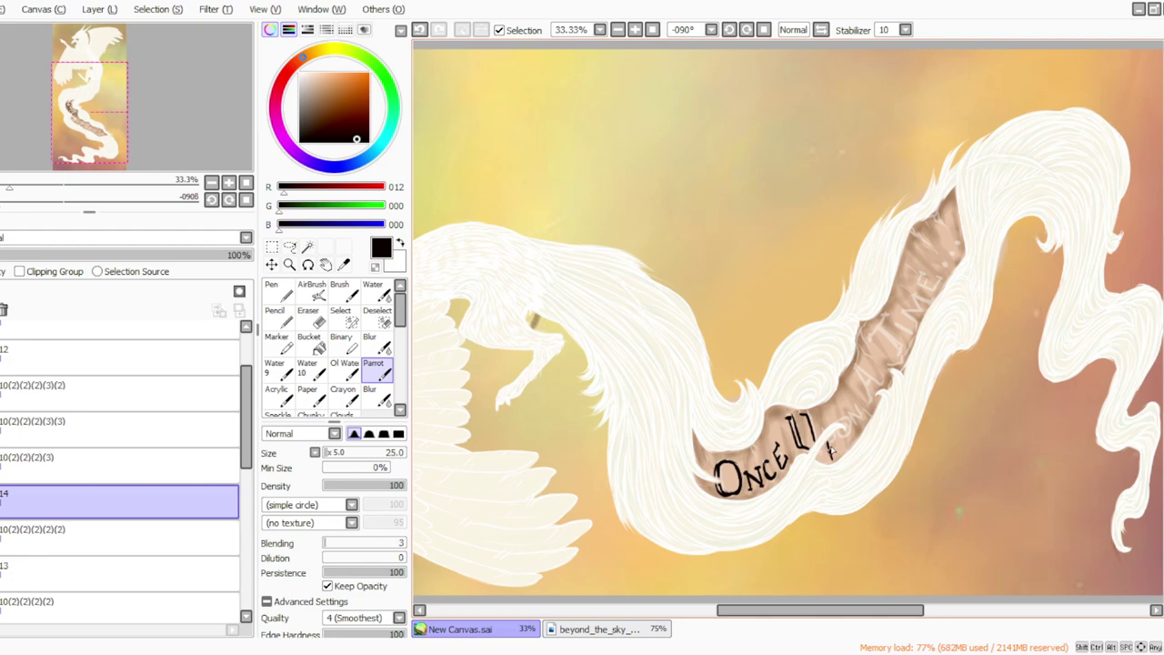
{"action": "left_click_drag", "start_coordinate": [834, 439], "coordinate": [813, 426]}
{"action": "left_click", "coordinate": [747, 30]}
{"action": "left_click", "coordinate": [747, 30]}
{"action": "left_click", "coordinate": [747, 30]}
{"action": "mouse_move", "coordinate": [776, 436]}
{"action": "left_mouse_down"}
{"action": "mouse_move", "coordinate": [778, 453]}
{"action": "mouse_move", "coordinate": [769, 443]}
{"action": "mouse_move", "coordinate": [787, 436]}
{"action": "mouse_move", "coordinate": [786, 453]}
{"action": "mouse_move", "coordinate": [796, 446]}
{"action": "left_mouse_up"}
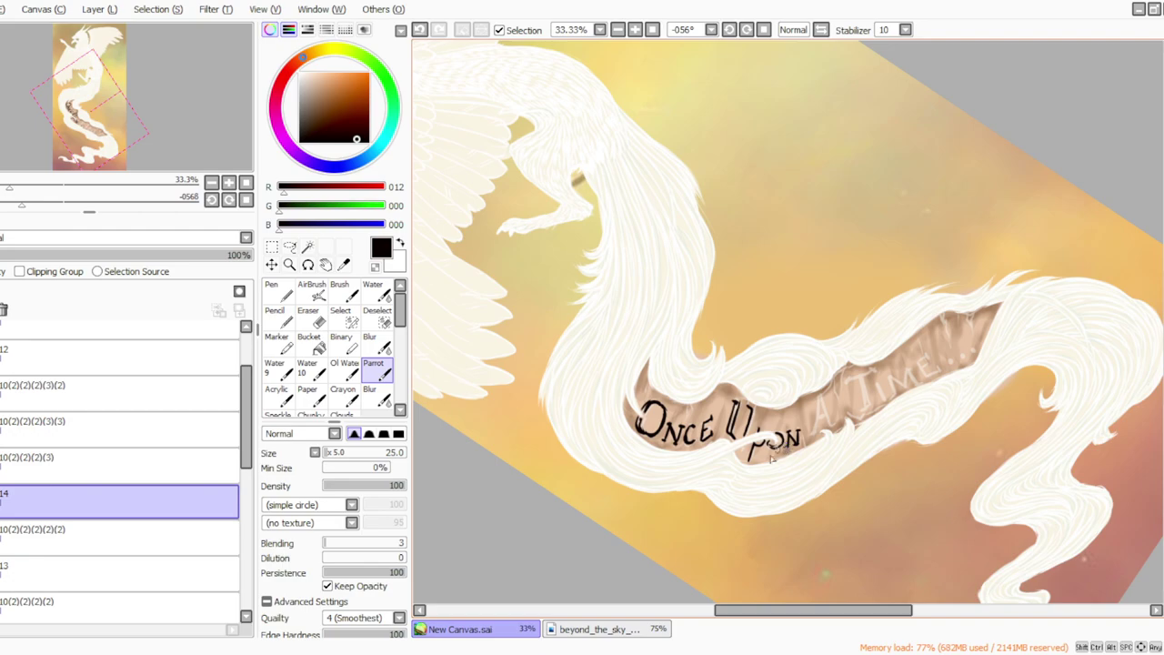
Step: Trace the single letter "A" after "Upon" in near-black
{"action": "left_click", "coordinate": [560, 654]}
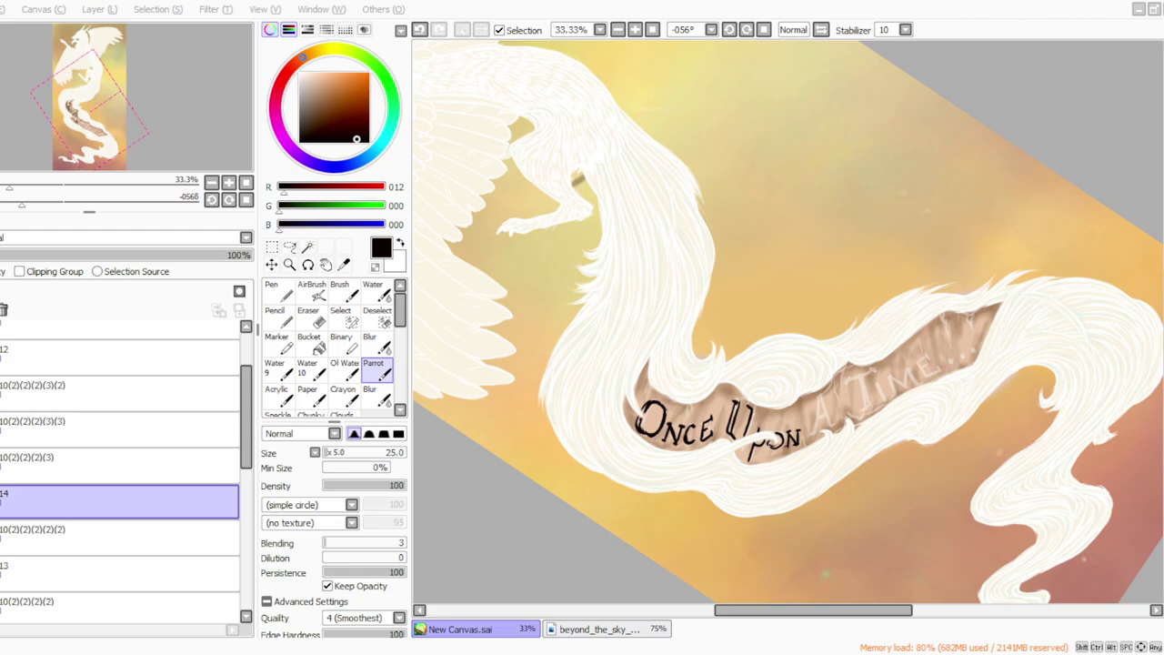
{"action": "key", "text": "alt+Tab"}
{"action": "mouse_move", "coordinate": [819, 399]}
{"action": "left_mouse_down"}
{"action": "mouse_move", "coordinate": [812, 432]}
{"action": "mouse_move", "coordinate": [825, 416]}
{"action": "left_mouse_up"}
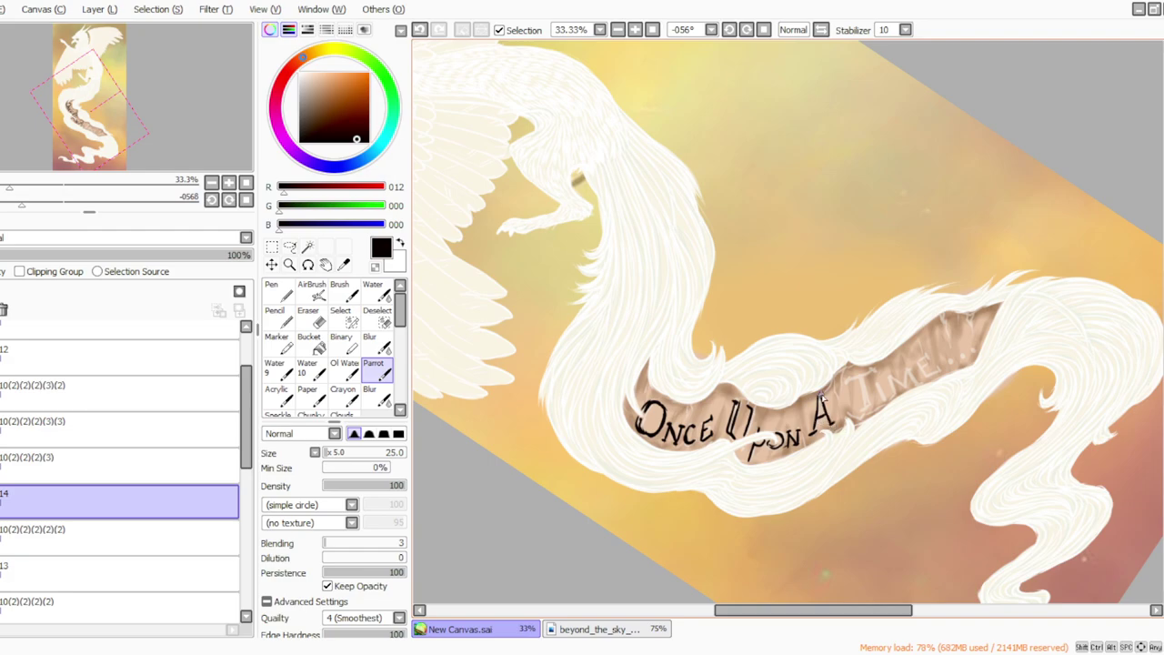
Step: Trace the word "Time" in near-black over the faint lettering on the peach band
{"action": "scroll", "coordinate": [825, 319], "scroll_direction": "right", "scroll_amount": 3}
{"action": "left_click", "coordinate": [746, 31]}
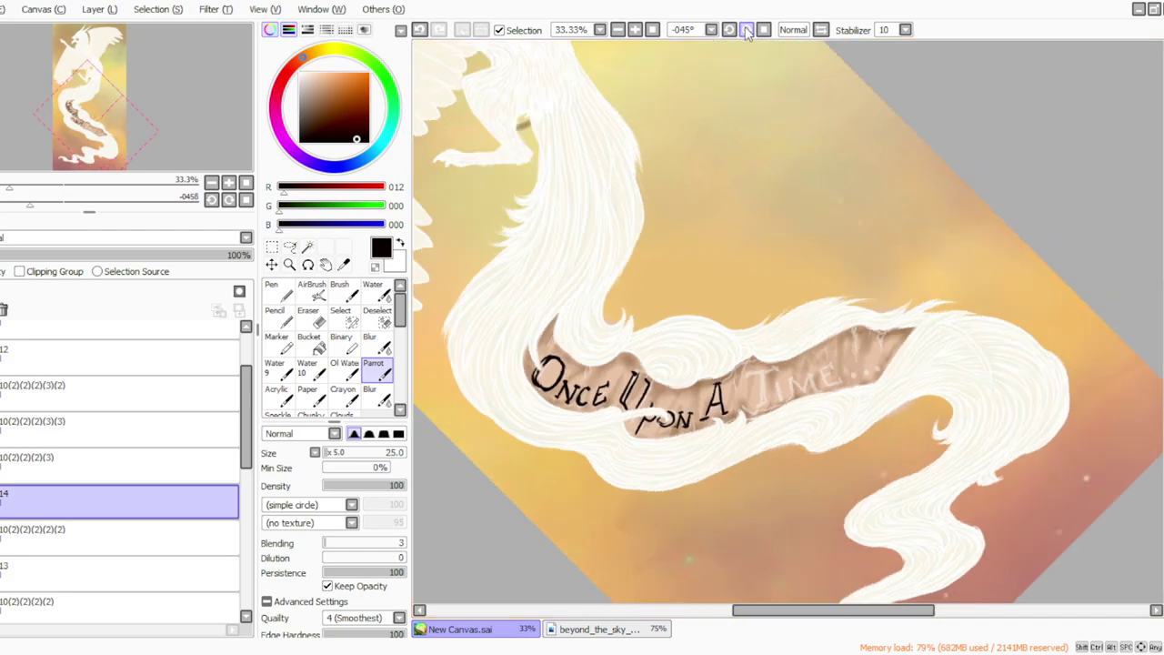
{"action": "left_click", "coordinate": [746, 31]}
{"action": "mouse_move", "coordinate": [751, 374]}
{"action": "left_mouse_down"}
{"action": "mouse_move", "coordinate": [744, 400]}
{"action": "mouse_move", "coordinate": [754, 398]}
{"action": "mouse_move", "coordinate": [743, 368]}
{"action": "left_mouse_up"}
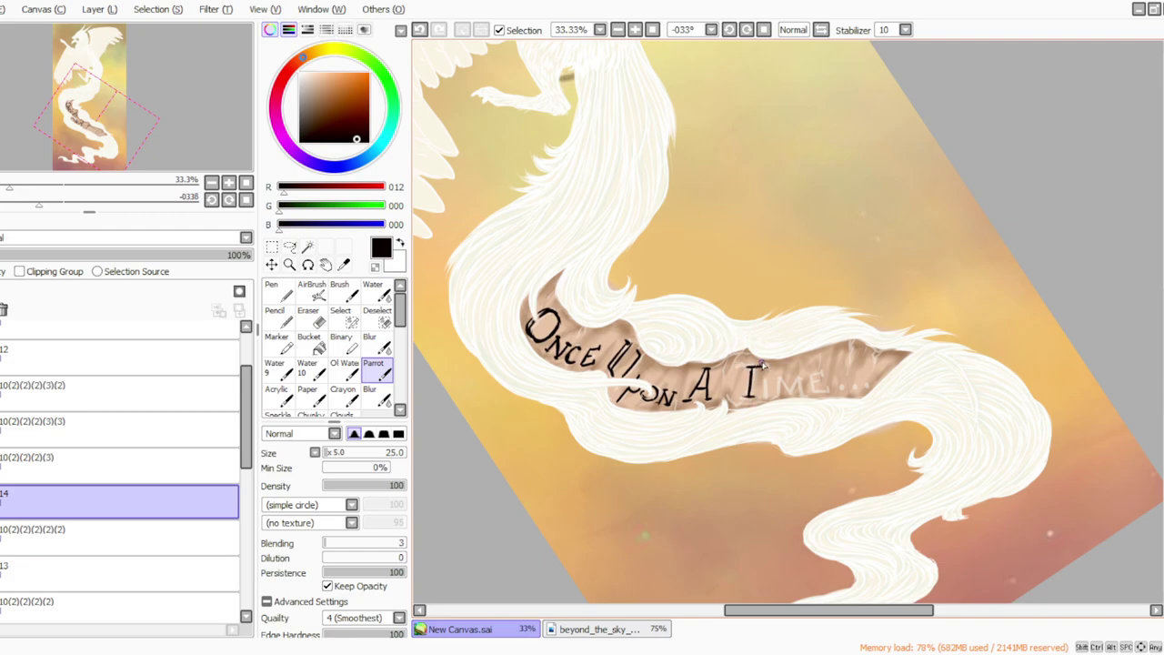
{"action": "key", "text": "ctrl+z"}
{"action": "key", "text": "ctrl+y"}
{"action": "mouse_move", "coordinate": [799, 377]}
{"action": "left_mouse_down"}
{"action": "mouse_move", "coordinate": [790, 390]}
{"action": "mouse_move", "coordinate": [803, 398]}
{"action": "left_mouse_up"}
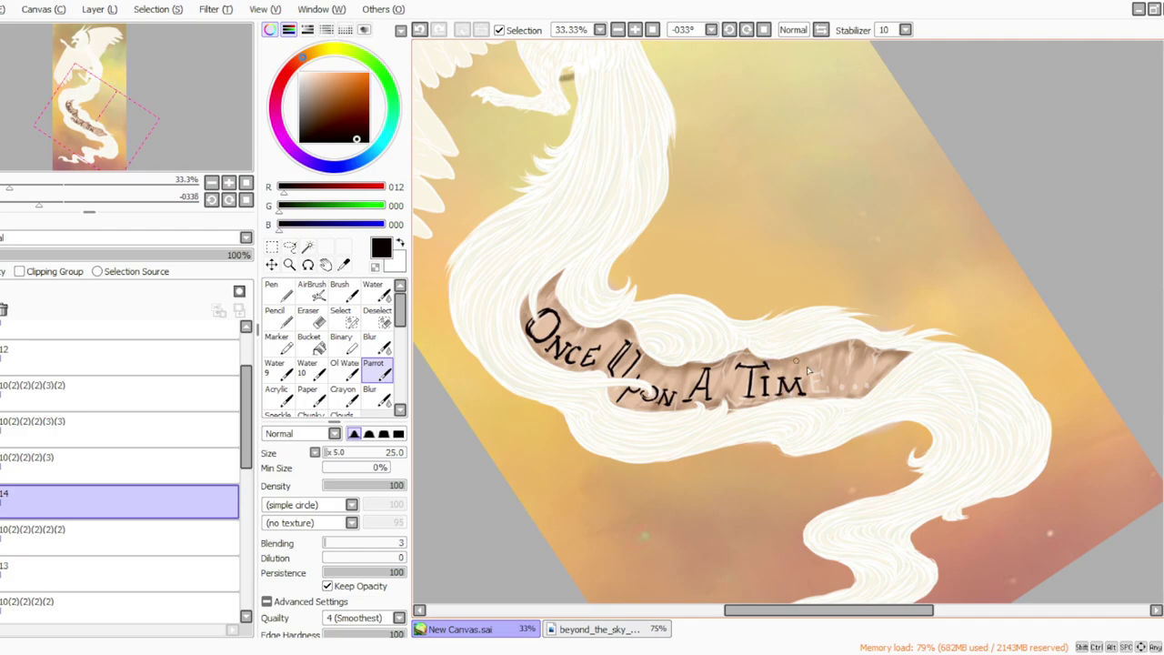
{"action": "mouse_move", "coordinate": [815, 373]}
{"action": "left_mouse_down"}
{"action": "mouse_move", "coordinate": [816, 393]}
{"action": "mouse_move", "coordinate": [827, 391]}
{"action": "left_mouse_up"}
Step: Add the three ellipsis dots after "Time" in near-black and check the lettering against the whole painting
{"action": "left_click", "coordinate": [653, 30]}
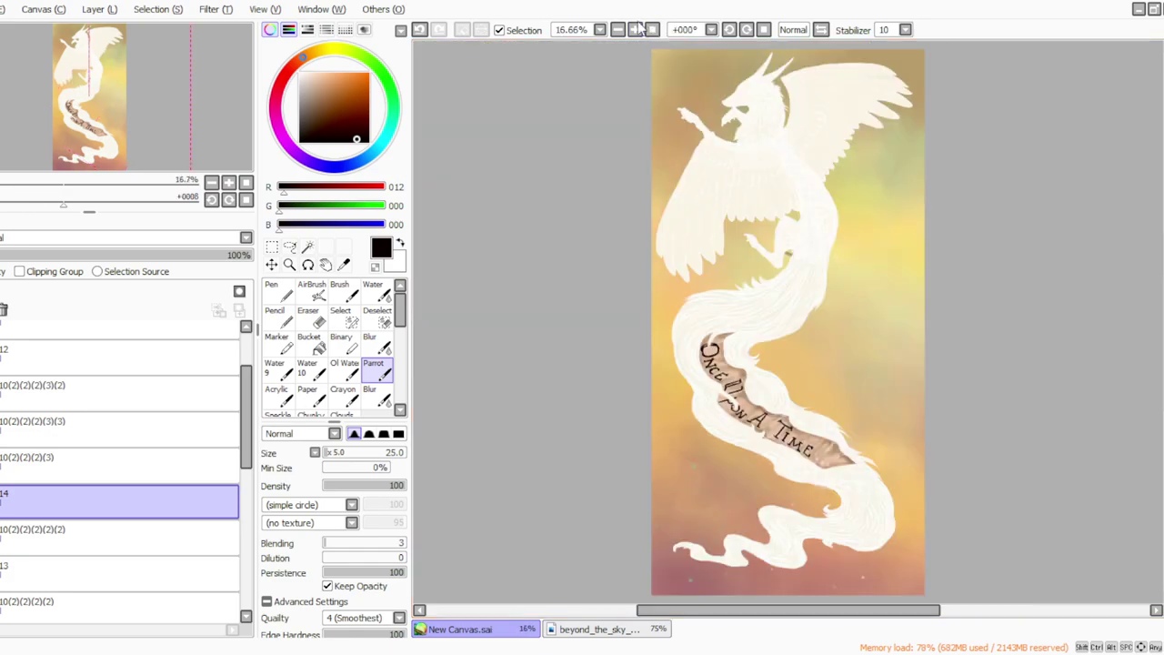
{"action": "left_click", "coordinate": [635, 30]}
{"action": "left_click", "coordinate": [635, 30]}
{"action": "left_click_drag", "start_coordinate": [1163, 371], "coordinate": [1163, 418]}
{"action": "left_click", "coordinate": [843, 402]}
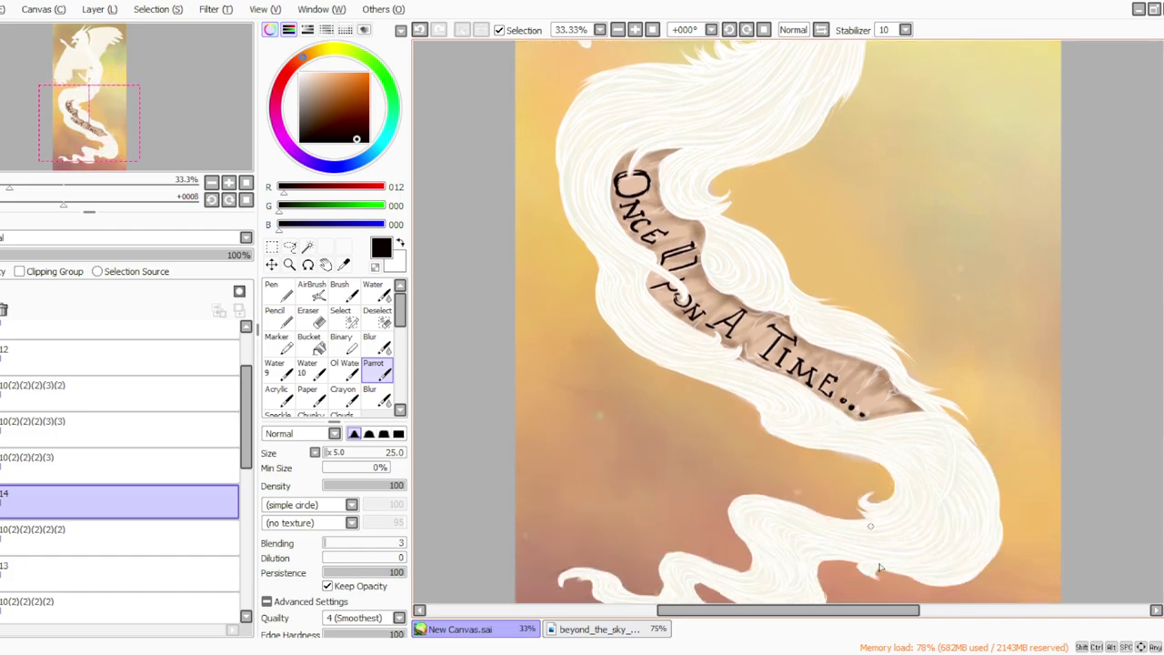
{"action": "left_click", "coordinate": [652, 30]}
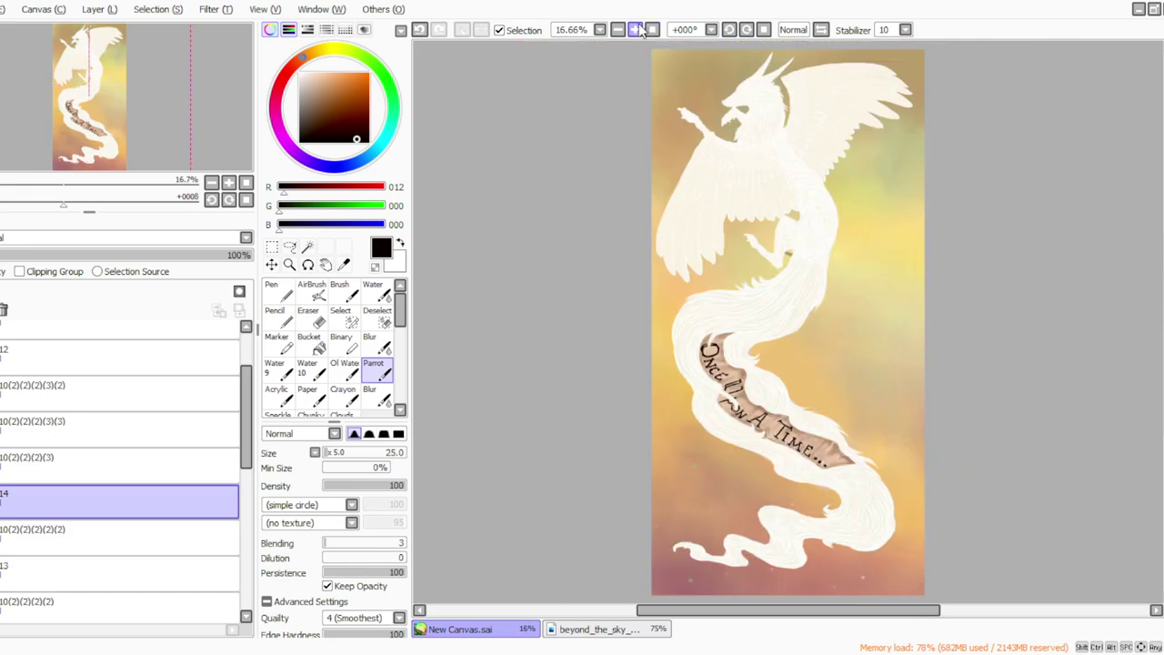
{"action": "left_click", "coordinate": [635, 30]}
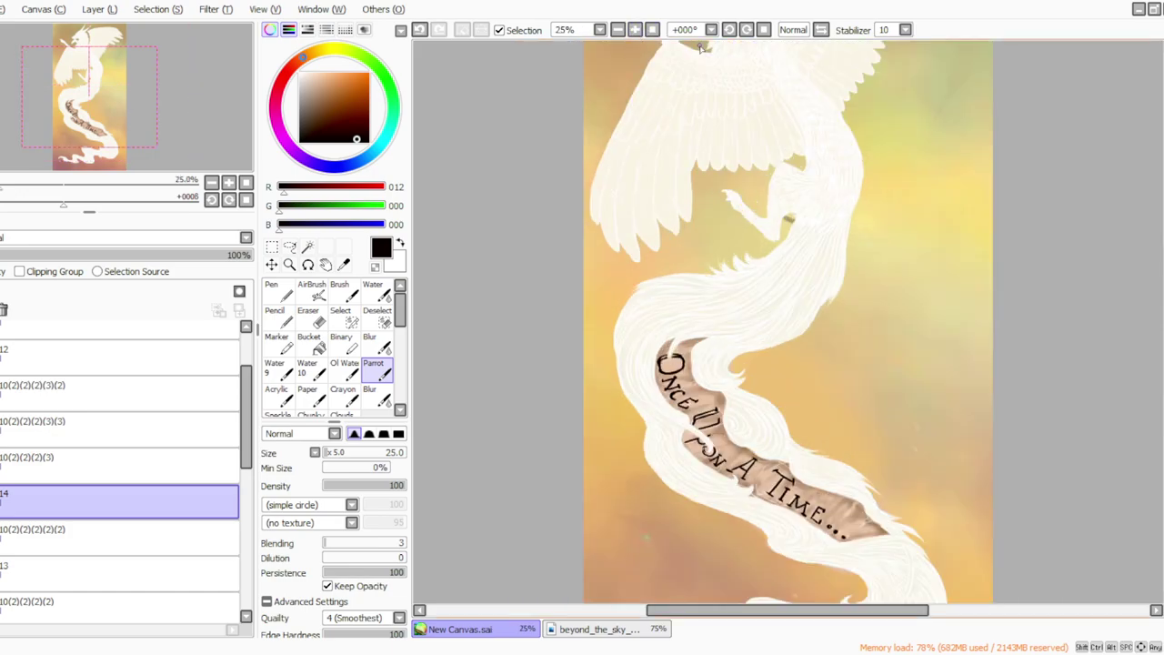
Step: Try lightening the black lettering layer above the peach band with the Hue and Saturation filter
{"action": "scroll", "coordinate": [788, 323], "scroll_direction": "down", "scroll_amount": 3}
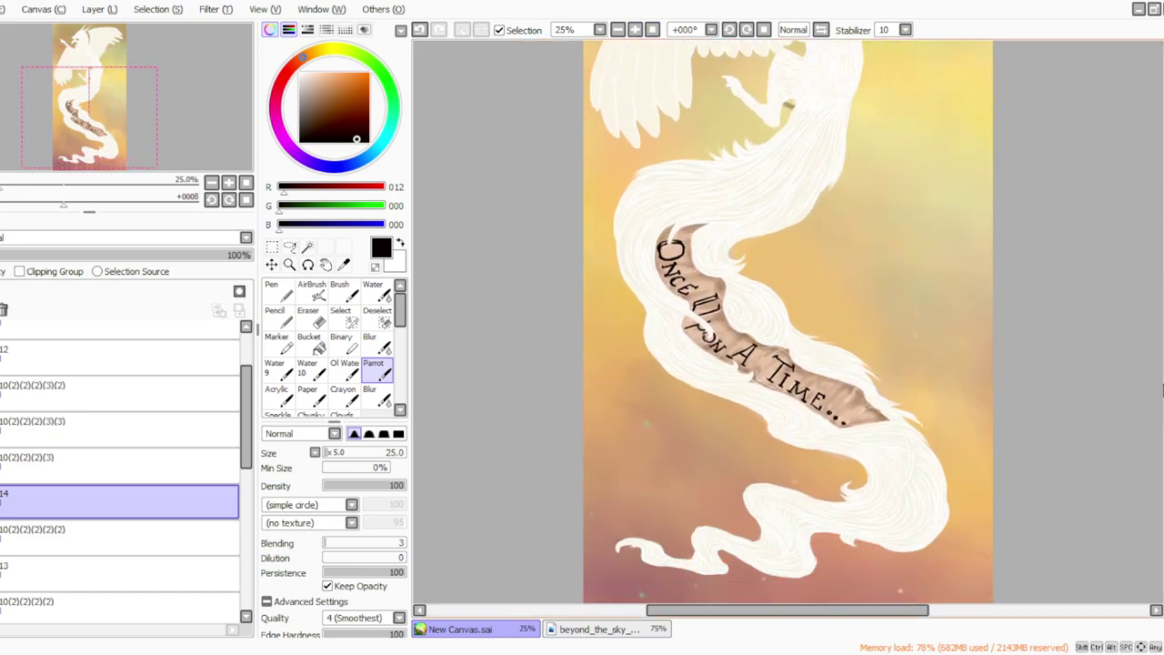
{"action": "left_click", "coordinate": [27, 538]}
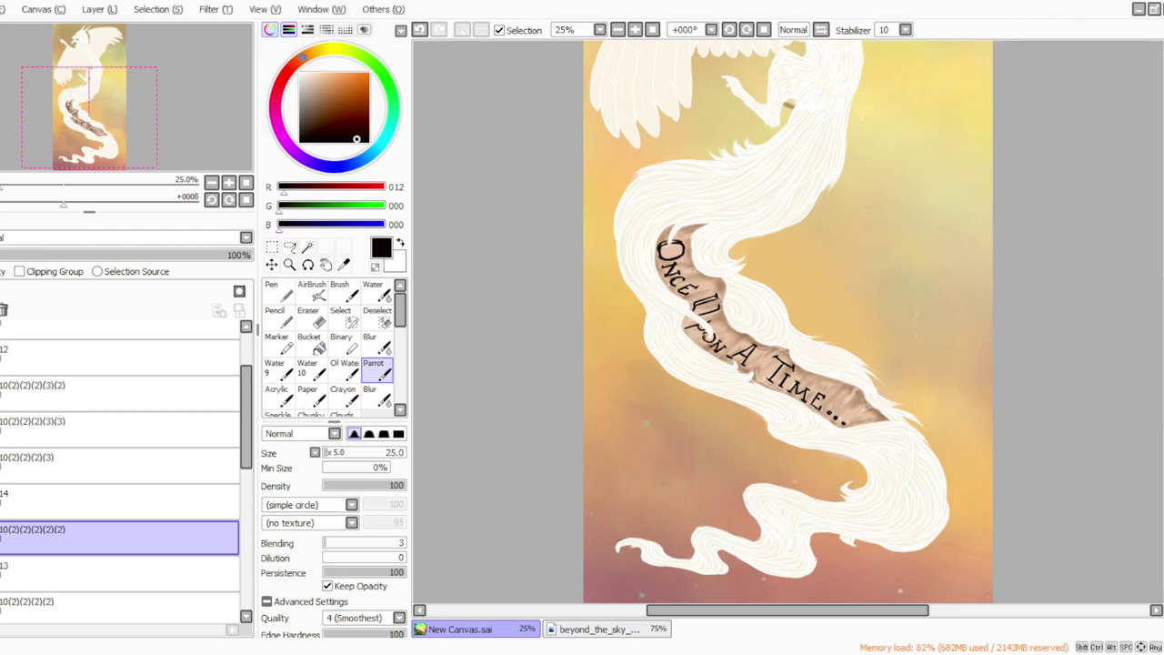
{"action": "left_click", "coordinate": [119, 502]}
{"action": "left_click", "coordinate": [216, 11]}
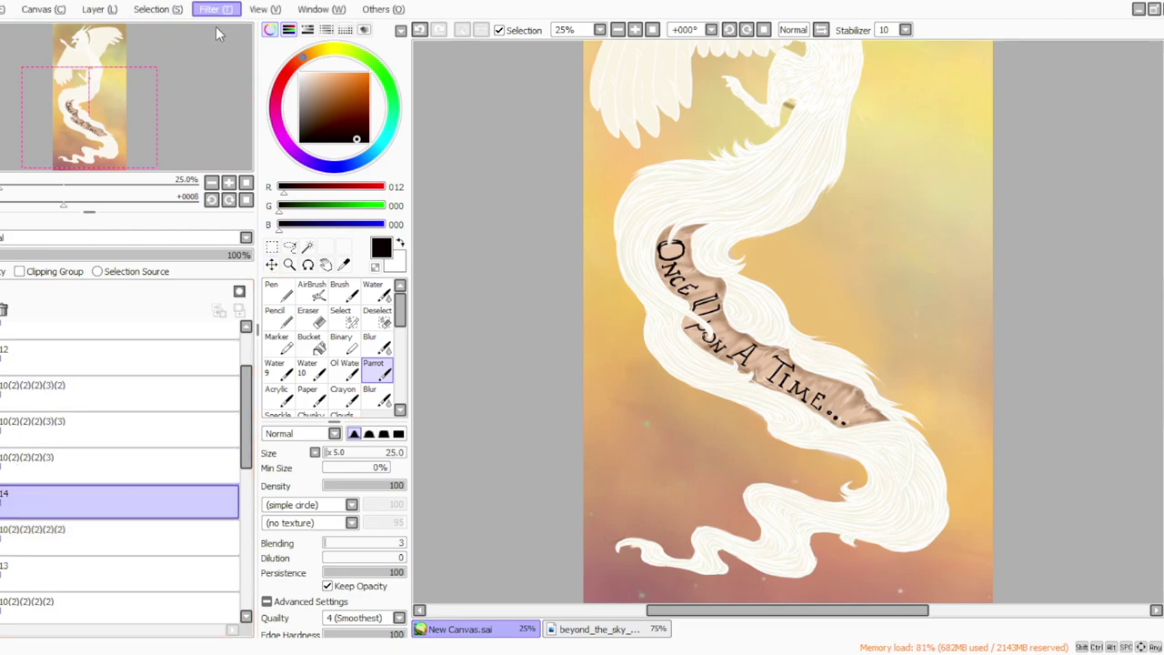
{"action": "left_click", "coordinate": [218, 31]}
{"action": "left_click_drag", "start_coordinate": [268, 419], "coordinate": [422, 418]}
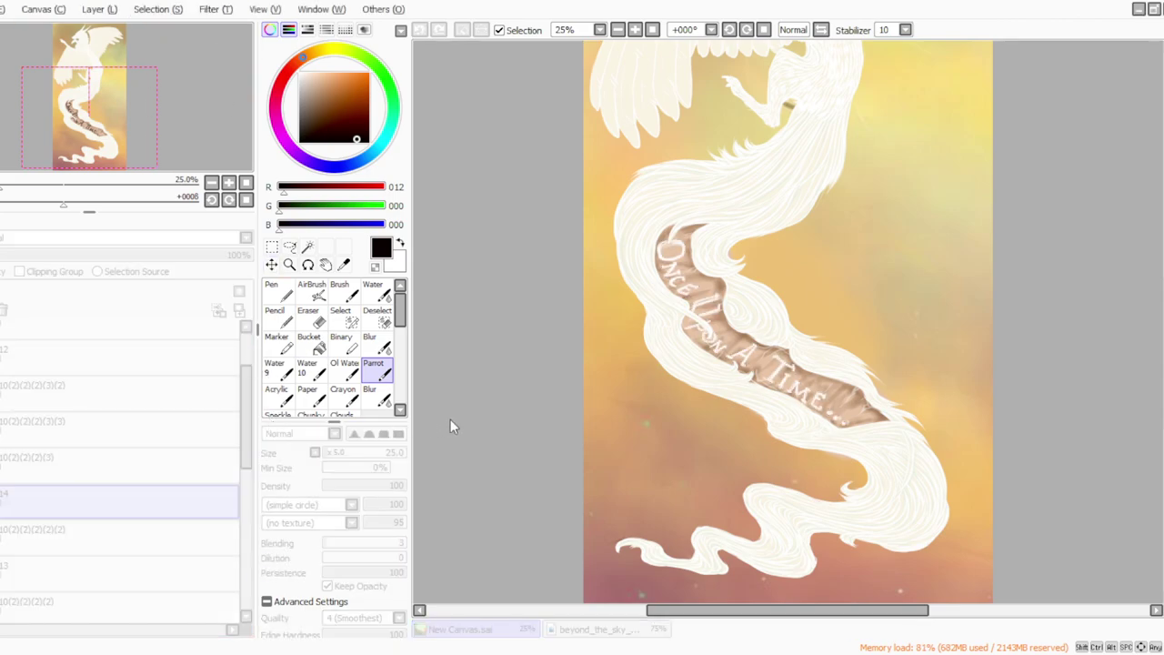
{"action": "left_click_drag", "start_coordinate": [446, 420], "coordinate": [330, 422]}
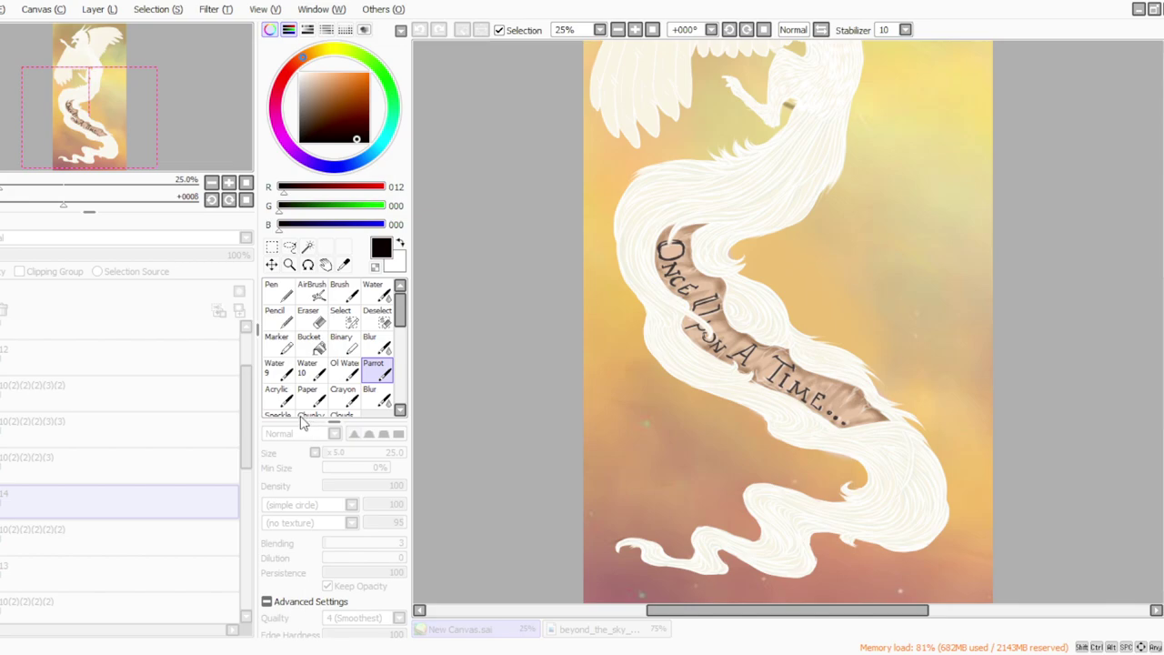
{"action": "key", "text": "Return"}
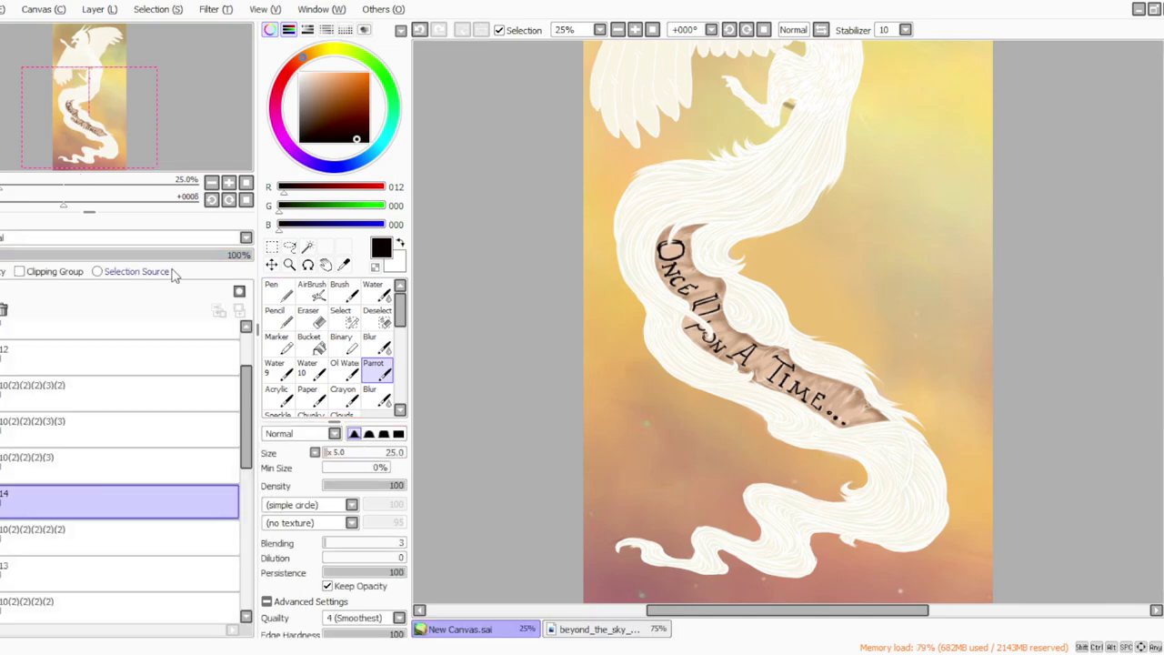
Step: Set the lettering layer's opacity to 82% and merge a duplicate of it down into the layer beneath the original
{"action": "left_click", "coordinate": [202, 258]}
{"action": "left_click", "coordinate": [94, 7]}
{"action": "left_click", "coordinate": [102, 76]}
{"action": "left_click_drag", "start_coordinate": [18, 502], "coordinate": [29, 561]}
{"action": "left_click", "coordinate": [102, 10]}
{"action": "left_click", "coordinate": [110, 144]}
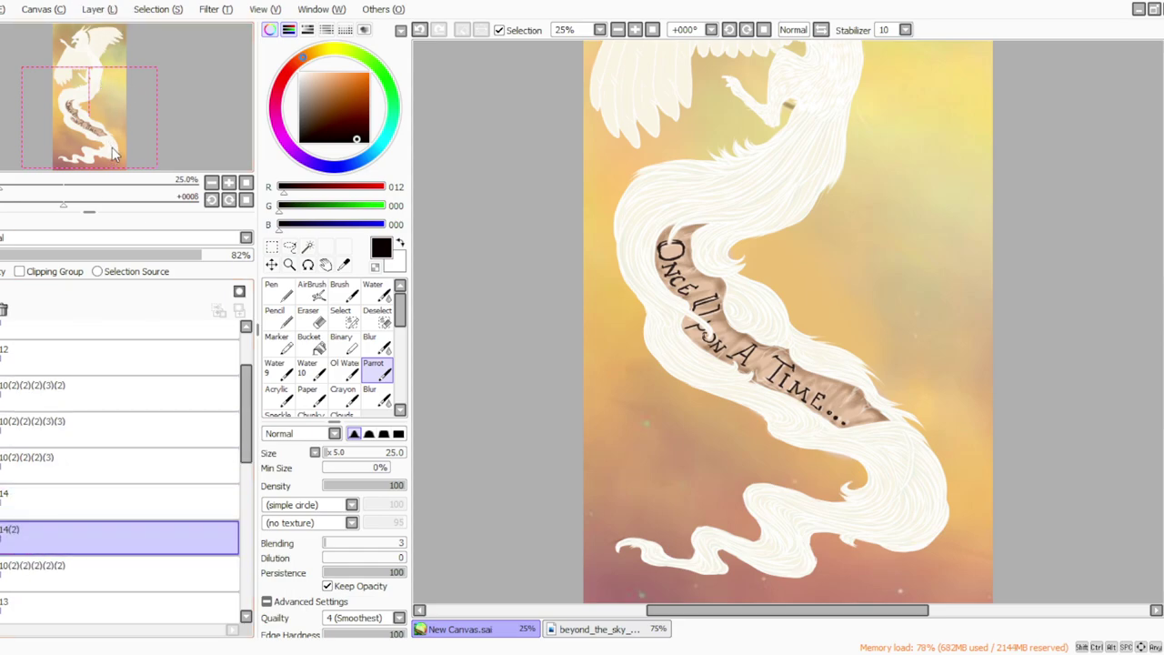
{"action": "left_click_drag", "start_coordinate": [247, 398], "coordinate": [248, 418]}
{"action": "left_click", "coordinate": [2, 488]}
{"action": "left_click", "coordinate": [2, 488]}
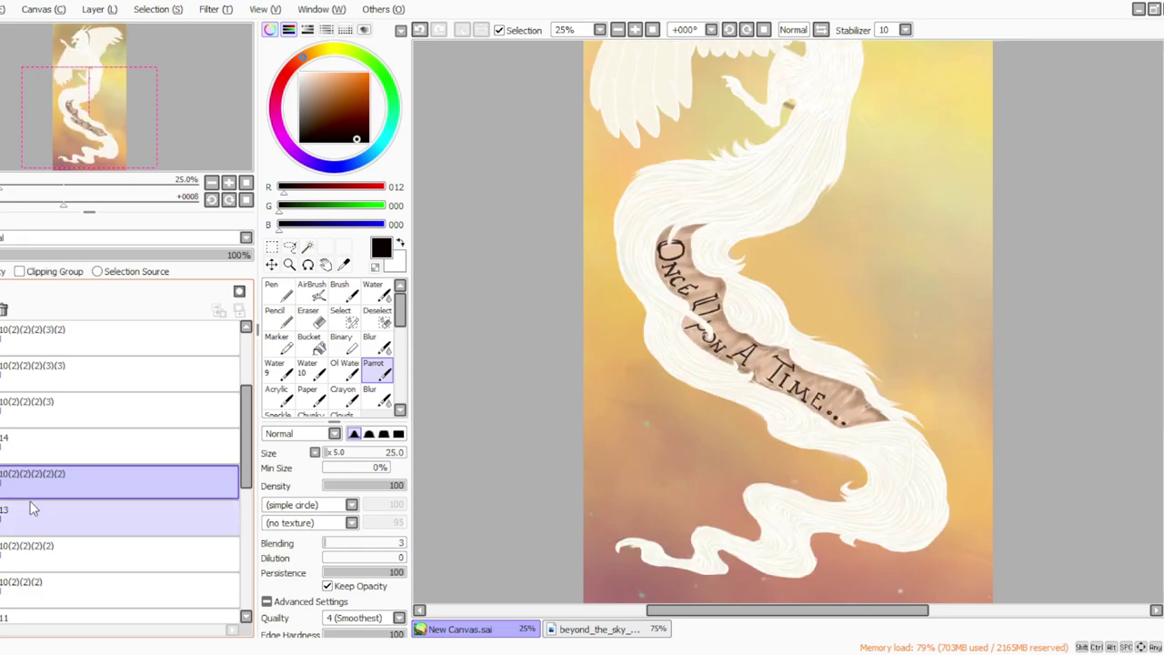
Step: Duplicate the peach band's layer 13 and brighten the copy to a warm, saturated orange with the Hue and Saturation filter
{"action": "left_click_drag", "start_coordinate": [251, 415], "coordinate": [251, 434]}
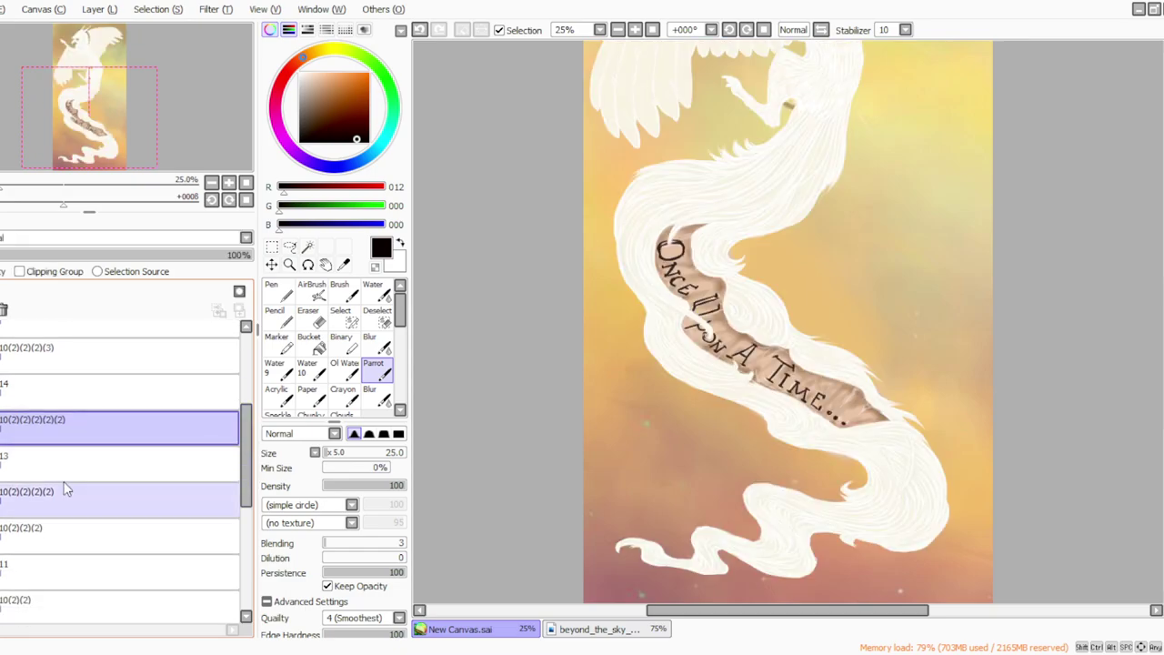
{"action": "left_click", "coordinate": [18, 460]}
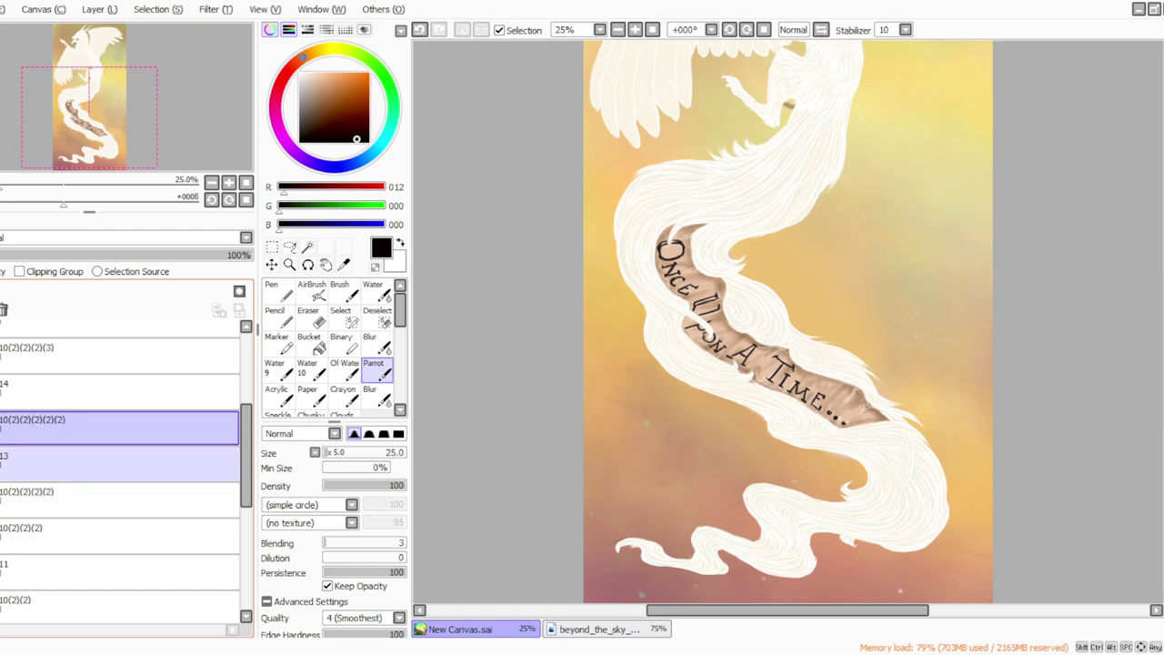
{"action": "left_click", "coordinate": [93, 11]}
{"action": "left_click", "coordinate": [108, 76]}
{"action": "left_click", "coordinate": [208, 13]}
{"action": "left_click", "coordinate": [216, 33]}
{"action": "left_click", "coordinate": [323, 442]}
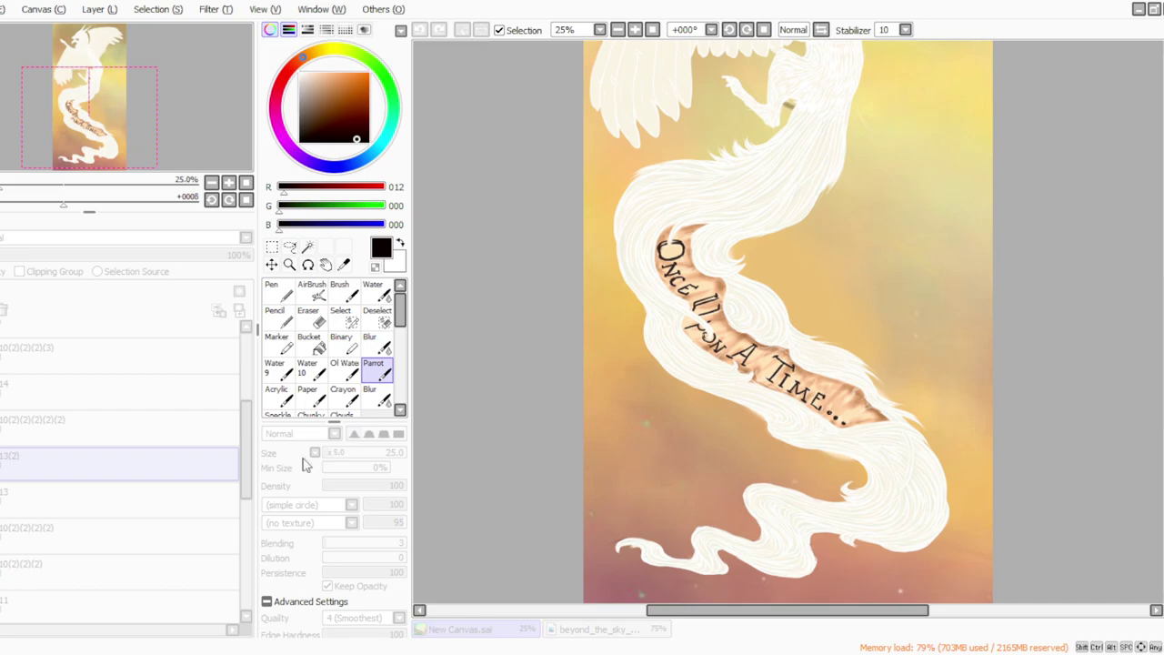
{"action": "left_click_drag", "start_coordinate": [275, 433], "coordinate": [247, 431]}
{"action": "left_click_drag", "start_coordinate": [277, 476], "coordinate": [400, 488]}
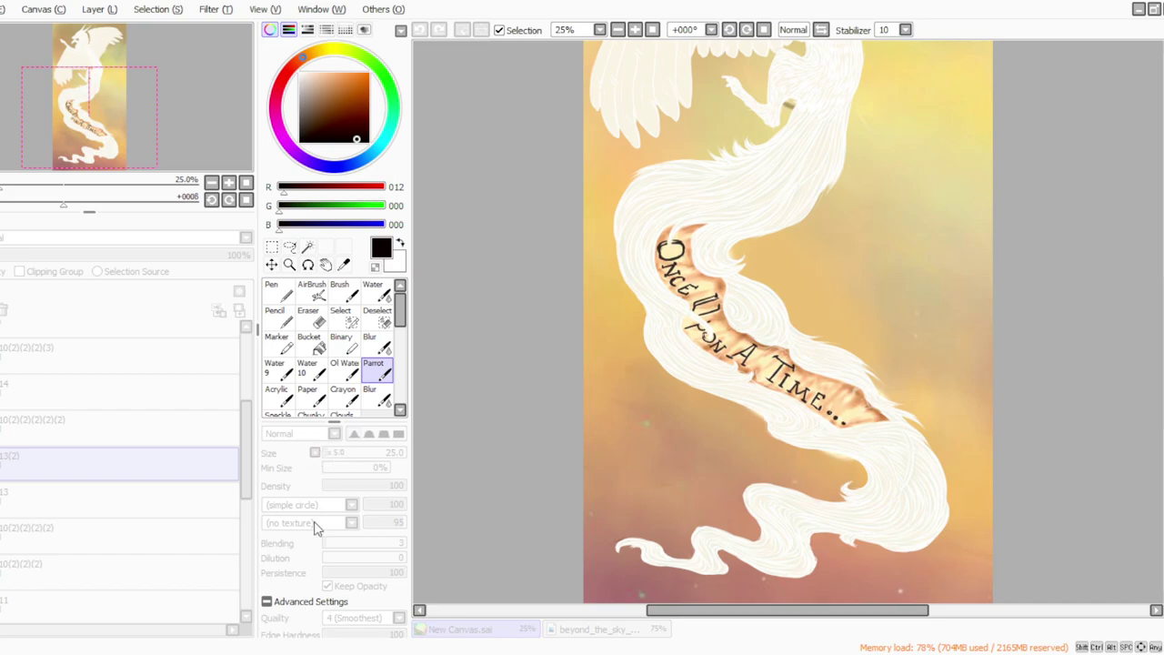
Step: Soften the brightened band copy with the Eraser at size 105 and merge it down into layer 13 at full opacity
{"action": "left_click", "coordinate": [314, 320]}
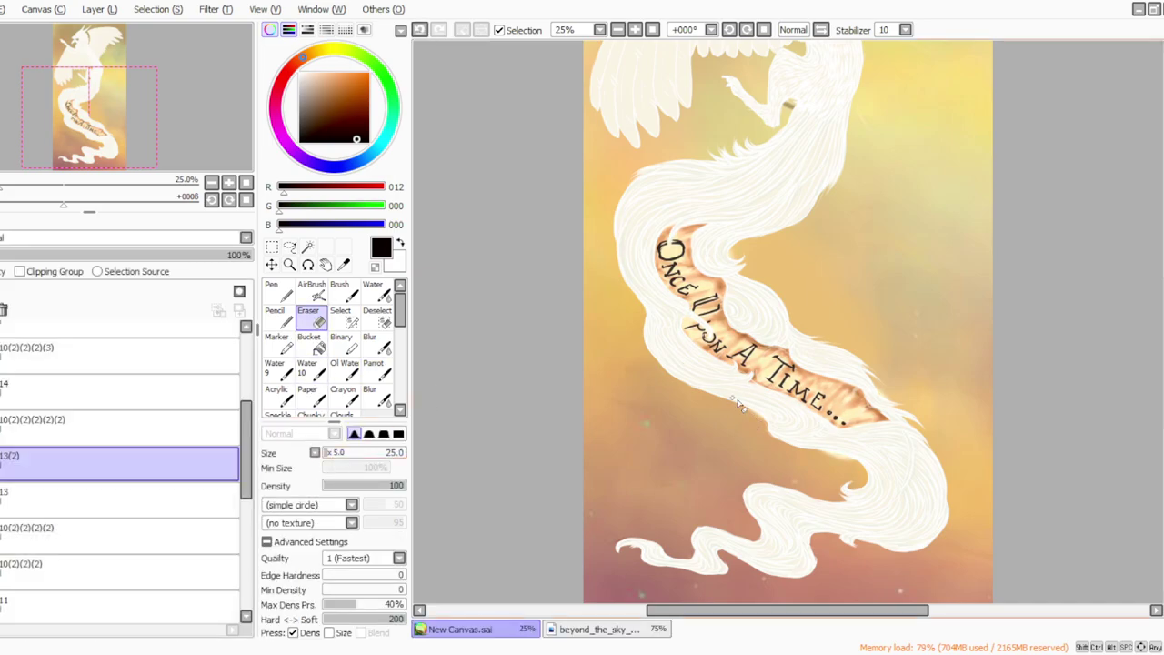
{"action": "left_click_drag", "start_coordinate": [333, 453], "coordinate": [342, 453]}
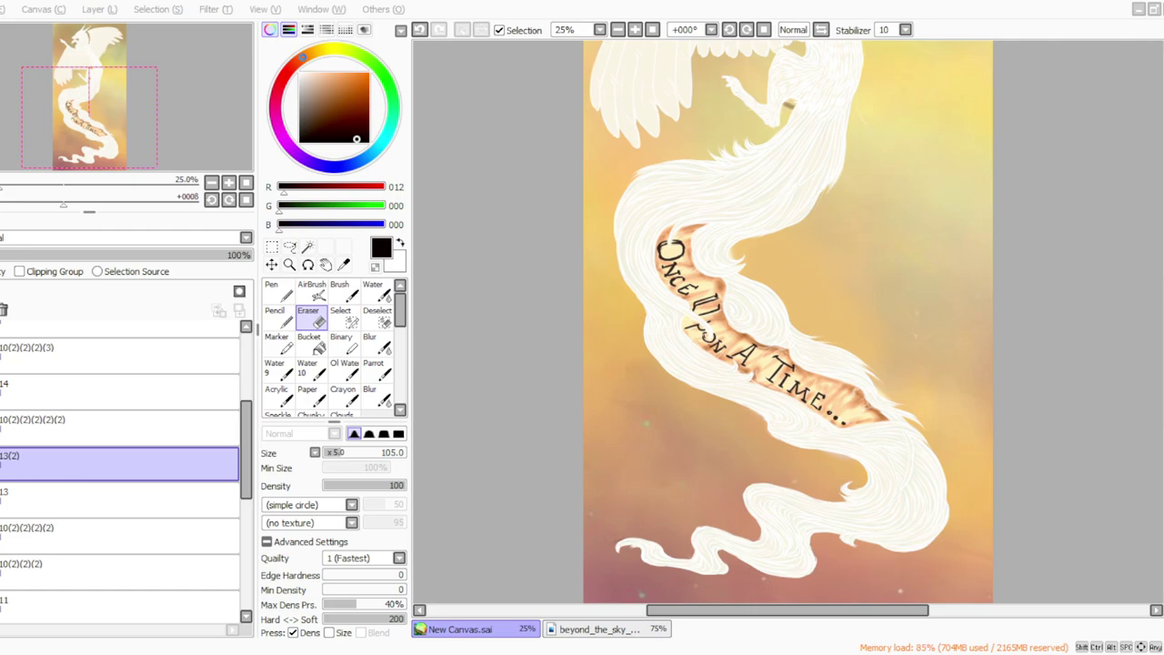
{"action": "left_click_drag", "start_coordinate": [218, 256], "coordinate": [250, 255]}
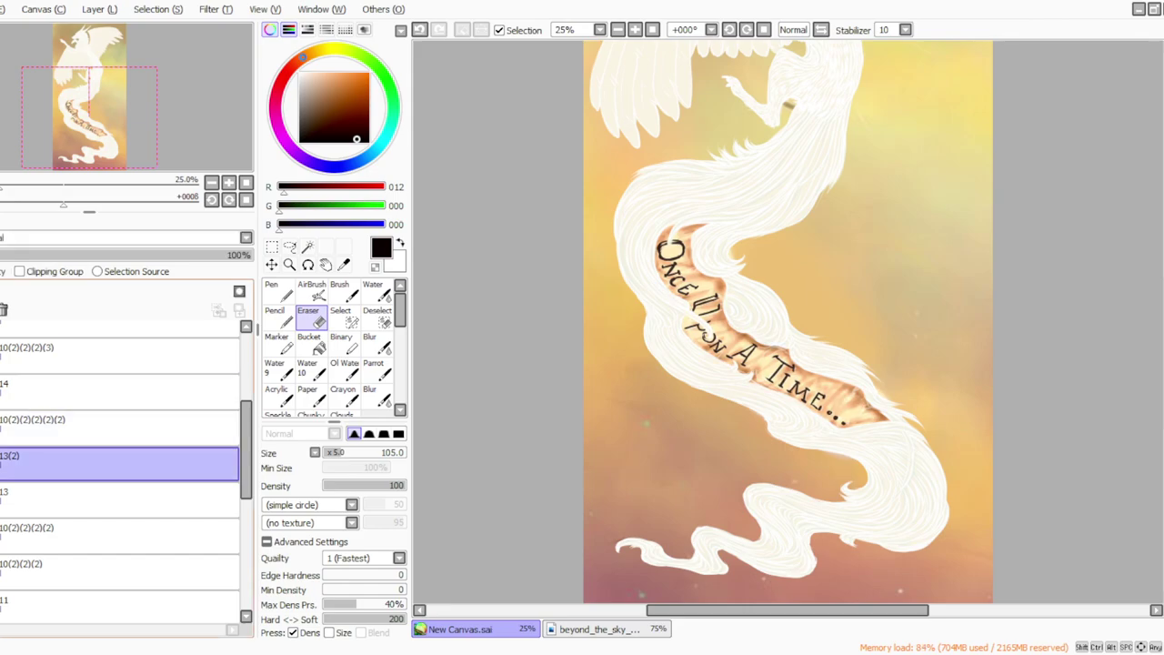
{"action": "left_click", "coordinate": [162, 257]}
{"action": "left_click_drag", "start_coordinate": [165, 263], "coordinate": [270, 265]}
{"action": "left_click_drag", "start_coordinate": [19, 255], "coordinate": [250, 256]}
{"action": "left_click_drag", "start_coordinate": [18, 256], "coordinate": [250, 256]}
{"action": "left_click", "coordinate": [100, 9]}
{"action": "left_click", "coordinate": [107, 155]}
Step: Try further brightening the merged band layer directly with the Hue and Saturation filter
{"action": "left_click", "coordinate": [2, 464]}
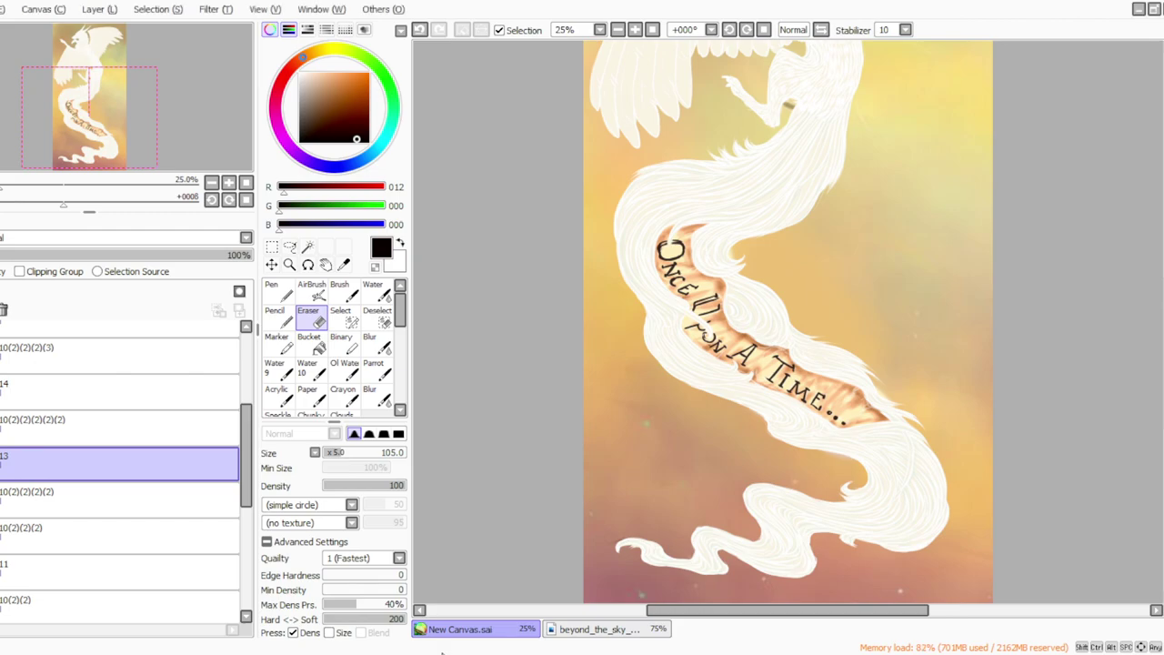
{"action": "left_click", "coordinate": [2, 428]}
{"action": "left_click", "coordinate": [2, 428]}
{"action": "left_click", "coordinate": [118, 429]}
{"action": "left_click", "coordinate": [56, 464]}
{"action": "left_click", "coordinate": [204, 9]}
{"action": "left_click", "coordinate": [211, 28]}
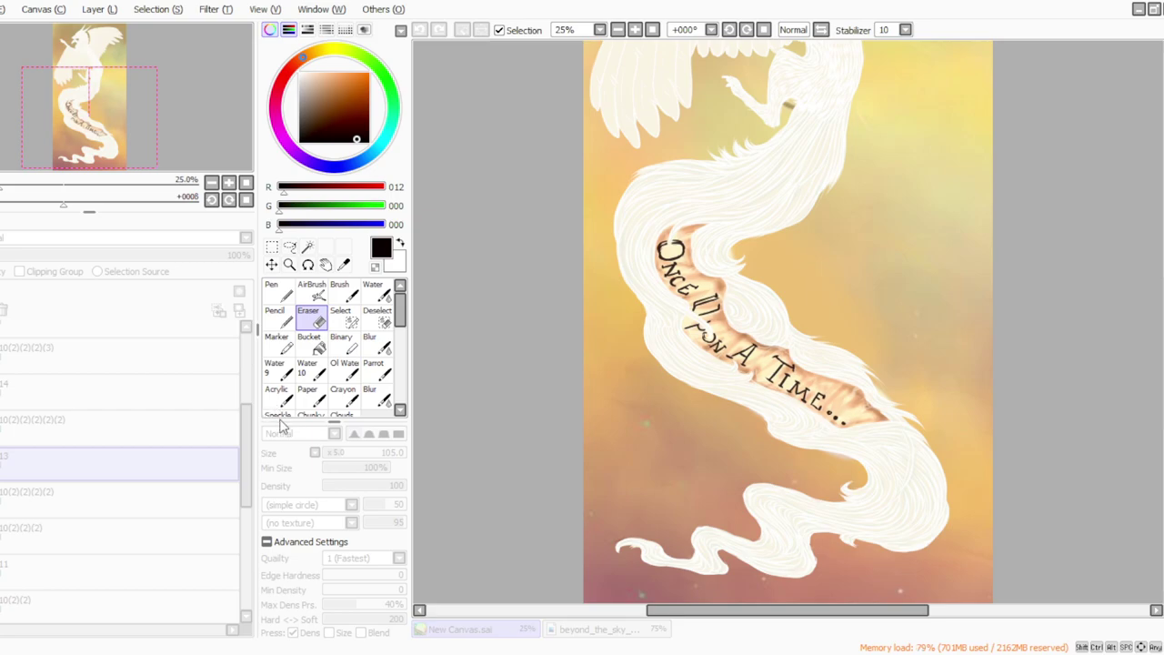
{"action": "left_click", "coordinate": [323, 414]}
{"action": "left_click", "coordinate": [215, 10]}
{"action": "left_click", "coordinate": [225, 33]}
{"action": "left_click", "coordinate": [338, 453]}
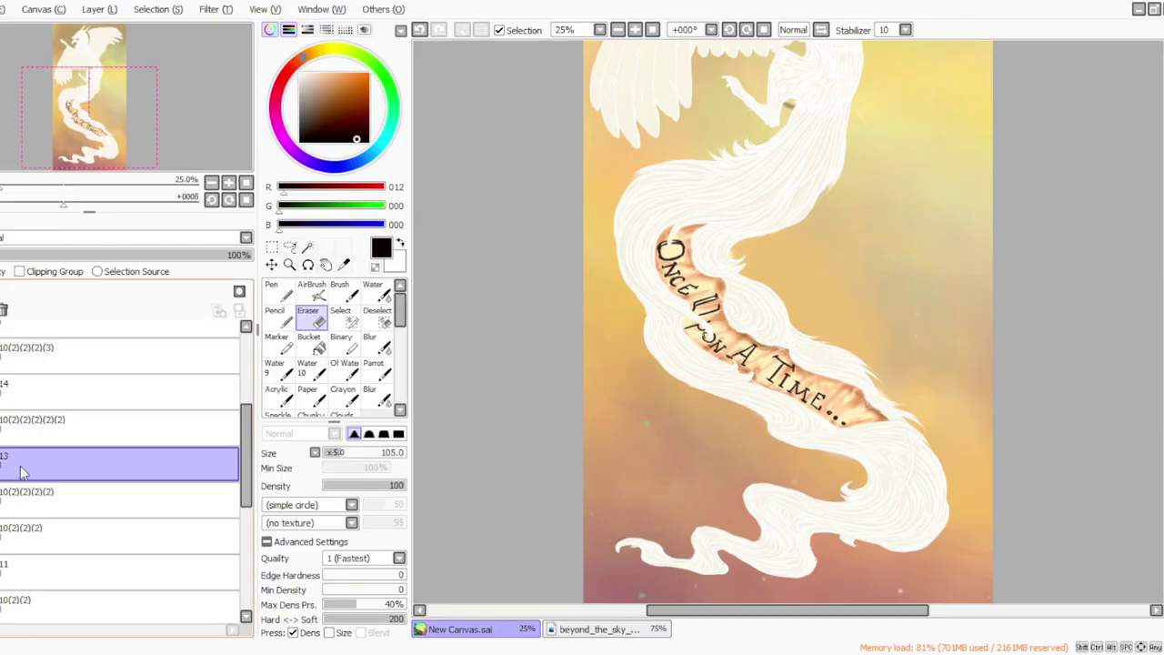
Step: Duplicate the merged band layer 13 and lighten the copy towards pale cream with the Hue and Saturation filter
{"action": "left_click", "coordinate": [119, 428]}
{"action": "left_click", "coordinate": [1, 427]}
{"action": "left_click", "coordinate": [1, 428]}
{"action": "left_click", "coordinate": [1, 428]}
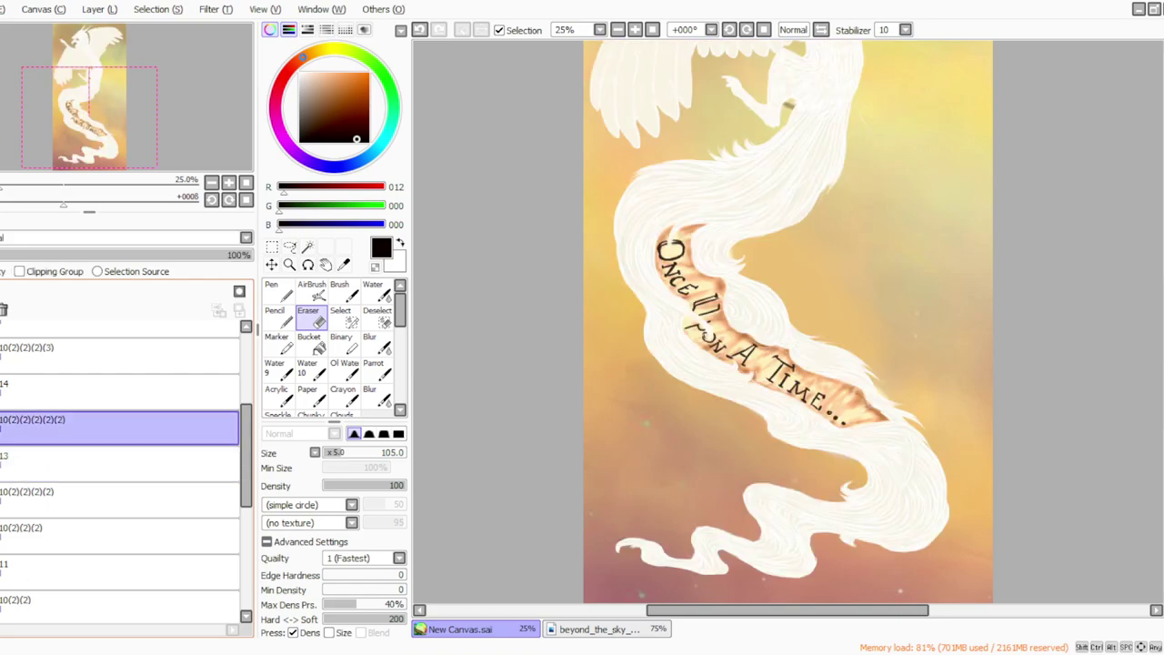
{"action": "left_click", "coordinate": [119, 462]}
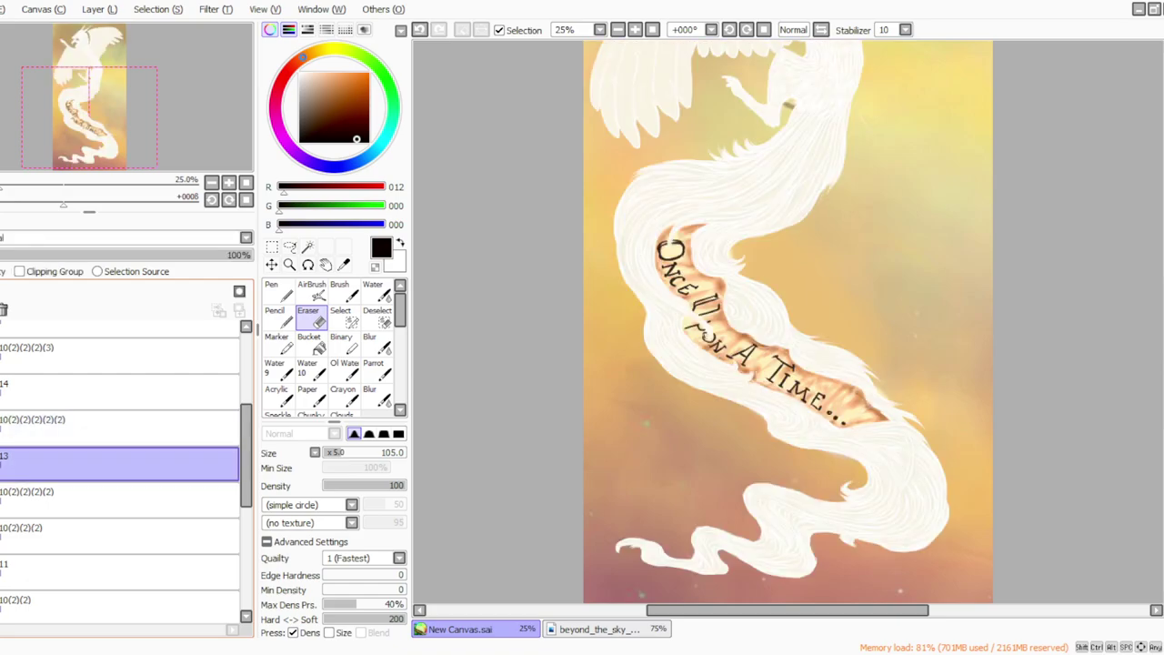
{"action": "left_click", "coordinate": [97, 13]}
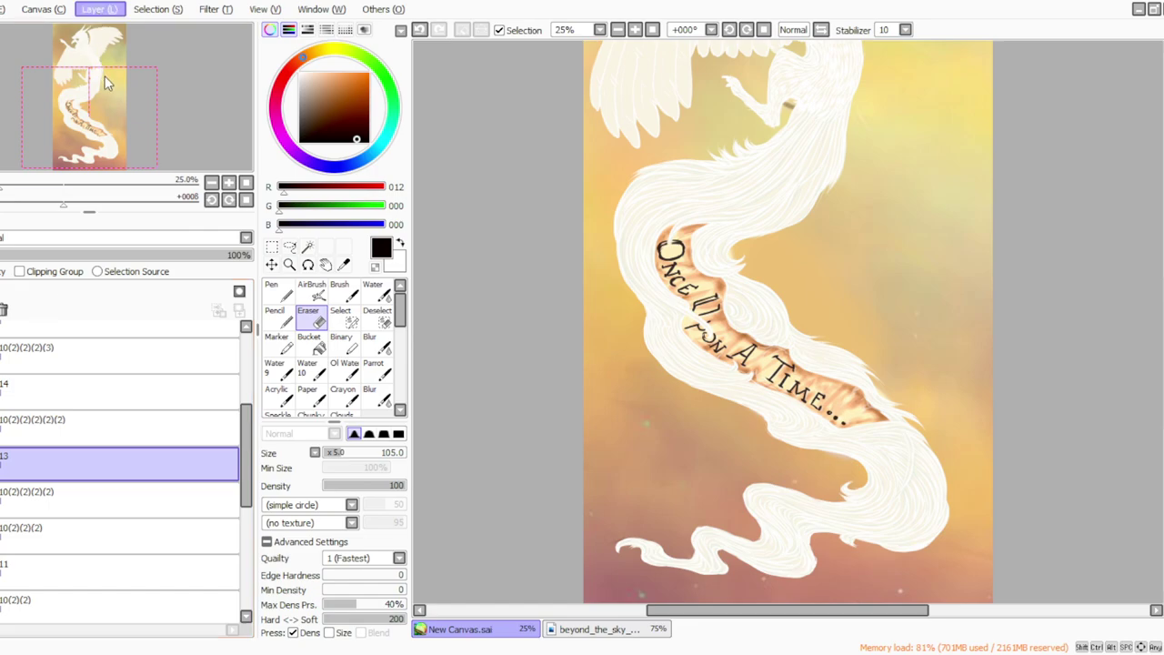
{"action": "left_click", "coordinate": [104, 77]}
{"action": "left_click", "coordinate": [217, 13]}
{"action": "left_click", "coordinate": [235, 31]}
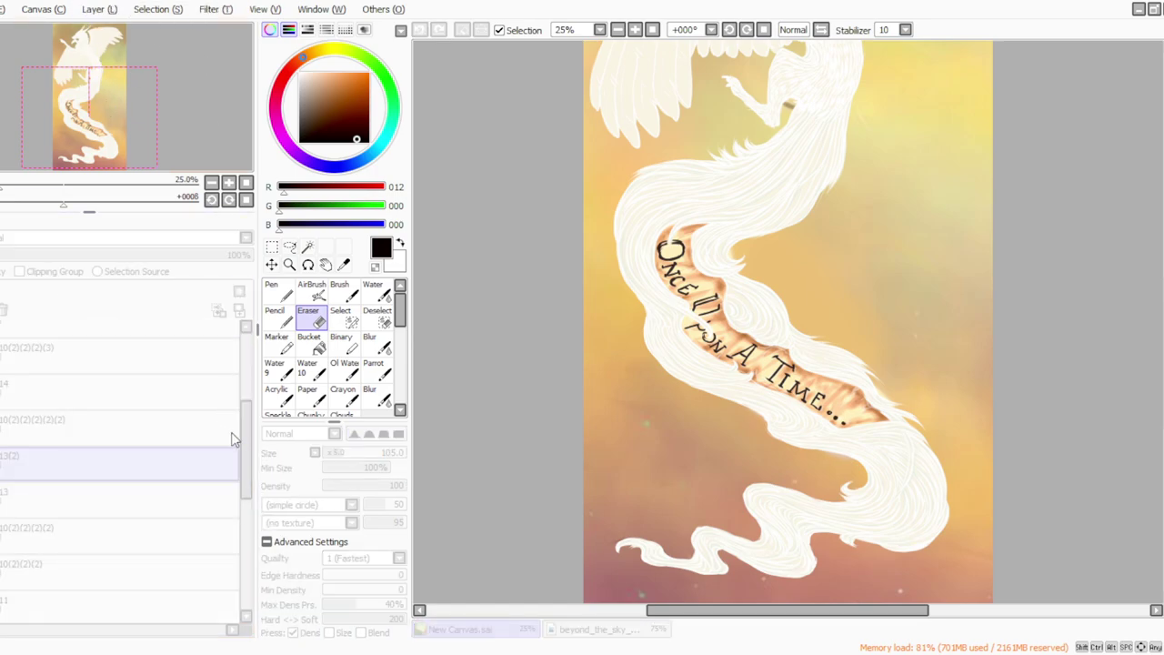
{"action": "left_click", "coordinate": [321, 415]}
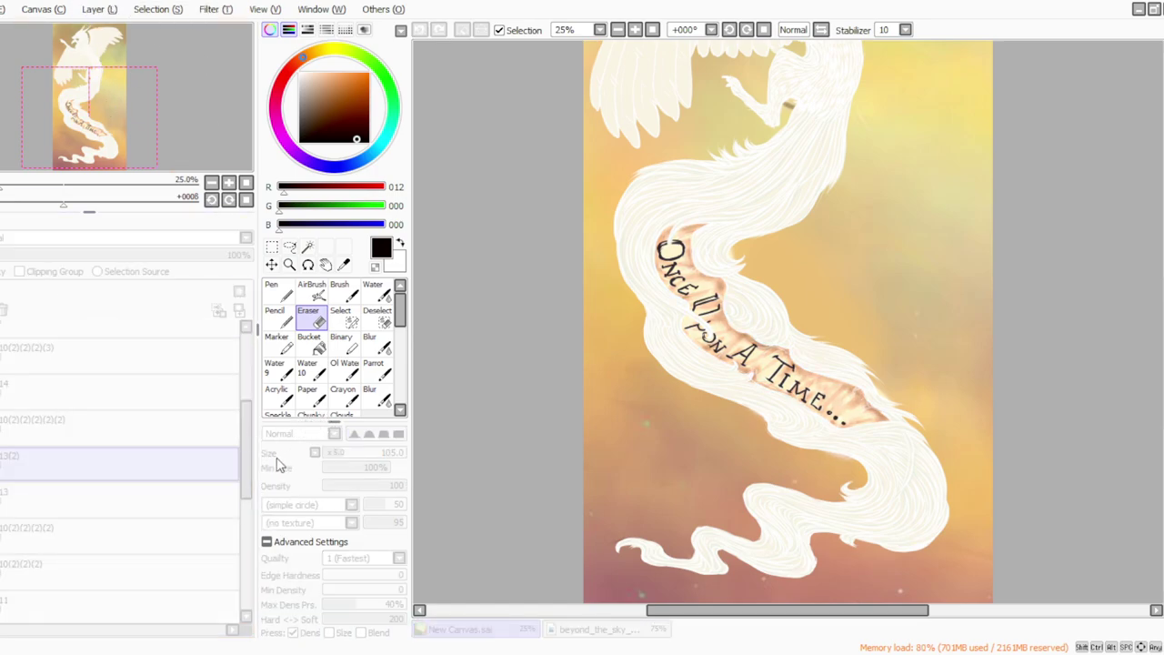
{"action": "key", "text": "Return"}
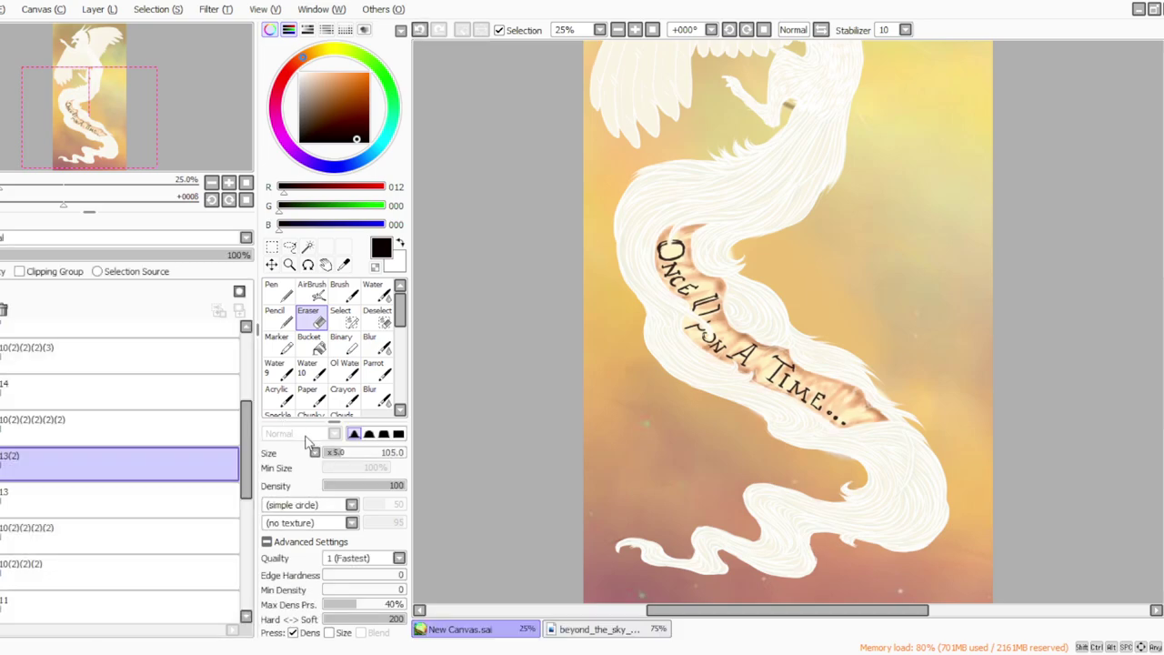
Step: Soften the paler band copy using the Blur tool at size 70 and the Eraser at size 105
{"action": "left_click", "coordinate": [369, 343]}
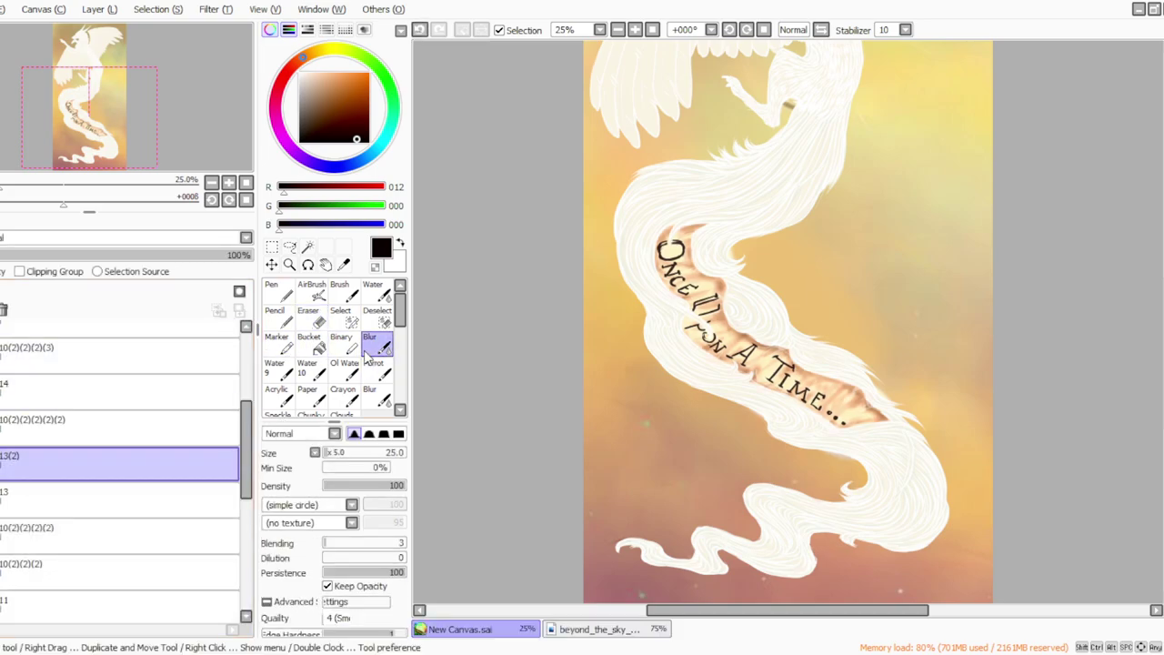
{"action": "left_click", "coordinate": [2, 464]}
{"action": "left_click", "coordinate": [2, 465]}
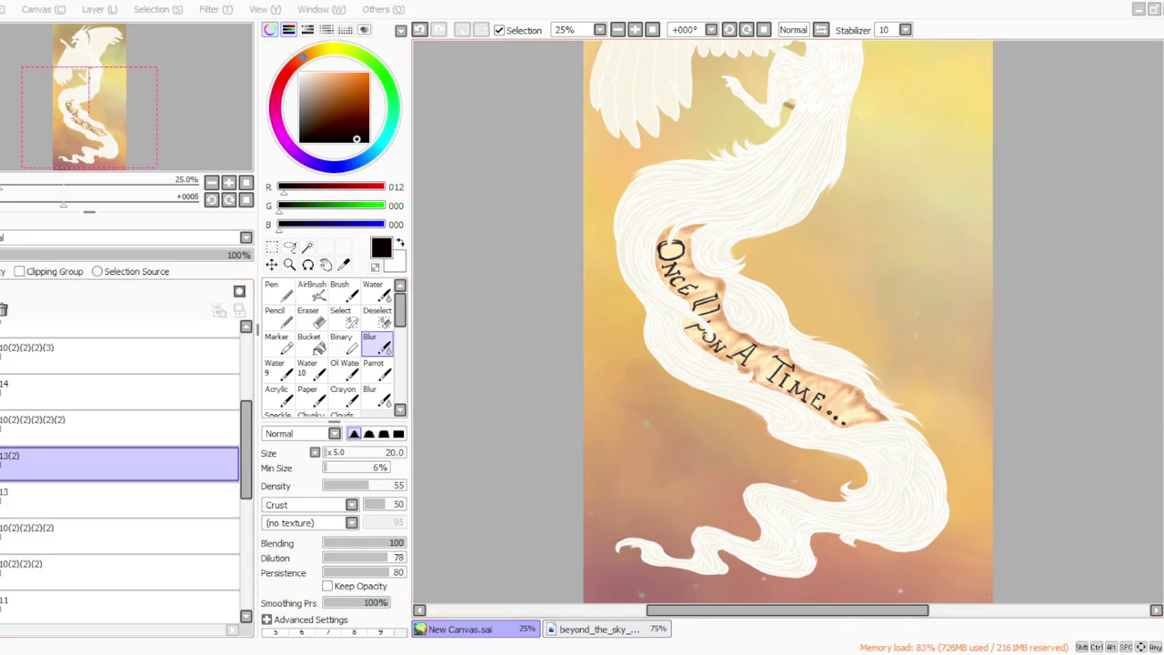
{"action": "left_click_drag", "start_coordinate": [329, 453], "coordinate": [334, 453]}
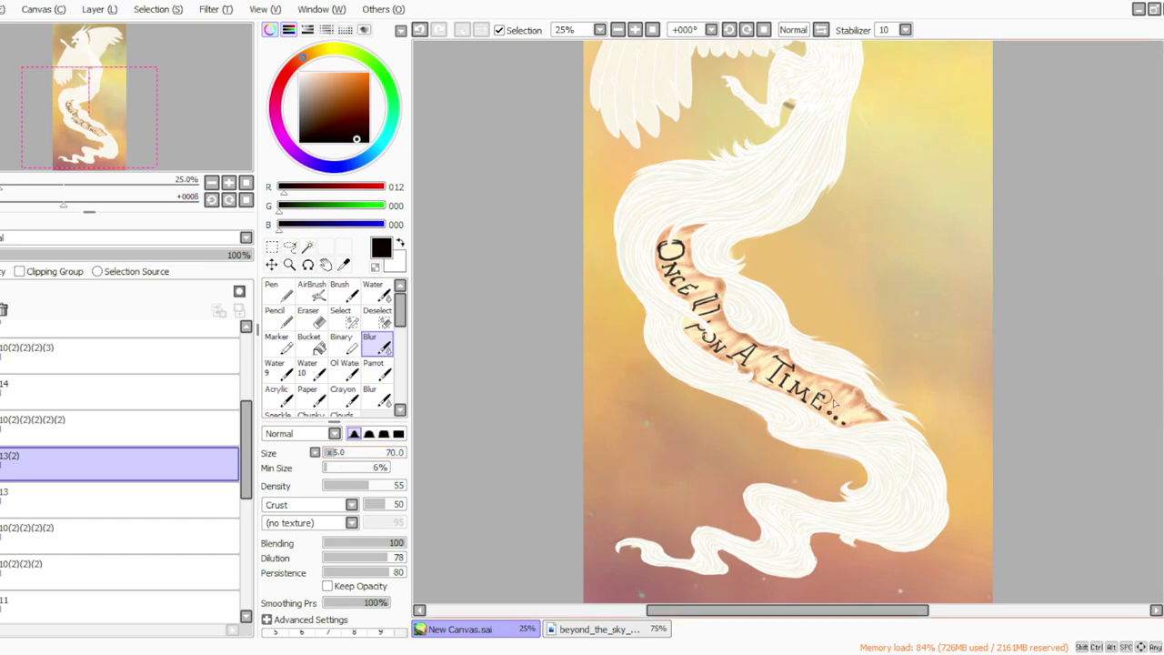
{"action": "left_click", "coordinate": [303, 314]}
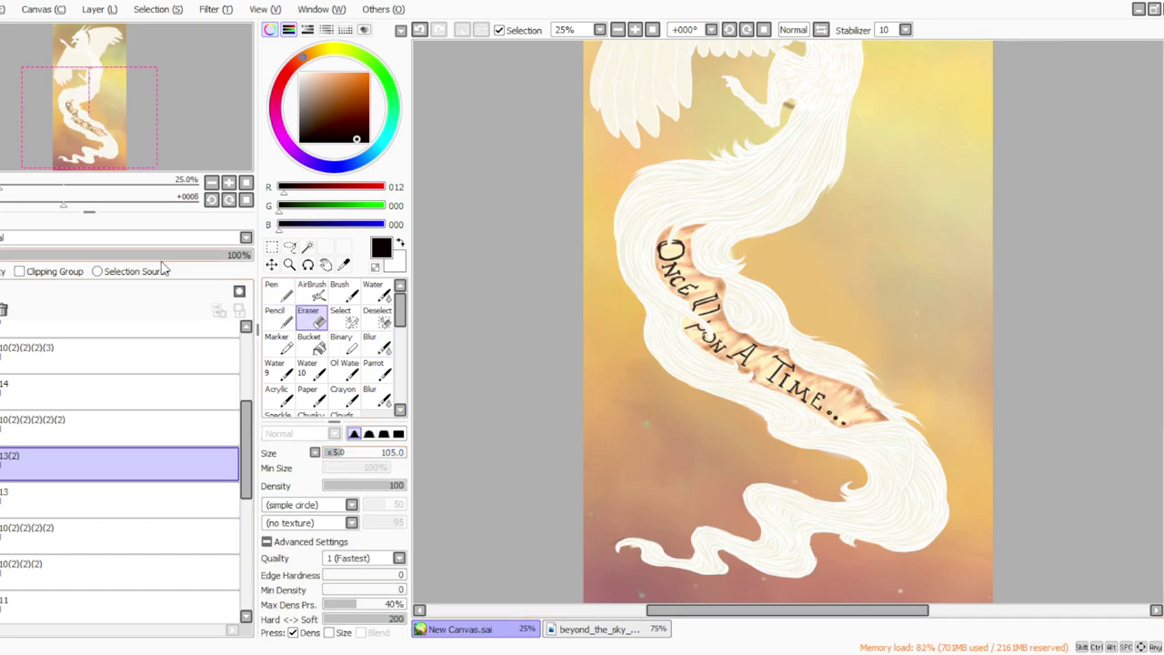
Step: Sample pale cream (RGB 255, 241, 195) from the band and paint soft highlights over it on a new layer with the Parrot brush at size 100
{"action": "left_click", "coordinate": [343, 264]}
{"action": "left_click", "coordinate": [853, 406]}
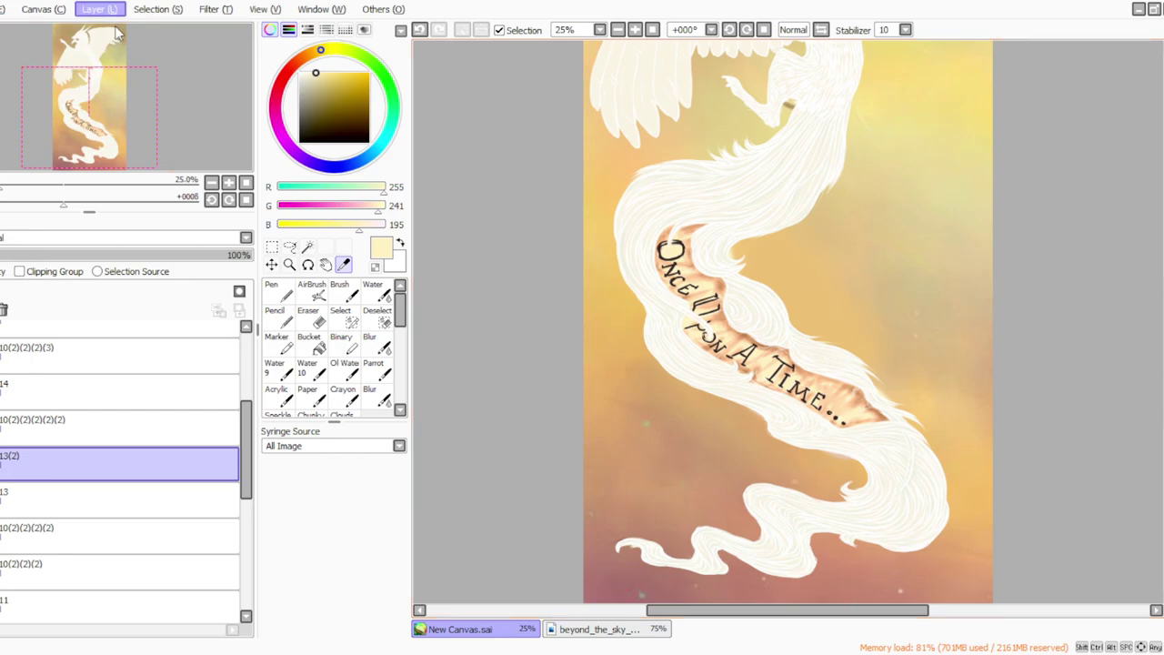
{"action": "key", "text": "ctrl+shift+n"}
{"action": "left_click", "coordinate": [373, 369]}
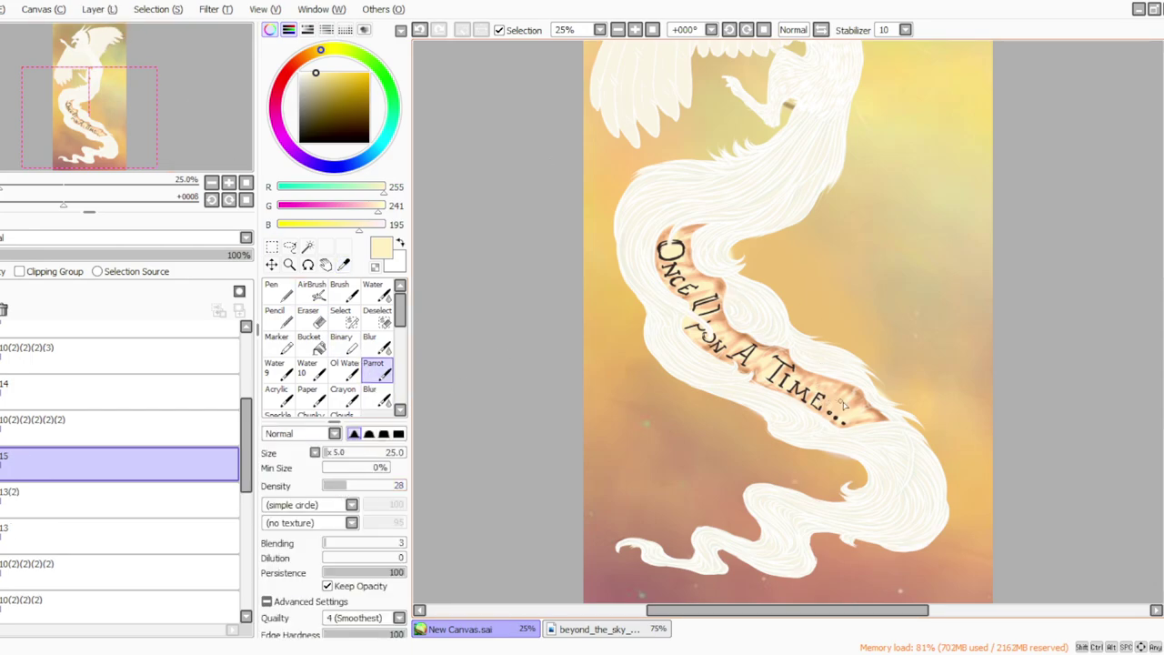
{"action": "left_click_drag", "start_coordinate": [329, 454], "coordinate": [339, 453]}
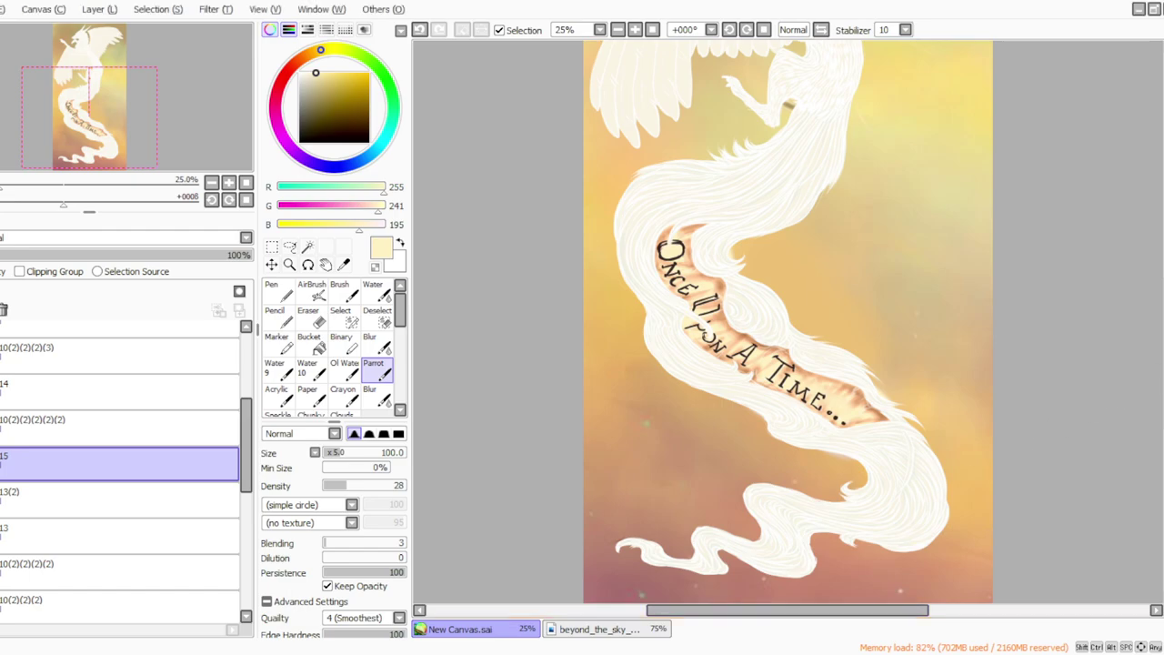
Step: Check the highlighted band against the whole creature and set the cream highlight layer's opacity to 82%
{"action": "scroll", "coordinate": [787, 323], "scroll_direction": "up", "scroll_amount": 5}
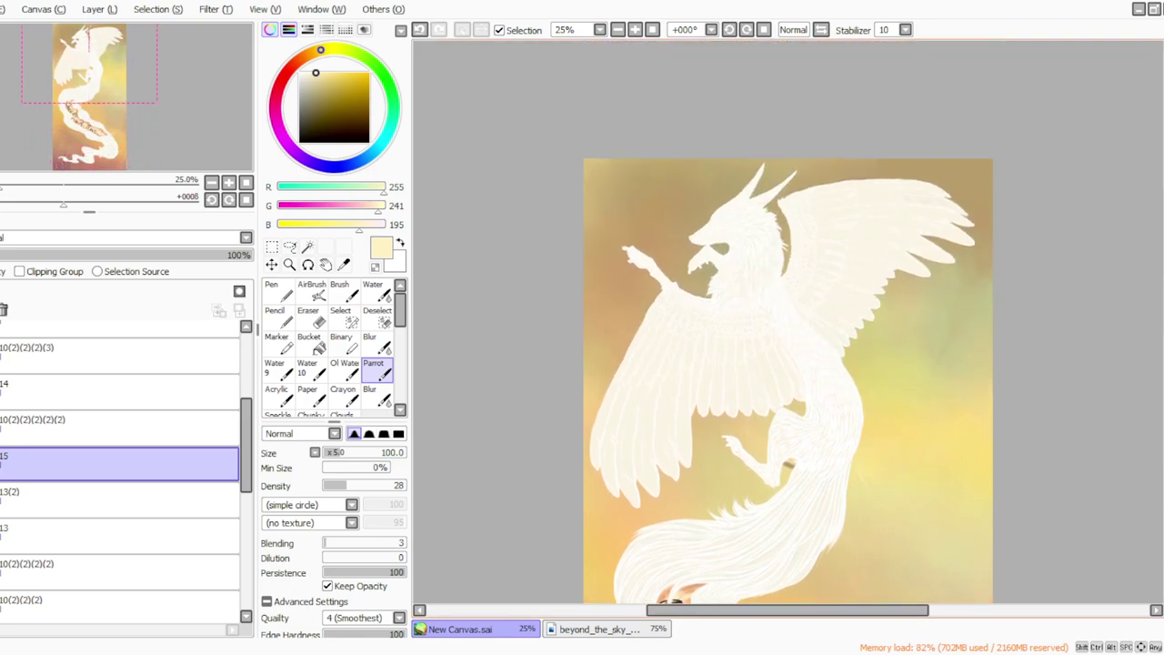
{"action": "scroll", "coordinate": [788, 327], "scroll_direction": "down", "scroll_amount": 3}
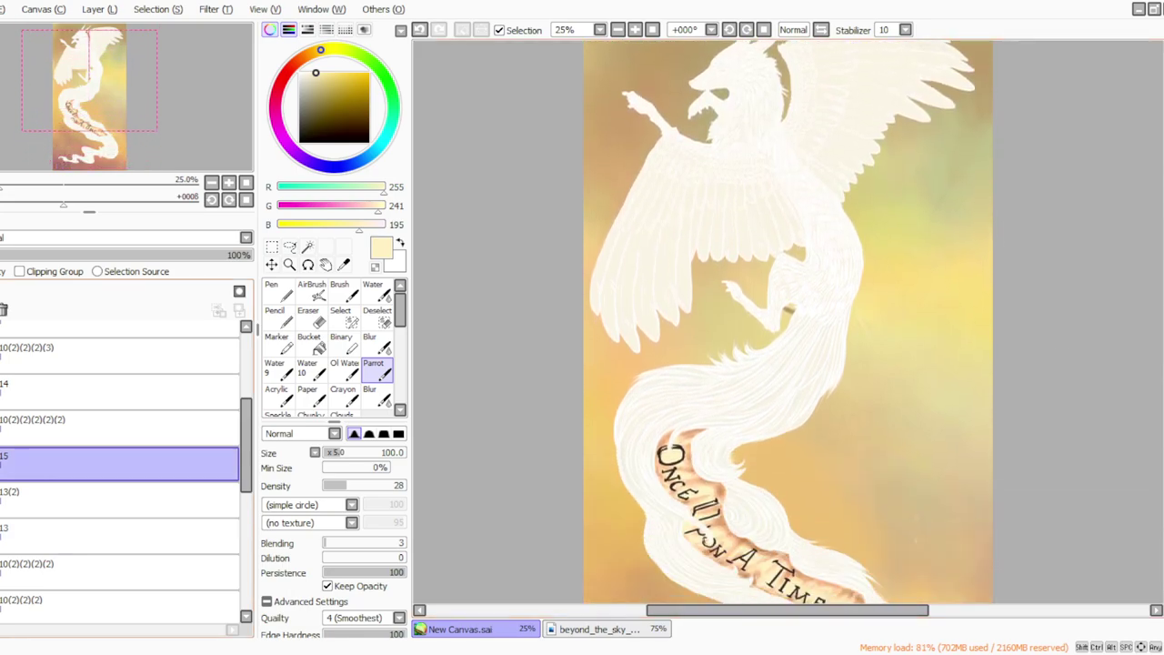
{"action": "scroll", "coordinate": [788, 323], "scroll_direction": "down", "scroll_amount": 2}
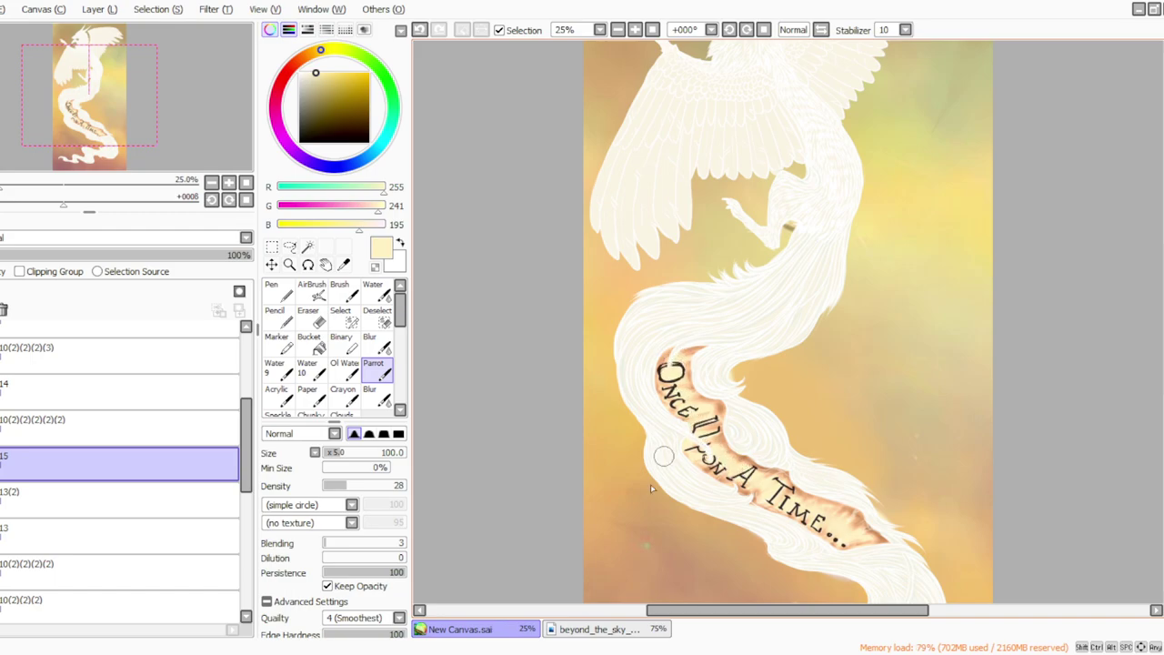
{"action": "left_click", "coordinate": [207, 256]}
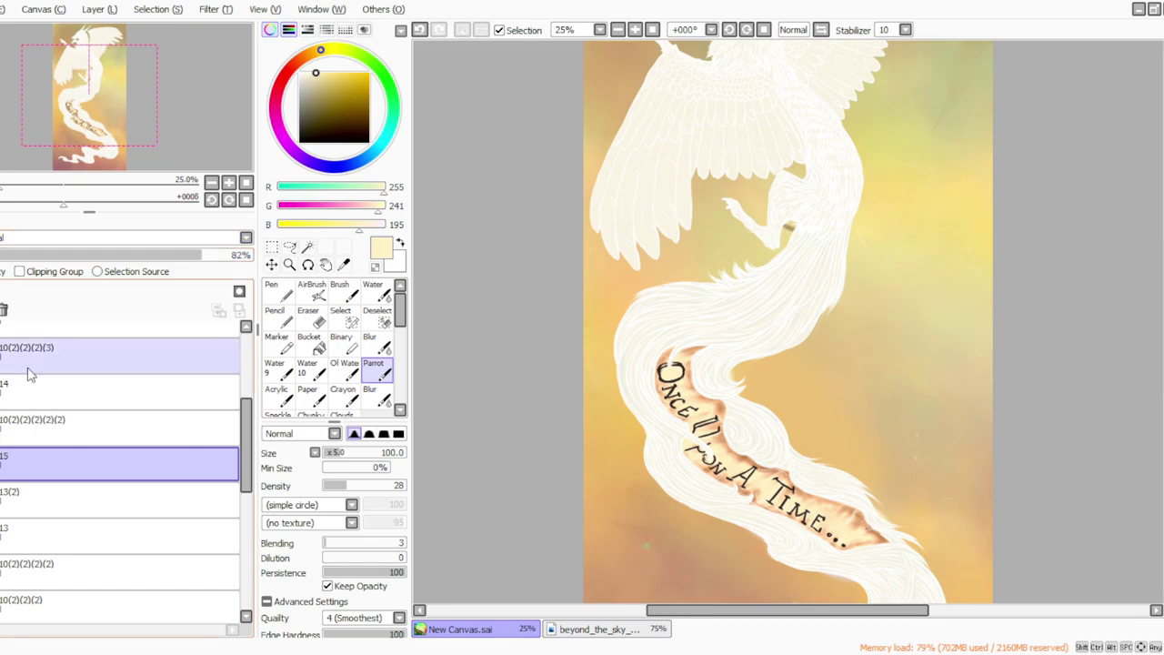
Step: Merge the cream highlight layer down into the lightened band layer 13(2)
{"action": "left_click", "coordinate": [87, 13]}
{"action": "left_click", "coordinate": [2, 310]}
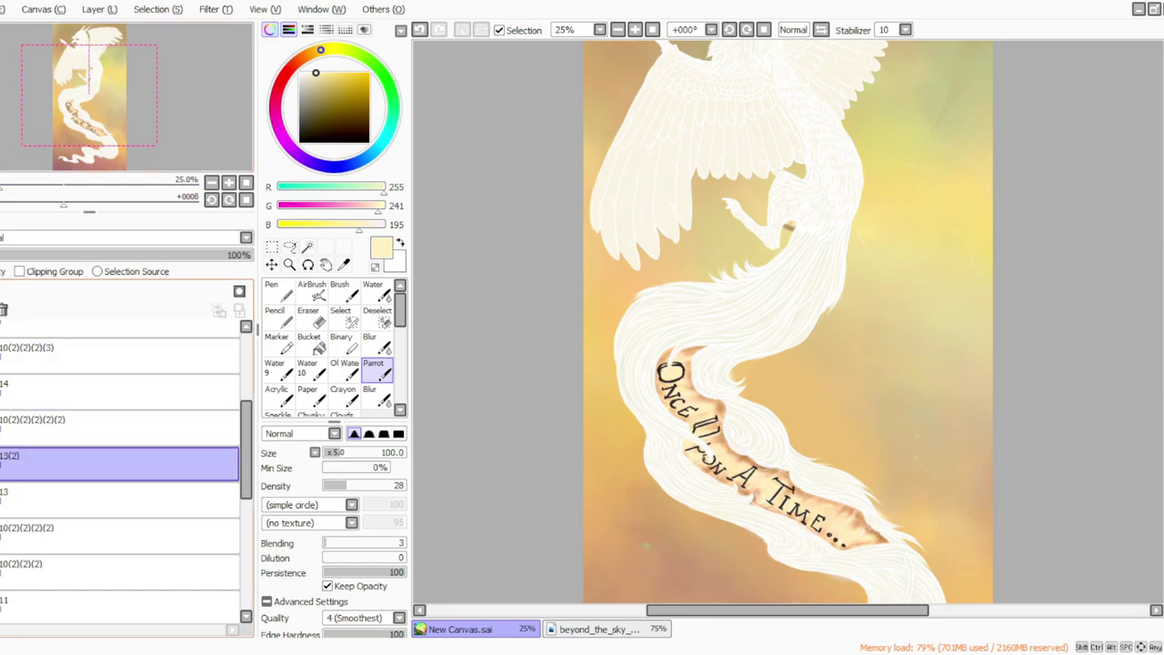
{"action": "left_click", "coordinate": [309, 319]}
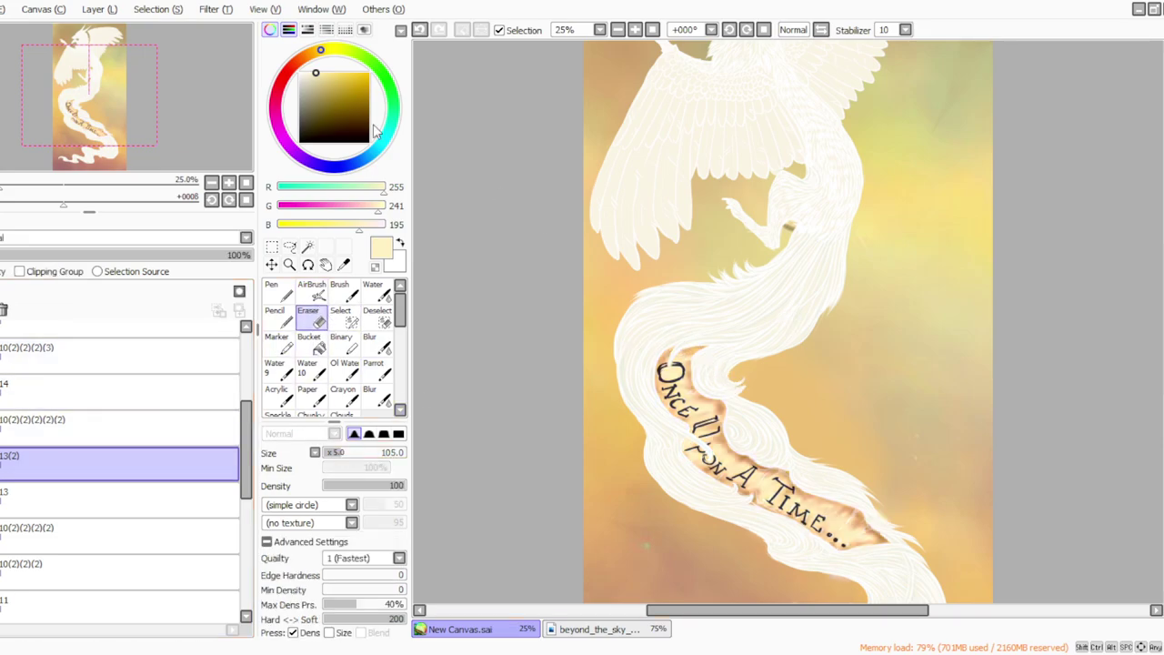
Step: Duplicate the layer 10 copy directly above the band, and duplicate band layer 13(2)
{"action": "left_click", "coordinate": [119, 427]}
{"action": "left_click", "coordinate": [103, 13]}
{"action": "left_click", "coordinate": [100, 76]}
{"action": "left_click", "coordinate": [118, 500]}
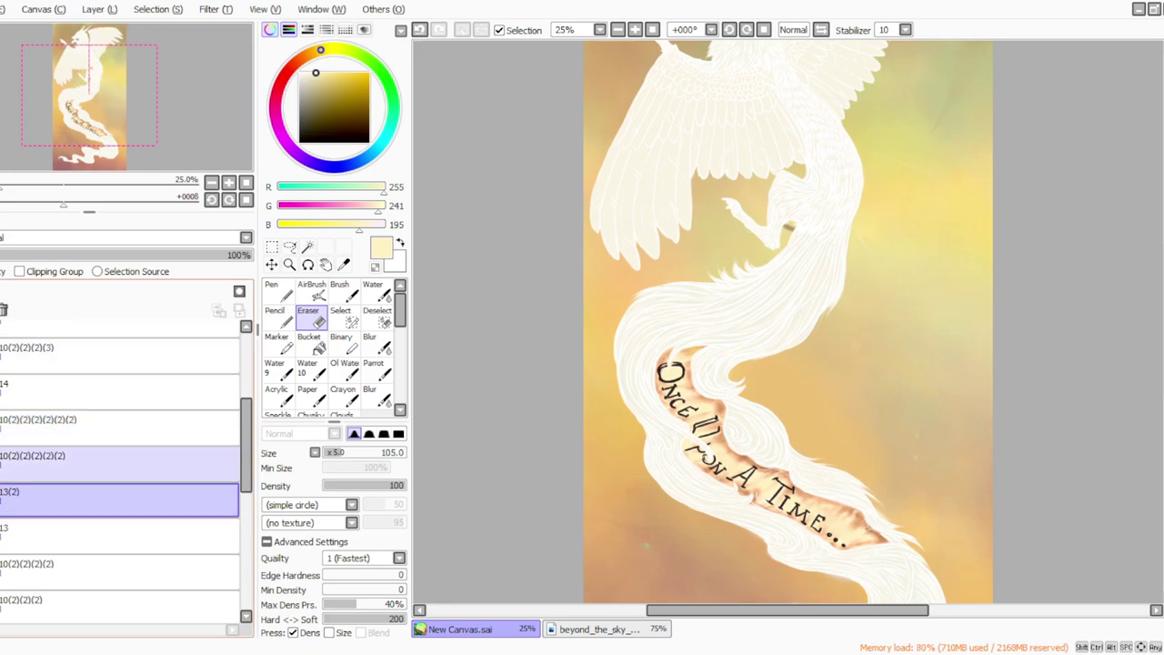
{"action": "left_click", "coordinate": [100, 80]}
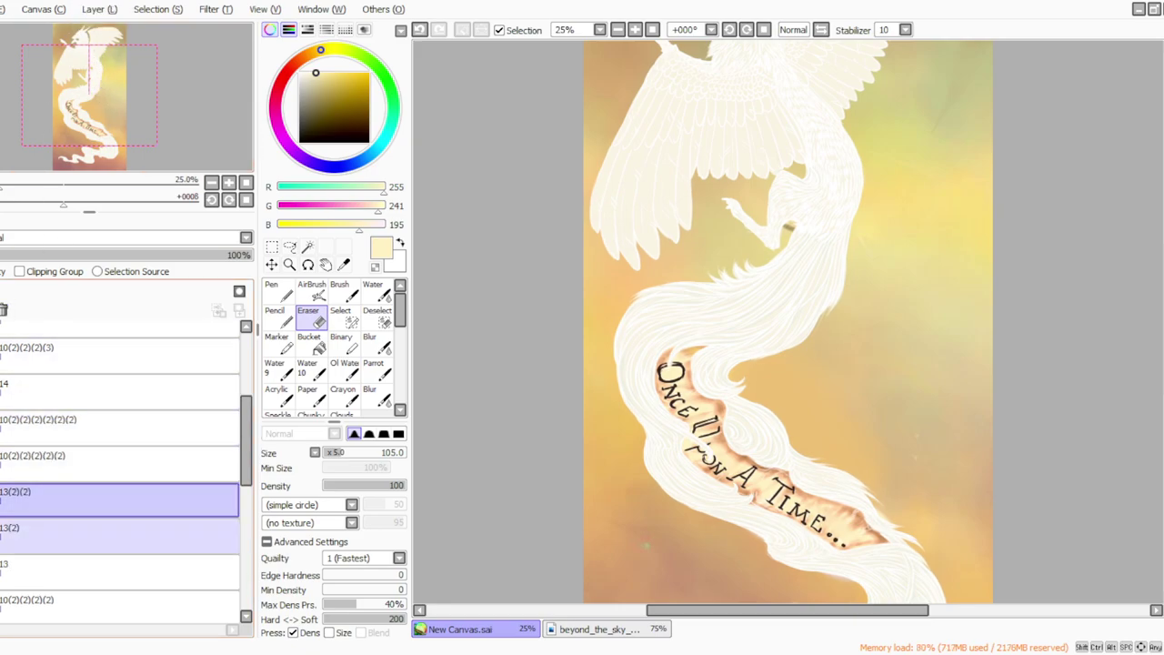
Step: Place the new layer 10 duplicate above the band duplicate and merge it down into layer 13(2)(2)
{"action": "left_click", "coordinate": [91, 424]}
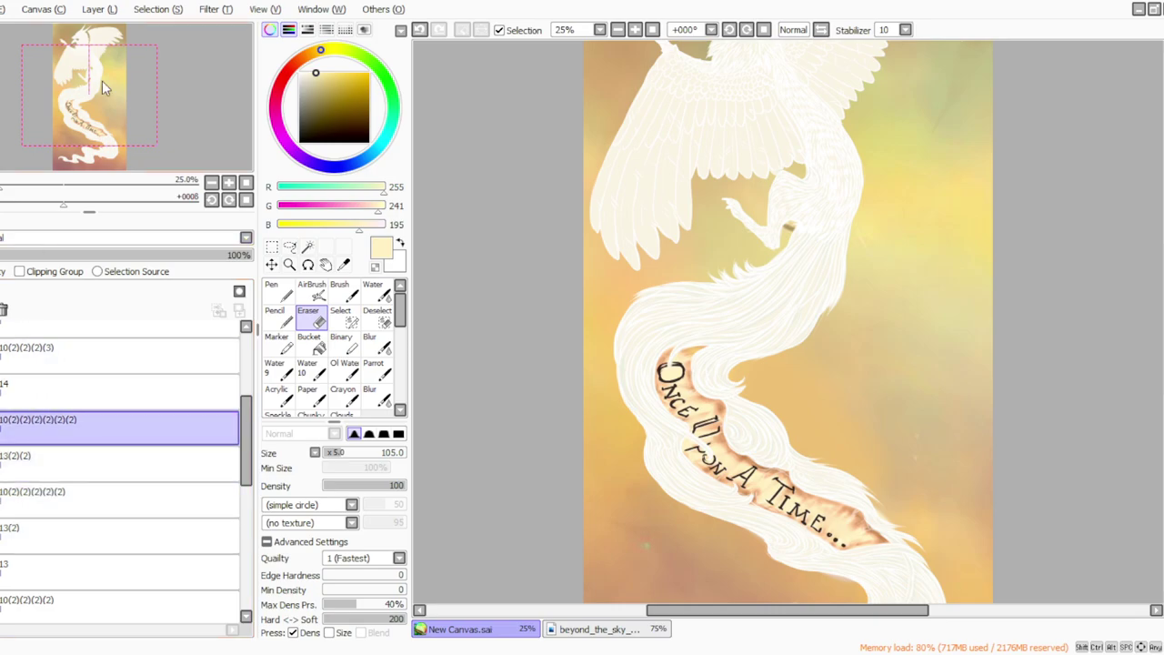
{"action": "left_click", "coordinate": [102, 10]}
{"action": "left_click", "coordinate": [123, 154]}
{"action": "left_click_drag", "start_coordinate": [181, 255], "coordinate": [251, 256]}
Step: Hide the creature layers and cover the two dark stray marks on layer 11 with the Parrot brush at size 130, density 19
{"action": "left_click", "coordinate": [1, 428]}
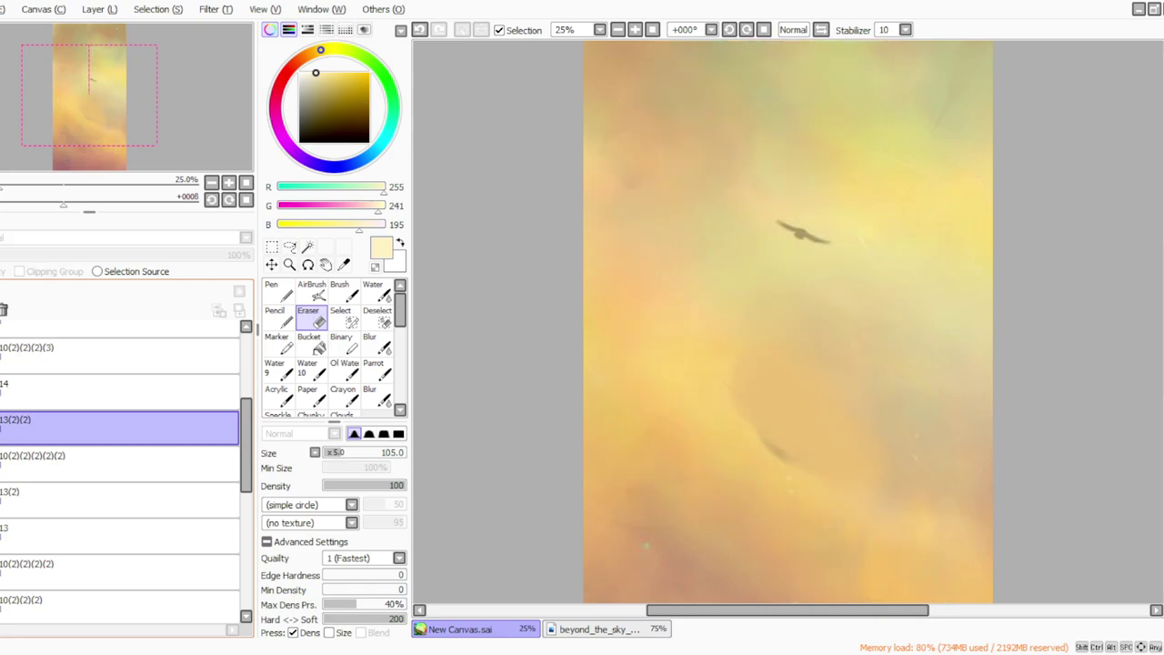
{"action": "scroll", "coordinate": [121, 527], "scroll_direction": "down", "scroll_amount": 3}
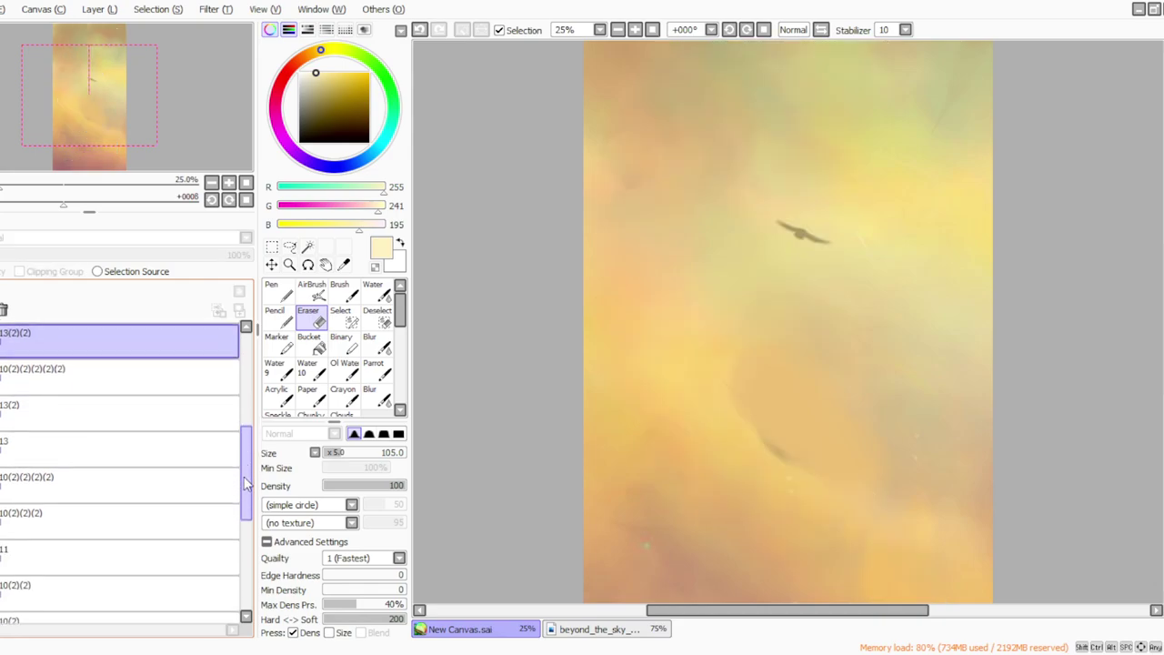
{"action": "left_click", "coordinate": [121, 526]}
{"action": "left_click", "coordinate": [374, 368]}
{"action": "left_click", "coordinate": [336, 485]}
{"action": "left_click_drag", "start_coordinate": [340, 452], "coordinate": [345, 452]}
{"action": "mouse_move", "coordinate": [773, 225]}
{"action": "left_mouse_down"}
{"action": "mouse_move", "coordinate": [803, 237]}
{"action": "mouse_move", "coordinate": [786, 224]}
{"action": "mouse_move", "coordinate": [814, 221]}
{"action": "mouse_move", "coordinate": [834, 246]}
{"action": "left_mouse_up"}
{"action": "left_click_drag", "start_coordinate": [759, 361], "coordinate": [774, 434]}
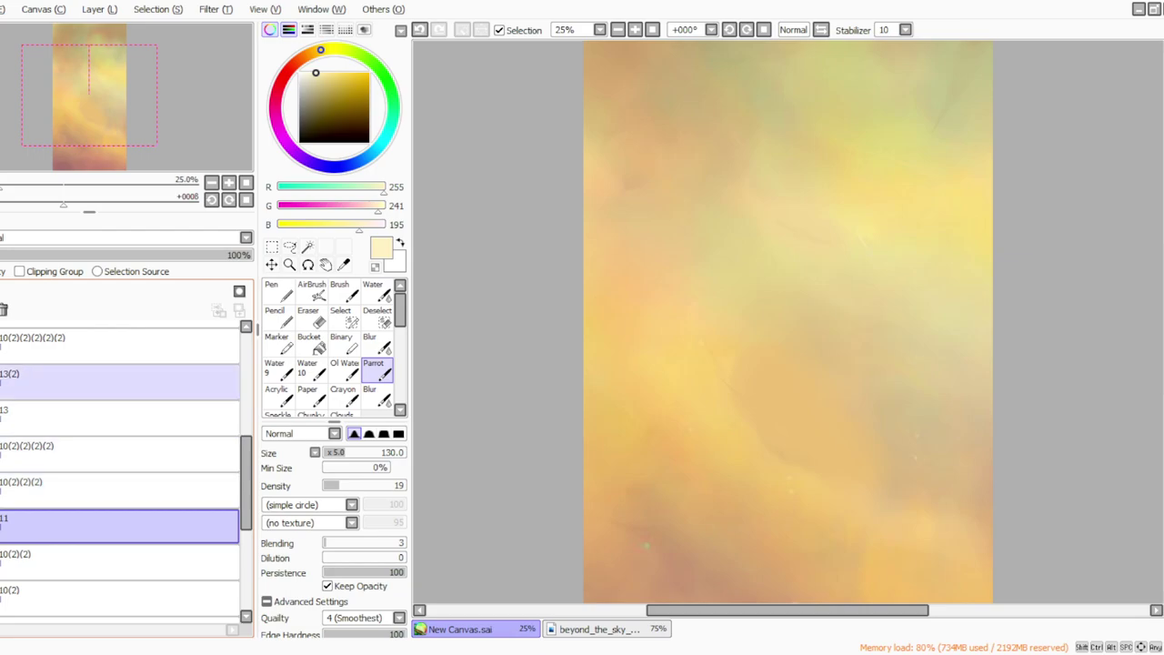
Step: Show the creature, lettering and merged band layers again and check the whole painting
{"action": "left_click", "coordinate": [1, 446]}
{"action": "left_click", "coordinate": [1, 446]}
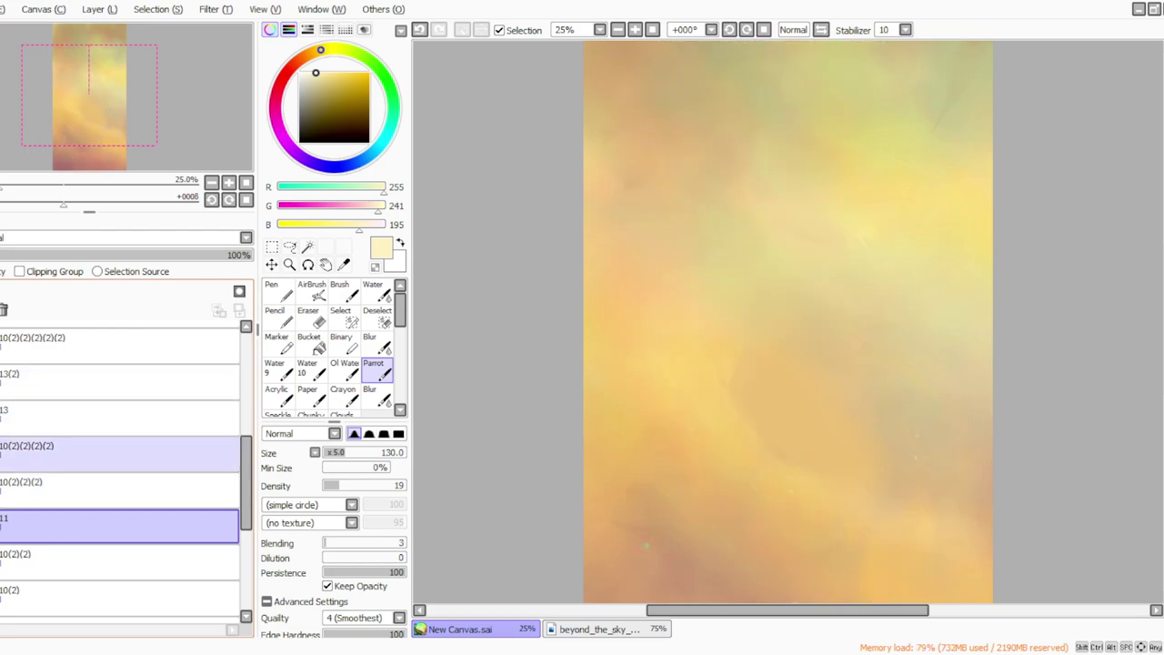
{"action": "left_click", "coordinate": [1, 338]}
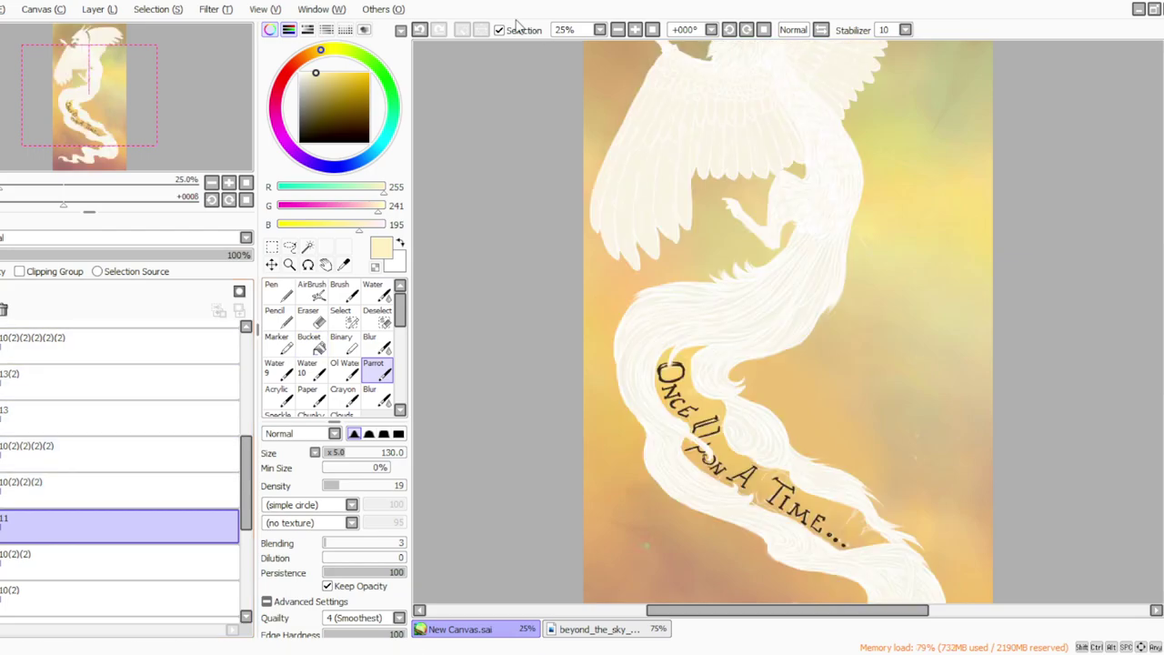
{"action": "scroll", "coordinate": [134, 376], "scroll_direction": "up", "scroll_amount": 2}
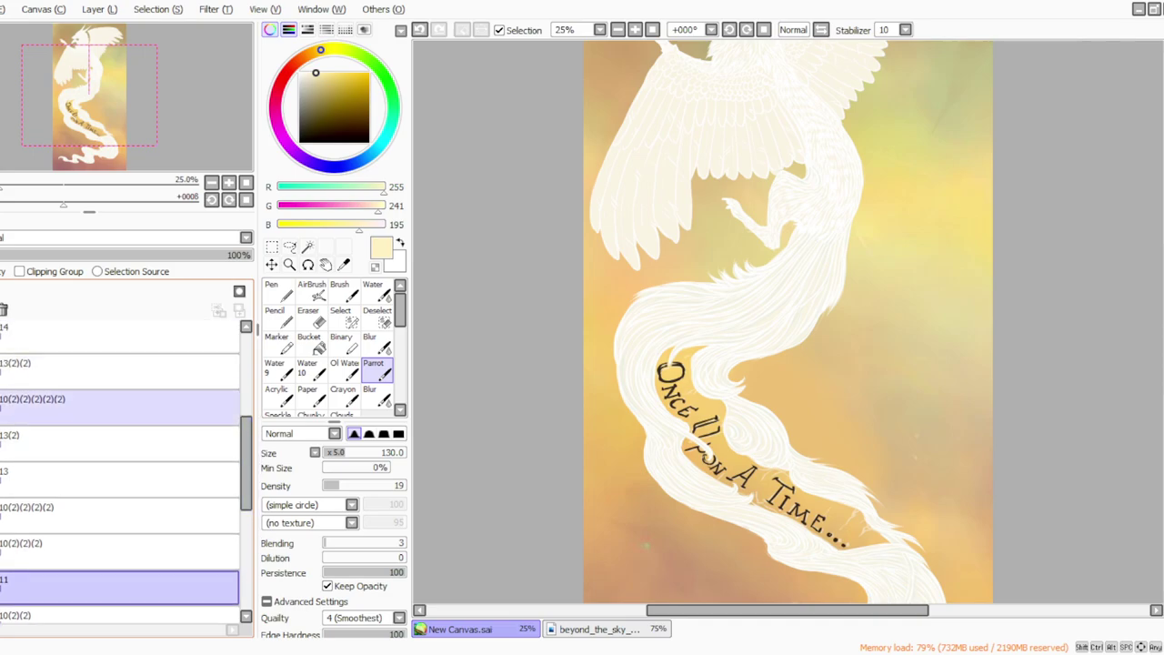
{"action": "left_click", "coordinate": [1, 406]}
{"action": "left_click", "coordinate": [1, 370]}
{"action": "left_click", "coordinate": [54, 370]}
{"action": "left_click", "coordinate": [650, 28]}
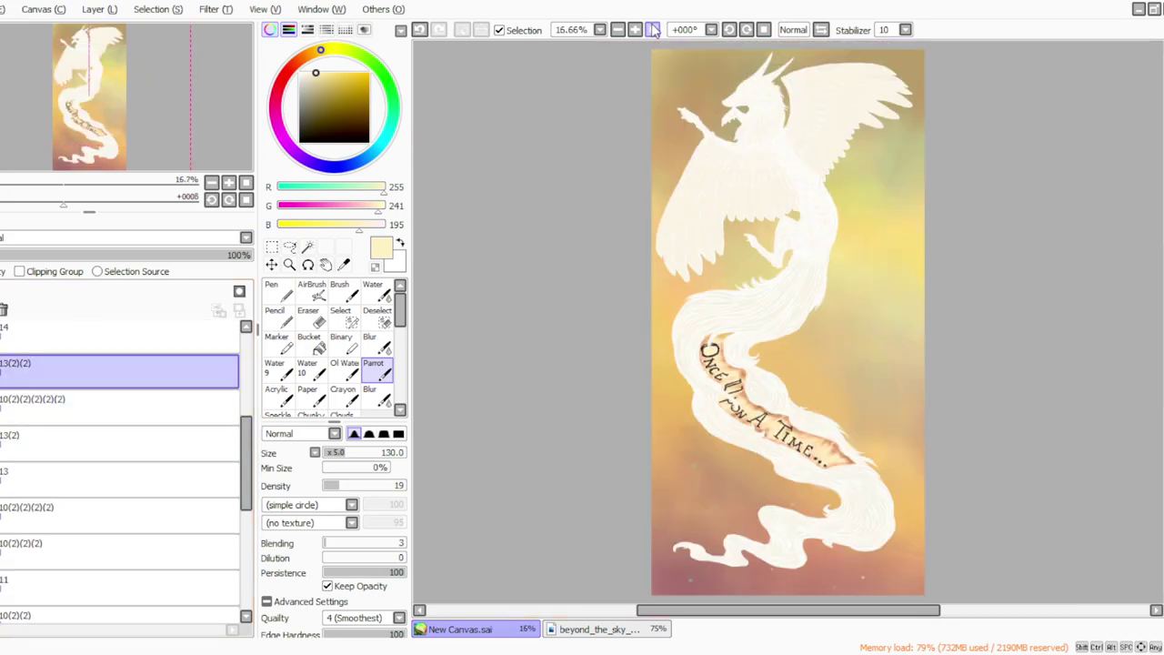
{"action": "left_click", "coordinate": [637, 31]}
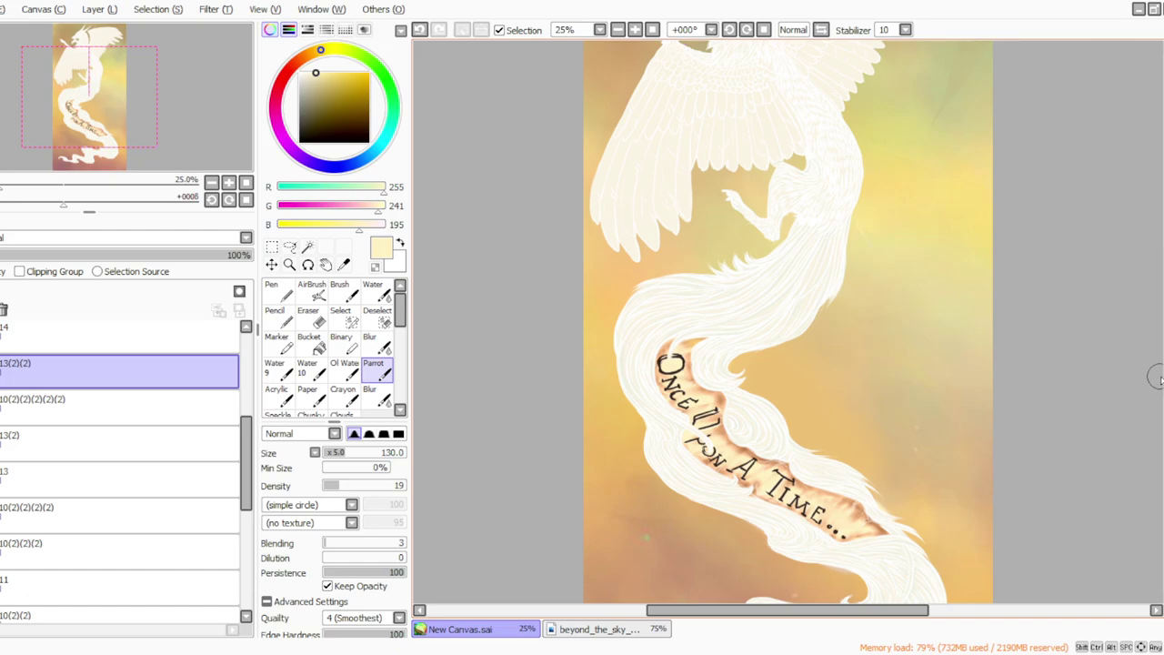
Step: Sample dark brown (RGB 57, 43, 34) from the lettering and add a new layer for the Parrot brush at density 100
{"action": "scroll", "coordinate": [1151, 336], "scroll_direction": "down", "scroll_amount": 2}
{"action": "left_click", "coordinate": [344, 264]}
{"action": "left_click", "coordinate": [635, 30]}
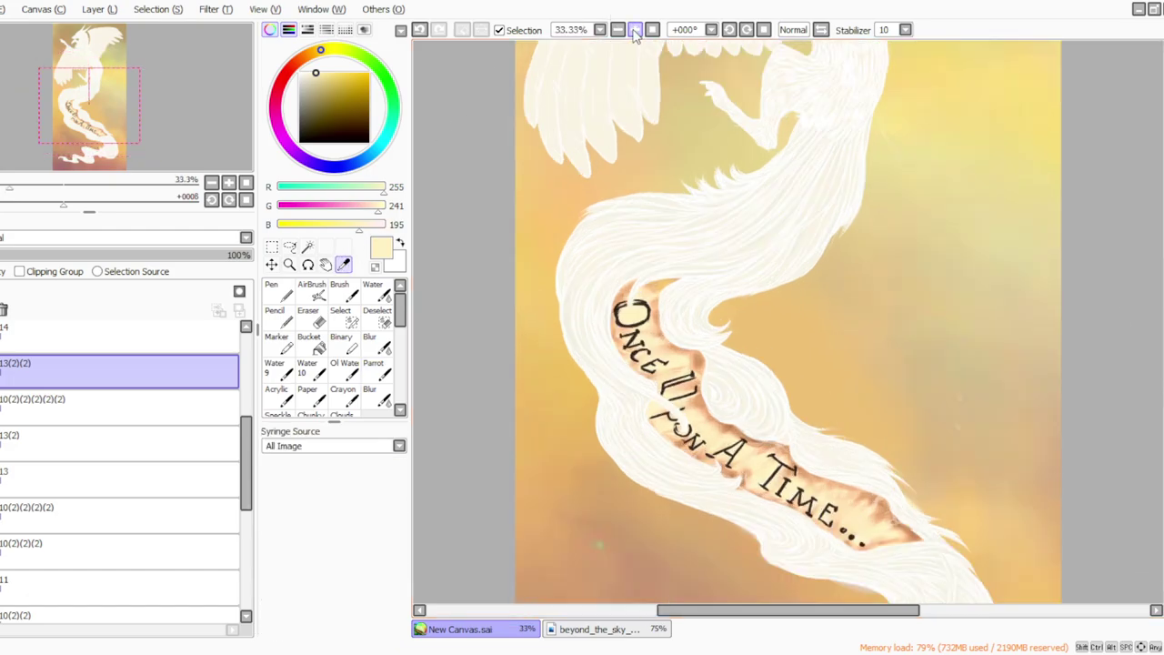
{"action": "left_click", "coordinate": [645, 306]}
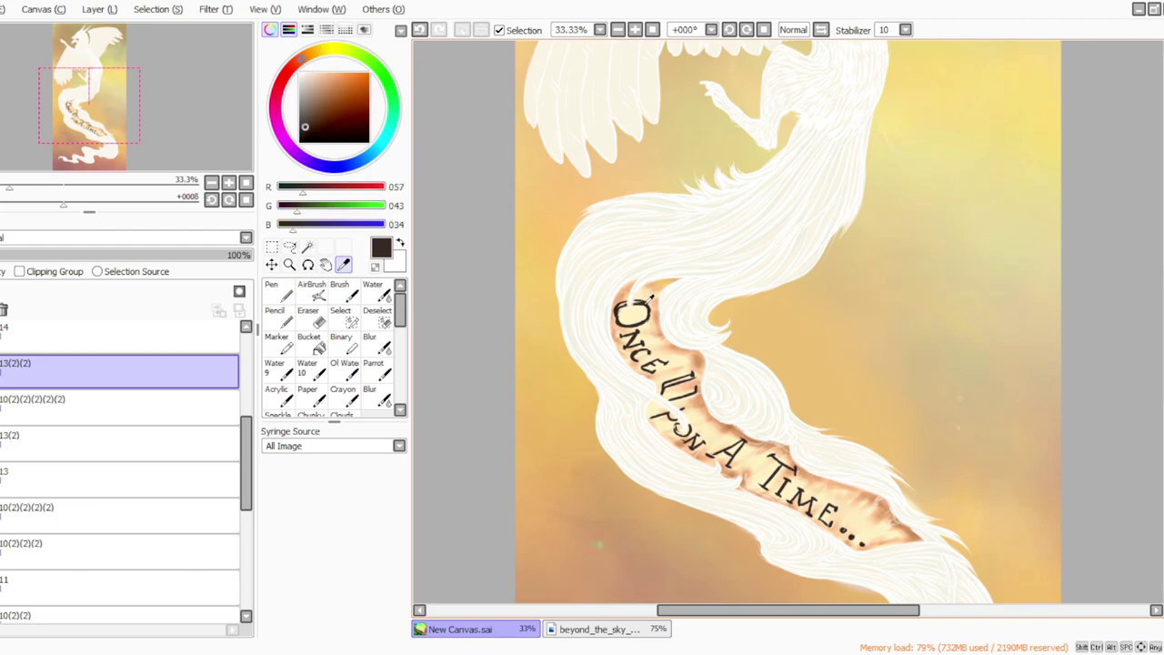
{"action": "left_click", "coordinate": [378, 371]}
{"action": "left_click", "coordinate": [91, 10]}
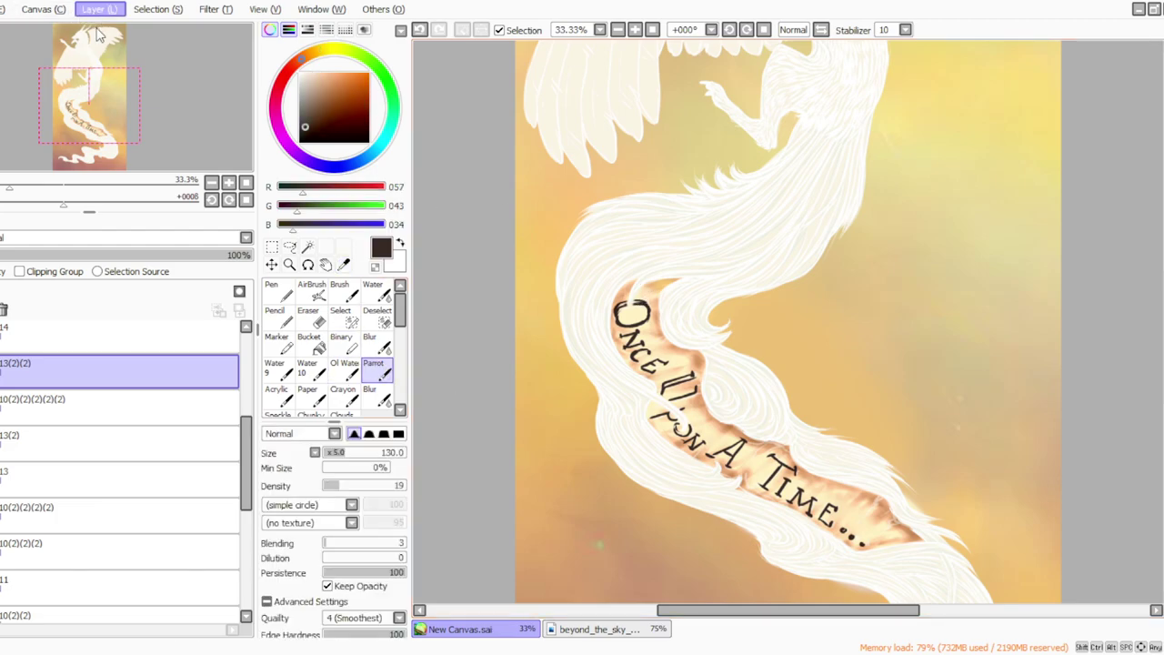
{"action": "left_click", "coordinate": [93, 27]}
{"action": "left_click_drag", "start_coordinate": [335, 486], "coordinate": [414, 488]}
{"action": "left_click_drag", "start_coordinate": [342, 452], "coordinate": [334, 453]}
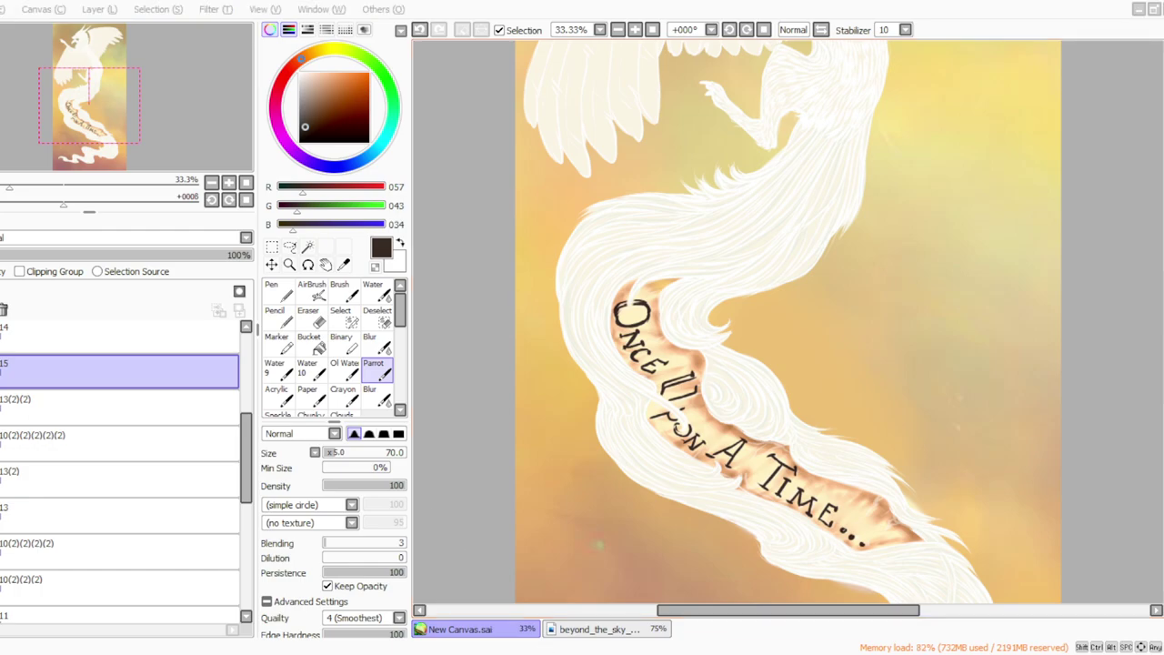
{"action": "left_click", "coordinate": [442, 654]}
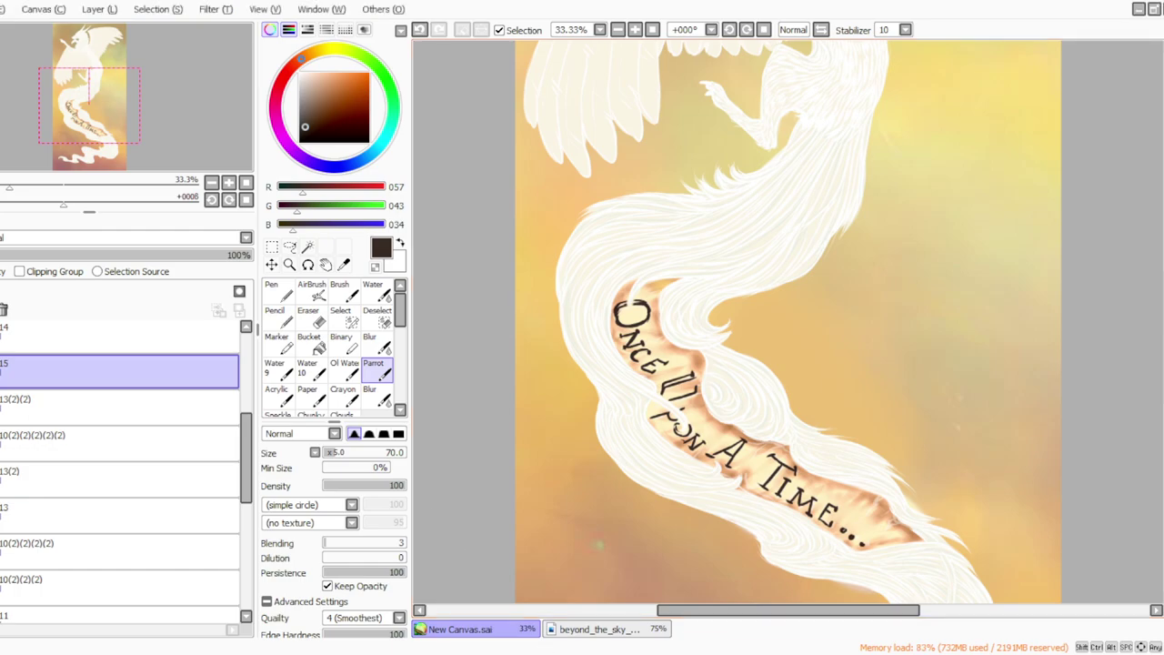
Step: Outline the creature's nose and nostril at the snout tip in dark brown with the Parrot brush at size 10
{"action": "left_click_drag", "start_coordinate": [1163, 339], "coordinate": [1163, 218]}
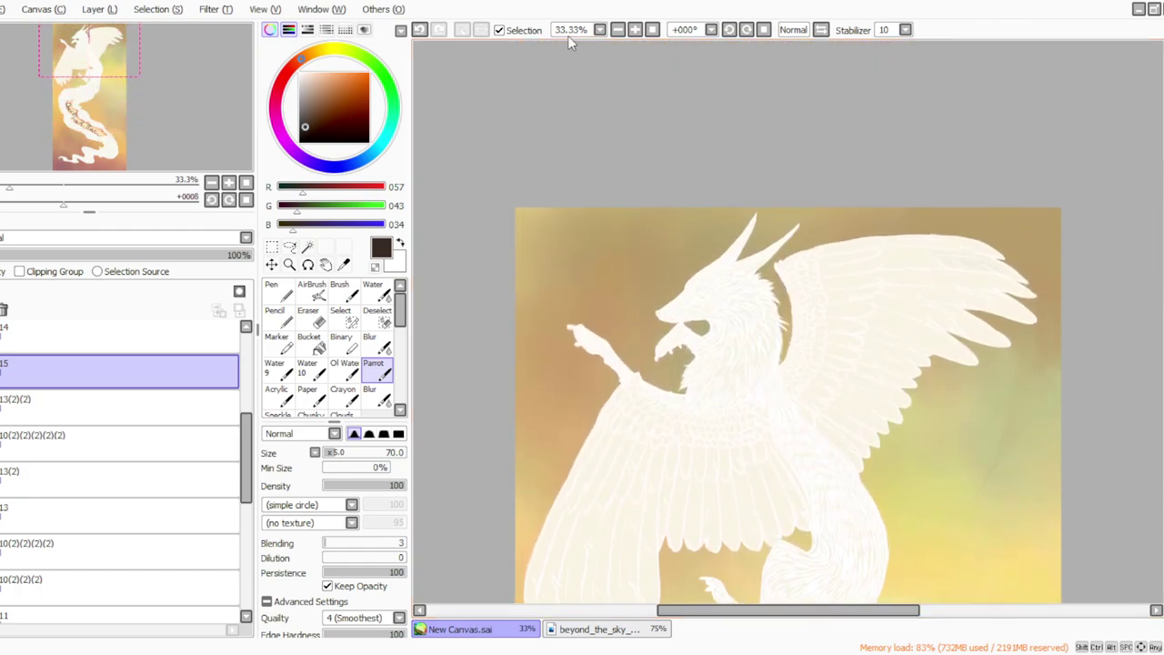
{"action": "left_click", "coordinate": [635, 30]}
{"action": "left_click", "coordinate": [329, 453]}
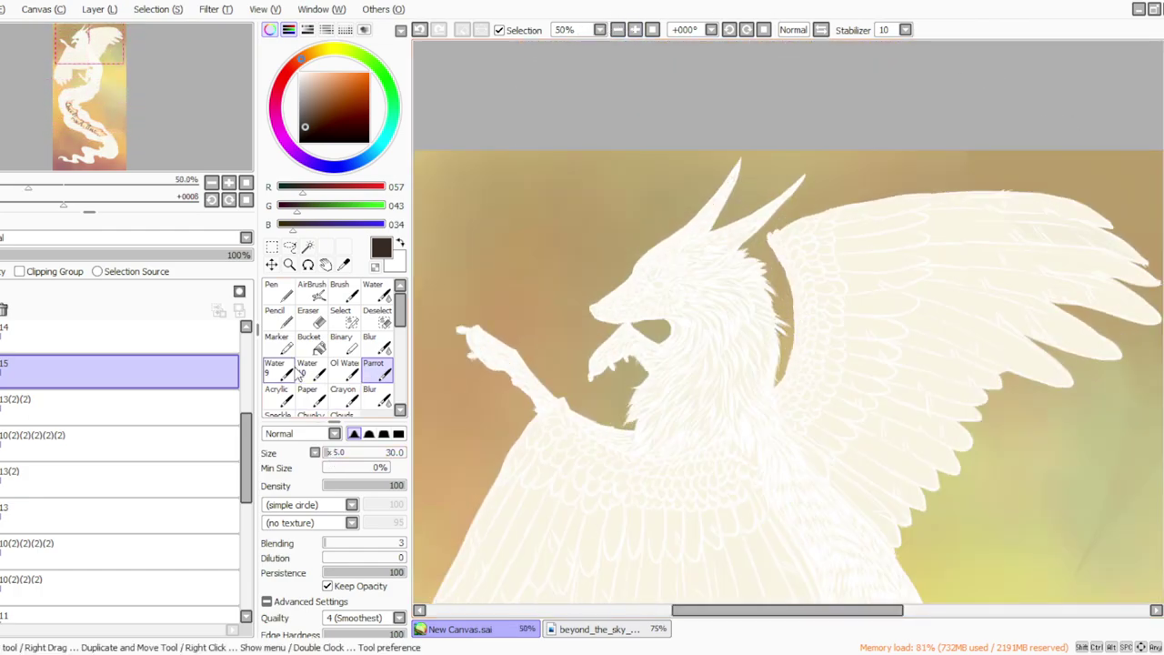
{"action": "left_click", "coordinate": [635, 30]}
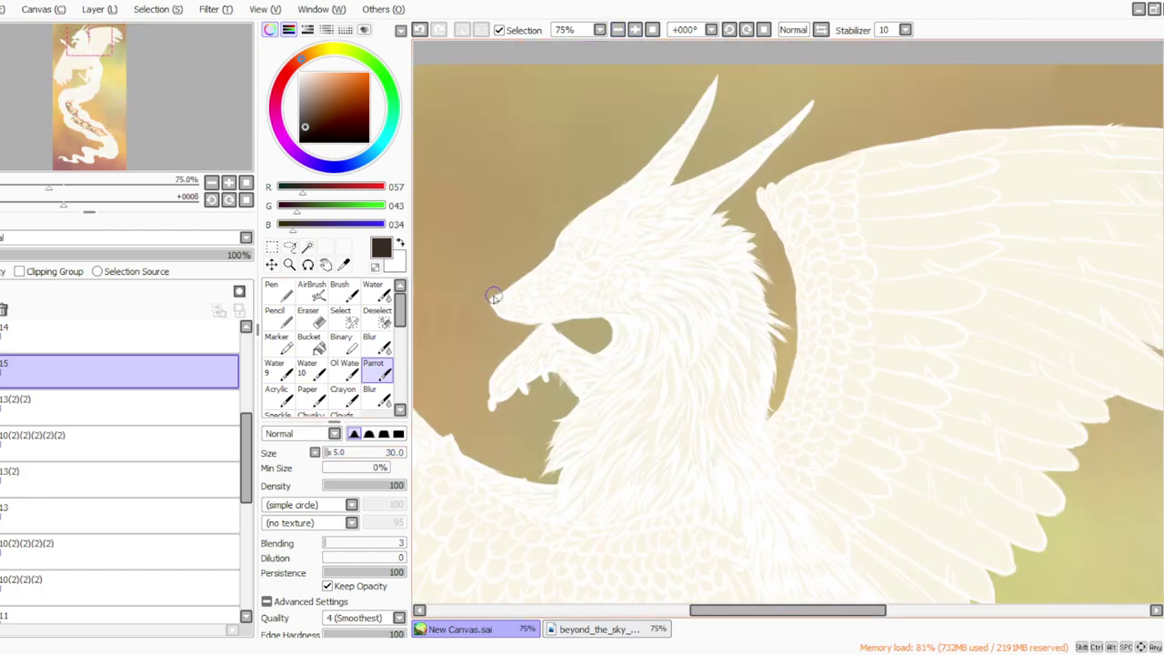
{"action": "left_click_drag", "start_coordinate": [495, 296], "coordinate": [503, 301]}
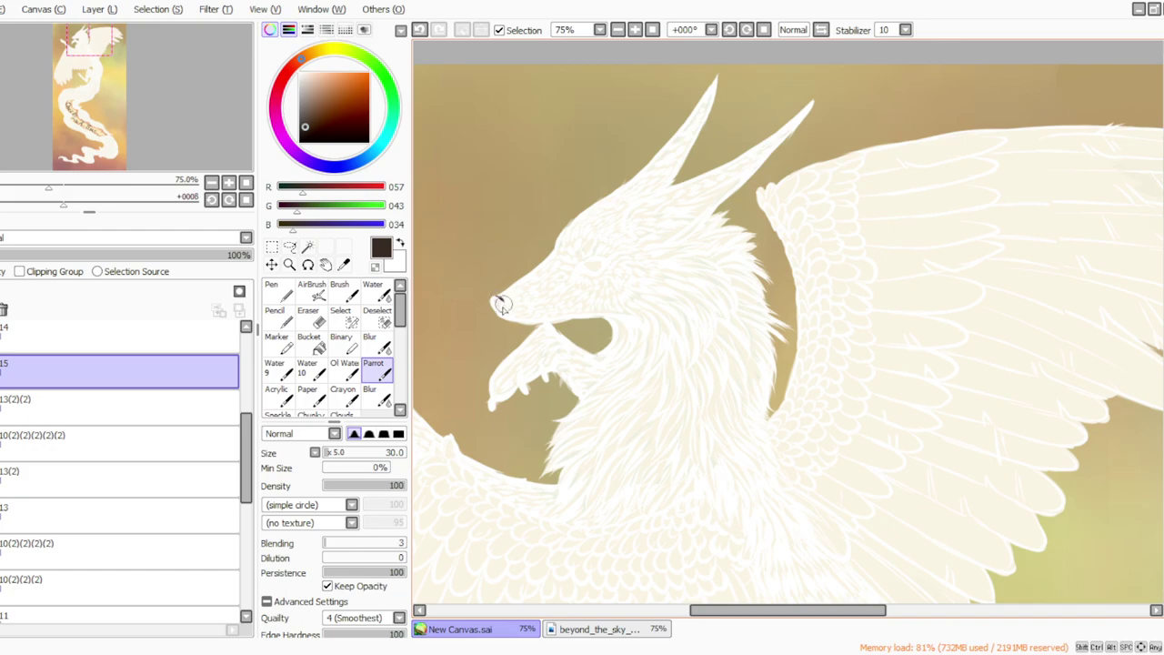
{"action": "key", "text": "bracketleft"}
{"action": "key", "text": "bracketleft"}
{"action": "key", "text": "bracketleft"}
{"action": "key", "text": "bracketleft"}
{"action": "key", "text": "bracketleft"}
{"action": "key", "text": "bracketleft"}
{"action": "key", "text": "e"}
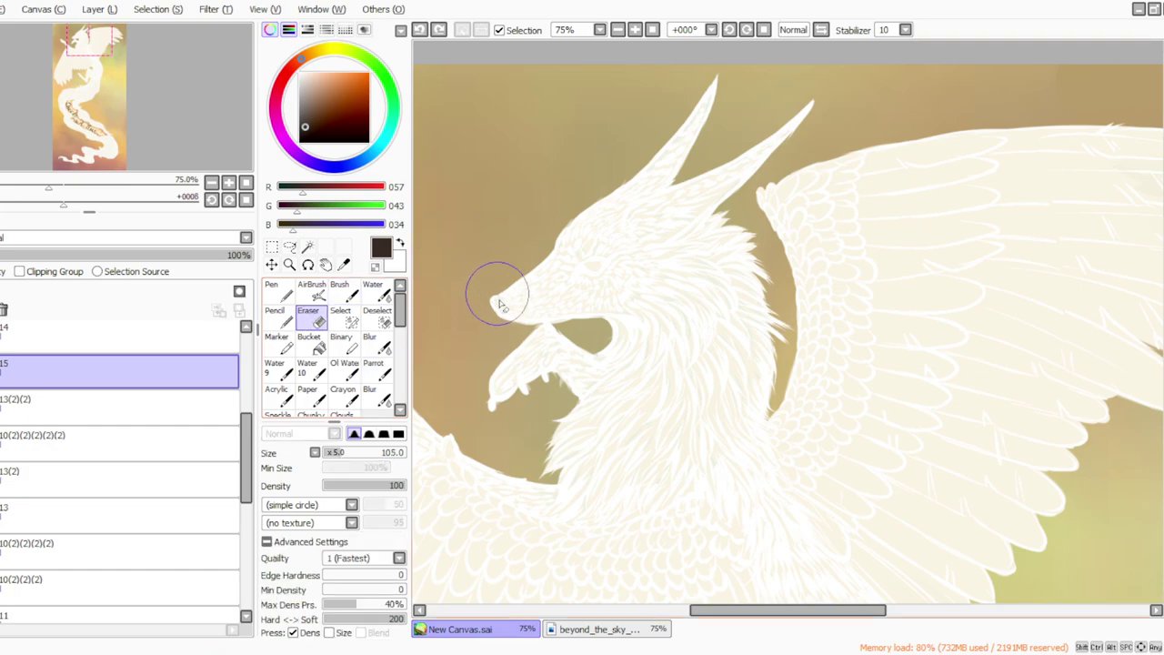
{"action": "key", "text": "e"}
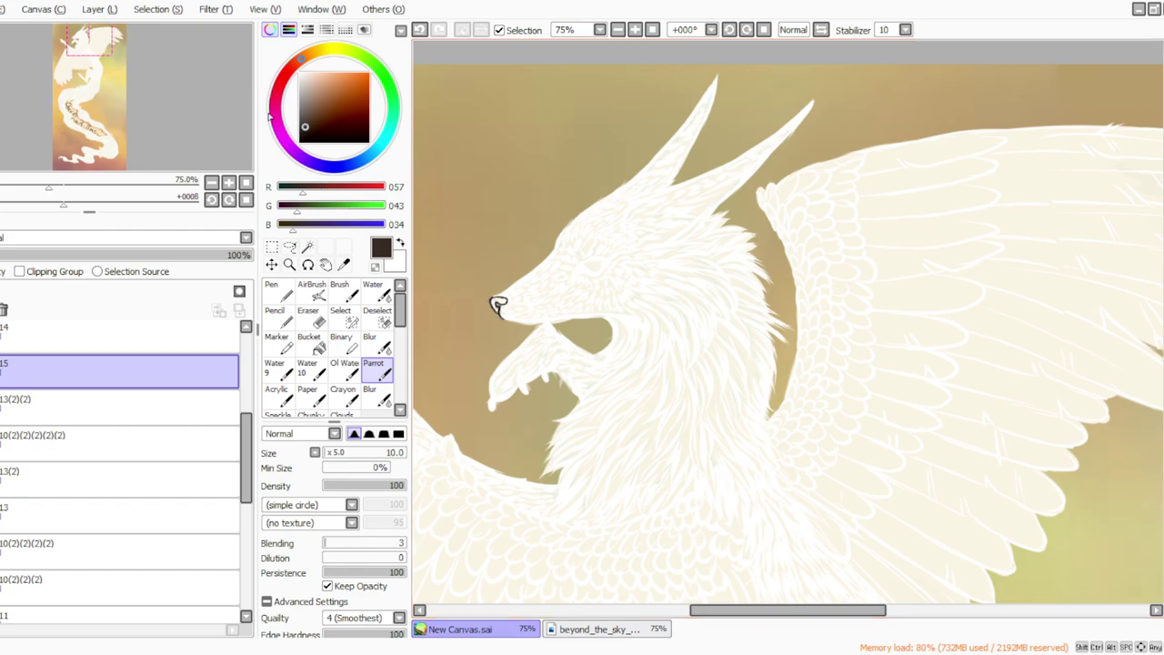
Step: Shade the nose lightly with the Parrot brush at density 15 and set the nose layer's opacity to 95%
{"action": "left_click", "coordinate": [334, 485]}
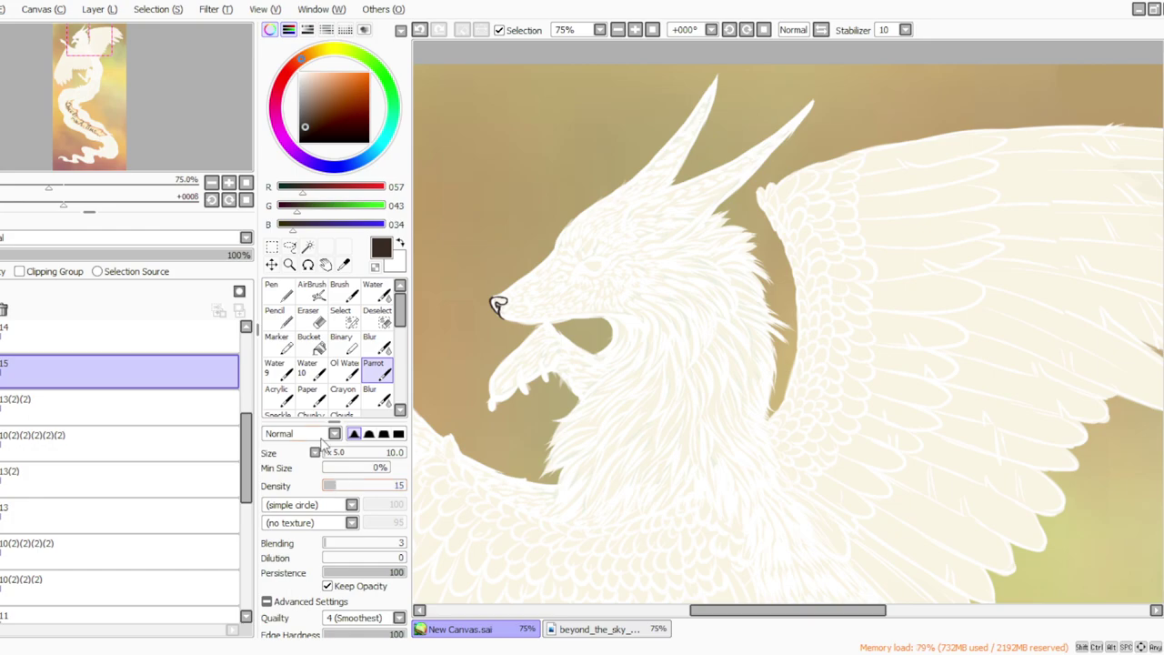
{"action": "left_click", "coordinate": [168, 255]}
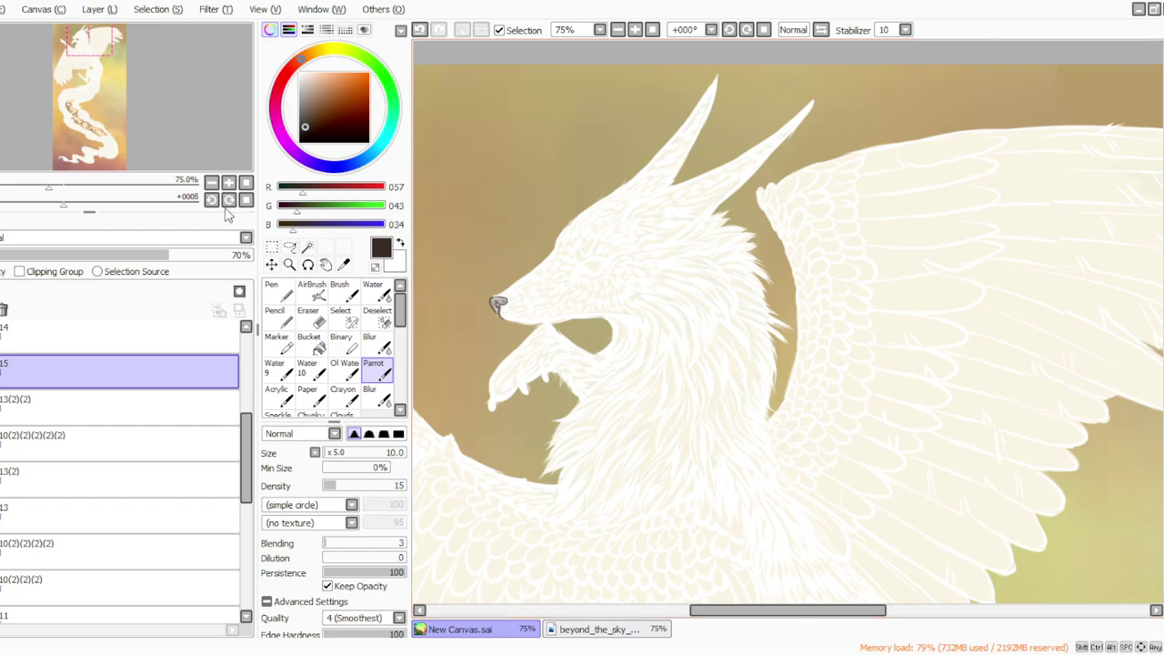
{"action": "left_click", "coordinate": [60, 256]}
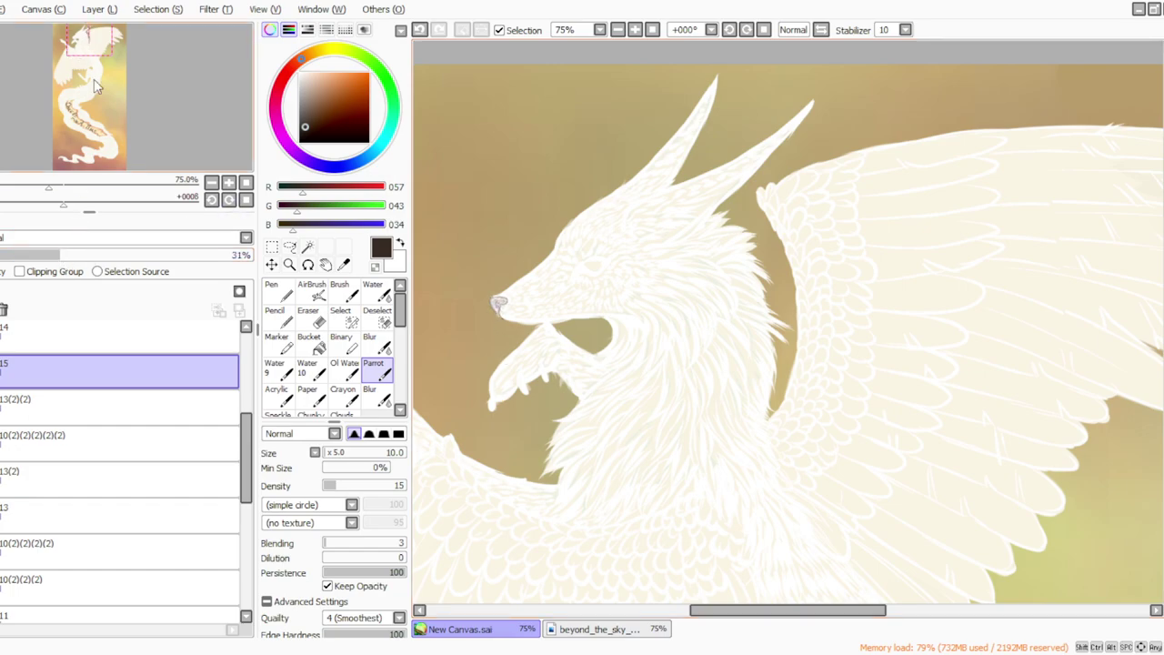
{"action": "left_click_drag", "start_coordinate": [118, 255], "coordinate": [237, 256]}
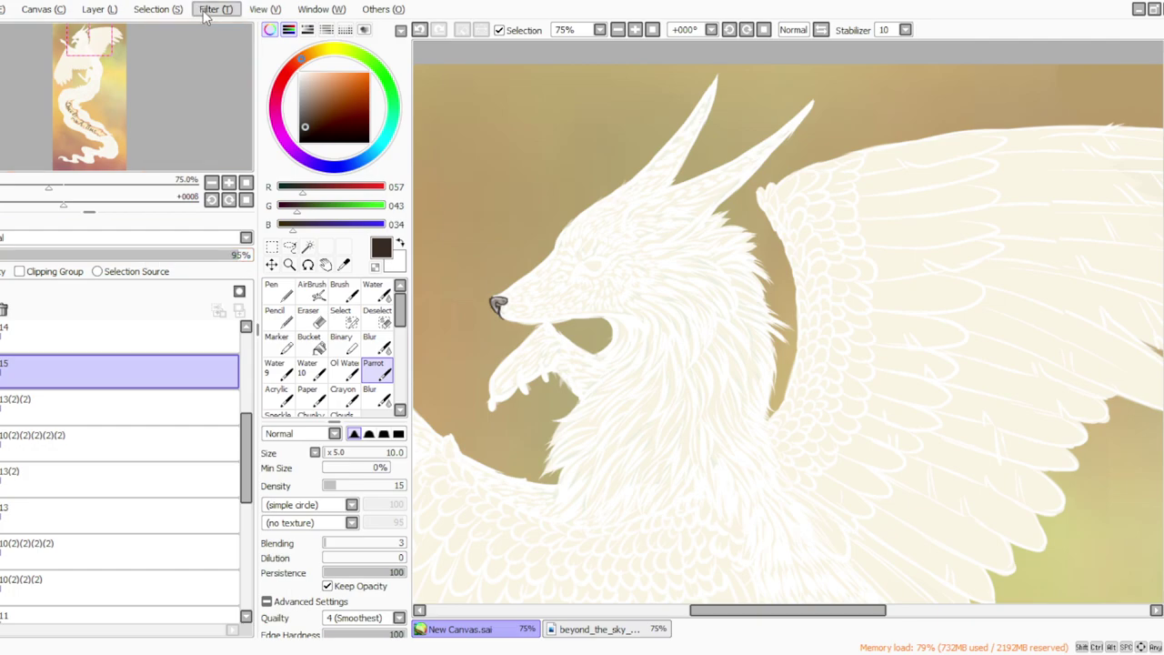
Step: Lighten the nose drawing with the Hue and Saturation filter
{"action": "left_click", "coordinate": [206, 13]}
{"action": "left_click", "coordinate": [215, 27]}
{"action": "left_click_drag", "start_coordinate": [334, 420], "coordinate": [356, 418]}
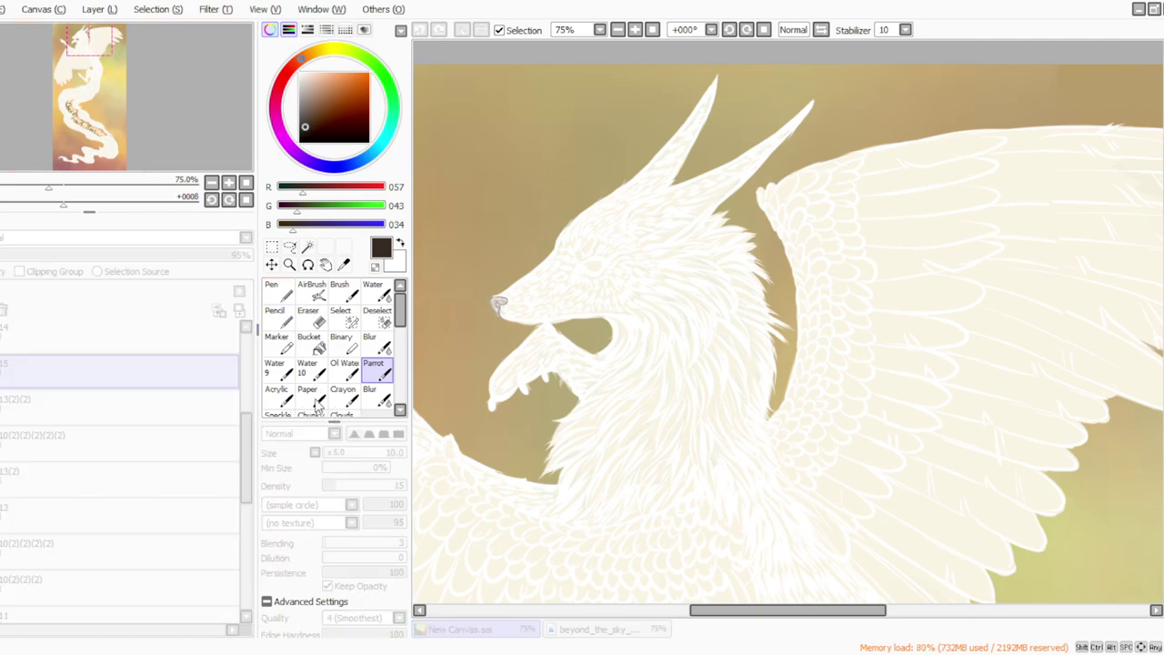
{"action": "left_click", "coordinate": [333, 422]}
{"action": "left_click_drag", "start_coordinate": [337, 421], "coordinate": [351, 422]}
{"action": "left_click", "coordinate": [297, 450]}
Step: Duplicate the nose layer and merge the copy down to strengthen the drawing
{"action": "left_click", "coordinate": [102, 10]}
{"action": "left_click", "coordinate": [101, 78]}
{"action": "left_click", "coordinate": [87, 10]}
{"action": "left_click", "coordinate": [109, 152]}
Step: Adjust the merged nose drawing towards a soft pinkish tone with the Brightness and Contrast filter
{"action": "left_click", "coordinate": [211, 11]}
{"action": "left_click", "coordinate": [224, 42]}
{"action": "left_click_drag", "start_coordinate": [318, 419], "coordinate": [383, 467]}
{"action": "left_click_drag", "start_coordinate": [297, 461], "coordinate": [364, 476]}
{"action": "left_click", "coordinate": [293, 455]}
Step: Draw a dark almond-shaped eye outline on a new layer with the Parrot brush at size 10, density 62, tidying it with the Eraser at size 25
{"action": "left_click", "coordinate": [104, 10]}
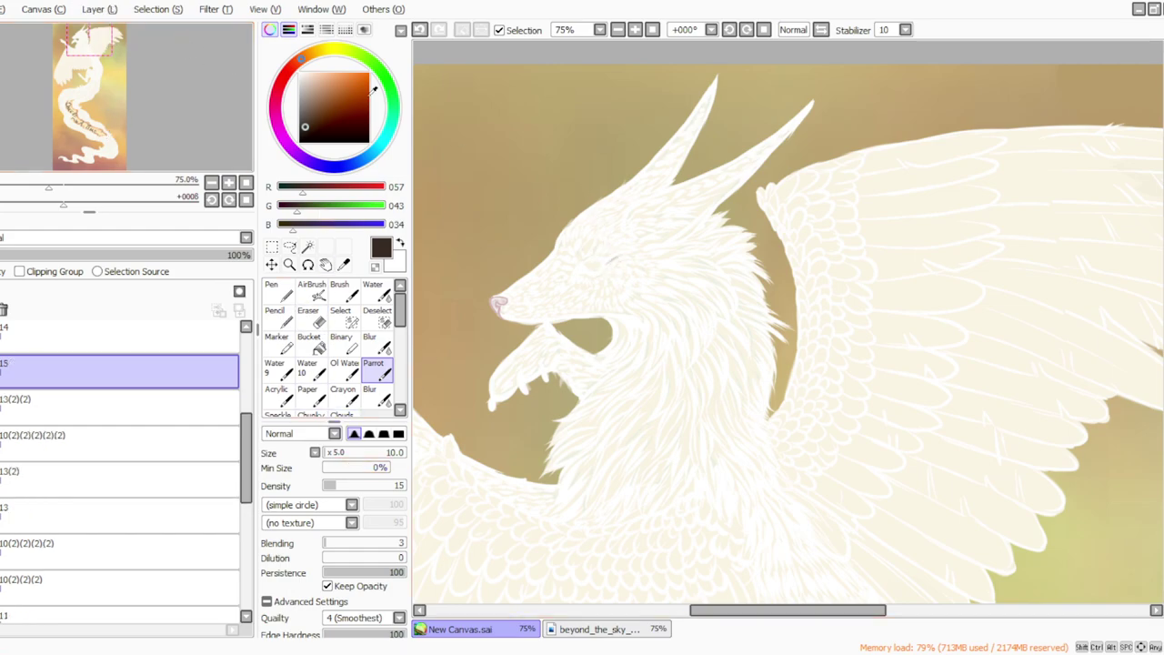
{"action": "left_click_drag", "start_coordinate": [359, 486], "coordinate": [416, 487]}
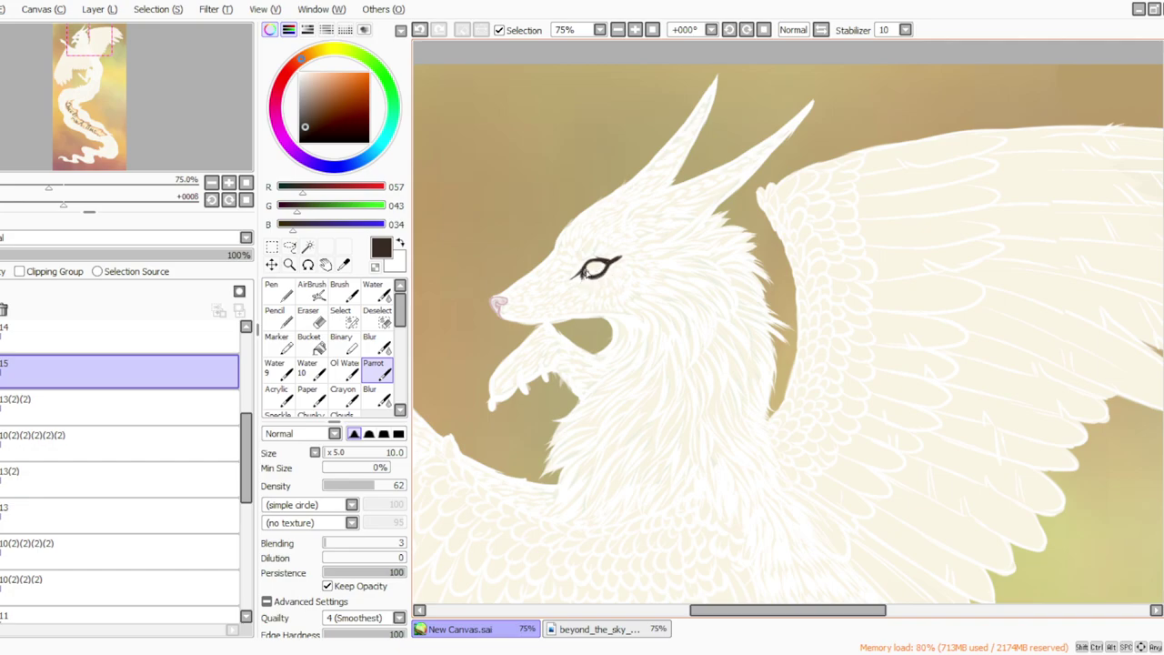
{"action": "left_click", "coordinate": [309, 317]}
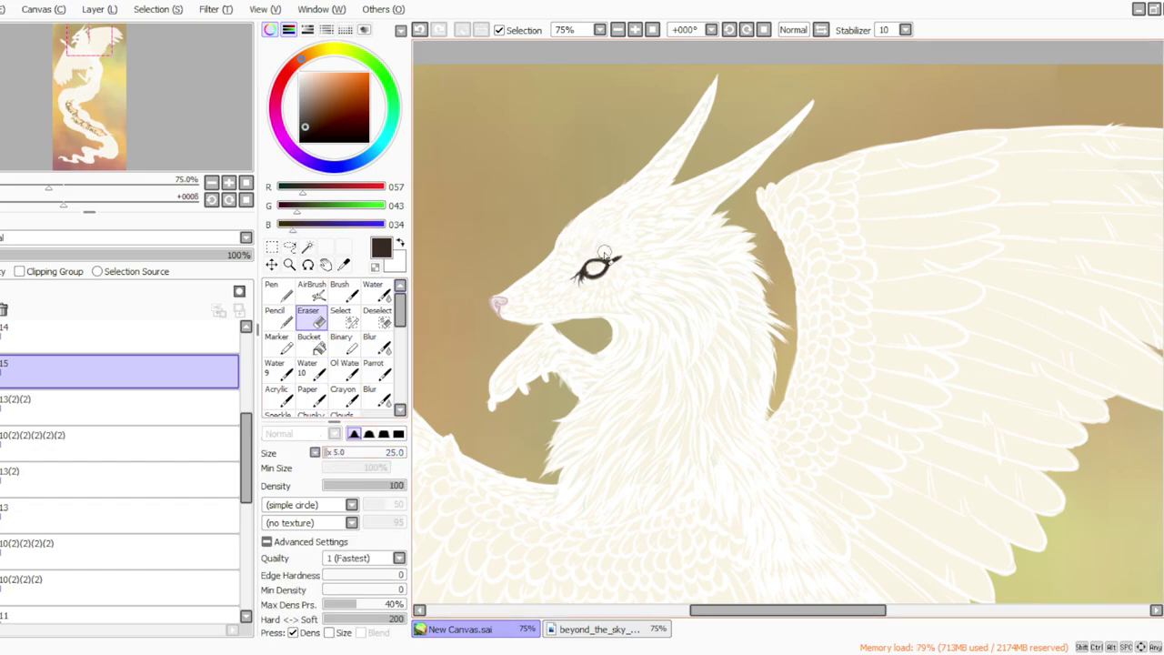
{"action": "left_click", "coordinate": [373, 368]}
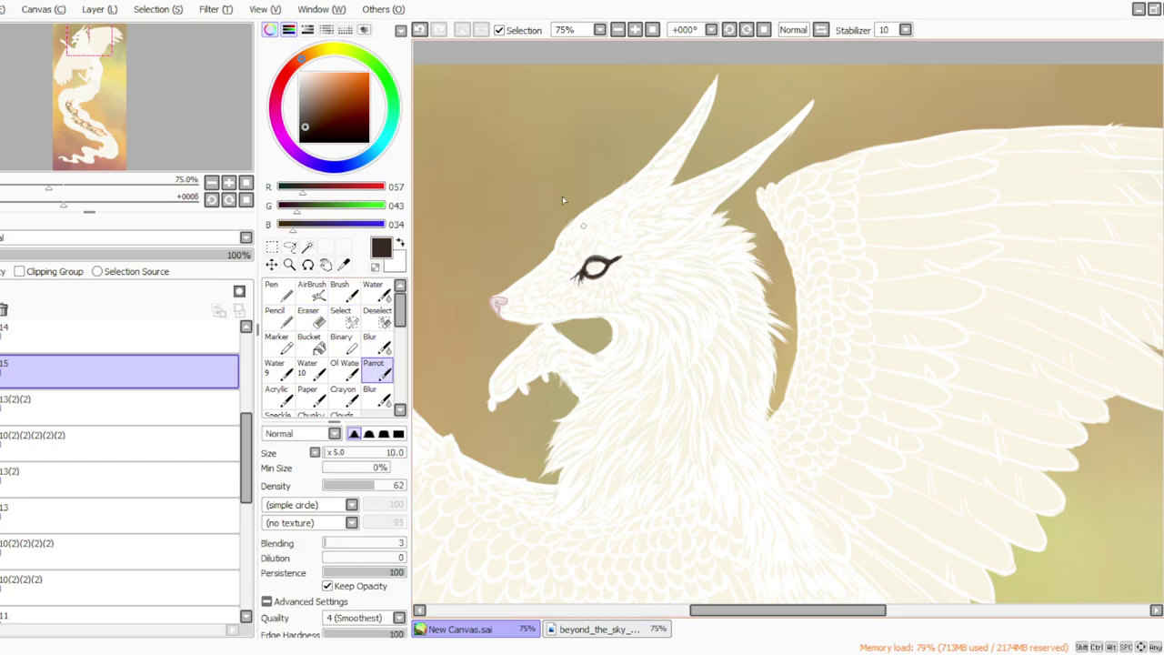
Step: Trim the upper edge of the eye outline with a resized Eraser and return to the Parrot brush
{"action": "left_click", "coordinate": [308, 317]}
{"action": "left_click", "coordinate": [327, 454]}
{"action": "left_click_drag", "start_coordinate": [587, 259], "coordinate": [599, 250]}
{"action": "left_click", "coordinate": [373, 368]}
Step: Paint the inside of the creature's near ear light pink (RGB 255, 205, 236) with the Parrot brush at size 10
{"action": "left_click", "coordinate": [731, 33]}
{"action": "left_click", "coordinate": [730, 32]}
{"action": "left_click", "coordinate": [731, 33]}
{"action": "left_click", "coordinate": [730, 33]}
{"action": "left_click", "coordinate": [731, 33]}
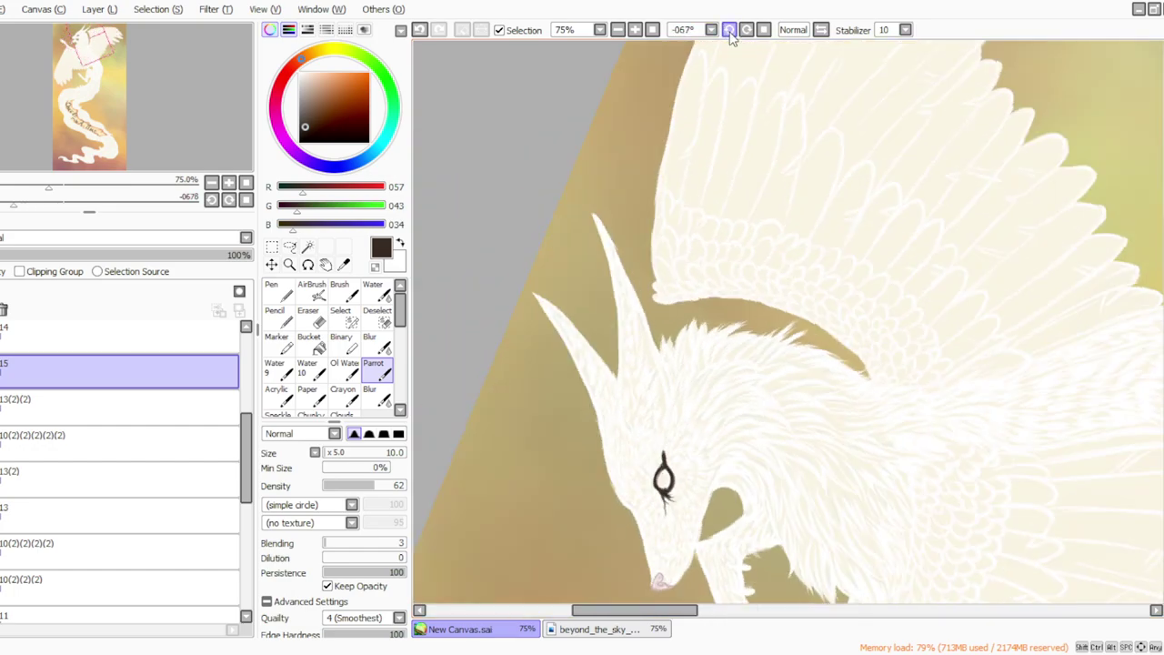
{"action": "key", "text": "alt"}
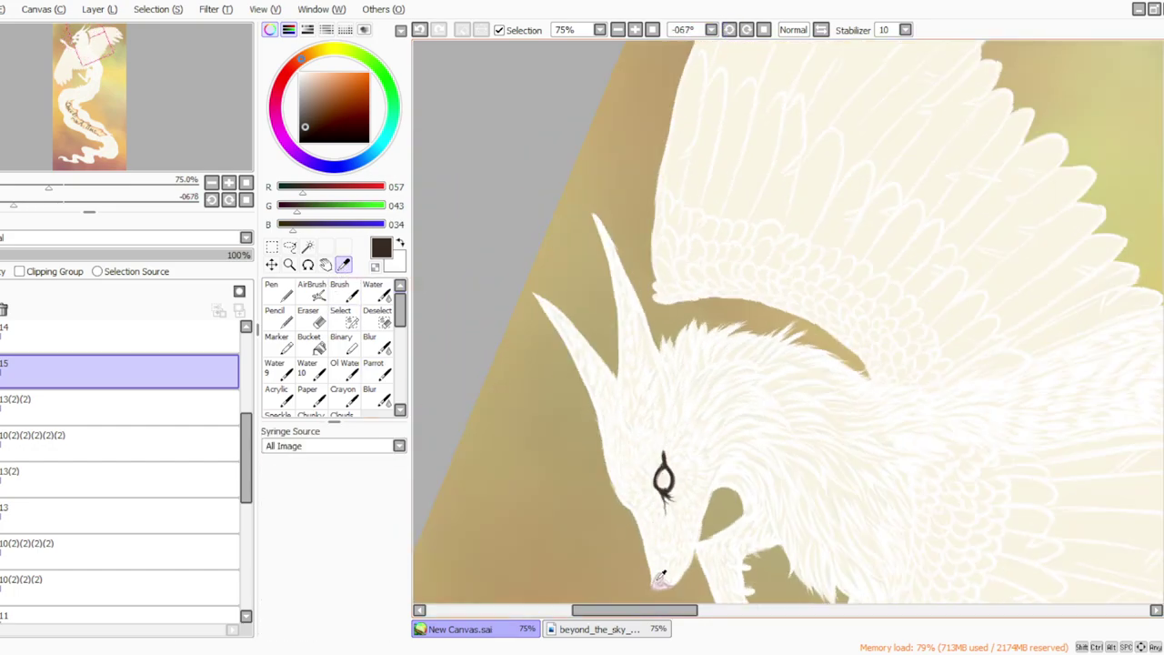
{"action": "left_click", "coordinate": [661, 576], "text": "alt"}
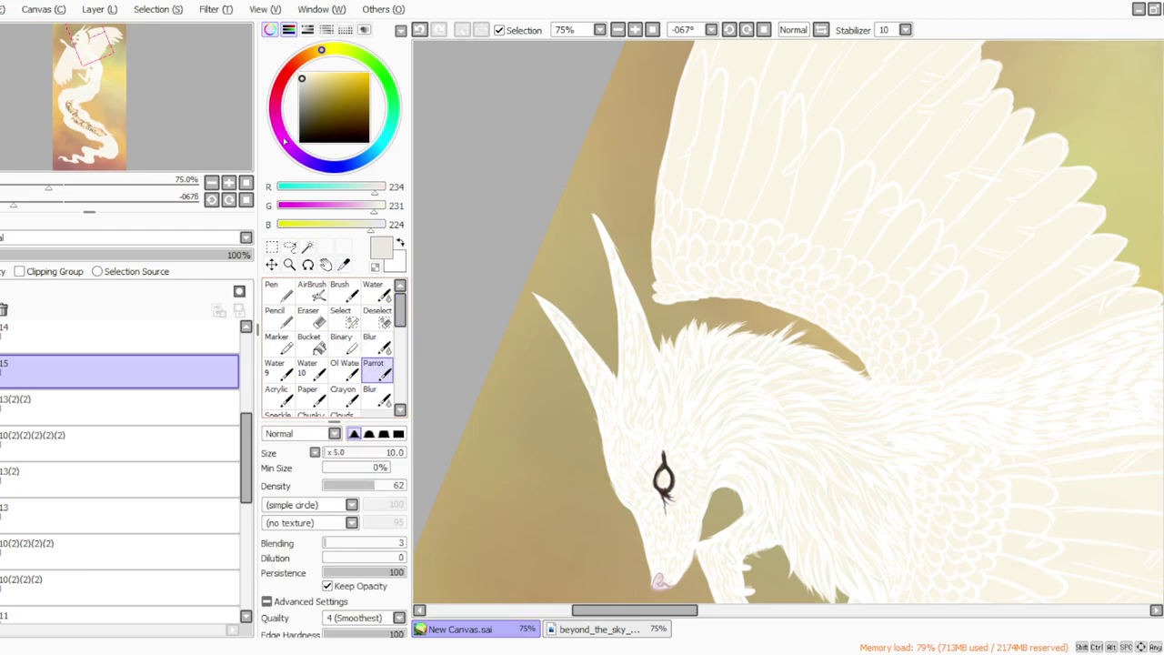
{"action": "left_click", "coordinate": [276, 115]}
{"action": "left_click", "coordinate": [313, 73]}
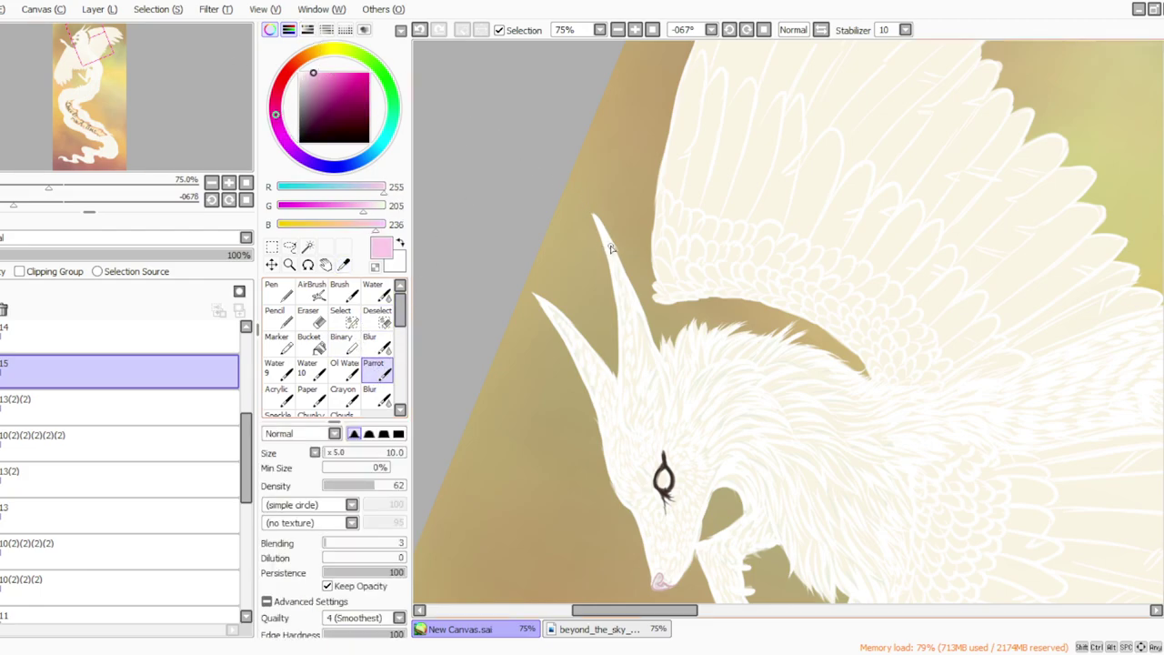
{"action": "mouse_move", "coordinate": [616, 268]}
{"action": "left_mouse_down"}
{"action": "mouse_move", "coordinate": [642, 328]}
{"action": "mouse_move", "coordinate": [607, 242]}
{"action": "mouse_move", "coordinate": [667, 405]}
{"action": "left_mouse_up"}
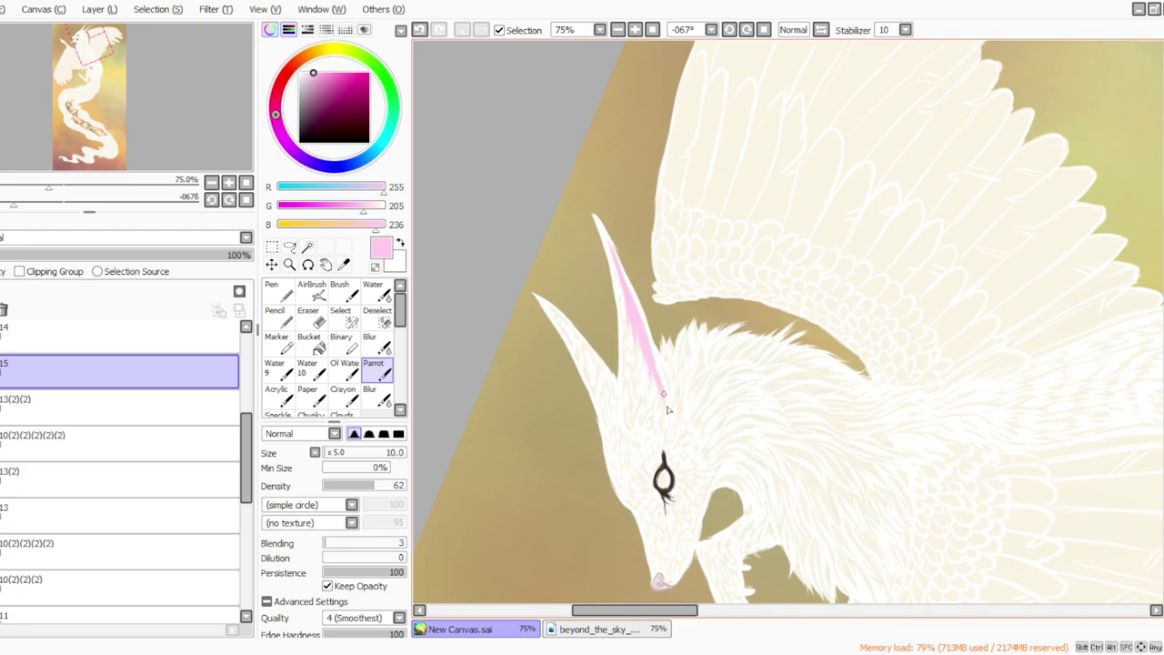
Step: Lasso the pink ear area and mute it to a greyish mauve with the Hue and Saturation filter
{"action": "left_click", "coordinate": [290, 246]}
{"action": "mouse_move", "coordinate": [567, 178]}
{"action": "left_mouse_down"}
{"action": "mouse_move", "coordinate": [592, 364]}
{"action": "mouse_move", "coordinate": [585, 348]}
{"action": "left_mouse_up"}
{"action": "mouse_move", "coordinate": [558, 197]}
{"action": "left_mouse_down"}
{"action": "mouse_move", "coordinate": [628, 205]}
{"action": "mouse_move", "coordinate": [560, 298]}
{"action": "mouse_move", "coordinate": [557, 277]}
{"action": "left_mouse_up"}
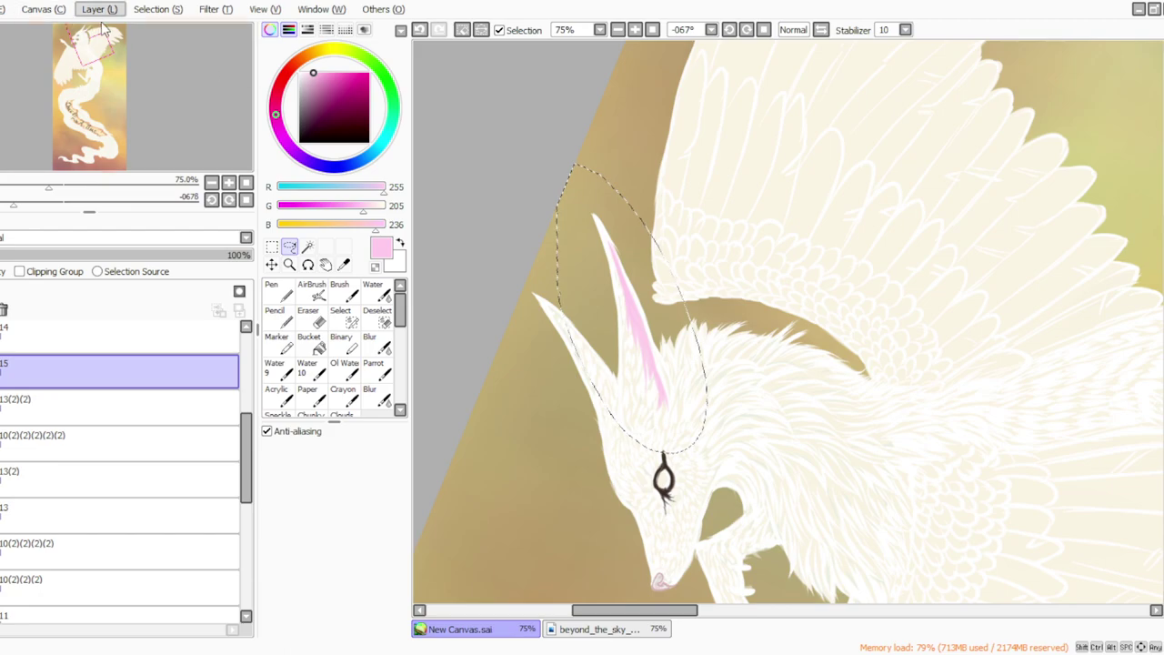
{"action": "left_click", "coordinate": [537, 176]}
{"action": "mouse_move", "coordinate": [601, 190]}
{"action": "left_mouse_down"}
{"action": "mouse_move", "coordinate": [681, 435]}
{"action": "mouse_move", "coordinate": [561, 193]}
{"action": "left_mouse_up"}
{"action": "left_click", "coordinate": [213, 13]}
{"action": "left_click", "coordinate": [215, 29]}
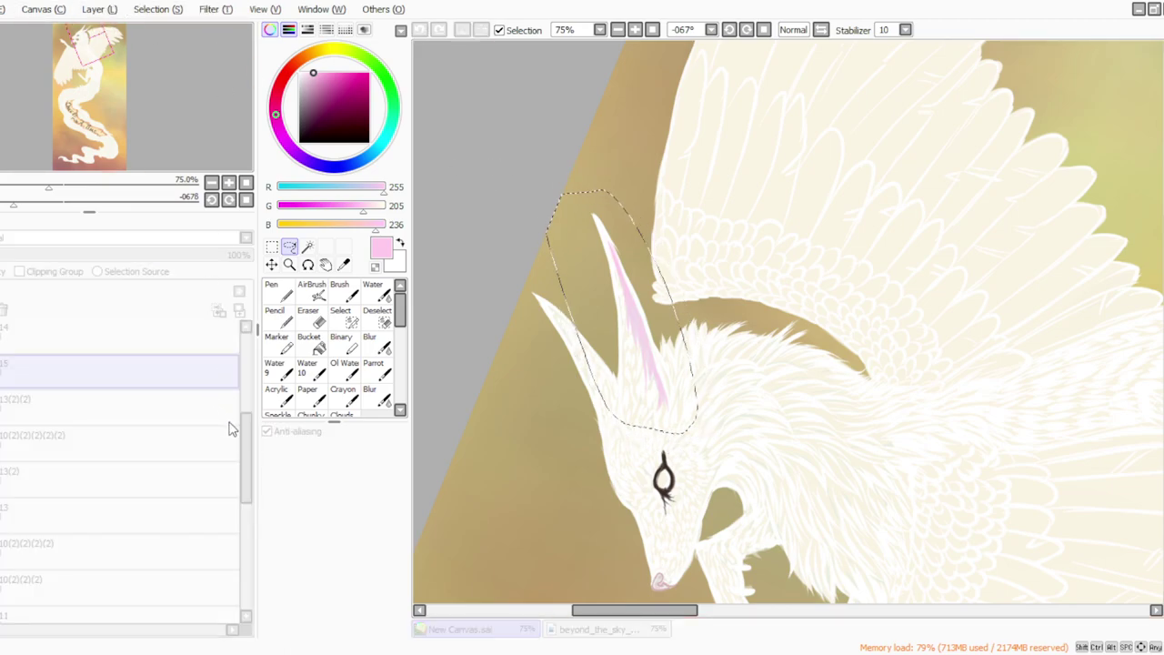
{"action": "left_click", "coordinate": [229, 420]}
{"action": "left_click_drag", "start_coordinate": [244, 424], "coordinate": [259, 421]}
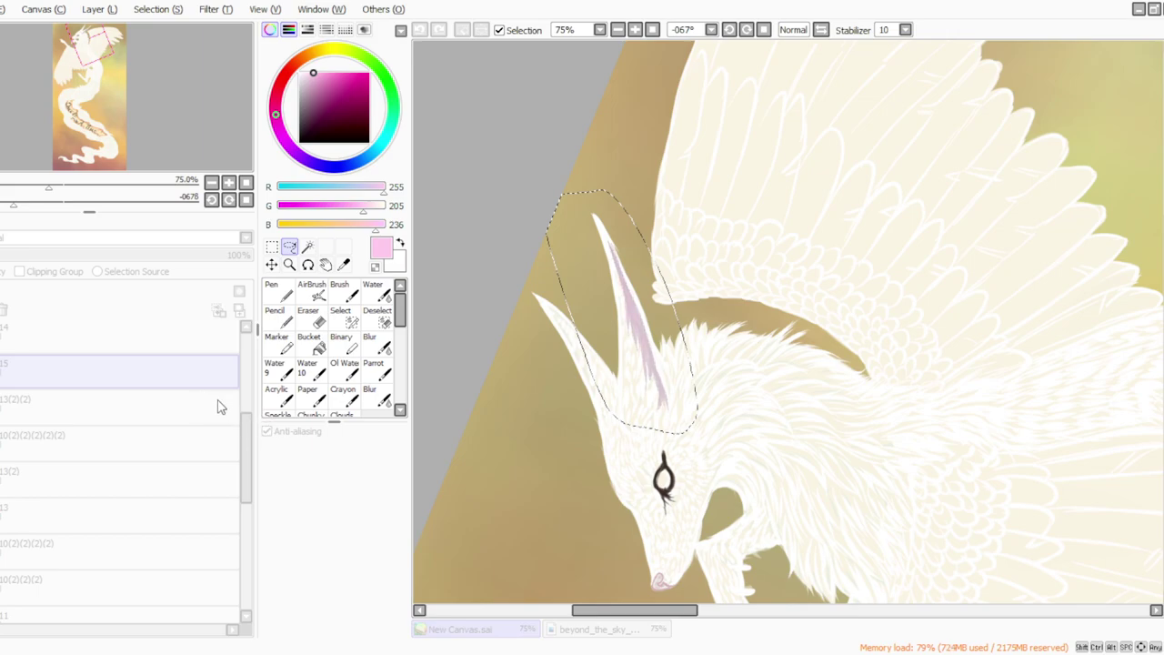
{"action": "mouse_move", "coordinate": [265, 420]}
{"action": "left_mouse_down"}
{"action": "mouse_move", "coordinate": [279, 420]}
{"action": "mouse_move", "coordinate": [260, 420]}
{"action": "left_mouse_up"}
{"action": "left_click", "coordinate": [310, 453]}
{"action": "key", "text": "ctrl+d"}
{"action": "left_click", "coordinate": [763, 29]}
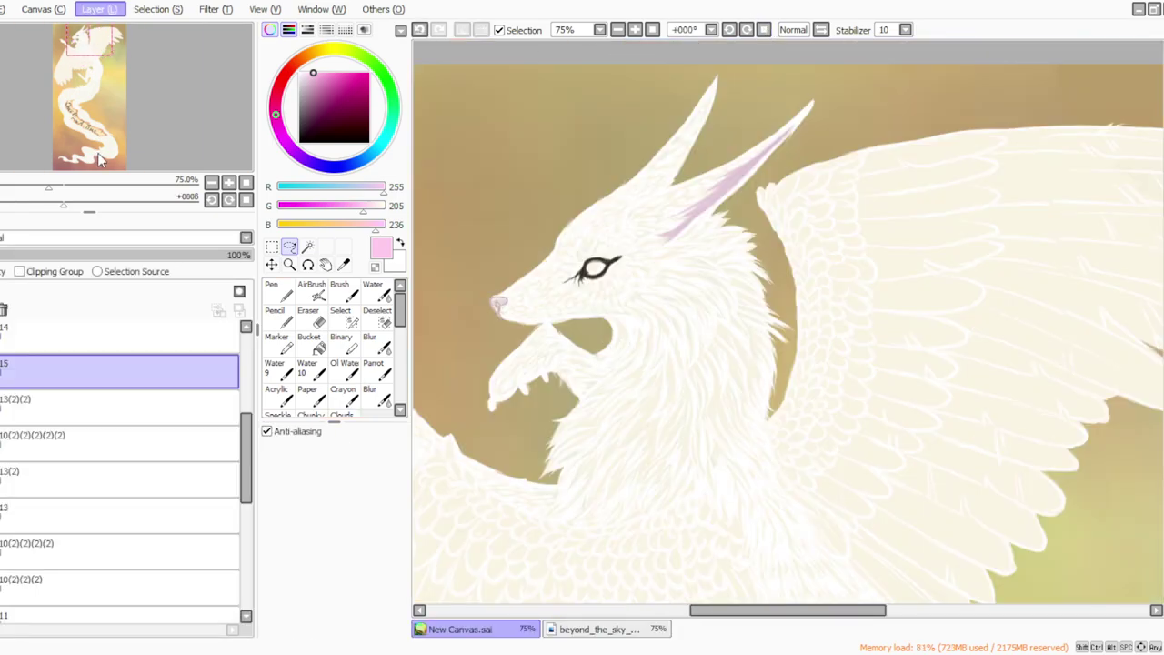
Step: Merge the ear colouring into the layer below and add a new layer for the eye colour
{"action": "key", "text": "ctrl+e"}
{"action": "left_click", "coordinate": [374, 369]}
{"action": "left_click", "coordinate": [747, 30]}
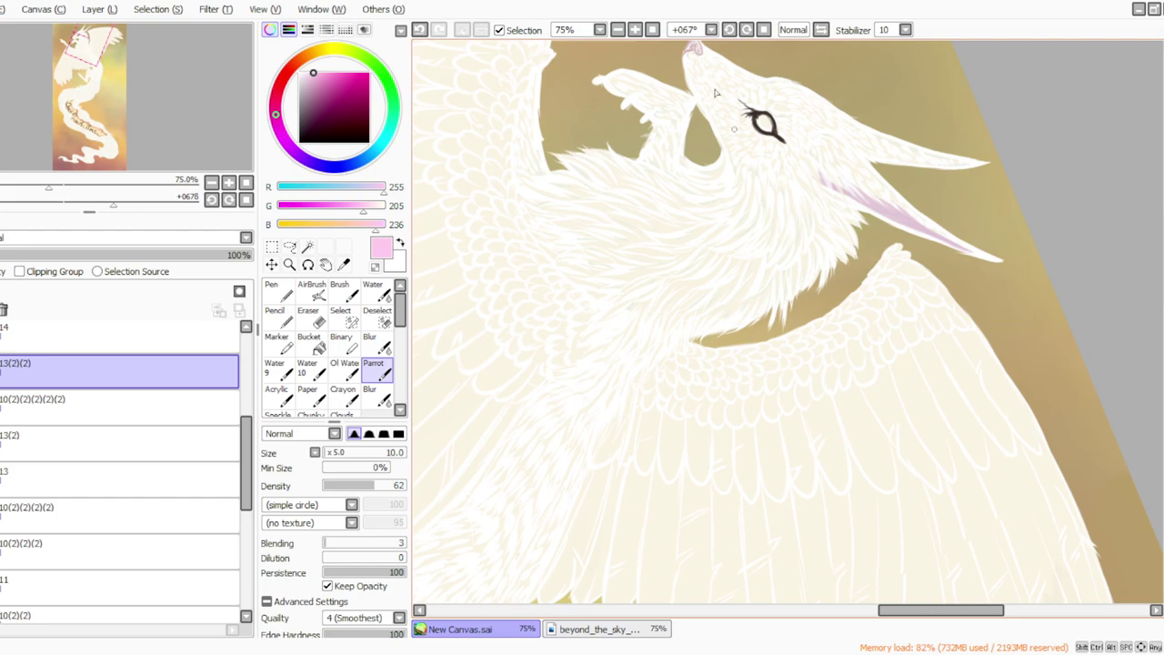
{"action": "left_click", "coordinate": [747, 30]}
{"action": "left_click", "coordinate": [100, 11]}
{"action": "left_click", "coordinate": [109, 28]}
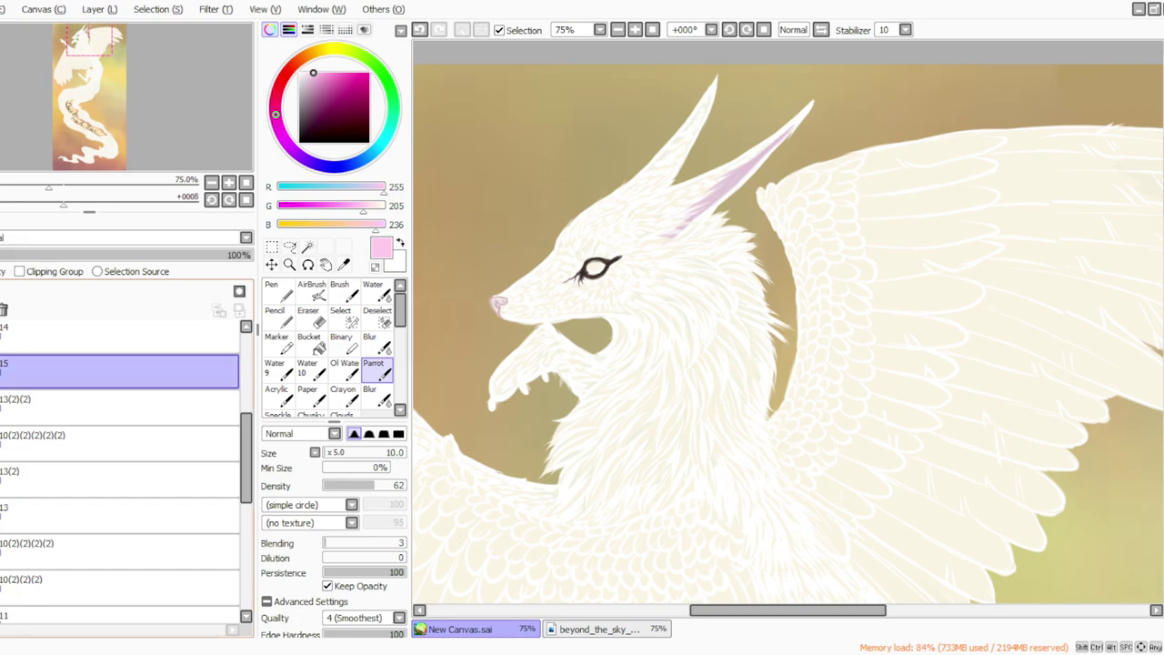
Step: Fill the eye with blue (RGB 0, 94, 144) using the Parrot brush at size 40, density 100, cleaning the edges with the Eraser at size 30
{"action": "left_click", "coordinate": [372, 153]}
{"action": "left_click", "coordinate": [361, 103]}
{"action": "left_click_drag", "start_coordinate": [383, 487], "coordinate": [411, 486]}
{"action": "left_click", "coordinate": [334, 454]}
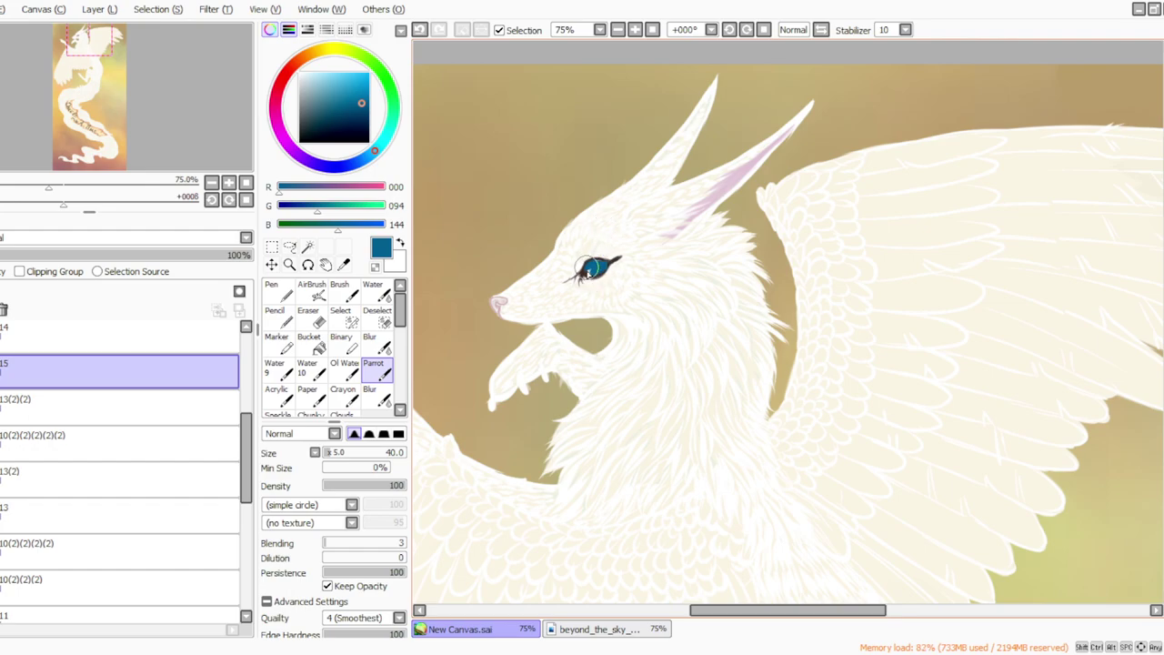
{"action": "left_click", "coordinate": [310, 316]}
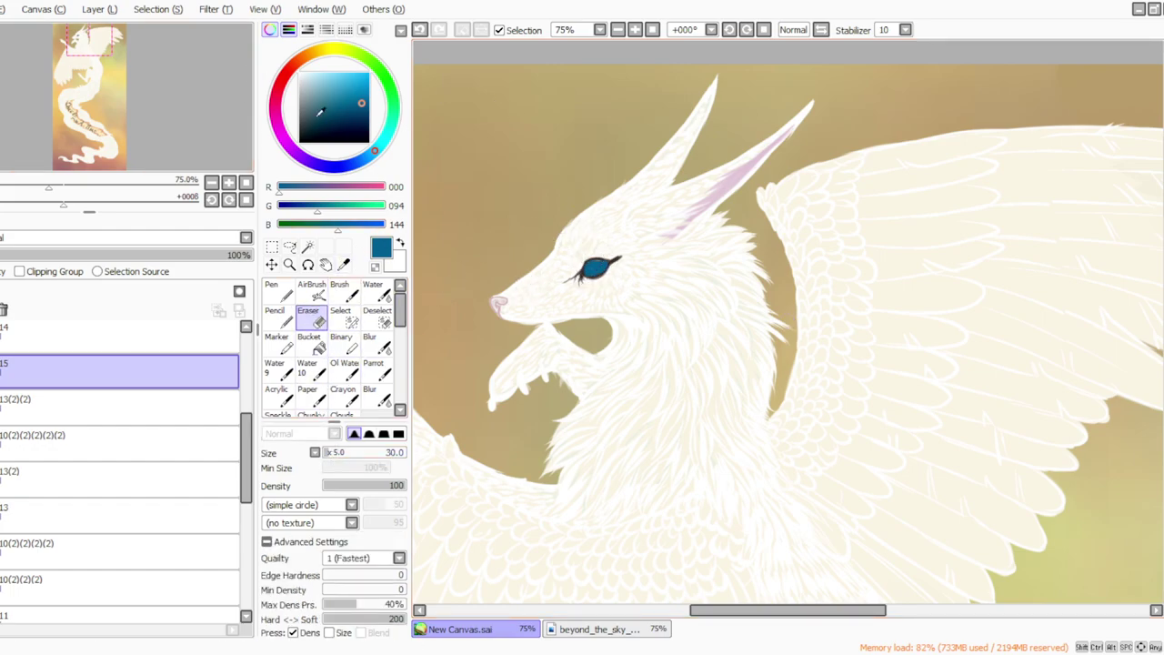
Step: Shade the iris in dark navy (RGB 0, 18, 51) on a new layer with the Parrot brush at size 40, density 13
{"action": "left_click", "coordinate": [337, 128]}
{"action": "left_click", "coordinate": [111, 11]}
{"action": "left_click", "coordinate": [116, 32]}
{"action": "left_click", "coordinate": [377, 375]}
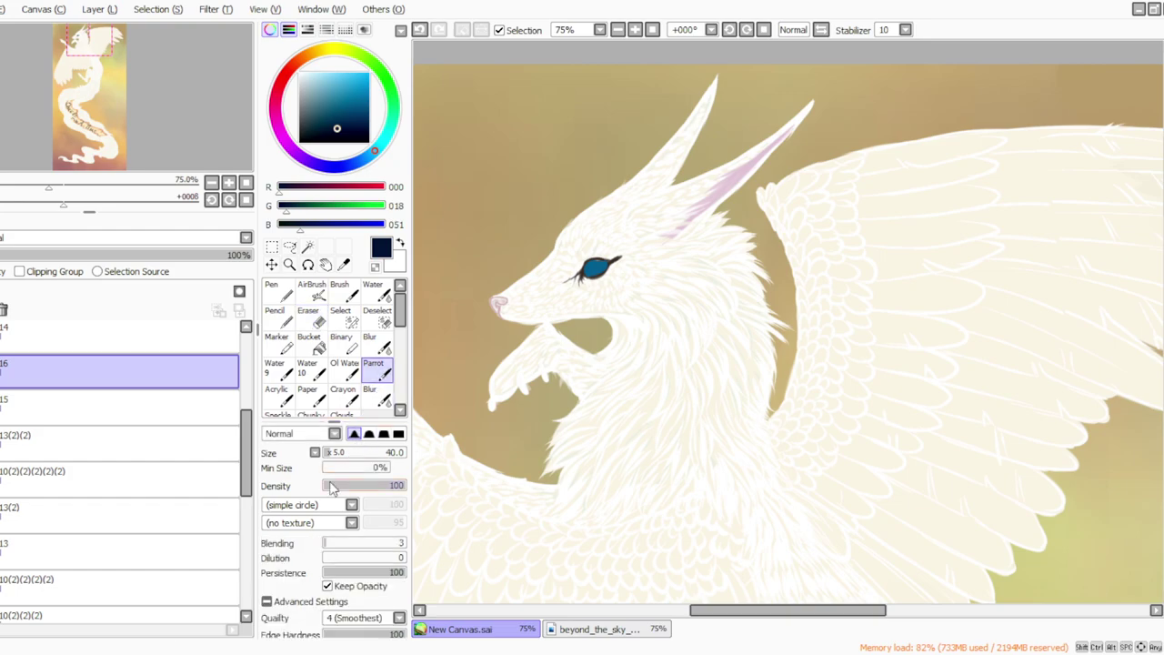
{"action": "left_click", "coordinate": [334, 485]}
{"action": "mouse_move", "coordinate": [593, 264]}
{"action": "left_mouse_down"}
{"action": "mouse_move", "coordinate": [606, 263]}
{"action": "mouse_move", "coordinate": [586, 273]}
{"action": "left_mouse_up"}
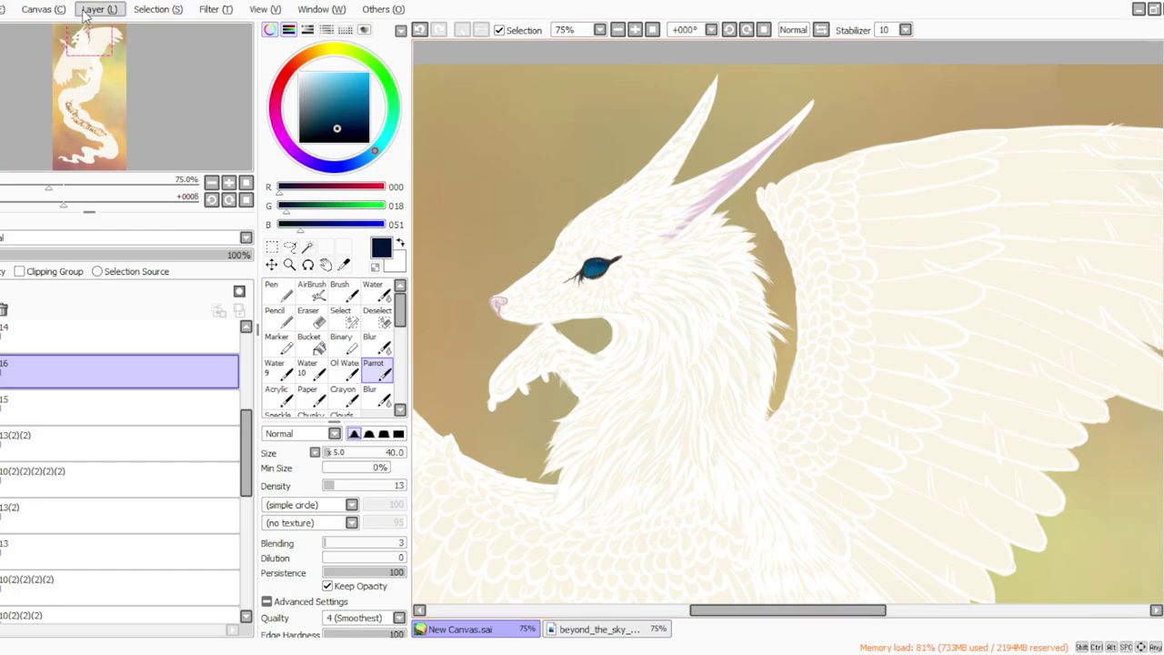
Step: Merge the iris shading down and brighten the eye to a light cyan with a colour adjustment filter
{"action": "left_click", "coordinate": [108, 156]}
{"action": "left_click", "coordinate": [216, 9]}
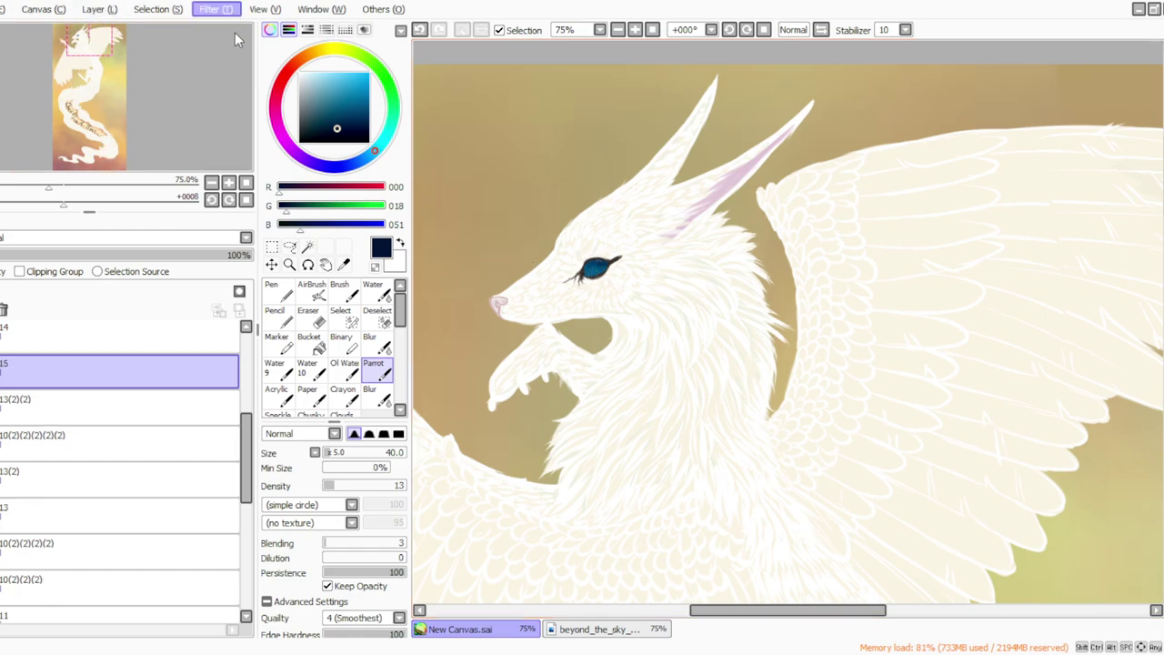
{"action": "left_click", "coordinate": [234, 32]}
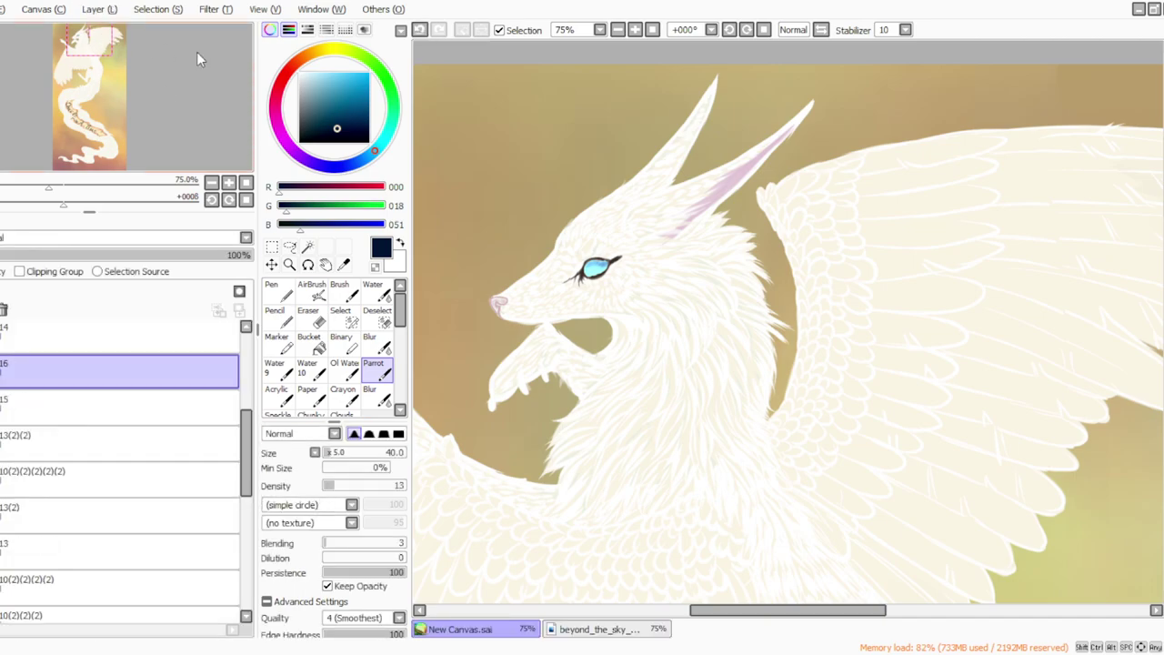
Step: Paint a purple accent (RGB 187, 88, 255) in the iris at density 100, tidy it with the Eraser, and lower the layer's opacity
{"action": "left_click", "coordinate": [301, 156]}
{"action": "left_click", "coordinate": [344, 73]}
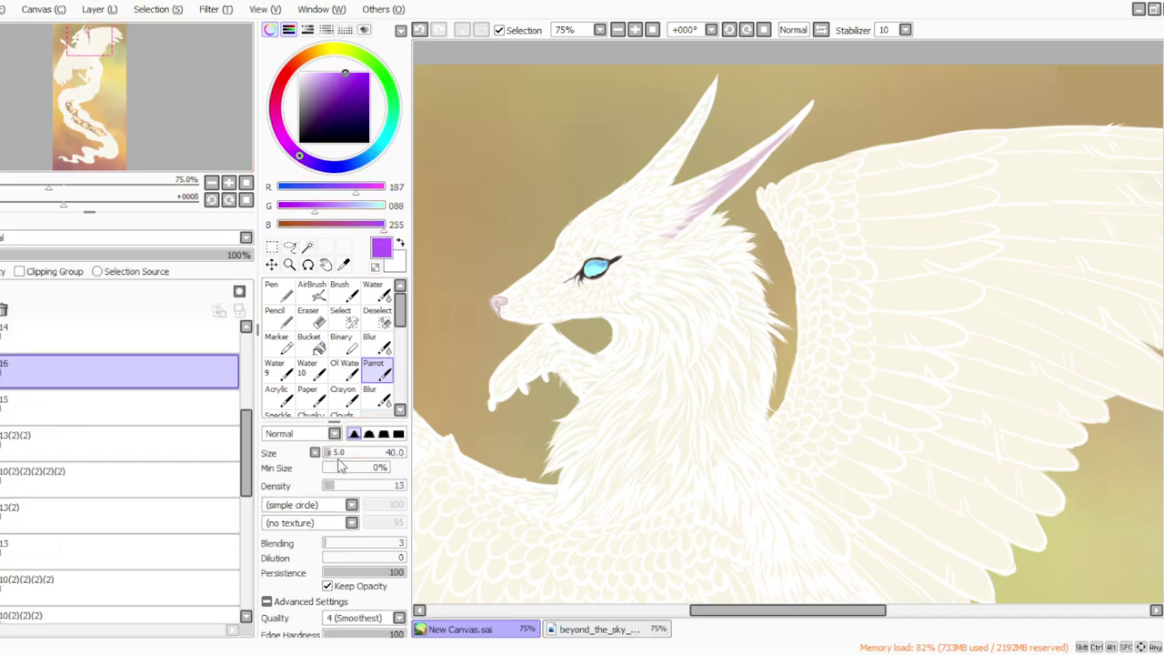
{"action": "left_click_drag", "start_coordinate": [344, 487], "coordinate": [422, 477]}
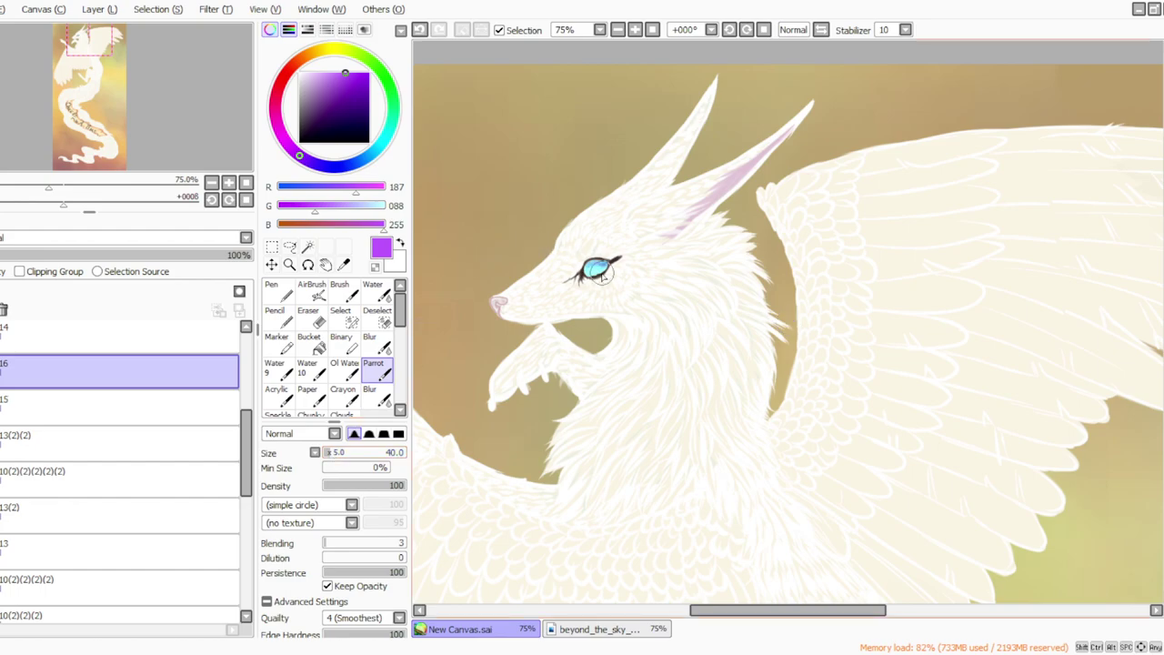
{"action": "left_click_drag", "start_coordinate": [601, 265], "coordinate": [597, 271]}
{"action": "left_click", "coordinate": [307, 314]}
{"action": "left_click", "coordinate": [126, 255]}
Step: Shift the iris accent from purple to blue with the Hue and Saturation filter and set its layer opacity to 48%
{"action": "left_click", "coordinate": [215, 10]}
{"action": "left_click", "coordinate": [218, 28]}
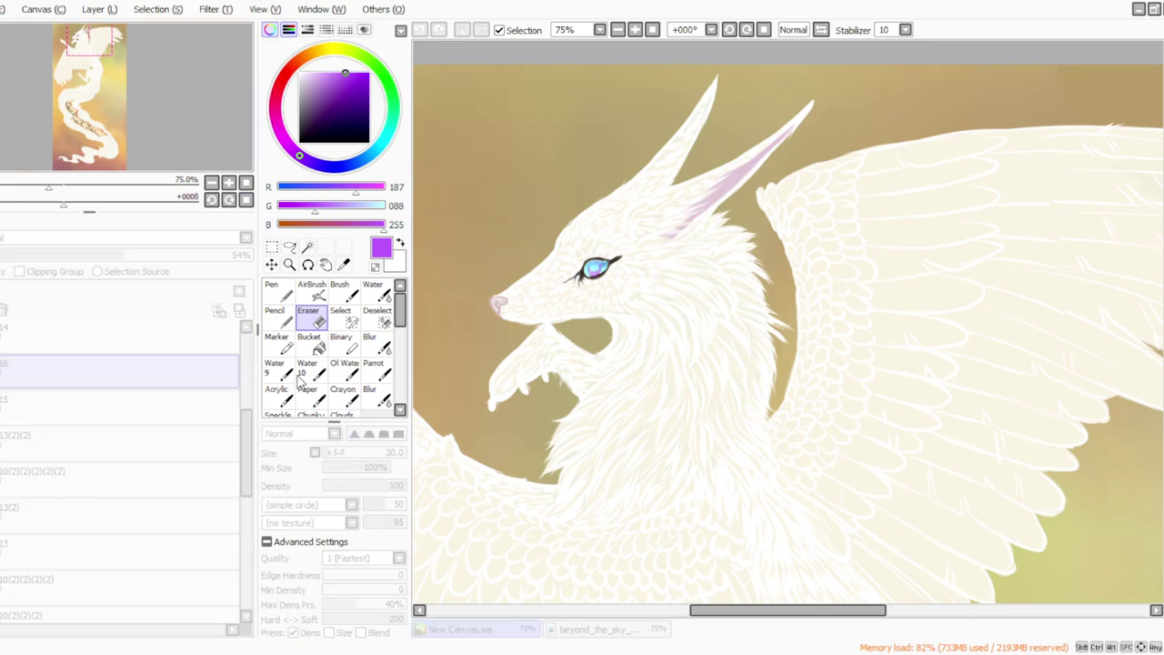
{"action": "left_click_drag", "start_coordinate": [335, 372], "coordinate": [361, 370]}
{"action": "key", "text": "Return"}
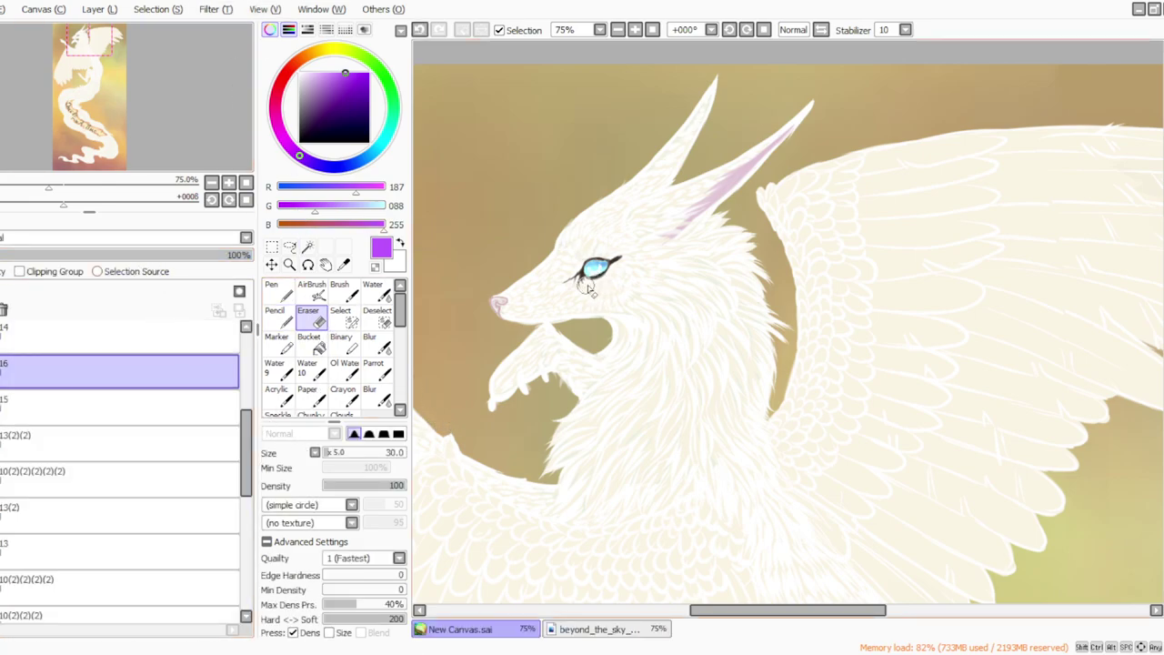
{"action": "left_click_drag", "start_coordinate": [101, 256], "coordinate": [107, 255]}
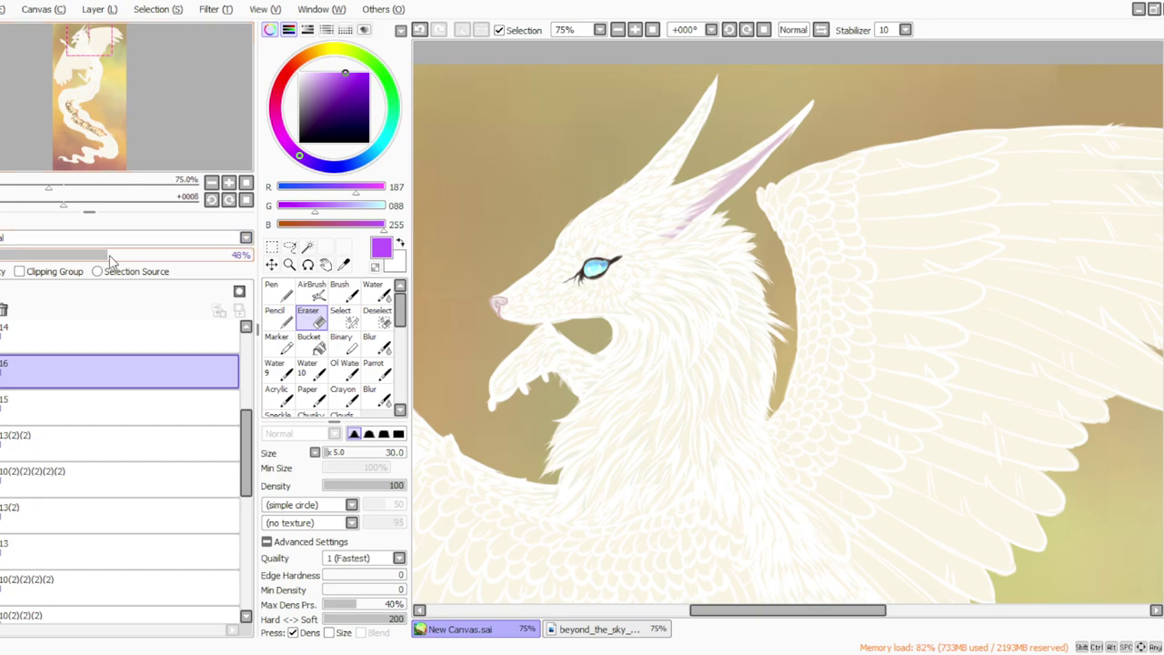
Step: Try shifting the eye colour to red with the Hue and Saturation filter
{"action": "left_click", "coordinate": [652, 30]}
{"action": "left_click", "coordinate": [635, 30]}
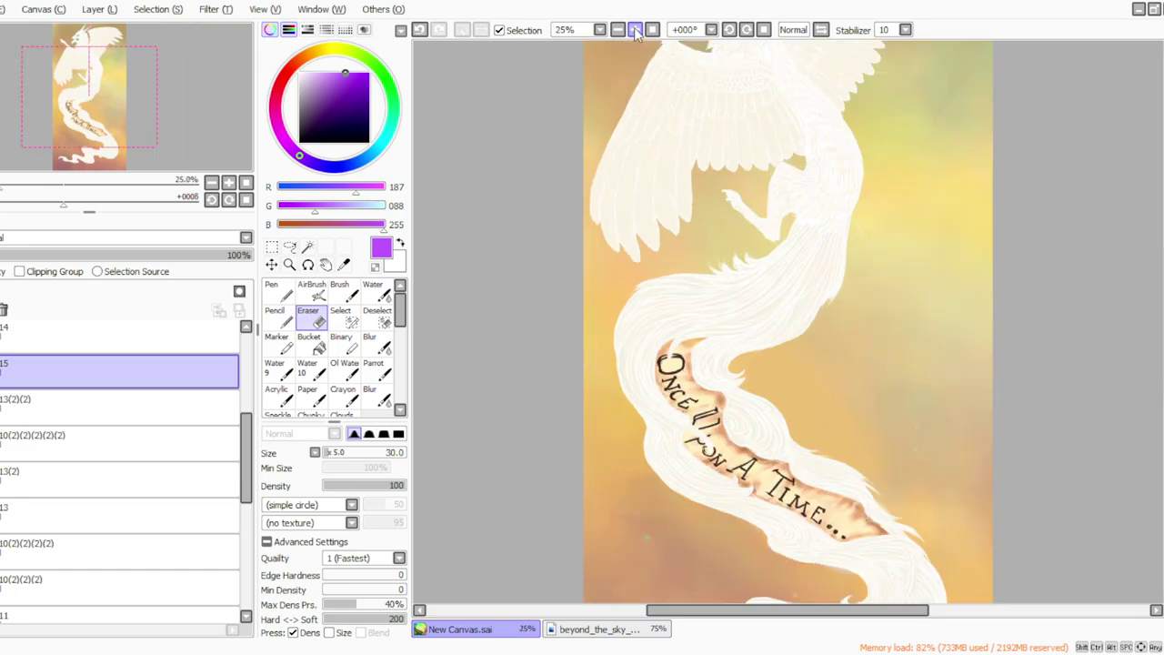
{"action": "left_click_drag", "start_coordinate": [1163, 346], "coordinate": [1163, 276]}
{"action": "left_click", "coordinate": [635, 30]}
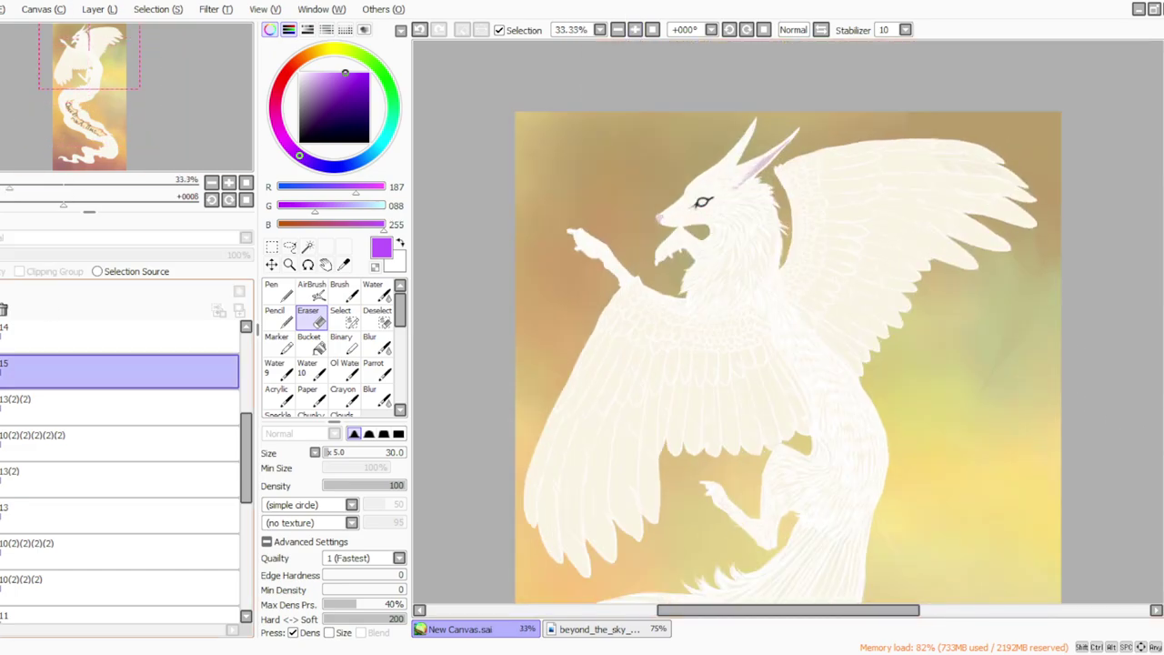
{"action": "left_click", "coordinate": [216, 10]}
{"action": "left_click", "coordinate": [218, 29]}
{"action": "left_click_drag", "start_coordinate": [270, 375], "coordinate": [309, 374]}
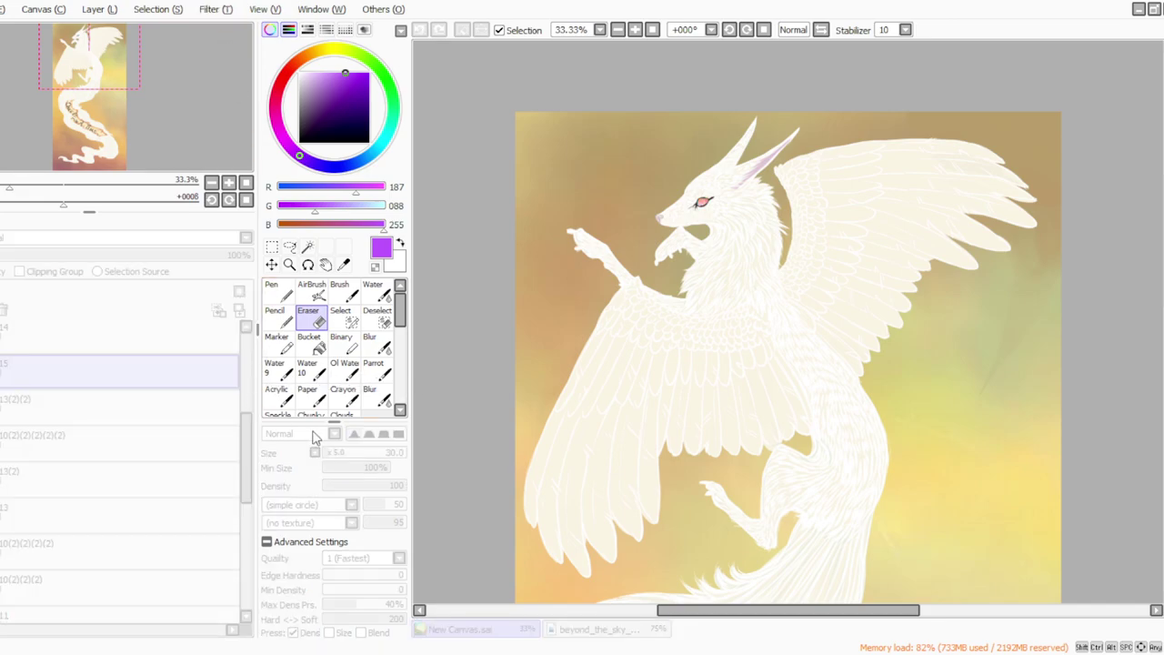
{"action": "left_click", "coordinate": [362, 452]}
Step: Adjust the eye to a vivid cyan with the Hue and Saturation filter
{"action": "left_click", "coordinate": [216, 9]}
{"action": "left_click_drag", "start_coordinate": [337, 387], "coordinate": [211, 395]}
{"action": "mouse_move", "coordinate": [270, 423]}
{"action": "left_mouse_down"}
{"action": "mouse_move", "coordinate": [195, 419]}
{"action": "mouse_move", "coordinate": [361, 429]}
{"action": "mouse_move", "coordinate": [283, 428]}
{"action": "left_mouse_up"}
{"action": "left_click", "coordinate": [635, 30]}
{"action": "left_click", "coordinate": [306, 454]}
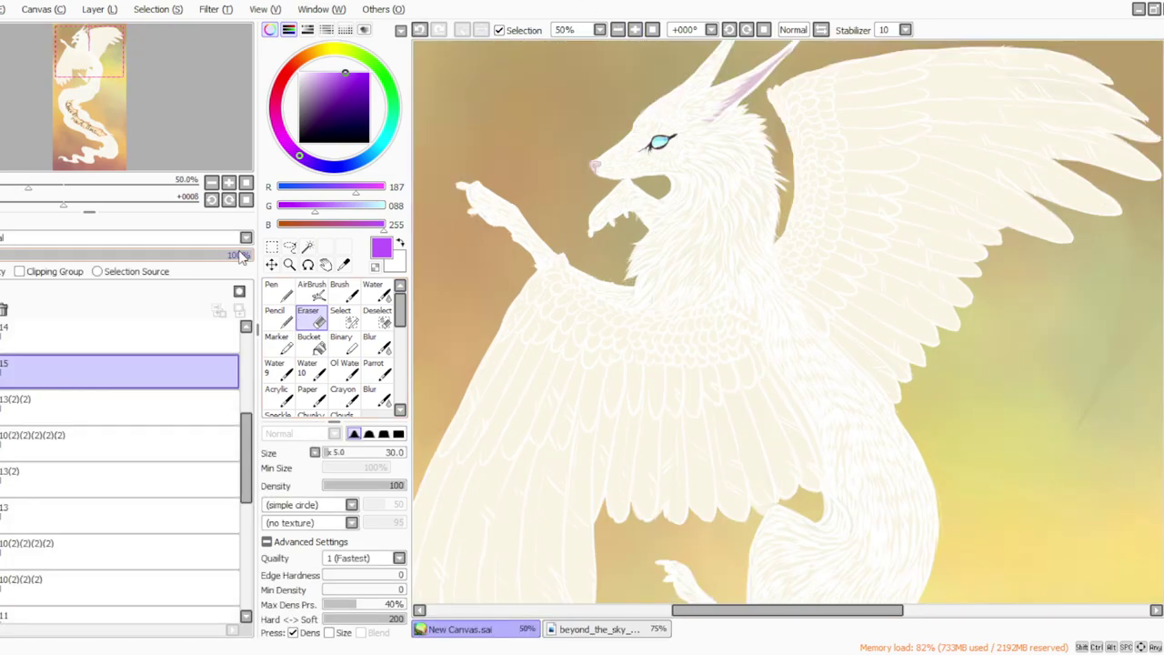
Step: Paint pale blue-white highlights (RGB 240, 252, 255) in the eye on a new layer with the Parrot brush and merge it down
{"action": "left_click", "coordinate": [101, 10]}
{"action": "left_click", "coordinate": [146, 28]}
{"action": "left_click", "coordinate": [376, 147]}
{"action": "left_click", "coordinate": [302, 74]}
{"action": "left_click", "coordinate": [377, 370]}
{"action": "left_click", "coordinate": [469, 654]}
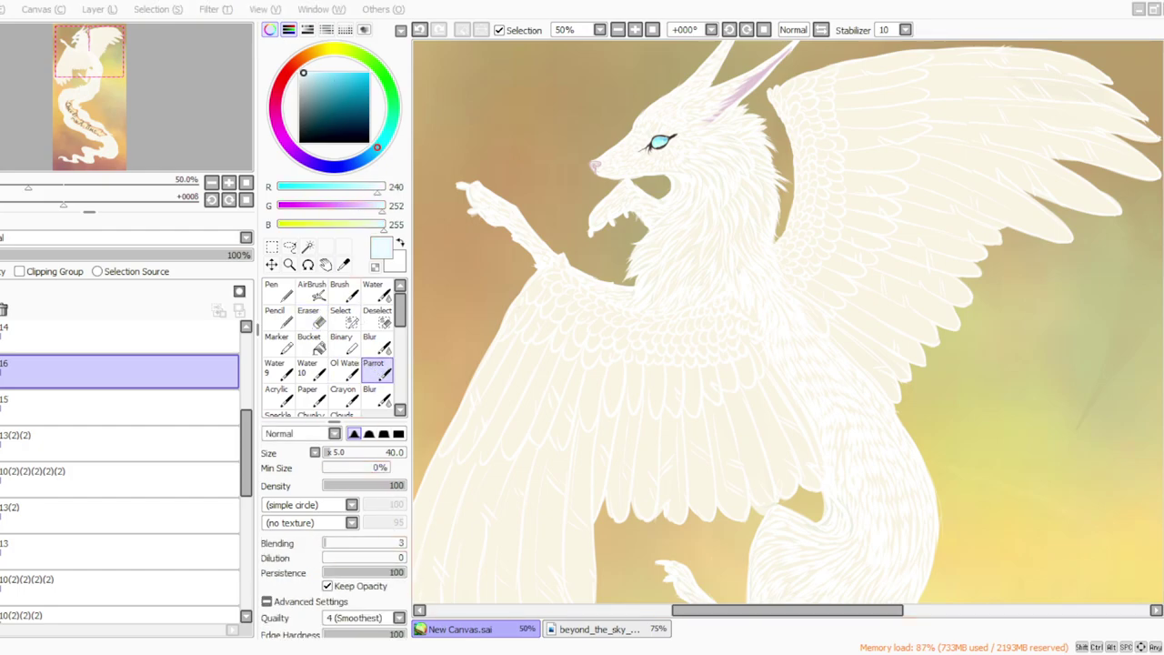
{"action": "left_click_drag", "start_coordinate": [1163, 291], "coordinate": [1163, 265]}
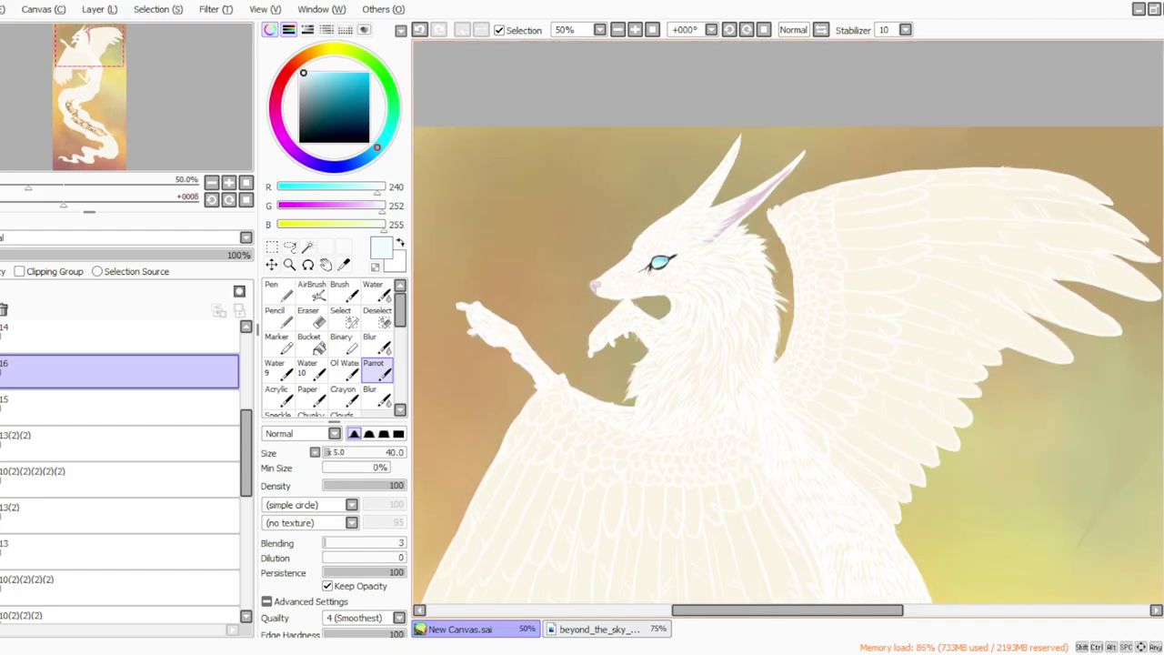
{"action": "left_click", "coordinate": [635, 29]}
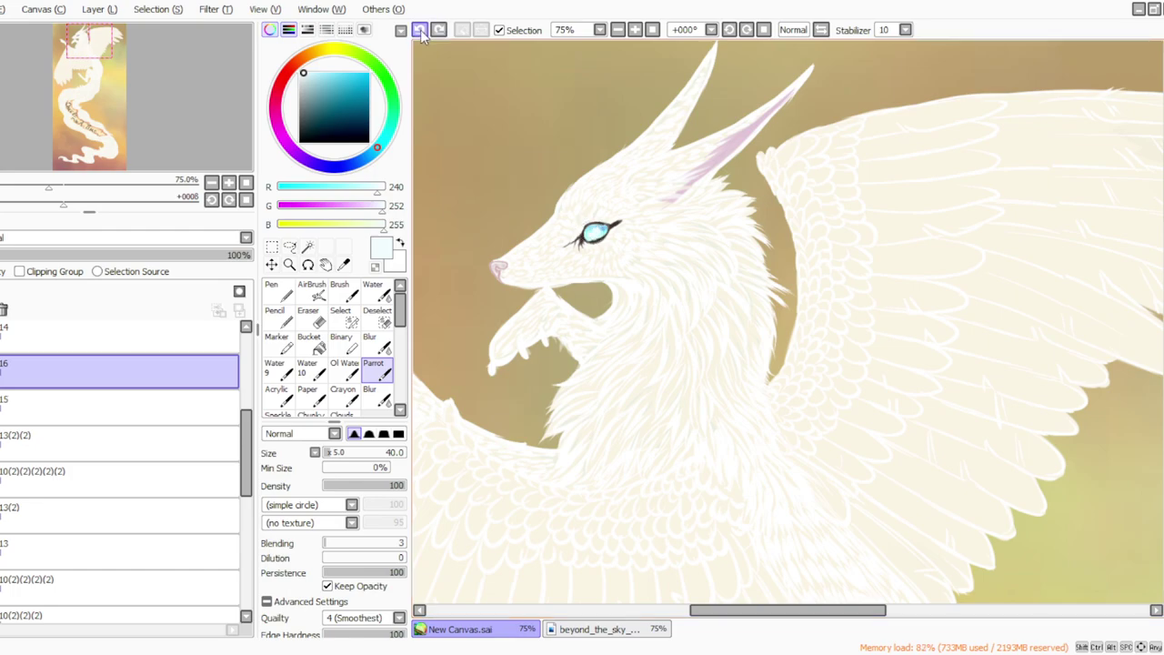
{"action": "left_click", "coordinate": [104, 11]}
{"action": "left_click", "coordinate": [103, 166]}
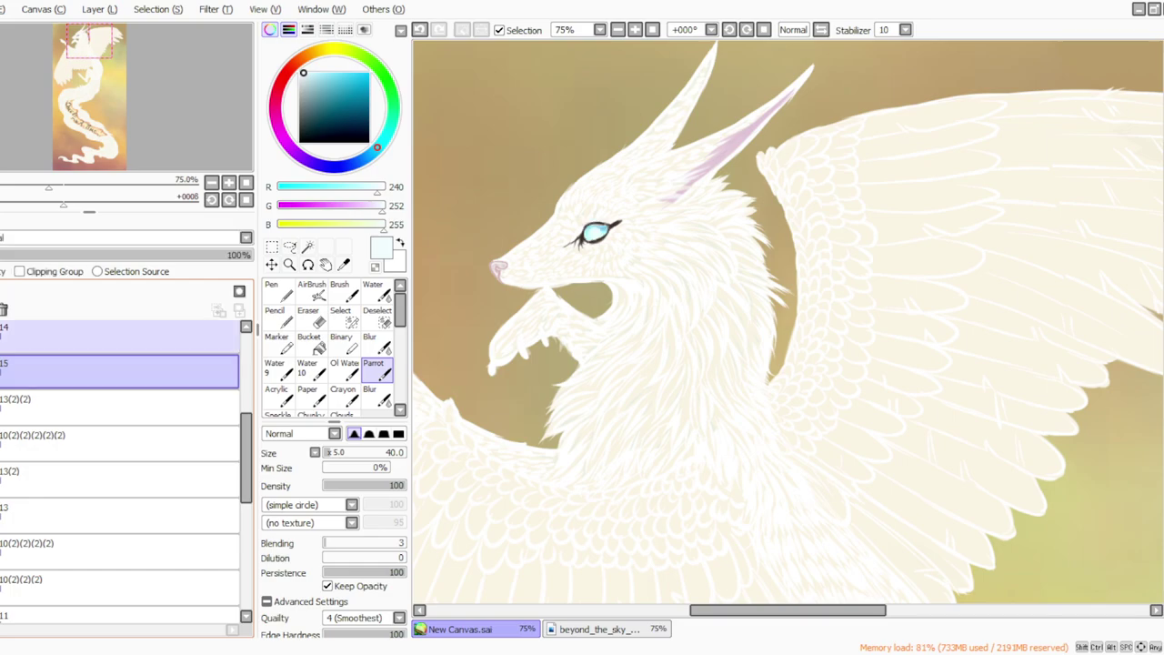
Step: Tidy the eye's edges with the Eraser at size 10, and undo a trial merge of its layer
{"action": "key", "text": "e"}
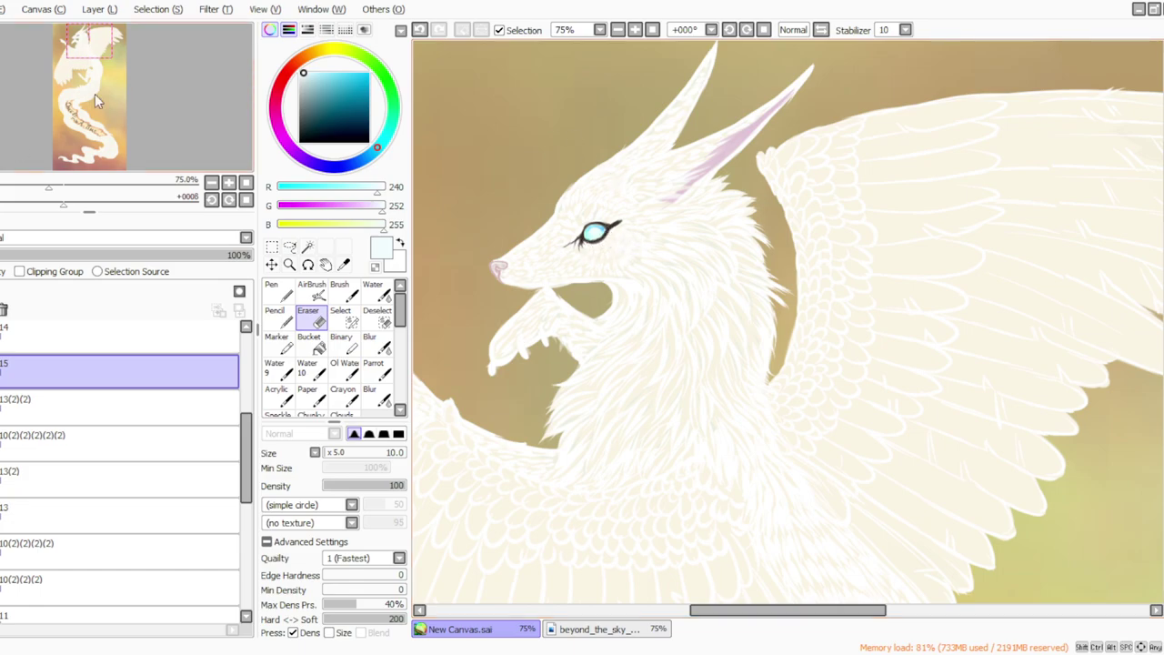
{"action": "left_click", "coordinate": [82, 11]}
{"action": "left_click", "coordinate": [109, 156]}
{"action": "key", "text": "ctrl+z"}
Step: Add orange accents (RGB 228, 159, 16) along the lower eye with the Parrot brush at size 15, and pick a lighter yellow-orange (RGB 252, 207, 115)
{"action": "left_click", "coordinate": [311, 56]}
{"action": "left_click", "coordinate": [361, 81]}
{"action": "left_click", "coordinate": [315, 52]}
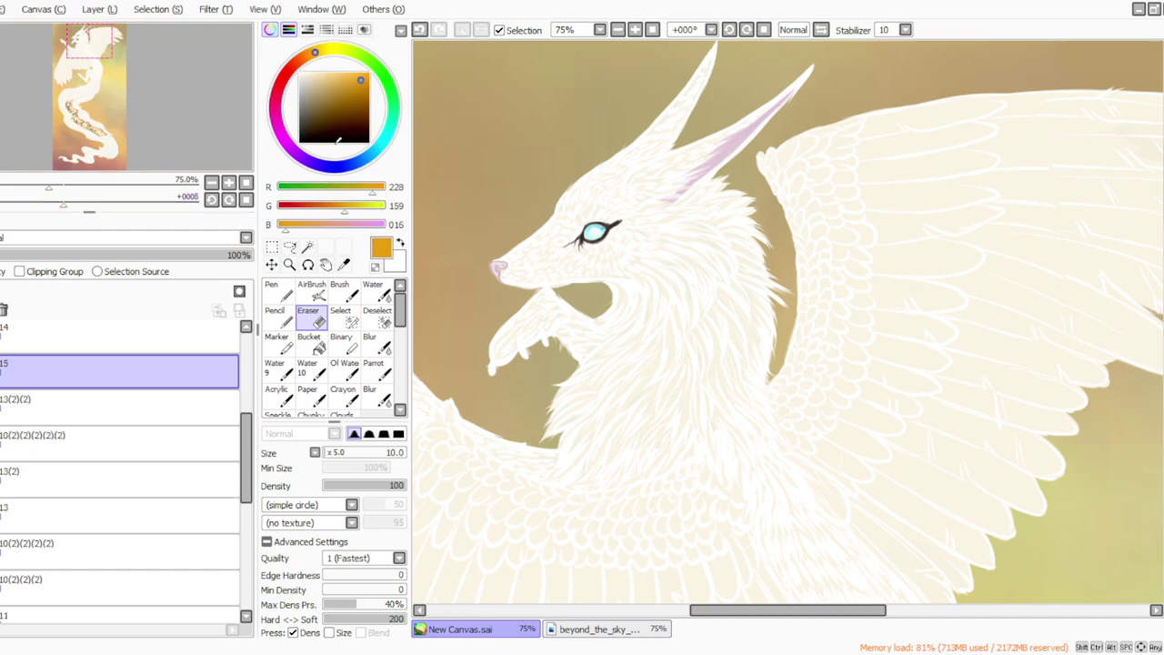
{"action": "left_click", "coordinate": [373, 375]}
{"action": "left_click", "coordinate": [329, 454]}
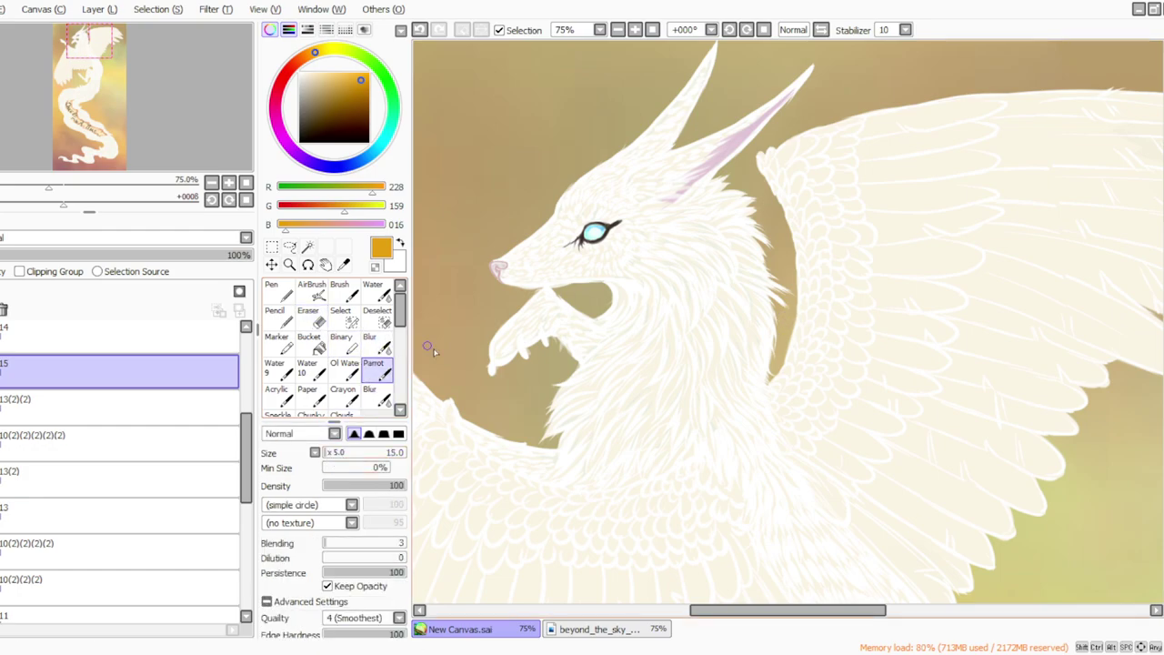
{"action": "left_click", "coordinate": [335, 75]}
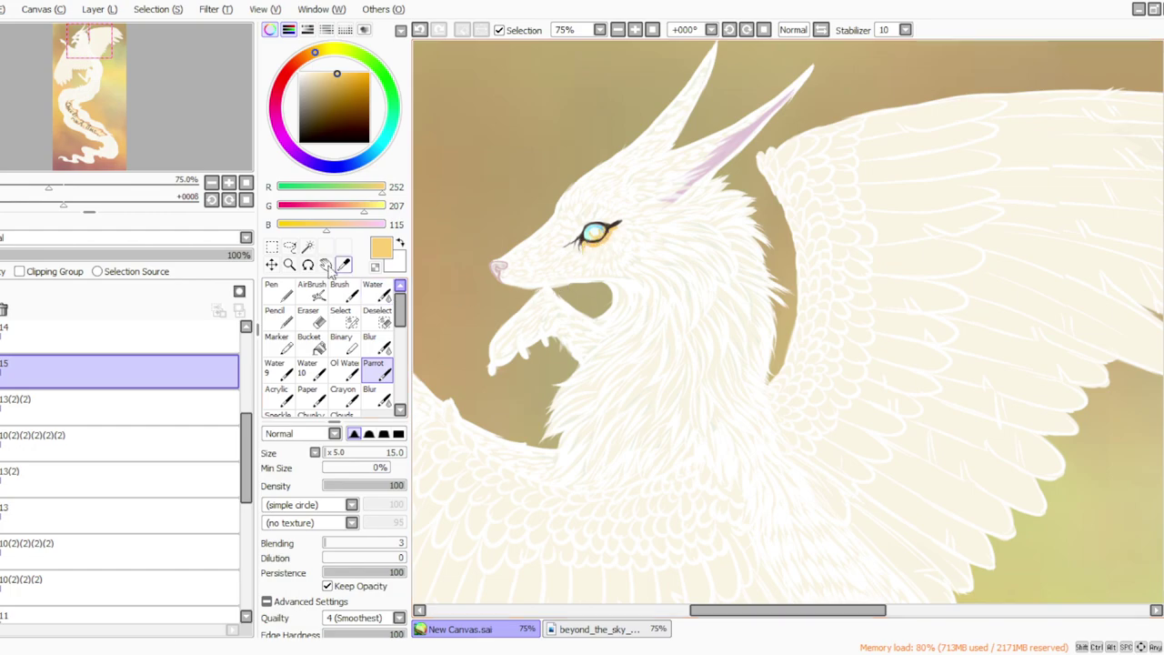
Step: Erase the excess orange around the eye with the Eraser at size 30
{"action": "left_click", "coordinate": [308, 314]}
{"action": "left_click", "coordinate": [330, 454]}
{"action": "left_click_drag", "start_coordinate": [619, 230], "coordinate": [612, 243]}
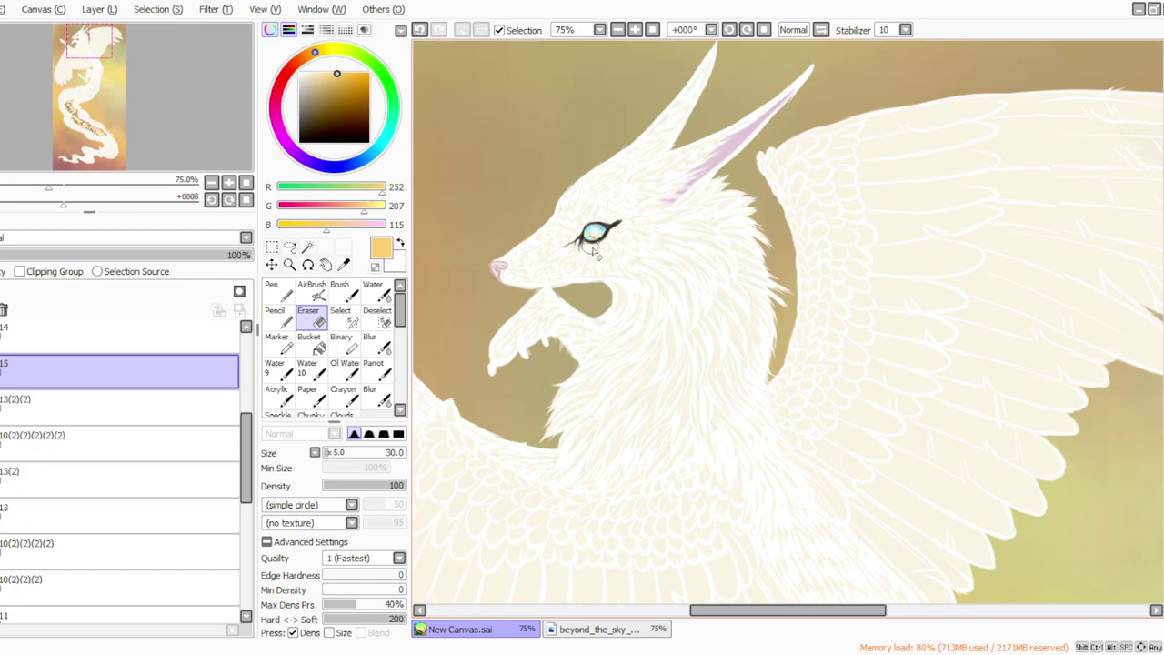
Step: Set the eye accent layer's opacity to 94% and merge it down
{"action": "left_click", "coordinate": [373, 369]}
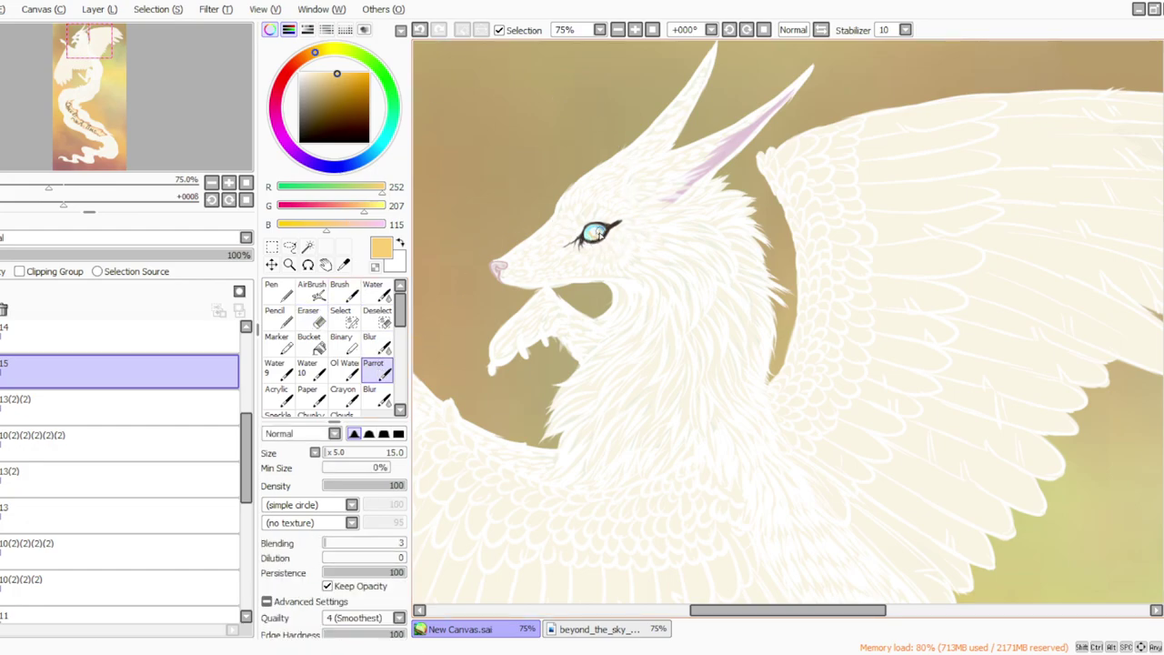
{"action": "left_click", "coordinate": [163, 256]}
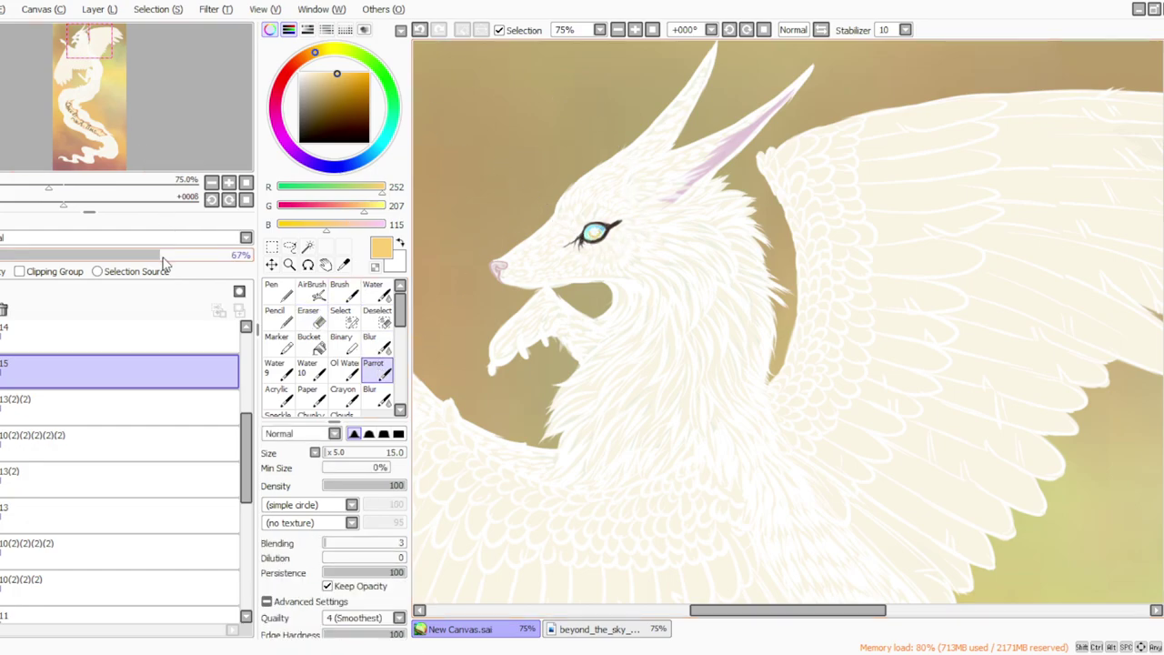
{"action": "left_click_drag", "start_coordinate": [165, 265], "coordinate": [229, 257]}
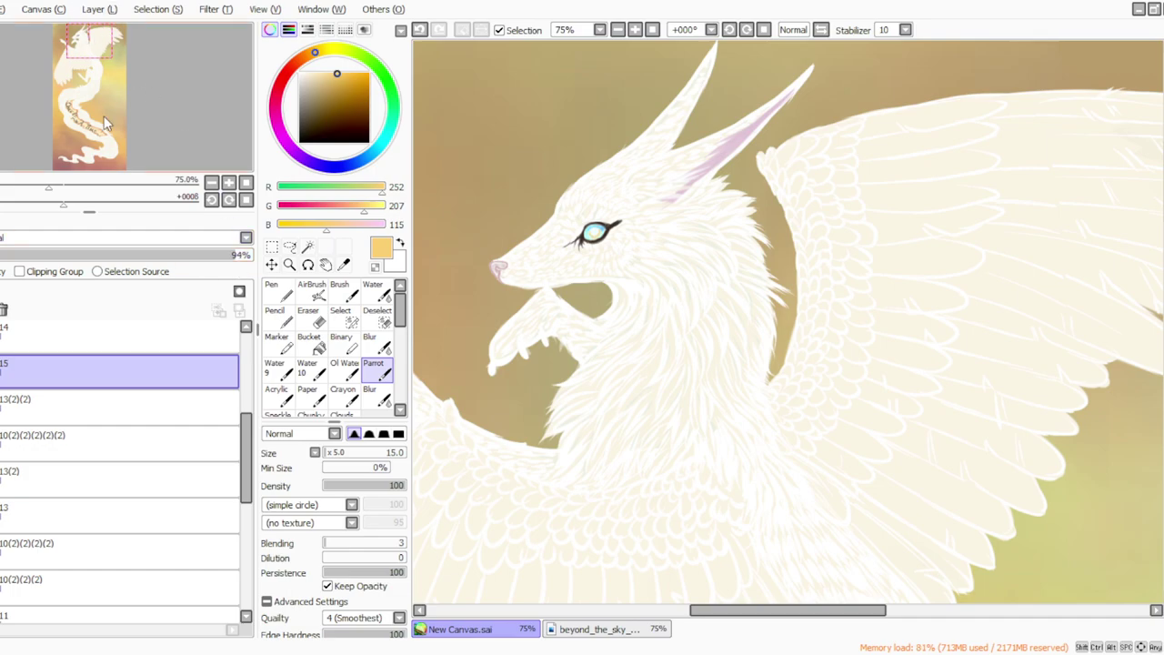
{"action": "key", "text": "ctrl+e"}
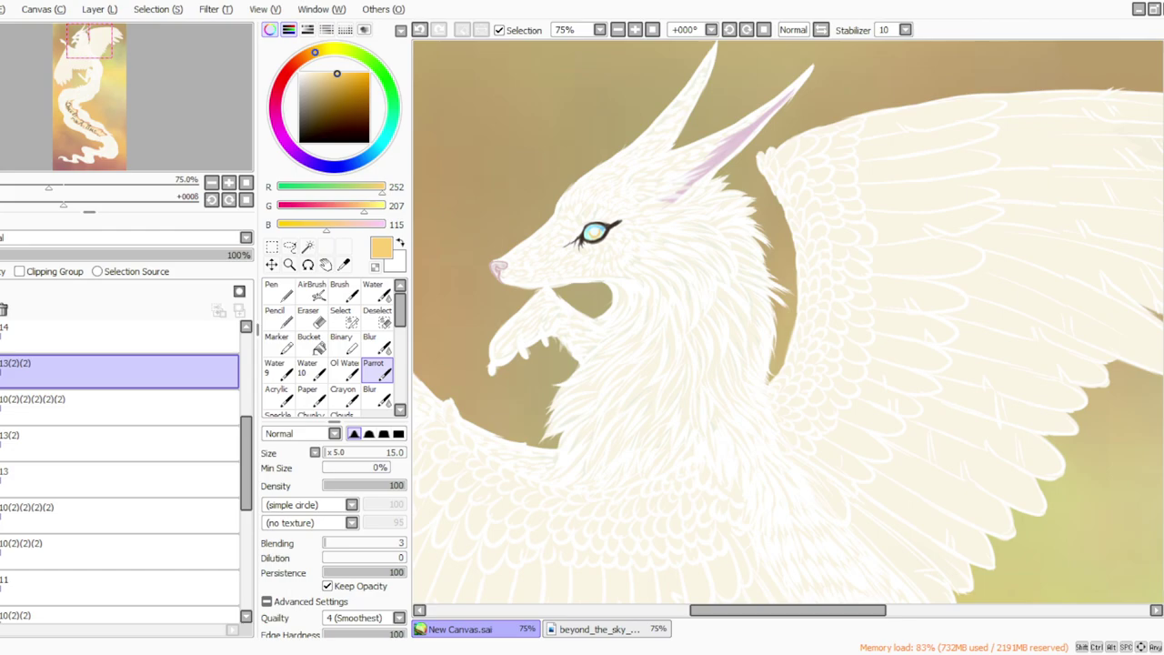
Step: Paint orange markings (RGB 240, 189, 84) below and behind the eye on a new layer with the Parrot brush at size 20
{"action": "key", "text": "ctrl+z"}
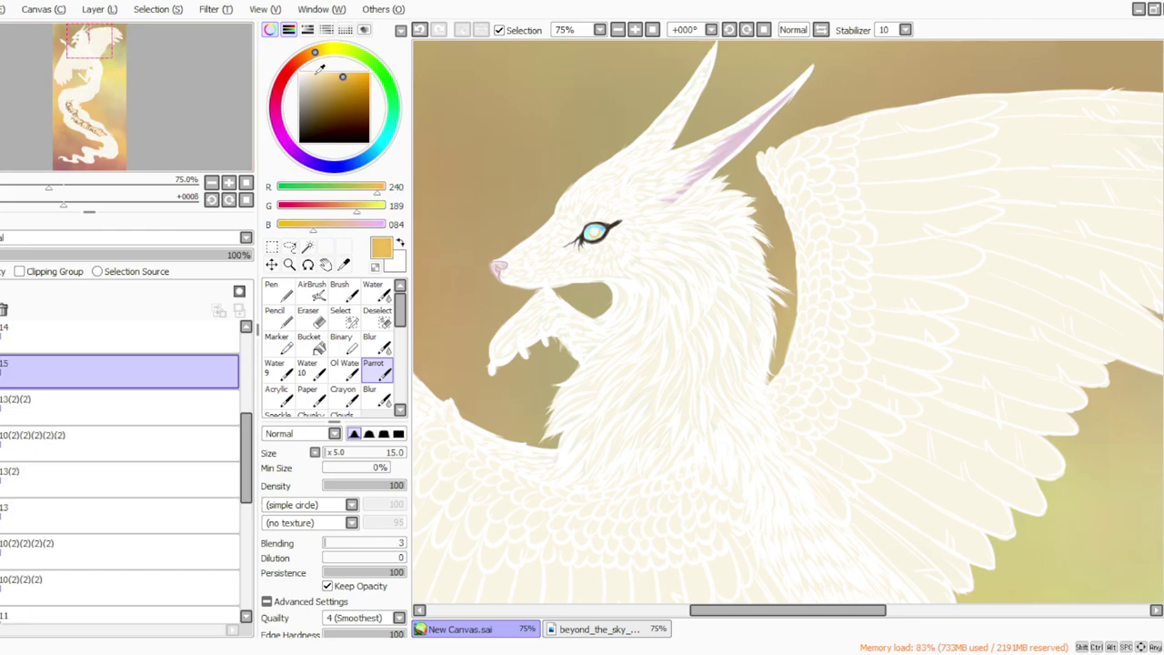
{"action": "left_click", "coordinate": [336, 461]}
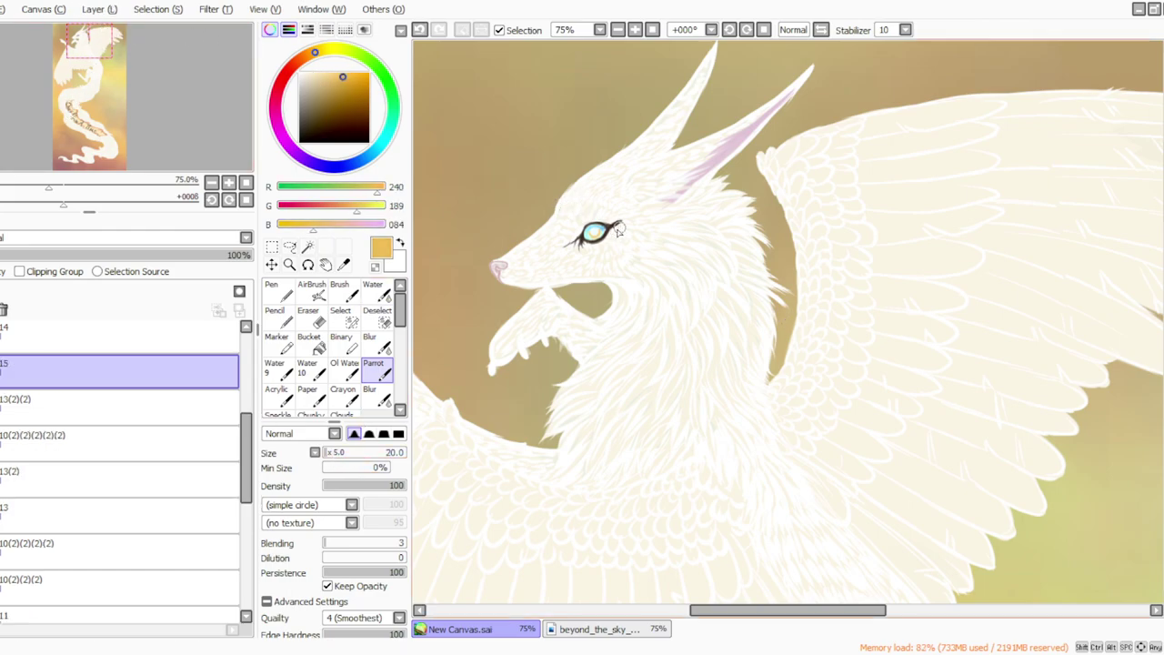
{"action": "left_click_drag", "start_coordinate": [608, 230], "coordinate": [601, 245]}
{"action": "left_click_drag", "start_coordinate": [579, 242], "coordinate": [550, 269]}
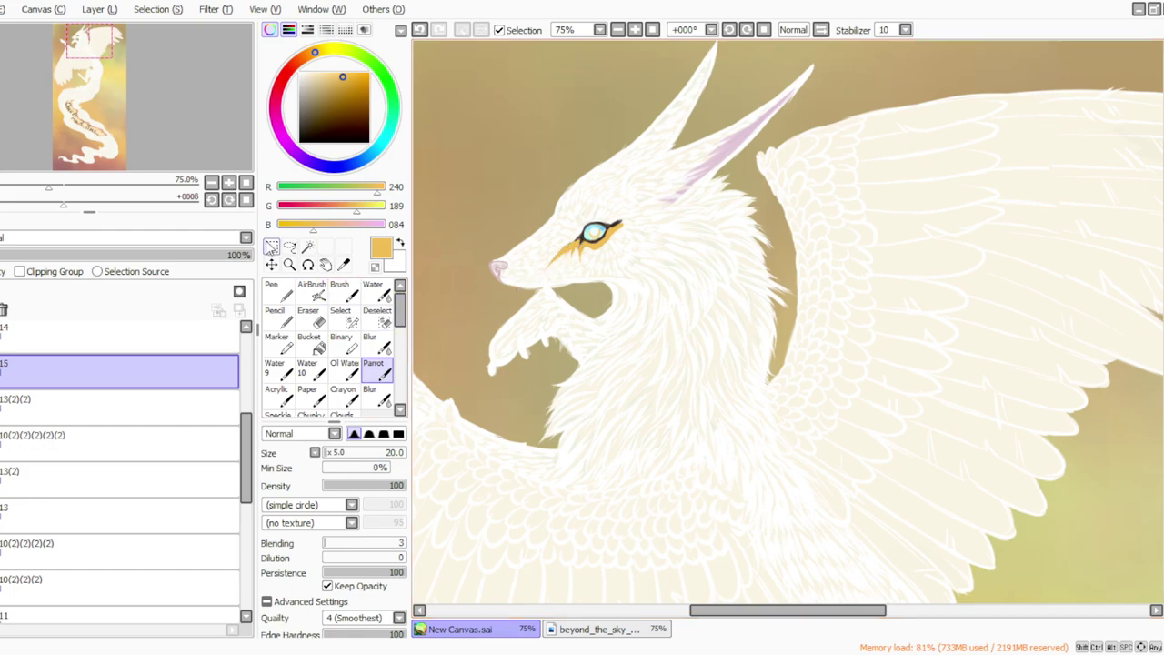
{"action": "left_click_drag", "start_coordinate": [621, 227], "coordinate": [642, 218]}
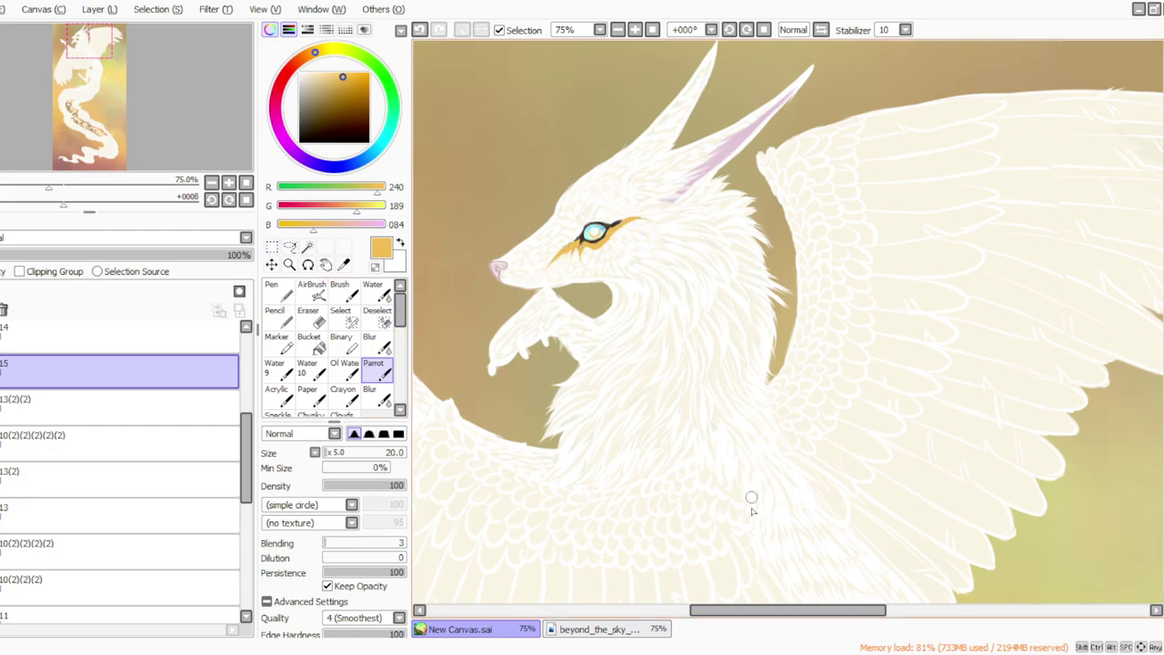
Step: Set the marking layer's opacity to 99%, duplicate it, and shift the copy's colour to yellow with a colour filter
{"action": "left_click_drag", "start_coordinate": [115, 257], "coordinate": [247, 255]}
{"action": "left_click", "coordinate": [101, 10]}
{"action": "left_click", "coordinate": [99, 72]}
{"action": "left_click", "coordinate": [216, 10]}
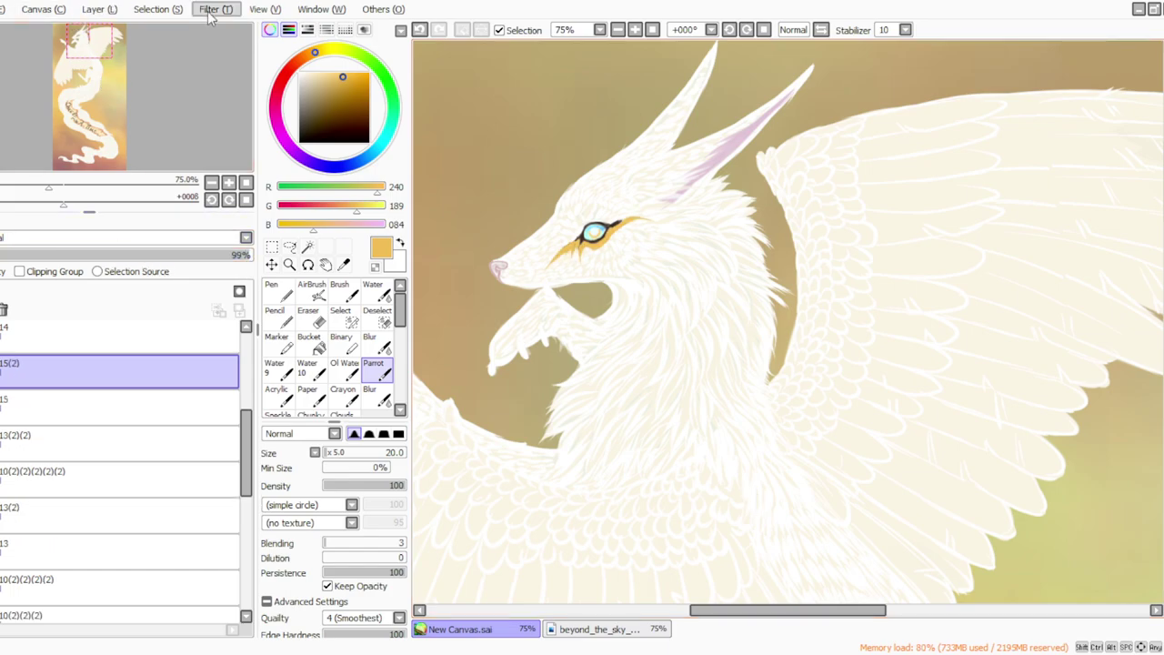
{"action": "left_click", "coordinate": [224, 27]}
{"action": "left_click_drag", "start_coordinate": [270, 374], "coordinate": [286, 374]}
Step: Partly erase the yellow copy with the Eraser at size 65 and density 14, and merge it into the orange markings
{"action": "left_click", "coordinate": [309, 314]}
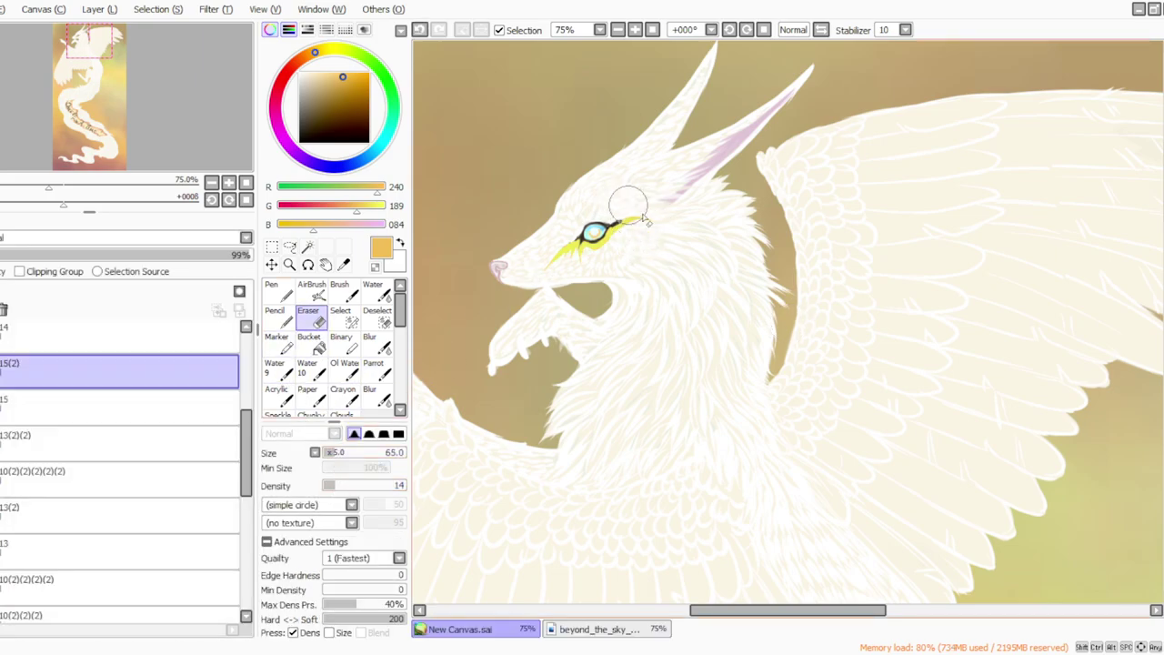
{"action": "mouse_move", "coordinate": [551, 277]}
{"action": "left_mouse_down"}
{"action": "mouse_move", "coordinate": [524, 244]}
{"action": "mouse_move", "coordinate": [569, 234]}
{"action": "left_mouse_up"}
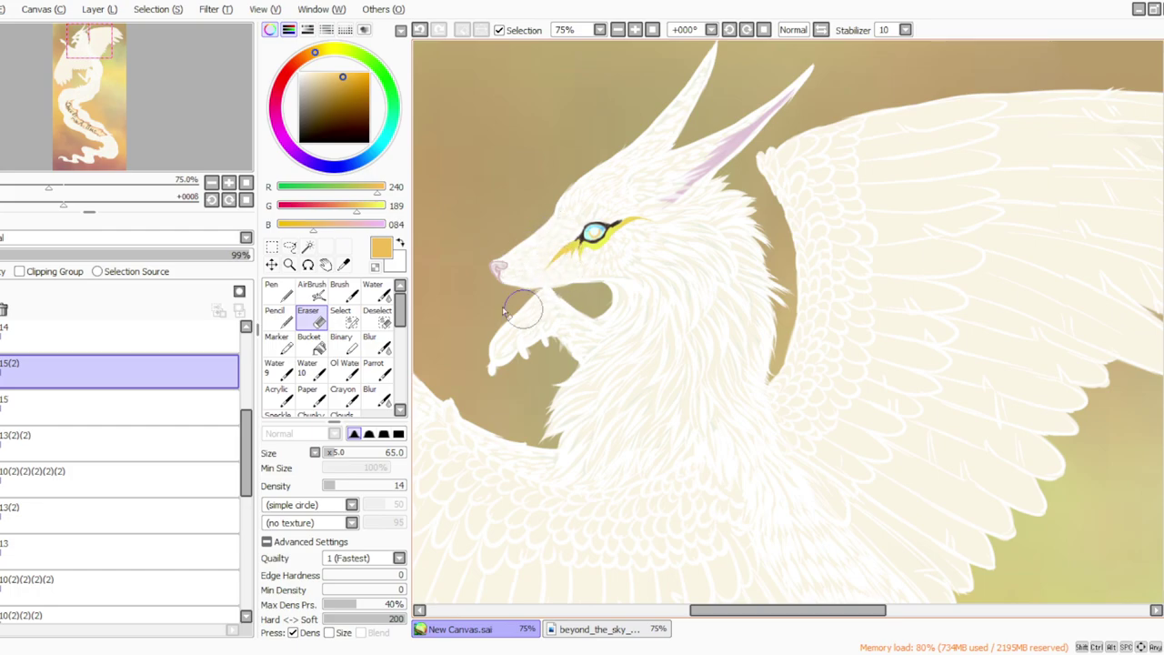
{"action": "left_click", "coordinate": [107, 150]}
Step: Adjust the eye markings' colours with a filter and lower their layer's opacity to 60%
{"action": "left_click", "coordinate": [216, 10]}
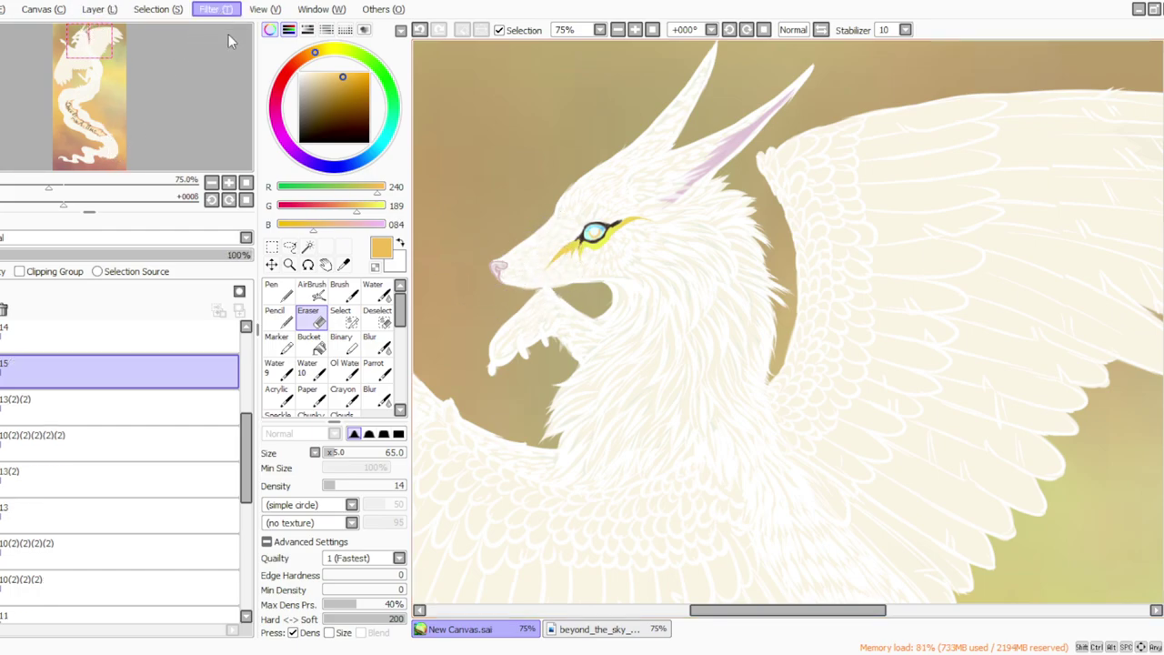
{"action": "left_click", "coordinate": [228, 34]}
{"action": "left_click", "coordinate": [339, 461]}
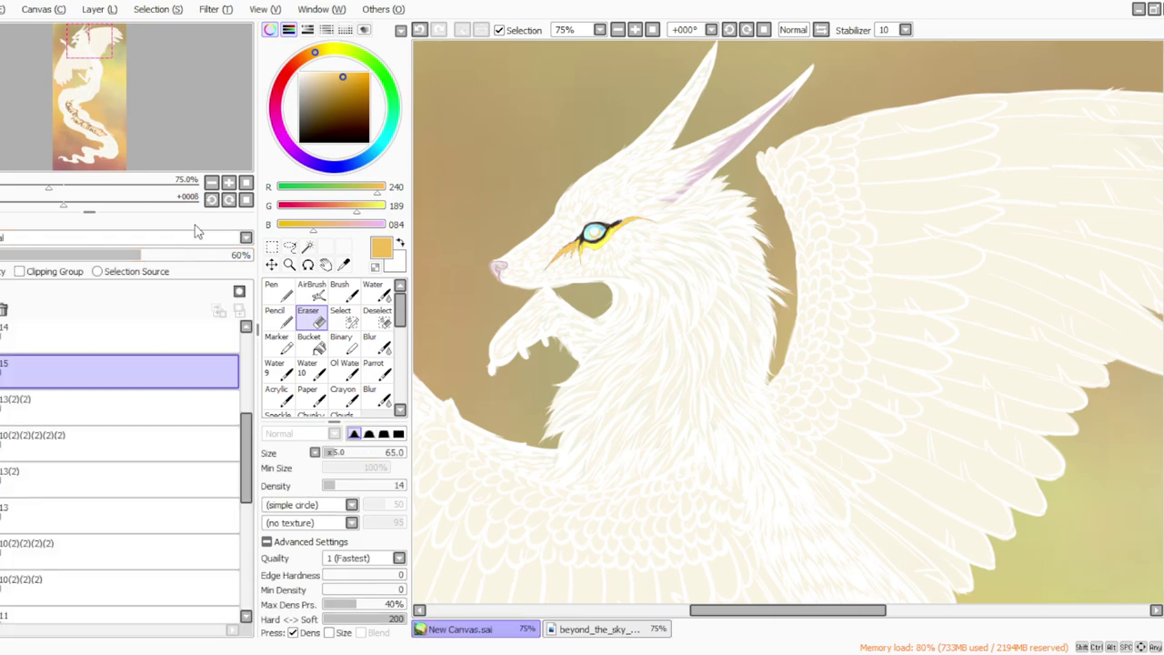
Step: Sample a yellow (RGB 244, 213, 93) from the eye markings, merge their layer down, and add a new layer
{"action": "left_click", "coordinate": [651, 30]}
{"action": "left_click", "coordinate": [636, 30]}
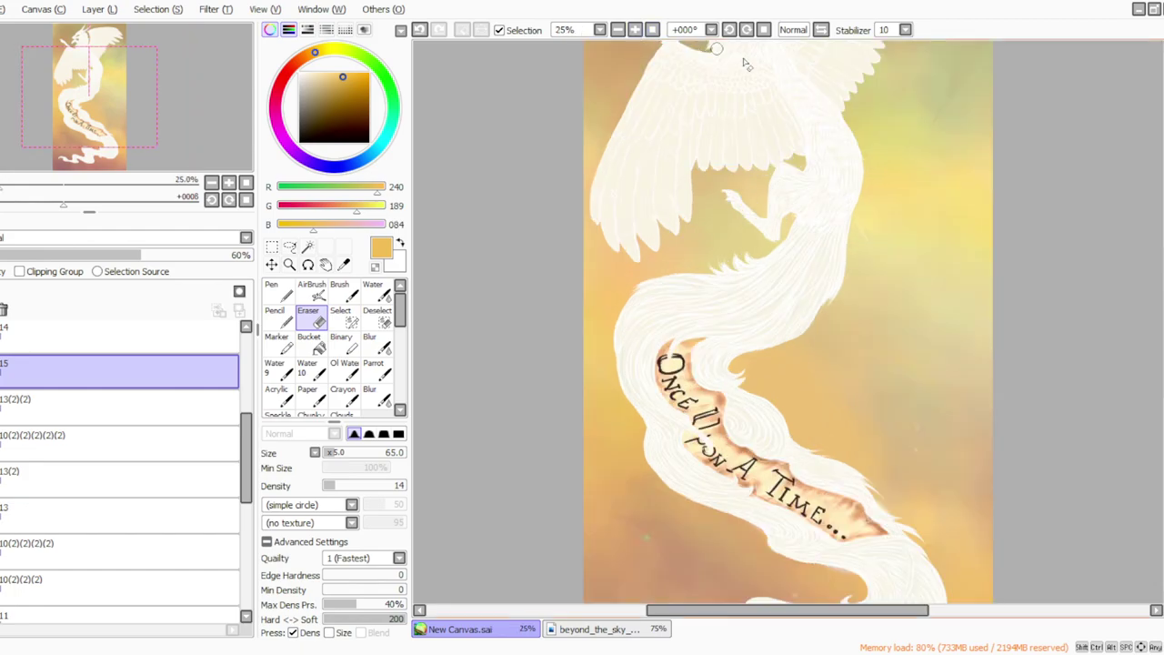
{"action": "left_click", "coordinate": [636, 30]}
{"action": "left_click", "coordinate": [636, 30]}
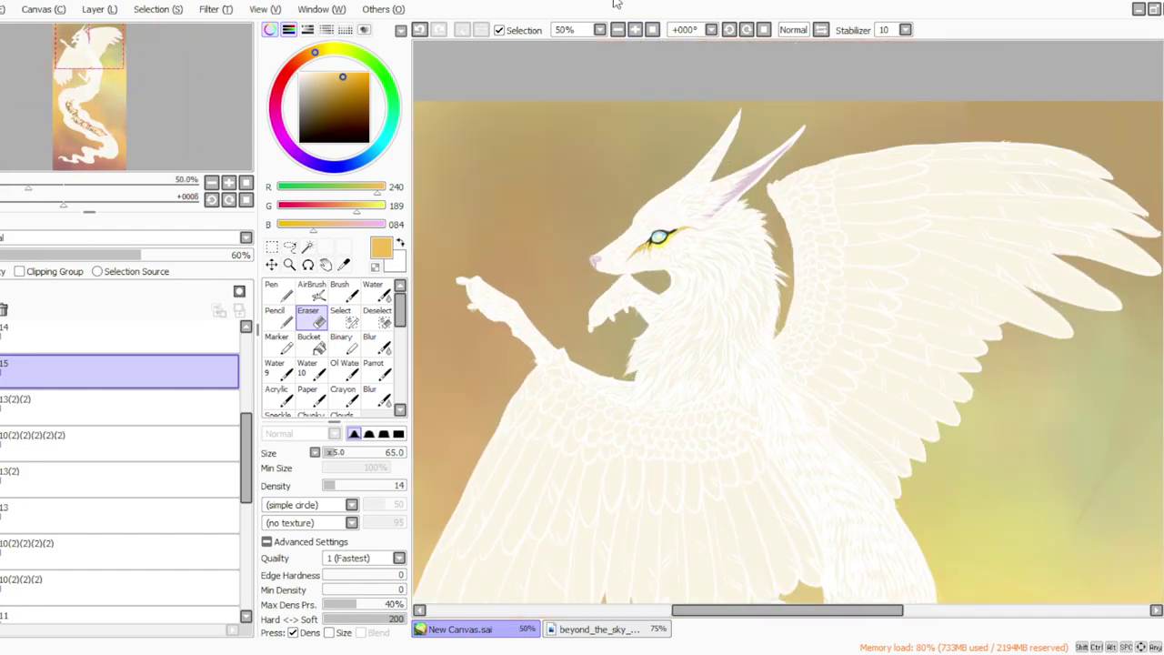
{"action": "left_click_drag", "start_coordinate": [1163, 206], "coordinate": [1163, 173]}
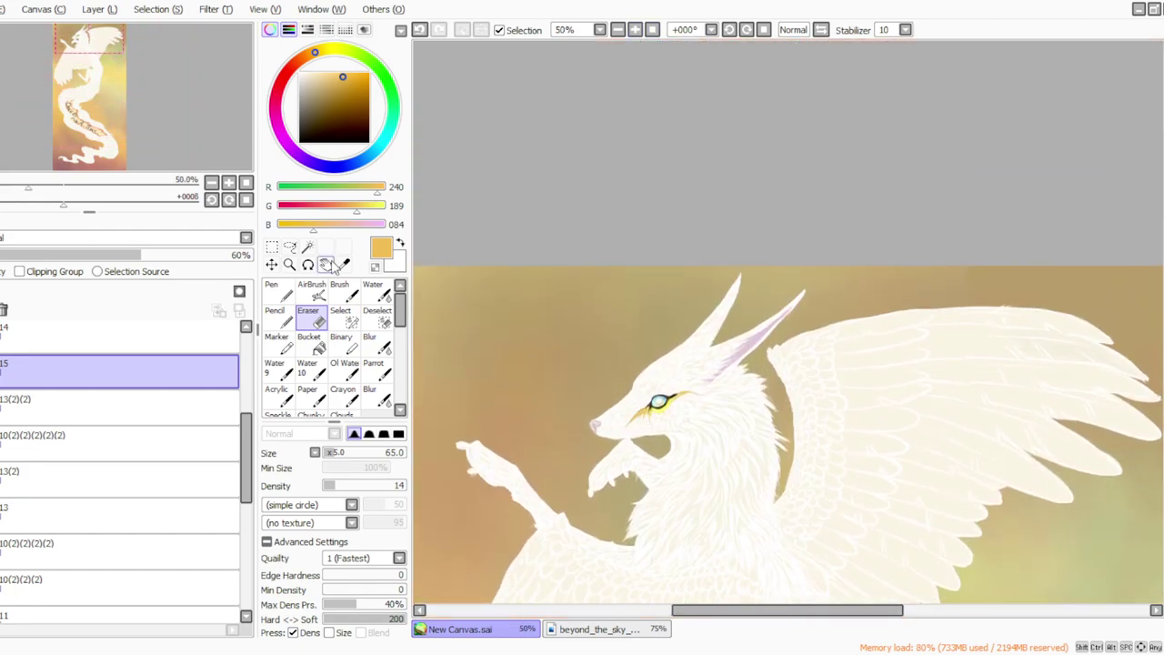
{"action": "left_click", "coordinate": [344, 265]}
{"action": "left_click", "coordinate": [636, 30]}
{"action": "left_click", "coordinate": [630, 424]}
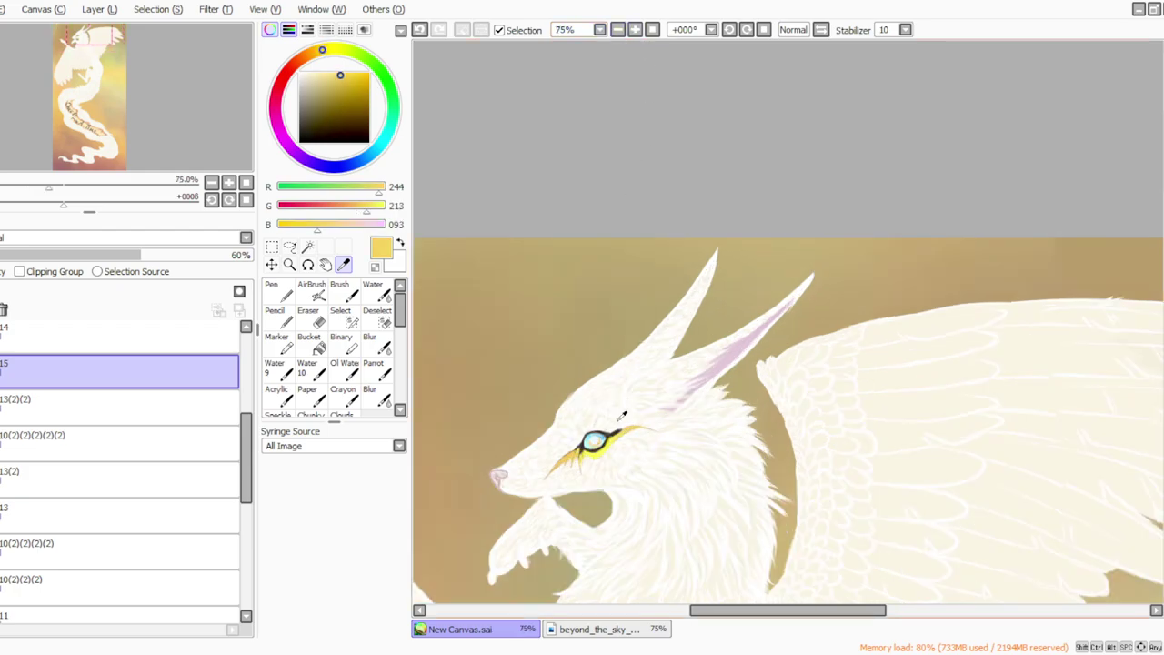
{"action": "left_click", "coordinate": [377, 654]}
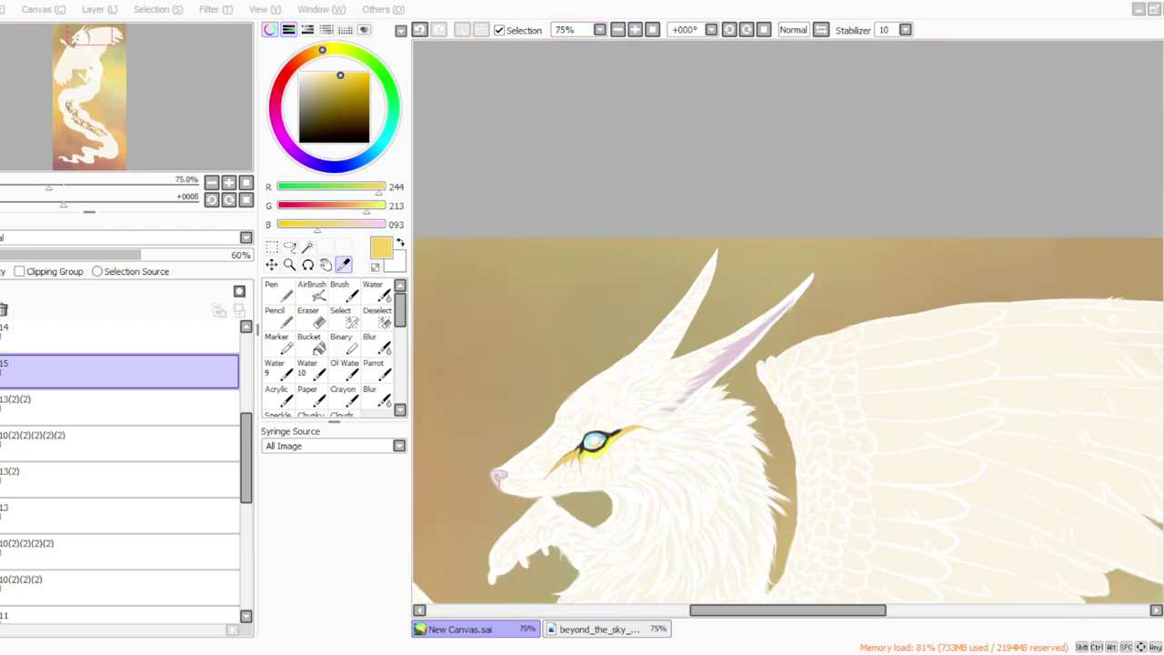
{"action": "left_click", "coordinate": [93, 10]}
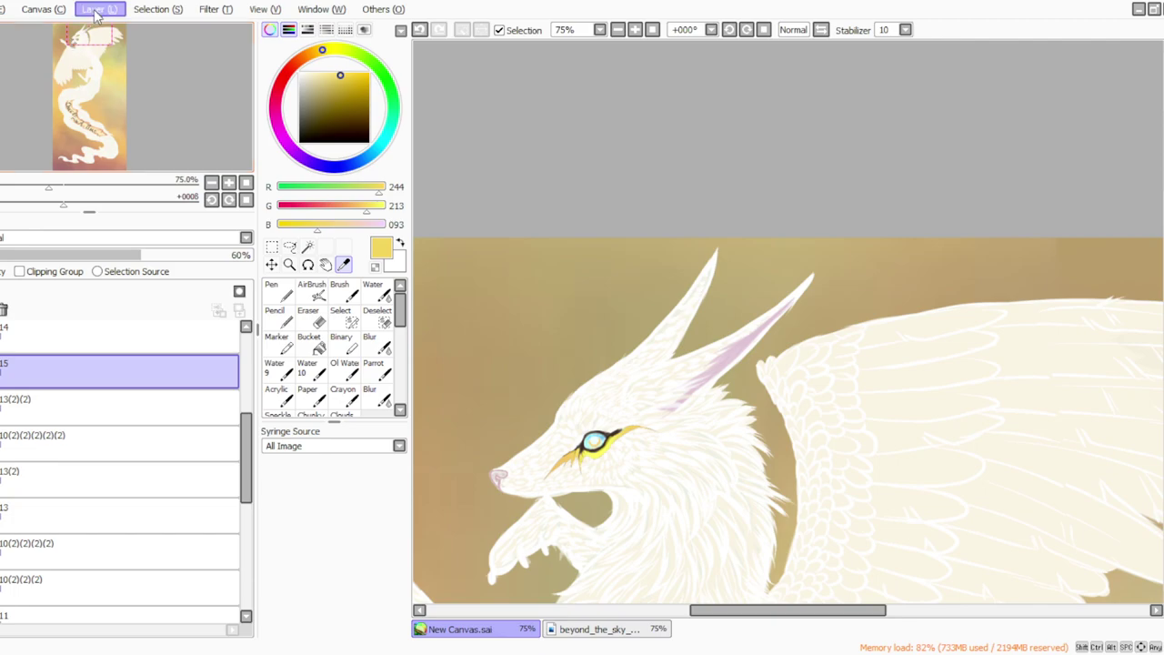
{"action": "key", "text": "ctrl+e"}
{"action": "key", "text": "ctrl+z"}
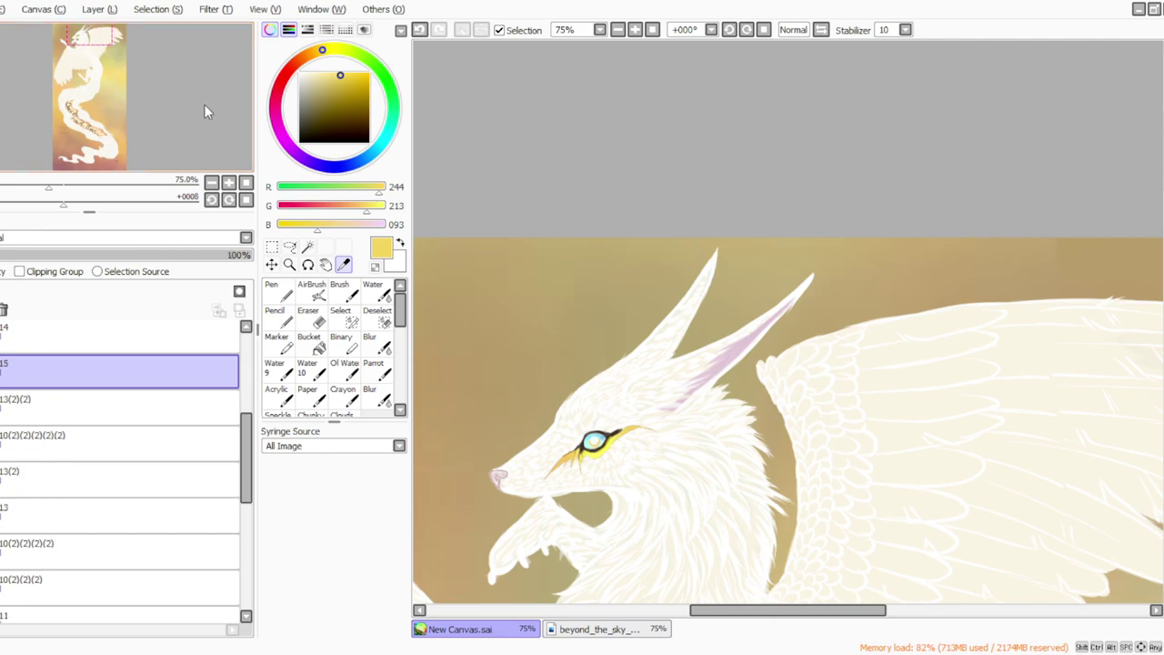
Step: Paint a yellow tip and outer edge on the pink ear with the Parrot brush at size 20
{"action": "left_click", "coordinate": [373, 369]}
{"action": "left_click", "coordinate": [729, 30]}
{"action": "left_click", "coordinate": [729, 34]}
{"action": "left_click", "coordinate": [729, 34]}
{"action": "left_click", "coordinate": [730, 33]}
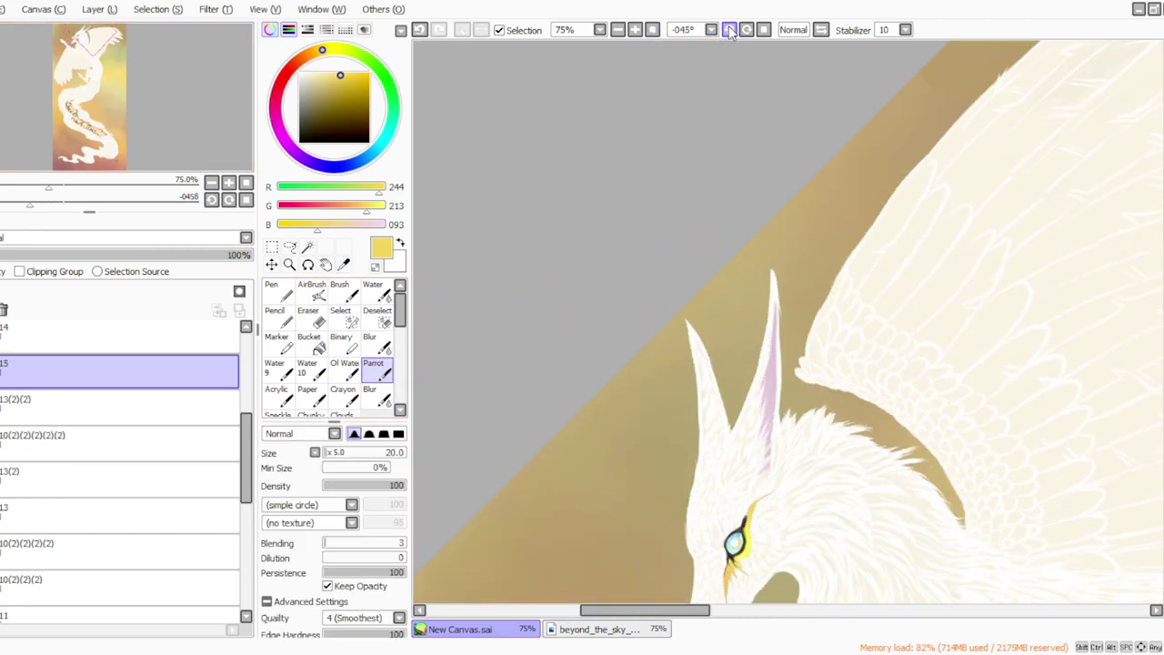
{"action": "left_click", "coordinate": [730, 33]}
{"action": "mouse_move", "coordinate": [753, 259]}
{"action": "left_mouse_down"}
{"action": "mouse_move", "coordinate": [767, 299]}
{"action": "mouse_move", "coordinate": [752, 261]}
{"action": "mouse_move", "coordinate": [768, 298]}
{"action": "mouse_move", "coordinate": [768, 264]}
{"action": "mouse_move", "coordinate": [787, 346]}
{"action": "left_mouse_up"}
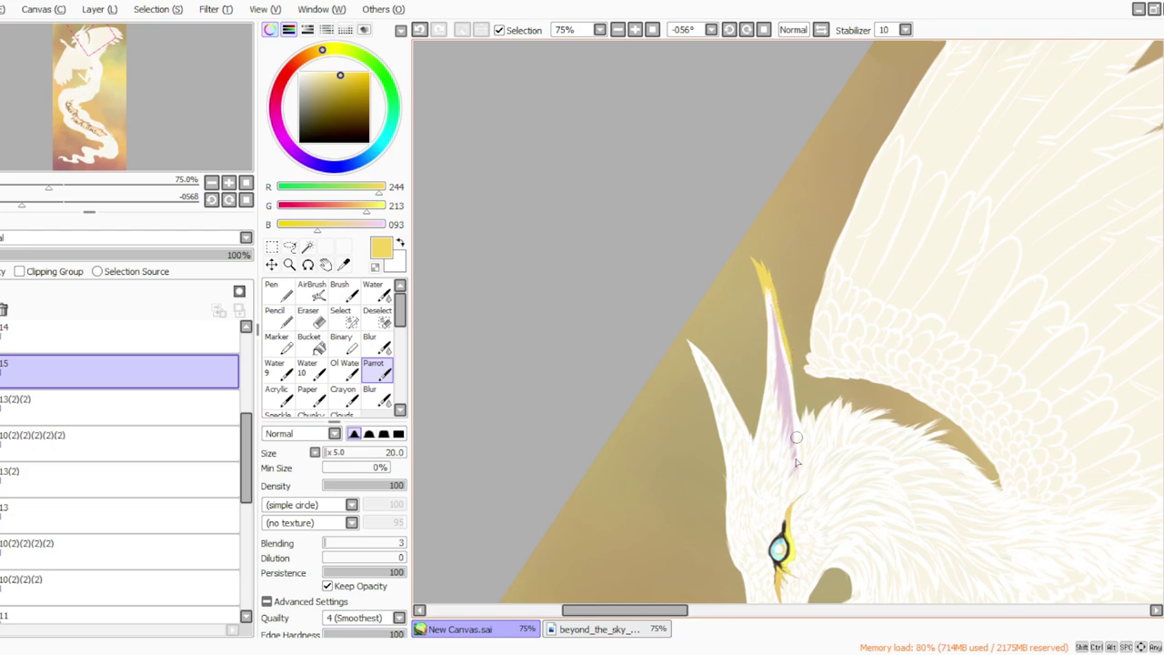
{"action": "left_click", "coordinate": [765, 30]}
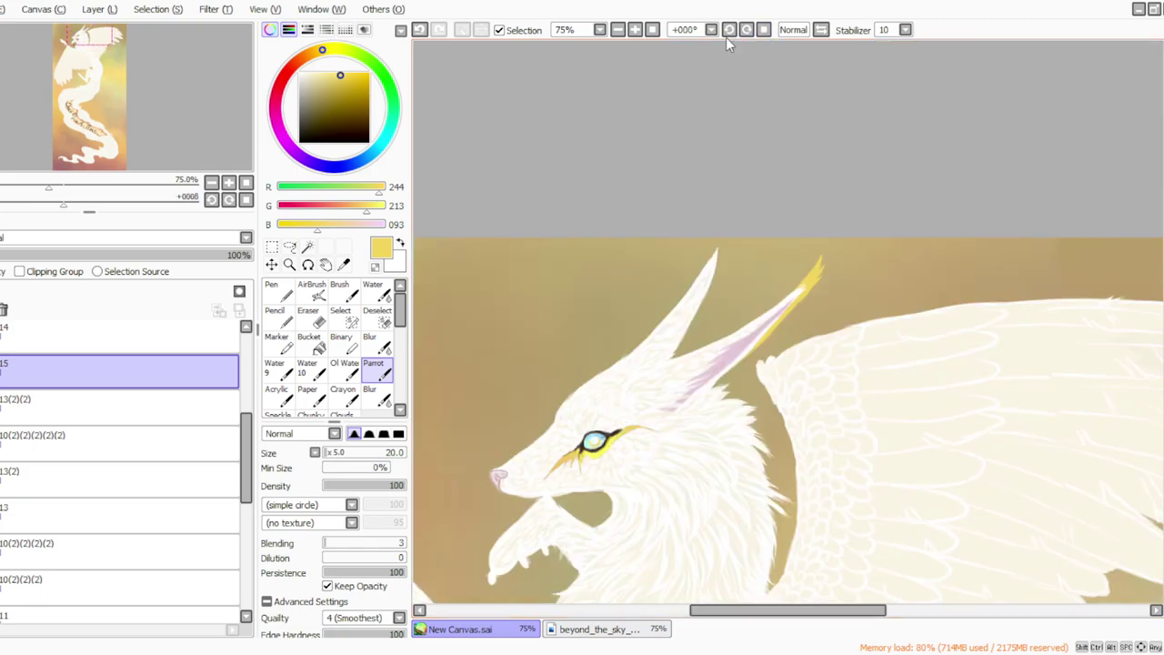
Step: Paint a matching yellow tip and edge on the other ear
{"action": "left_click", "coordinate": [730, 31]}
{"action": "left_click", "coordinate": [729, 31]}
{"action": "left_click", "coordinate": [729, 31]}
{"action": "left_click_drag", "start_coordinate": [686, 298], "coordinate": [707, 389]}
{"action": "left_click_drag", "start_coordinate": [700, 333], "coordinate": [709, 410]}
{"action": "key", "text": "Home"}
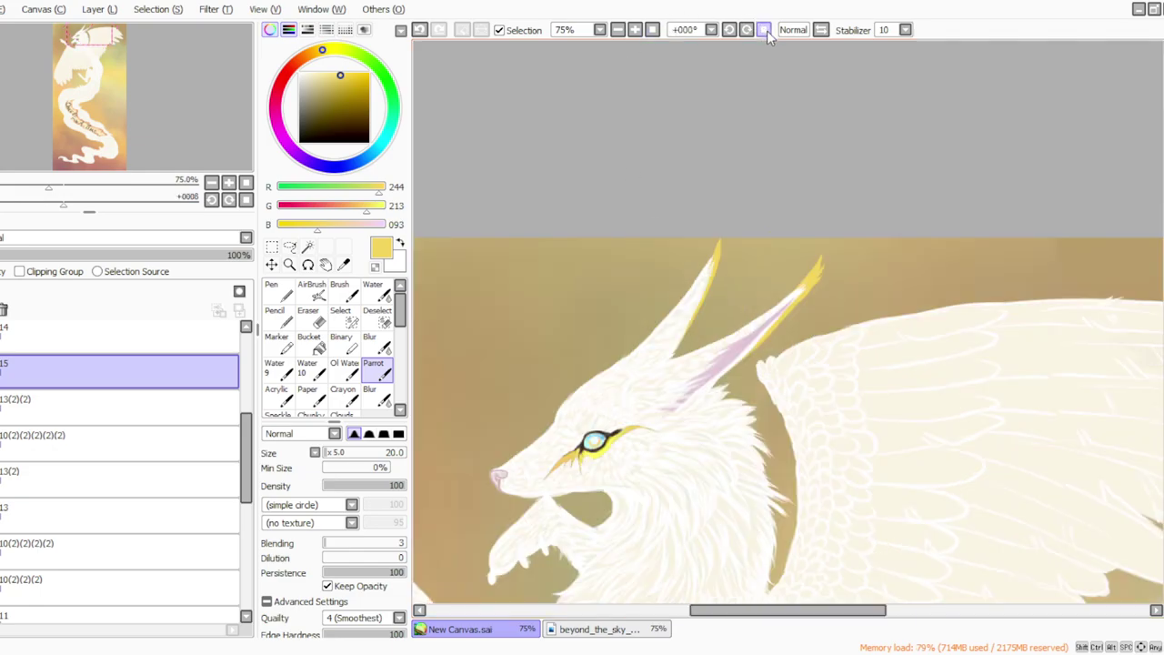
Step: Duplicate the ear-tip layer, shift the copy to a brighter yellow, fade it with the Eraser at size 65, and merge it down
{"action": "left_click", "coordinate": [99, 10]}
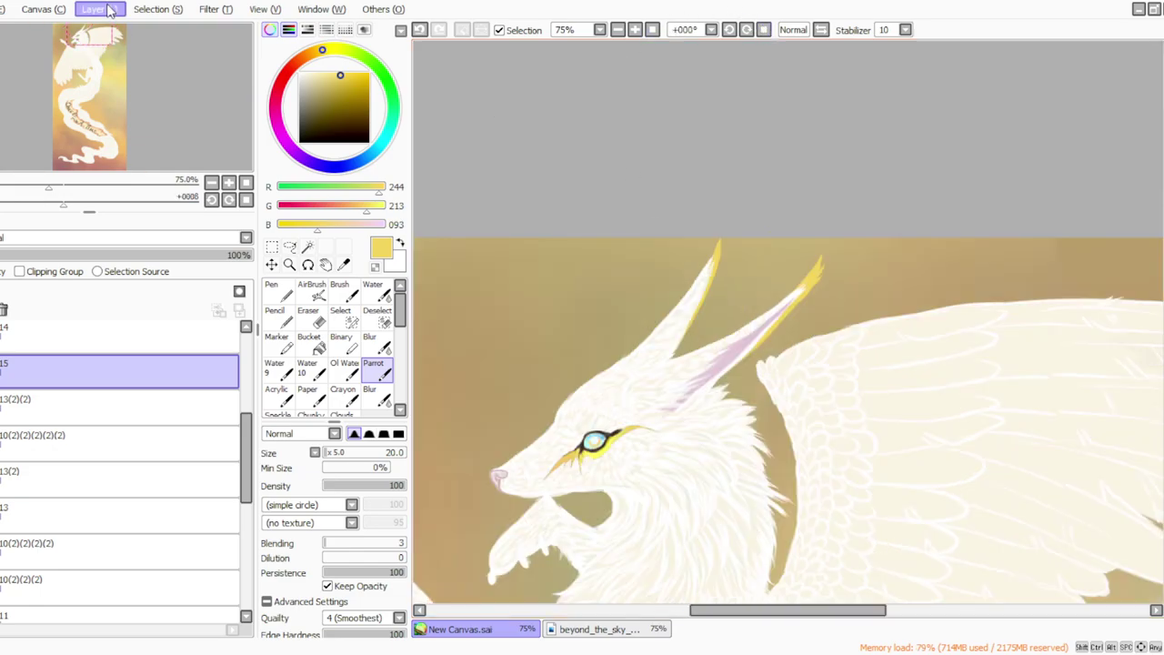
{"action": "left_click", "coordinate": [99, 79]}
{"action": "left_click", "coordinate": [216, 11]}
{"action": "left_click", "coordinate": [223, 30]}
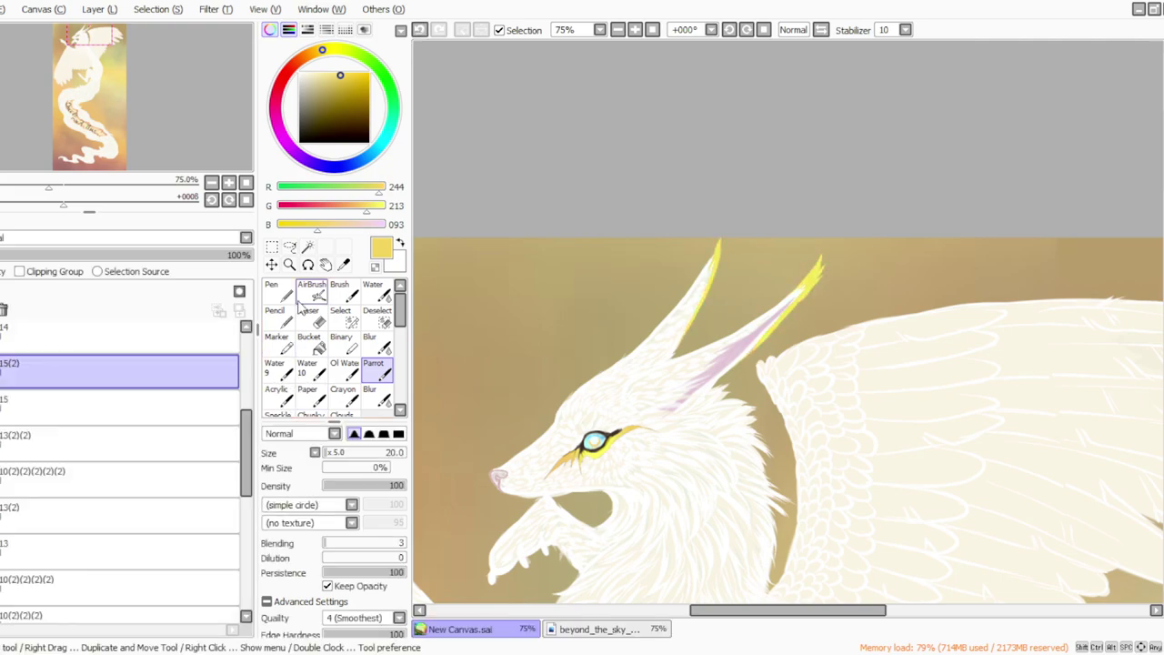
{"action": "key", "text": "e"}
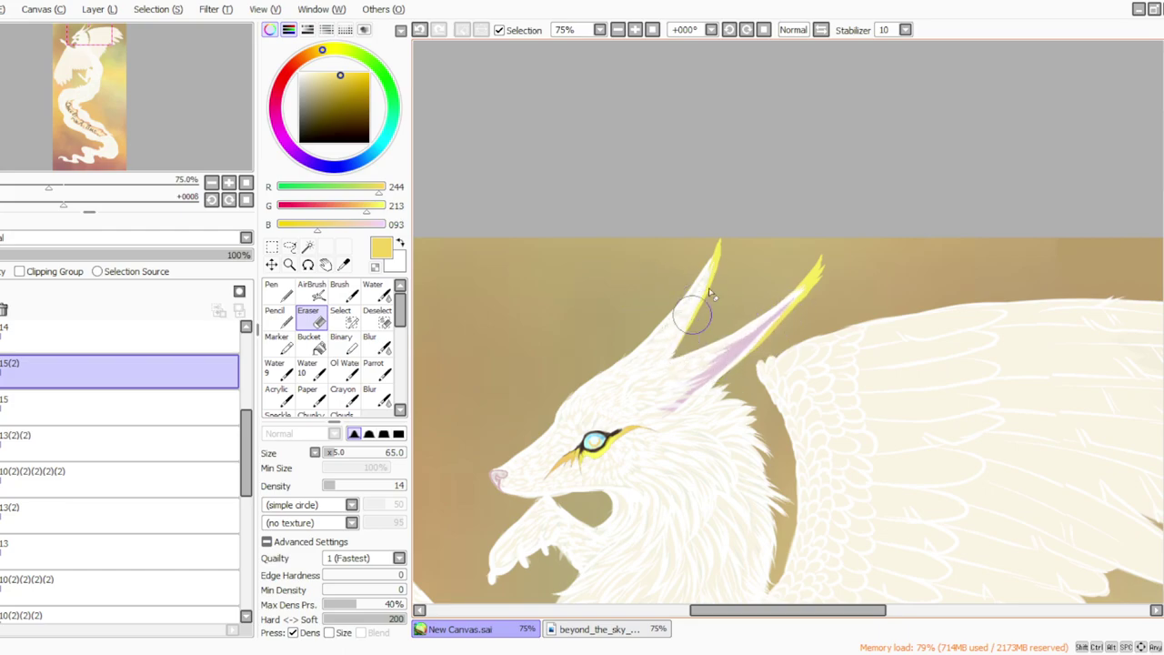
{"action": "left_click", "coordinate": [97, 10]}
{"action": "left_click", "coordinate": [113, 148]}
Step: Intensify the ear tips to a vivid yellow with a filter and merge their layer down
{"action": "left_click", "coordinate": [223, 11]}
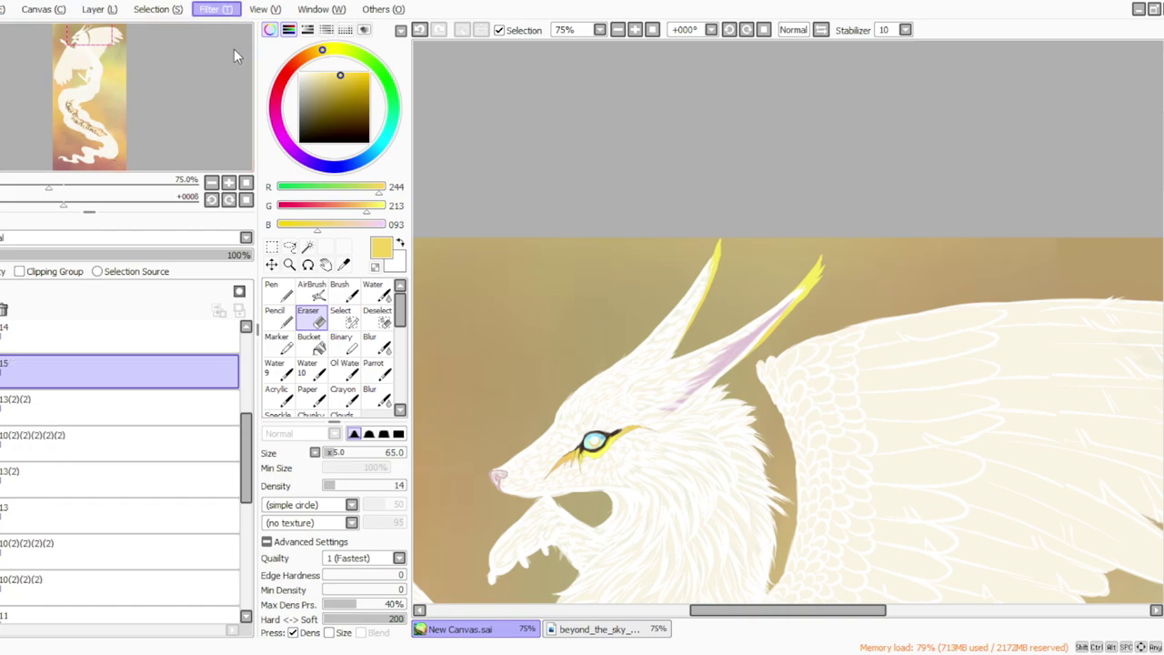
{"action": "left_click", "coordinate": [233, 48]}
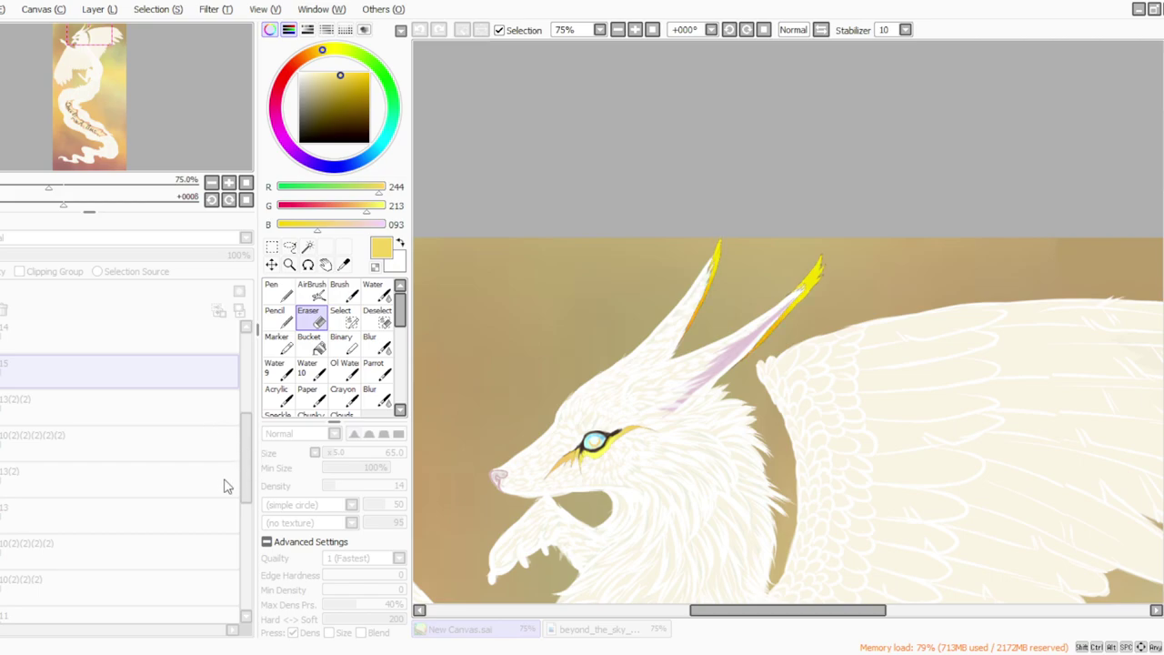
{"action": "left_click_drag", "start_coordinate": [242, 429], "coordinate": [234, 428]}
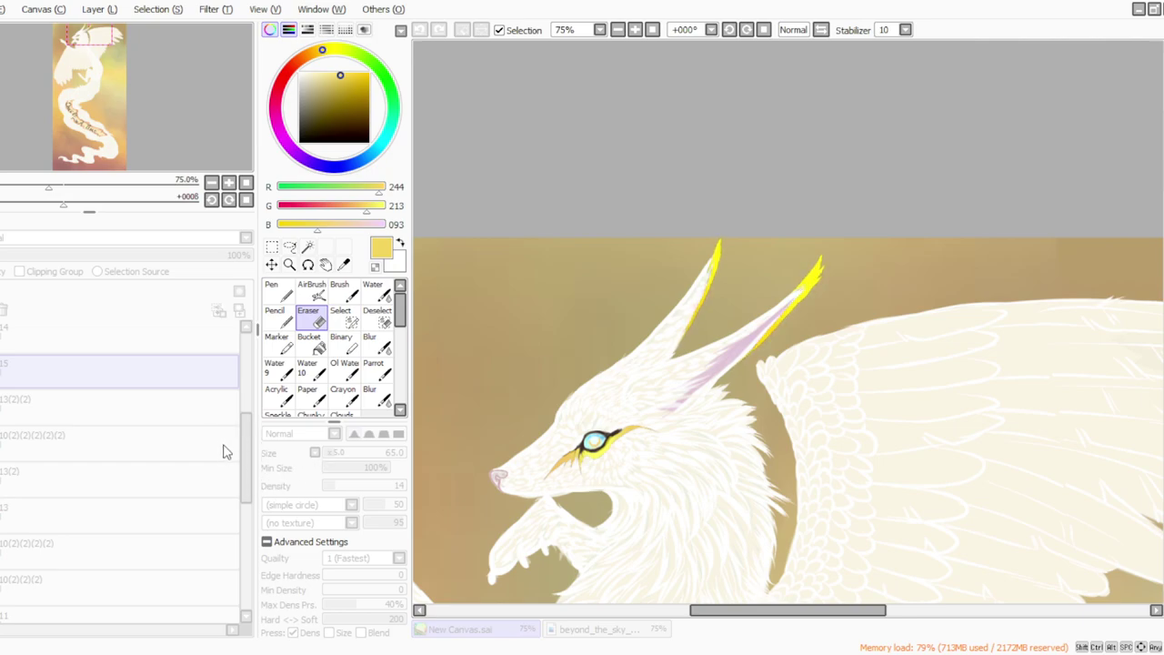
{"action": "left_click", "coordinate": [298, 508]}
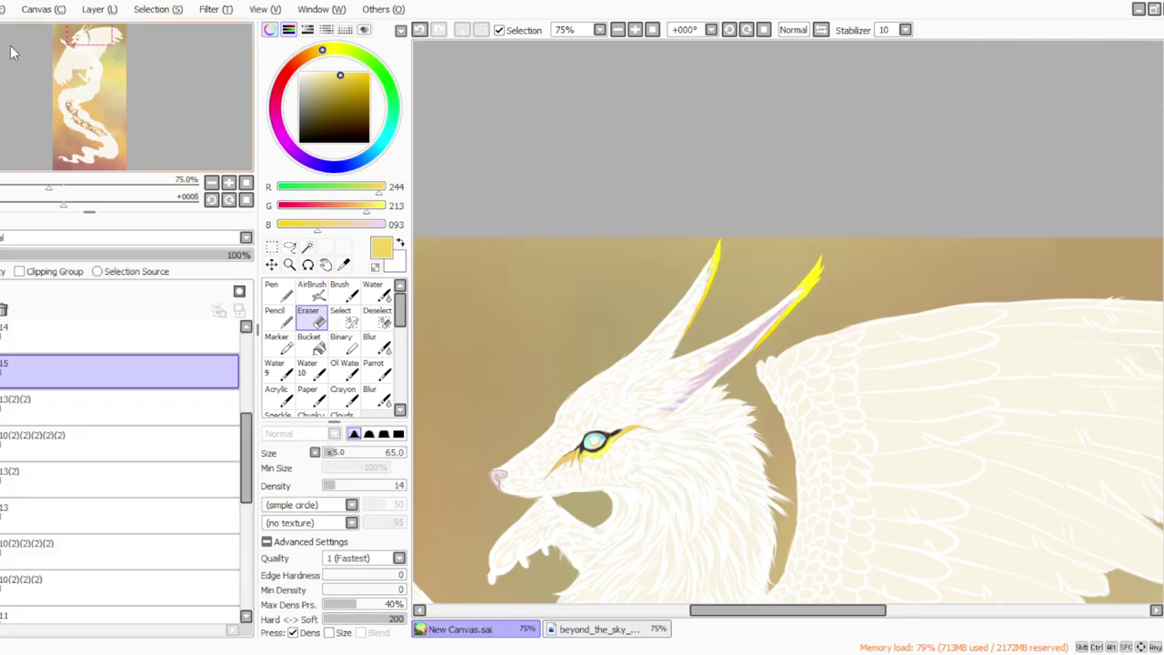
{"action": "key", "text": "ctrl+e"}
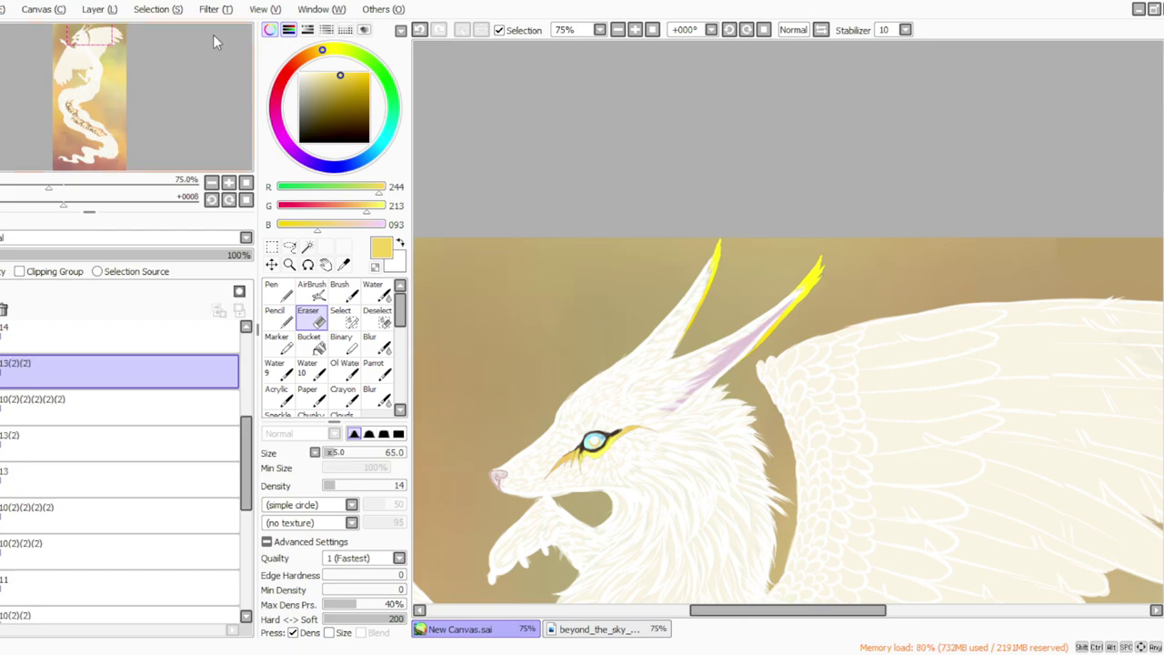
Step: Add a new layer above the ear-tip layer and set the Parrot brush to size 10 with golden yellow (RGB 252, 214, 62)
{"action": "left_click", "coordinate": [618, 29]}
{"action": "left_click", "coordinate": [653, 30]}
{"action": "left_click", "coordinate": [635, 30]}
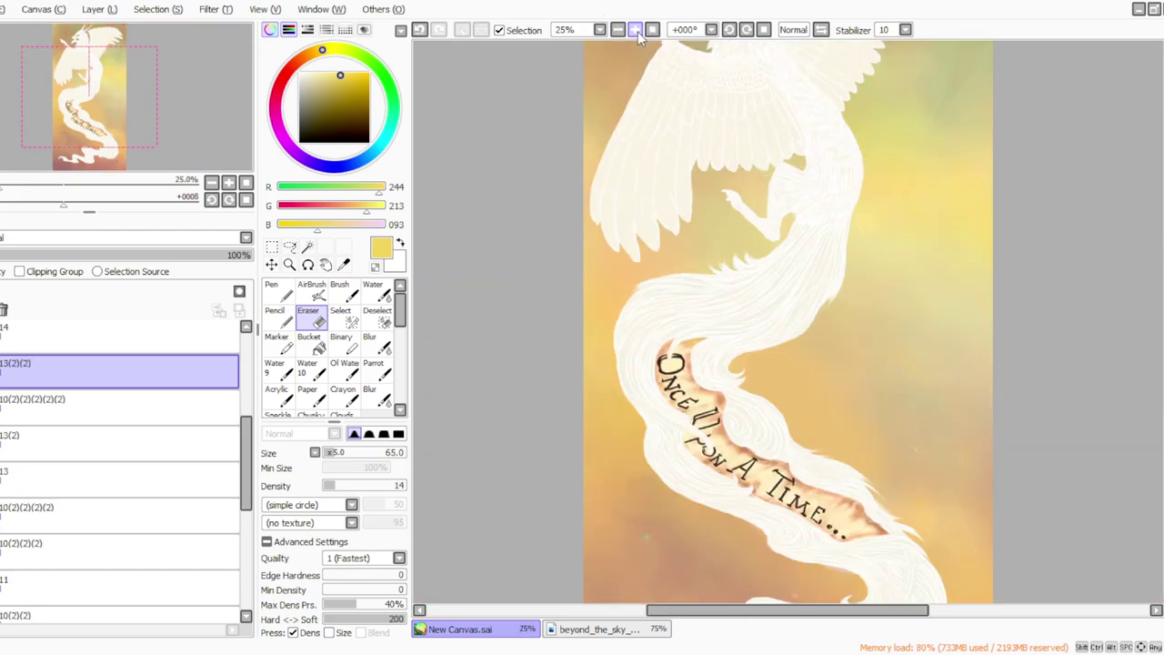
{"action": "scroll", "coordinate": [1118, 333], "scroll_direction": "up", "scroll_amount": 4}
{"action": "left_click", "coordinate": [635, 30]}
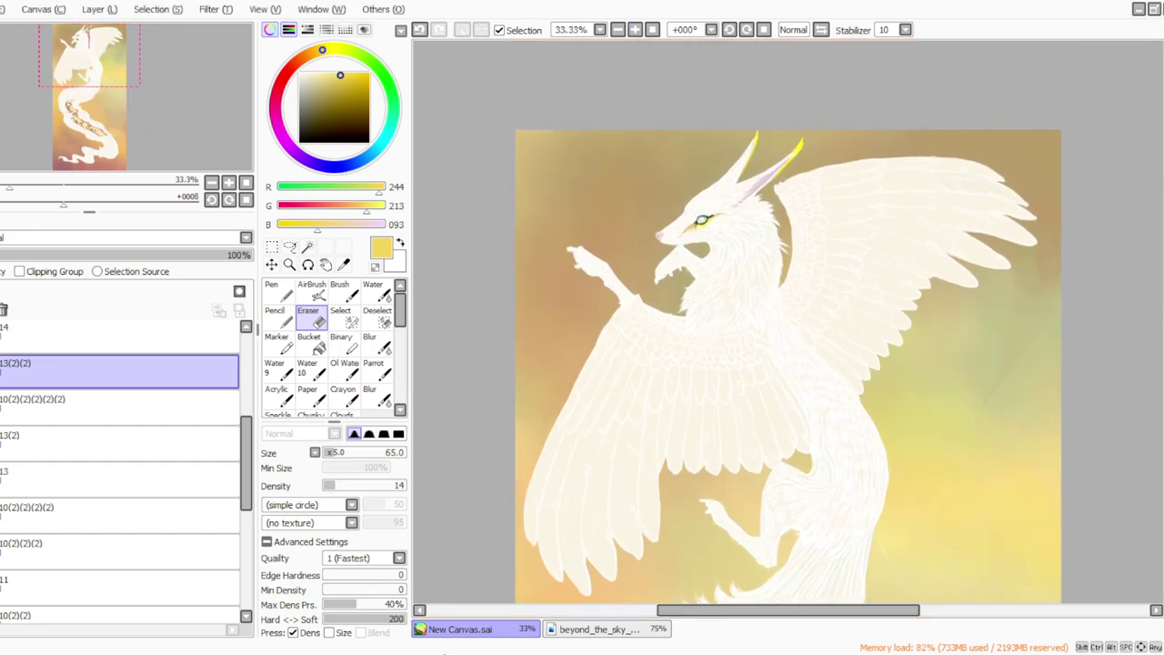
{"action": "left_click", "coordinate": [99, 10]}
{"action": "left_click", "coordinate": [136, 31]}
{"action": "left_click", "coordinate": [352, 74]}
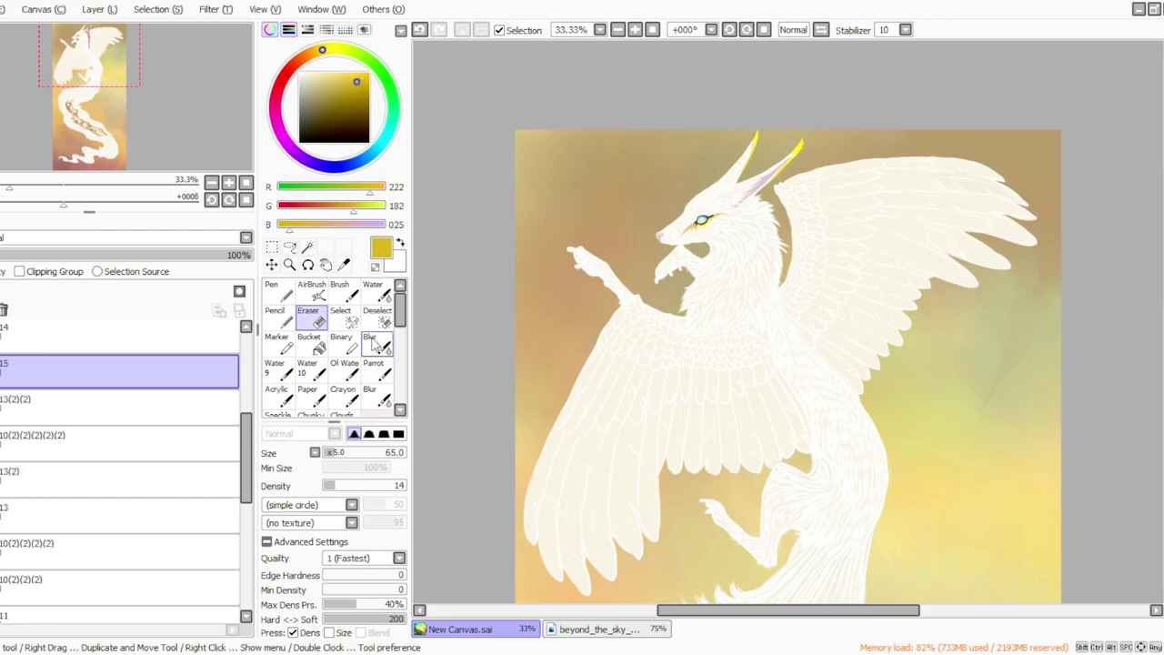
{"action": "left_click", "coordinate": [374, 368]}
{"action": "left_click", "coordinate": [334, 452]}
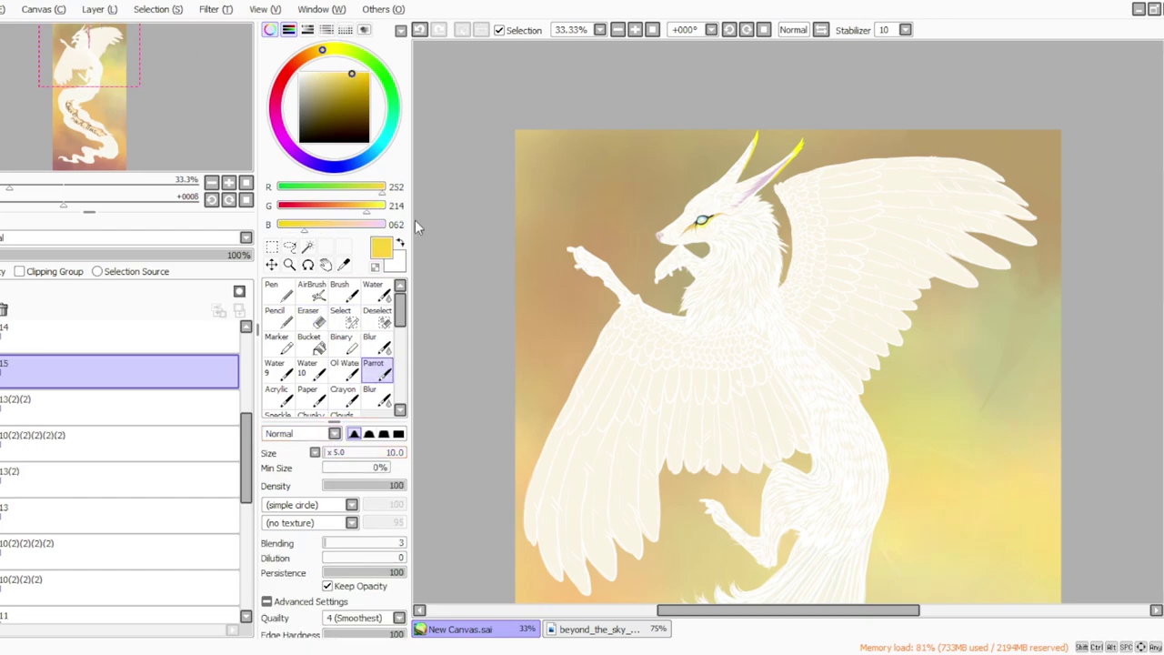
Step: Paint a fan of thin tapered yellow plumes from the creature's shoulder across the base of the far wing
{"action": "left_click", "coordinate": [746, 30]}
{"action": "left_click", "coordinate": [746, 30]}
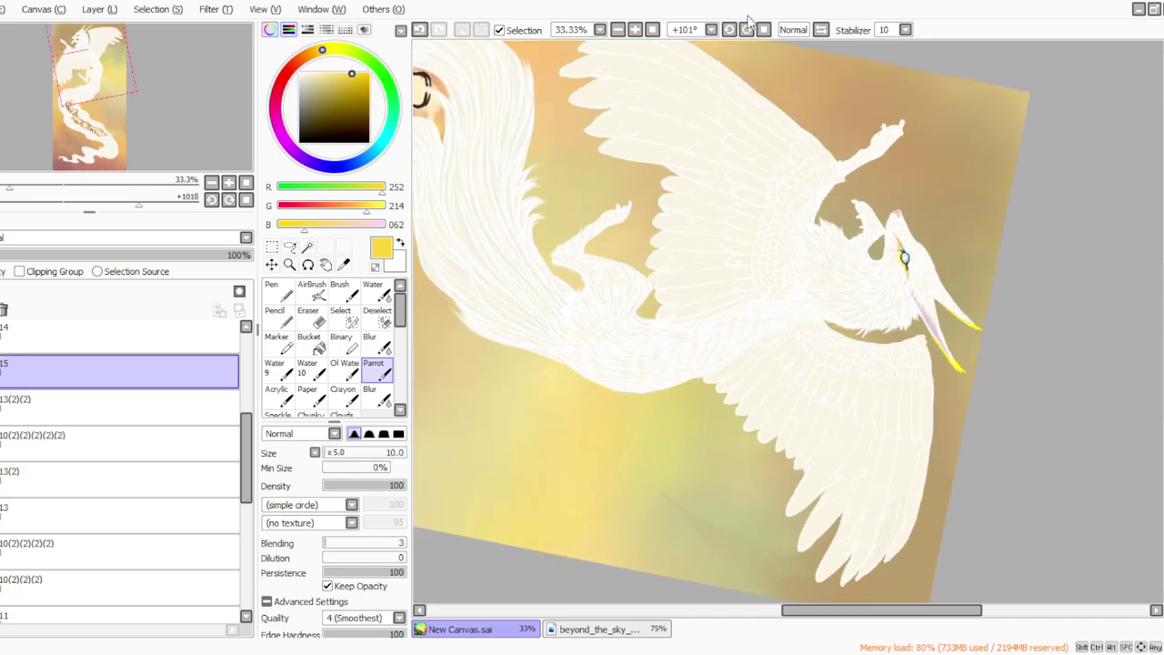
{"action": "left_click_drag", "start_coordinate": [812, 314], "coordinate": [817, 457]}
{"action": "left_click_drag", "start_coordinate": [819, 312], "coordinate": [828, 366]}
{"action": "left_click_drag", "start_coordinate": [828, 314], "coordinate": [838, 356]}
{"action": "left_click_drag", "start_coordinate": [813, 315], "coordinate": [818, 413]}
{"action": "left_click", "coordinate": [422, 30]}
{"action": "left_click_drag", "start_coordinate": [804, 321], "coordinate": [783, 405]}
{"action": "left_click_drag", "start_coordinate": [798, 307], "coordinate": [780, 363]}
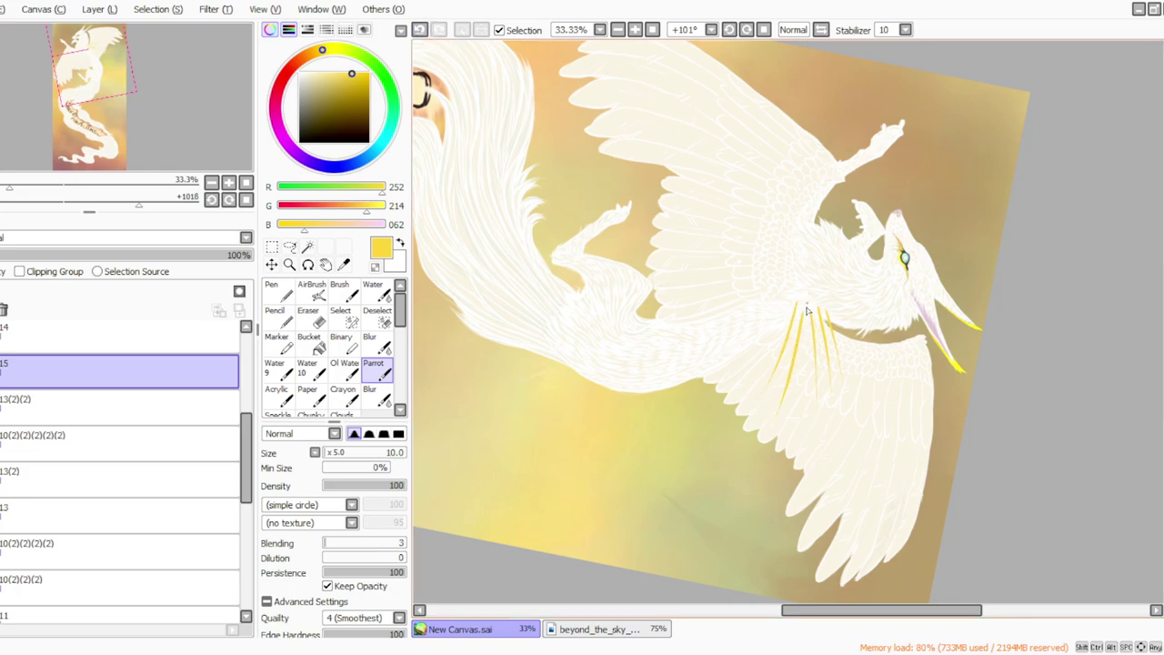
{"action": "left_click_drag", "start_coordinate": [810, 318], "coordinate": [801, 393]}
{"action": "left_click", "coordinate": [136, 653]}
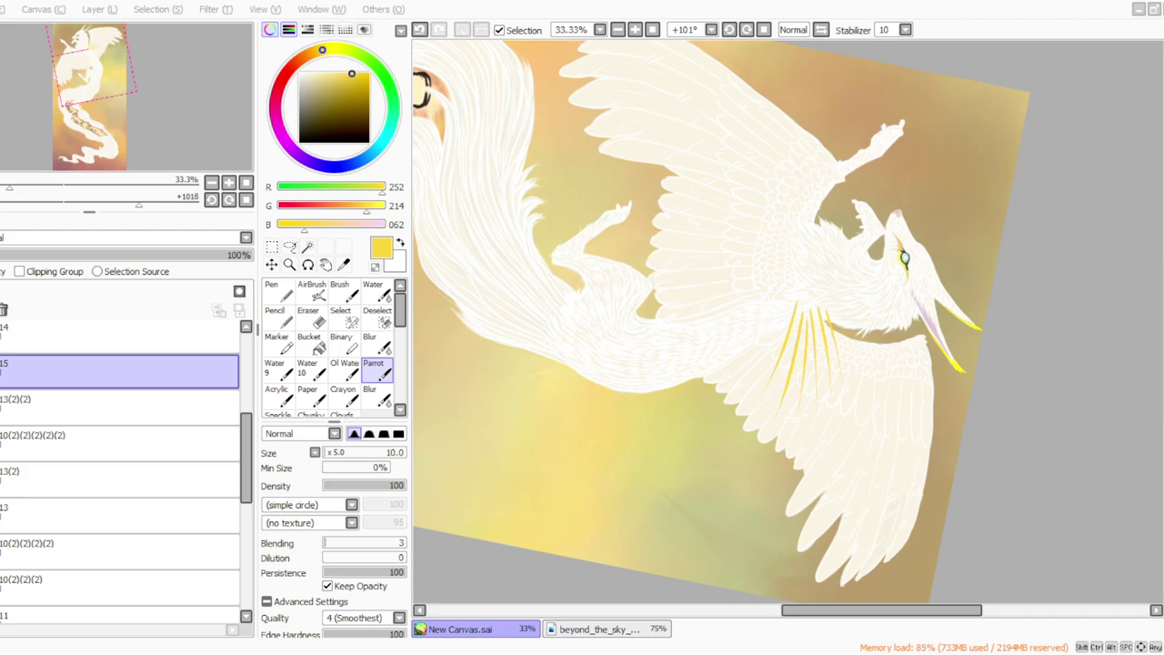
Step: Extend the shoulder fan with more thin yellow plumes curving down along the creature's back
{"action": "left_click", "coordinate": [728, 30]}
{"action": "left_click", "coordinate": [729, 30]}
{"action": "left_click", "coordinate": [729, 30]}
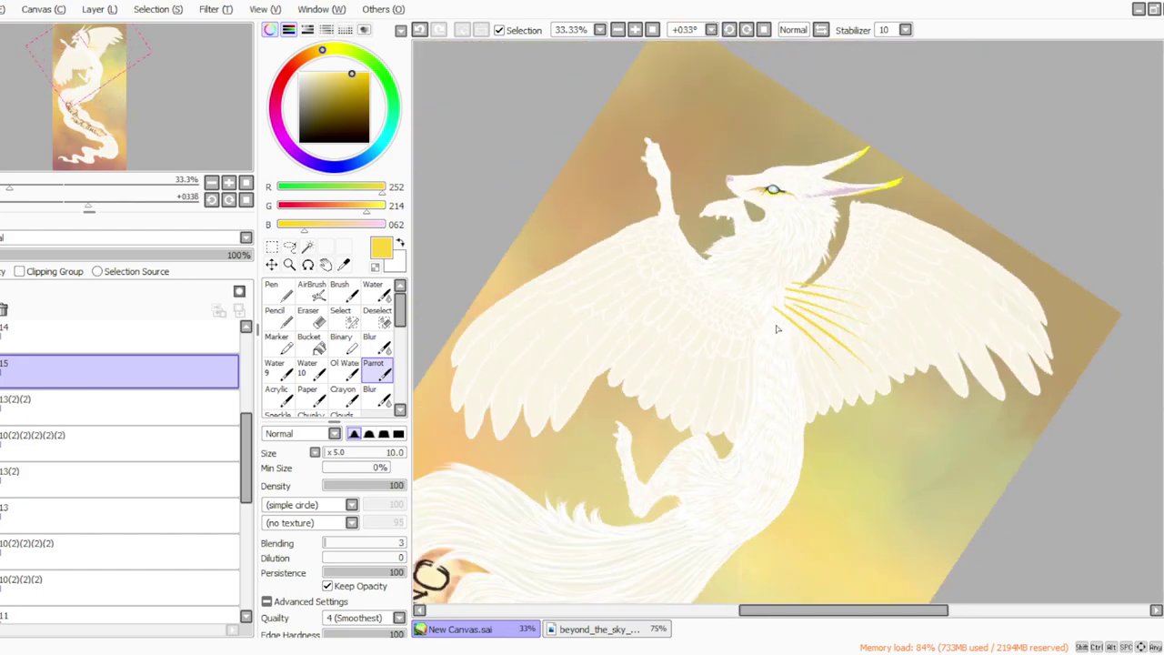
{"action": "left_click_drag", "start_coordinate": [769, 329], "coordinate": [789, 367]}
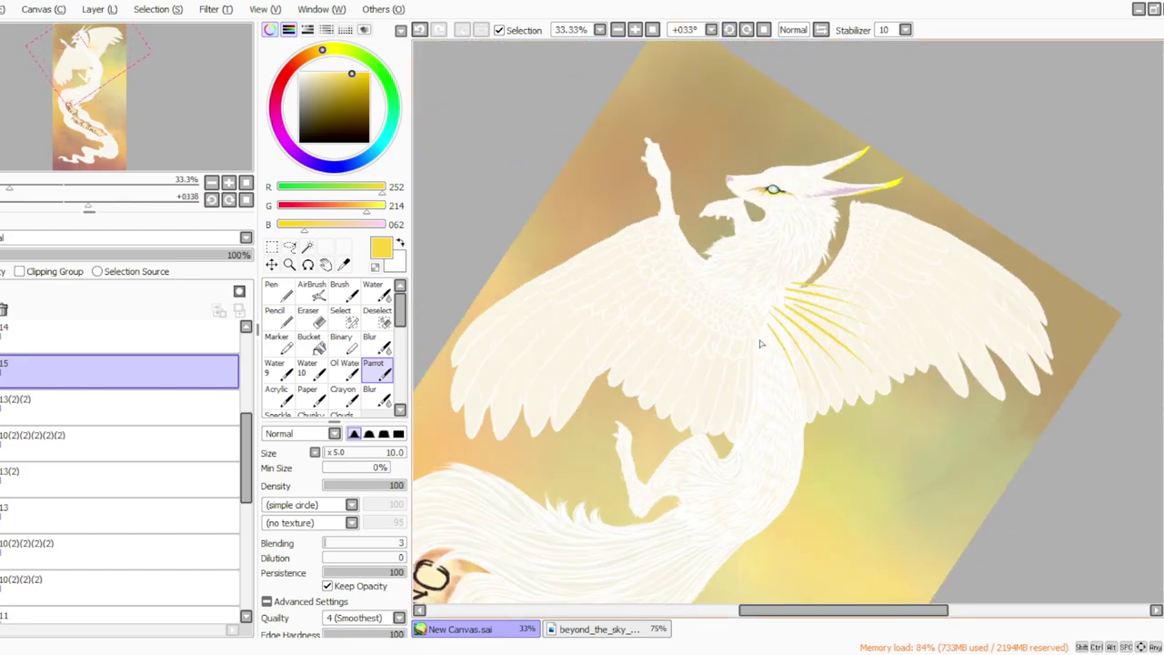
Step: Paint long curved yellow plumes fanning outward from the creature's rump over the background
{"action": "left_click_drag", "start_coordinate": [1162, 299], "coordinate": [1162, 344]}
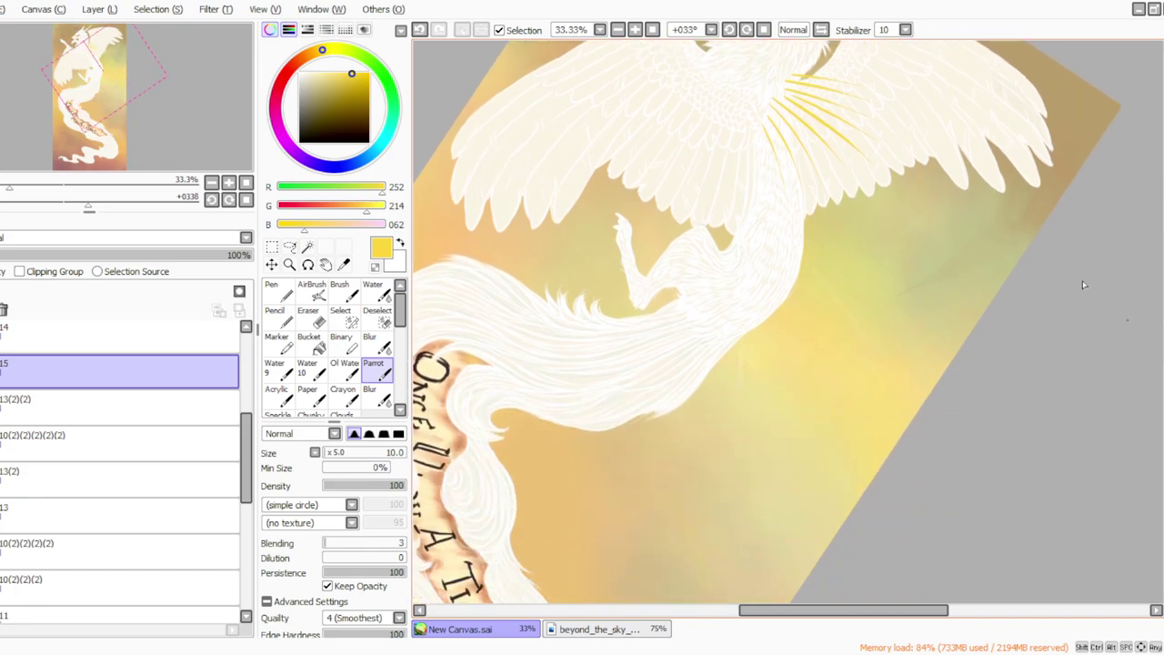
{"action": "left_click", "coordinate": [747, 30]}
{"action": "mouse_move", "coordinate": [786, 290]}
{"action": "left_mouse_down"}
{"action": "mouse_move", "coordinate": [819, 344]}
{"action": "mouse_move", "coordinate": [781, 301]}
{"action": "mouse_move", "coordinate": [809, 357]}
{"action": "mouse_move", "coordinate": [809, 399]}
{"action": "mouse_move", "coordinate": [773, 309]}
{"action": "mouse_move", "coordinate": [801, 434]}
{"action": "left_mouse_up"}
{"action": "left_click_drag", "start_coordinate": [762, 310], "coordinate": [760, 431]}
{"action": "left_click_drag", "start_coordinate": [771, 309], "coordinate": [780, 424]}
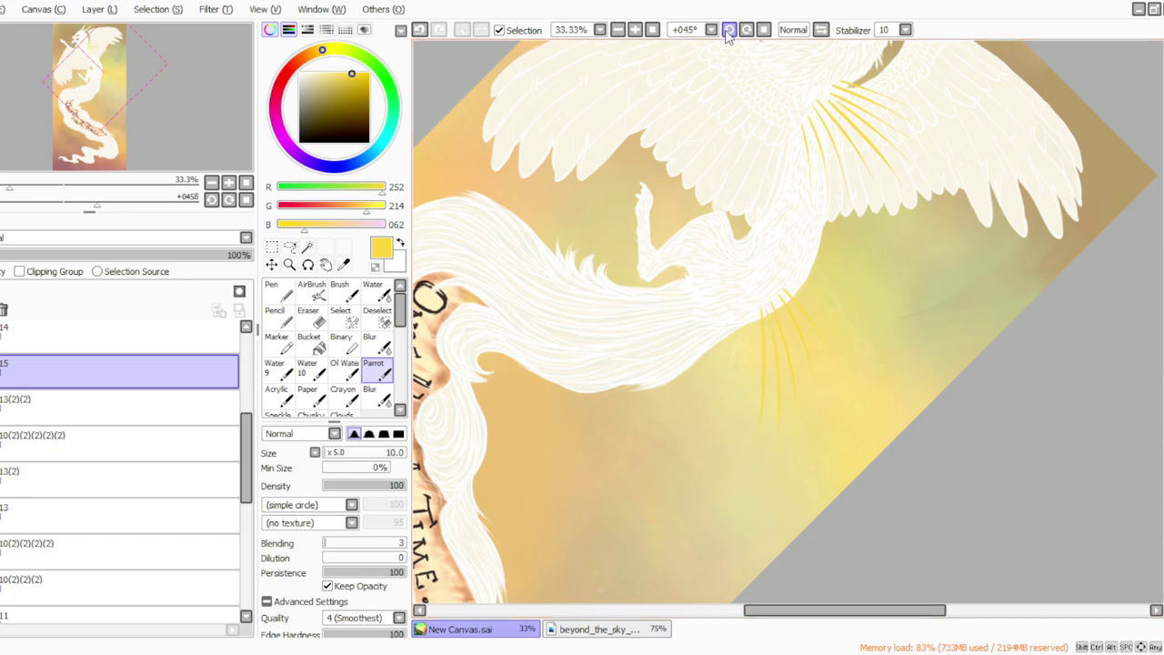
{"action": "left_click", "coordinate": [729, 30]}
{"action": "mouse_move", "coordinate": [744, 344]}
{"action": "left_mouse_down"}
{"action": "mouse_move", "coordinate": [794, 542]}
{"action": "mouse_move", "coordinate": [801, 414]}
{"action": "mouse_move", "coordinate": [837, 498]}
{"action": "left_mouse_up"}
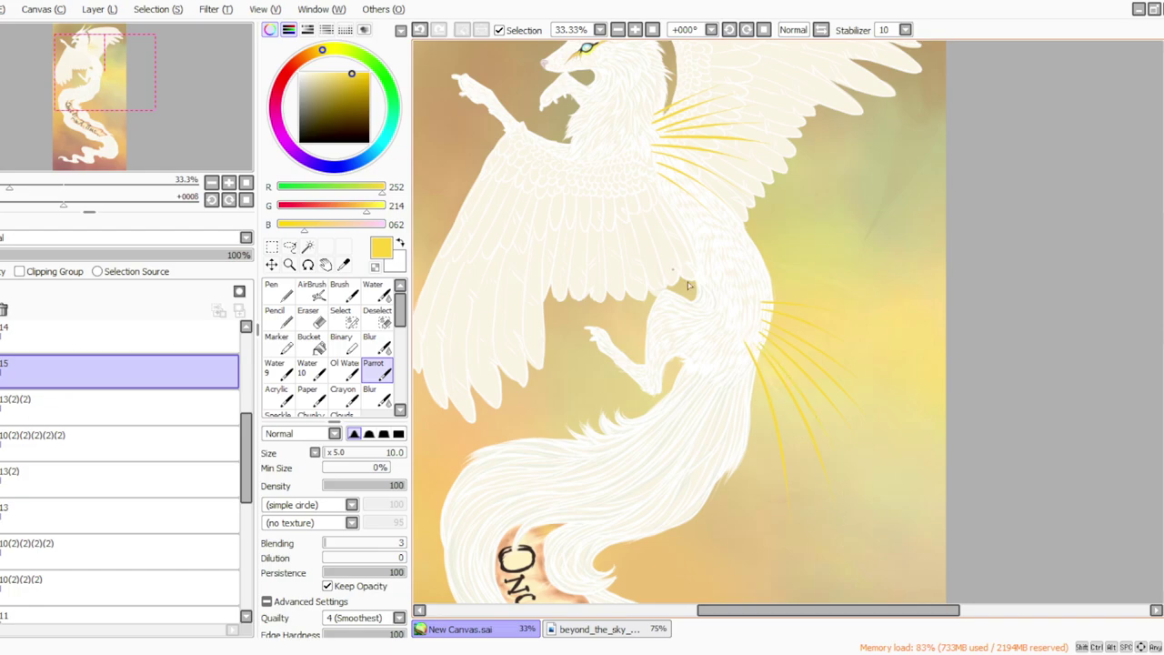
Step: Continue the rump fan with long tapered yellow plumes sweeping down over the base of the tail
{"action": "left_click_drag", "start_coordinate": [748, 366], "coordinate": [728, 551]}
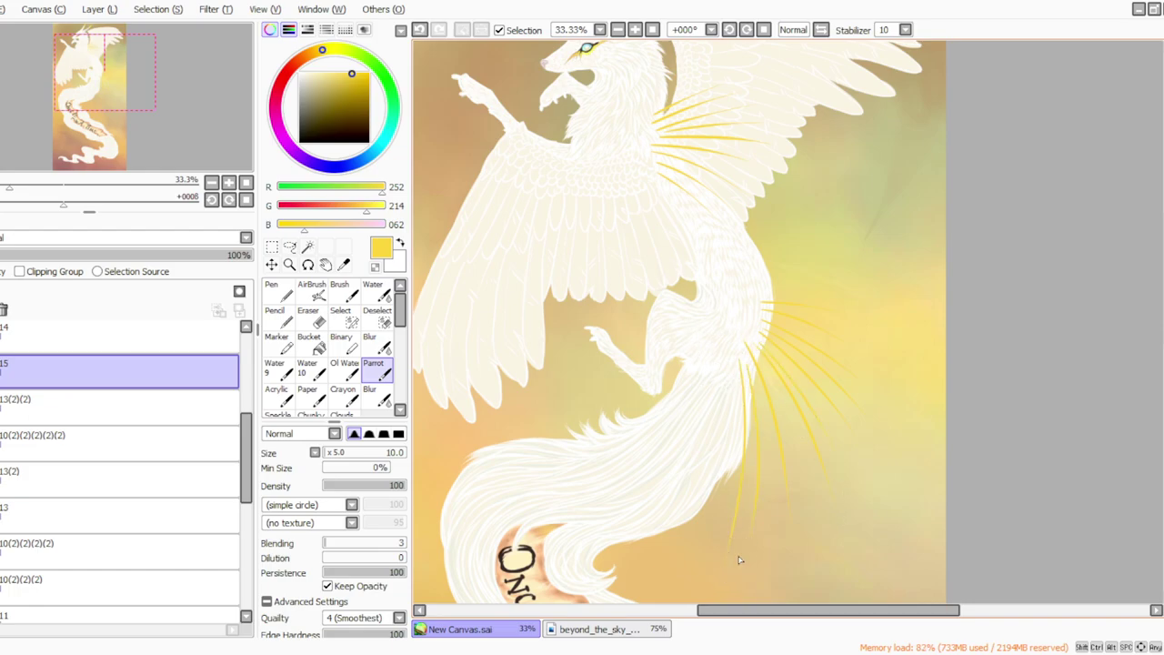
{"action": "left_click_drag", "start_coordinate": [726, 373], "coordinate": [673, 500]}
{"action": "left_click_drag", "start_coordinate": [737, 389], "coordinate": [699, 509]}
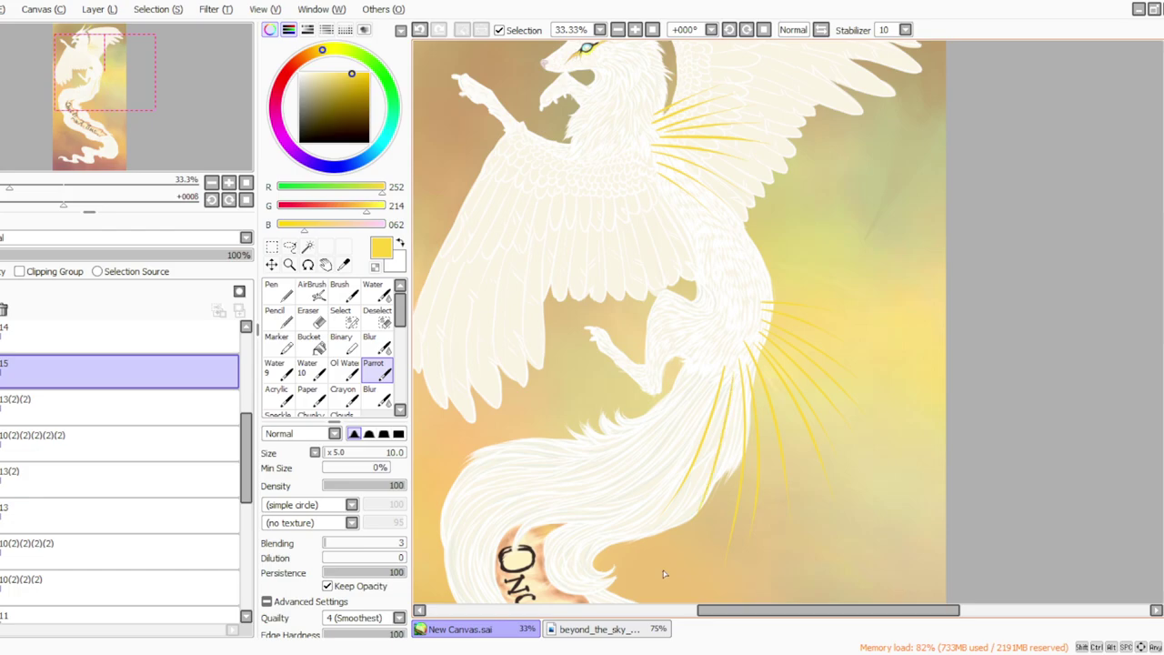
{"action": "left_click_drag", "start_coordinate": [724, 341], "coordinate": [650, 491]}
{"action": "left_click_drag", "start_coordinate": [736, 346], "coordinate": [748, 535]}
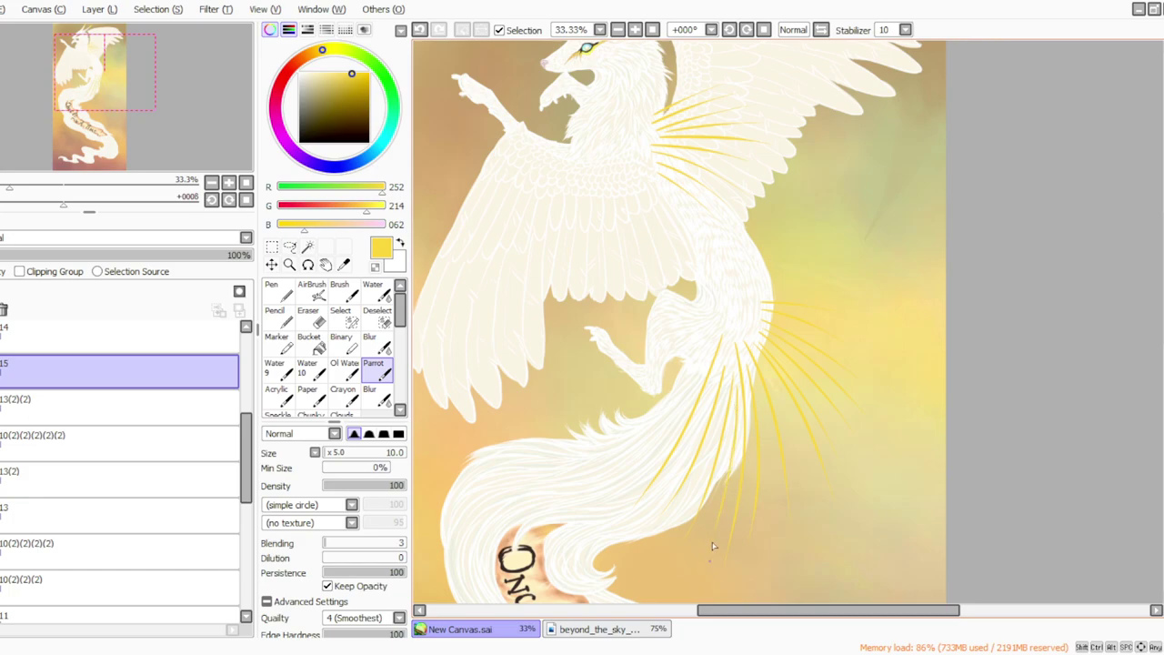
{"action": "left_click_drag", "start_coordinate": [718, 367], "coordinate": [667, 488]}
{"action": "left_click_drag", "start_coordinate": [713, 346], "coordinate": [653, 444]}
{"action": "left_click_drag", "start_coordinate": [698, 347], "coordinate": [638, 431]}
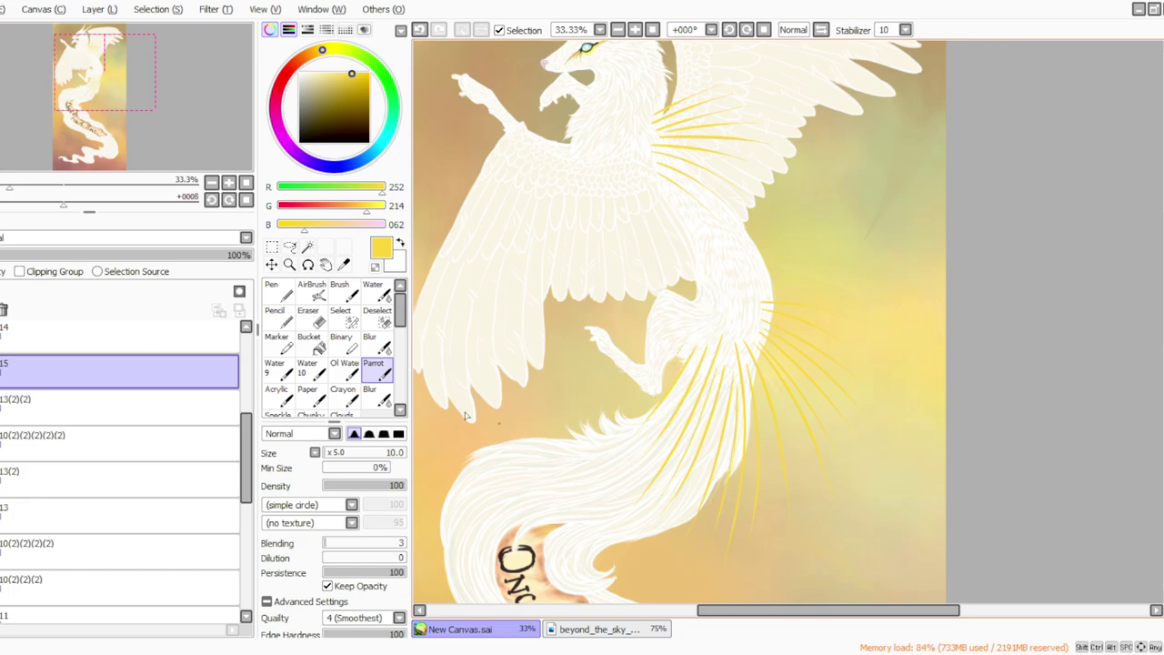
Step: Duplicate the plume layer, shift the copy to a greenish yellow, fade it with the Eraser at size 300 and density 22, and merge it down
{"action": "left_click", "coordinate": [93, 12]}
{"action": "left_click", "coordinate": [107, 80]}
{"action": "left_click", "coordinate": [209, 10]}
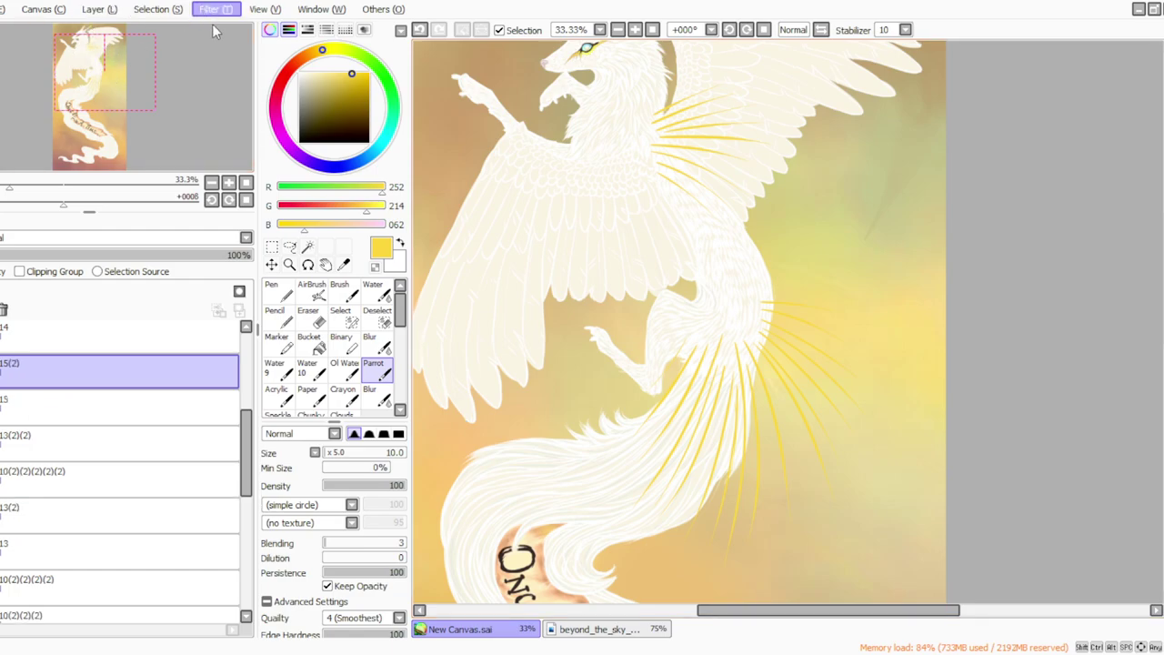
{"action": "left_click", "coordinate": [213, 29]}
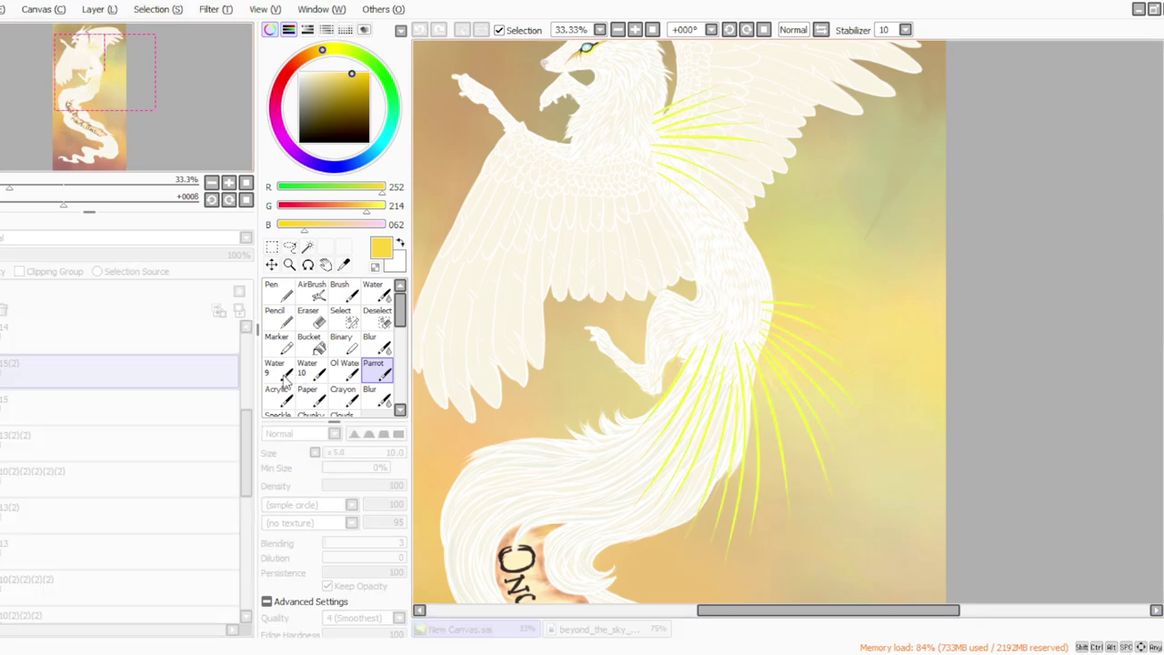
{"action": "key", "text": "e"}
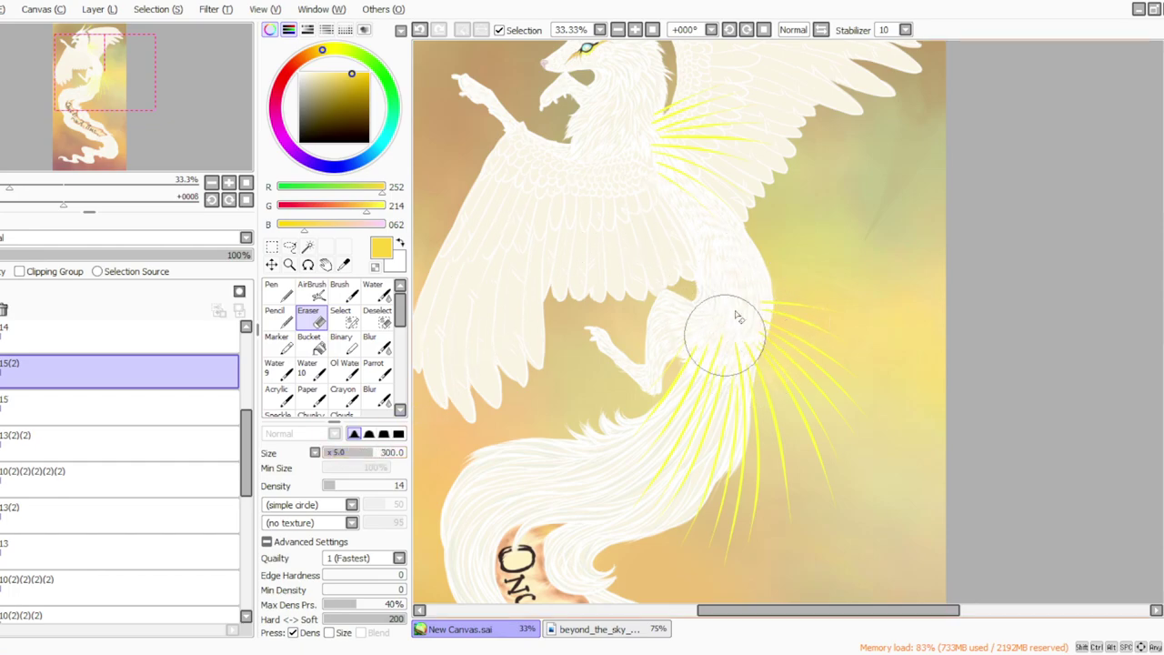
{"action": "left_click", "coordinate": [342, 486]}
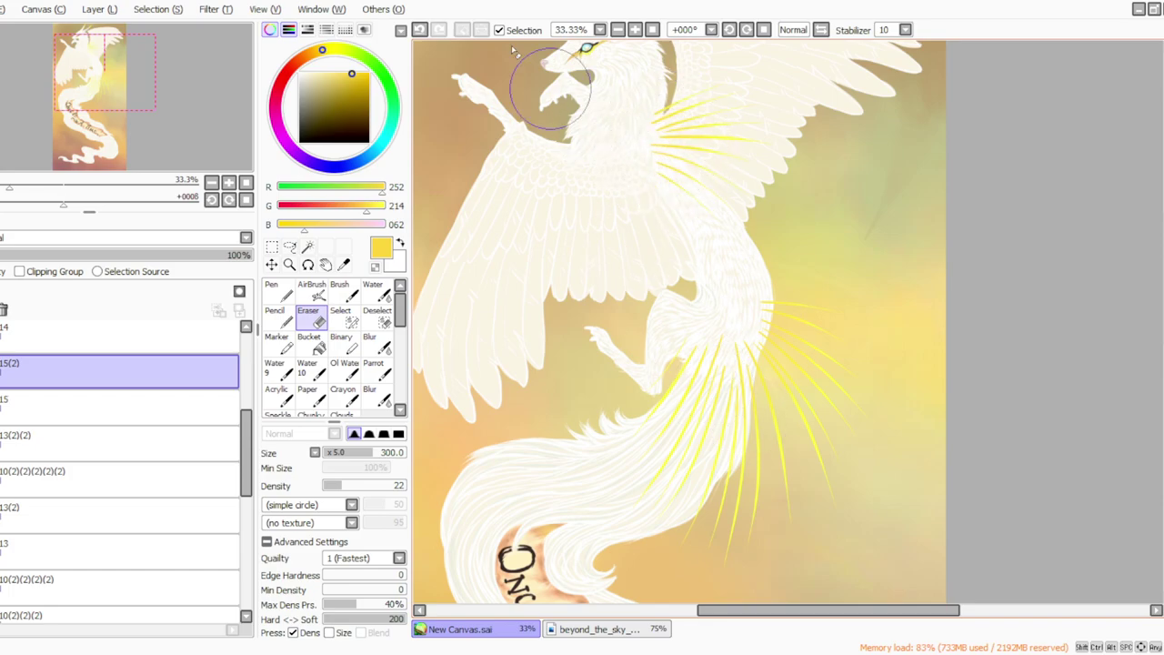
{"action": "key", "text": "ctrl+e"}
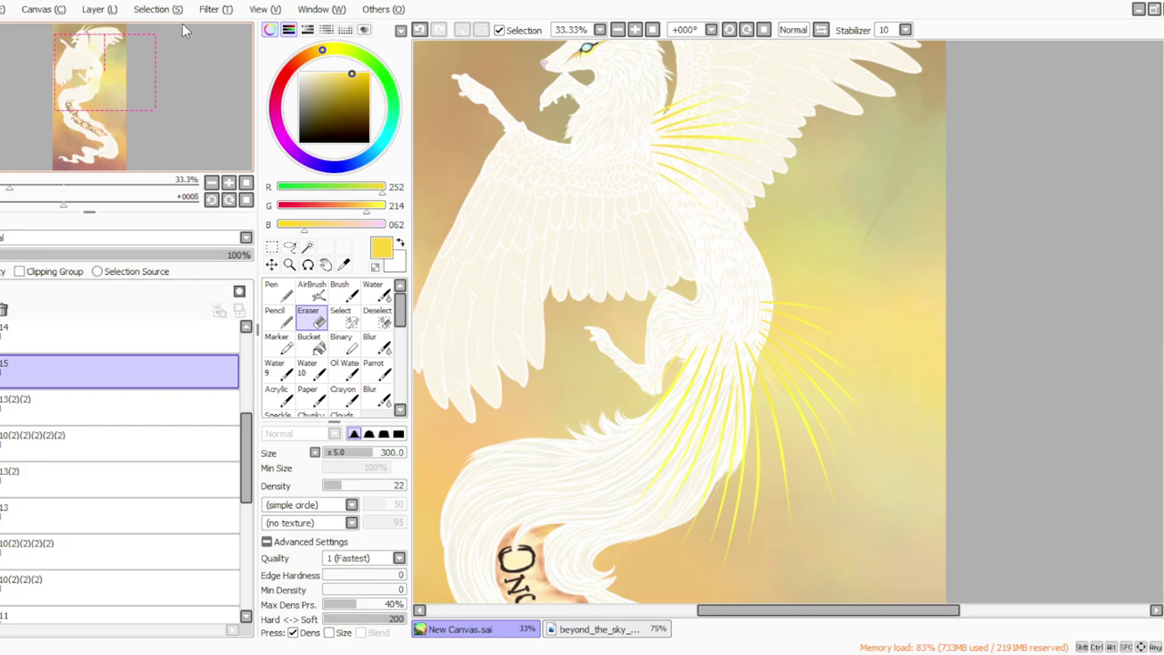
Step: Adjust the merged plume layer's colour with a filter to strengthen the contrast of its yellows
{"action": "left_click", "coordinate": [222, 35]}
{"action": "left_click_drag", "start_coordinate": [322, 451], "coordinate": [343, 454]}
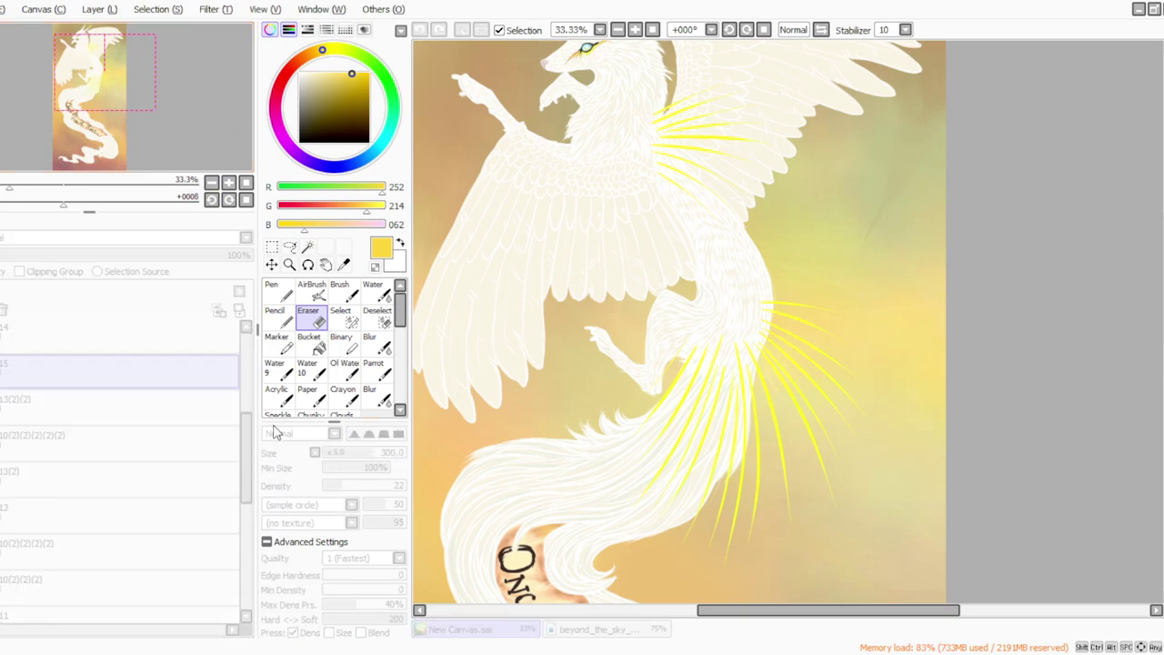
{"action": "mouse_move", "coordinate": [247, 431]}
{"action": "left_mouse_down"}
{"action": "mouse_move", "coordinate": [218, 428]}
{"action": "mouse_move", "coordinate": [246, 428]}
{"action": "mouse_move", "coordinate": [228, 431]}
{"action": "left_mouse_up"}
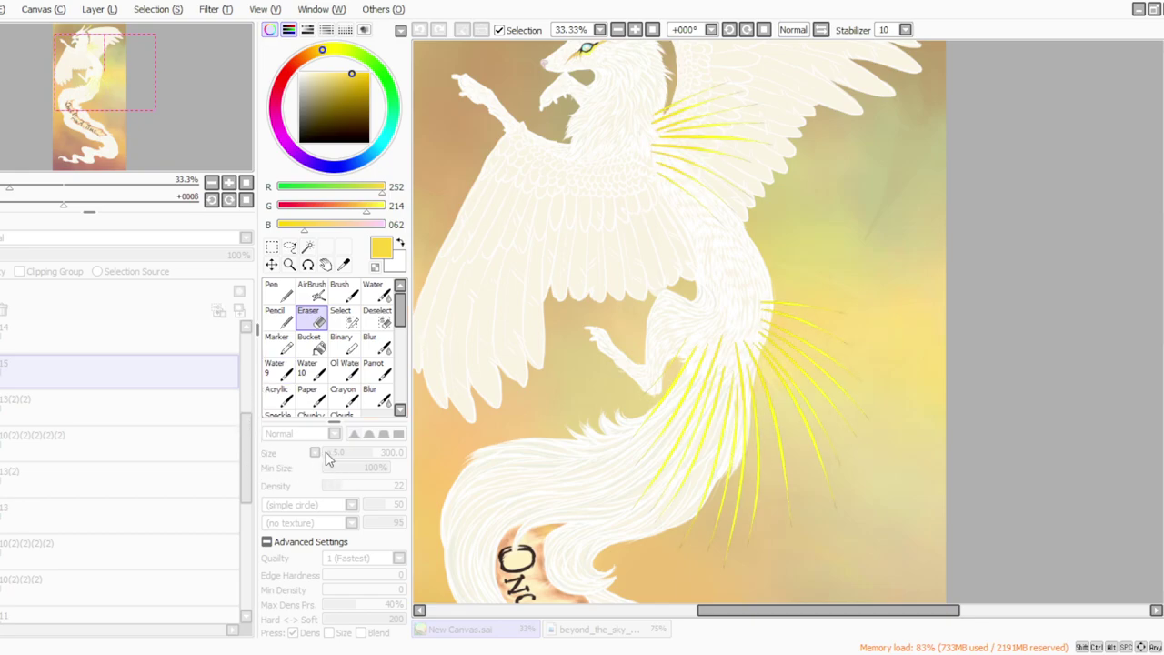
{"action": "left_click_drag", "start_coordinate": [326, 451], "coordinate": [333, 452]}
{"action": "left_click", "coordinate": [319, 507]}
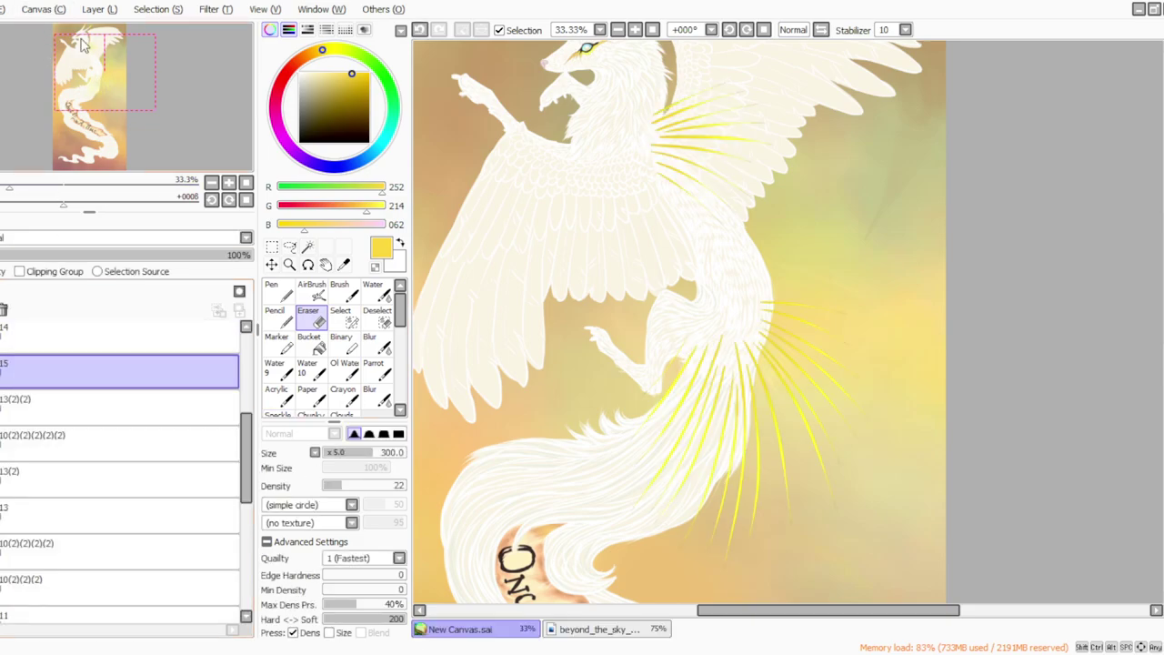
Step: Duplicate the plume layer, lighten the copy to pale yellow, and erase its root areas at density 100 so only the tips stay pale
{"action": "left_click", "coordinate": [93, 77]}
{"action": "left_click", "coordinate": [216, 10]}
{"action": "left_click", "coordinate": [216, 28]}
{"action": "left_click", "coordinate": [371, 415]}
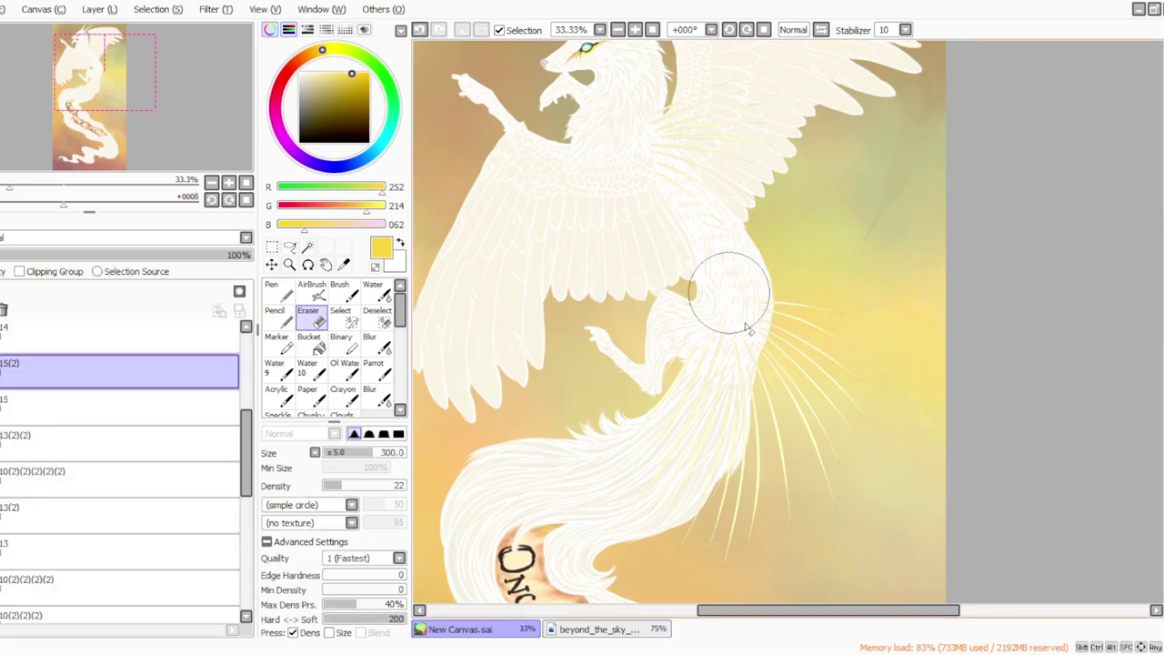
{"action": "left_click_drag", "start_coordinate": [346, 485], "coordinate": [406, 485]}
{"action": "mouse_move", "coordinate": [743, 351]}
{"action": "left_mouse_down"}
{"action": "mouse_move", "coordinate": [760, 372]}
{"action": "mouse_move", "coordinate": [737, 360]}
{"action": "left_mouse_up"}
{"action": "left_click_drag", "start_coordinate": [649, 170], "coordinate": [645, 157]}
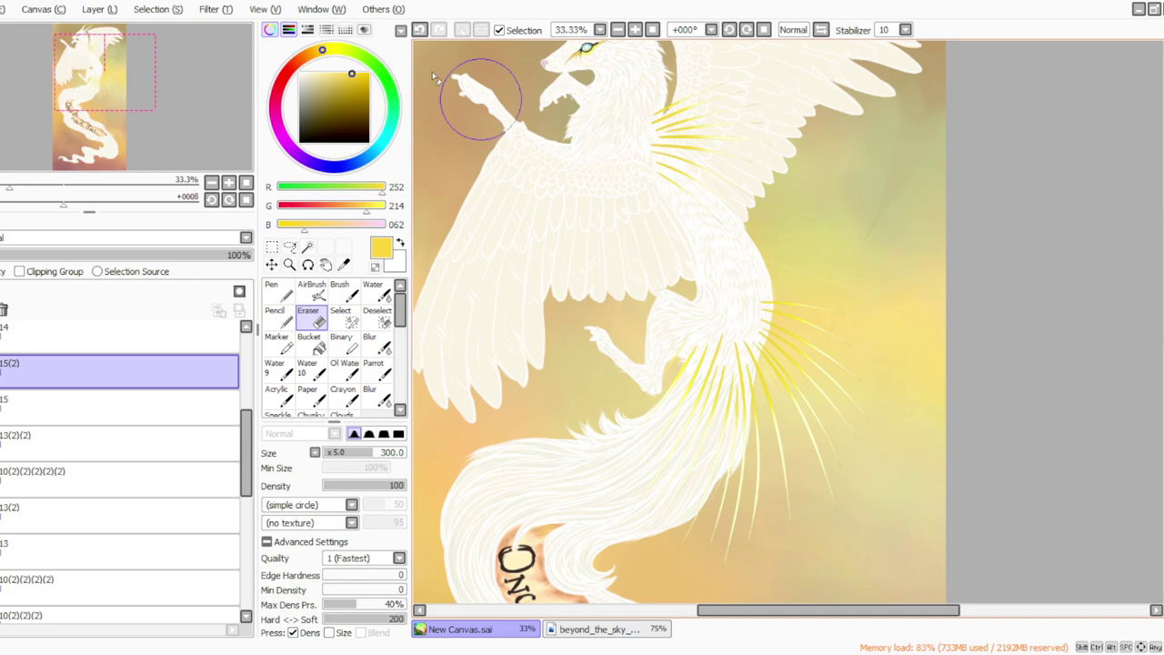
{"action": "left_click_drag", "start_coordinate": [129, 258], "coordinate": [259, 265]}
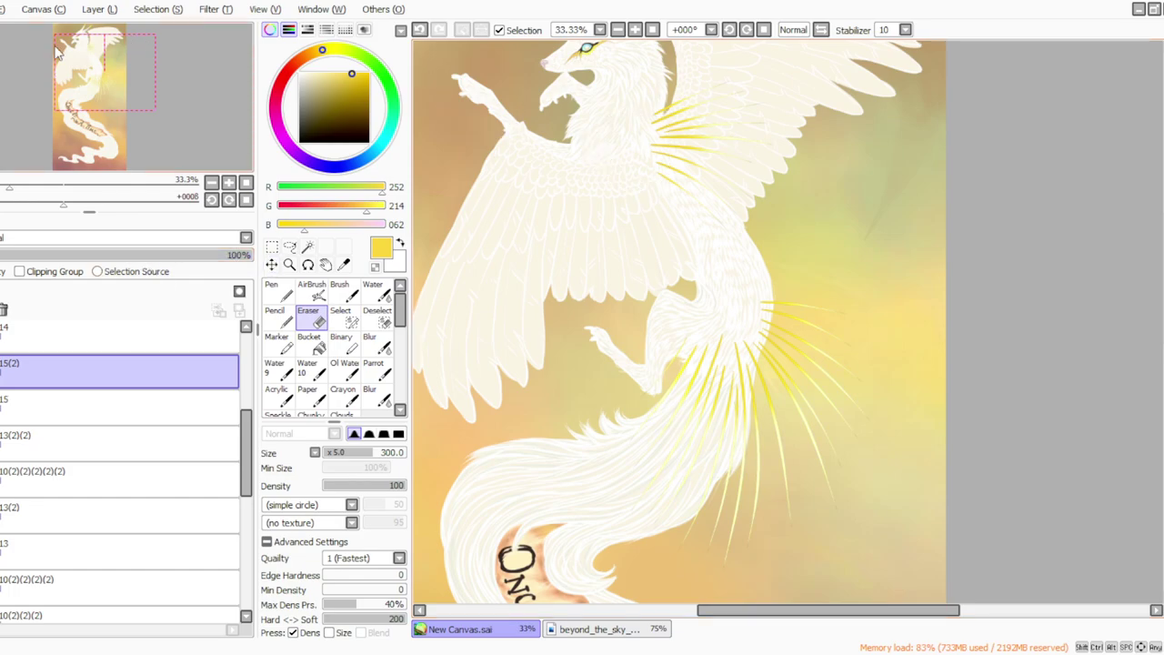
Step: Merge the pale plume copy into the plume layer, and merge that down into the ear-tip layer
{"action": "left_click", "coordinate": [89, 13]}
{"action": "left_click", "coordinate": [106, 160]}
{"action": "left_click", "coordinate": [92, 13]}
{"action": "left_click", "coordinate": [106, 160]}
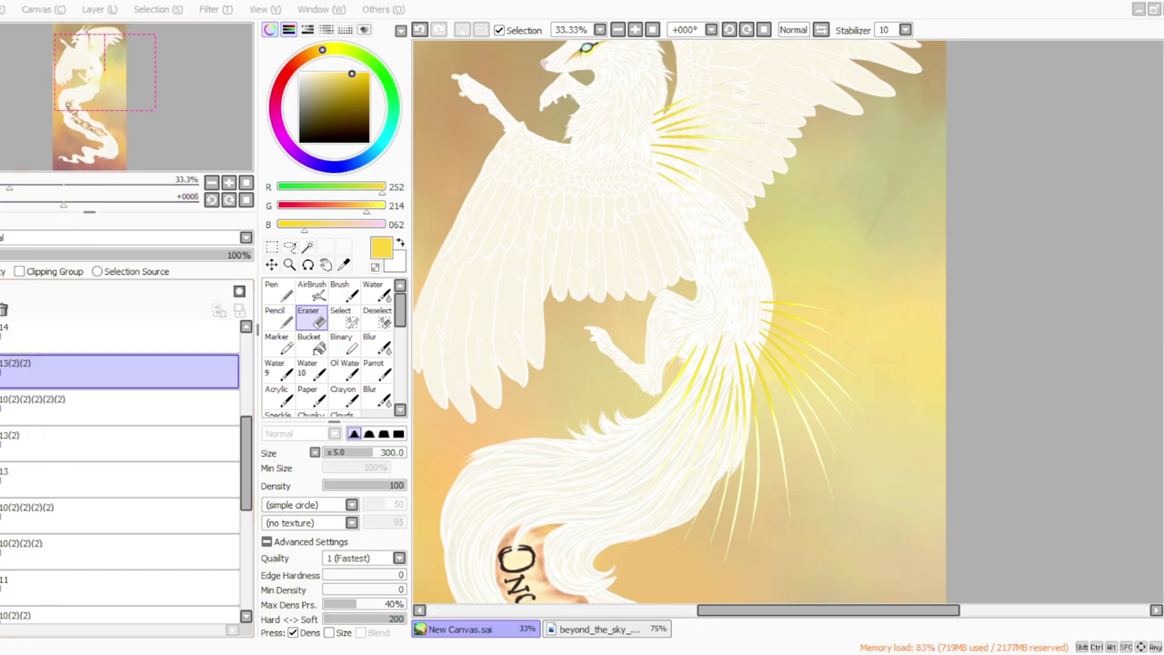
Step: Examine the yellow plumes on the whole painting and closer up around the shoulder and rump
{"action": "left_click", "coordinate": [651, 28]}
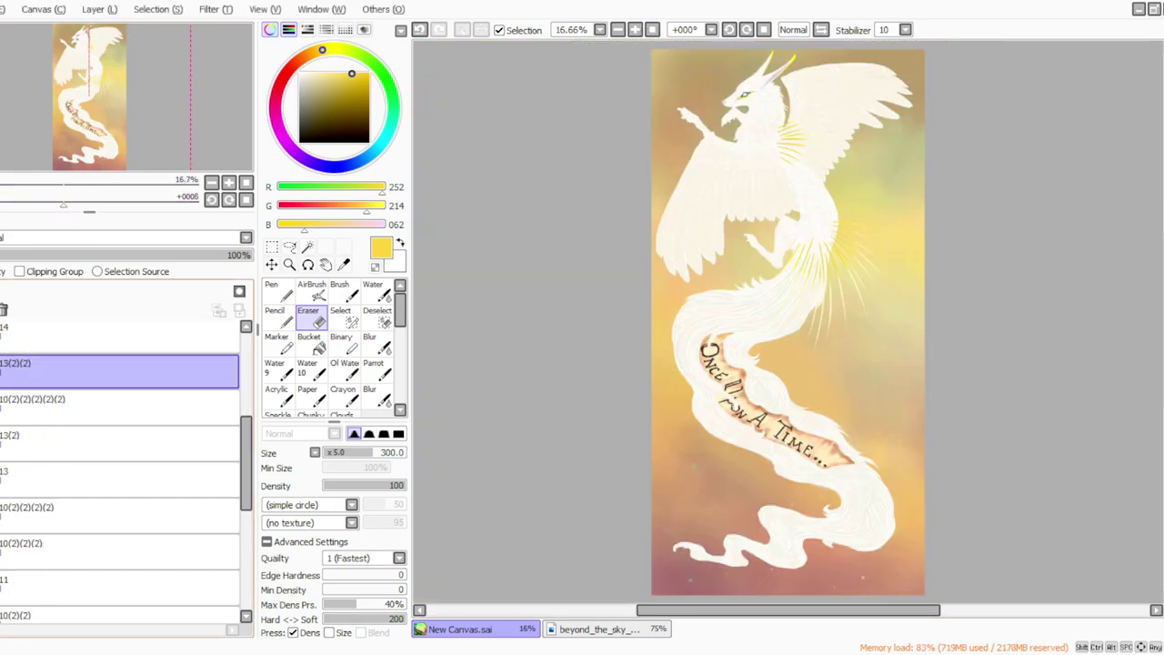
{"action": "left_click", "coordinate": [2, 371]}
{"action": "left_click", "coordinate": [3, 363]}
{"action": "left_click", "coordinate": [635, 29]}
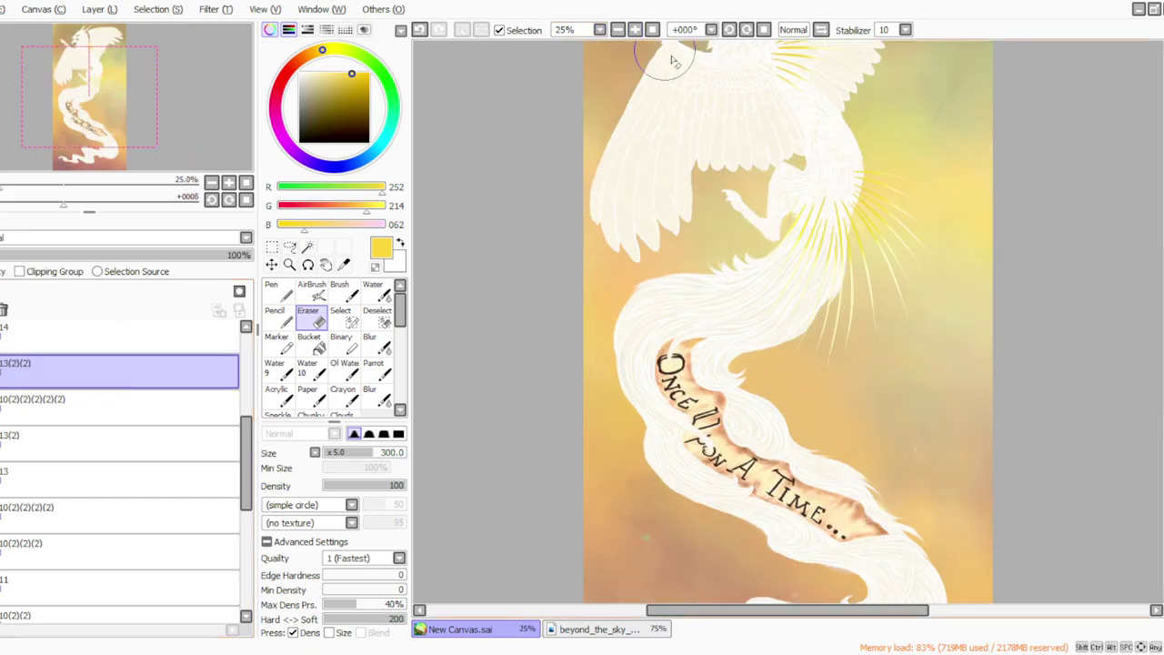
{"action": "scroll", "coordinate": [1076, 200], "scroll_direction": "up", "scroll_amount": 4}
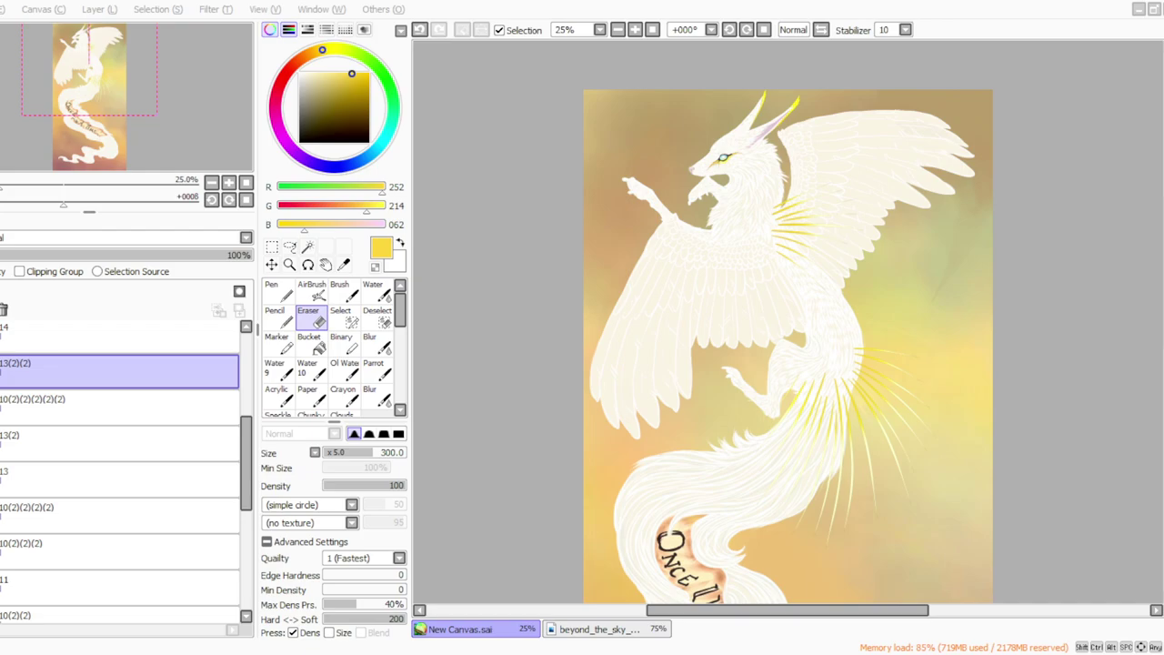
{"action": "left_click", "coordinate": [444, 630]}
{"action": "scroll", "coordinate": [1124, 273], "scroll_direction": "up", "scroll_amount": 1}
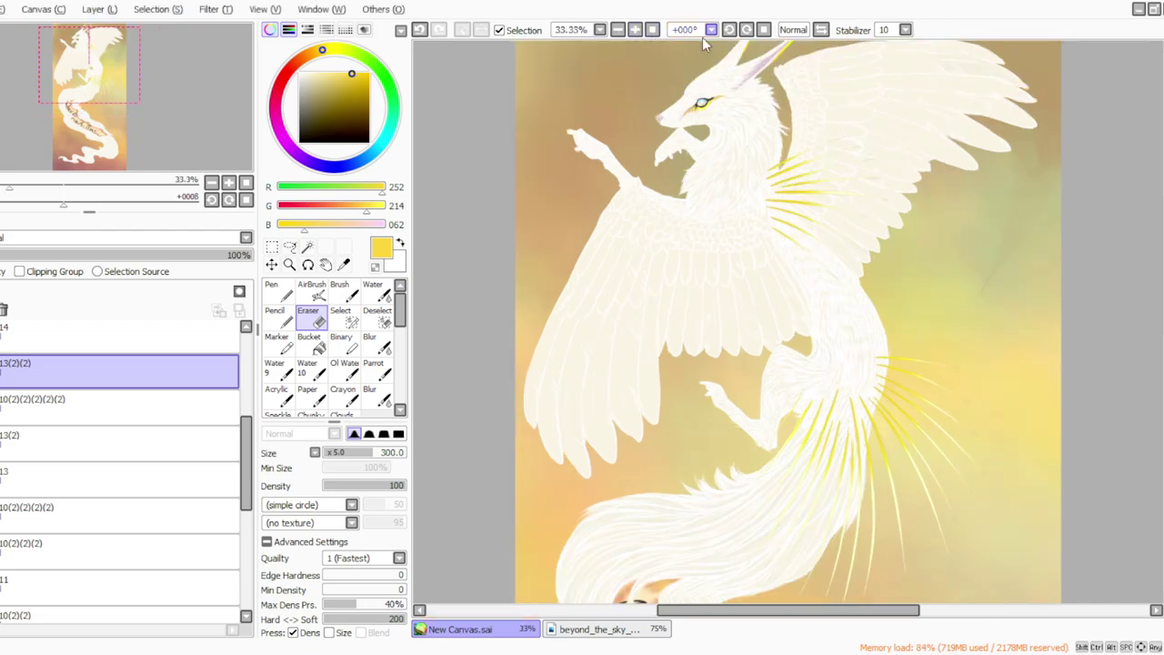
{"action": "scroll", "coordinate": [1112, 214], "scroll_direction": "down", "scroll_amount": 1}
Step: Sample the dark brown of the eye outline (RGB 68, 60, 54) as the painting colour
{"action": "left_click", "coordinate": [344, 266]}
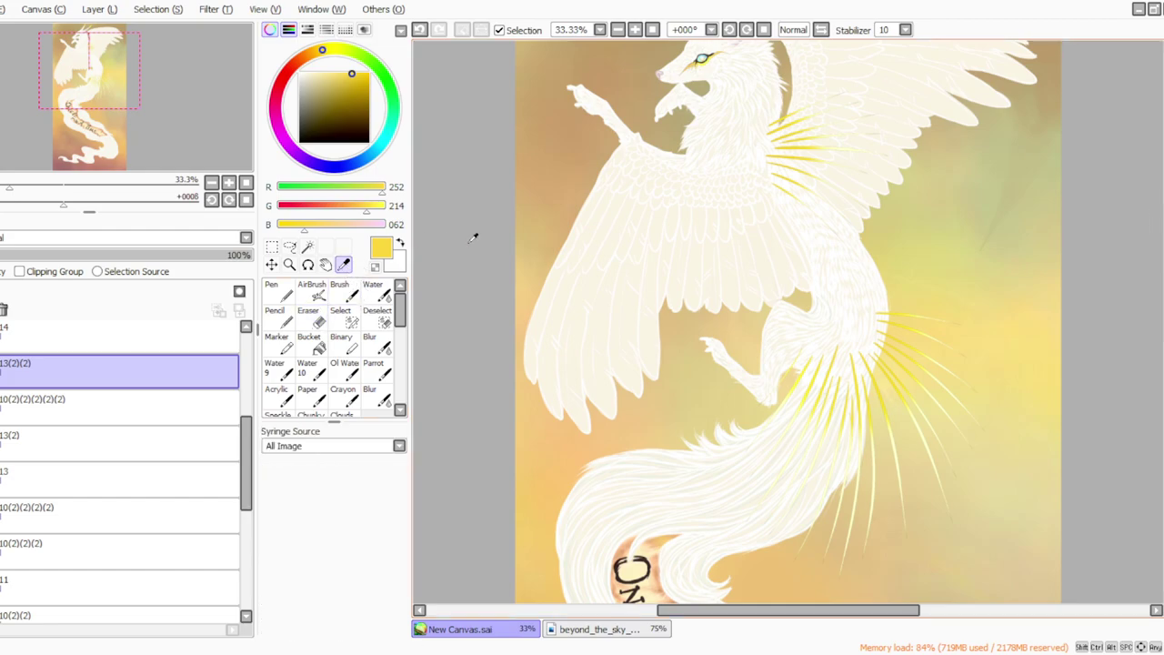
{"action": "scroll", "coordinate": [573, 169], "scroll_direction": "up", "scroll_amount": 3}
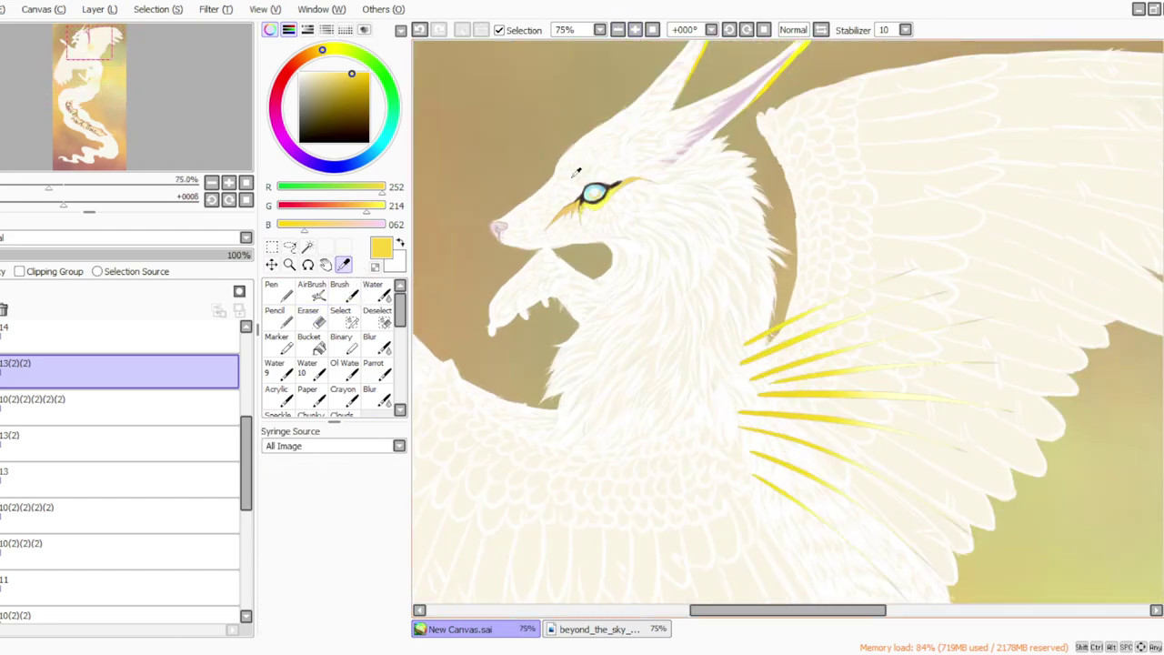
{"action": "left_click", "coordinate": [612, 183]}
{"action": "left_click", "coordinate": [618, 29]}
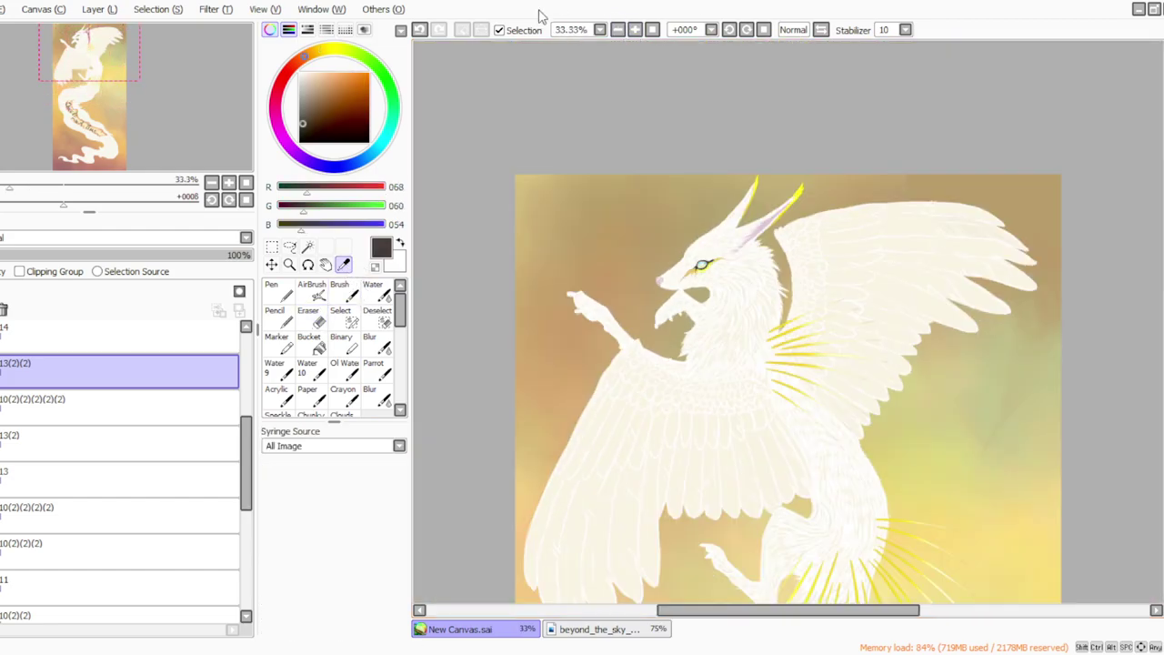
Step: Add a new layer above the plume layer and set the Parrot brush to pure white (RGB 255, 255, 255)
{"action": "left_click", "coordinate": [375, 371]}
{"action": "left_click", "coordinate": [104, 11]}
{"action": "left_click", "coordinate": [111, 28]}
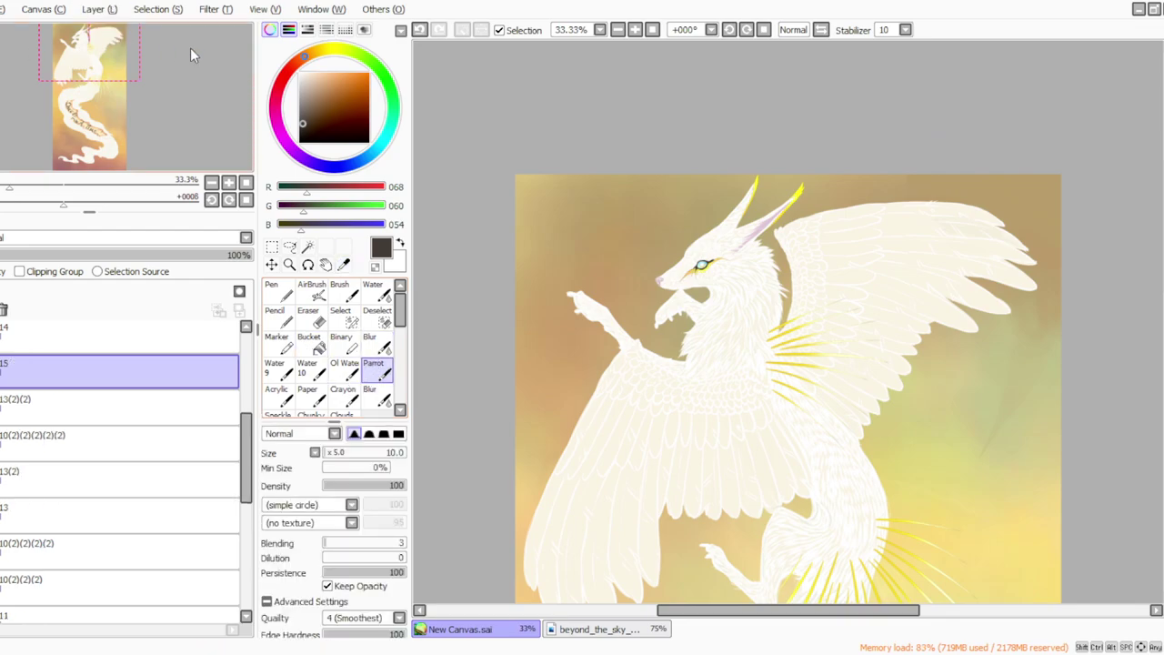
{"action": "left_click", "coordinate": [746, 30]}
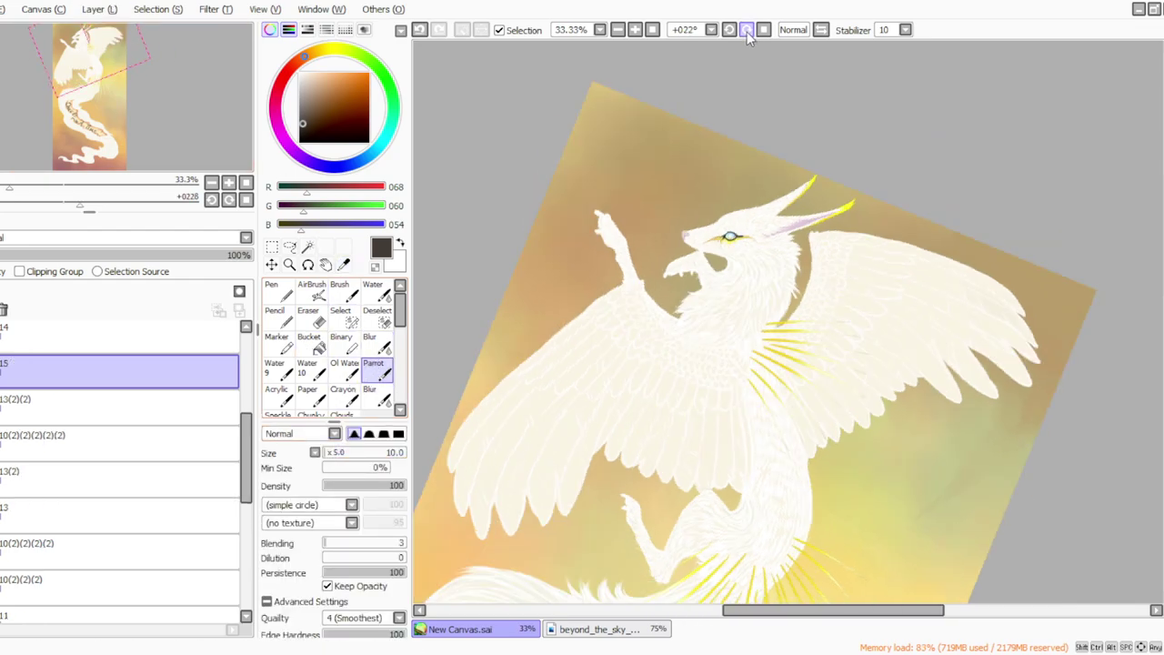
{"action": "left_click", "coordinate": [747, 30]}
{"action": "left_click", "coordinate": [746, 30]}
{"action": "left_click", "coordinate": [747, 30]}
{"action": "left_click", "coordinate": [746, 30]}
{"action": "left_click", "coordinate": [747, 30]}
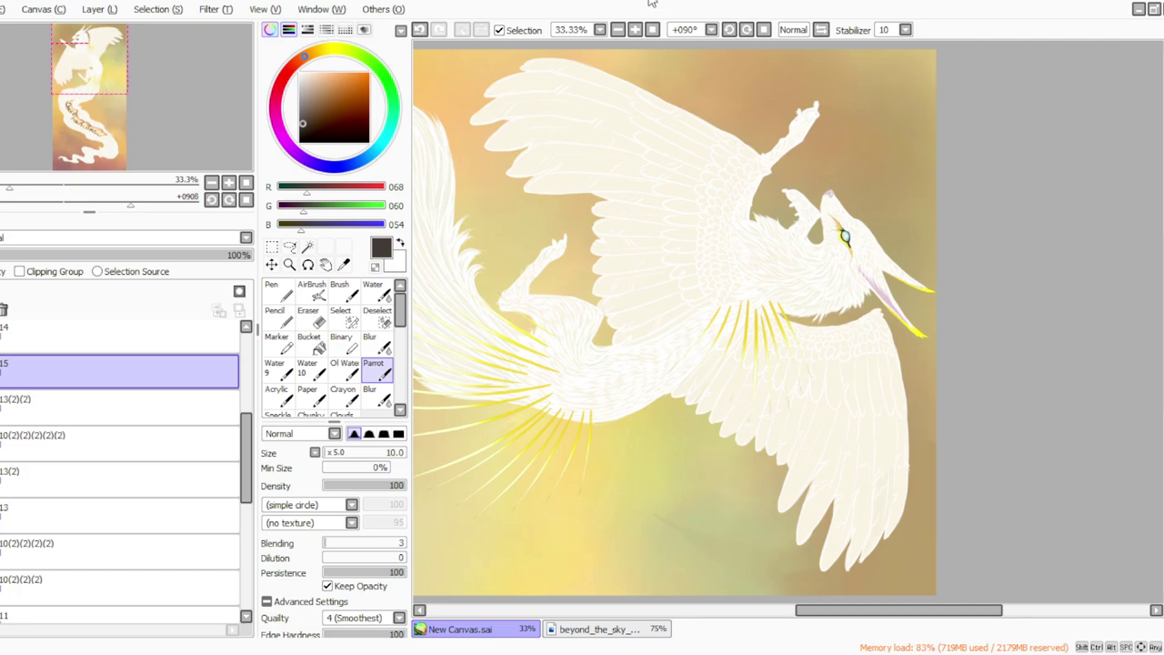
{"action": "left_click_drag", "start_coordinate": [315, 78], "coordinate": [298, 71]}
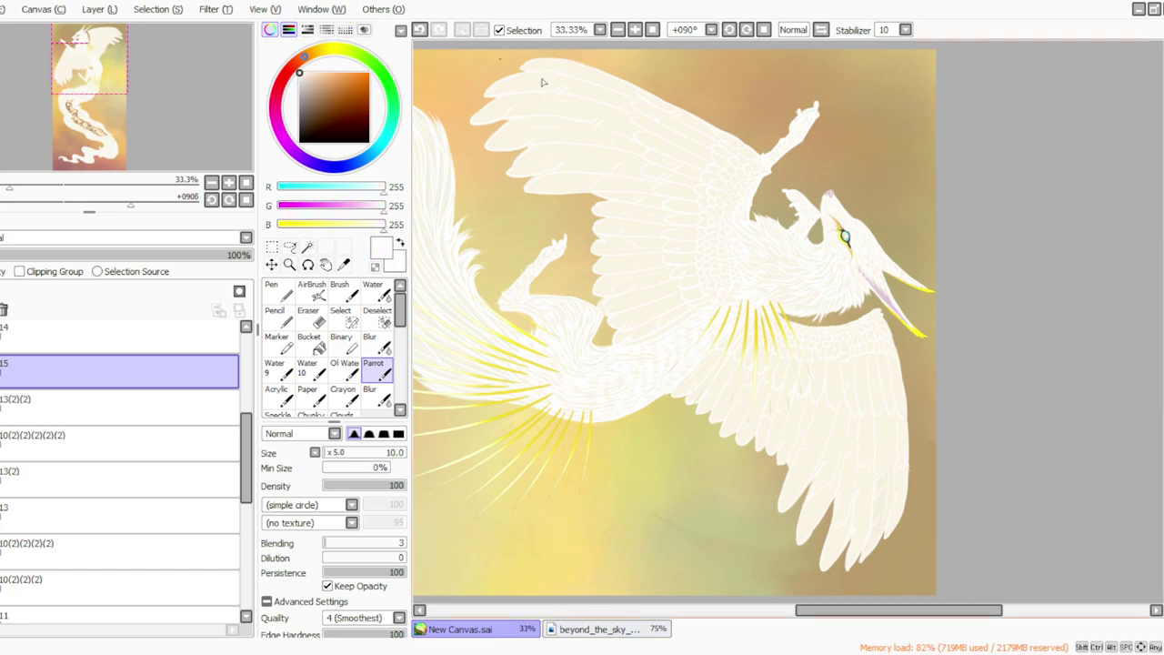
Step: Set the brush size to 30 and paint white tips on the shoulder plumes
{"action": "key", "text": "bracketright"}
{"action": "key", "text": "bracketright"}
{"action": "key", "text": "bracketright"}
{"action": "key", "text": "bracketright"}
{"action": "key", "text": "bracketright"}
{"action": "key", "text": "bracketright"}
{"action": "left_click", "coordinate": [730, 30]}
{"action": "left_click", "coordinate": [729, 30]}
{"action": "left_click", "coordinate": [730, 30]}
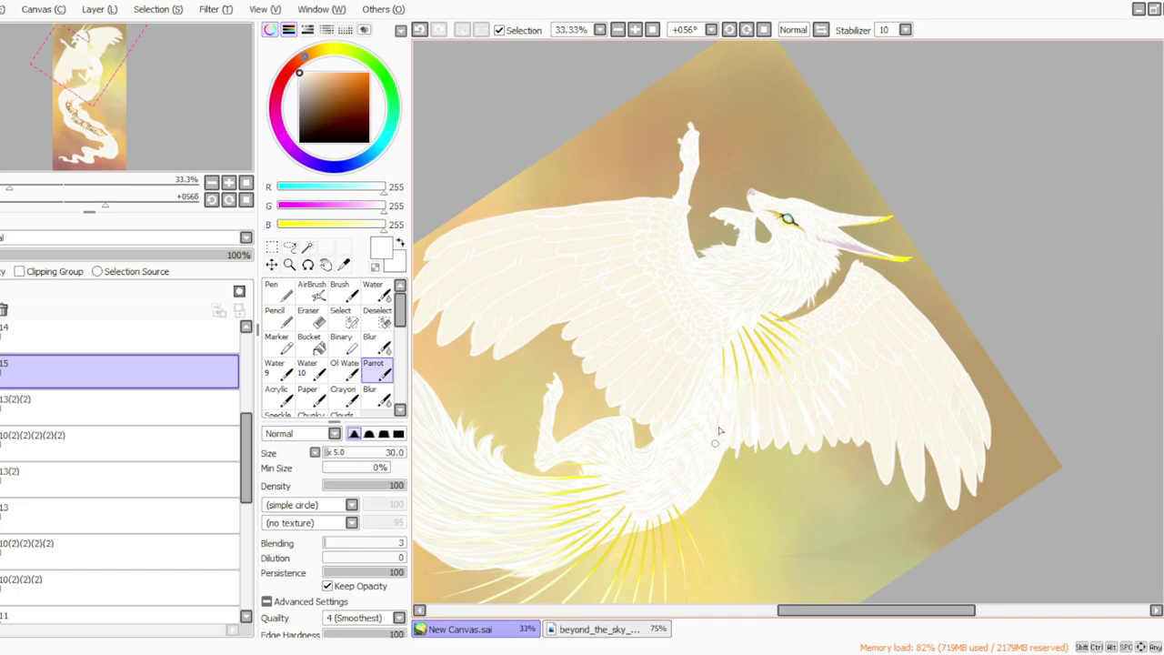
Step: Paint tapered white tips onto the ends of the rump plumes, from the outer ones to those over the tail
{"action": "left_click", "coordinate": [730, 30]}
{"action": "left_click_drag", "start_coordinate": [1163, 278], "coordinate": [1163, 333]}
{"action": "left_click", "coordinate": [747, 30]}
{"action": "left_click", "coordinate": [747, 30]}
{"action": "left_click", "coordinate": [747, 30]}
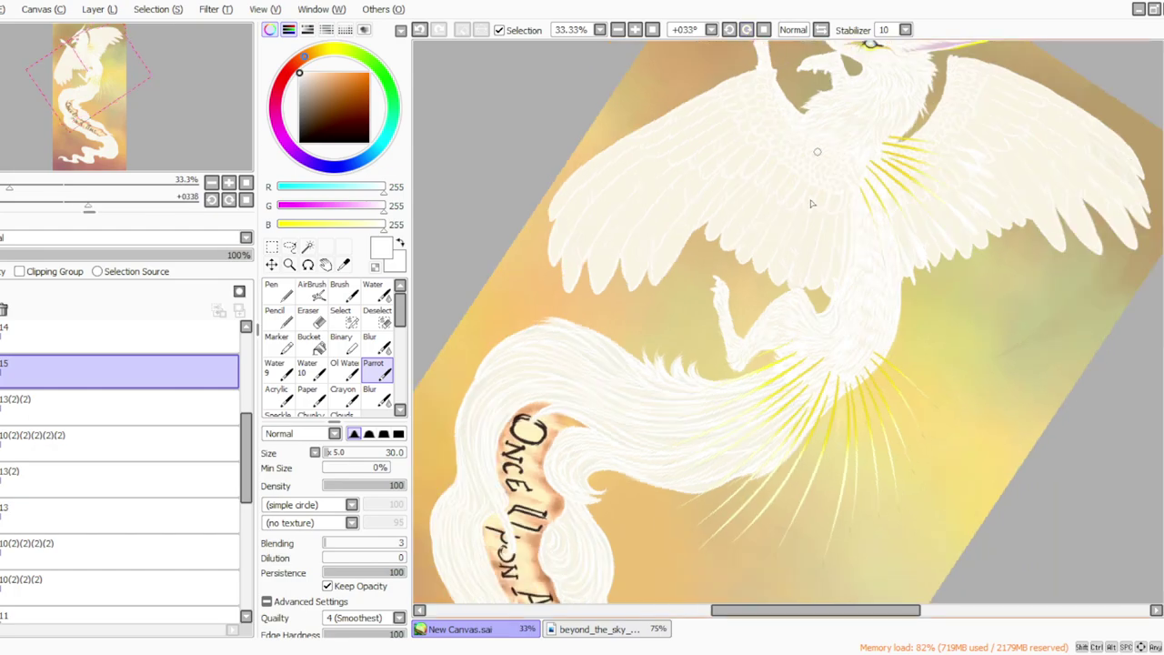
{"action": "left_click_drag", "start_coordinate": [945, 420], "coordinate": [903, 378]}
{"action": "left_click_drag", "start_coordinate": [930, 464], "coordinate": [882, 384]}
{"action": "left_click_drag", "start_coordinate": [918, 492], "coordinate": [861, 382]}
{"action": "left_click_drag", "start_coordinate": [896, 508], "coordinate": [863, 414]}
{"action": "left_click_drag", "start_coordinate": [879, 521], "coordinate": [835, 395]}
{"action": "left_click_drag", "start_coordinate": [852, 535], "coordinate": [856, 495]}
{"action": "left_click_drag", "start_coordinate": [818, 567], "coordinate": [831, 529]}
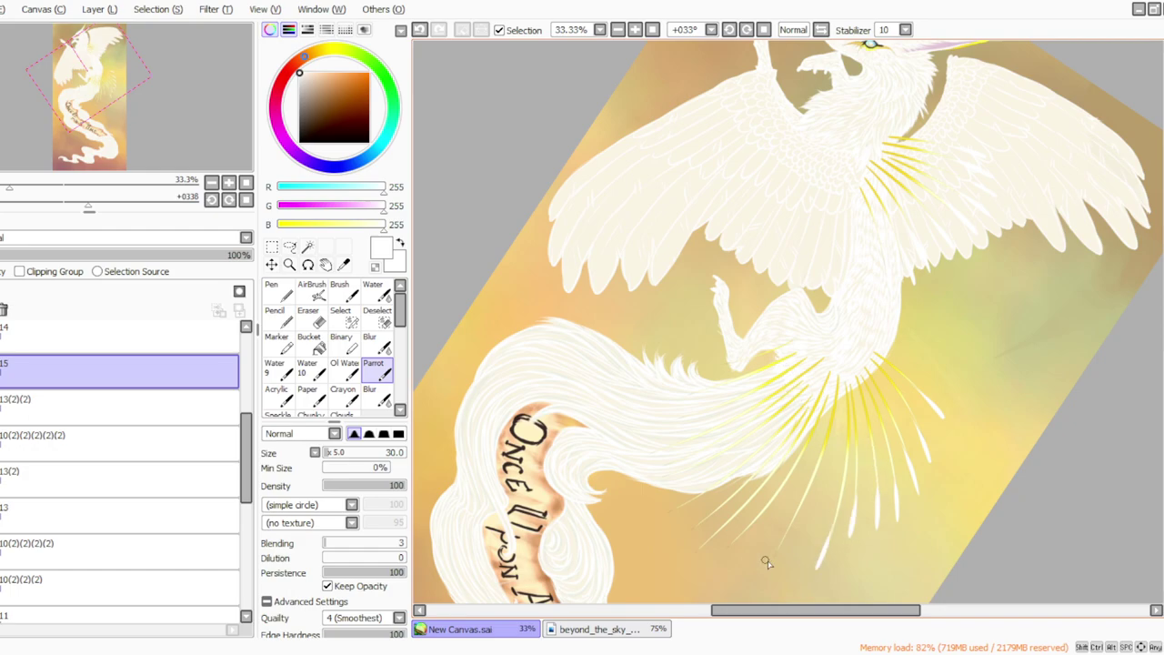
{"action": "left_click", "coordinate": [765, 29]}
{"action": "left_click_drag", "start_coordinate": [859, 564], "coordinate": [862, 448]}
{"action": "left_click_drag", "start_coordinate": [838, 568], "coordinate": [844, 435]}
{"action": "mouse_move", "coordinate": [818, 559]}
{"action": "left_mouse_down"}
{"action": "mouse_move", "coordinate": [840, 460]}
{"action": "mouse_move", "coordinate": [794, 549]}
{"action": "mouse_move", "coordinate": [813, 397]}
{"action": "left_mouse_up"}
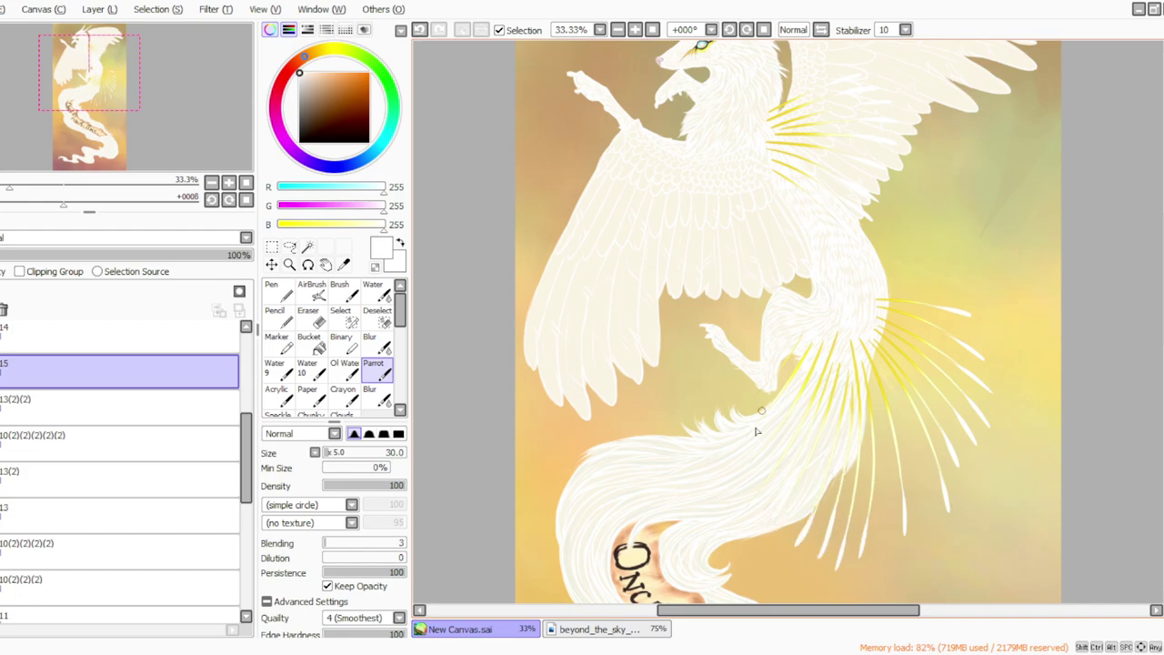
Step: Examine the white plume tips on the whole painting and closer up along the body and tail
{"action": "left_click", "coordinate": [618, 29]}
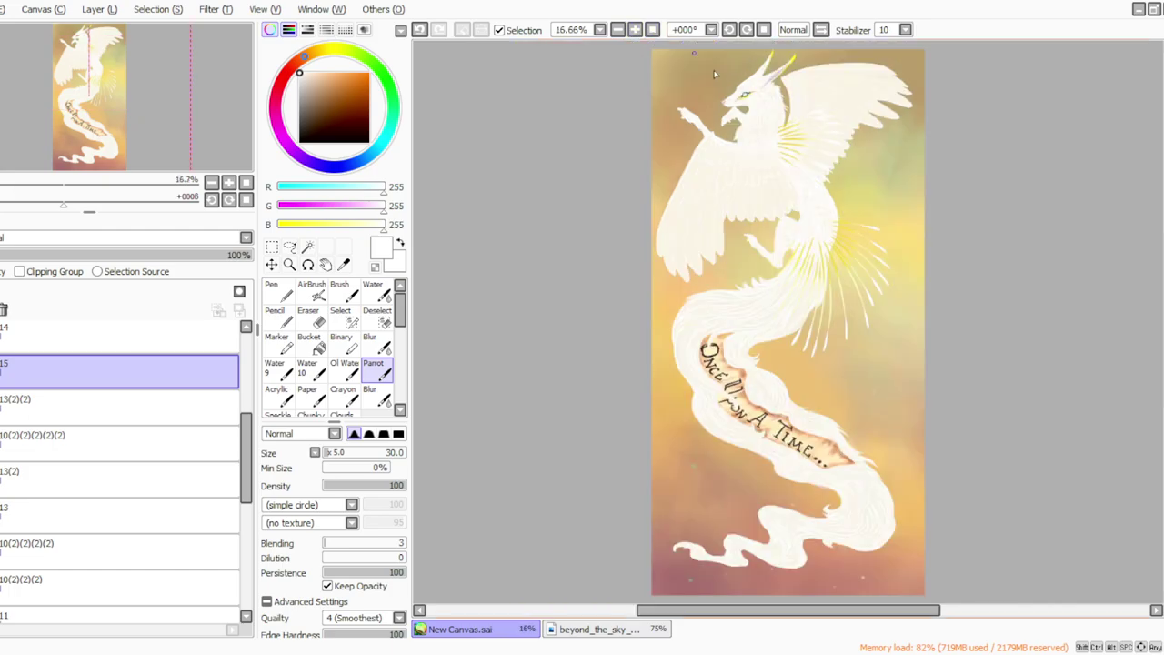
{"action": "left_click", "coordinate": [635, 30]}
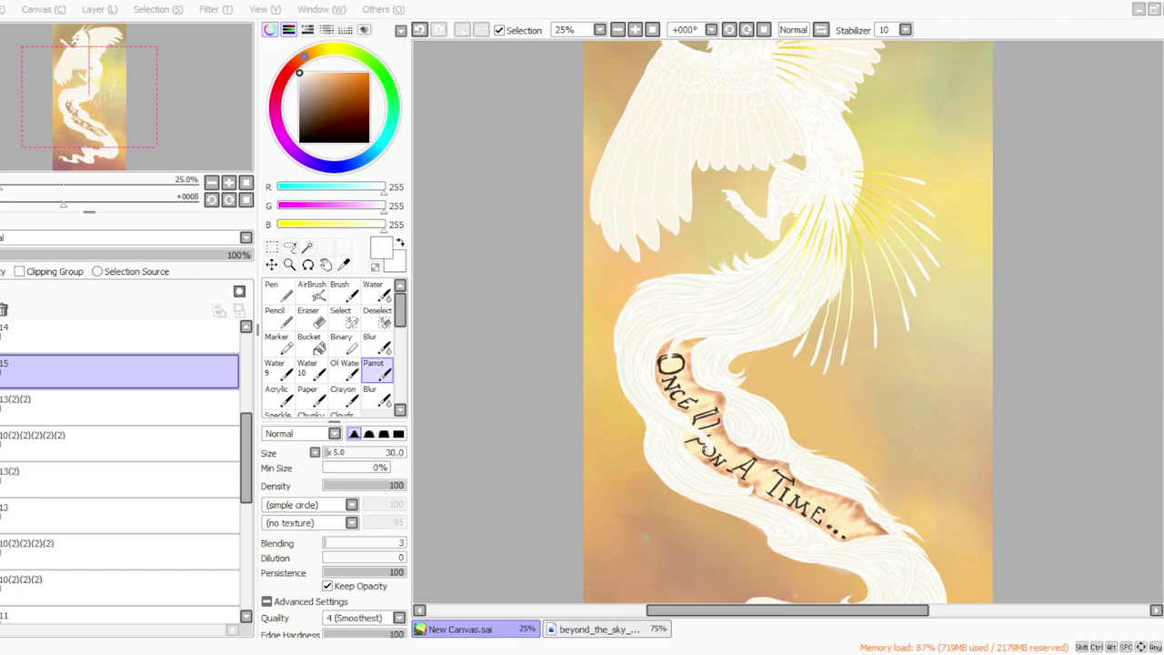
{"action": "left_click_drag", "start_coordinate": [1163, 372], "coordinate": [1163, 315]}
{"action": "left_click", "coordinate": [635, 30]}
{"action": "left_click", "coordinate": [635, 30]}
{"action": "scroll", "coordinate": [1133, 314], "scroll_direction": "down", "scroll_amount": 4}
{"action": "scroll", "coordinate": [1133, 314], "scroll_direction": "up", "scroll_amount": 5}
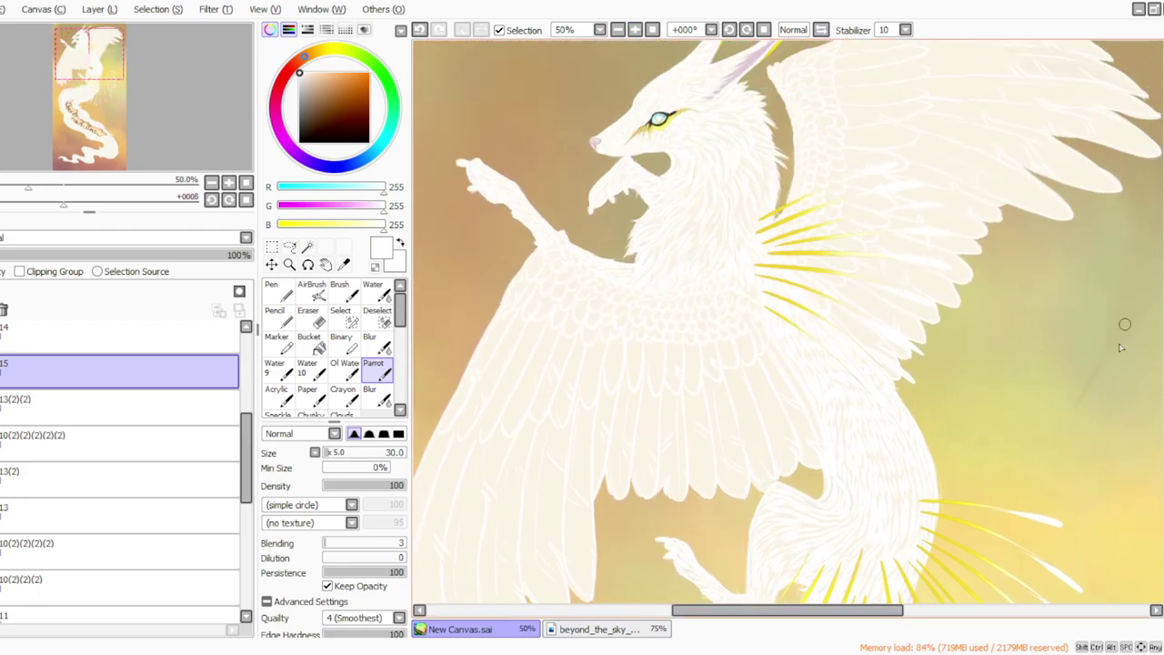
{"action": "scroll", "coordinate": [1128, 364], "scroll_direction": "down", "scroll_amount": 5}
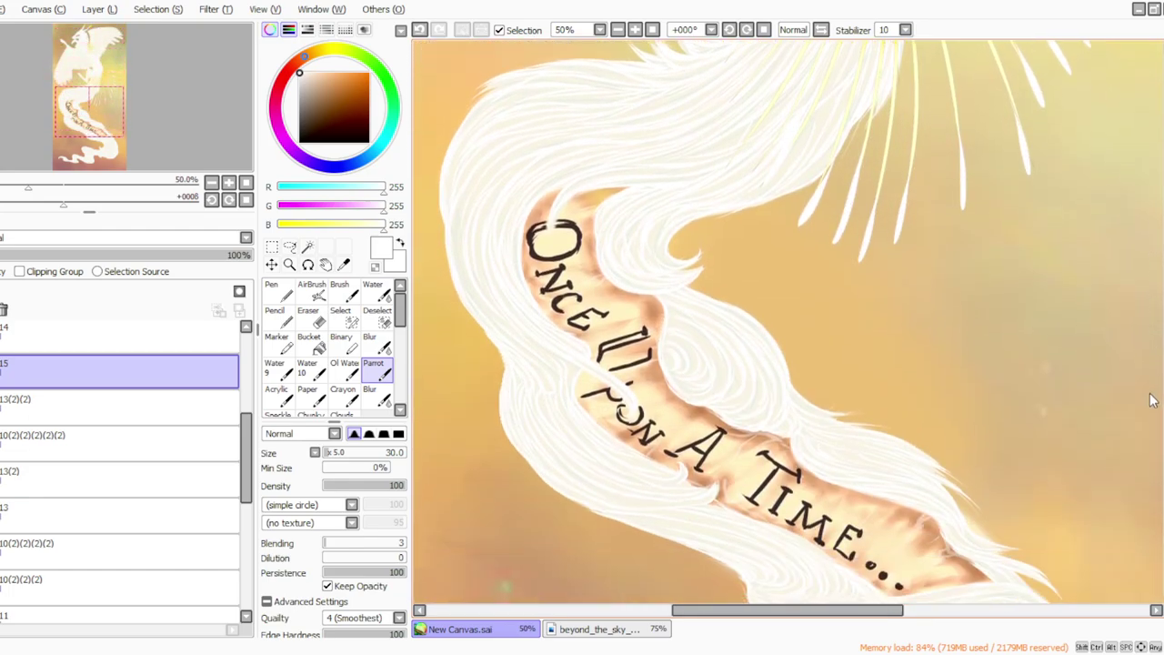
{"action": "scroll", "coordinate": [1152, 400], "scroll_direction": "down", "scroll_amount": 2}
{"action": "scroll", "coordinate": [1152, 345], "scroll_direction": "up", "scroll_amount": 6}
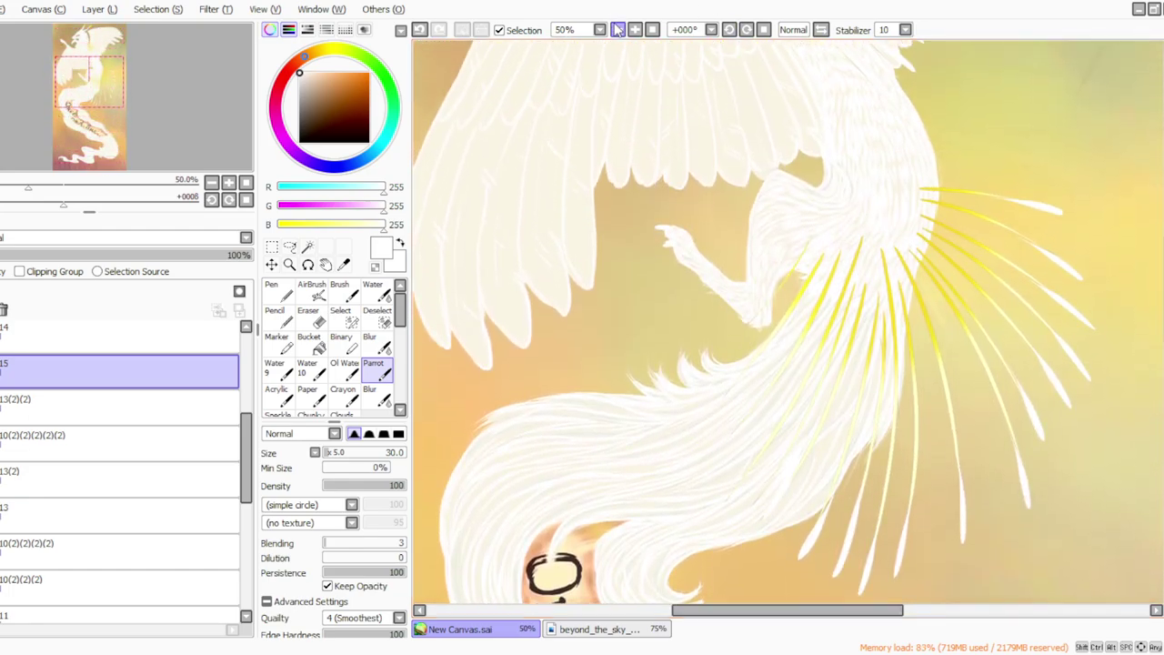
{"action": "left_click", "coordinate": [617, 30]}
{"action": "left_click", "coordinate": [617, 30]}
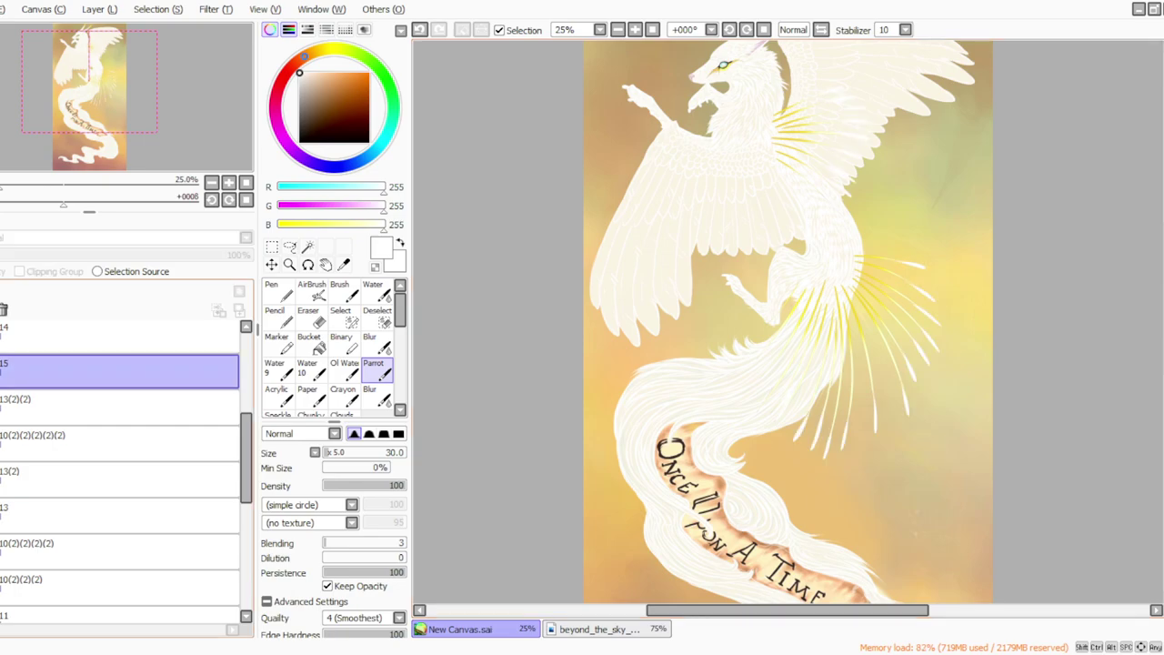
Step: Try merging the white tip layer into the layer below, and undo the merge
{"action": "left_click", "coordinate": [94, 9]}
{"action": "left_click", "coordinate": [114, 152]}
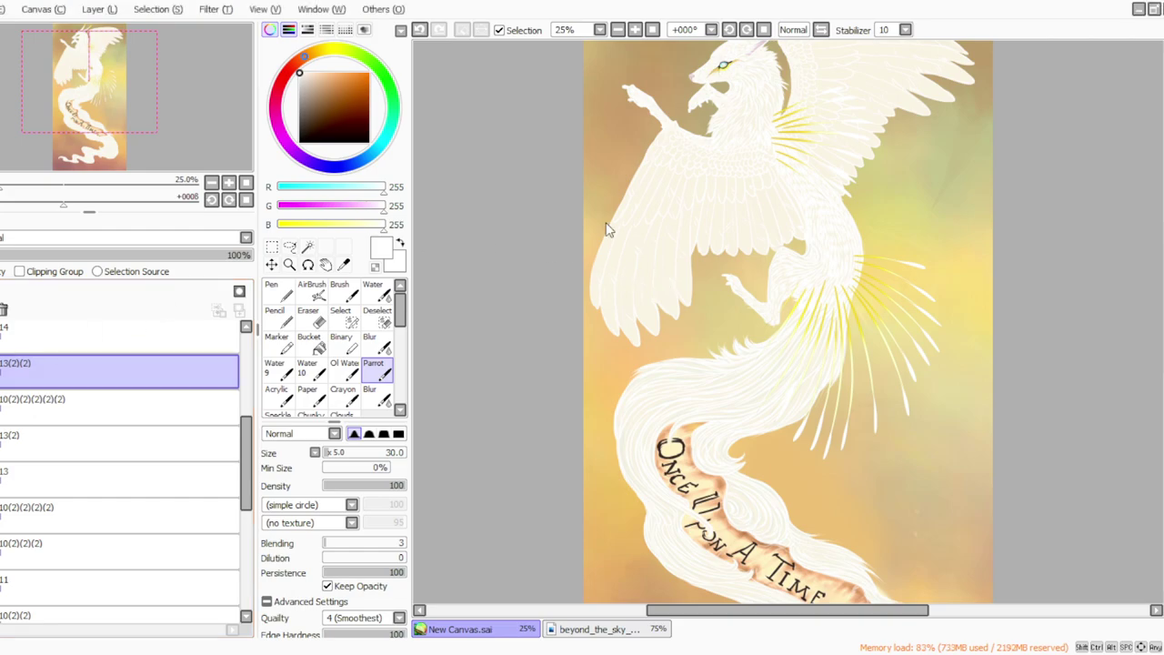
{"action": "left_click", "coordinate": [2, 371]}
{"action": "left_click", "coordinate": [1, 371]}
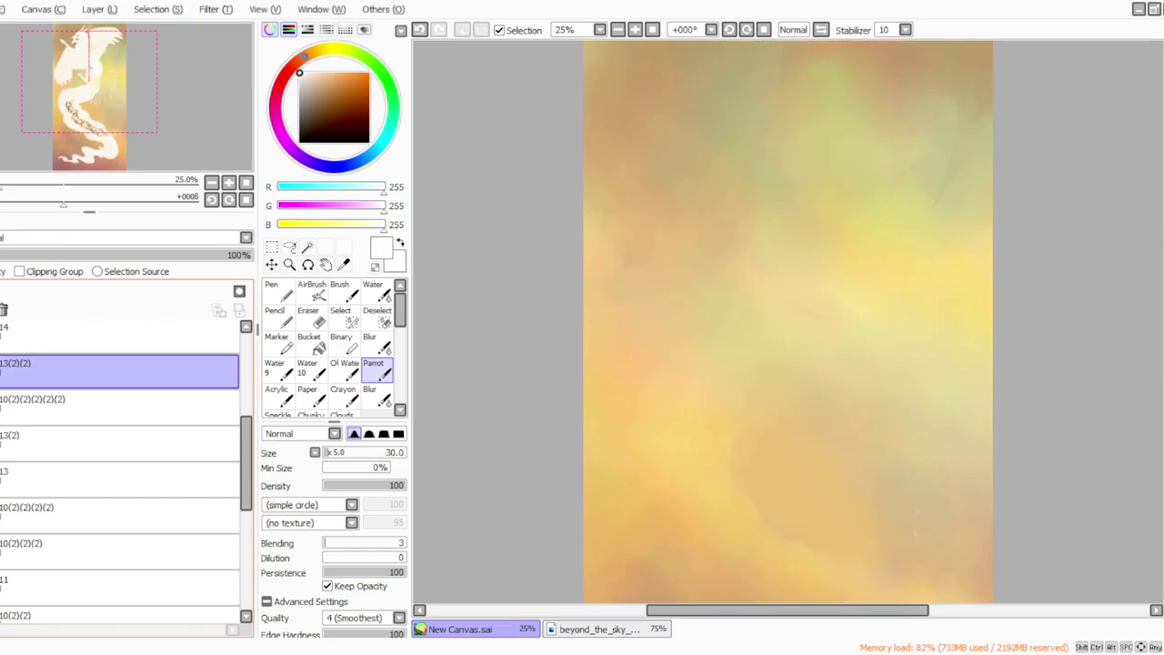
{"action": "key", "text": "ctrl+z"}
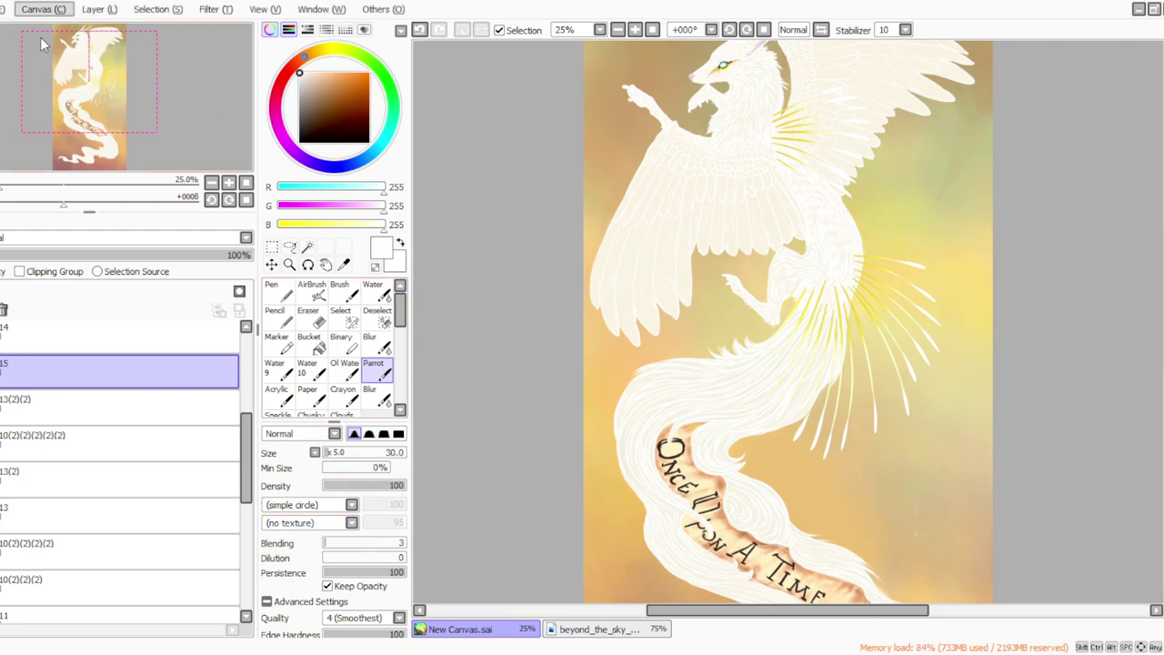
Step: Add a new layer, set the brush size to 40, and write "BRB" in white beside the creature's body
{"action": "left_click", "coordinate": [92, 10]}
{"action": "left_click", "coordinate": [113, 31]}
{"action": "left_click_drag", "start_coordinate": [325, 455], "coordinate": [330, 453]}
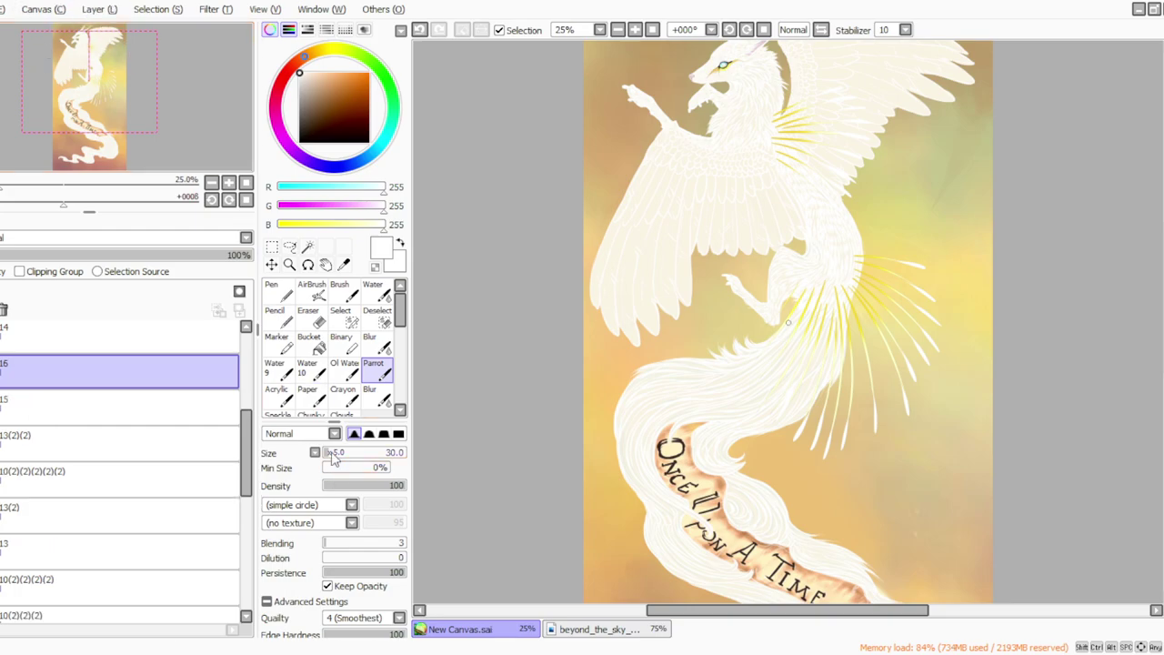
{"action": "mouse_move", "coordinate": [860, 196]}
{"action": "left_mouse_down"}
{"action": "mouse_move", "coordinate": [887, 199]}
{"action": "mouse_move", "coordinate": [869, 239]}
{"action": "left_mouse_up"}
{"action": "mouse_move", "coordinate": [896, 202]}
{"action": "left_mouse_down"}
{"action": "mouse_move", "coordinate": [901, 244]}
{"action": "mouse_move", "coordinate": [933, 247]}
{"action": "mouse_move", "coordinate": [929, 256]}
{"action": "left_mouse_up"}
{"action": "mouse_move", "coordinate": [937, 215]}
{"action": "left_mouse_down"}
{"action": "mouse_move", "coordinate": [950, 241]}
{"action": "mouse_move", "coordinate": [928, 262]}
{"action": "left_mouse_up"}
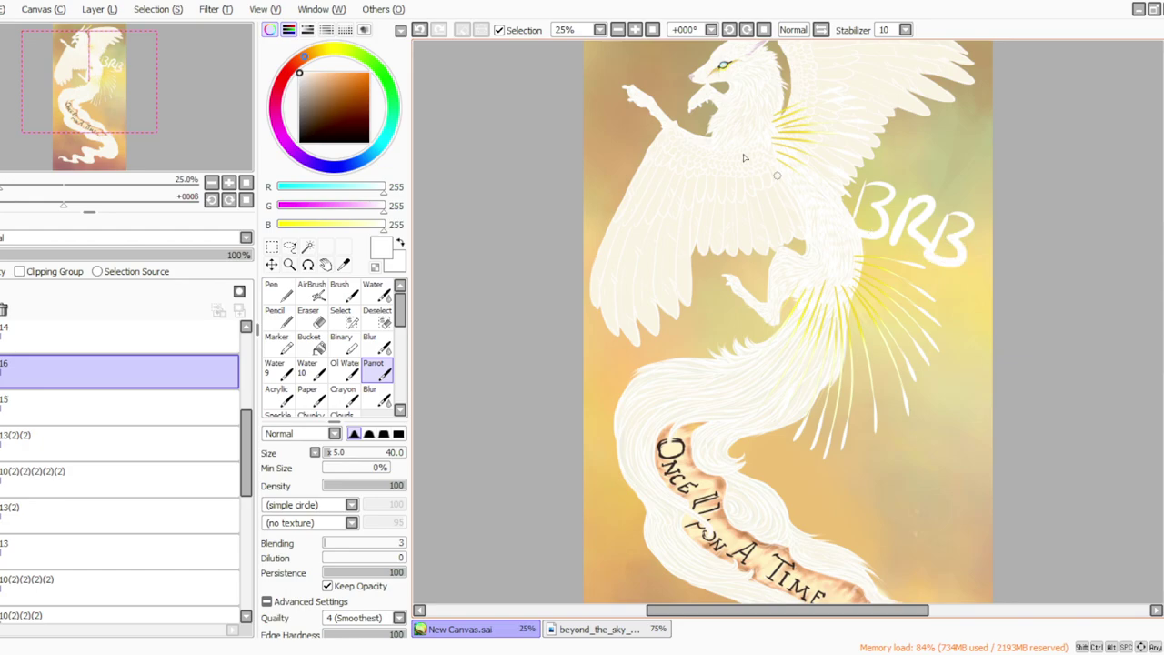
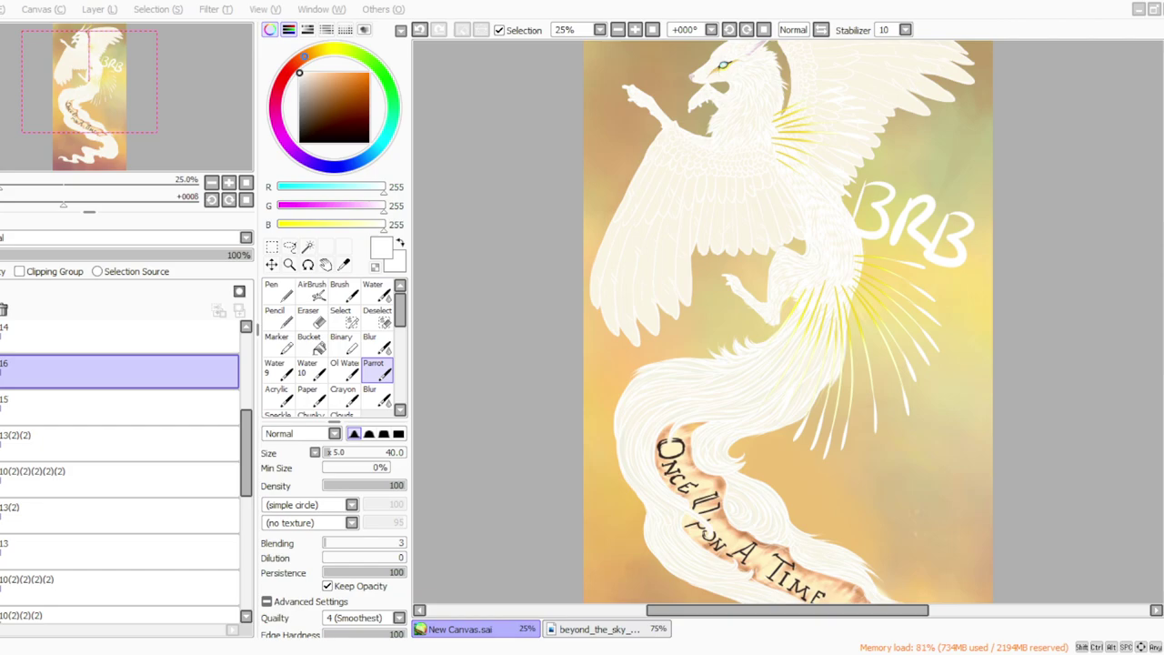
Step: Hide the "BRB" layer and make the white tip layer active
{"action": "left_click", "coordinate": [635, 30]}
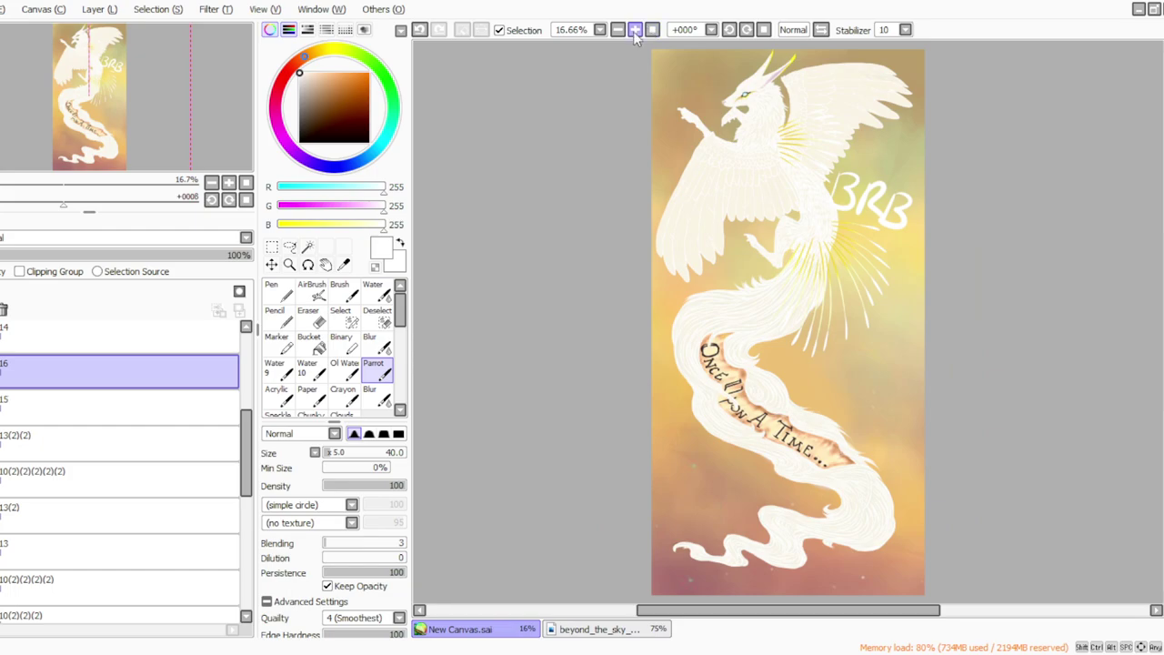
{"action": "left_click", "coordinate": [636, 30]}
{"action": "left_click", "coordinate": [635, 30]}
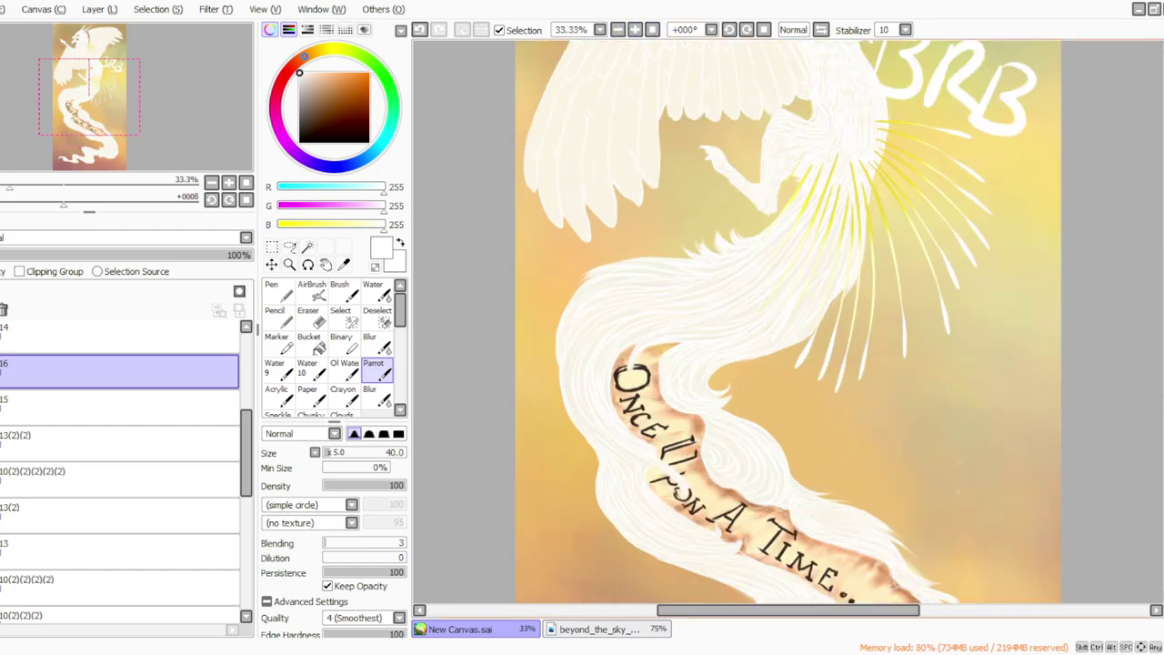
{"action": "left_click_drag", "start_coordinate": [1163, 325], "coordinate": [1163, 300]}
{"action": "left_click", "coordinate": [0, 371]}
{"action": "left_click", "coordinate": [1, 372]}
{"action": "left_click", "coordinate": [1, 371]}
{"action": "left_click", "coordinate": [91, 407], "text": "ctrl"}
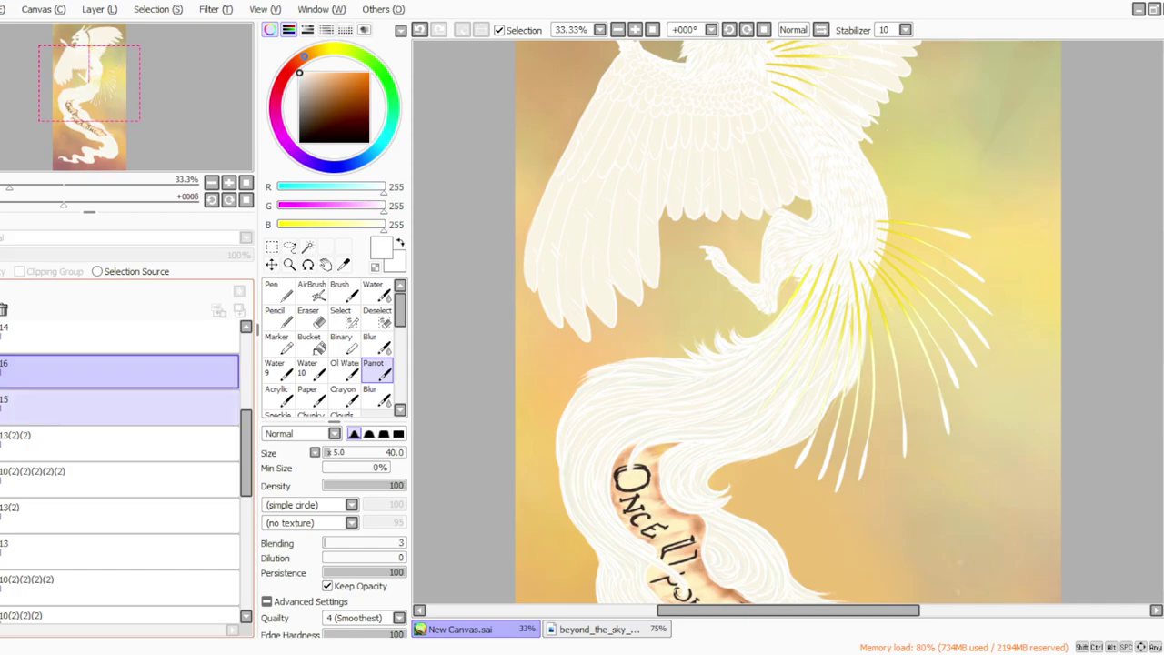
{"action": "left_click", "coordinate": [4, 406]}
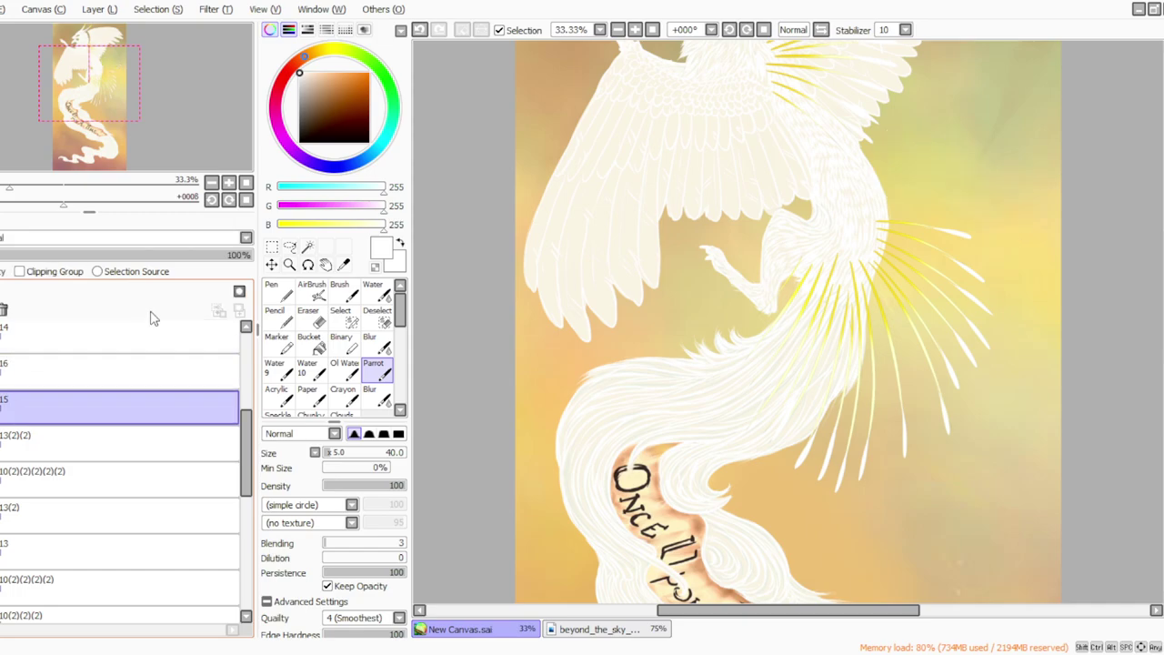
{"action": "mouse_move", "coordinate": [1163, 291]}
{"action": "left_mouse_down"}
{"action": "mouse_move", "coordinate": [1163, 249]}
{"action": "mouse_move", "coordinate": [1163, 278]}
{"action": "left_mouse_up"}
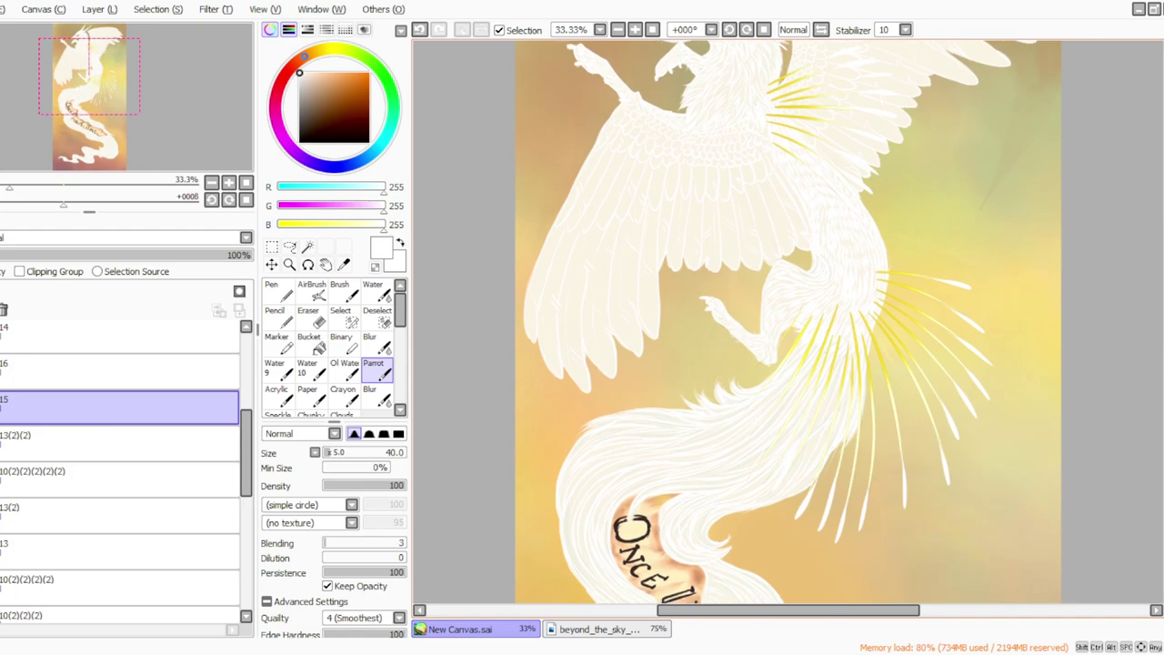
Step: Sample the off-white of the wing (RGB 255, 252, 249) as the painting colour for the Parrot brush
{"action": "left_click", "coordinate": [530, 654]}
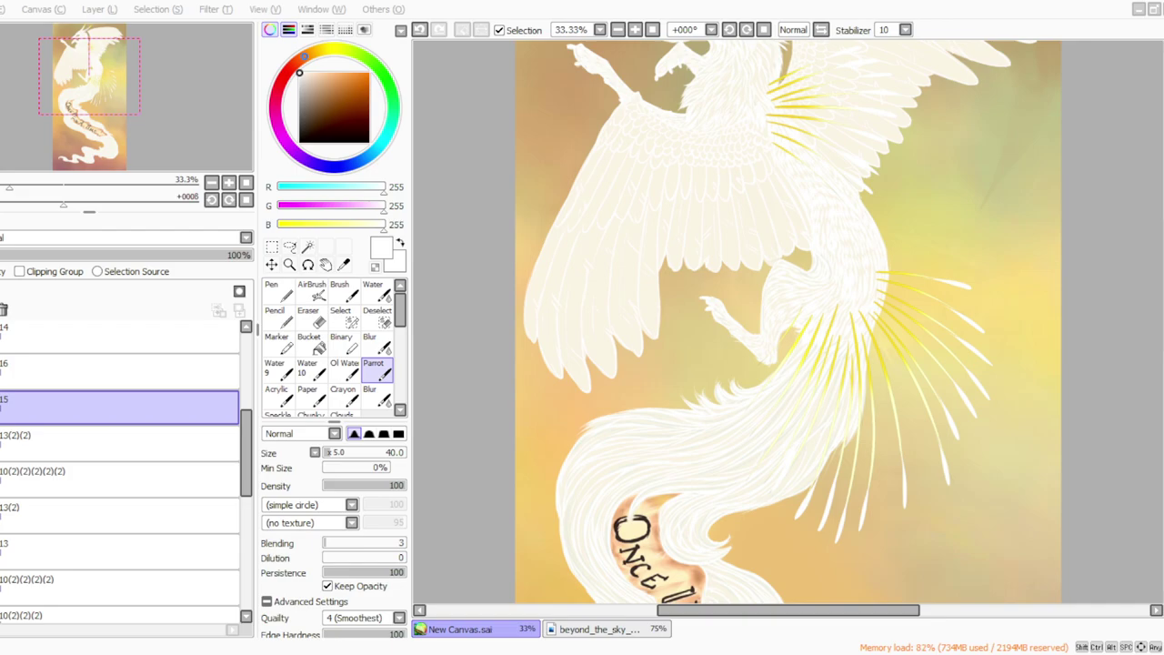
{"action": "left_click", "coordinate": [419, 631]}
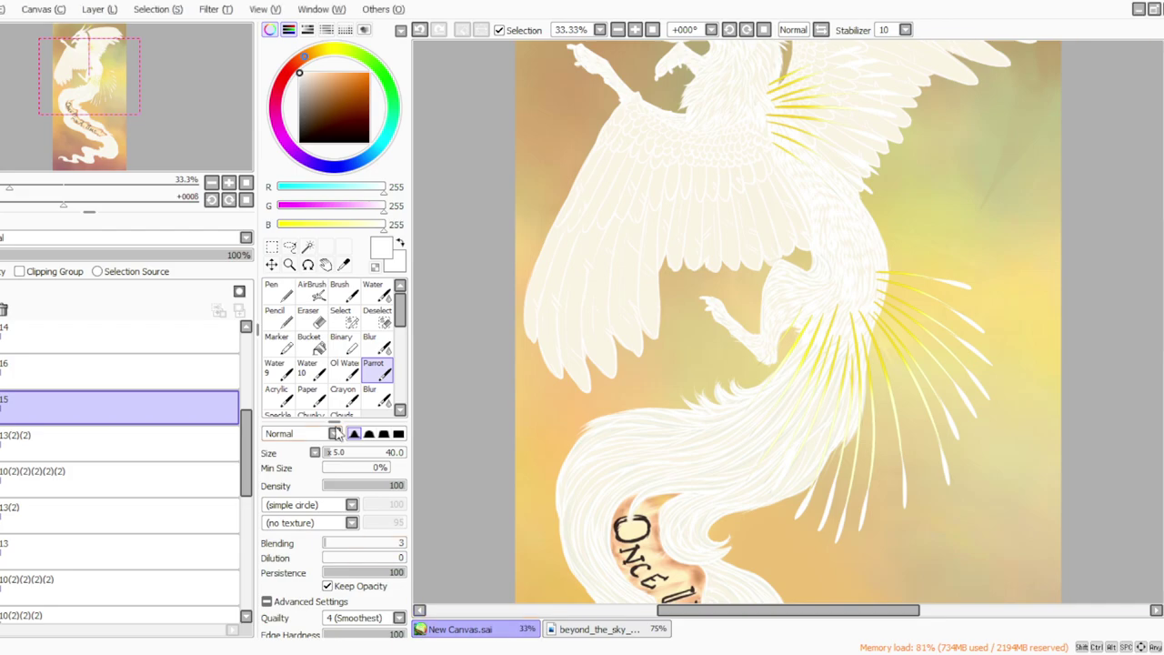
{"action": "scroll", "coordinate": [1139, 229], "scroll_direction": "up", "scroll_amount": 1}
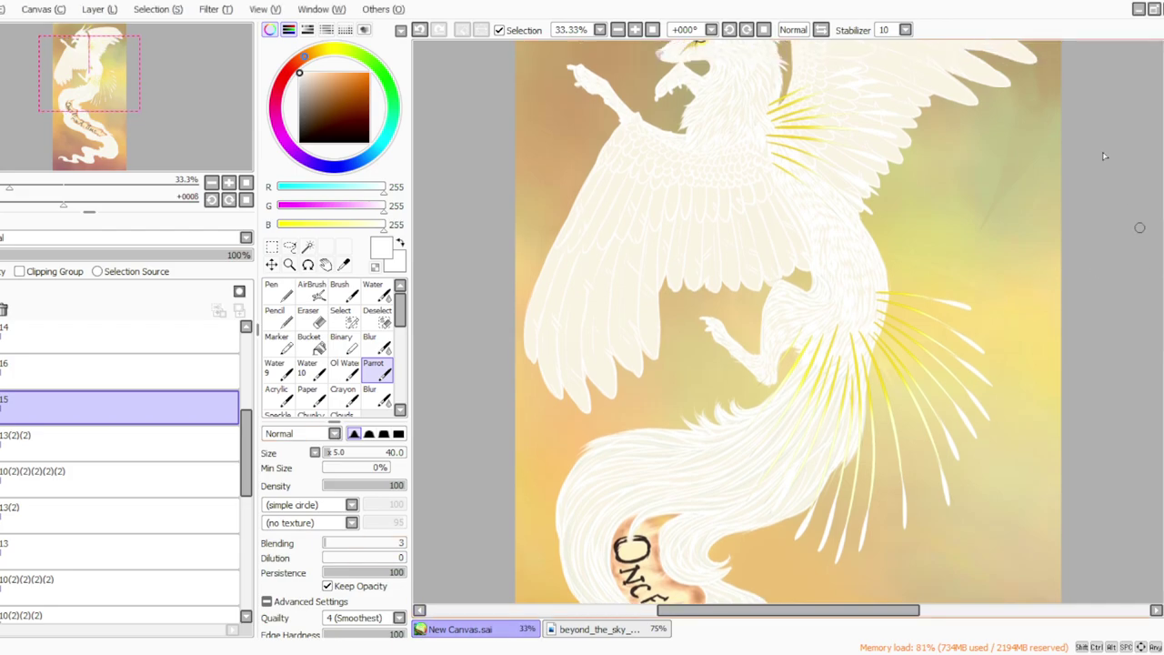
{"action": "left_click", "coordinate": [345, 266]}
{"action": "left_click", "coordinate": [682, 250]}
{"action": "left_click", "coordinate": [378, 369]}
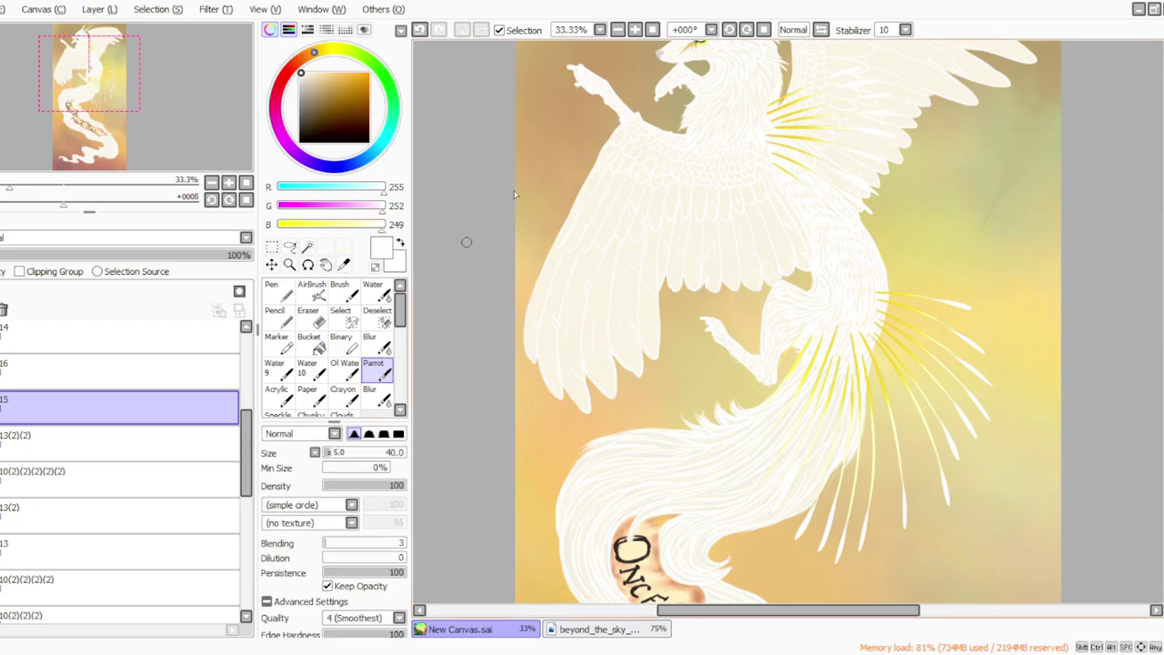
Step: Dab small off-white spots across the shoulder plumes and the outer rump plumes
{"action": "left_click", "coordinate": [730, 30]}
{"action": "scroll", "coordinate": [1093, 125], "scroll_direction": "up", "scroll_amount": 3}
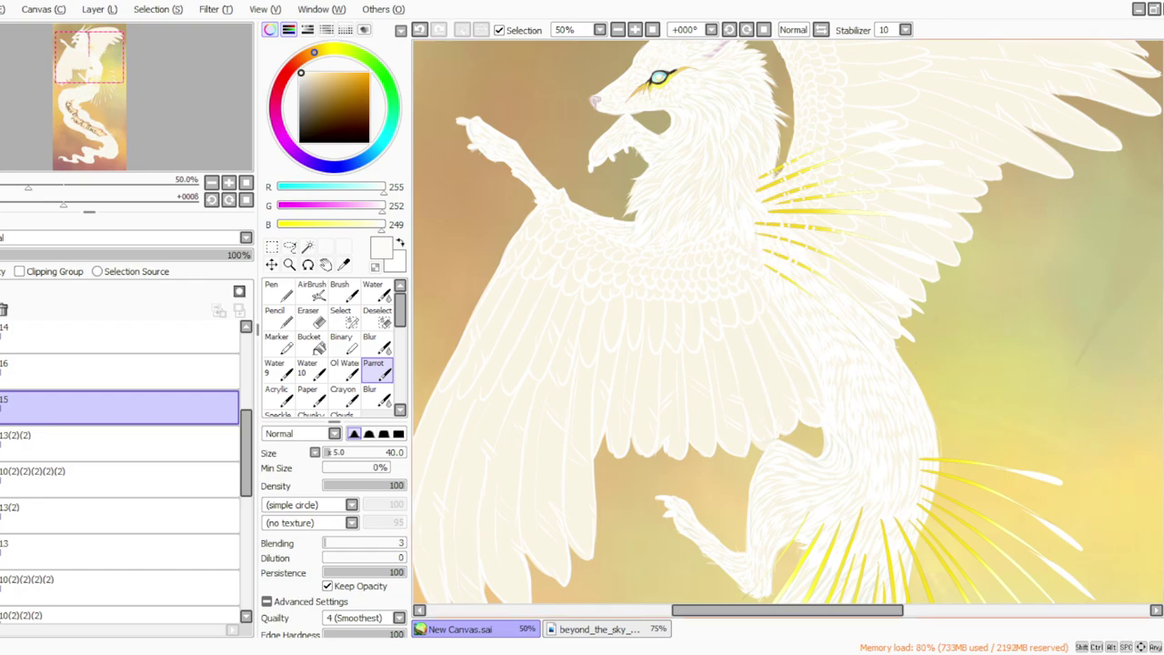
{"action": "left_click_drag", "start_coordinate": [769, 619], "coordinate": [780, 619]}
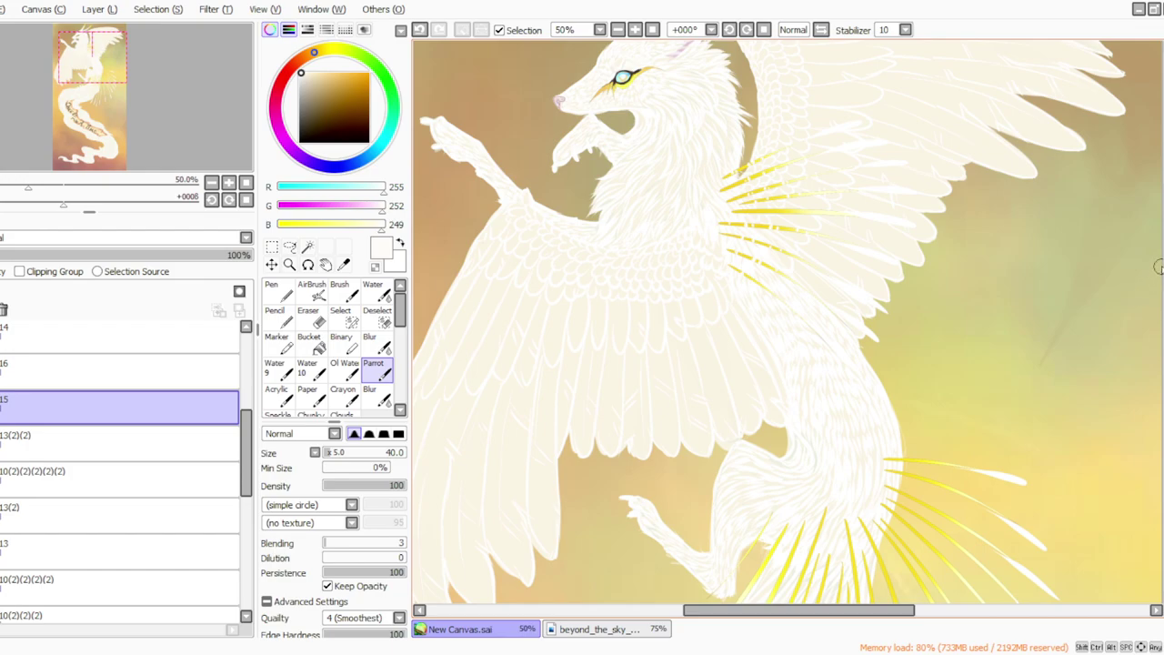
{"action": "scroll", "coordinate": [1138, 273], "scroll_direction": "down", "scroll_amount": 3}
{"action": "left_click", "coordinate": [909, 358]}
{"action": "left_click", "coordinate": [917, 360]}
{"action": "left_click", "coordinate": [931, 361]}
{"action": "left_click", "coordinate": [927, 379]}
{"action": "left_click", "coordinate": [940, 384]}
{"action": "left_click", "coordinate": [955, 390]}
{"action": "left_click", "coordinate": [910, 397]}
{"action": "left_click", "coordinate": [918, 400]}
{"action": "left_click", "coordinate": [942, 412]}
{"action": "left_click", "coordinate": [937, 428]}
{"action": "left_click", "coordinate": [946, 435]}
{"action": "left_click", "coordinate": [917, 415]}
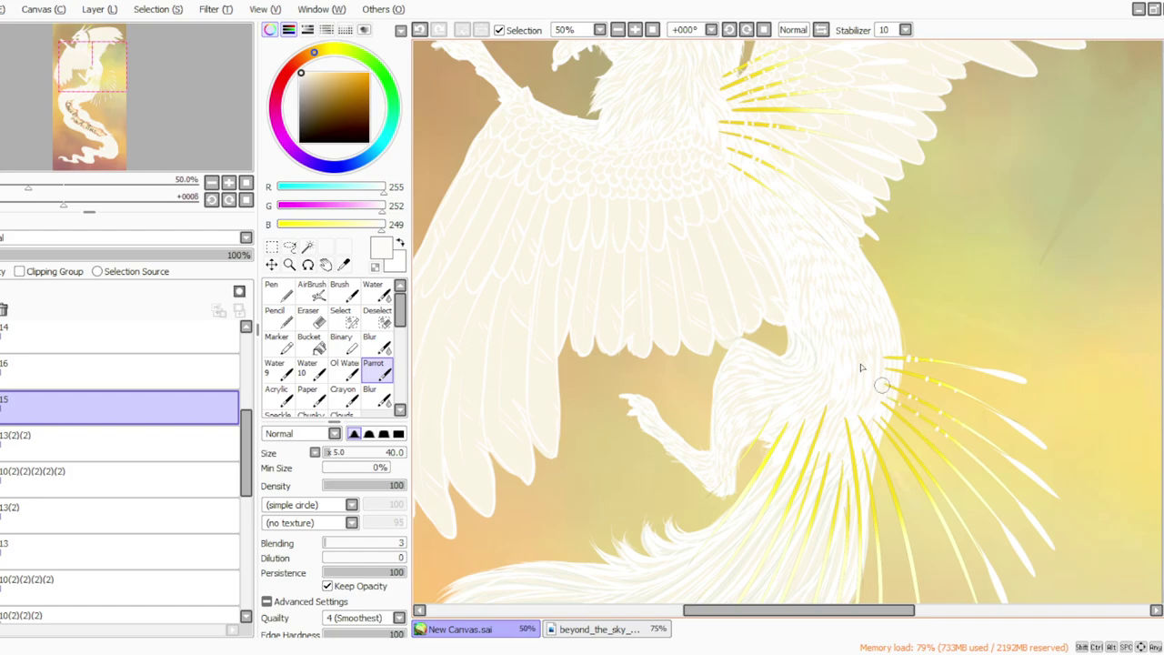
{"action": "left_click", "coordinate": [897, 418]}
{"action": "left_click", "coordinate": [901, 420]}
{"action": "left_click", "coordinate": [927, 444]}
{"action": "left_click", "coordinate": [937, 450]}
{"action": "left_click", "coordinate": [910, 449]}
{"action": "left_click", "coordinate": [915, 454]}
Step: Dab off-white spots across the remaining rump plumes over the base of the tail
{"action": "left_click_drag", "start_coordinate": [1163, 314], "coordinate": [1163, 337]}
{"action": "left_click", "coordinate": [730, 31]}
{"action": "left_click", "coordinate": [730, 31]}
{"action": "left_click", "coordinate": [730, 31]}
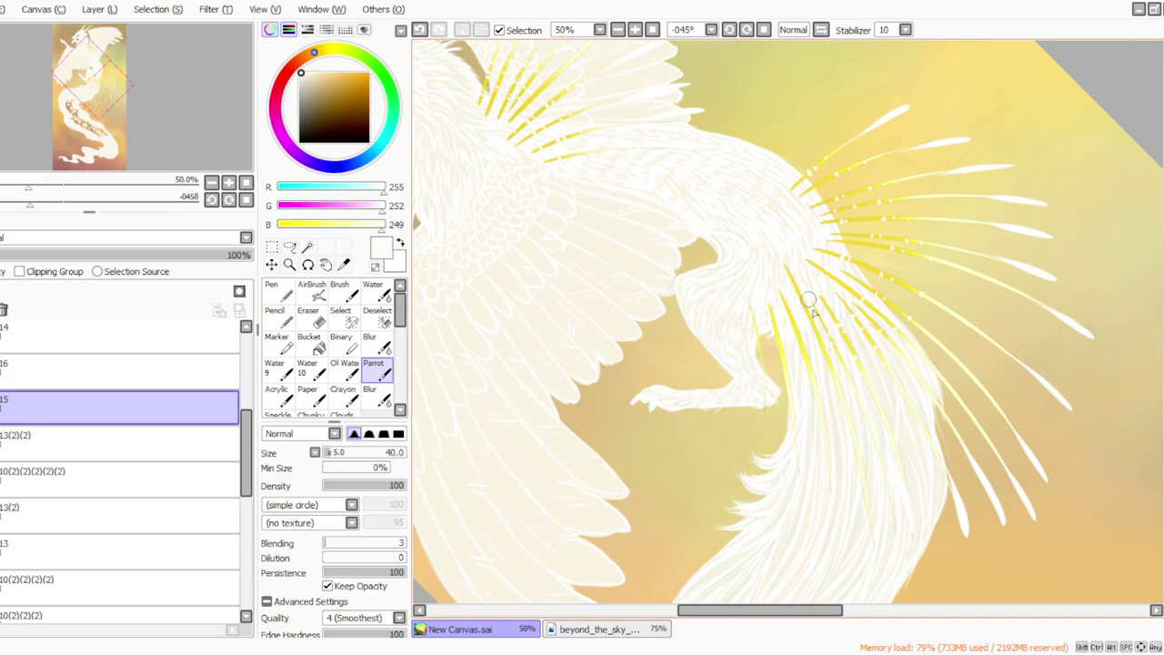
{"action": "left_click", "coordinate": [818, 337]}
{"action": "left_click", "coordinate": [825, 351]}
{"action": "left_click", "coordinate": [831, 366]}
{"action": "left_click", "coordinate": [729, 27]}
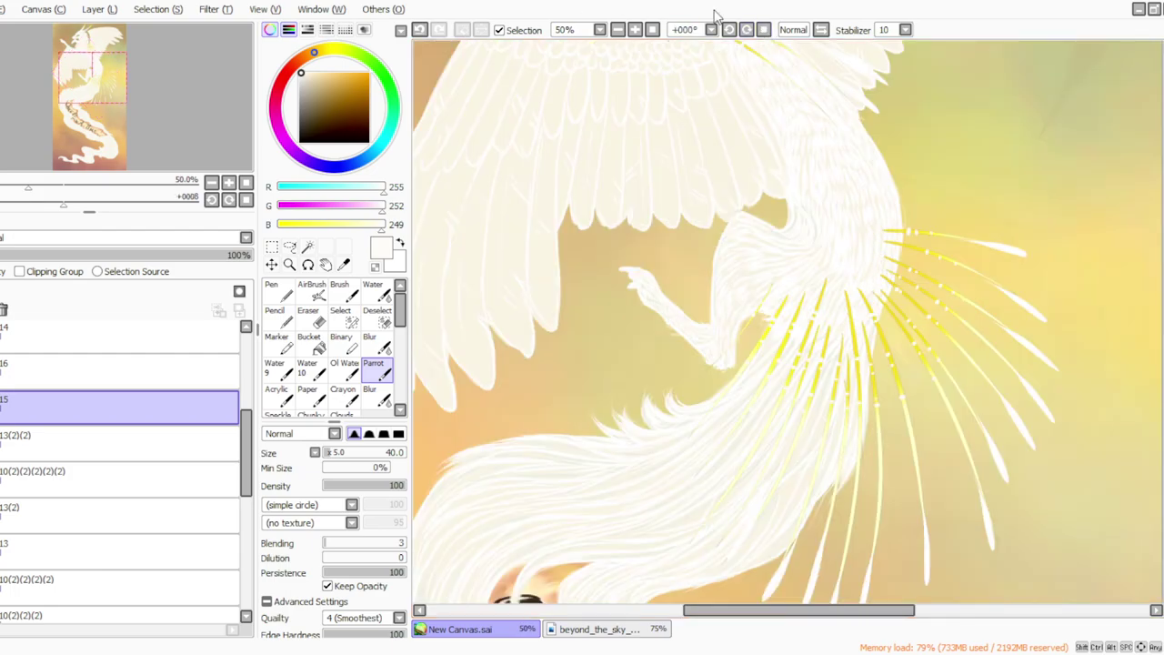
{"action": "left_click", "coordinate": [618, 29]}
{"action": "left_click", "coordinate": [617, 29]}
{"action": "left_click", "coordinate": [635, 29]}
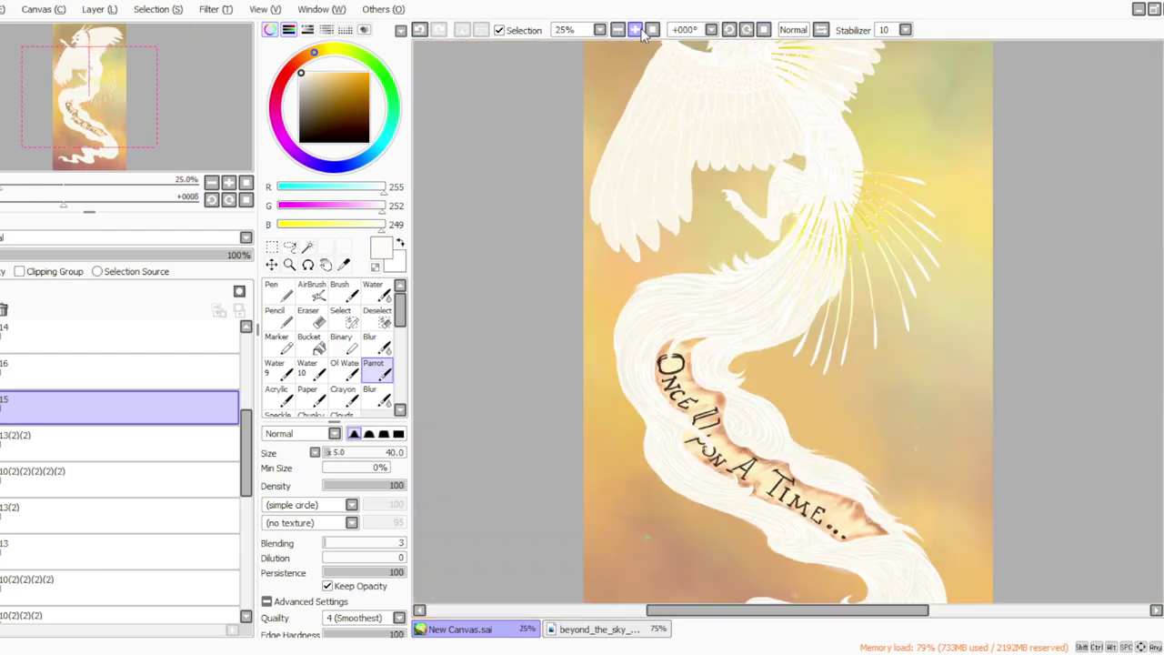
Step: Undo the last off-white dab and place a new spot on an outer rump plume
{"action": "left_click", "coordinate": [635, 30]}
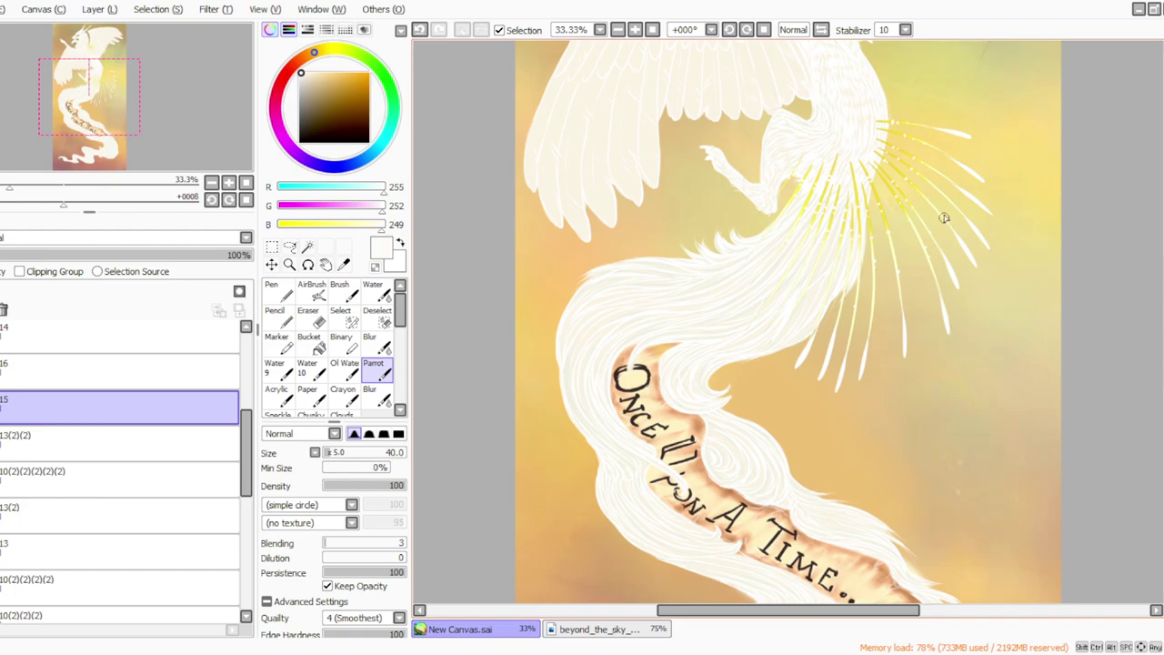
{"action": "left_click", "coordinate": [420, 30]}
{"action": "left_click", "coordinate": [943, 178]}
Step: Merge the white plume spots layer down into the layer beneath it and check the whole painting
{"action": "scroll", "coordinate": [1157, 373], "scroll_direction": "up", "scroll_amount": 5}
{"action": "left_click", "coordinate": [635, 28]}
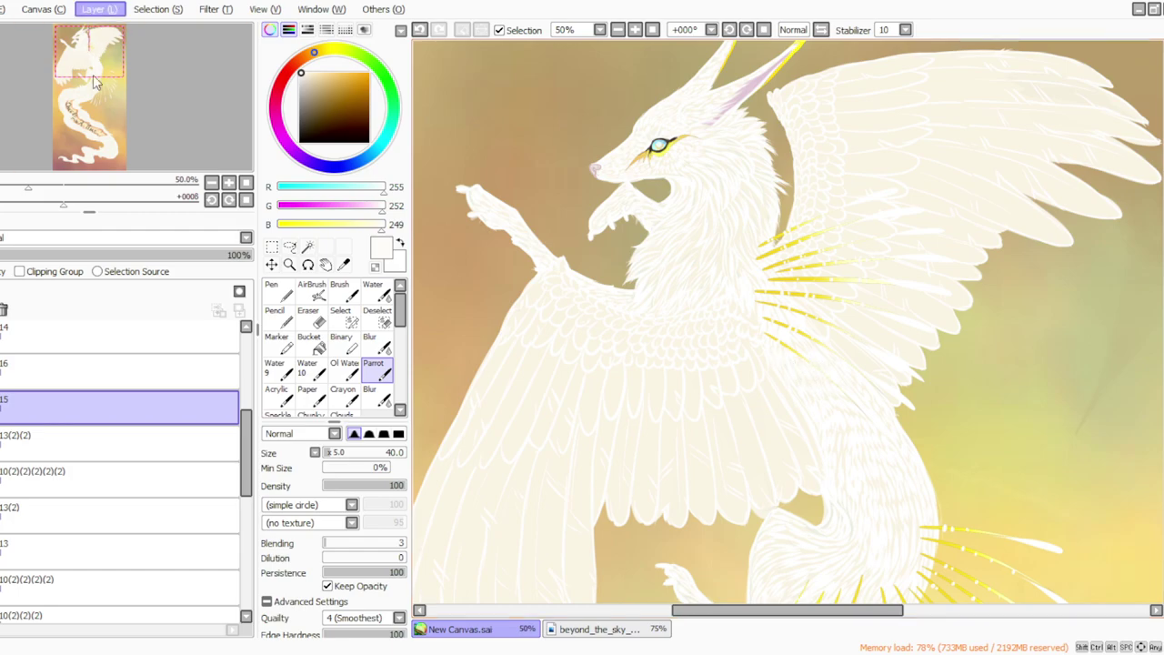
{"action": "left_click", "coordinate": [101, 155]}
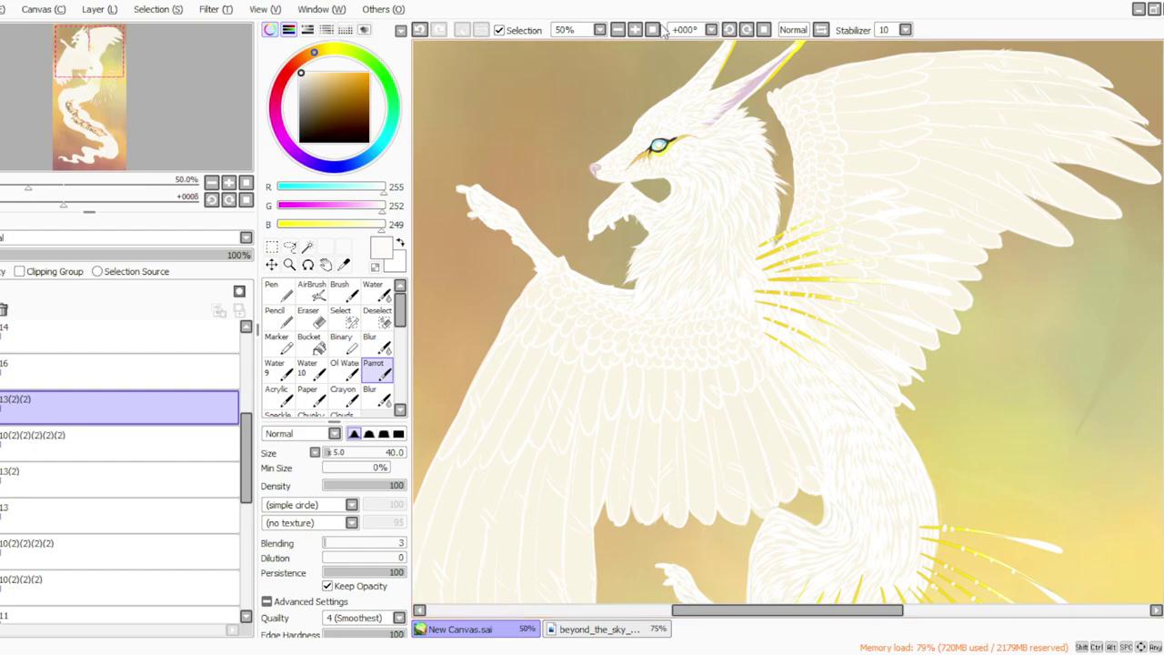
{"action": "left_click", "coordinate": [653, 30]}
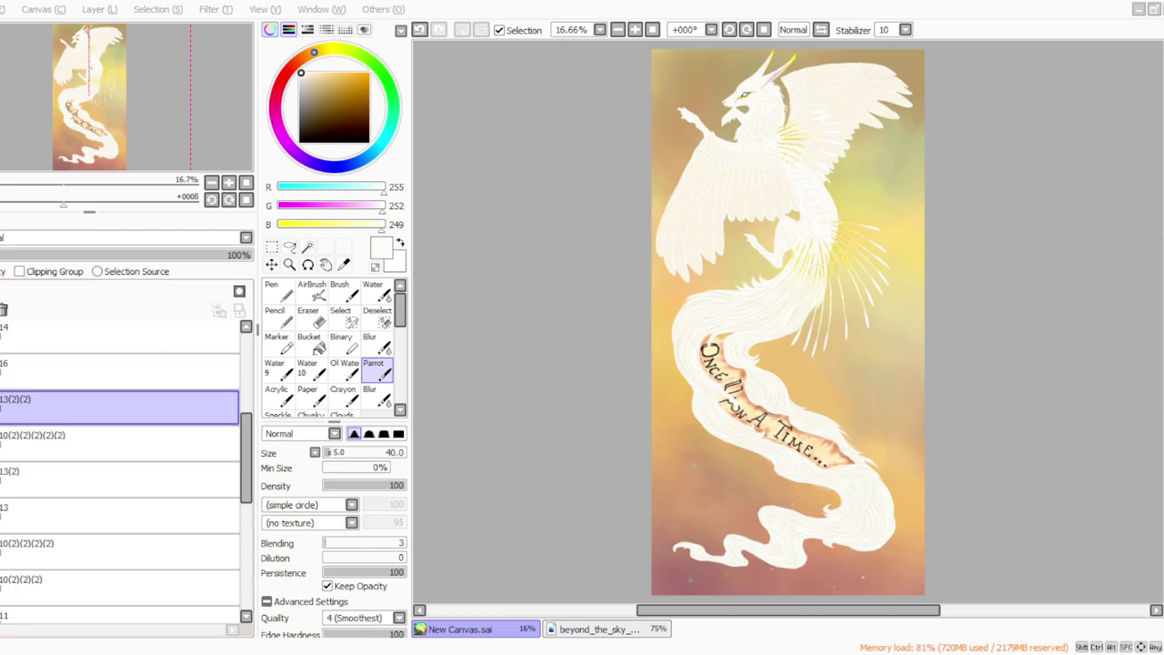
{"action": "left_click", "coordinate": [566, 193]}
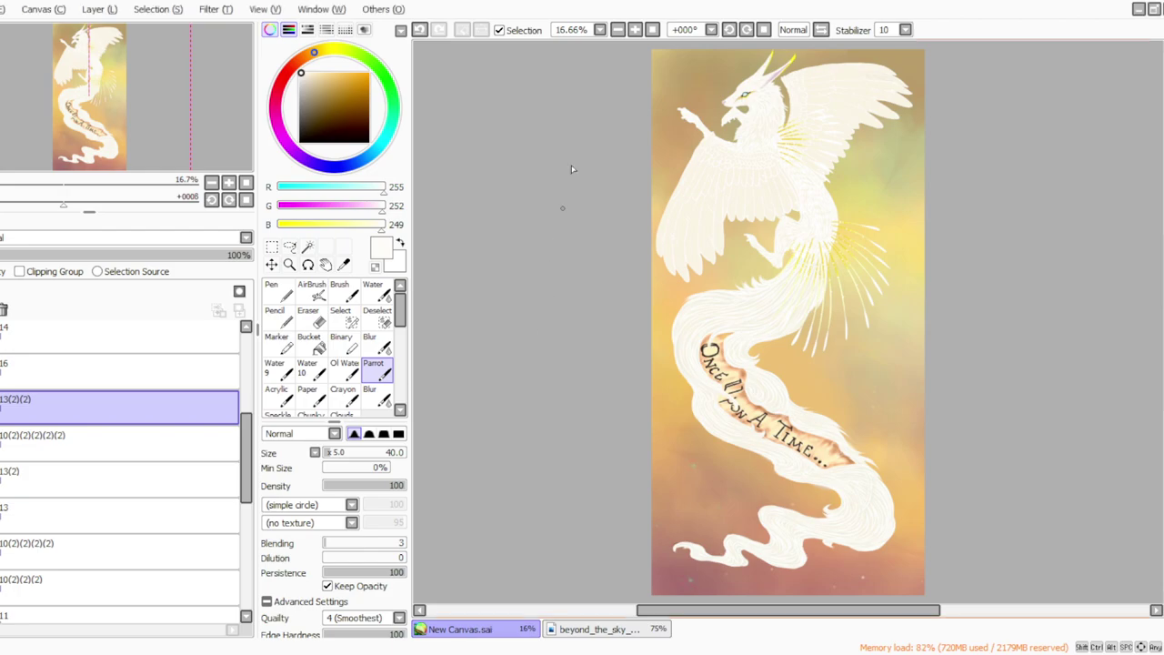
Step: Add a new layer and set the Parrot brush to ochre (RGB 210, 140, 4), density 29 and size 100
{"action": "left_click", "coordinate": [632, 30]}
{"action": "left_click", "coordinate": [100, 10]}
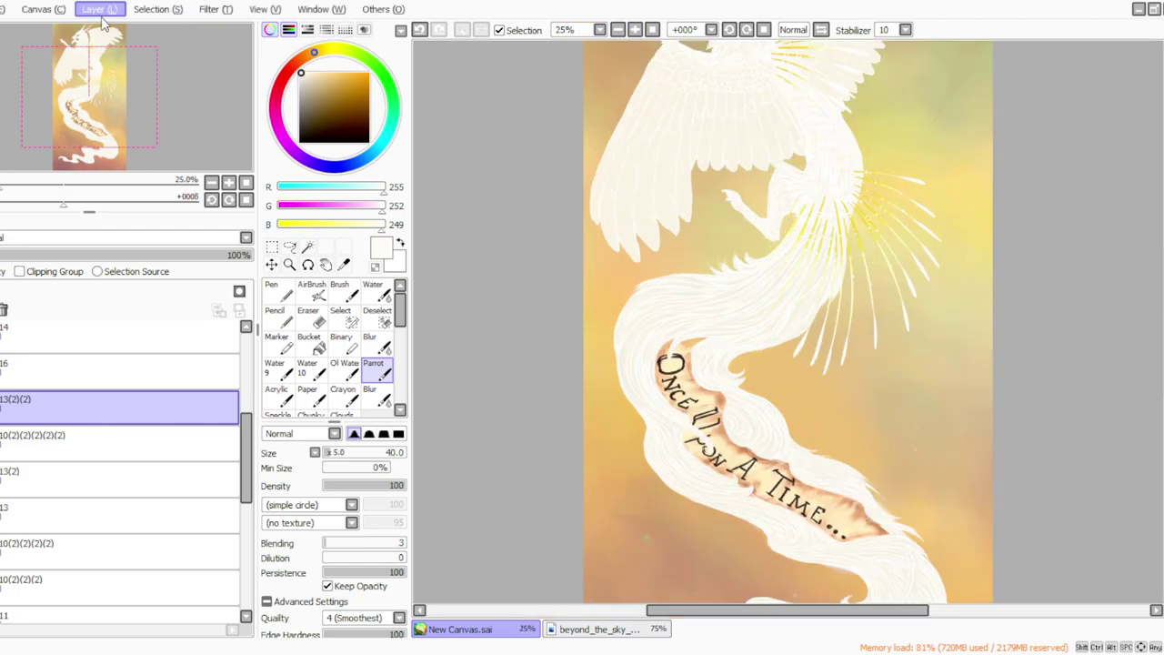
{"action": "left_click", "coordinate": [130, 30]}
{"action": "left_click", "coordinate": [362, 86]}
{"action": "left_click", "coordinate": [349, 485]}
{"action": "left_click", "coordinate": [339, 452]}
{"action": "scroll", "coordinate": [1092, 382], "scroll_direction": "down", "scroll_amount": 3}
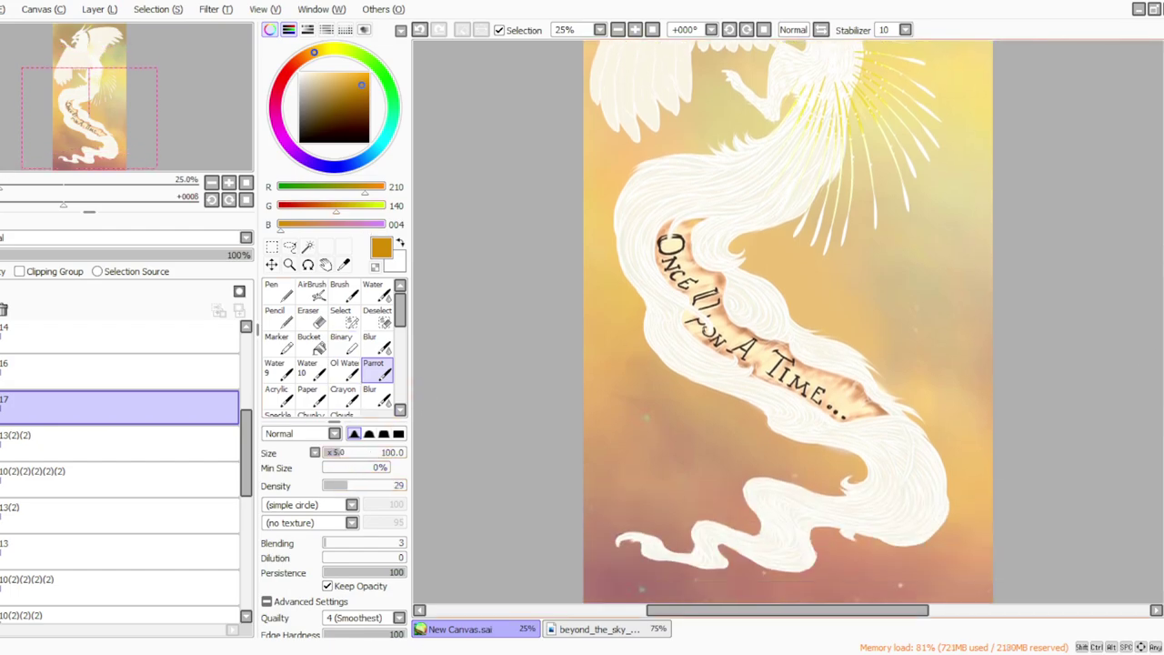
Step: Enlarge the brush to size 160 and paint ochre smoke around the parchment's lower end and along the tail's upper edge
{"action": "left_click", "coordinate": [618, 30]}
{"action": "left_click_drag", "start_coordinate": [357, 455], "coordinate": [370, 453]}
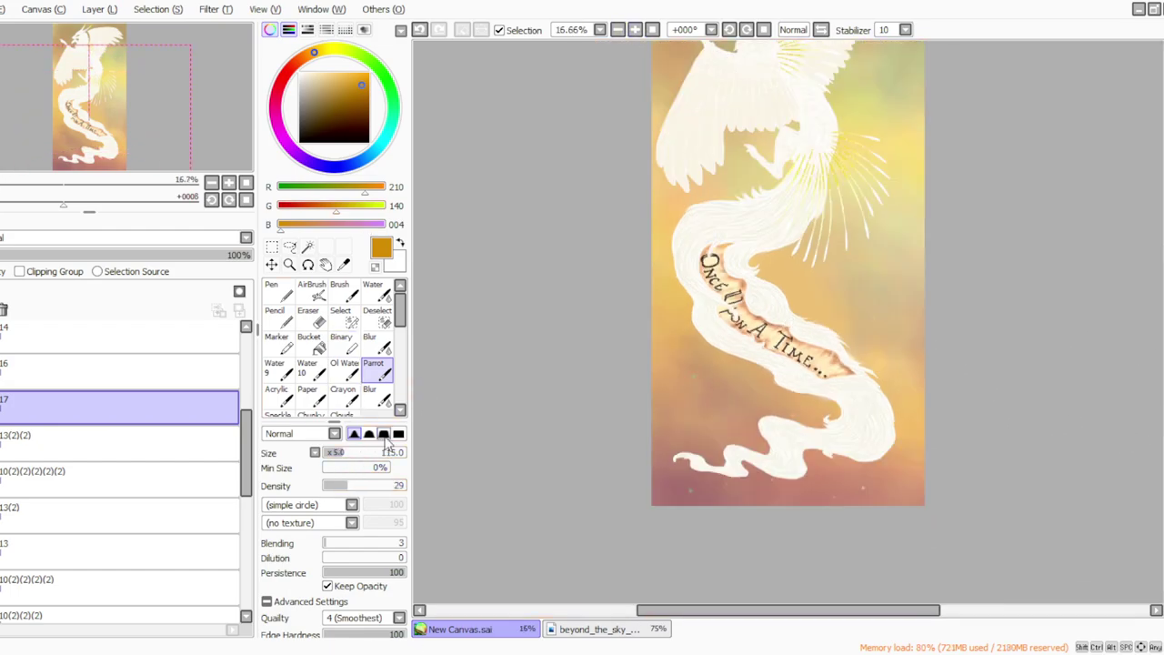
{"action": "left_click_drag", "start_coordinate": [875, 366], "coordinate": [823, 386]}
{"action": "left_click_drag", "start_coordinate": [335, 452], "coordinate": [348, 453]}
{"action": "mouse_move", "coordinate": [880, 407]}
{"action": "left_mouse_down"}
{"action": "mouse_move", "coordinate": [832, 406]}
{"action": "mouse_move", "coordinate": [857, 374]}
{"action": "mouse_move", "coordinate": [835, 344]}
{"action": "mouse_move", "coordinate": [846, 342]}
{"action": "mouse_move", "coordinate": [862, 371]}
{"action": "mouse_move", "coordinate": [845, 326]}
{"action": "mouse_move", "coordinate": [787, 310]}
{"action": "mouse_move", "coordinate": [743, 259]}
{"action": "mouse_move", "coordinate": [834, 336]}
{"action": "mouse_move", "coordinate": [827, 322]}
{"action": "mouse_move", "coordinate": [774, 314]}
{"action": "left_mouse_up"}
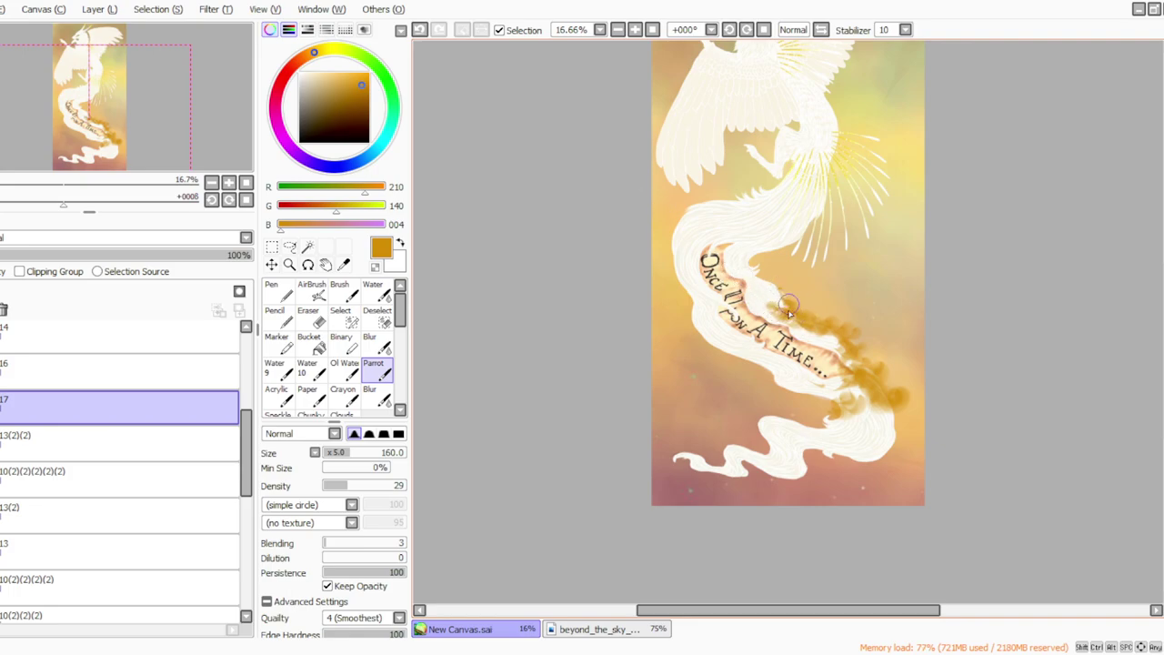
Step: Extend the ochre smoke along the outer edge of the tail beside the lettering and add a puff above the parchment
{"action": "left_click_drag", "start_coordinate": [779, 311], "coordinate": [769, 310]}
{"action": "mouse_move", "coordinate": [811, 380]}
{"action": "left_mouse_down"}
{"action": "mouse_move", "coordinate": [840, 386]}
{"action": "mouse_move", "coordinate": [781, 389]}
{"action": "mouse_move", "coordinate": [752, 369]}
{"action": "mouse_move", "coordinate": [767, 367]}
{"action": "mouse_move", "coordinate": [777, 378]}
{"action": "mouse_move", "coordinate": [714, 348]}
{"action": "mouse_move", "coordinate": [702, 336]}
{"action": "mouse_move", "coordinate": [729, 342]}
{"action": "mouse_move", "coordinate": [700, 328]}
{"action": "mouse_move", "coordinate": [648, 252]}
{"action": "mouse_move", "coordinate": [675, 293]}
{"action": "mouse_move", "coordinate": [708, 314]}
{"action": "mouse_move", "coordinate": [685, 312]}
{"action": "mouse_move", "coordinate": [723, 353]}
{"action": "left_mouse_up"}
{"action": "mouse_move", "coordinate": [686, 288]}
{"action": "left_mouse_down"}
{"action": "mouse_move", "coordinate": [673, 262]}
{"action": "mouse_move", "coordinate": [676, 234]}
{"action": "left_mouse_up"}
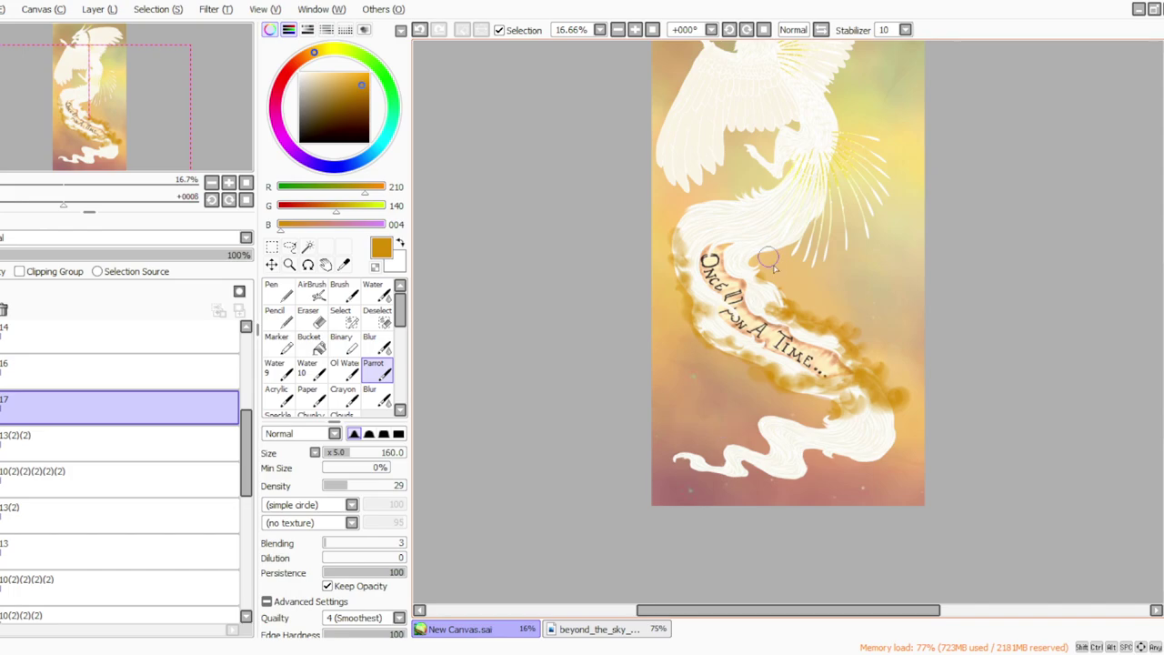
{"action": "mouse_move", "coordinate": [859, 296]}
{"action": "left_mouse_down"}
{"action": "mouse_move", "coordinate": [821, 318]}
{"action": "mouse_move", "coordinate": [812, 309]}
{"action": "mouse_move", "coordinate": [830, 309]}
{"action": "mouse_move", "coordinate": [825, 293]}
{"action": "mouse_move", "coordinate": [810, 313]}
{"action": "mouse_move", "coordinate": [844, 304]}
{"action": "mouse_move", "coordinate": [833, 302]}
{"action": "mouse_move", "coordinate": [837, 286]}
{"action": "mouse_move", "coordinate": [855, 309]}
{"action": "left_mouse_up"}
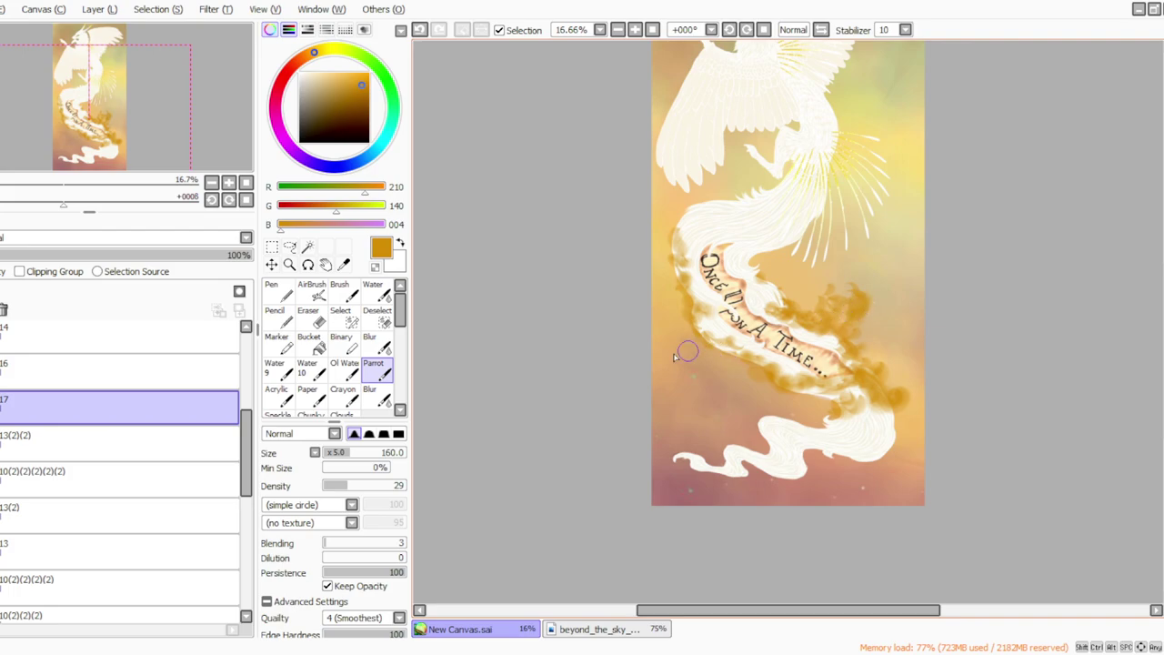
Step: Soften the smoke puff with the Blur brush at size 225 and add more ochre wisps beside the parchment's lower end
{"action": "left_click", "coordinate": [310, 316]}
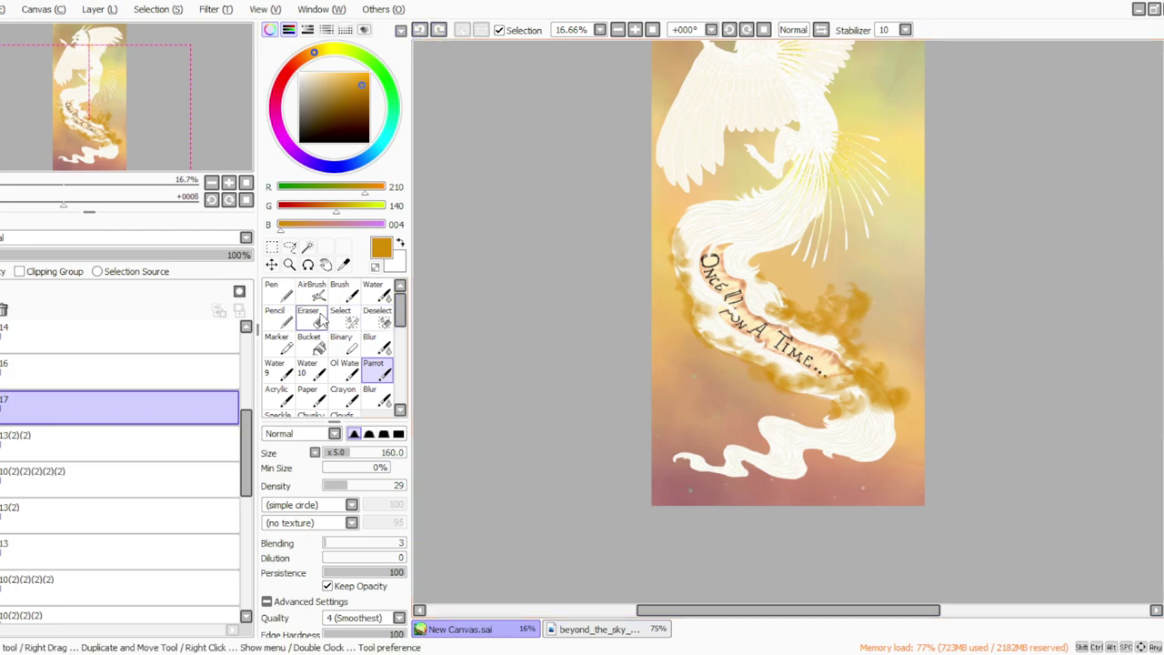
{"action": "left_click", "coordinate": [373, 352]}
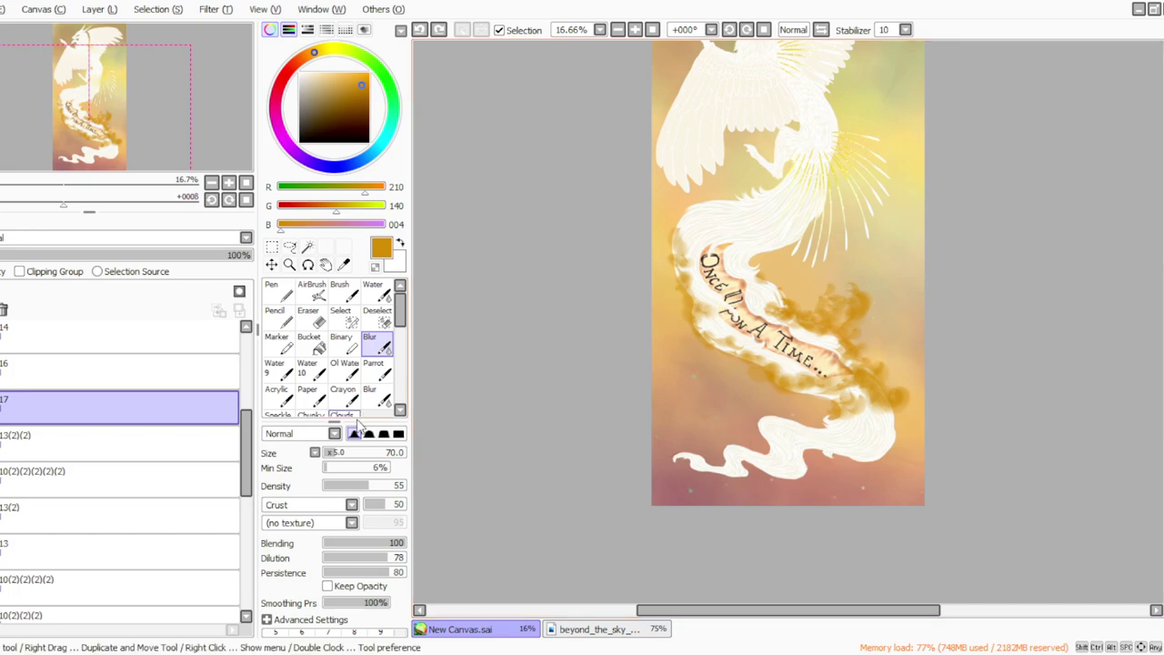
{"action": "mouse_move", "coordinate": [841, 300]}
{"action": "left_mouse_down"}
{"action": "mouse_move", "coordinate": [858, 309]}
{"action": "mouse_move", "coordinate": [807, 286]}
{"action": "left_mouse_up"}
{"action": "left_click", "coordinate": [383, 372]}
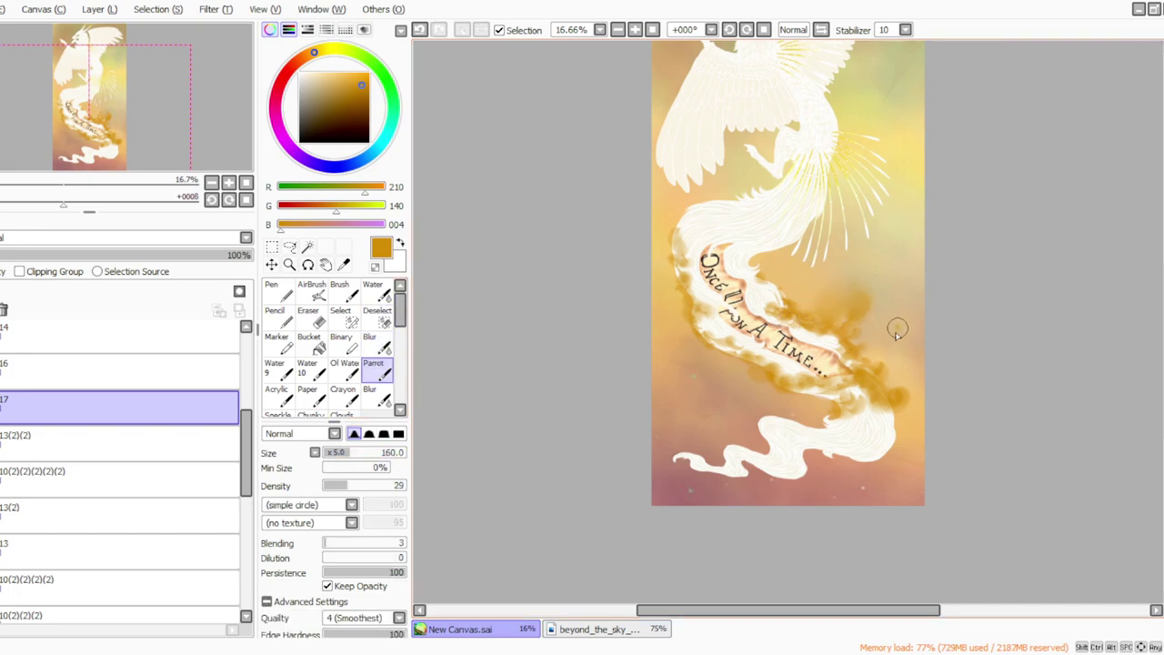
{"action": "mouse_move", "coordinate": [880, 364]}
{"action": "left_mouse_down"}
{"action": "mouse_move", "coordinate": [900, 330]}
{"action": "mouse_move", "coordinate": [882, 332]}
{"action": "left_mouse_up"}
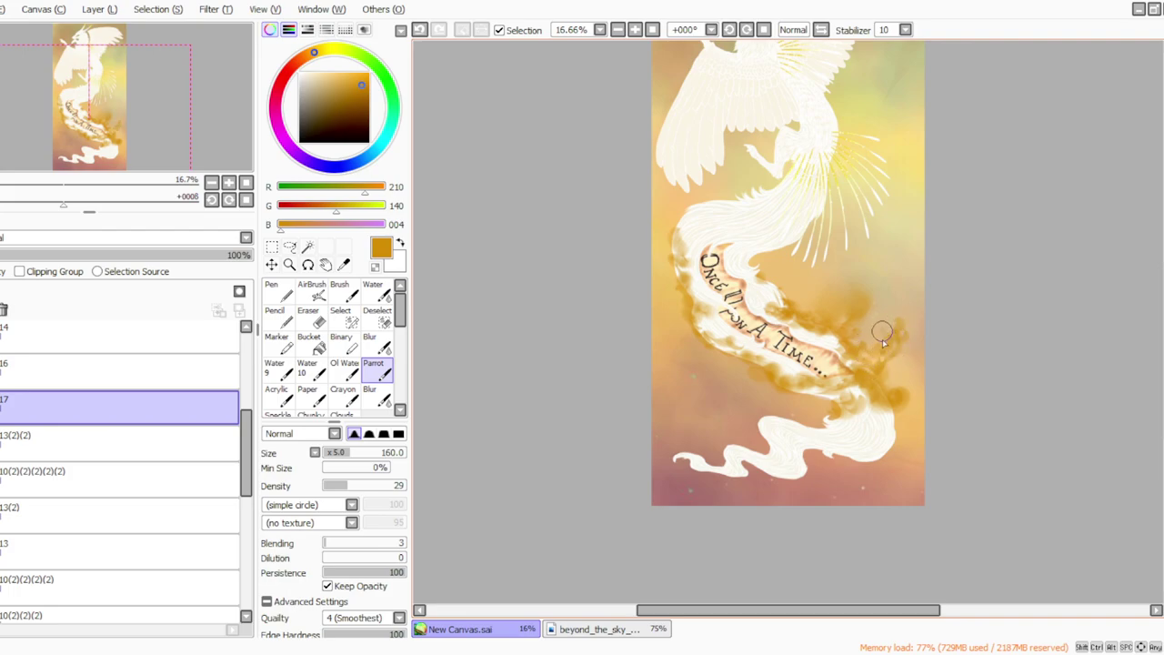
{"action": "left_click", "coordinate": [373, 344]}
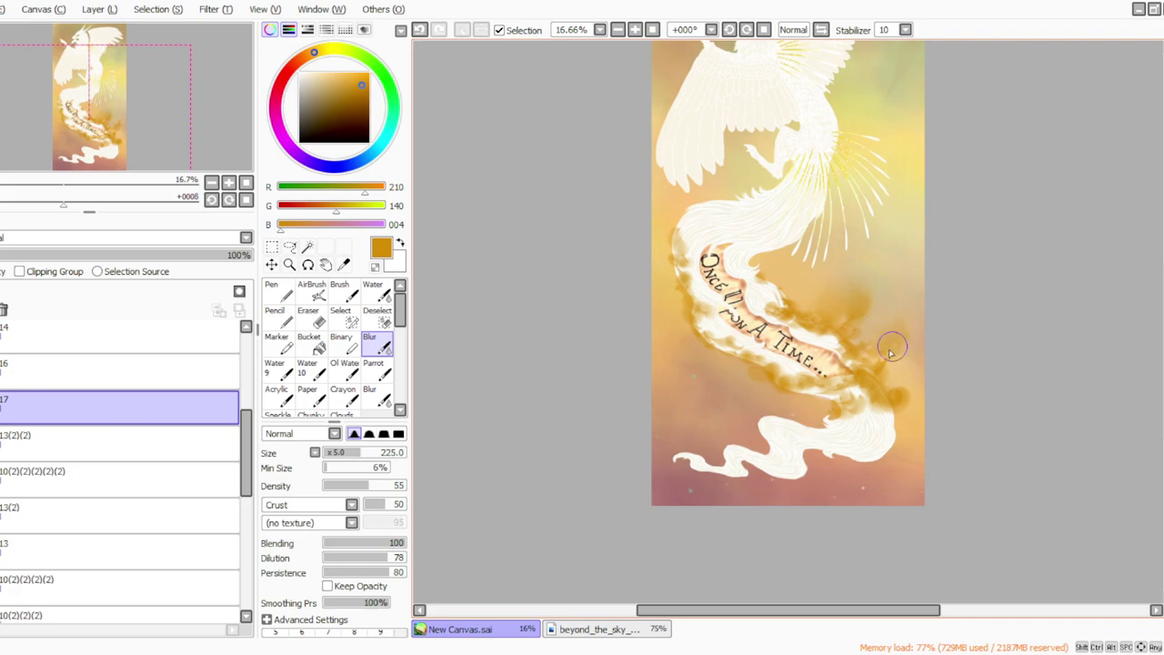
{"action": "left_click", "coordinate": [378, 369]}
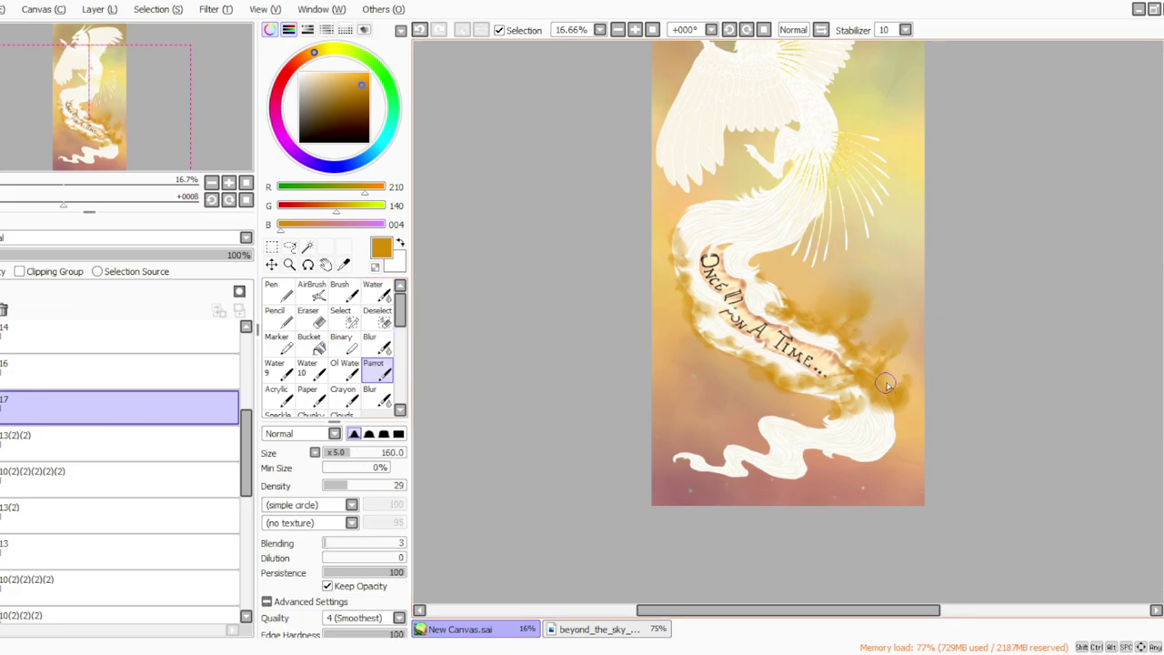
{"action": "left_click", "coordinate": [373, 344]}
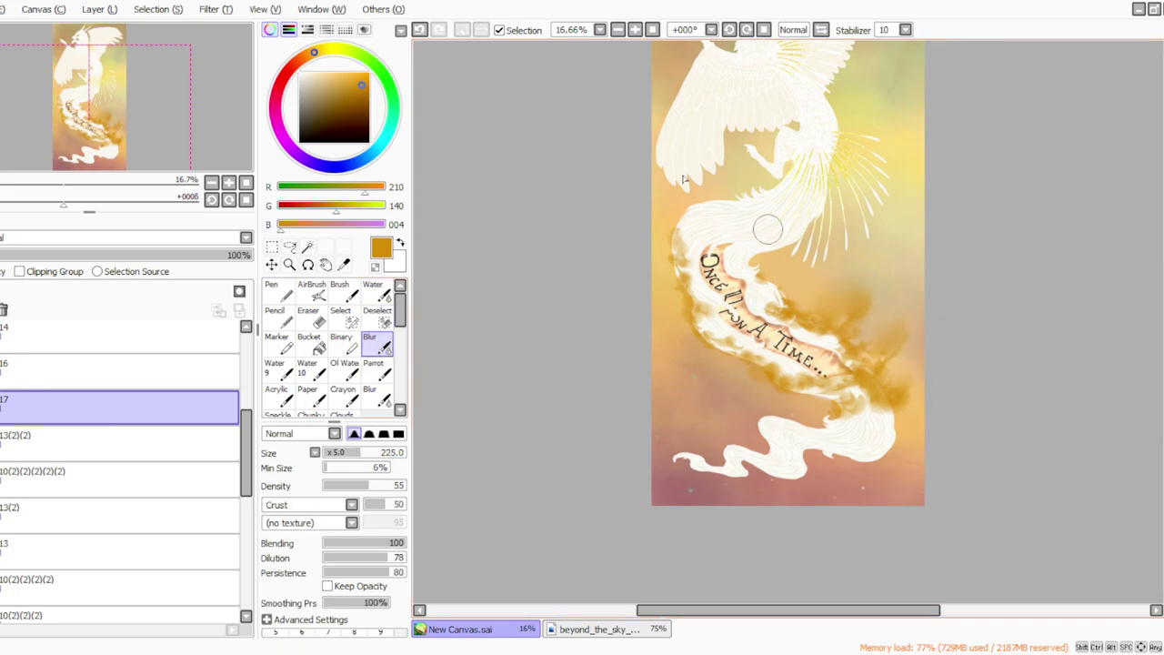
Step: Paint ochre smoke over the lower tail bend and curl with the Parrot brush, blending it with the Blur brush
{"action": "left_click", "coordinate": [373, 368]}
{"action": "mouse_move", "coordinate": [867, 409]}
{"action": "left_mouse_down"}
{"action": "mouse_move", "coordinate": [893, 436]}
{"action": "mouse_move", "coordinate": [880, 447]}
{"action": "mouse_move", "coordinate": [862, 435]}
{"action": "mouse_move", "coordinate": [890, 425]}
{"action": "mouse_move", "coordinate": [855, 432]}
{"action": "mouse_move", "coordinate": [854, 444]}
{"action": "mouse_move", "coordinate": [815, 452]}
{"action": "mouse_move", "coordinate": [777, 430]}
{"action": "mouse_move", "coordinate": [802, 448]}
{"action": "mouse_move", "coordinate": [773, 447]}
{"action": "mouse_move", "coordinate": [814, 468]}
{"action": "mouse_move", "coordinate": [742, 462]}
{"action": "mouse_move", "coordinate": [800, 445]}
{"action": "mouse_move", "coordinate": [791, 436]}
{"action": "mouse_move", "coordinate": [821, 440]}
{"action": "mouse_move", "coordinate": [825, 464]}
{"action": "mouse_move", "coordinate": [859, 465]}
{"action": "left_mouse_up"}
{"action": "left_click", "coordinate": [370, 344]}
{"action": "left_click", "coordinate": [376, 371]}
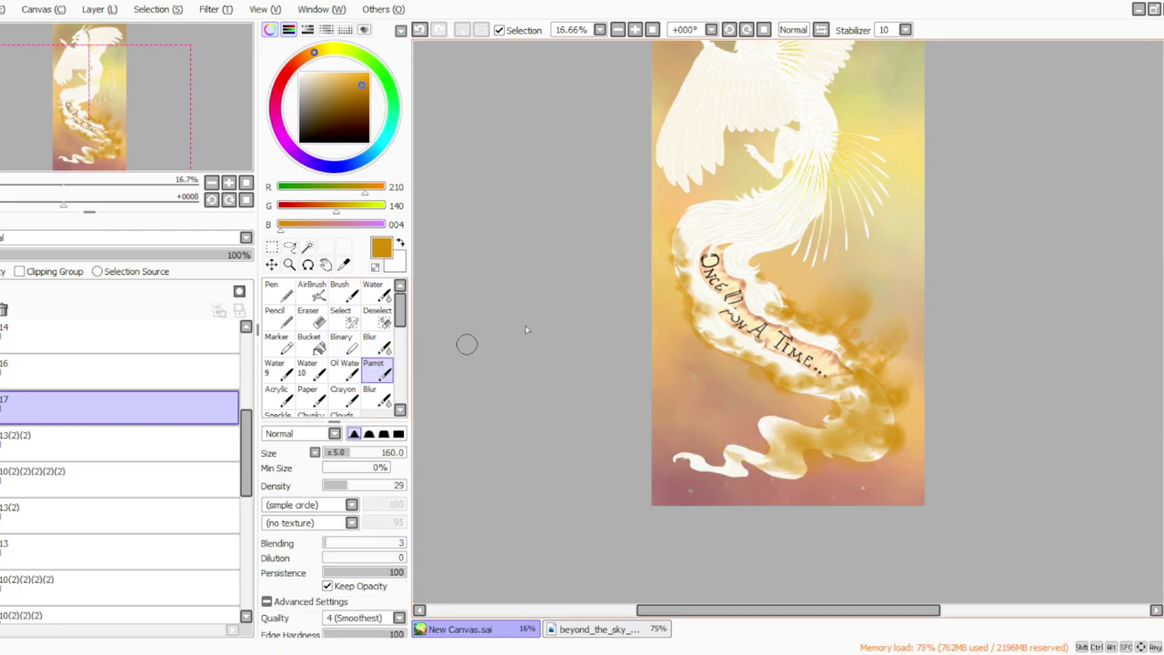
{"action": "mouse_move", "coordinate": [786, 463]}
{"action": "left_mouse_down"}
{"action": "mouse_move", "coordinate": [753, 452]}
{"action": "mouse_move", "coordinate": [721, 453]}
{"action": "mouse_move", "coordinate": [720, 467]}
{"action": "mouse_move", "coordinate": [638, 431]}
{"action": "mouse_move", "coordinate": [721, 452]}
{"action": "mouse_move", "coordinate": [727, 437]}
{"action": "mouse_move", "coordinate": [728, 450]}
{"action": "mouse_move", "coordinate": [689, 453]}
{"action": "mouse_move", "coordinate": [790, 447]}
{"action": "left_mouse_up"}
{"action": "left_click", "coordinate": [370, 344]}
Step: Duplicate the ochre smoke layer and shift the copy's hue to a reddish orange
{"action": "left_click", "coordinate": [100, 10]}
{"action": "left_click", "coordinate": [98, 76]}
{"action": "left_click", "coordinate": [215, 10]}
{"action": "left_click", "coordinate": [226, 31]}
{"action": "left_click_drag", "start_coordinate": [304, 370], "coordinate": [140, 393]}
{"action": "left_click", "coordinate": [338, 418]}
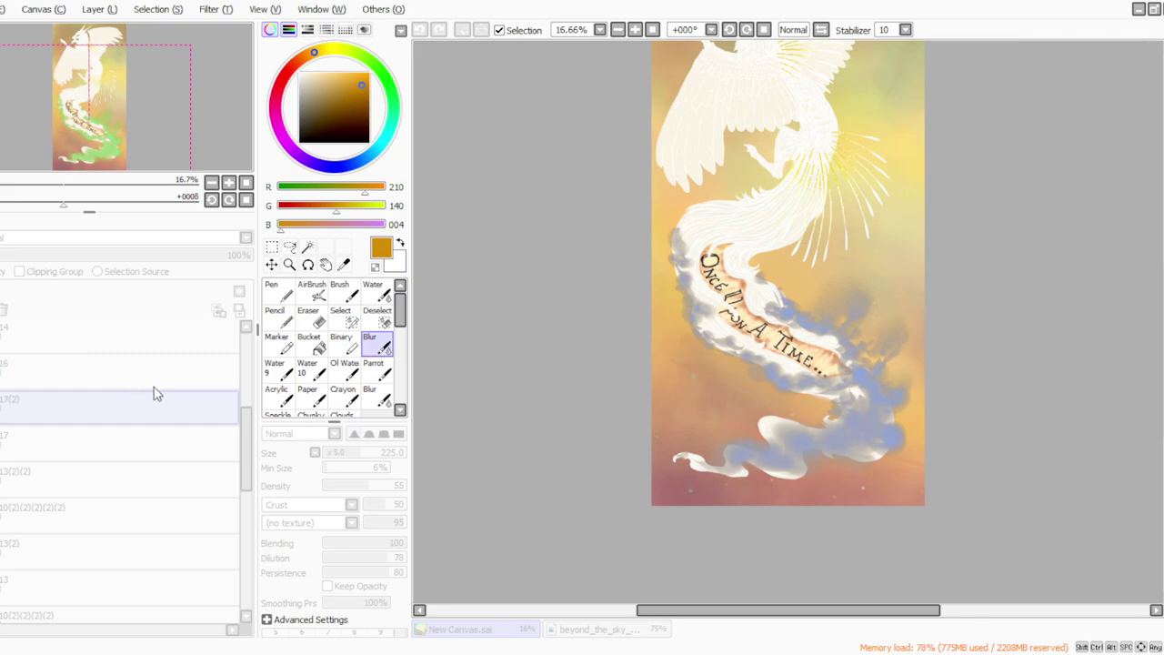
{"action": "left_click_drag", "start_coordinate": [216, 394], "coordinate": [248, 380]}
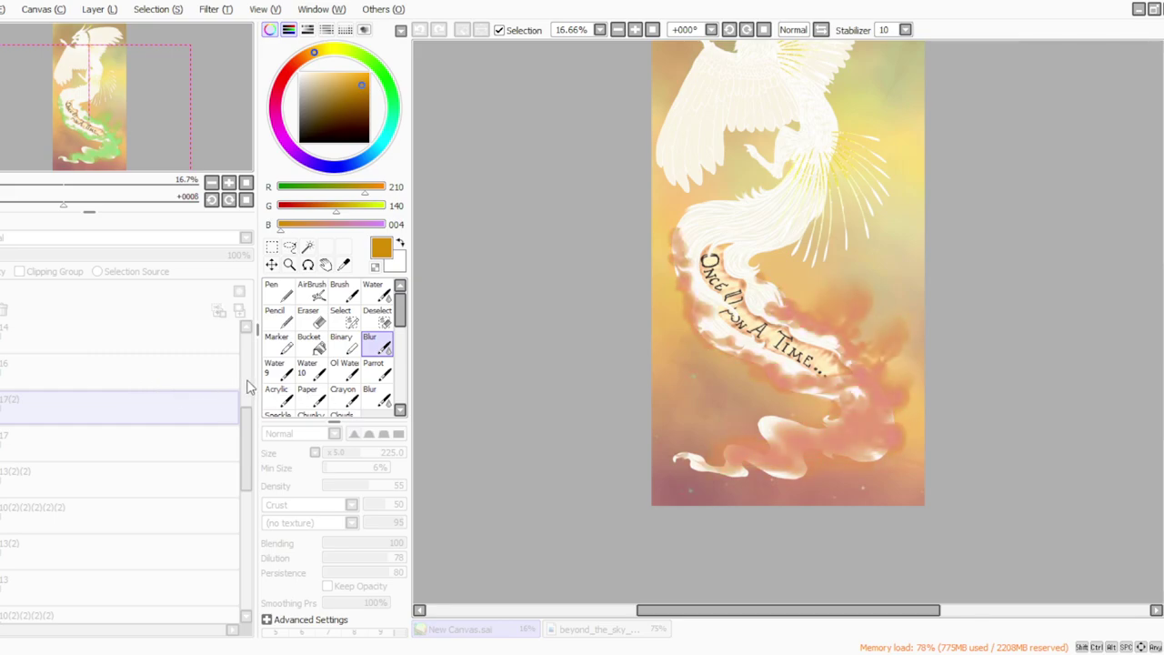
{"action": "left_click", "coordinate": [298, 453]}
Step: Partly erase the reddish smoke copy around the lower tail with the Eraser at size 300 and density 52
{"action": "left_click", "coordinate": [312, 323]}
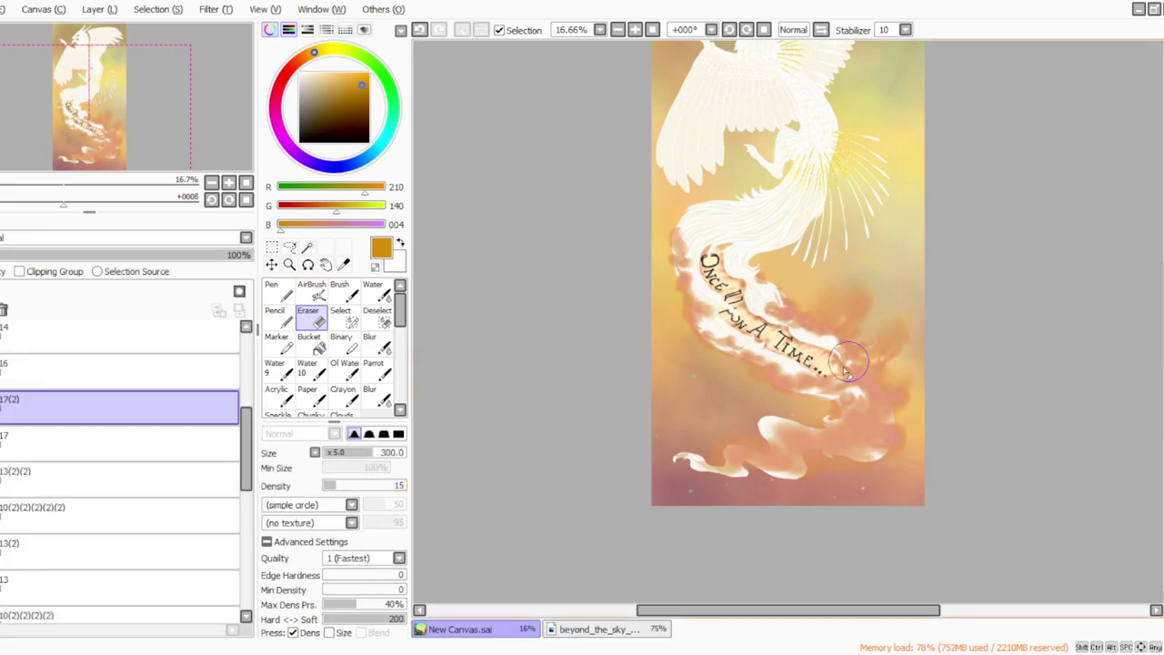
{"action": "left_click", "coordinate": [370, 486]}
{"action": "mouse_move", "coordinate": [888, 382]}
{"action": "left_mouse_down"}
{"action": "mouse_move", "coordinate": [892, 356]}
{"action": "mouse_move", "coordinate": [877, 339]}
{"action": "left_mouse_up"}
{"action": "mouse_move", "coordinate": [827, 418]}
{"action": "left_mouse_down"}
{"action": "mouse_move", "coordinate": [722, 360]}
{"action": "mouse_move", "coordinate": [802, 290]}
{"action": "mouse_move", "coordinate": [776, 318]}
{"action": "mouse_move", "coordinate": [710, 324]}
{"action": "mouse_move", "coordinate": [699, 268]}
{"action": "mouse_move", "coordinate": [809, 443]}
{"action": "mouse_move", "coordinate": [827, 437]}
{"action": "mouse_move", "coordinate": [735, 465]}
{"action": "left_mouse_up"}
Step: Set the reddish smoke copy's opacity to 88% and merge it down into the ochre smoke layer
{"action": "left_click_drag", "start_coordinate": [192, 255], "coordinate": [218, 256]}
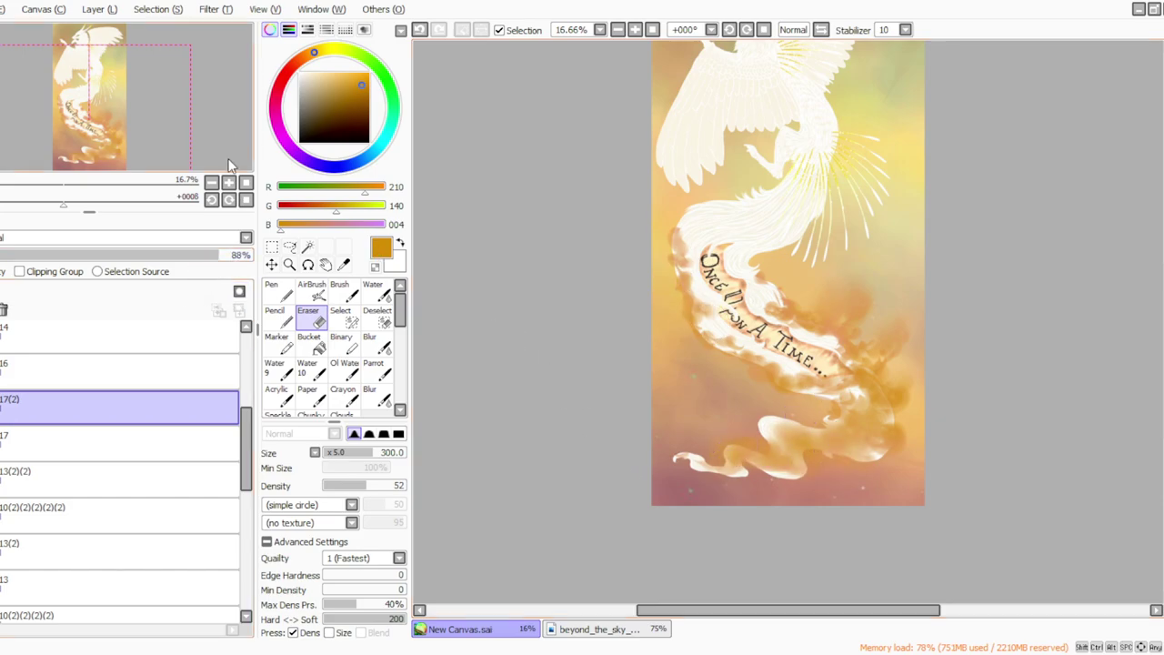
{"action": "left_click", "coordinate": [113, 153]}
Step: Add a new layer and set the Parrot brush to golden yellow (RGB 255, 202, 43), density 100 and size 95
{"action": "left_click", "coordinate": [89, 8]}
{"action": "left_click", "coordinate": [101, 27]}
{"action": "left_click_drag", "start_coordinate": [315, 53], "coordinate": [320, 50]}
{"action": "left_click", "coordinate": [358, 73]}
{"action": "left_click", "coordinate": [376, 369]}
{"action": "left_click_drag", "start_coordinate": [347, 487], "coordinate": [443, 478]}
{"action": "left_click_drag", "start_coordinate": [347, 451], "coordinate": [341, 451]}
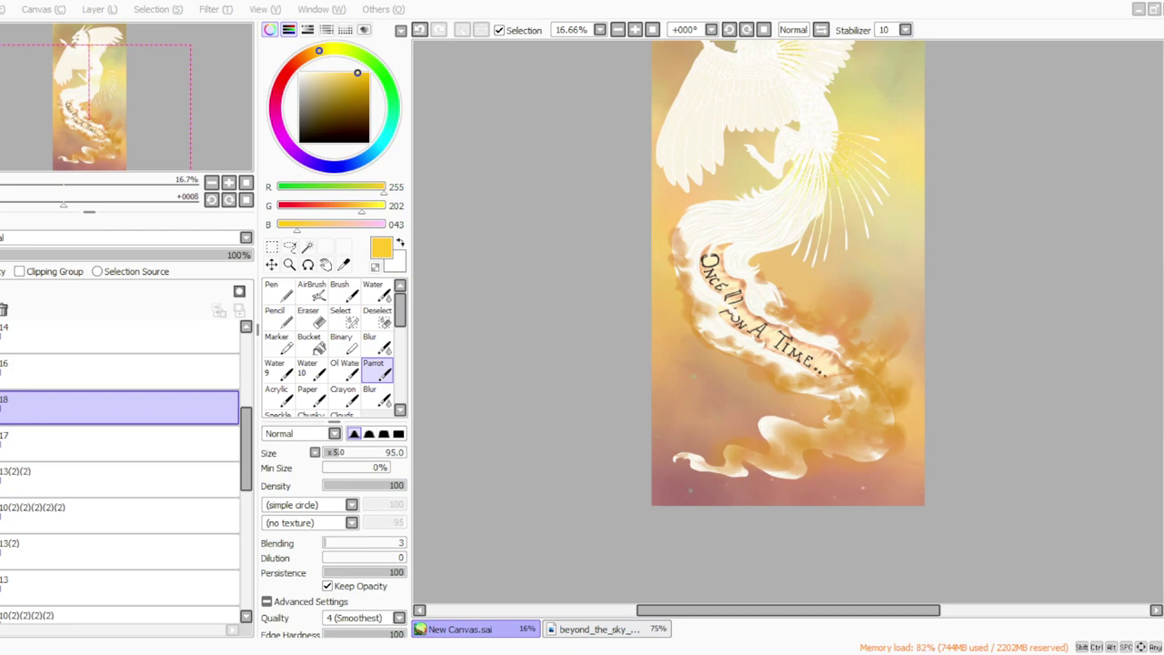
Step: Outline the smoke at the parchment's lower end with wavy golden lines and set the layer's opacity to 75%
{"action": "left_click", "coordinate": [635, 29]}
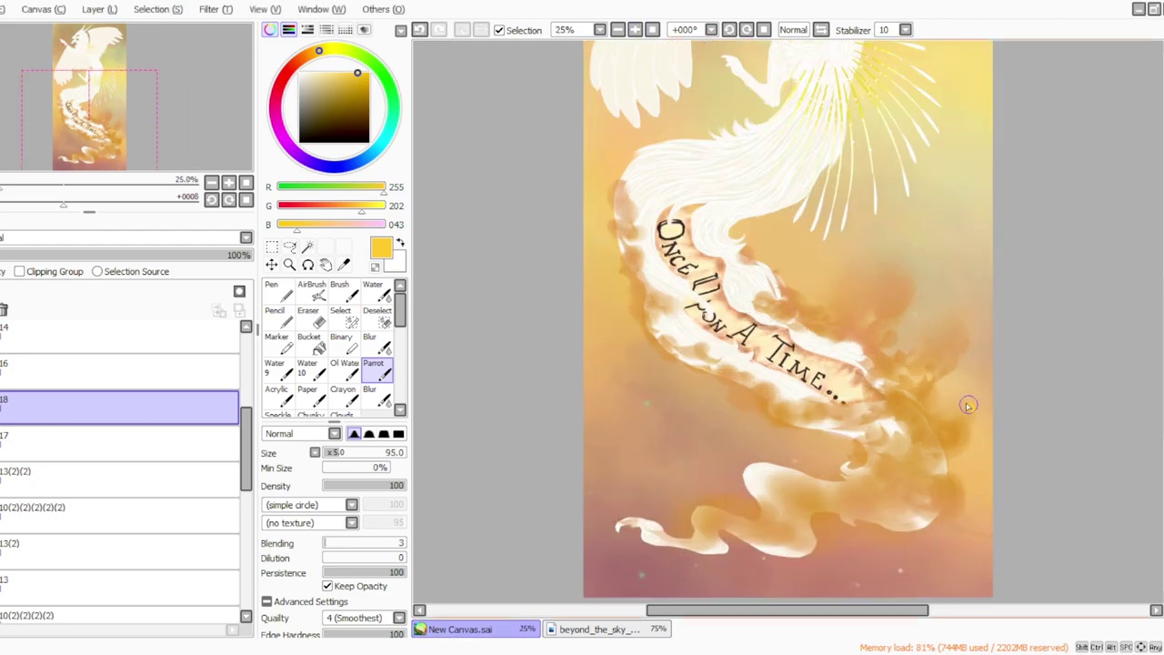
{"action": "left_click_drag", "start_coordinate": [908, 417], "coordinate": [963, 433]}
{"action": "mouse_move", "coordinate": [898, 392]}
{"action": "left_mouse_down"}
{"action": "mouse_move", "coordinate": [859, 400]}
{"action": "mouse_move", "coordinate": [875, 382]}
{"action": "mouse_move", "coordinate": [887, 395]}
{"action": "mouse_move", "coordinate": [867, 409]}
{"action": "mouse_move", "coordinate": [808, 400]}
{"action": "left_mouse_up"}
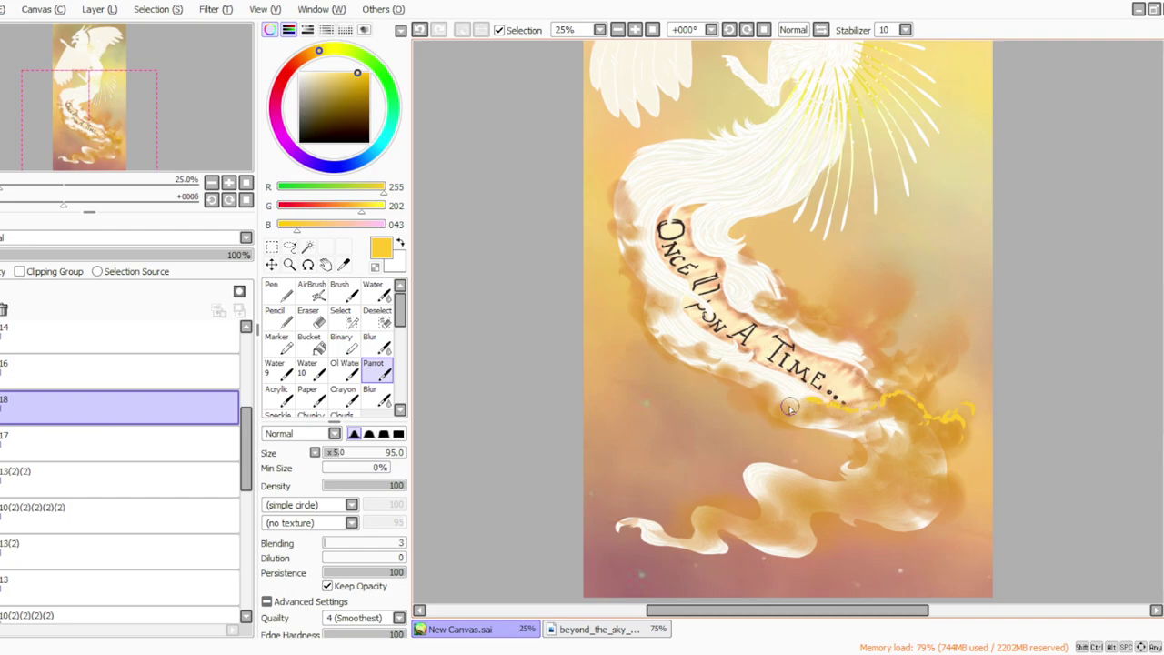
{"action": "left_click", "coordinate": [158, 256]}
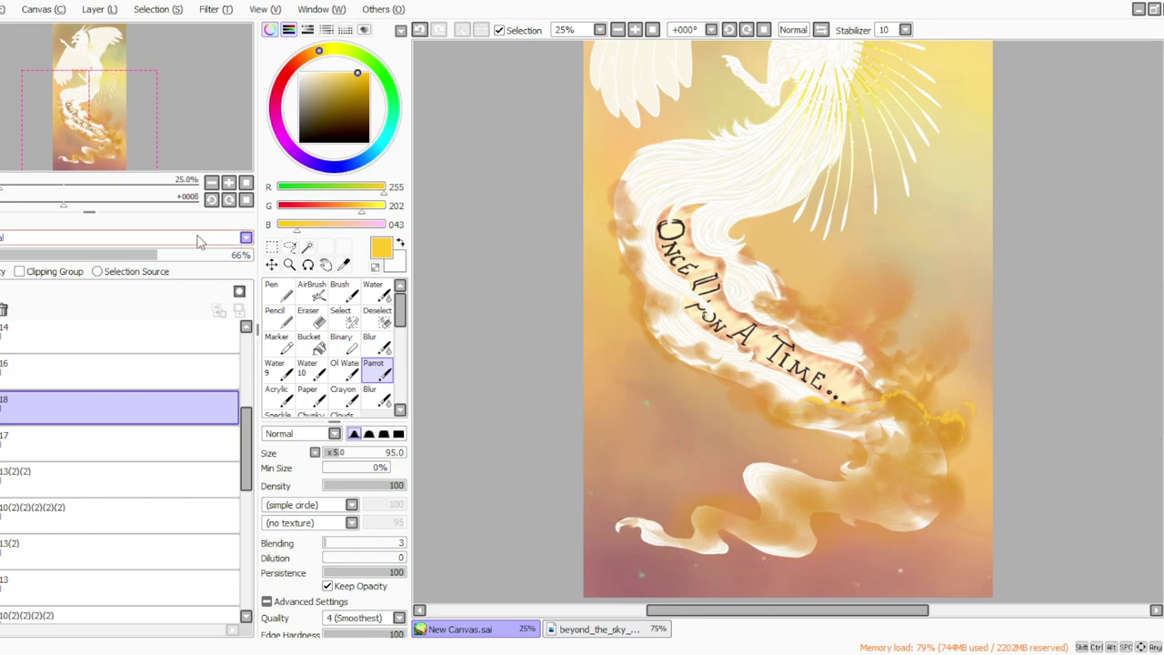
{"action": "left_click", "coordinate": [182, 256]}
Step: Trace scalloped golden outlines around the remaining smoke puffs along the tail and beside the parchment
{"action": "left_click_drag", "start_coordinate": [960, 317], "coordinate": [951, 364]}
{"action": "left_click_drag", "start_coordinate": [956, 320], "coordinate": [931, 338]}
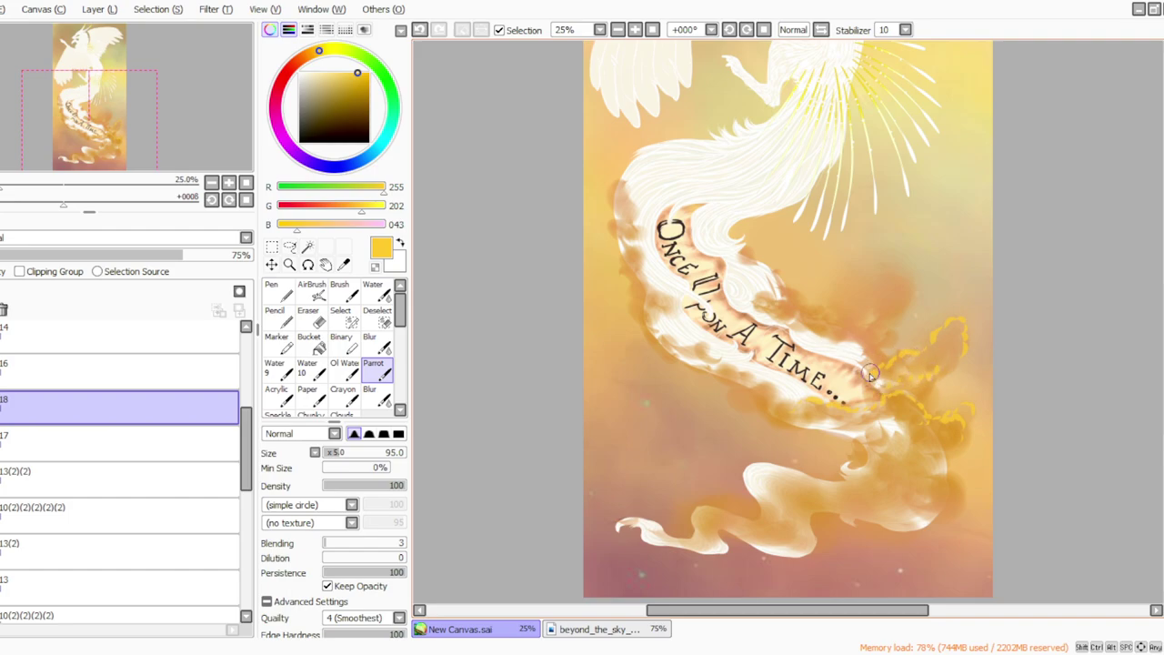
{"action": "left_click_drag", "start_coordinate": [885, 329], "coordinate": [886, 350]}
{"action": "left_click_drag", "start_coordinate": [898, 280], "coordinate": [876, 293]}
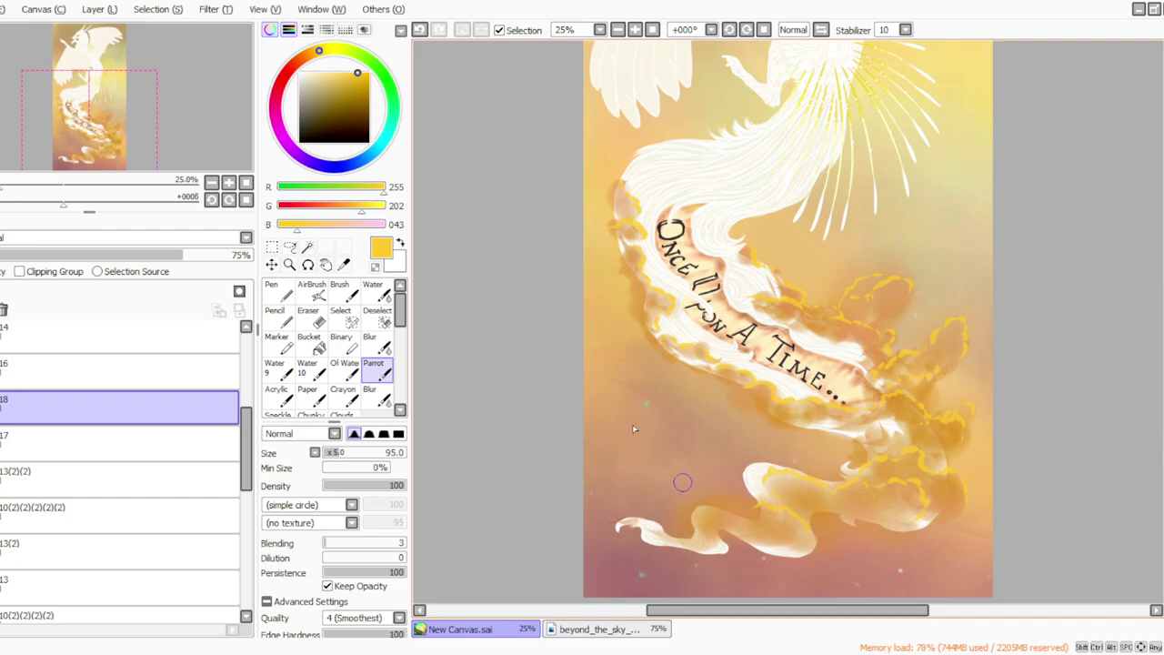
Step: Duplicate the dark blue creature layer 10(2)(2)(2) and move the copy directly above layer 13(2)(2)
{"action": "left_click_drag", "start_coordinate": [245, 434], "coordinate": [244, 458]}
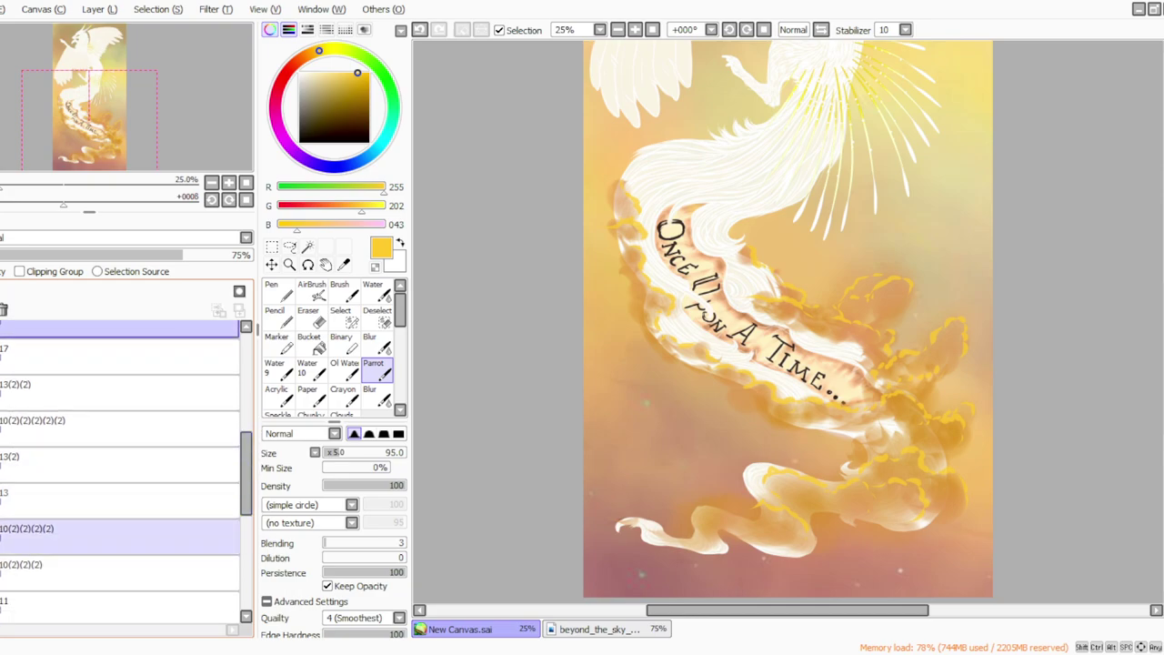
{"action": "left_click", "coordinate": [119, 571]}
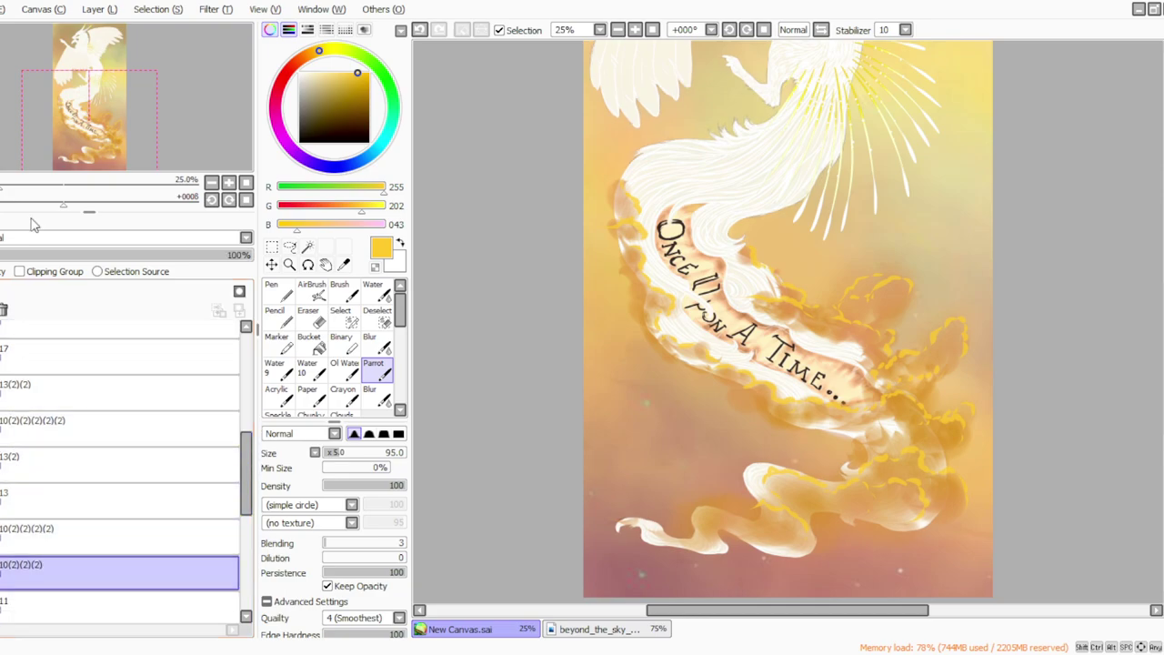
{"action": "left_click", "coordinate": [100, 78]}
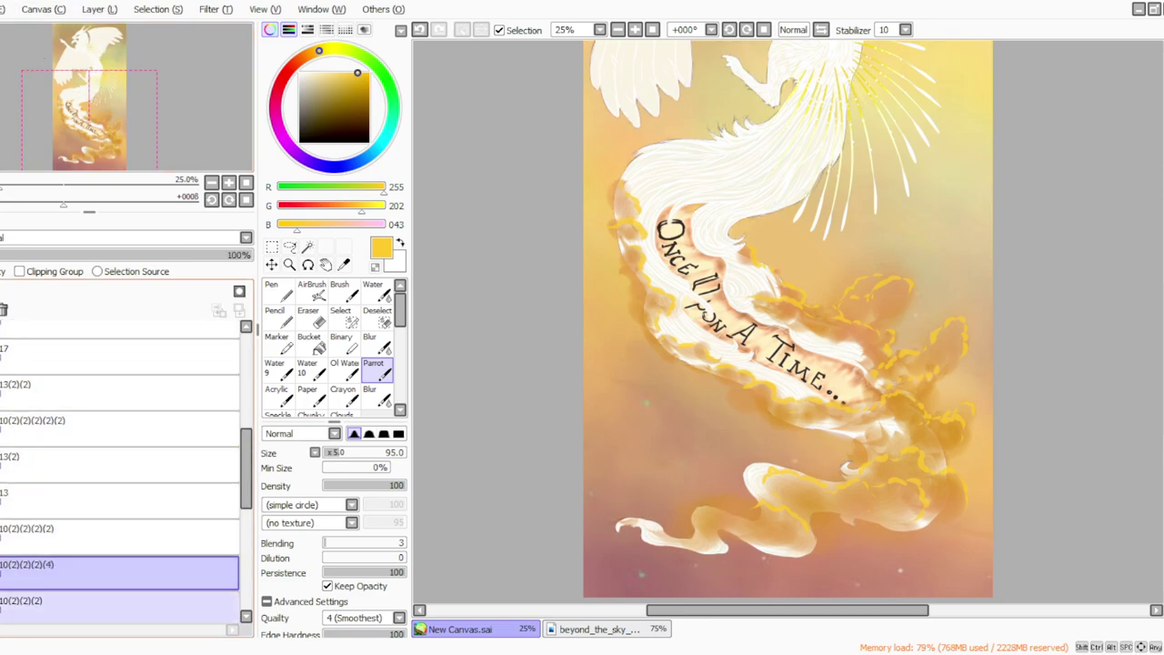
{"action": "left_click_drag", "start_coordinate": [2, 573], "coordinate": [2, 466]}
{"action": "left_click_drag", "start_coordinate": [118, 464], "coordinate": [118, 378]}
Step: Erase the dark blue copy from the head, wings and upper body, raising the Eraser's density and enlarging it to size 440
{"action": "left_click", "coordinate": [309, 314]}
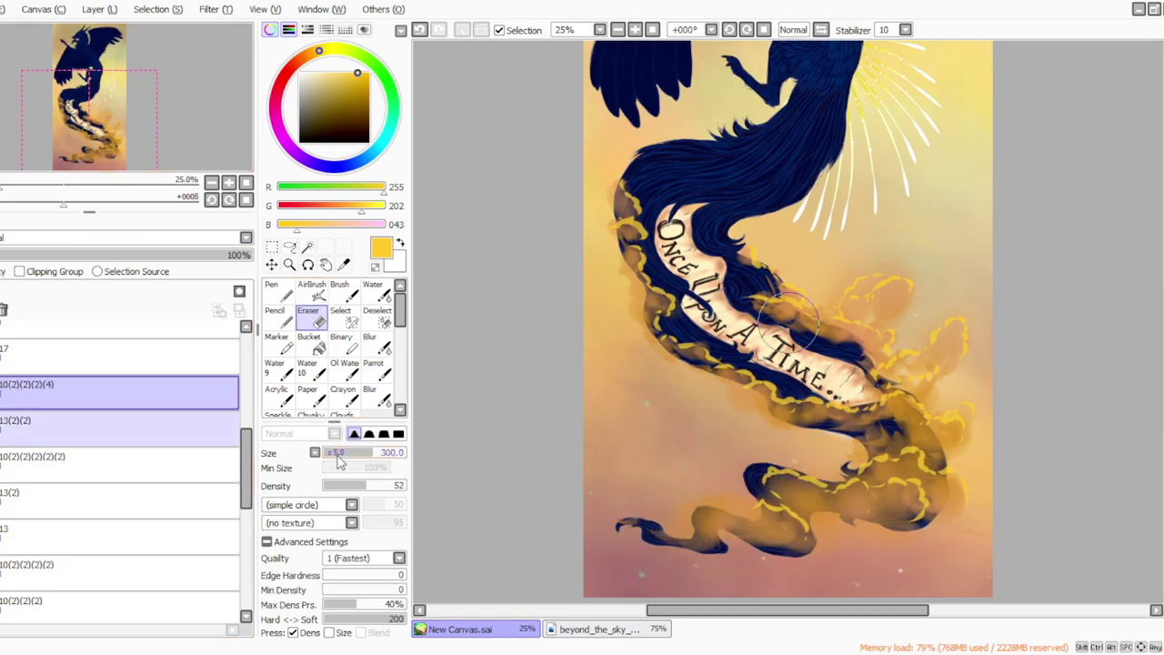
{"action": "left_click_drag", "start_coordinate": [368, 485], "coordinate": [400, 485]}
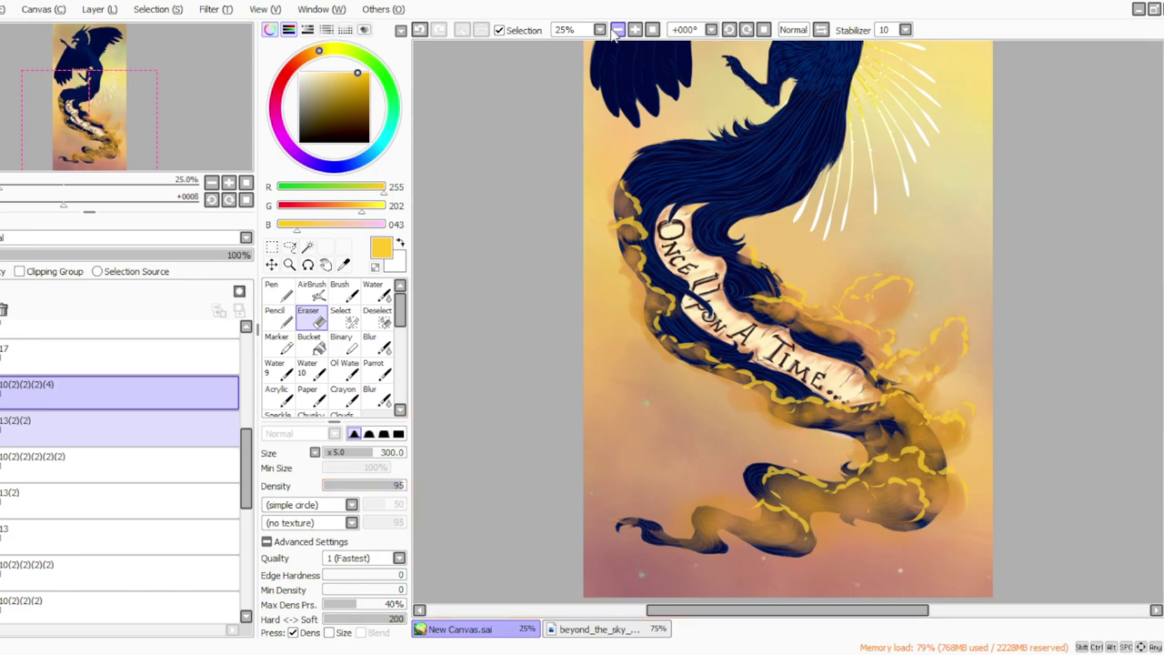
{"action": "left_click", "coordinate": [619, 30]}
{"action": "left_click_drag", "start_coordinate": [1163, 346], "coordinate": [1163, 282]}
{"action": "mouse_move", "coordinate": [805, 362]}
{"action": "left_mouse_down"}
{"action": "mouse_move", "coordinate": [807, 400]}
{"action": "mouse_move", "coordinate": [789, 305]}
{"action": "mouse_move", "coordinate": [788, 322]}
{"action": "left_mouse_up"}
{"action": "left_click", "coordinate": [403, 485]}
{"action": "left_click", "coordinate": [394, 452]}
{"action": "mouse_move", "coordinate": [804, 262]}
{"action": "left_mouse_down"}
{"action": "mouse_move", "coordinate": [793, 230]}
{"action": "mouse_move", "coordinate": [801, 191]}
{"action": "mouse_move", "coordinate": [887, 192]}
{"action": "mouse_move", "coordinate": [920, 230]}
{"action": "mouse_move", "coordinate": [733, 248]}
{"action": "mouse_move", "coordinate": [763, 344]}
{"action": "mouse_move", "coordinate": [695, 297]}
{"action": "mouse_move", "coordinate": [692, 360]}
{"action": "mouse_move", "coordinate": [773, 291]}
{"action": "left_mouse_up"}
Step: Lower the Eraser's density to 11 and softly fade the dark blue into white at the base of the tail
{"action": "left_click", "coordinate": [332, 487]}
{"action": "mouse_move", "coordinate": [806, 397]}
{"action": "left_mouse_down"}
{"action": "mouse_move", "coordinate": [775, 415]}
{"action": "mouse_move", "coordinate": [789, 389]}
{"action": "mouse_move", "coordinate": [837, 392]}
{"action": "mouse_move", "coordinate": [780, 446]}
{"action": "mouse_move", "coordinate": [818, 408]}
{"action": "mouse_move", "coordinate": [759, 435]}
{"action": "left_mouse_up"}
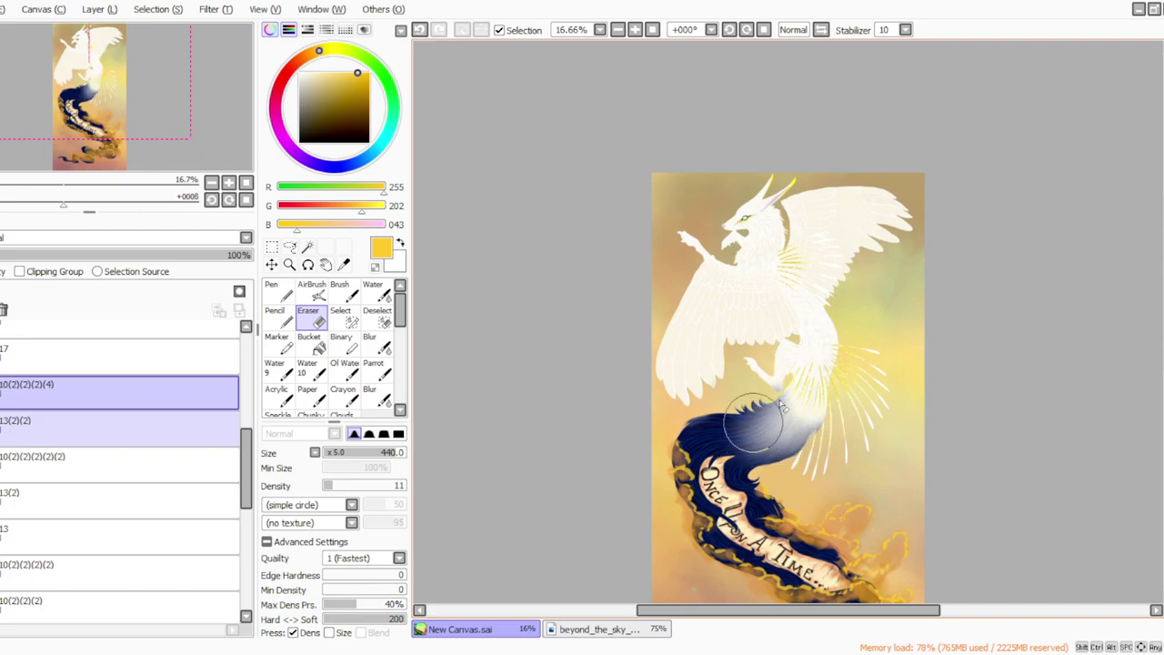
Step: Duplicate the dark blue tail layer 10(2)(2)(2)(4) and shift the copy's hue to dark purple
{"action": "left_click", "coordinate": [96, 78]}
{"action": "left_click", "coordinate": [217, 12]}
{"action": "left_click", "coordinate": [222, 31]}
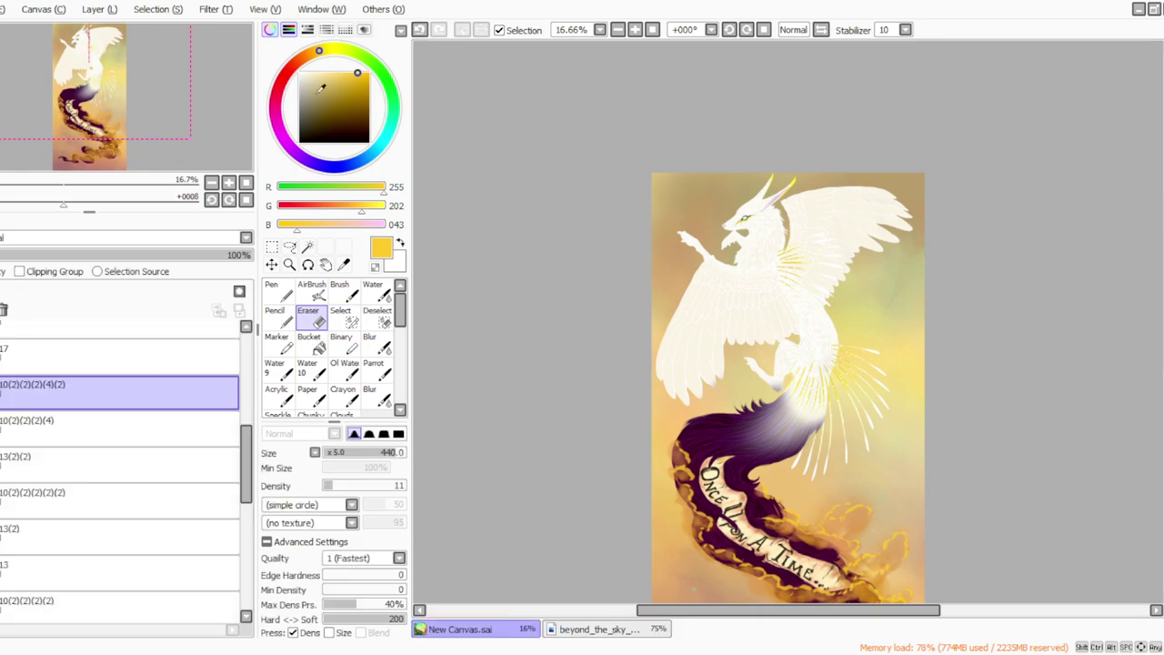
Step: Erase the purple copy from the lower tail at Eraser density 91, soften its edge below the parchment at 19, and set density to 8
{"action": "scroll", "coordinate": [788, 322], "scroll_direction": "down", "scroll_amount": 3}
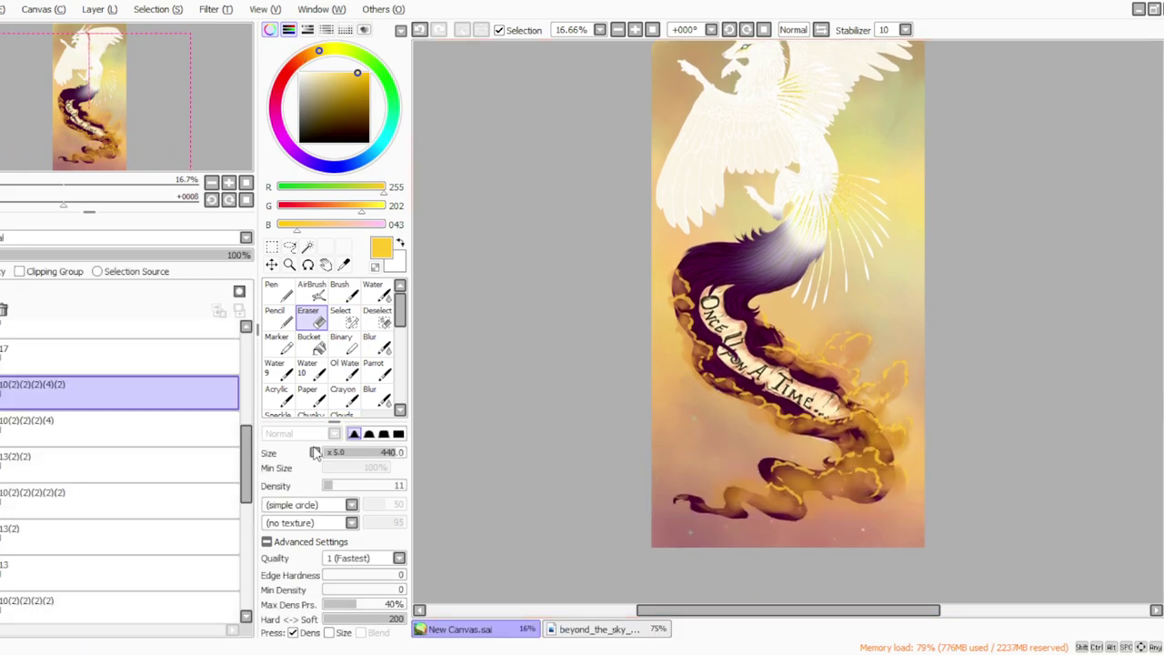
{"action": "left_click_drag", "start_coordinate": [337, 486], "coordinate": [398, 485]}
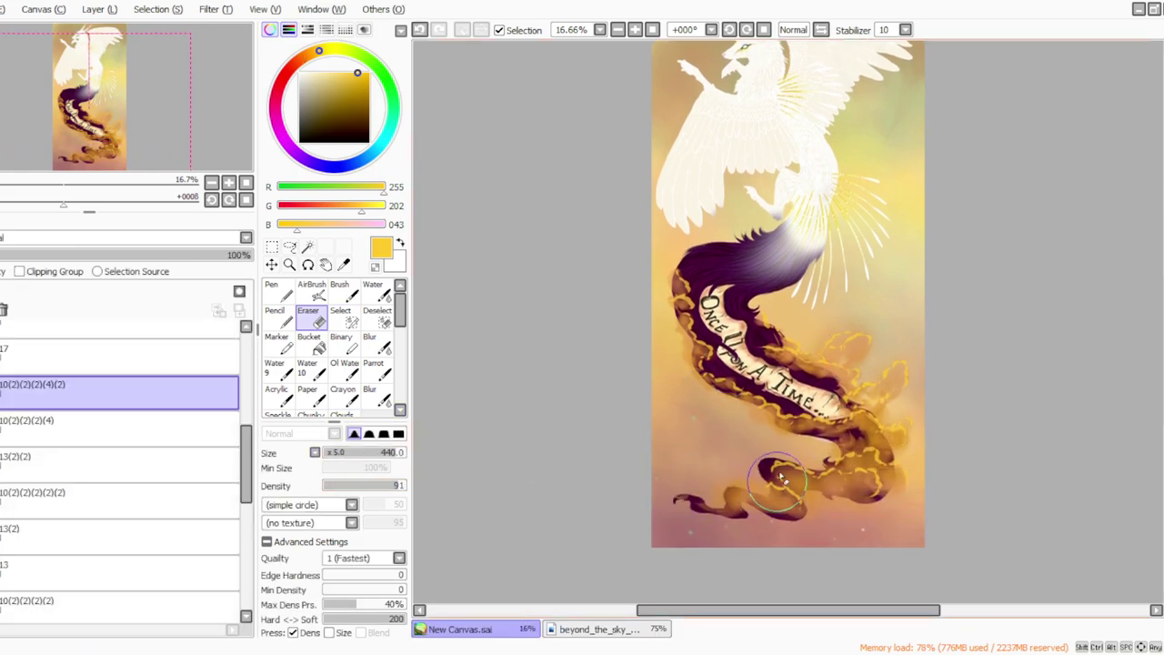
{"action": "mouse_move", "coordinate": [779, 478]}
{"action": "left_mouse_down"}
{"action": "mouse_move", "coordinate": [784, 495]}
{"action": "mouse_move", "coordinate": [873, 494]}
{"action": "mouse_move", "coordinate": [662, 393]}
{"action": "left_mouse_up"}
{"action": "left_click", "coordinate": [338, 486]}
{"action": "left_click_drag", "start_coordinate": [830, 391], "coordinate": [819, 417]}
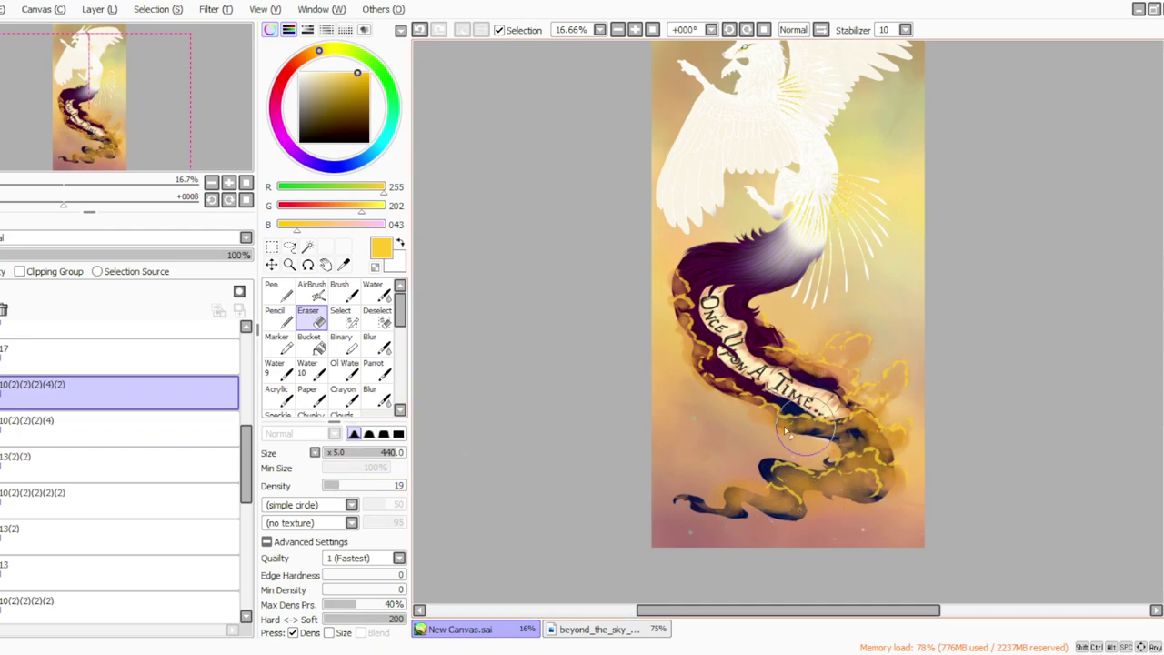
{"action": "mouse_move", "coordinate": [728, 404]}
{"action": "left_mouse_down"}
{"action": "mouse_move", "coordinate": [677, 335]}
{"action": "mouse_move", "coordinate": [704, 366]}
{"action": "left_mouse_up"}
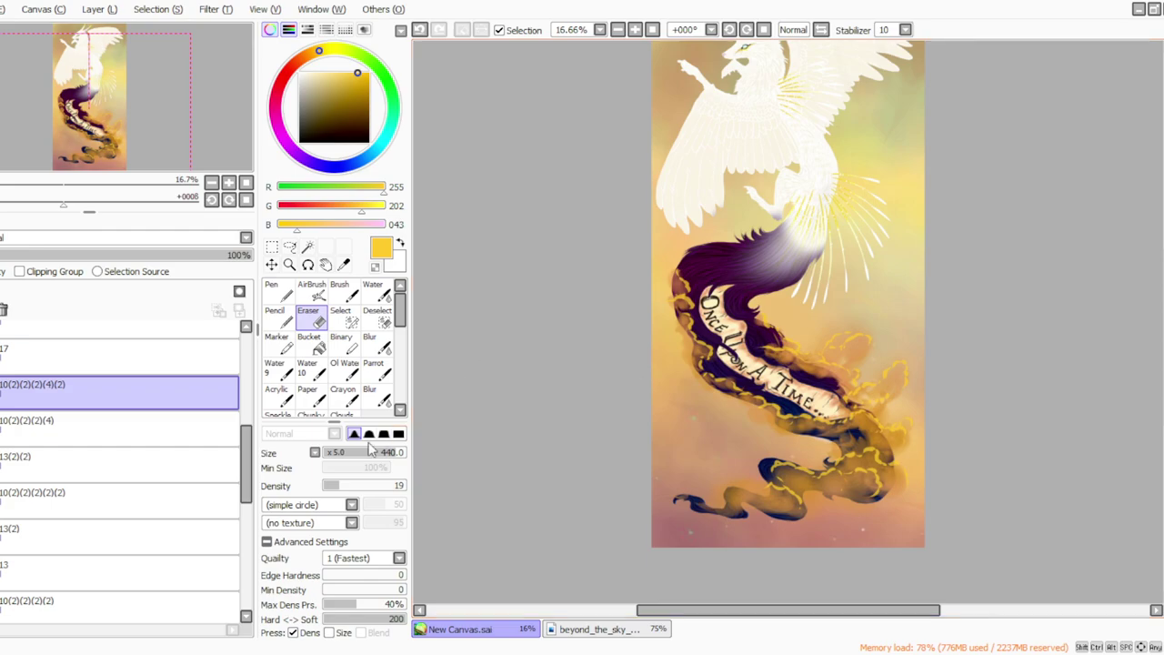
{"action": "left_click_drag", "start_coordinate": [330, 484], "coordinate": [331, 484]}
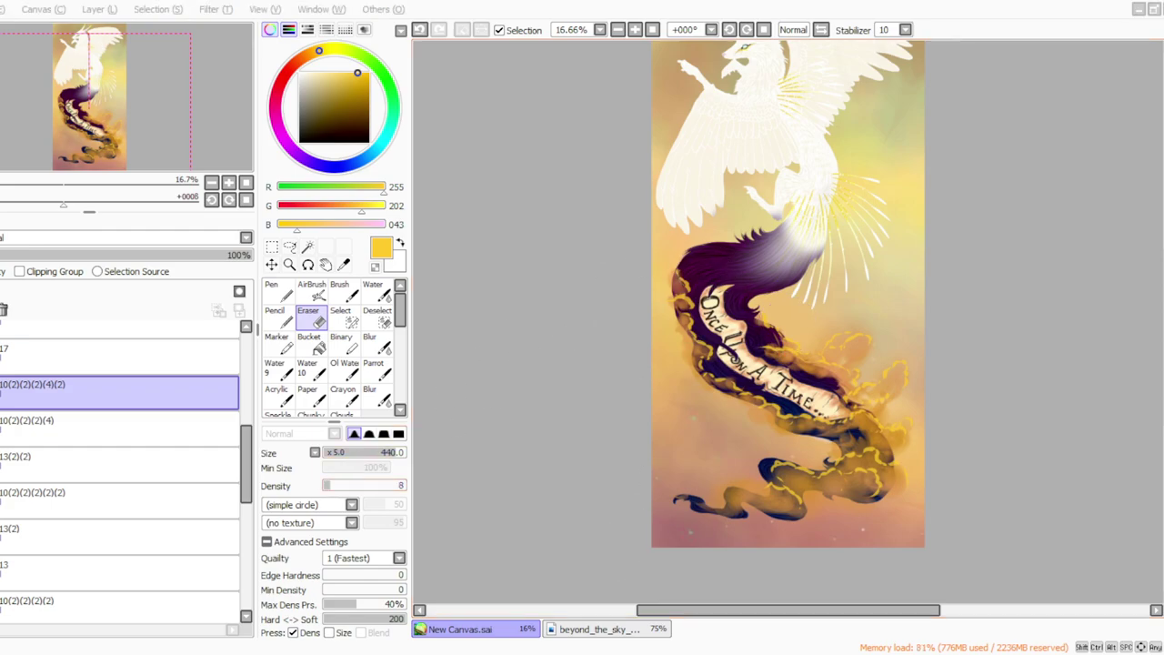
{"action": "left_click", "coordinate": [442, 654]}
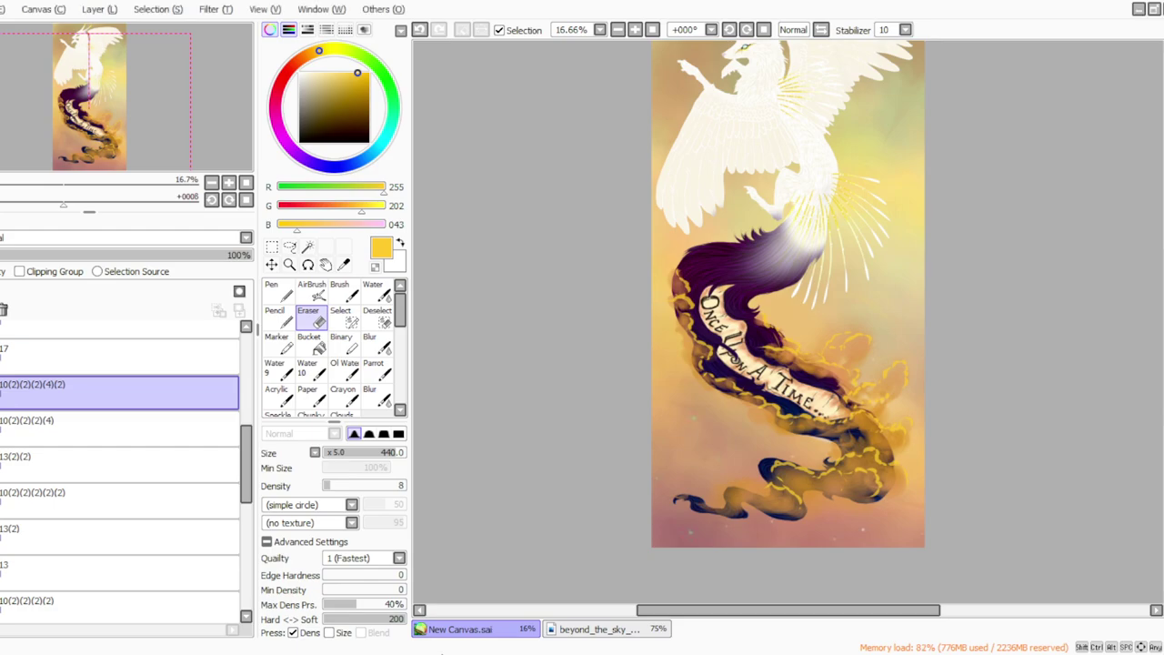
Step: Inspect the blend along the tail up close and lower the purple copy's opacity to 75%
{"action": "left_click", "coordinate": [635, 30]}
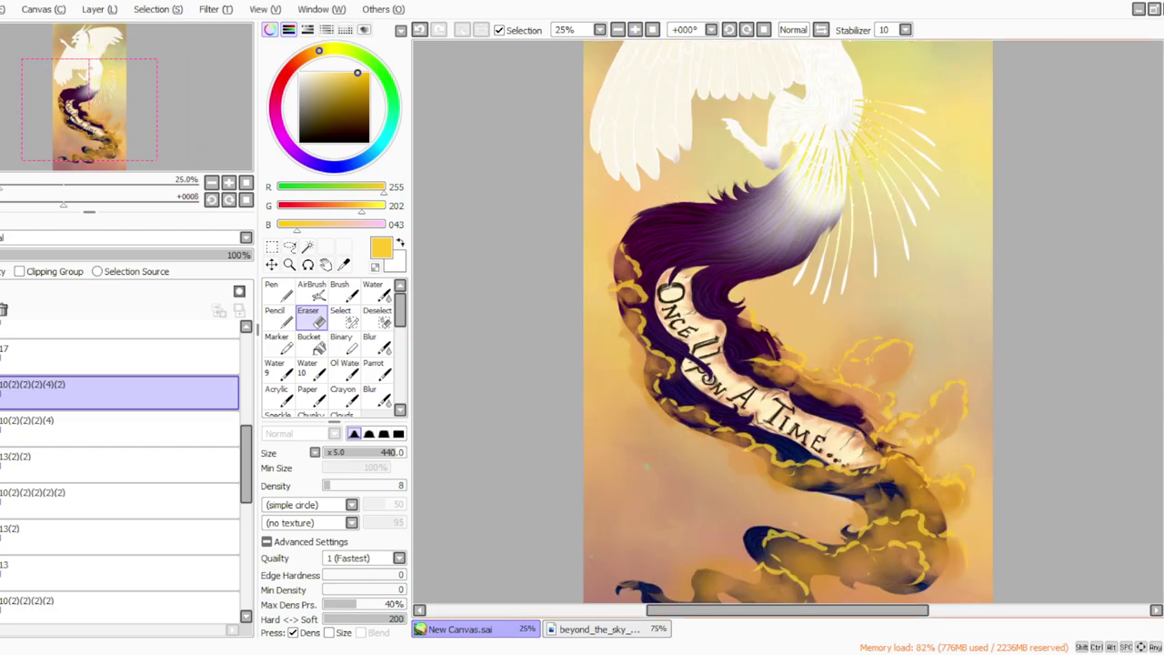
{"action": "left_click_drag", "start_coordinate": [1163, 366], "coordinate": [1163, 341]}
{"action": "left_click", "coordinate": [618, 30]}
{"action": "left_click_drag", "start_coordinate": [143, 255], "coordinate": [183, 255]}
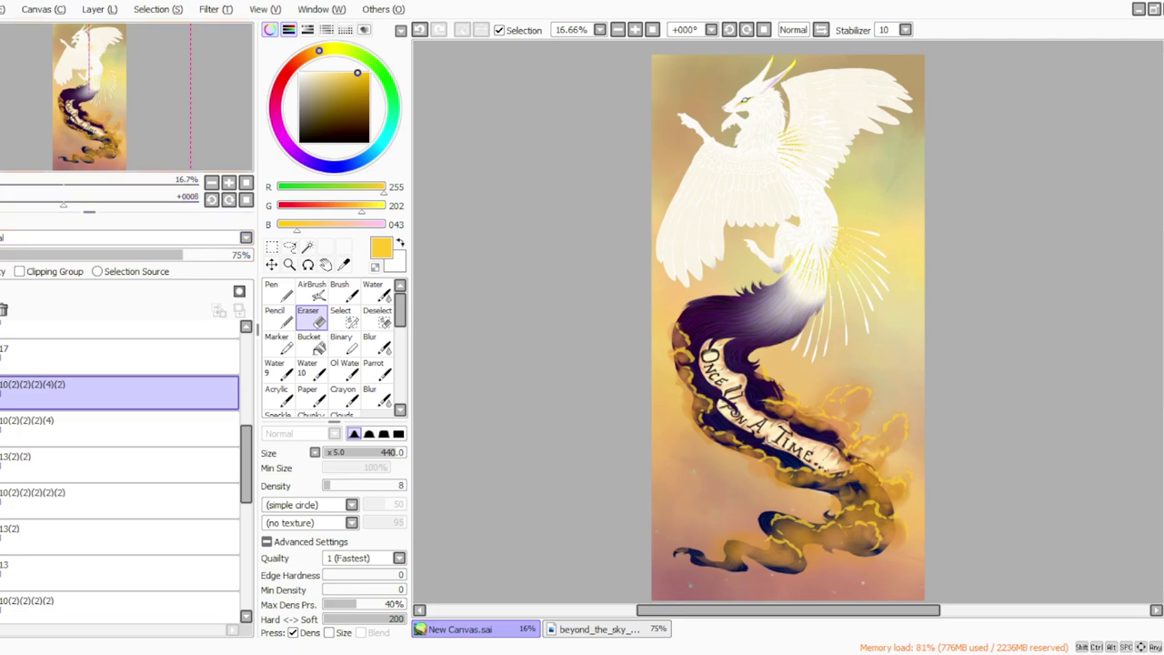
Step: Duplicate layer 10(2)(2)(2)(4), darken the copy and erase parts of it around the parchment at Eraser densities 100 and 14
{"action": "left_click", "coordinate": [36, 429]}
{"action": "left_click", "coordinate": [100, 11]}
{"action": "left_click", "coordinate": [108, 67]}
{"action": "left_click", "coordinate": [212, 14]}
{"action": "left_click", "coordinate": [203, 67]}
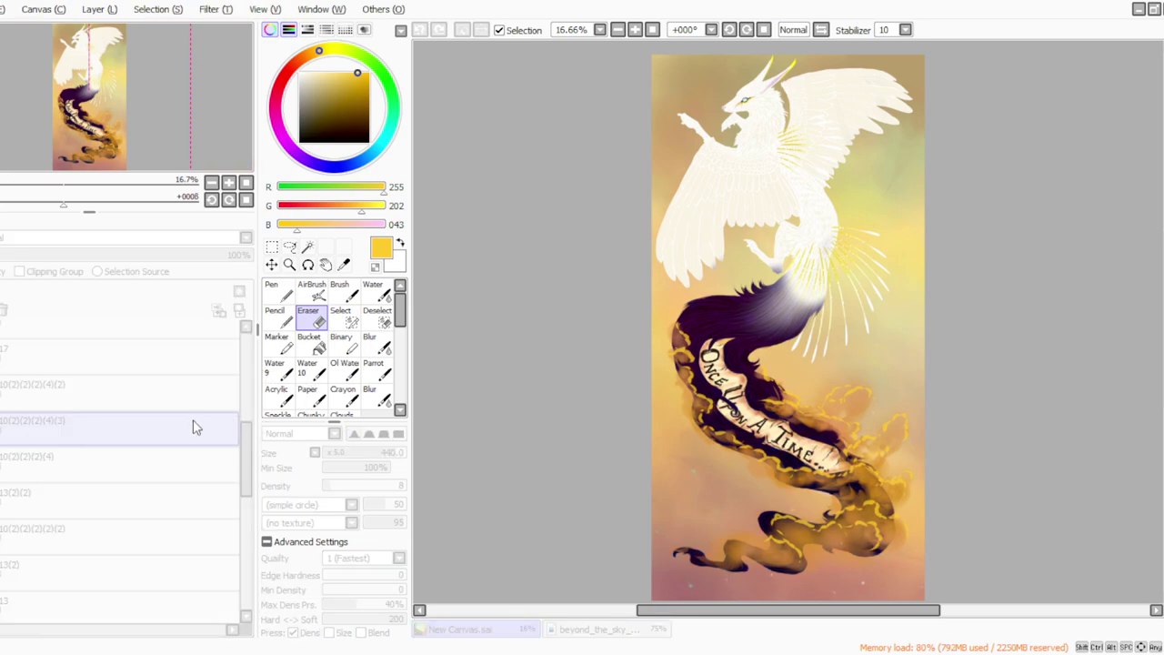
{"action": "left_click", "coordinate": [291, 464]}
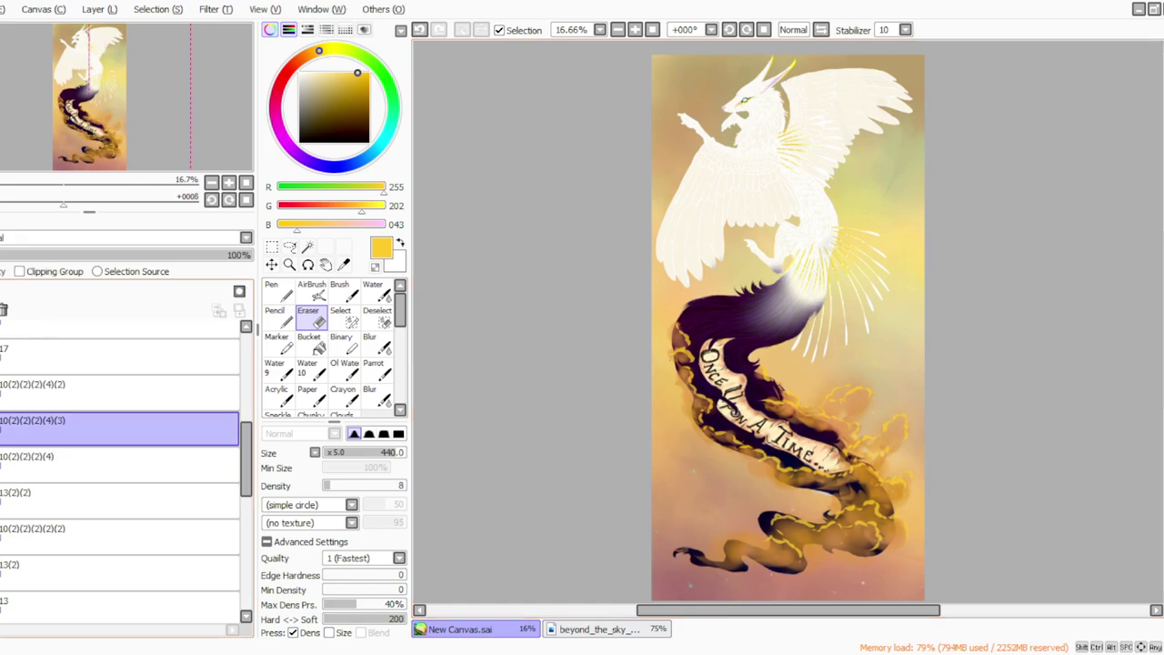
{"action": "left_click_drag", "start_coordinate": [353, 485], "coordinate": [431, 494]}
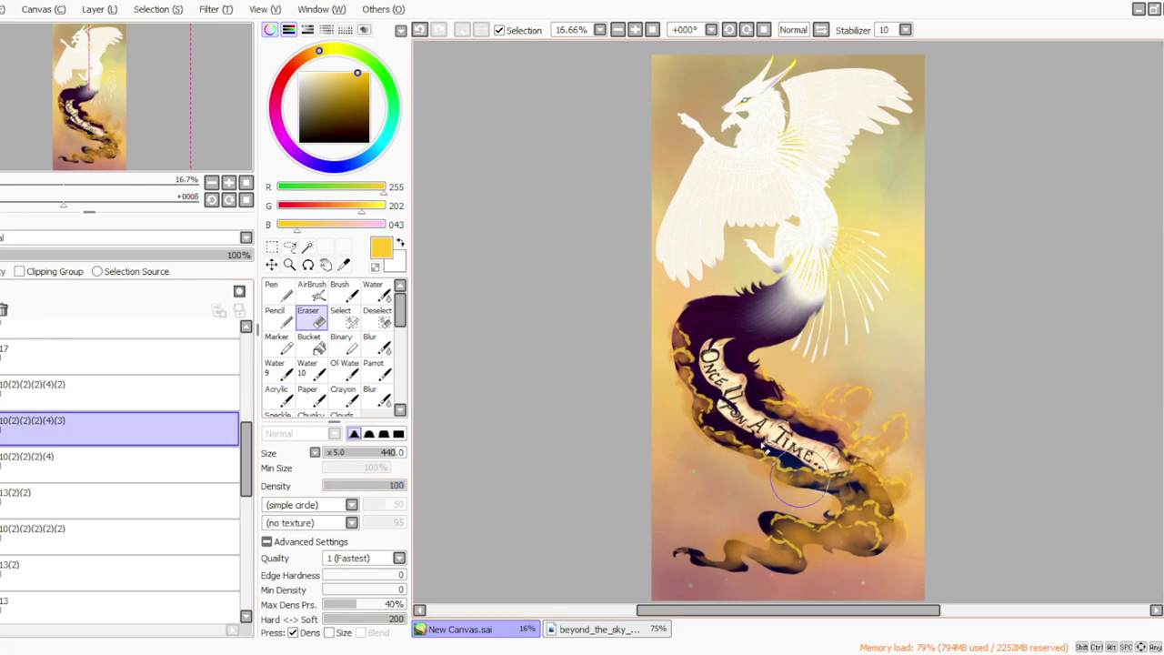
{"action": "left_click", "coordinate": [335, 485]}
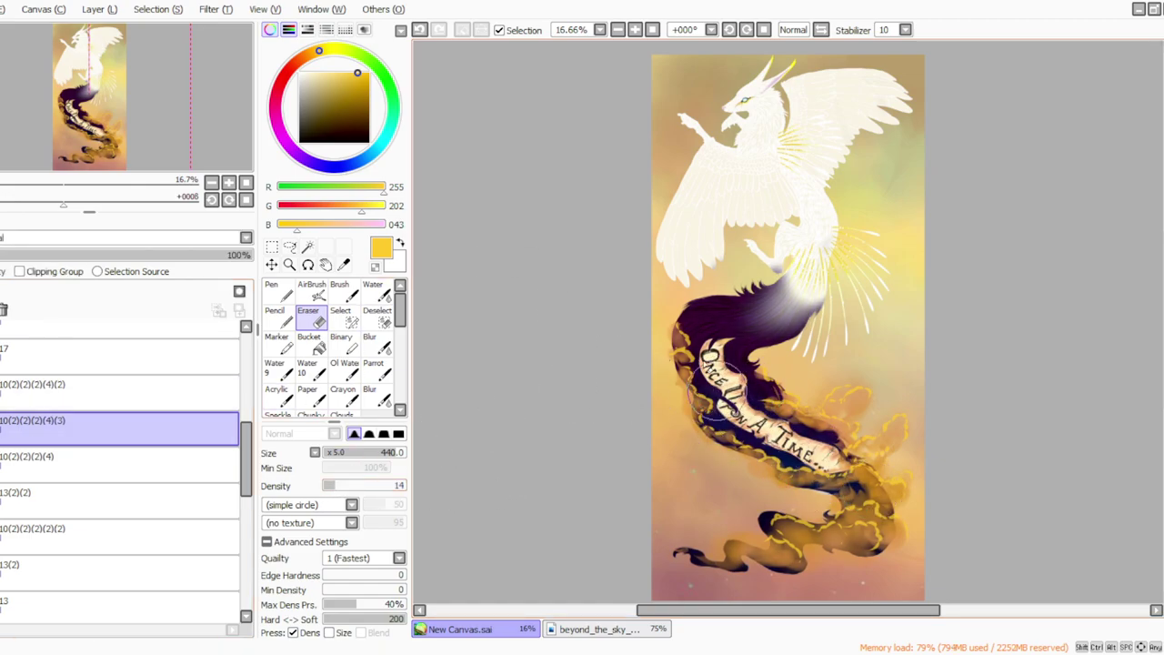
Step: Merge both tinted tail copies into layer 10(2)(2)(2)(4) at 100% opacity and softly fade the purple into white at the tail's base
{"action": "left_click", "coordinate": [118, 392]}
{"action": "left_click", "coordinate": [100, 9]}
{"action": "left_click", "coordinate": [95, 136]}
{"action": "left_click", "coordinate": [100, 9]}
{"action": "left_click", "coordinate": [109, 155]}
{"action": "left_click_drag", "start_coordinate": [109, 256], "coordinate": [259, 270]}
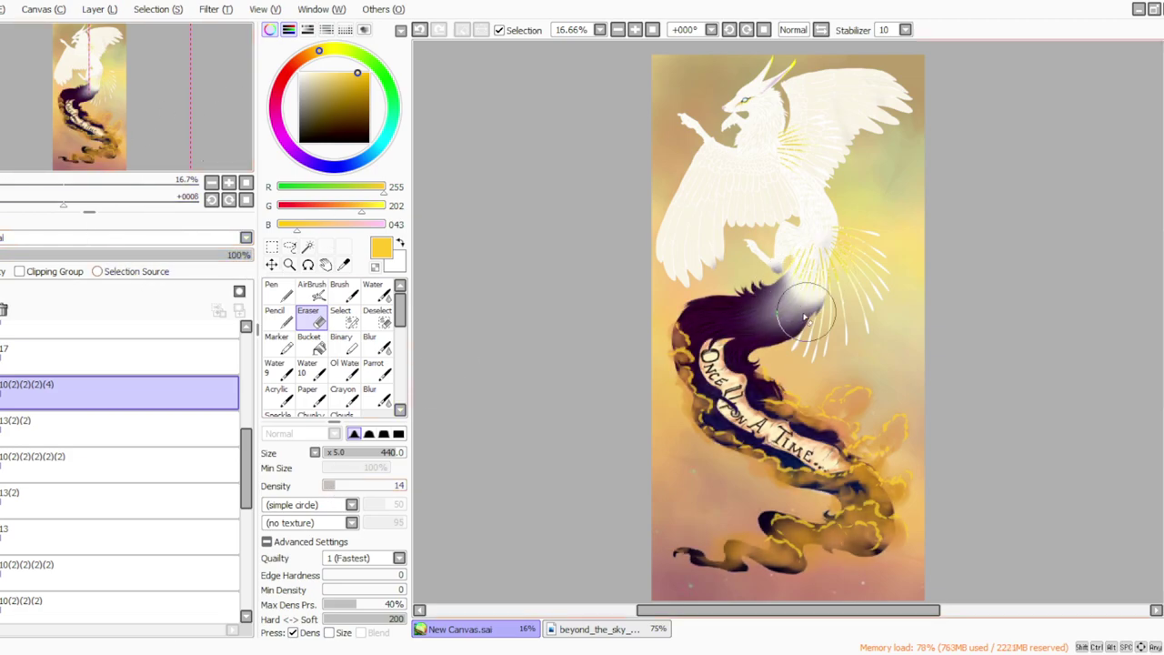
{"action": "mouse_move", "coordinate": [796, 314]}
{"action": "left_mouse_down"}
{"action": "mouse_move", "coordinate": [809, 269]}
{"action": "mouse_move", "coordinate": [798, 317]}
{"action": "mouse_move", "coordinate": [807, 275]}
{"action": "mouse_move", "coordinate": [768, 282]}
{"action": "mouse_move", "coordinate": [728, 319]}
{"action": "mouse_move", "coordinate": [720, 303]}
{"action": "mouse_move", "coordinate": [731, 314]}
{"action": "mouse_move", "coordinate": [801, 309]}
{"action": "mouse_move", "coordinate": [825, 281]}
{"action": "mouse_move", "coordinate": [806, 302]}
{"action": "mouse_move", "coordinate": [711, 329]}
{"action": "mouse_move", "coordinate": [781, 310]}
{"action": "mouse_move", "coordinate": [688, 356]}
{"action": "left_mouse_up"}
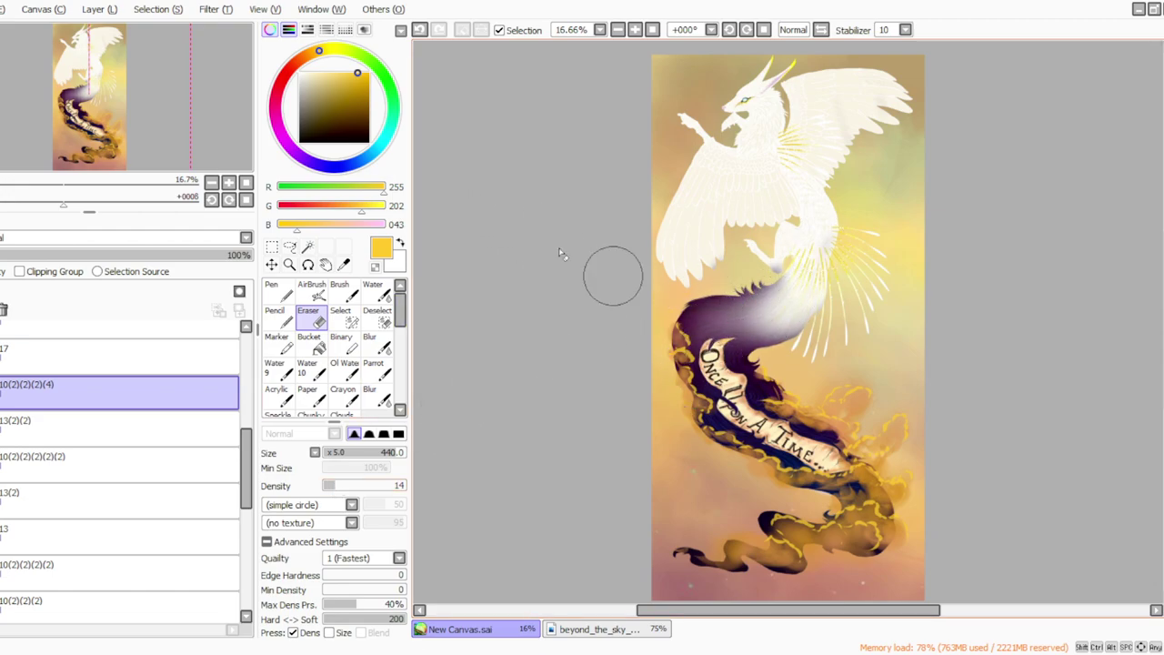
Step: Duplicate layer 13(2)(2) and the merged tail layer 10(2)(2)(2)(4)
{"action": "left_click", "coordinate": [36, 429]}
{"action": "left_click", "coordinate": [99, 10]}
{"action": "left_click", "coordinate": [100, 83]}
{"action": "left_click", "coordinate": [46, 393]}
{"action": "left_click", "coordinate": [89, 11]}
{"action": "left_click", "coordinate": [99, 75]}
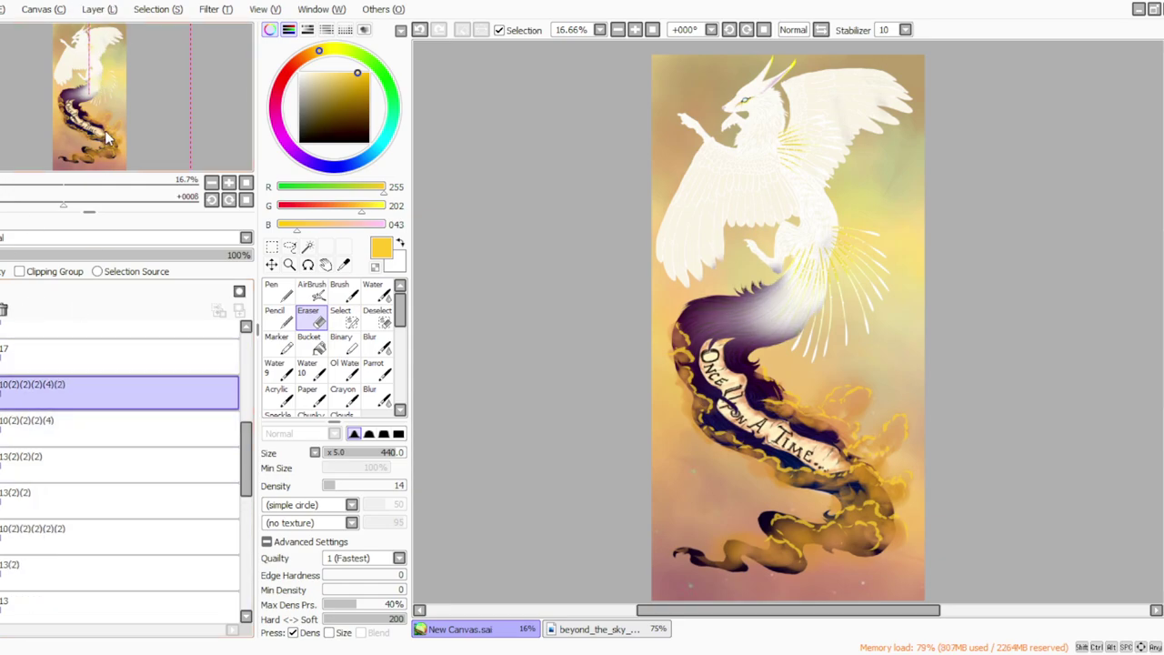
Step: Duplicate the tail copy 10(2)(2)(2)(4)(2) and set the new top copy's opacity to 32%
{"action": "left_click_drag", "start_coordinate": [106, 260], "coordinate": [323, 291]}
{"action": "left_click", "coordinate": [100, 11]}
{"action": "left_click", "coordinate": [93, 100]}
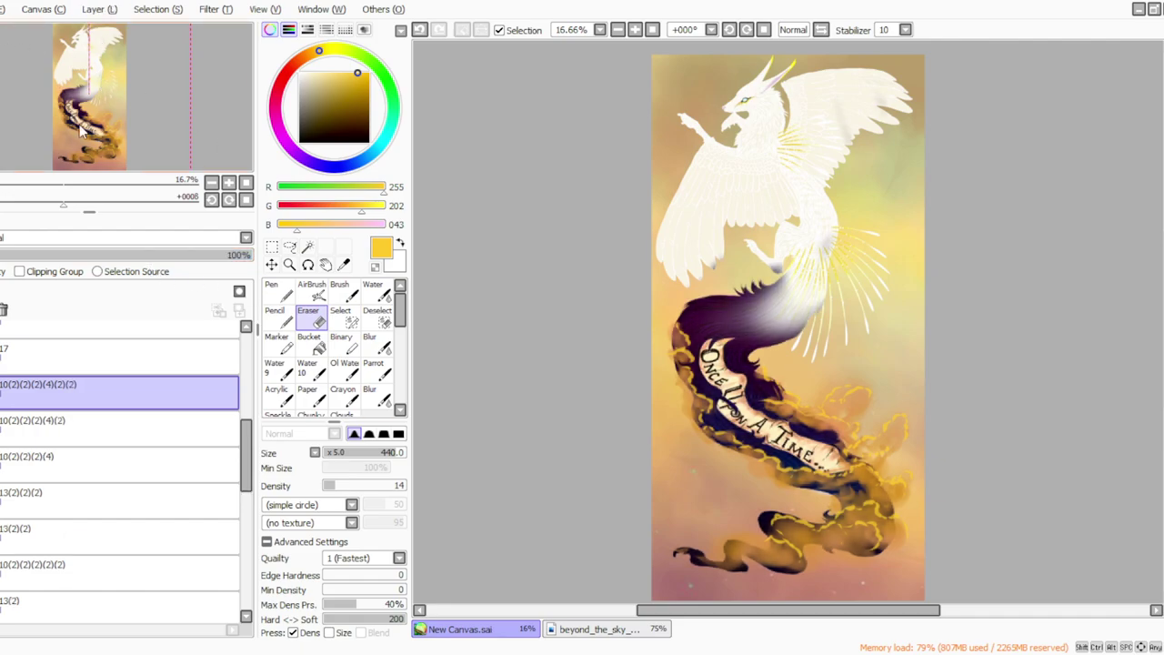
{"action": "left_click", "coordinate": [63, 255]}
Step: Try to erase layer 10(2)(2)(2)(4)(2) from the upper tail and around the parchment at Eraser densities 100 and 9
{"action": "left_click", "coordinate": [82, 428]}
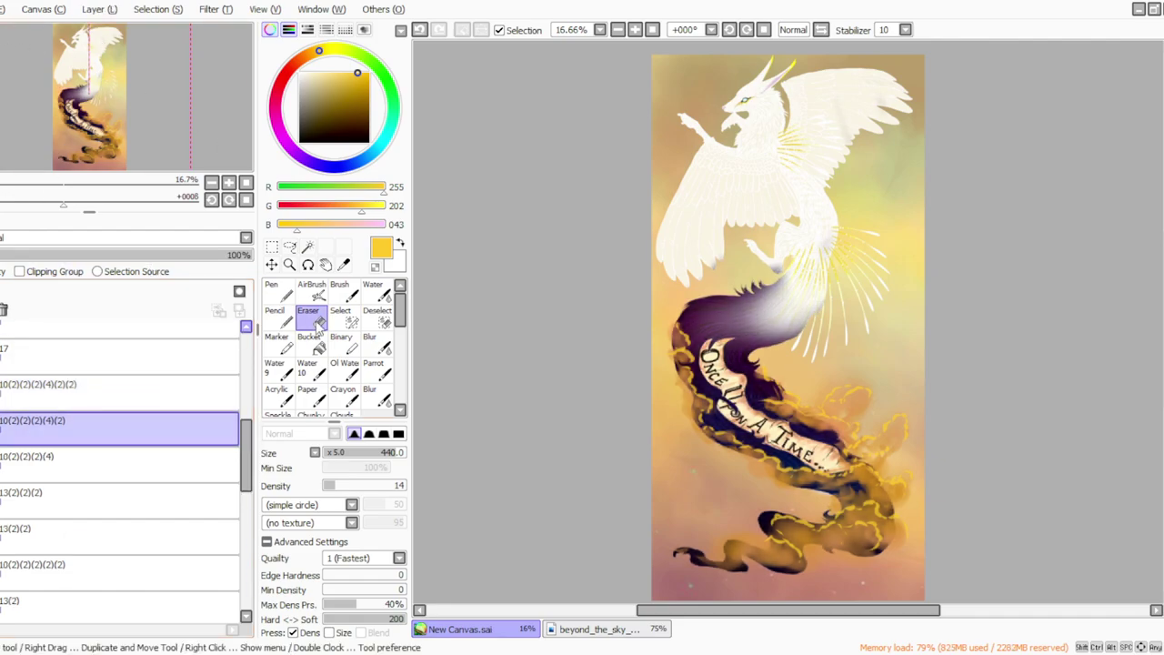
{"action": "left_click_drag", "start_coordinate": [338, 486], "coordinate": [436, 492]}
{"action": "mouse_move", "coordinate": [784, 293]}
{"action": "left_mouse_down"}
{"action": "mouse_move", "coordinate": [799, 318]}
{"action": "mouse_move", "coordinate": [731, 360]}
{"action": "mouse_move", "coordinate": [699, 333]}
{"action": "mouse_move", "coordinate": [696, 353]}
{"action": "left_mouse_up"}
{"action": "left_click", "coordinate": [330, 485]}
{"action": "mouse_move", "coordinate": [769, 387]}
{"action": "left_mouse_down"}
{"action": "mouse_move", "coordinate": [745, 371]}
{"action": "mouse_move", "coordinate": [743, 346]}
{"action": "mouse_move", "coordinate": [769, 423]}
{"action": "mouse_move", "coordinate": [677, 357]}
{"action": "mouse_move", "coordinate": [705, 366]}
{"action": "mouse_move", "coordinate": [715, 404]}
{"action": "left_mouse_up"}
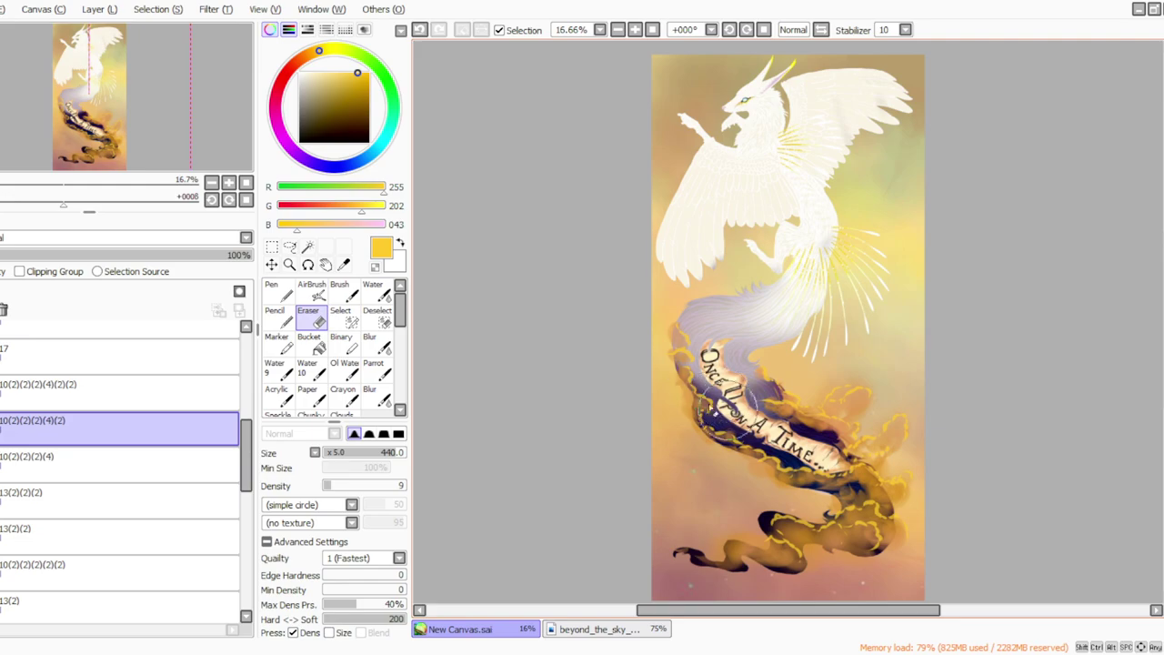
{"action": "left_click", "coordinate": [419, 29]}
{"action": "left_click", "coordinate": [419, 29]}
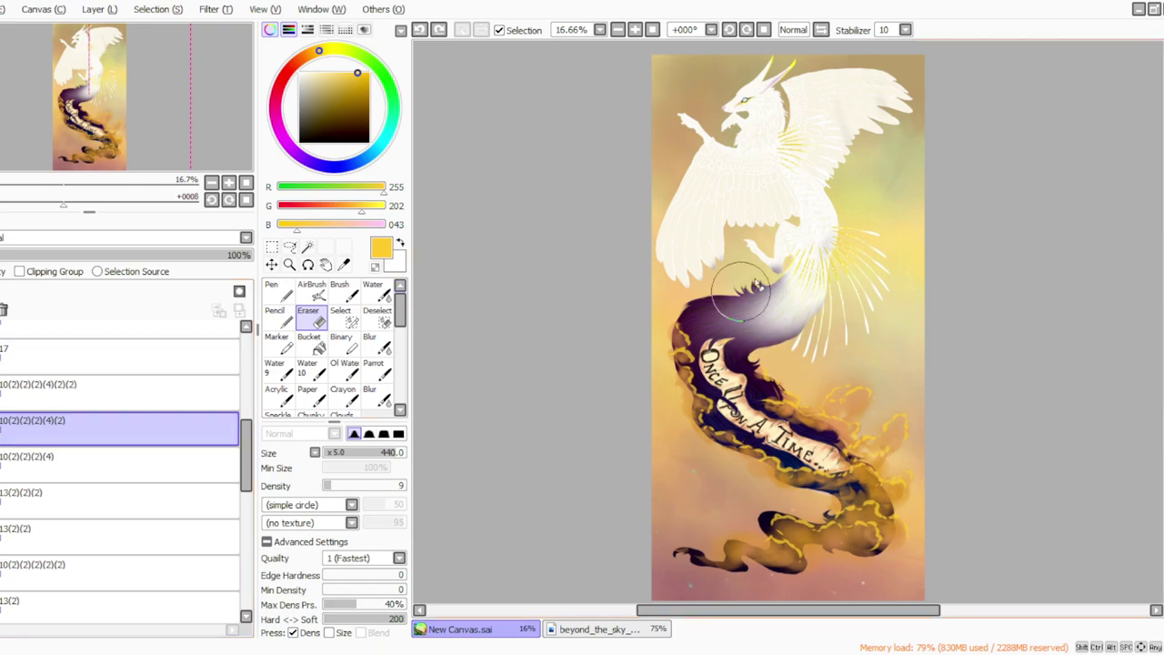
Step: Softly erase layer 10(2)(2)(2)(4)(2) on the upper tail at density 9 and merge the 32% copy down into it
{"action": "left_click_drag", "start_coordinate": [737, 303], "coordinate": [739, 331]}
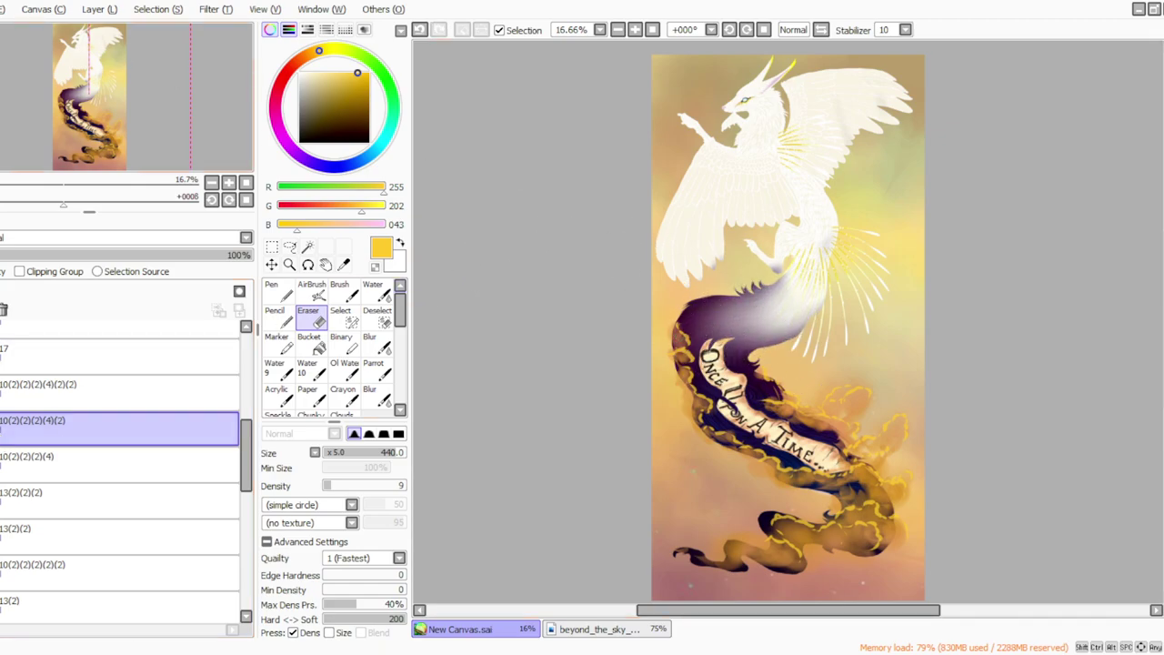
{"action": "left_click", "coordinate": [82, 391]}
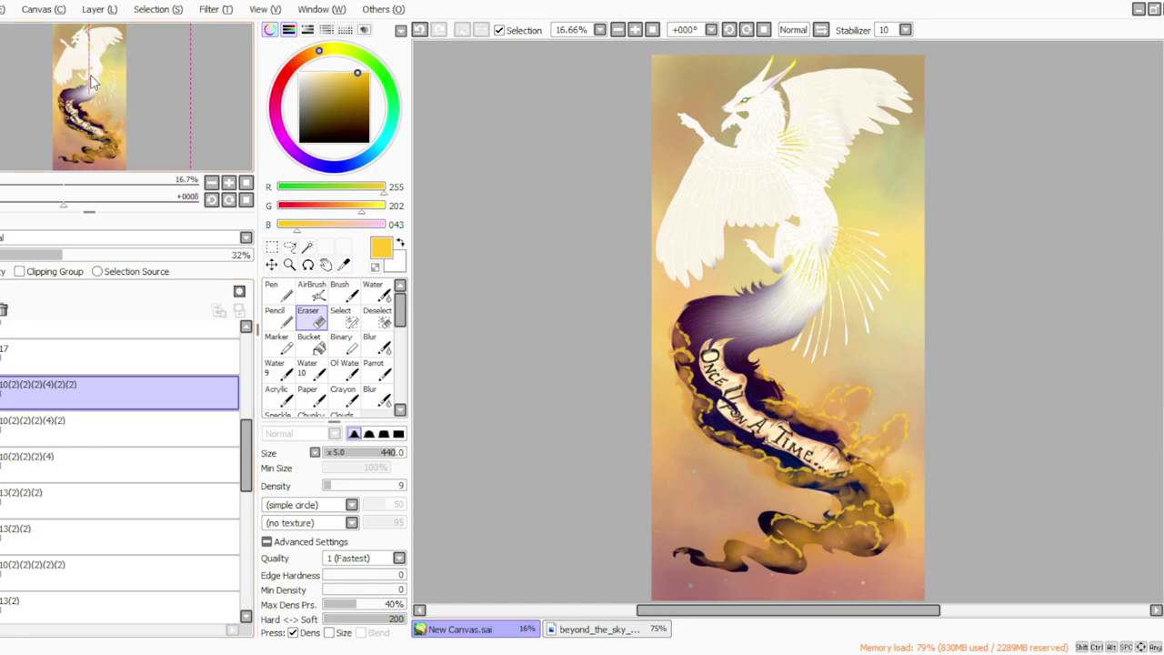
{"action": "left_click", "coordinate": [108, 151]}
Step: Duplicate the smoke layer 17 and shift the copy's hue to blue
{"action": "left_click", "coordinate": [5, 356]}
{"action": "left_click", "coordinate": [93, 9]}
{"action": "left_click", "coordinate": [99, 76]}
{"action": "left_click", "coordinate": [209, 12]}
{"action": "left_click", "coordinate": [214, 35]}
{"action": "left_click_drag", "start_coordinate": [263, 376], "coordinate": [421, 377]}
{"action": "left_click", "coordinate": [316, 439]}
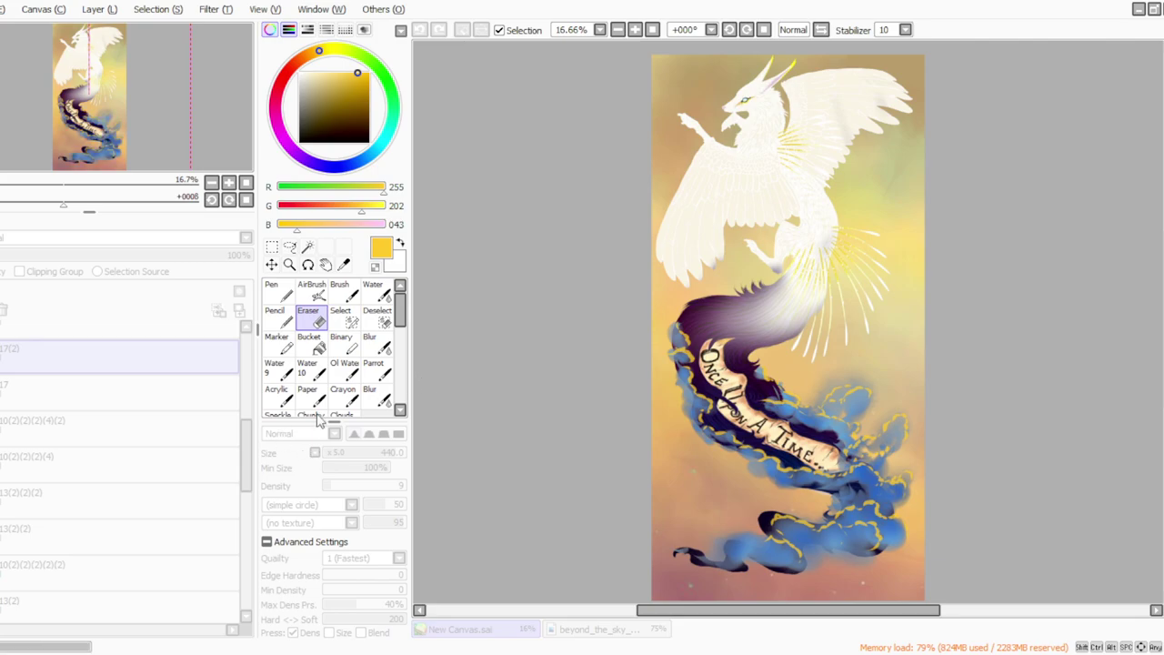
Step: Fade the blue smoke copy around the parchment and middle tail with the Eraser at size 500 and density 34
{"action": "left_click_drag", "start_coordinate": [385, 453], "coordinate": [419, 450]}
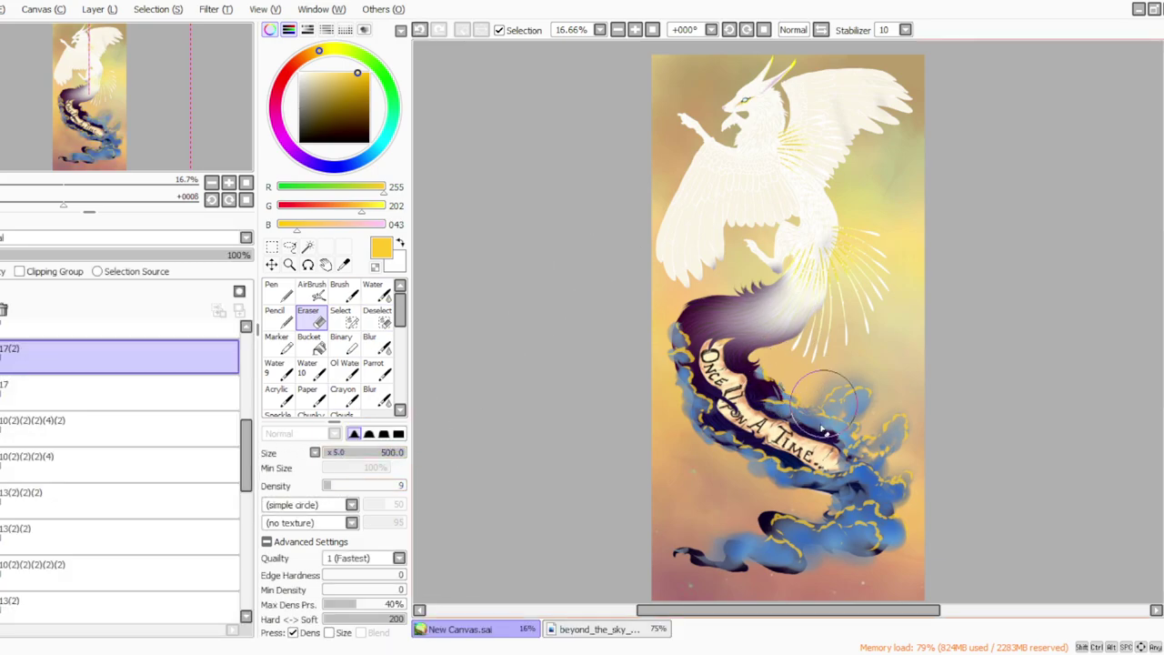
{"action": "left_click", "coordinate": [351, 486]}
{"action": "mouse_move", "coordinate": [773, 394]}
{"action": "left_mouse_down"}
{"action": "mouse_move", "coordinate": [800, 452]}
{"action": "mouse_move", "coordinate": [817, 451]}
{"action": "mouse_move", "coordinate": [826, 430]}
{"action": "mouse_move", "coordinate": [883, 461]}
{"action": "mouse_move", "coordinate": [898, 520]}
{"action": "left_mouse_up"}
{"action": "mouse_move", "coordinate": [715, 450]}
{"action": "left_mouse_down"}
{"action": "mouse_move", "coordinate": [747, 456]}
{"action": "mouse_move", "coordinate": [696, 345]}
{"action": "mouse_move", "coordinate": [730, 436]}
{"action": "mouse_move", "coordinate": [835, 460]}
{"action": "mouse_move", "coordinate": [881, 487]}
{"action": "mouse_move", "coordinate": [836, 542]}
{"action": "mouse_move", "coordinate": [775, 535]}
{"action": "mouse_move", "coordinate": [824, 526]}
{"action": "left_mouse_up"}
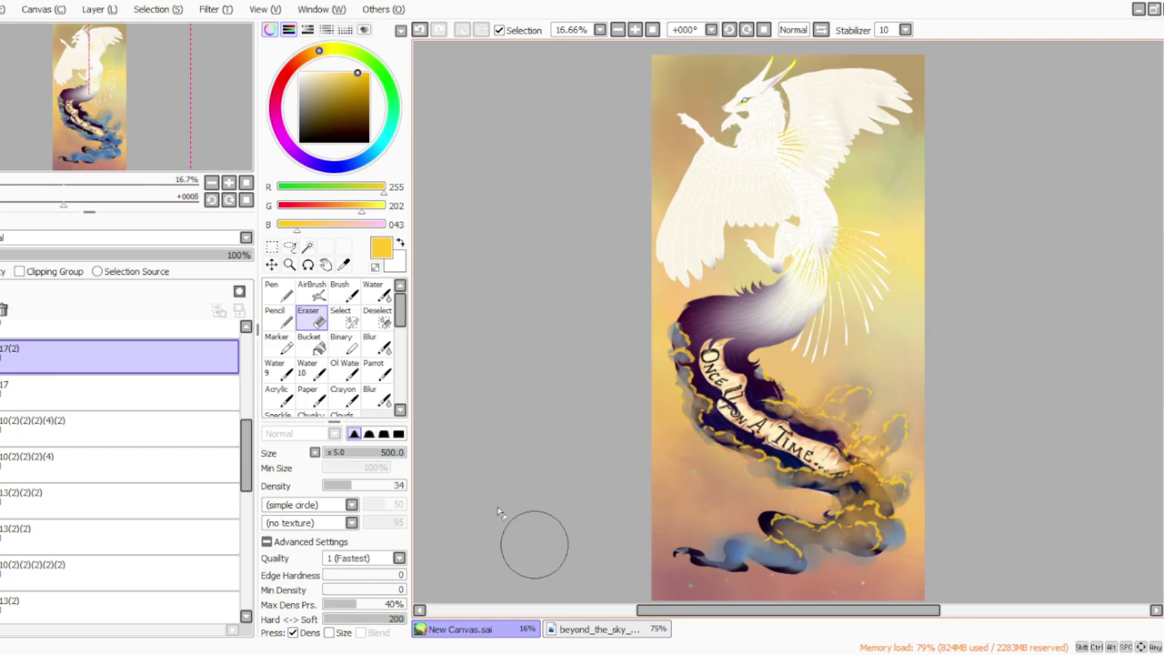
Step: Adjust the hue and saturation of smoke copy 17(2) to a brighter turquoise blue
{"action": "left_click", "coordinate": [224, 14]}
{"action": "left_click", "coordinate": [235, 28]}
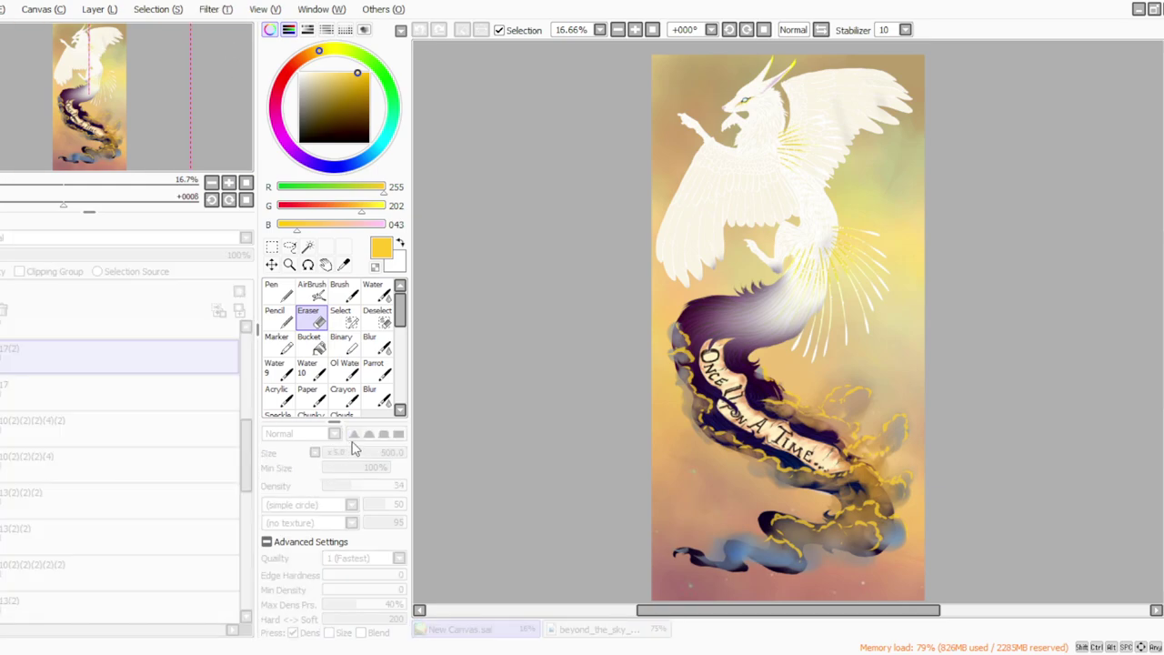
{"action": "mouse_move", "coordinate": [299, 428]}
{"action": "left_mouse_down"}
{"action": "mouse_move", "coordinate": [328, 425]}
{"action": "mouse_move", "coordinate": [307, 439]}
{"action": "left_mouse_up"}
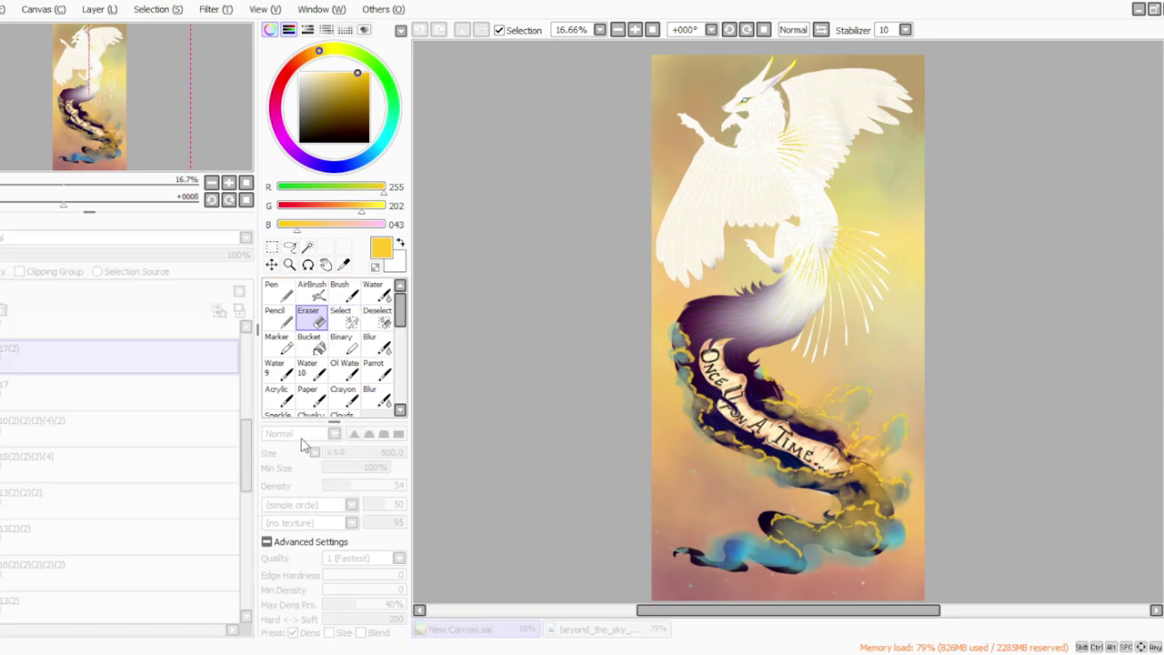
{"action": "left_click", "coordinate": [305, 515]}
Step: Shift the hue of smoke copy 17(2) to blue-violet and keep its opacity at 100%
{"action": "left_click", "coordinate": [214, 13]}
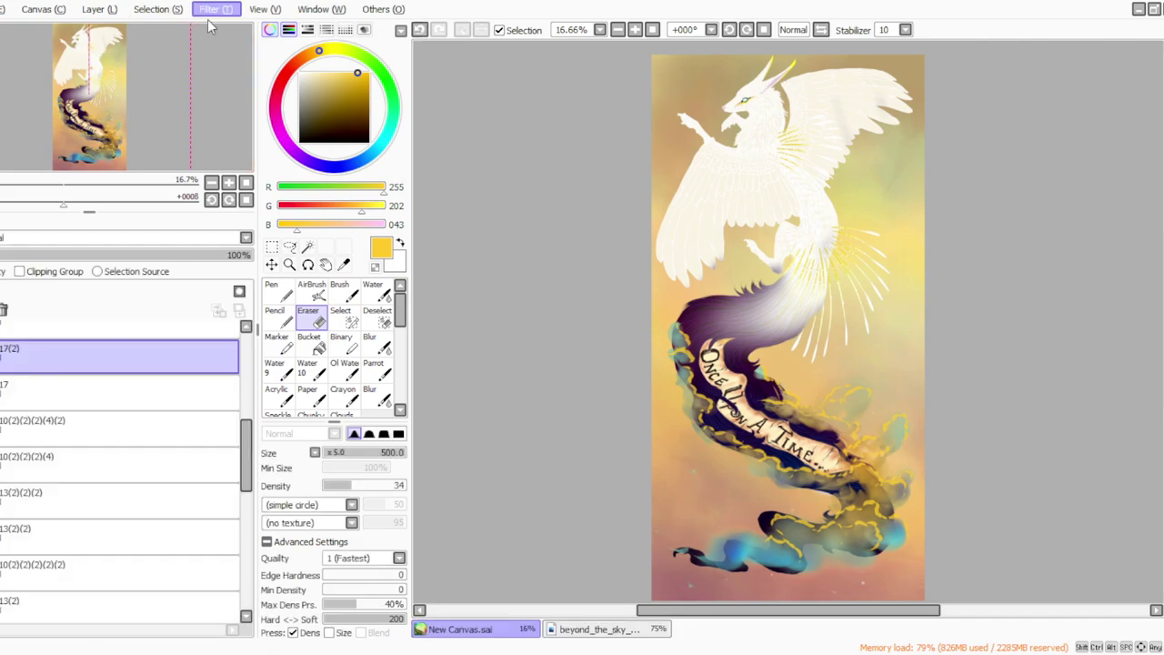
{"action": "left_click", "coordinate": [220, 29]}
{"action": "left_click_drag", "start_coordinate": [274, 375], "coordinate": [303, 380]}
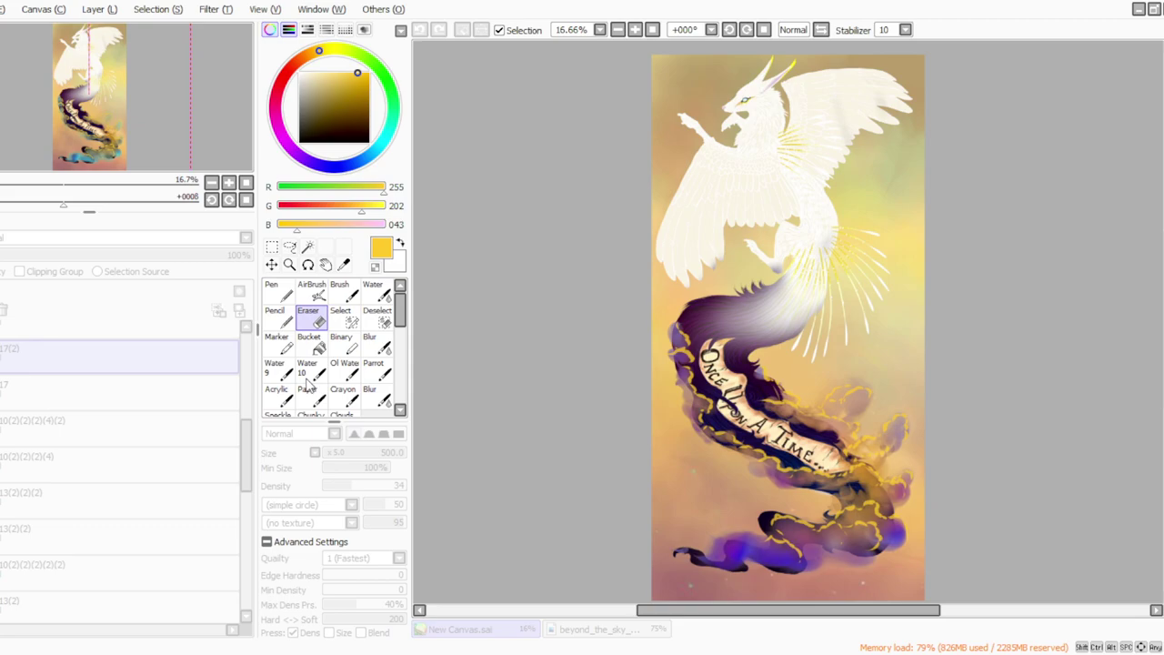
{"action": "mouse_move", "coordinate": [313, 379]}
{"action": "left_mouse_down"}
{"action": "mouse_move", "coordinate": [323, 379]}
{"action": "mouse_move", "coordinate": [310, 375]}
{"action": "left_mouse_up"}
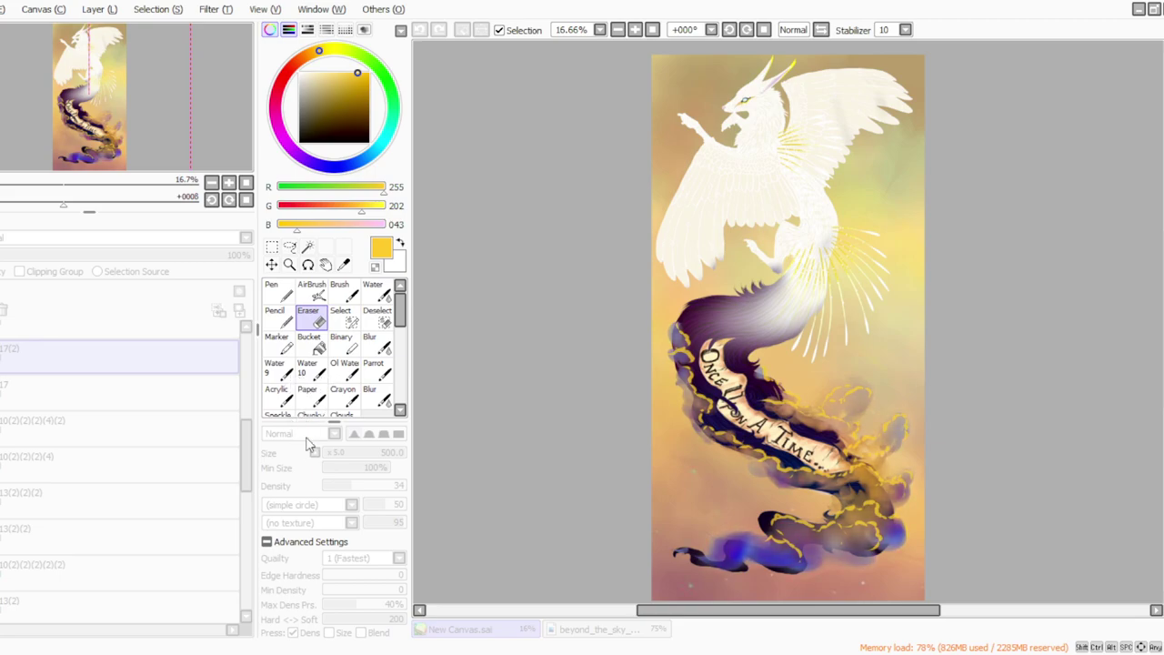
{"action": "left_click_drag", "start_coordinate": [149, 259], "coordinate": [251, 256]}
{"action": "left_click_drag", "start_coordinate": [37, 355], "coordinate": [5, 338]}
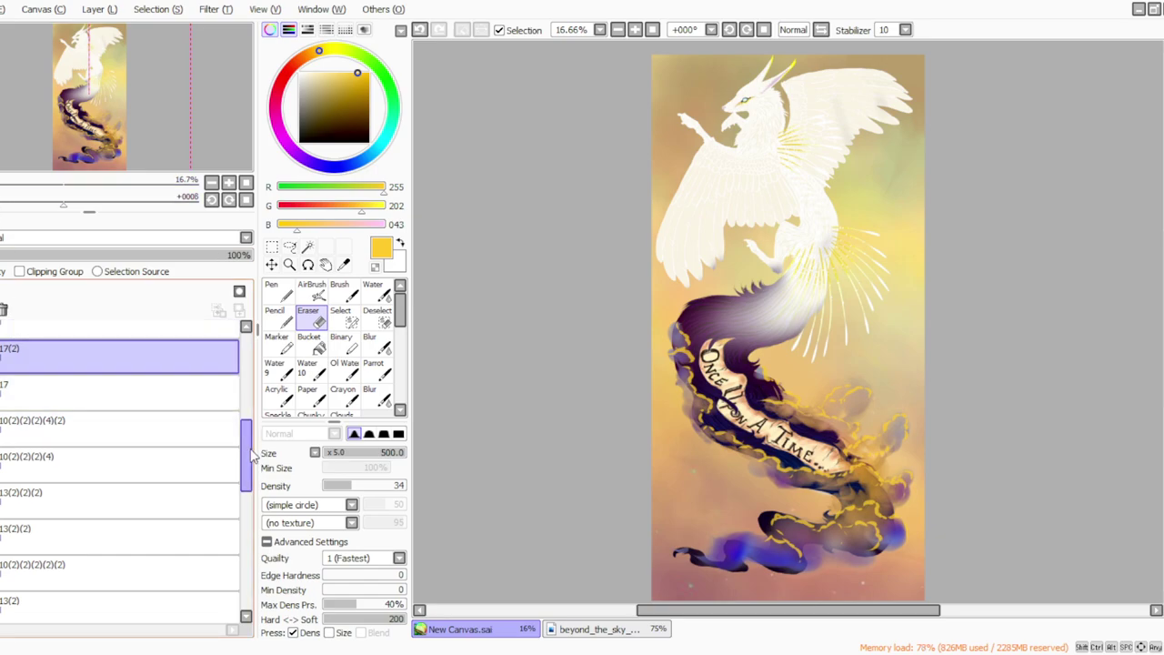
Step: Duplicate the golden smoke outline layer 18 and shift the copy's hue to teal
{"action": "left_click_drag", "start_coordinate": [247, 446], "coordinate": [247, 430]}
{"action": "left_click", "coordinate": [28, 386]}
{"action": "left_click", "coordinate": [102, 10]}
{"action": "left_click", "coordinate": [109, 71]}
{"action": "left_click", "coordinate": [214, 10]}
{"action": "left_click", "coordinate": [214, 28]}
{"action": "left_click_drag", "start_coordinate": [274, 374], "coordinate": [385, 389]}
{"action": "left_click", "coordinate": [314, 441]}
Step: Erase the teal outlines from the smoke beside the parchment and fade them toward the lower tail at Eraser density 14
{"action": "mouse_move", "coordinate": [676, 330]}
{"action": "left_mouse_down"}
{"action": "mouse_move", "coordinate": [744, 426]}
{"action": "mouse_move", "coordinate": [706, 396]}
{"action": "mouse_move", "coordinate": [812, 365]}
{"action": "mouse_move", "coordinate": [848, 408]}
{"action": "mouse_move", "coordinate": [861, 457]}
{"action": "mouse_move", "coordinate": [891, 439]}
{"action": "mouse_move", "coordinate": [846, 459]}
{"action": "left_mouse_up"}
{"action": "left_click", "coordinate": [381, 486]}
{"action": "left_click_drag", "start_coordinate": [353, 488], "coordinate": [335, 488]}
{"action": "mouse_move", "coordinate": [869, 482]}
{"action": "left_mouse_down"}
{"action": "mouse_move", "coordinate": [905, 476]}
{"action": "mouse_move", "coordinate": [891, 523]}
{"action": "mouse_move", "coordinate": [868, 530]}
{"action": "mouse_move", "coordinate": [827, 516]}
{"action": "mouse_move", "coordinate": [845, 487]}
{"action": "mouse_move", "coordinate": [839, 514]}
{"action": "mouse_move", "coordinate": [776, 523]}
{"action": "left_mouse_up"}
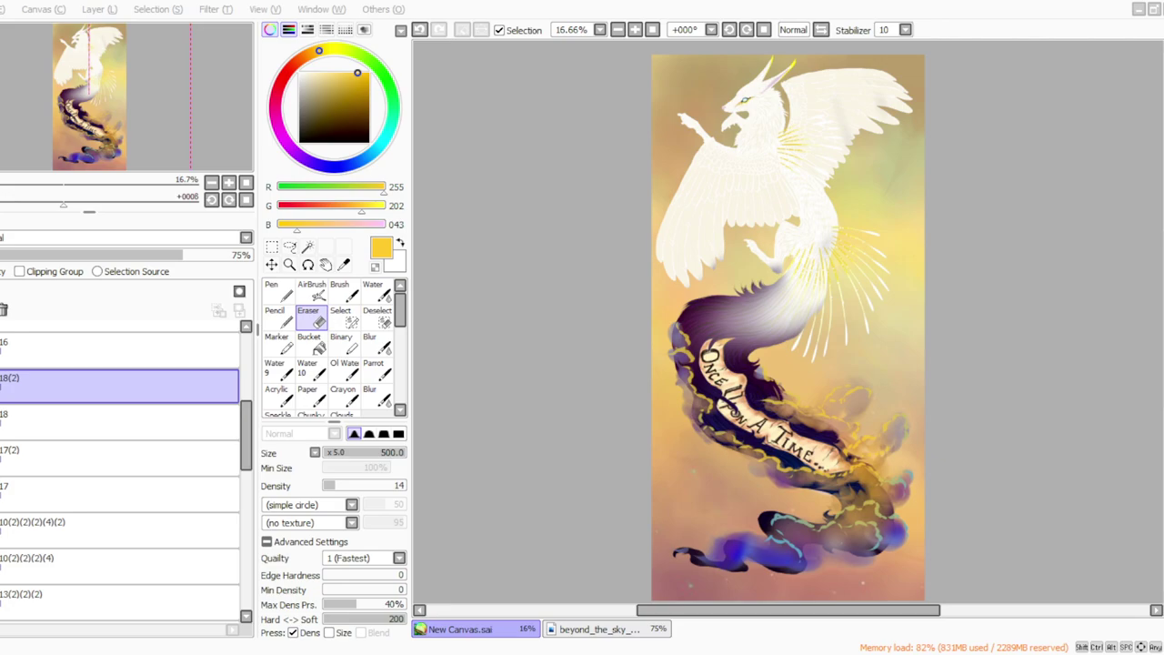
Step: Lower the teal outline copy's opacity to about 75%, merge it into layer 18 and merge that into smoke layer 17(2)
{"action": "key", "text": "alt+Tab"}
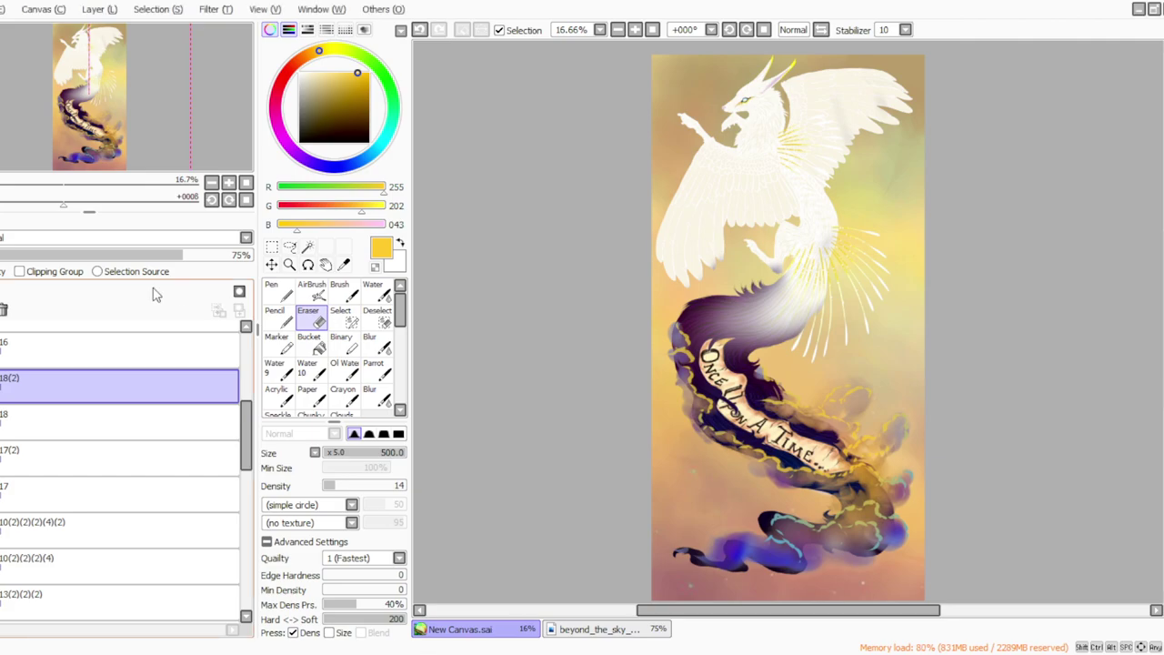
{"action": "left_click_drag", "start_coordinate": [185, 262], "coordinate": [193, 261]}
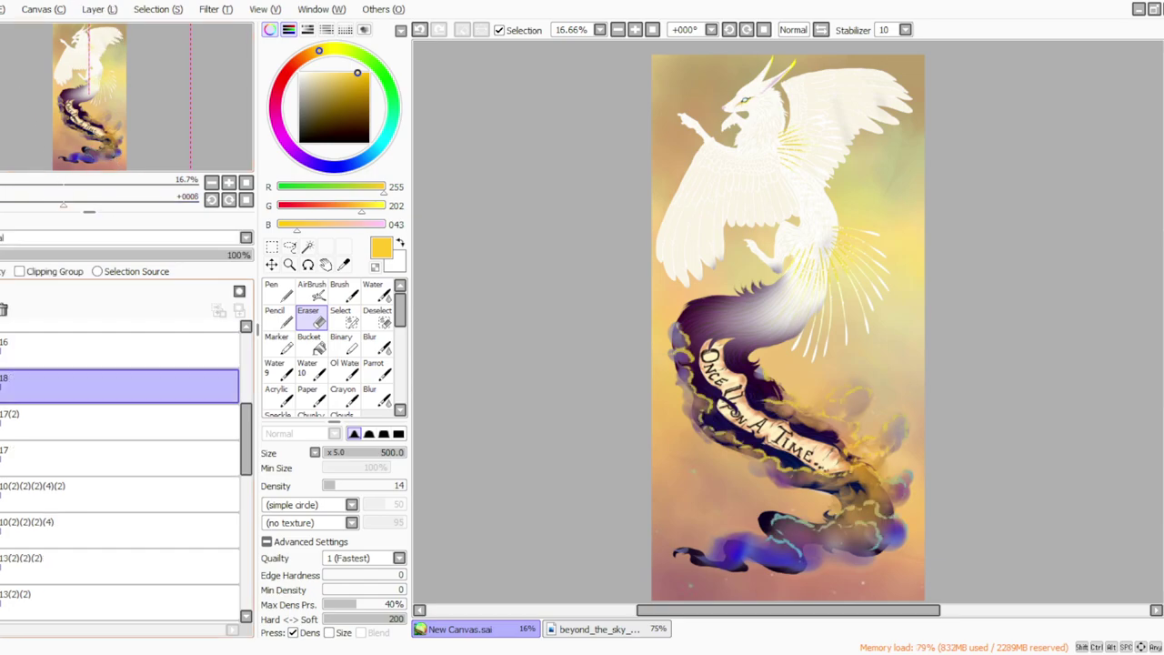
{"action": "key", "text": "ctrl+e"}
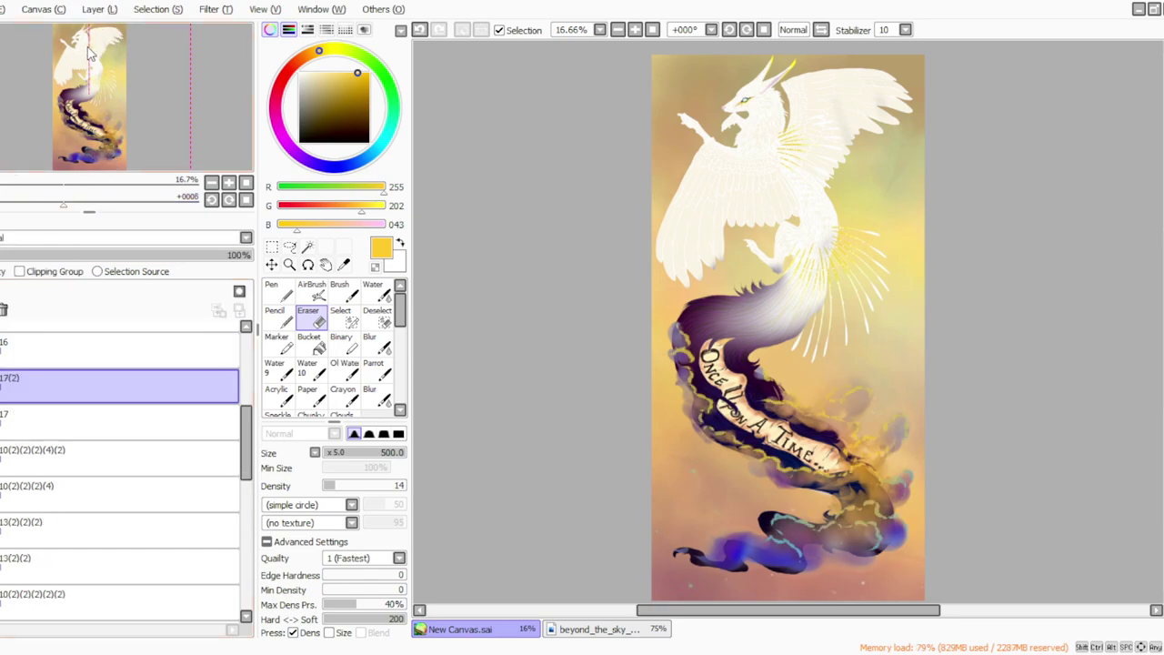
Step: Undo the merge of smoke layer 17(2) into layer 17 and raise the saturation of layer 17(2)
{"action": "key", "text": "ctrl+e"}
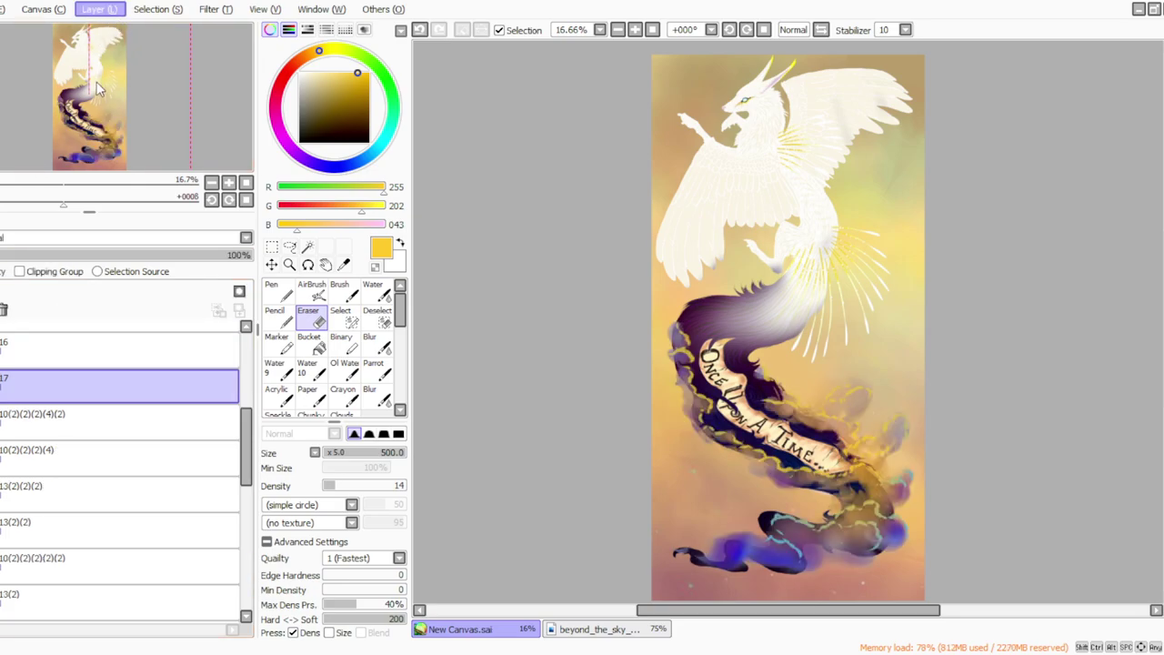
{"action": "key", "text": "ctrl+z"}
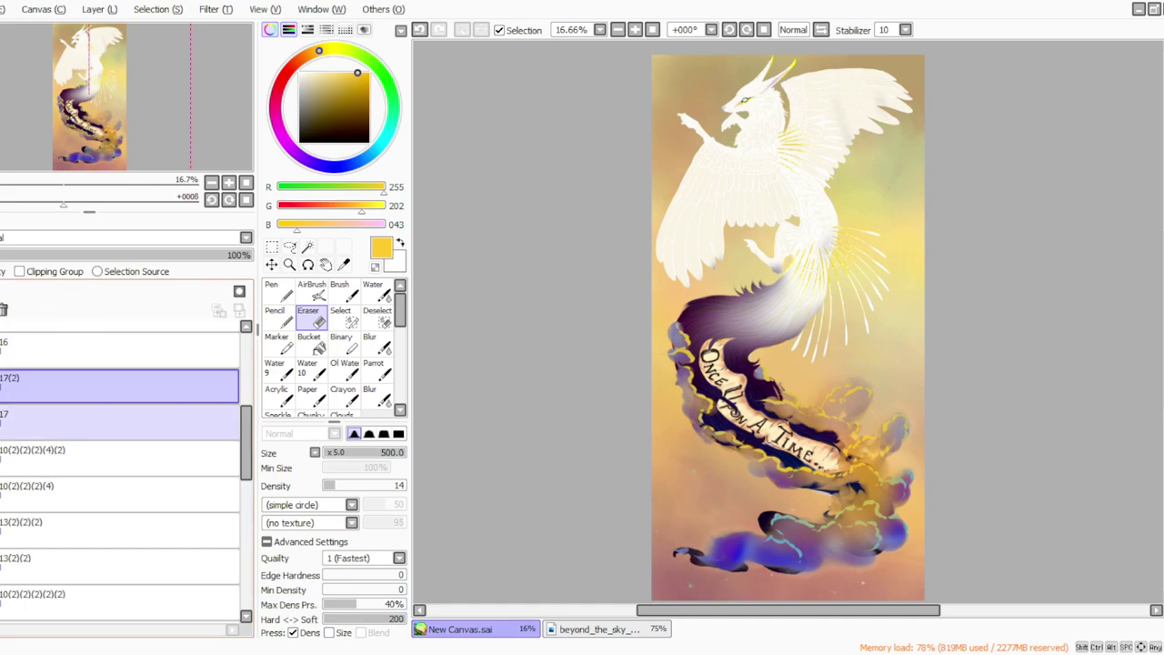
{"action": "left_click", "coordinate": [214, 11]}
{"action": "left_click", "coordinate": [228, 46]}
{"action": "left_click_drag", "start_coordinate": [292, 453], "coordinate": [319, 445]}
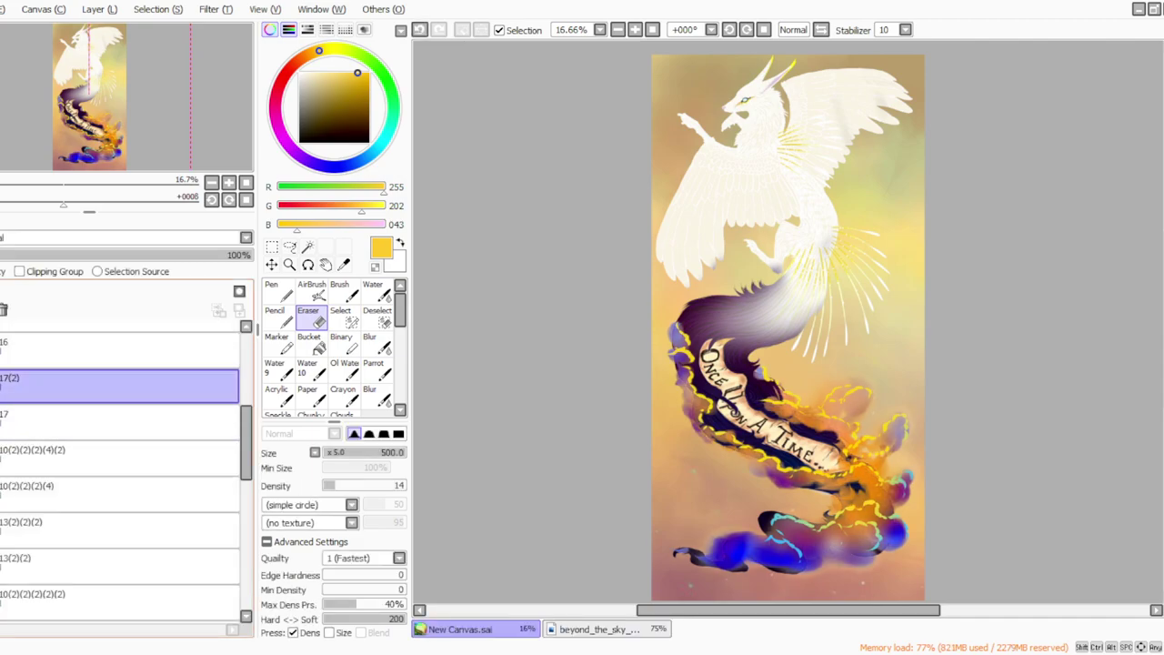
{"action": "left_click", "coordinate": [1, 385]}
{"action": "left_click", "coordinate": [1, 386]}
{"action": "left_click", "coordinate": [0, 385]}
{"action": "left_click", "coordinate": [1, 385]}
{"action": "left_click", "coordinate": [1, 422]}
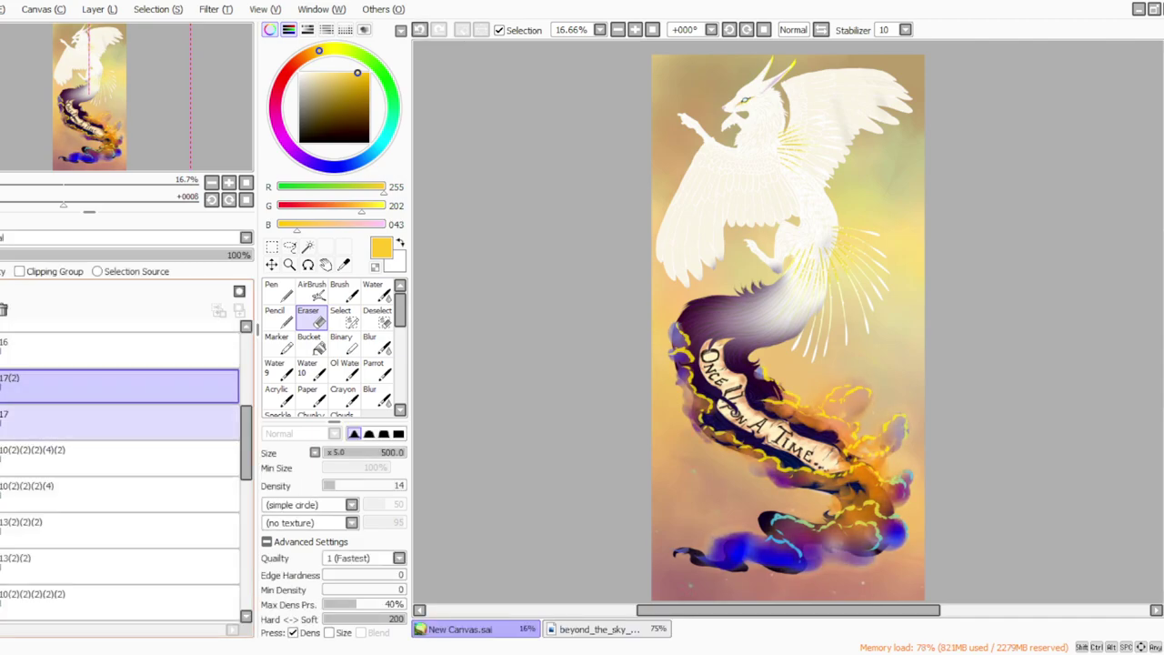
Step: Duplicate tail layer 10(2)(2)(2)(4)(2) and raise the copy's saturation for a richer violet, keeping its opacity at 100%
{"action": "left_click", "coordinate": [2, 458]}
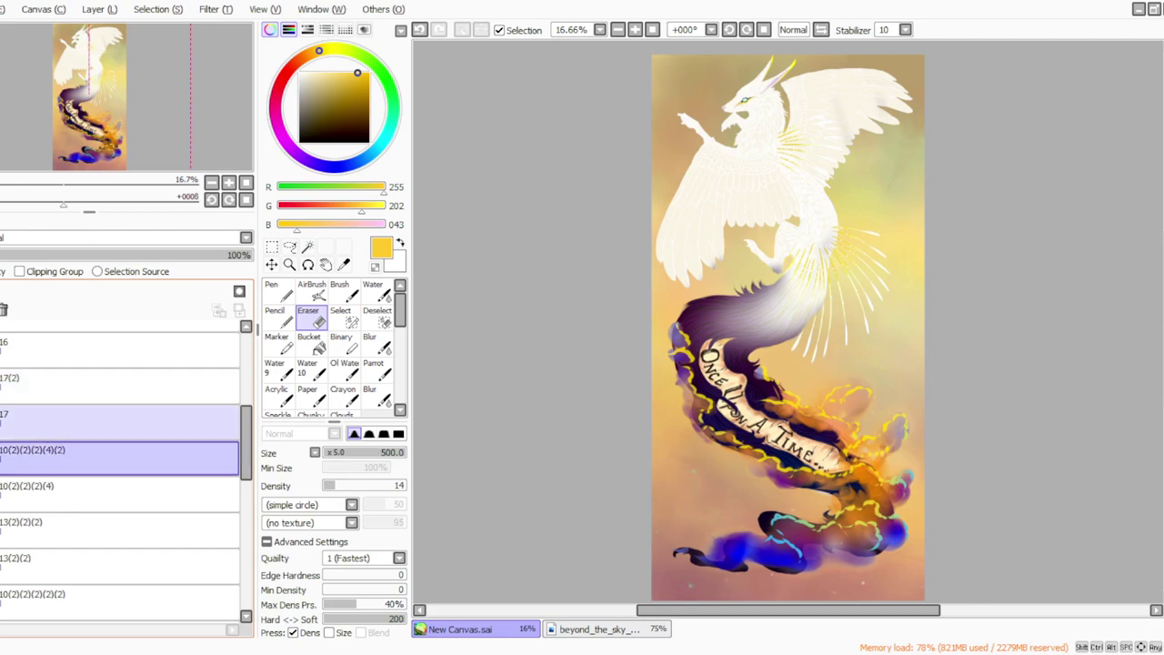
{"action": "left_click", "coordinate": [99, 9]}
{"action": "left_click", "coordinate": [113, 78]}
{"action": "left_click", "coordinate": [216, 9]}
{"action": "left_click", "coordinate": [232, 43]}
{"action": "left_click_drag", "start_coordinate": [312, 454], "coordinate": [335, 424]}
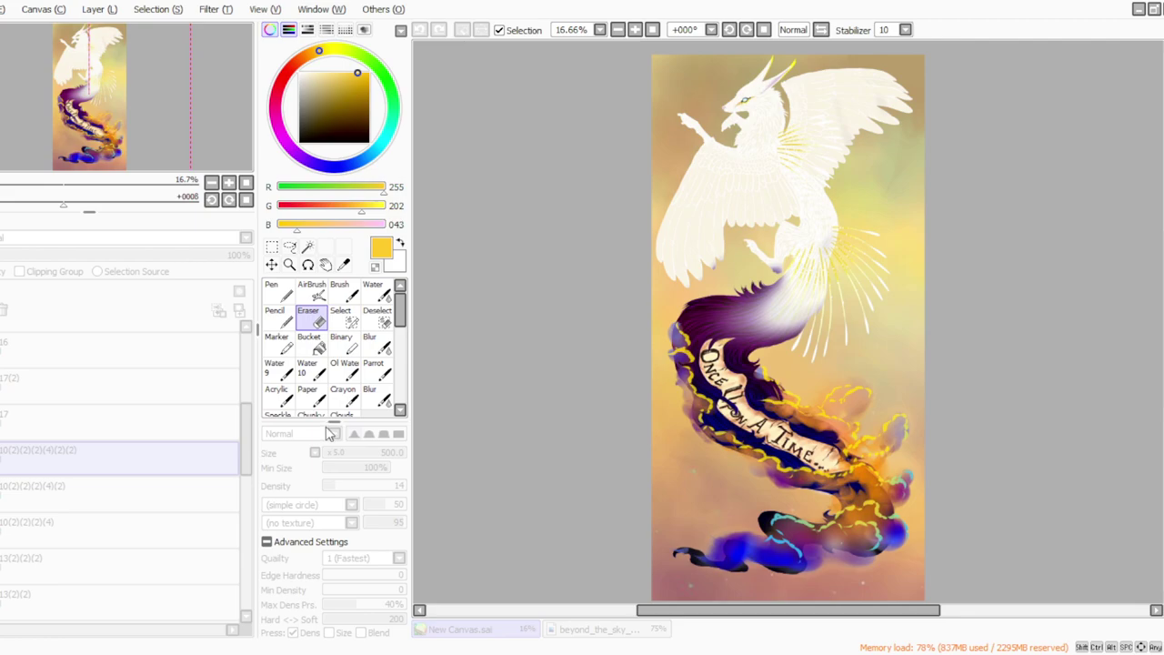
{"action": "left_click", "coordinate": [301, 513]}
{"action": "left_click", "coordinate": [1, 494]}
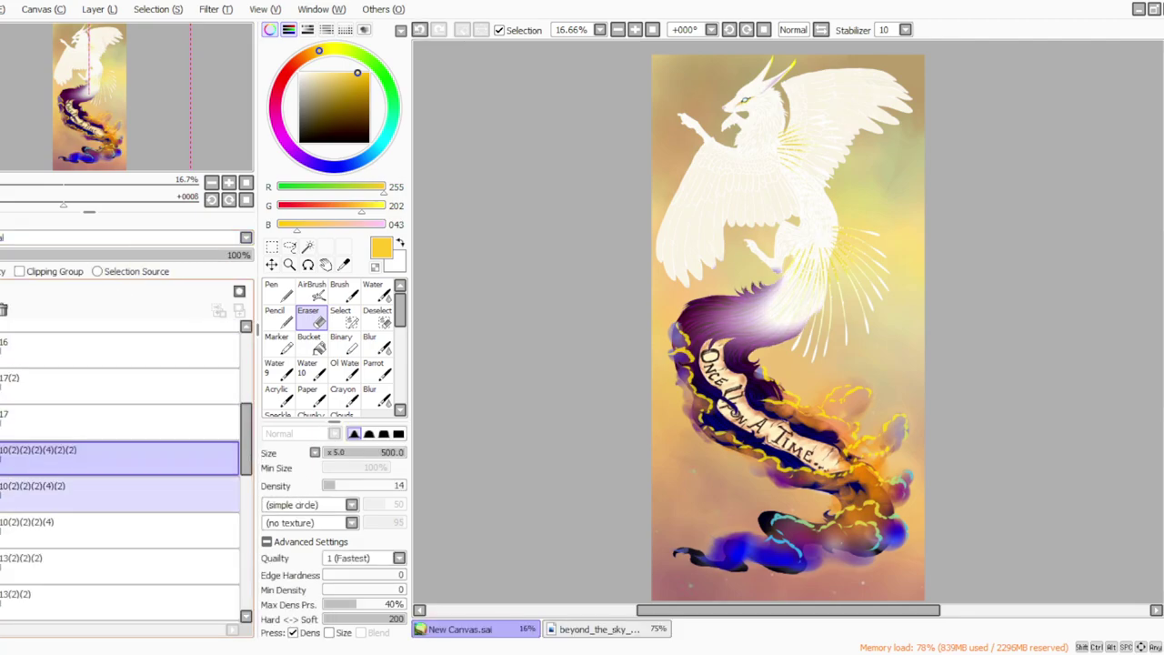
{"action": "left_click_drag", "start_coordinate": [141, 254], "coordinate": [254, 262]}
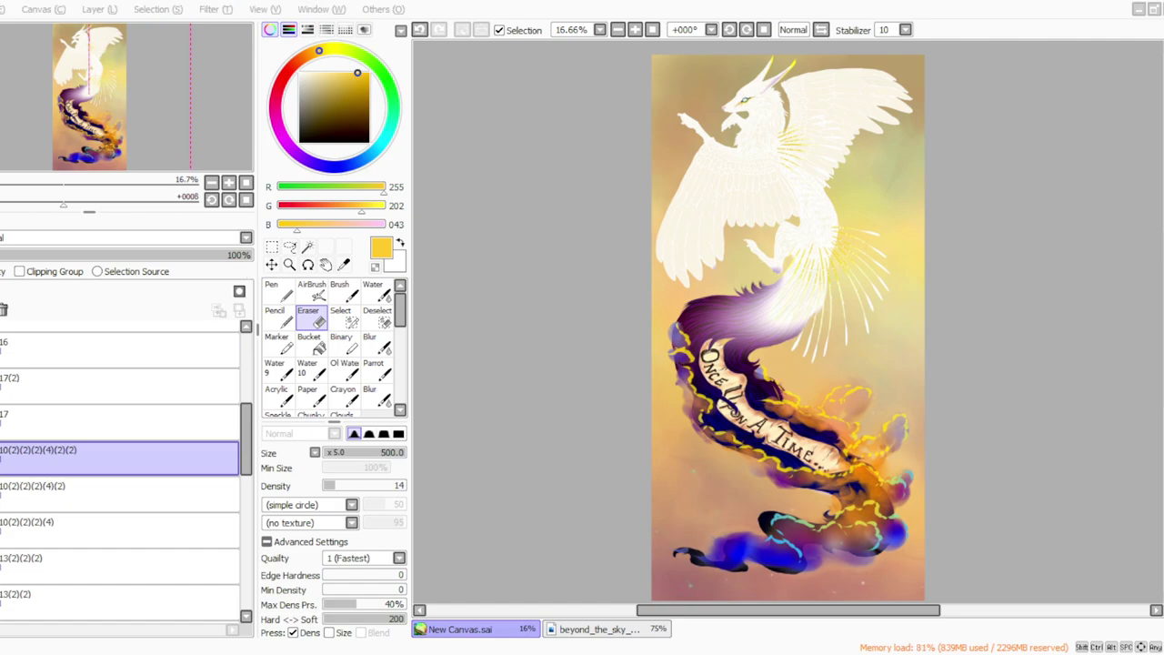
Step: Move smoke layer 17(2) beneath layer 17 and merge it into the saturated tail copy below
{"action": "key", "text": "alt+Tab"}
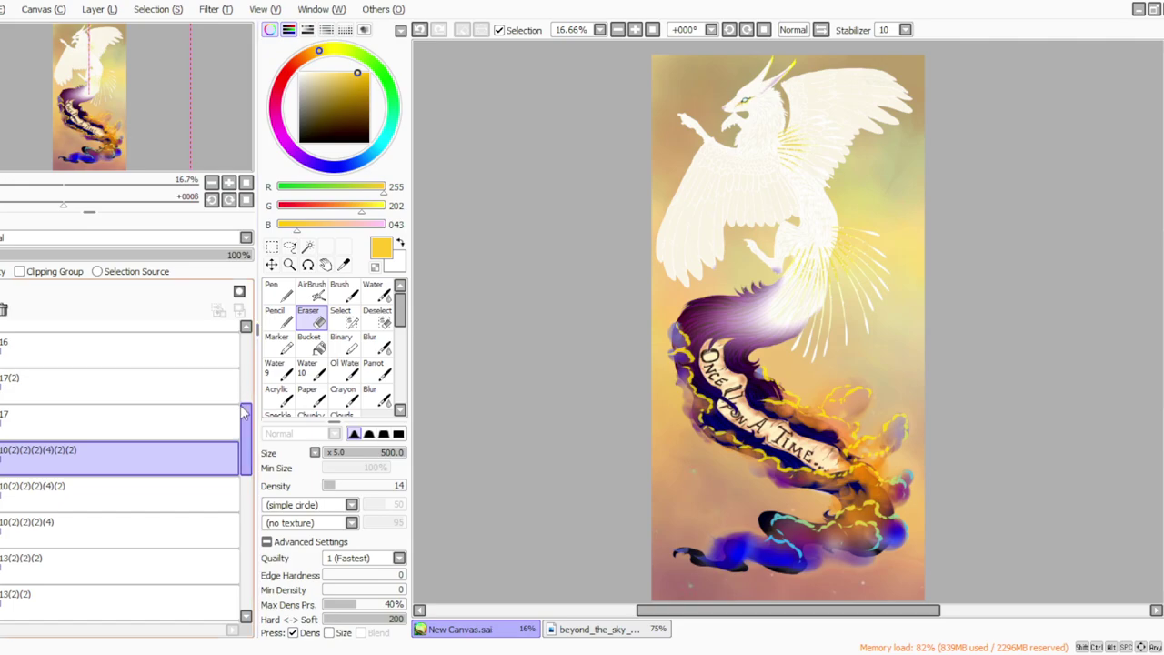
{"action": "left_click_drag", "start_coordinate": [18, 383], "coordinate": [45, 424]}
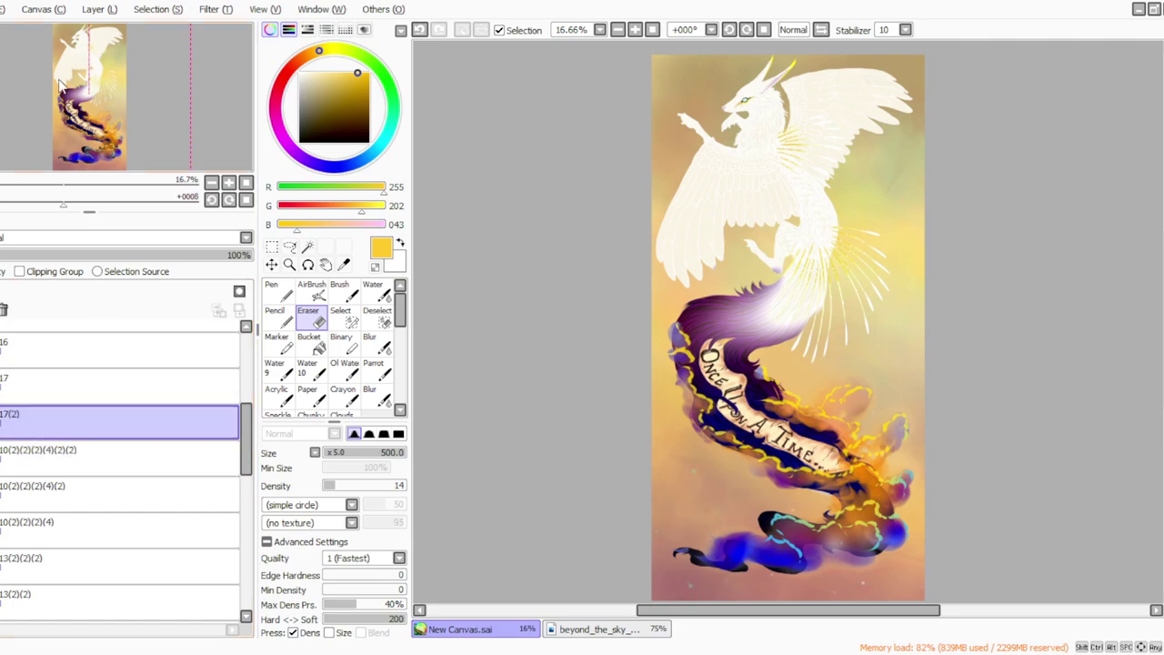
{"action": "left_click", "coordinate": [89, 10]}
{"action": "left_click", "coordinate": [100, 153]}
{"action": "left_click", "coordinate": [1, 421]}
{"action": "left_click", "coordinate": [2, 421]}
{"action": "left_click_drag", "start_coordinate": [172, 253], "coordinate": [295, 266]}
Step: Move the saturated tail copy beneath layer 10(2)(2)(2)(4) and merge it into layer 13(2)(2)(2)
{"action": "left_click_drag", "start_coordinate": [251, 427], "coordinate": [251, 439]}
{"action": "left_click_drag", "start_coordinate": [14, 391], "coordinate": [227, 438]}
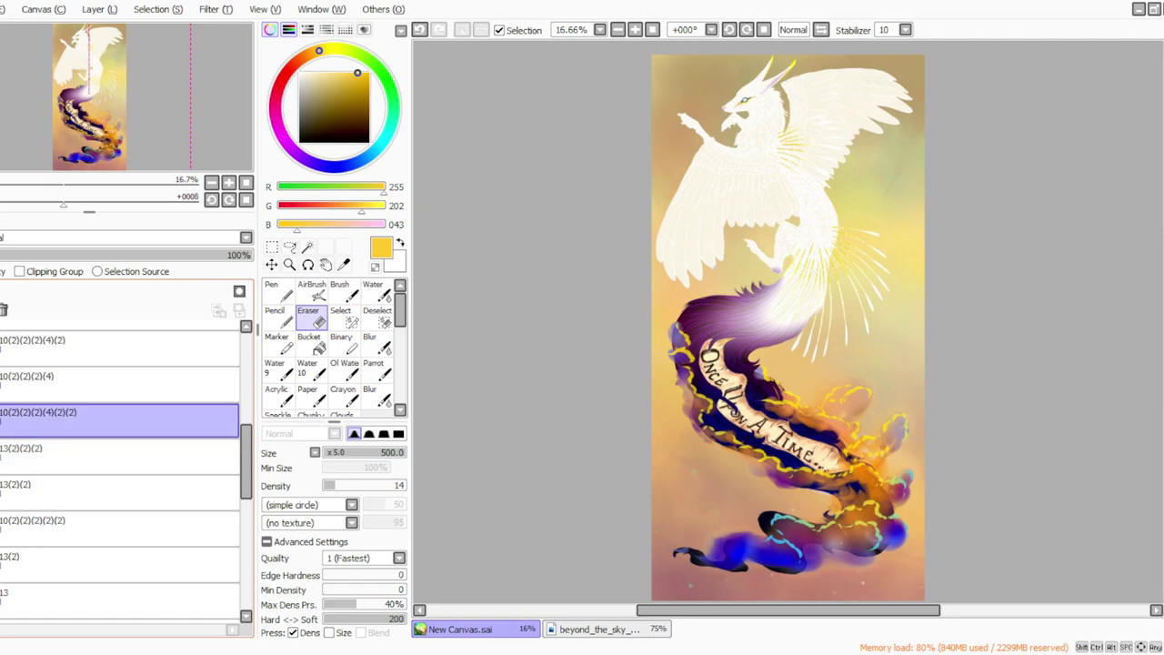
{"action": "left_click", "coordinate": [2, 421]}
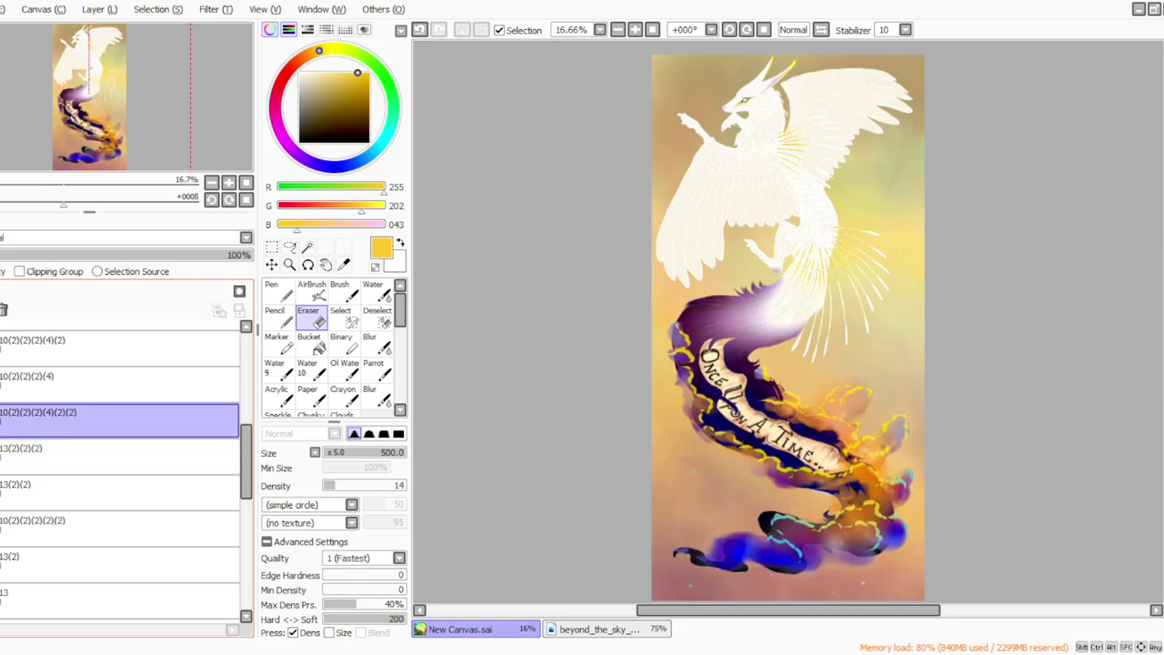
{"action": "left_click", "coordinate": [105, 10]}
{"action": "left_click", "coordinate": [110, 154]}
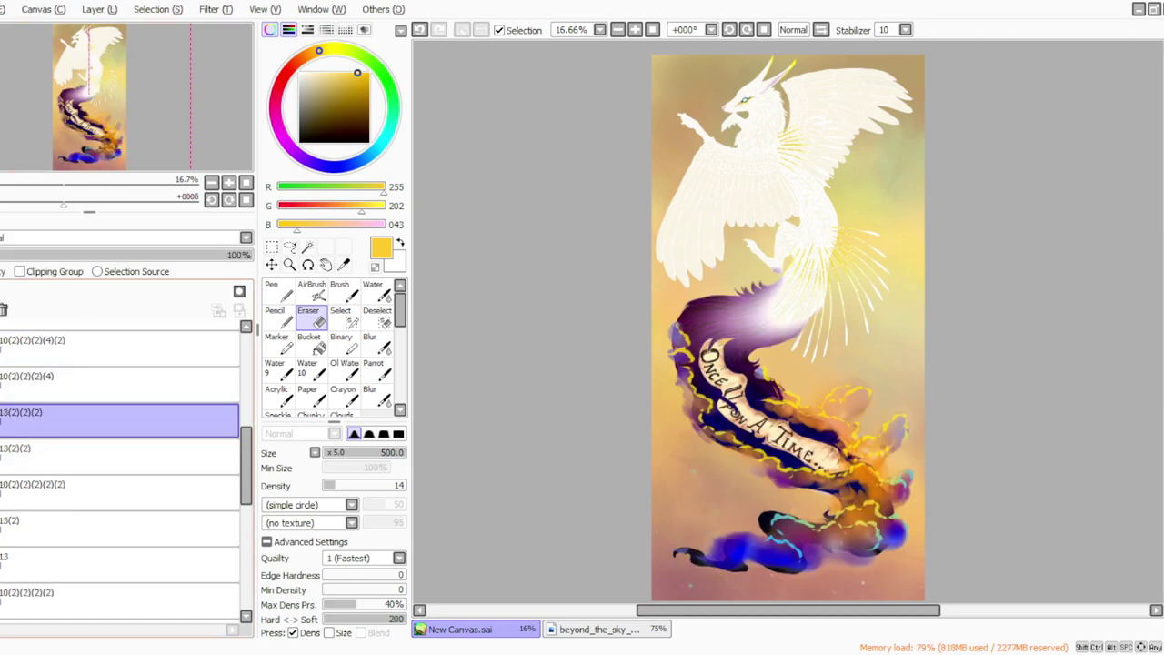
Step: Duplicate the merged layer 13(2)(2)(2) and check the copy by toggling its visibility
{"action": "left_click", "coordinate": [96, 11]}
{"action": "left_click", "coordinate": [109, 70]}
{"action": "left_click", "coordinate": [97, 11]}
{"action": "left_click", "coordinate": [102, 73]}
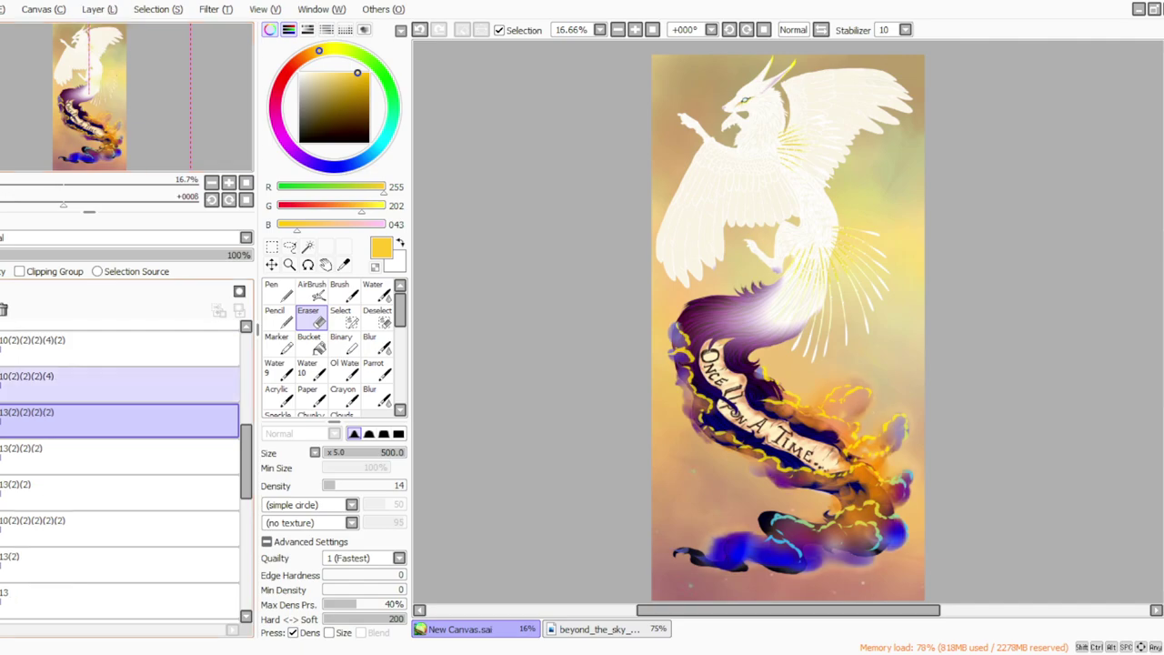
{"action": "left_click", "coordinate": [2, 421]}
{"action": "left_click", "coordinate": [2, 422]}
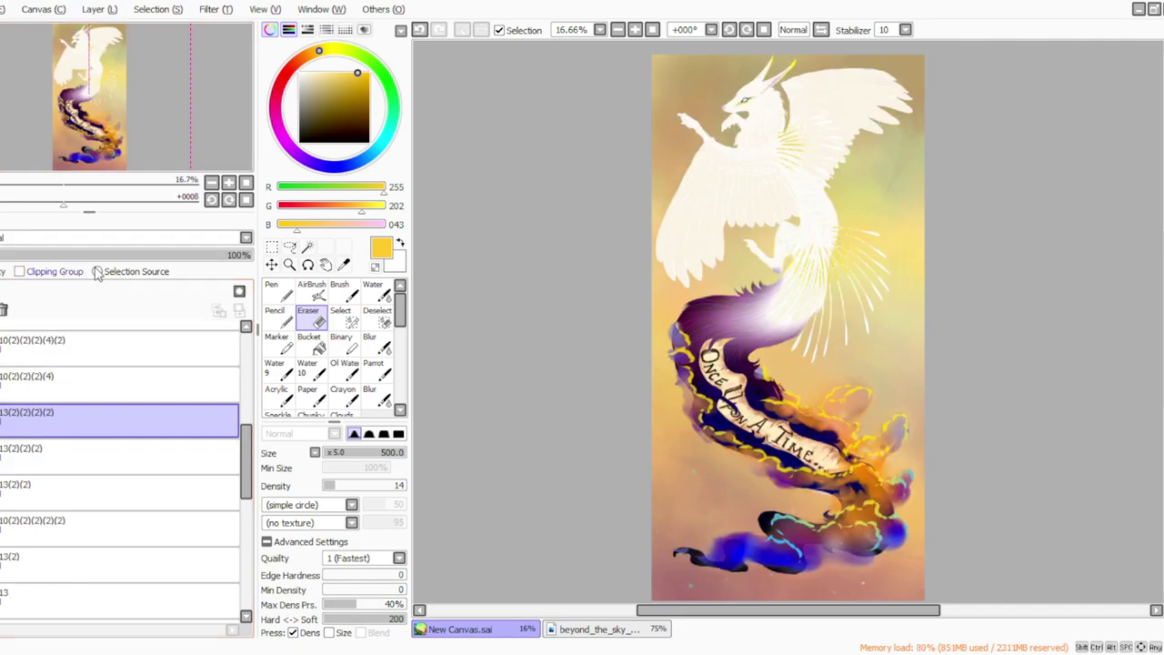
Step: Add a new empty layer above the layer copy 13(2)(2)(2)(2)
{"action": "scroll", "coordinate": [788, 318], "scroll_direction": "down", "scroll_amount": 2}
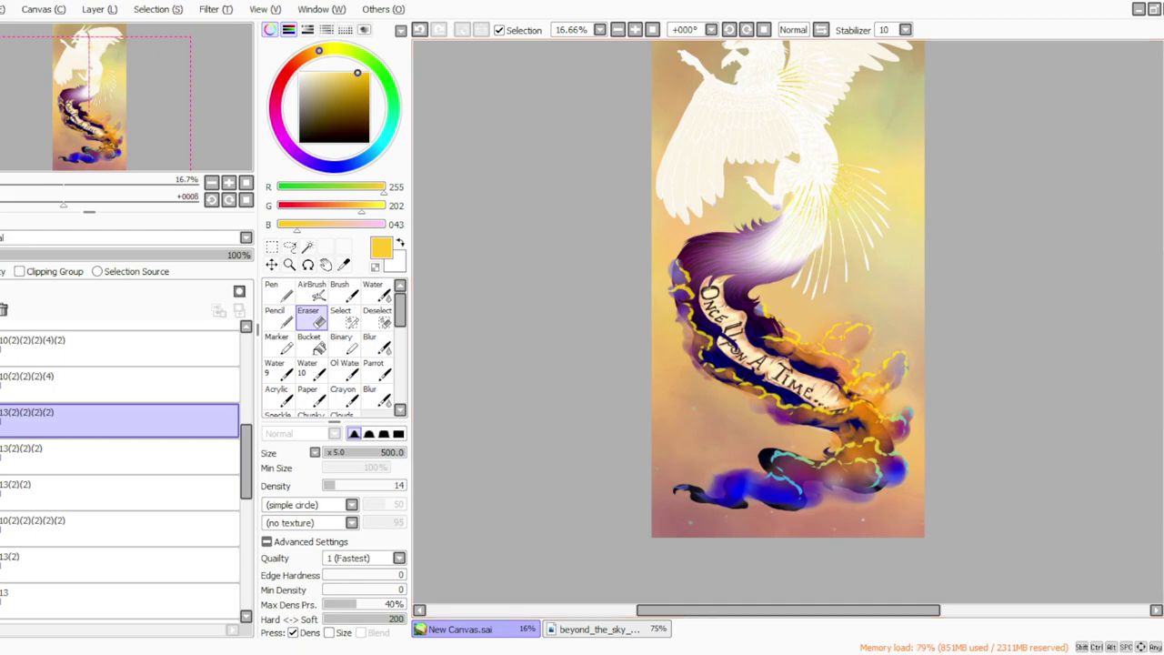
{"action": "left_click", "coordinate": [99, 11]}
{"action": "left_click", "coordinate": [102, 27]}
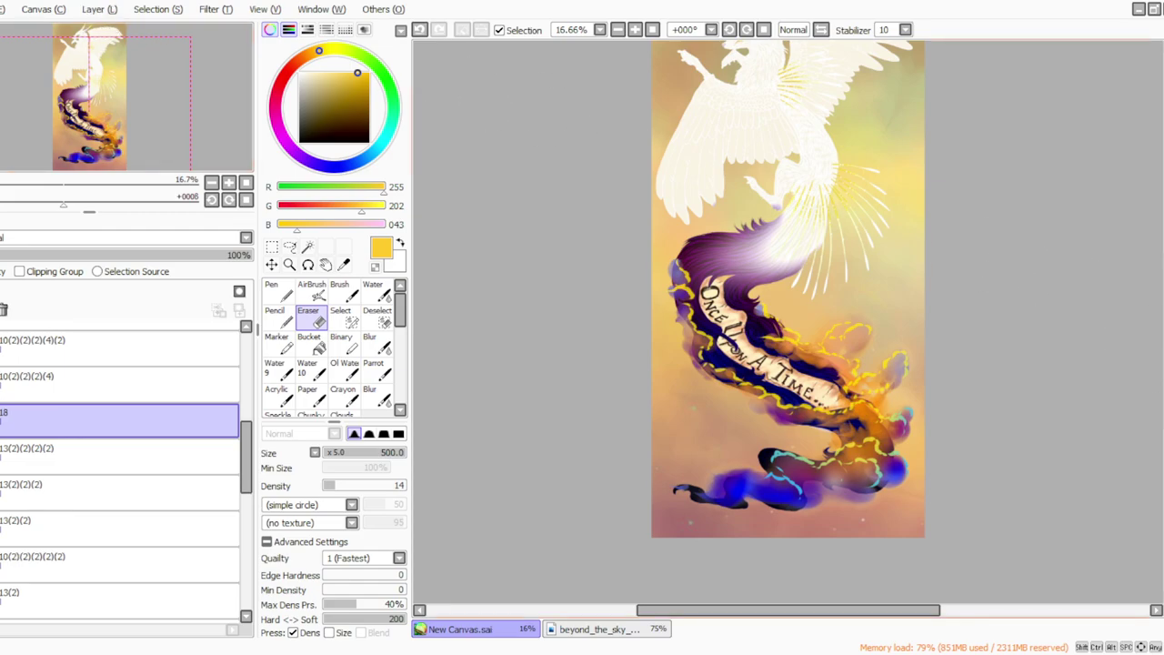
Step: Block in a light cyan (187, 237, 246) high-heeled slipper on the blue lower tail with the Parrot brush at size 55
{"action": "scroll", "coordinate": [788, 290], "scroll_direction": "down", "scroll_amount": 4}
{"action": "left_click", "coordinate": [635, 30]}
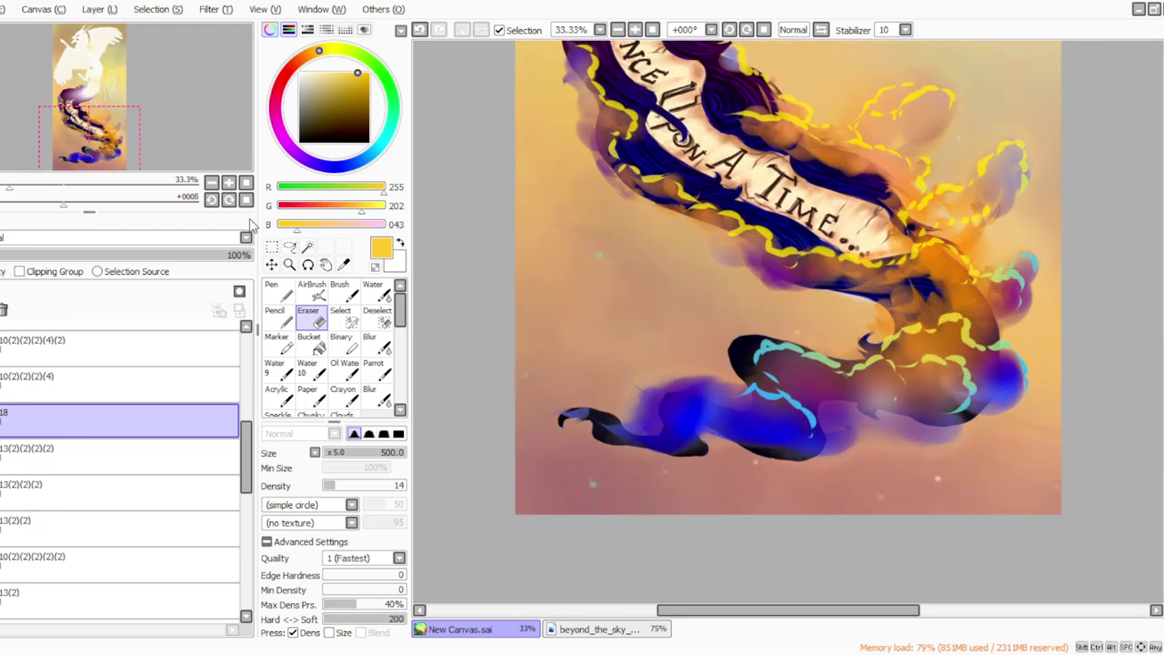
{"action": "left_click", "coordinate": [374, 368]}
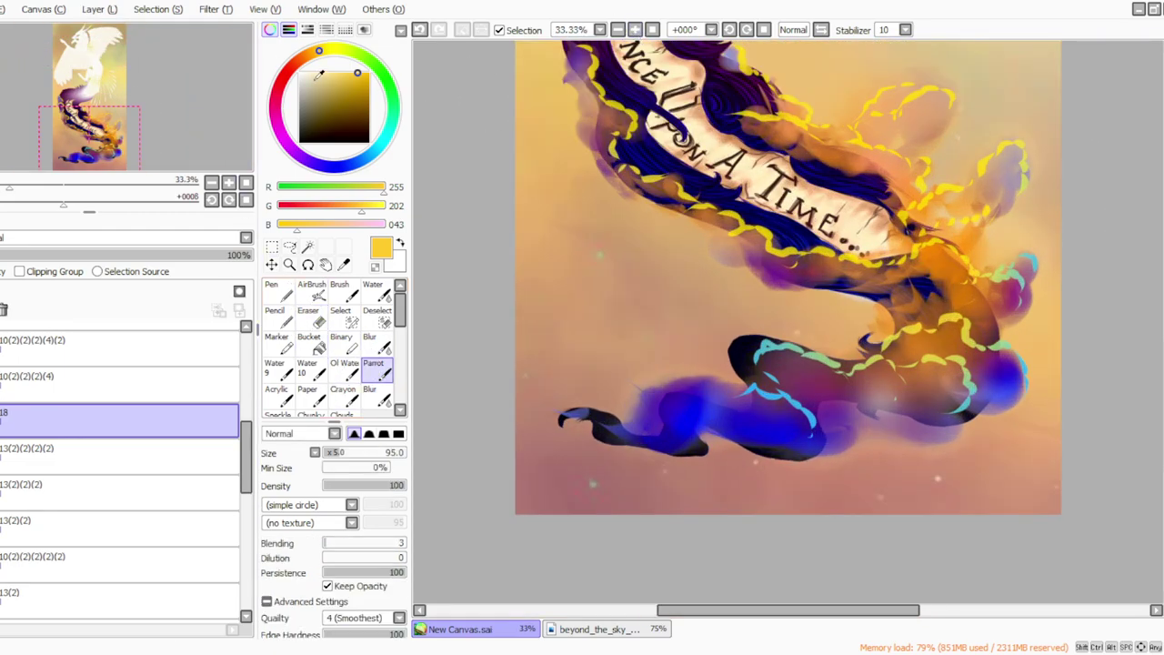
{"action": "left_click", "coordinate": [380, 146]}
{"action": "left_click", "coordinate": [316, 75]}
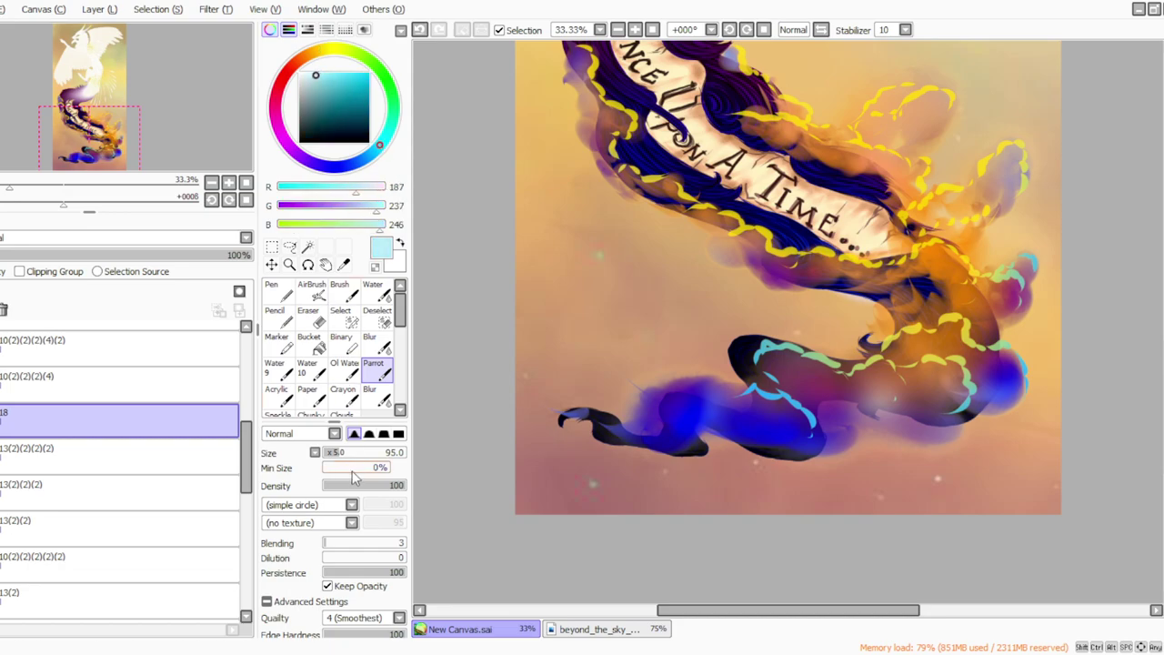
{"action": "left_click", "coordinate": [328, 452]}
{"action": "left_click_drag", "start_coordinate": [684, 611], "coordinate": [711, 608]}
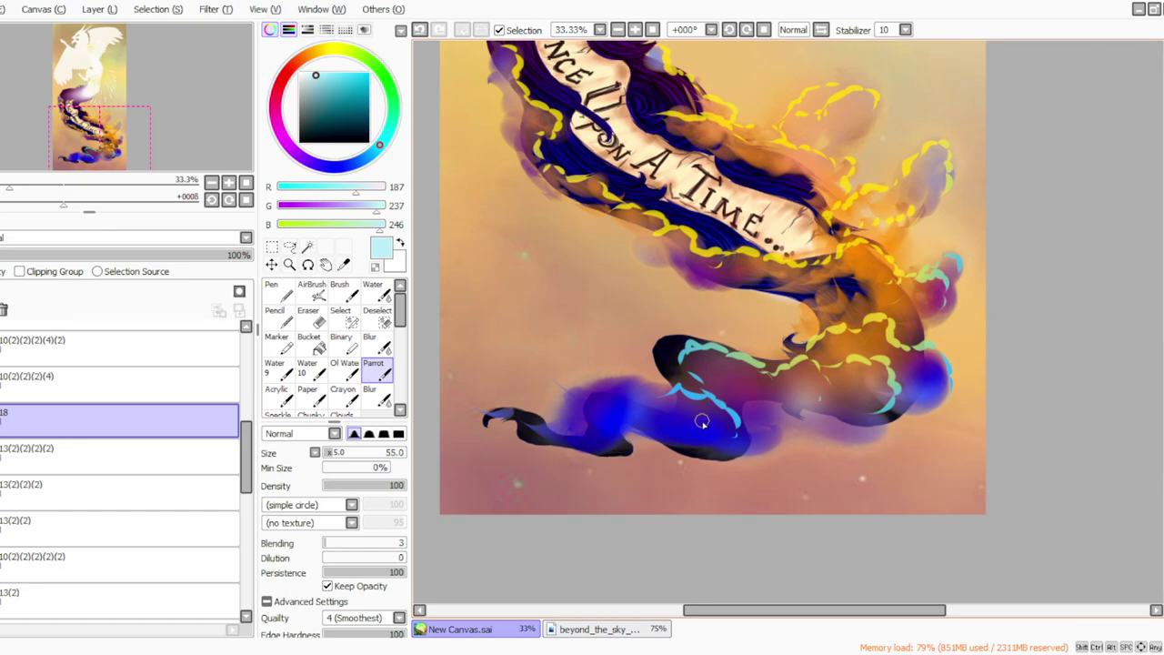
{"action": "mouse_move", "coordinate": [709, 427]}
{"action": "left_mouse_down"}
{"action": "mouse_move", "coordinate": [735, 453]}
{"action": "mouse_move", "coordinate": [703, 427]}
{"action": "mouse_move", "coordinate": [733, 447]}
{"action": "mouse_move", "coordinate": [721, 449]}
{"action": "left_mouse_up"}
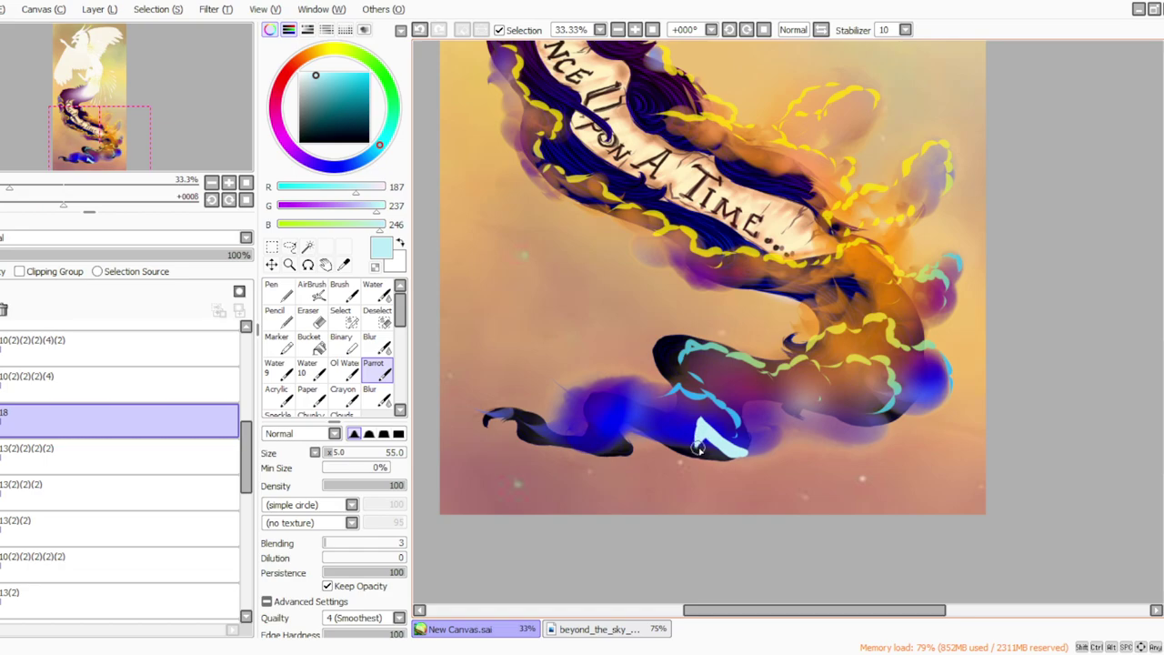
Step: Set the Eraser density to 100 and rotate the slipper shape slightly counterclockwise
{"action": "left_click", "coordinate": [313, 321]}
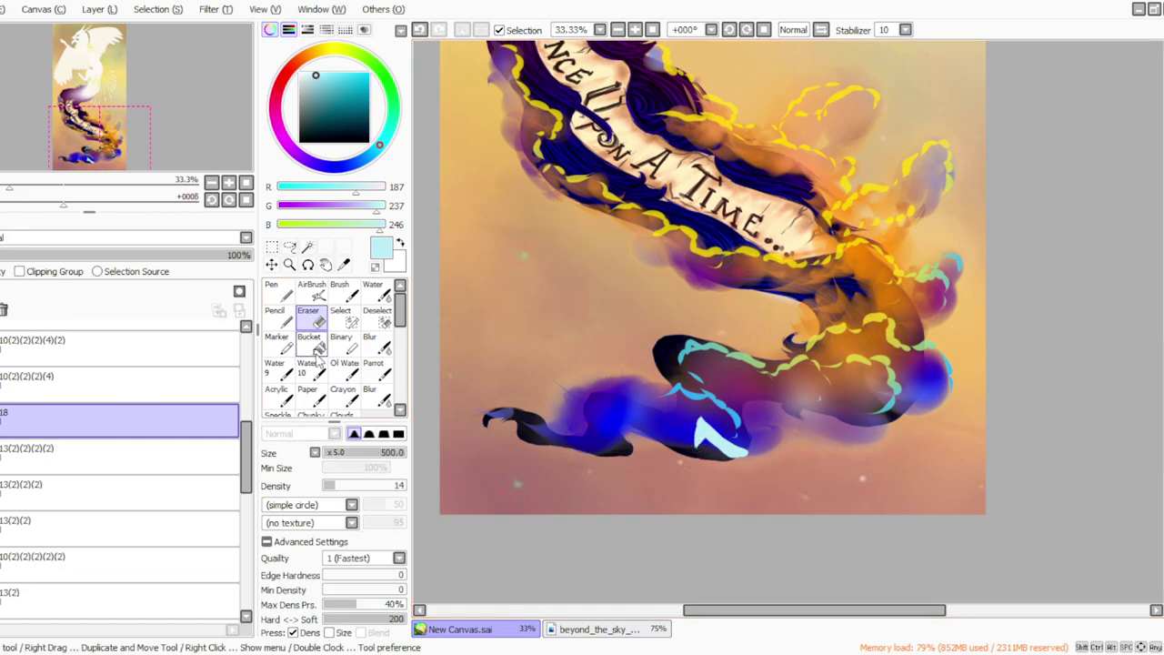
{"action": "left_click_drag", "start_coordinate": [334, 485], "coordinate": [405, 487]}
{"action": "left_click", "coordinate": [269, 248]}
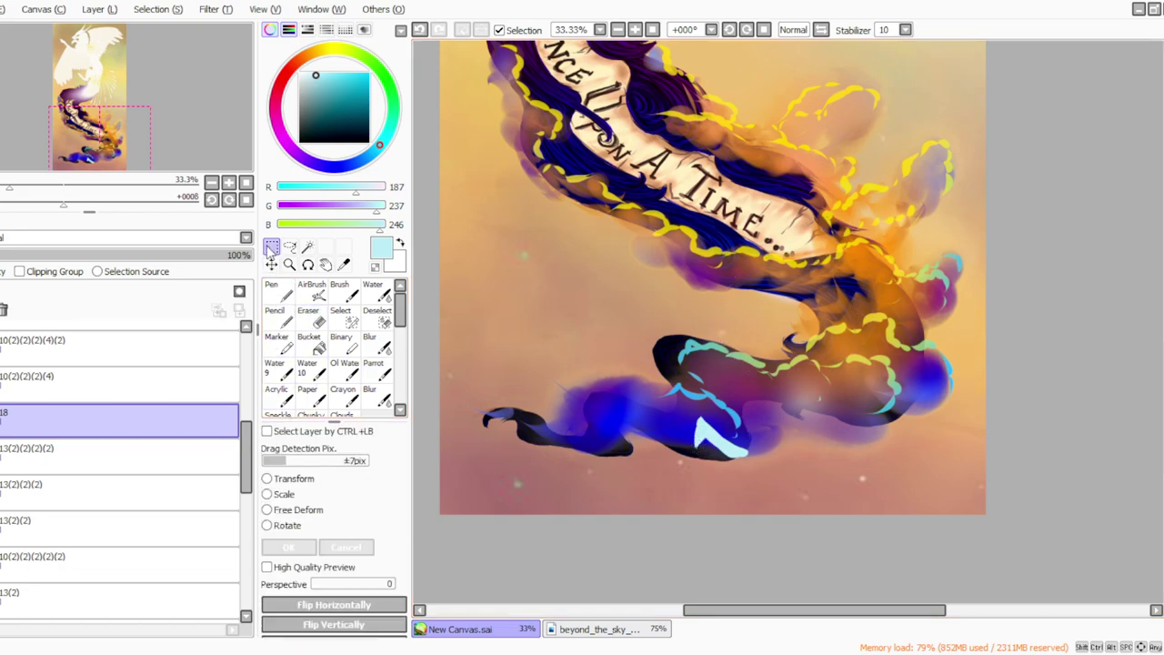
{"action": "left_click", "coordinate": [272, 526]}
{"action": "left_click_drag", "start_coordinate": [639, 436], "coordinate": [500, 492]}
{"action": "left_click", "coordinate": [291, 548]}
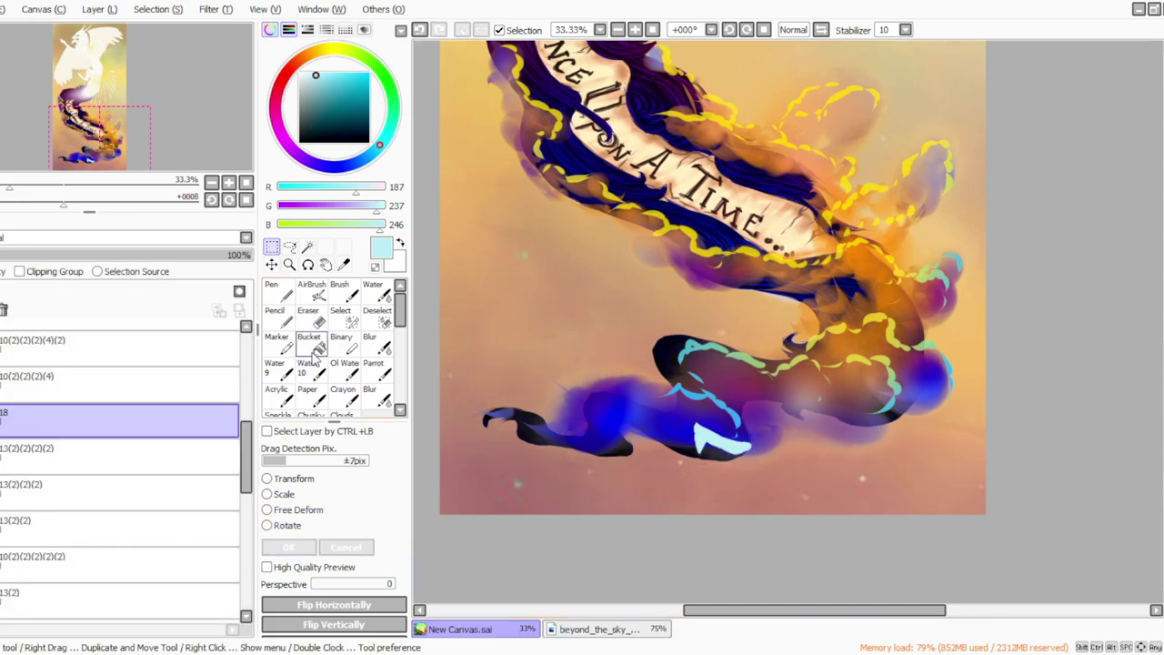
Step: Reshape the slipper's sole and heel with the Eraser at size 40 and the Parrot brush at size 55
{"action": "left_click", "coordinate": [377, 371]}
{"action": "left_click", "coordinate": [315, 321]}
{"action": "left_click", "coordinate": [333, 451]}
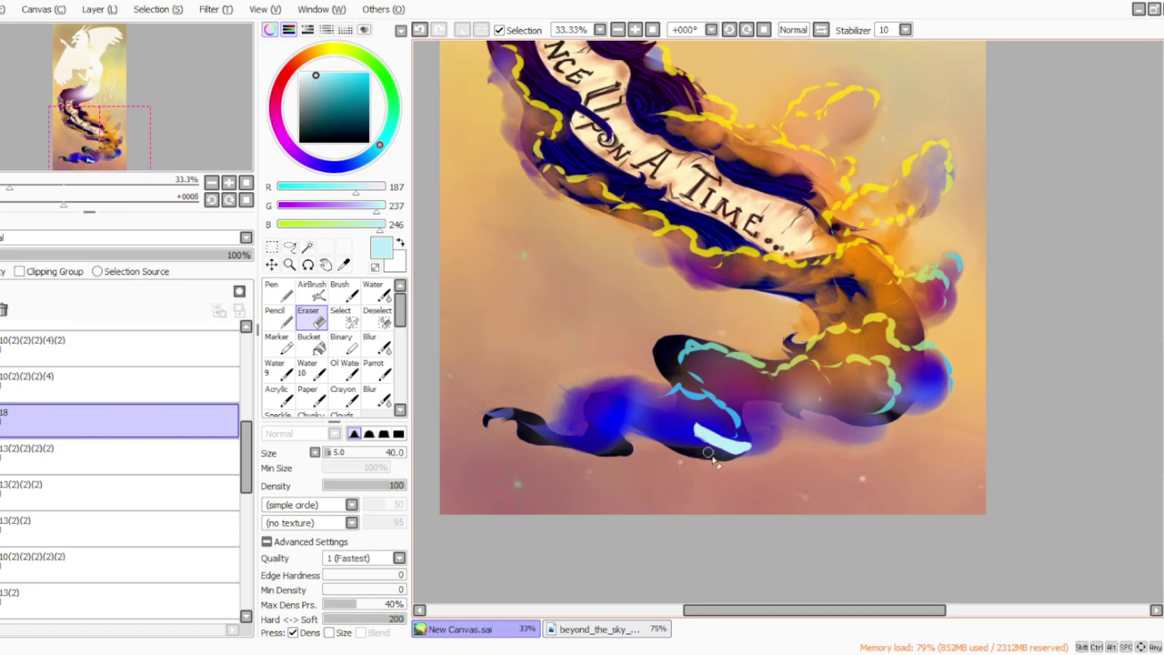
{"action": "left_click", "coordinate": [374, 368]}
{"action": "left_click_drag", "start_coordinate": [748, 446], "coordinate": [732, 455]}
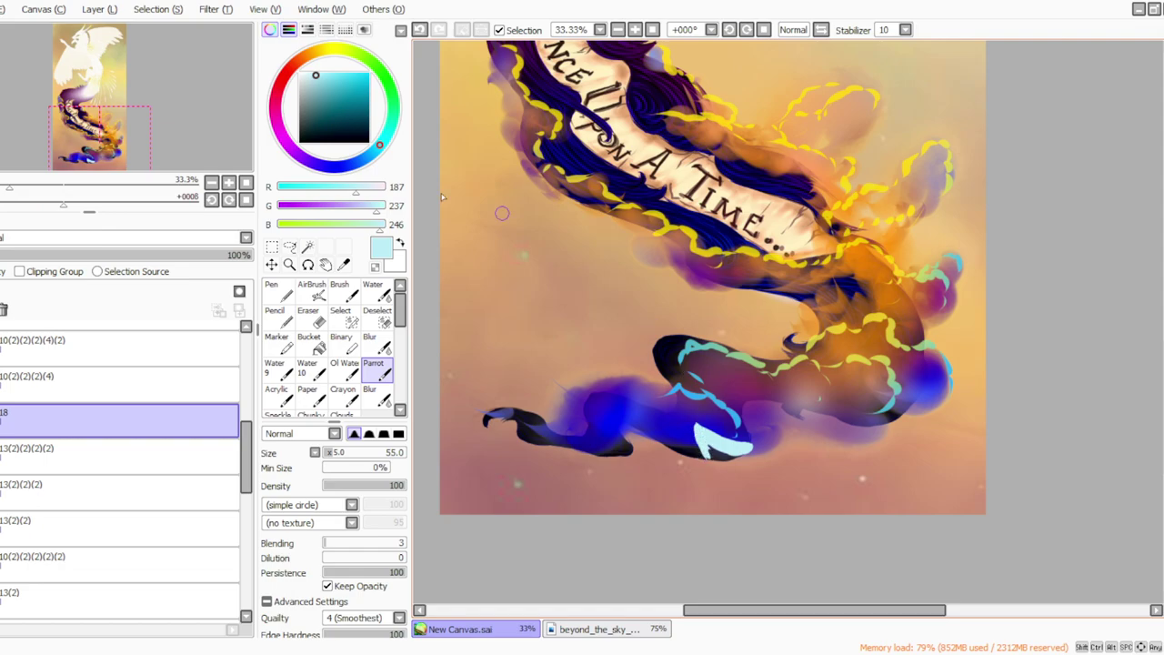
{"action": "left_click", "coordinate": [309, 317]}
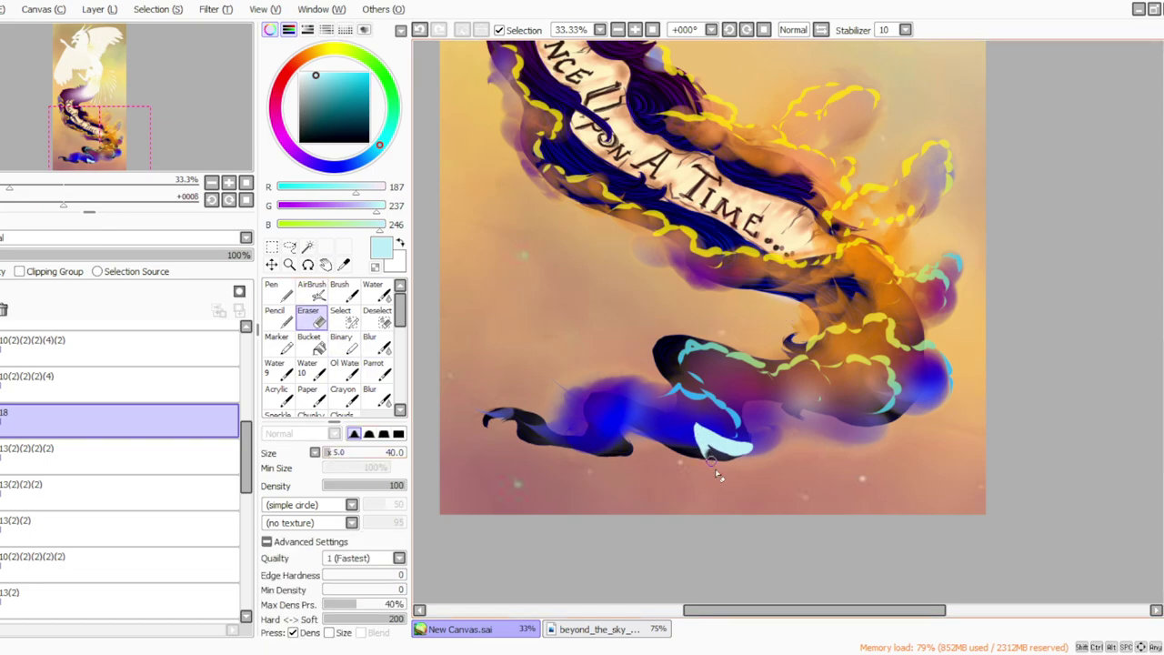
{"action": "left_click", "coordinate": [376, 368]}
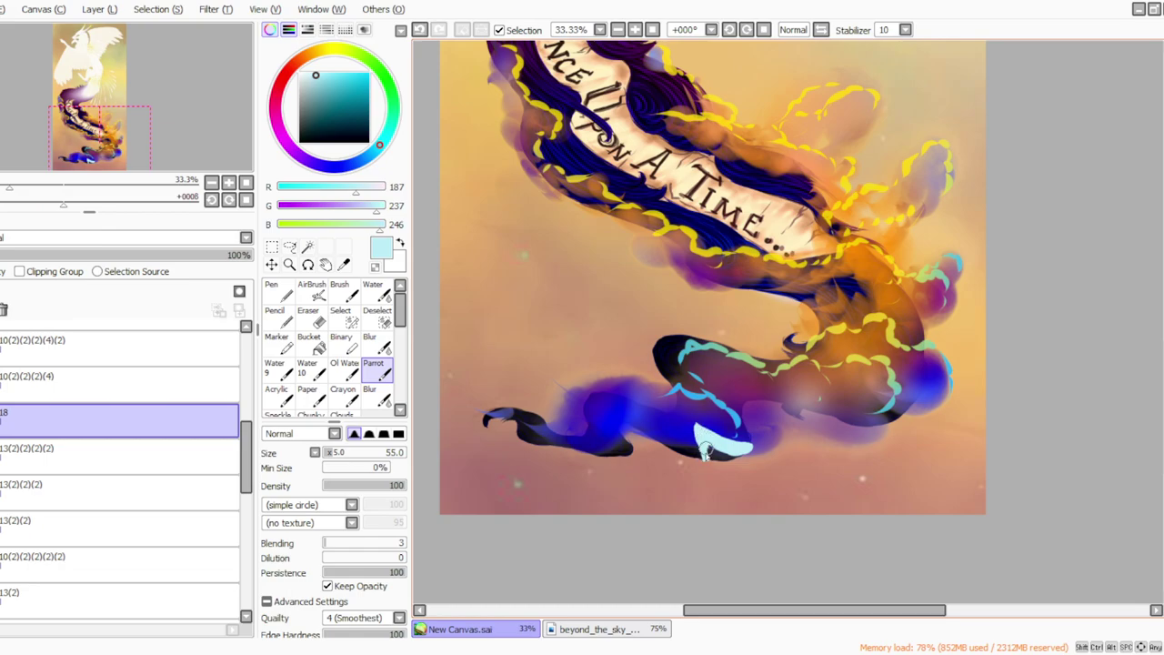
Step: Add a new layer above slipper layer 18 and lower layer 18's opacity to 60%
{"action": "left_click", "coordinate": [94, 11]}
{"action": "left_click", "coordinate": [92, 29]}
{"action": "left_click", "coordinate": [15, 449]}
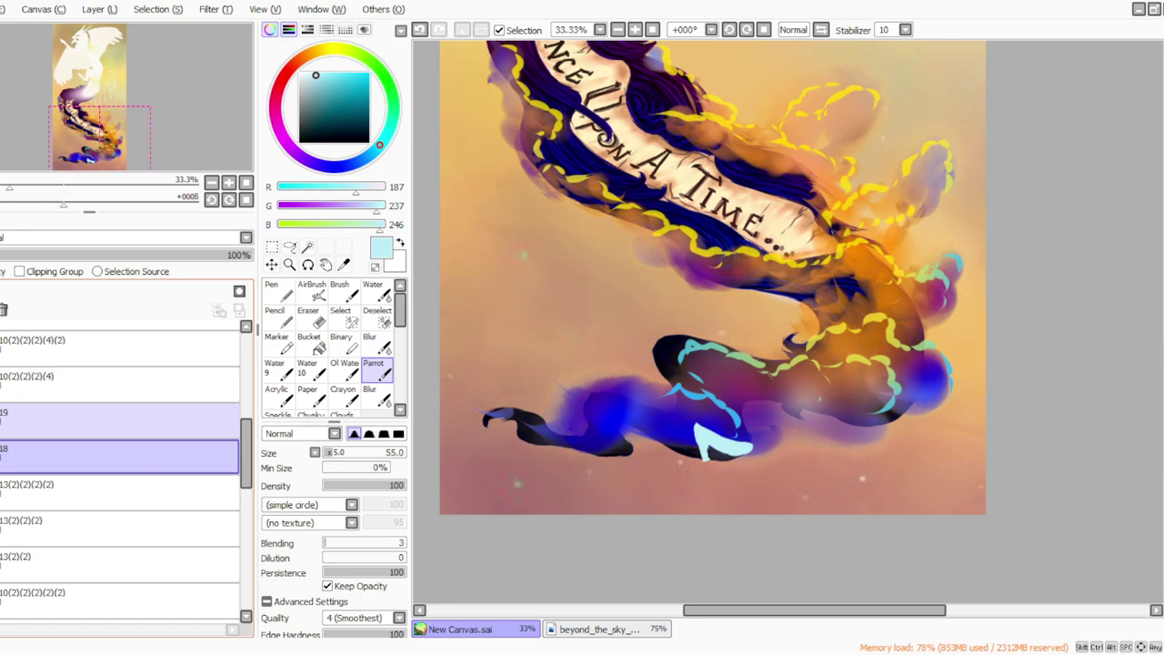
{"action": "left_click", "coordinate": [130, 255]}
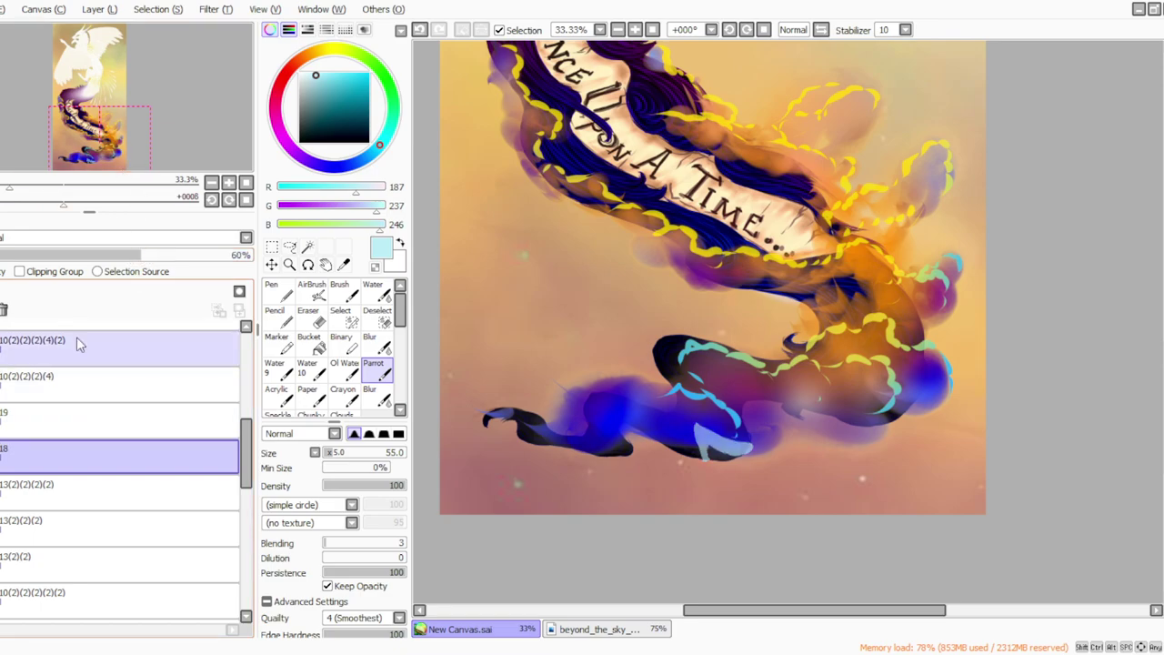
Step: Outline the slipper in pale cyan (220, 250, 255) on layer 19 with the Parrot brush at size 20 and density 38
{"action": "left_click", "coordinate": [91, 420]}
{"action": "left_click", "coordinate": [326, 453]}
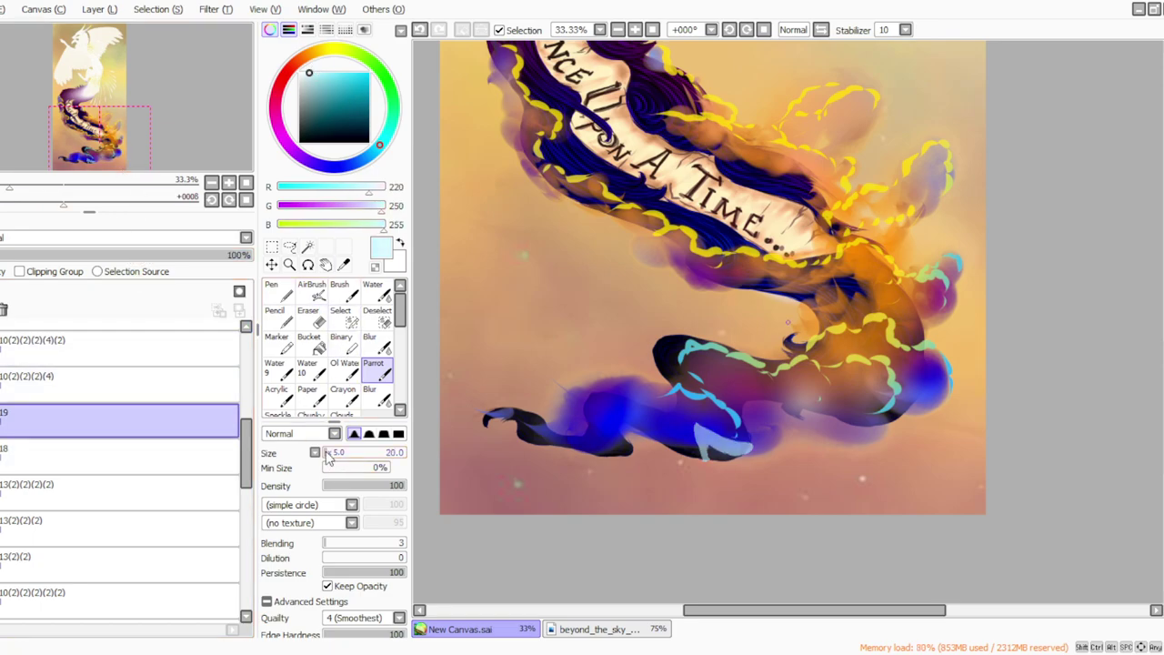
{"action": "left_click", "coordinate": [746, 30]}
{"action": "left_click", "coordinate": [746, 30]}
{"action": "left_click", "coordinate": [746, 30]}
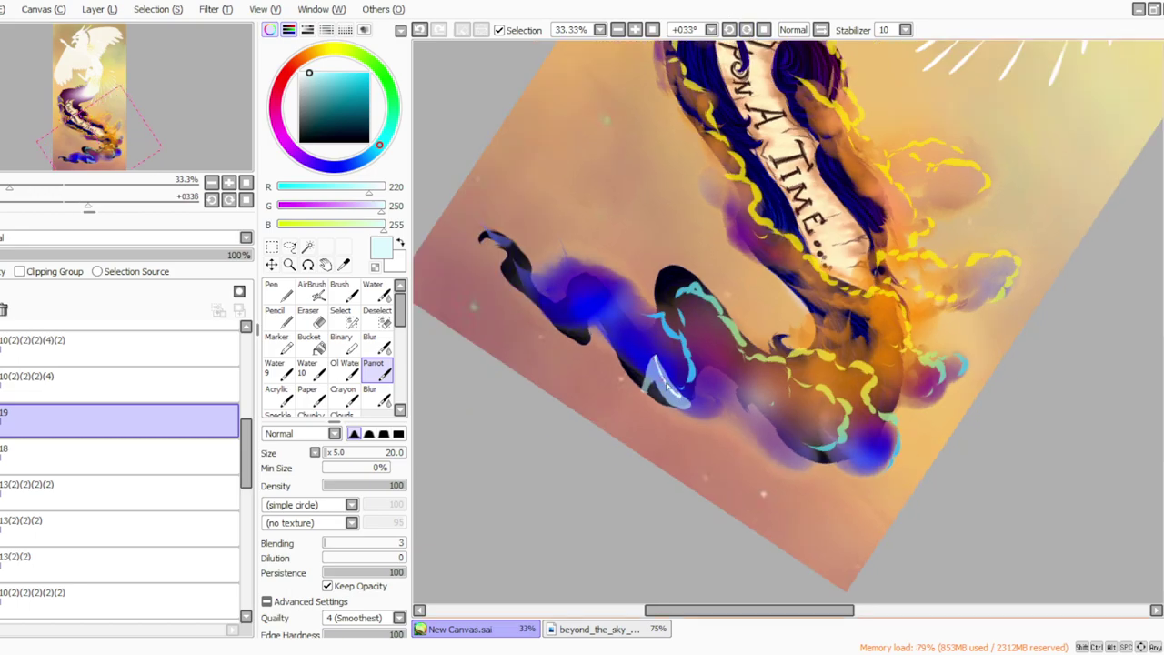
{"action": "left_click", "coordinate": [355, 487]}
{"action": "left_click", "coordinate": [421, 31]}
{"action": "mouse_move", "coordinate": [655, 361]}
{"action": "left_mouse_down"}
{"action": "mouse_move", "coordinate": [678, 393]}
{"action": "mouse_move", "coordinate": [649, 355]}
{"action": "mouse_move", "coordinate": [660, 390]}
{"action": "mouse_move", "coordinate": [647, 379]}
{"action": "mouse_move", "coordinate": [690, 411]}
{"action": "left_mouse_up"}
{"action": "left_click_drag", "start_coordinate": [645, 375], "coordinate": [646, 391]}
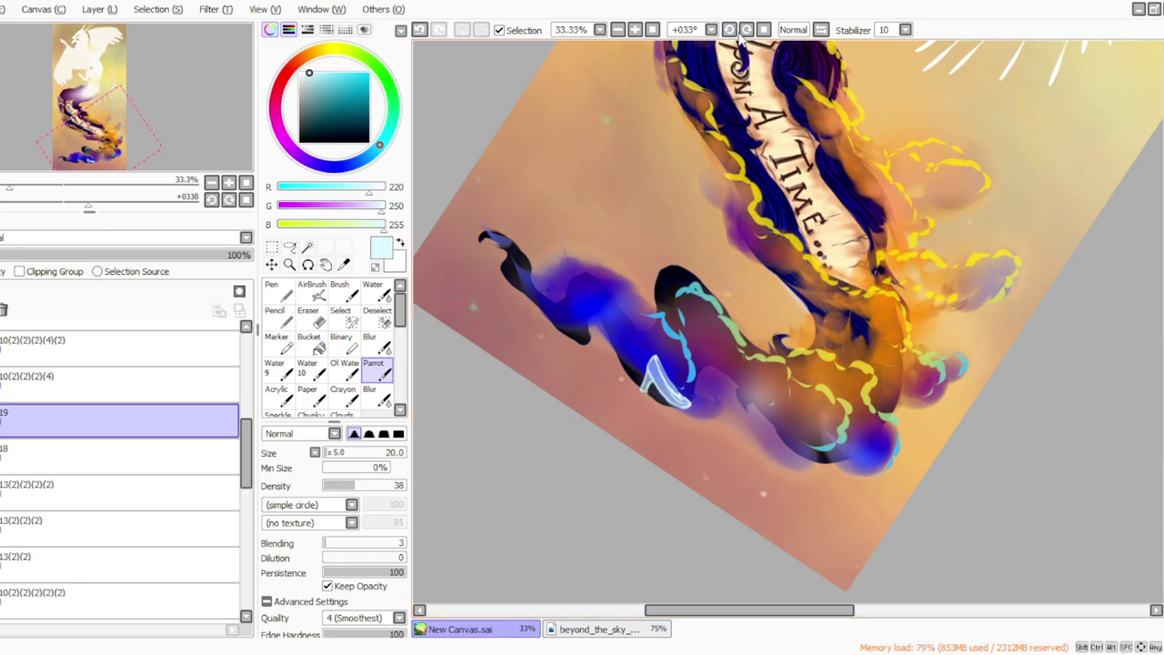
{"action": "left_click", "coordinate": [764, 29]}
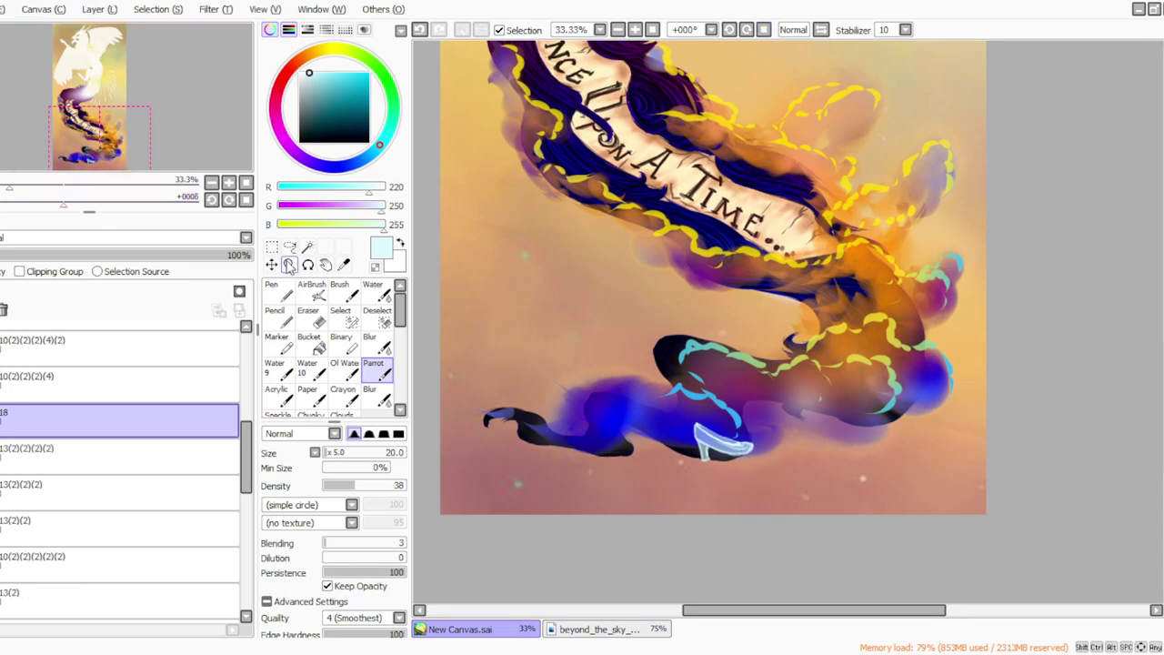
Step: Lasso the slipper's heel and adjust it with Free Deform, and flip slipper layer 18 horizontally
{"action": "left_click", "coordinate": [289, 246]}
{"action": "mouse_move", "coordinate": [694, 472]}
{"action": "left_mouse_down"}
{"action": "mouse_move", "coordinate": [708, 440]}
{"action": "mouse_move", "coordinate": [691, 470]}
{"action": "left_mouse_up"}
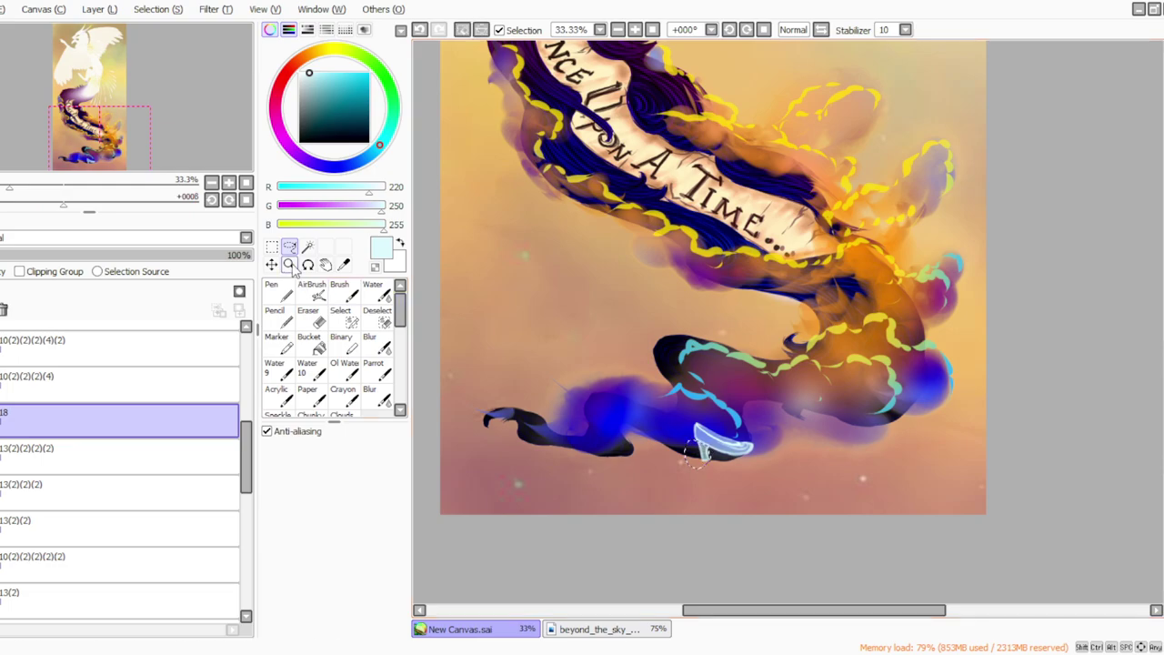
{"action": "key", "text": "ctrl+t"}
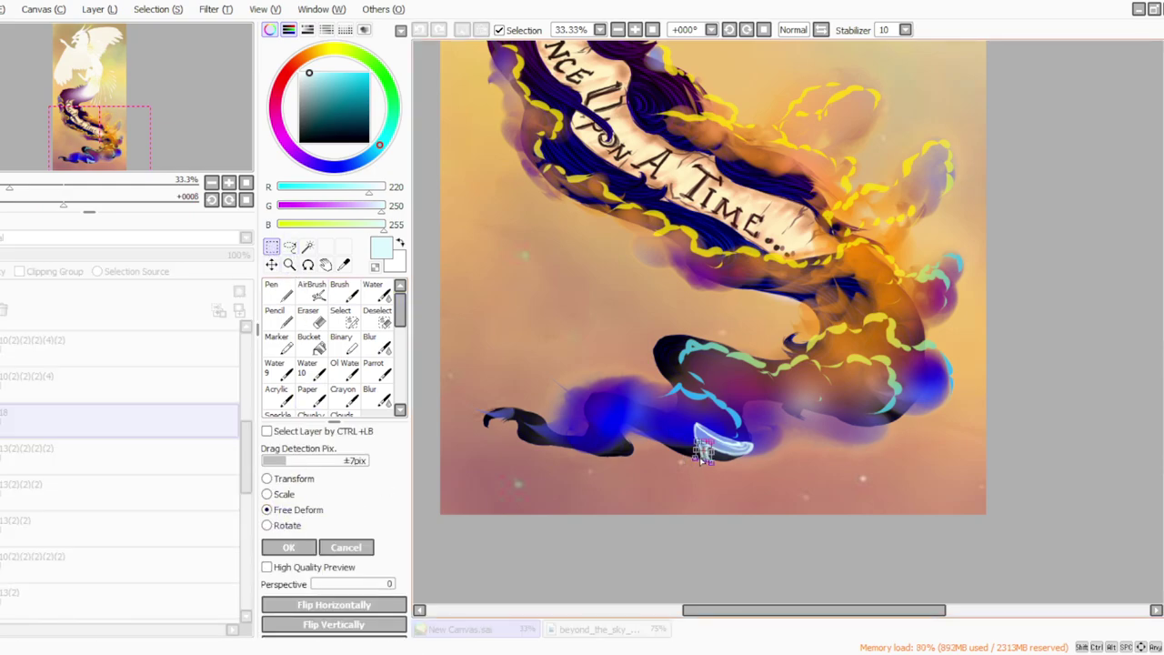
{"action": "left_click", "coordinate": [291, 548]}
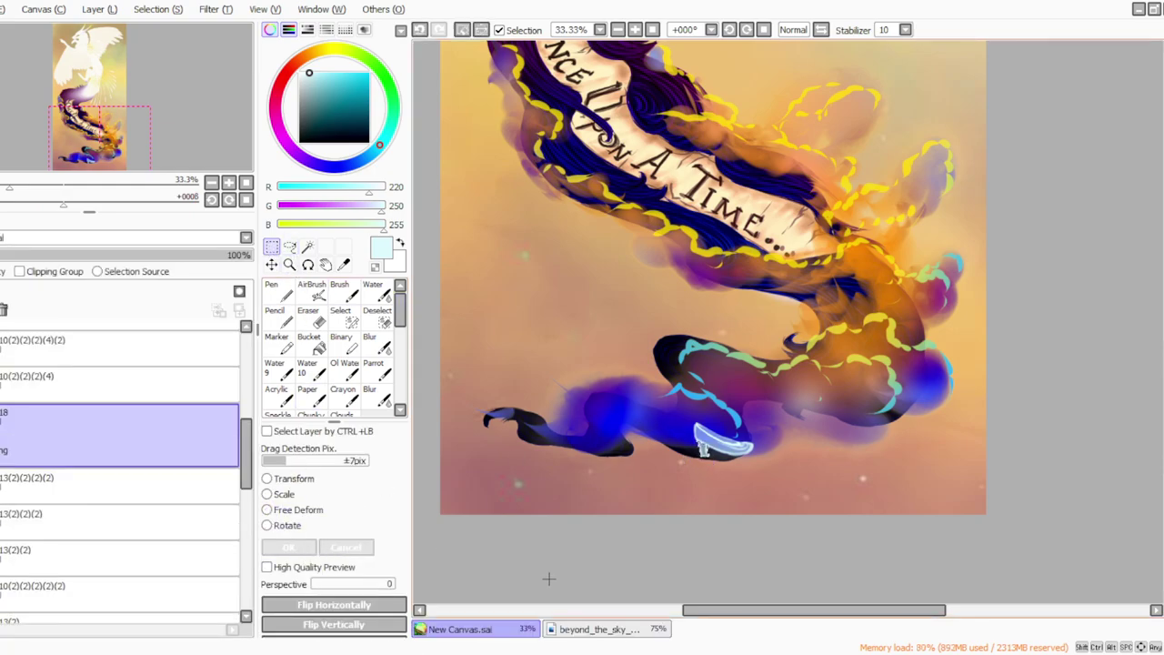
{"action": "left_click", "coordinate": [100, 9]}
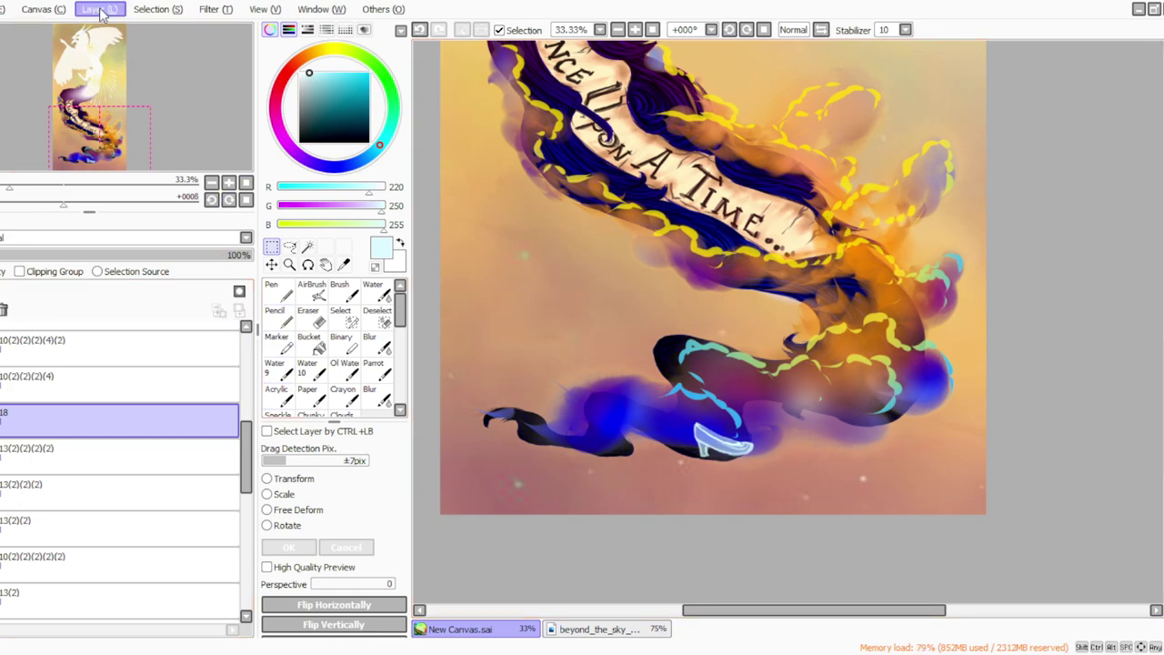
{"action": "left_click", "coordinate": [107, 300]}
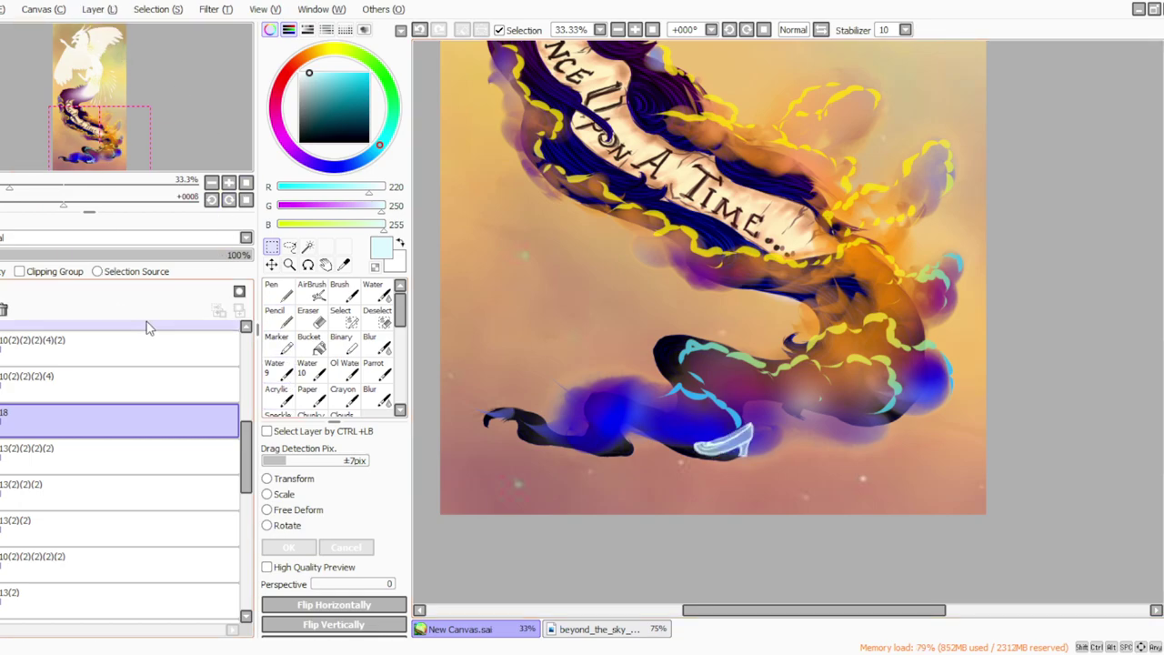
Step: Lighten the inside of the slipper with the Eraser, ending at size 35 and density 30
{"action": "left_click", "coordinate": [308, 316]}
{"action": "left_click", "coordinate": [338, 485]}
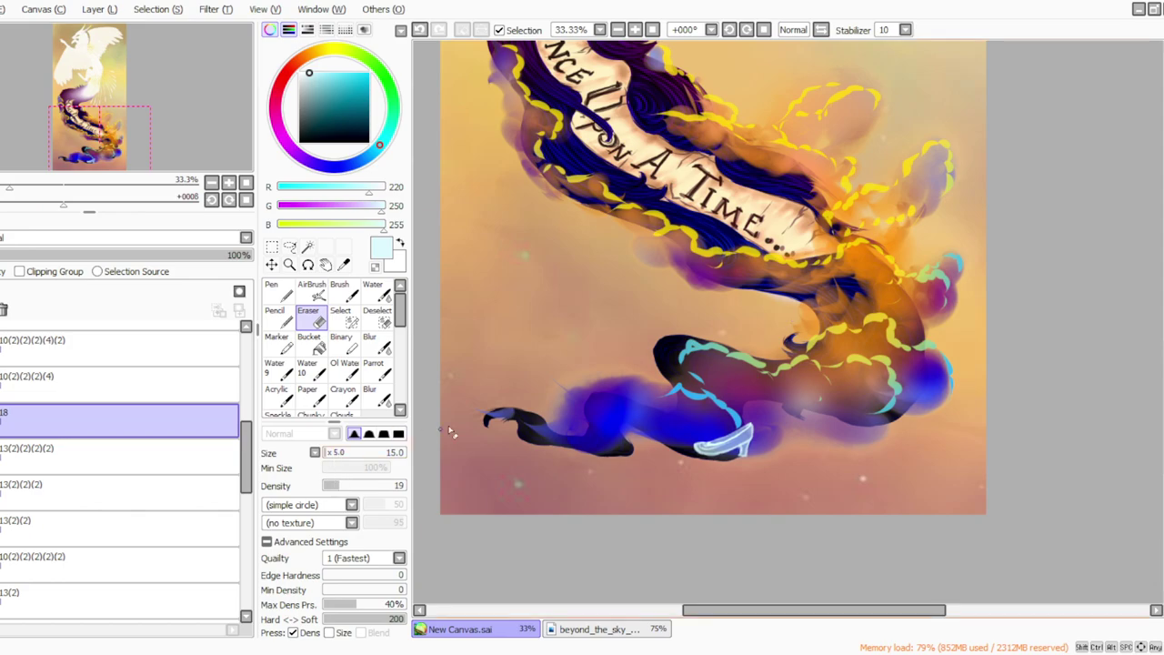
{"action": "left_click", "coordinate": [330, 453]}
{"action": "left_click", "coordinate": [348, 485]}
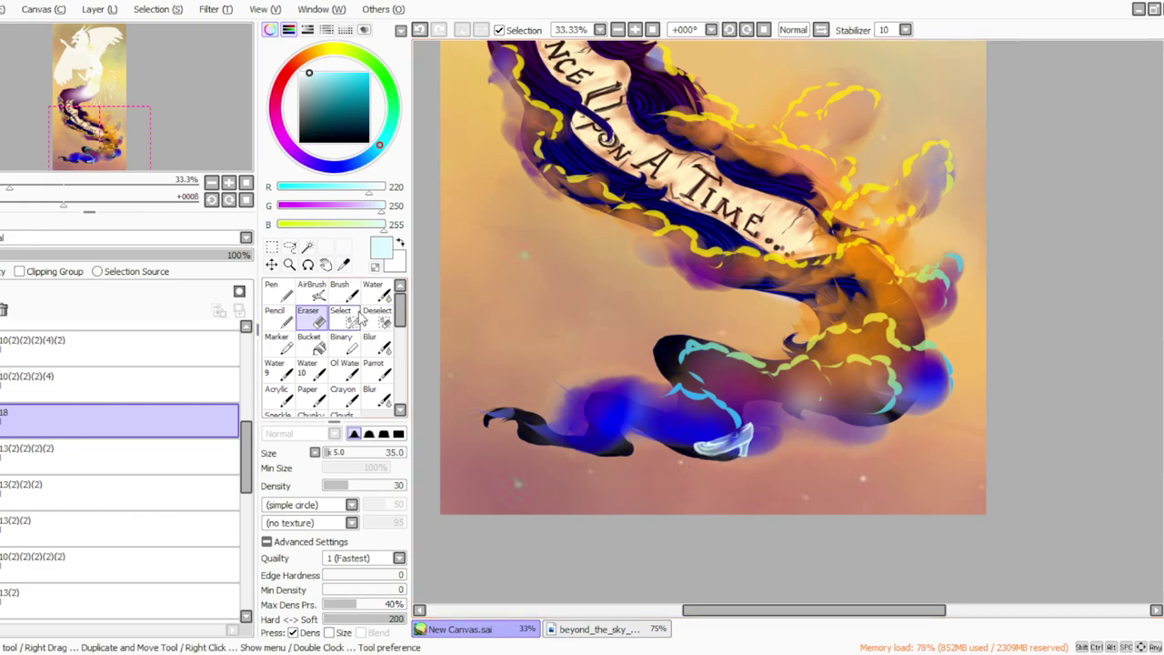
Step: Extend the smoke outline over the slipper in blue (44, 169, 251) with the Parrot brush at size 20 and merge layer 18 down
{"action": "left_click", "coordinate": [343, 263]}
{"action": "left_click", "coordinate": [677, 352]}
{"action": "left_click", "coordinate": [373, 367]}
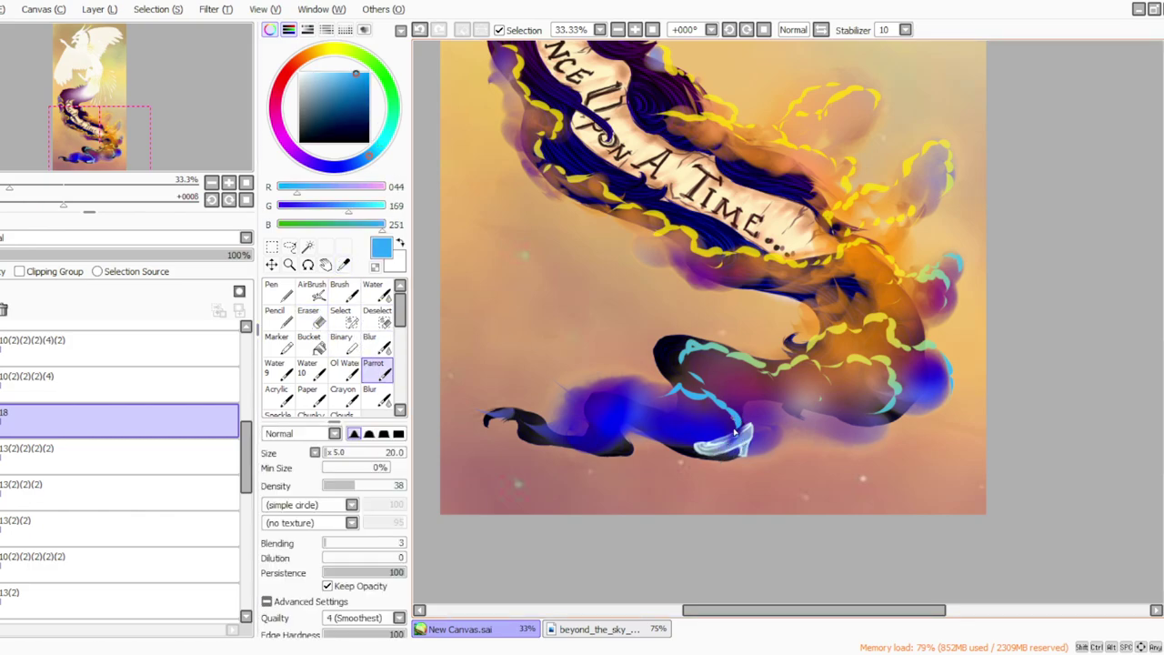
{"action": "left_click_drag", "start_coordinate": [739, 425], "coordinate": [729, 440]}
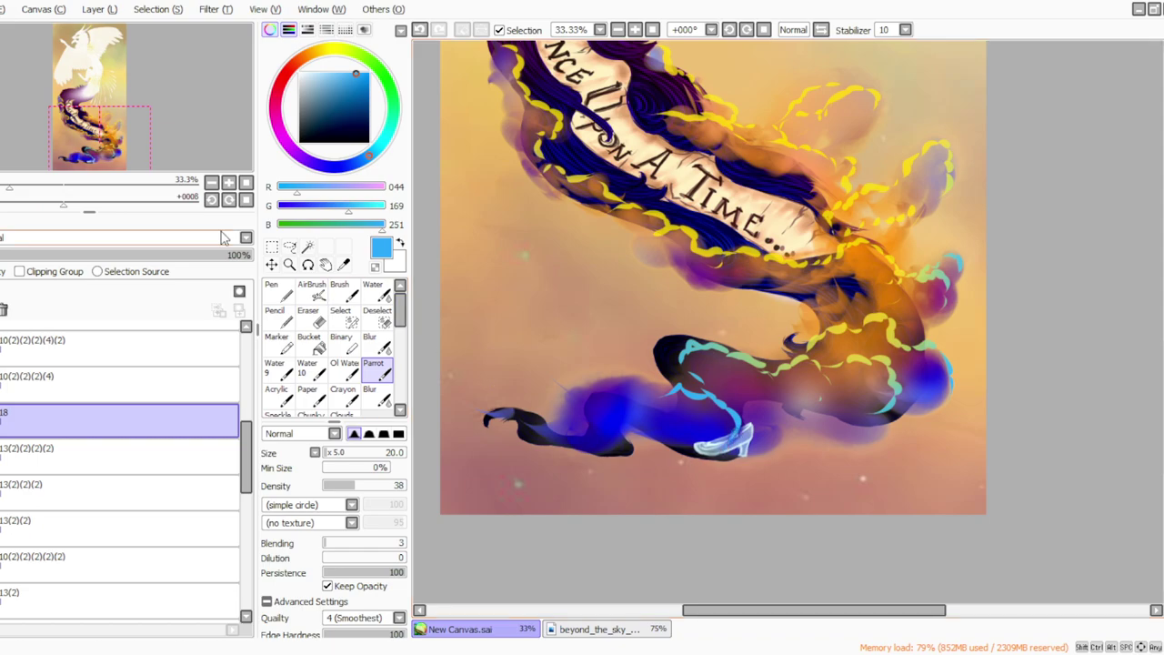
{"action": "left_click", "coordinate": [96, 11]}
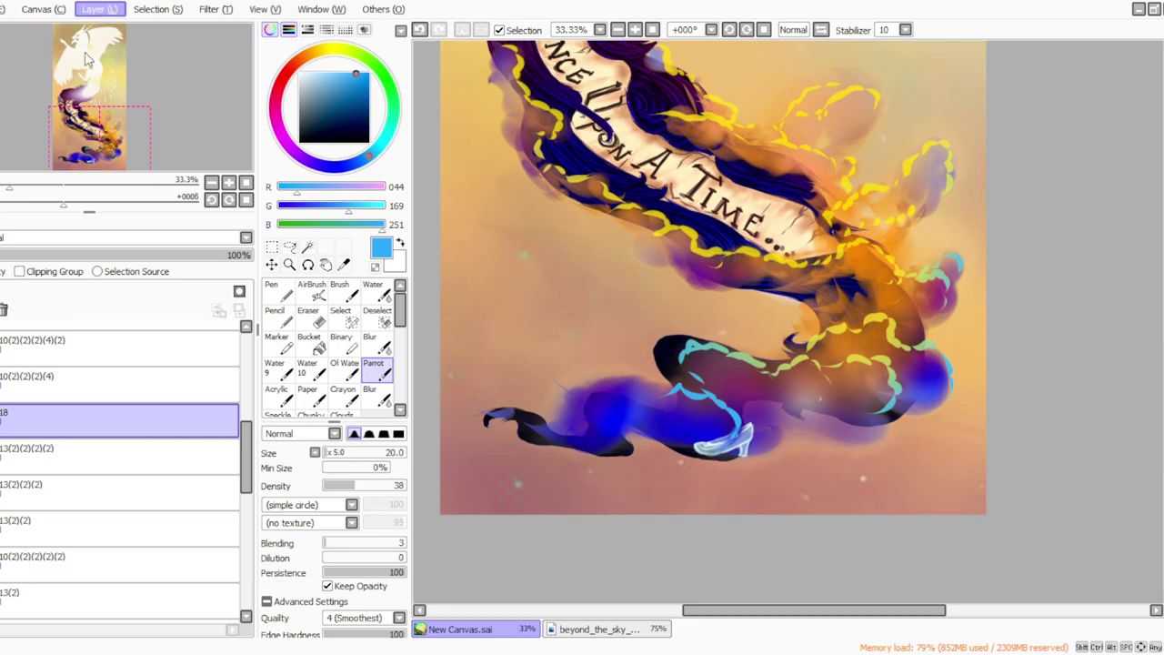
{"action": "left_click", "coordinate": [97, 155]}
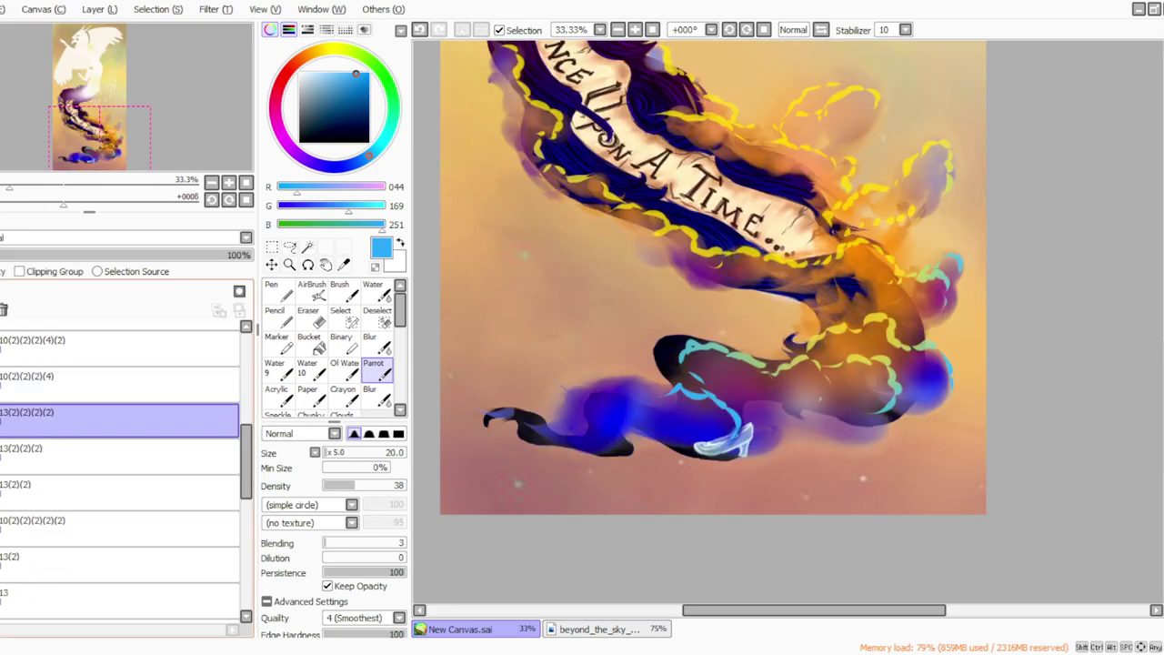